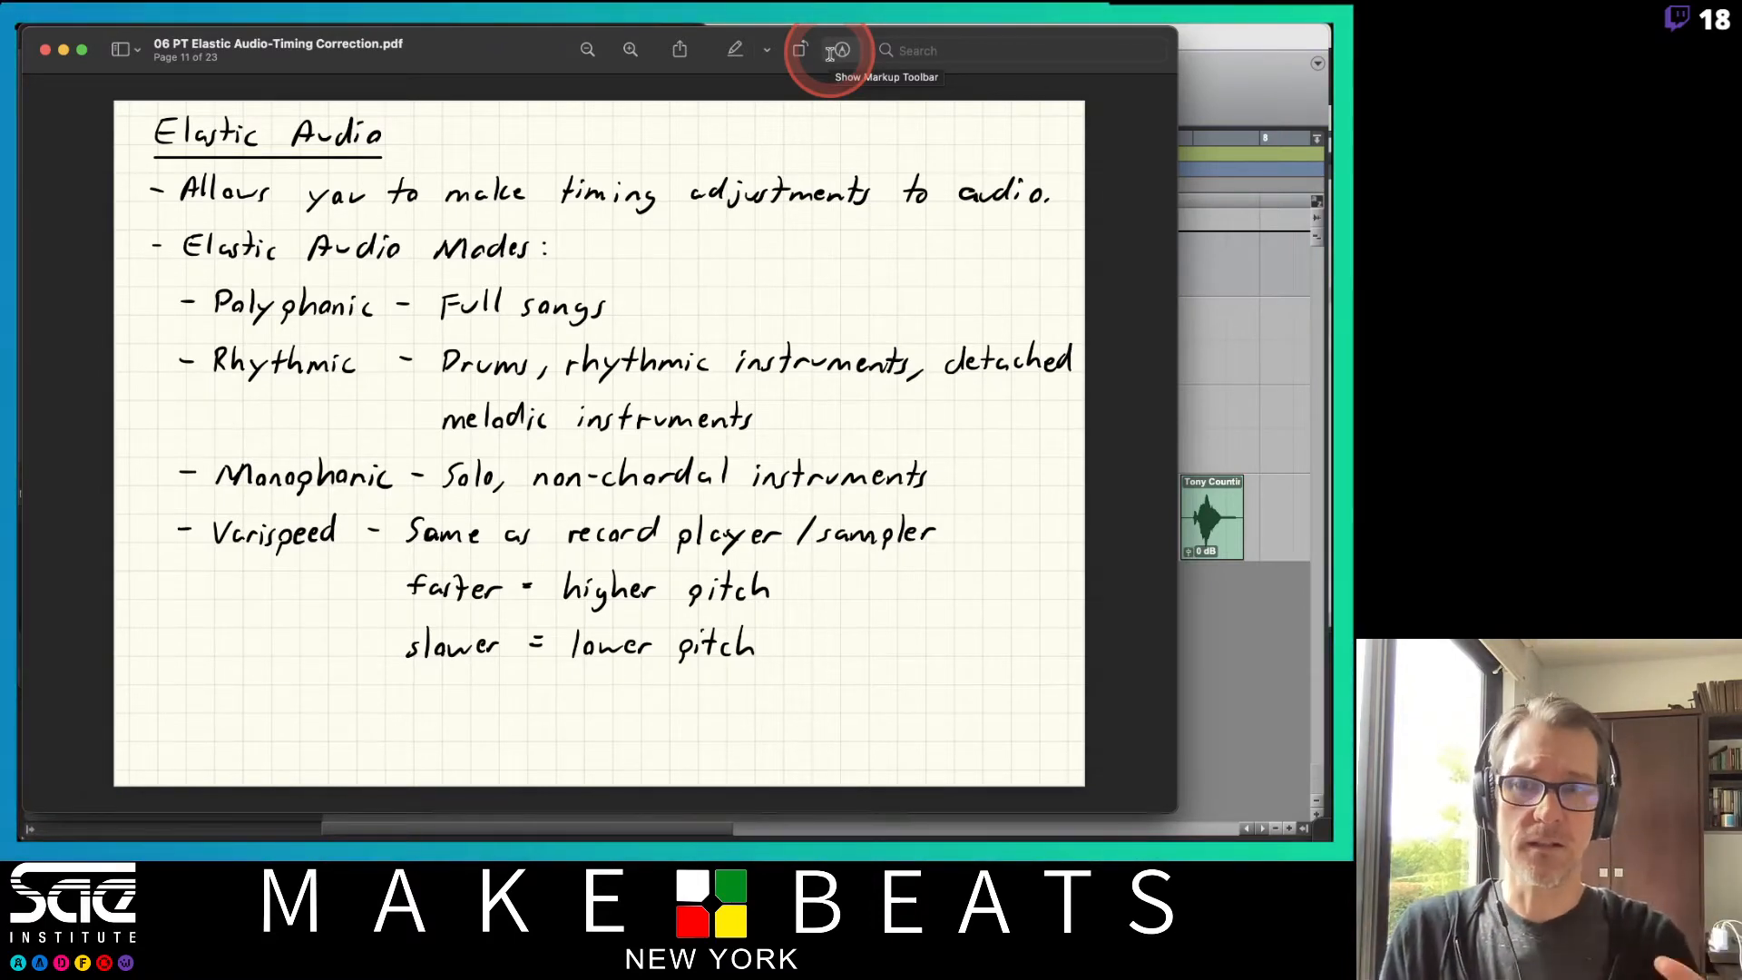
Switch to Pro Tools and load the OG Tony Vox playlist on the vocal track.
left_click(1226, 51)
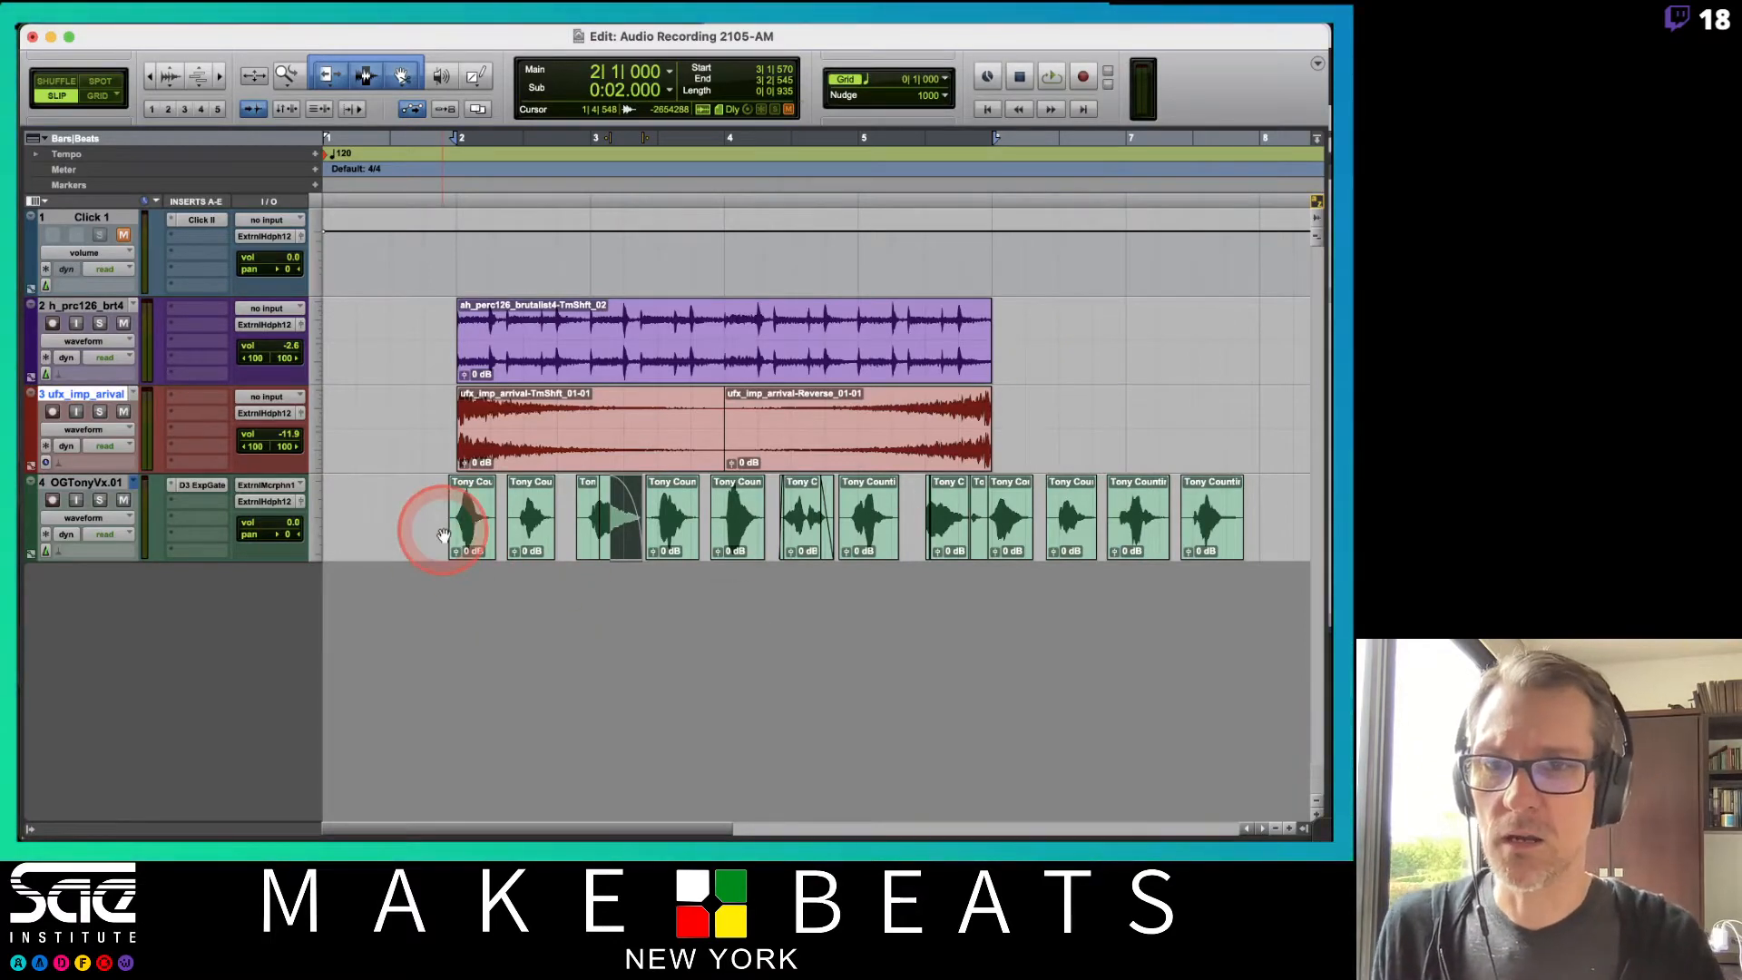
left_click(123, 411)
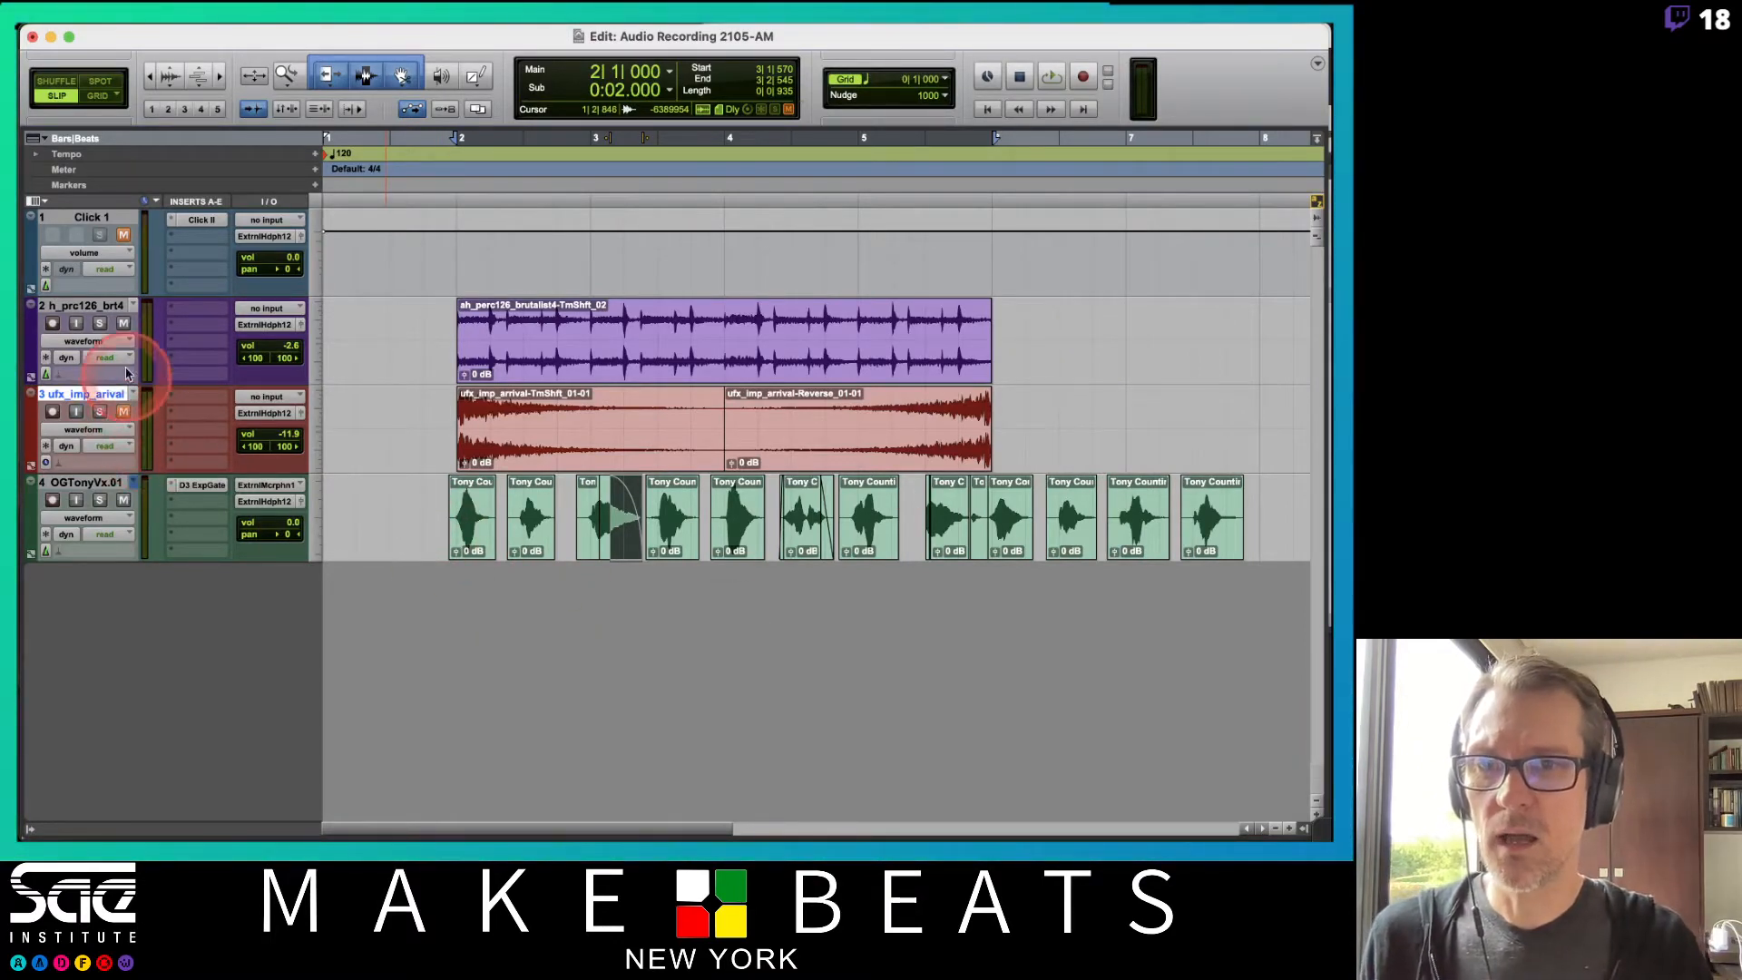
left_click(133, 481)
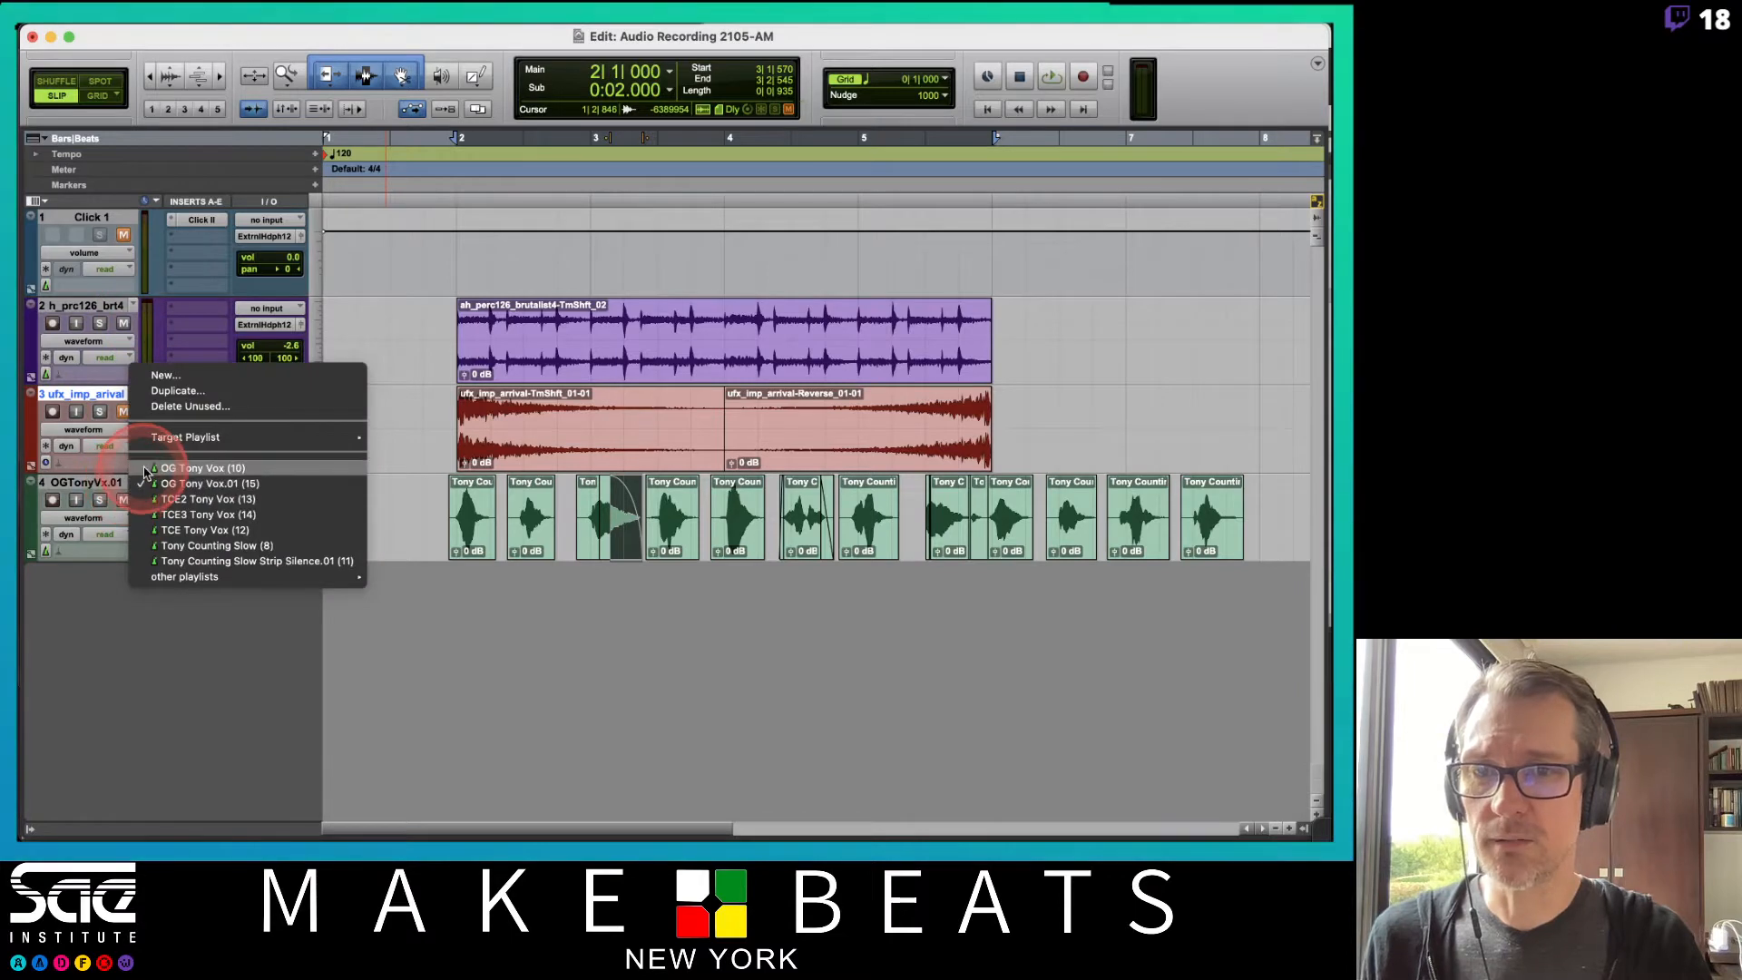
left_click(144, 468)
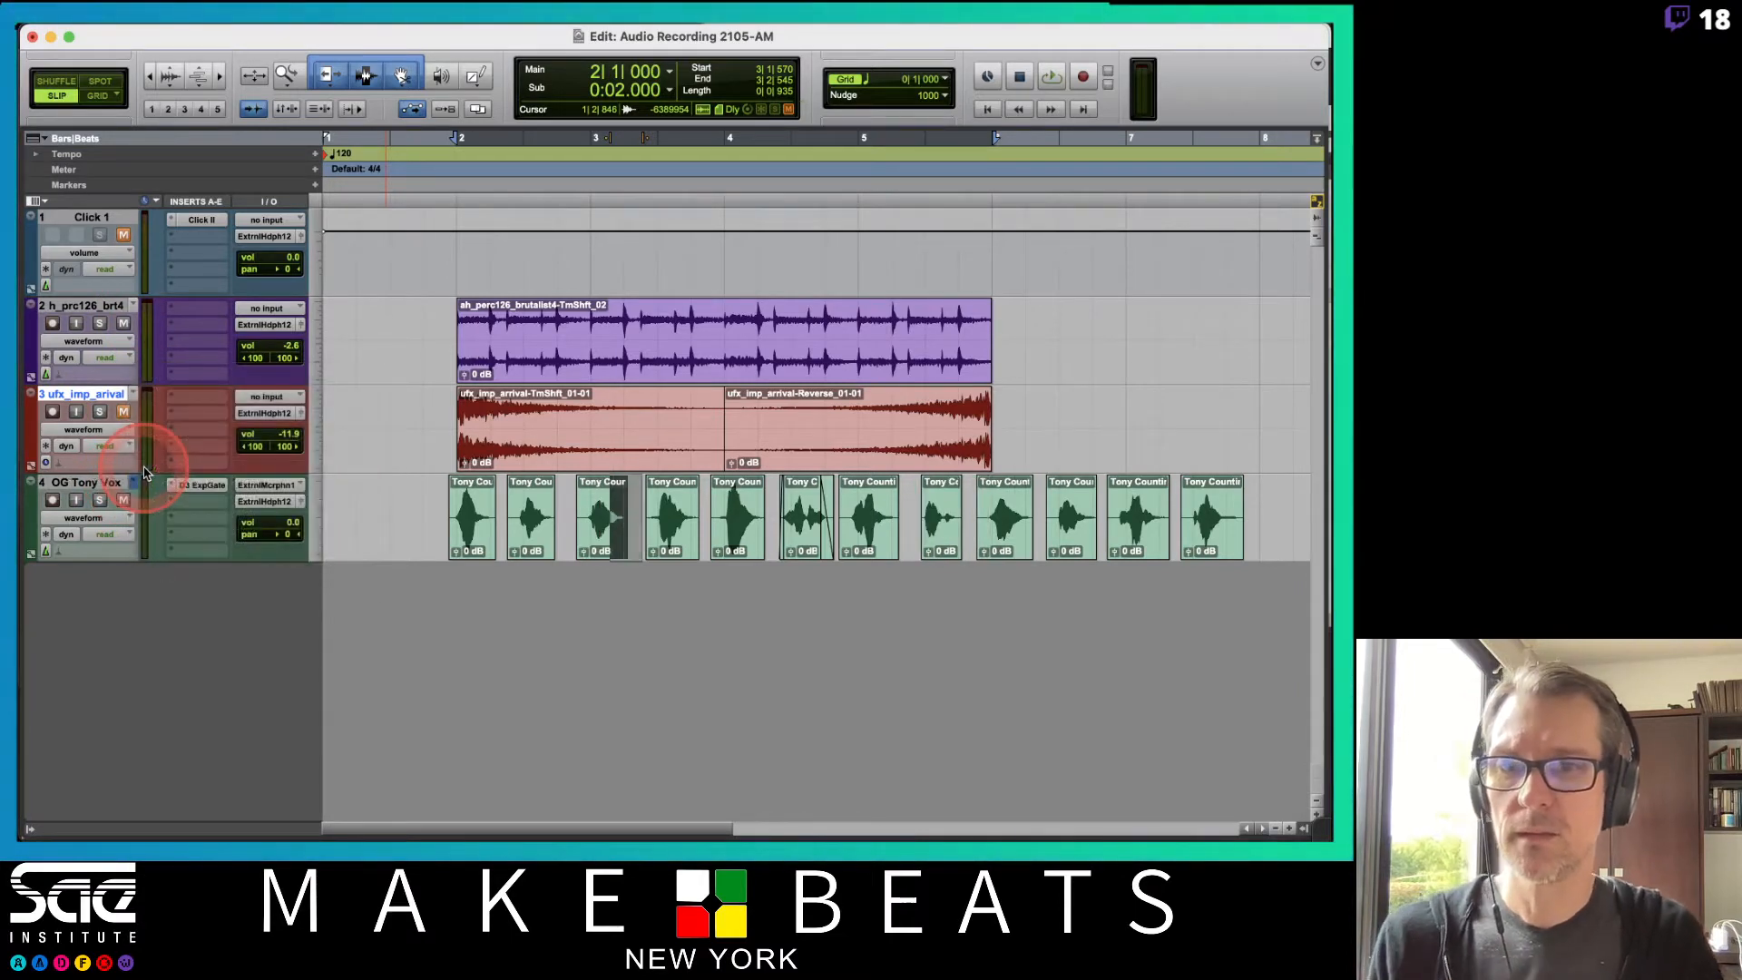
Duplicate the vocal track with Alternate Playlists excluded from the data to duplicate.
right_click(98, 484)
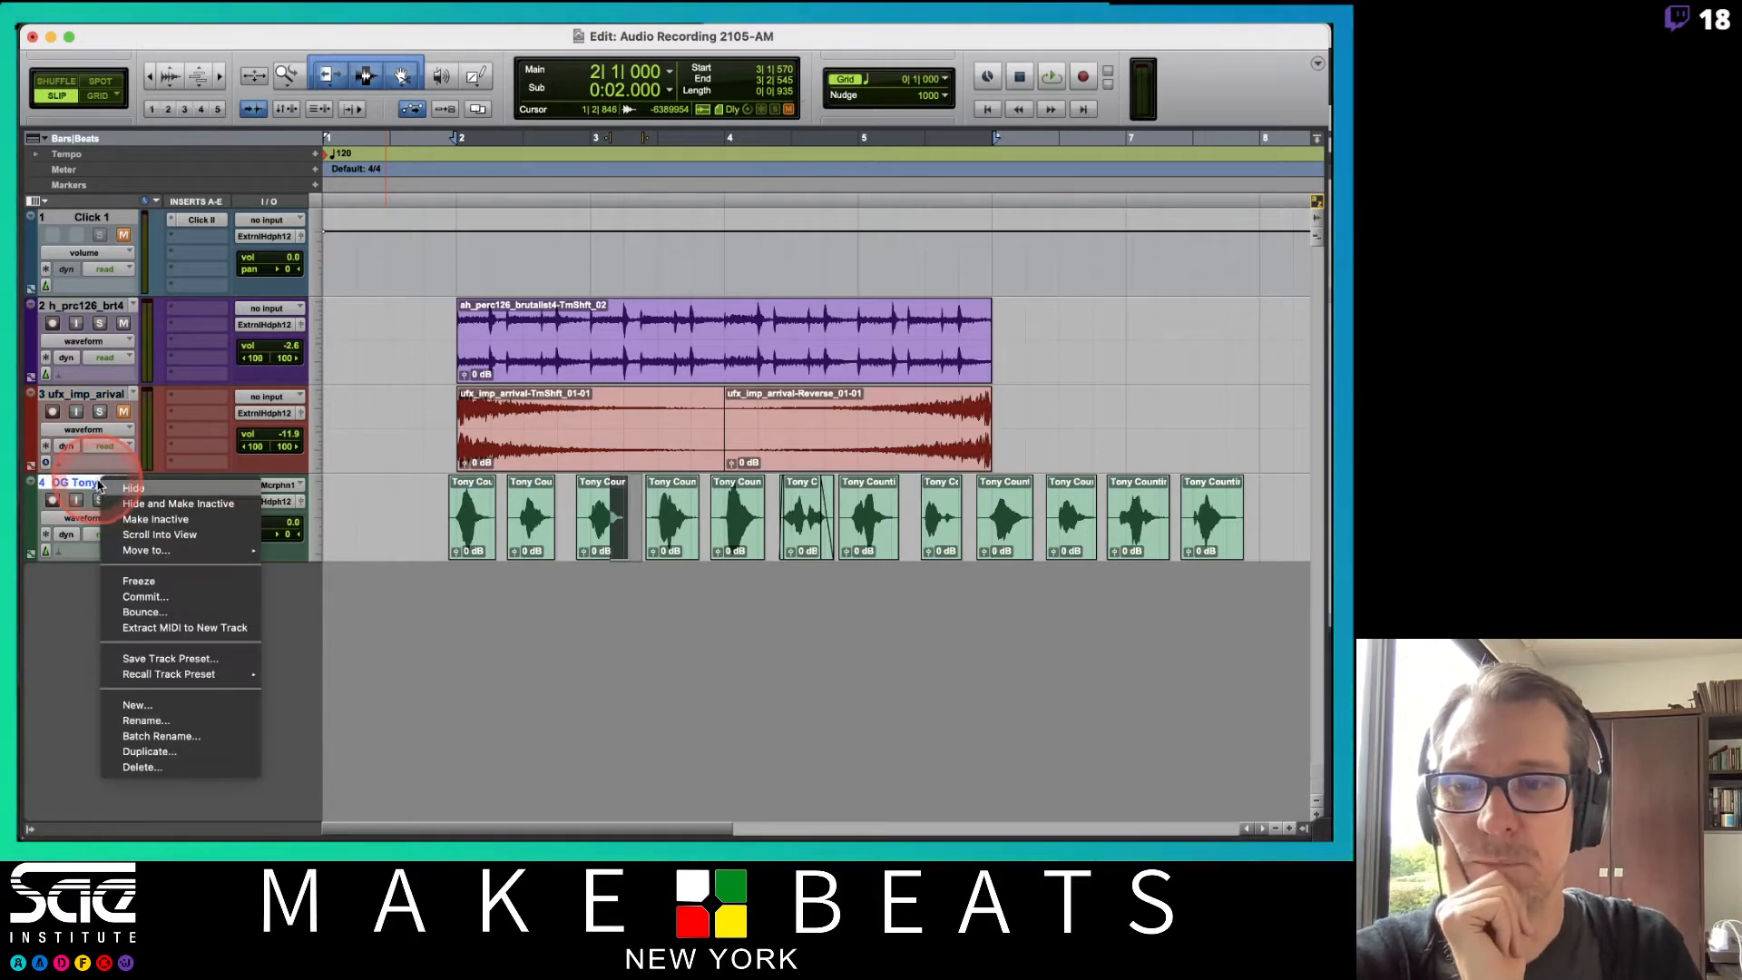
left_click(147, 751)
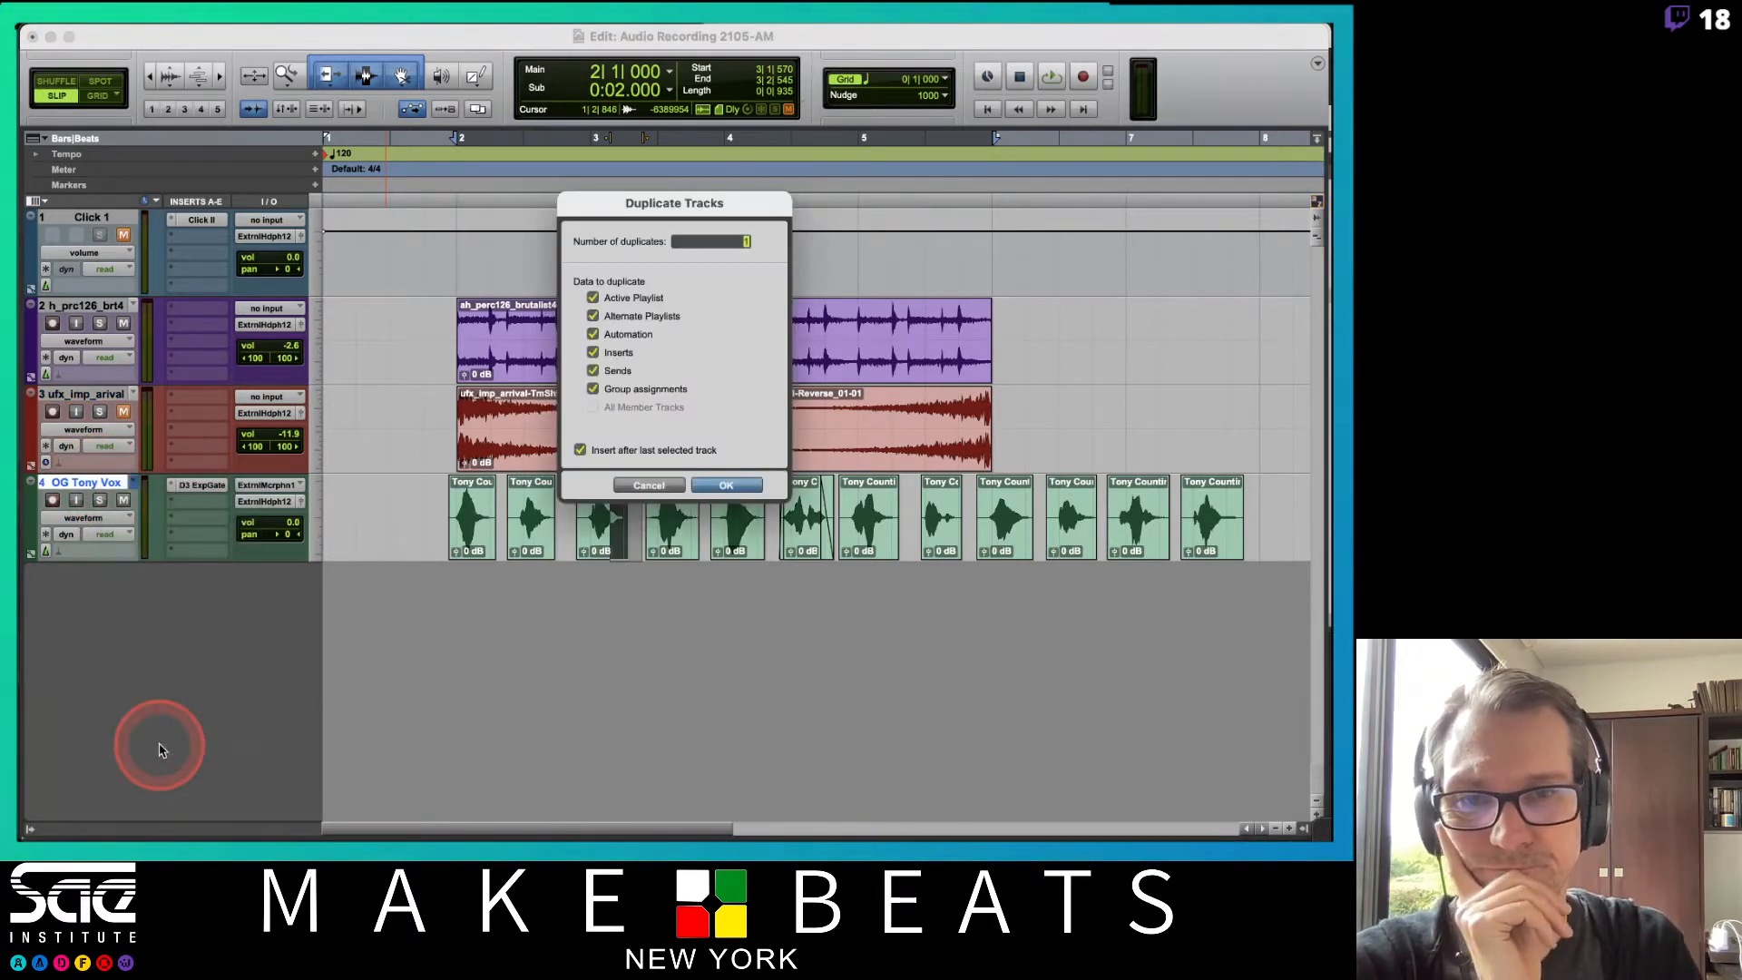
left_click(593, 315)
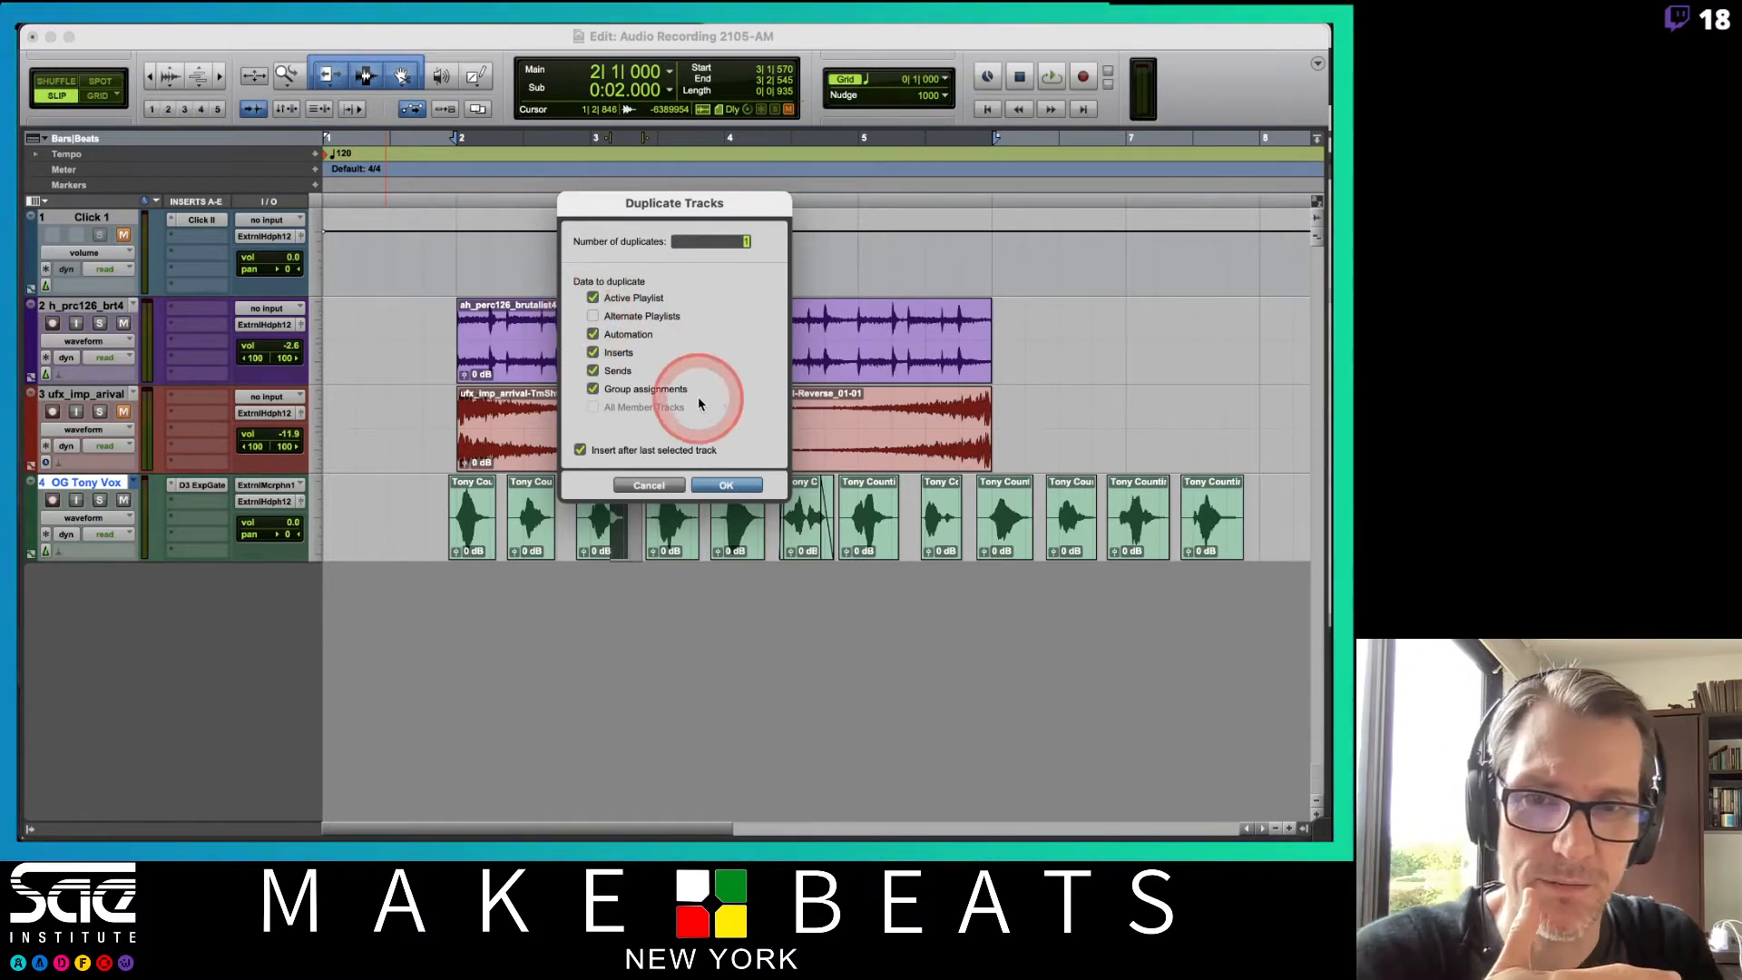
left_click(724, 484)
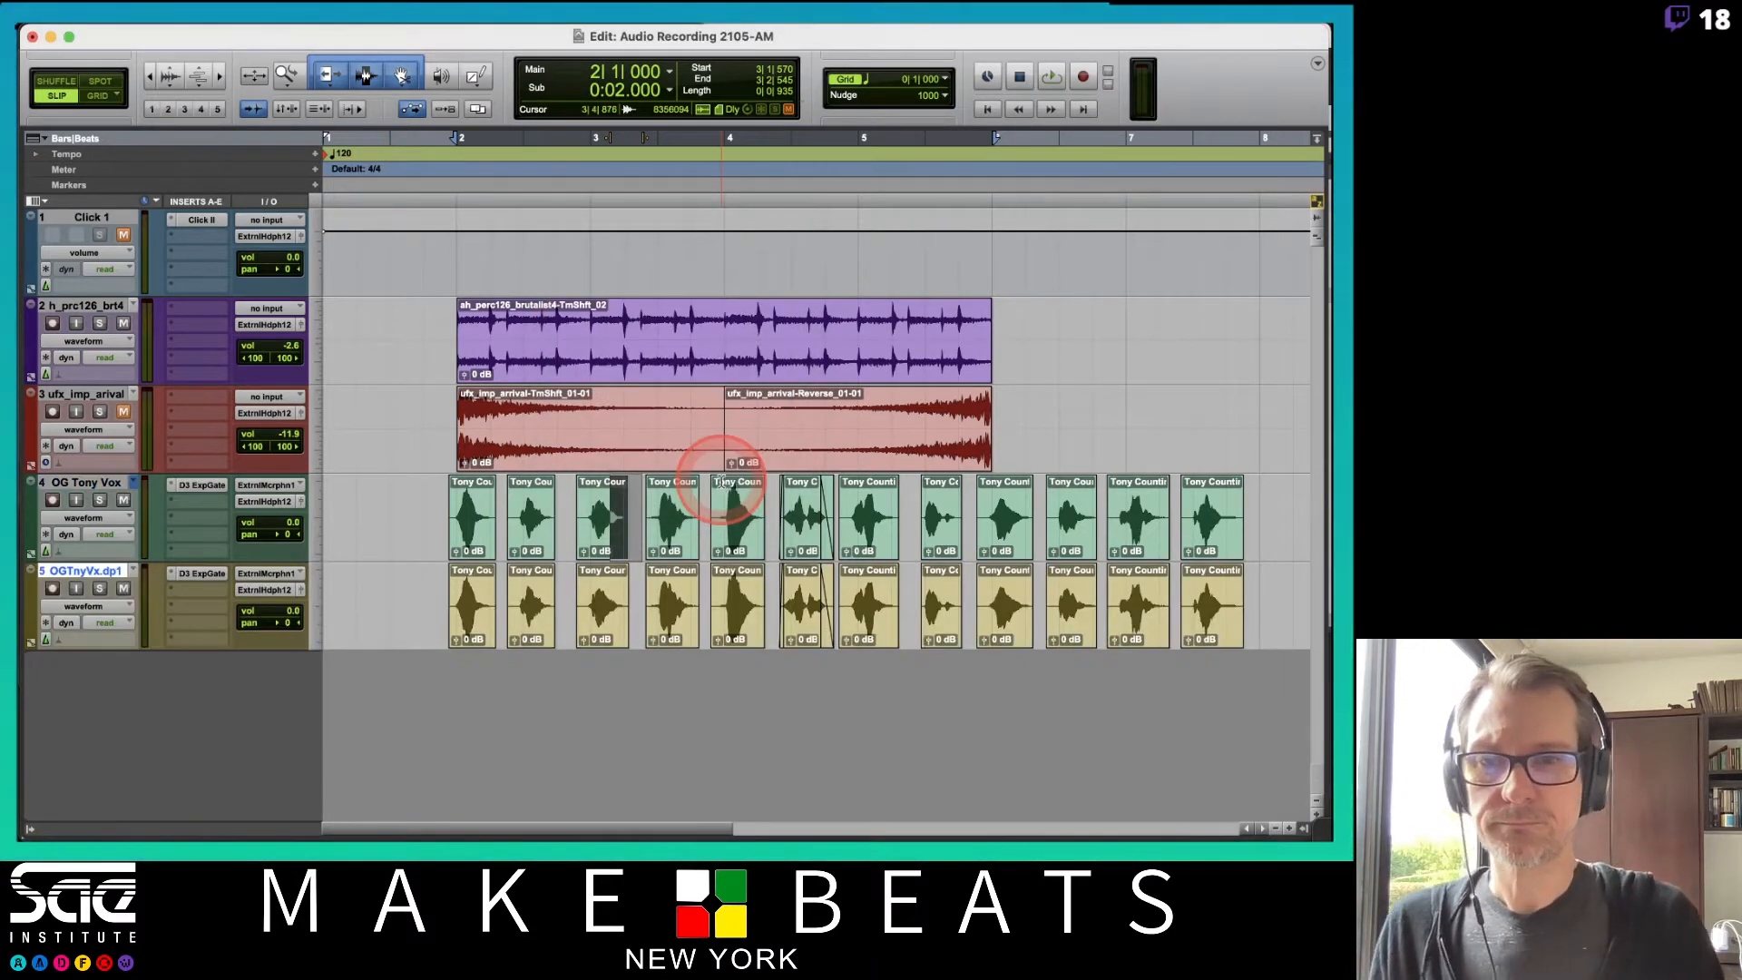
Hide and make inactive the original vocal track, and set the duplicate track's height to large.
right_click(94, 487)
left_click(167, 504)
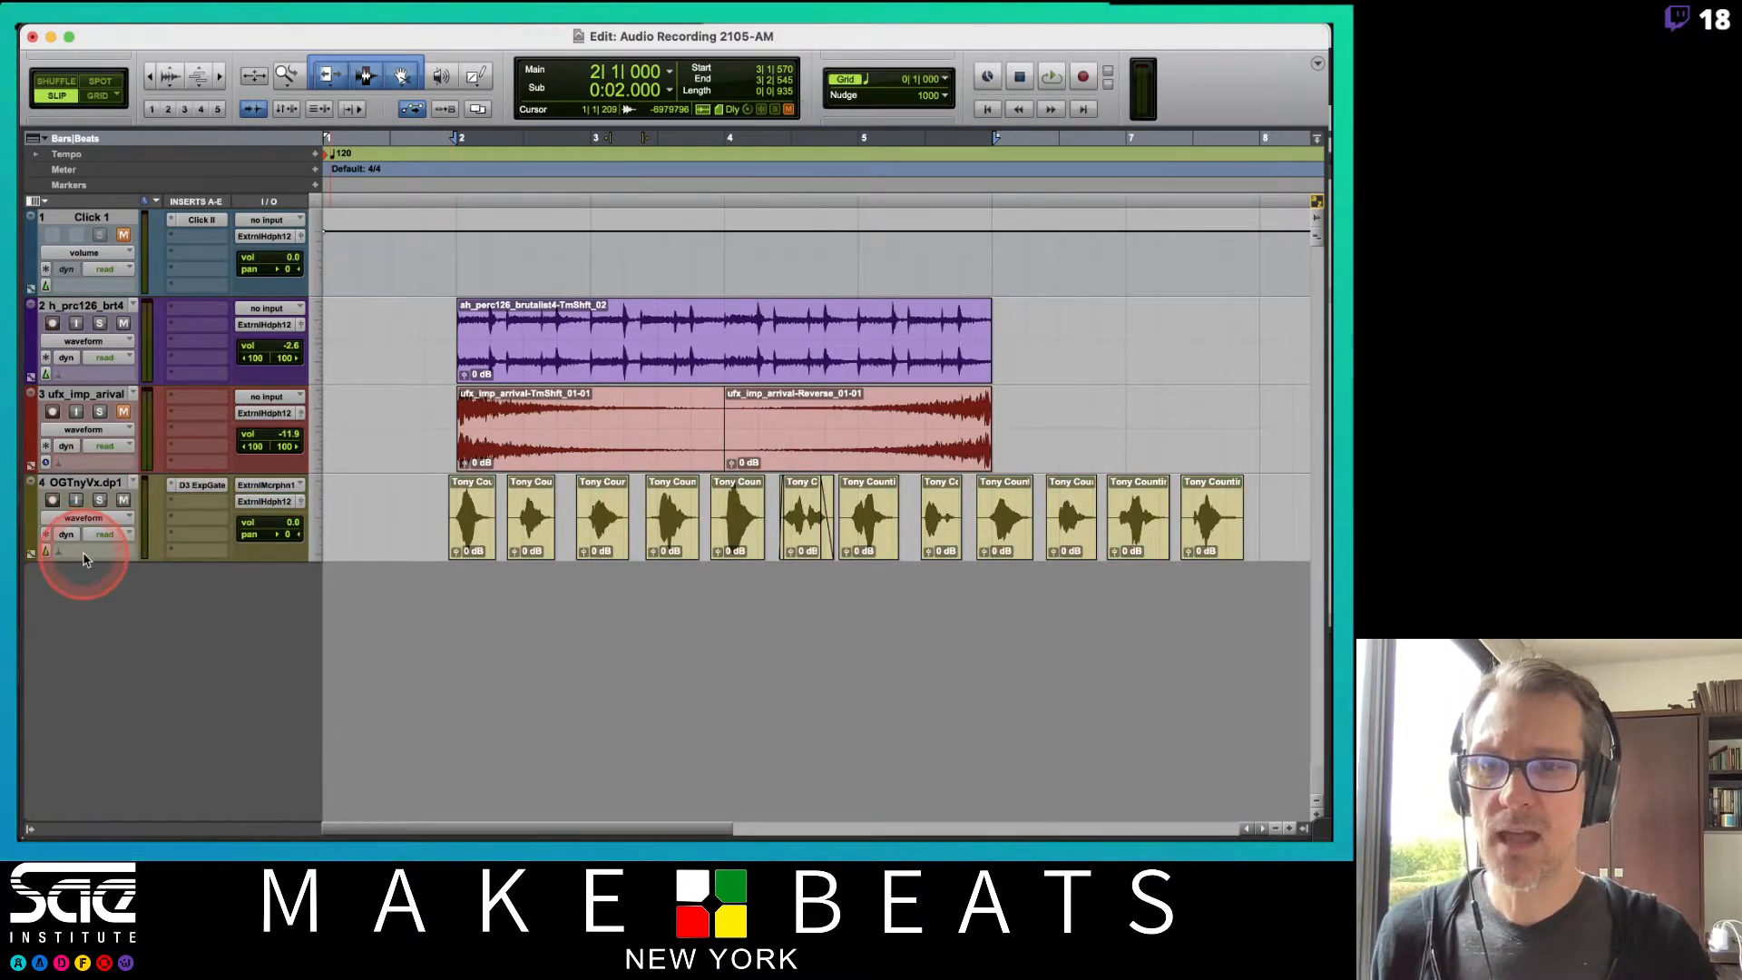
left_click(317, 515)
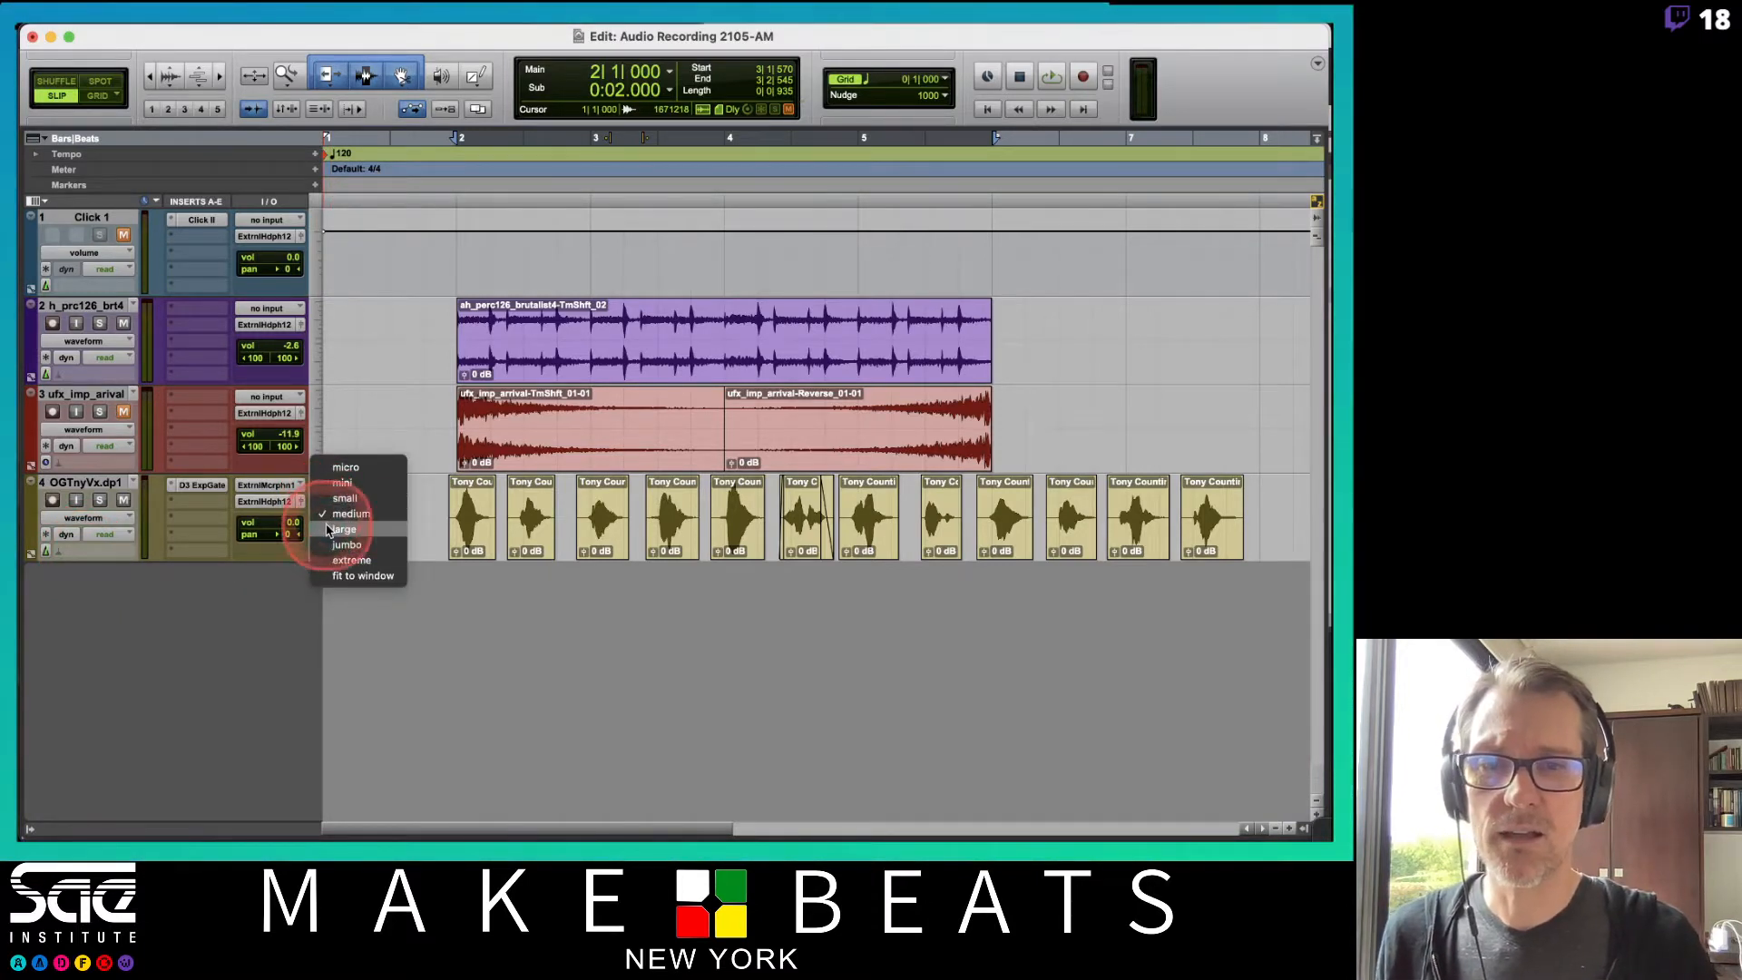
left_click(330, 529)
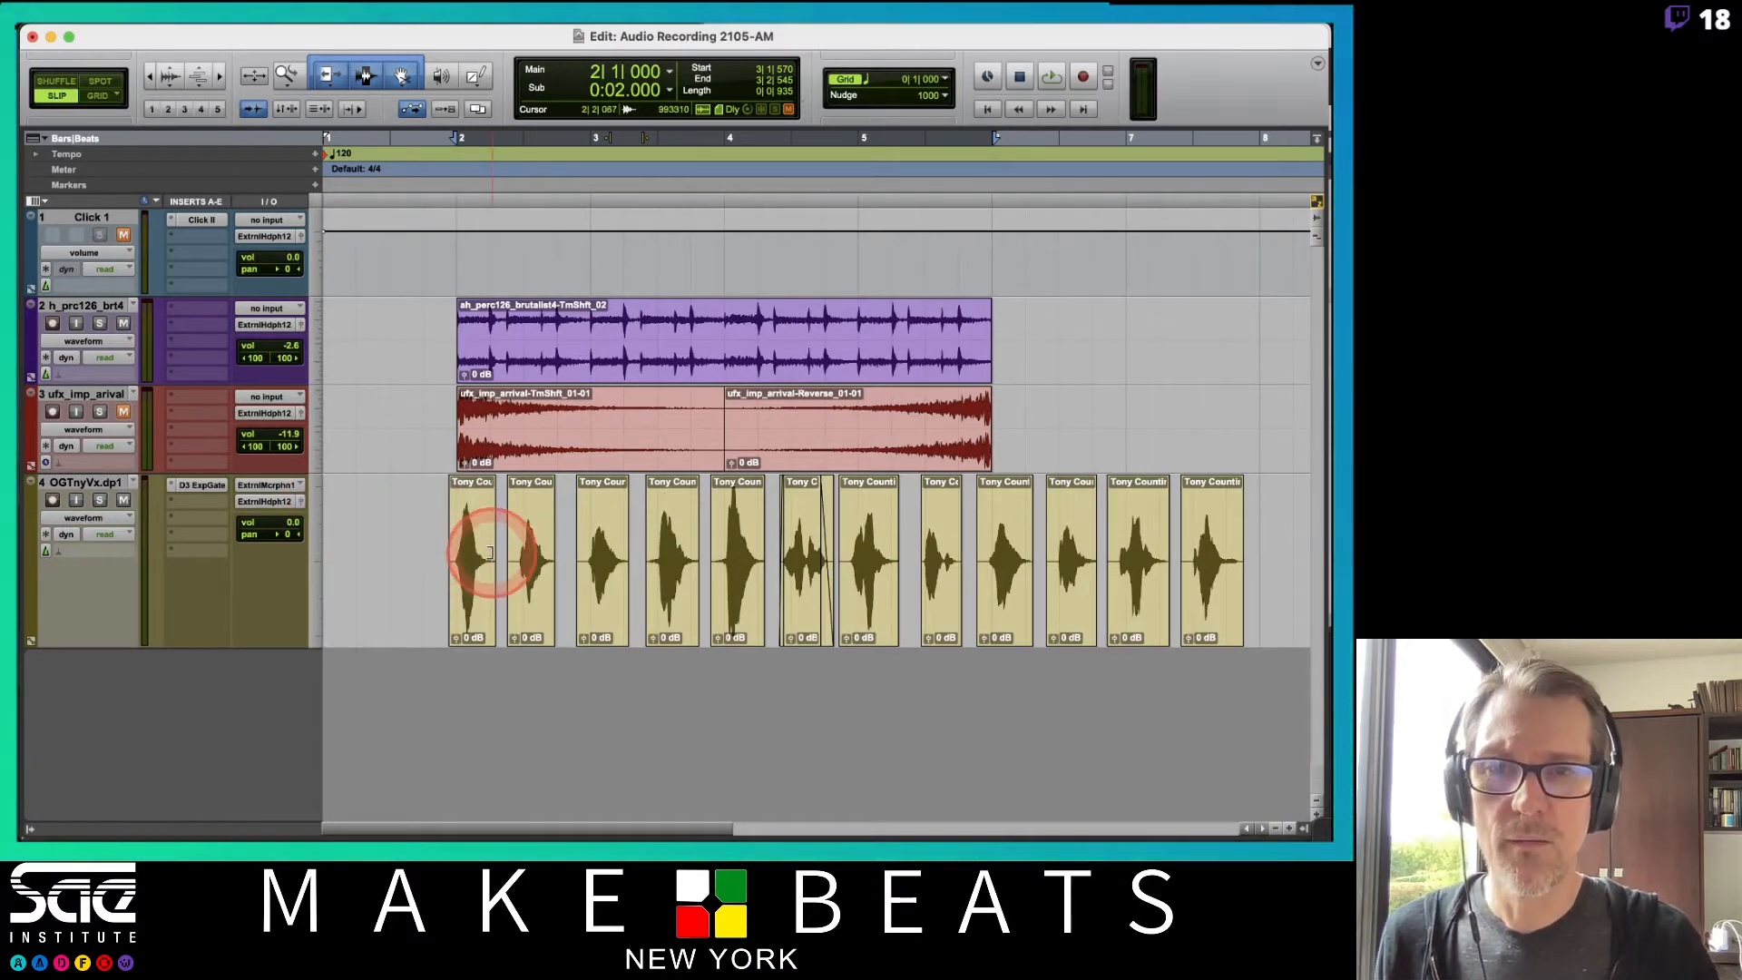
Consolidate all of the duplicate track's vocal clips into one continuous clip.
left_click_drag(489, 551, 1283, 563)
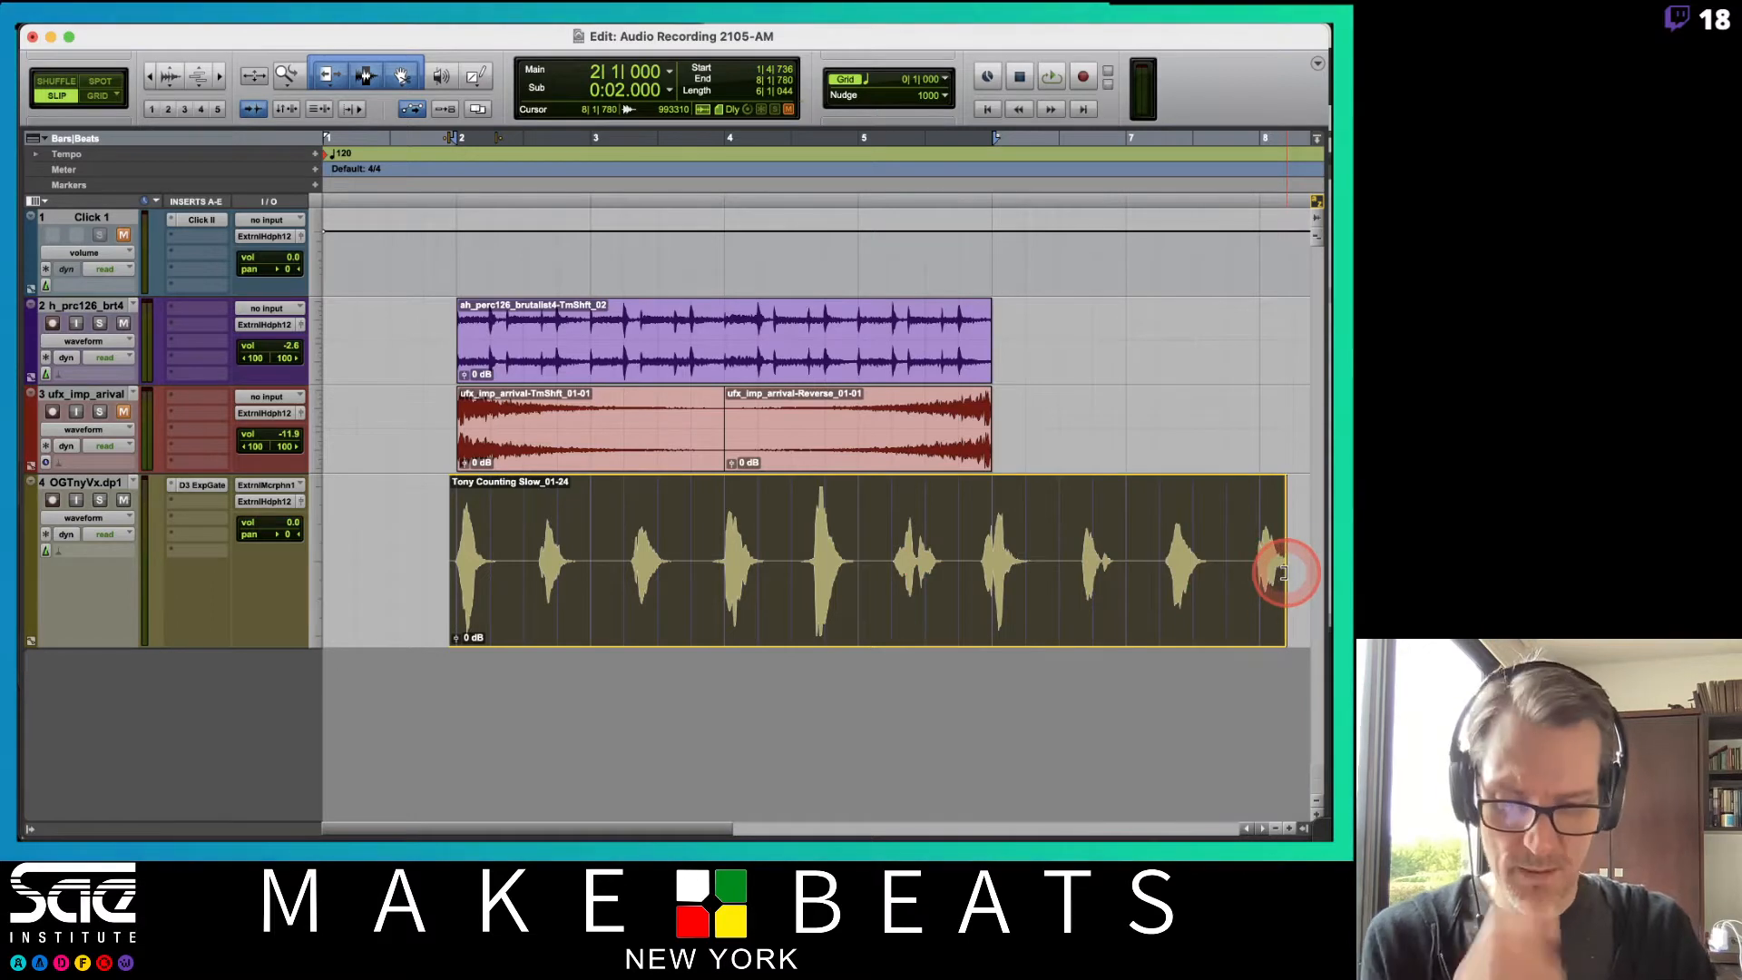
key("super+bracketleft")
left_click_drag(789, 554, 1152, 541)
left_click(612, 594)
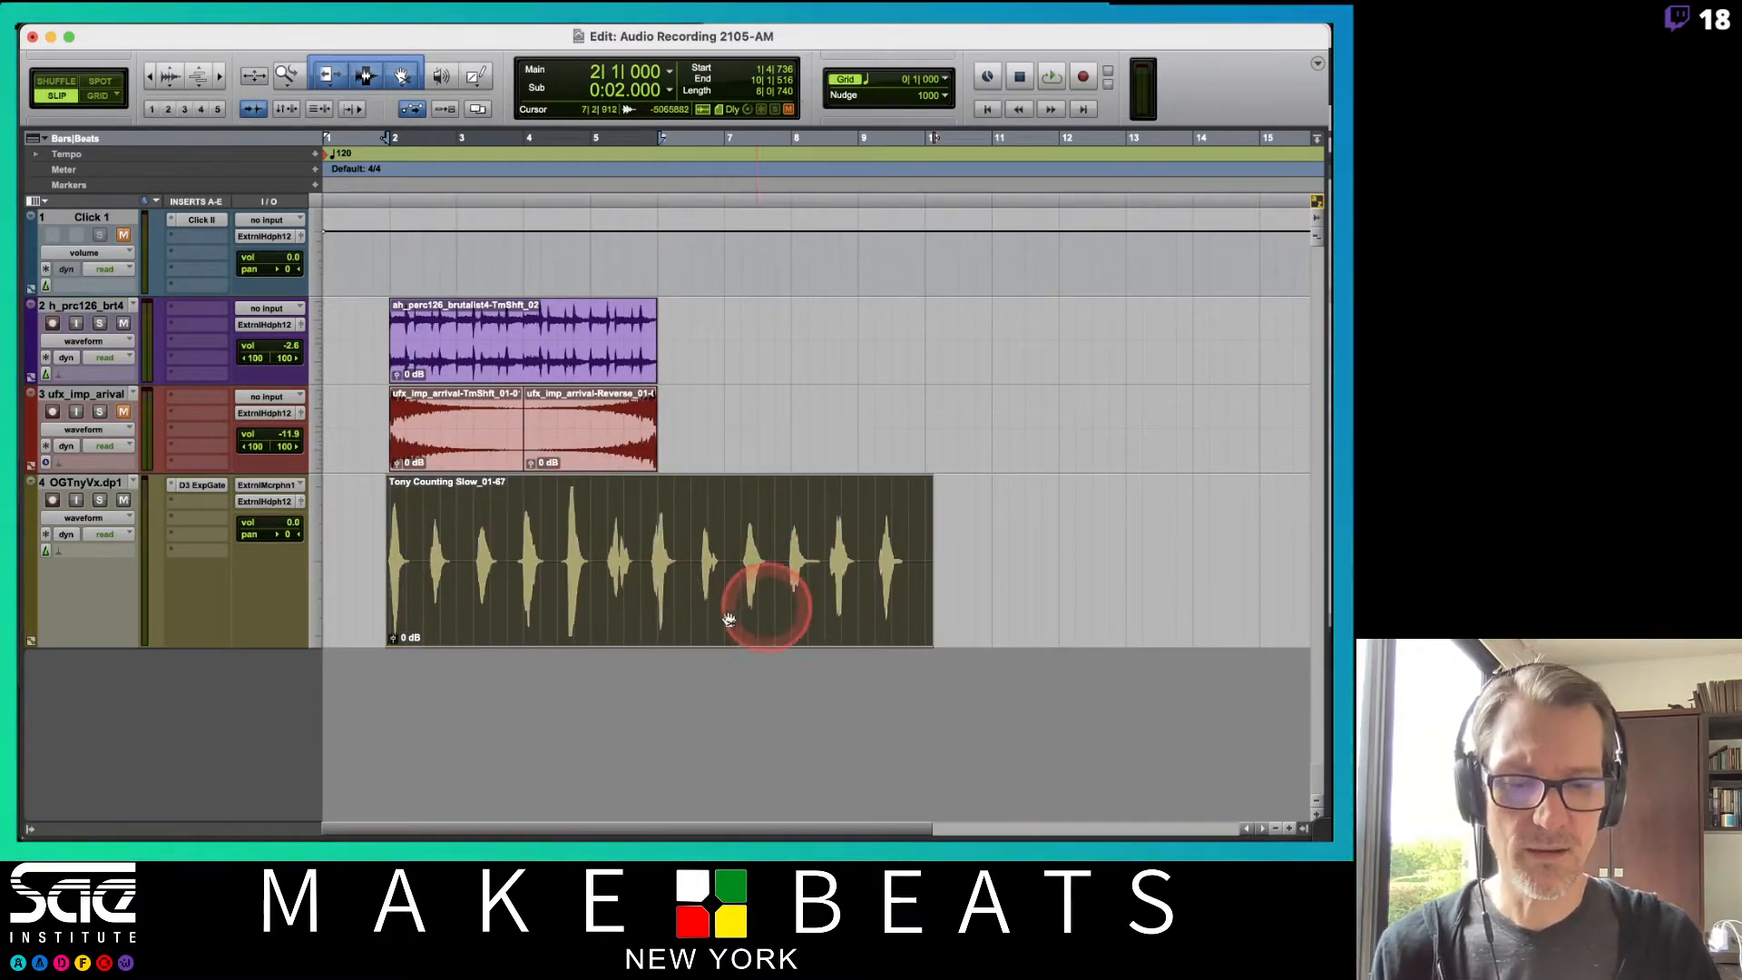
key("super+bracketright")
left_click(695, 581)
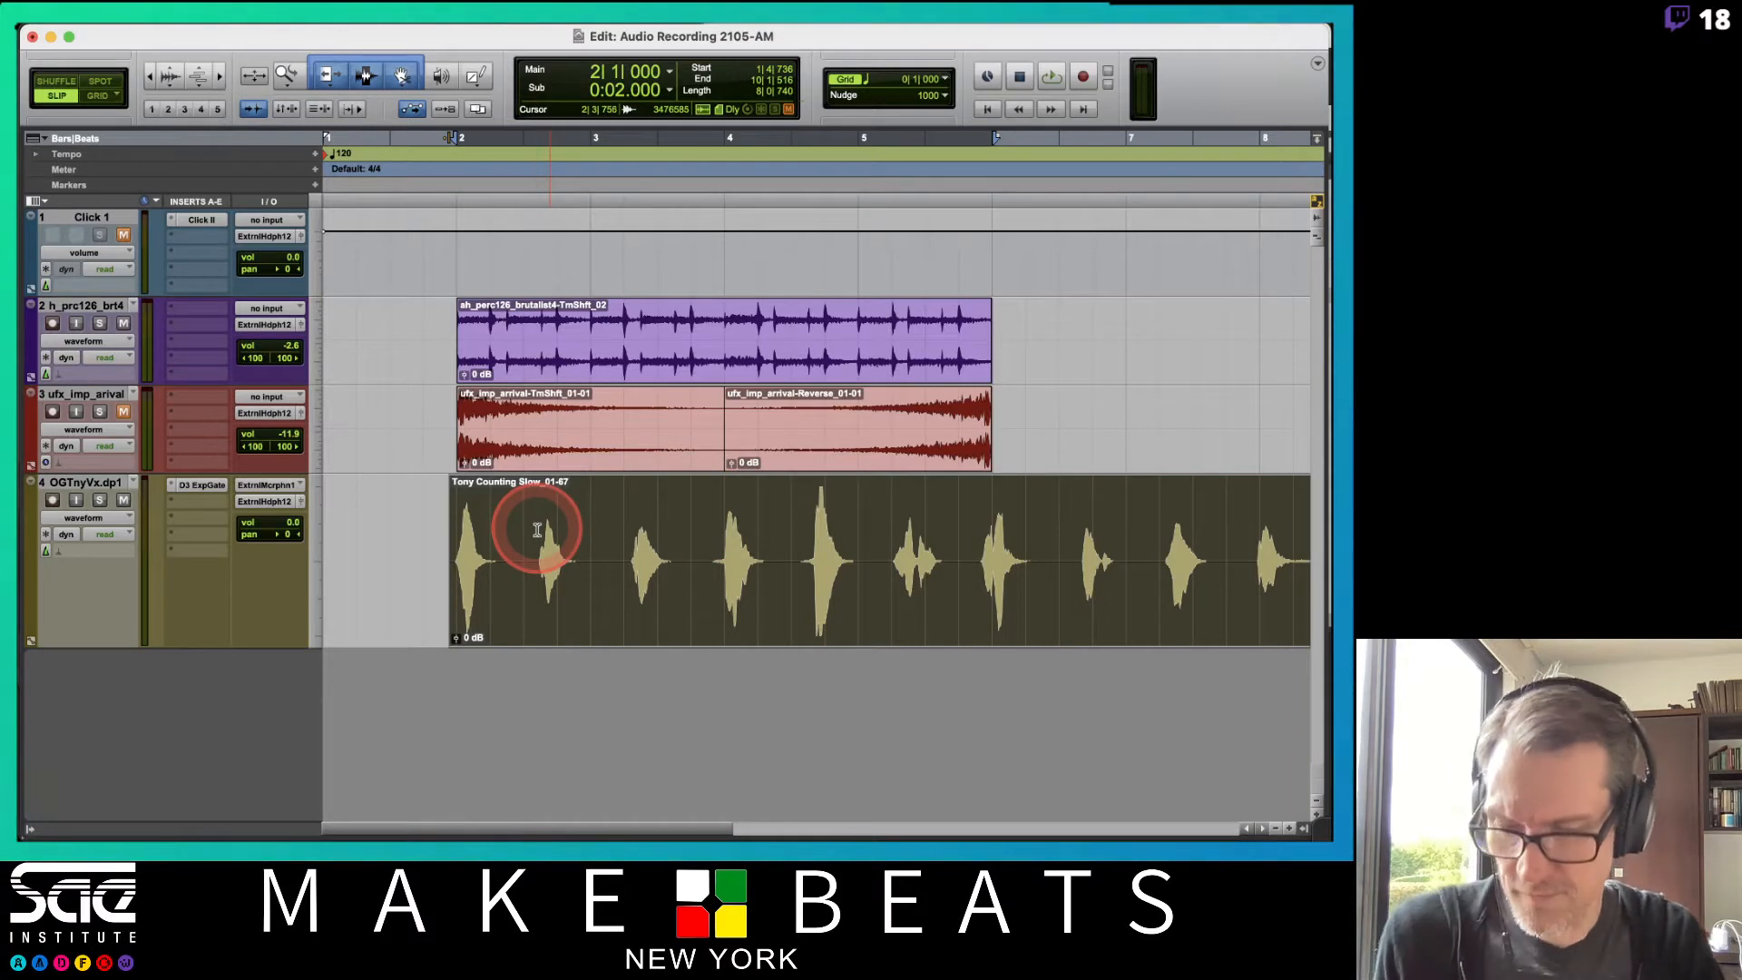
Undo and redo the last two edits.
key("super+z")
key("super+z")
key("super+shift+z")
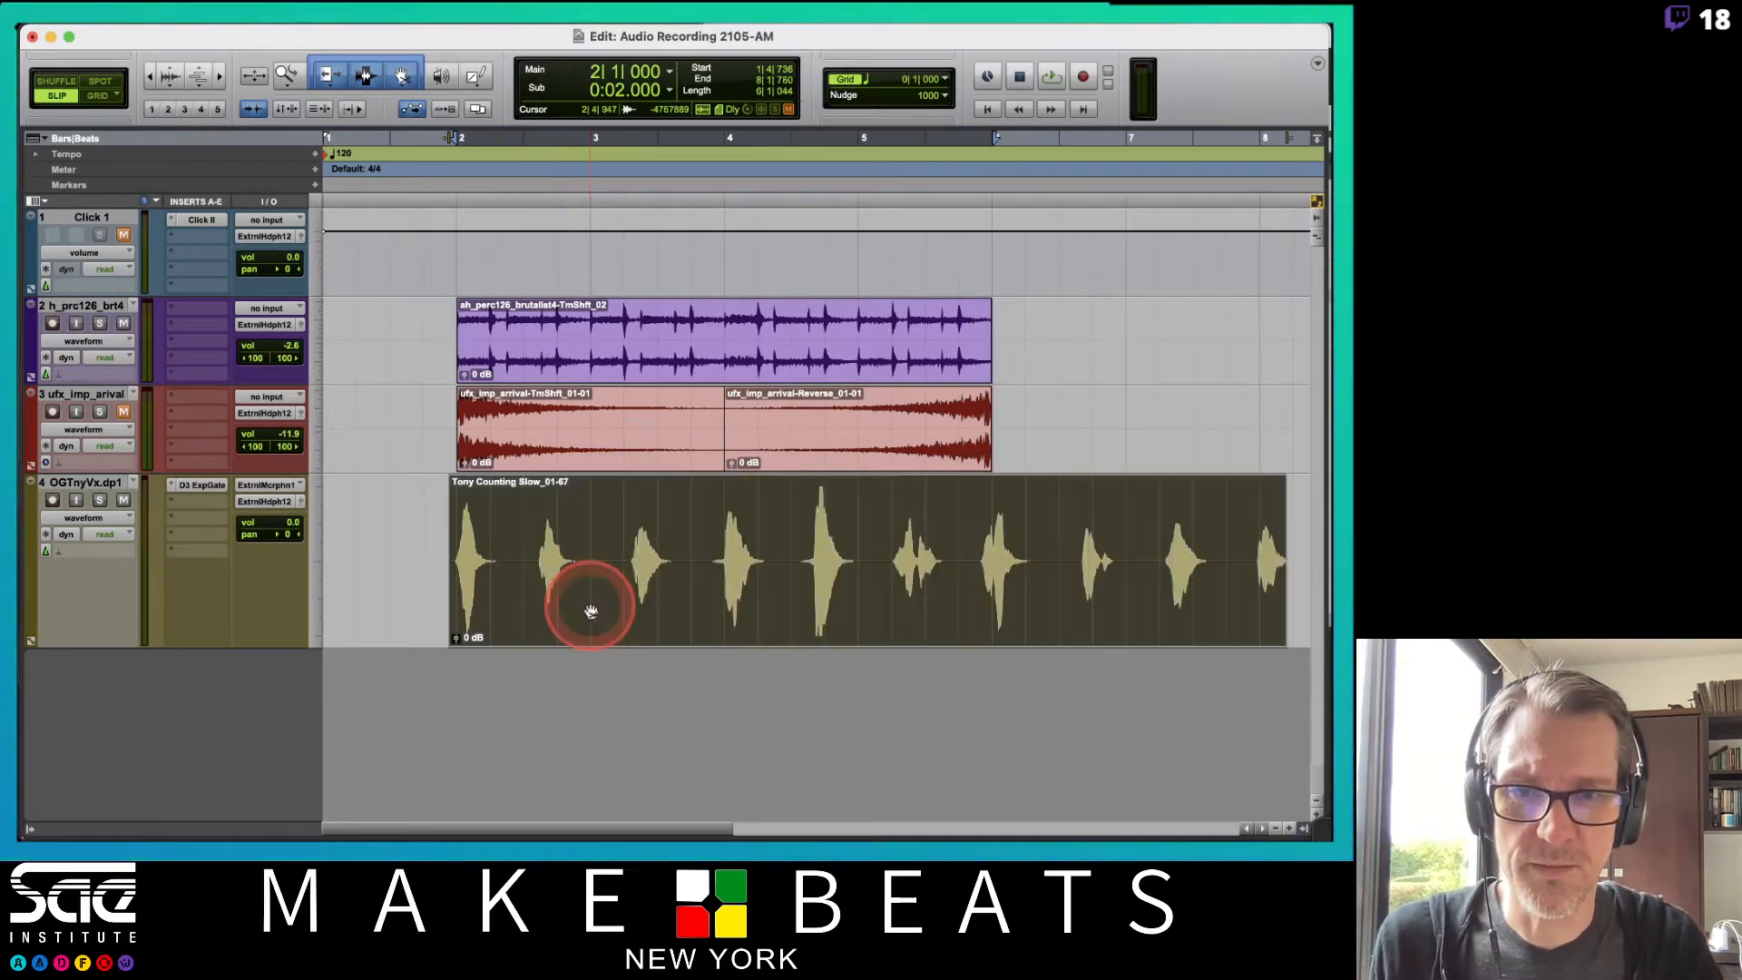
key("super+shift+z")
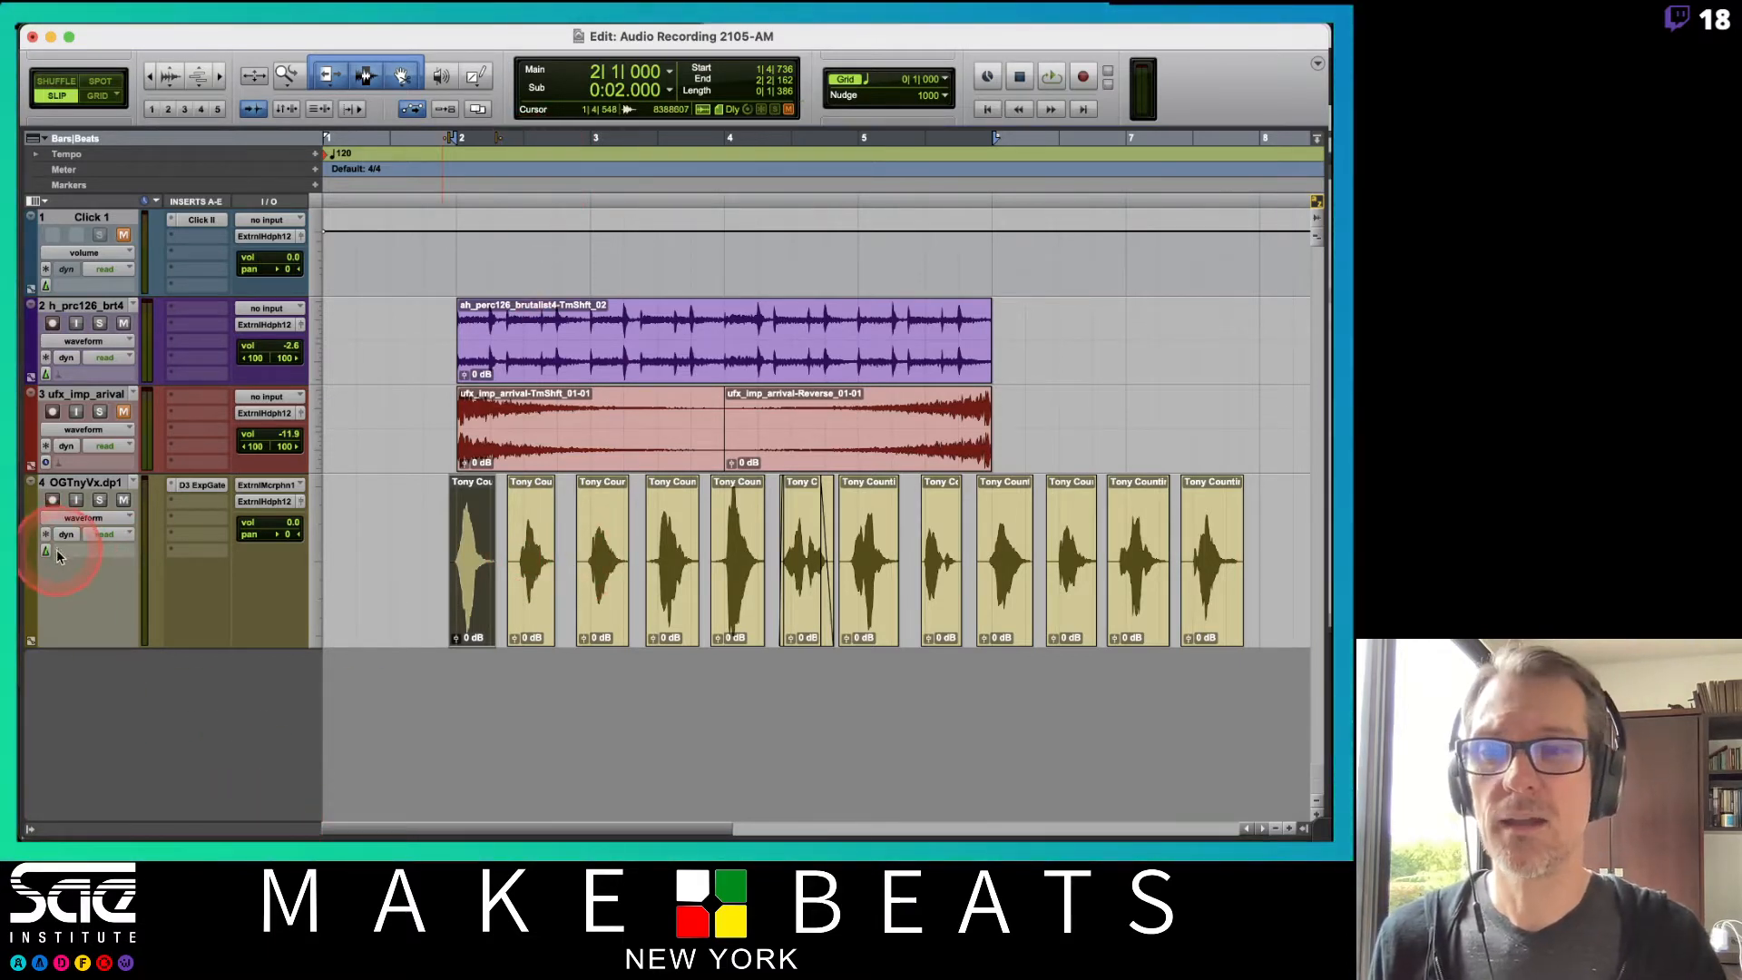
Select across the consolidated vocal clip and play the session, toggling the click track's mute.
left_click_drag(494, 545, 1306, 517)
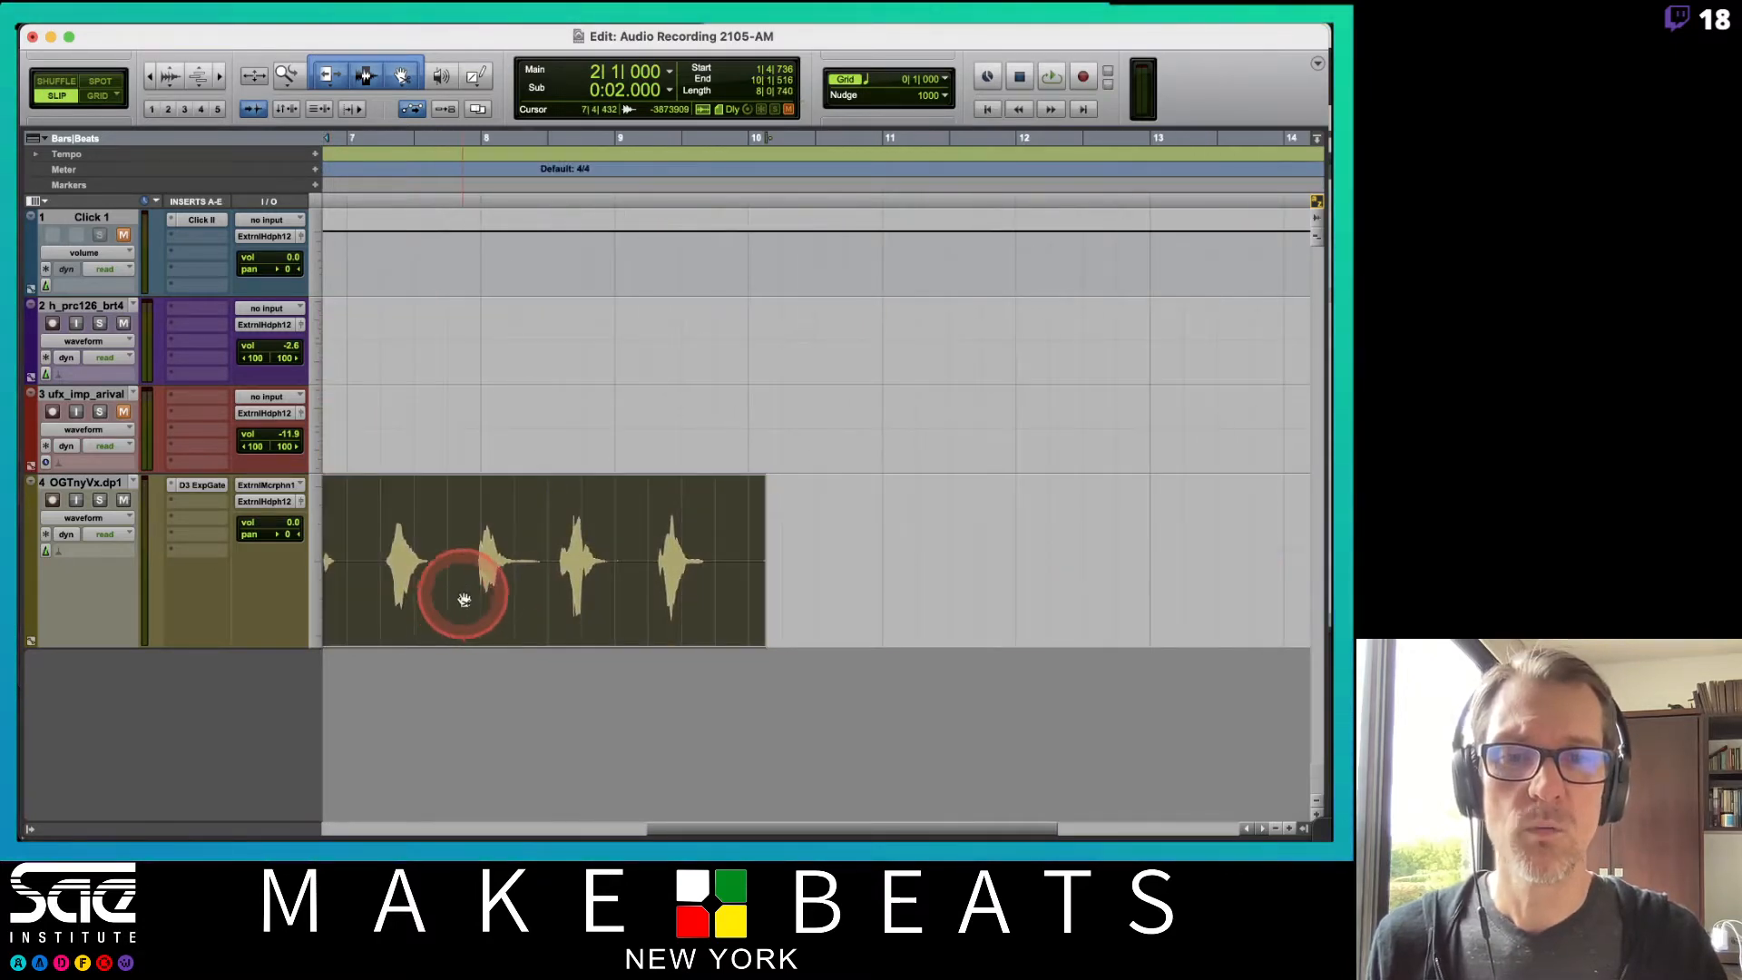
scroll(464, 598, "left", 10)
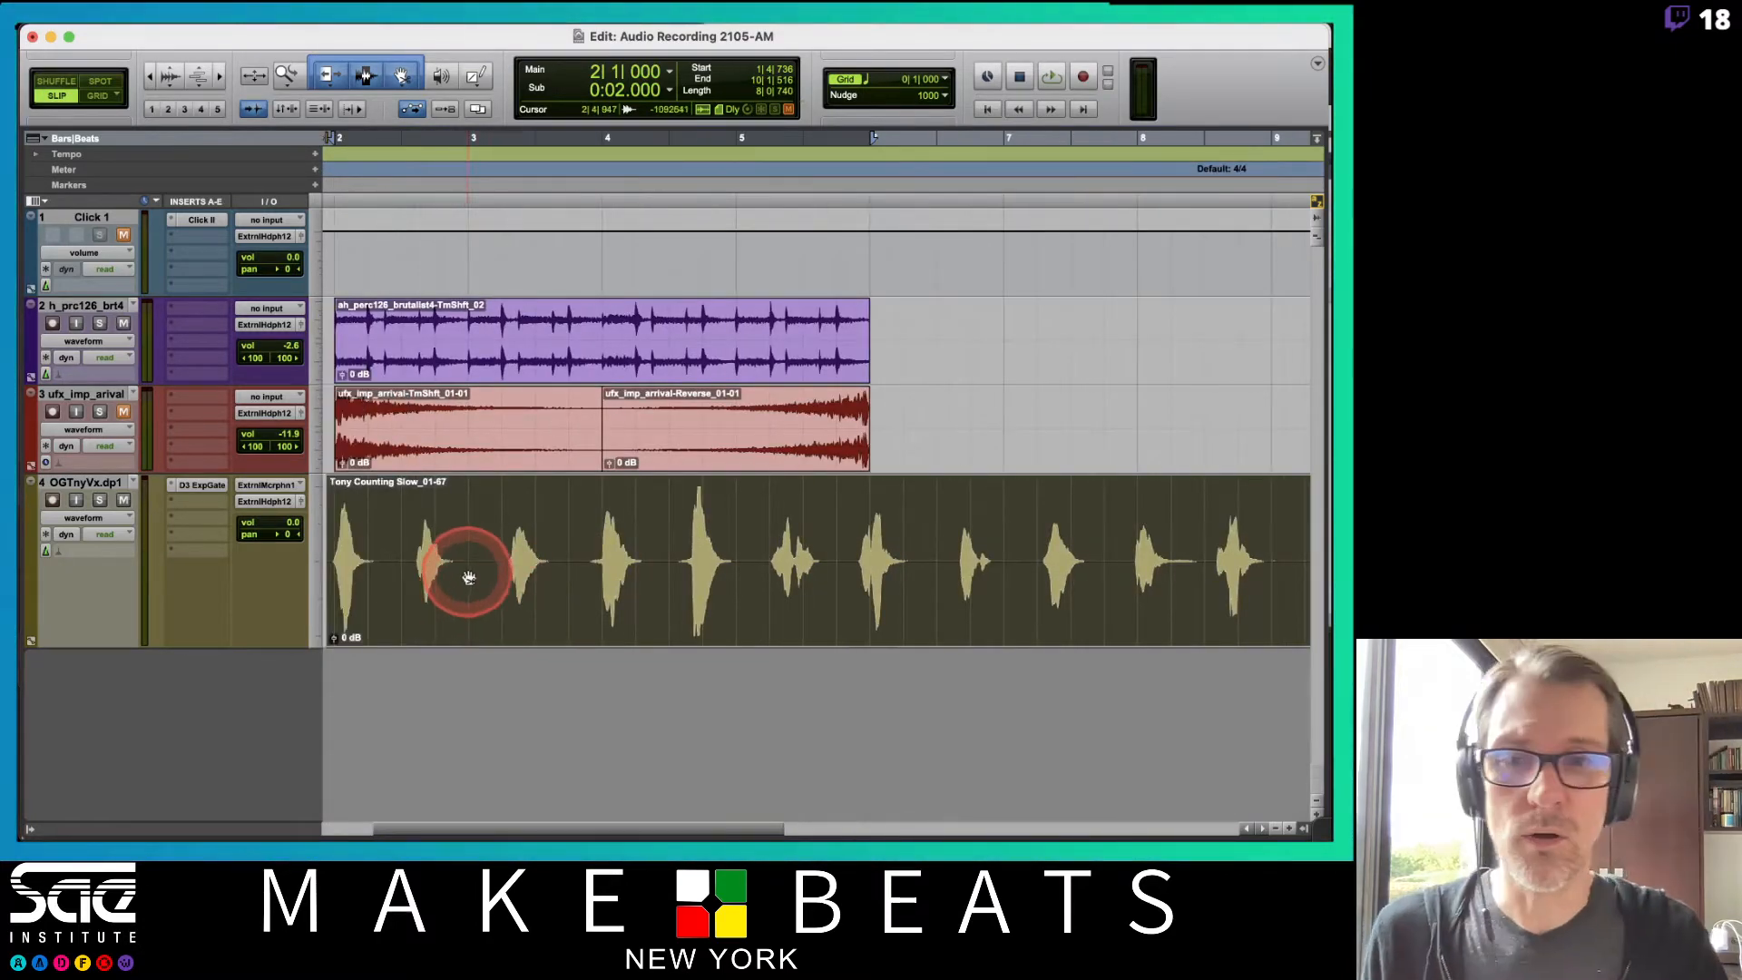
scroll(469, 578, "left", 5)
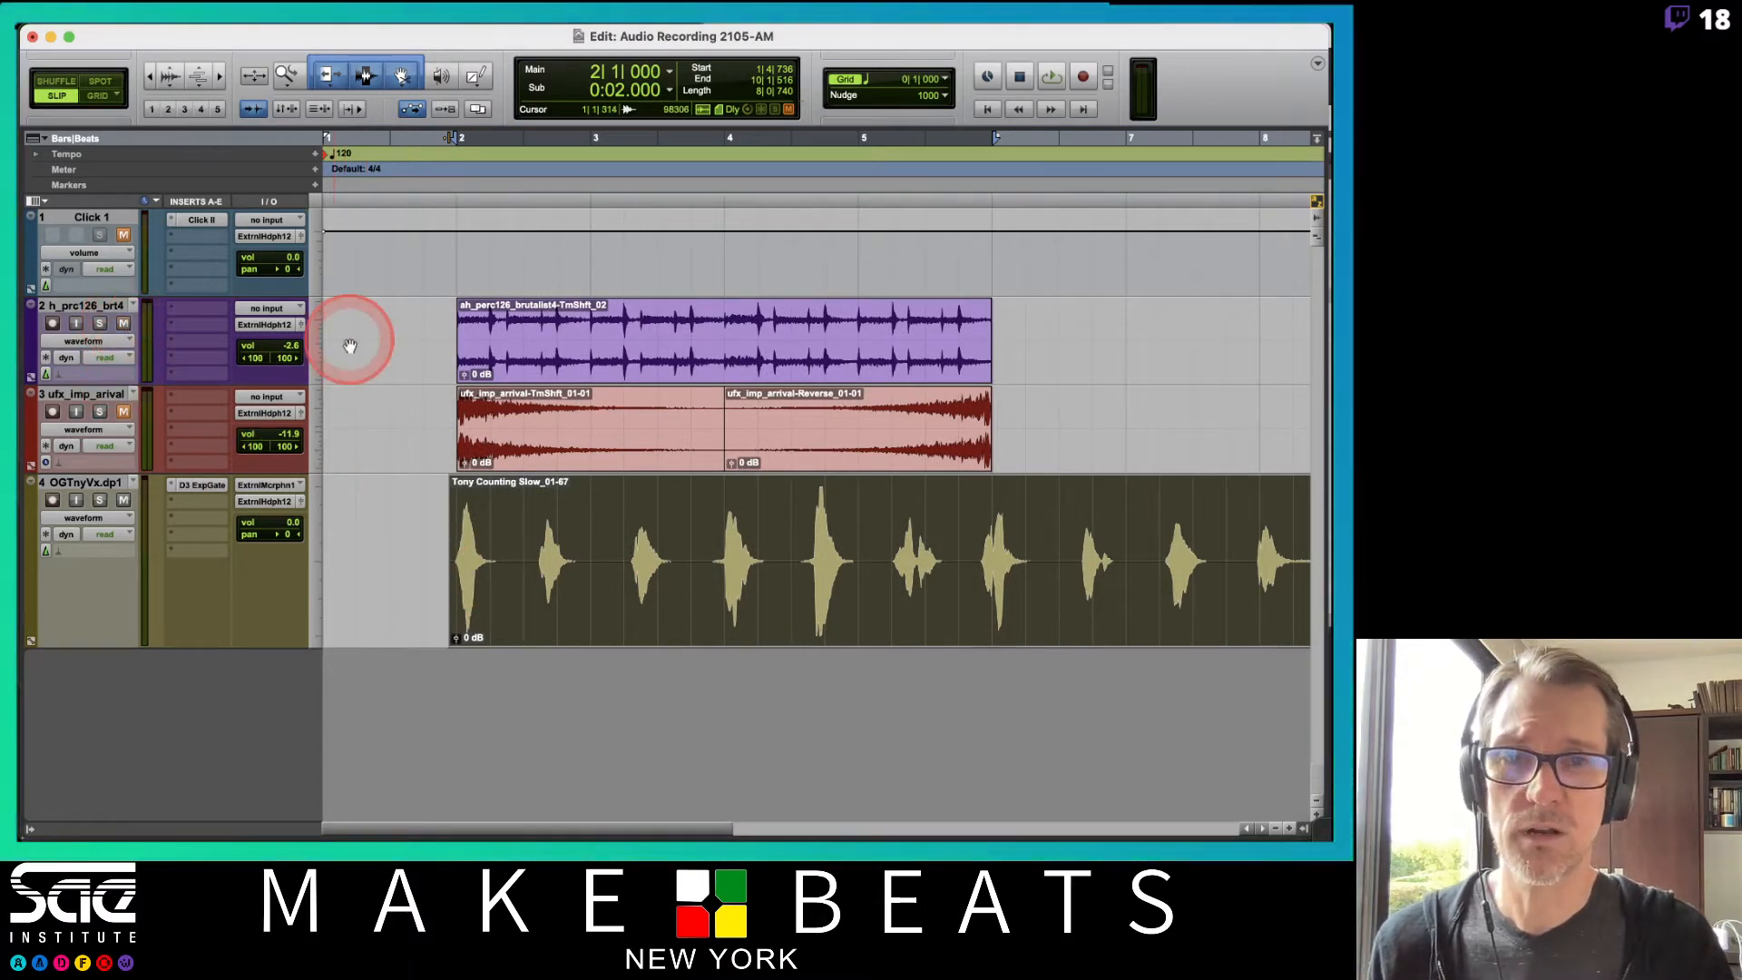
key("space")
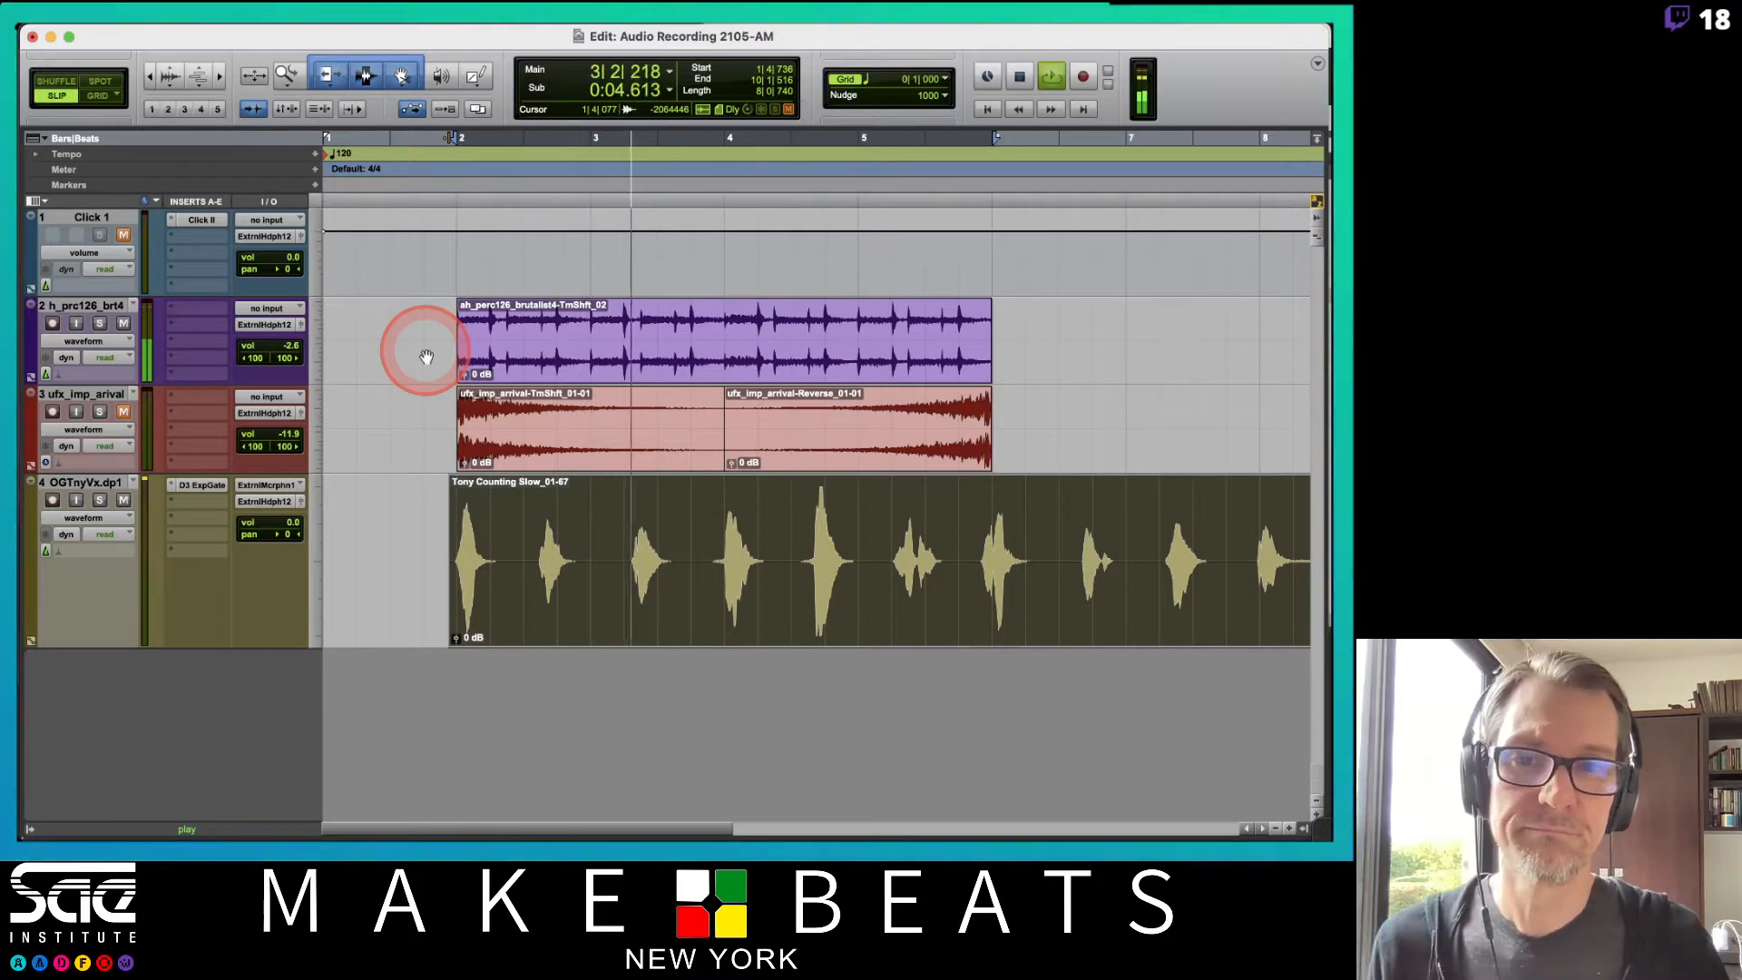
left_click(124, 235)
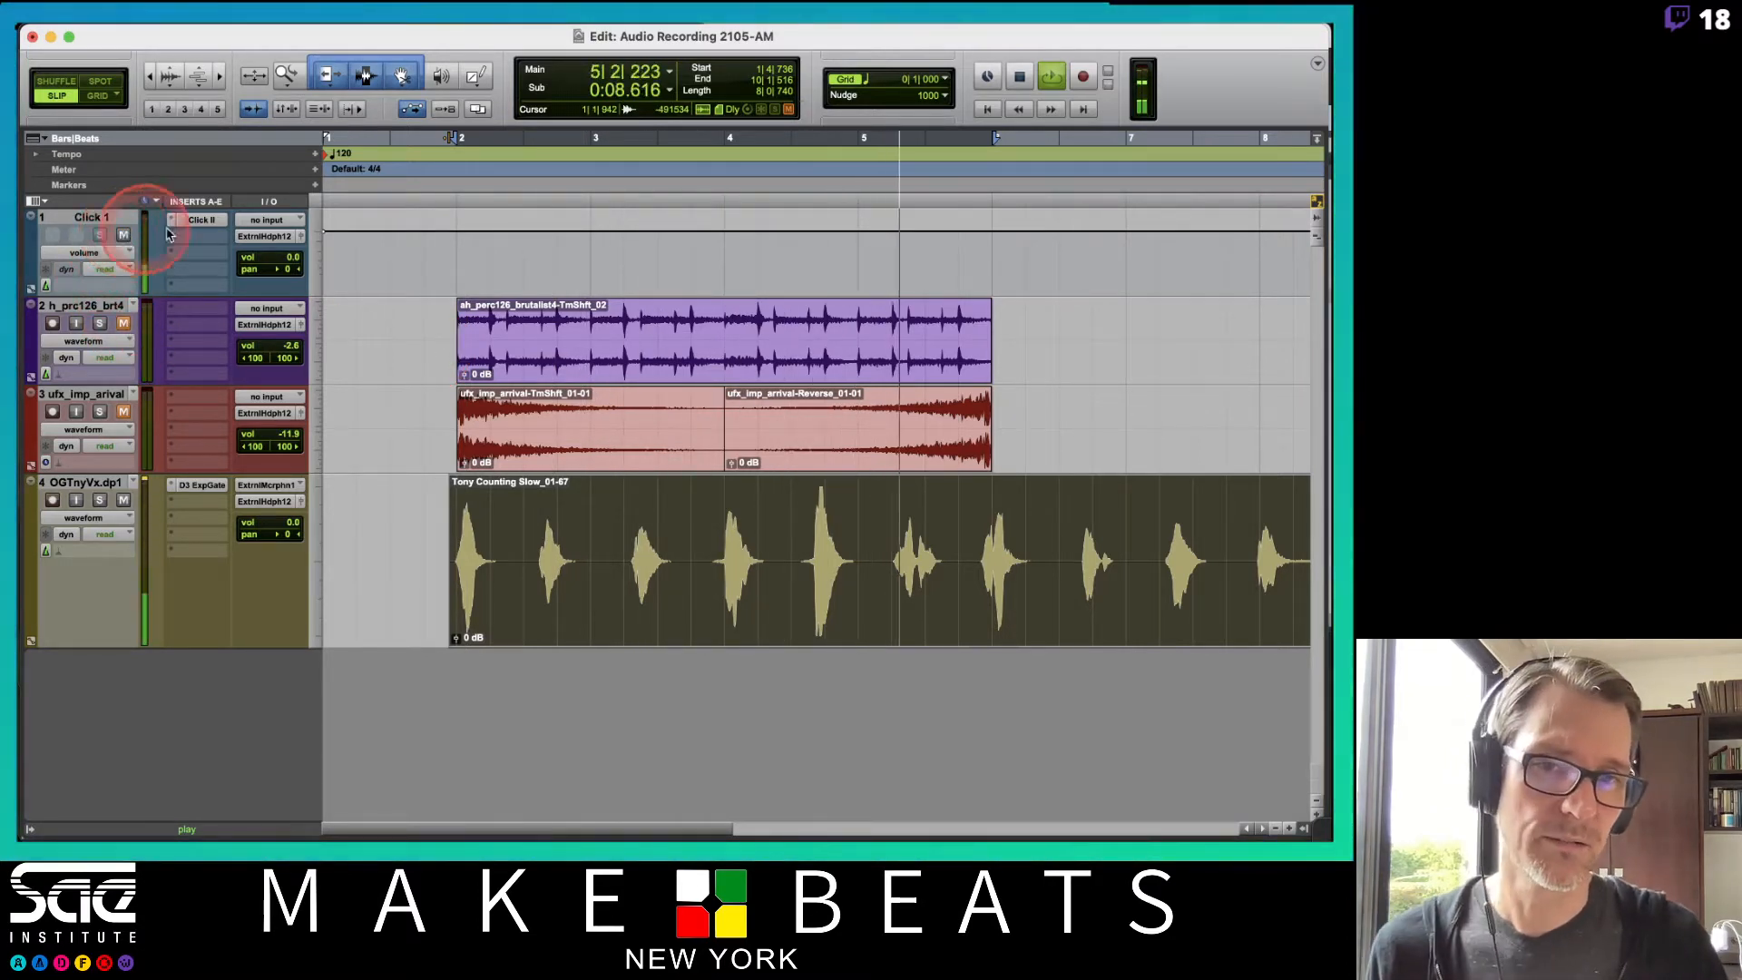
key("space")
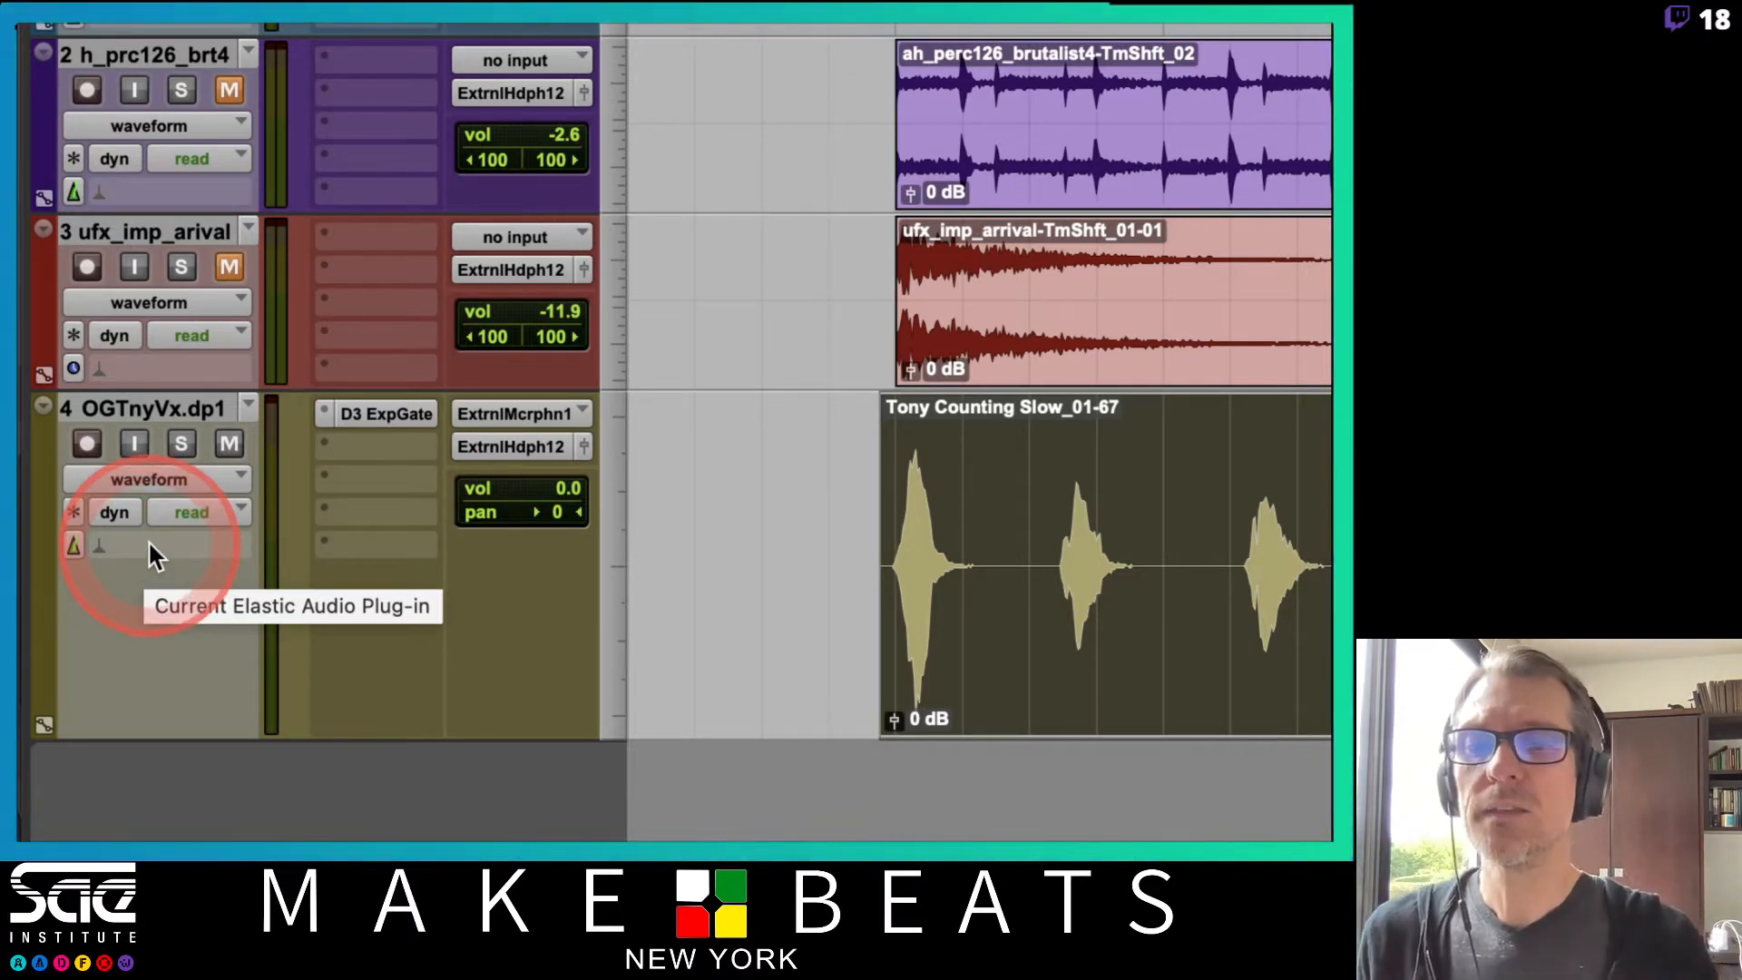
Set the vocal track's Elastic Audio plug-in to Polyphonic.
left_click(151, 544)
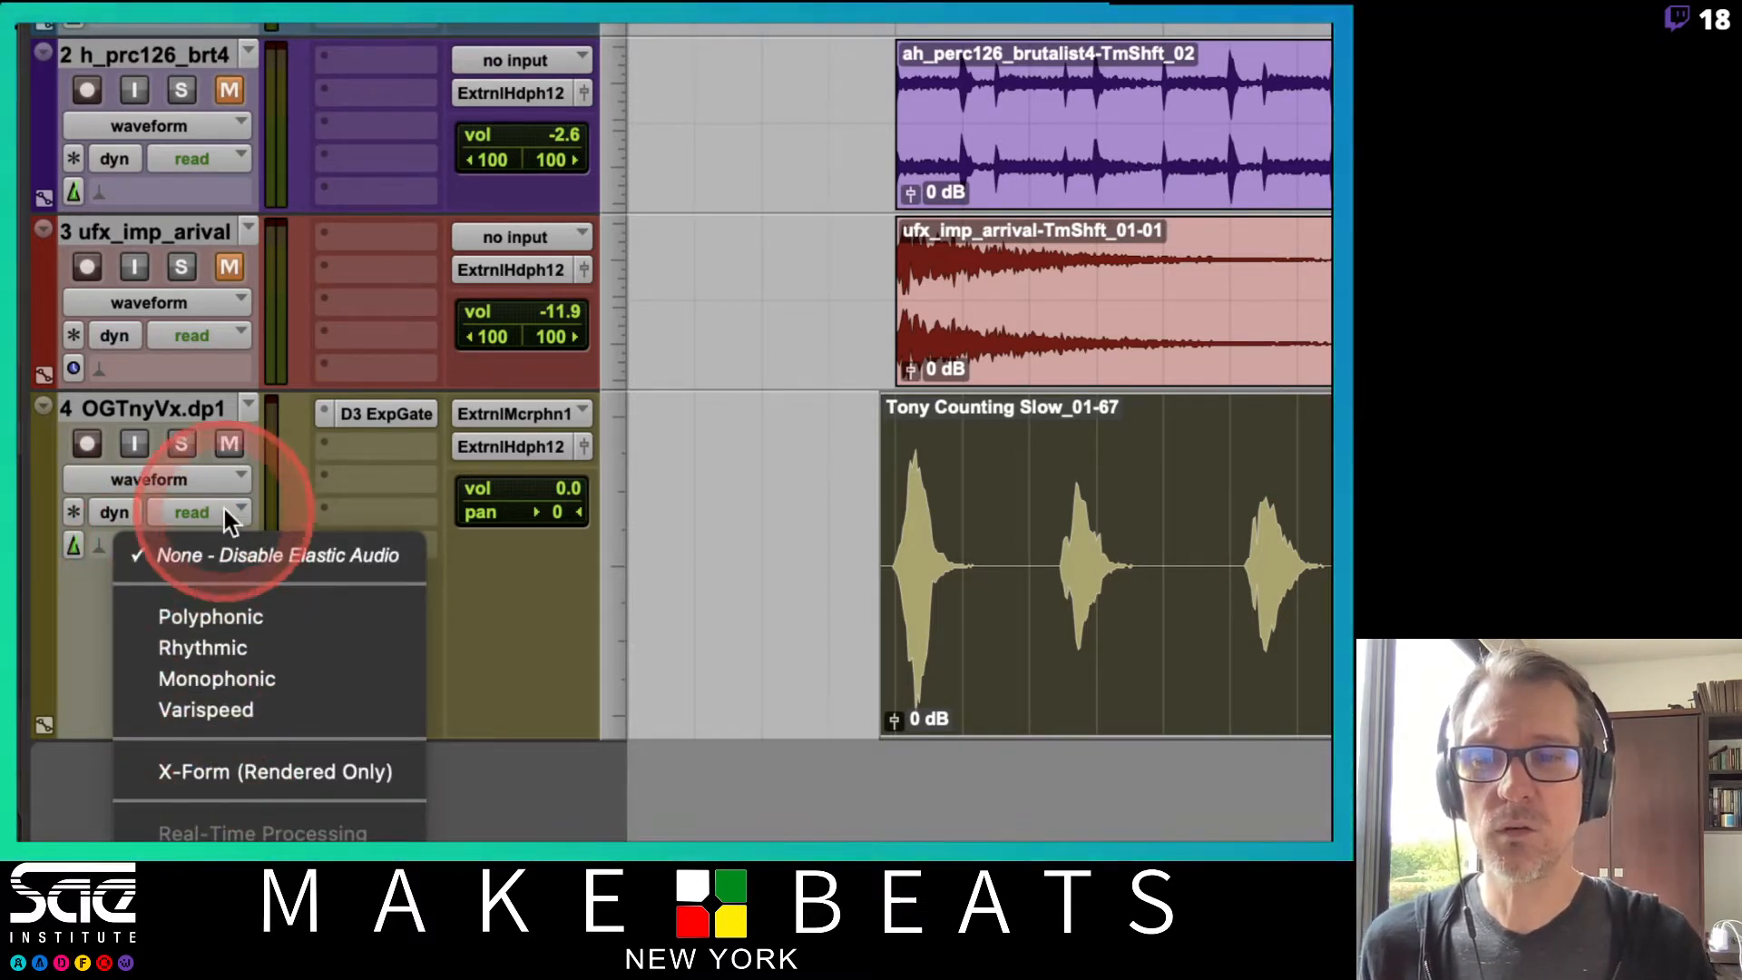
left_click(215, 617)
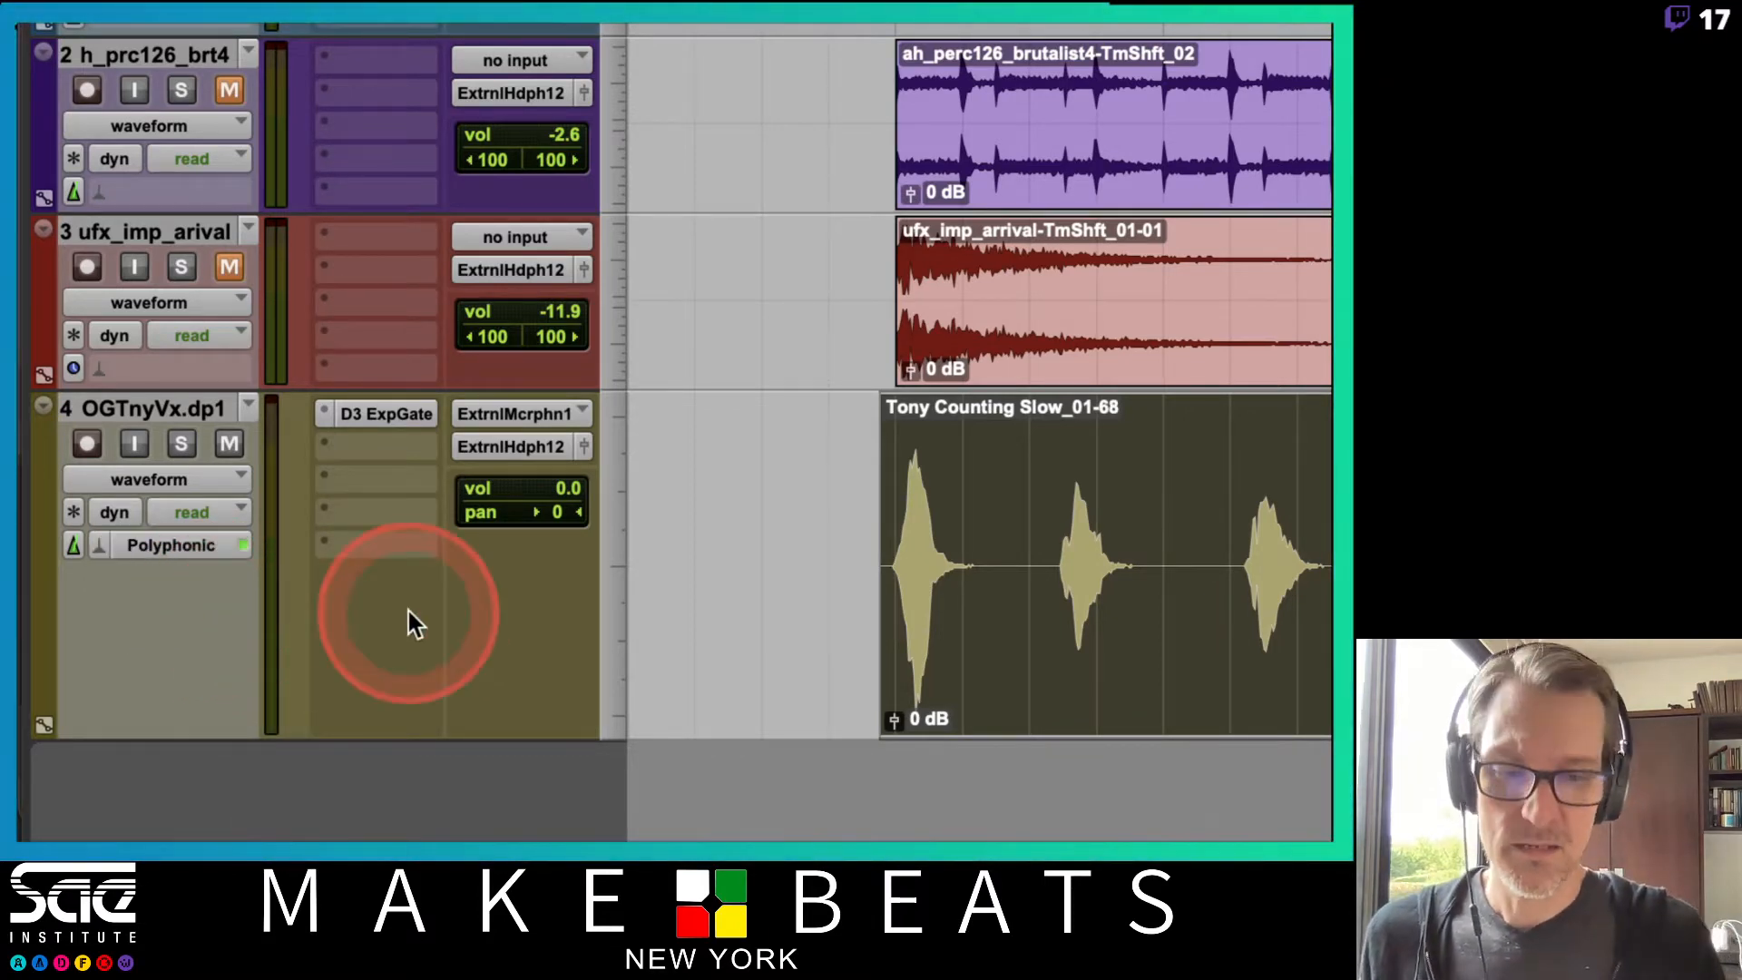
key("r")
key("r")
key("r")
key("t")
key("t")
key("t")
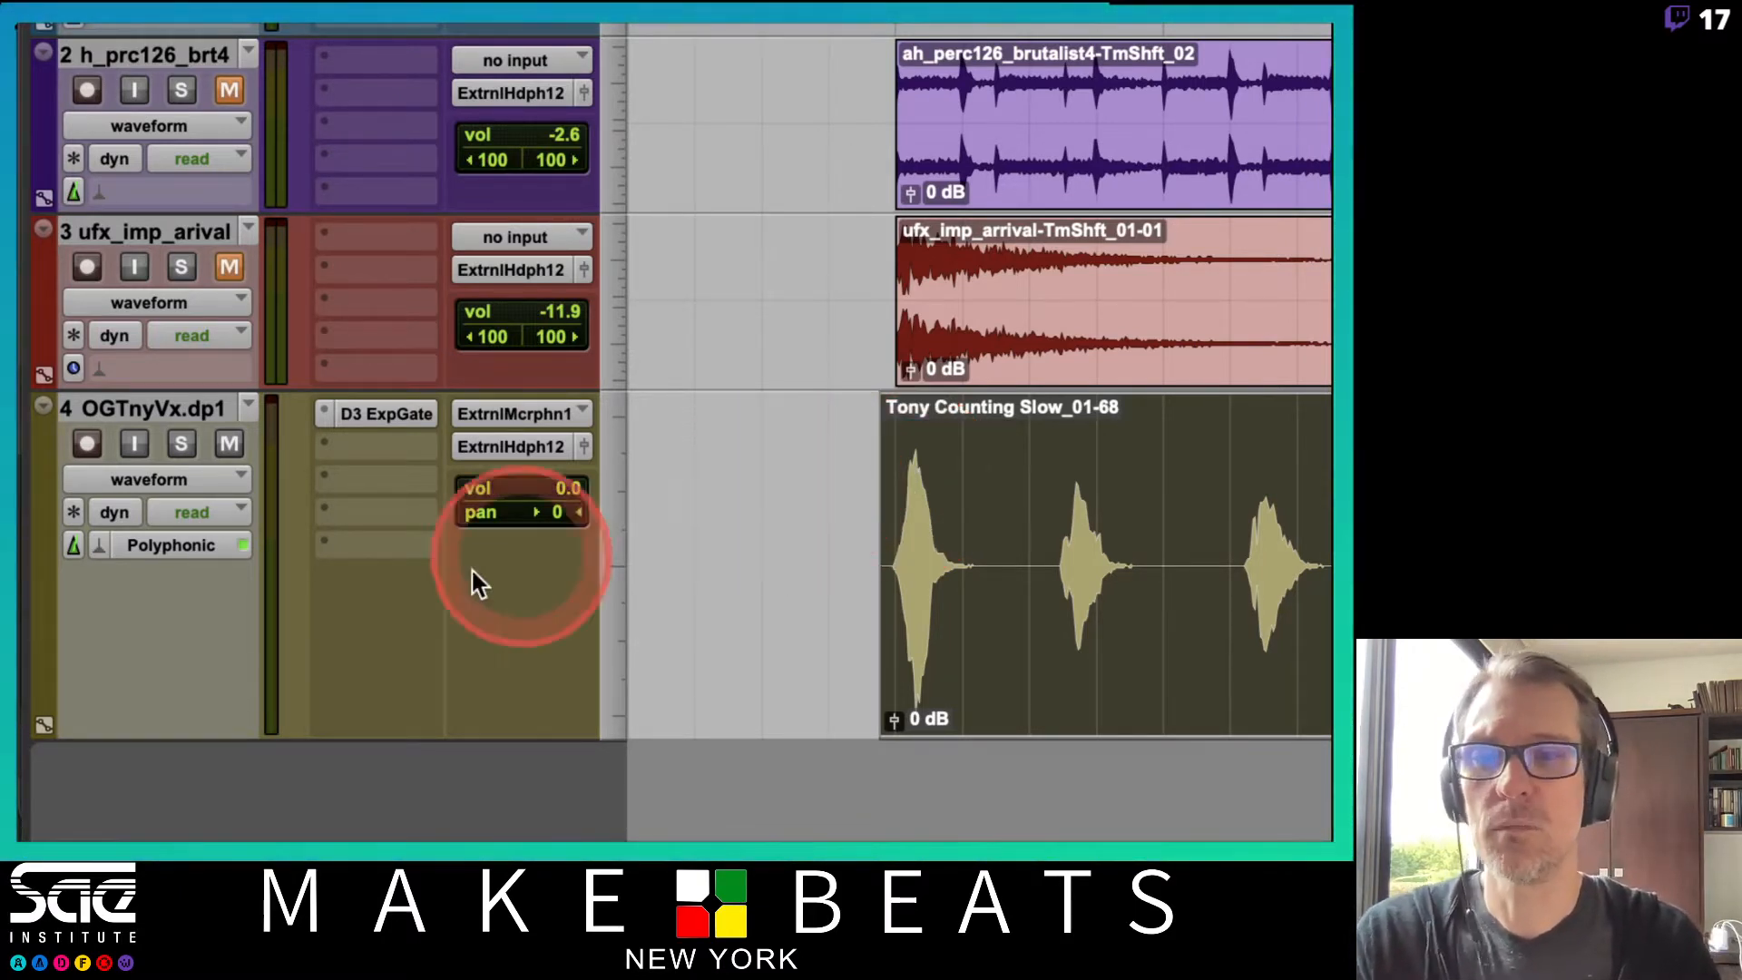
Switch the Elastic Audio mode through Rhythmic, Monophonic and Varispeed, ending on Polyphonic.
left_click(94, 544)
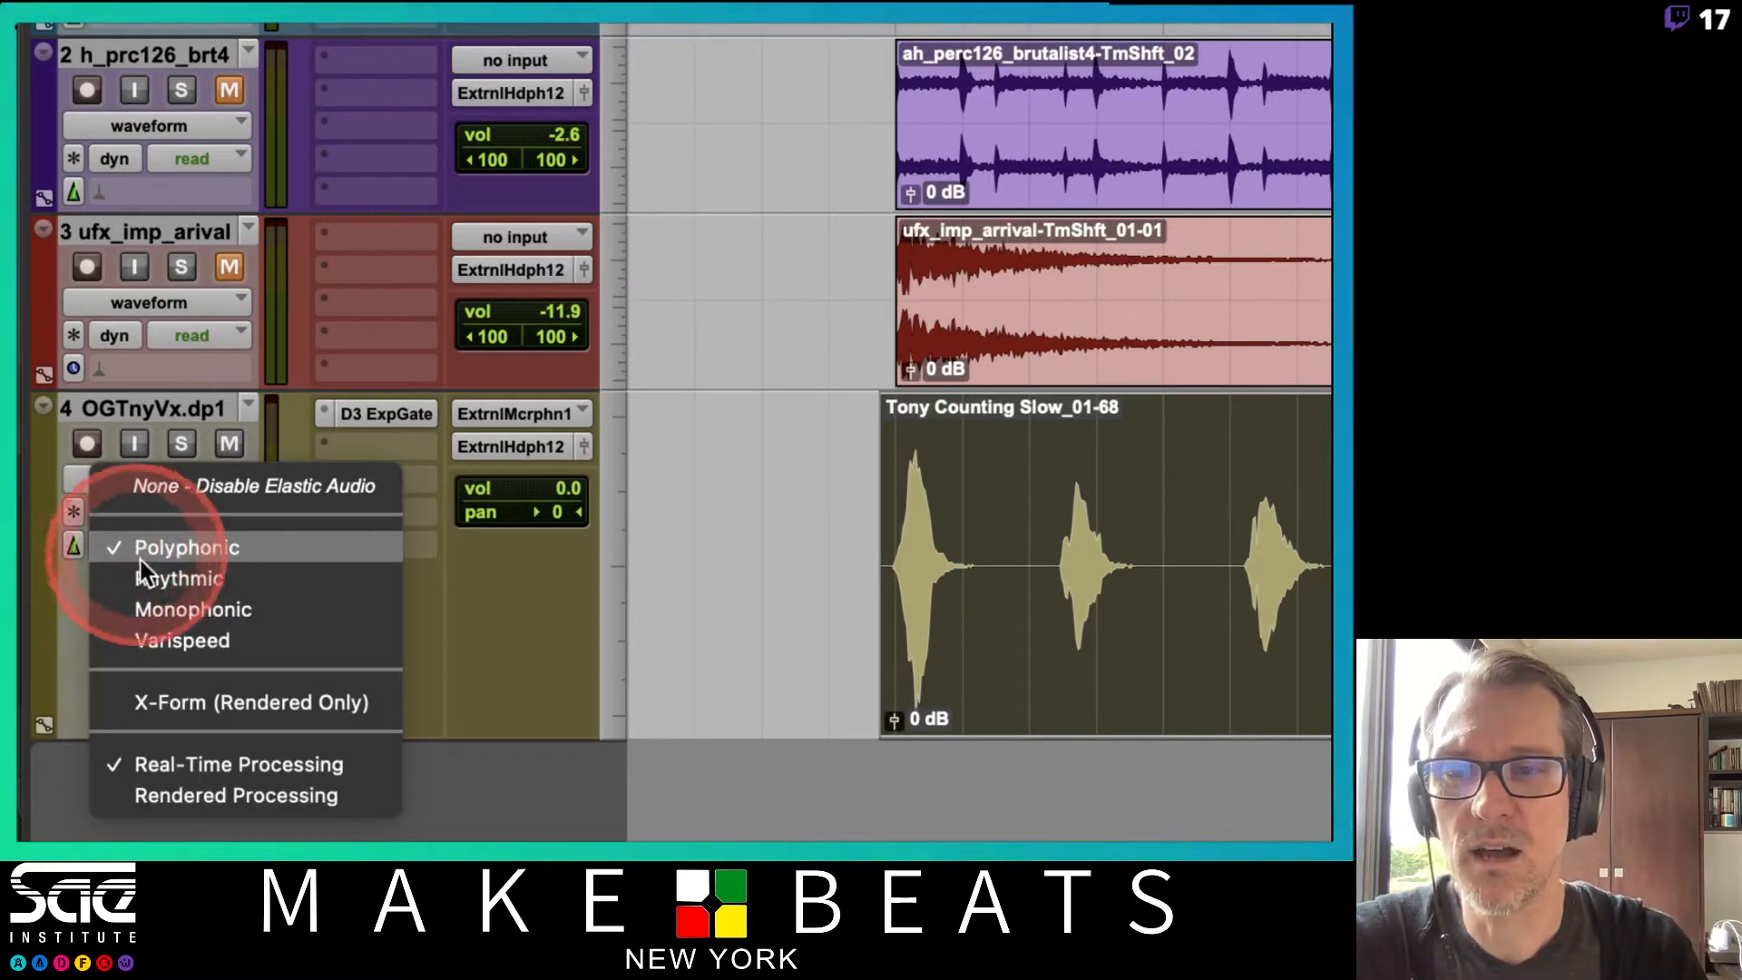
left_click(151, 575)
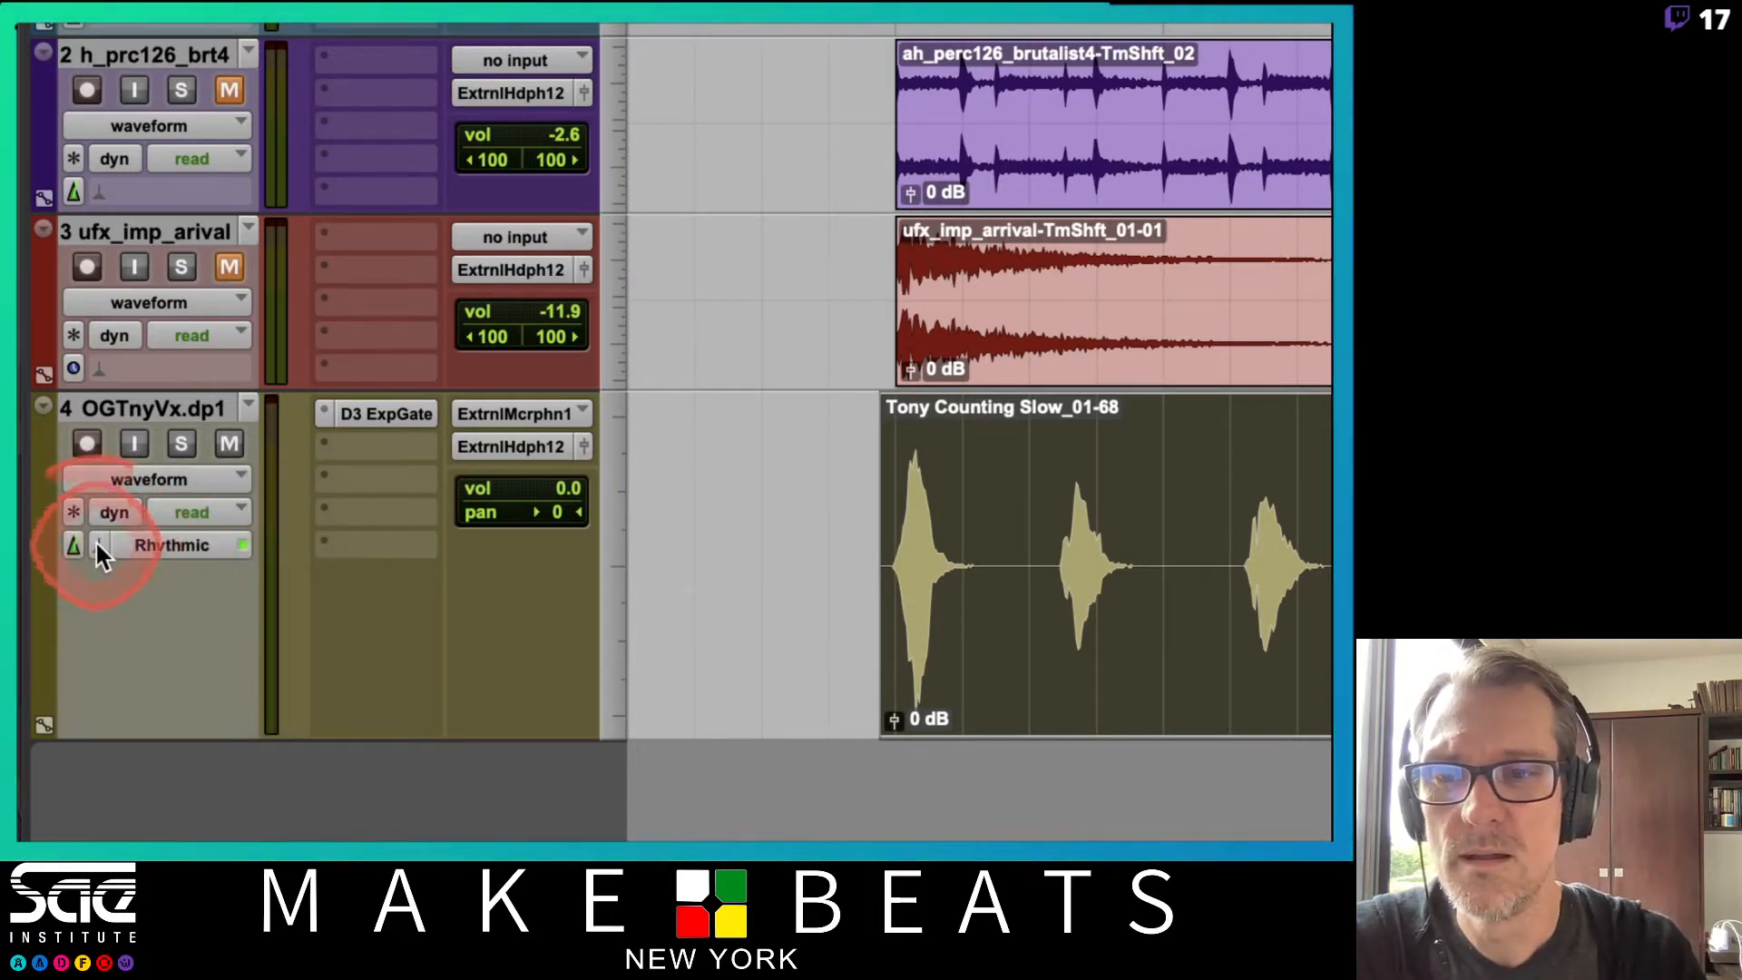
left_click(98, 543)
left_click(105, 570)
left_click(98, 543)
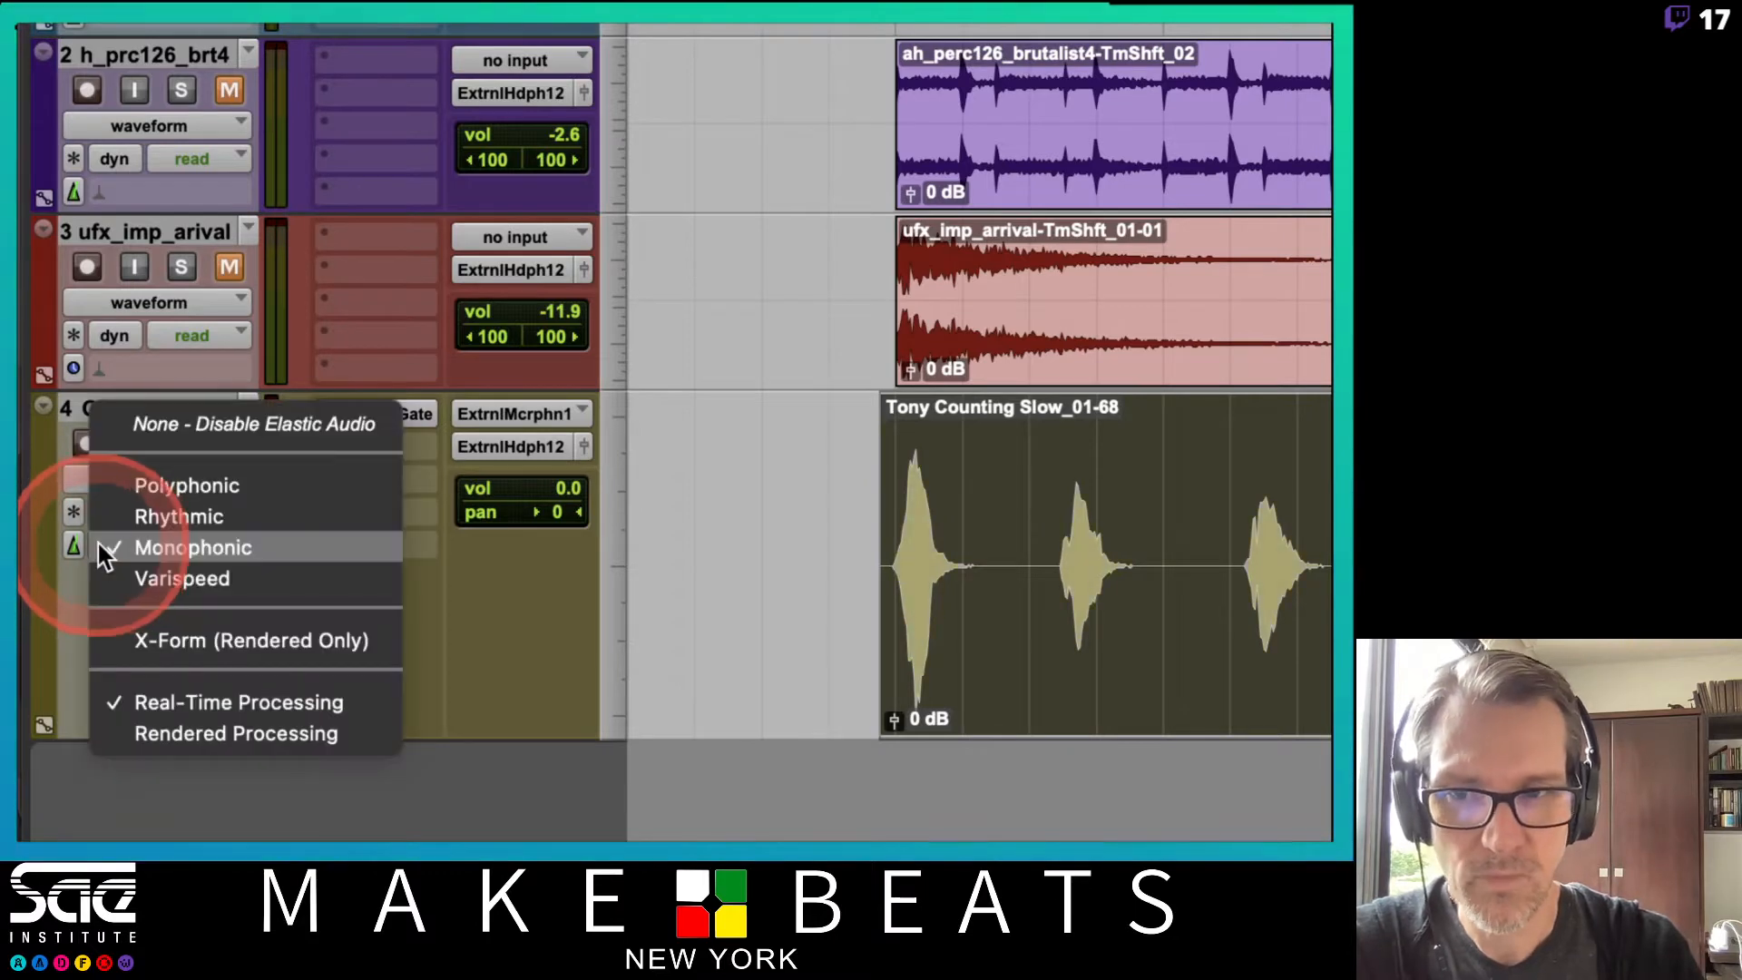
left_click(111, 579)
left_click(98, 544)
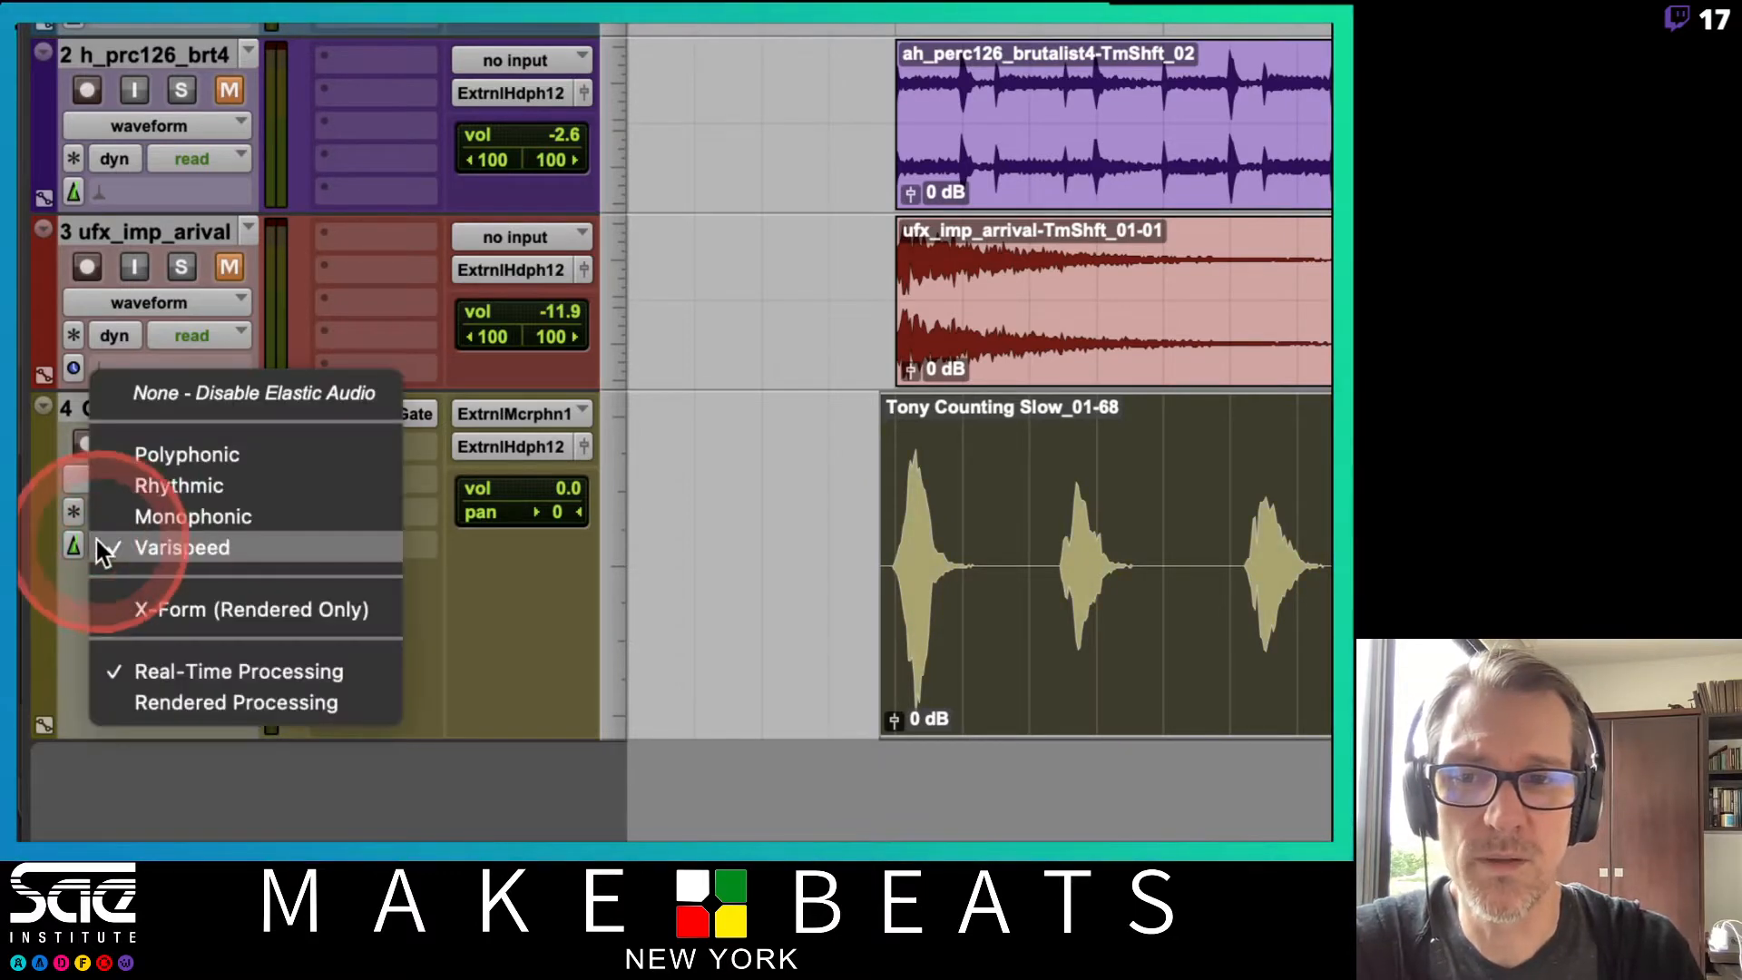
left_click(166, 443)
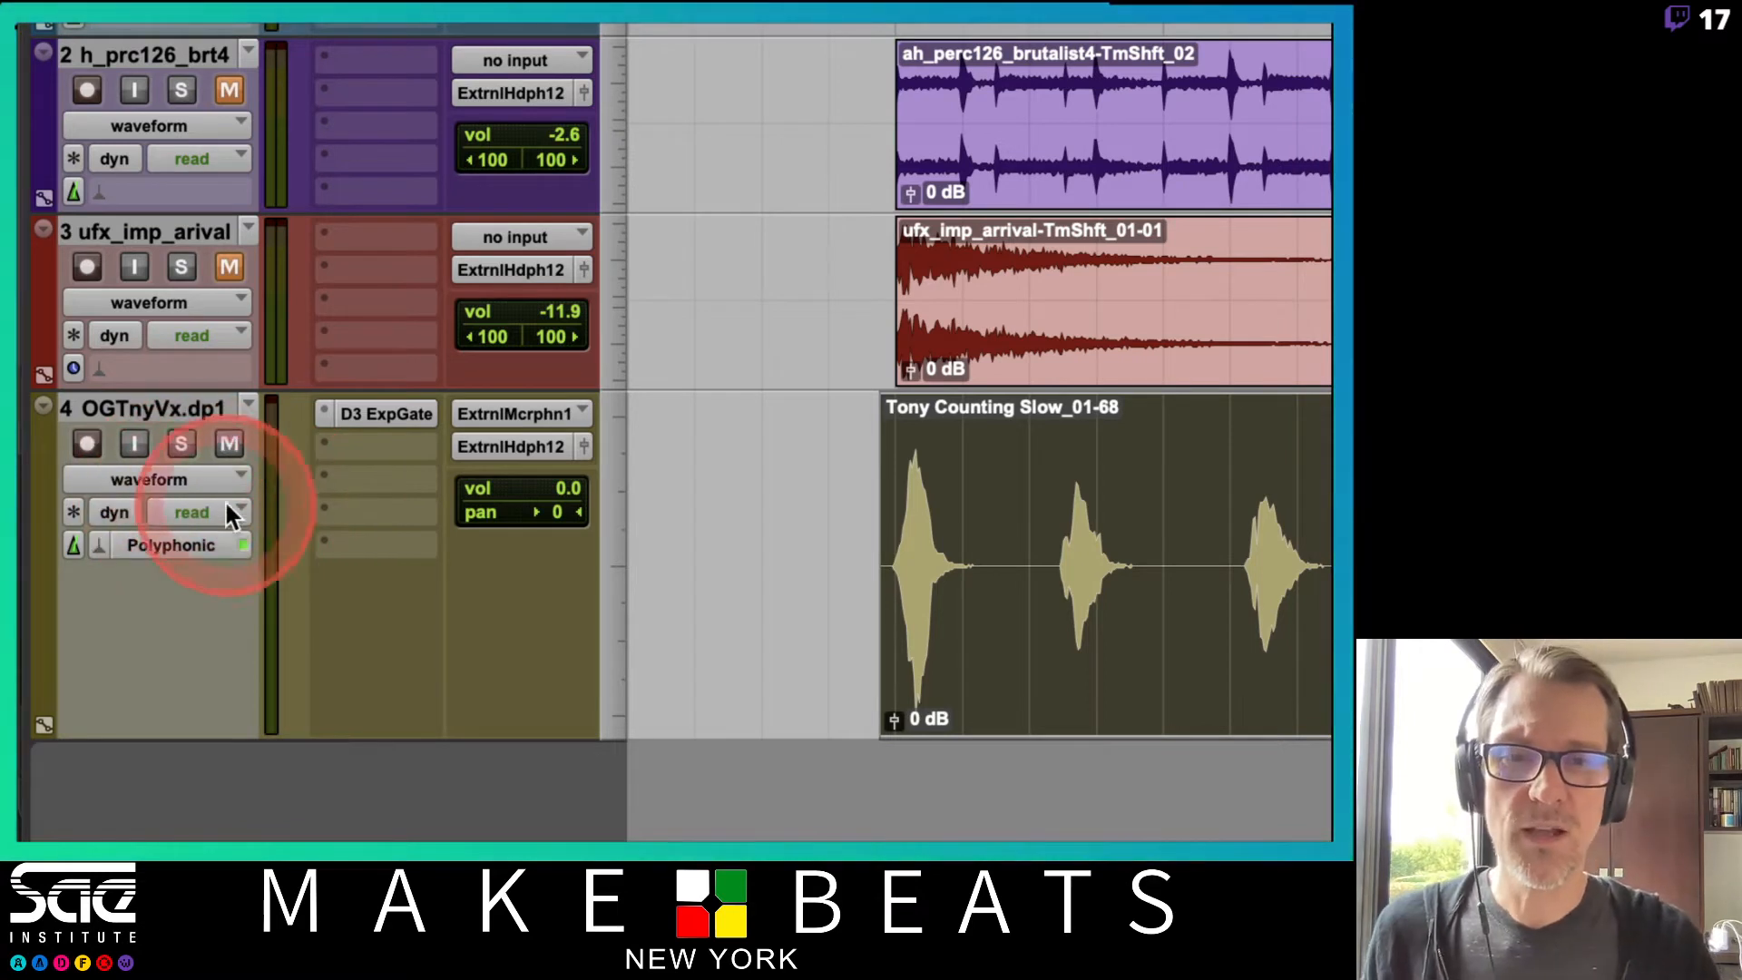
Compare the track view options and switch the vocal track's view to analysis.
left_click(183, 476)
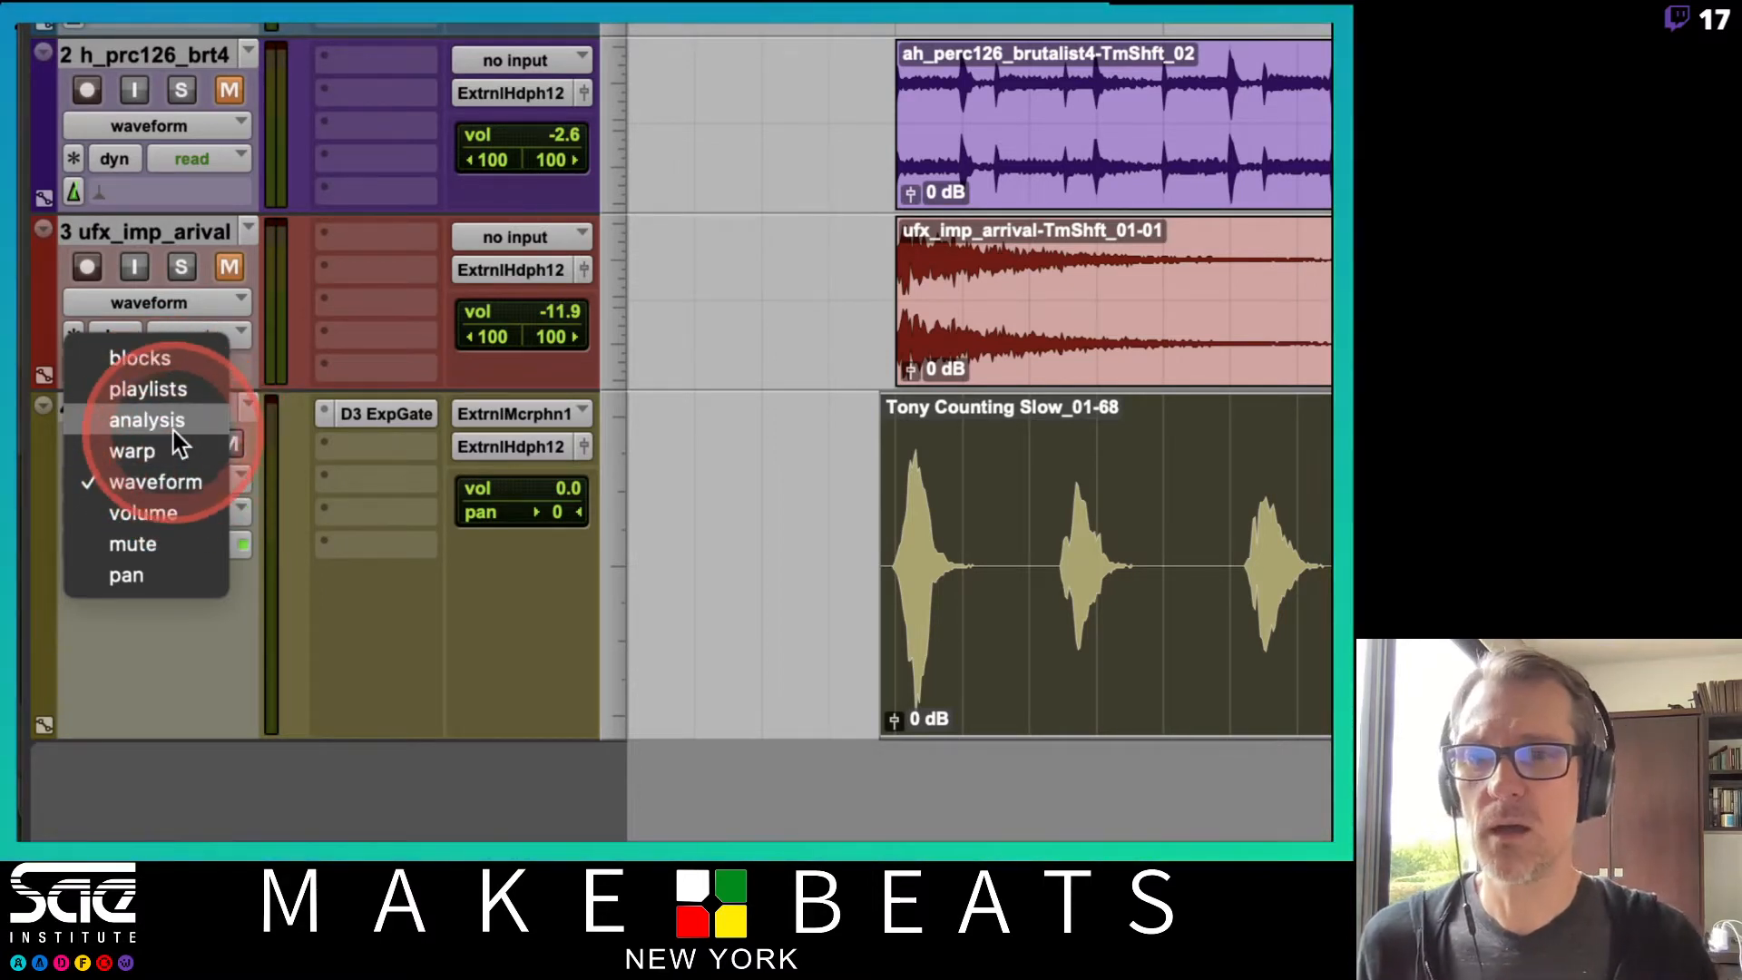
left_click(274, 403)
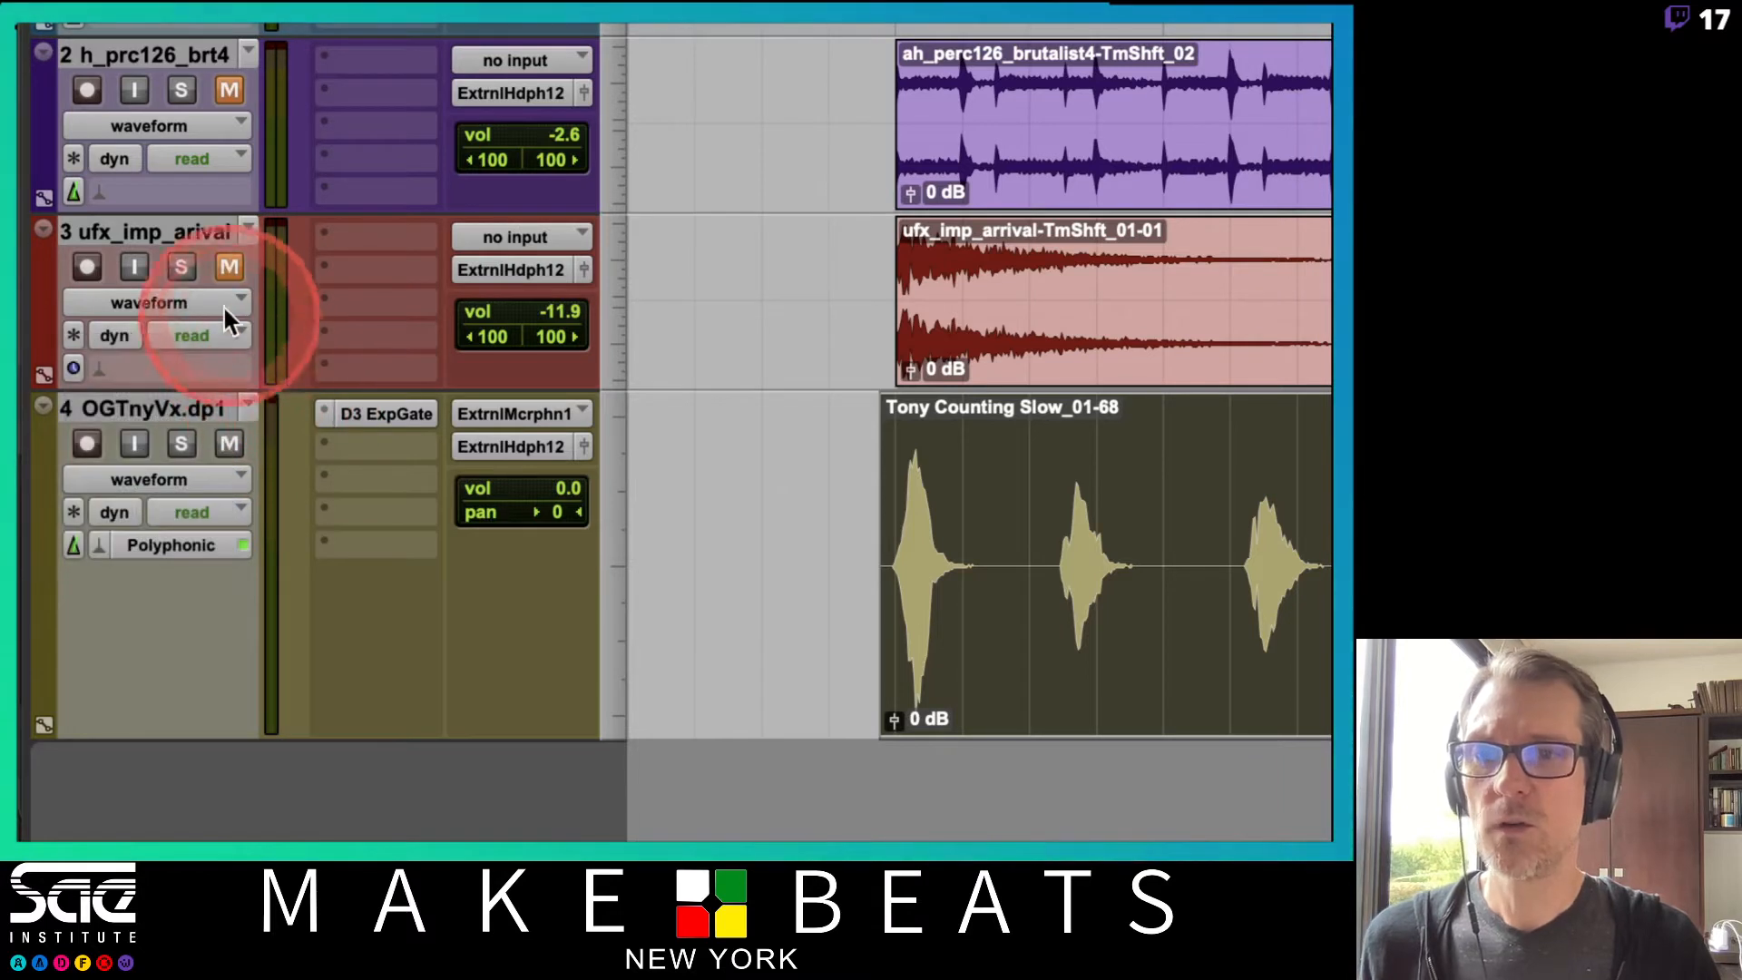
left_click(221, 303)
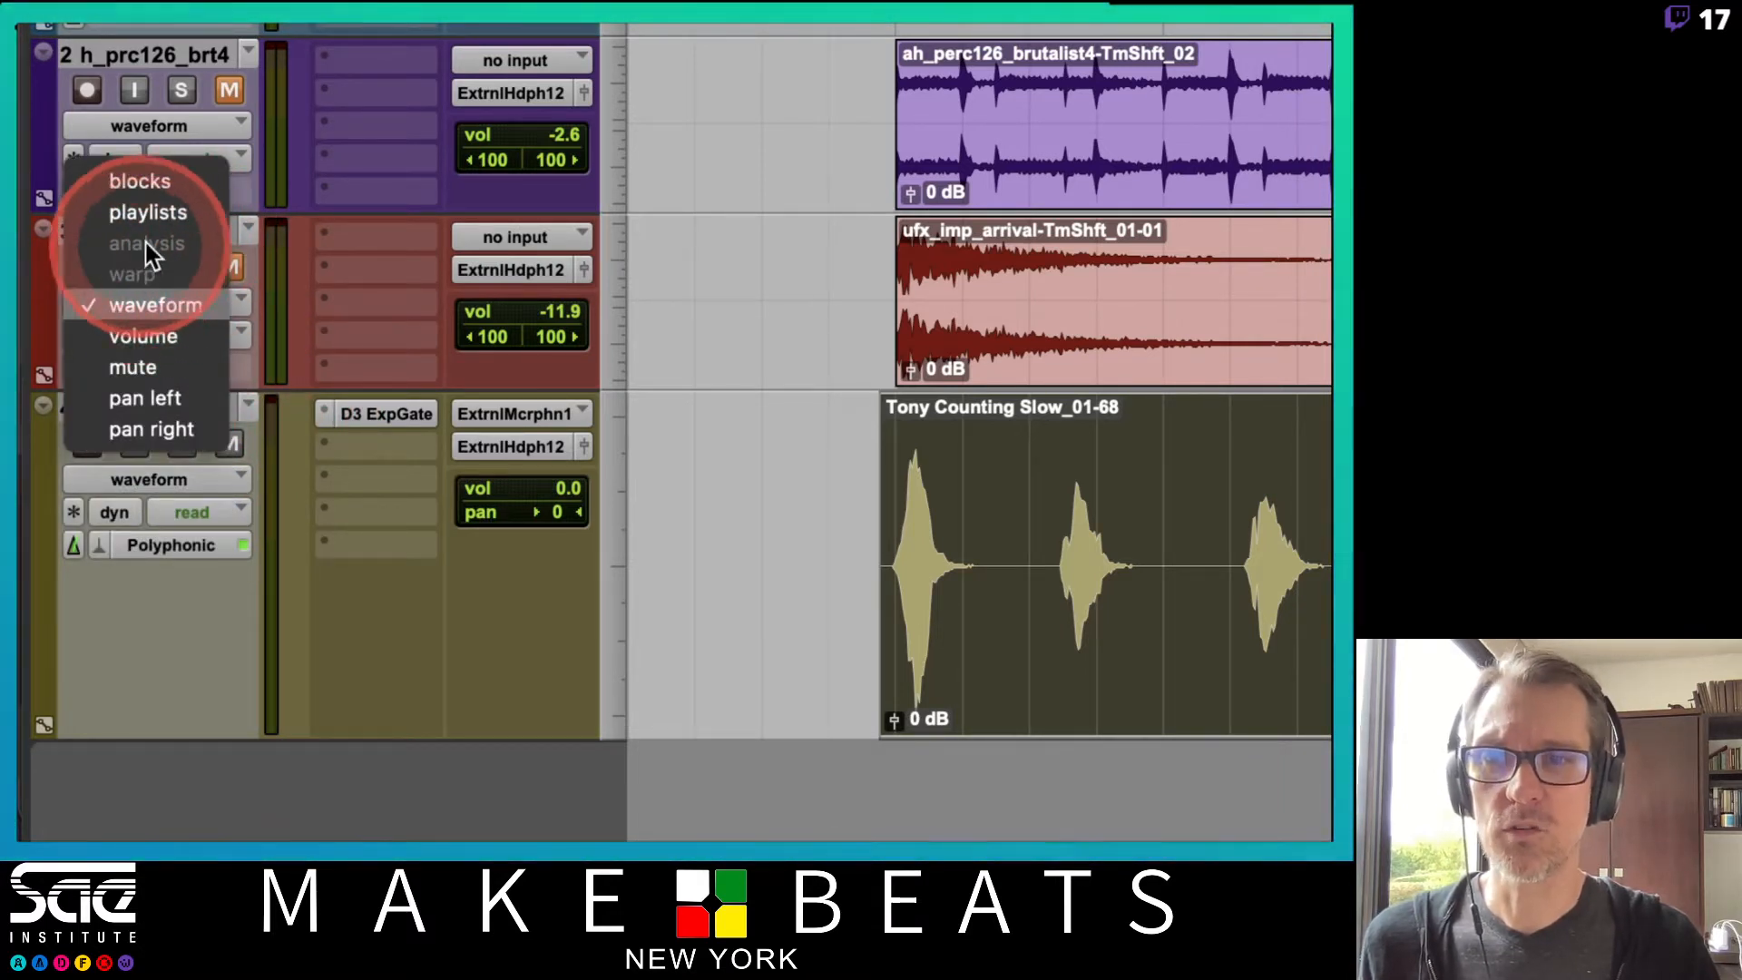
left_click(285, 381)
left_click(218, 479)
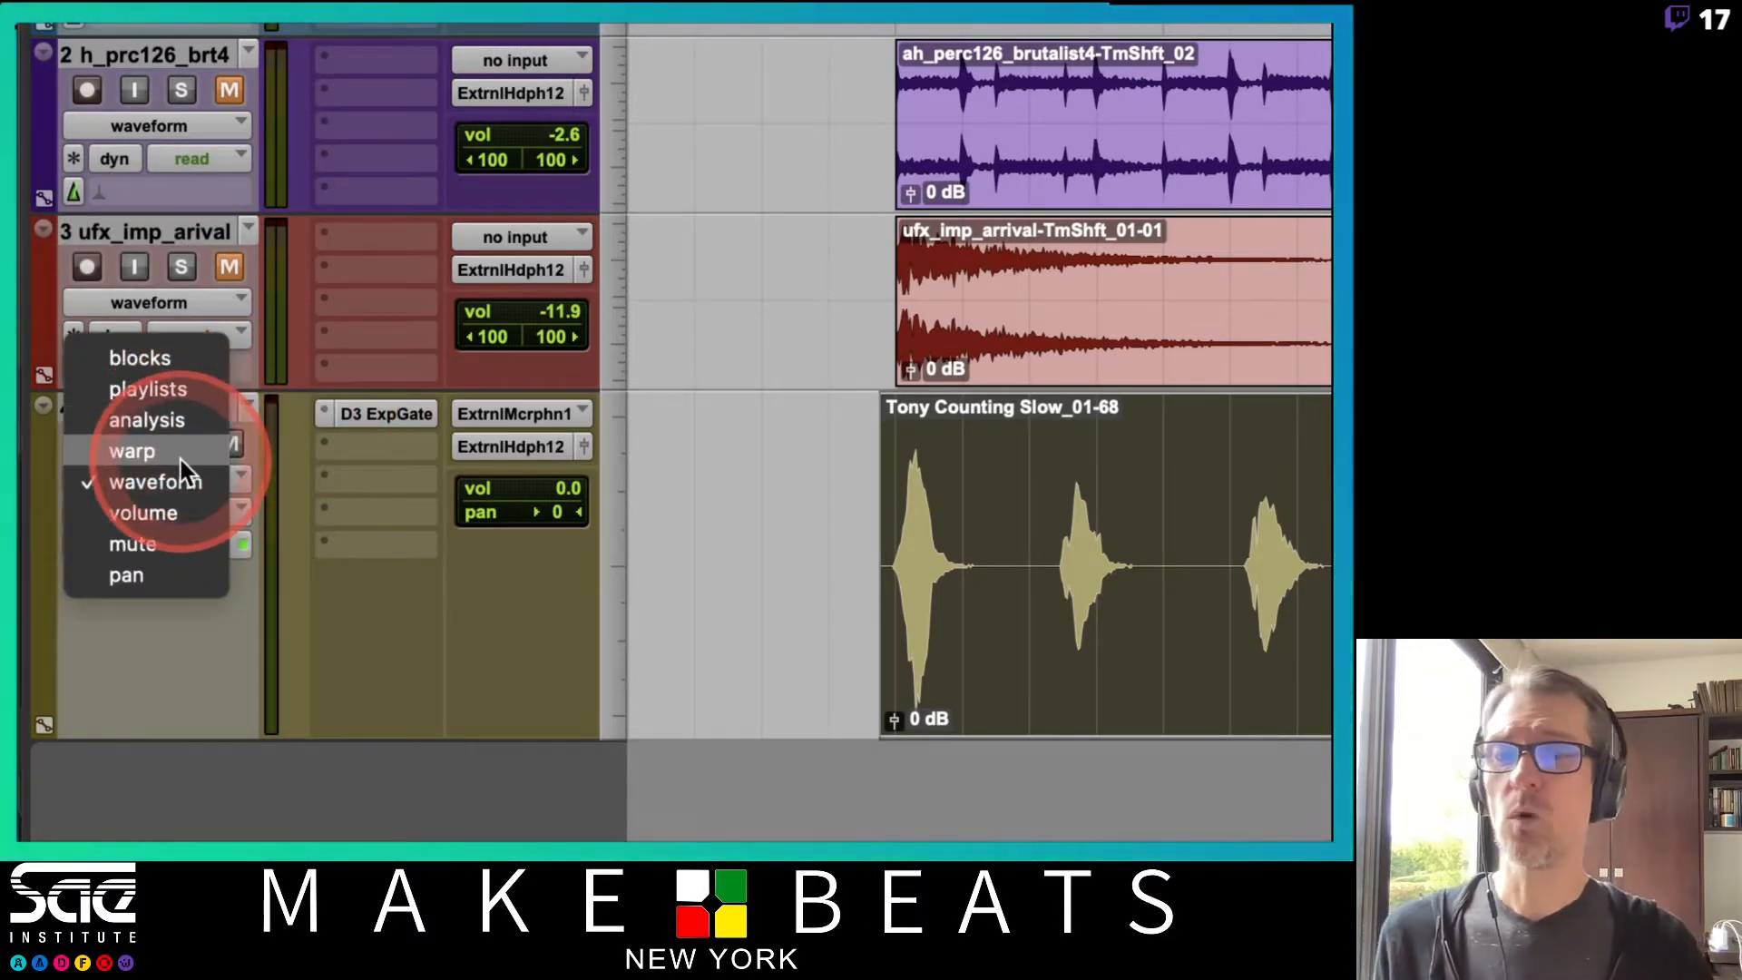
left_click(178, 420)
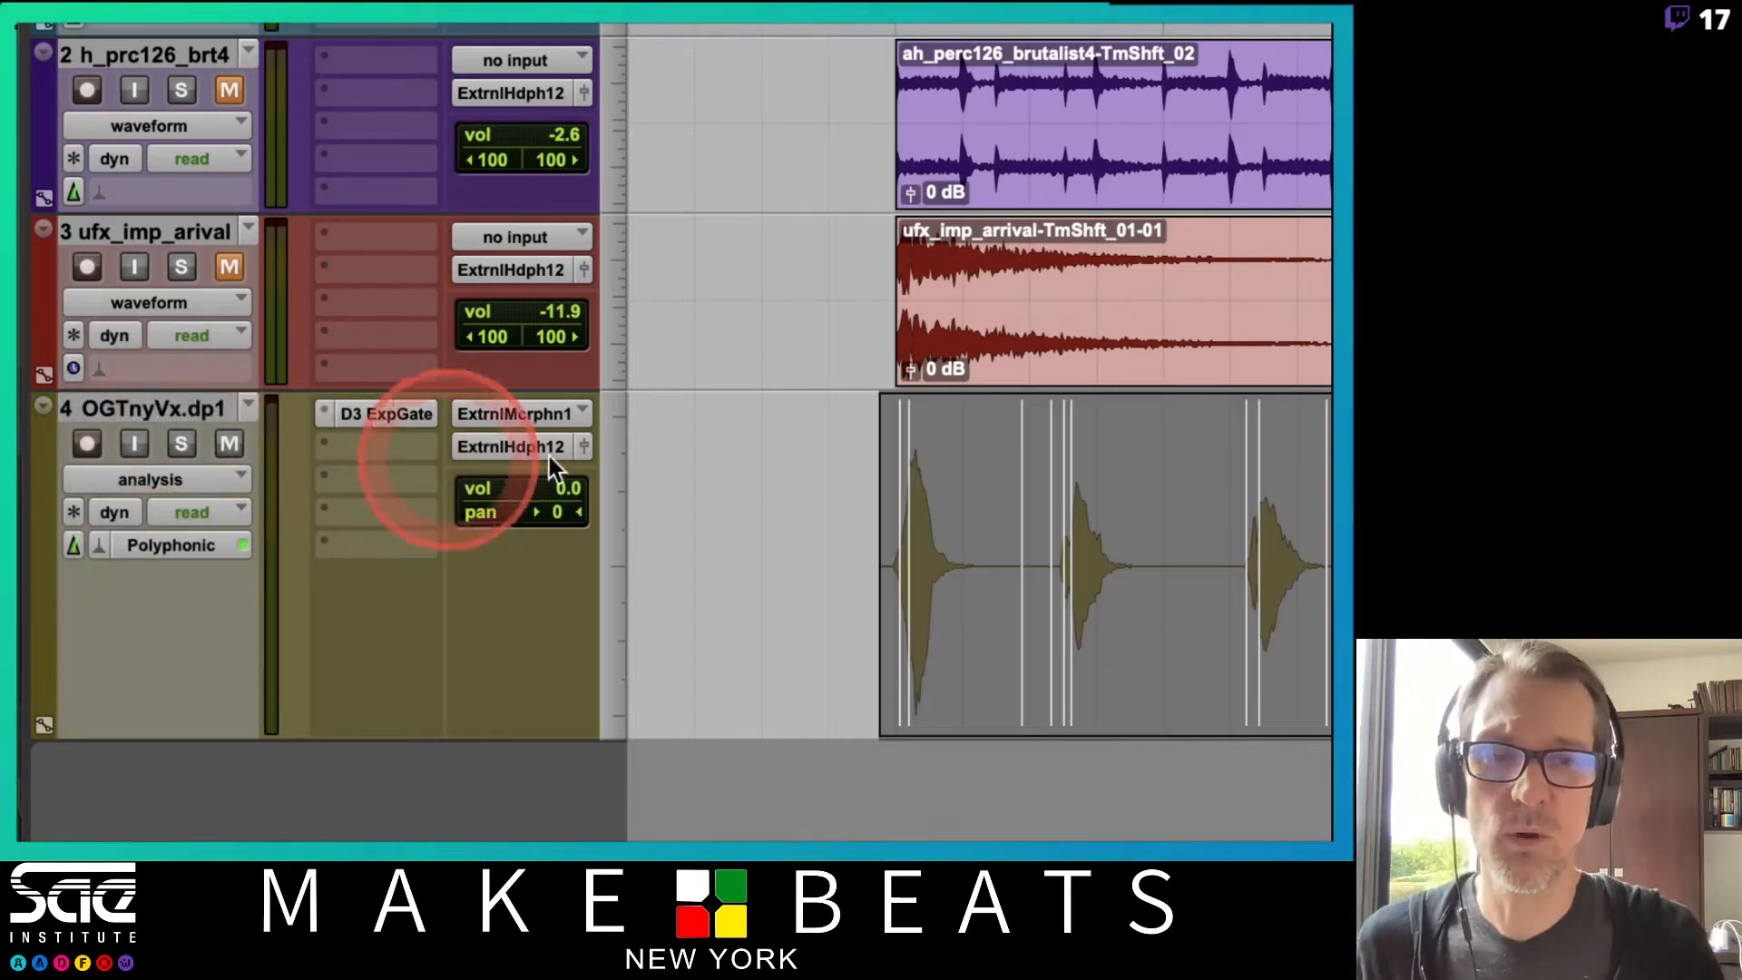
Shrink the percussion and impact tracks to a small height and enlarge the vocal track's height.
key("r")
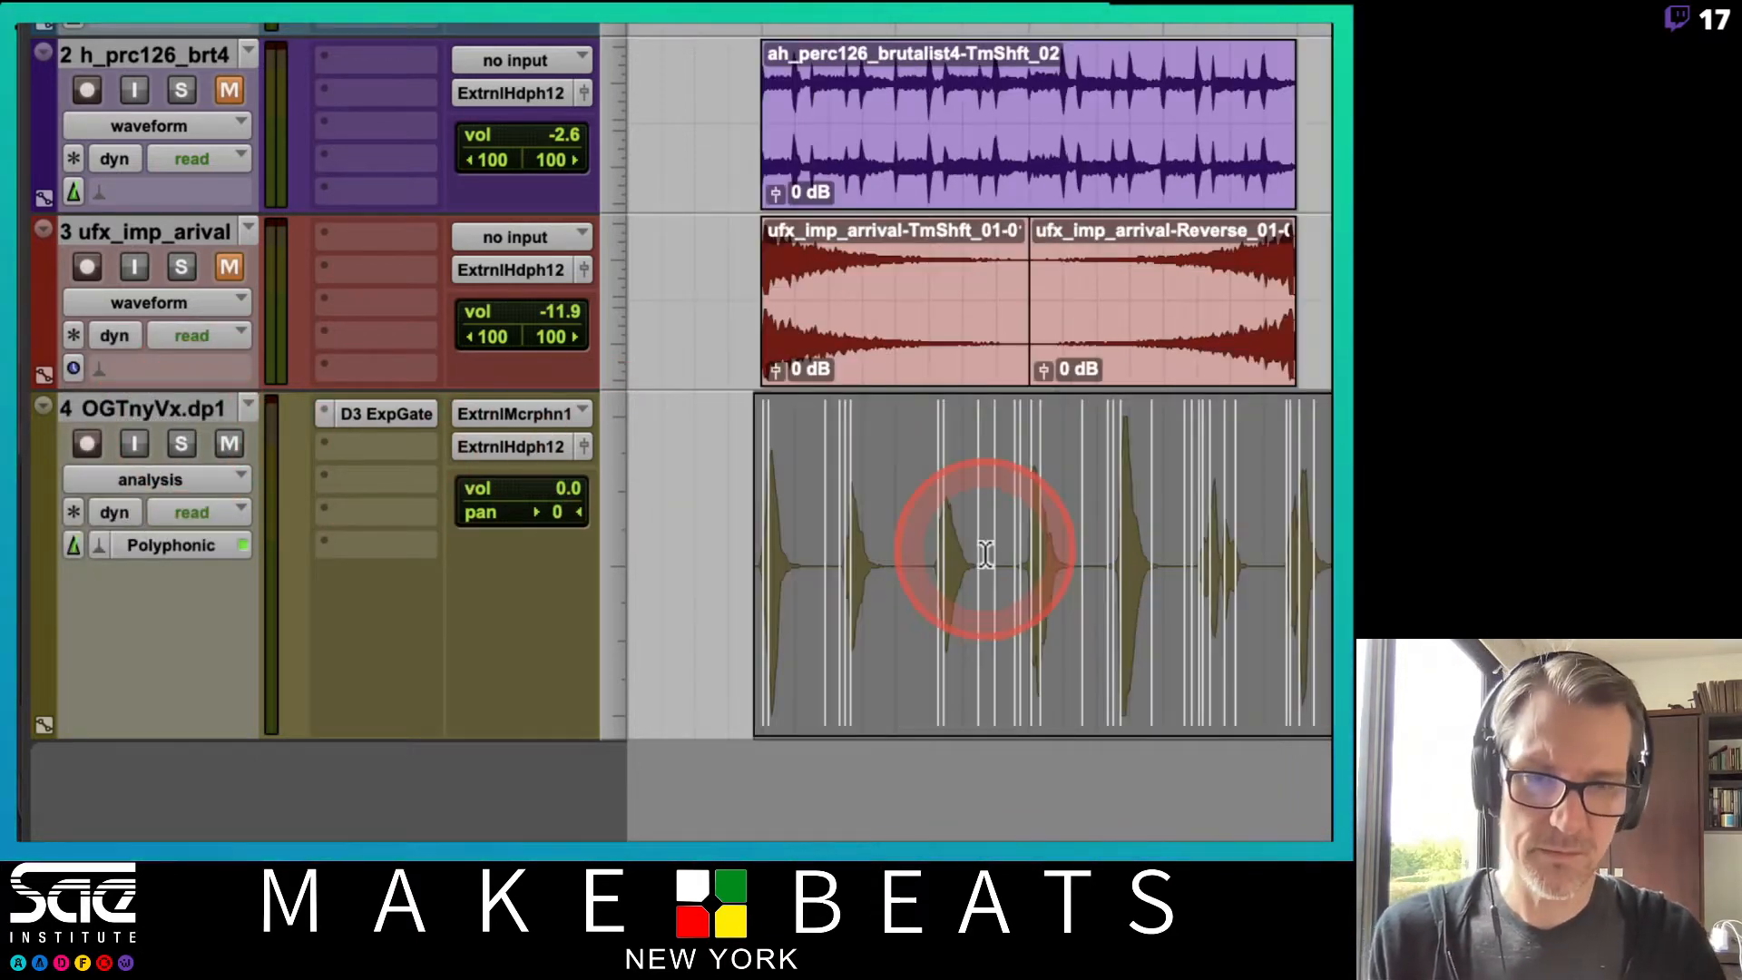
key("r")
key("t")
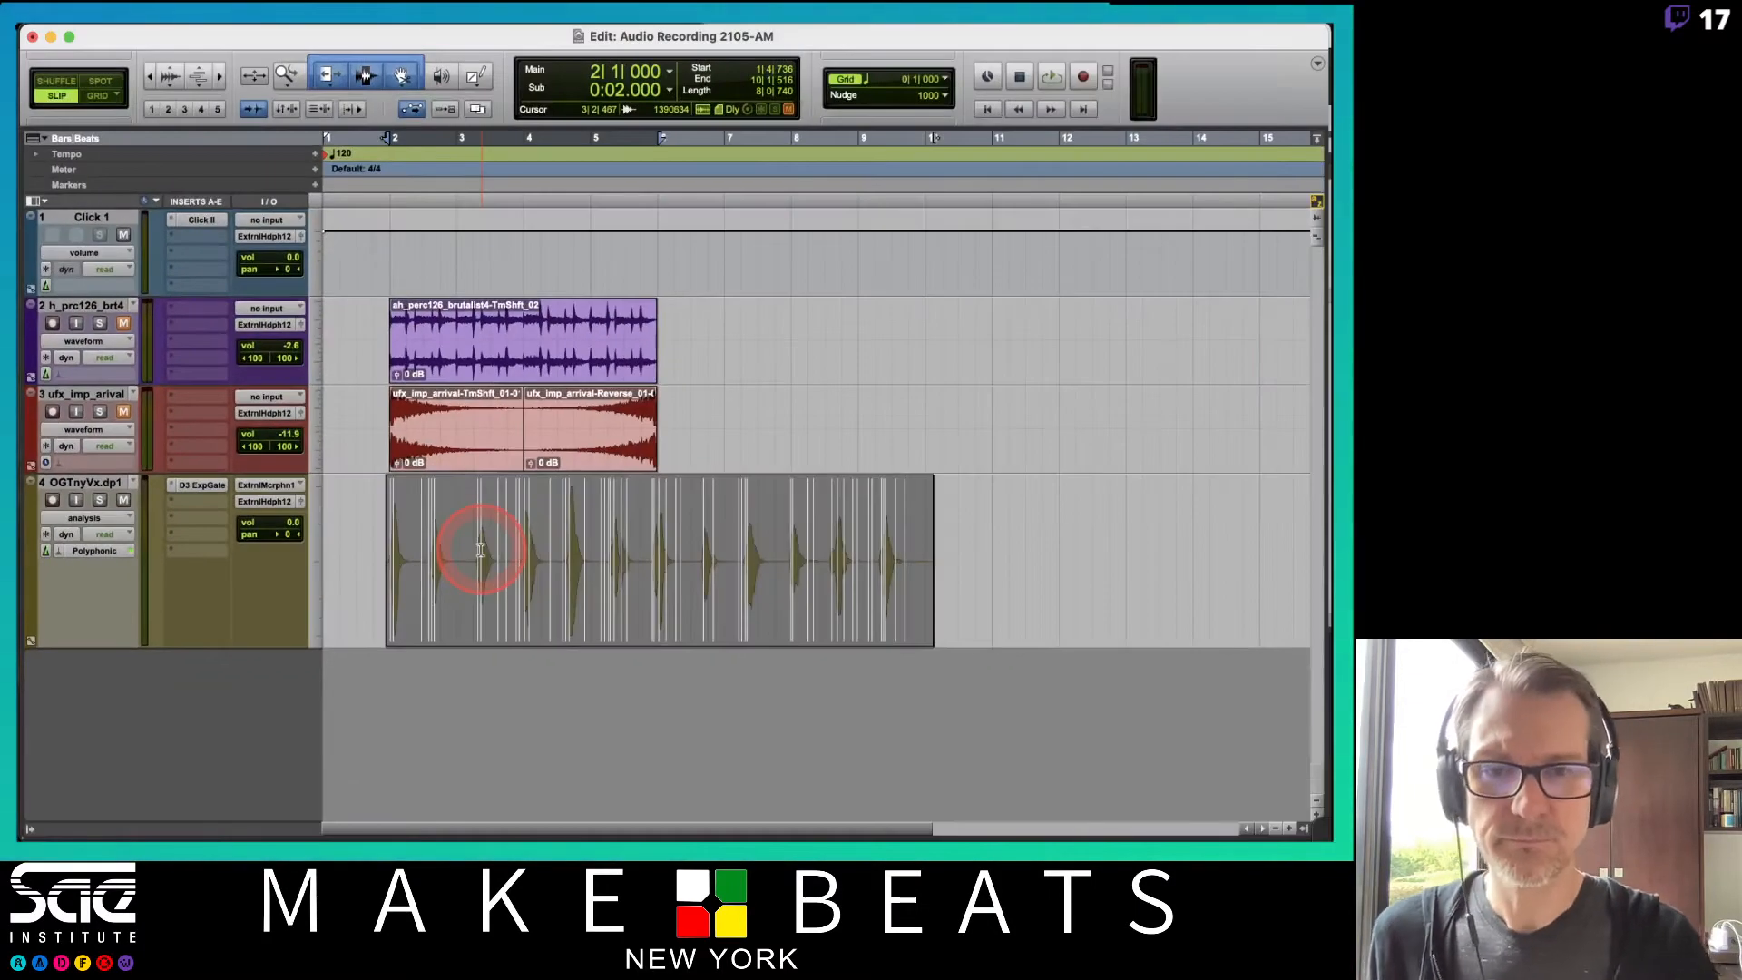
key("t")
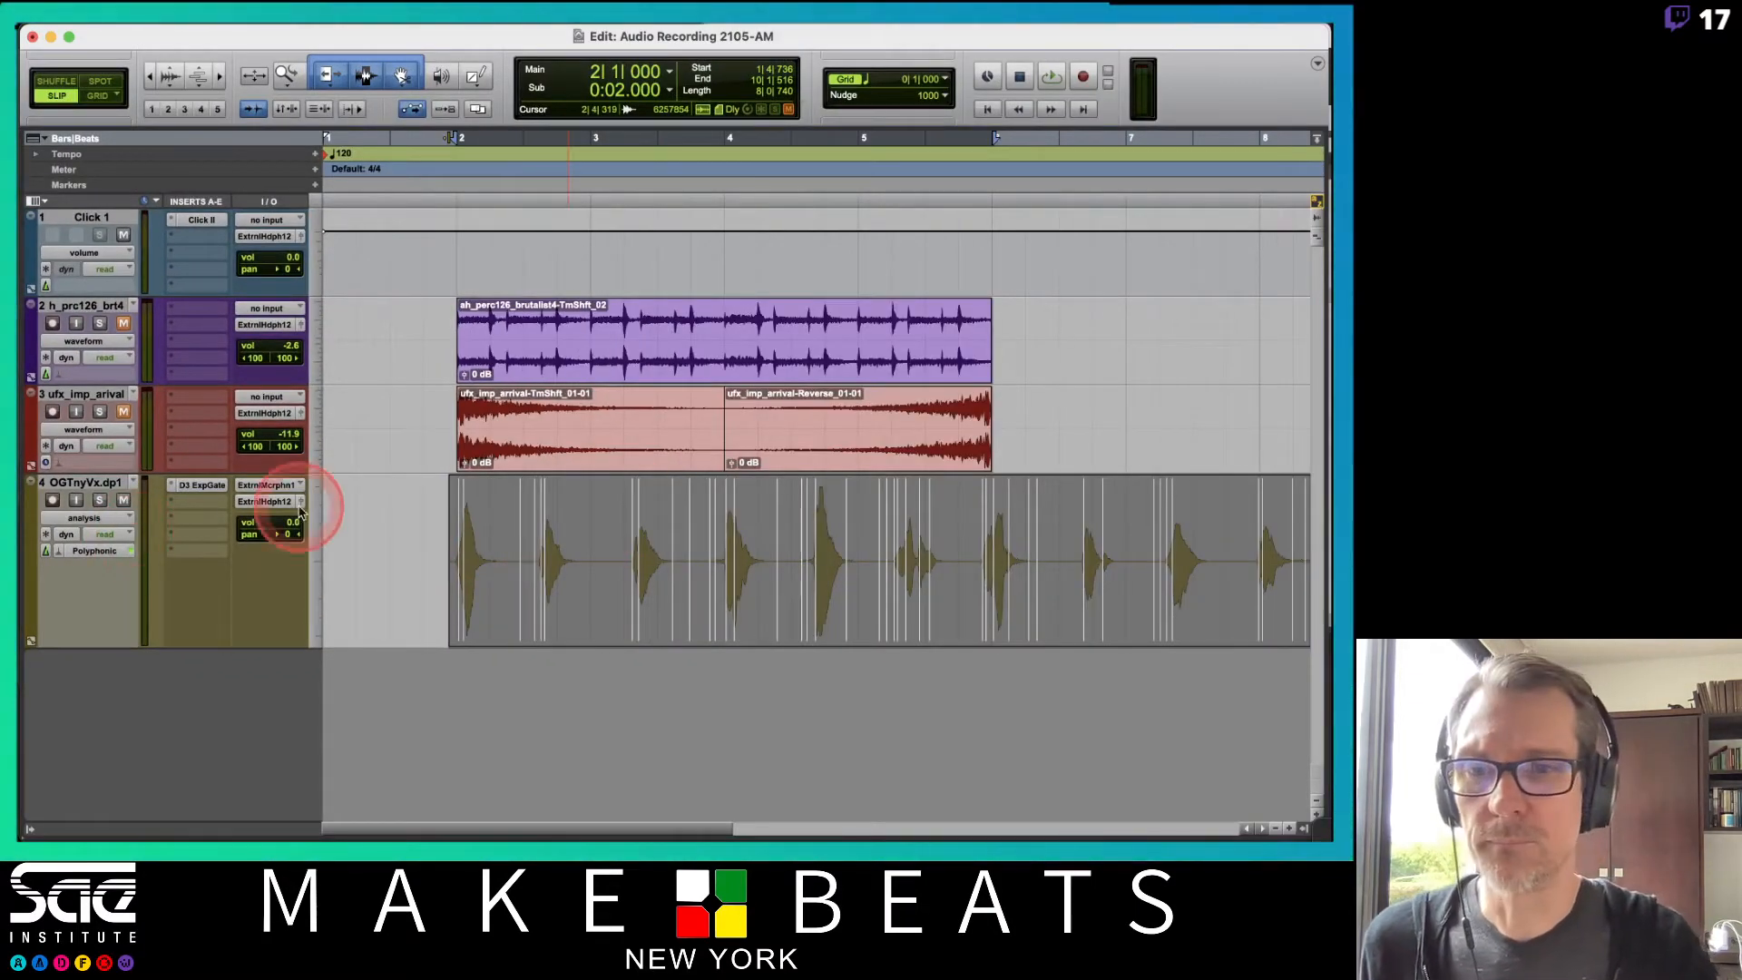
left_click(319, 449)
left_click(322, 359)
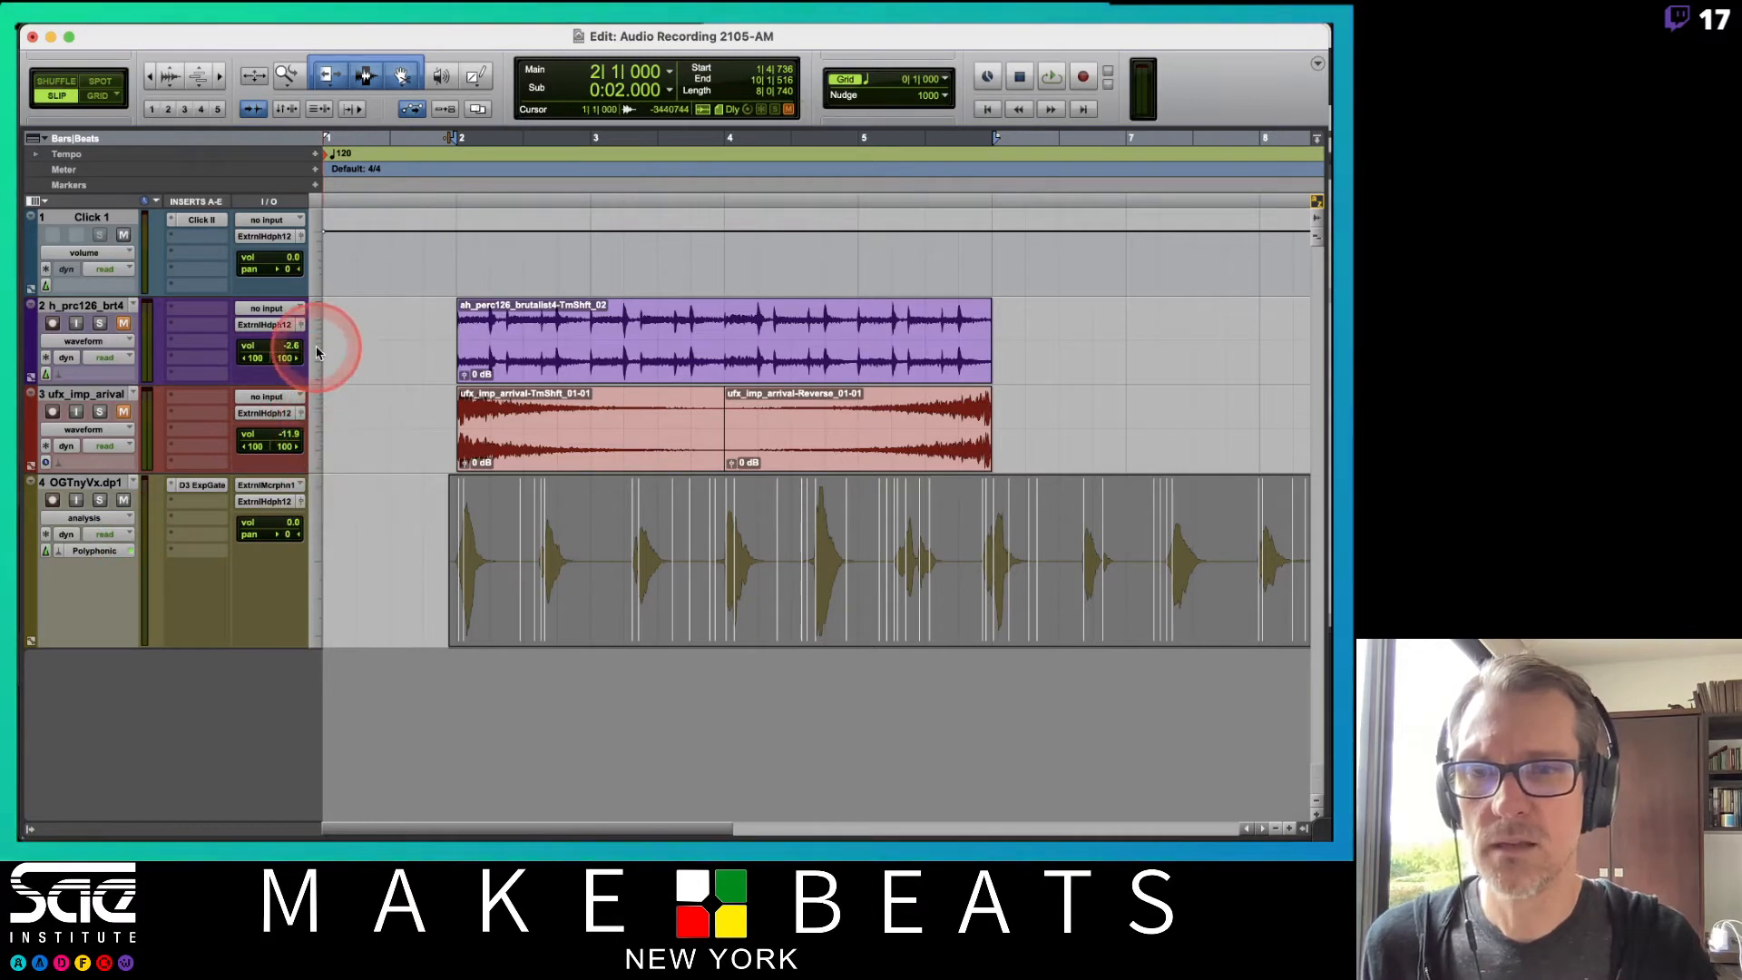
left_click(320, 354)
left_click(325, 339)
left_click(317, 385)
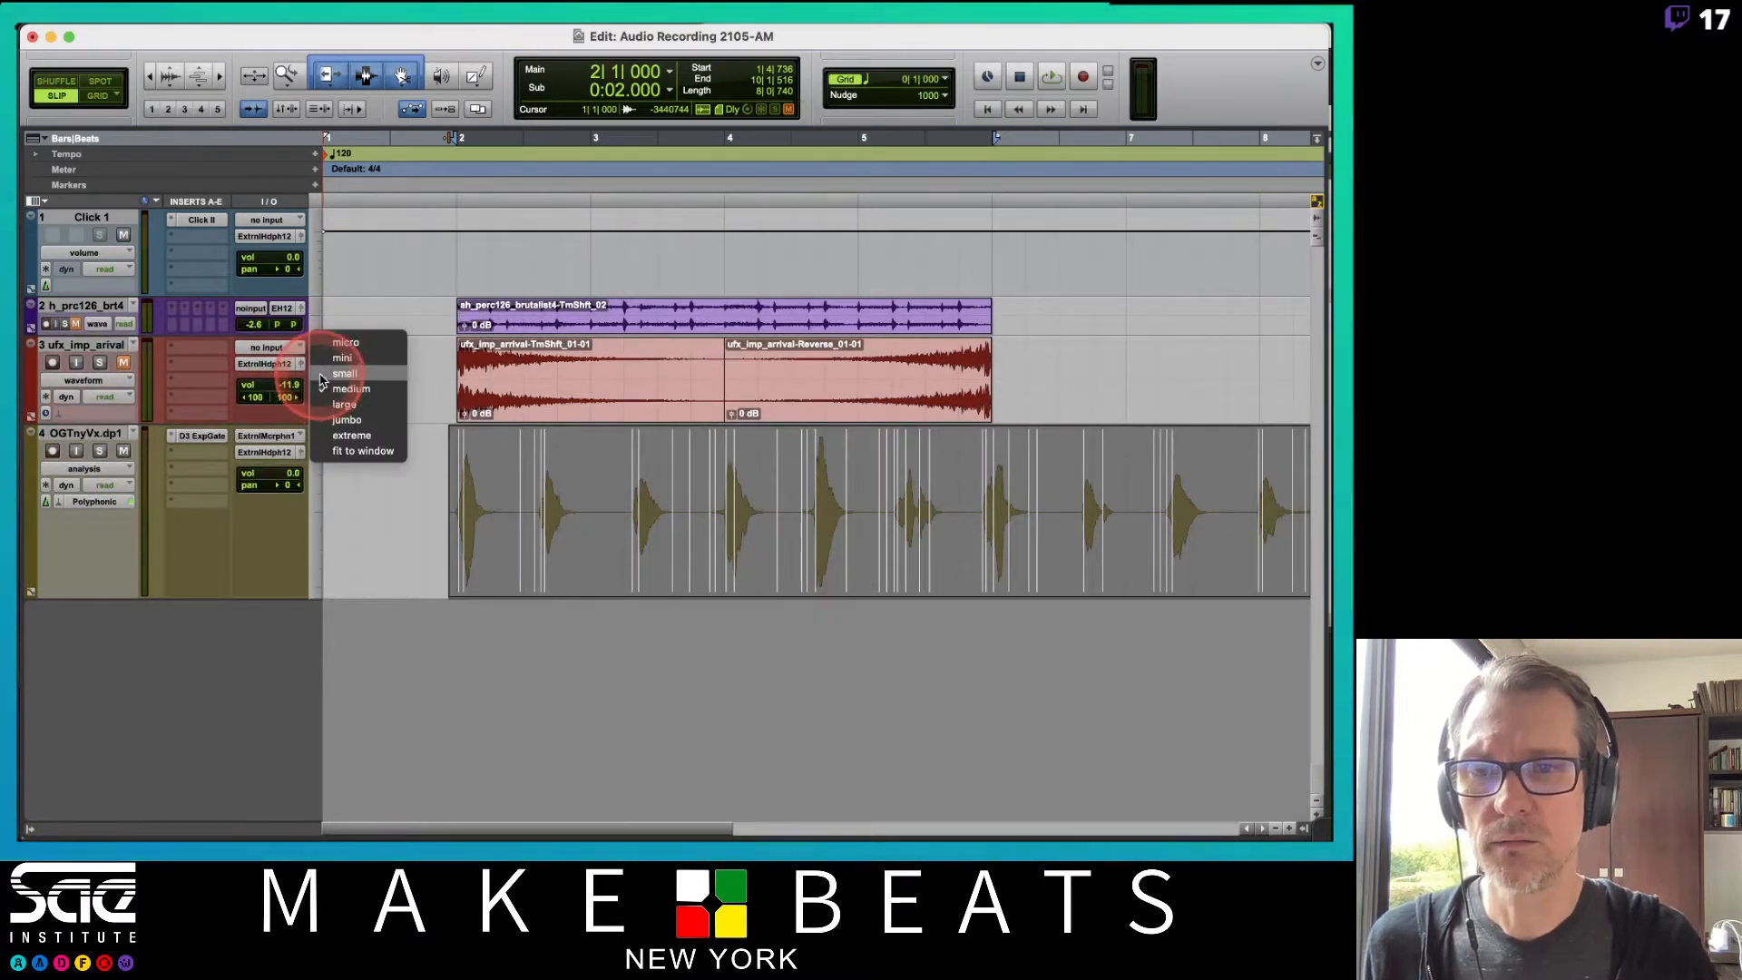
left_click(329, 374)
left_click(310, 433)
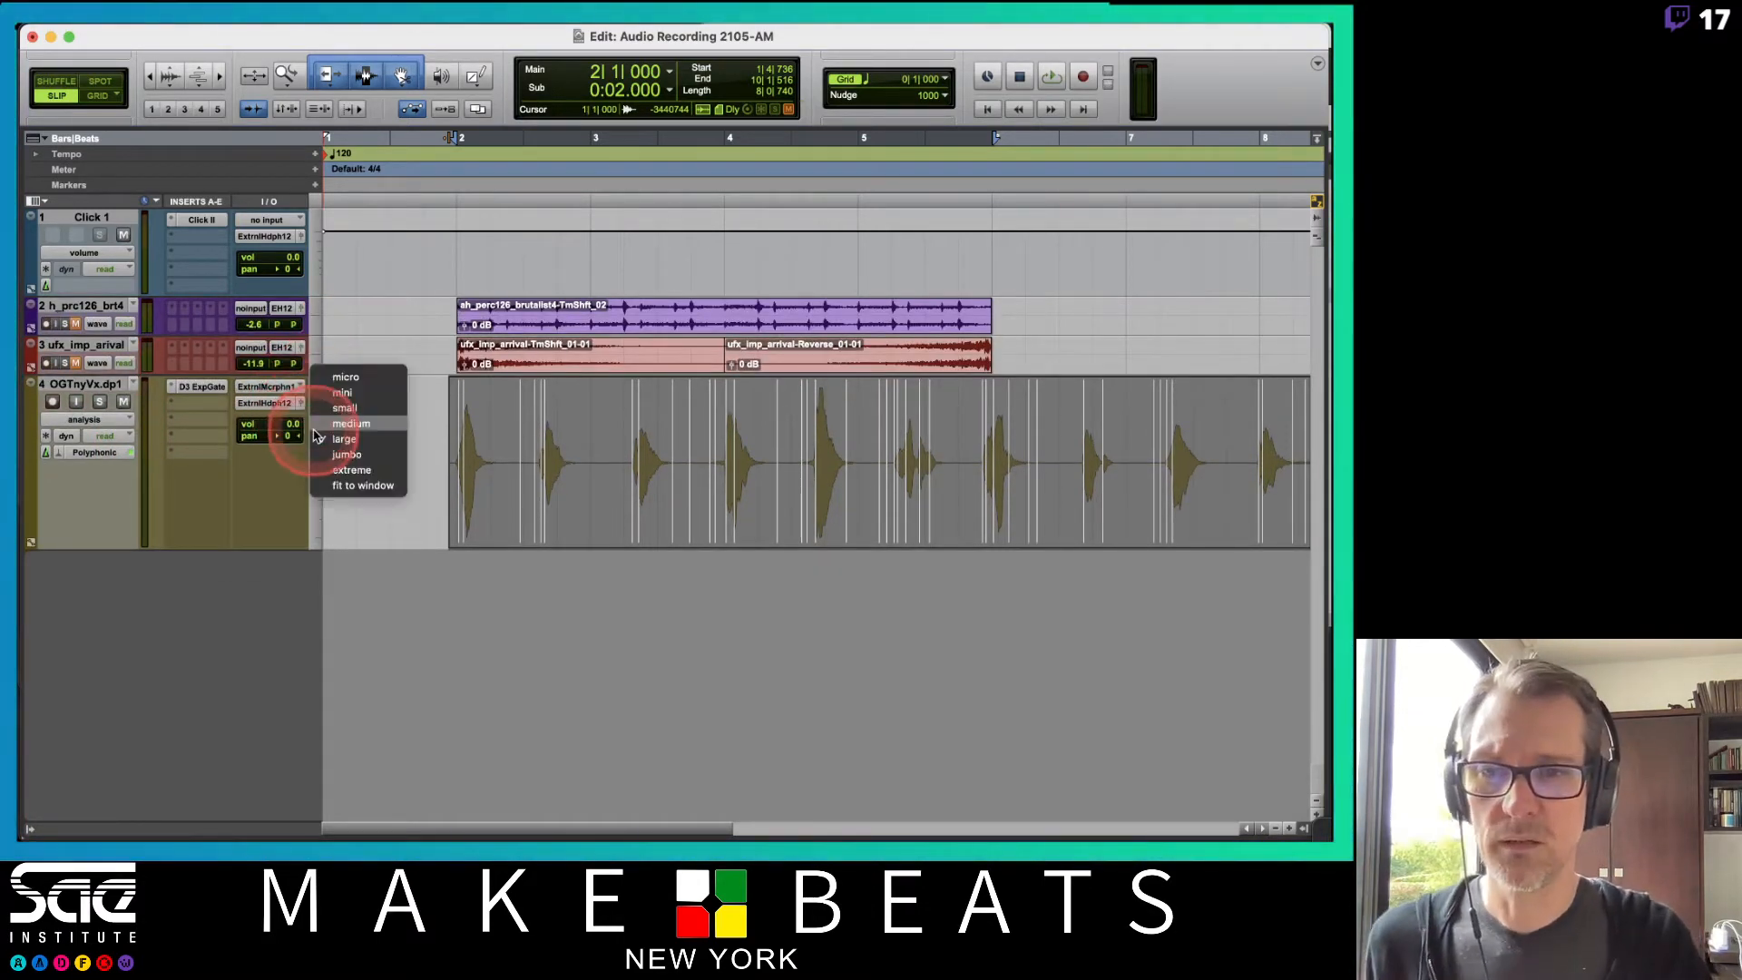
left_click(338, 457)
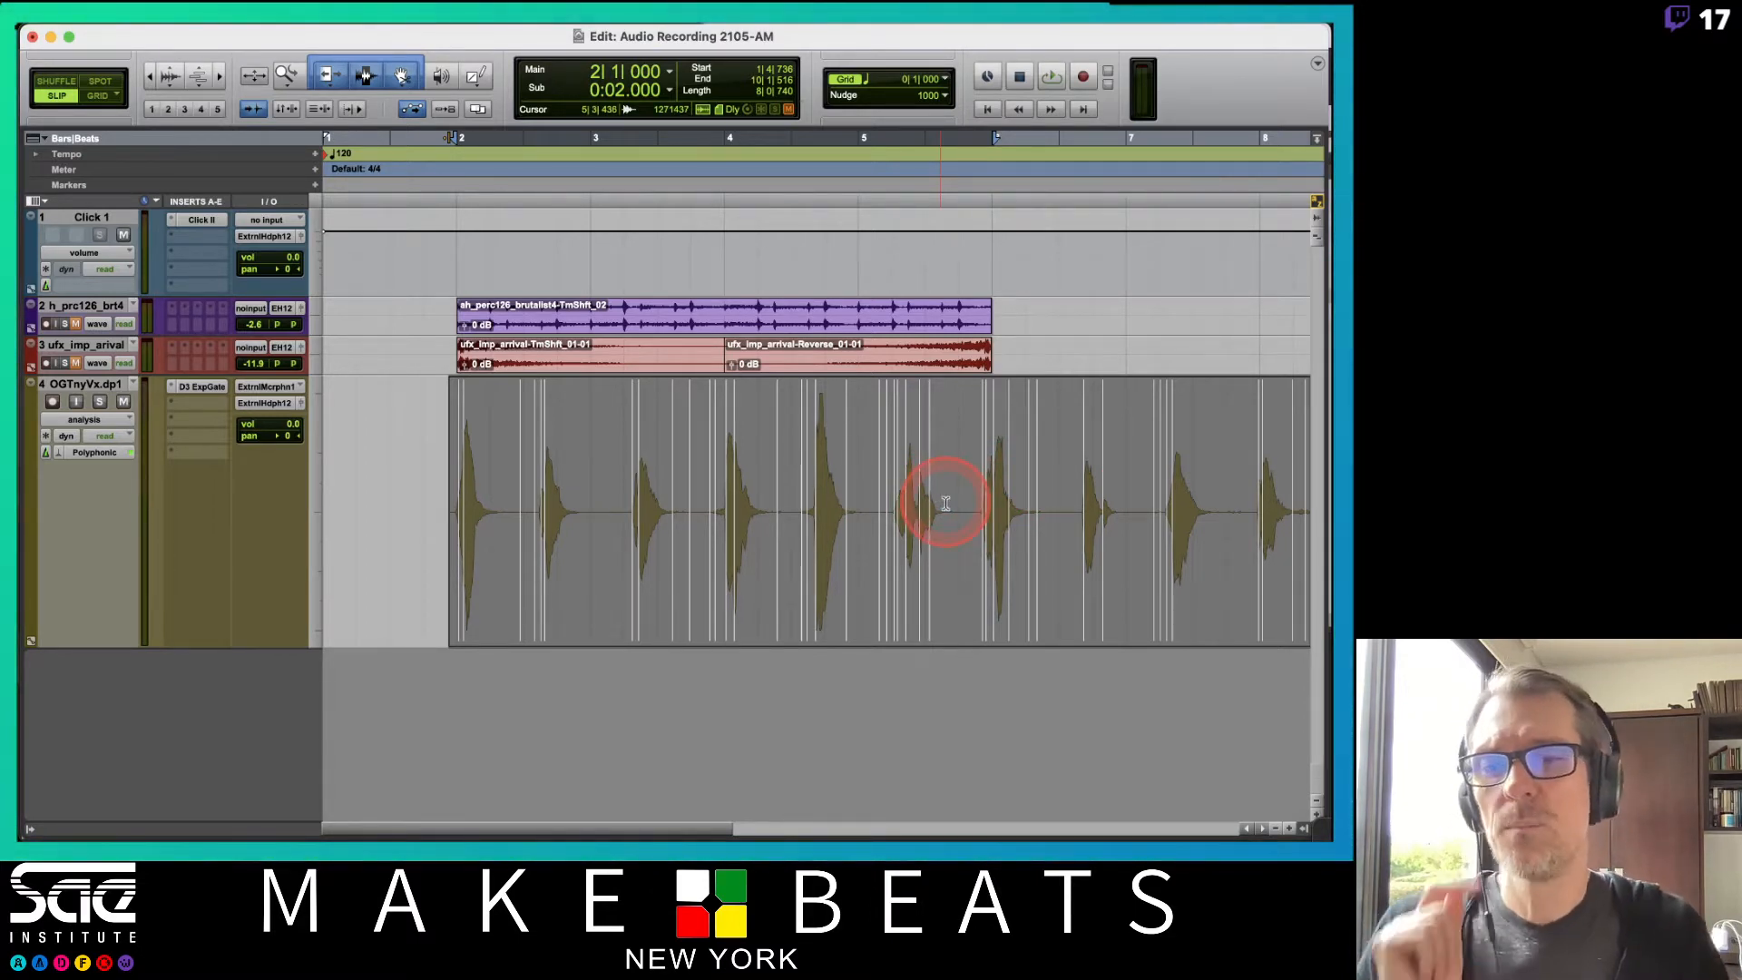
Open Elastic Properties for the vocal clip and lower its Event Sensitivity to 87%.
right_click(619, 565)
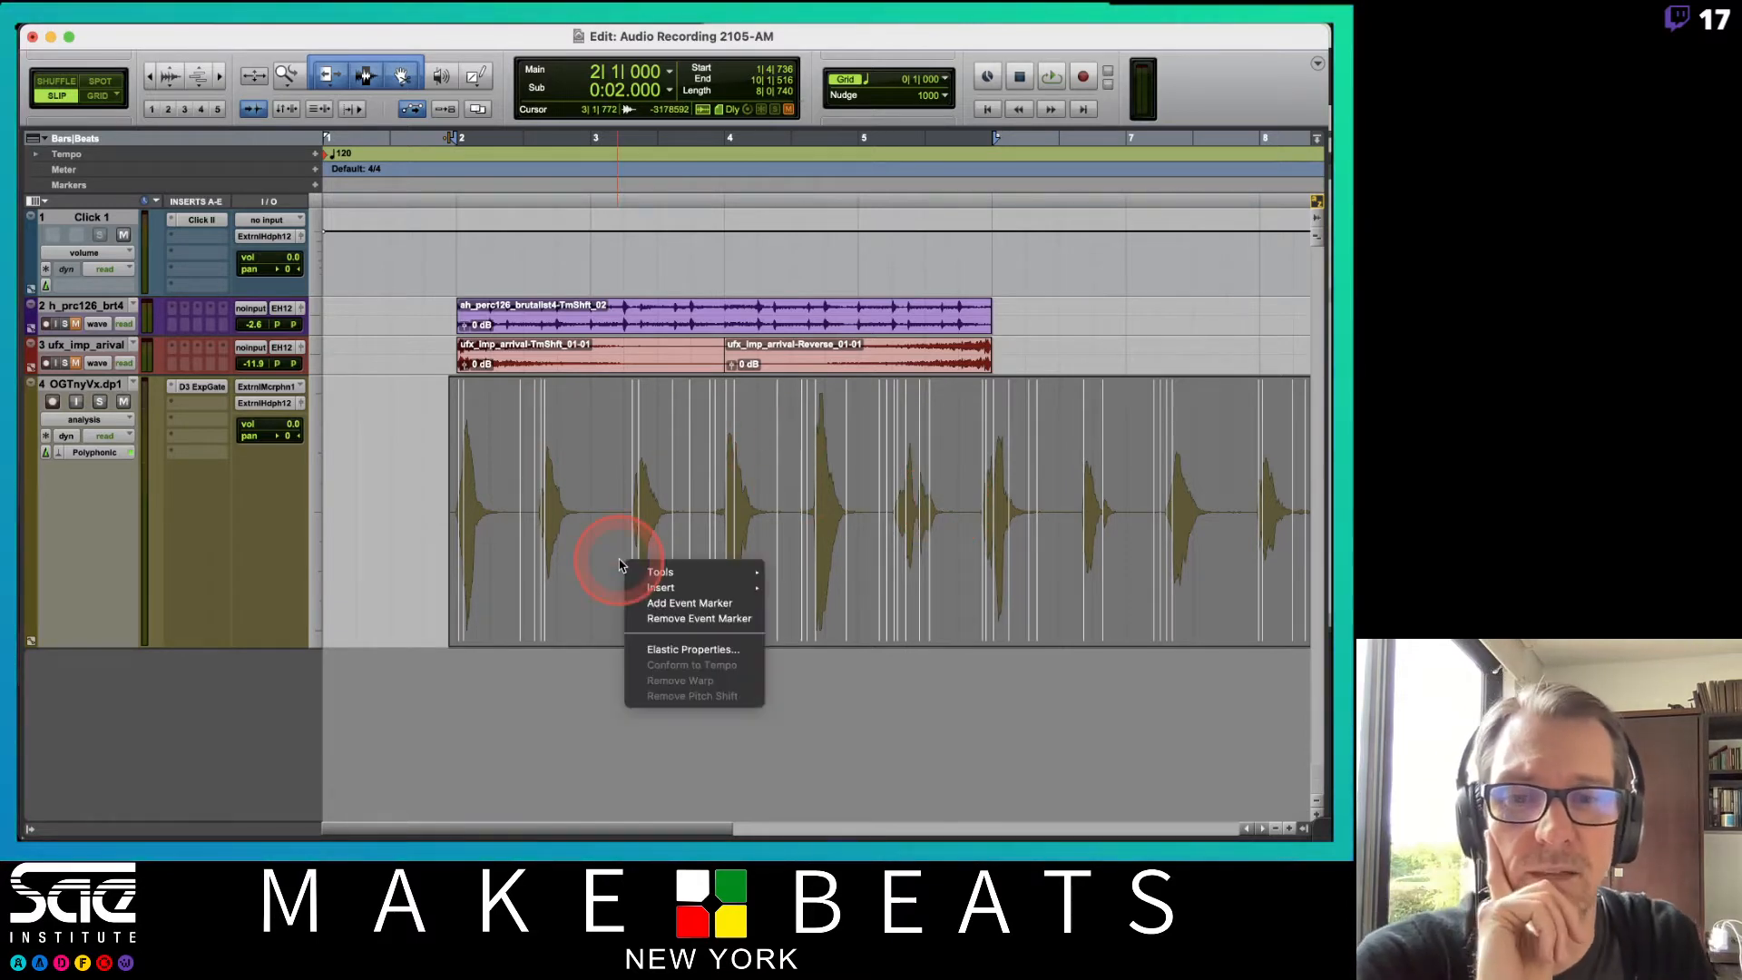
left_click(676, 651)
left_click(142, 626)
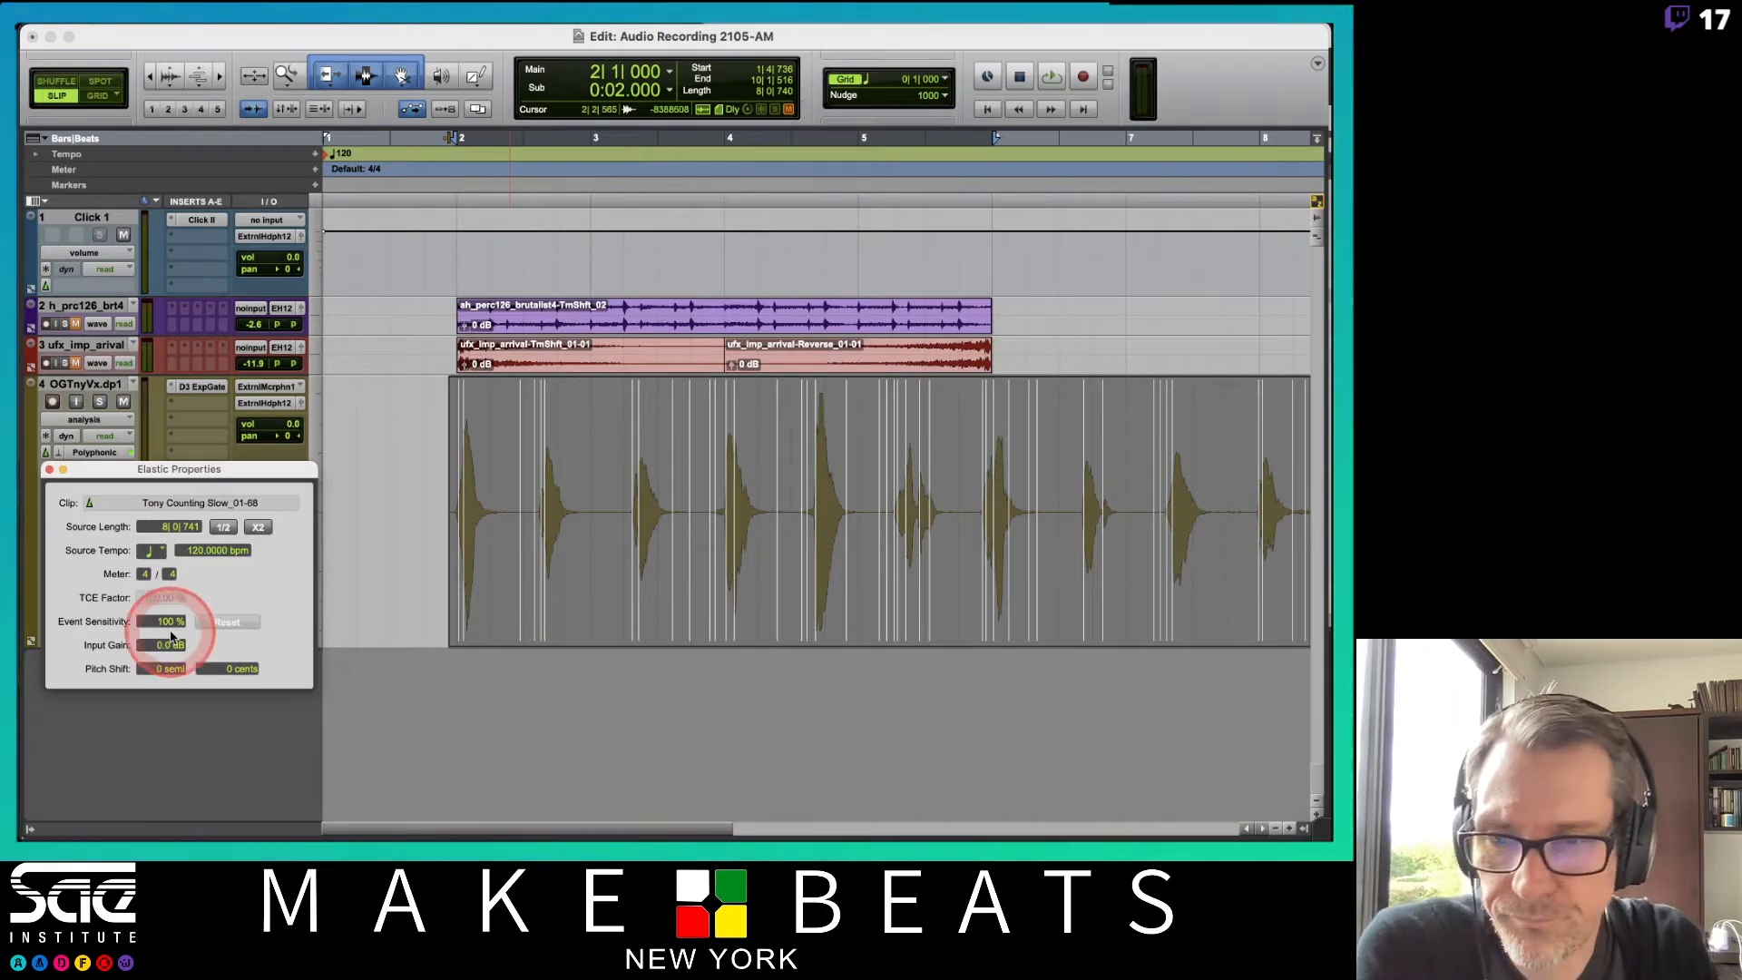
left_click(101, 624)
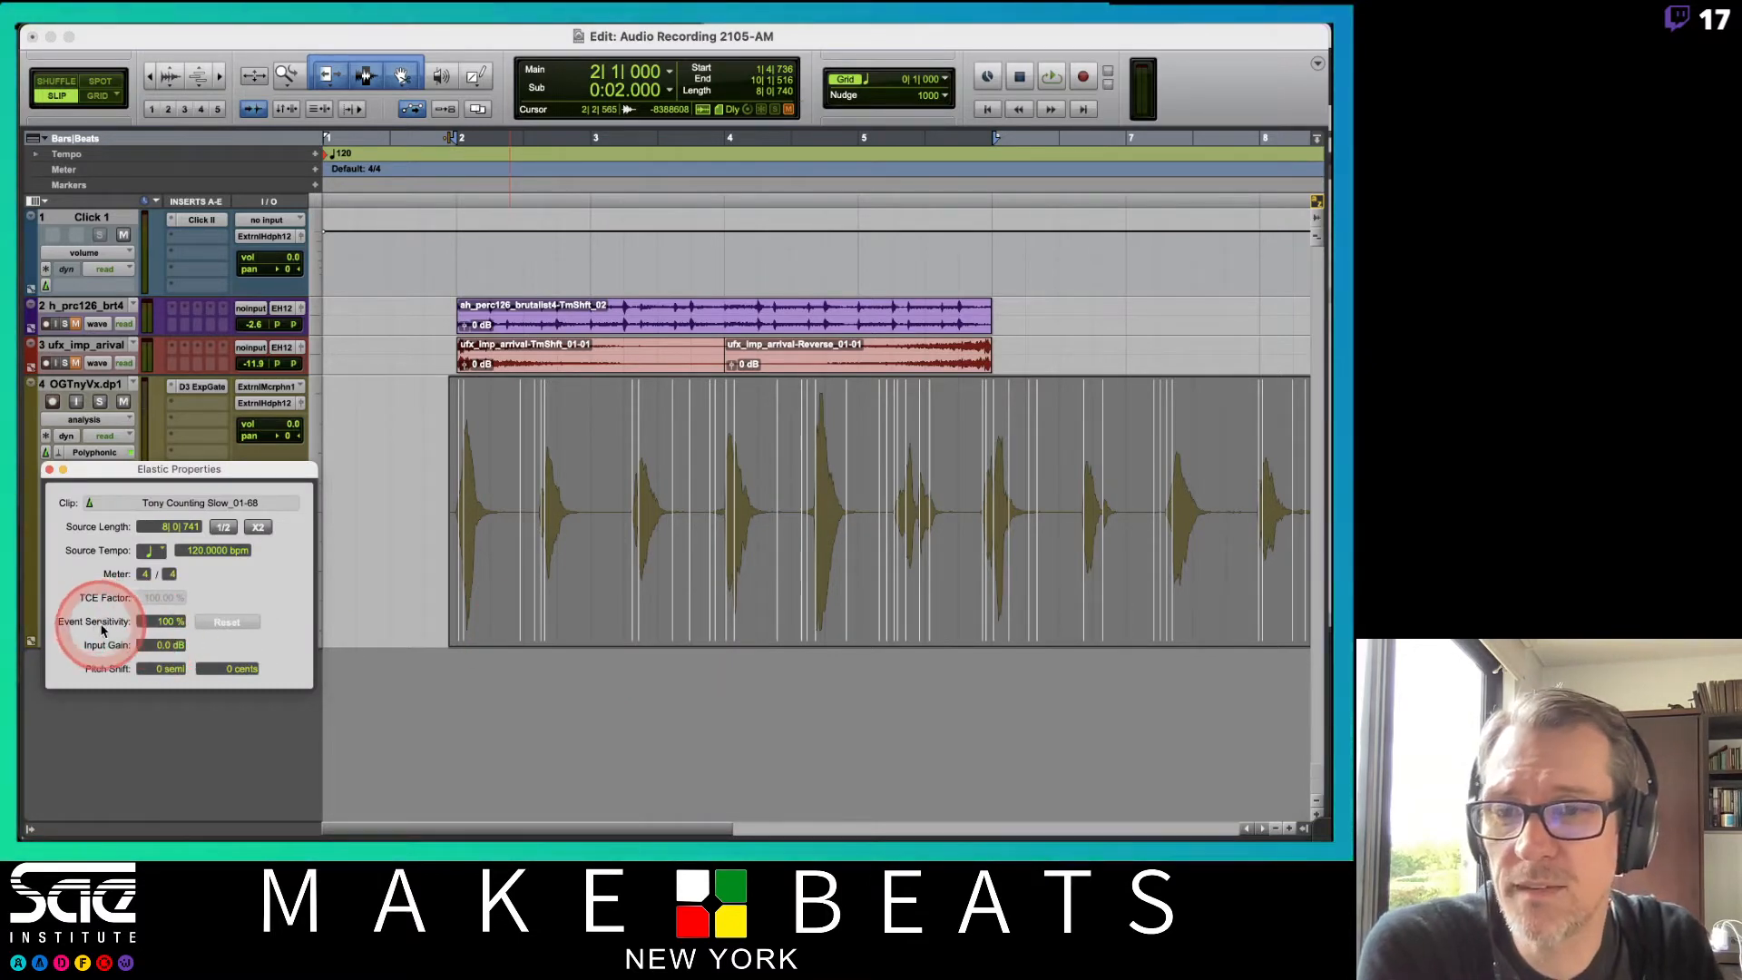
left_click(163, 623)
left_click_drag(161, 632, 164, 646)
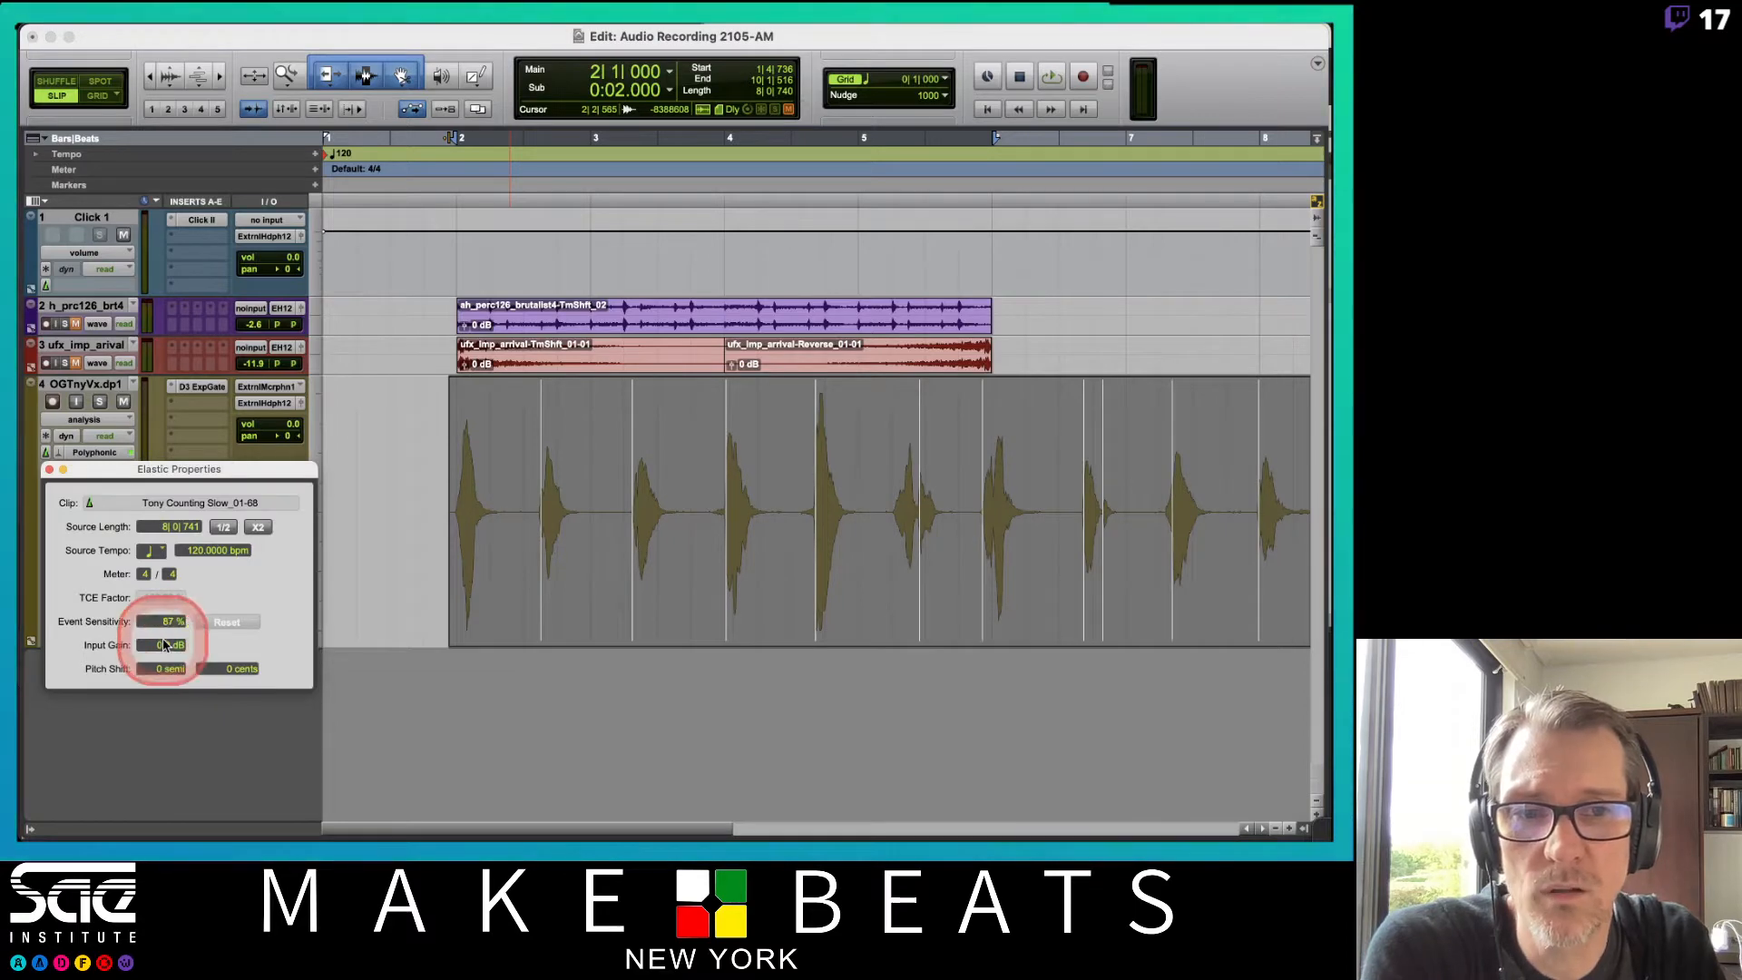
Review where the event markers fall across the vocal clip at the new sensitivity.
left_click(505, 617)
scroll(687, 557, "right", 5)
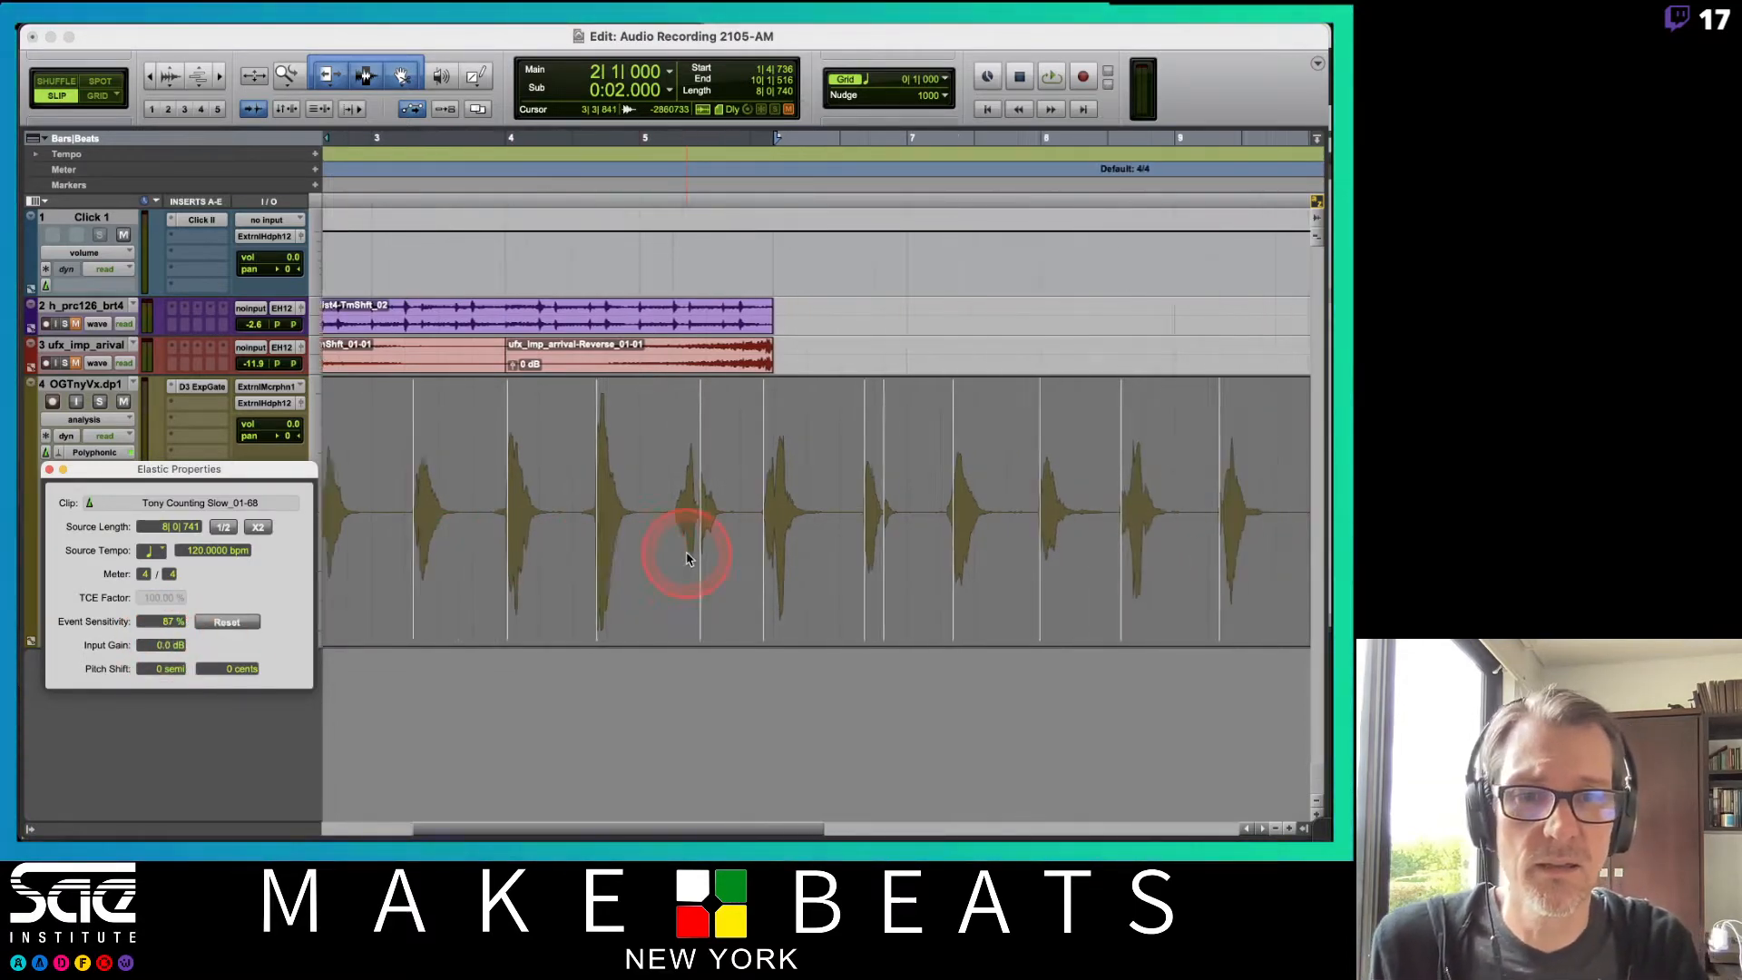
scroll(687, 558, "left", 5)
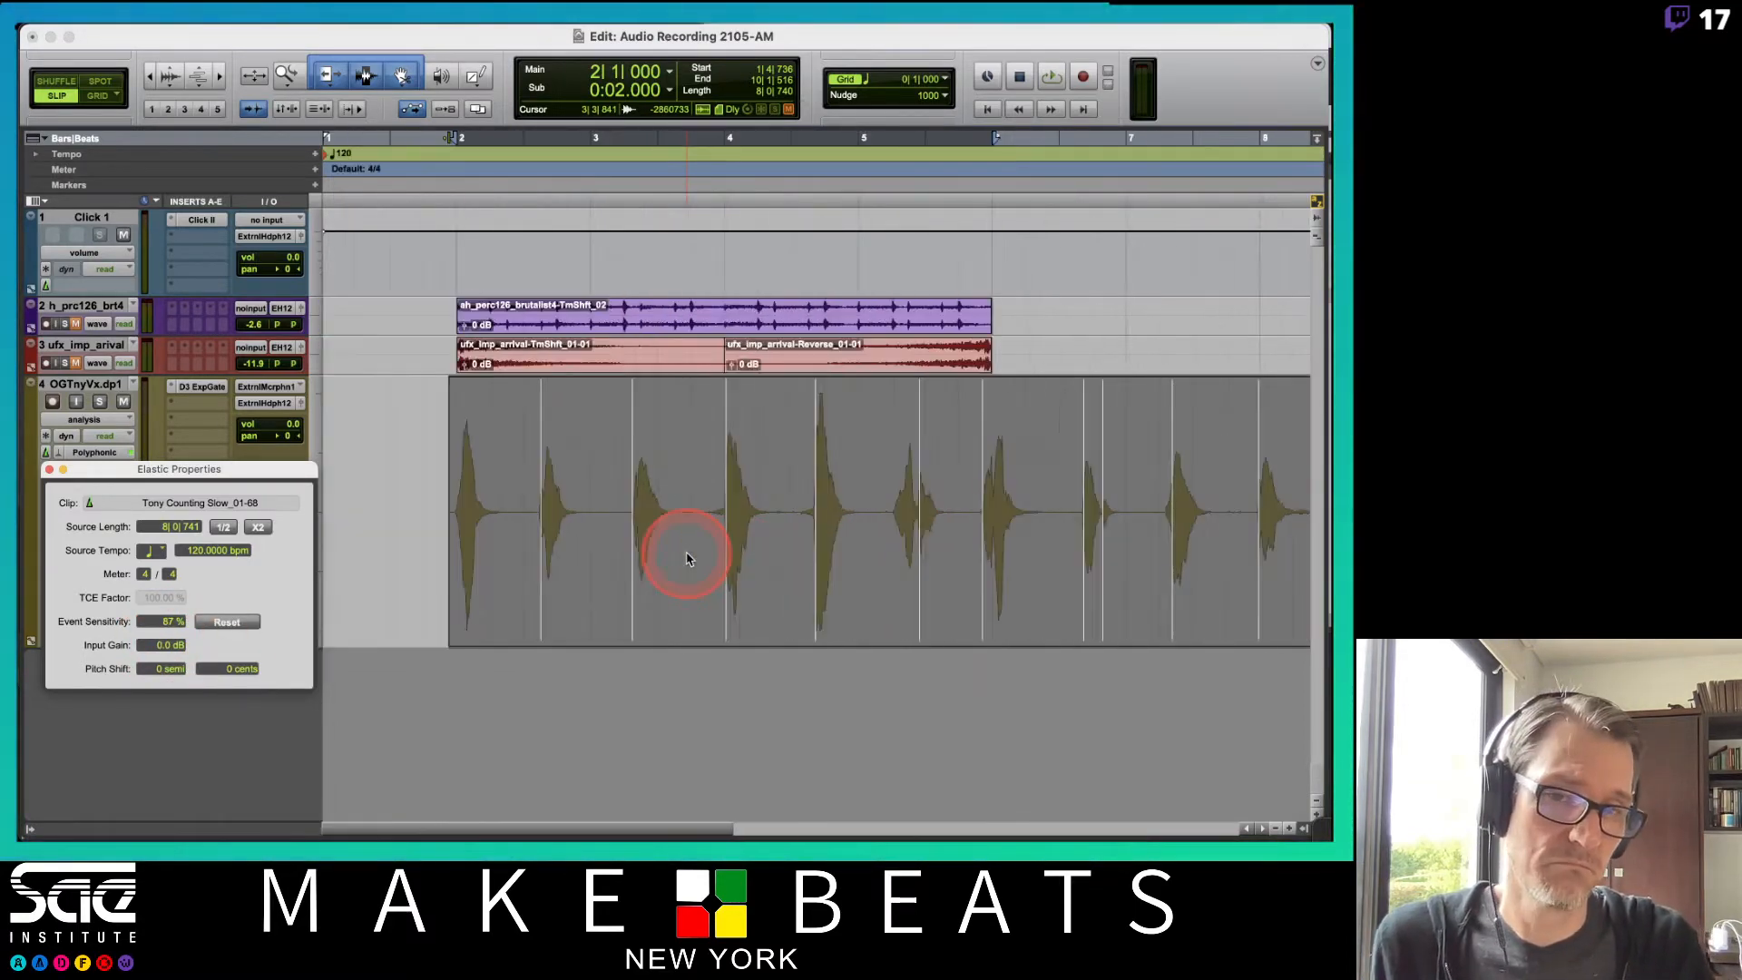
left_click(1101, 586)
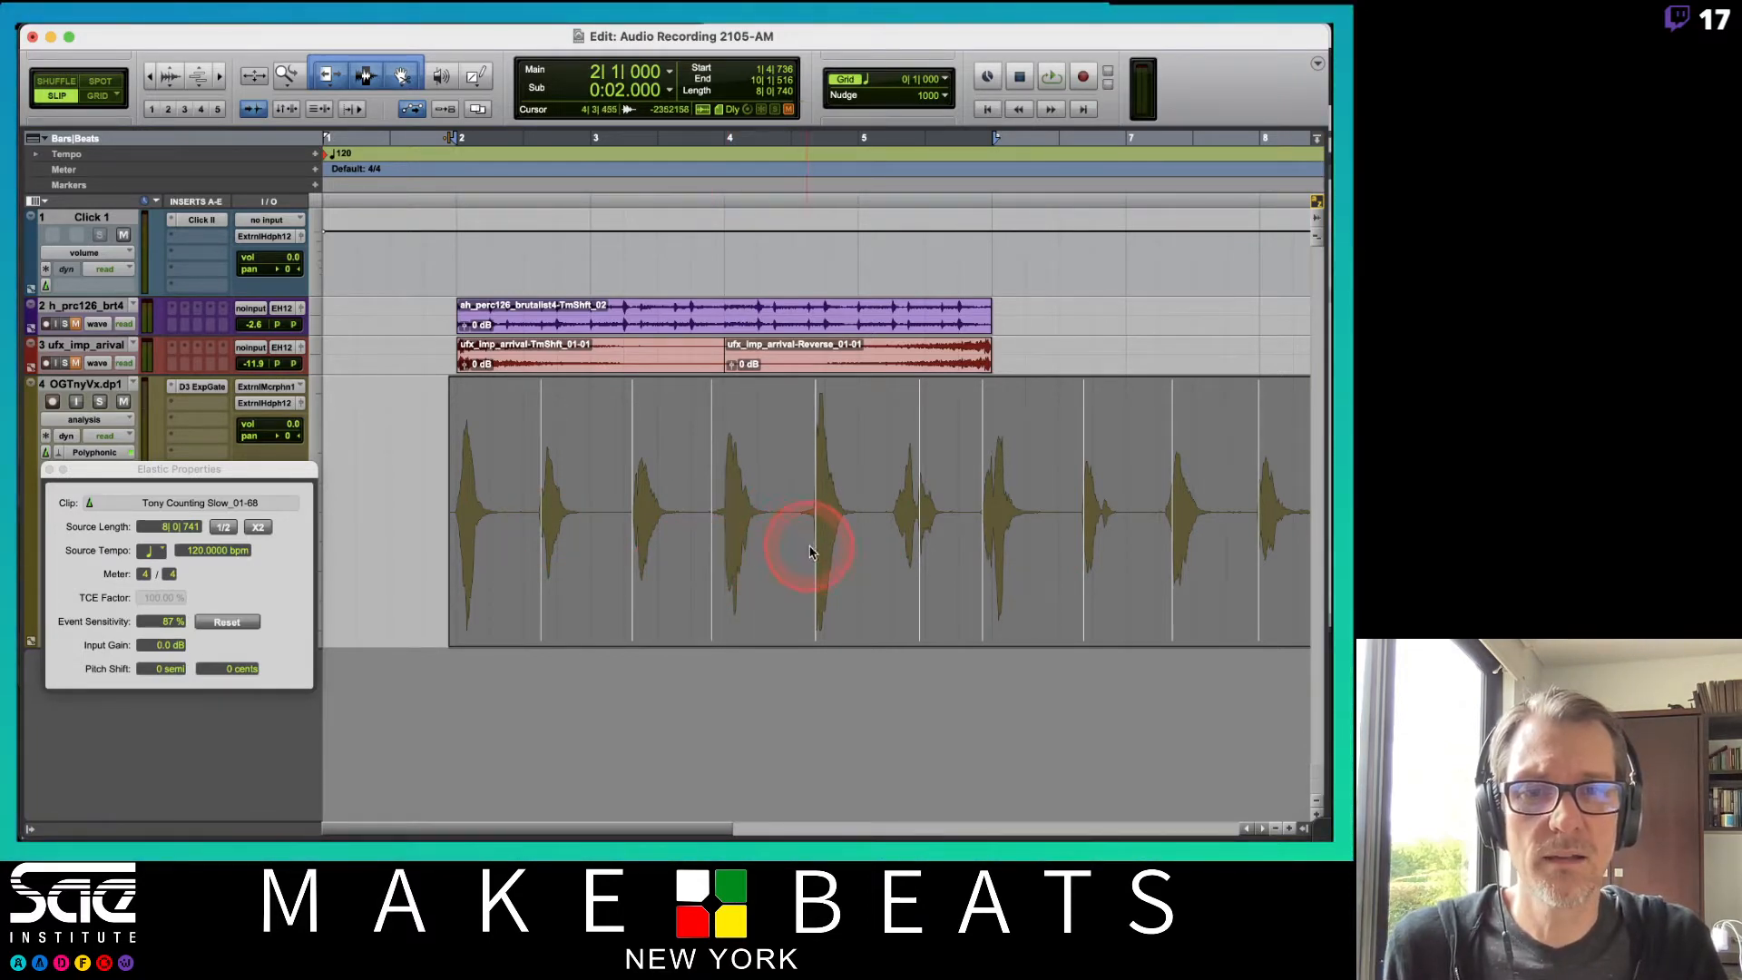
left_click_drag(812, 551, 809, 548)
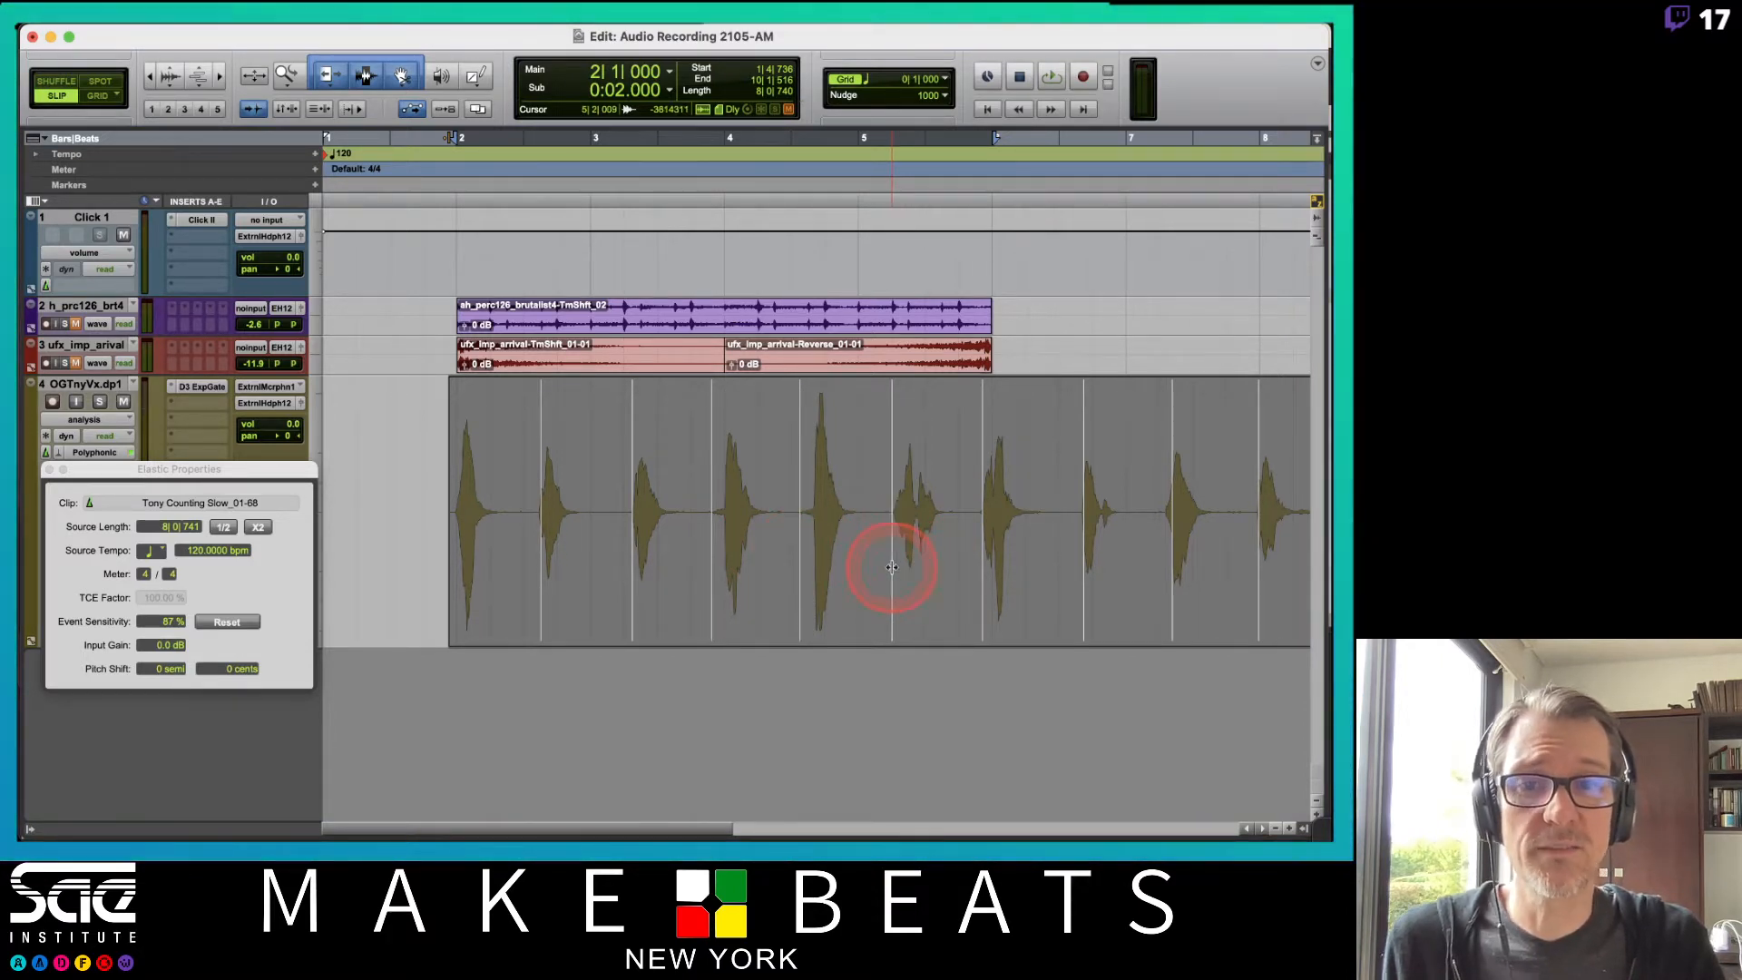
Zoom in on the start of the vocal clip and scroll through its waveform to examine event marker placement.
left_click(527, 462)
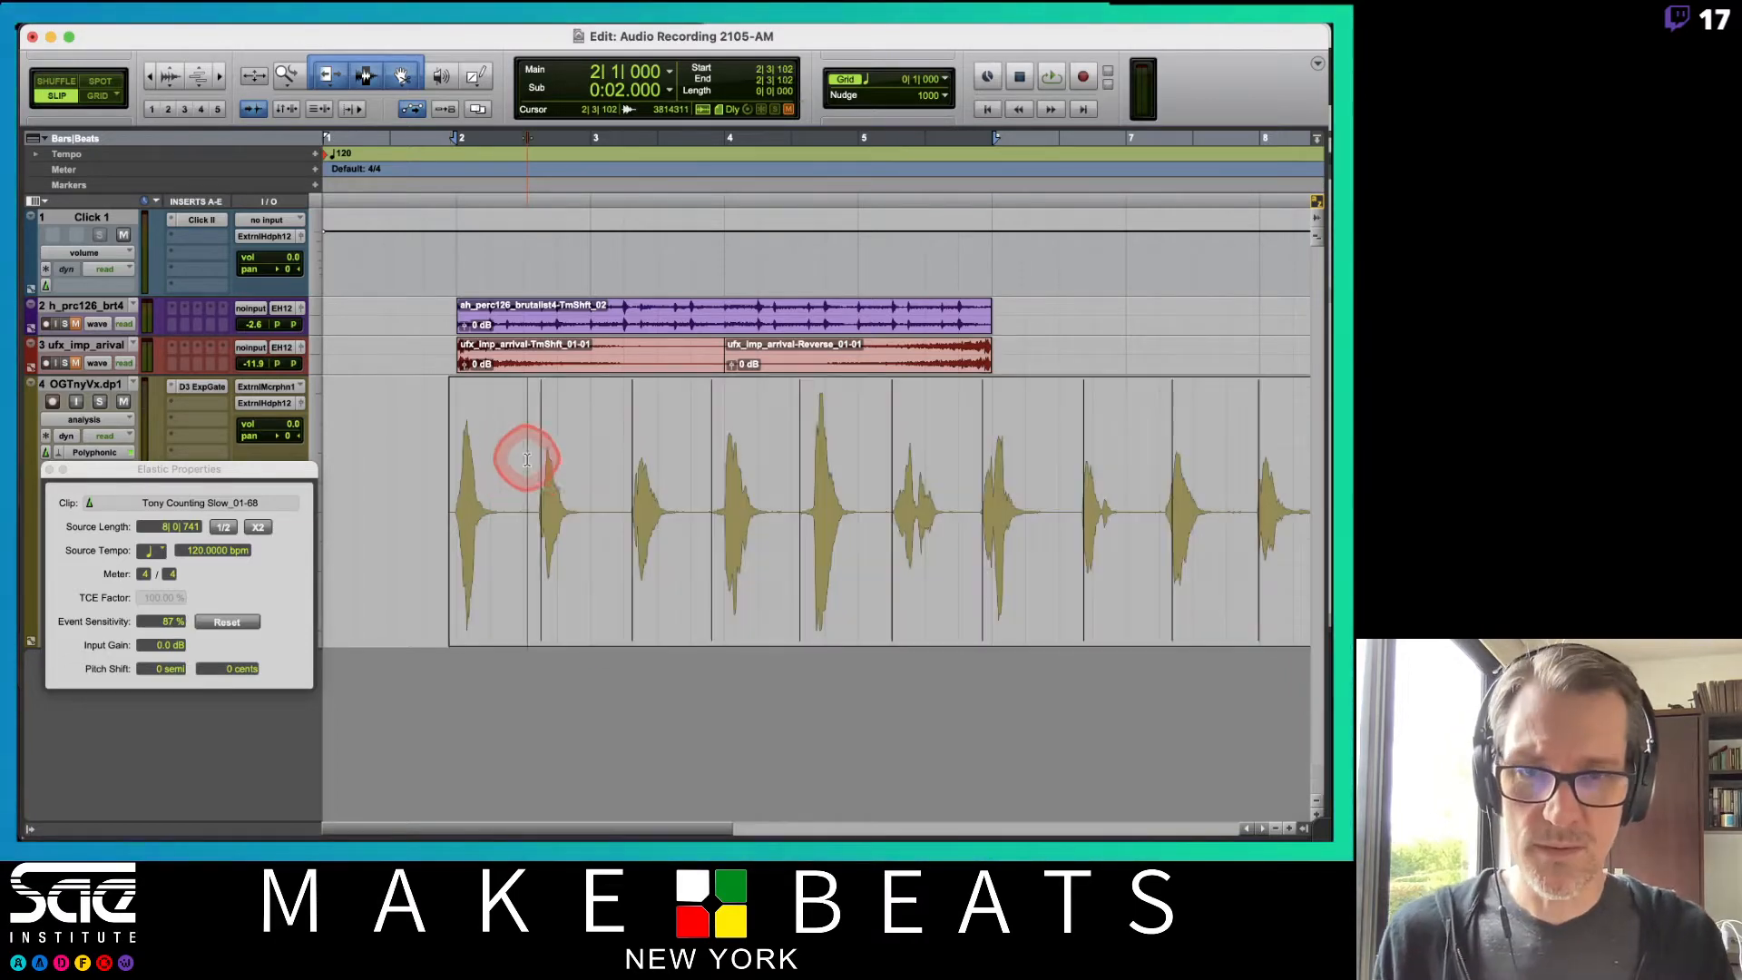
key("t")
key("t")
key("t")
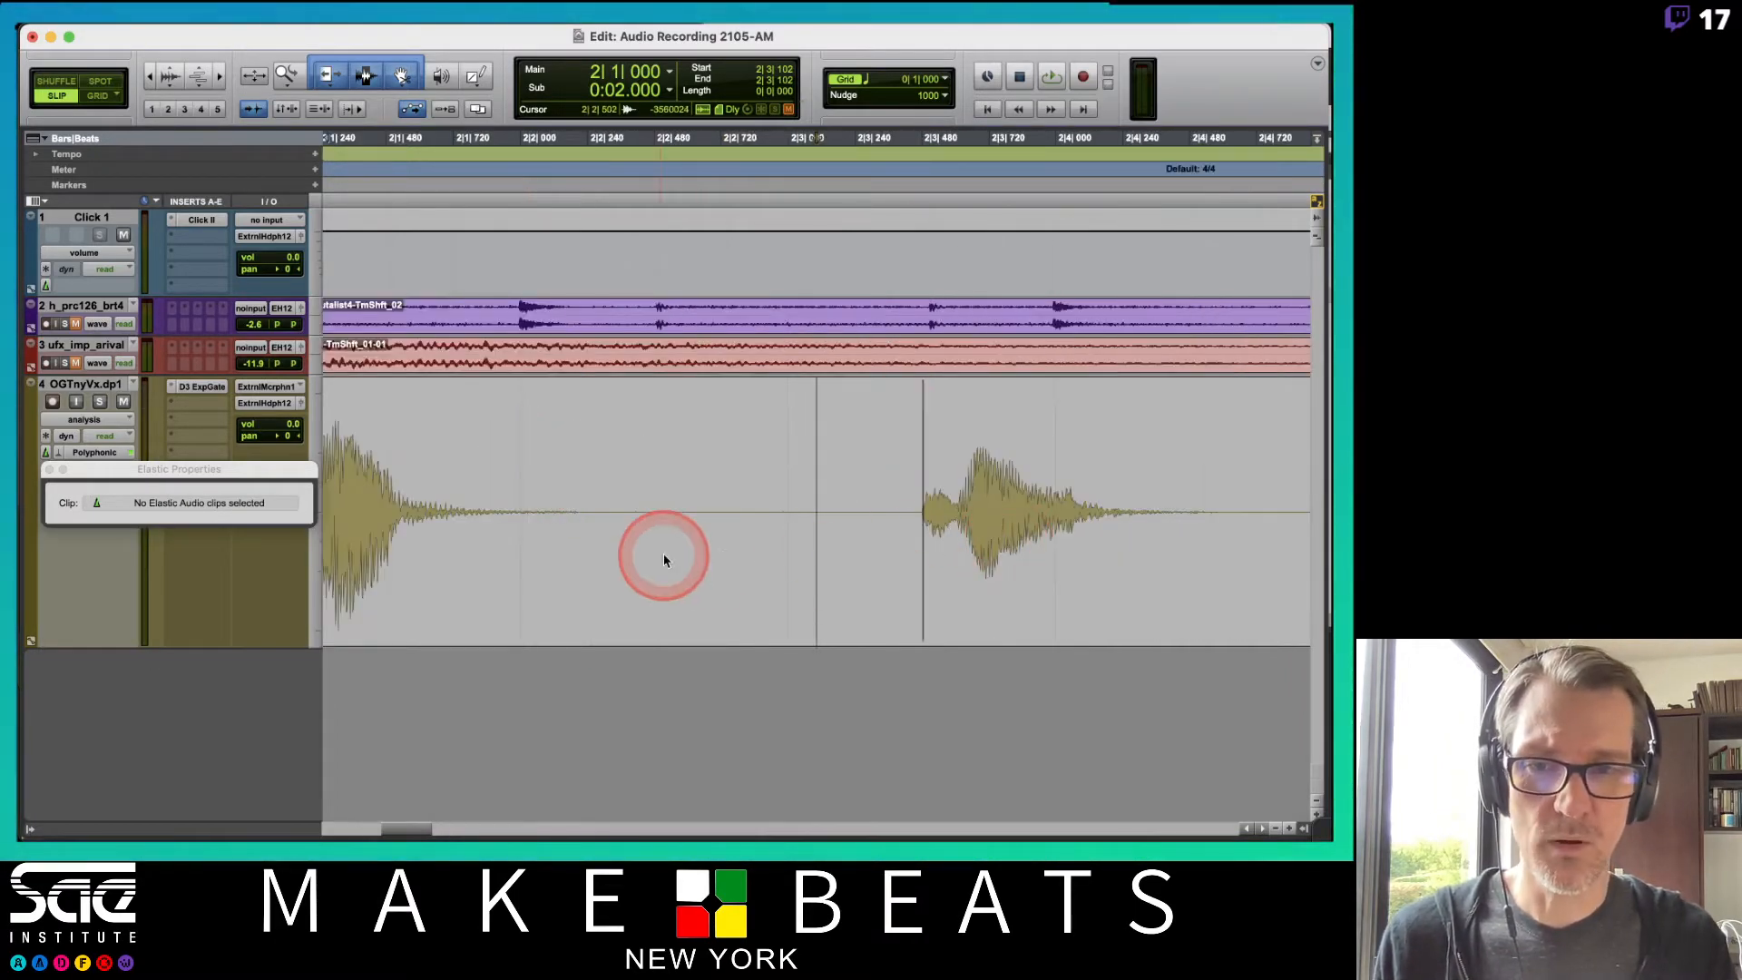
scroll(770, 444, "left", 5)
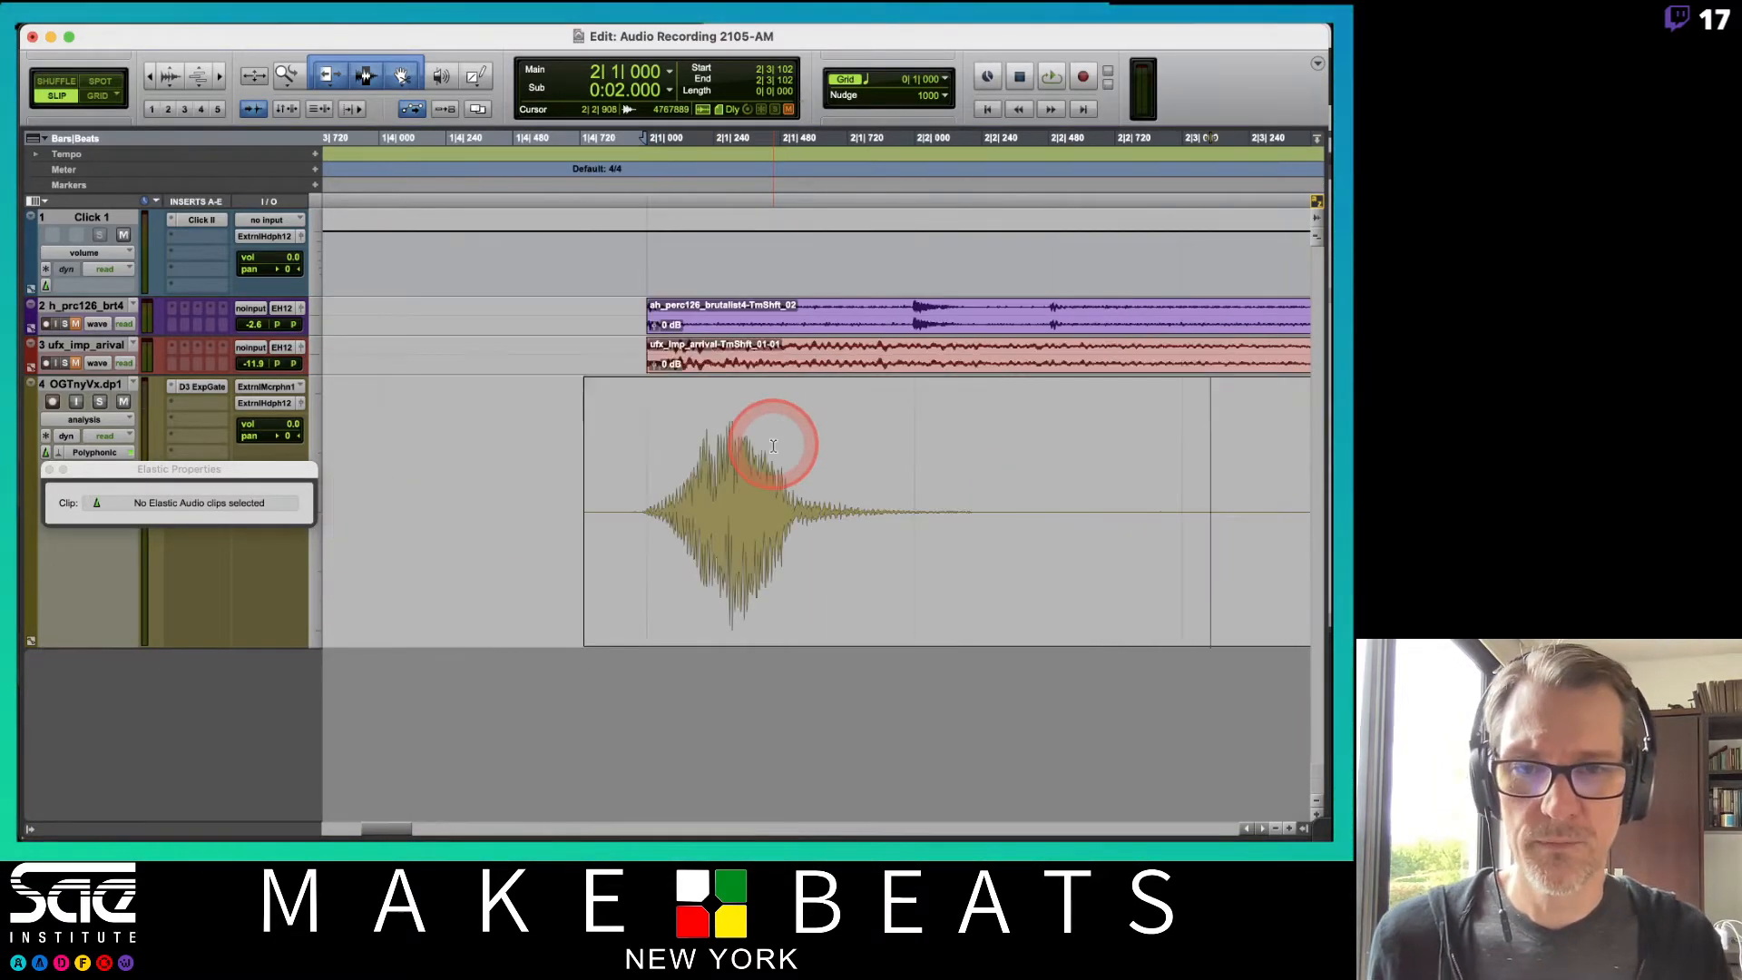
left_click(644, 541)
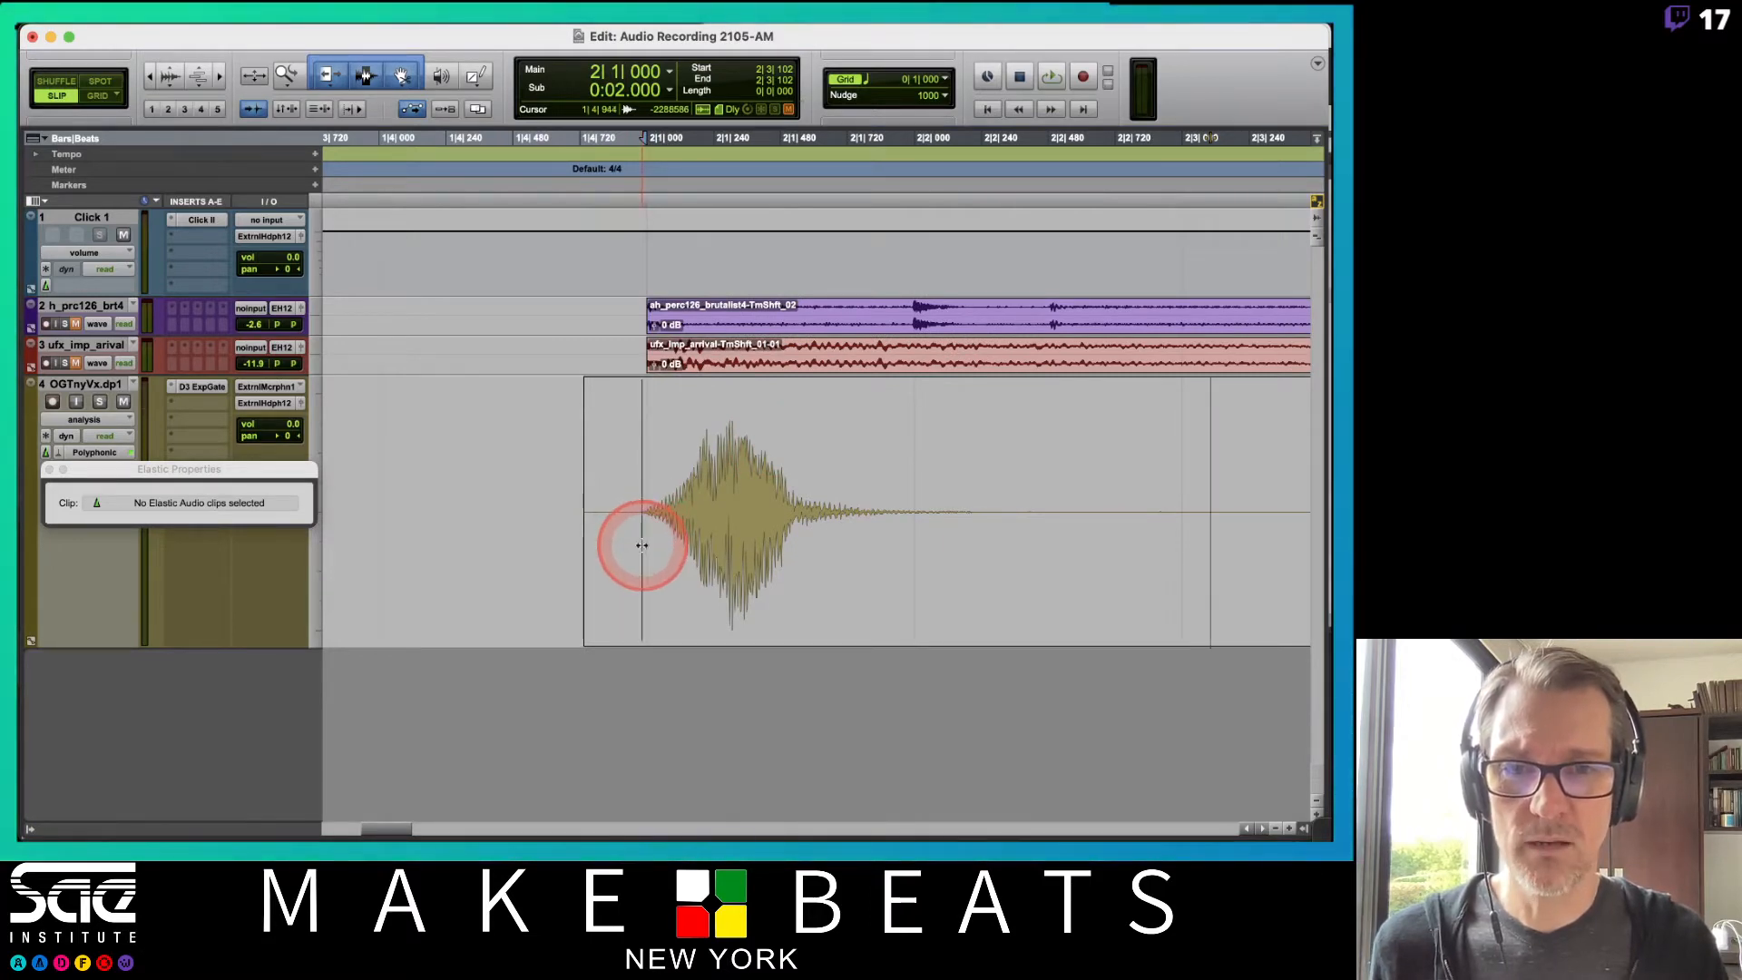
scroll(859, 559, "right", 6)
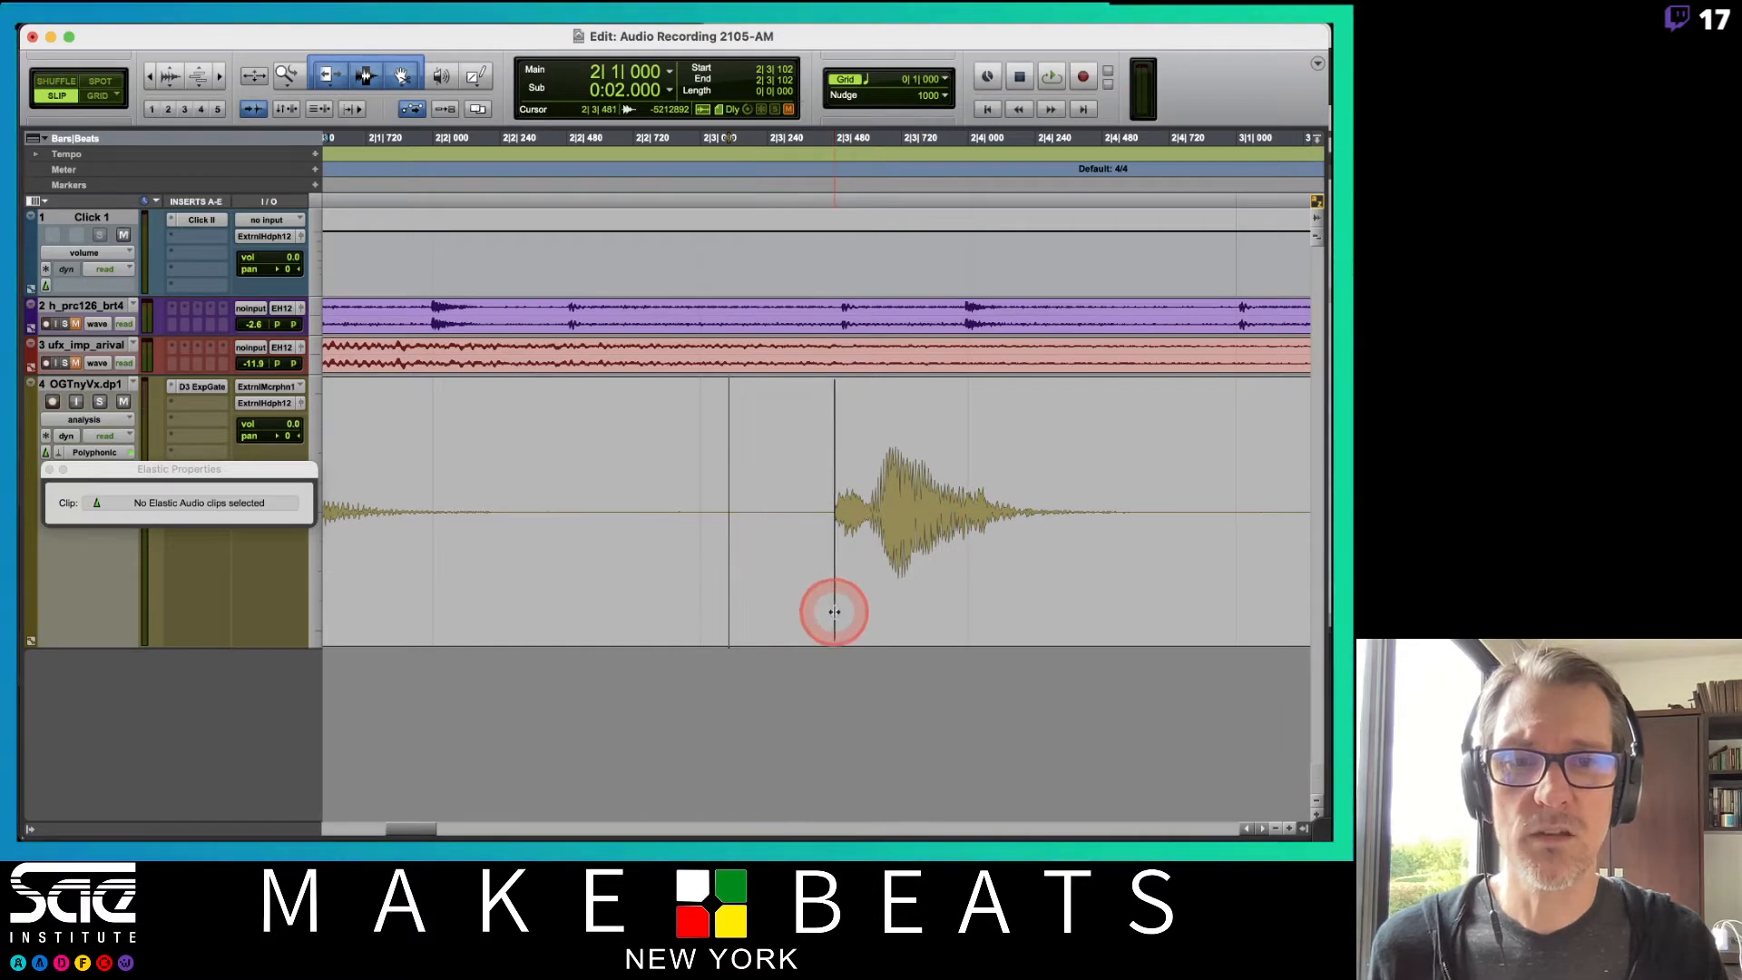
scroll(911, 534, "right", 12)
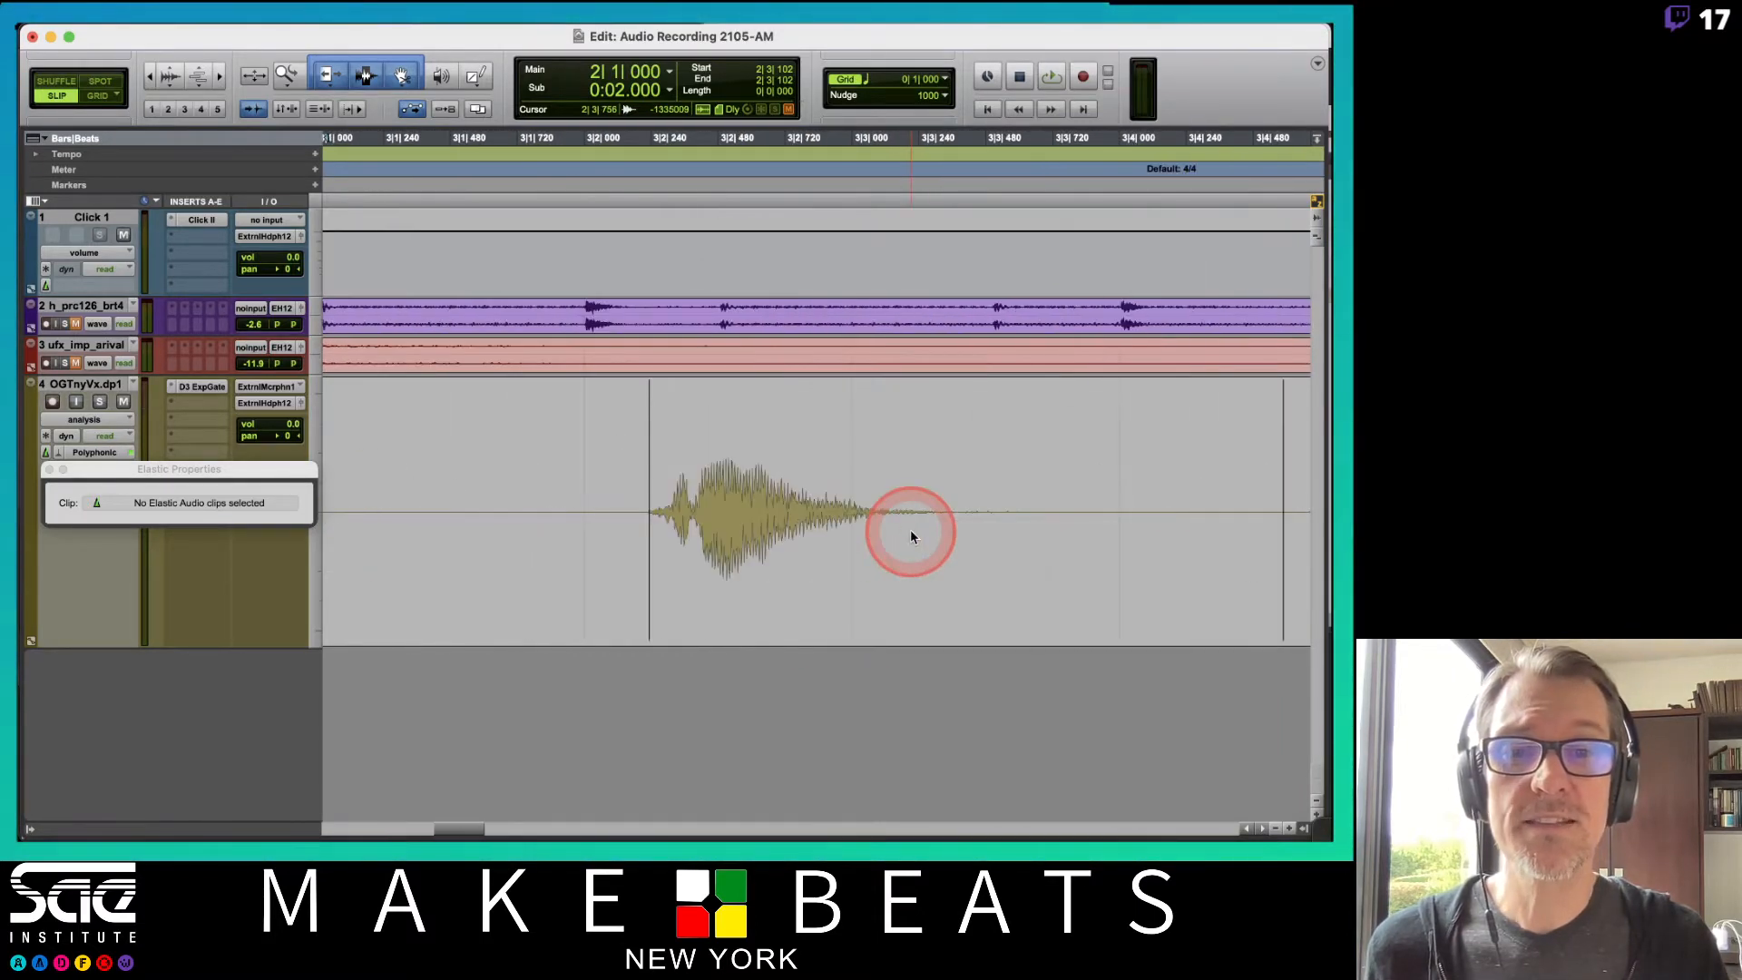
scroll(911, 535, "right", 3)
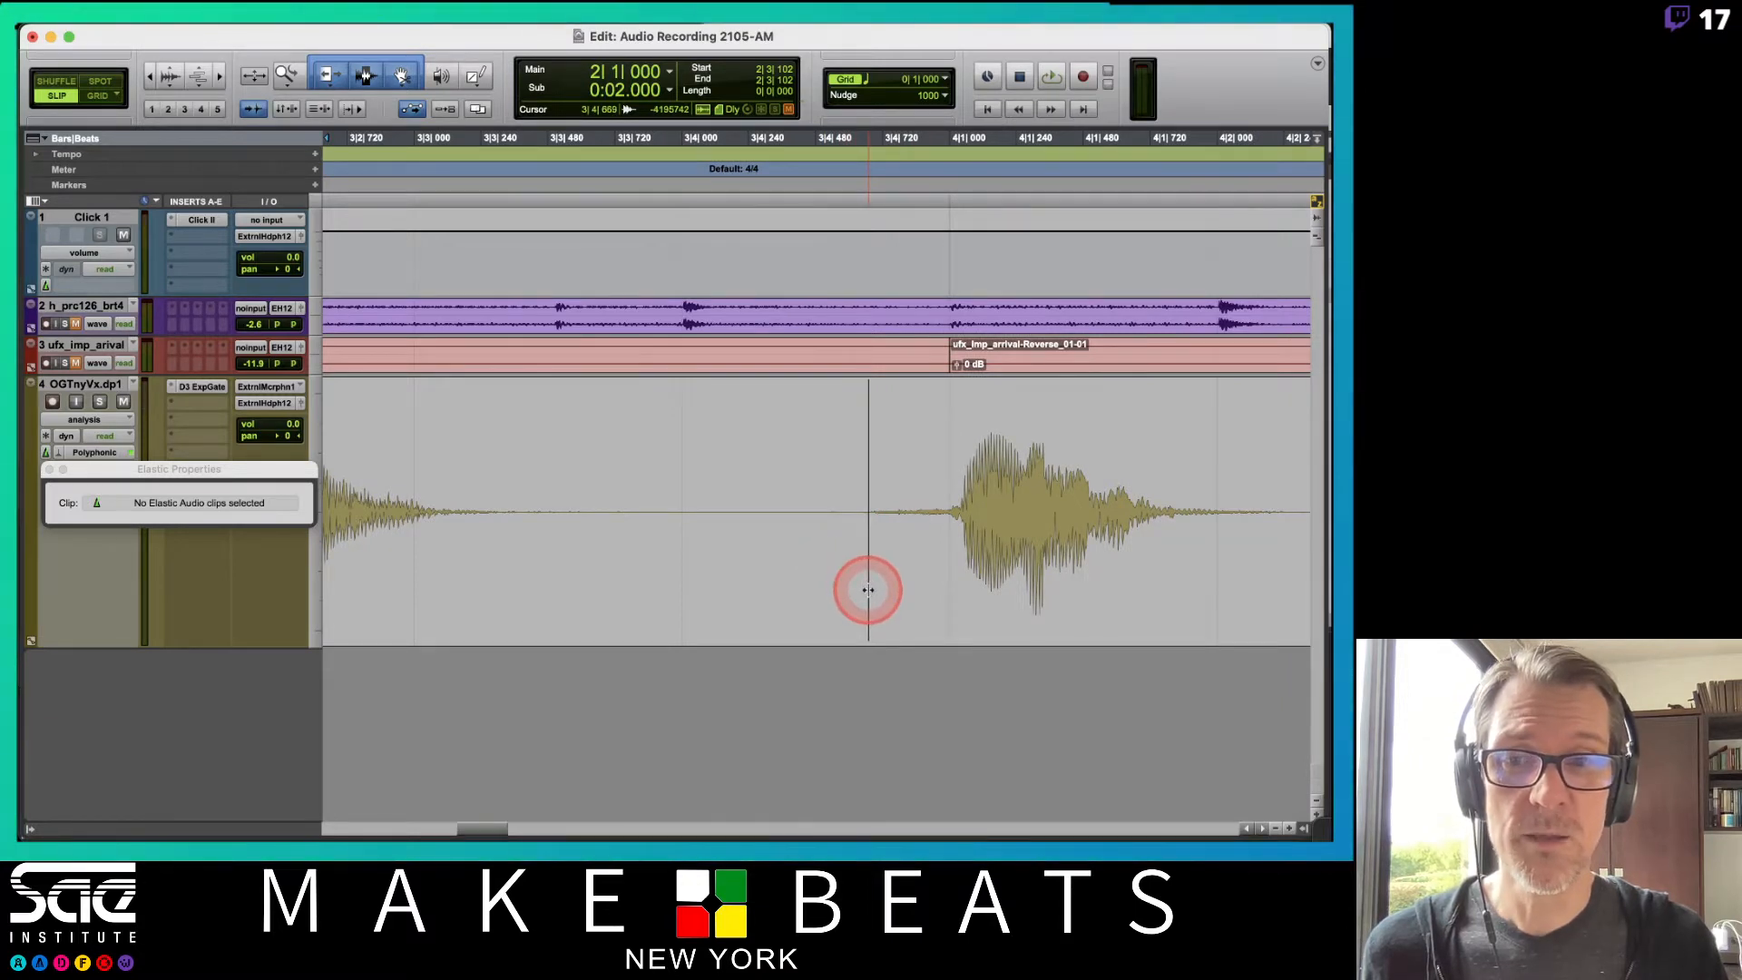
scroll(871, 580, "right", 7)
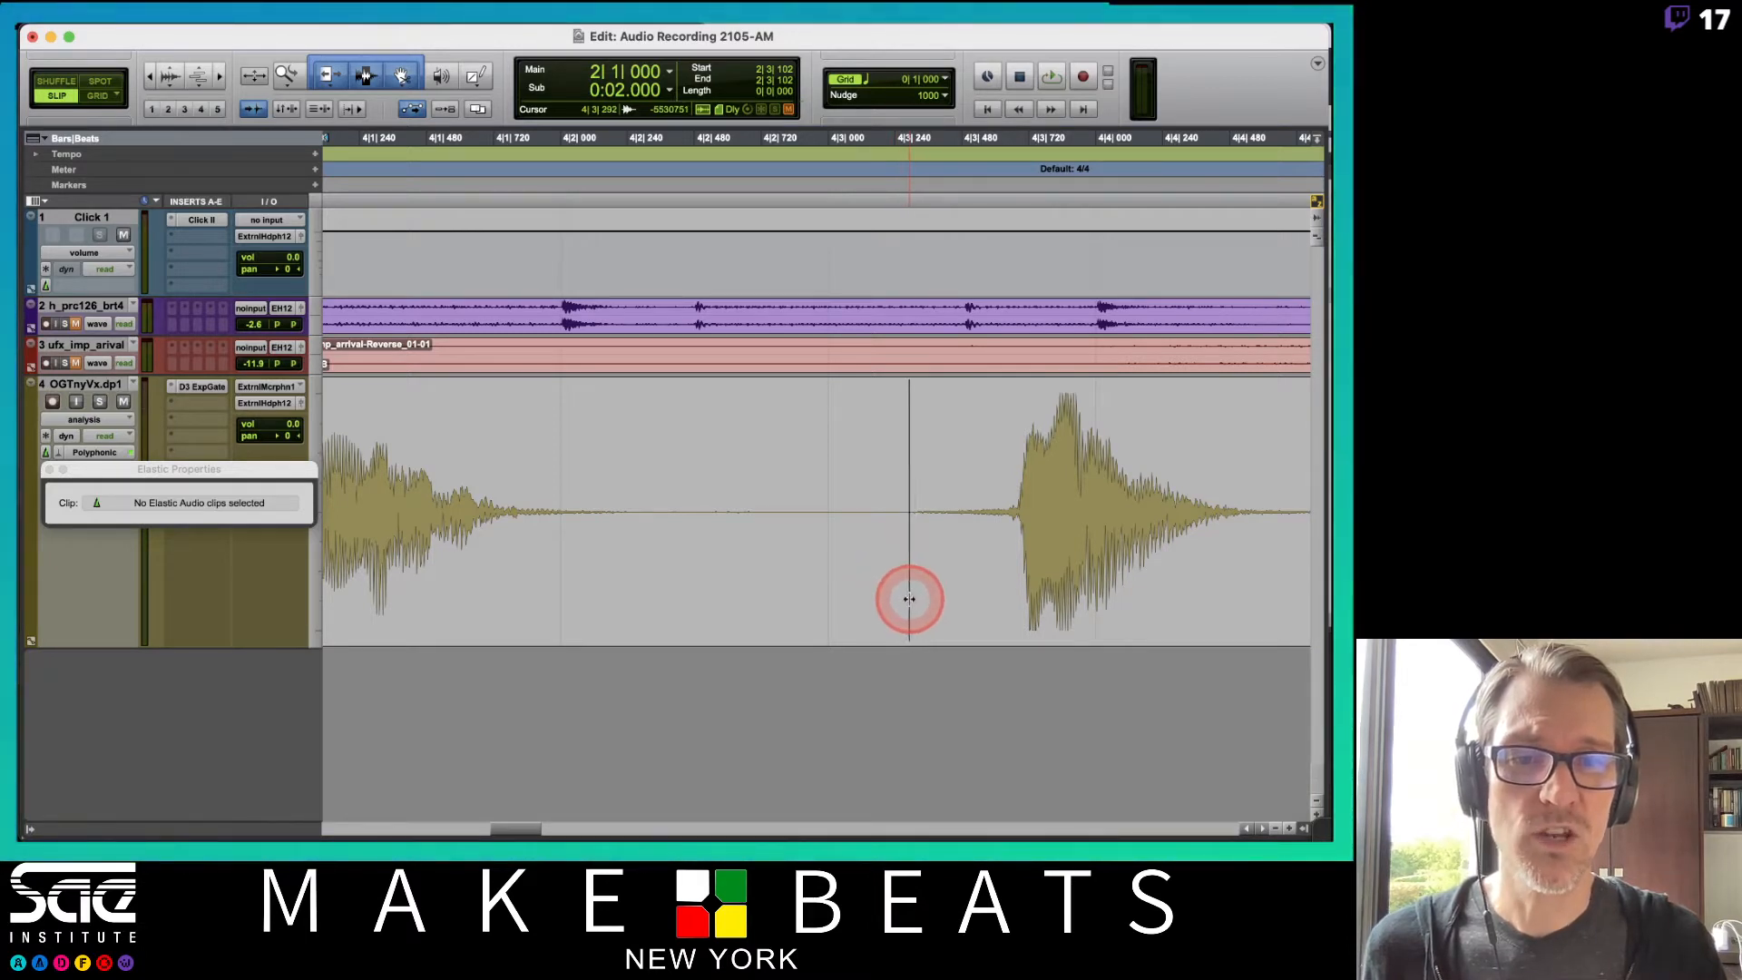
scroll(907, 598, "right", 10)
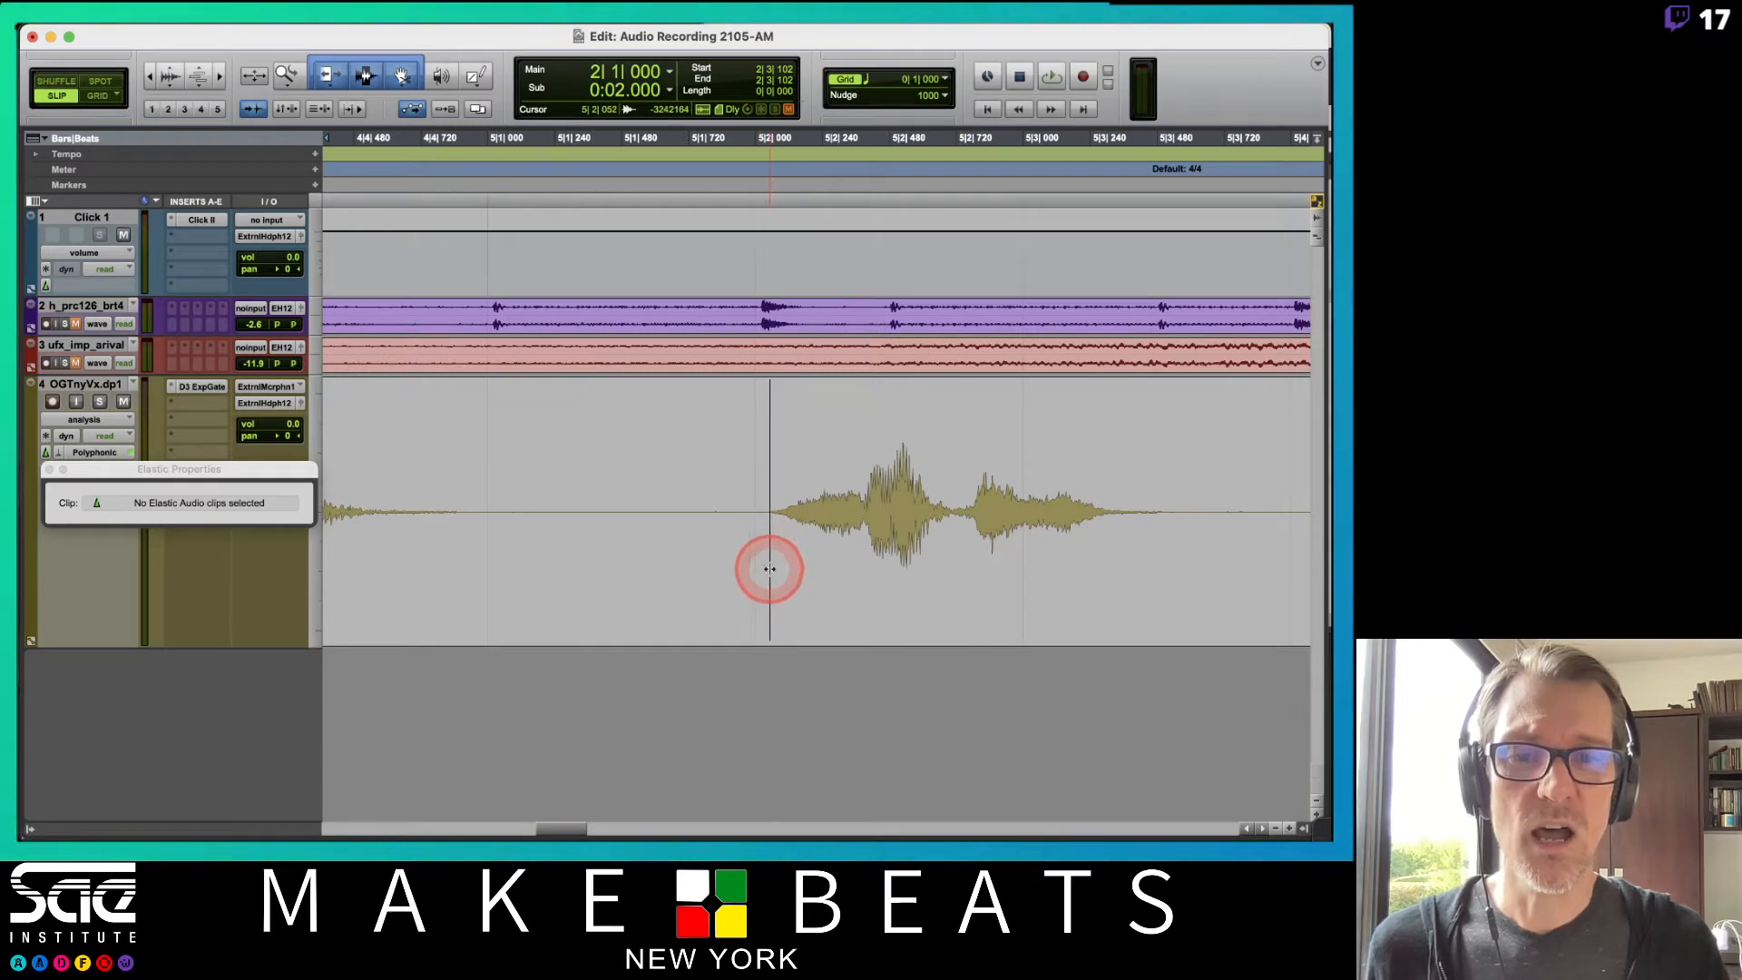
scroll(798, 558, "right", 5)
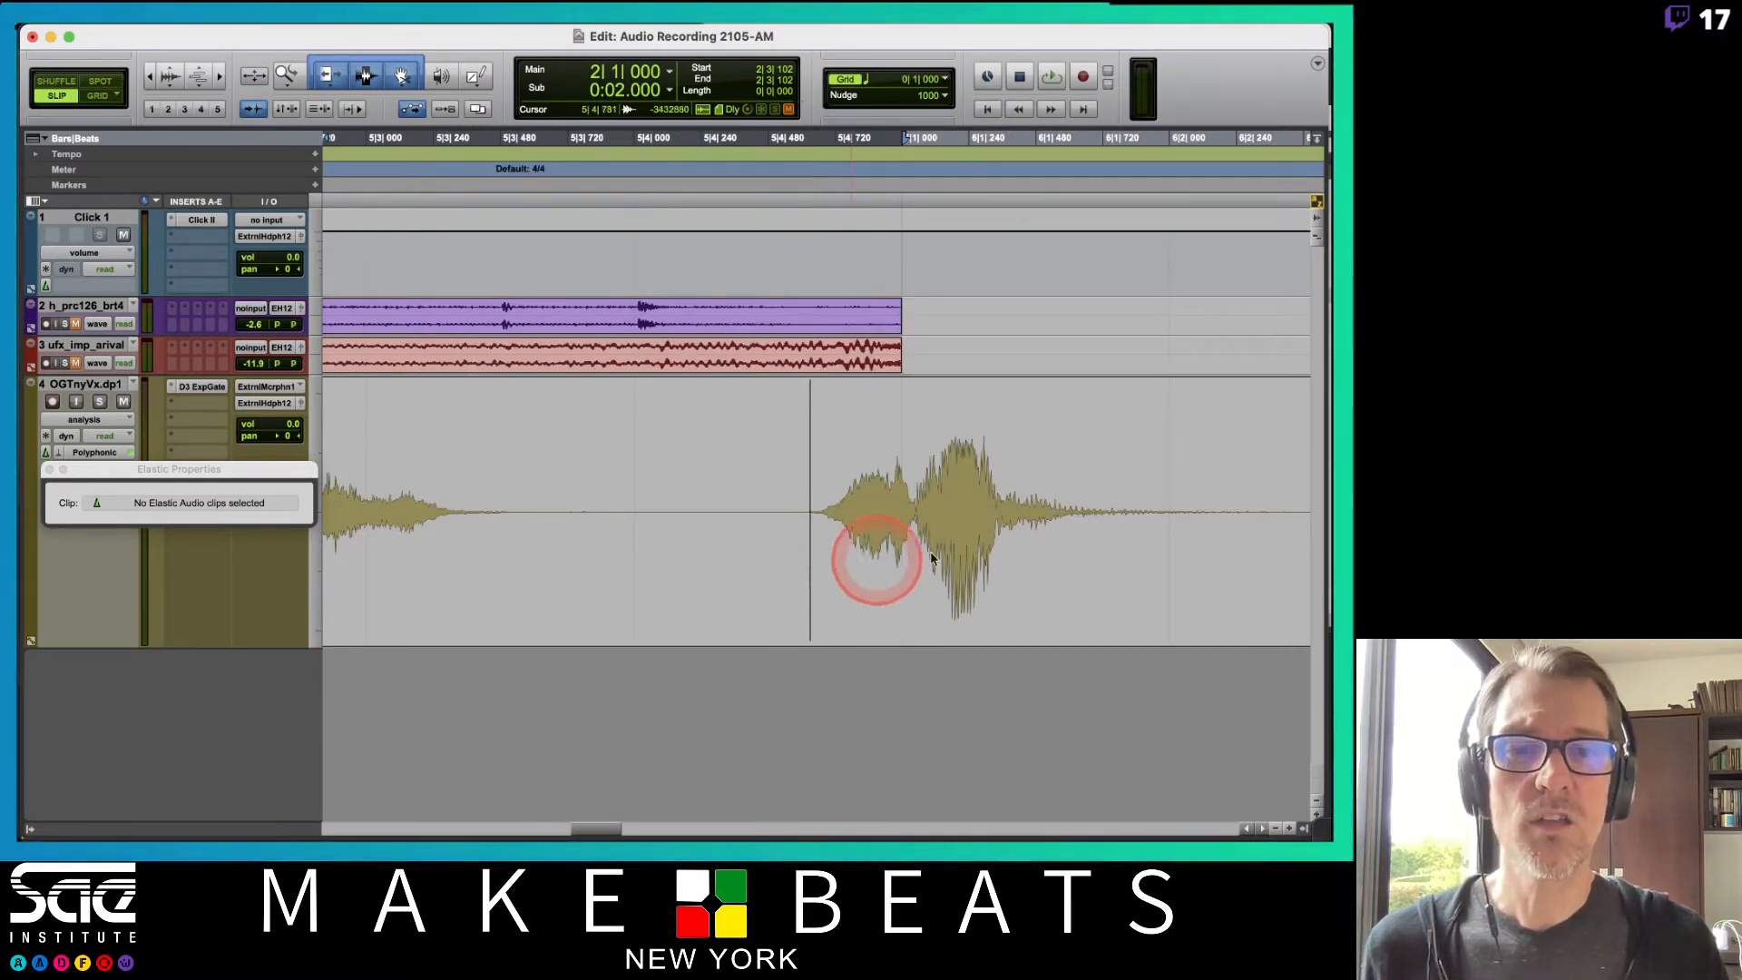
scroll(874, 563, "right", 5)
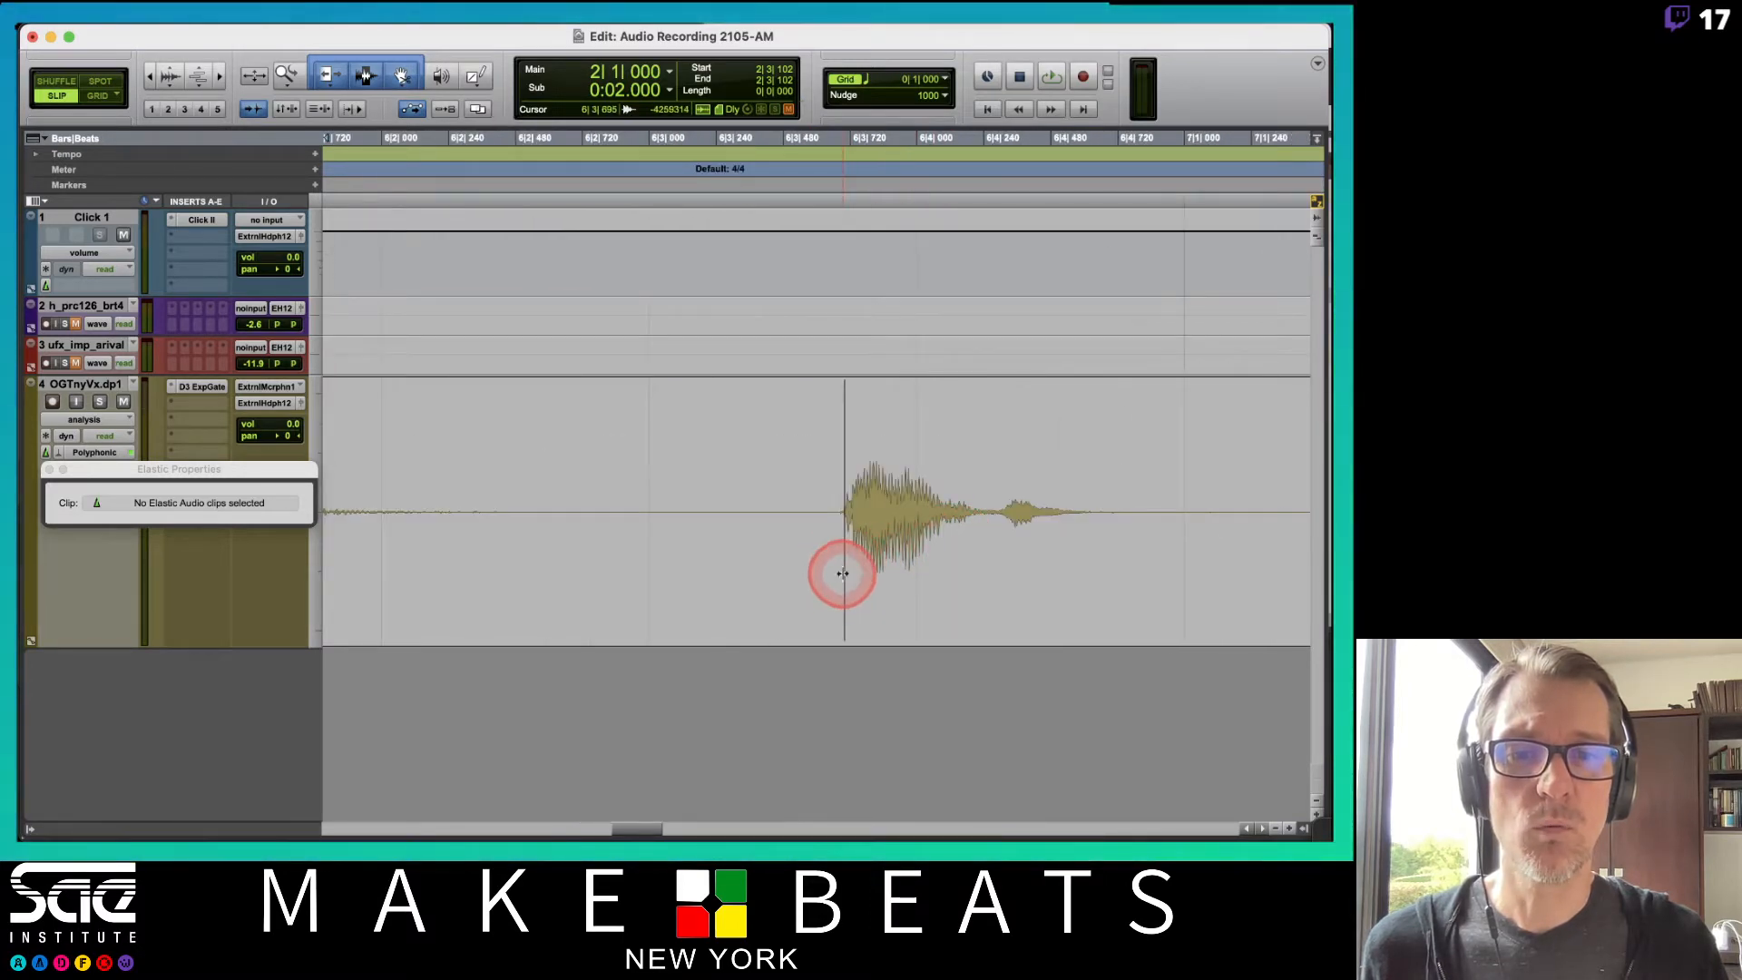
mouse_move(841, 574)
left_mouse_down()
mouse_move(898, 563)
mouse_move(893, 578)
left_mouse_up()
scroll(910, 529, "right", 5)
Tab from transient to transient and zoom further into individual vocal onsets to inspect their detection.
key("Tab")
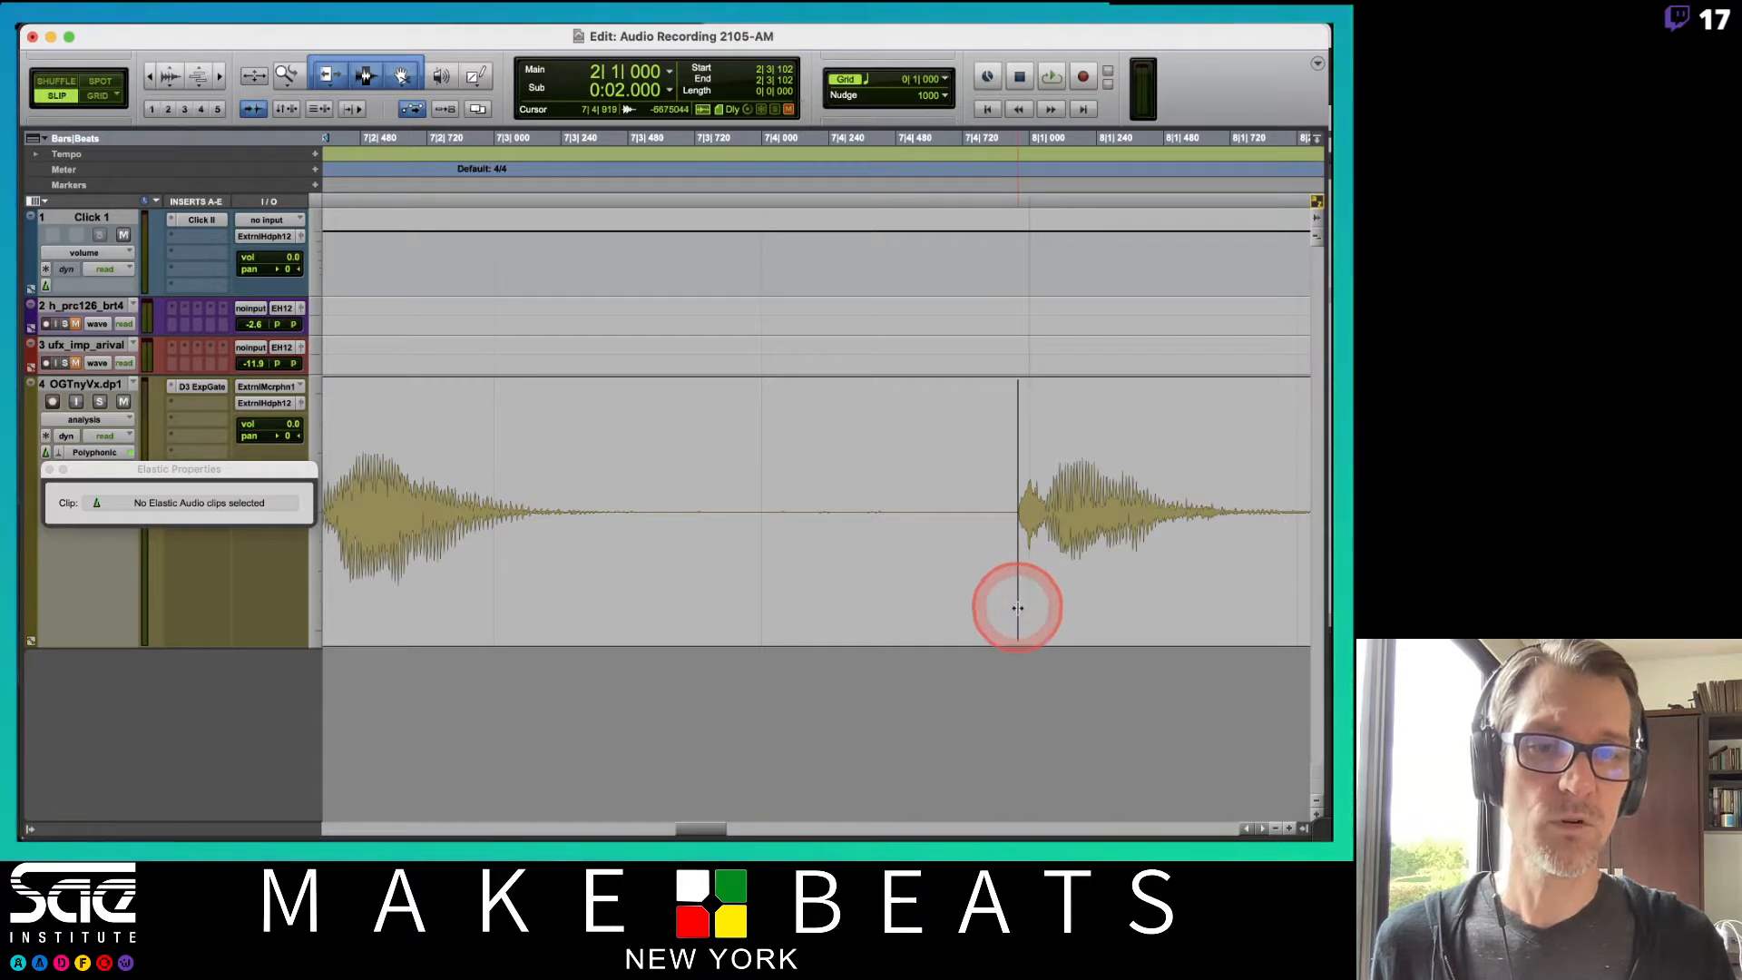
key("Tab")
scroll(1008, 579, "left", 4)
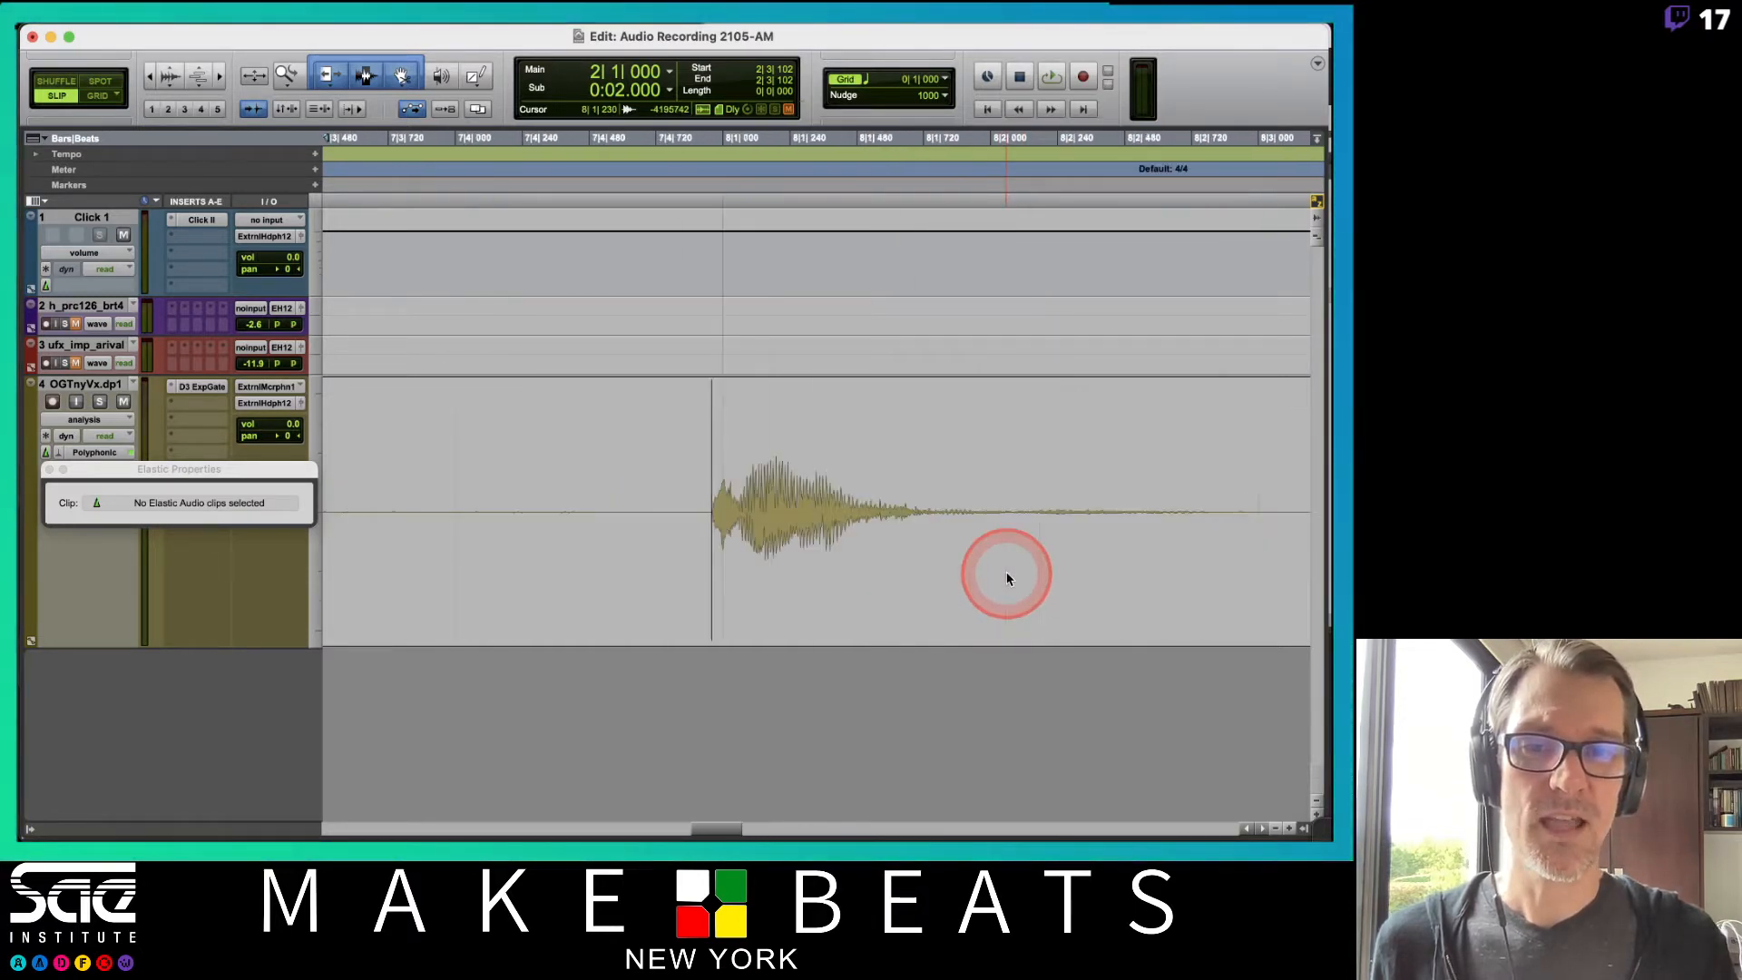
scroll(1009, 579, "right", 5)
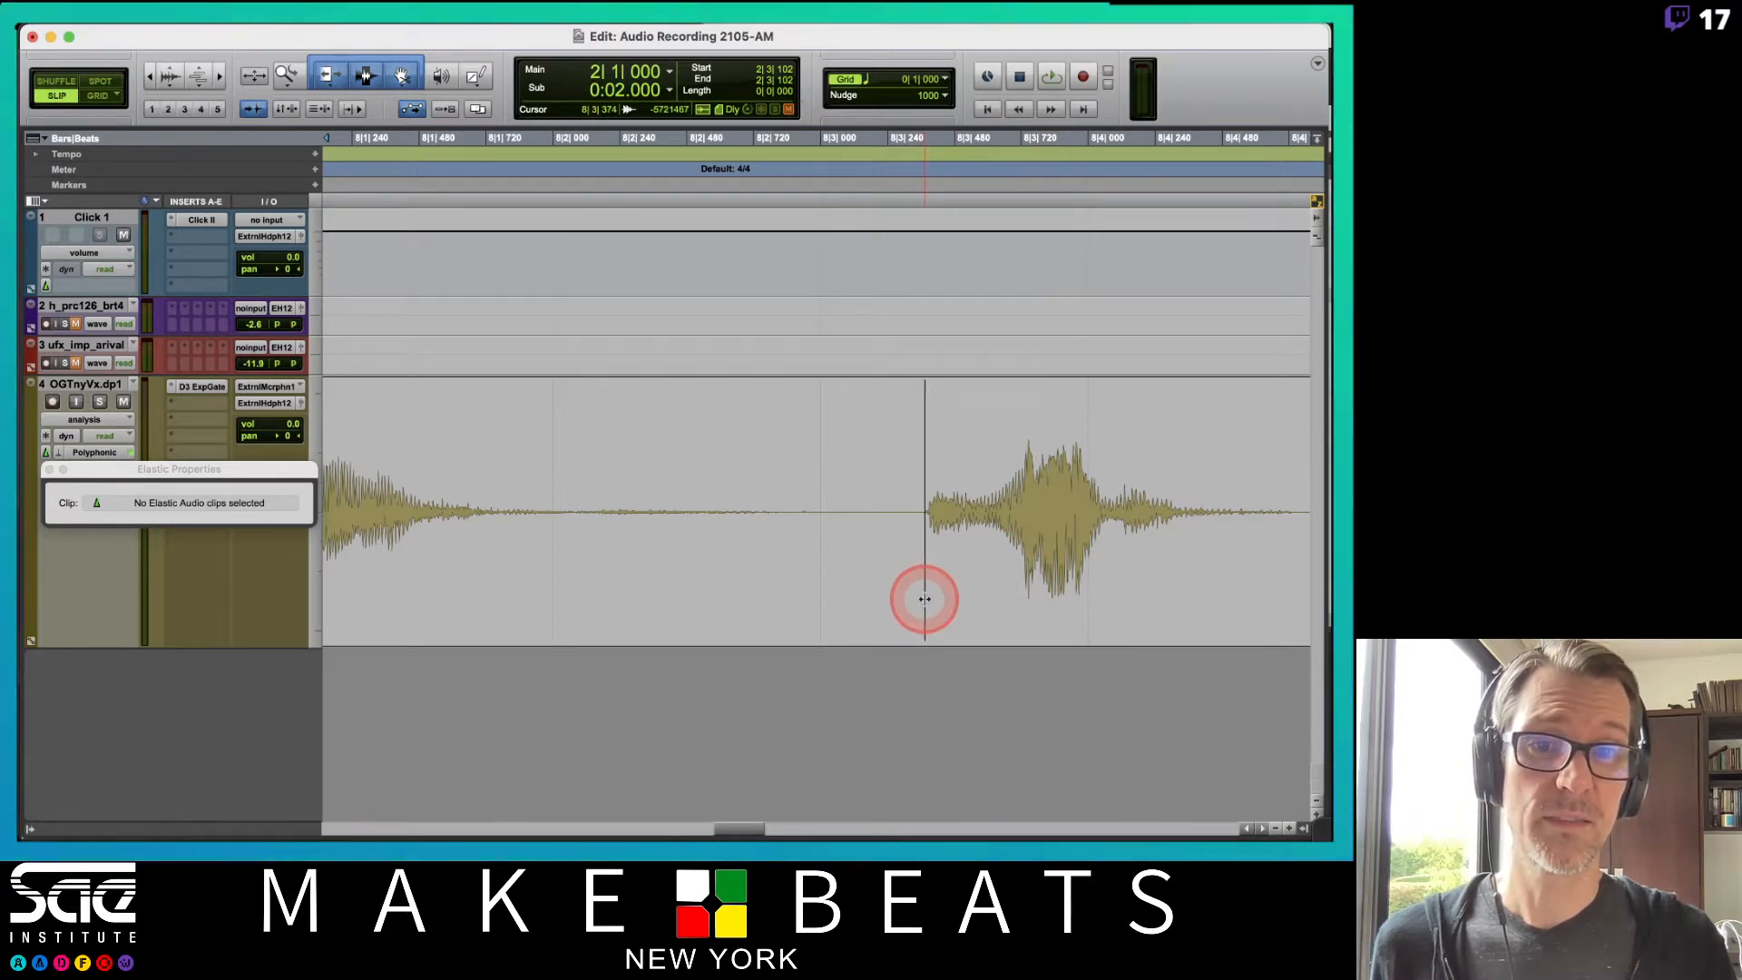
key("Tab")
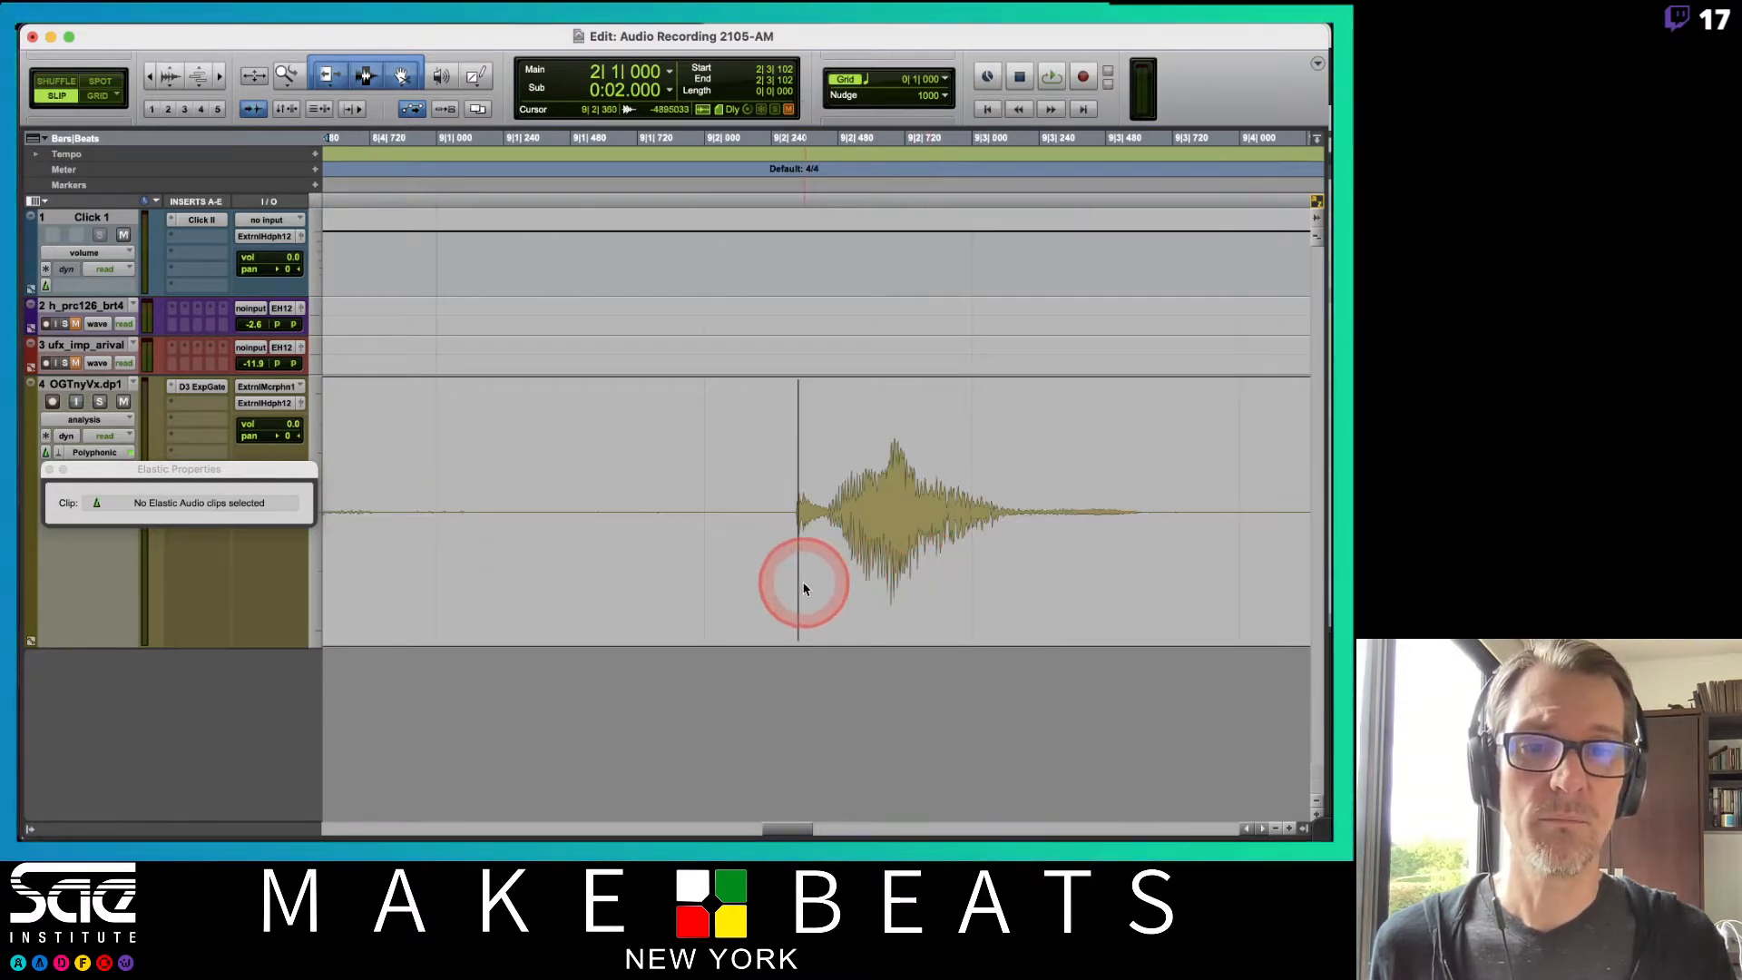
left_click_drag(798, 587, 792, 596)
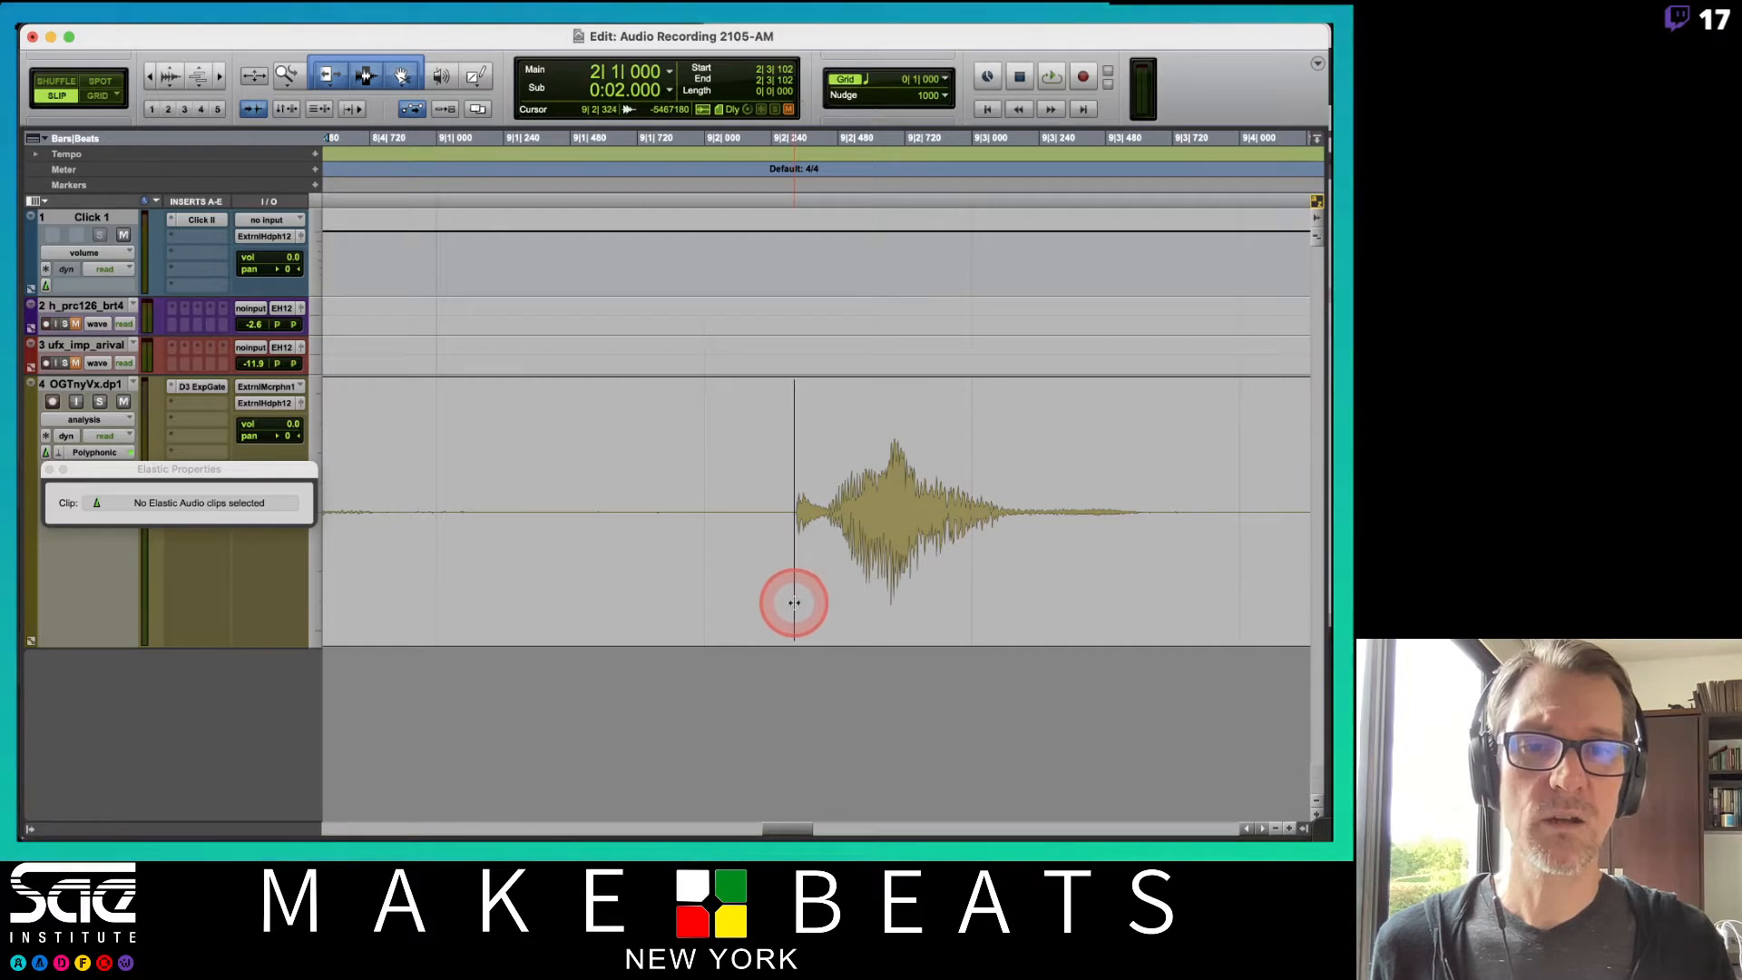
scroll(794, 608, "up", 5)
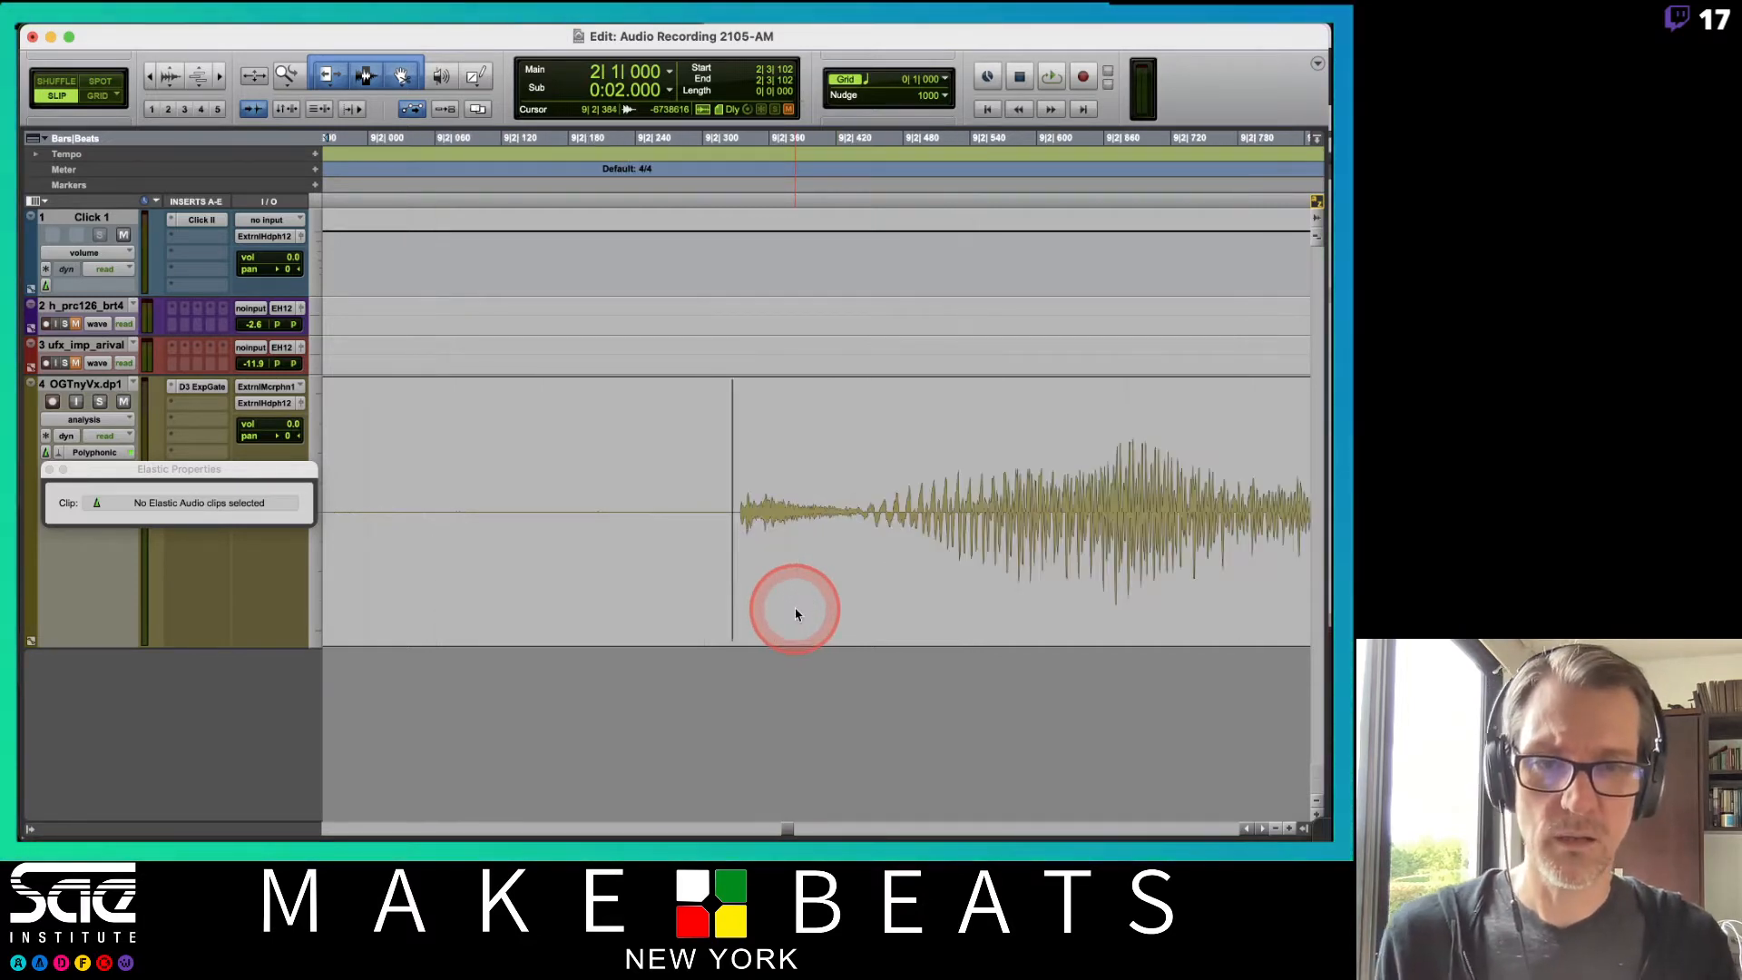
left_click_drag(741, 607, 740, 611)
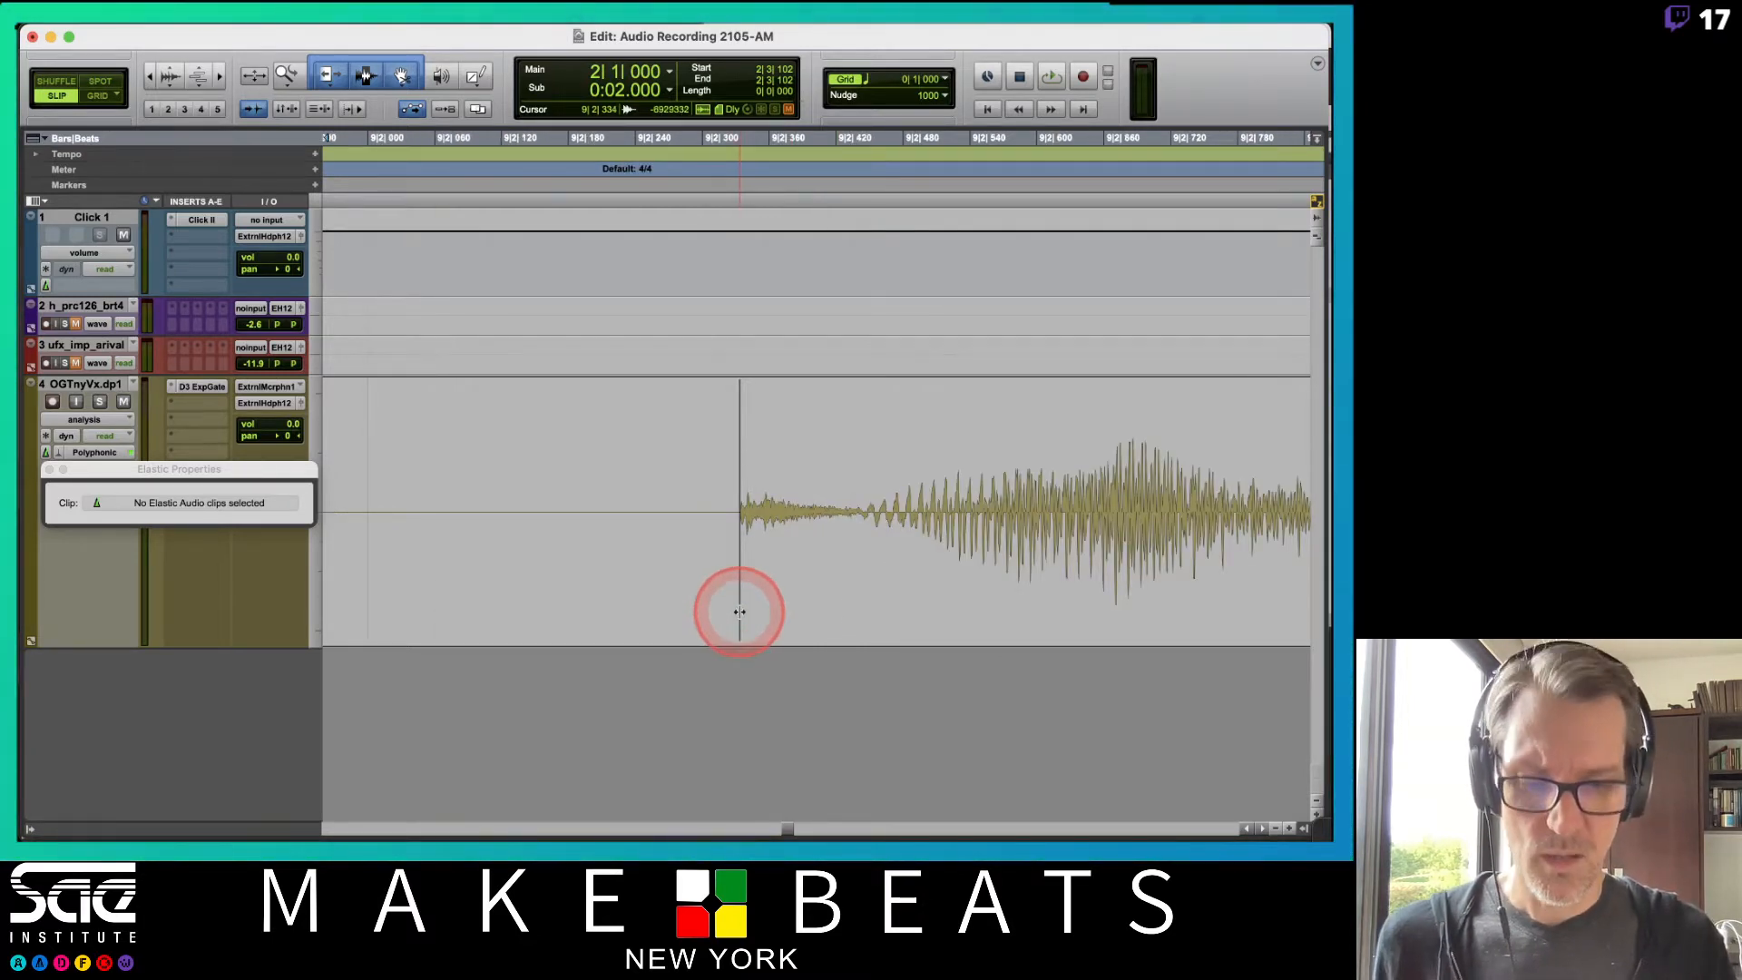
scroll(738, 608, "down", 4)
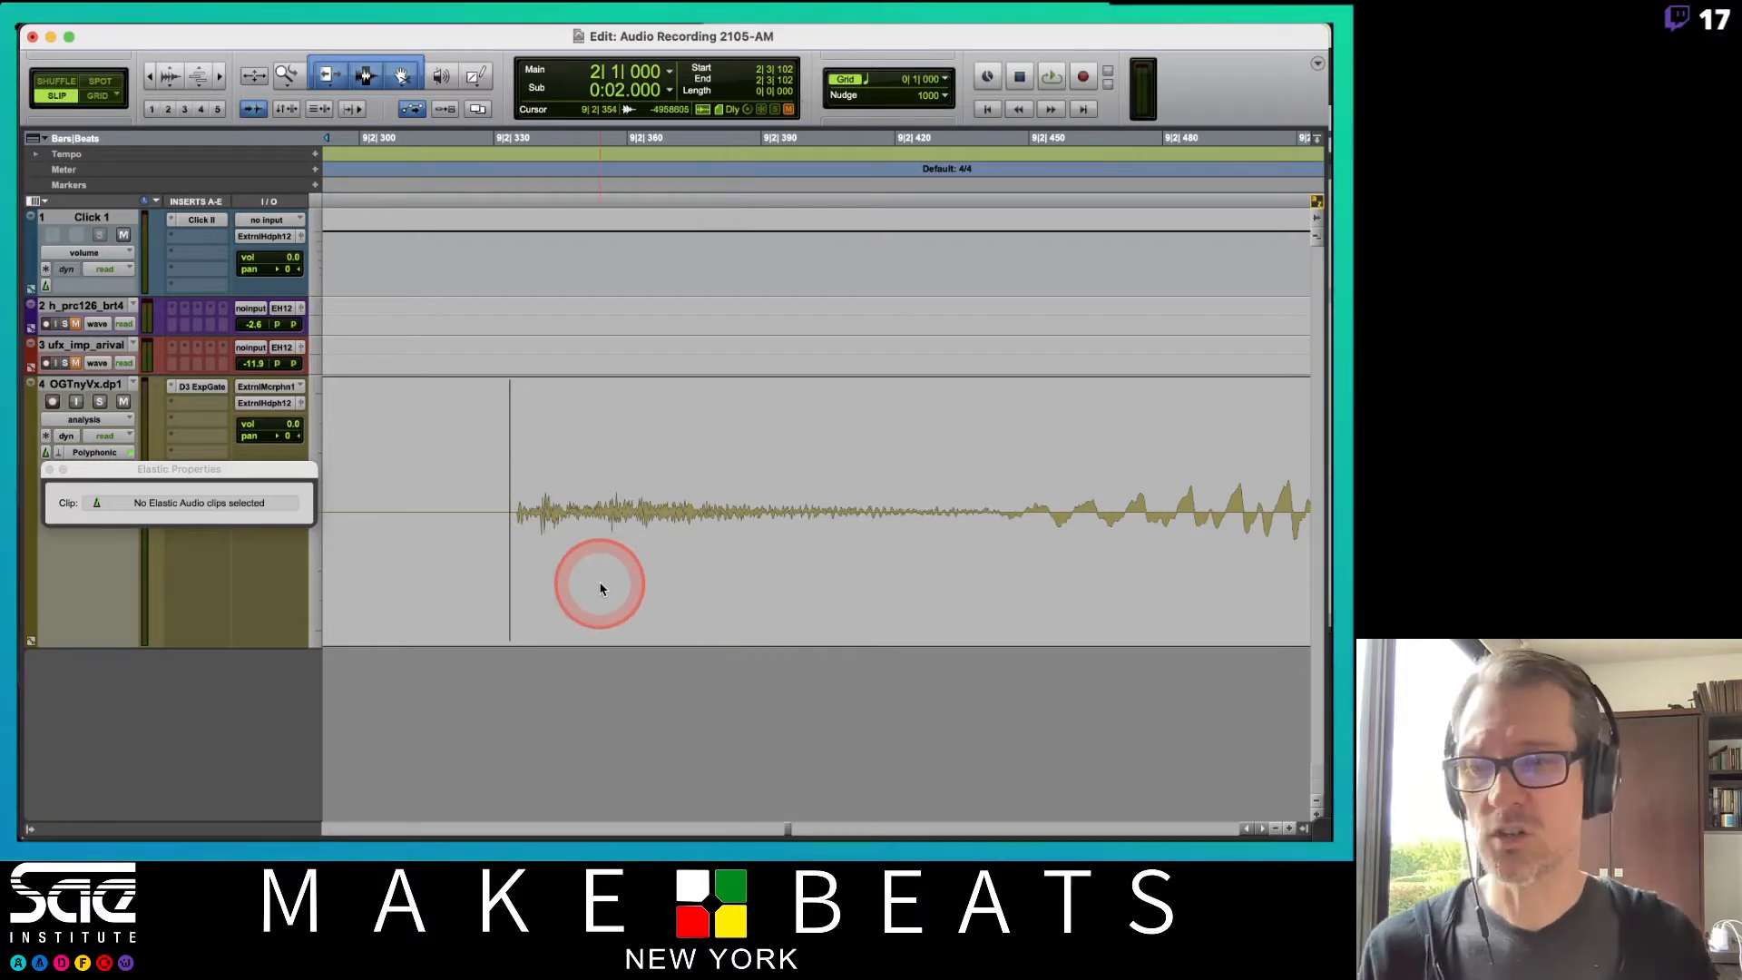
scroll(594, 585, "up", 2)
scroll(905, 521, "right", 10)
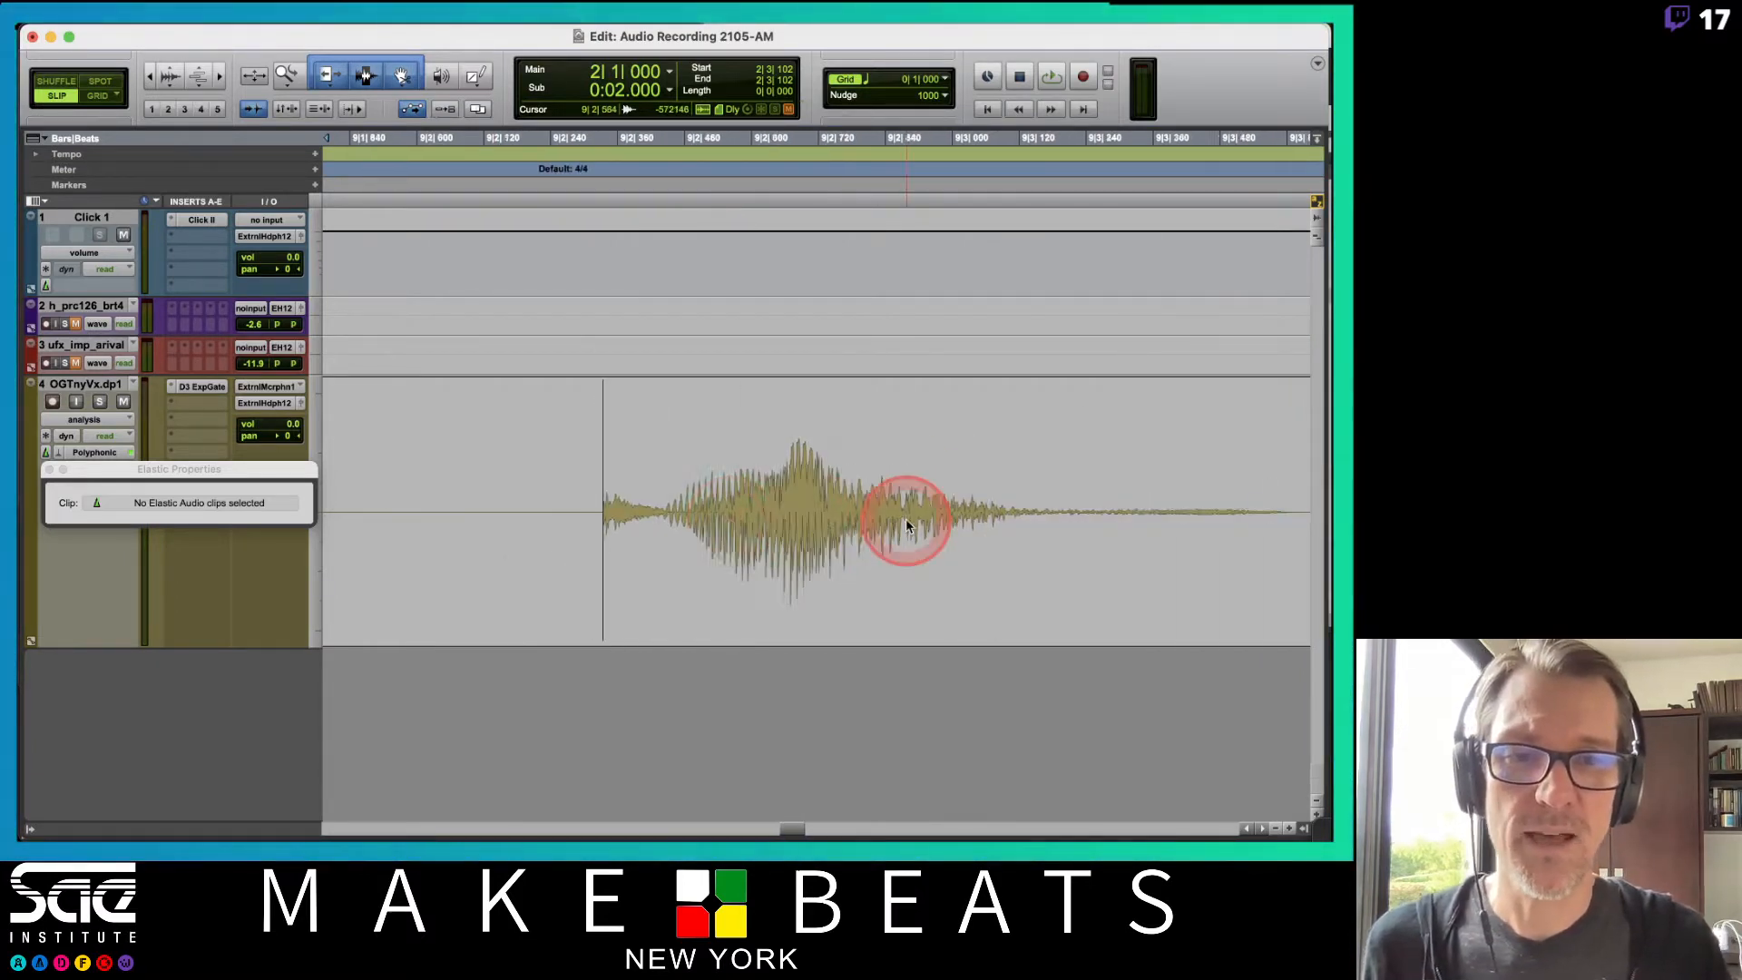
Zoom out around the vocal clip and close the Elastic Properties window.
scroll(747, 549, "left", 3)
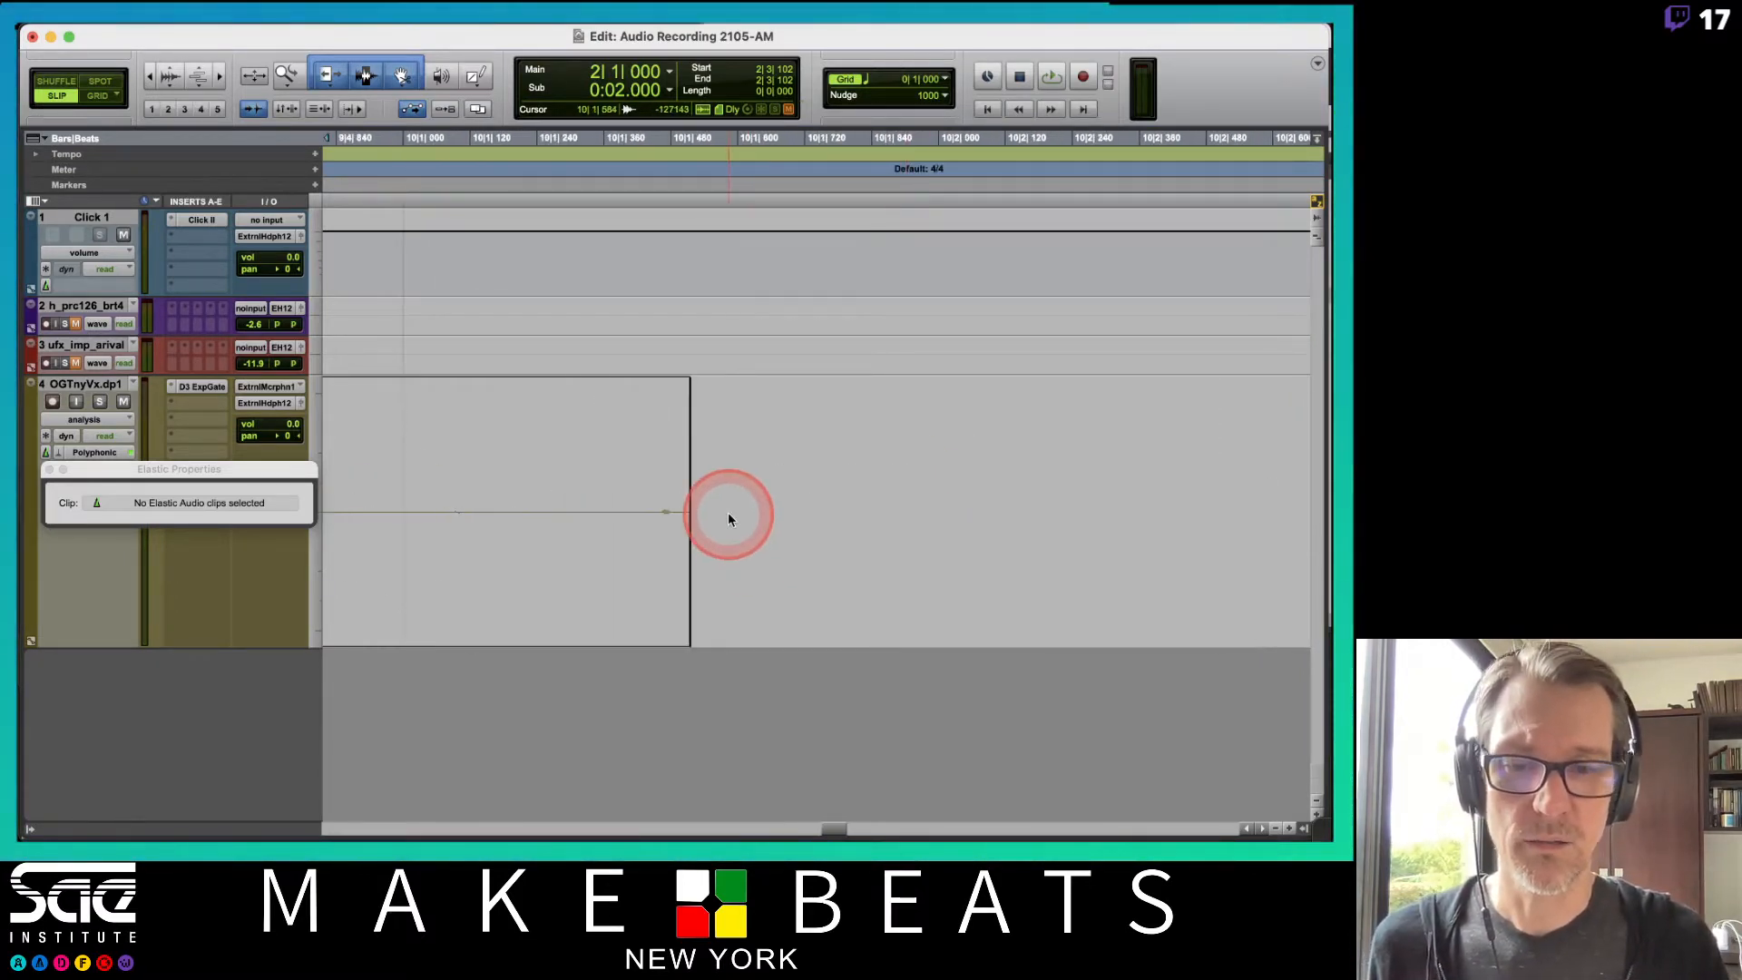
scroll(728, 514, "down", 3)
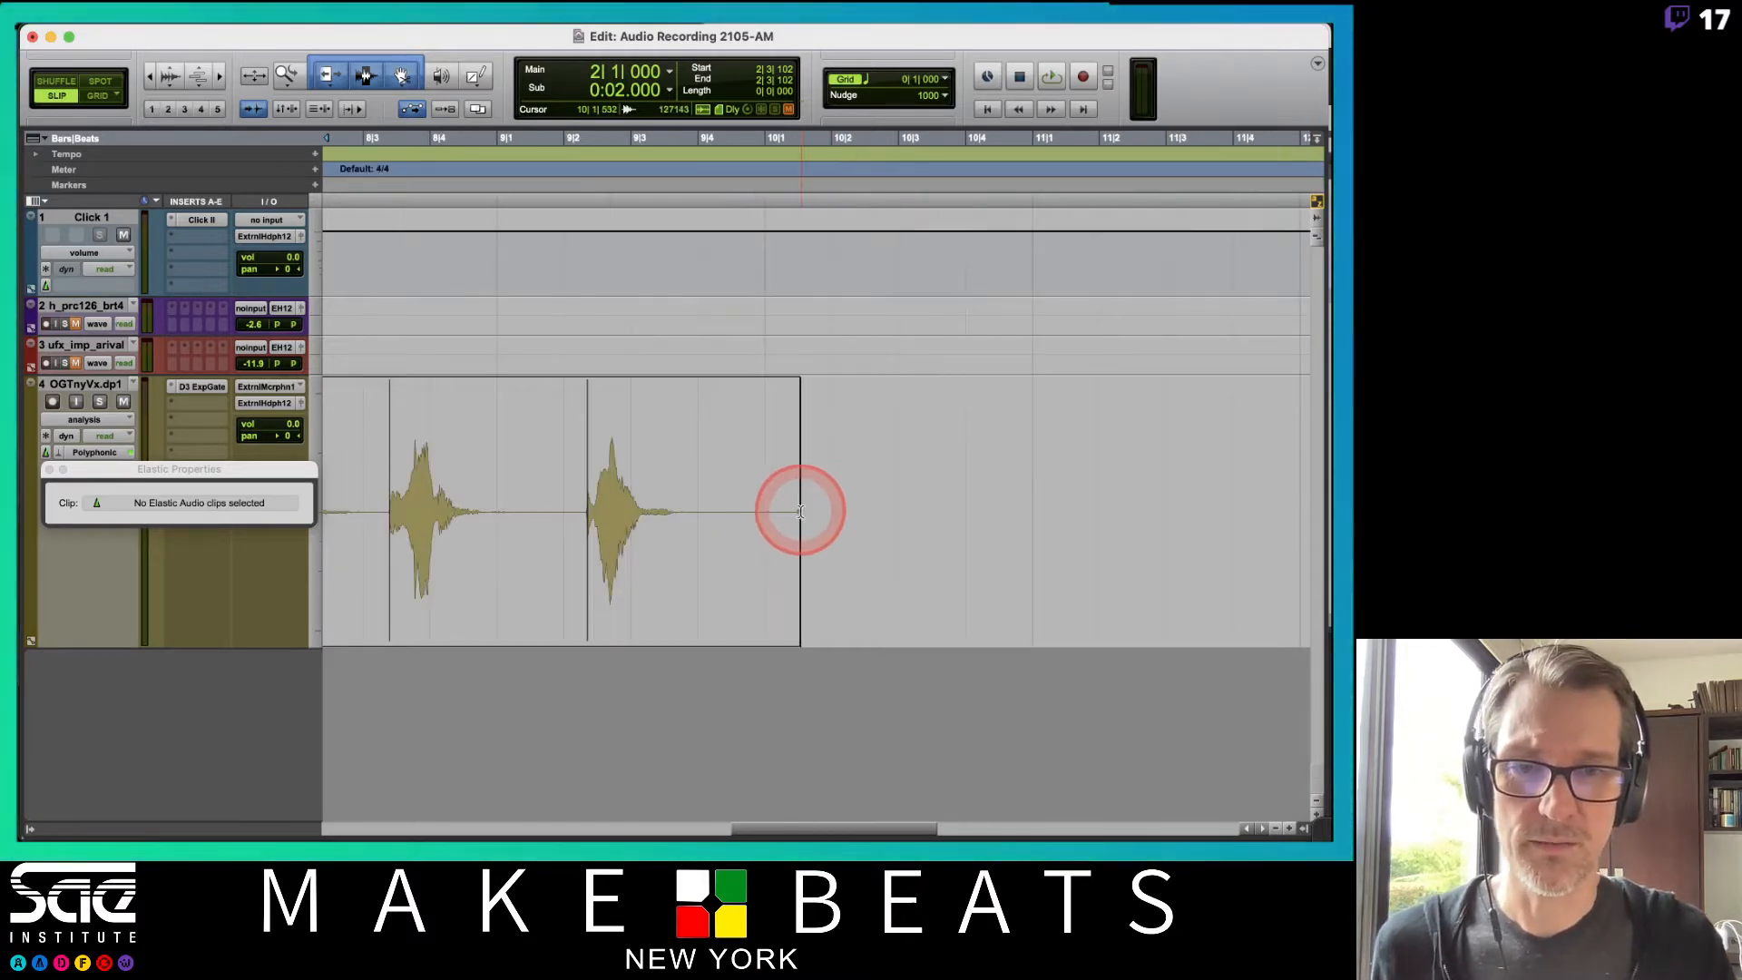
left_click_drag(869, 486, 693, 476)
left_click(693, 476)
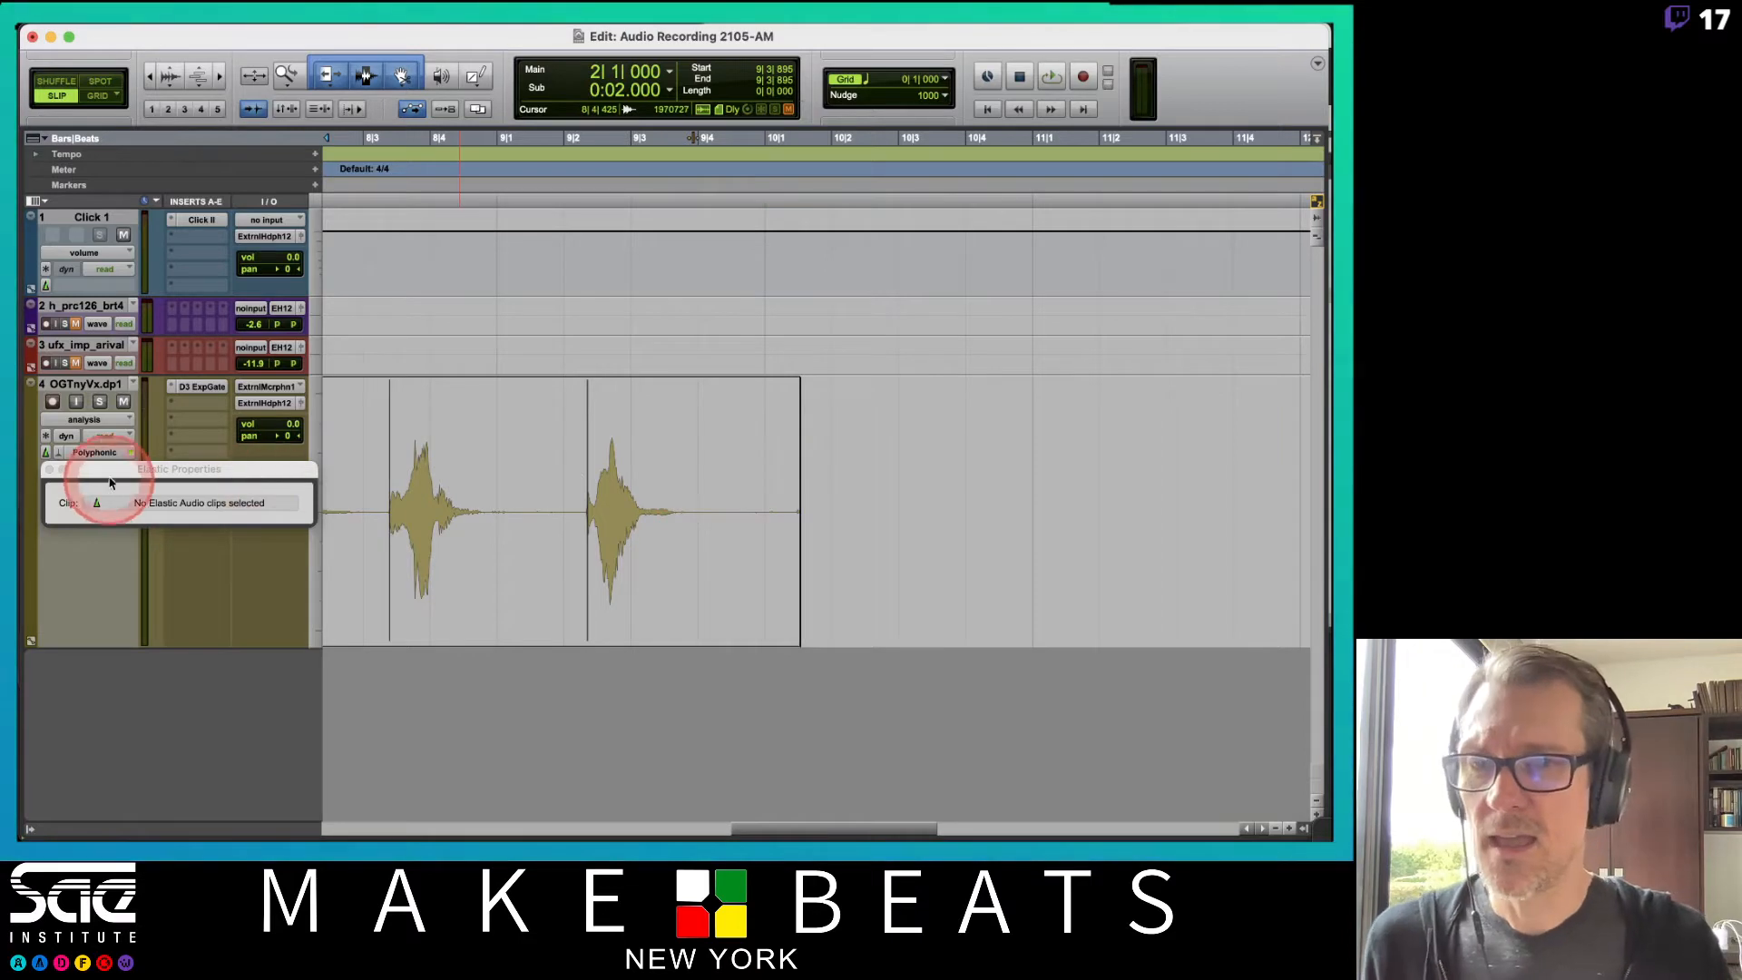
left_click(50, 470)
Switch the vocal track to Waveform view and delete a selection at the end of the vocal clip.
left_click(83, 419)
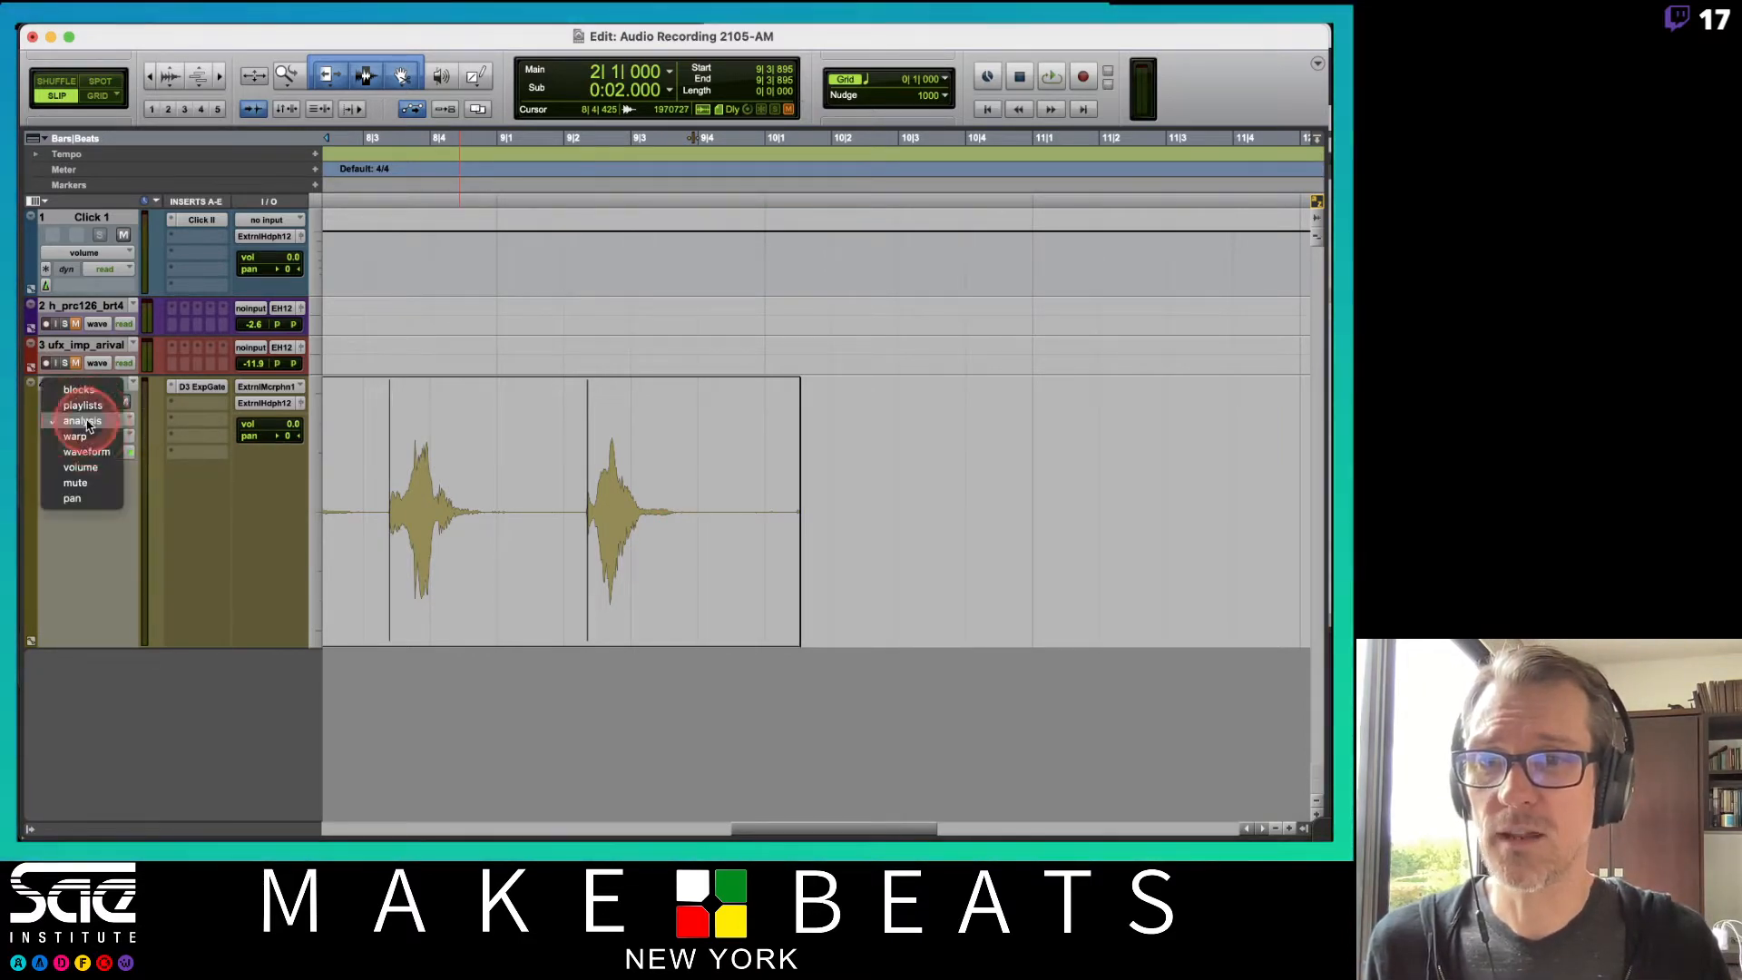
left_click(86, 450)
left_click_drag(847, 470, 690, 493)
key("Delete")
left_click(763, 494)
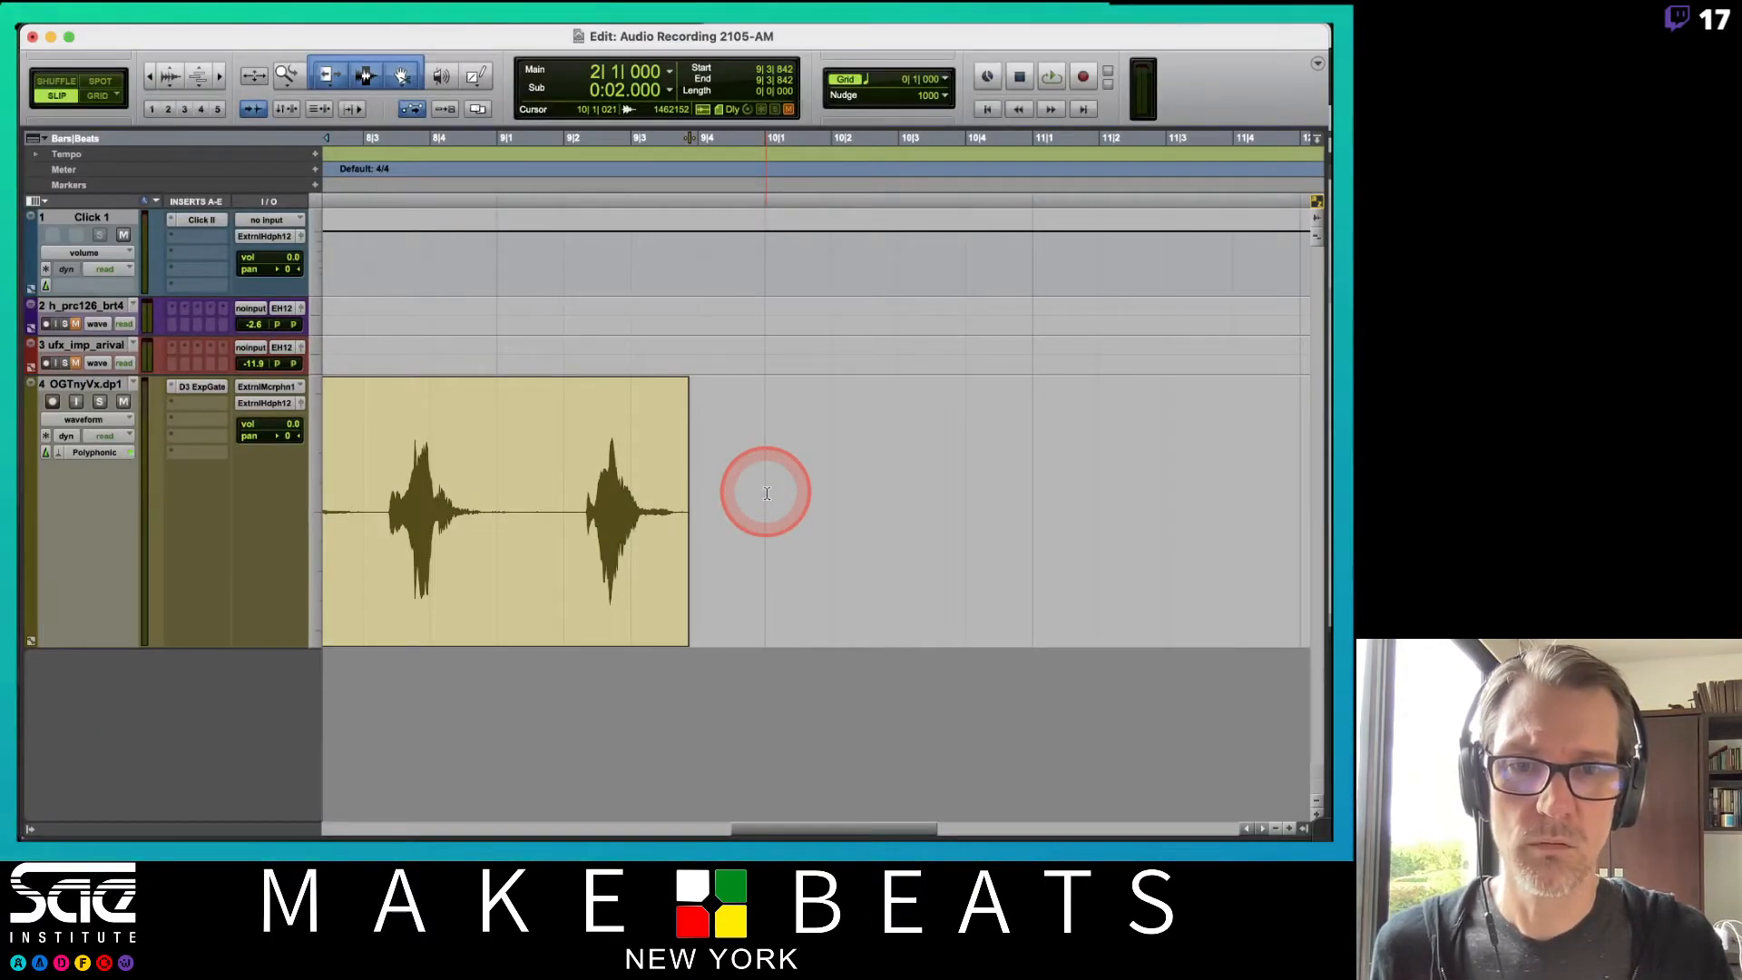
Switch the vocal track to Warp view and zoom out to show the whole vocal clip.
scroll(765, 491, "left", 15)
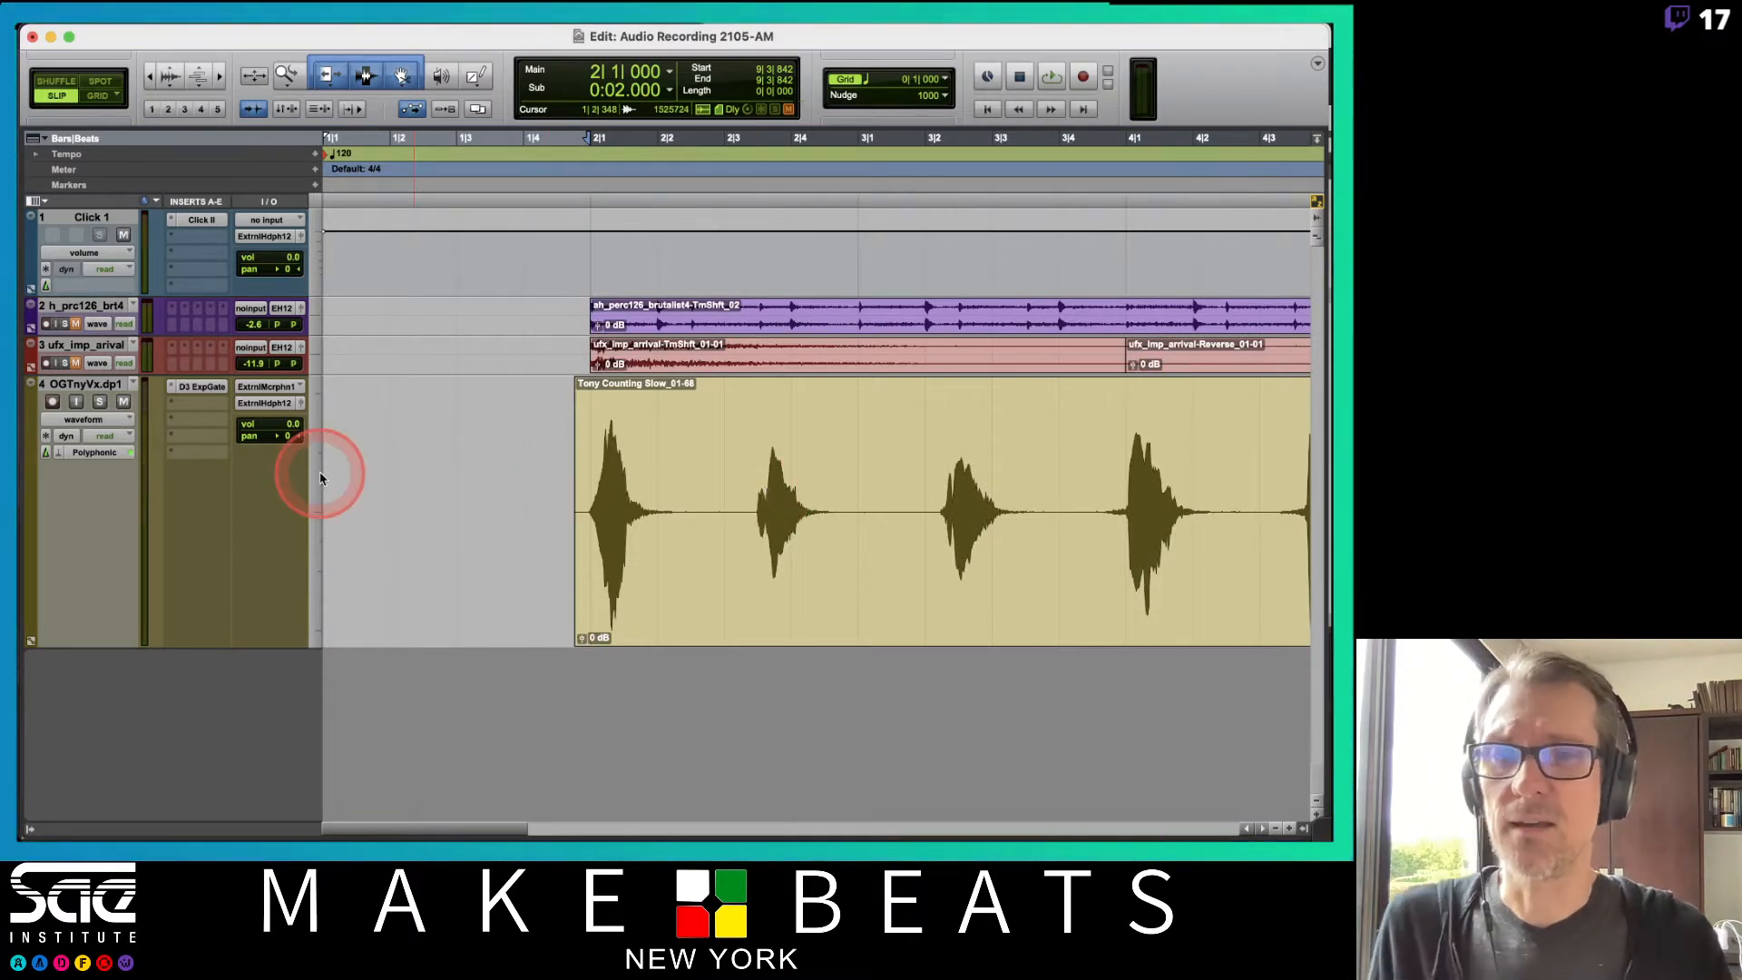
left_click(91, 422)
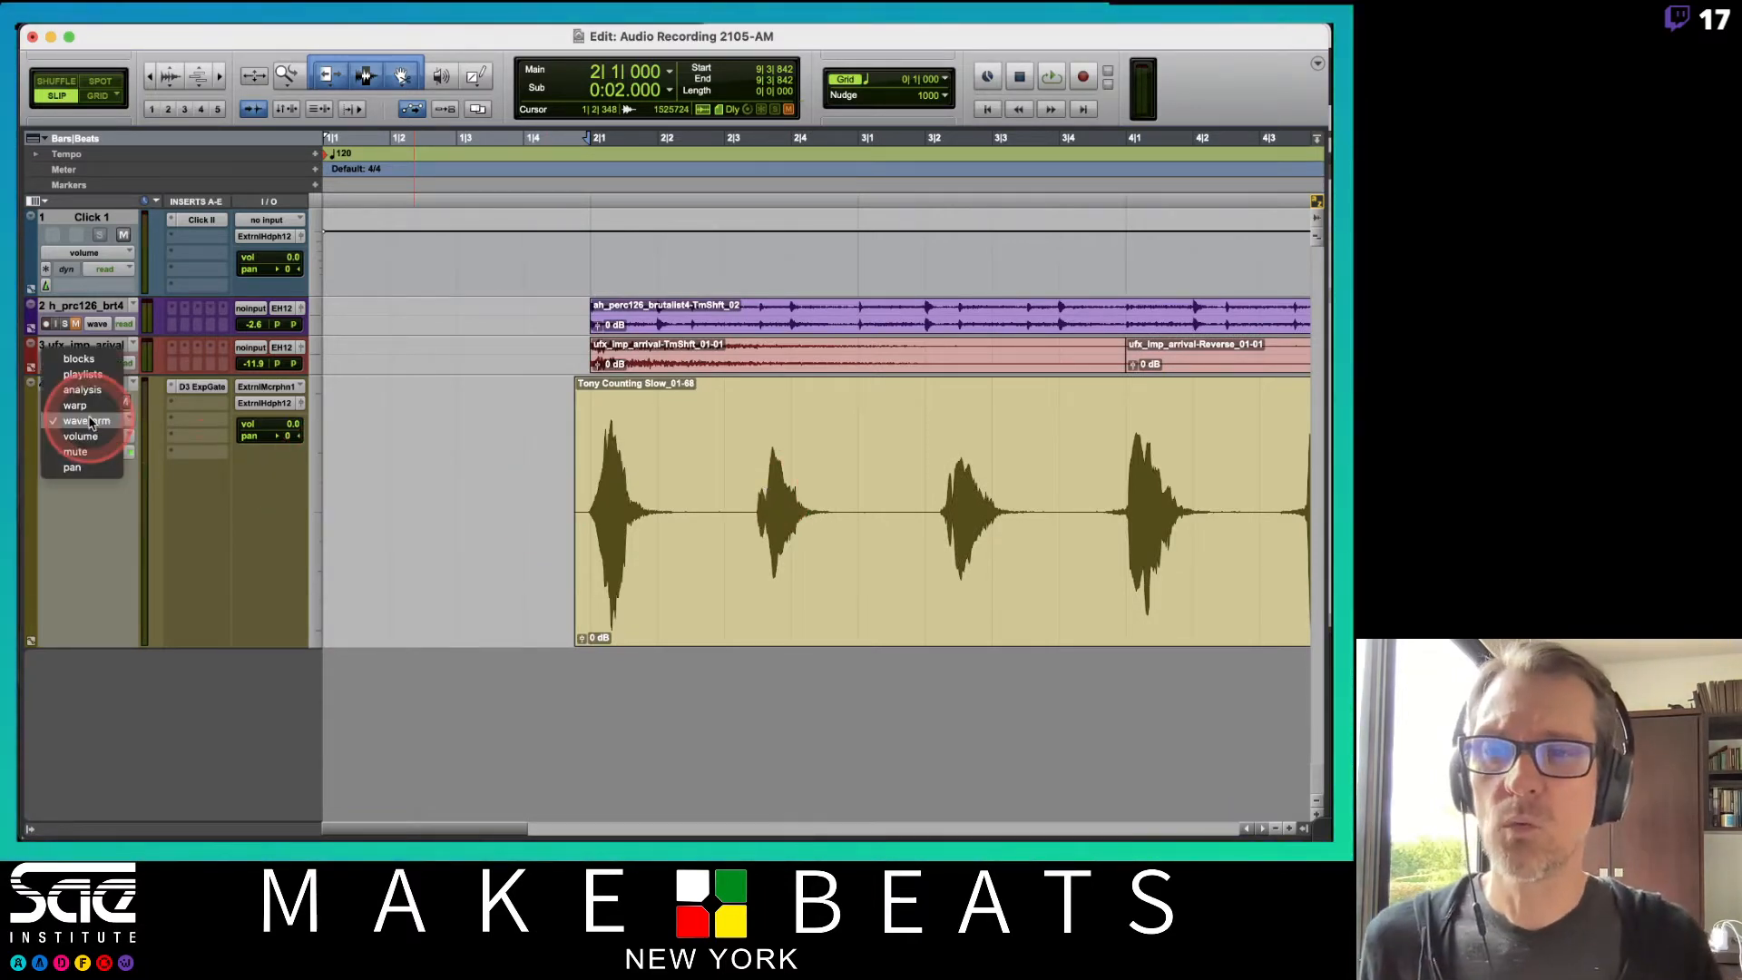
left_click(81, 436)
left_click(609, 464)
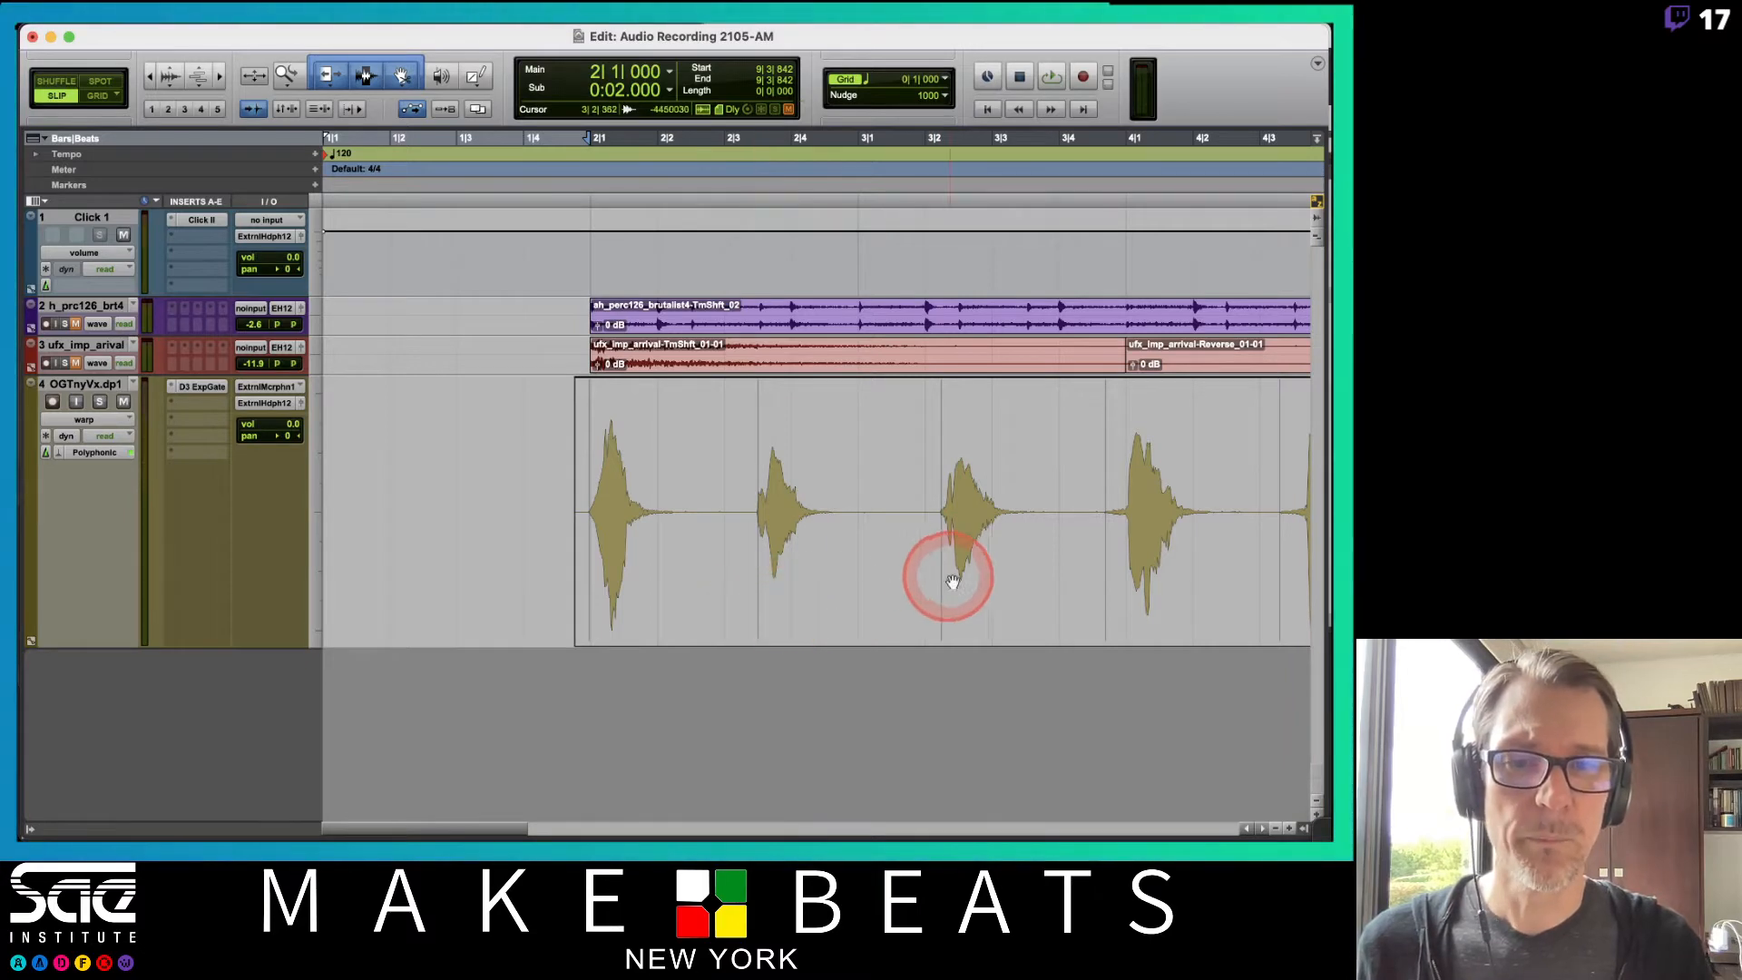
scroll(948, 579, "right", 5)
scroll(951, 582, "left", 5)
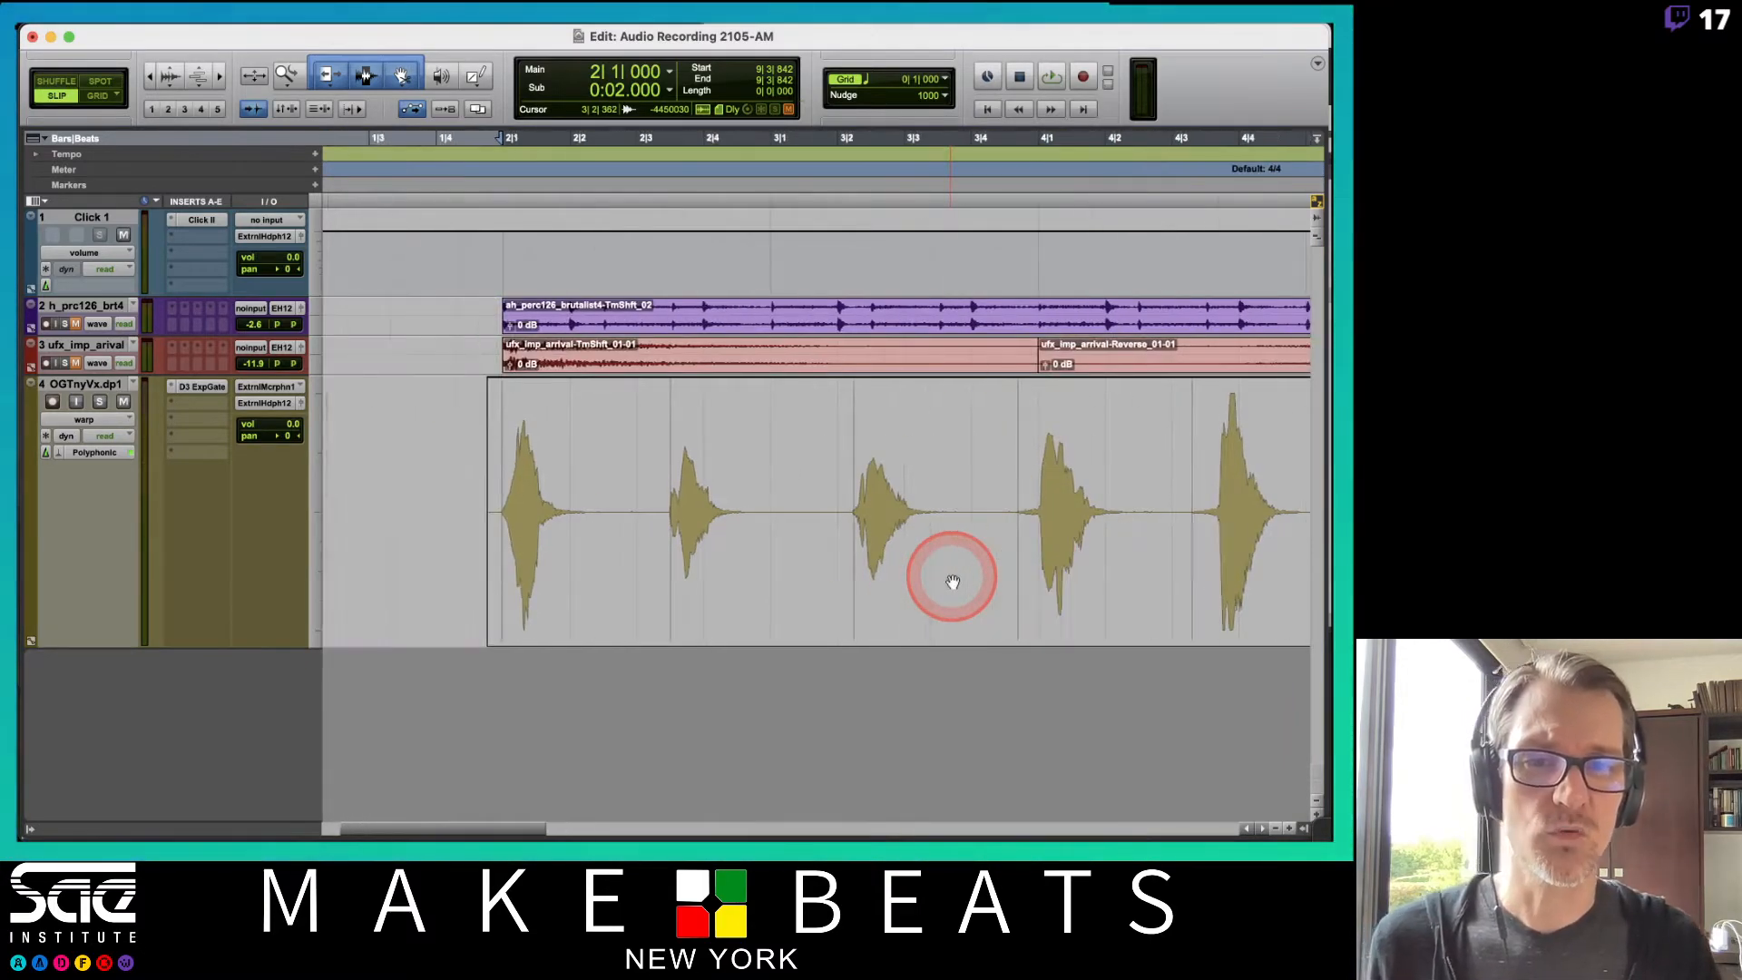
key("r")
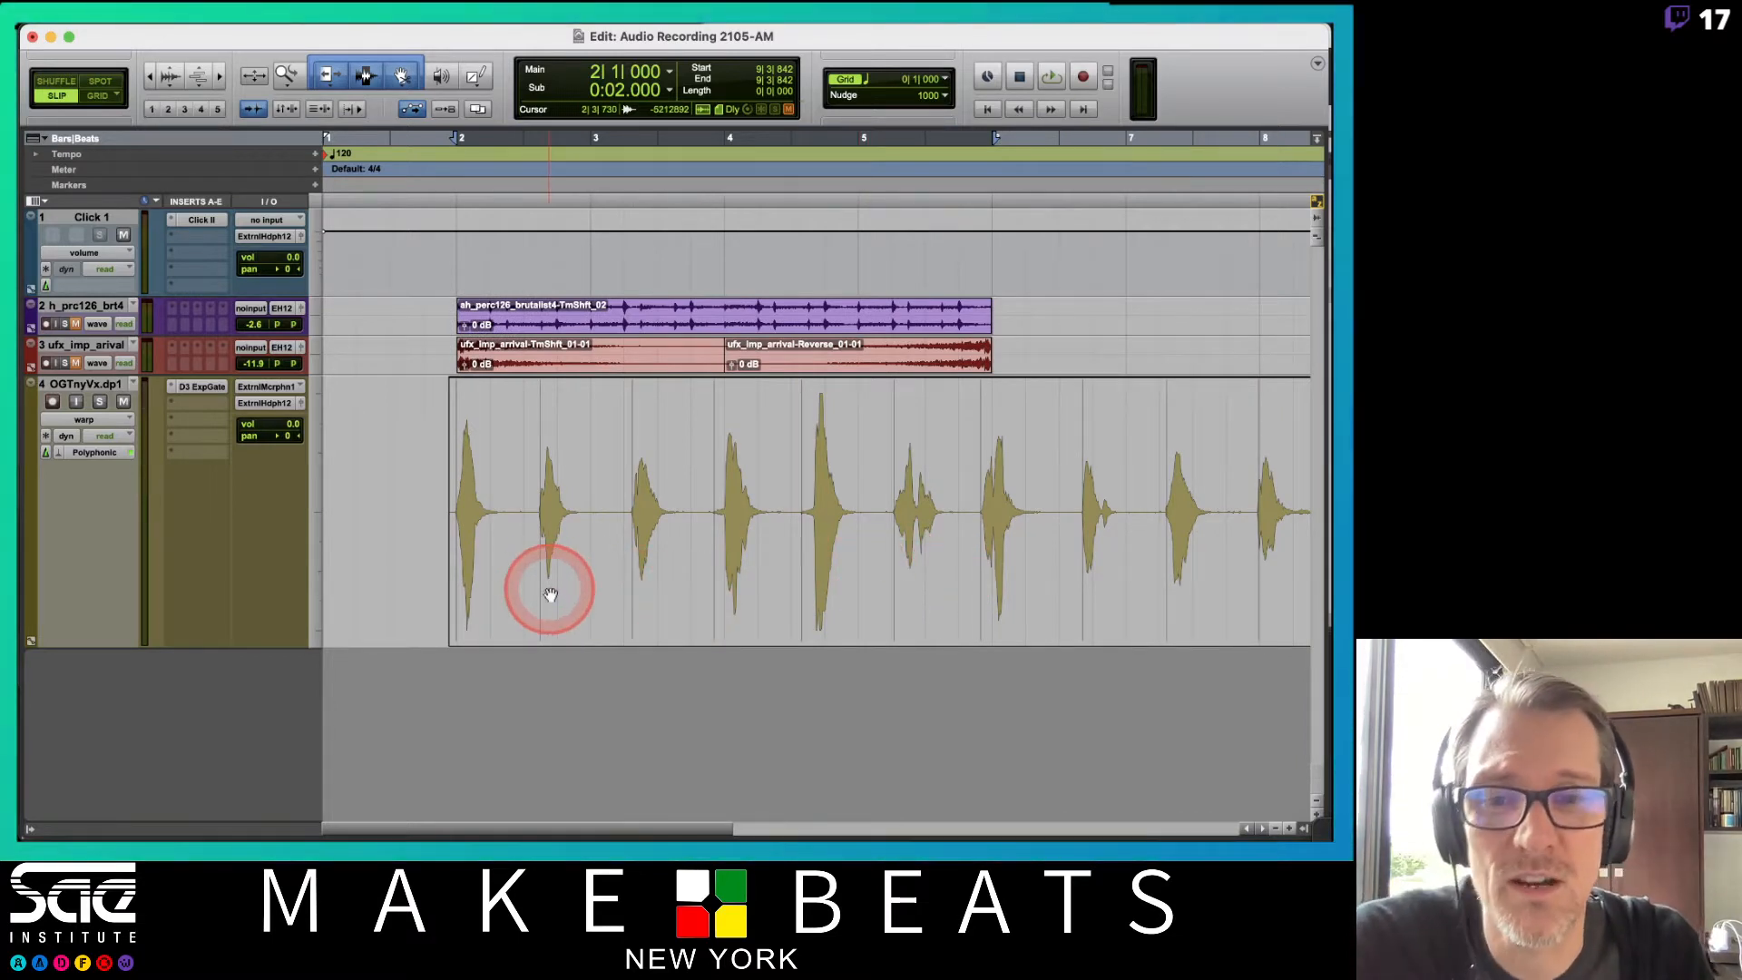
Drag an early event of the vocal clip in Warp view to compress the clip's timing.
left_click_drag(542, 597, 528, 591)
left_click_drag(526, 592, 520, 600)
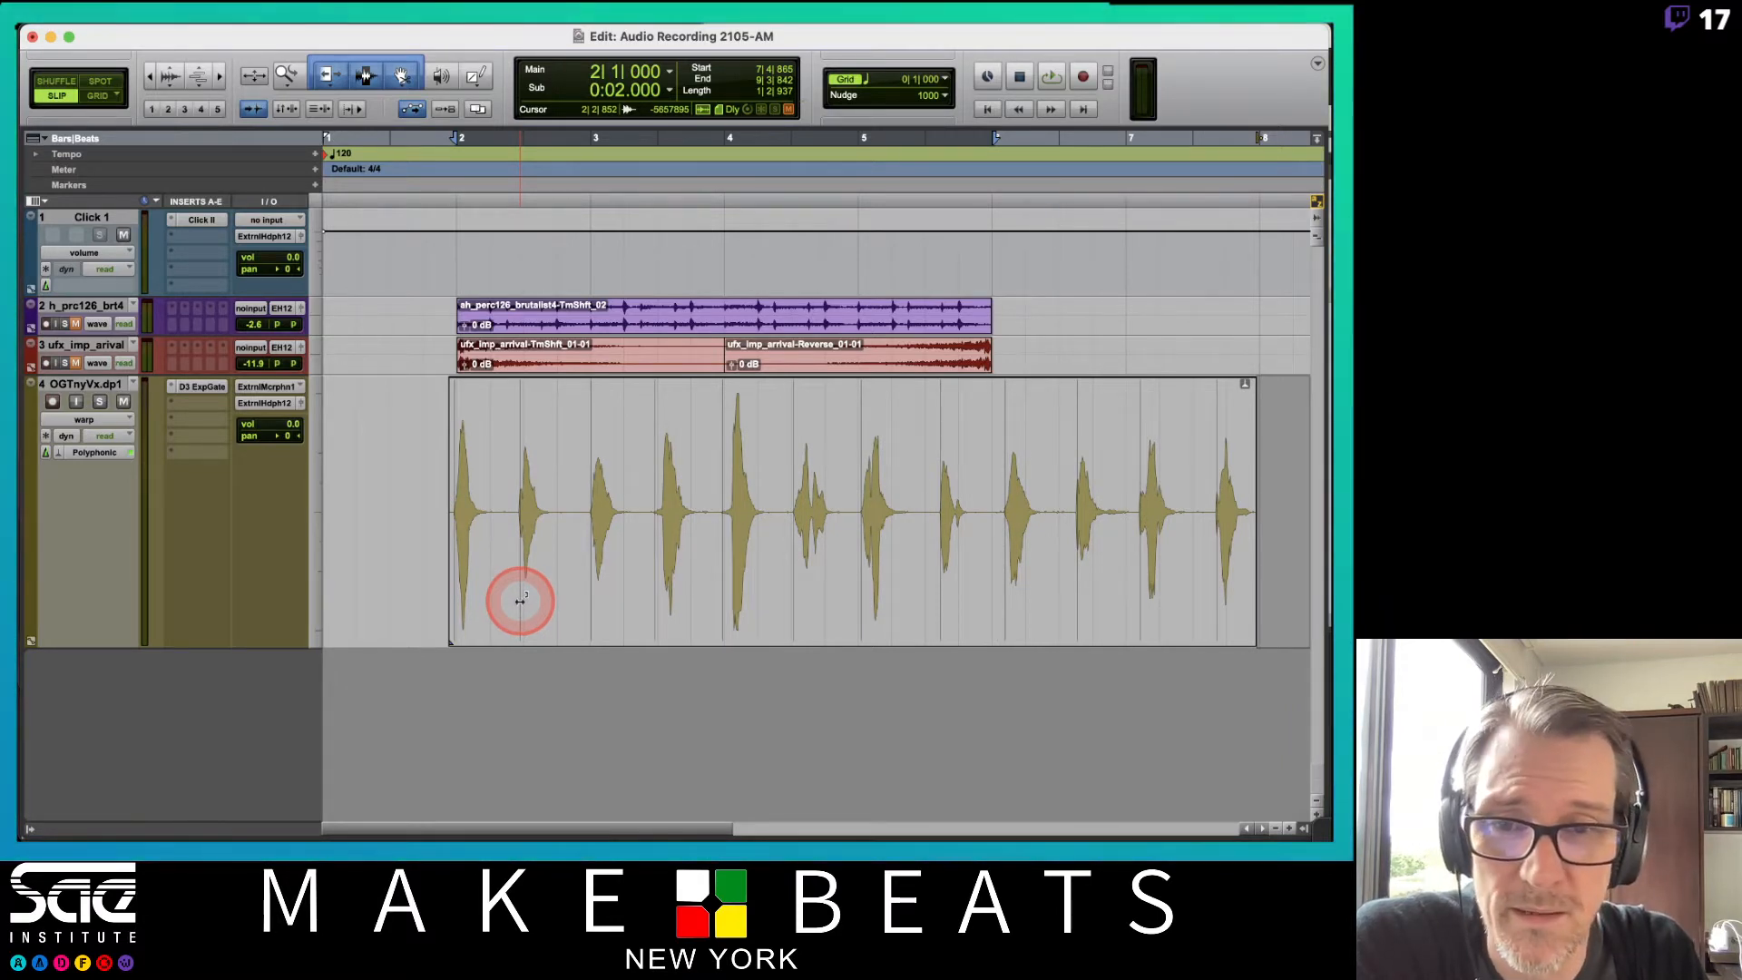
key("t")
key("t")
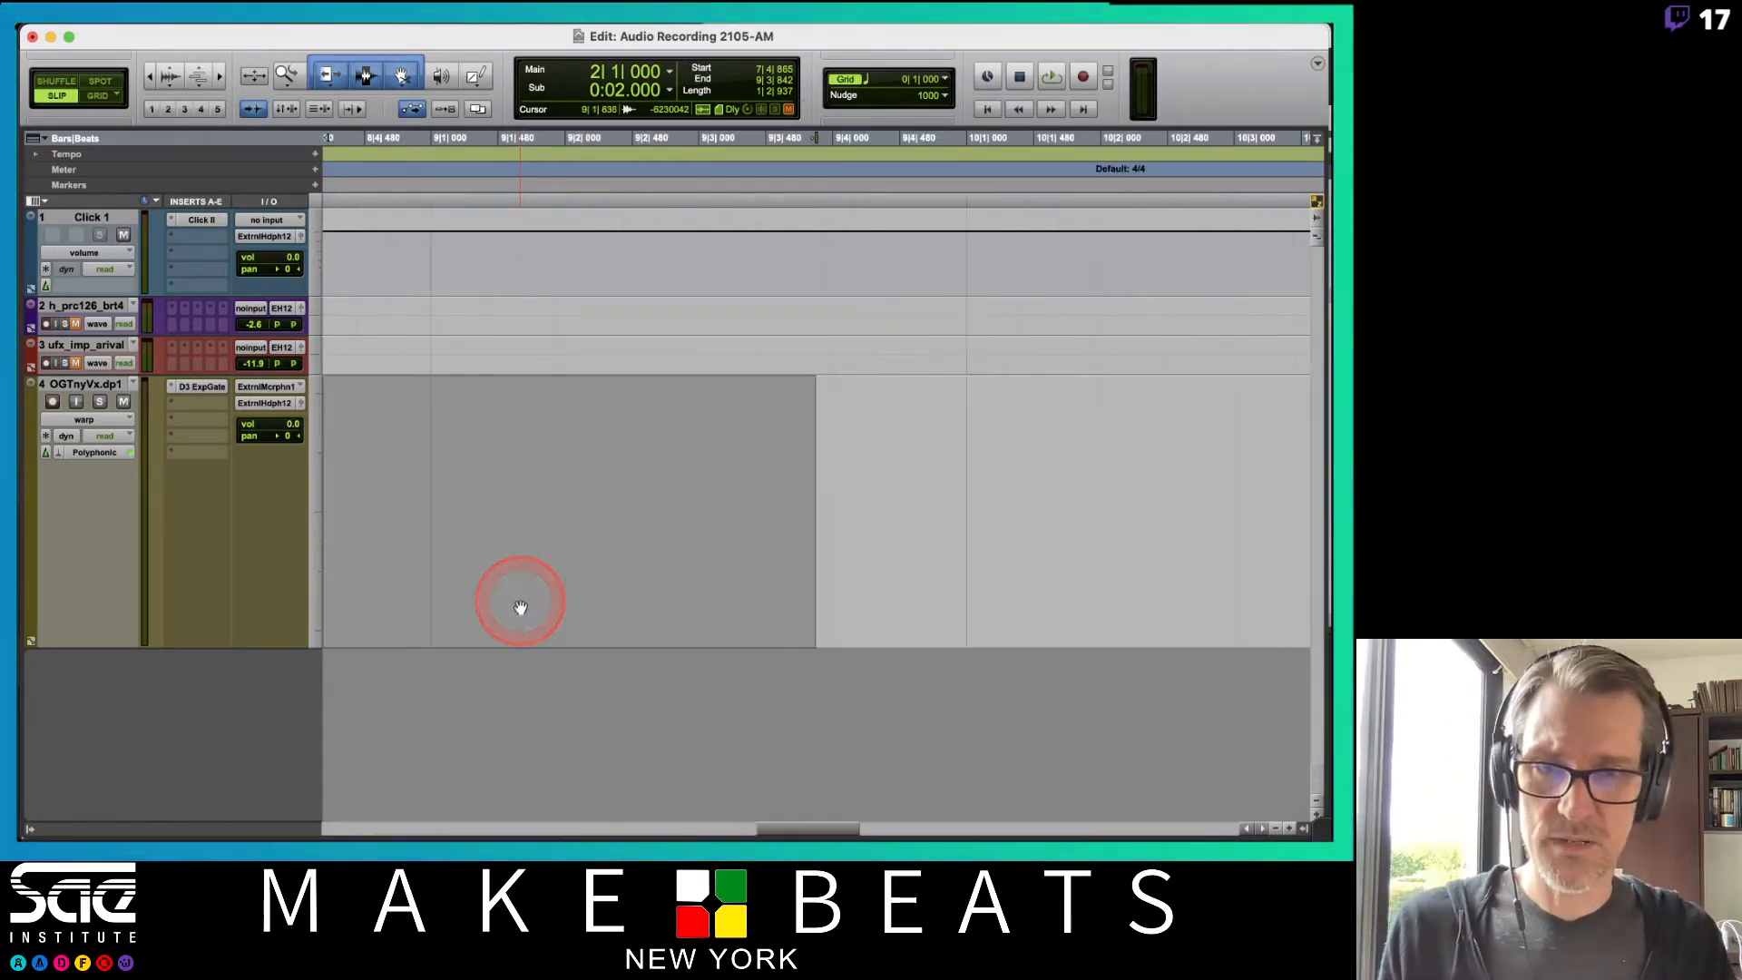
key("r")
key("r")
key("r")
key("r")
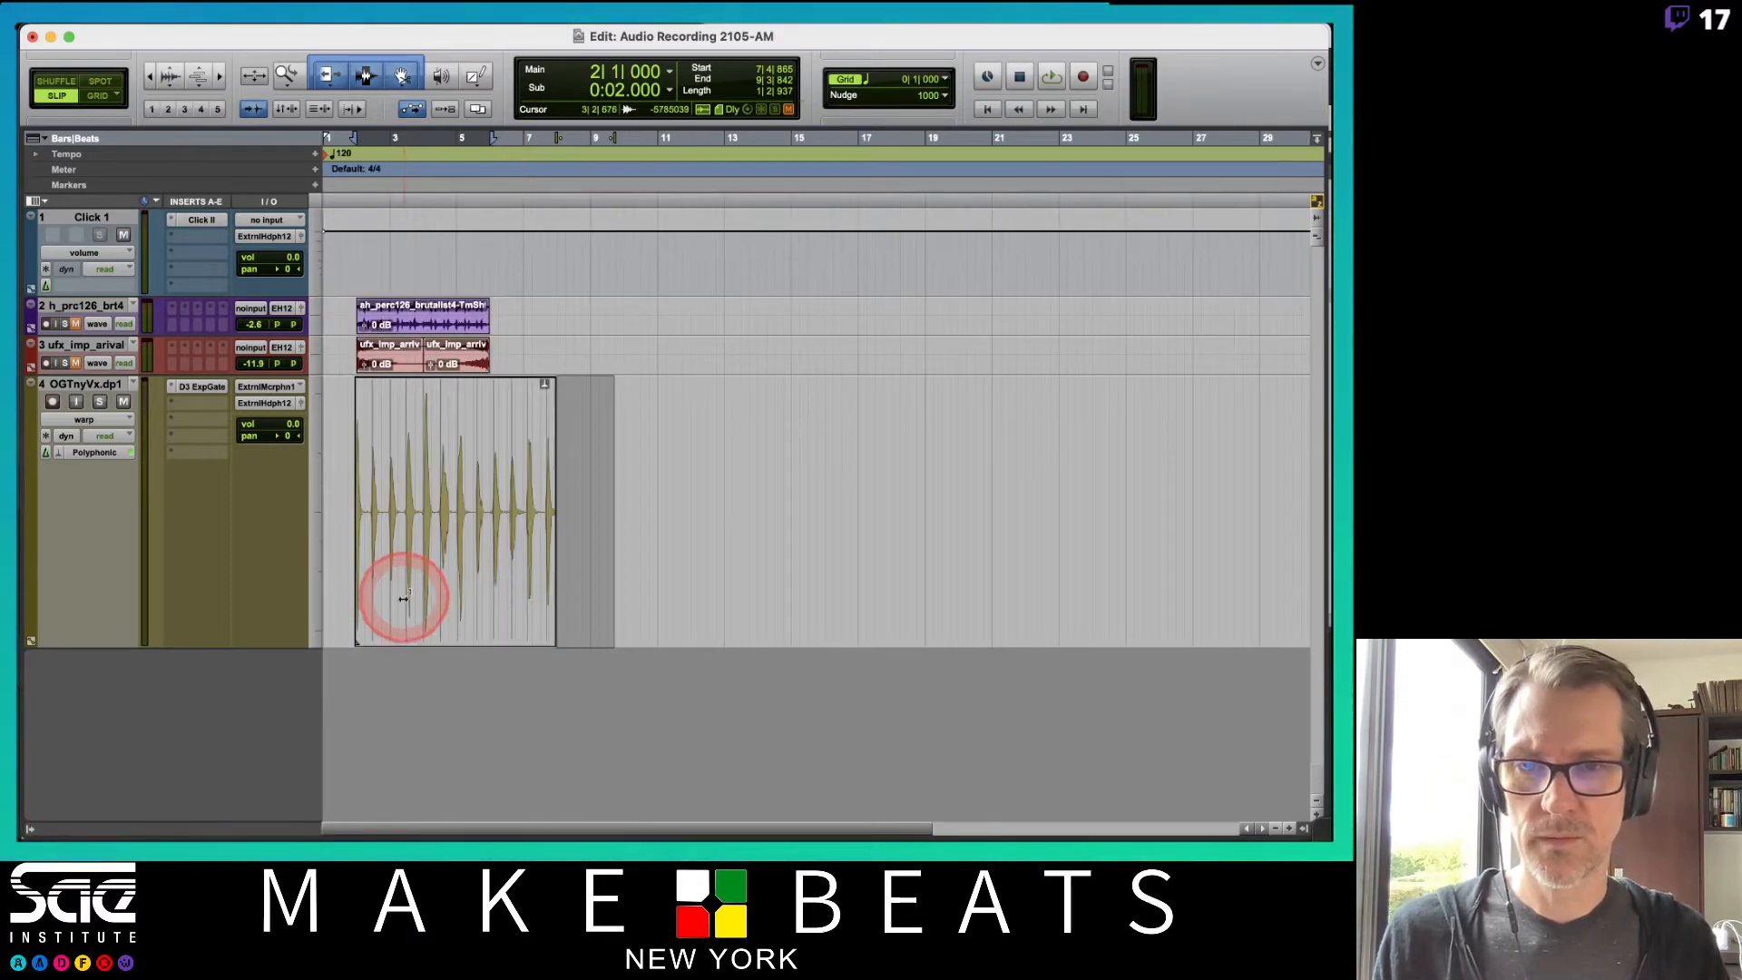
Drag near the end of the vocal clip in Warp view to shorten its overall length.
left_click(386, 481)
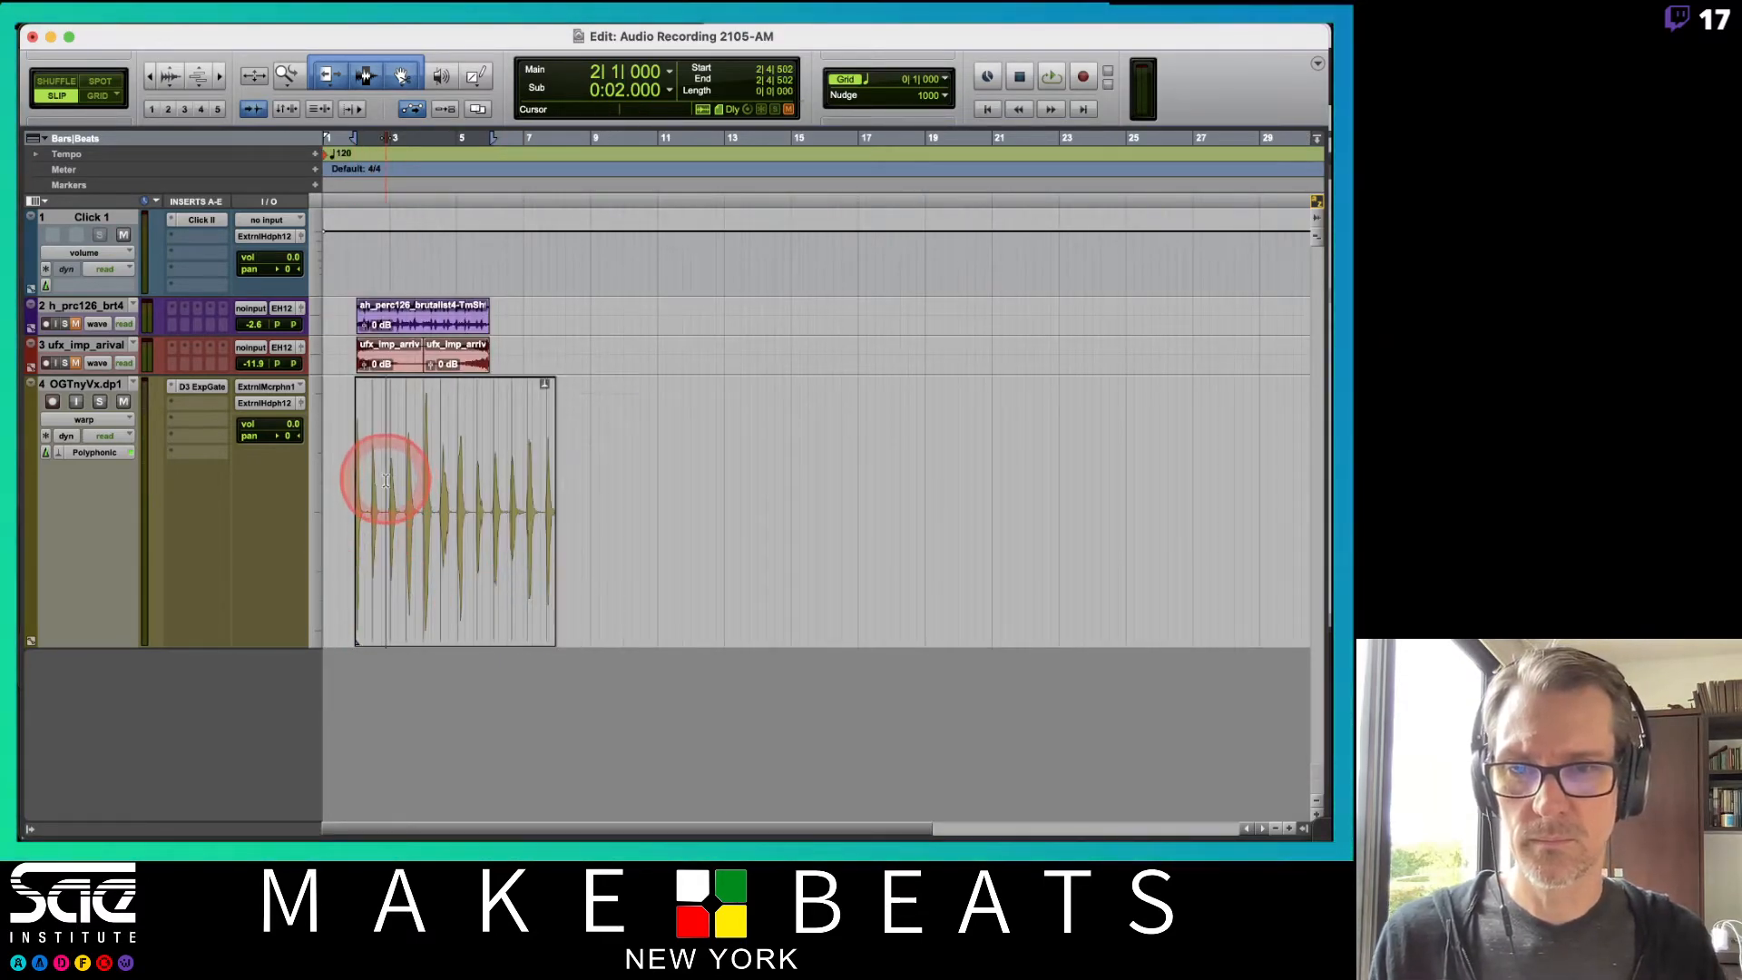
key("t")
key("t")
key("t")
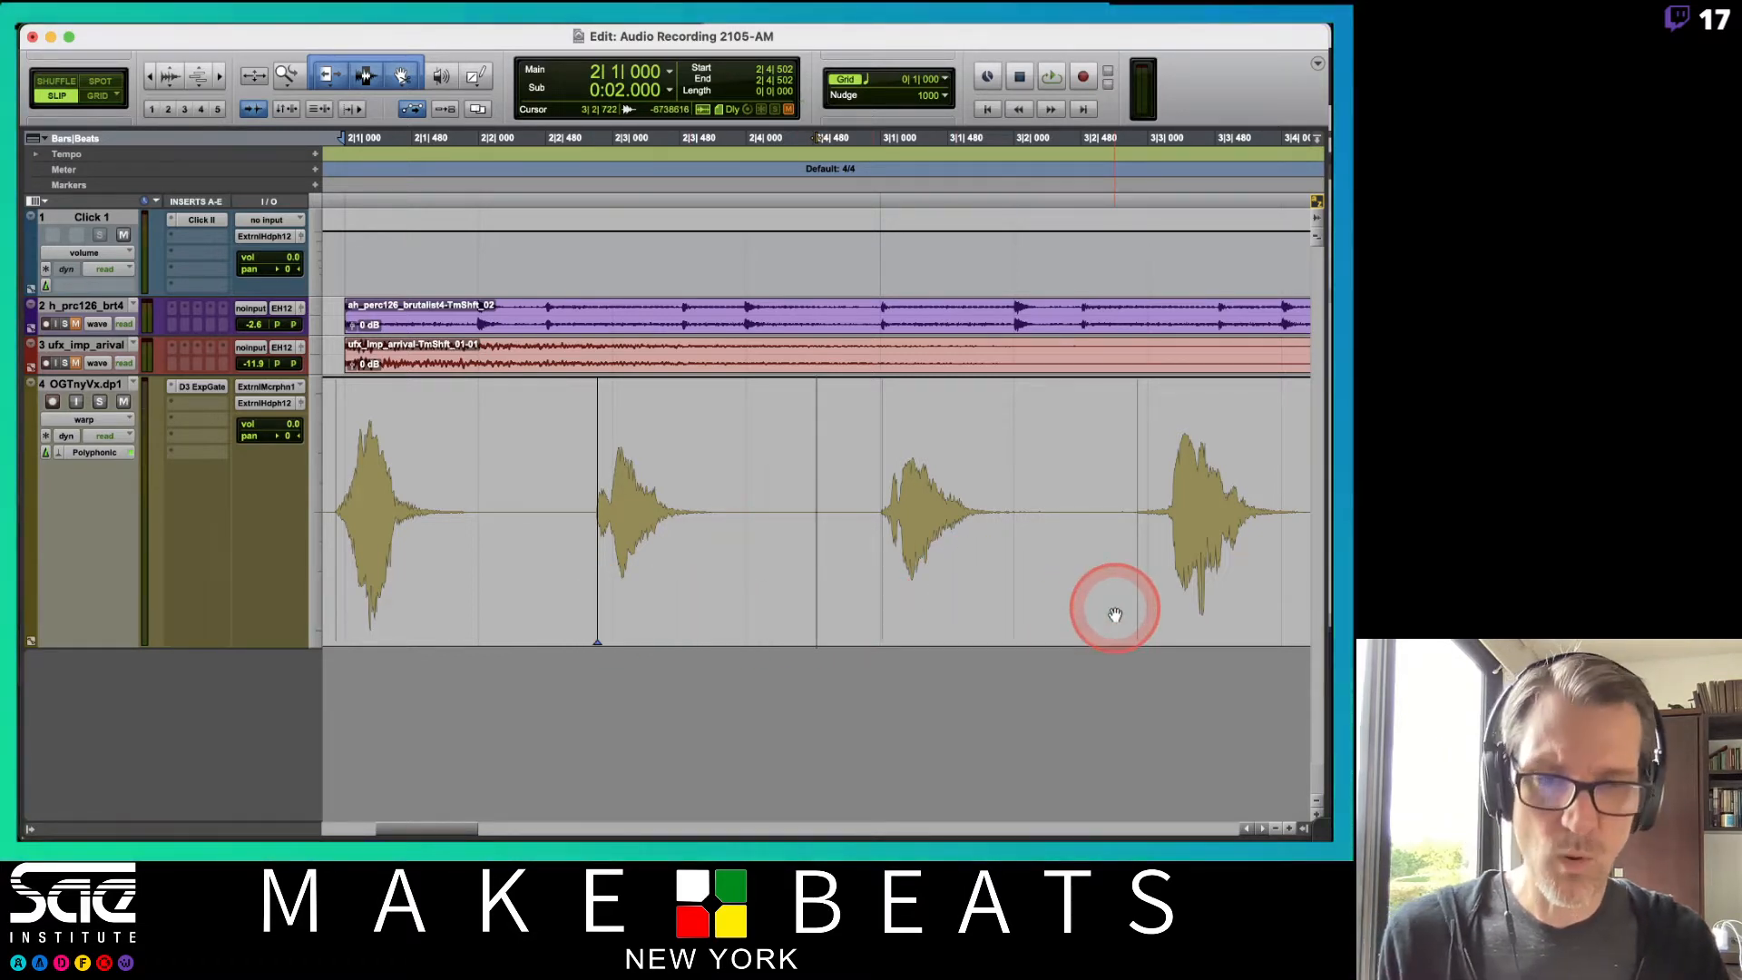
key("r")
key("r")
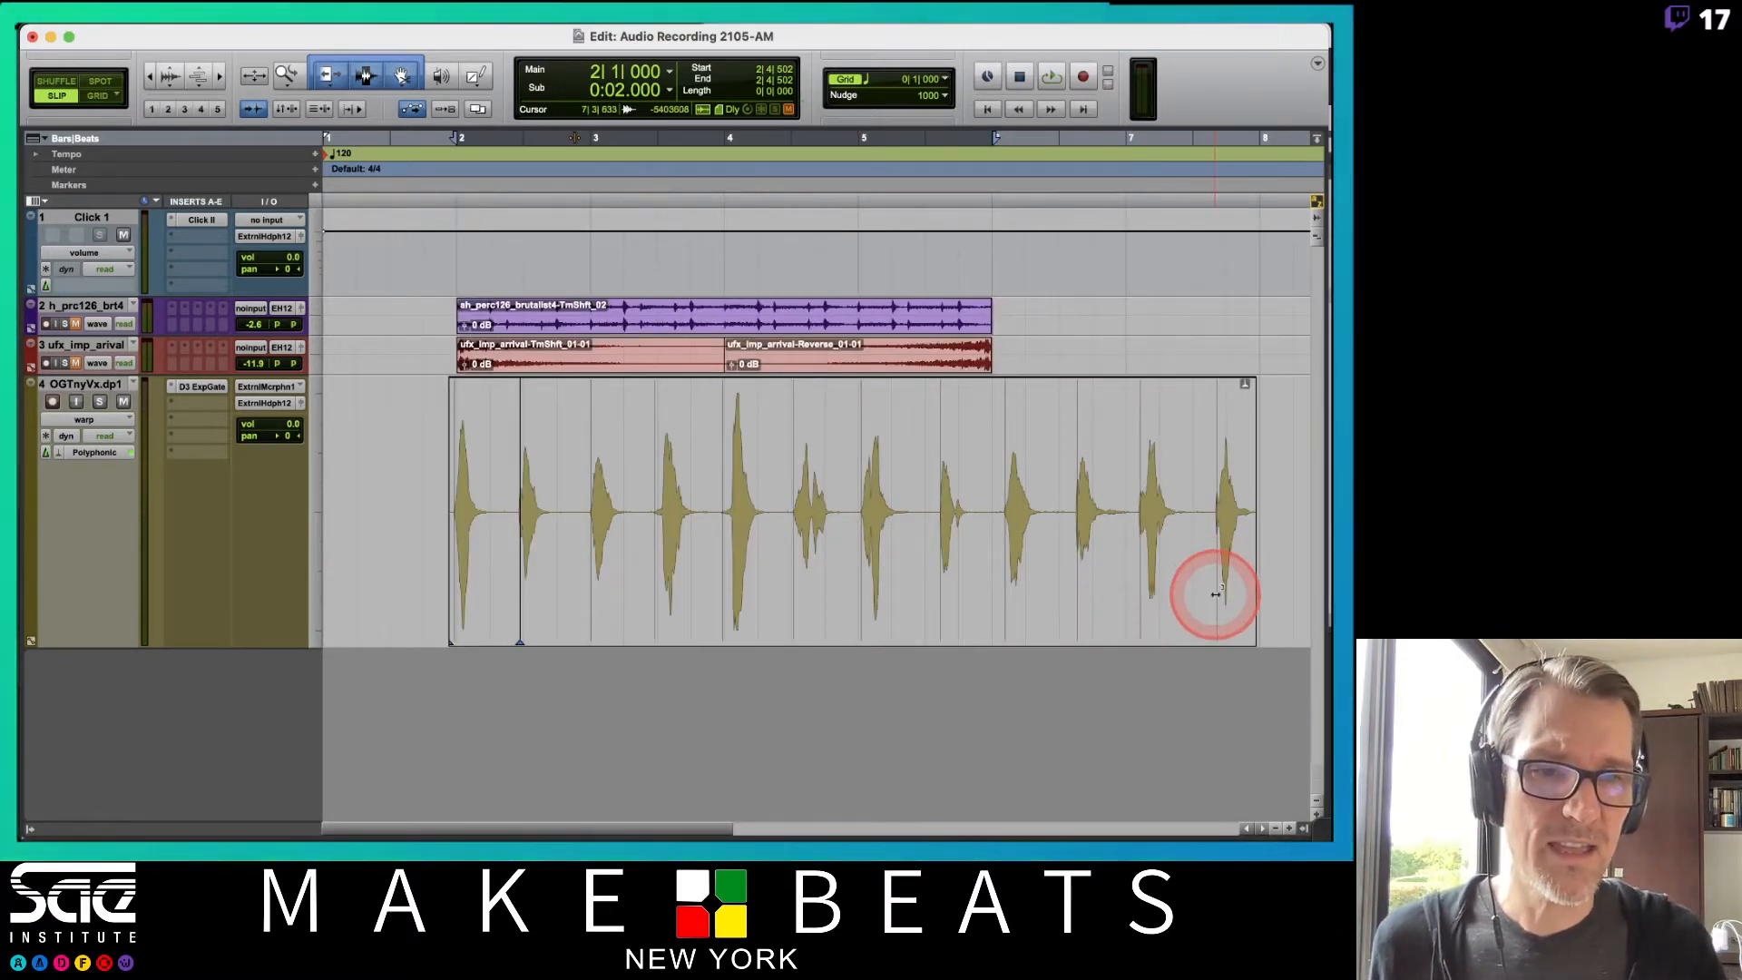
left_click_drag(1215, 594, 1191, 606)
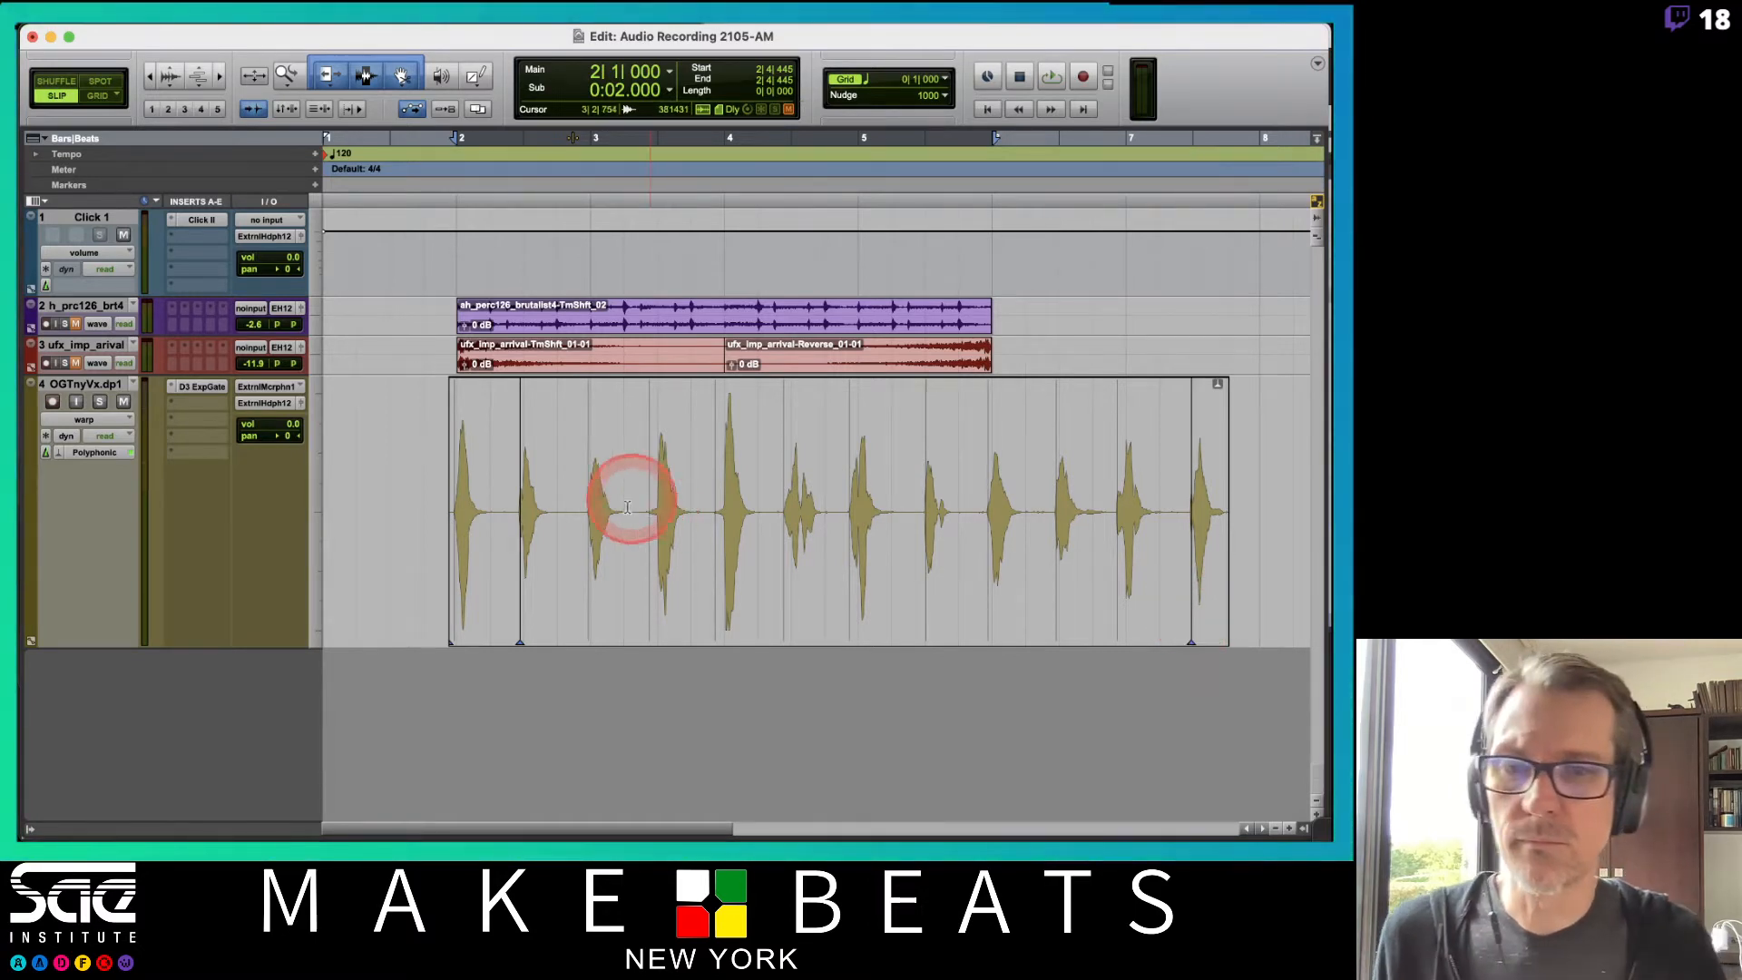
Zoom in on a later vocal onset and nudge its warp marker slightly earlier, then zoom back out.
key("t")
key("t")
key("t")
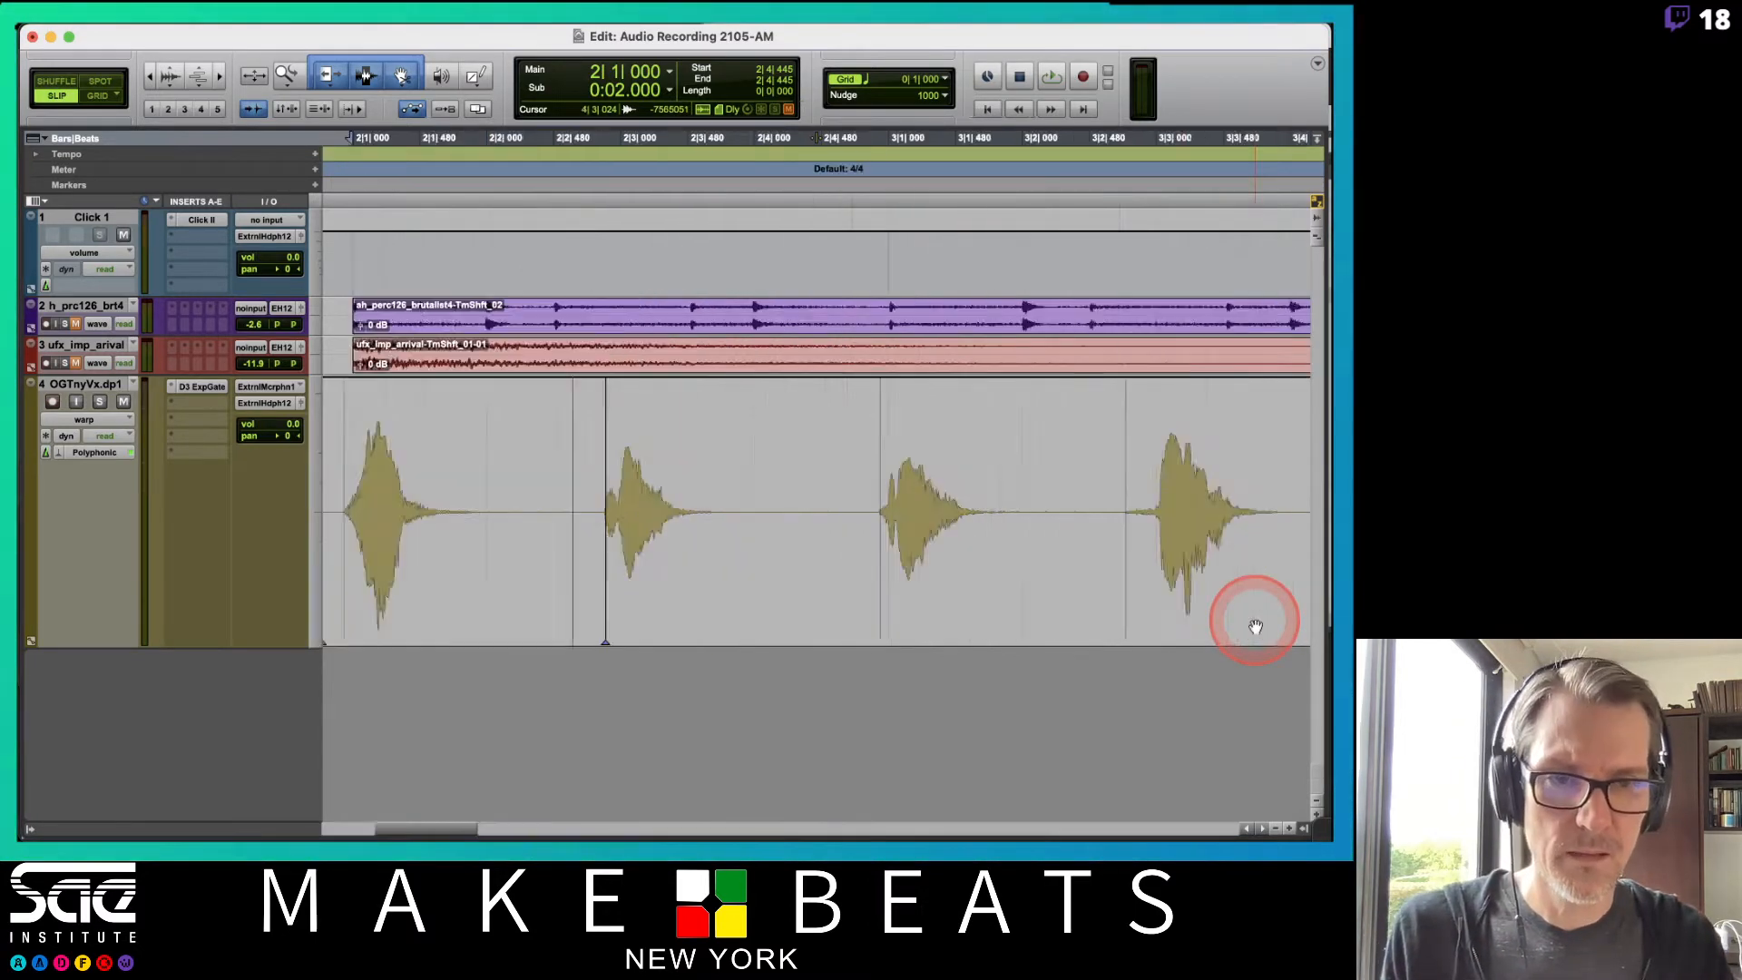
scroll(1127, 553, "right", 20)
scroll(1125, 555, "right", 5)
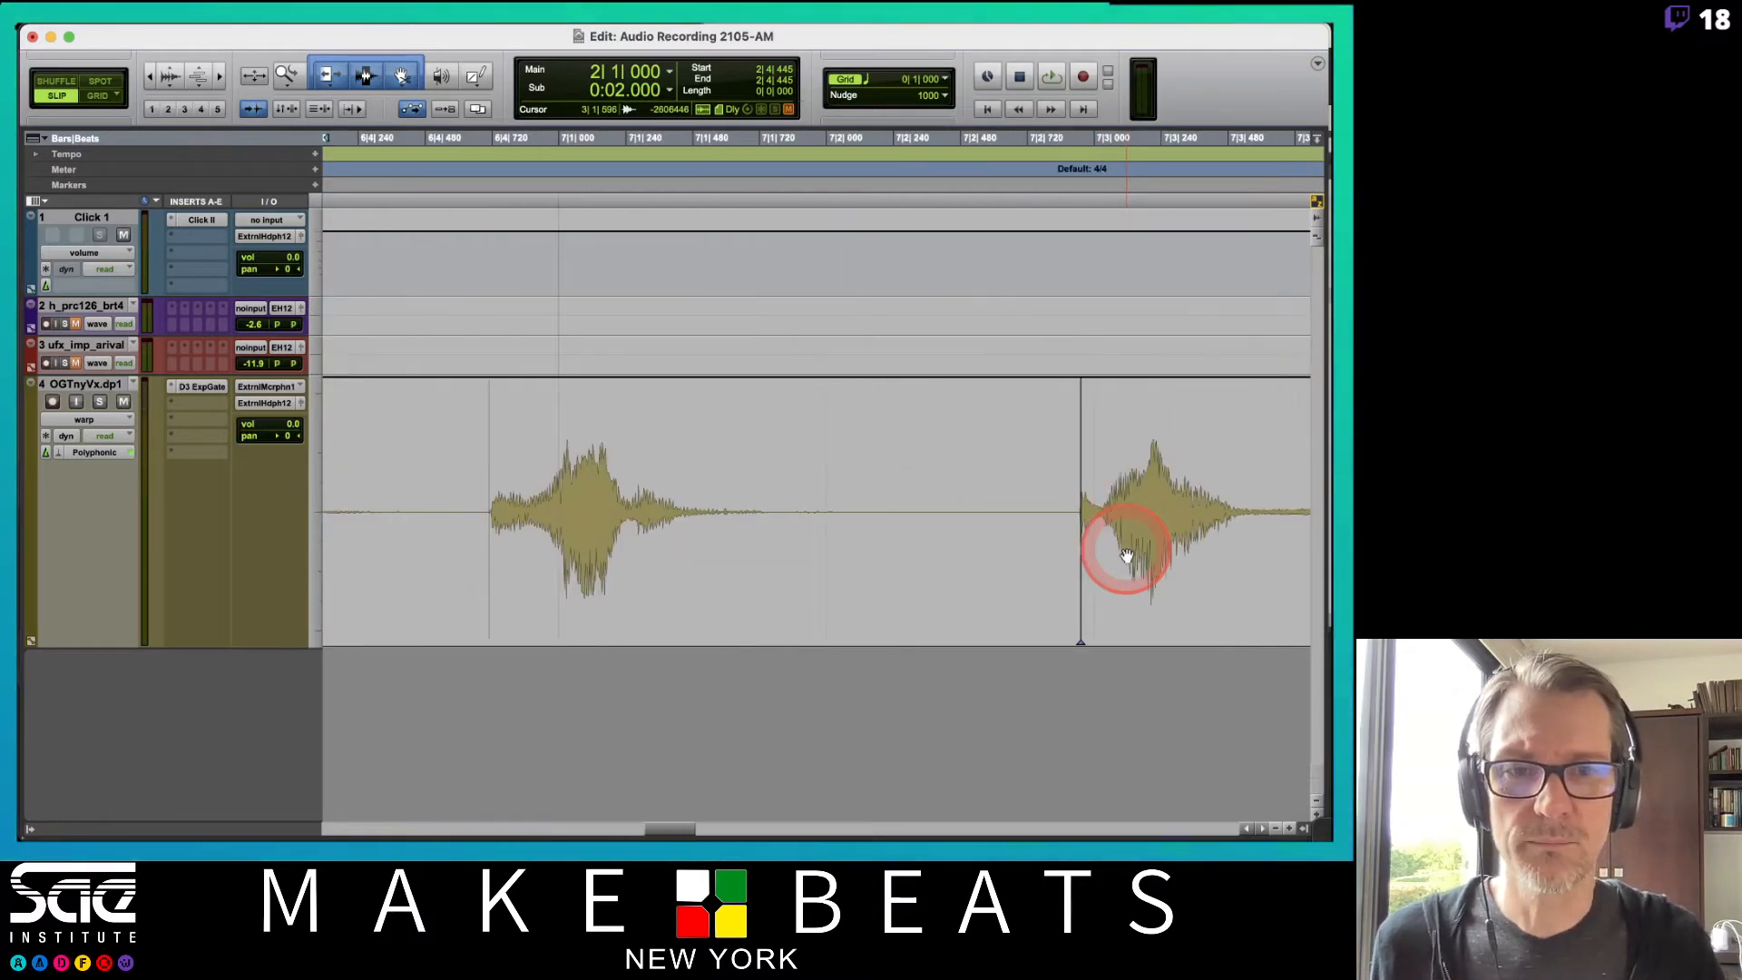
left_click_drag(860, 614, 848, 614)
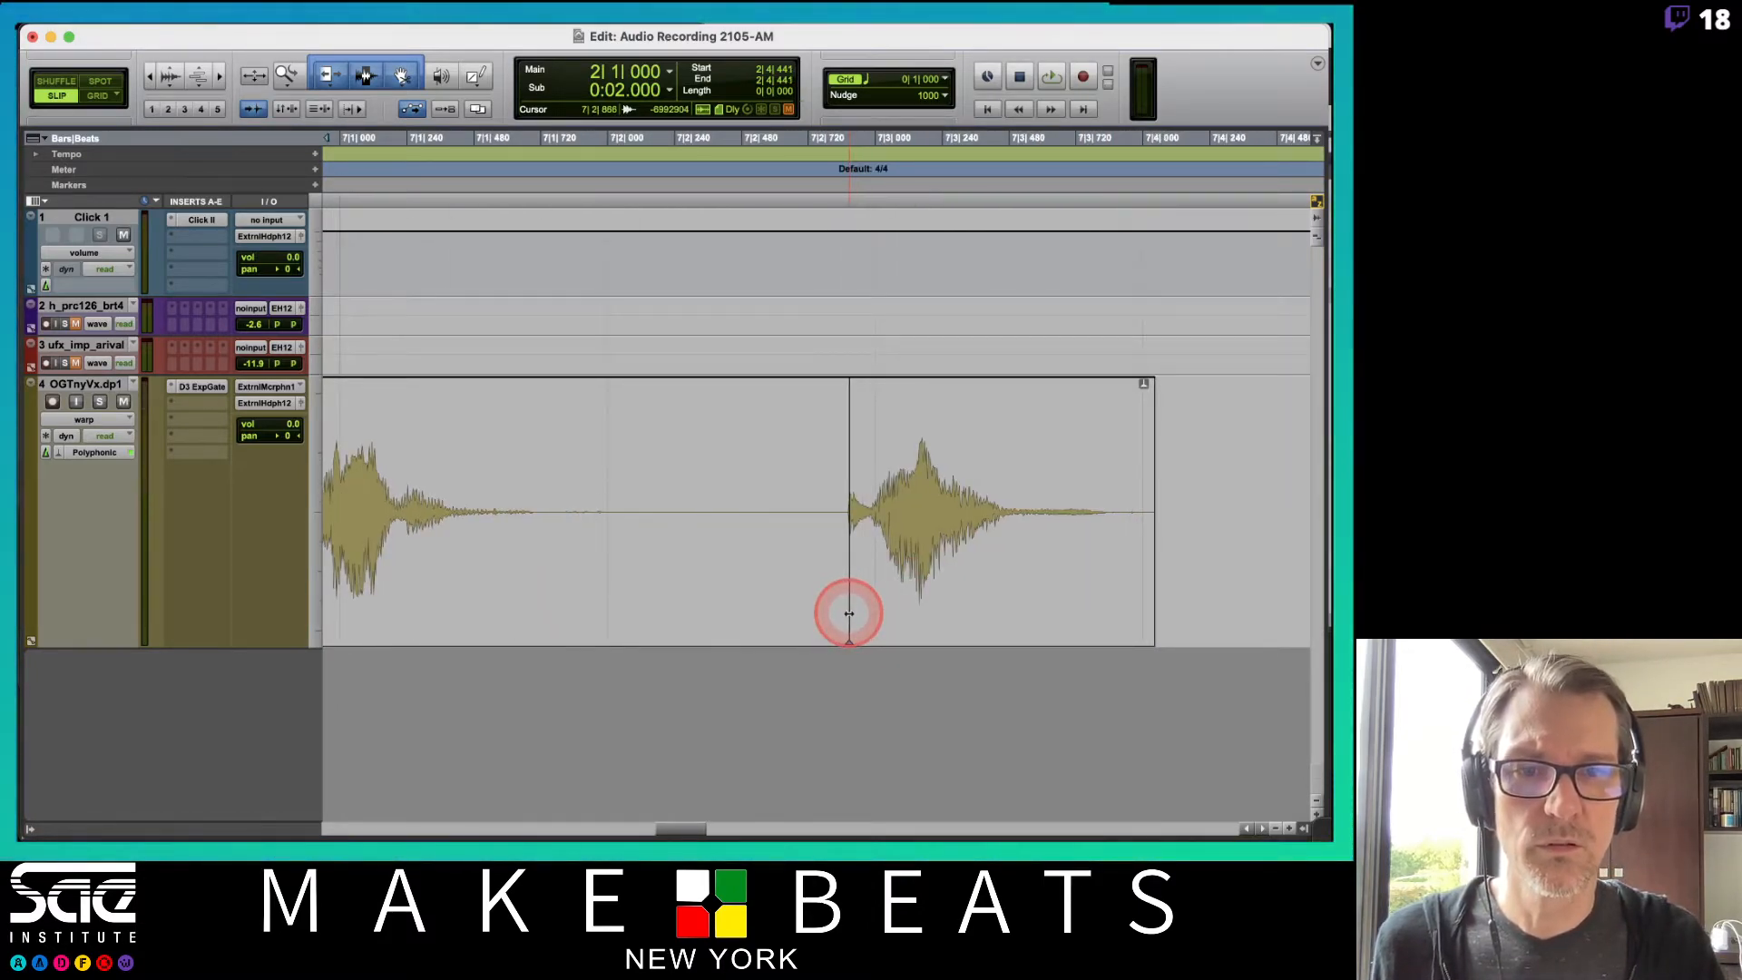
scroll(848, 612, "left", 10)
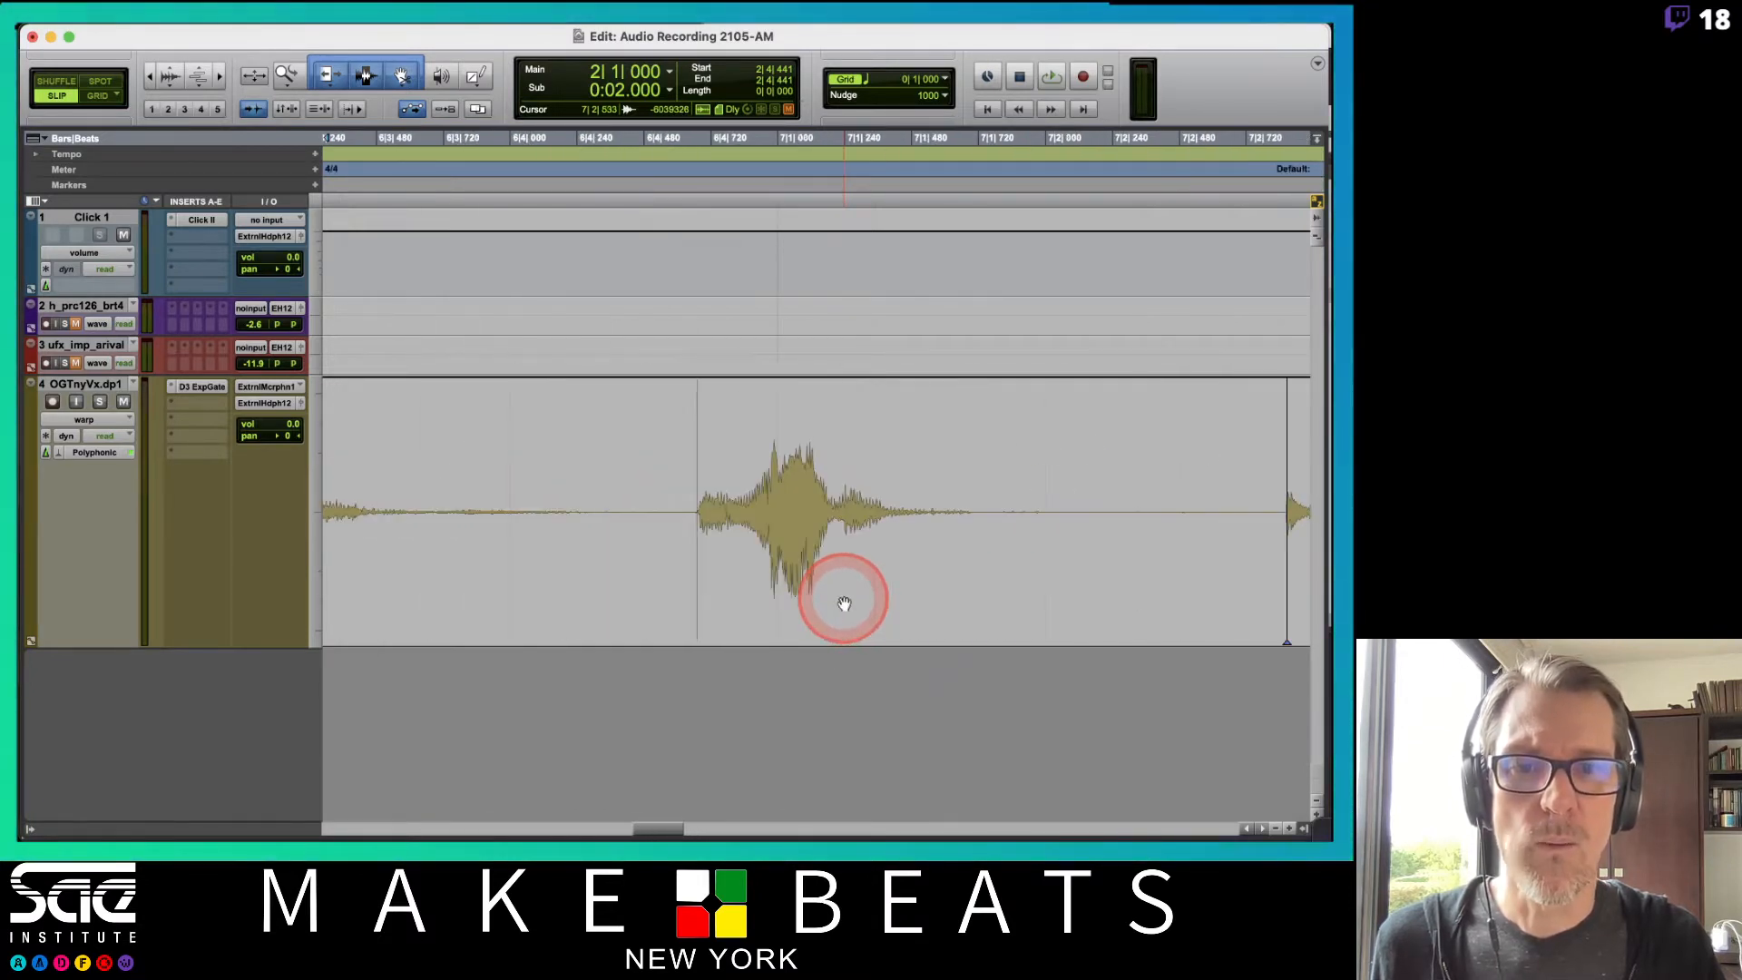
scroll(844, 603, "down", 8)
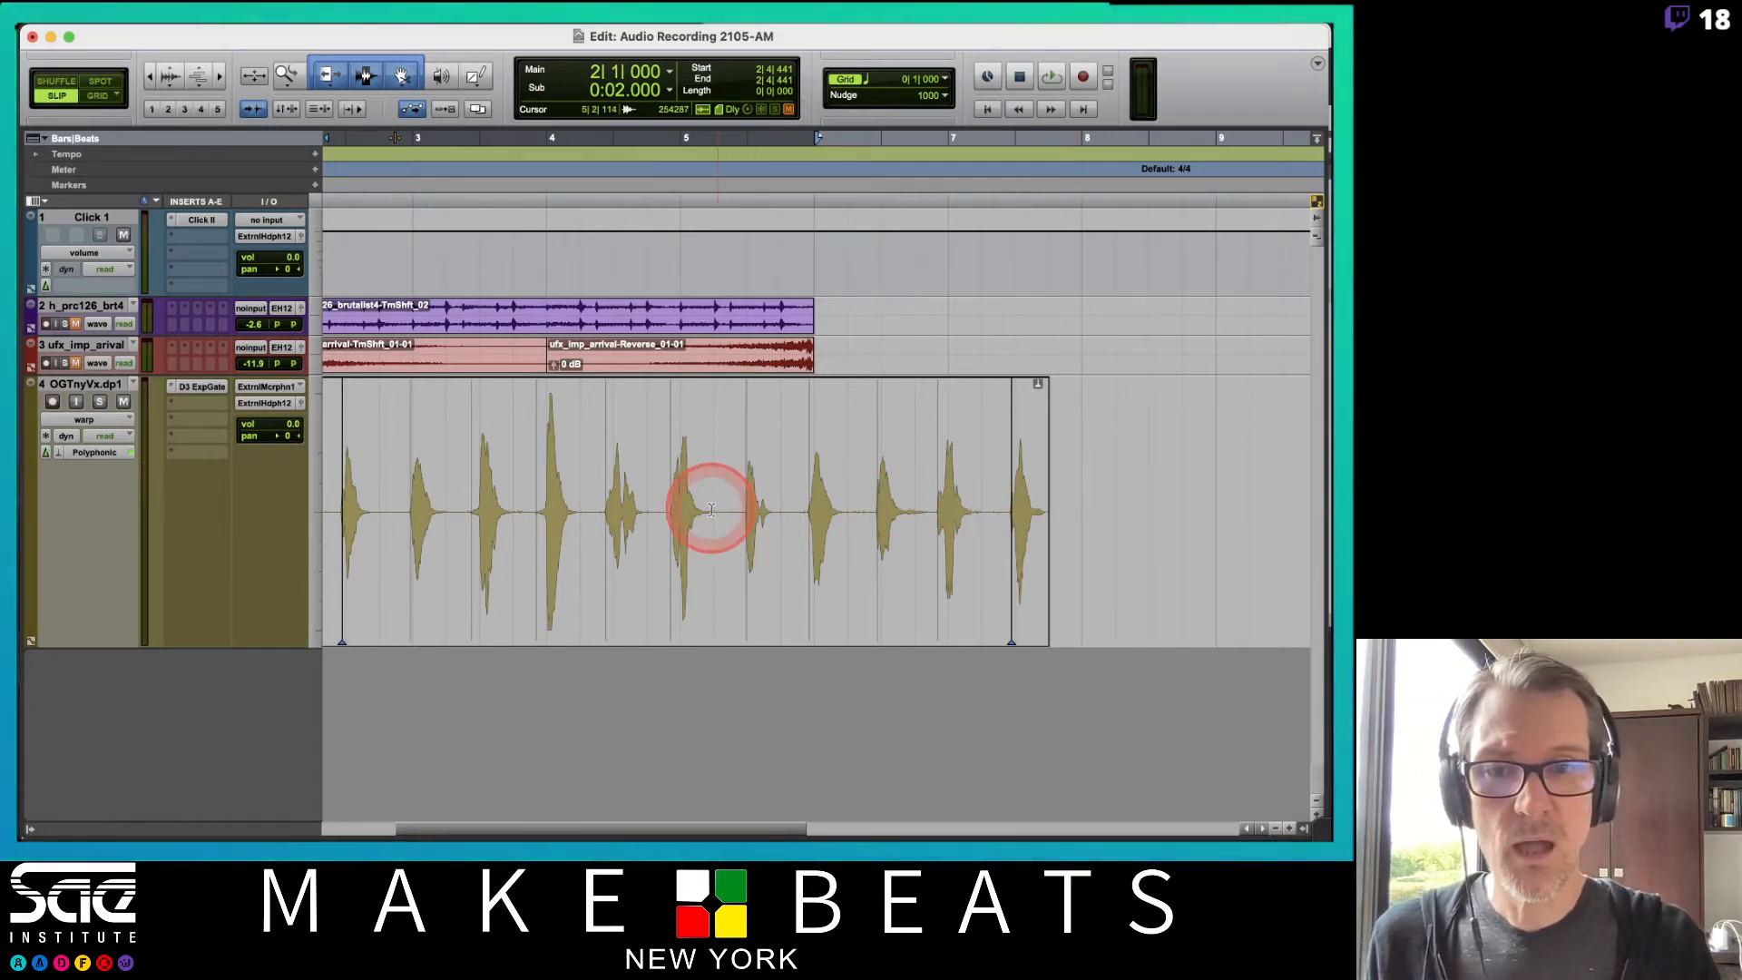
scroll(711, 510, "left", 4)
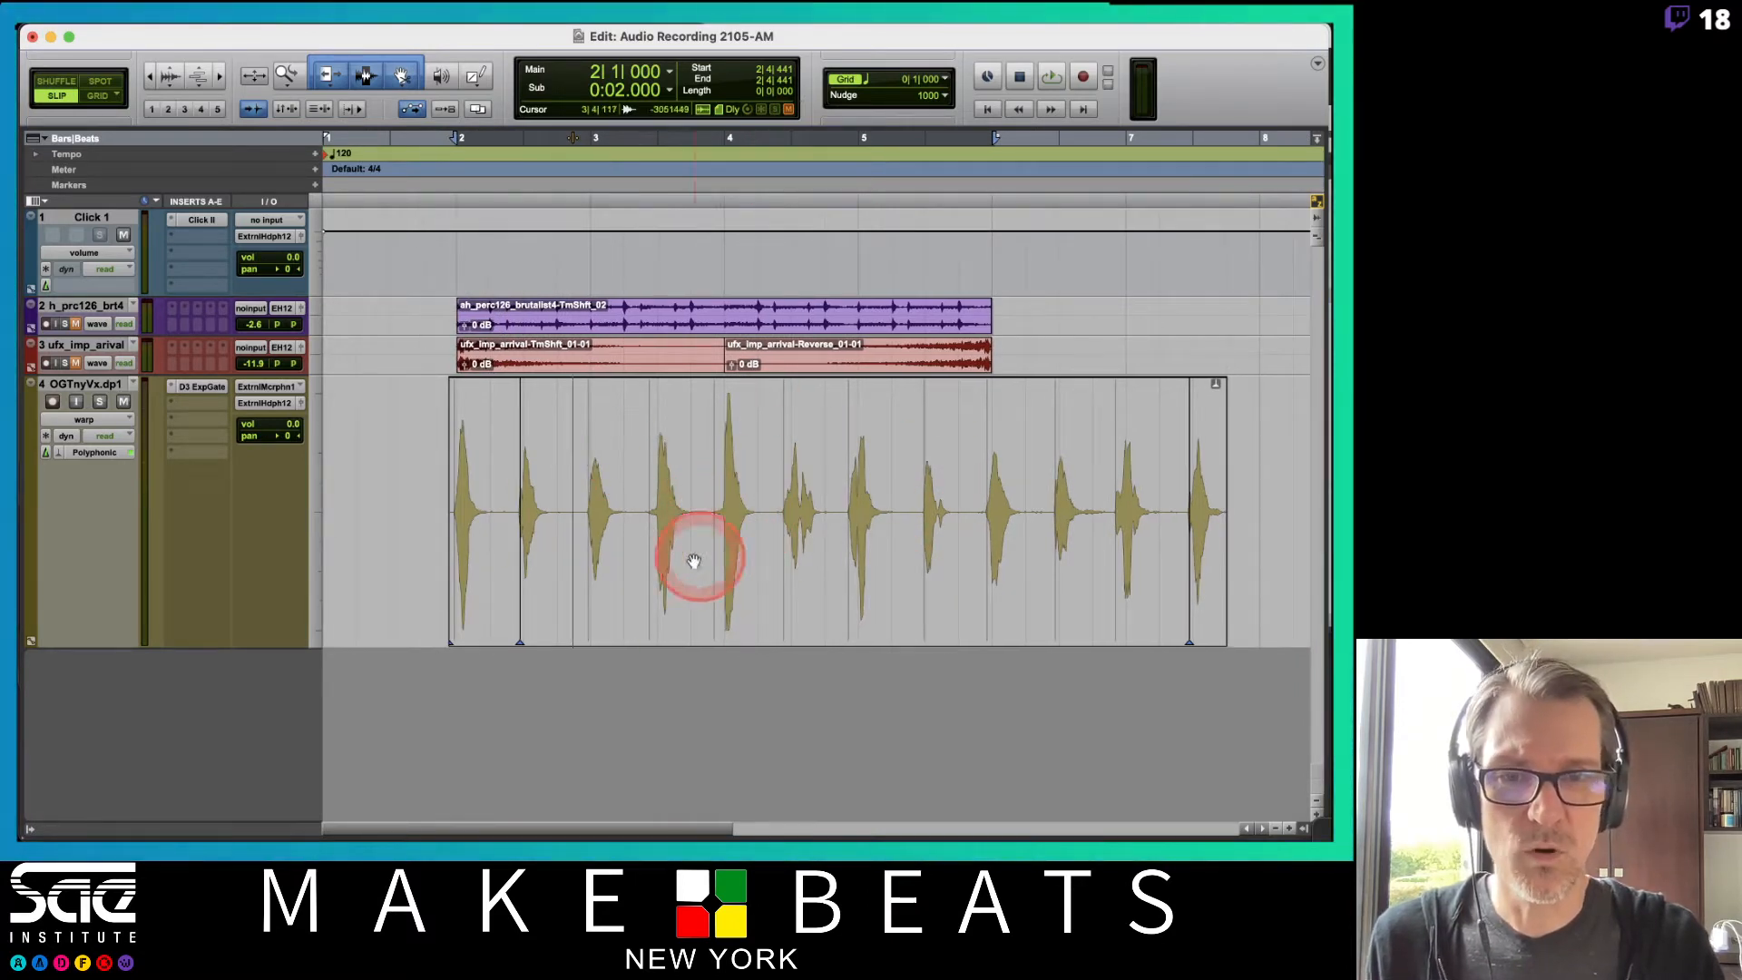
Play back the warped vocal and switch the track to Waveform view.
key("space")
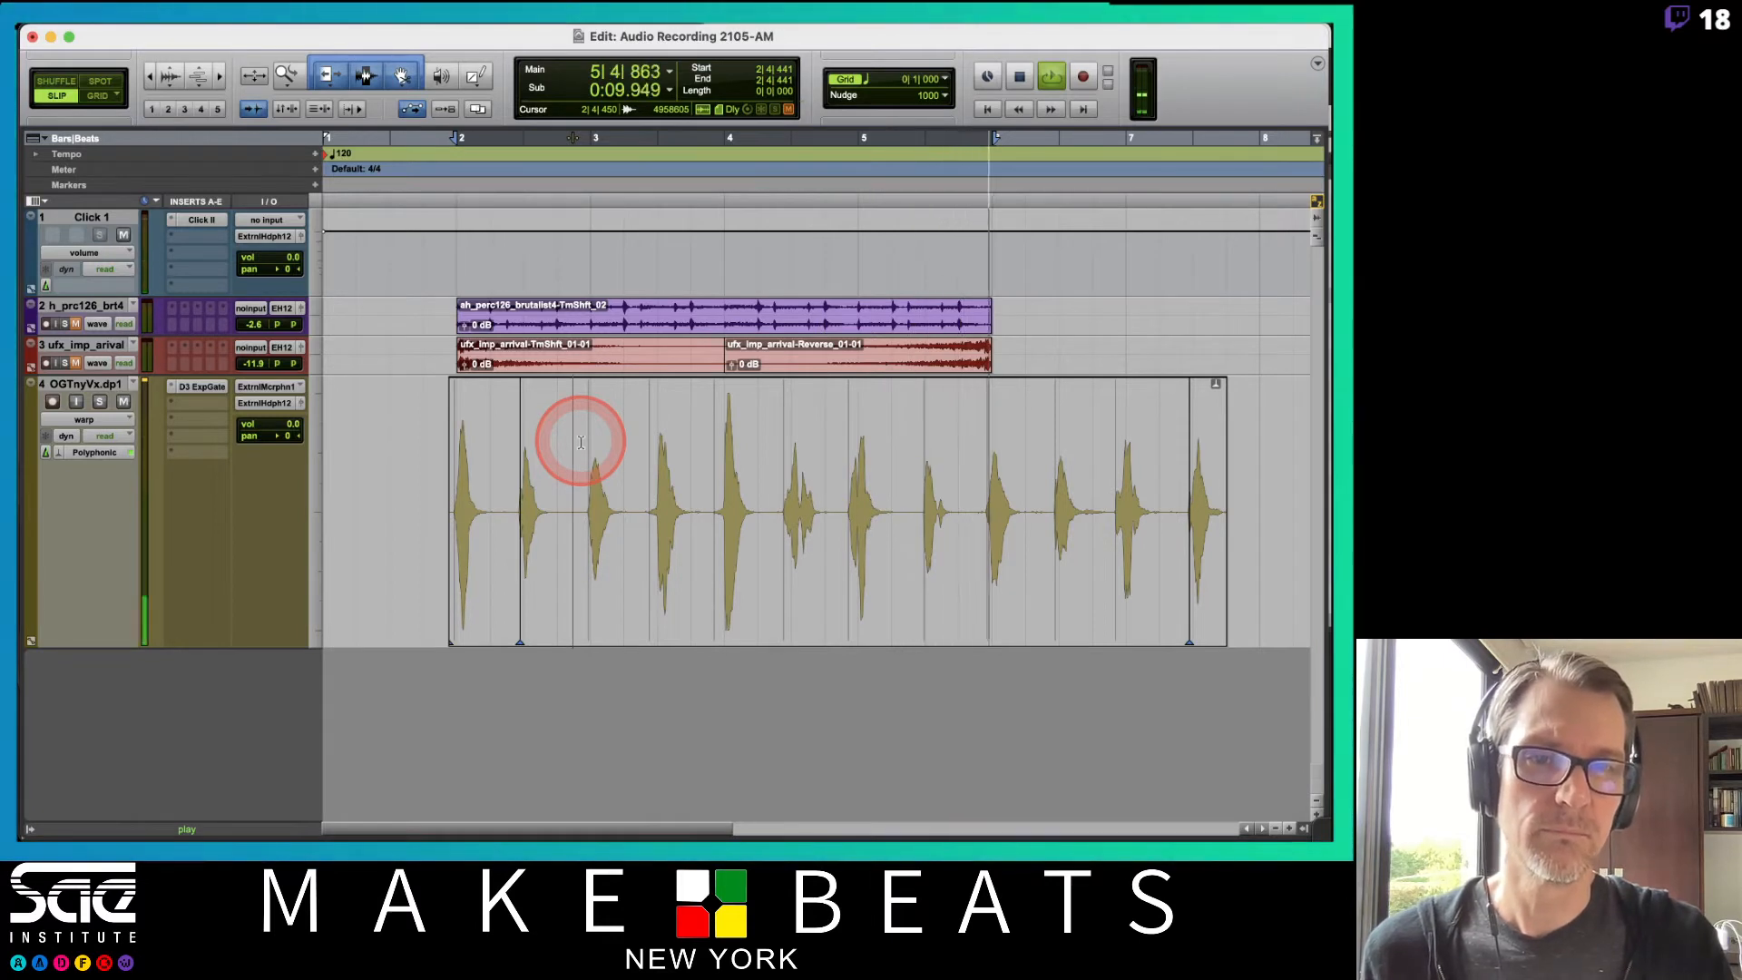
key("space")
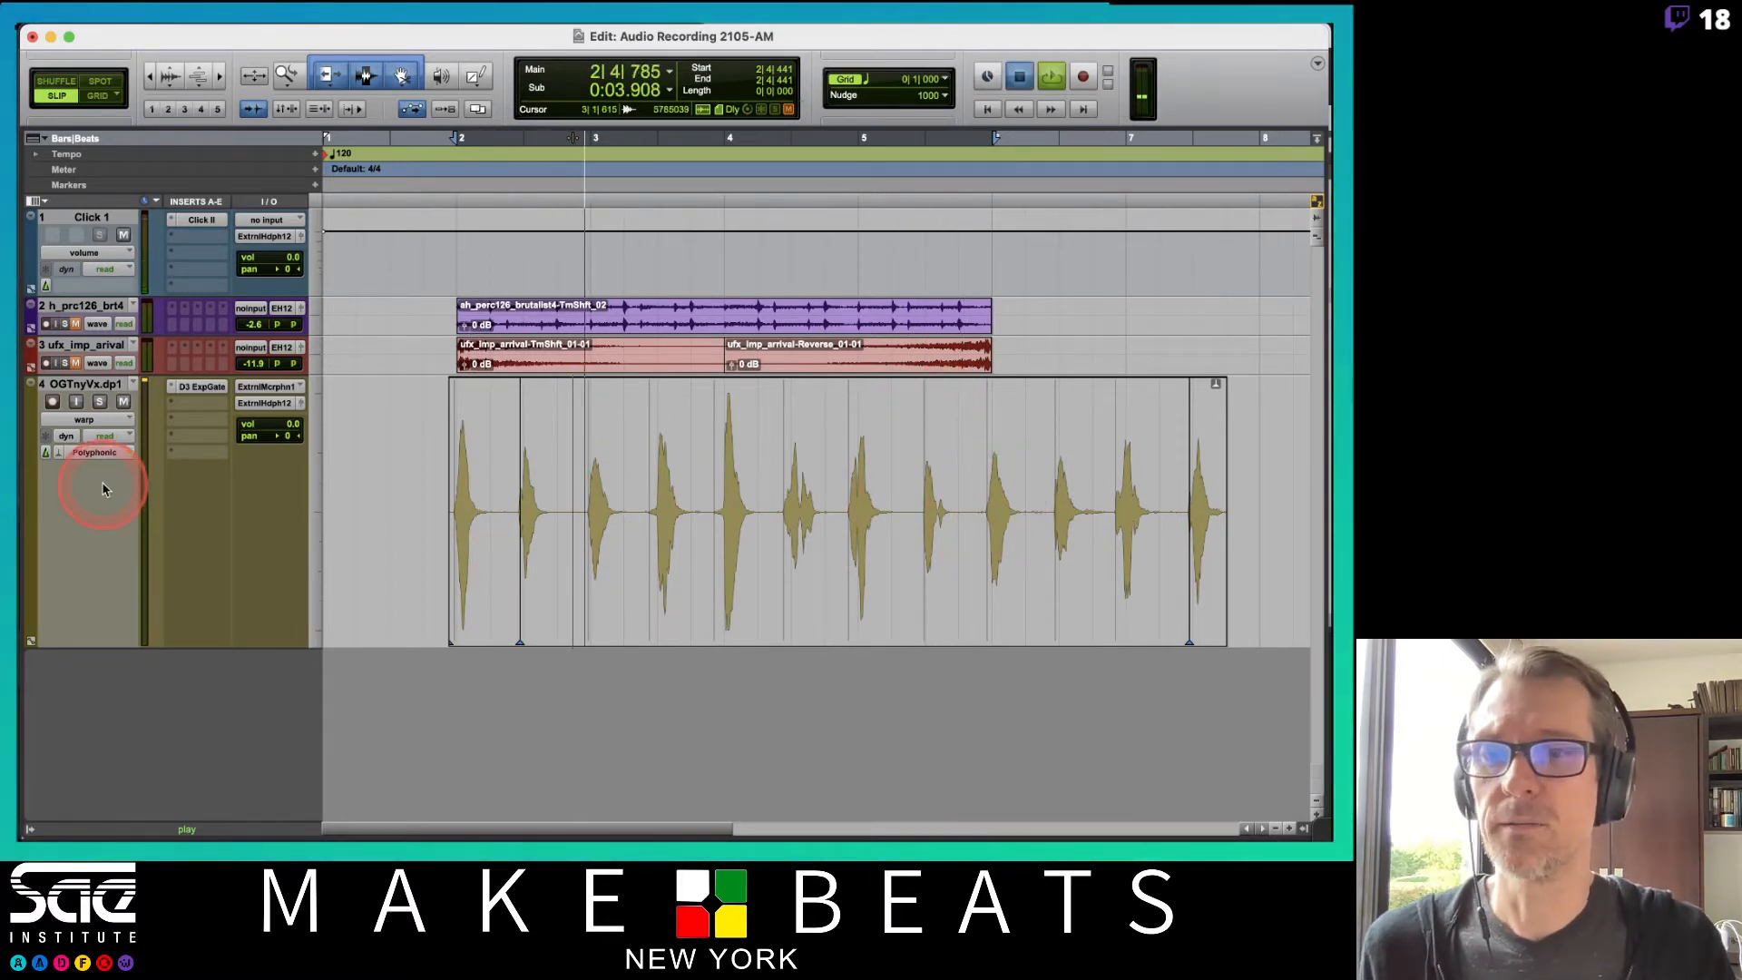
left_click(97, 420)
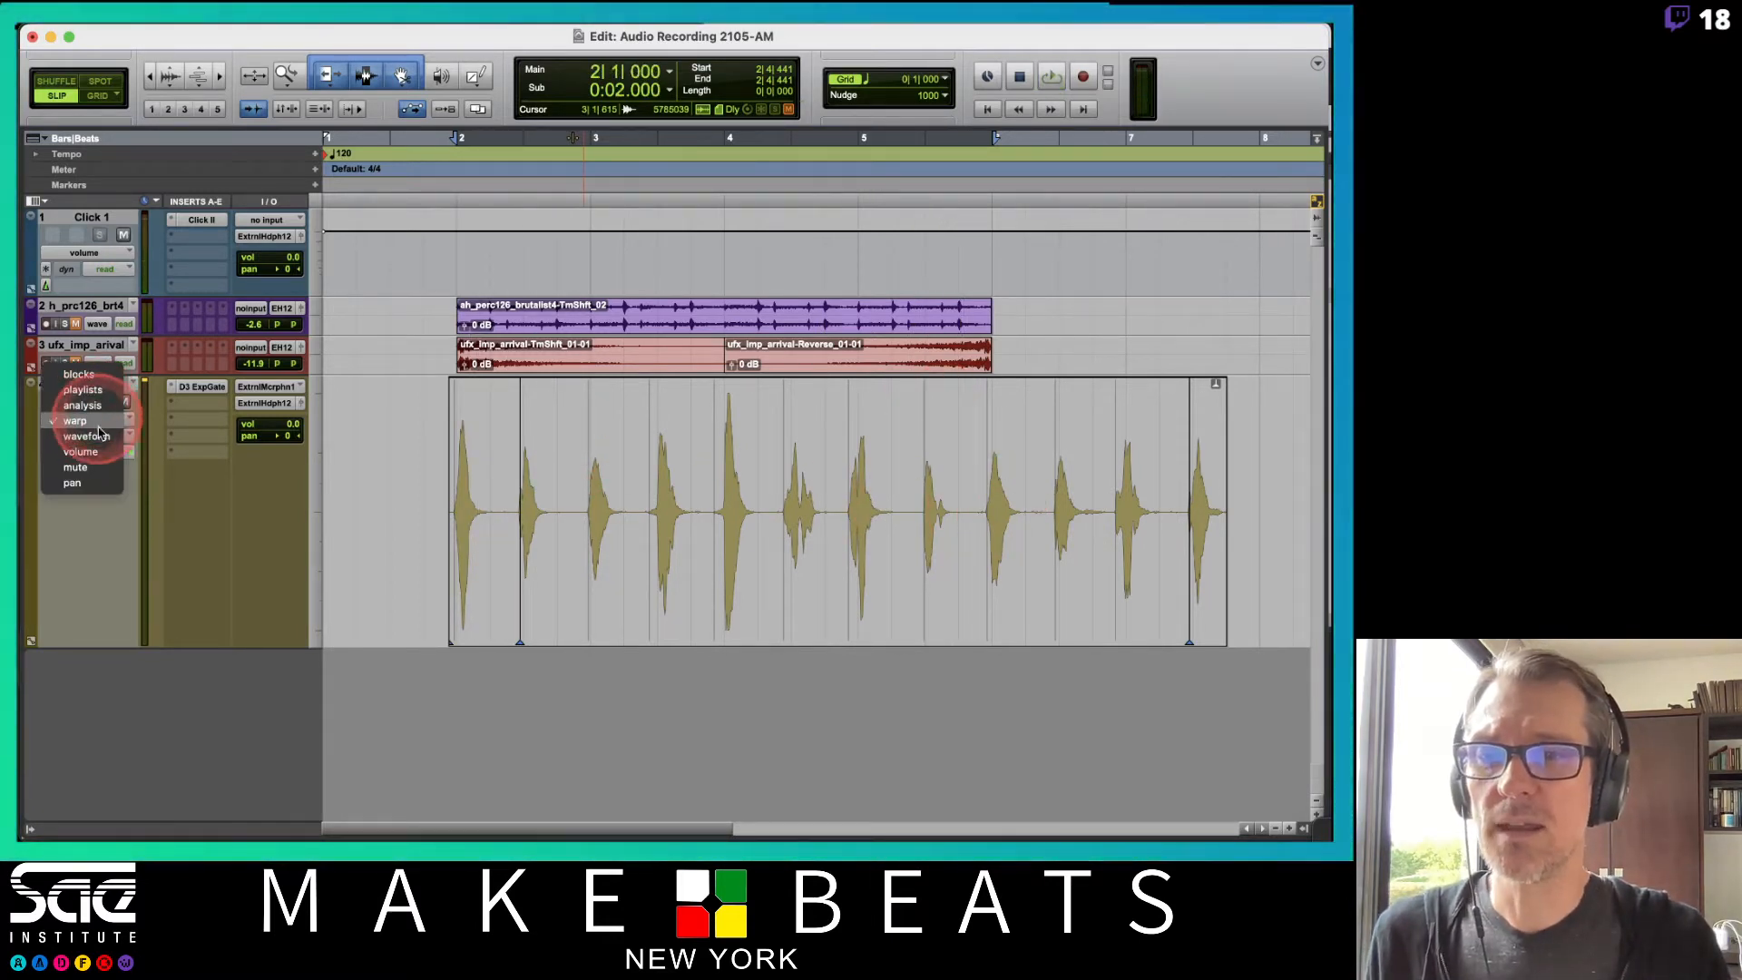
left_click(86, 407)
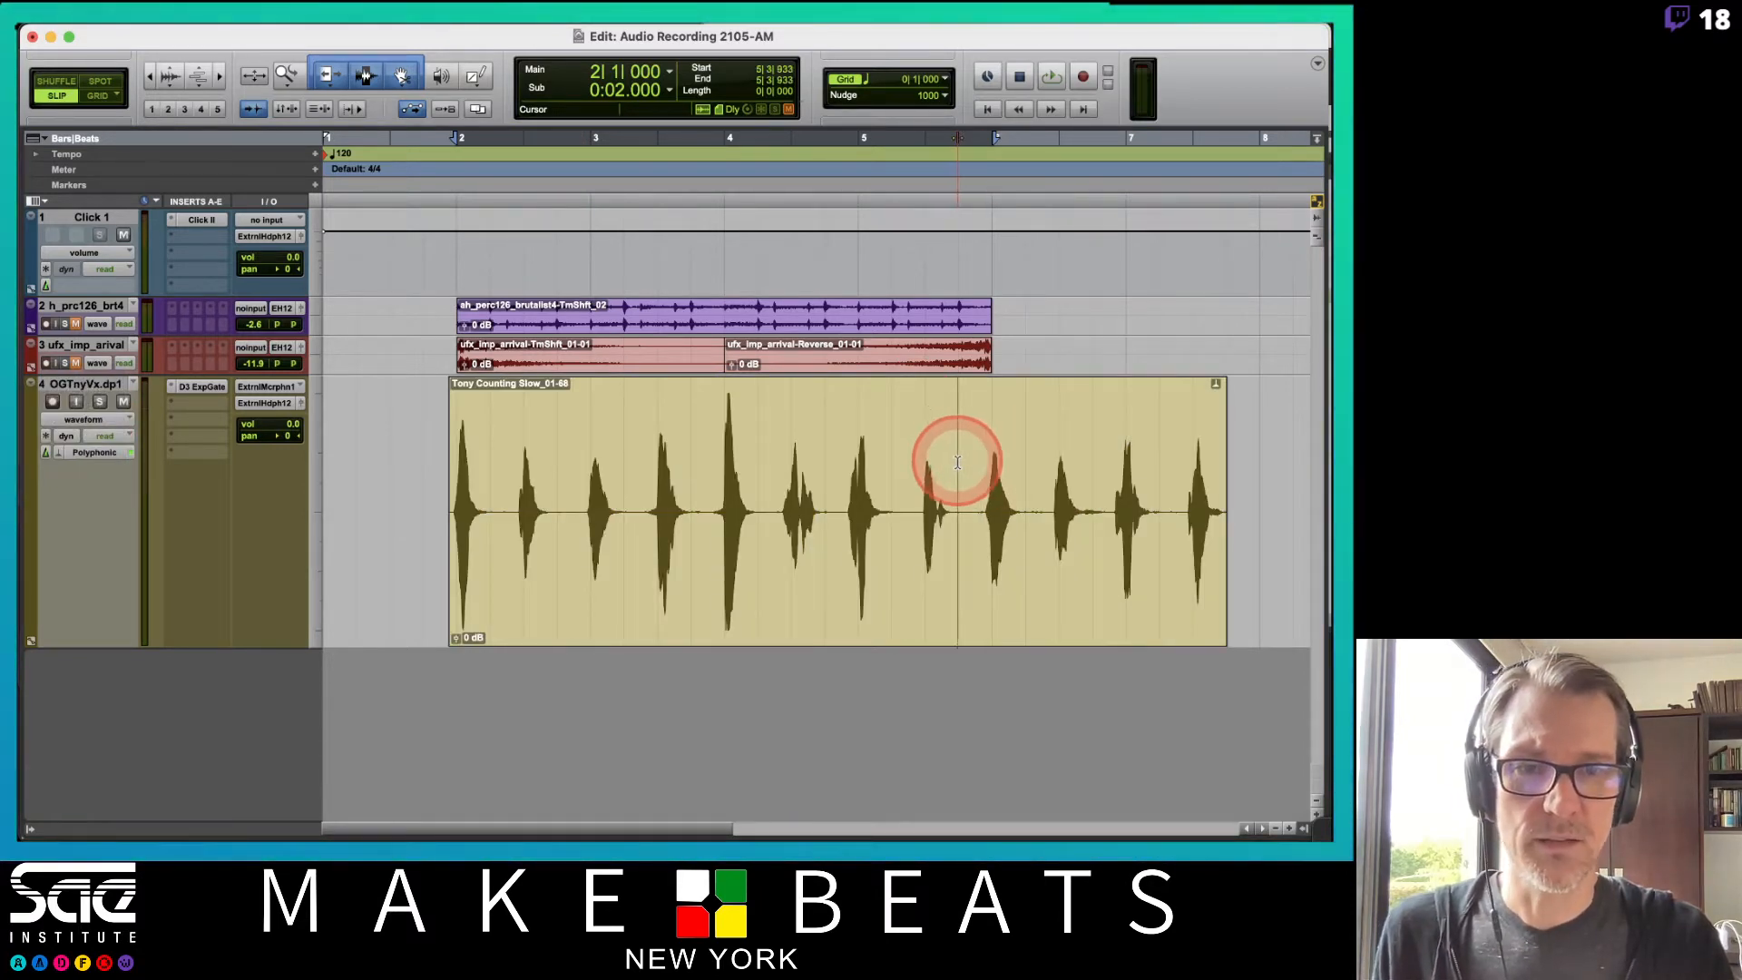
Separate the vocal clip at the cursor and delete the trailing part of the clip.
key("super+e")
left_click(998, 569)
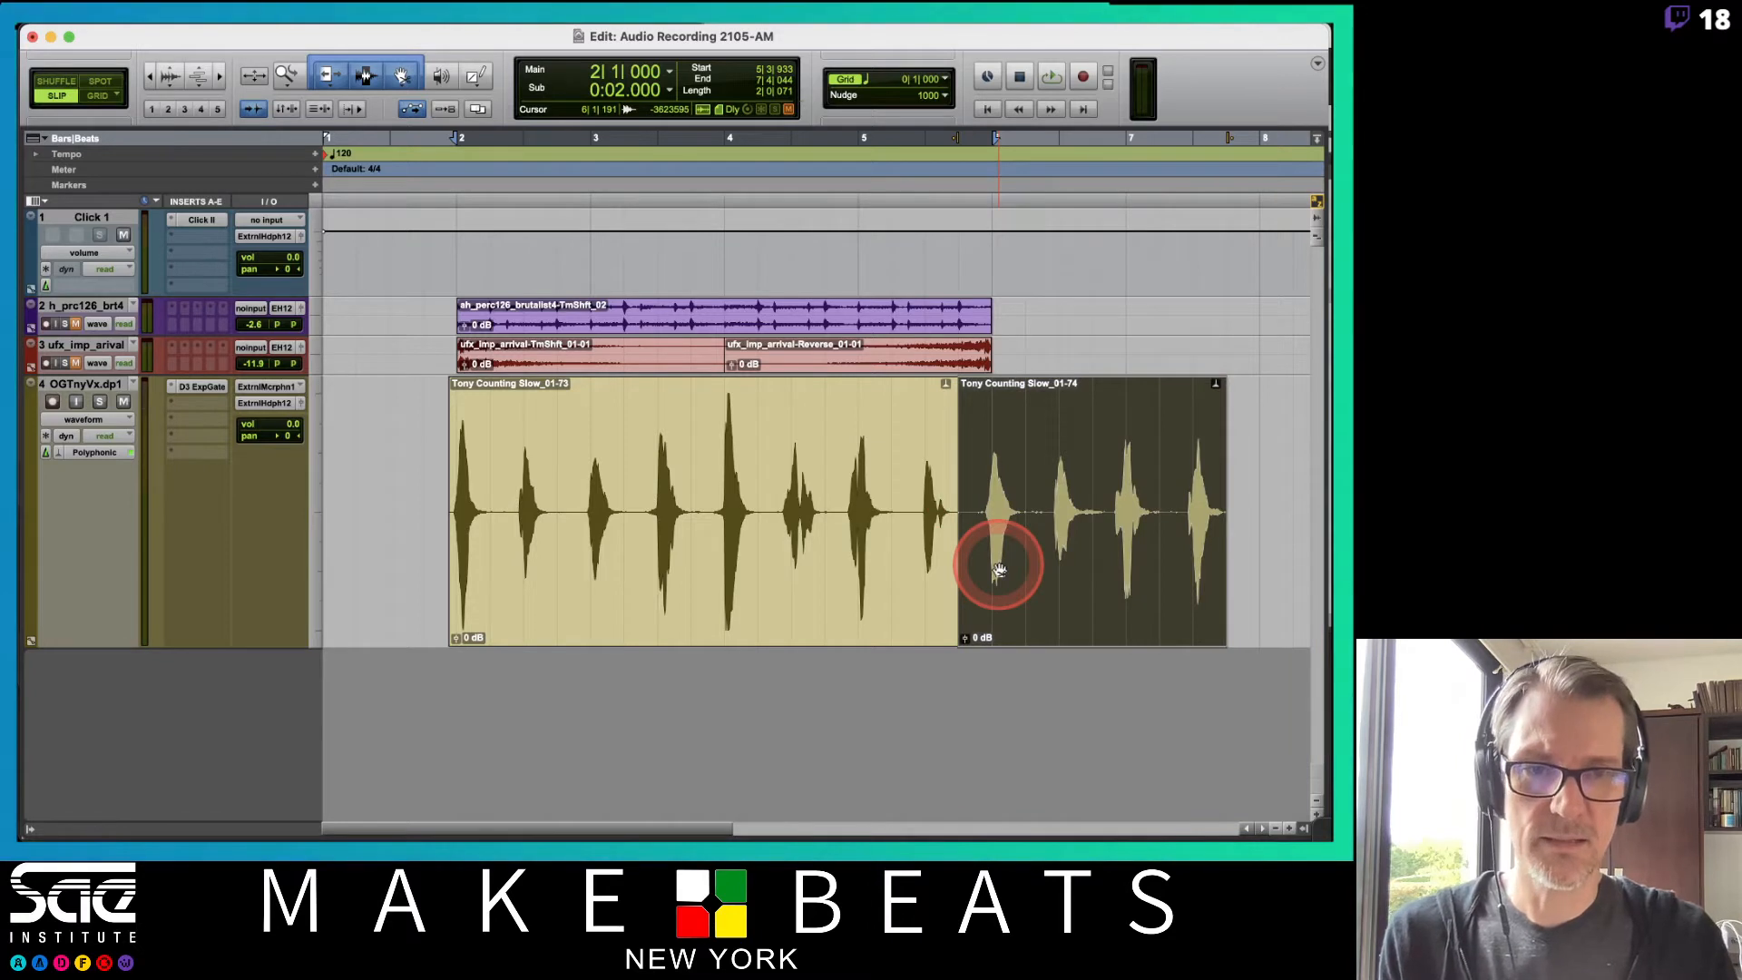
key("Delete")
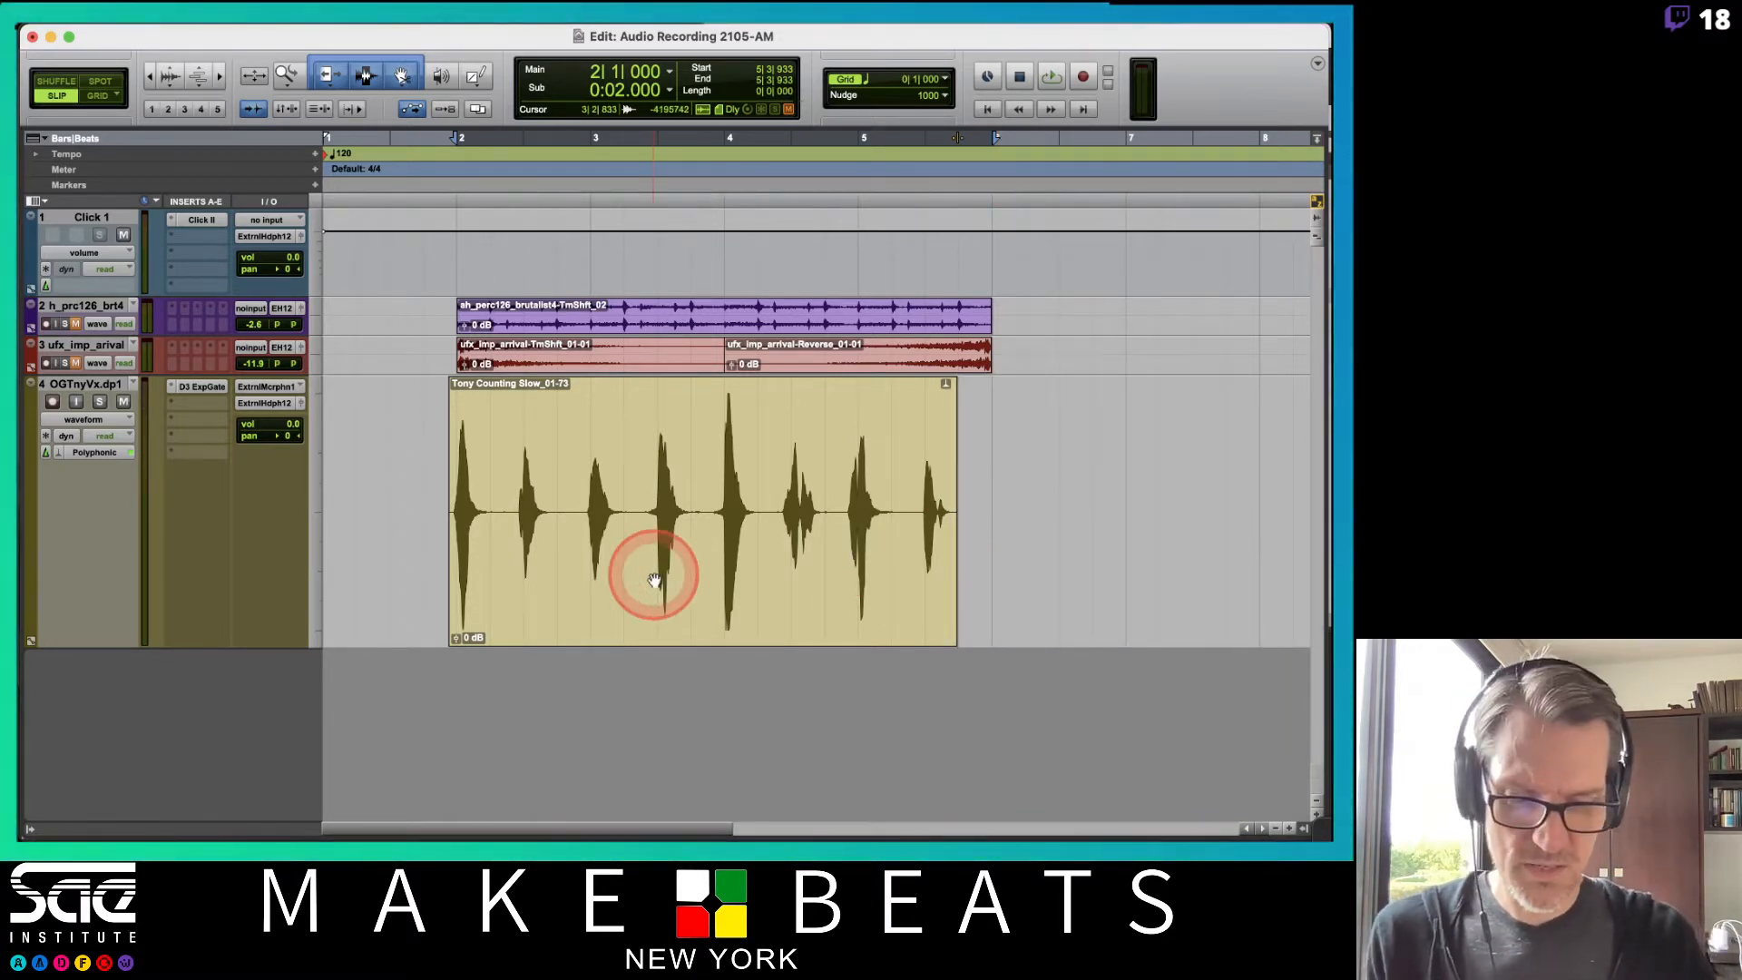
key("super+bracketright")
scroll(654, 580, "left", 10)
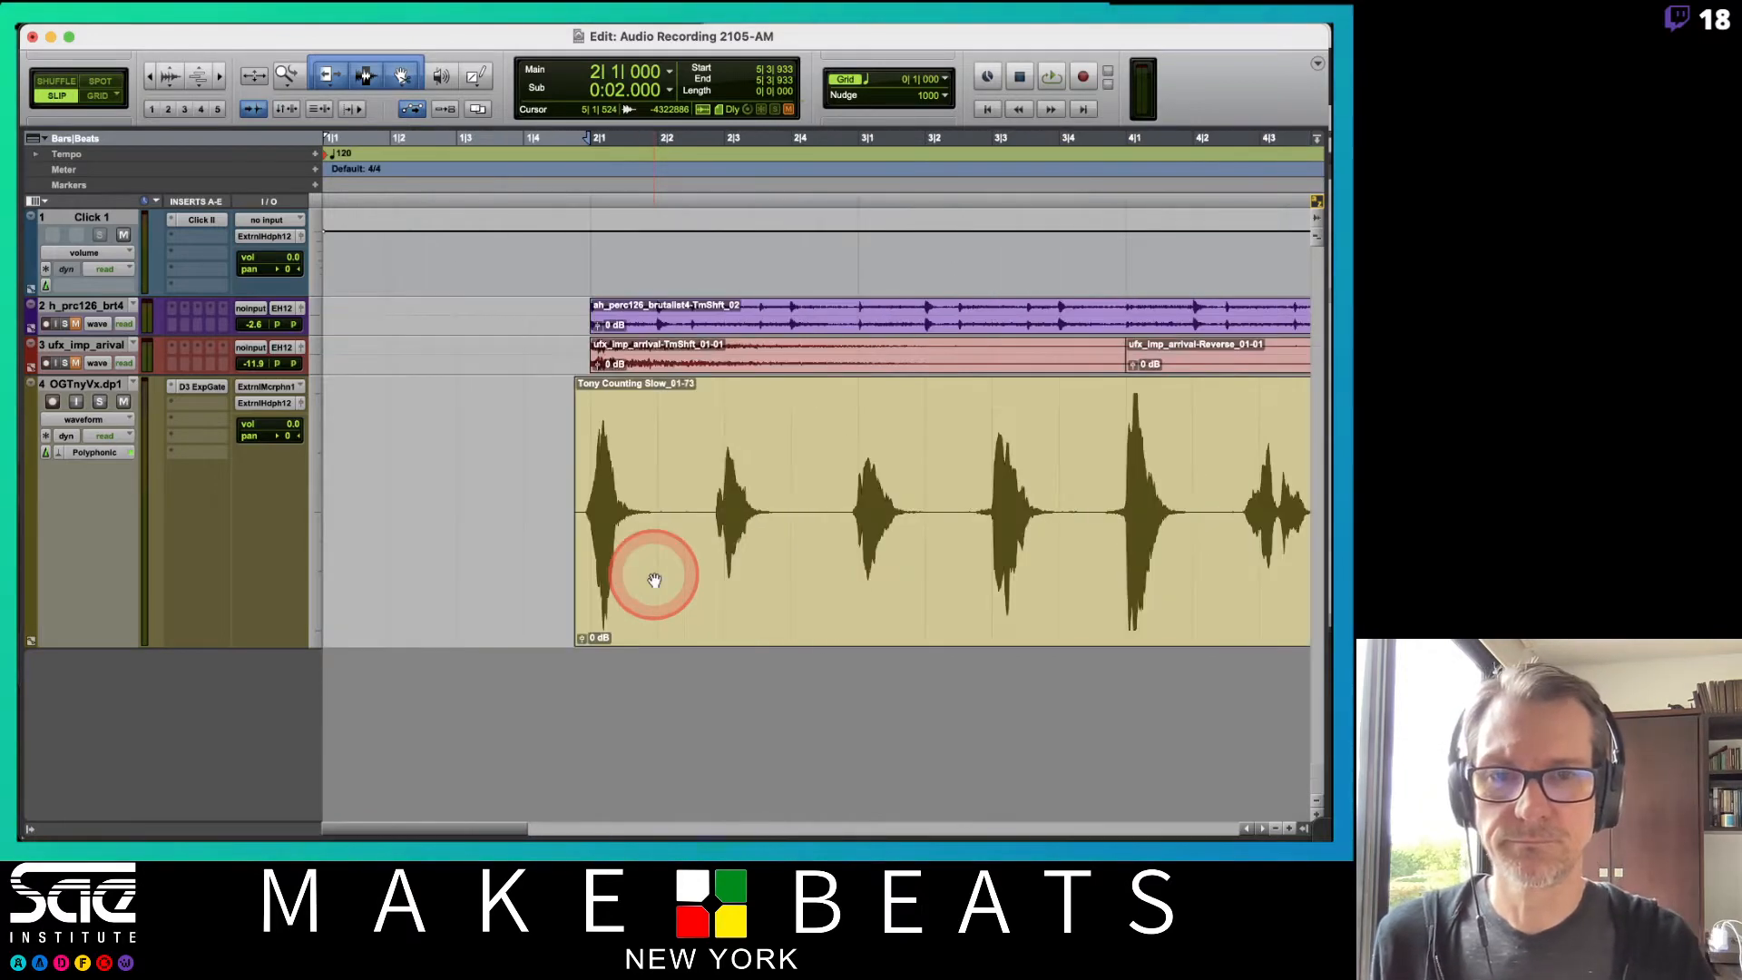
key("super+bracketleft")
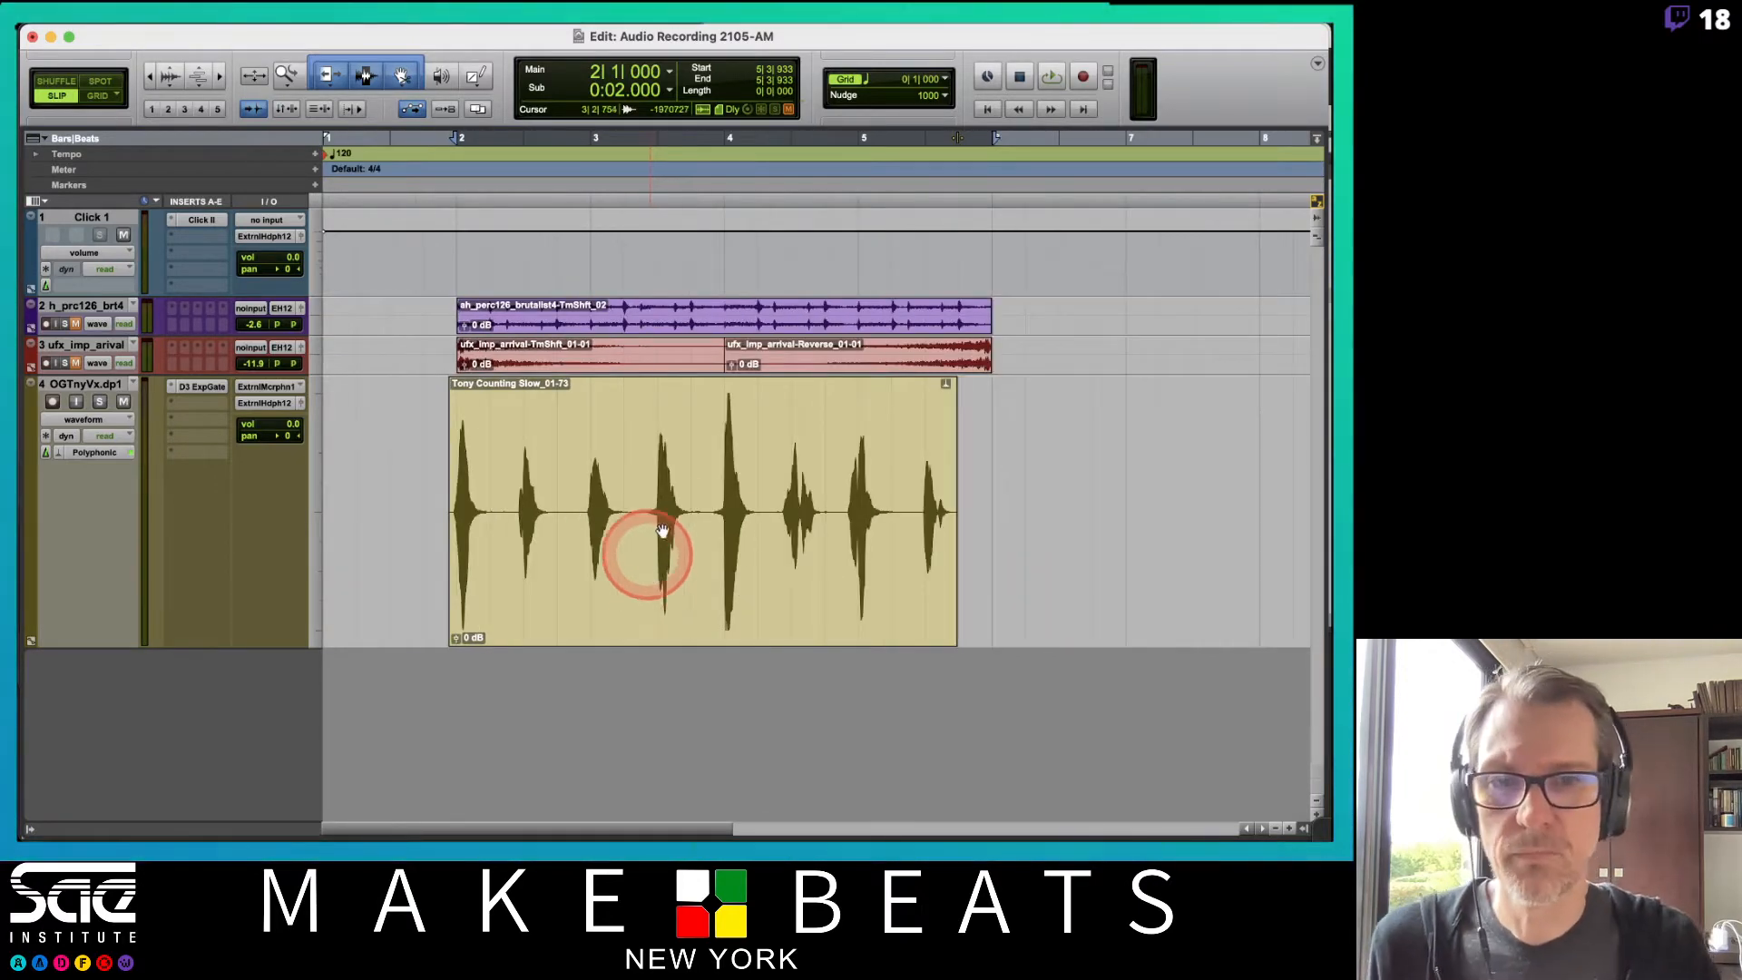
Switch the vocal track to Analysis view, then to Warp view, and drag an early event in the clip.
left_click(77, 423)
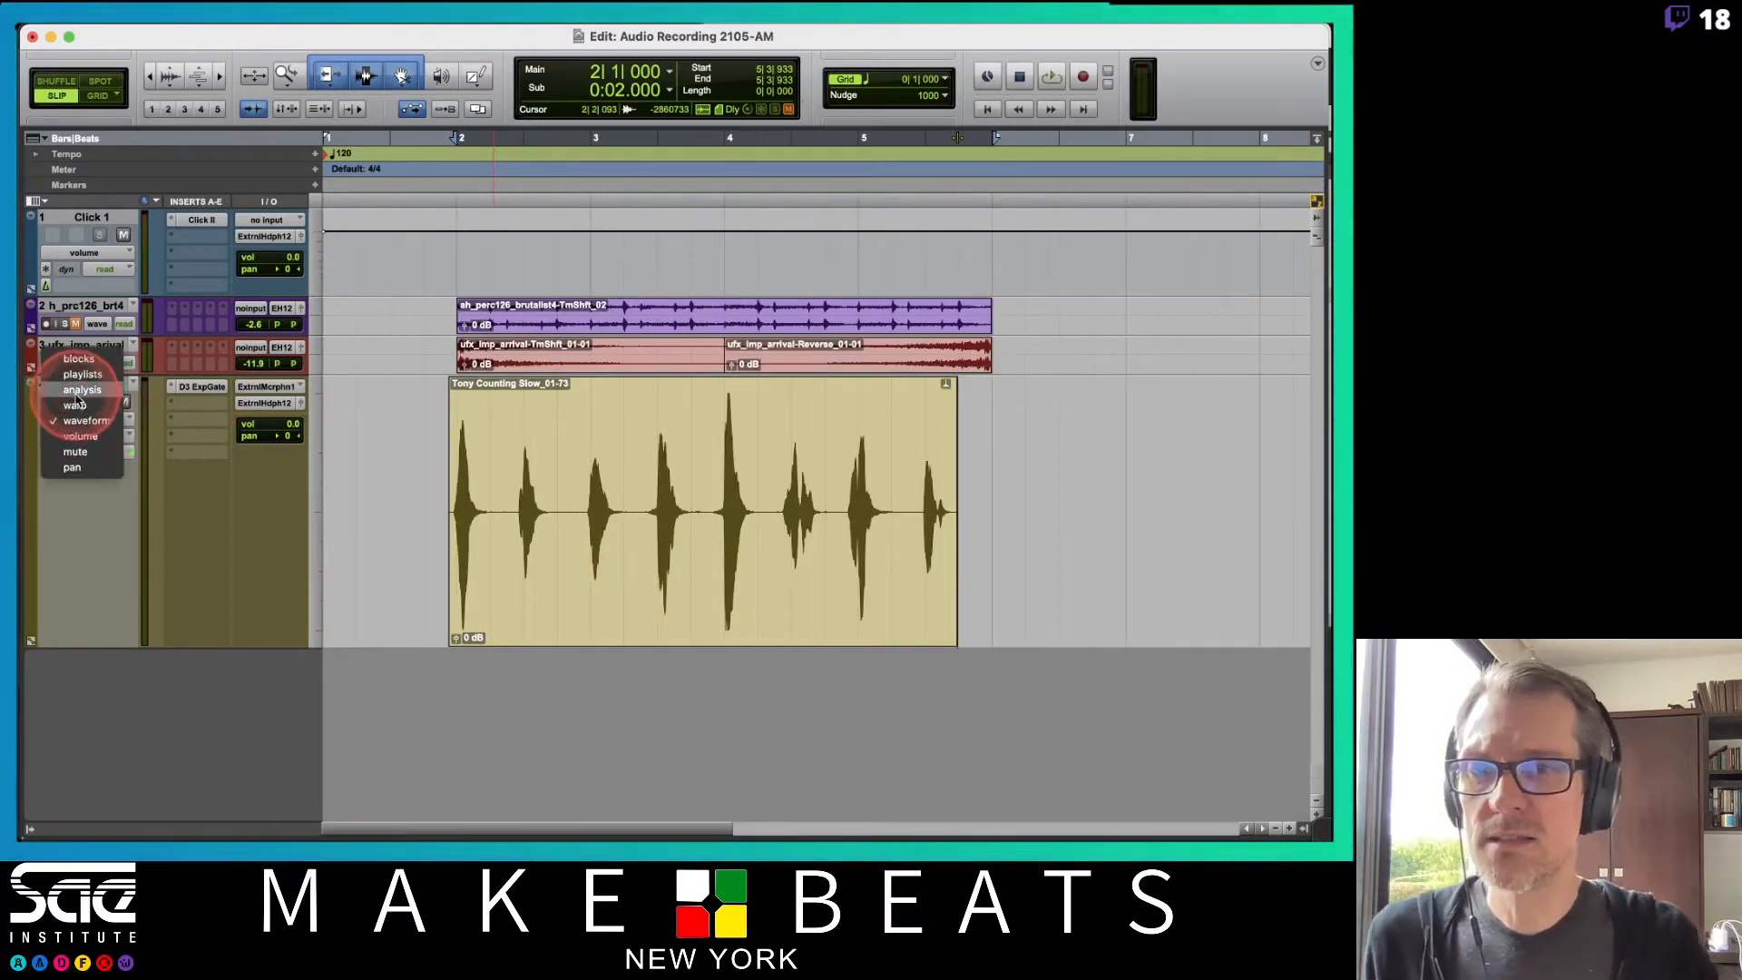
left_click(78, 408)
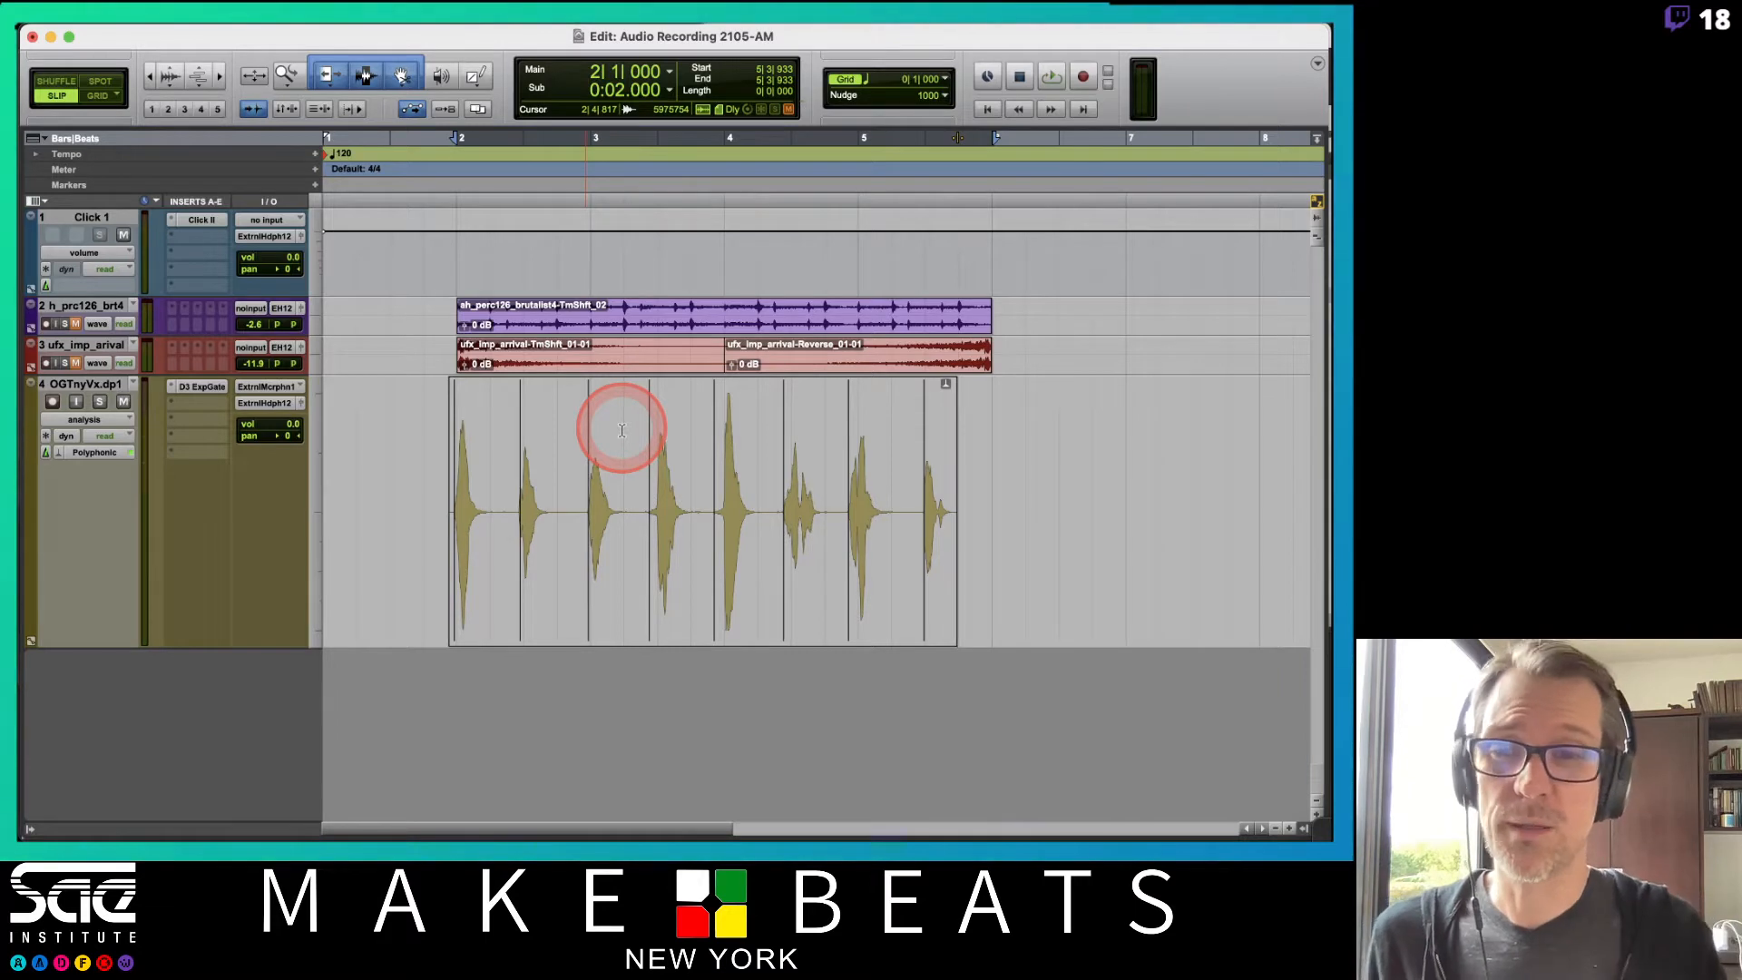
left_click(84, 419)
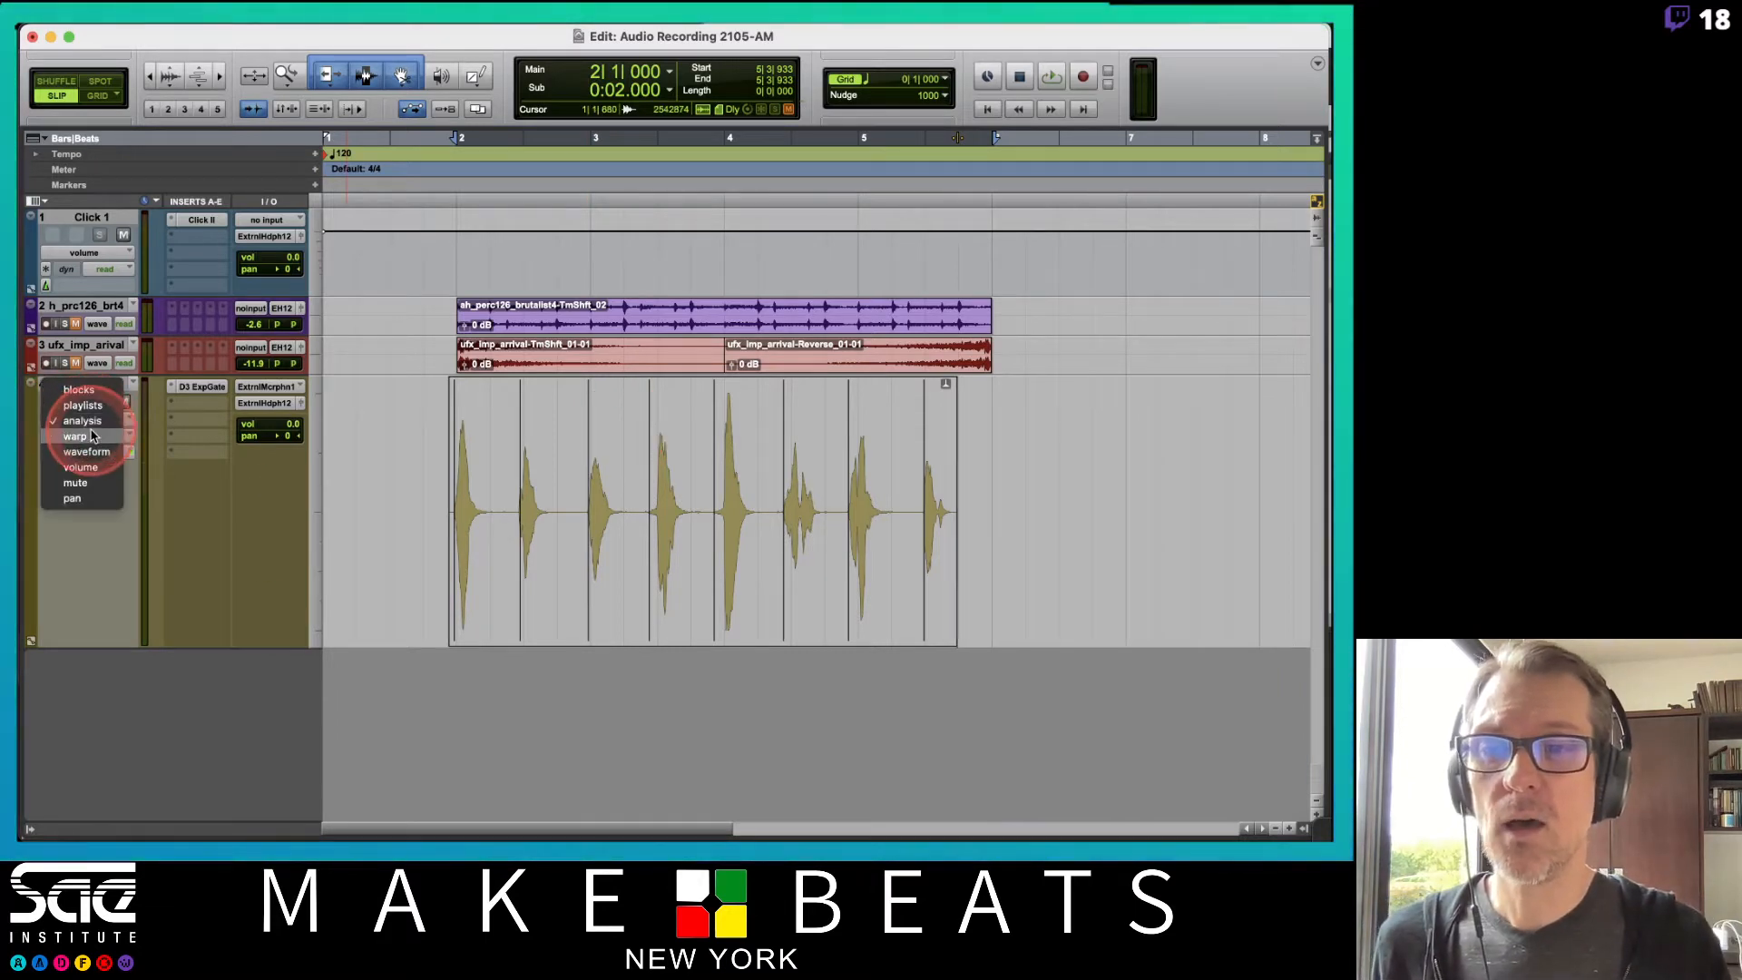
left_click(91, 437)
mouse_move(572, 493)
left_mouse_down()
mouse_move(580, 565)
mouse_move(530, 569)
left_mouse_up()
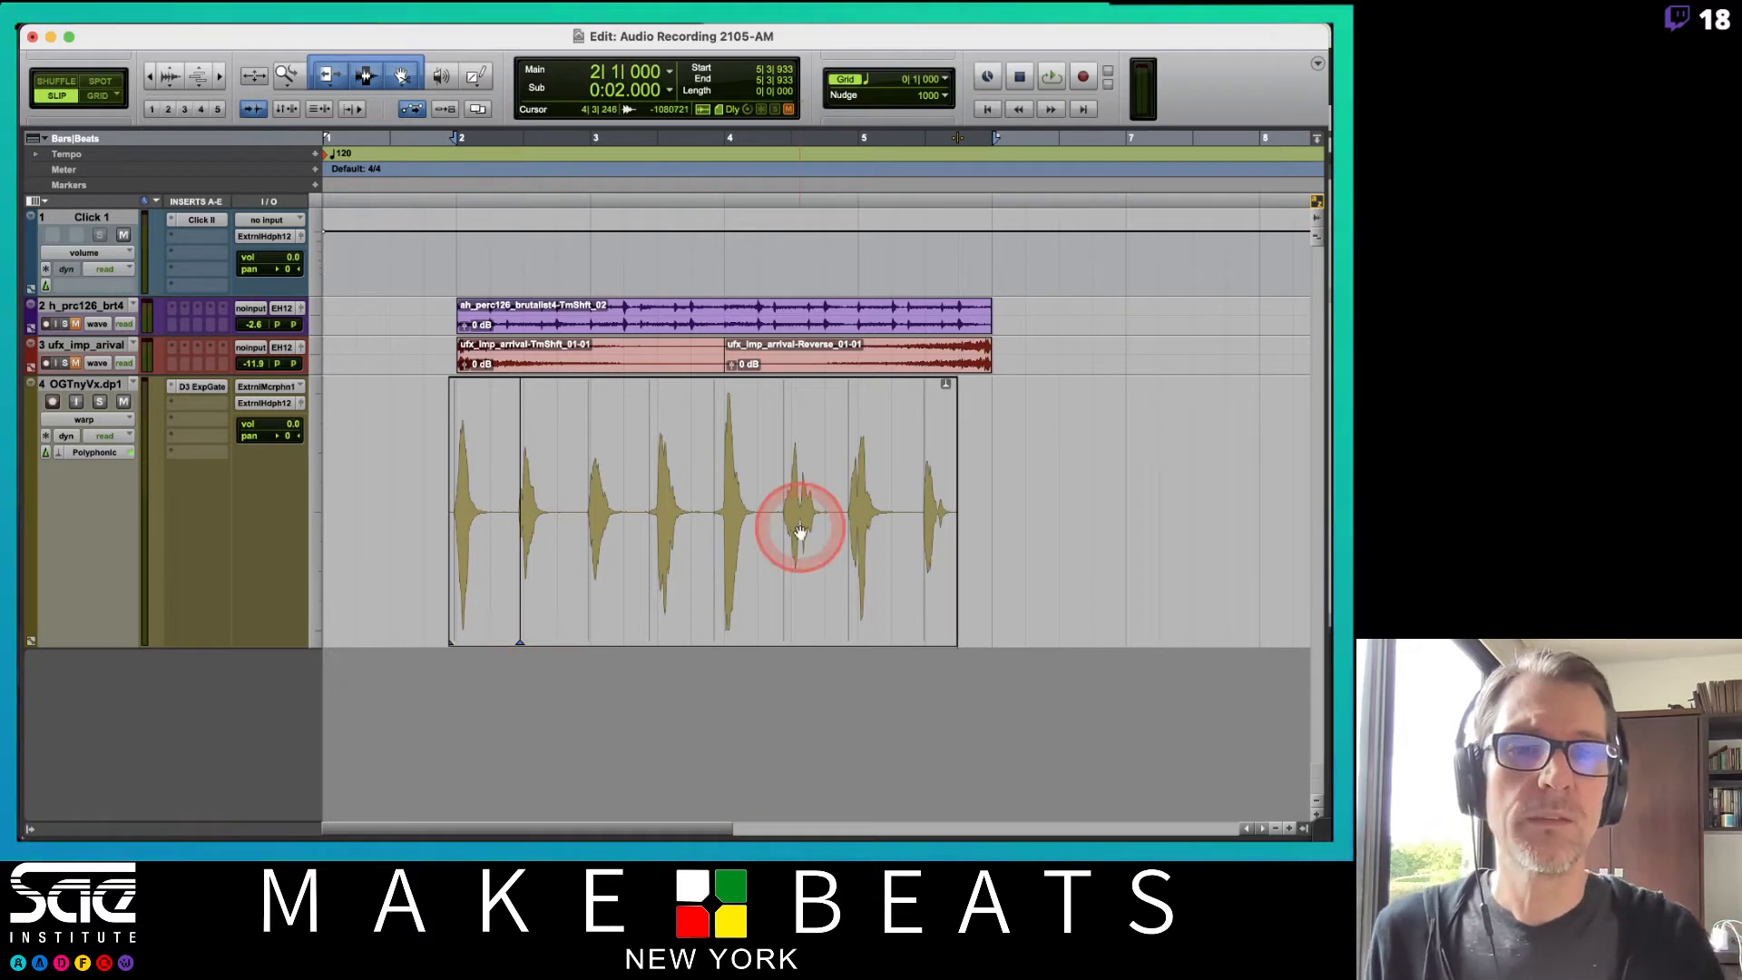
Zoom in on the vocal clip and try dragging a mid-clip warp marker earlier, then undo the move.
left_click(926, 617)
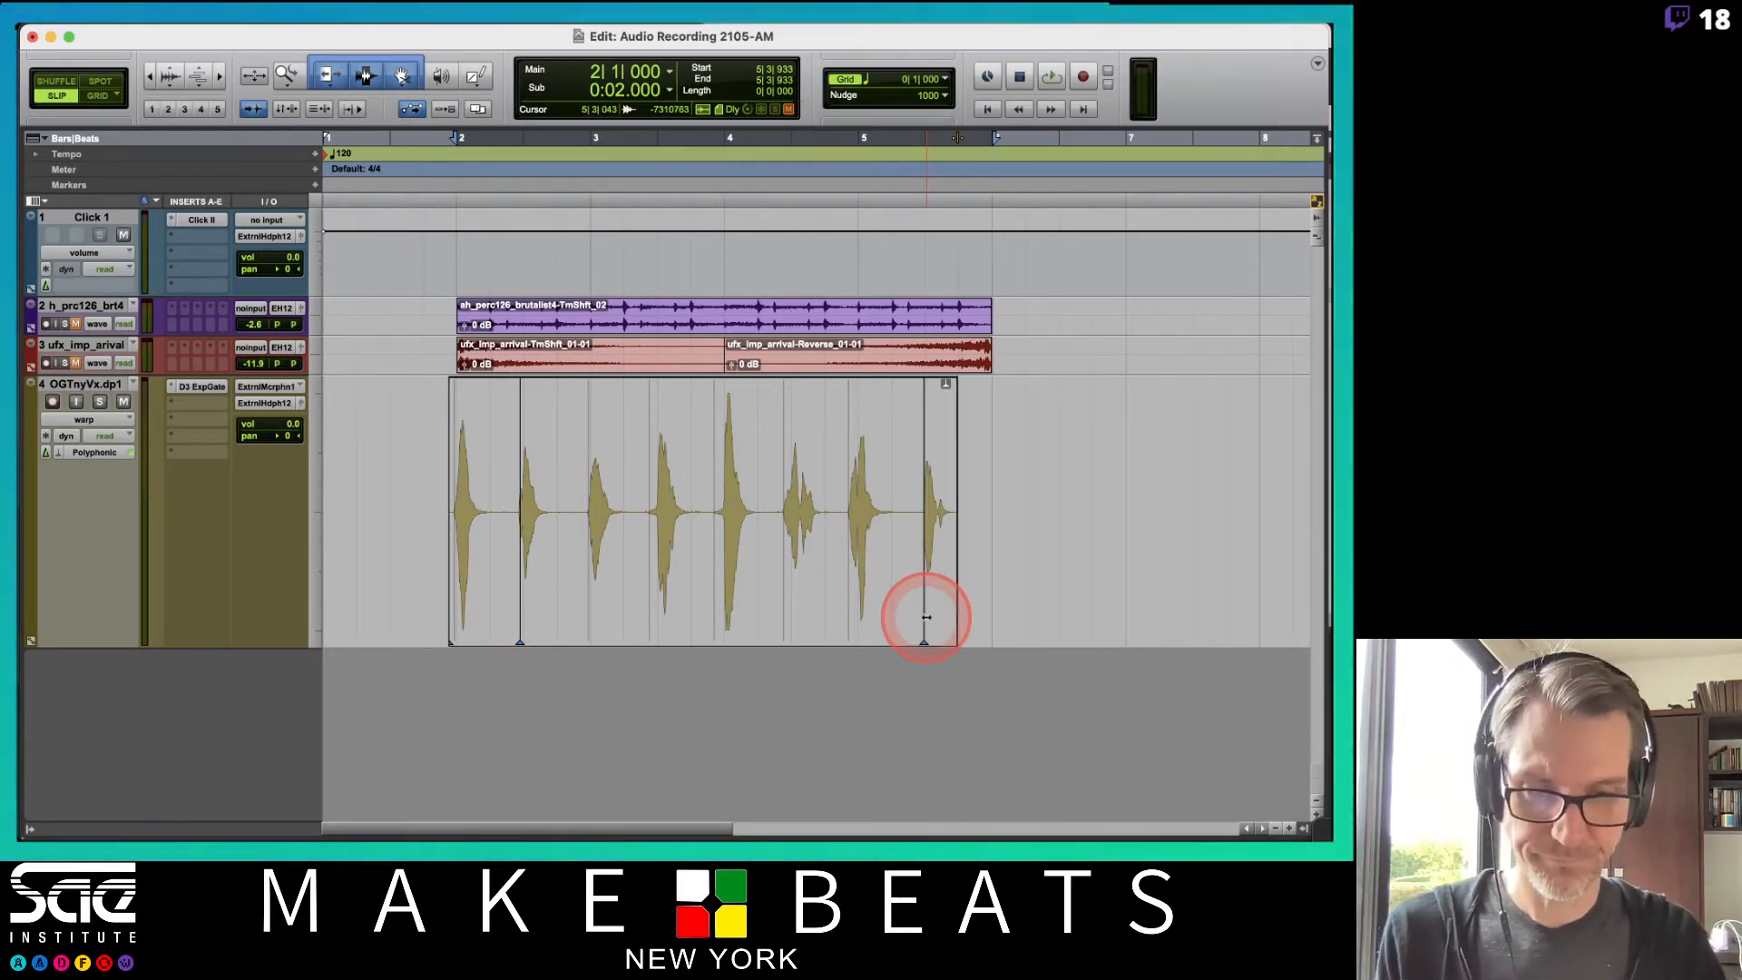
key("t")
scroll(754, 552, "left", 5)
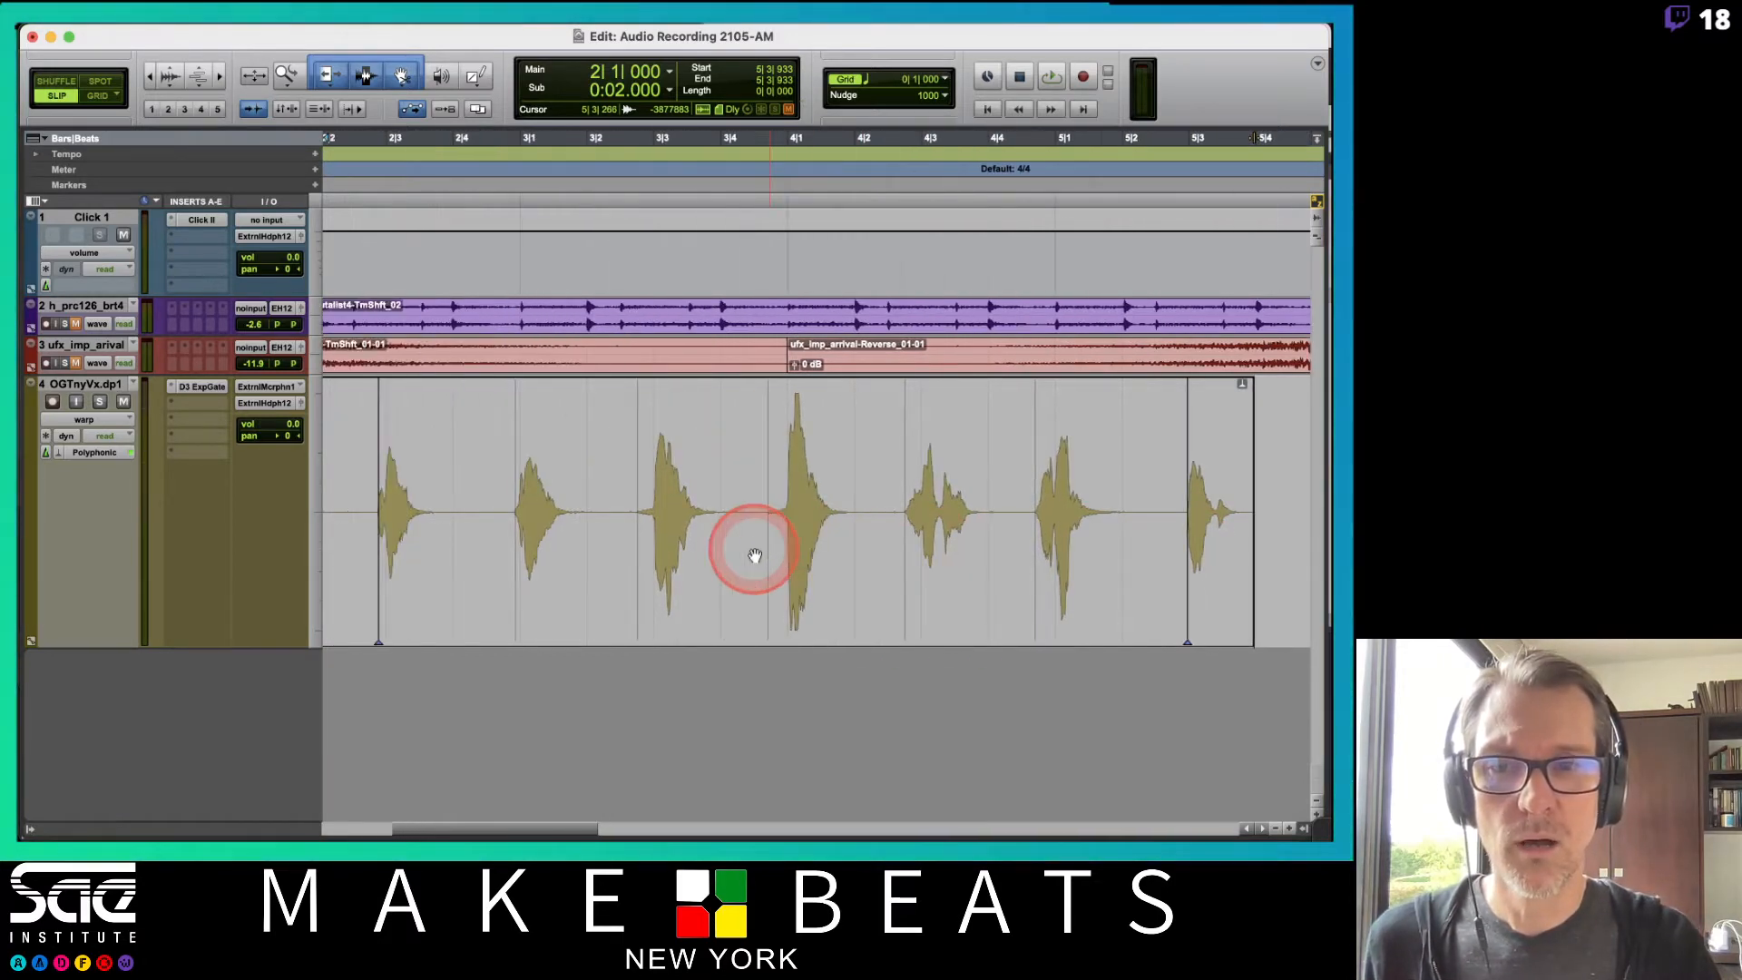
scroll(755, 555, "left", 3)
scroll(755, 554, "right", 3)
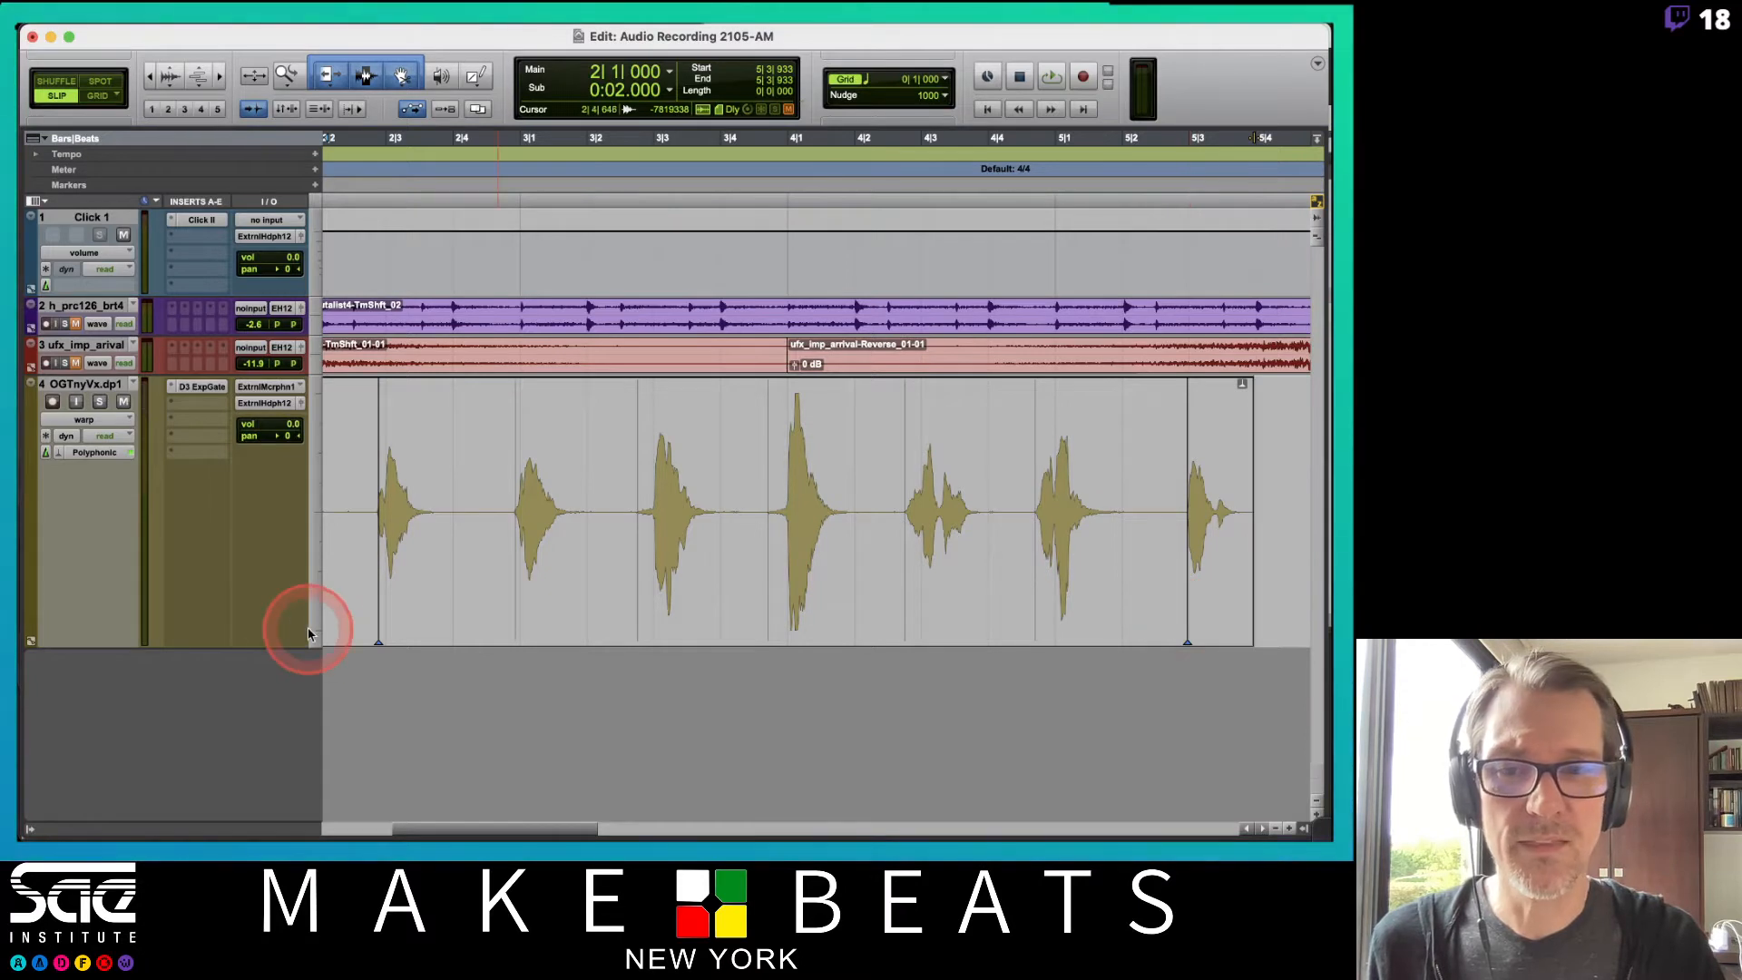
left_click(766, 604)
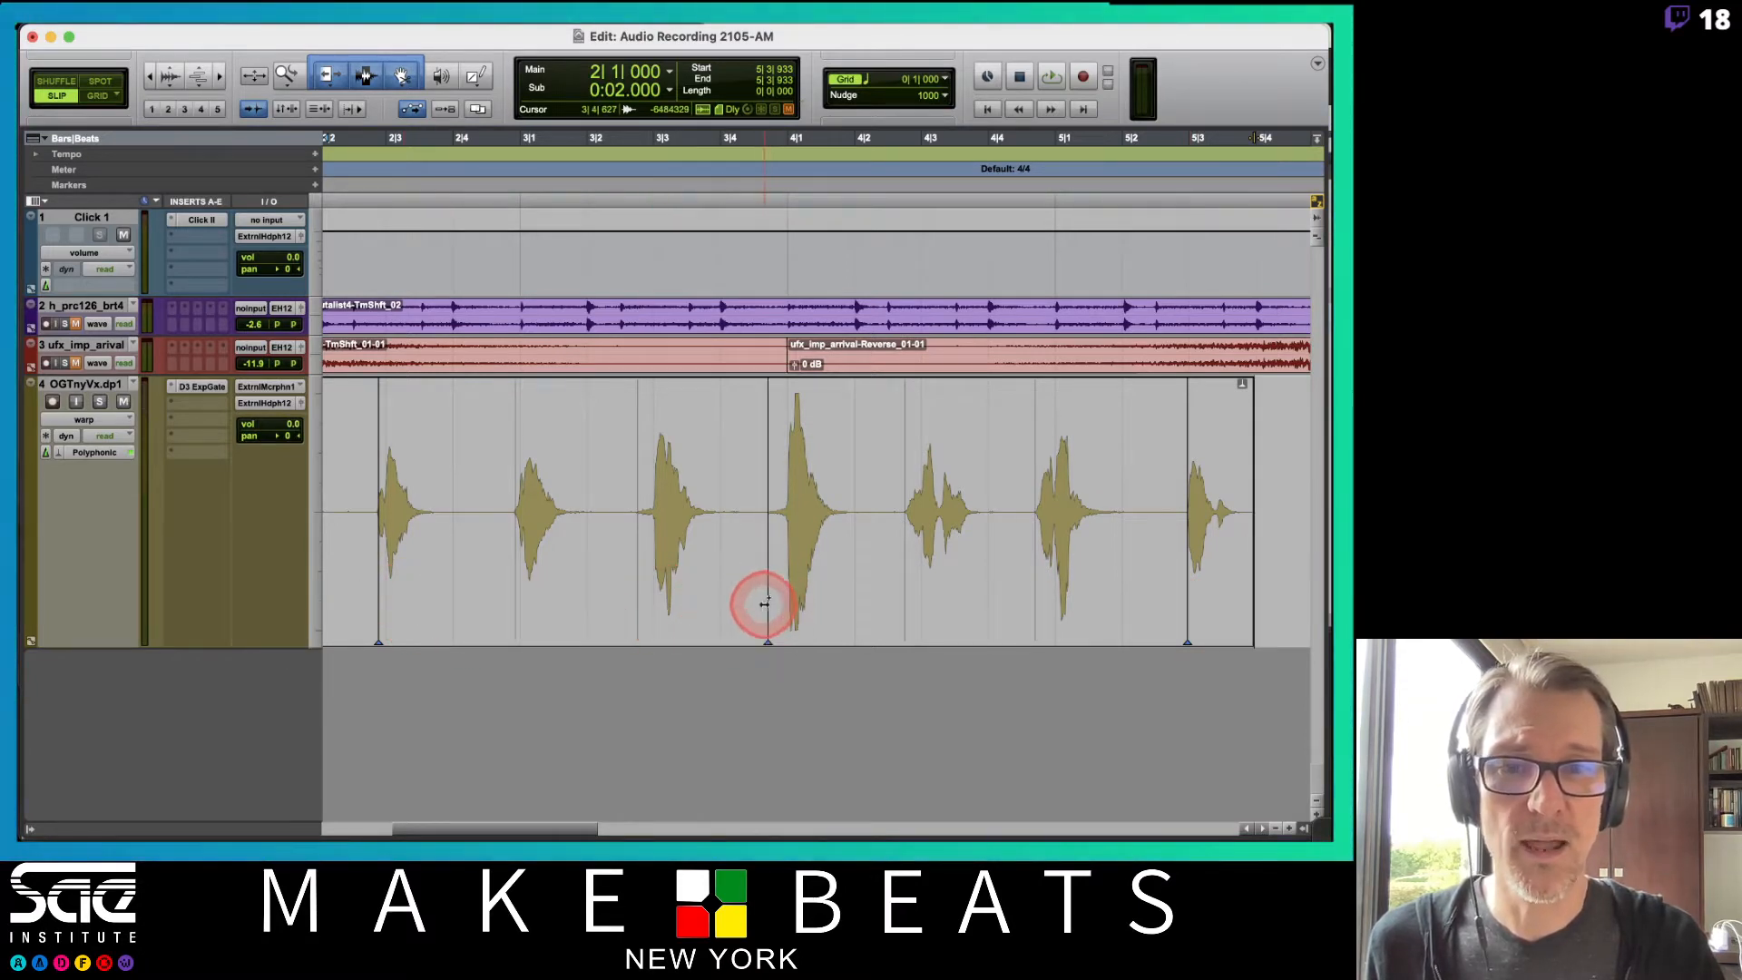
mouse_move(765, 603)
left_mouse_down()
mouse_move(692, 610)
mouse_move(887, 611)
mouse_move(732, 623)
left_mouse_up()
key("super+z")
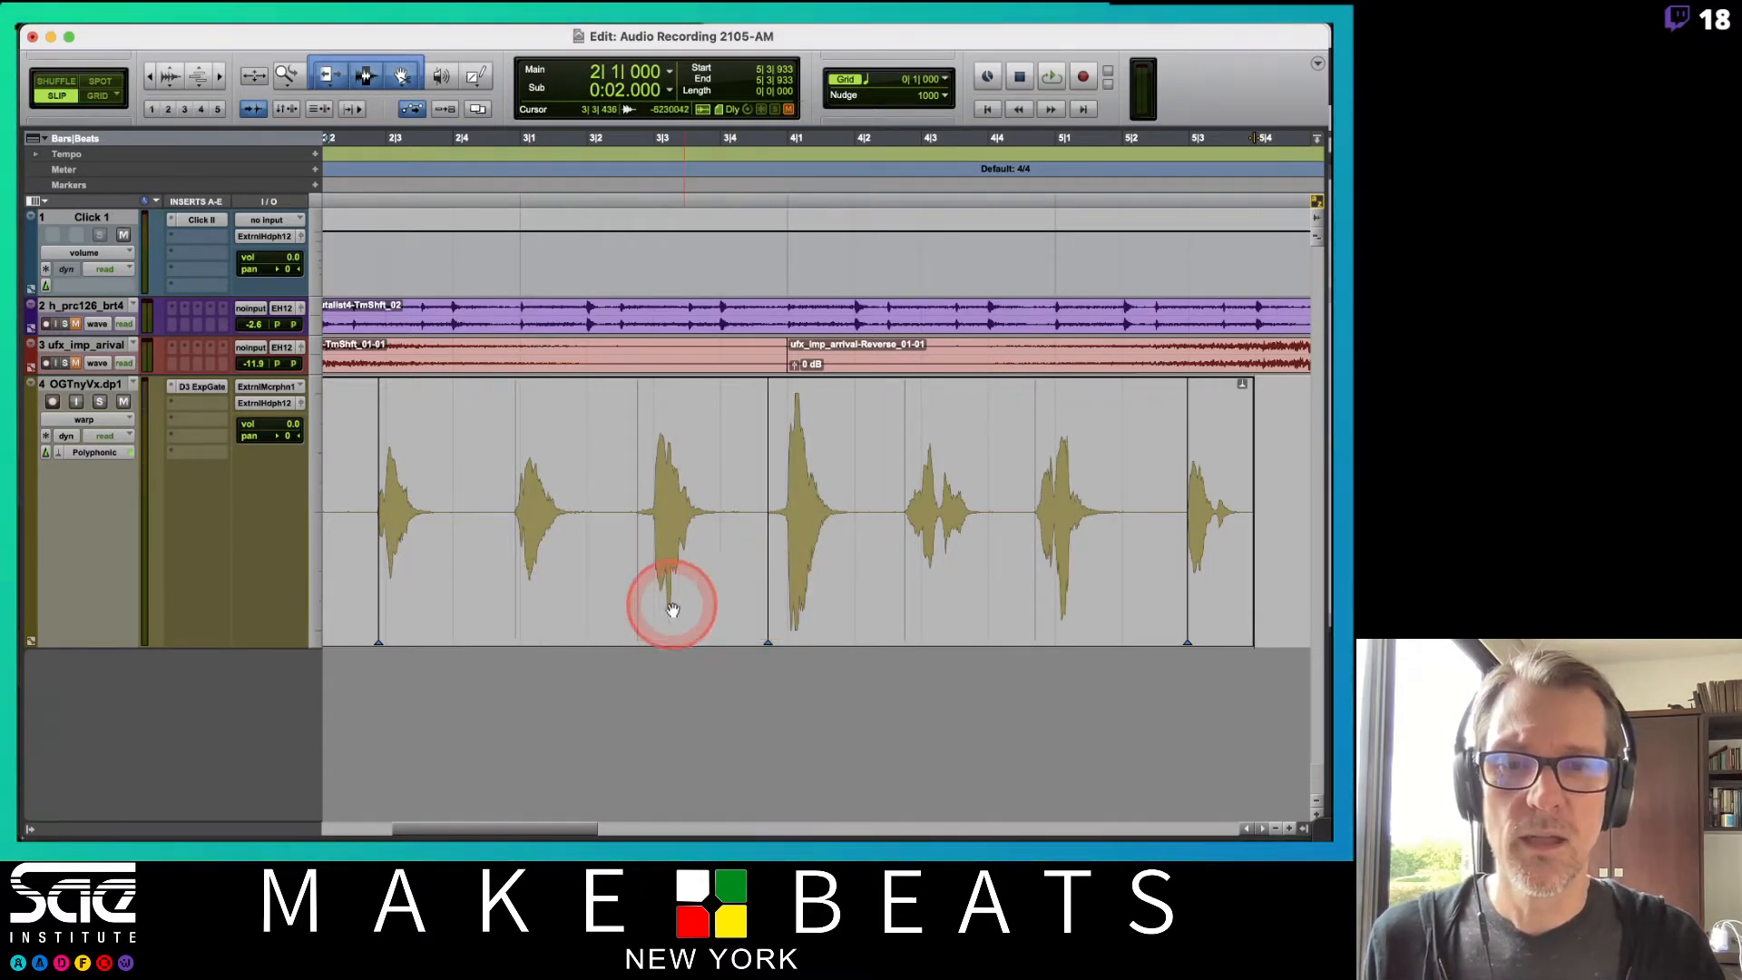
Add warp markers at three vocal onsets in the clip.
left_click(514, 606)
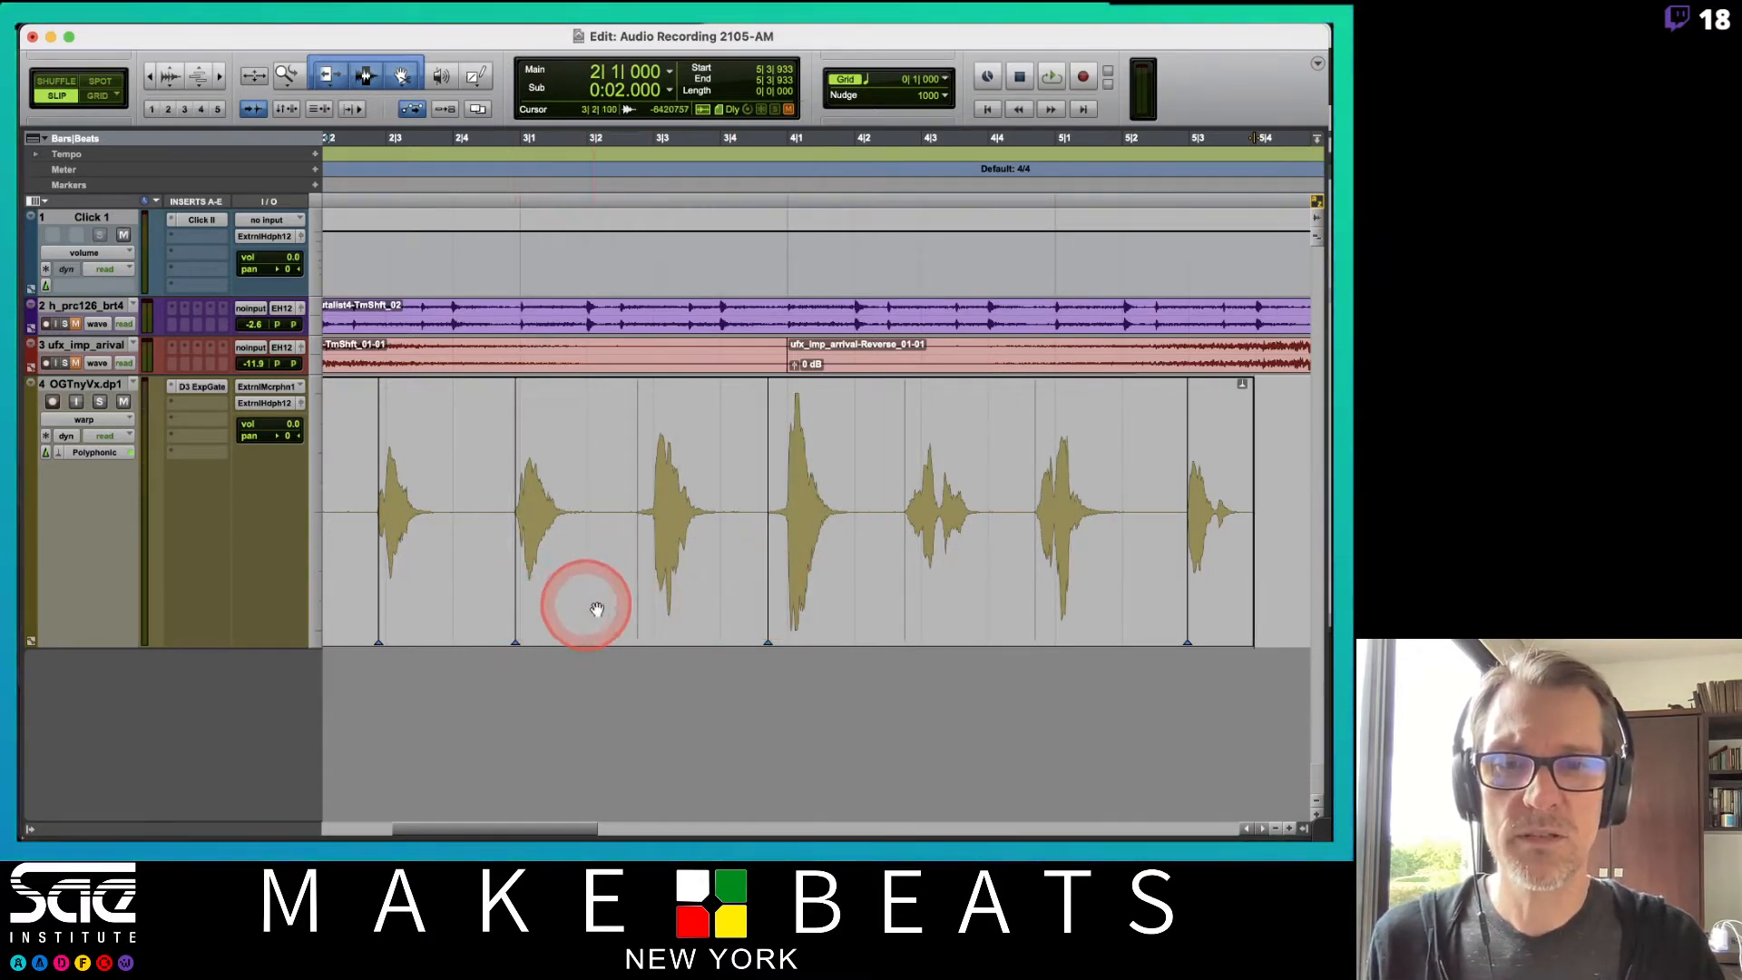
left_click(905, 602)
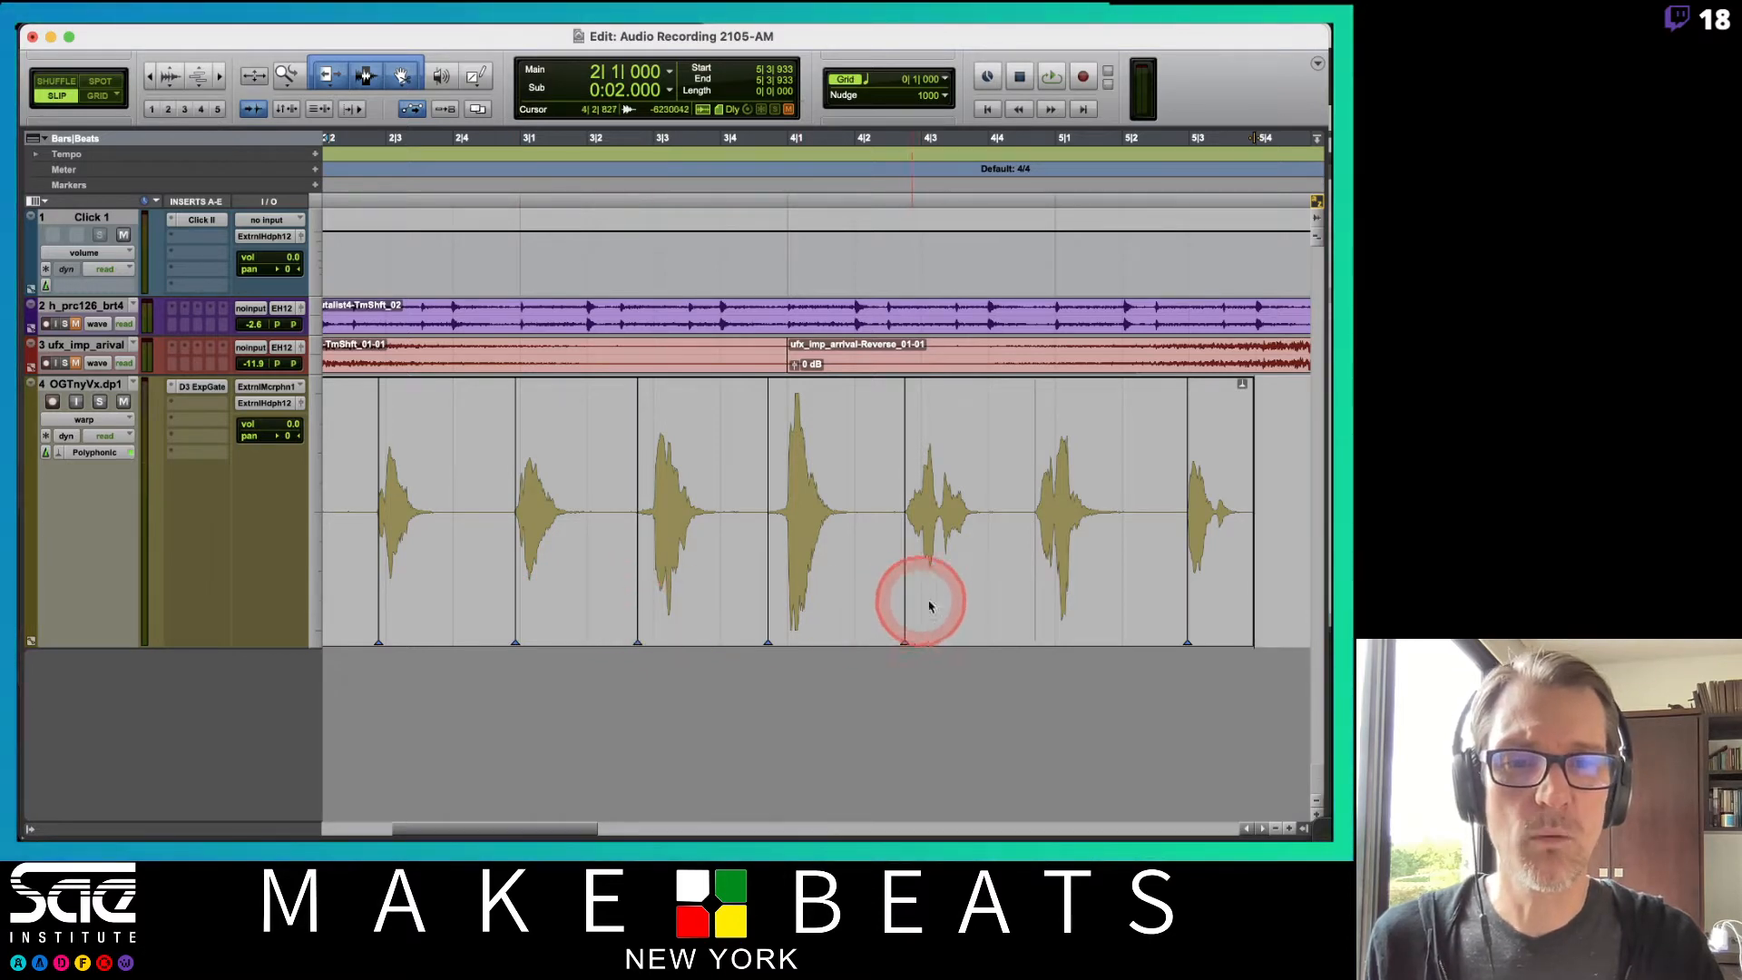
left_click(1034, 601)
Drag three warp markers to shift vocal events later and earlier, then zoom back out.
left_click_drag(1032, 600, 1110, 611)
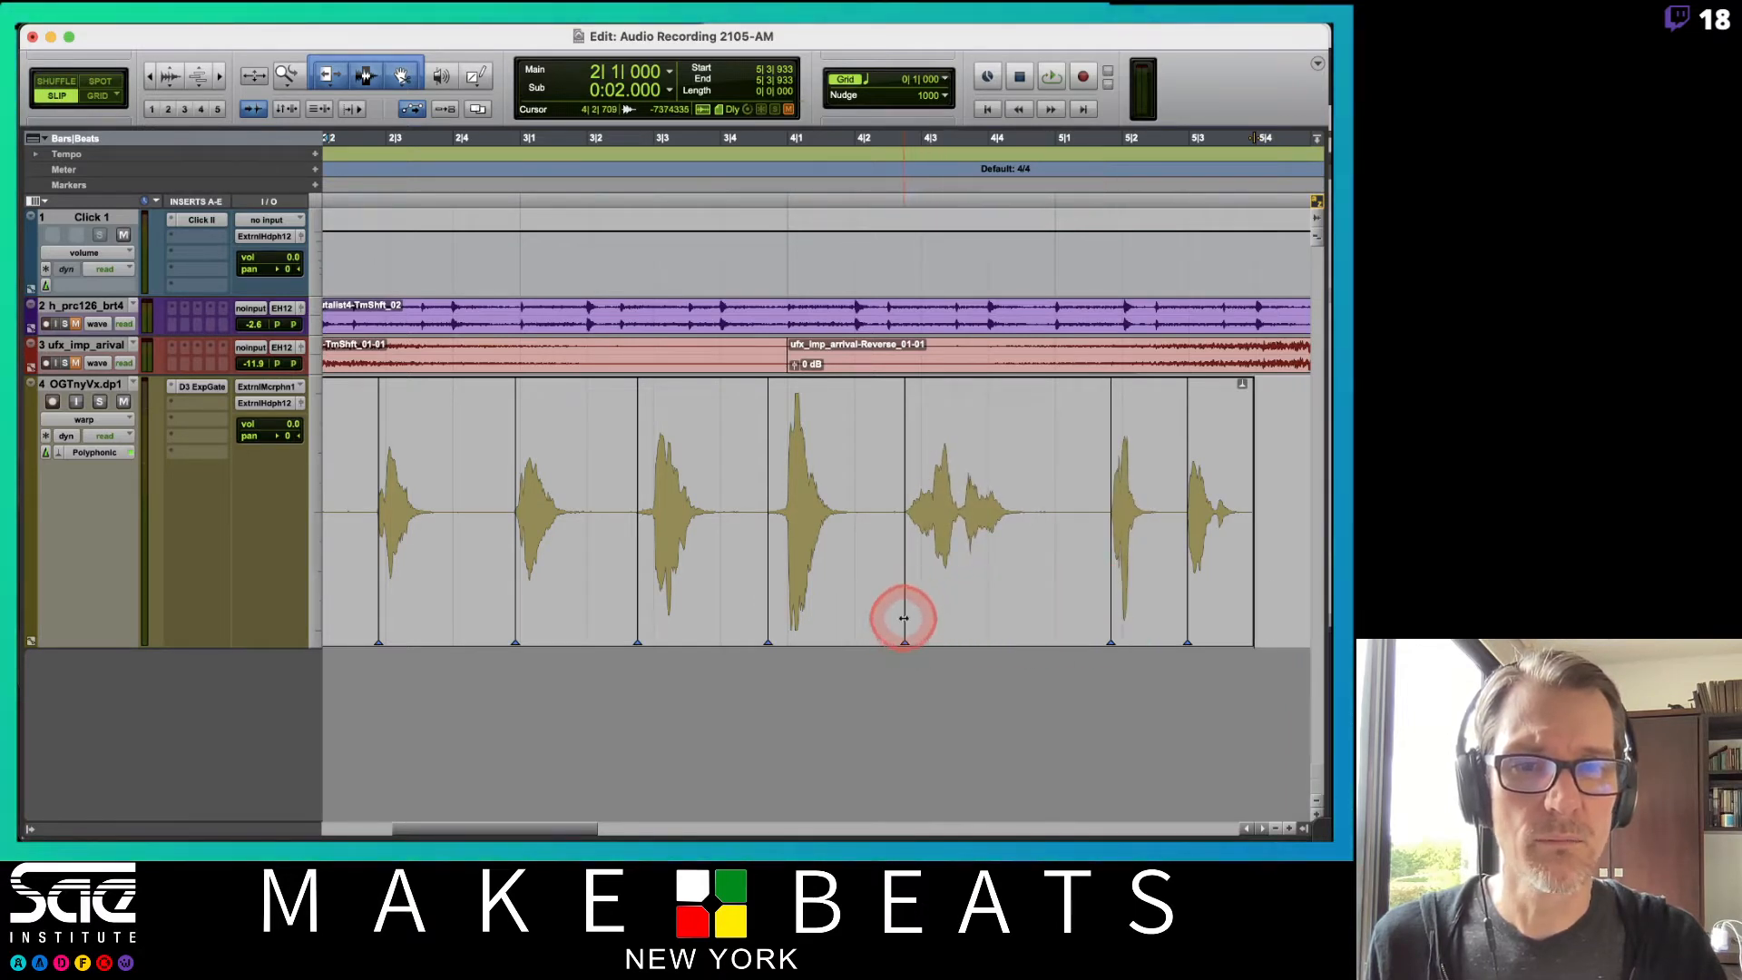
left_click_drag(904, 617, 988, 622)
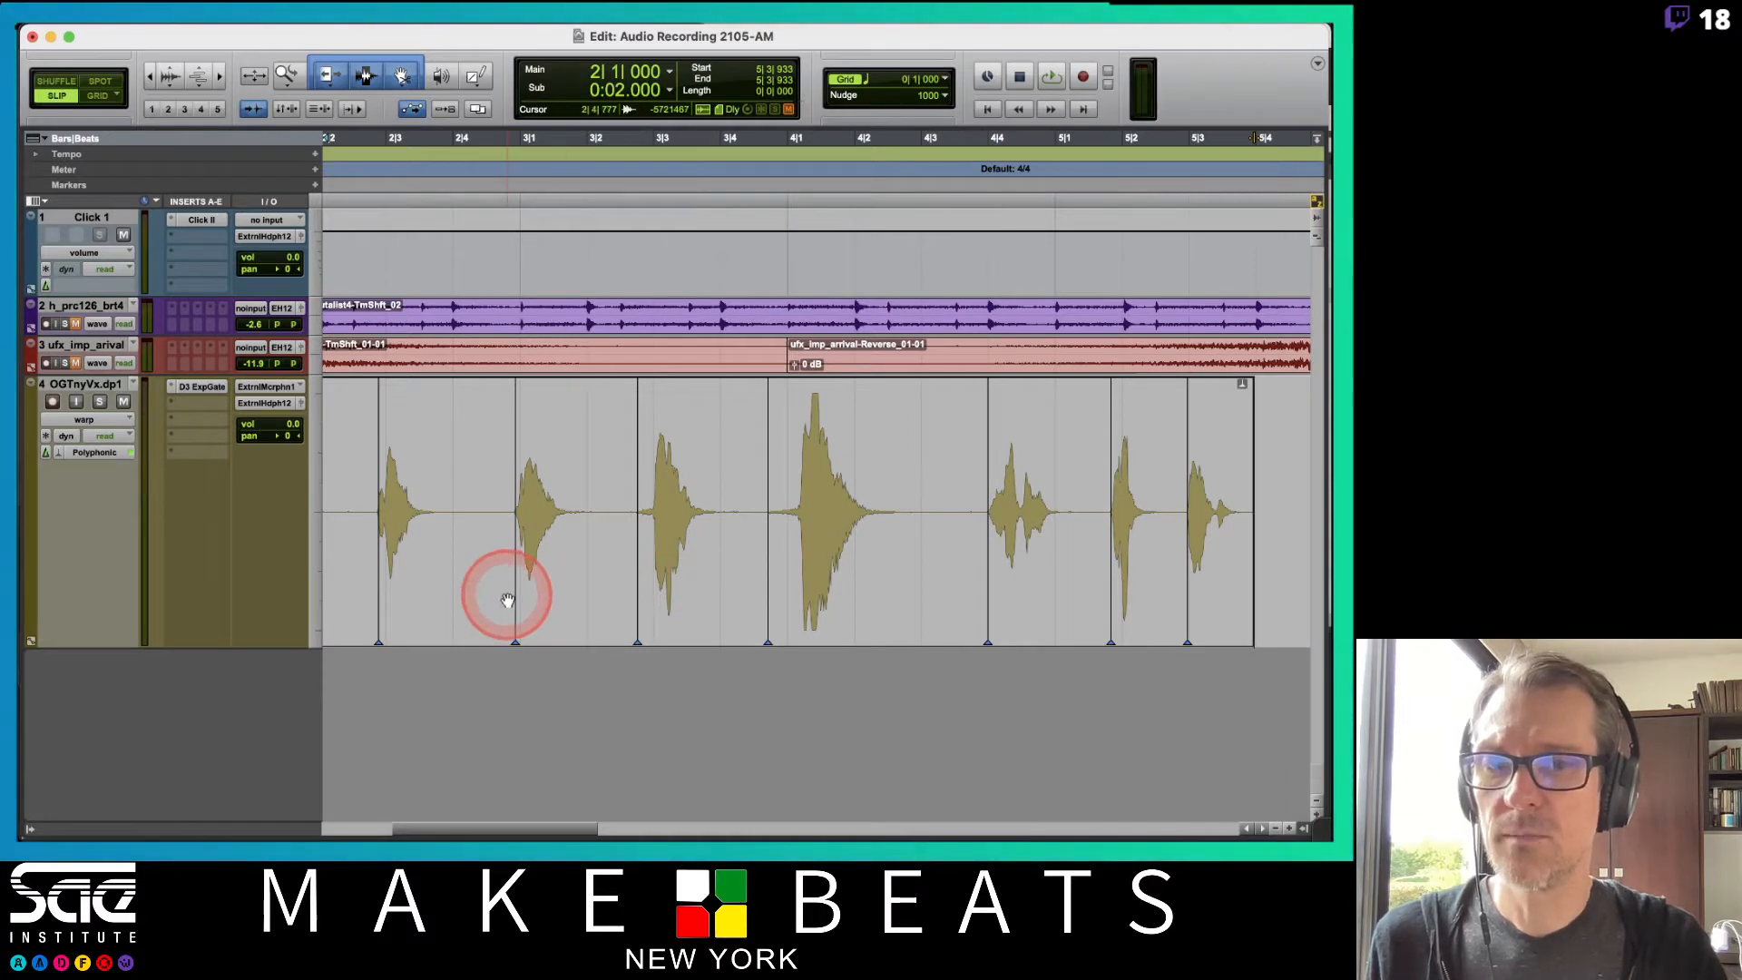
left_click_drag(516, 596, 445, 595)
key("super+bracketleft")
Play back the warped vocal and undo the three warp marker moves.
key("space")
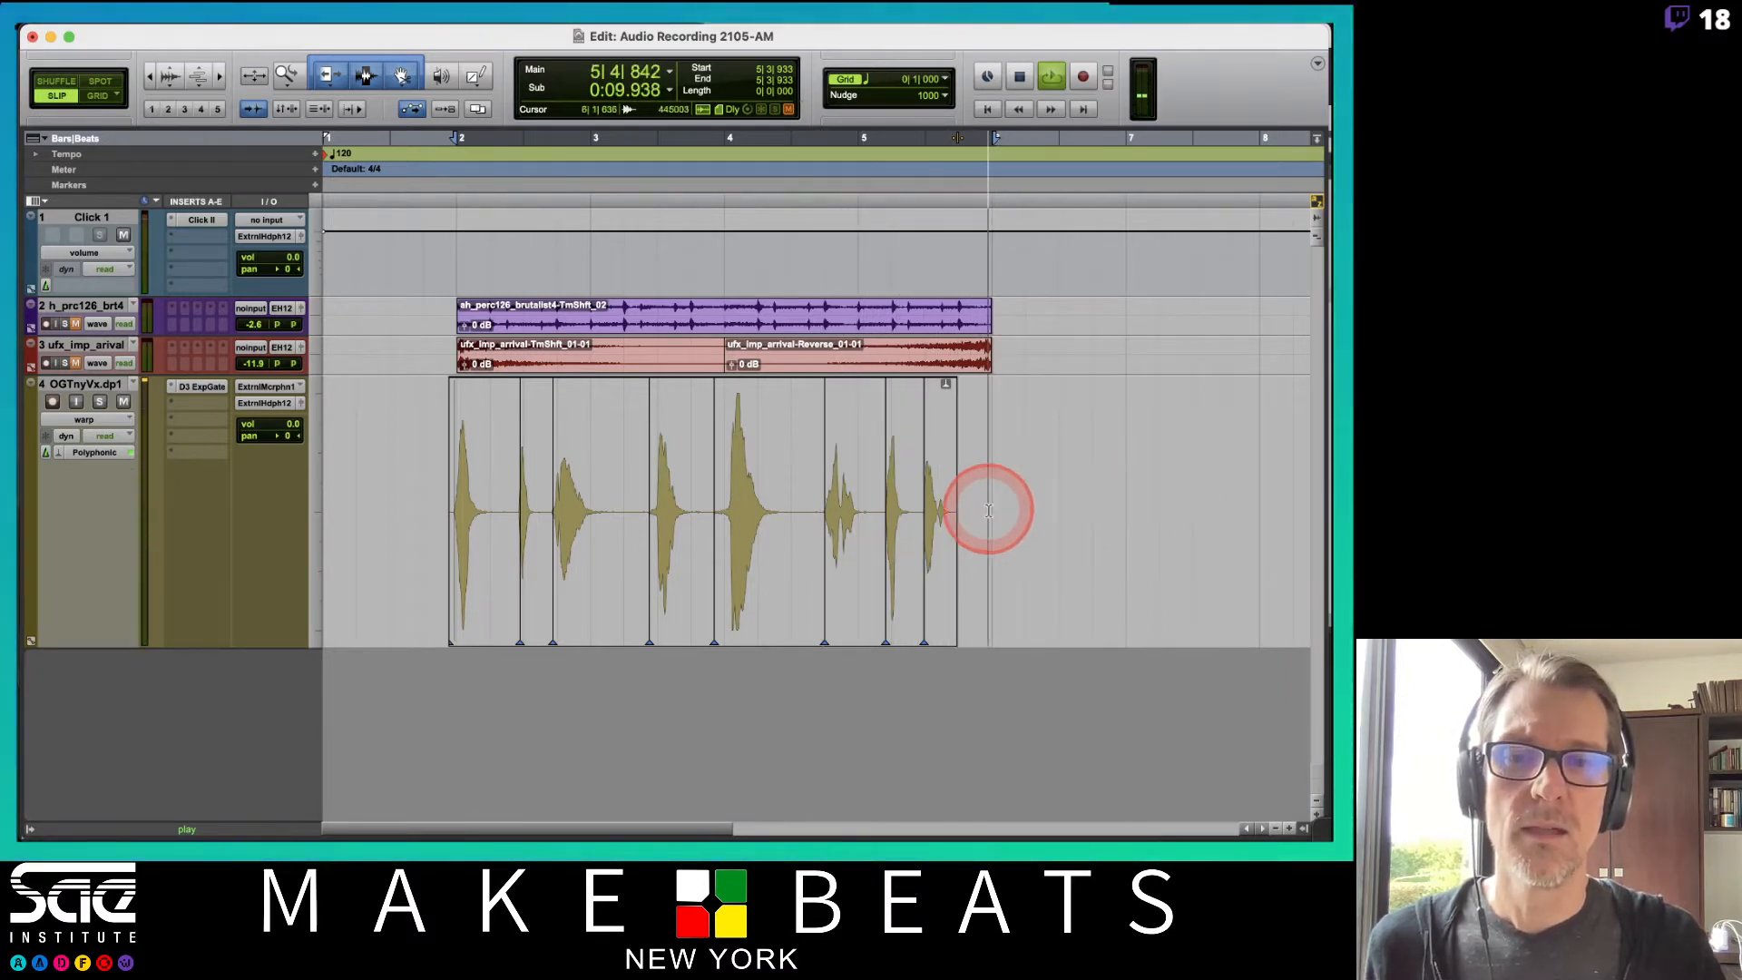
key("space")
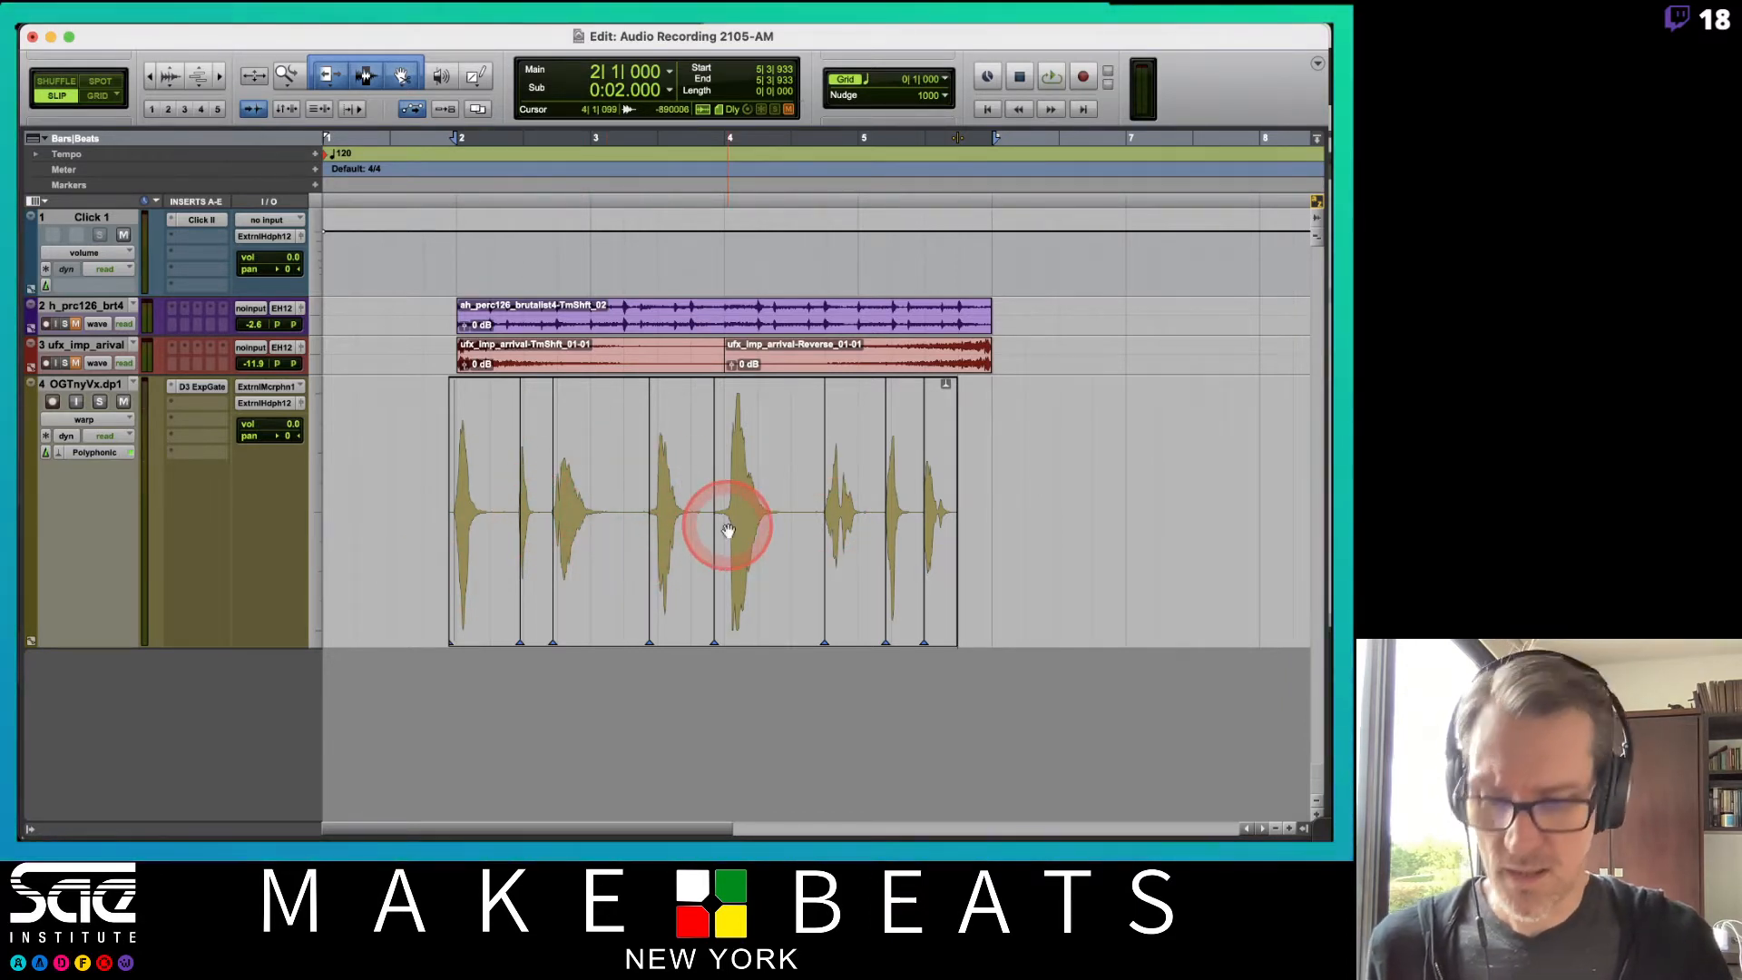
key("super+z")
key("super+z")
key("super+z")
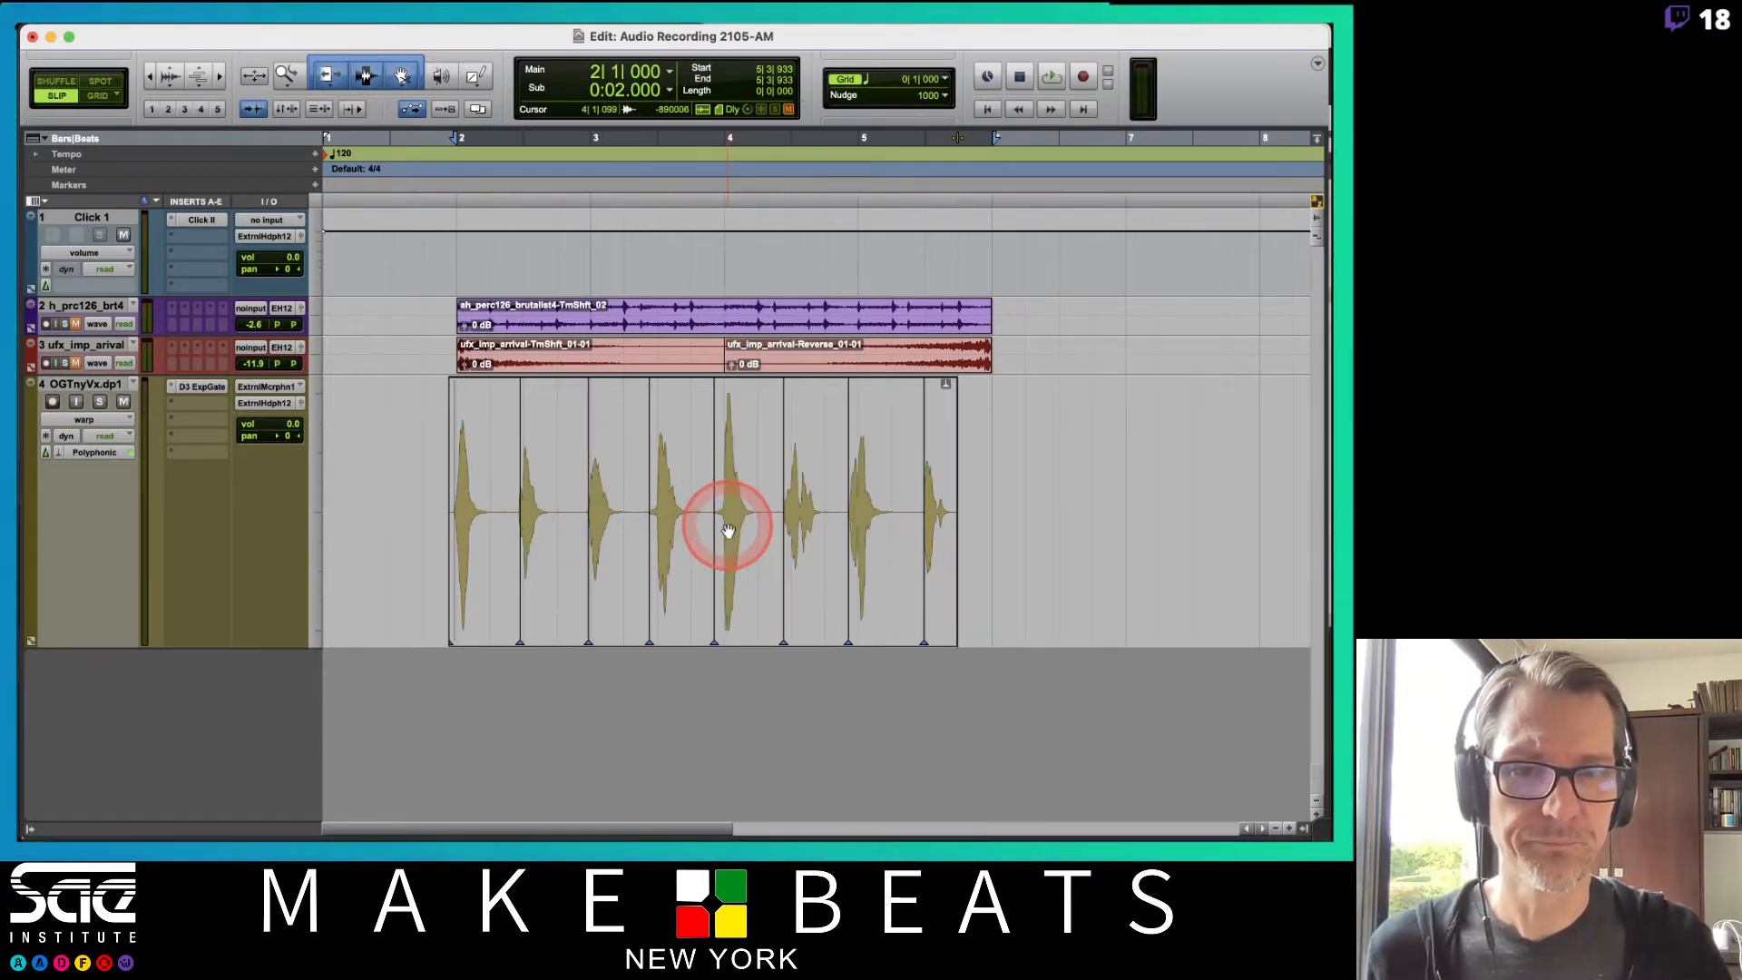
Set the vocal track's Elastic Audio algorithm to Rhythmic and dismiss the notification.
left_click(58, 455)
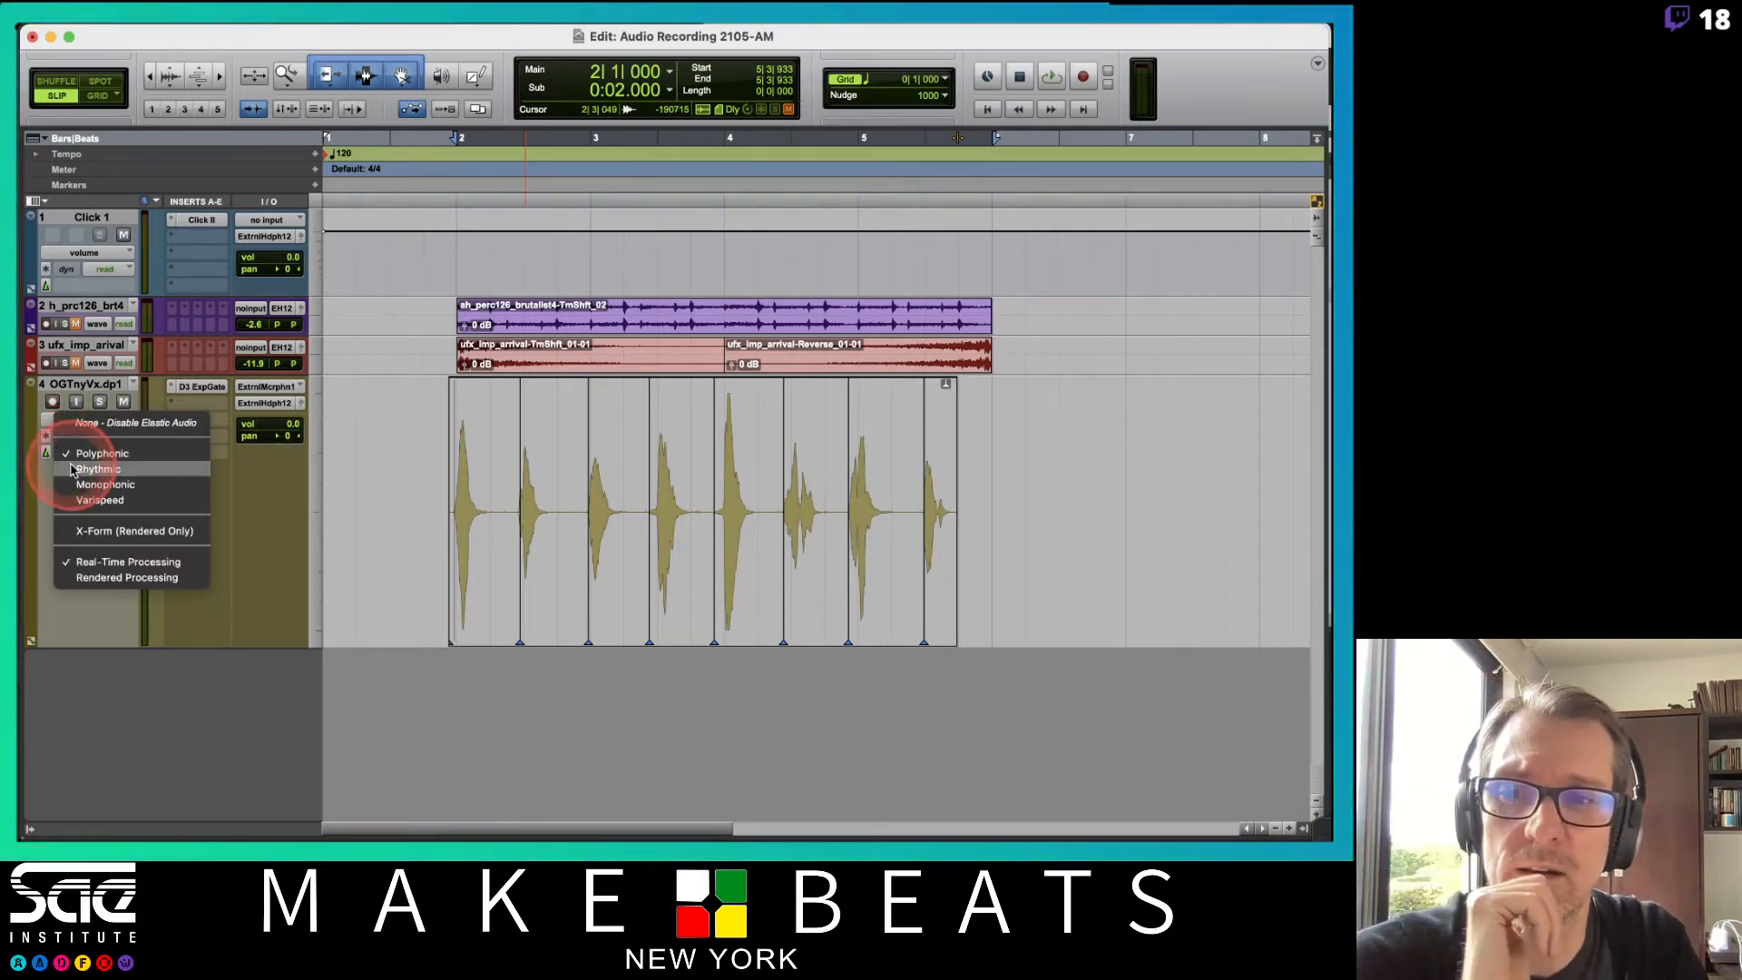
left_click(71, 469)
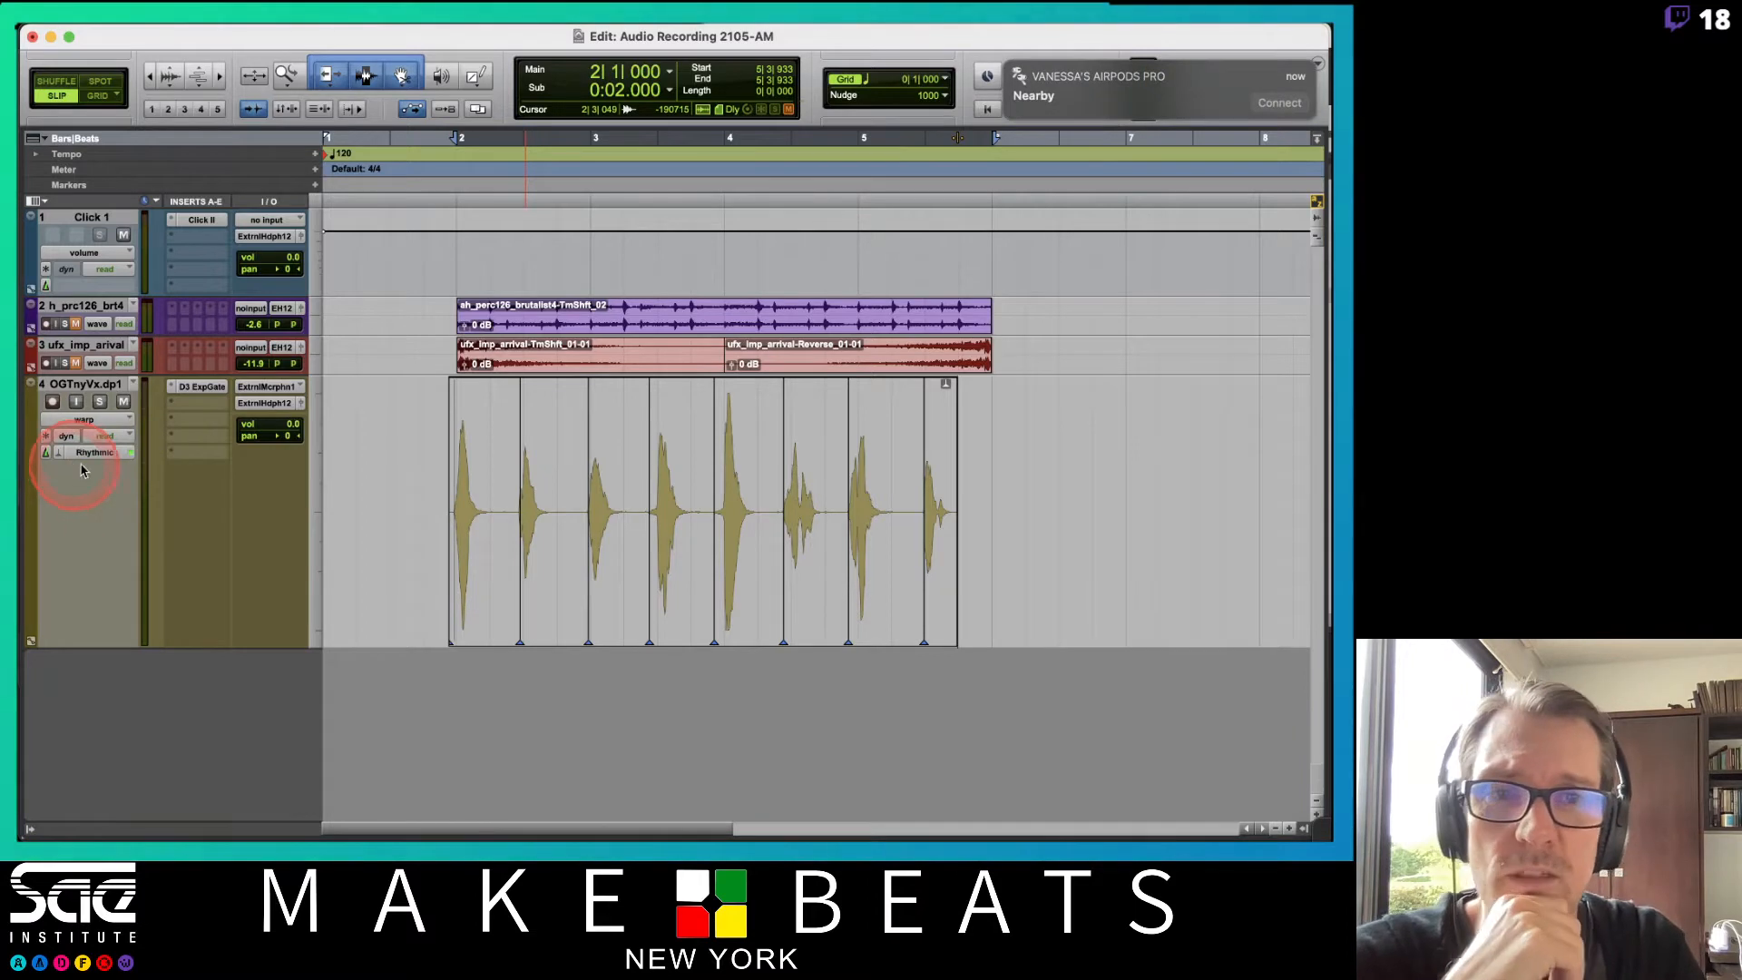
left_click(1003, 68)
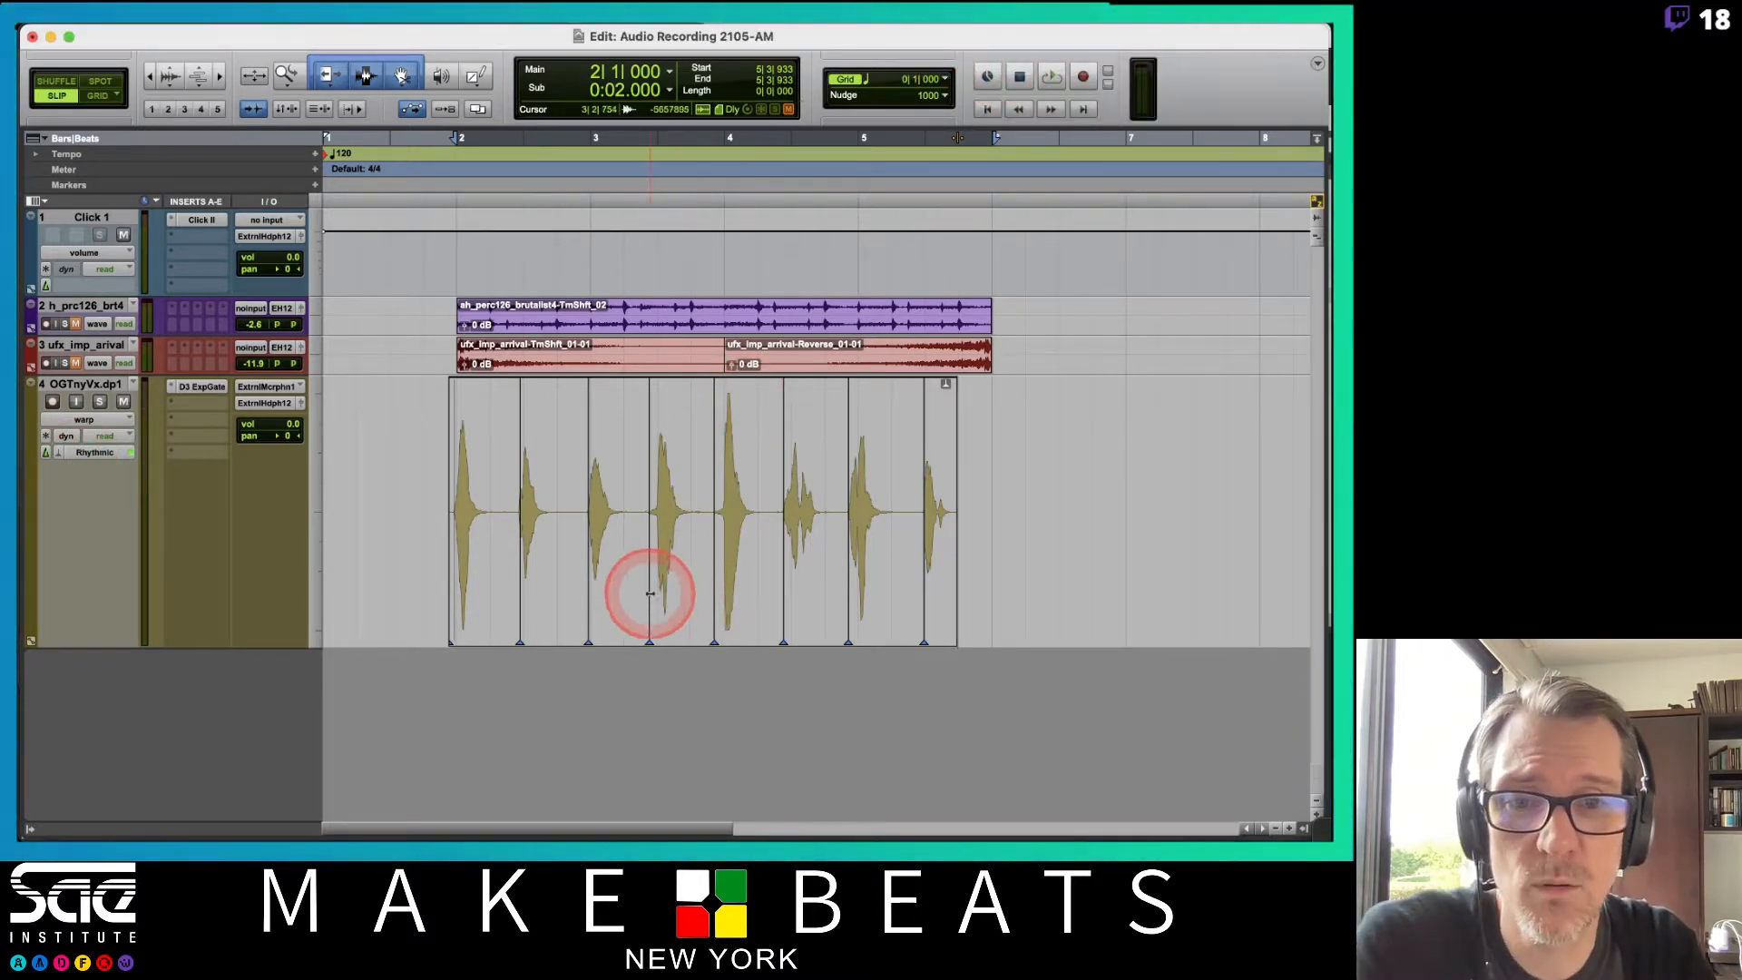
Drag several warp markers to retime vocal events and play back the result.
mouse_move(649, 594)
left_mouse_down()
mouse_move(614, 599)
mouse_move(751, 618)
left_mouse_up()
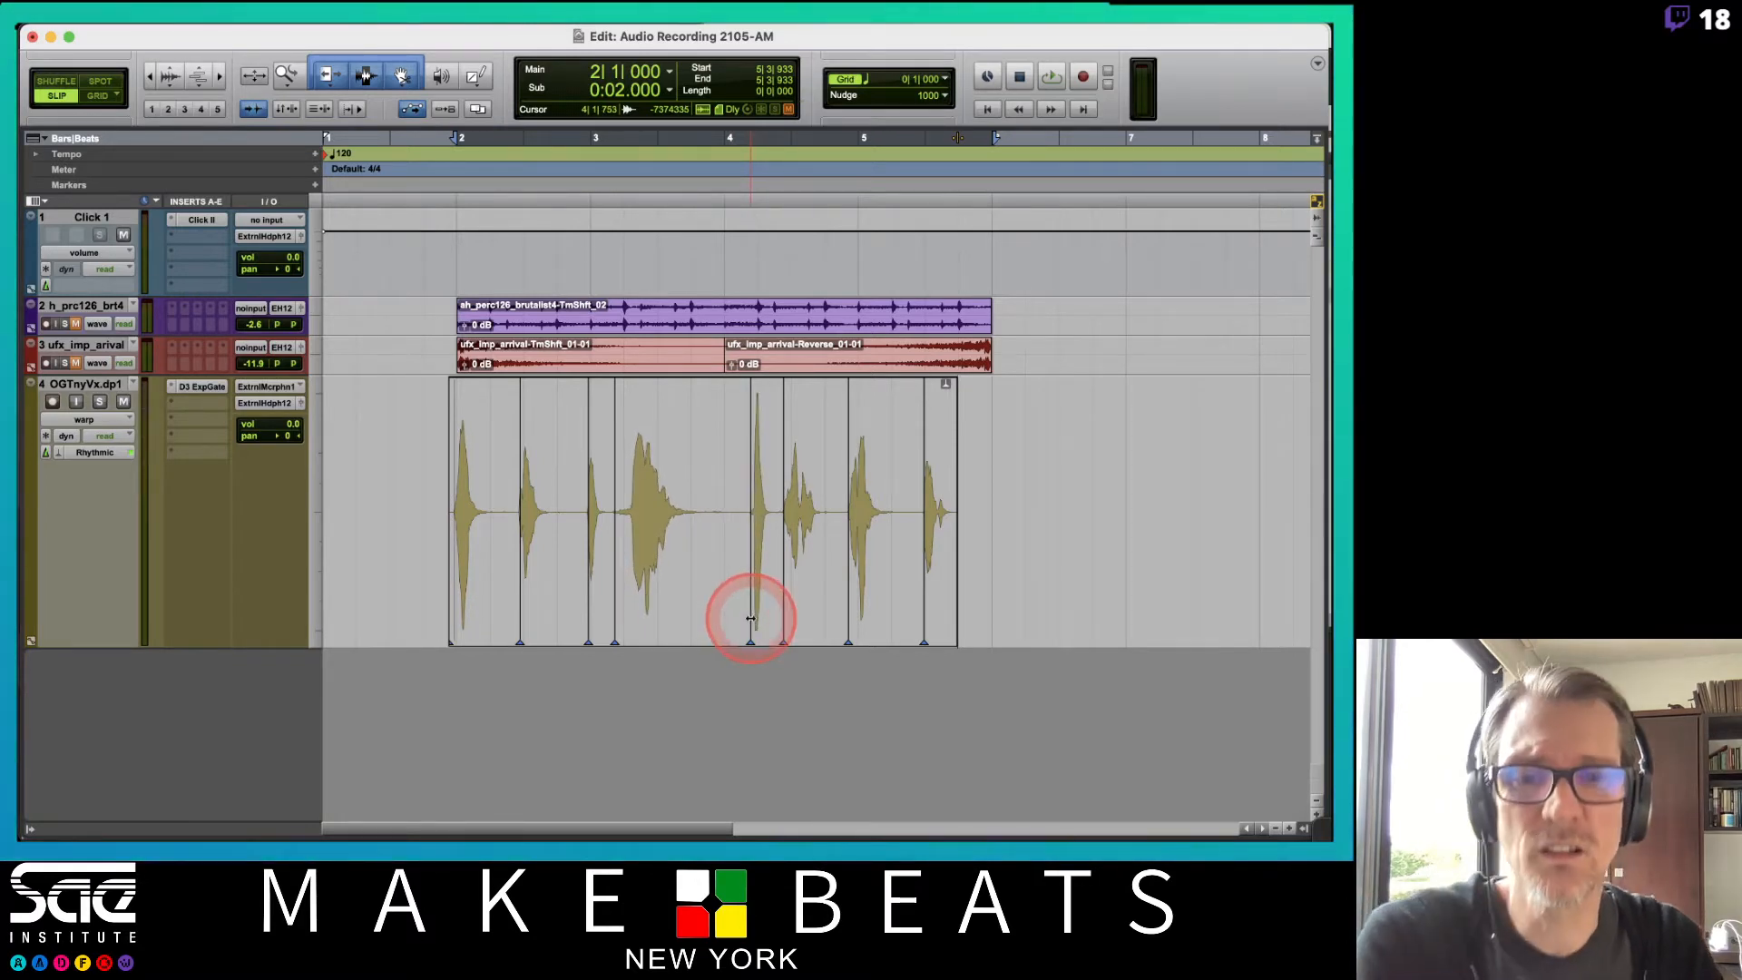
key("space")
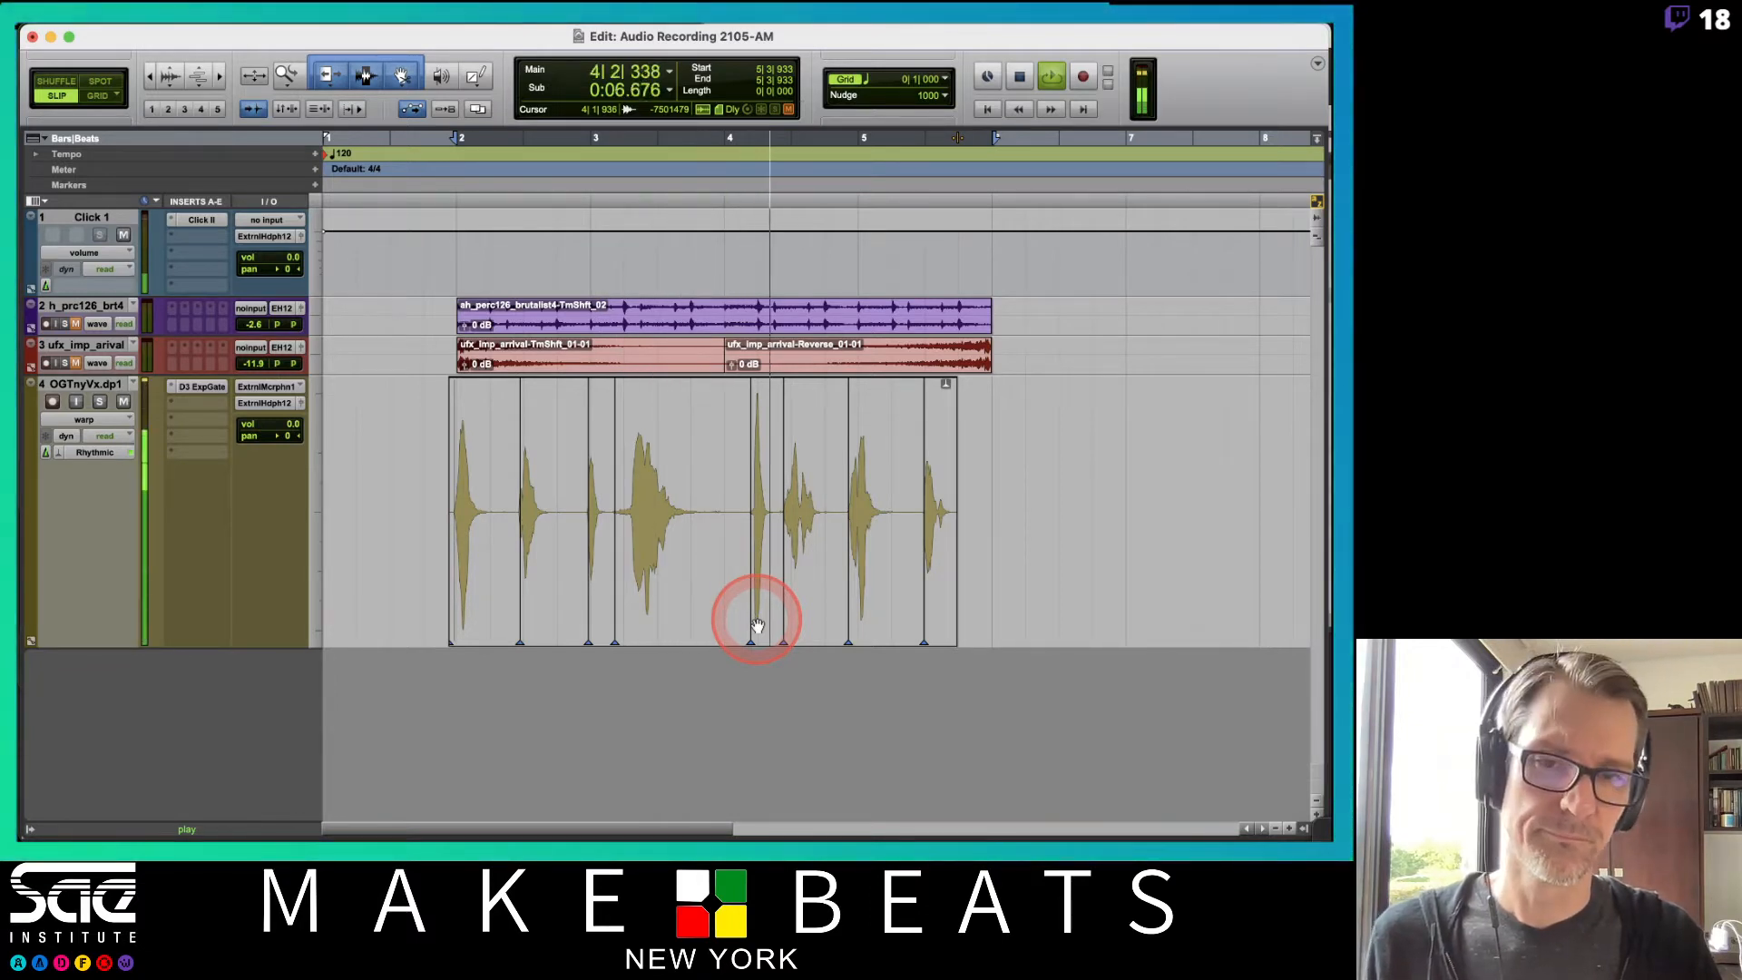
key("space")
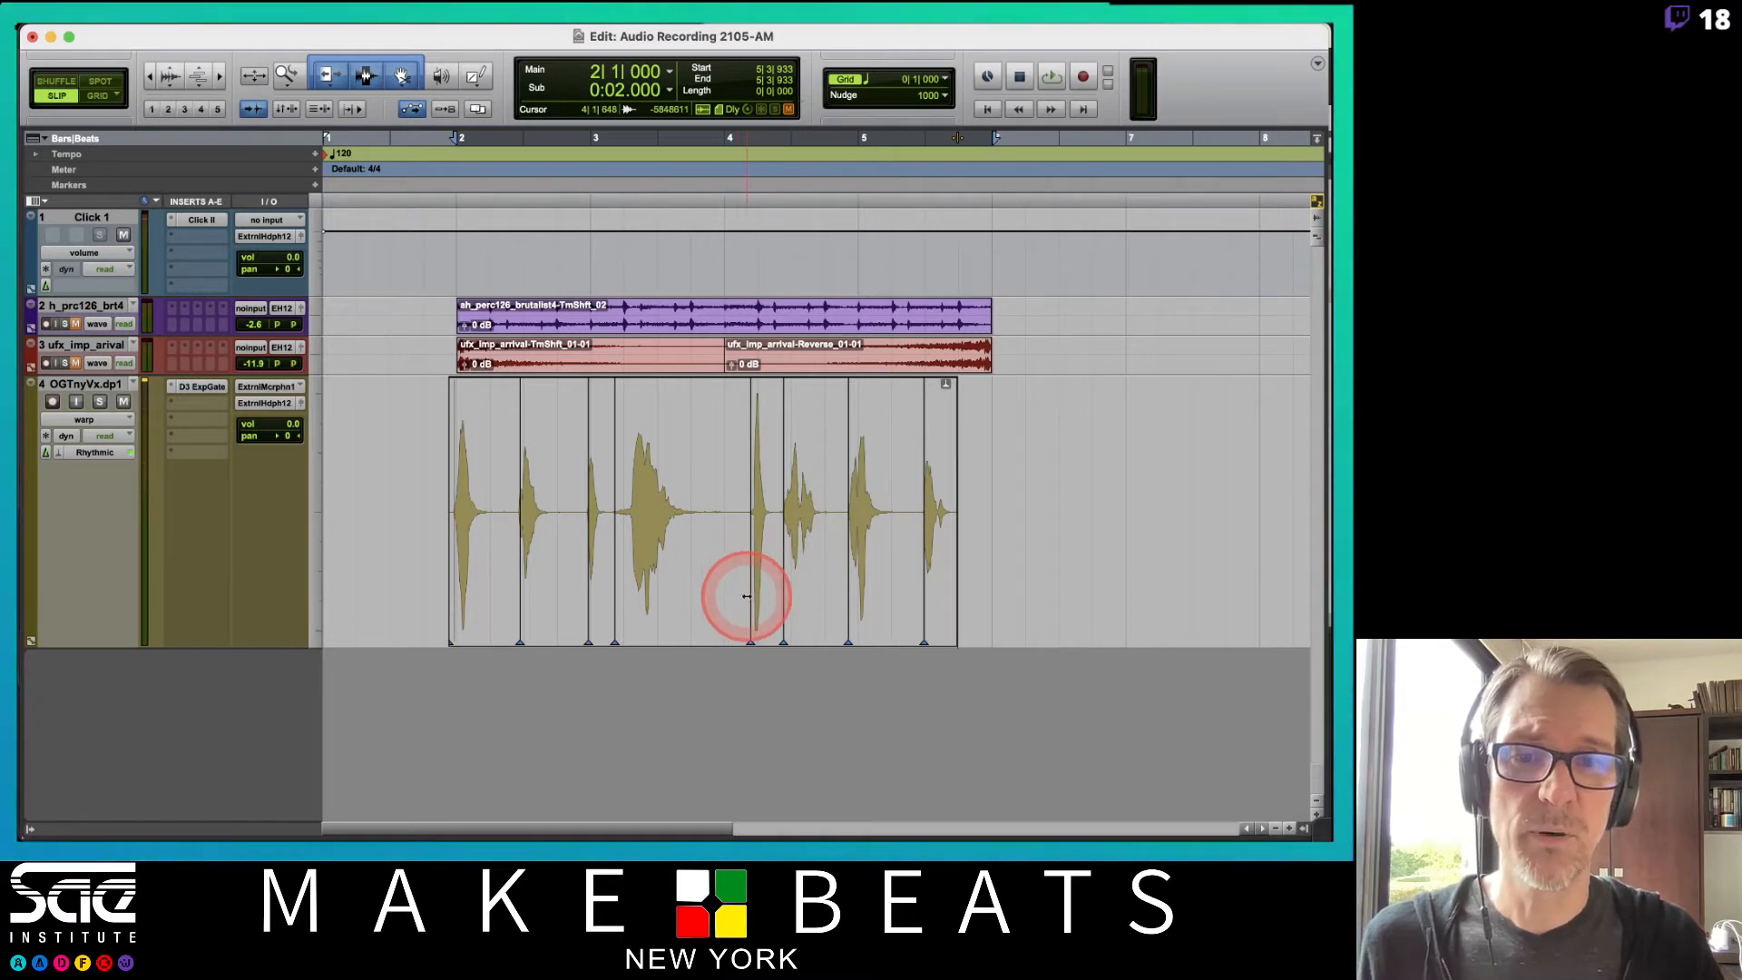
left_click_drag(746, 596, 721, 592)
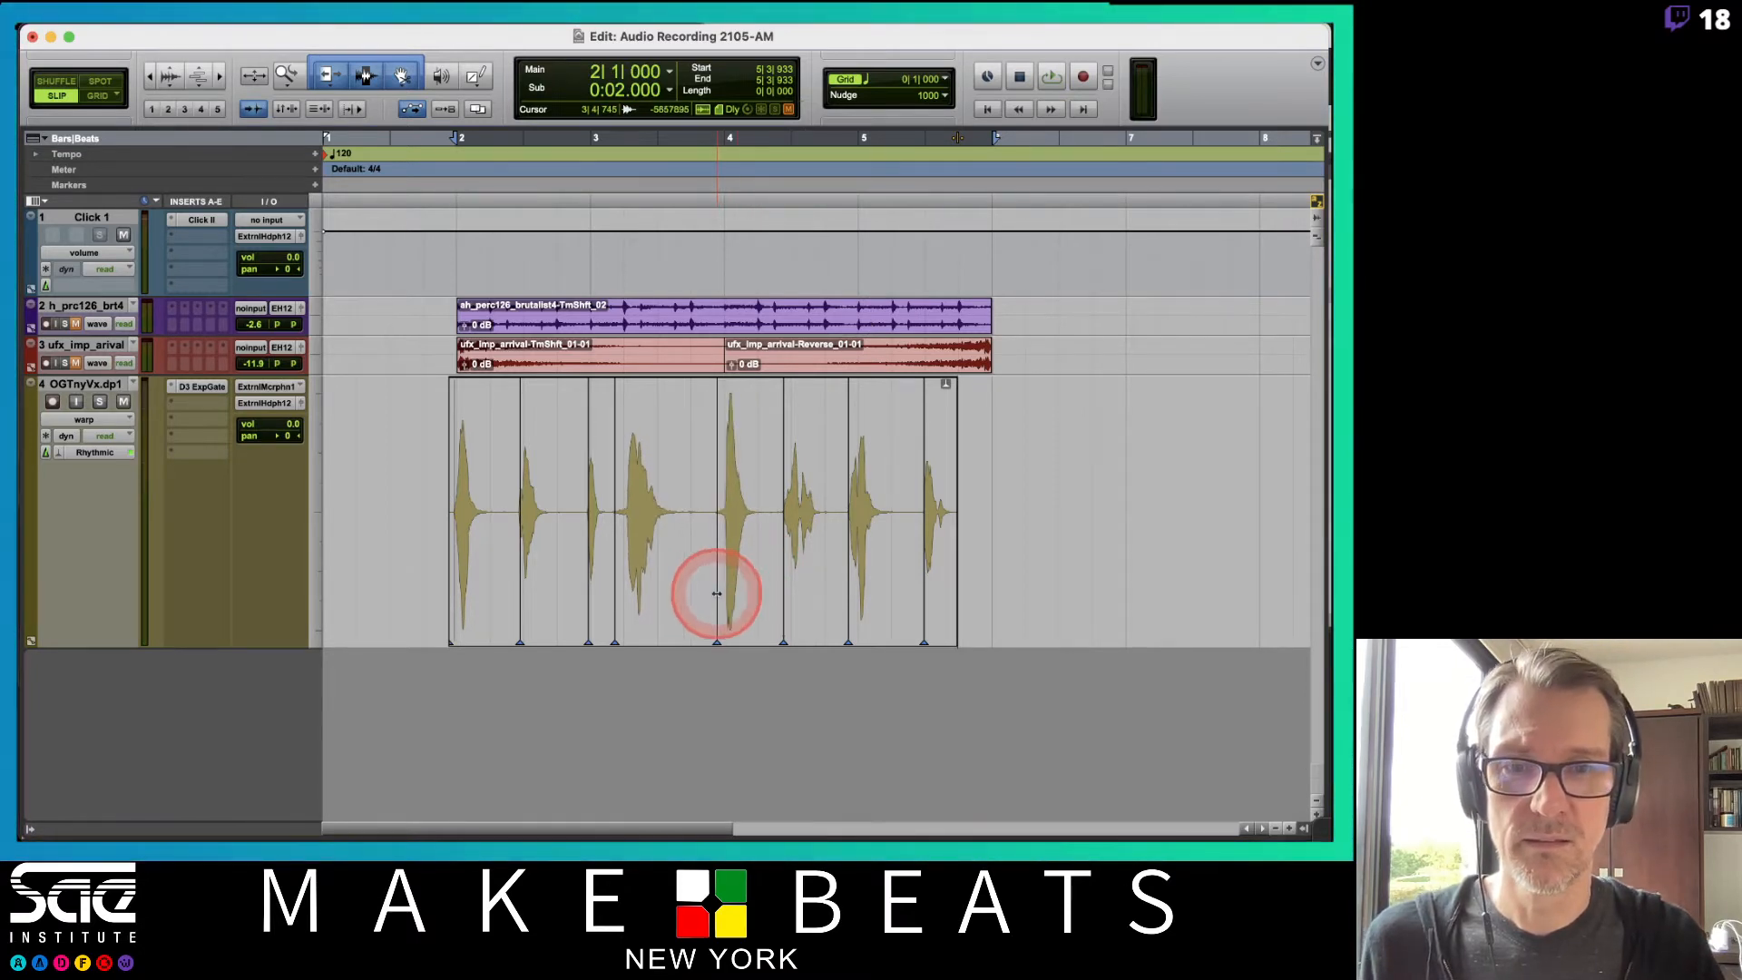
left_click_drag(614, 589, 649, 598)
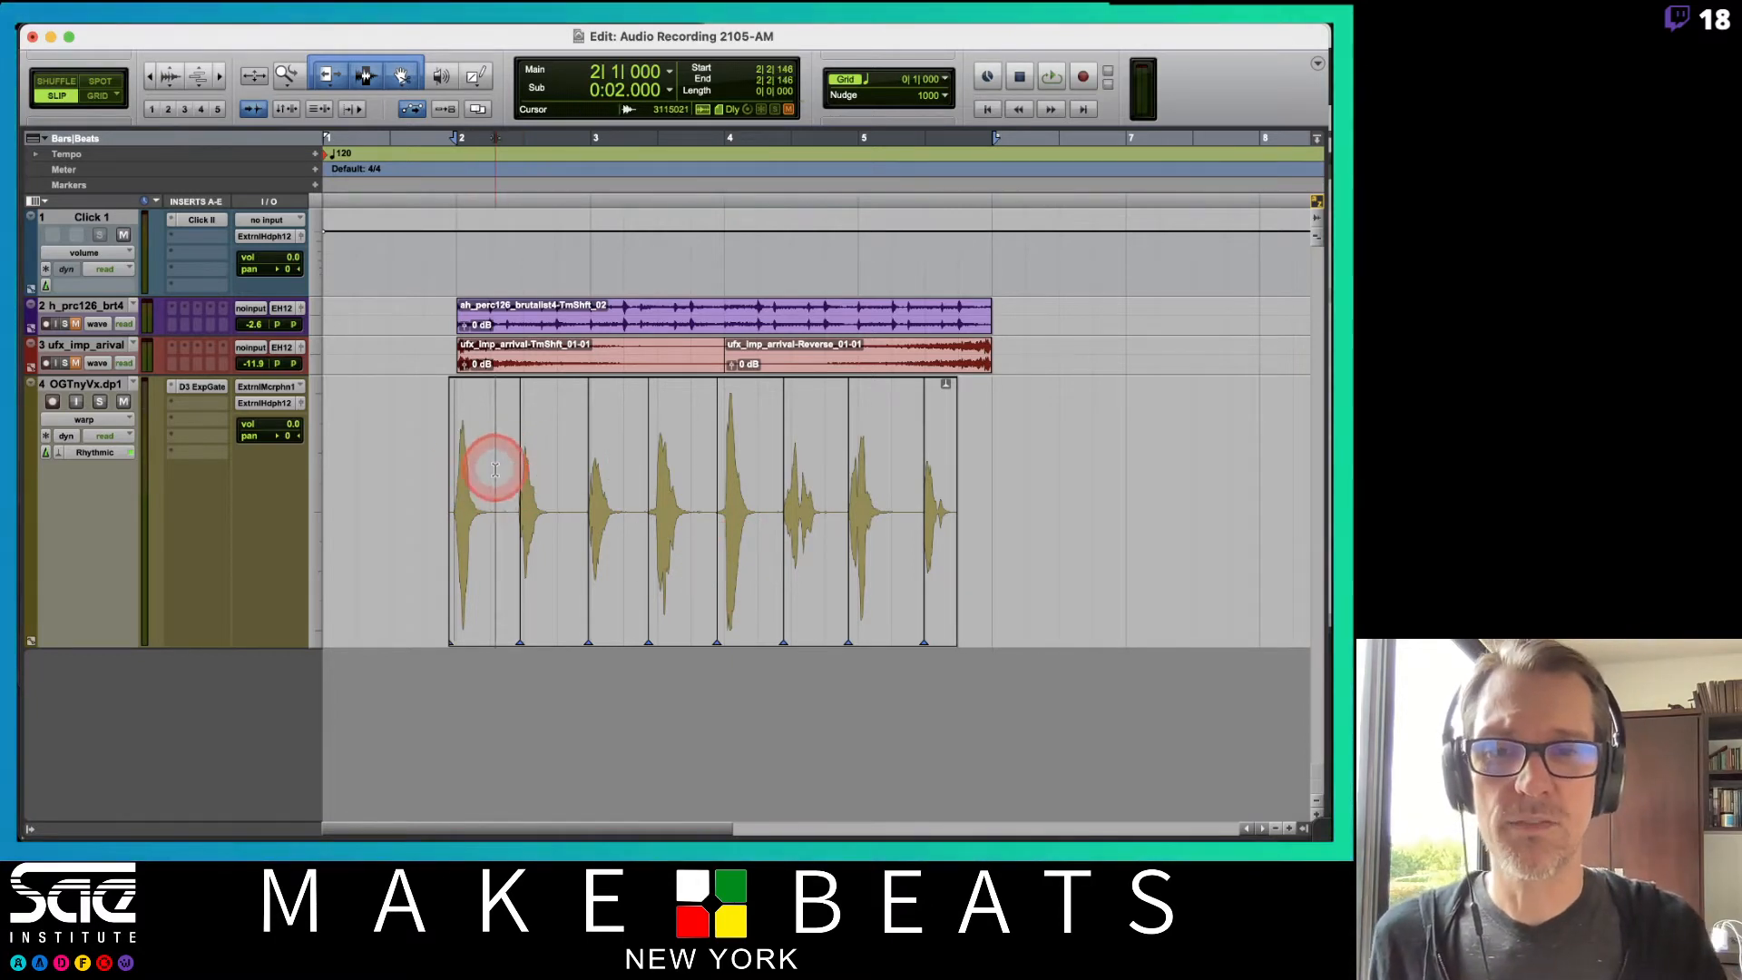
Select the warp markers across the vocal clip and delete them.
left_click_drag(496, 466, 936, 501)
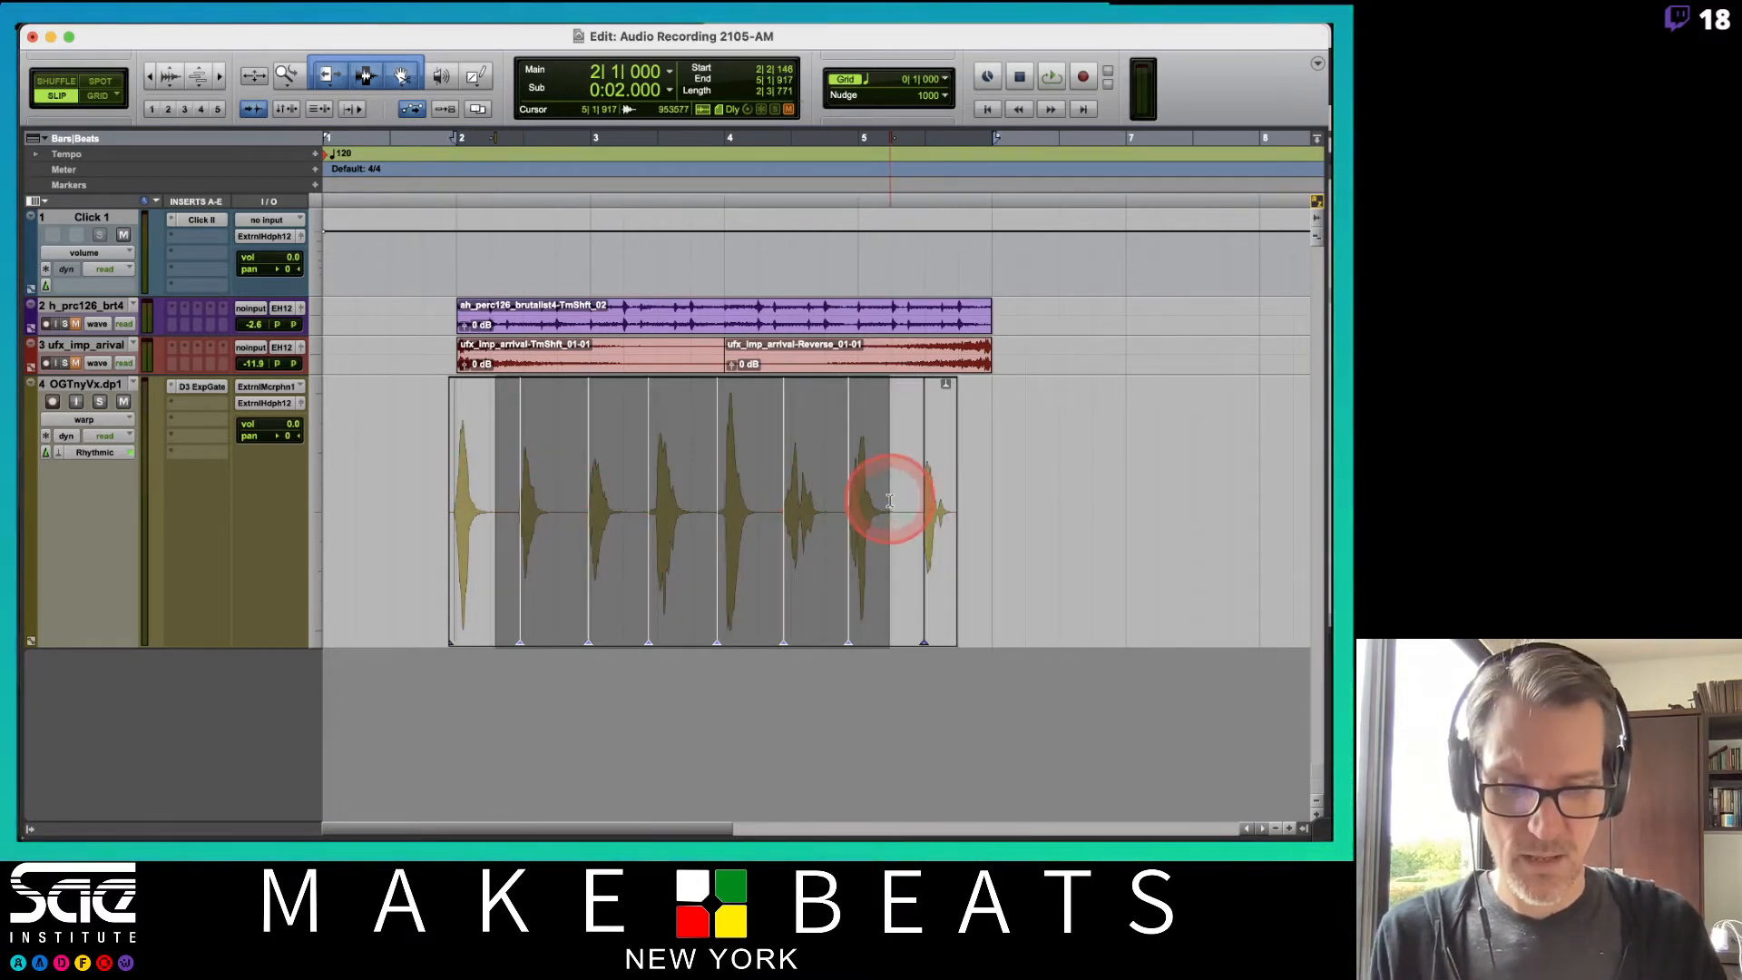
key("Delete")
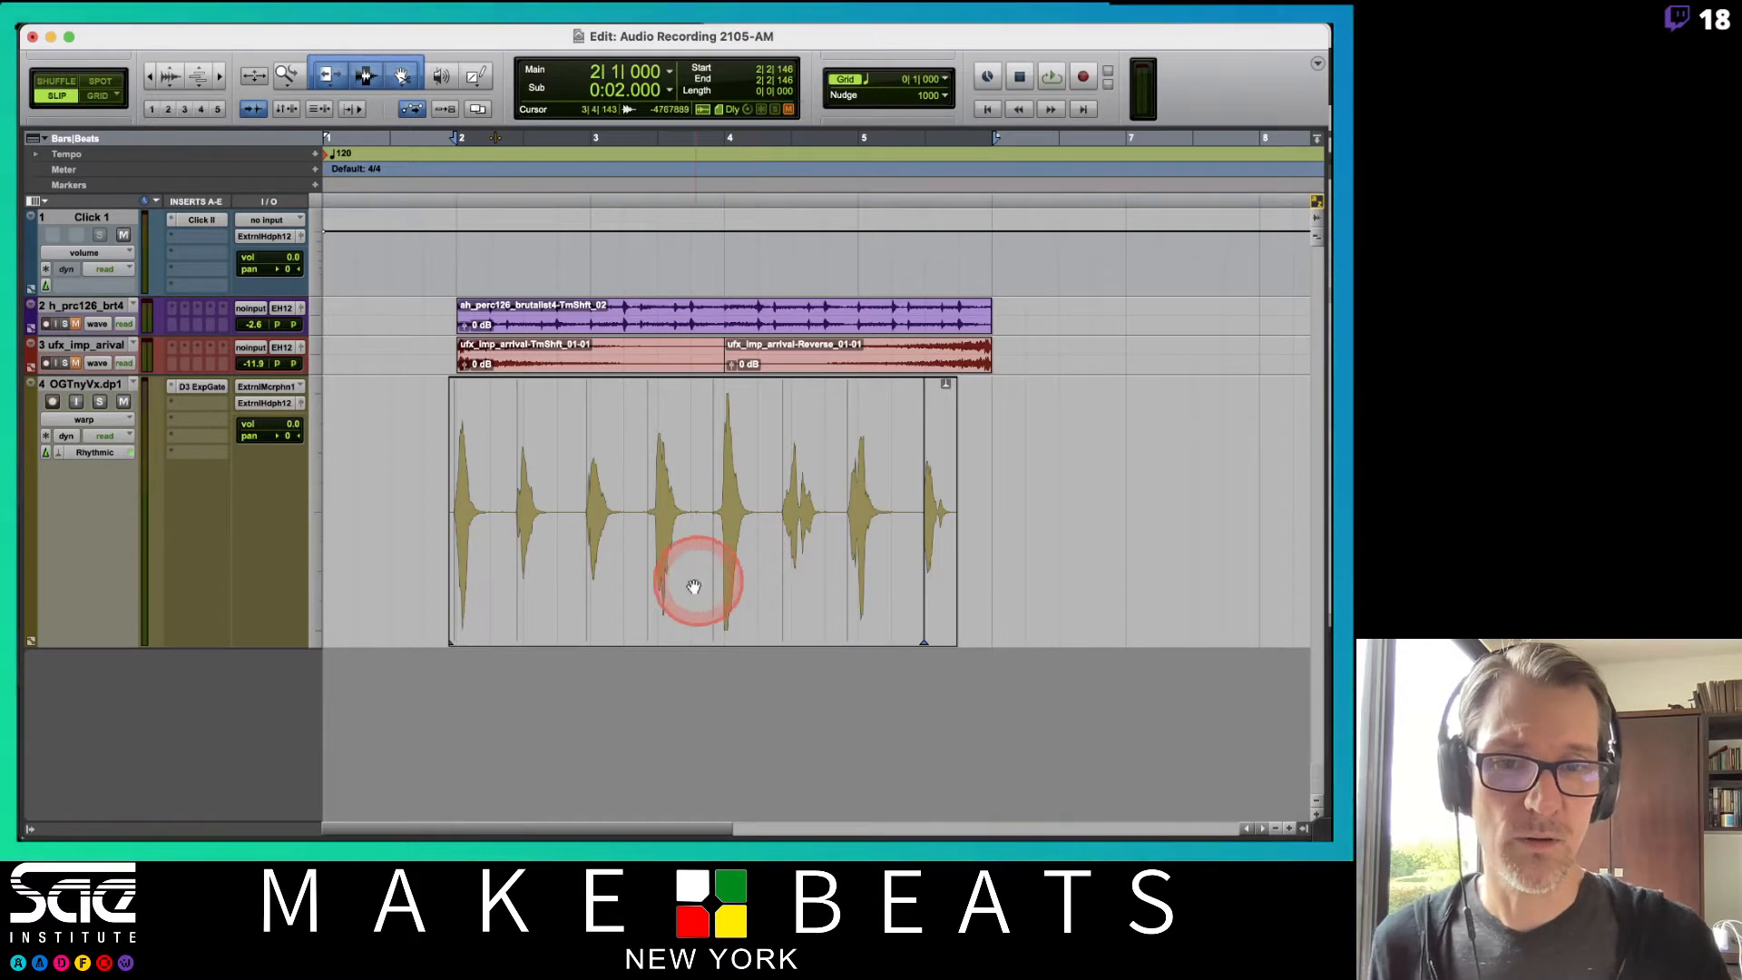
Drag a mid-clip vocal event earlier and later during playback, then remove its warp marker.
left_click_drag(716, 591, 683, 580)
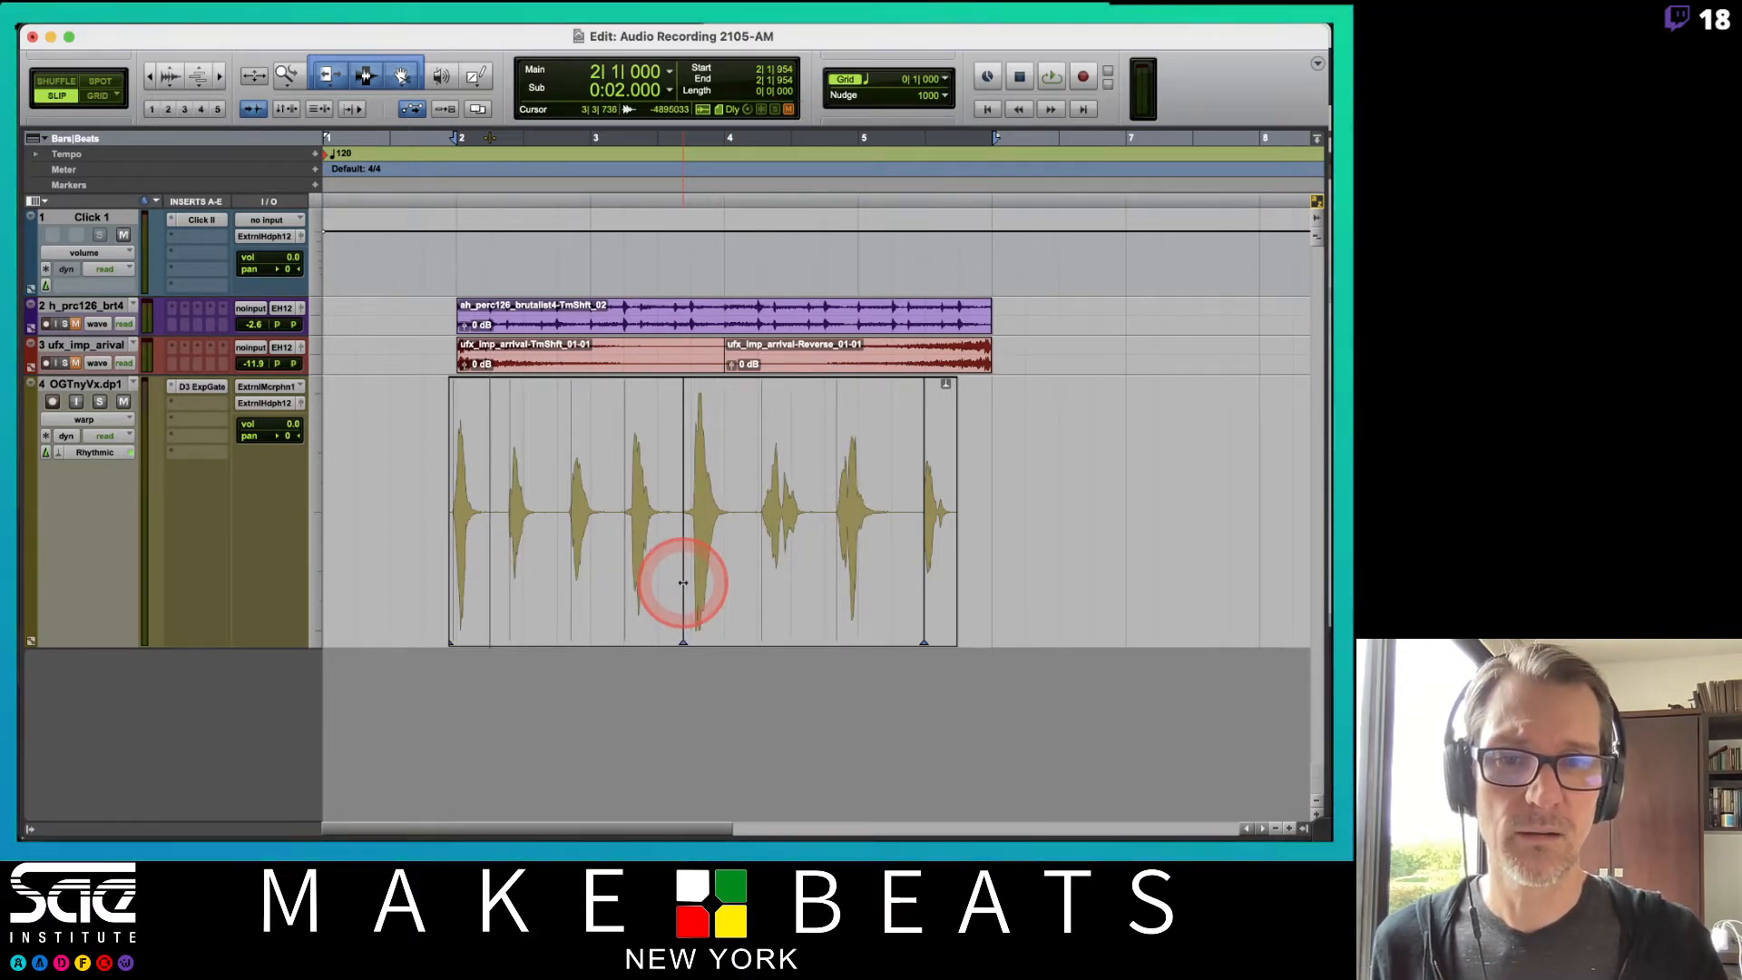
key("space")
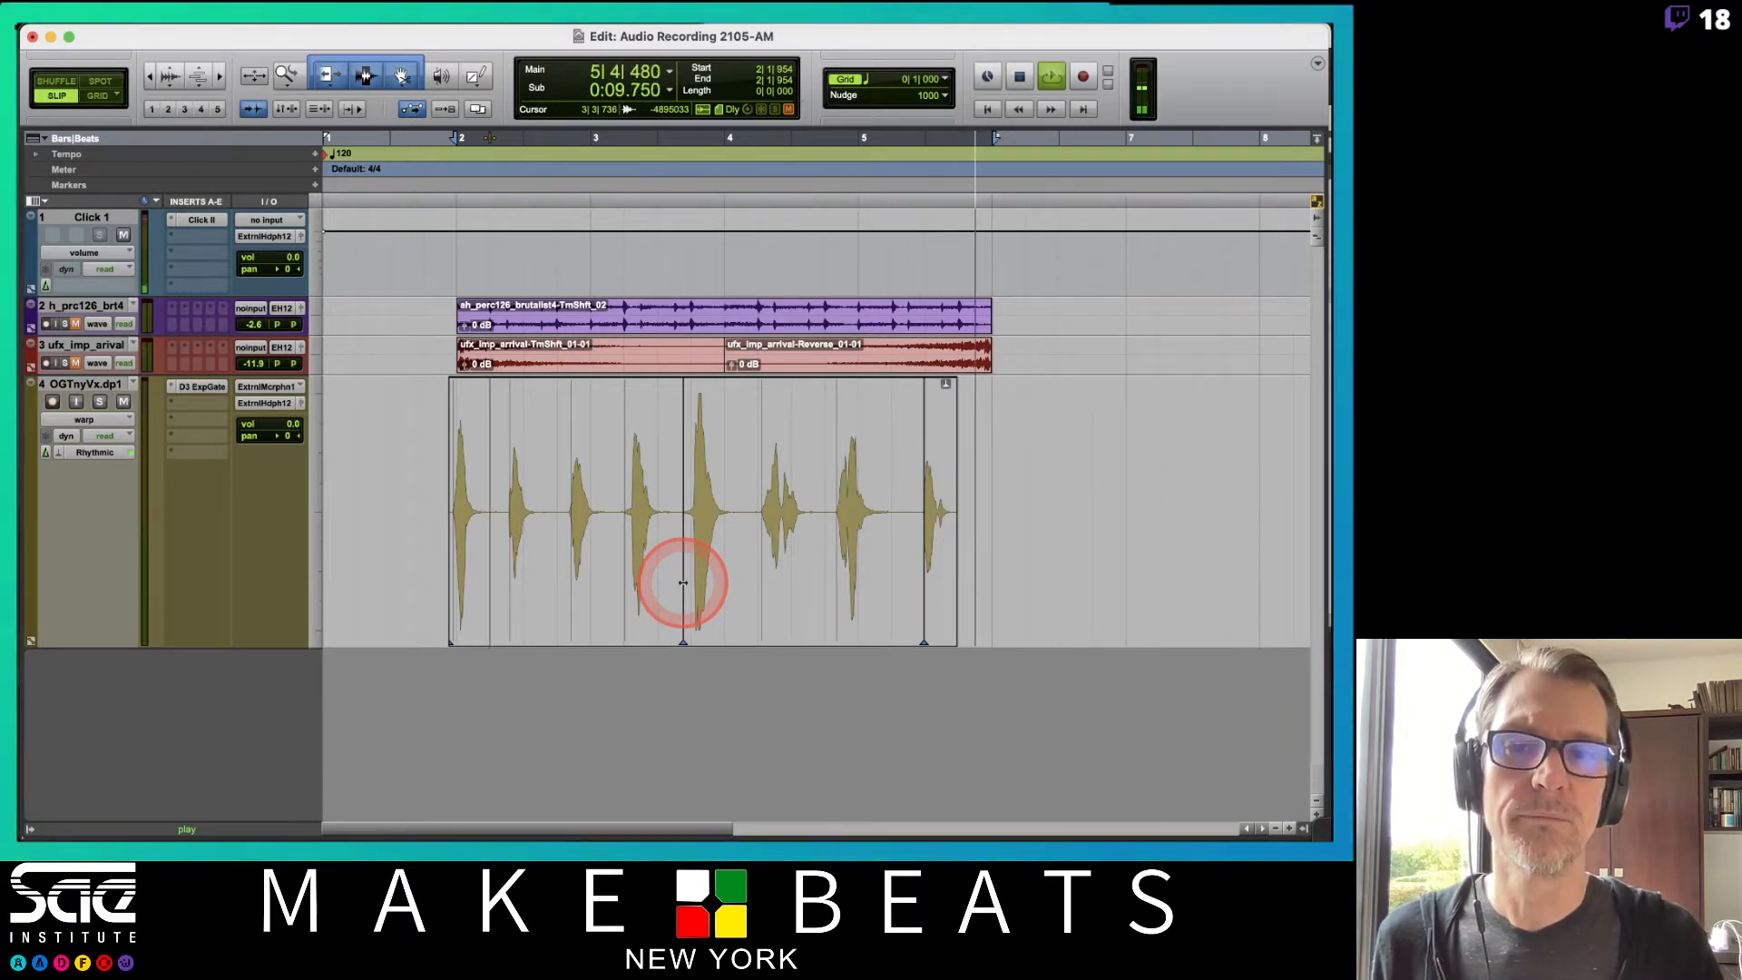
left_click(683, 581, "alt")
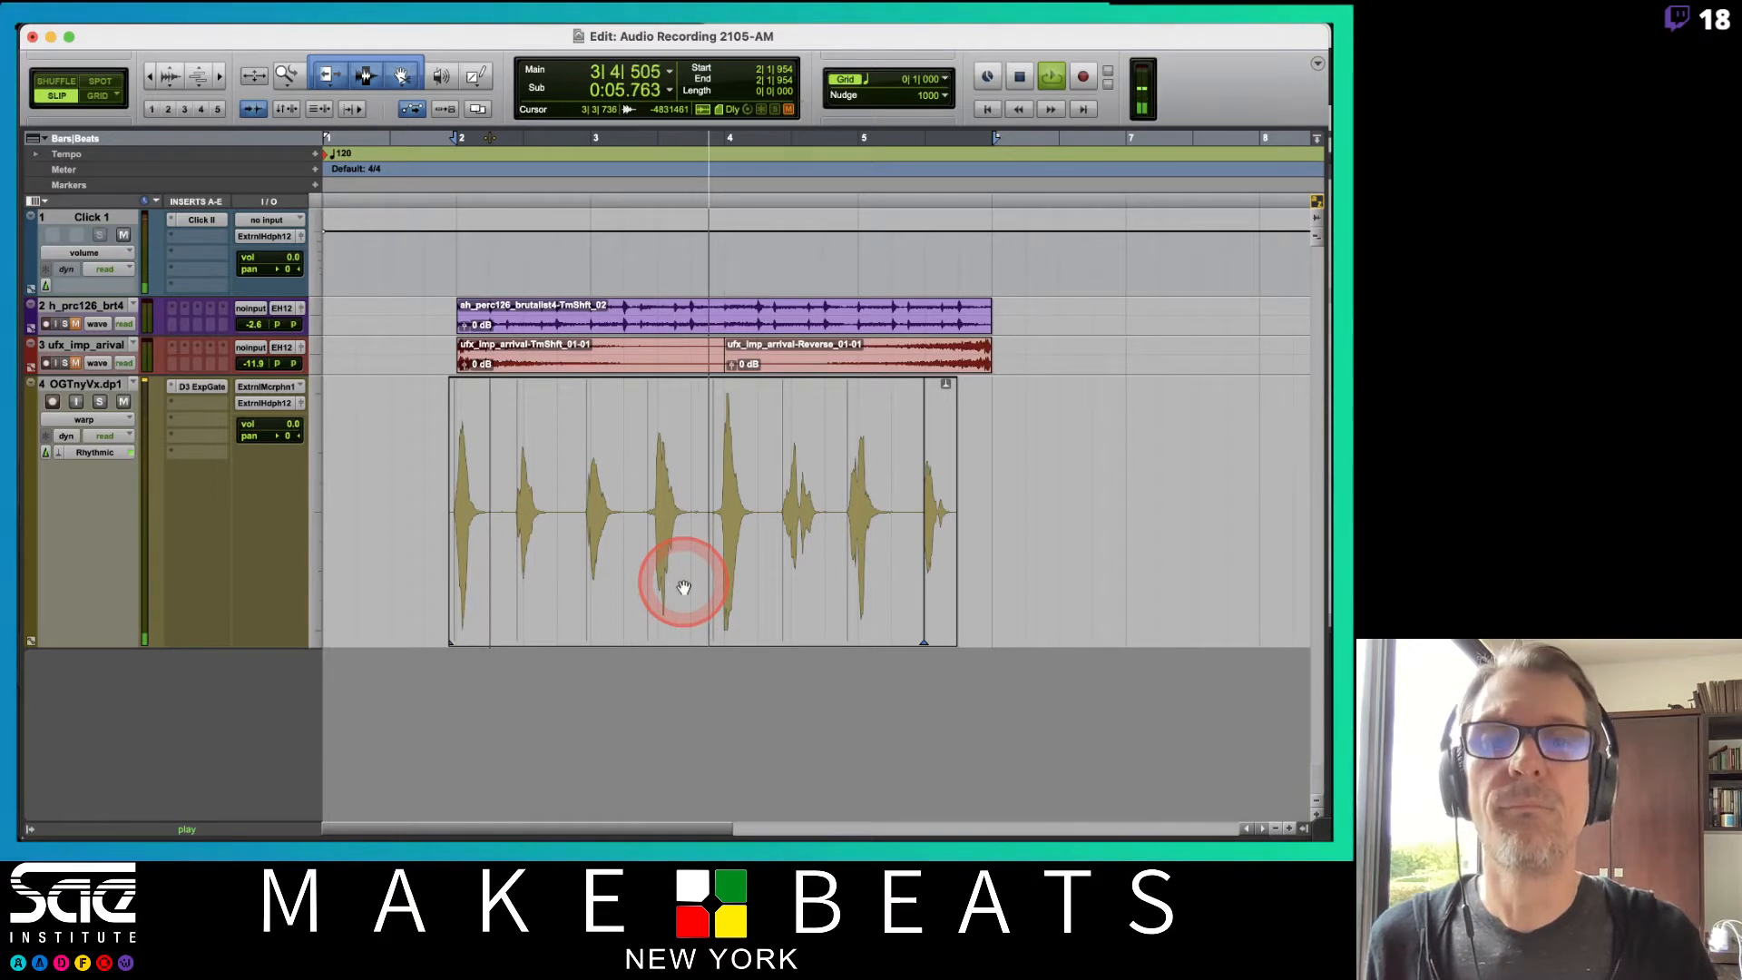
left_click_drag(709, 581, 748, 592)
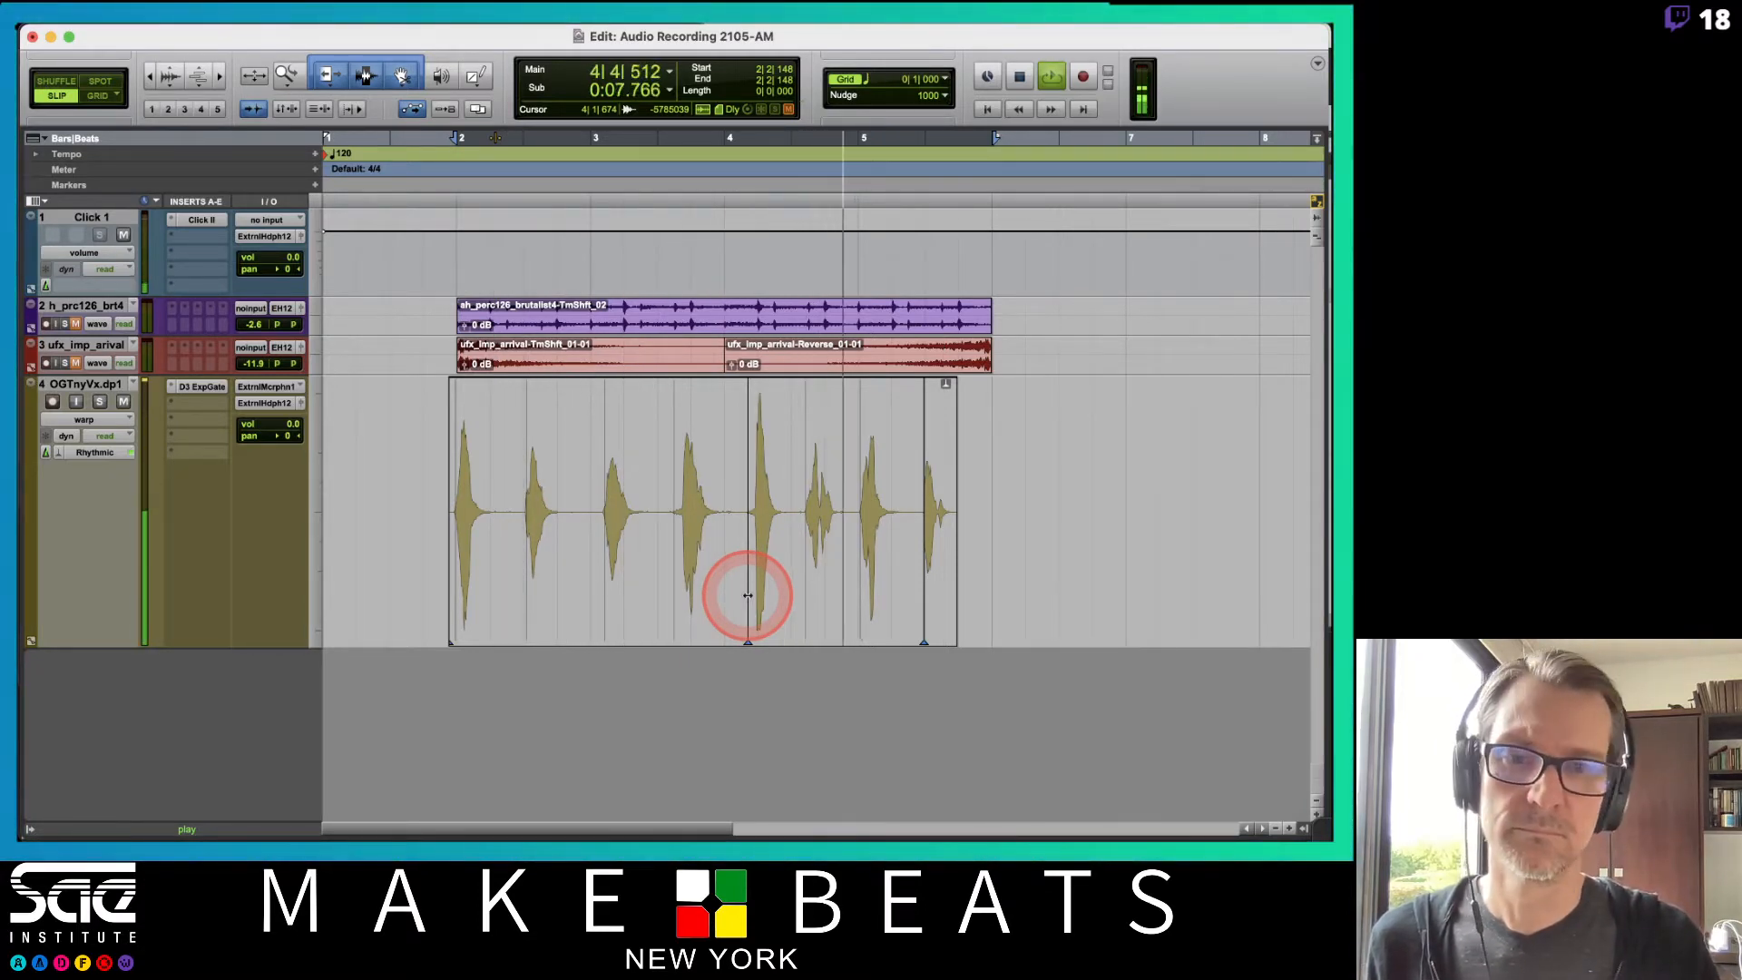
key("space")
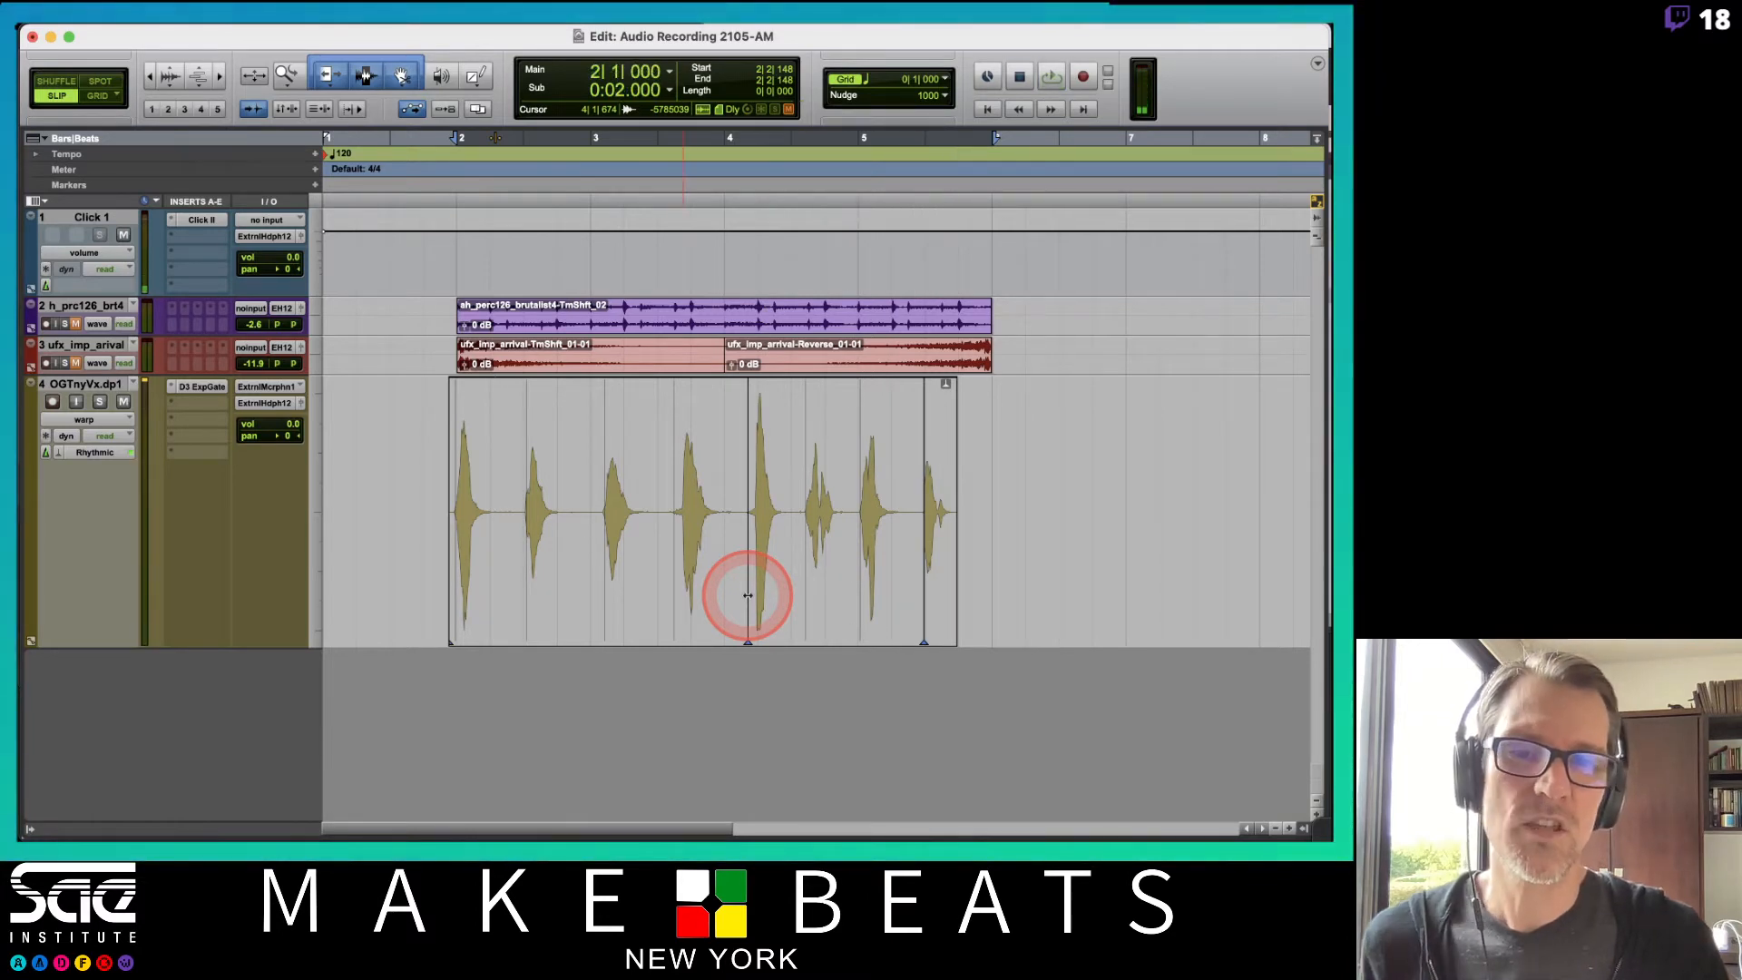
double_click(748, 595)
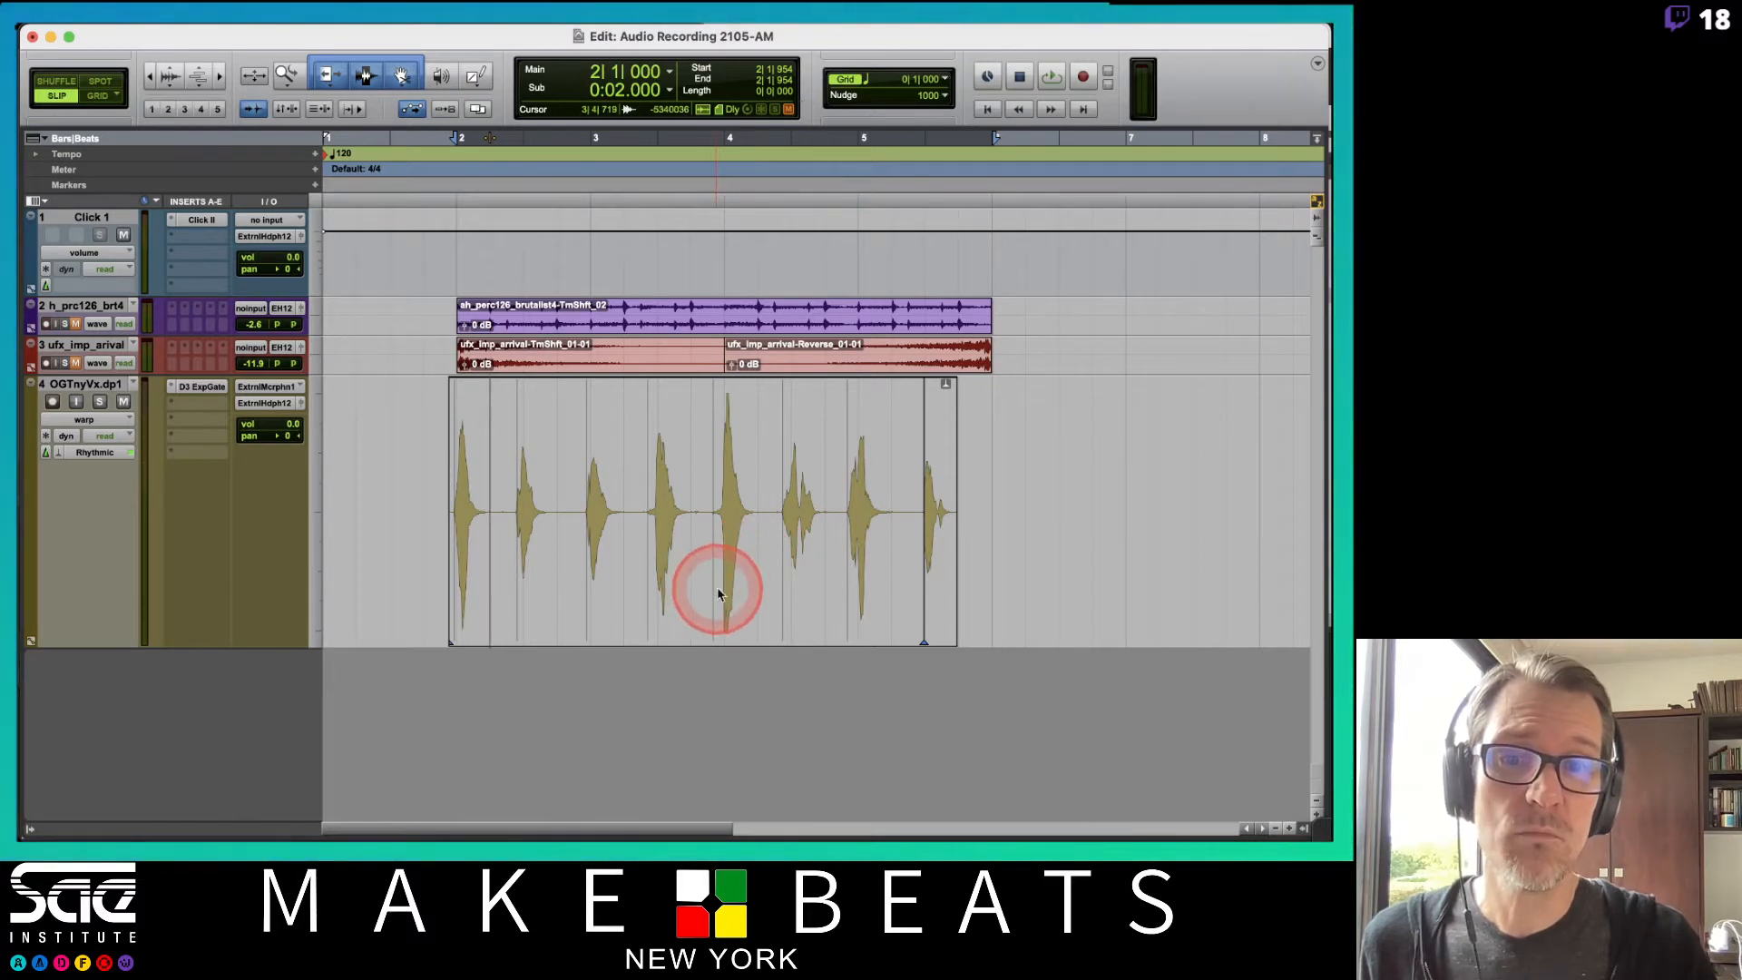
mouse_move(717, 594)
left_mouse_down()
mouse_move(711, 575)
mouse_move(805, 587)
mouse_move(726, 609)
left_mouse_up()
Set the percussion track's height to medium.
left_click(290, 440)
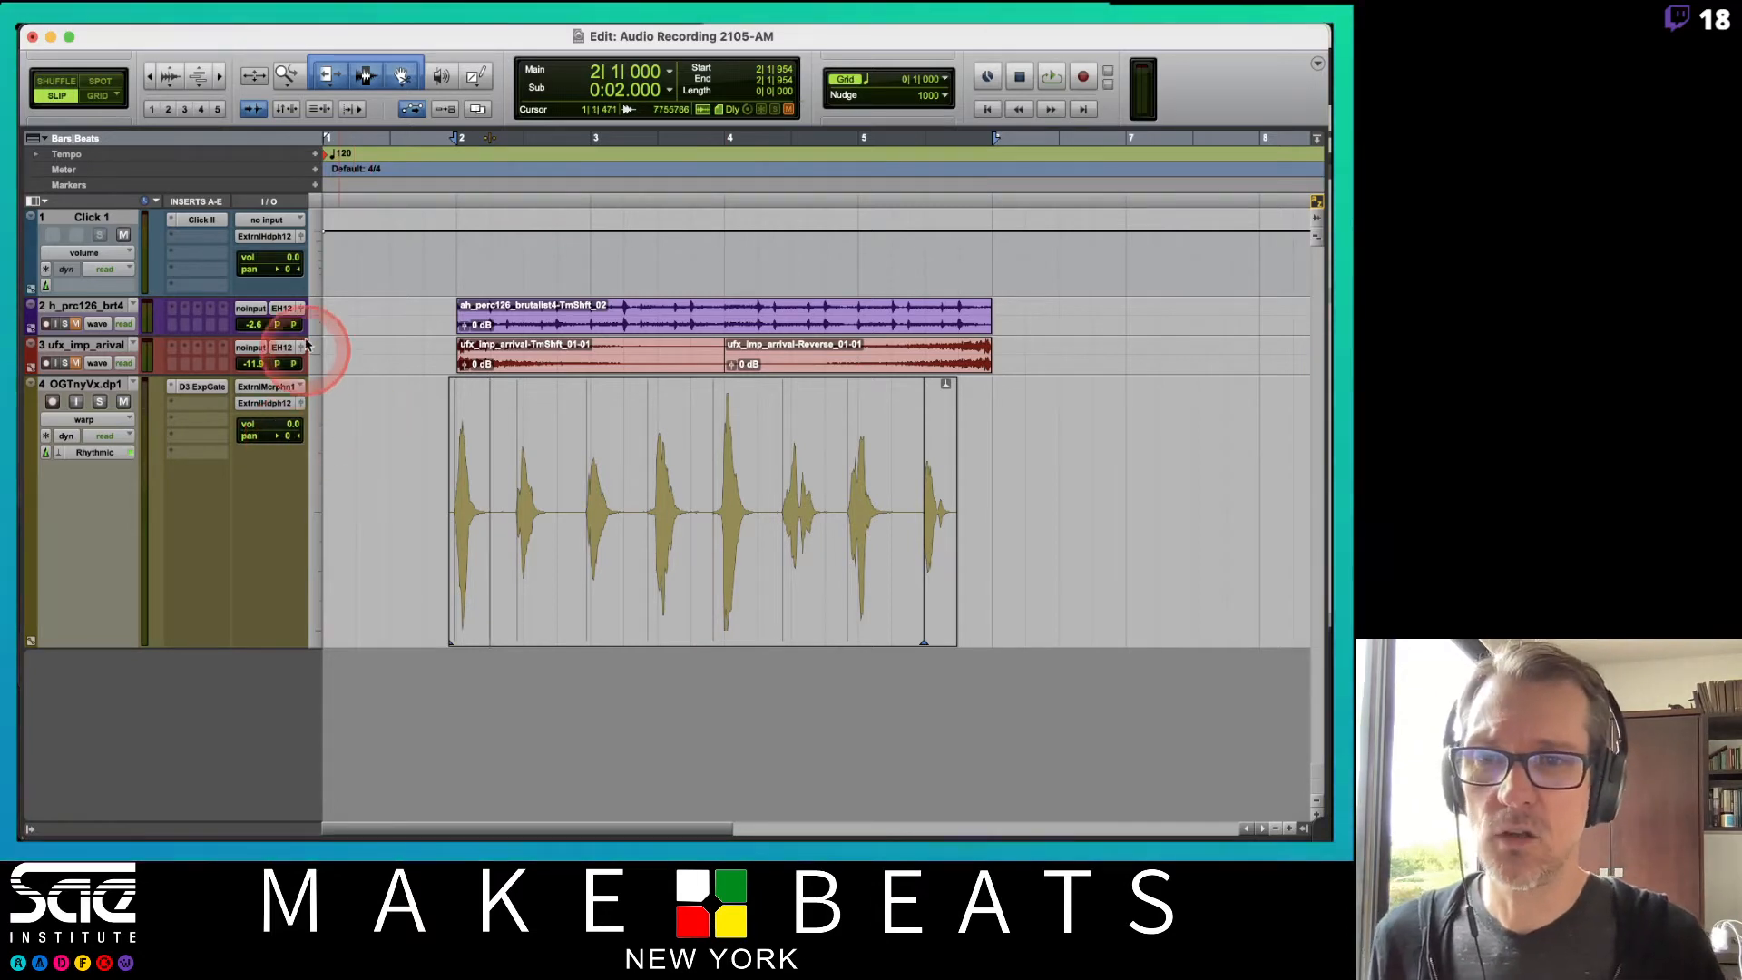
left_click(319, 315)
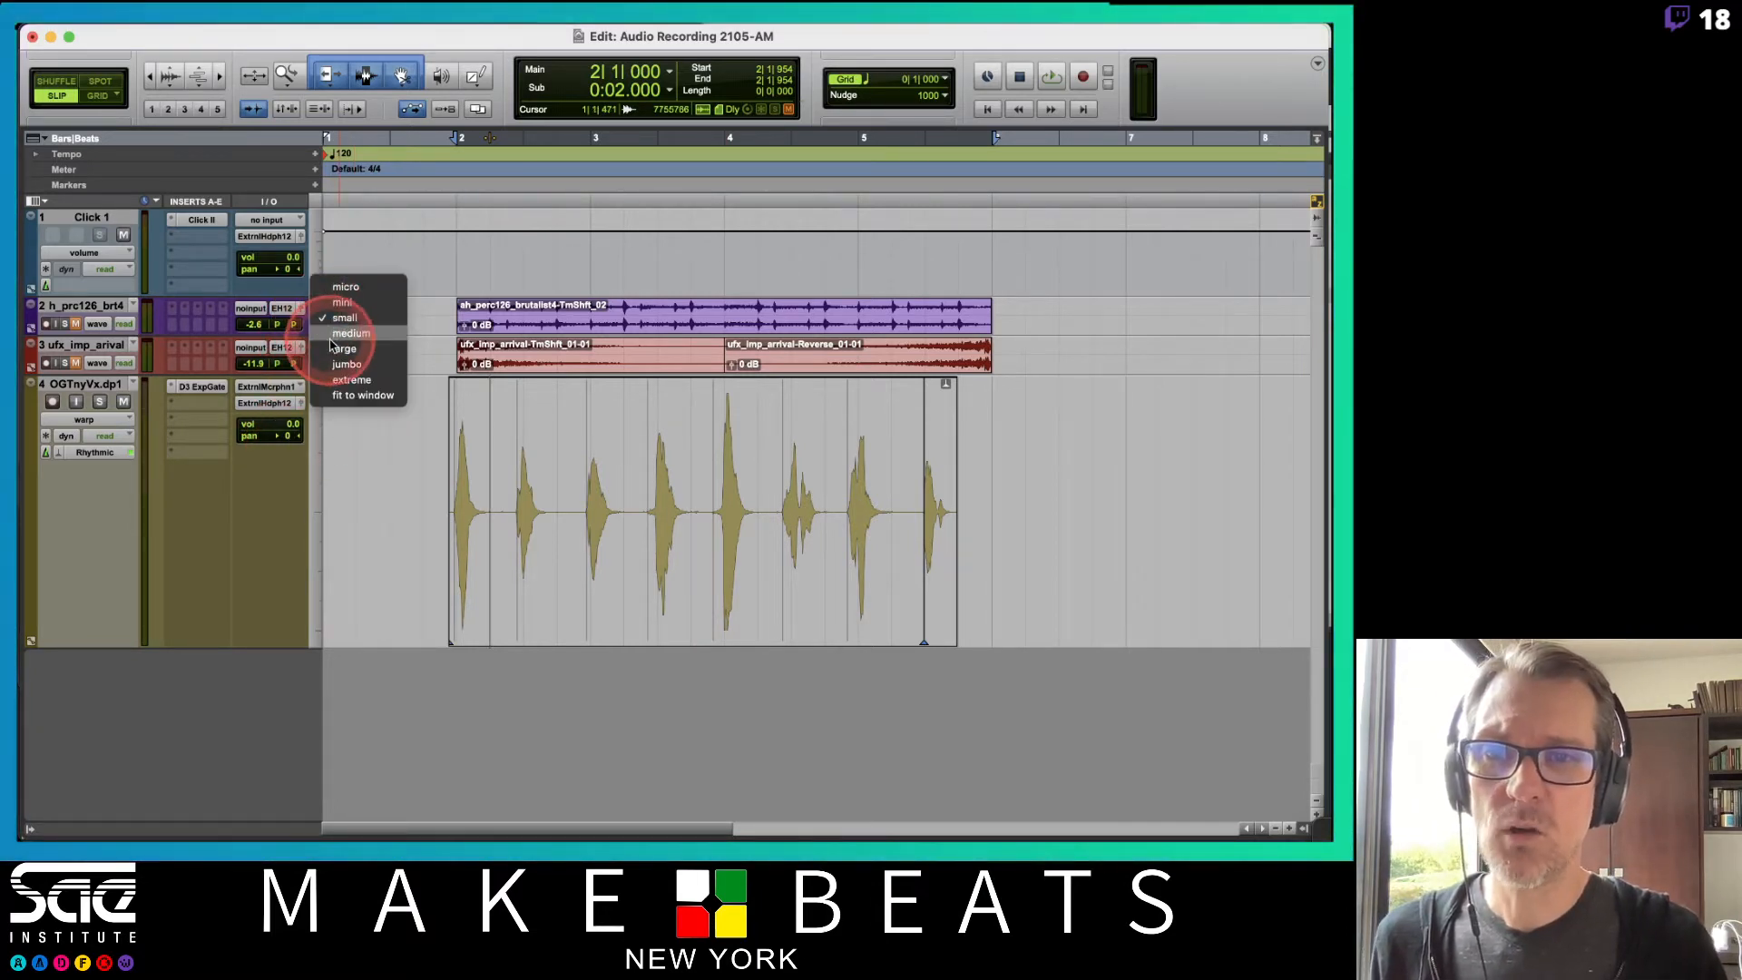
left_click(334, 334)
Replace the percussion clip on track 2 with ah_perc126_brutalist4 from the clip list, placed at the same start.
left_click(641, 369)
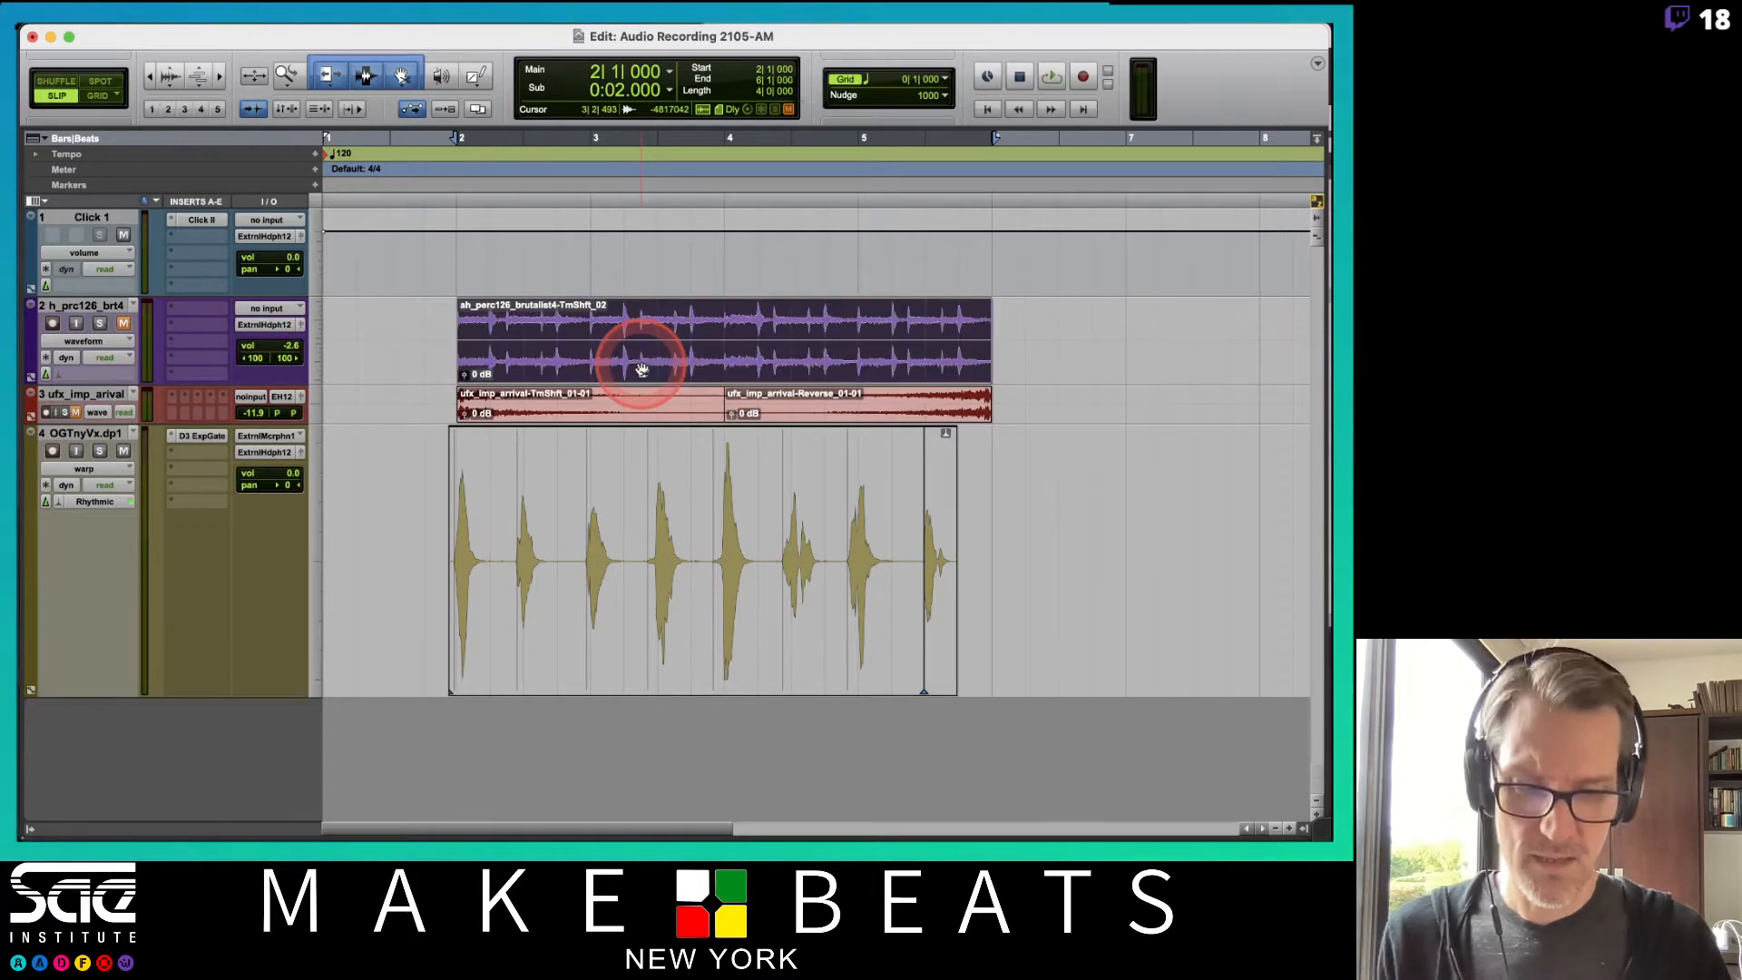
key("Delete")
left_click(1299, 829)
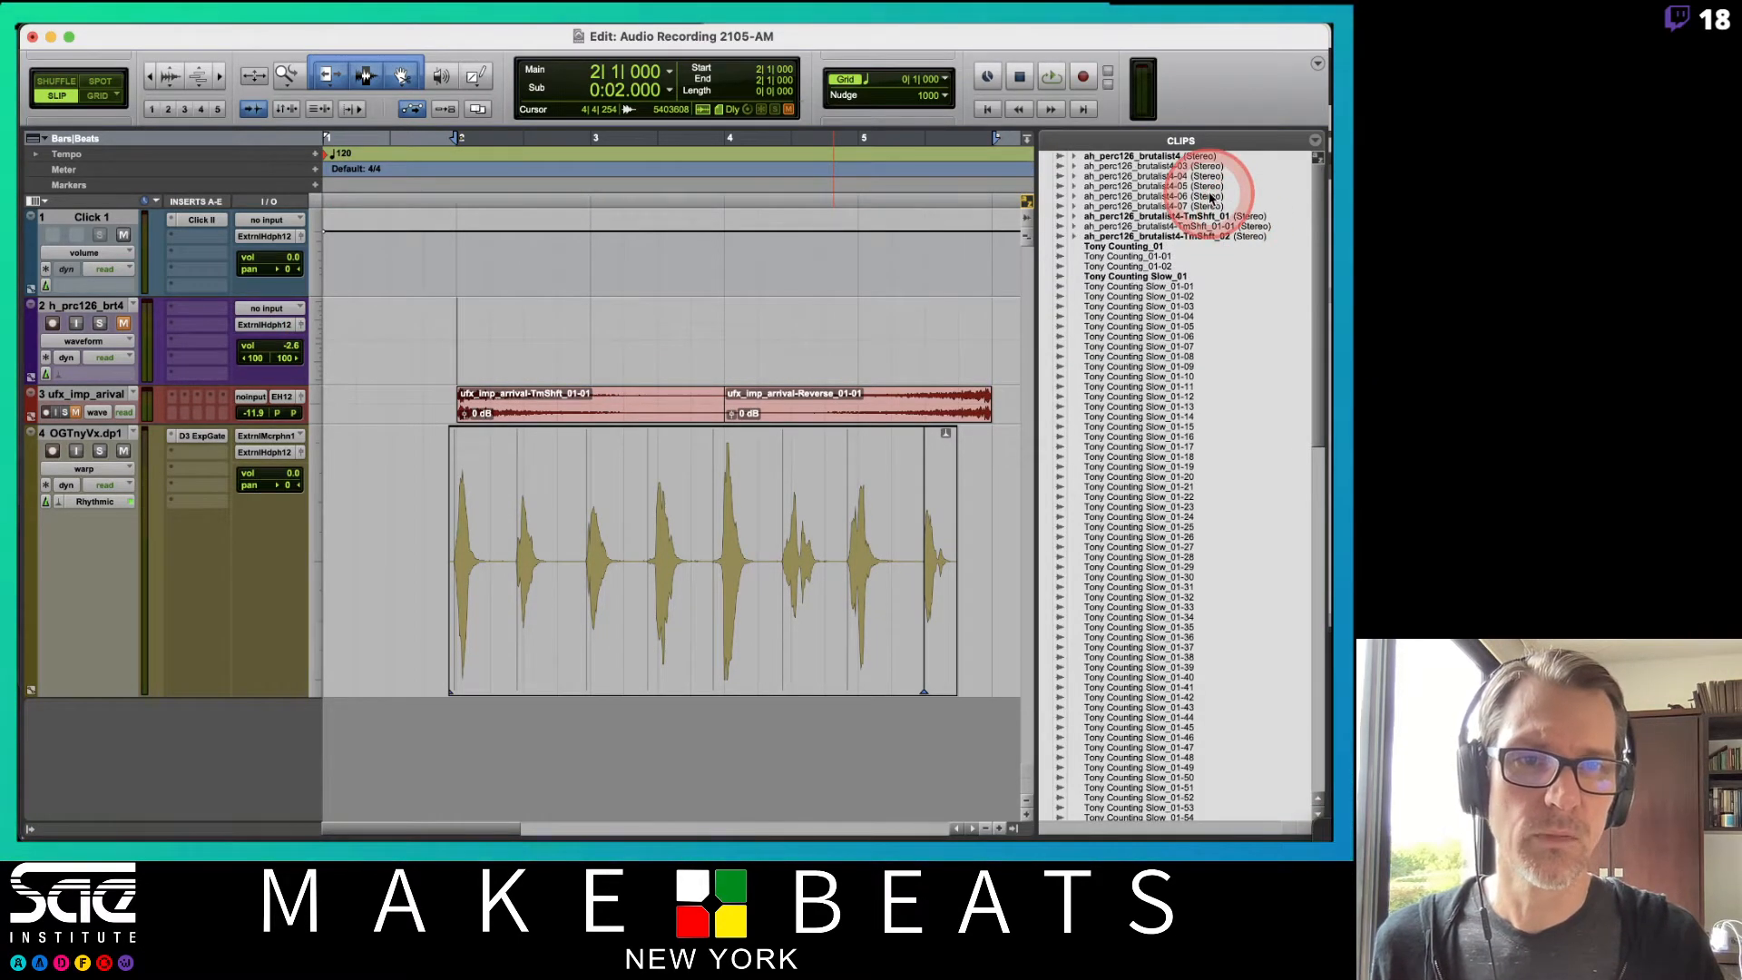
left_click_drag(1150, 156, 471, 345)
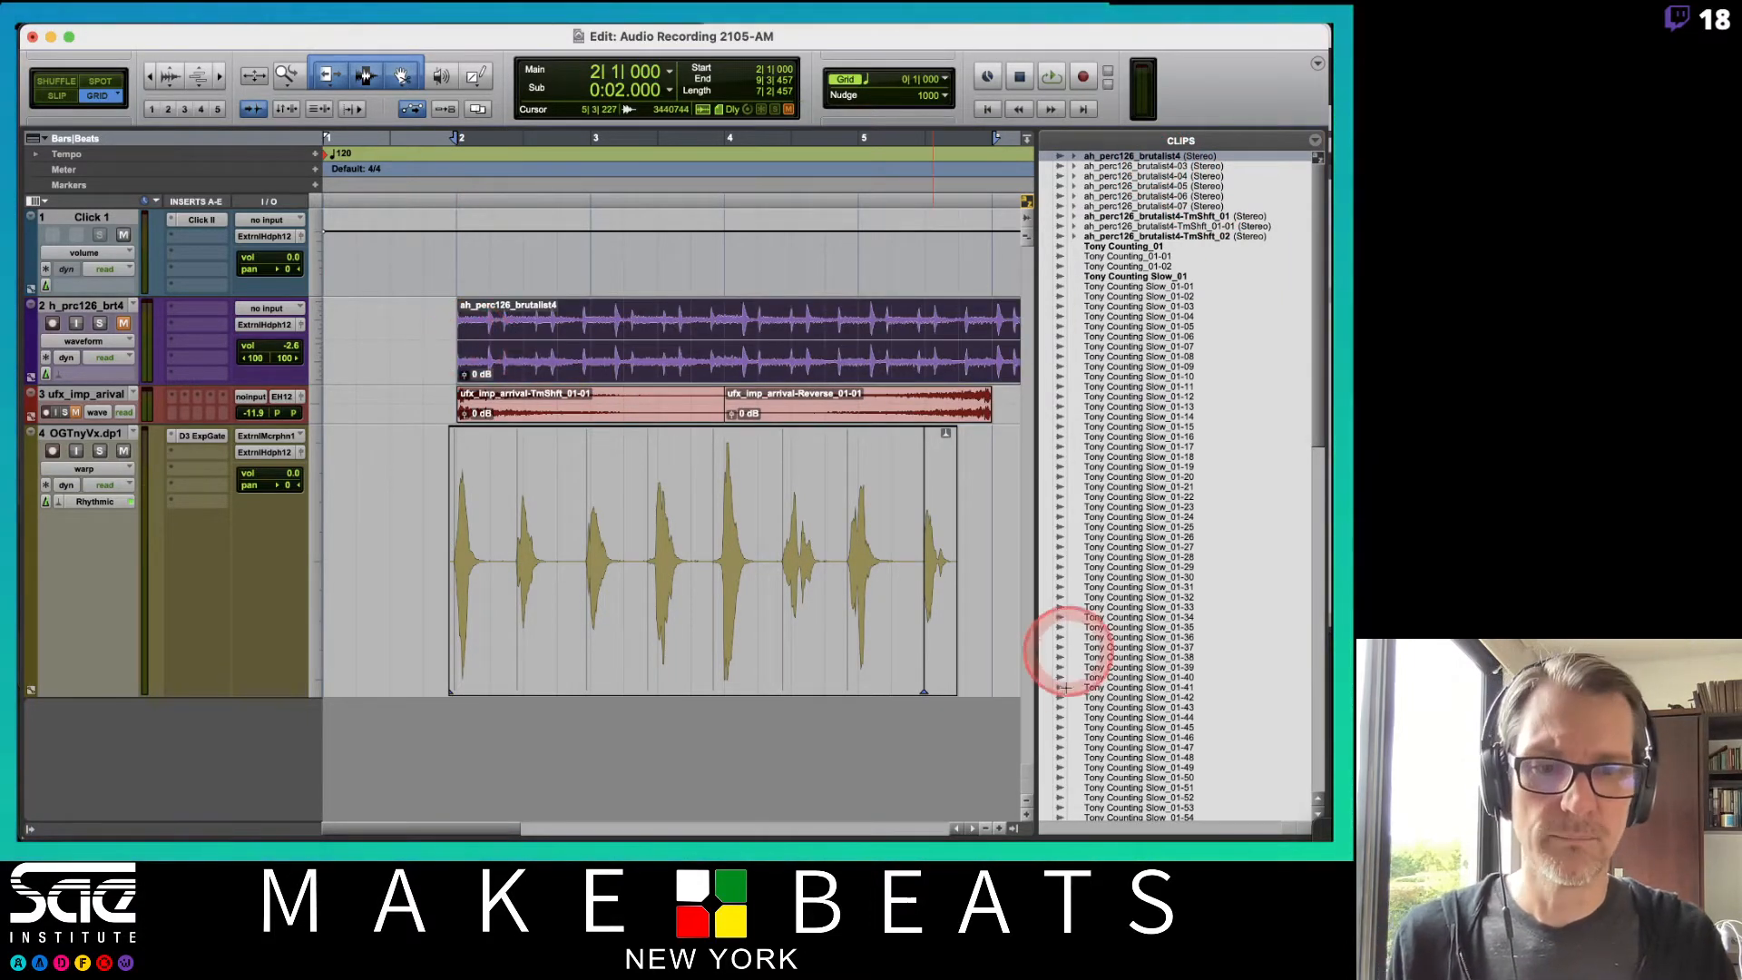
left_click(1013, 827)
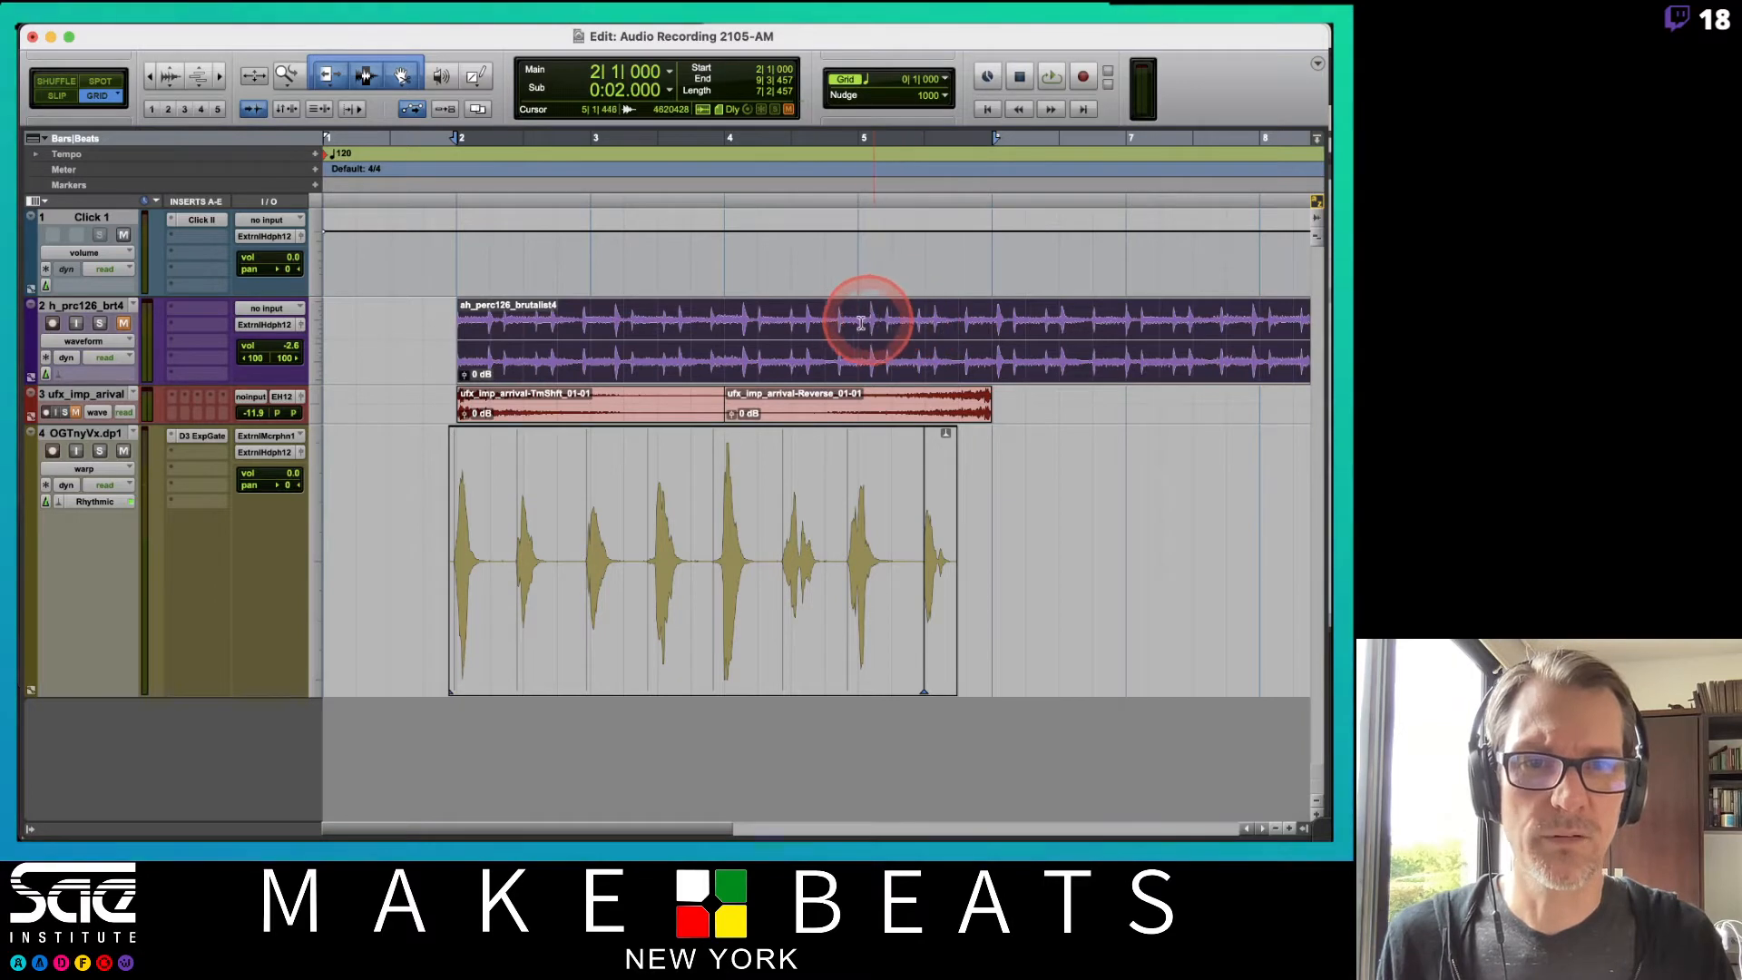
left_click(822, 322)
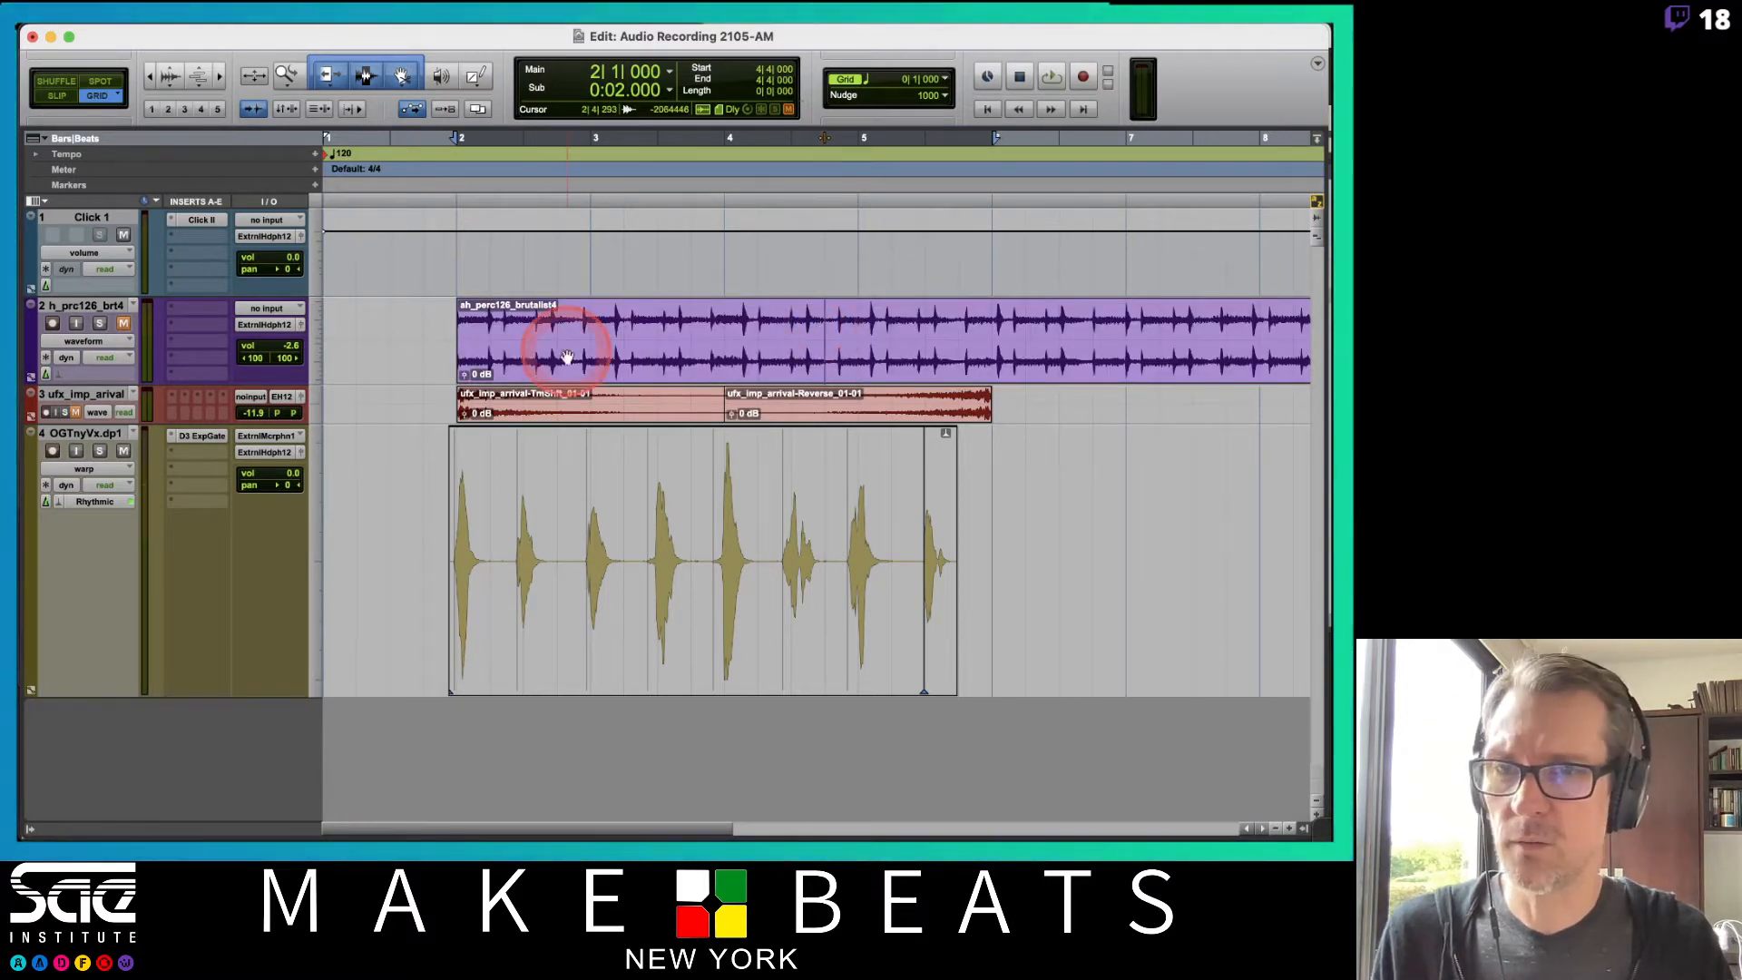
Mute the click track and play back the session to audition the new percussion clip against the vocal.
left_click(123, 234)
key("space")
key("space")
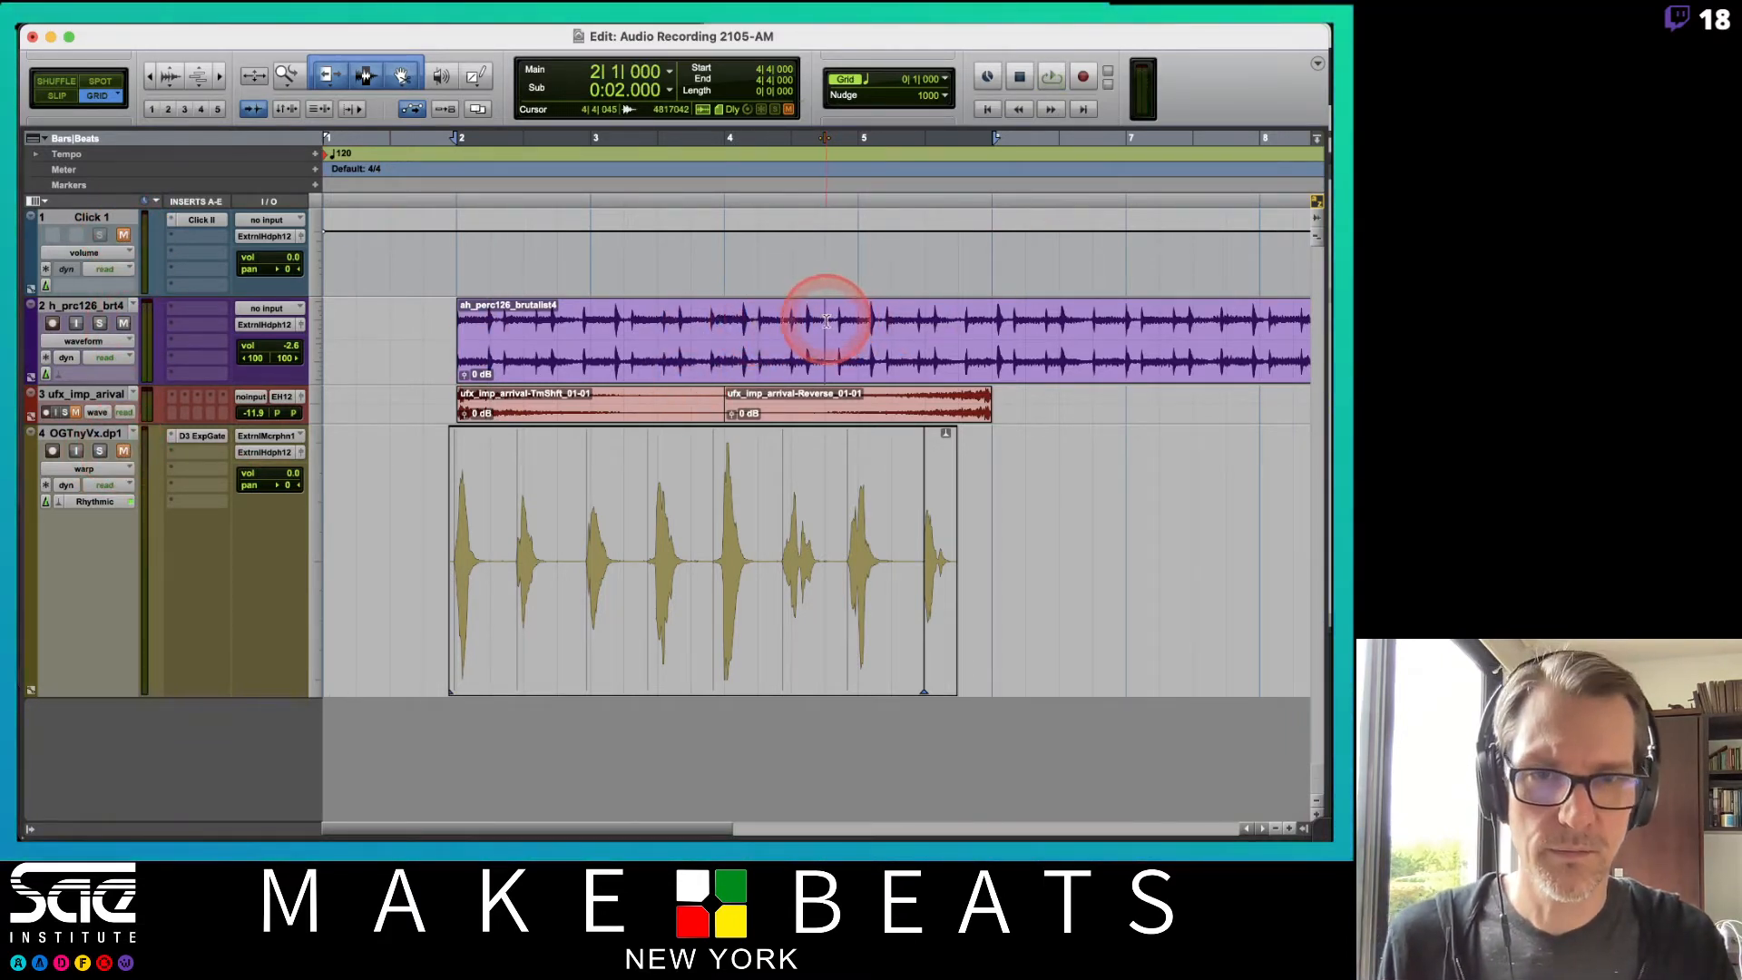
key("space")
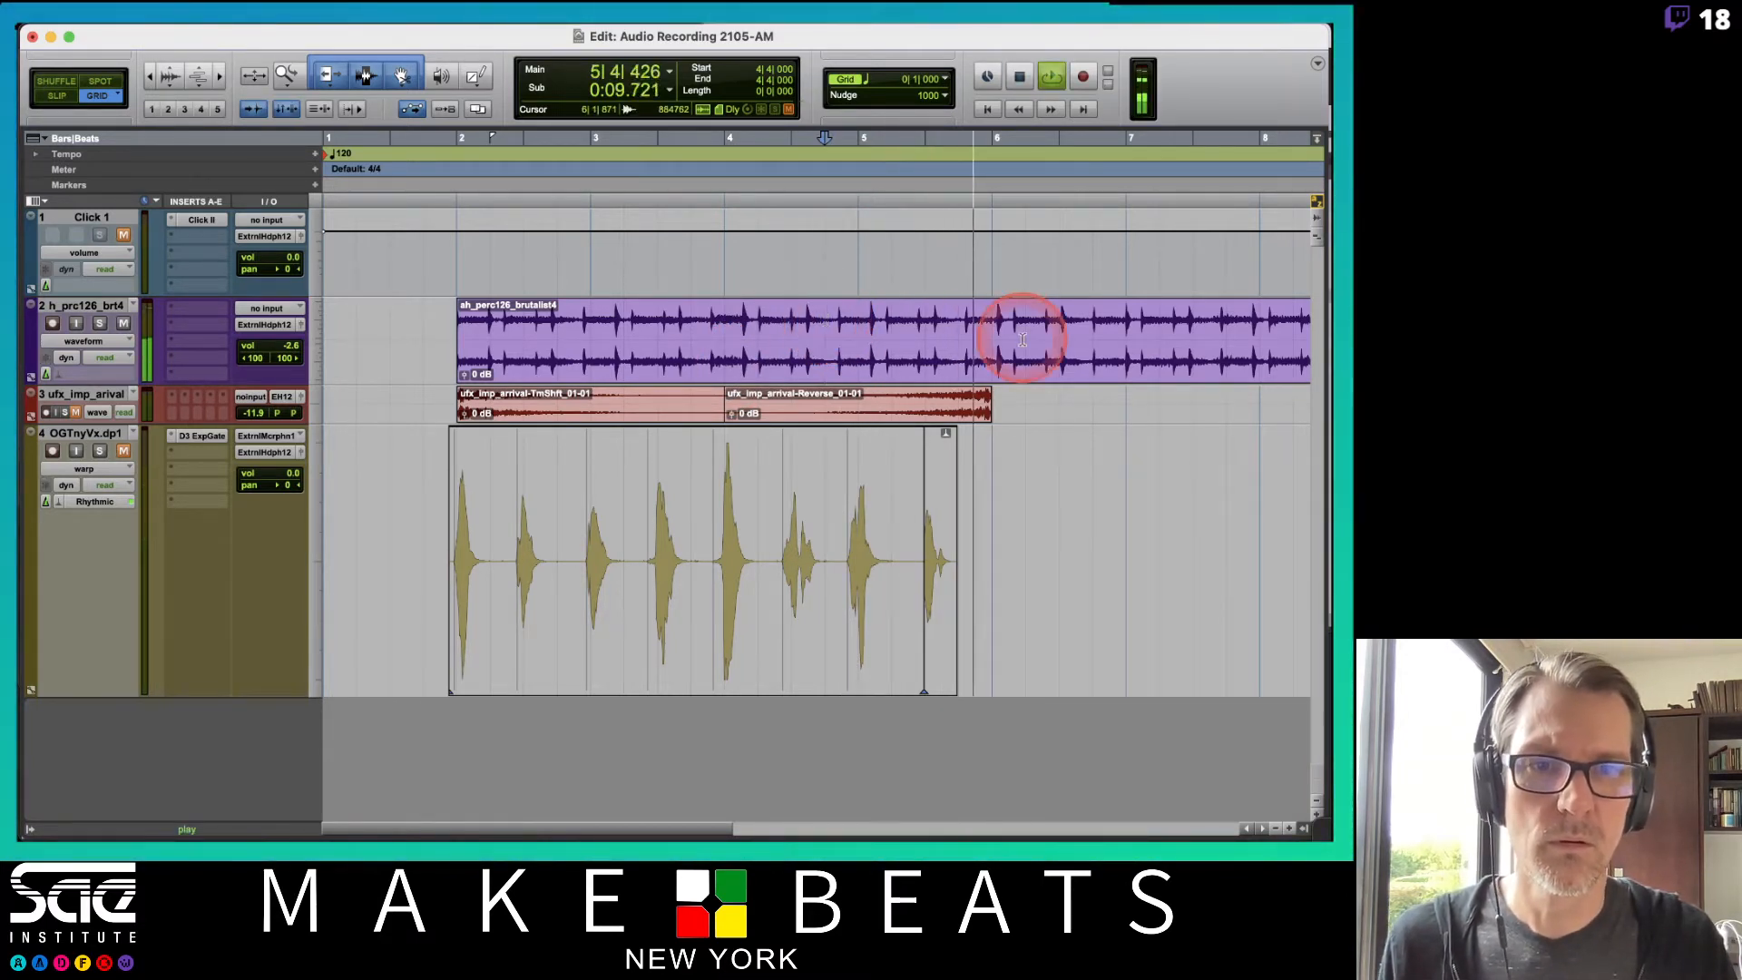
key("space")
Split the percussion clip at a late transient around bar 5 and delete the portion after it.
key("space")
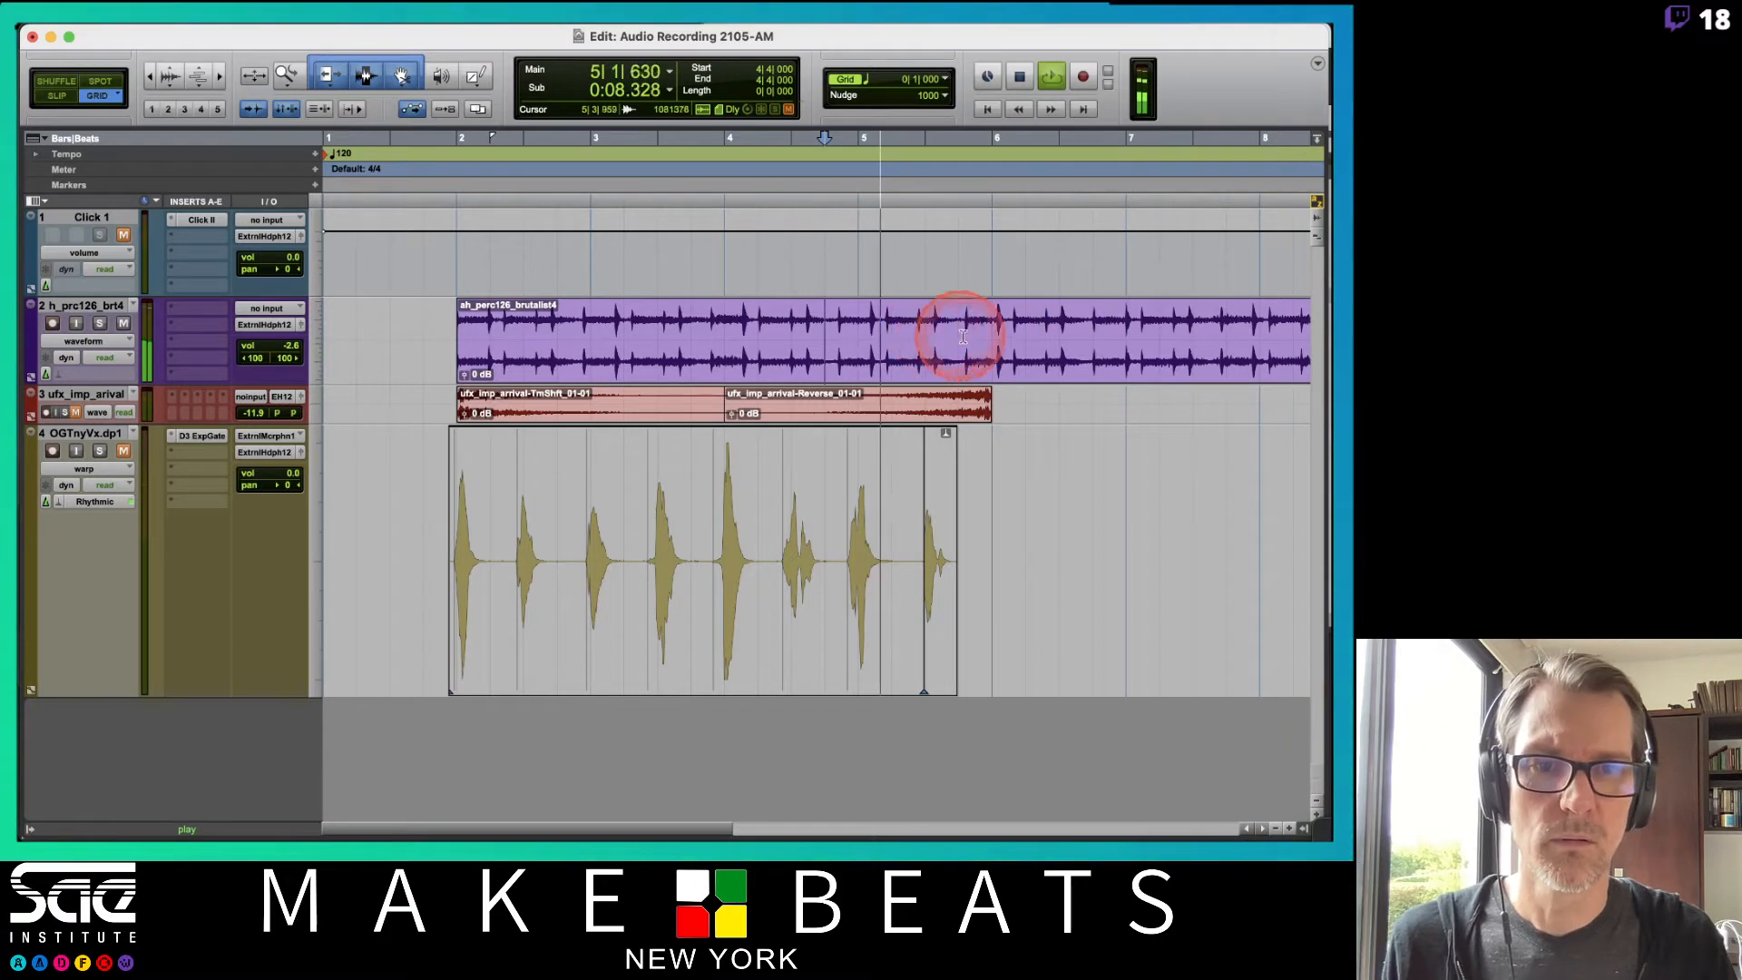
left_click(954, 325)
key("space")
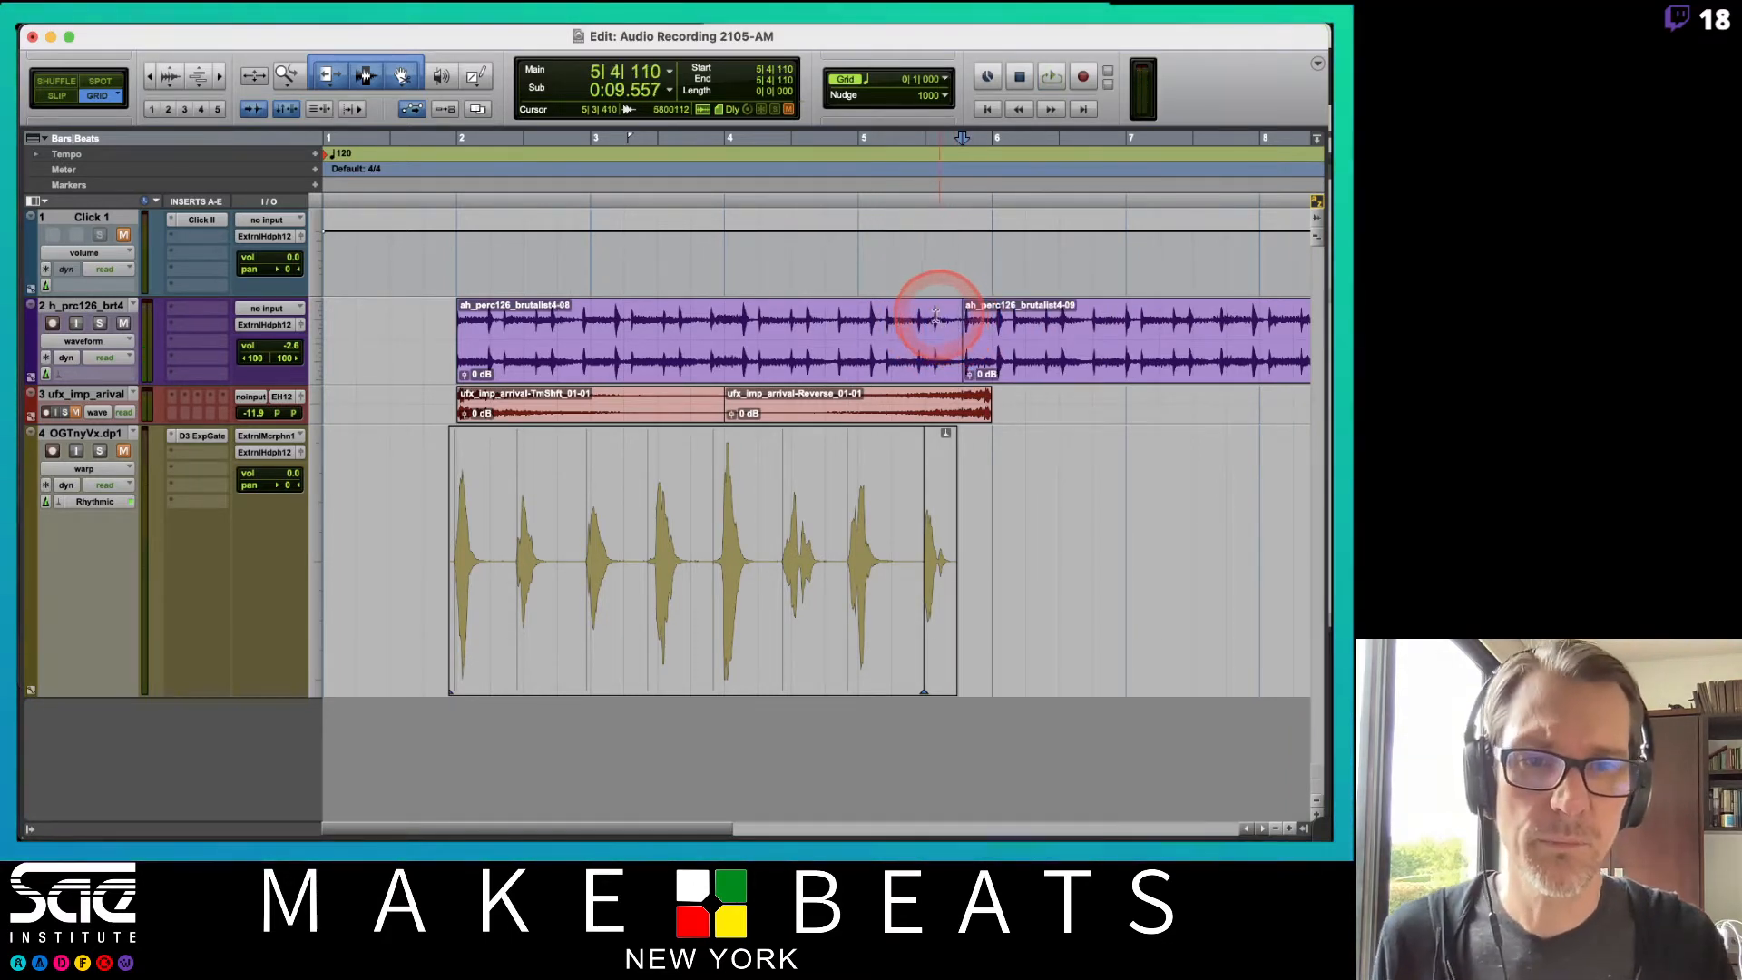
key("super+bracketright")
key("super+bracketright")
key("super+bracketright")
key("super+bracketright")
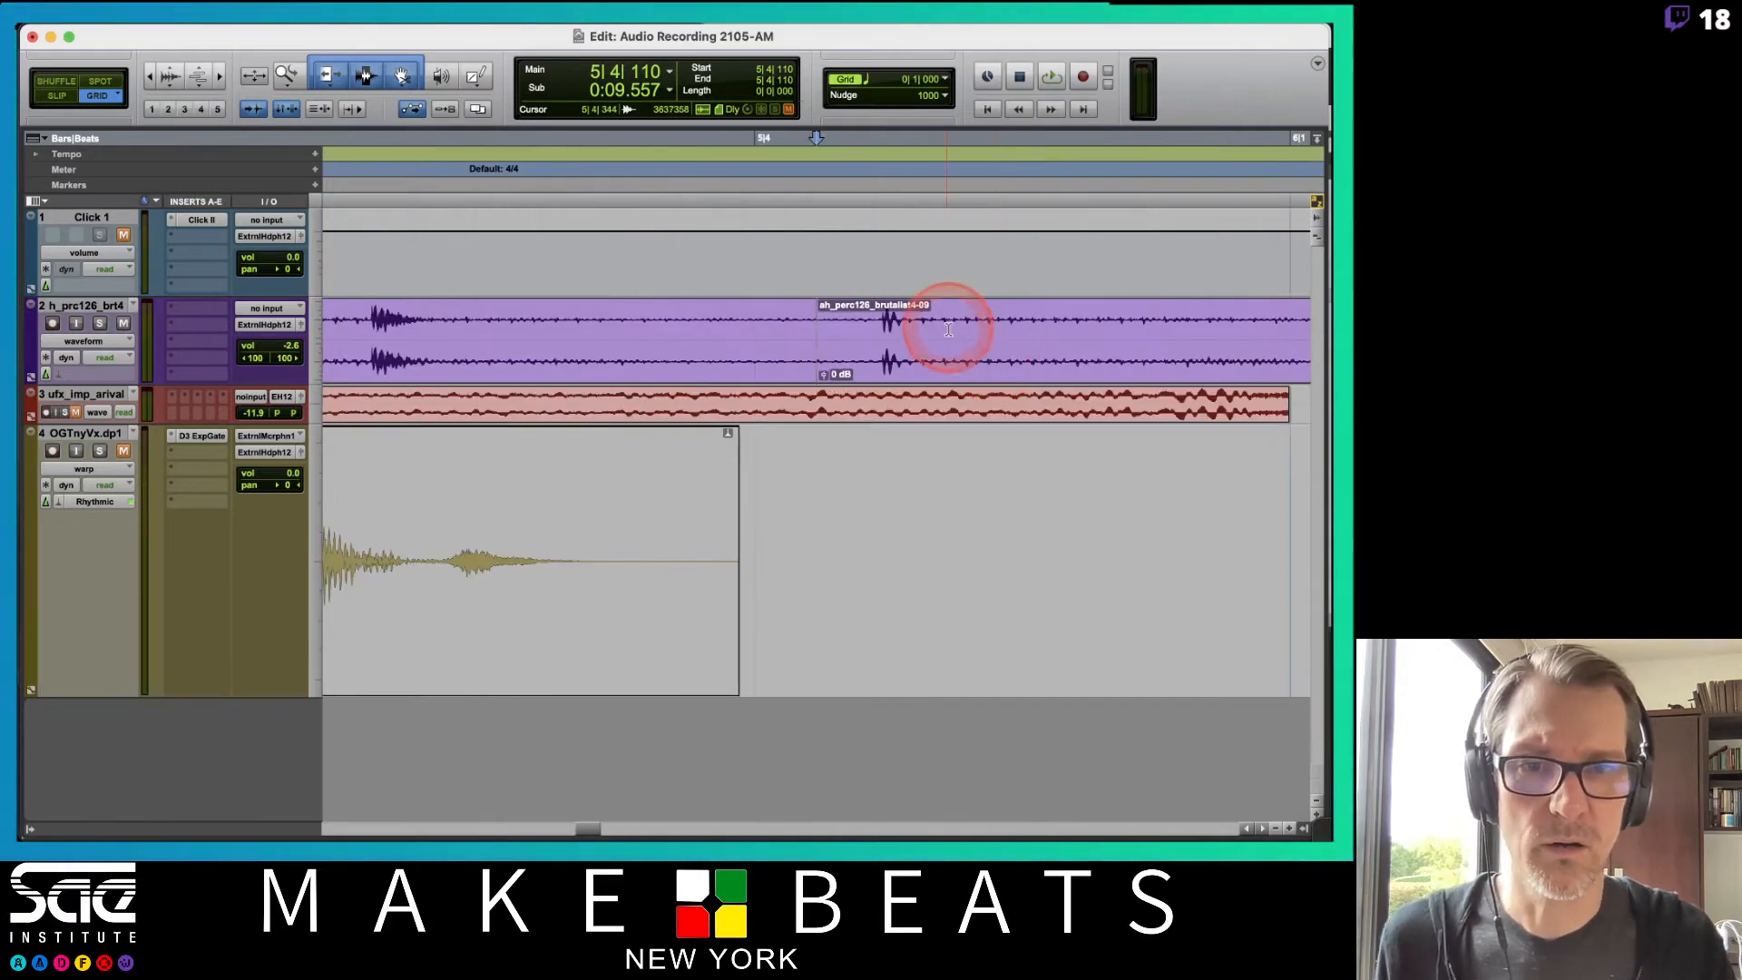
key("super+z")
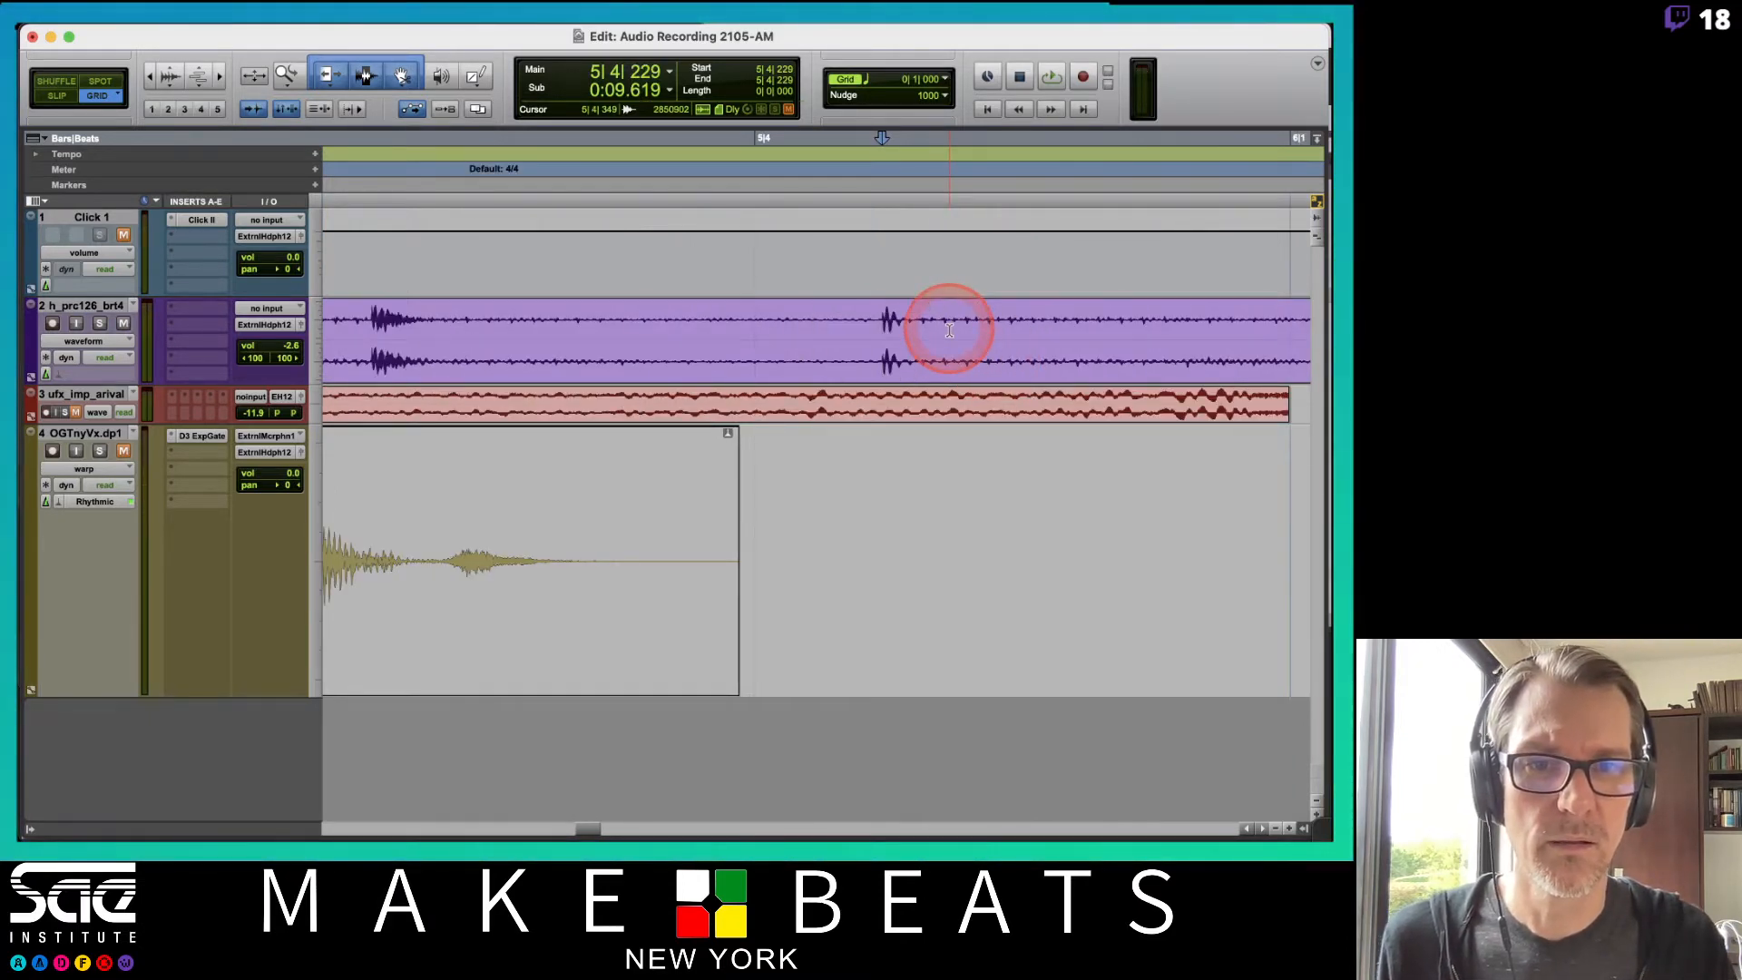
left_click(952, 352)
key("Delete")
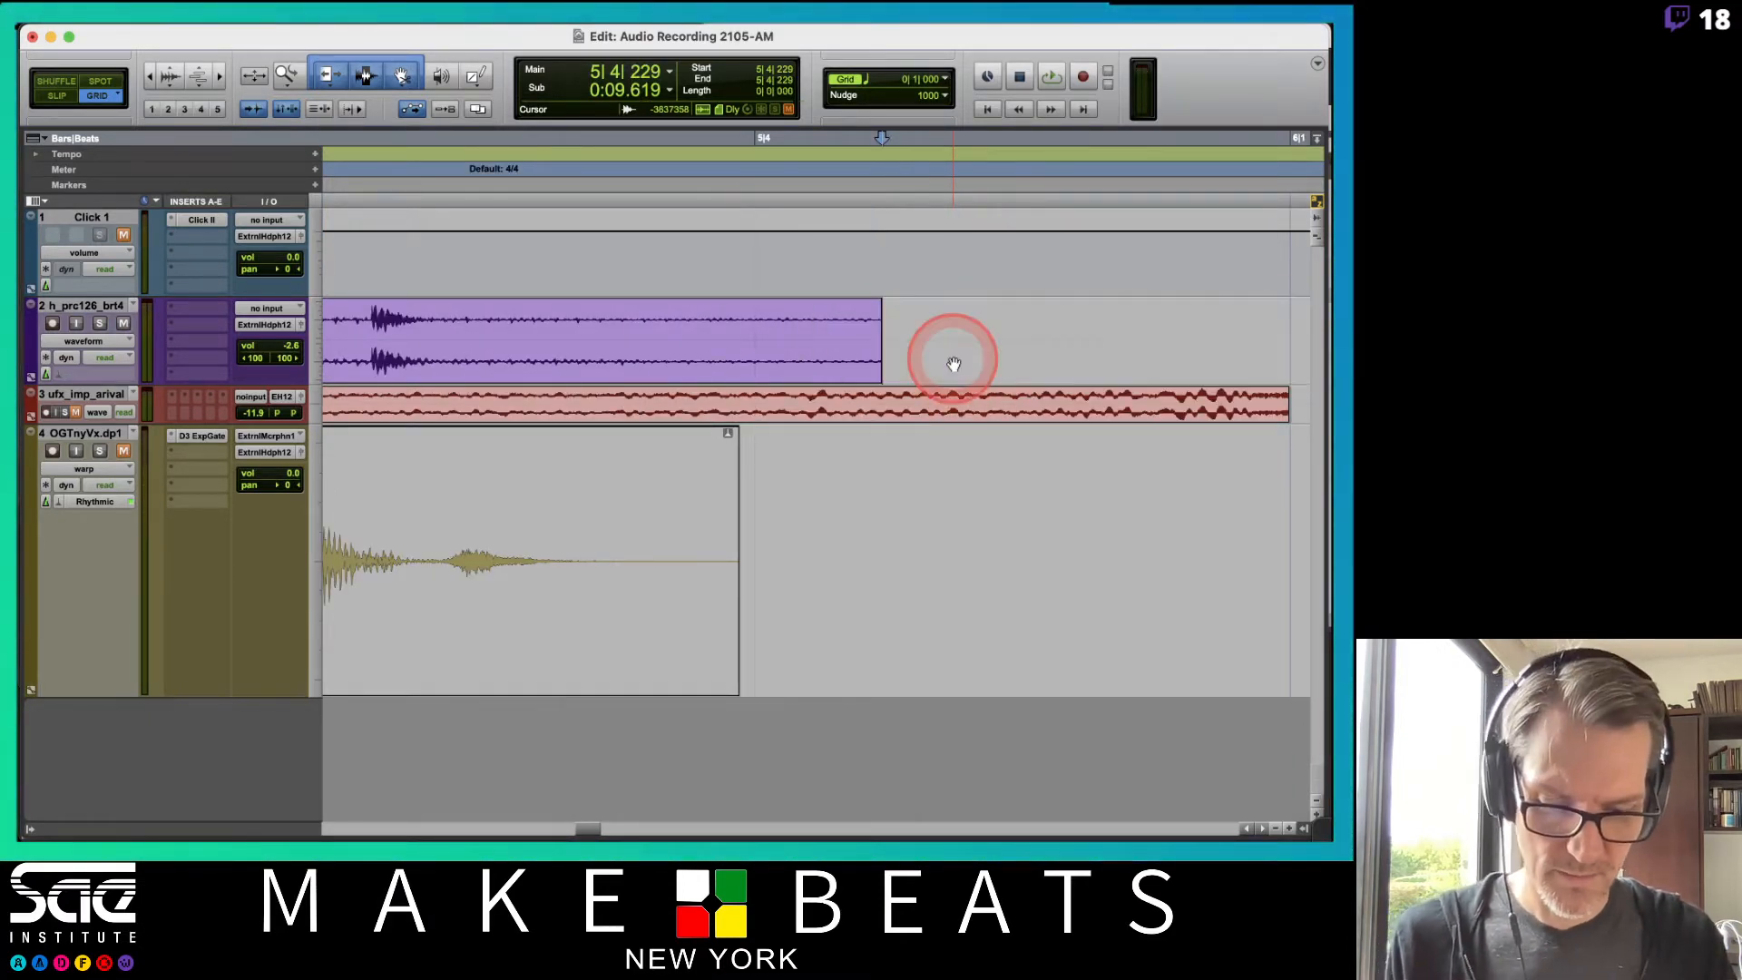
key("r")
key("r")
key("r")
key("r")
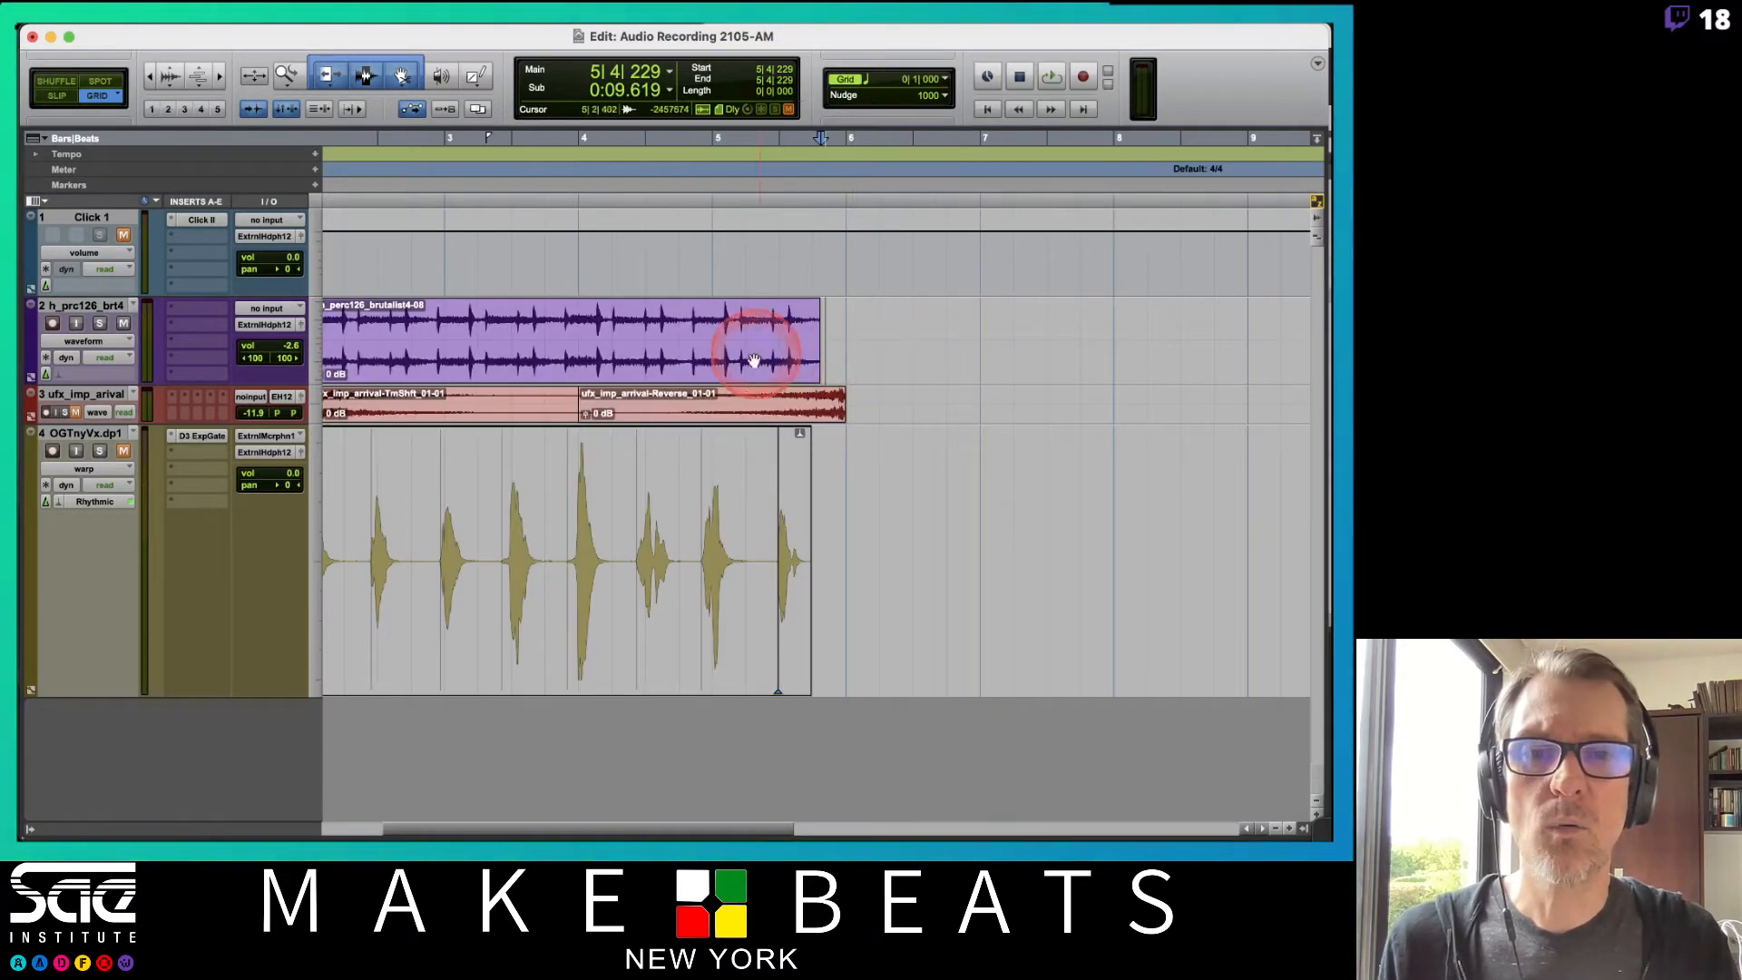
Set the percussion track's height to large.
left_click(748, 359)
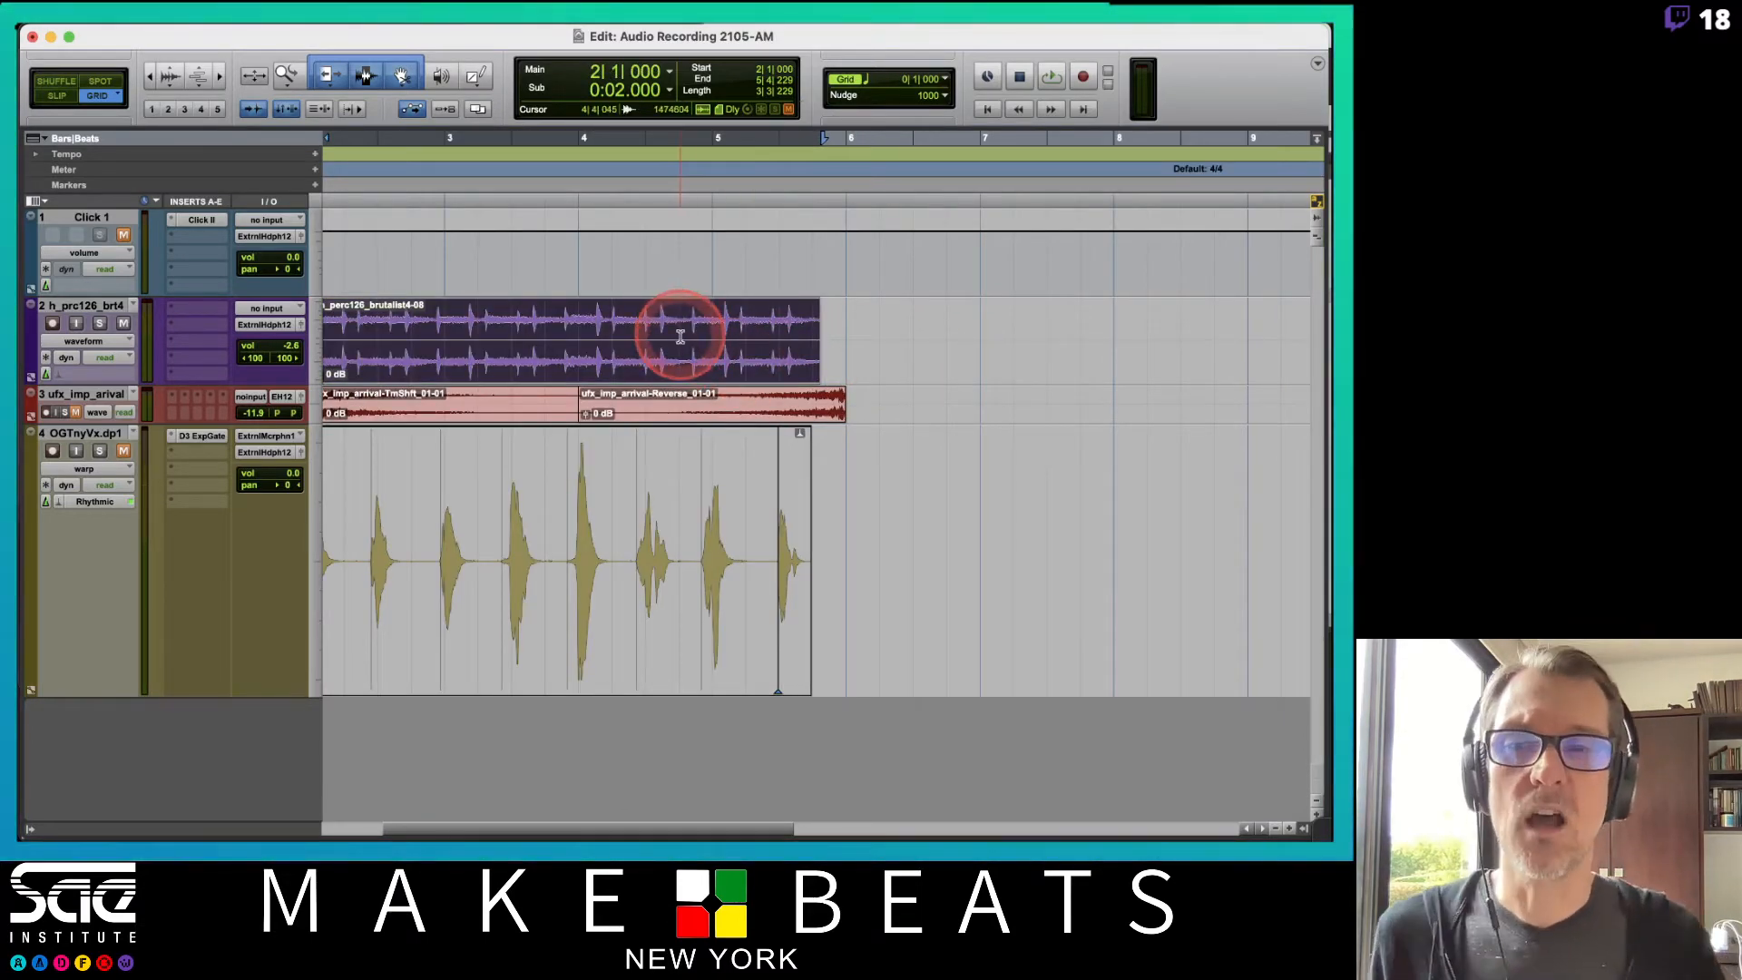
scroll(680, 335, "left", 3)
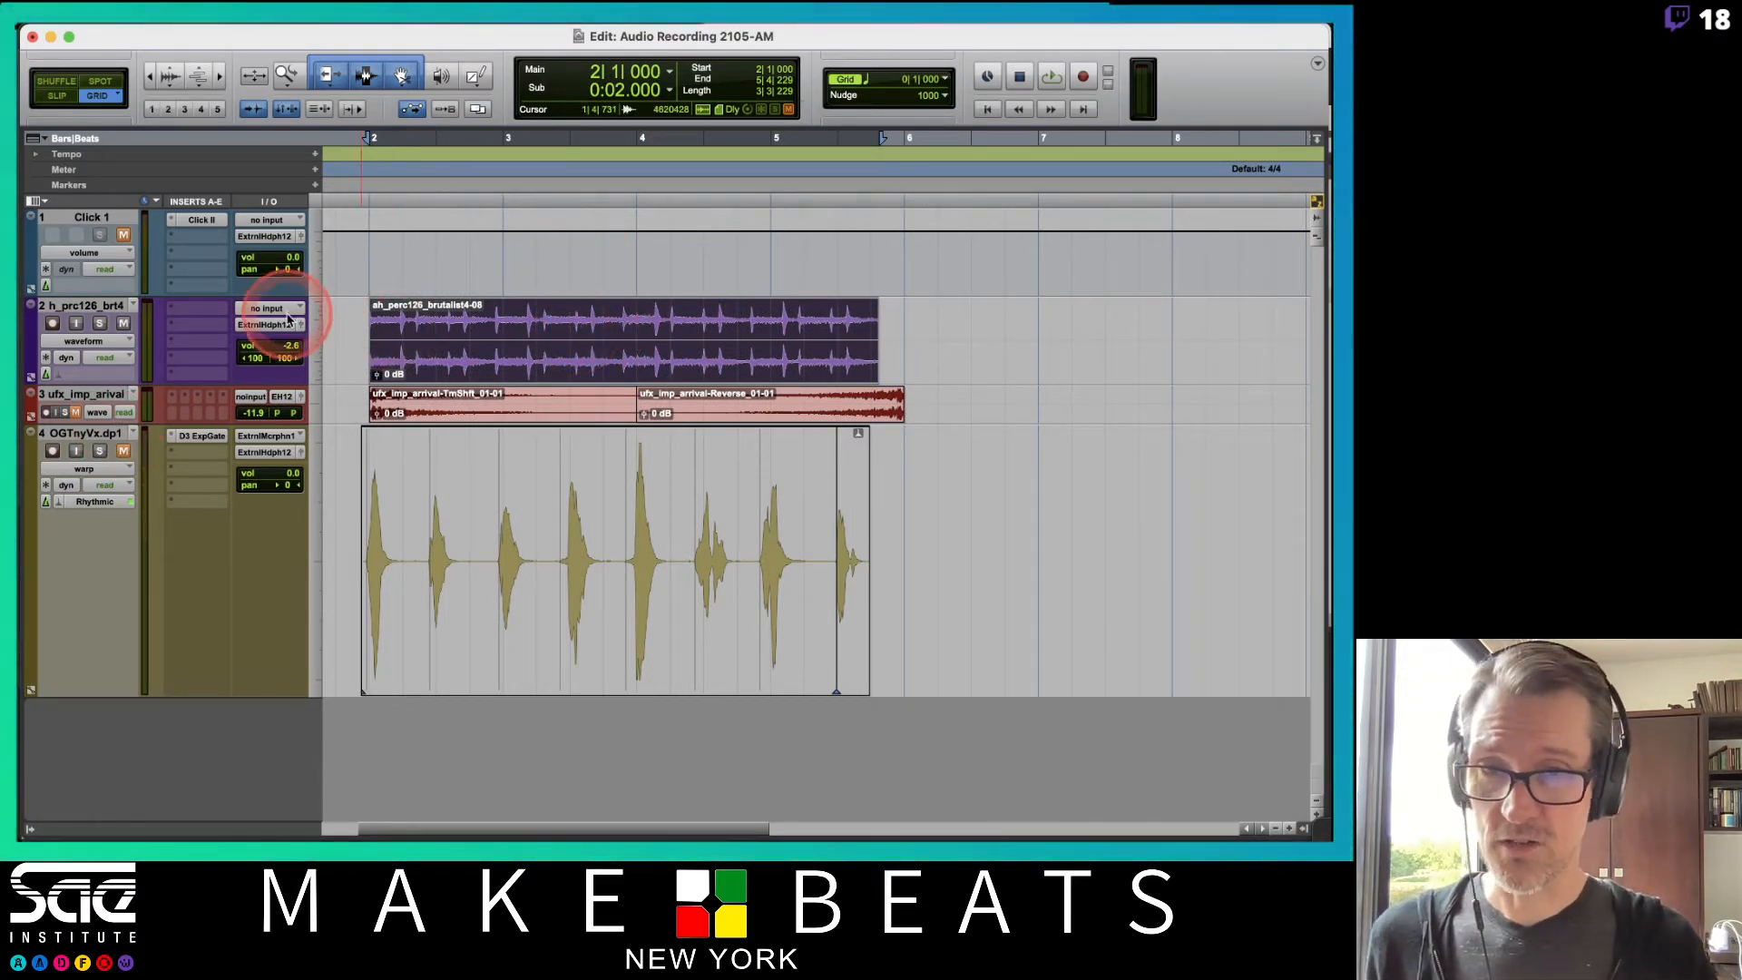
left_click(309, 343)
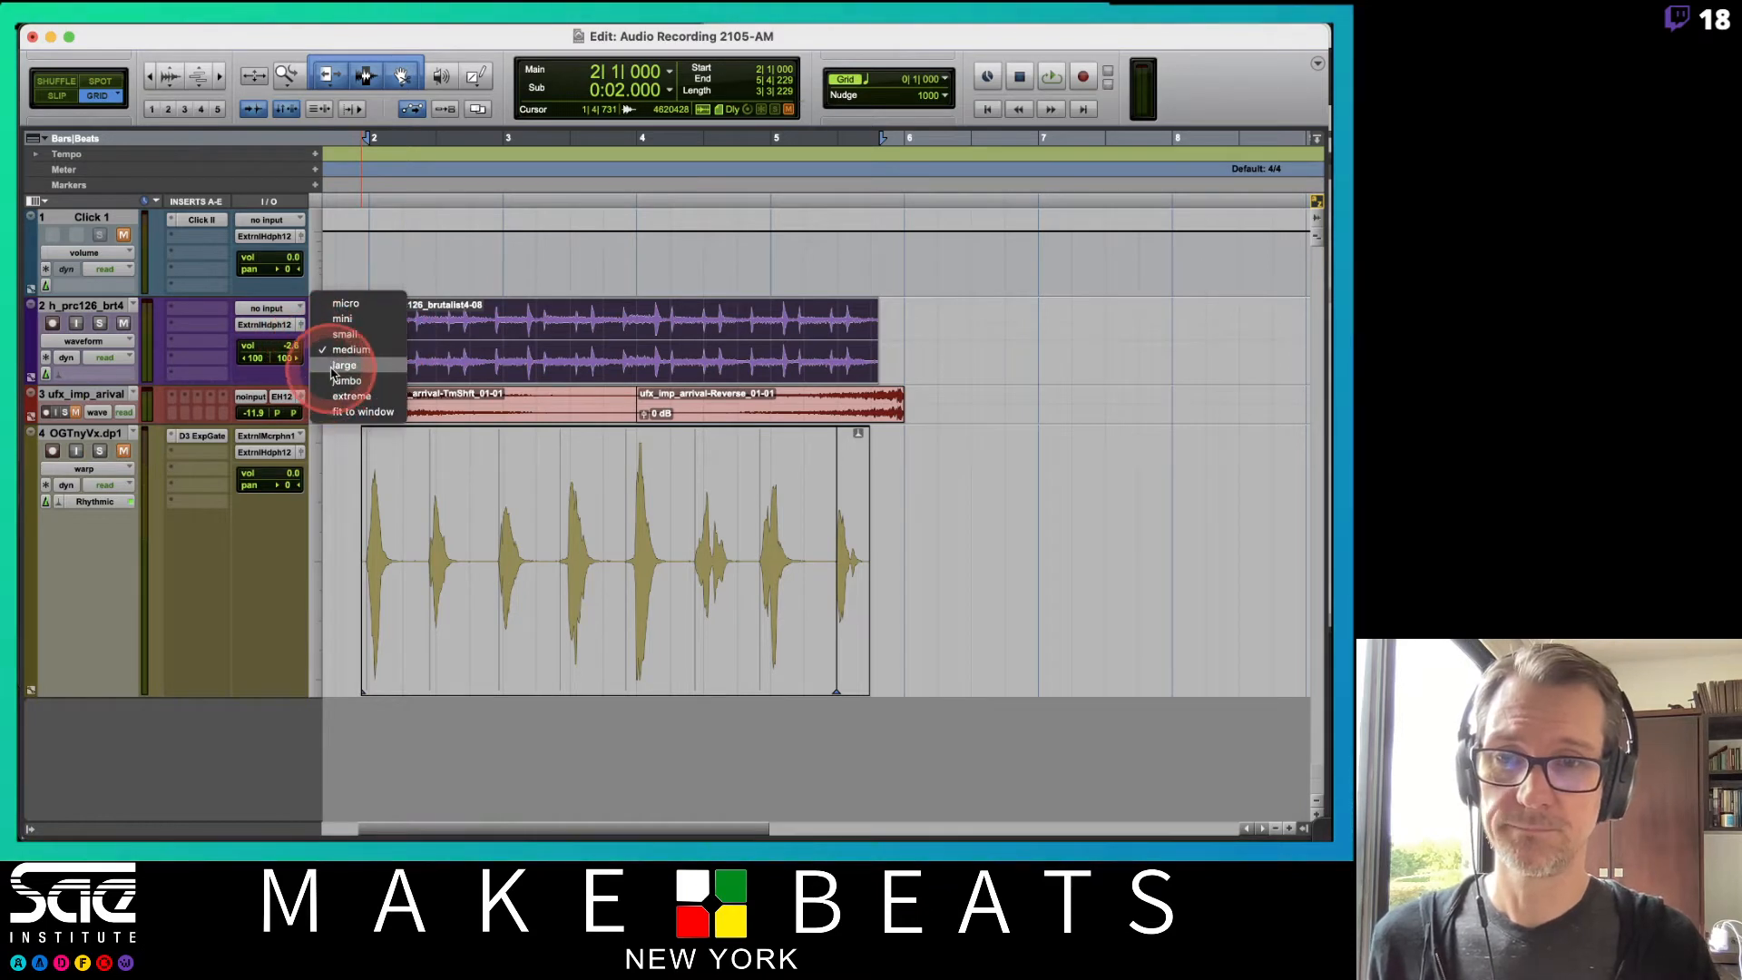
left_click(331, 370)
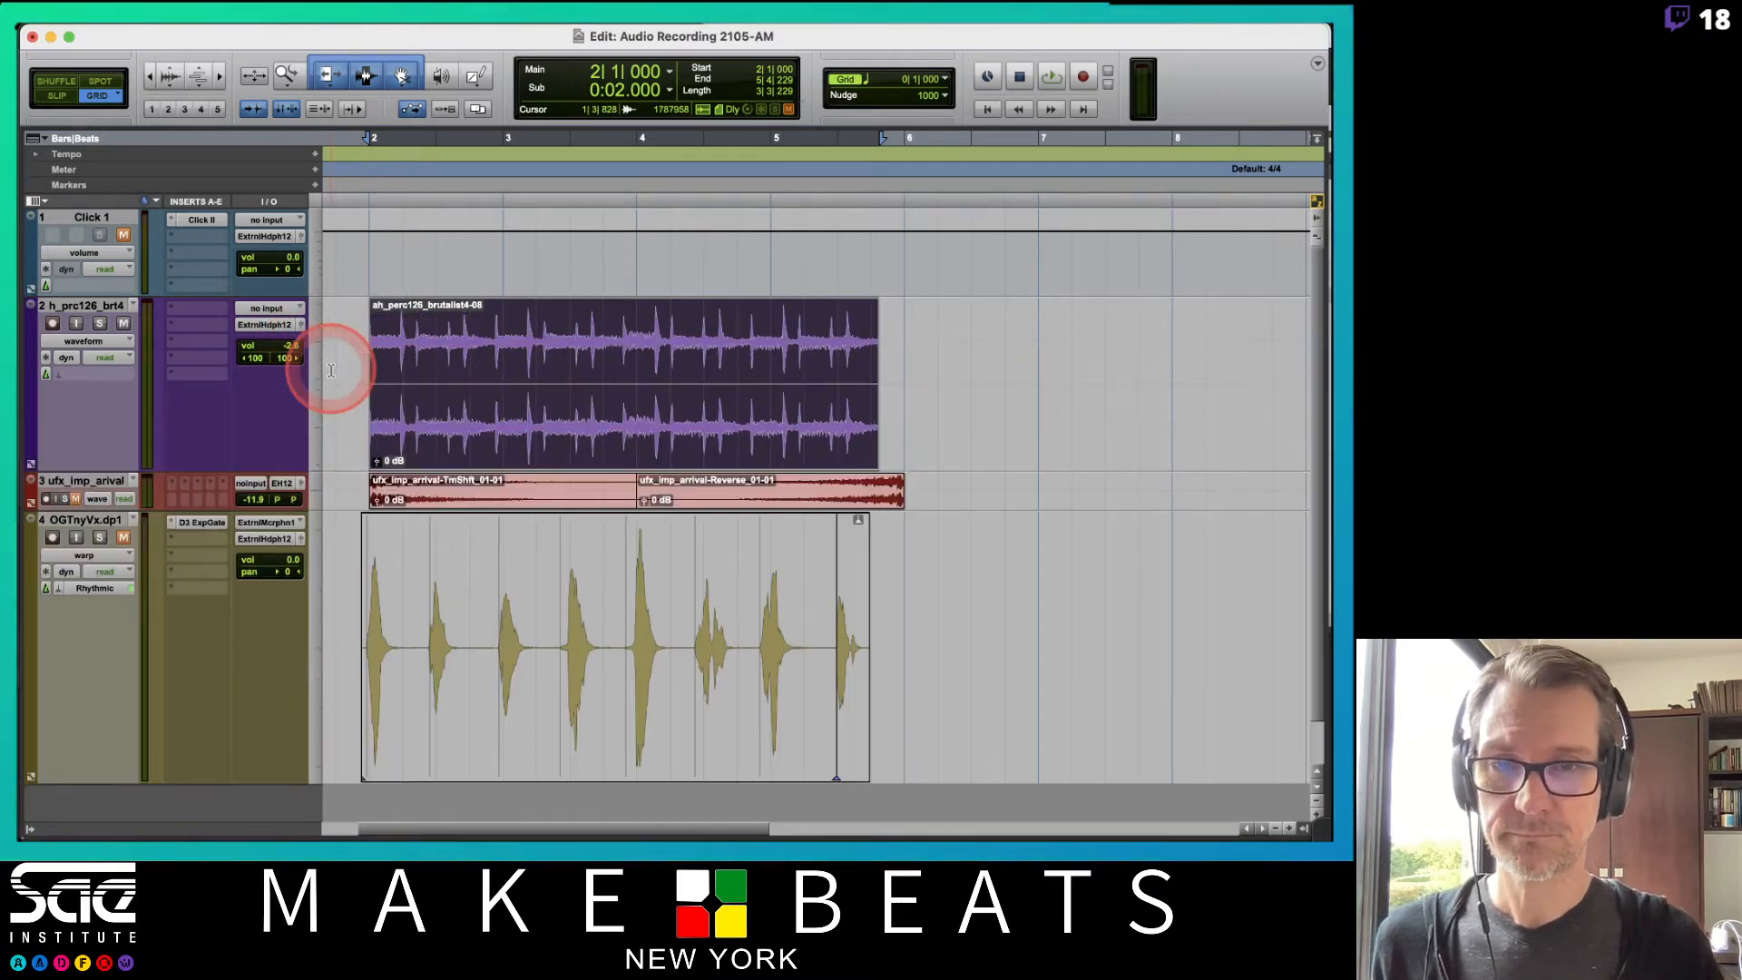
Enable Rhythmic Elastic Audio on the percussion track and time-stretch its clip's end to bar 6.
left_click(78, 380)
left_click(110, 425)
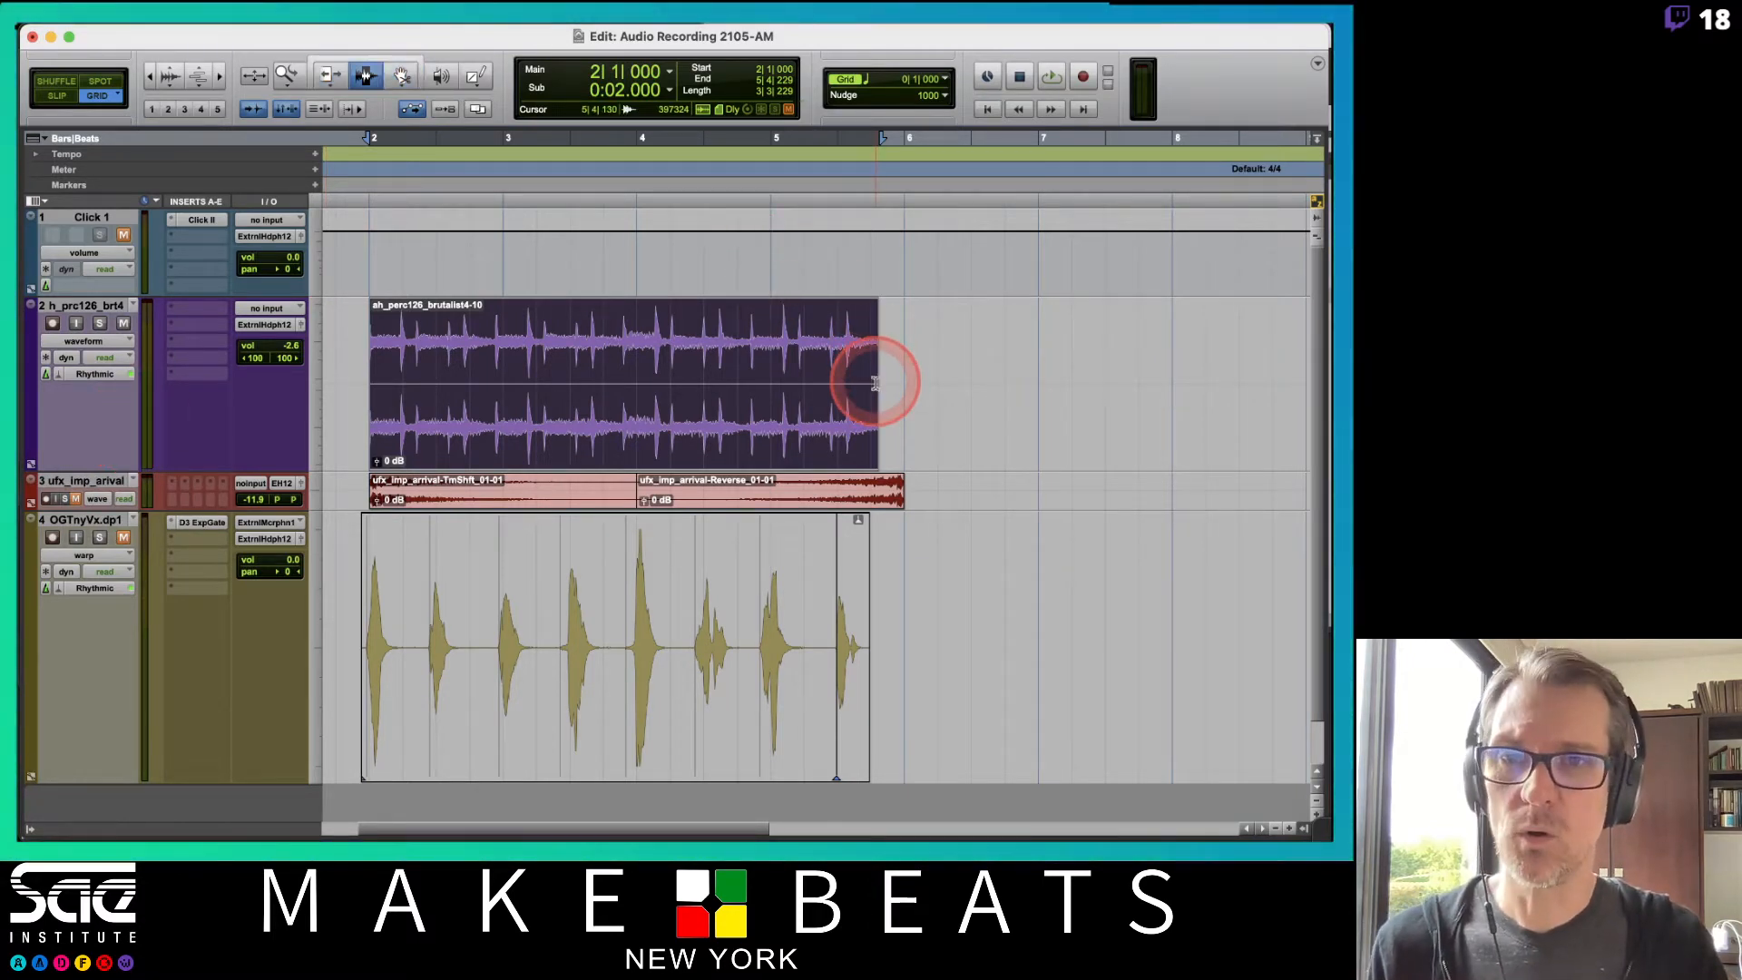
left_click_drag(871, 386, 894, 392)
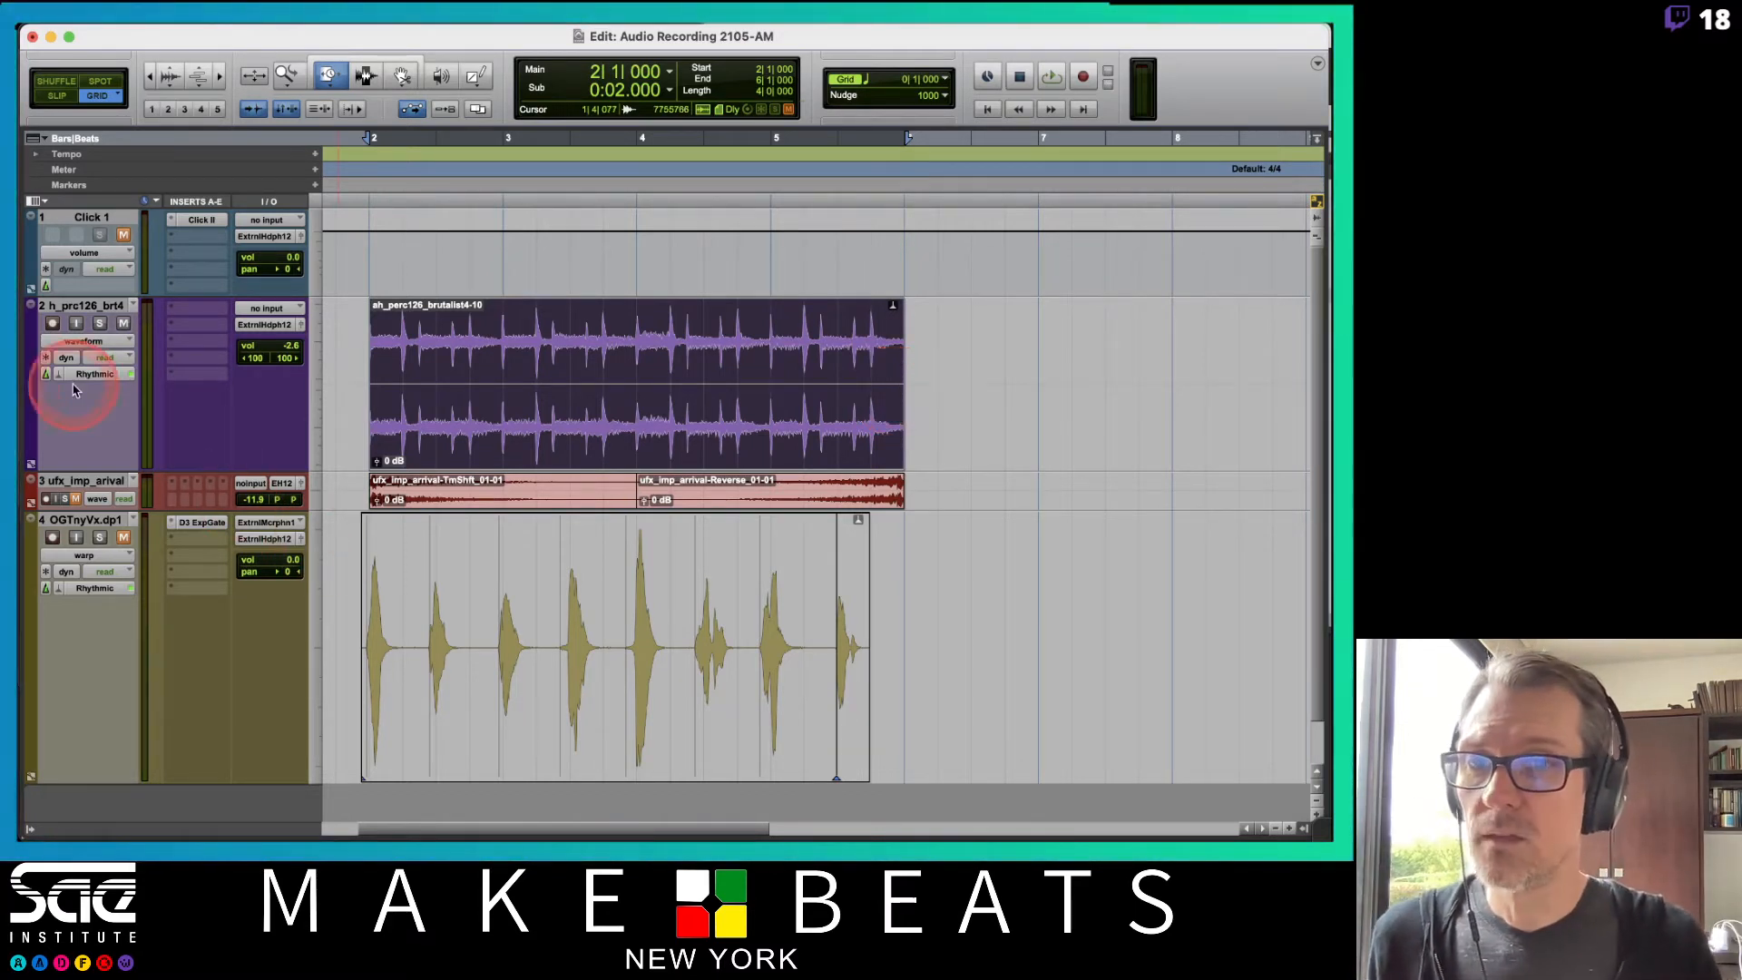
Switch the percussion track to Analysis view and zoom in on the start of its clip.
left_click_drag(70, 350, 81, 314)
left_click(418, 306)
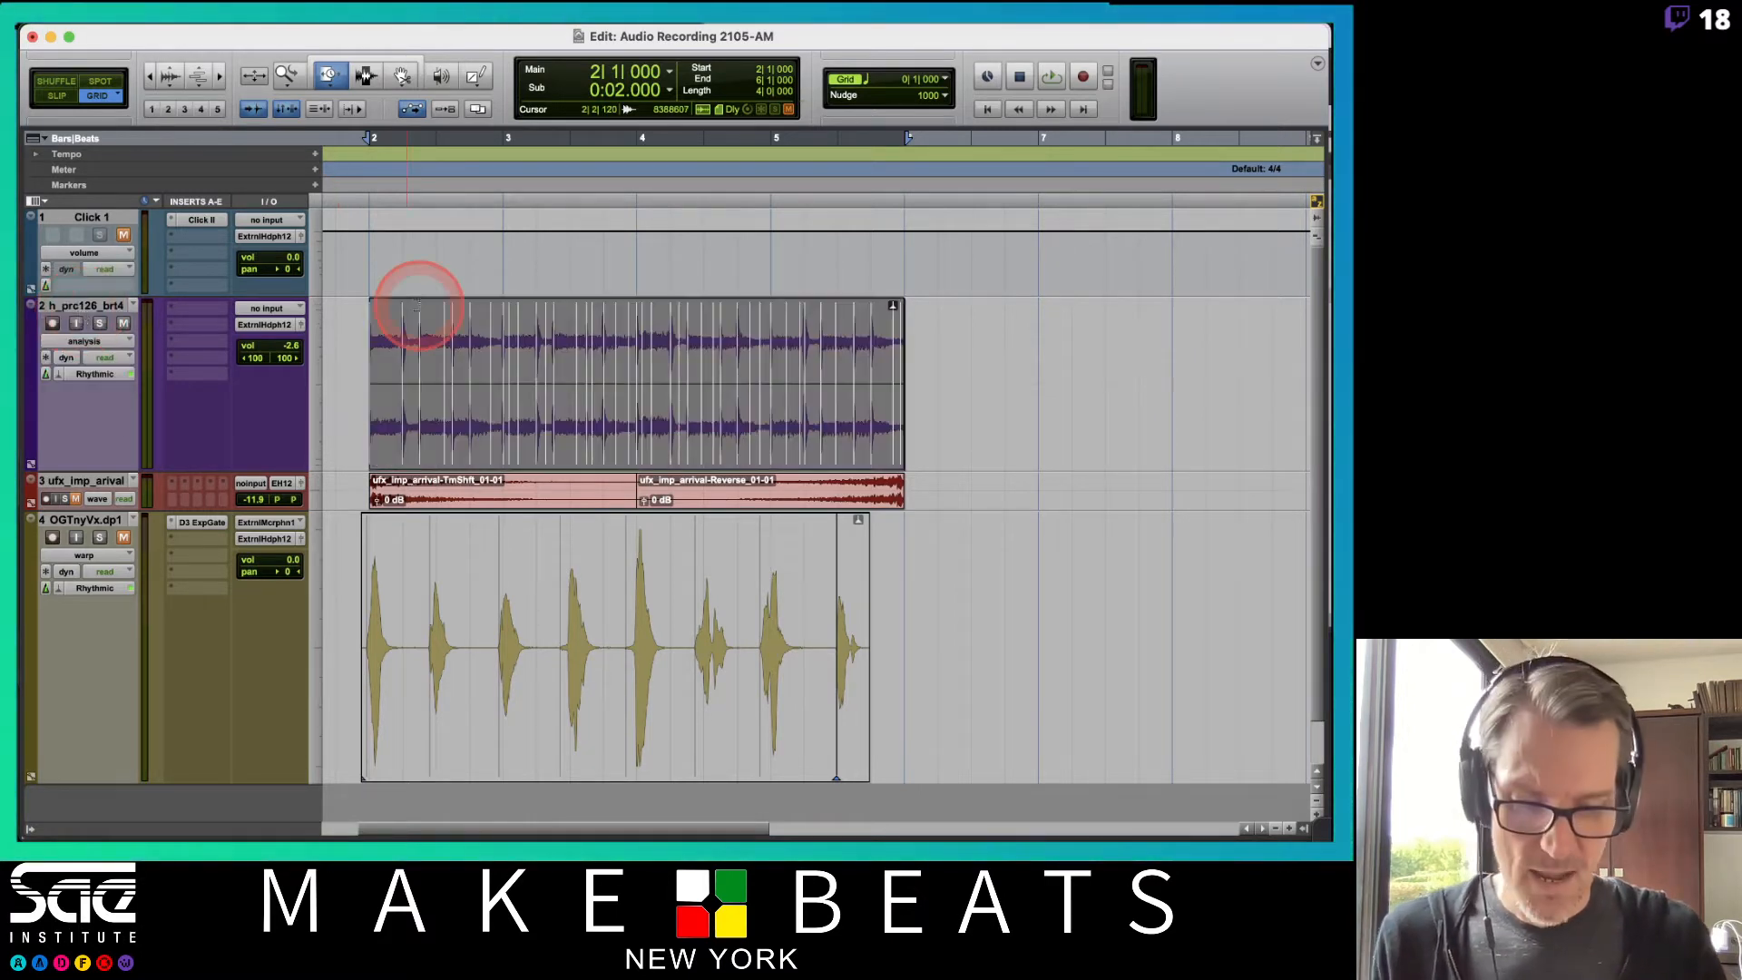
key("t")
key("t")
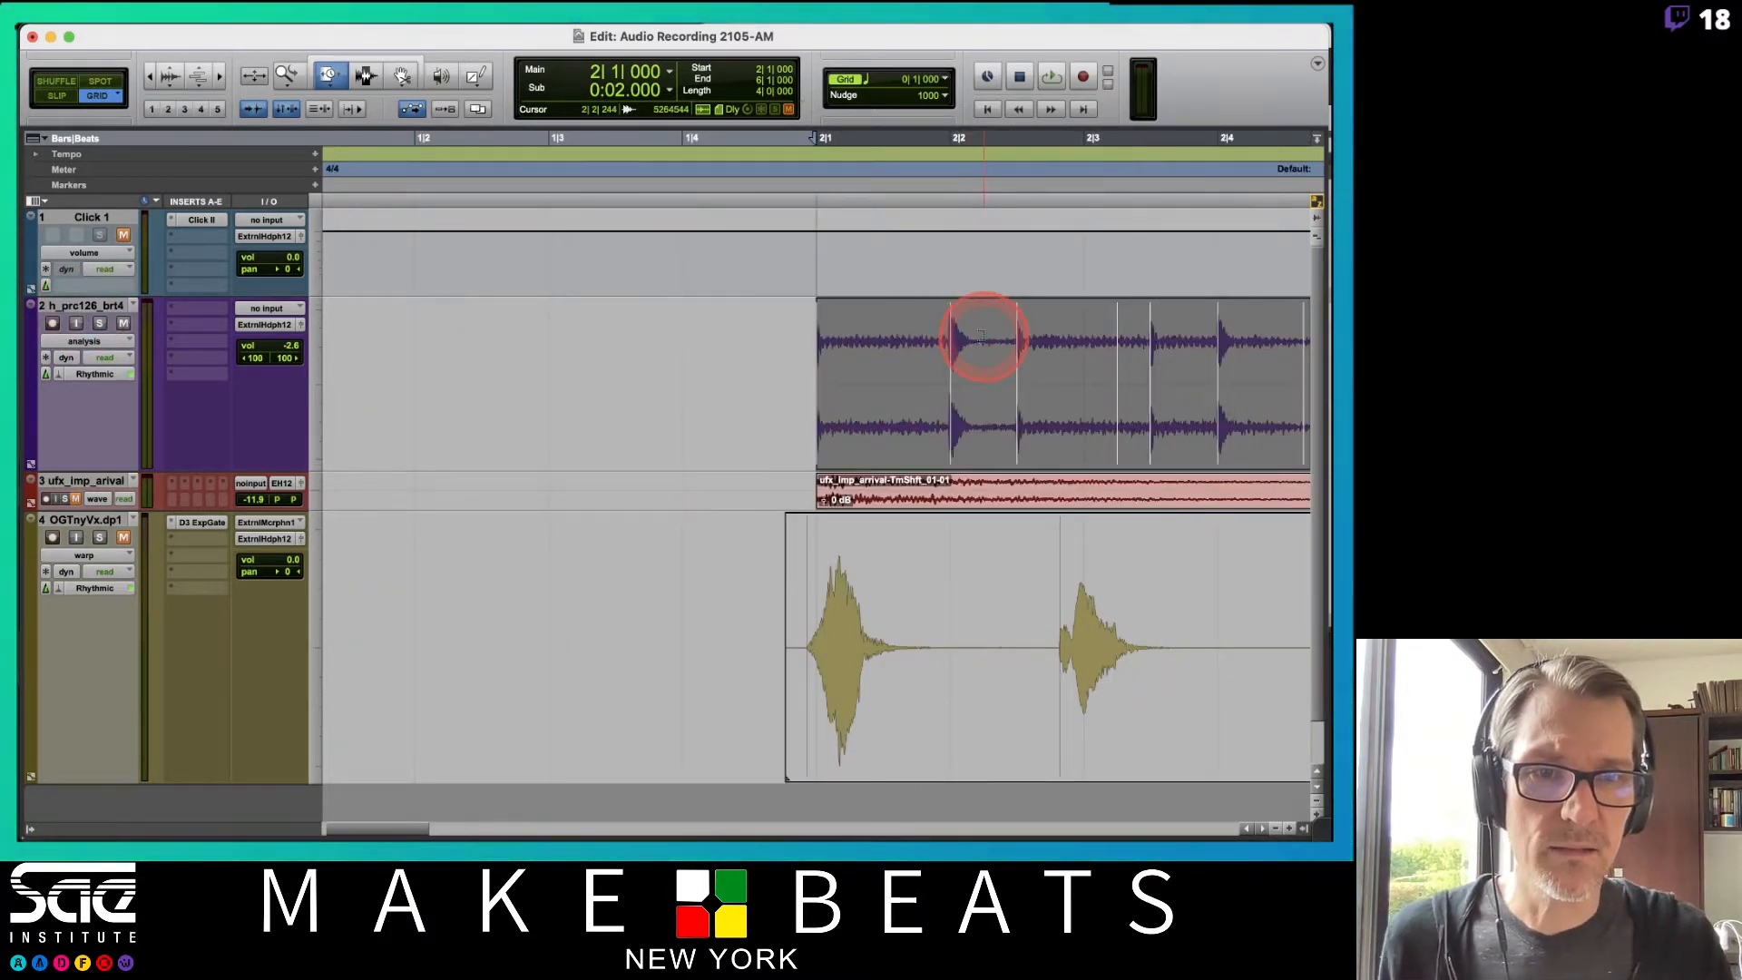
scroll(983, 336, "right", 10)
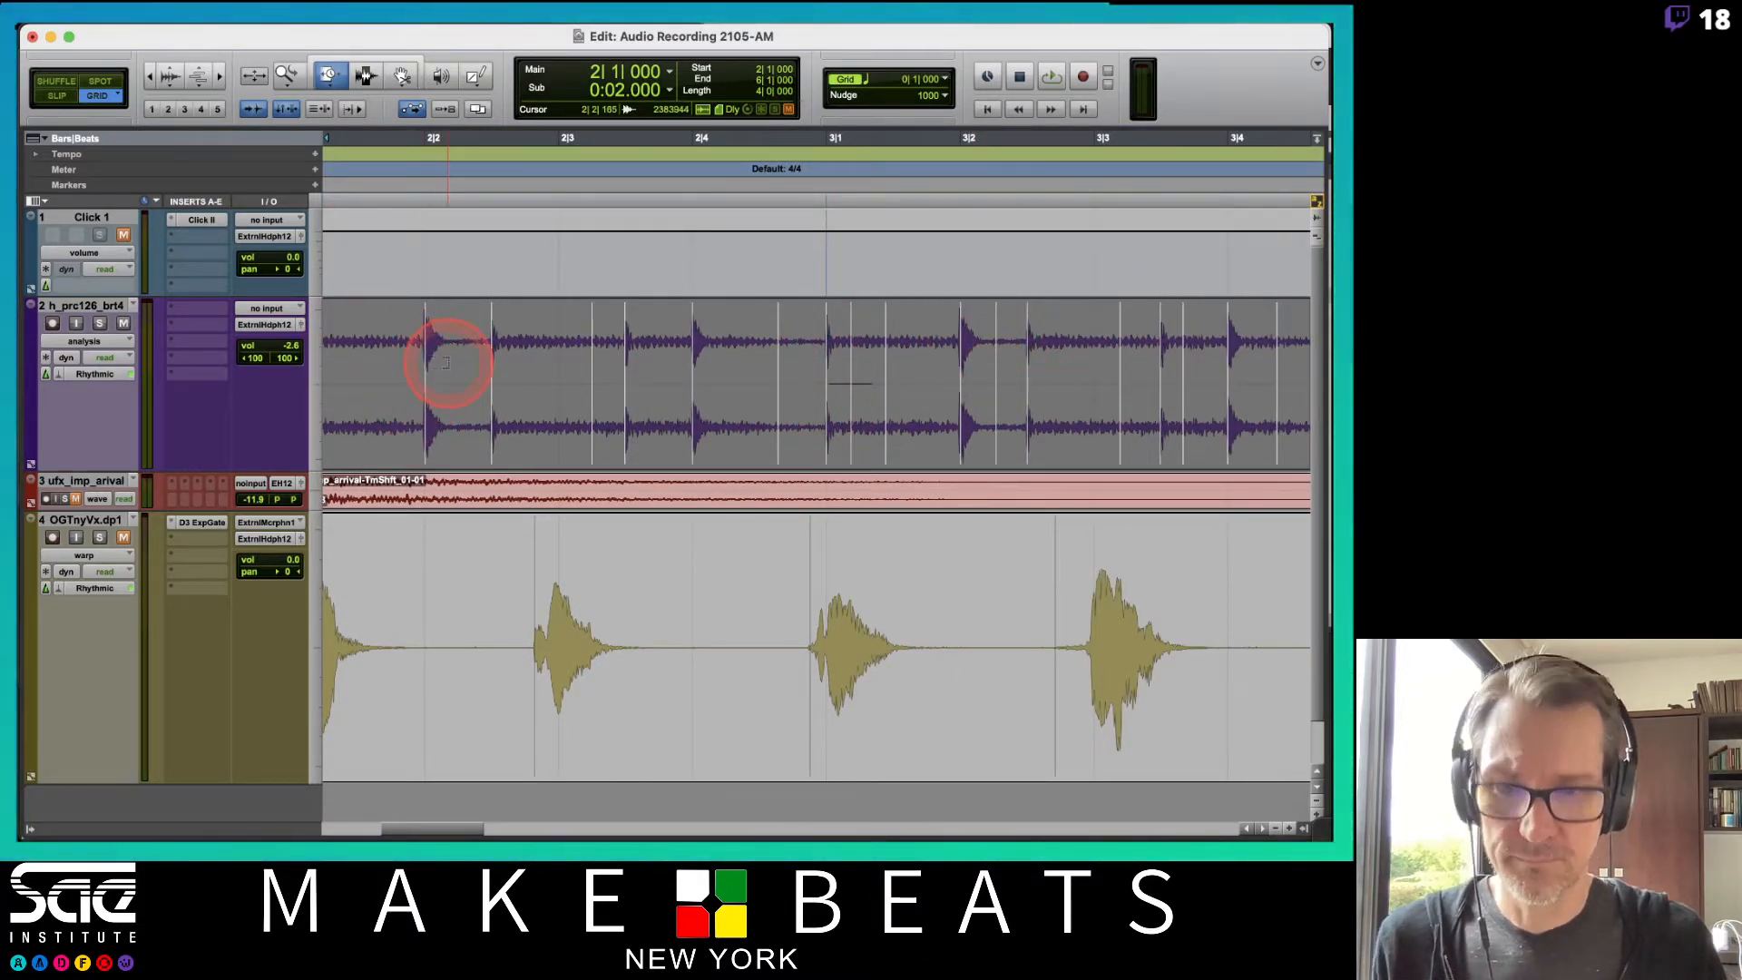
Open Elastic Properties for the percussion clip and set its event sensitivity to 98%.
key("super+7")
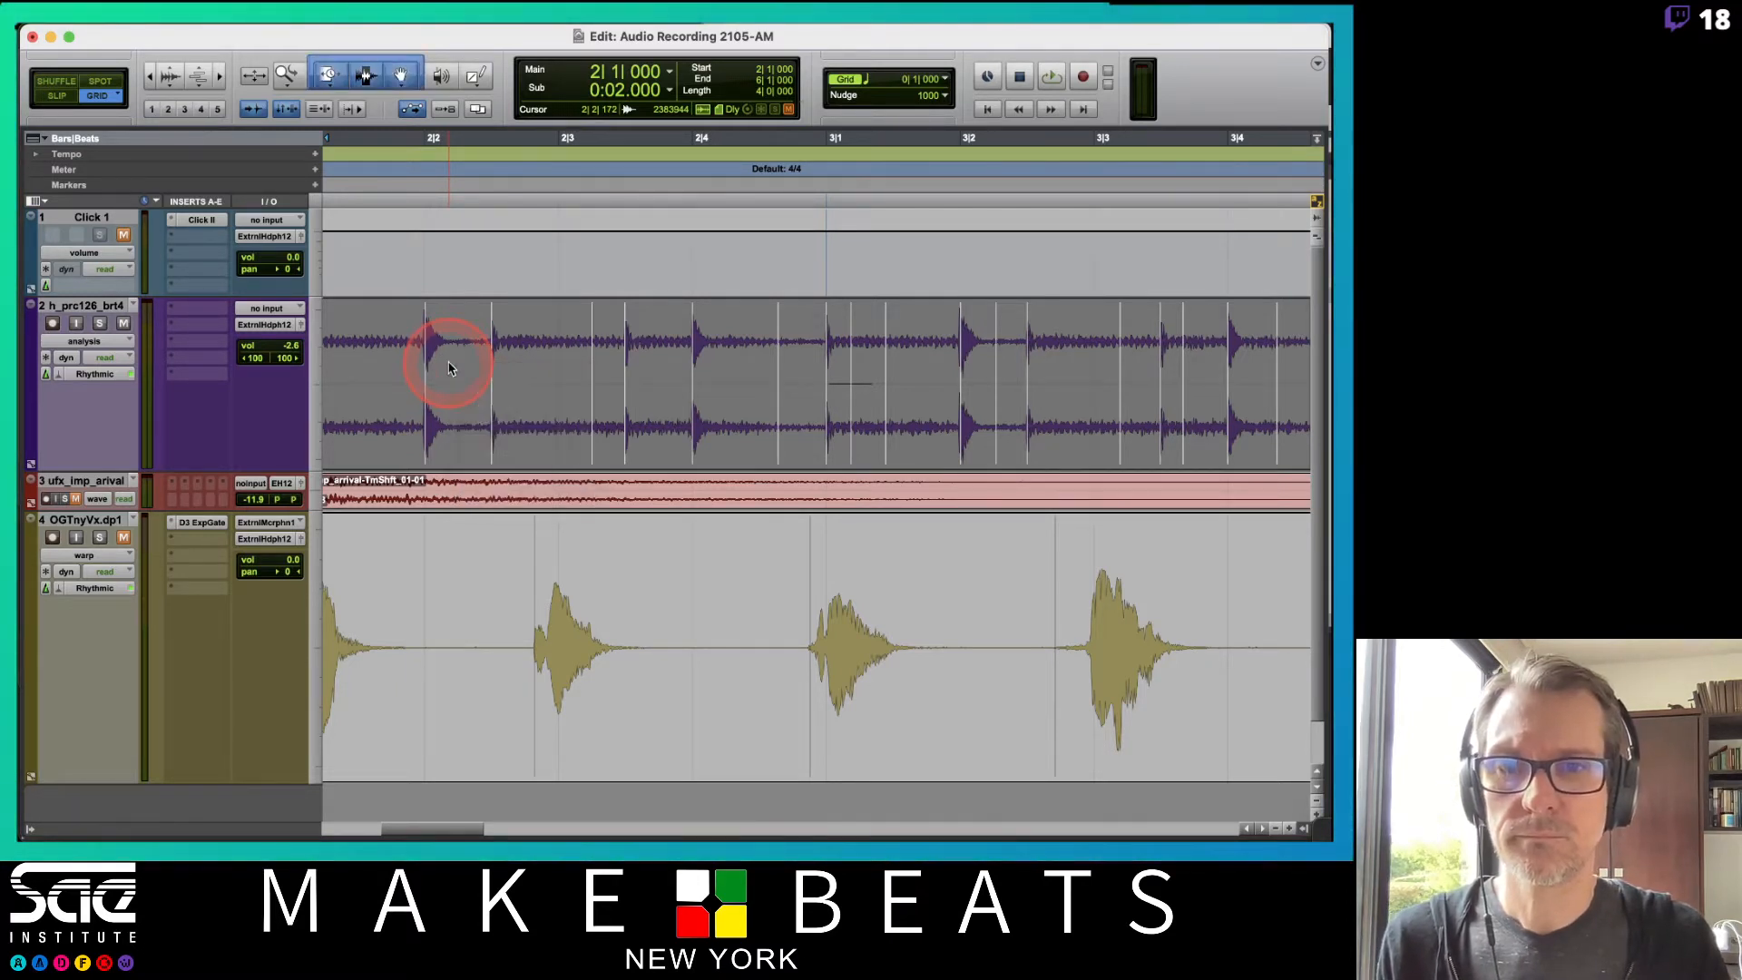
right_click(472, 406)
left_click(513, 496)
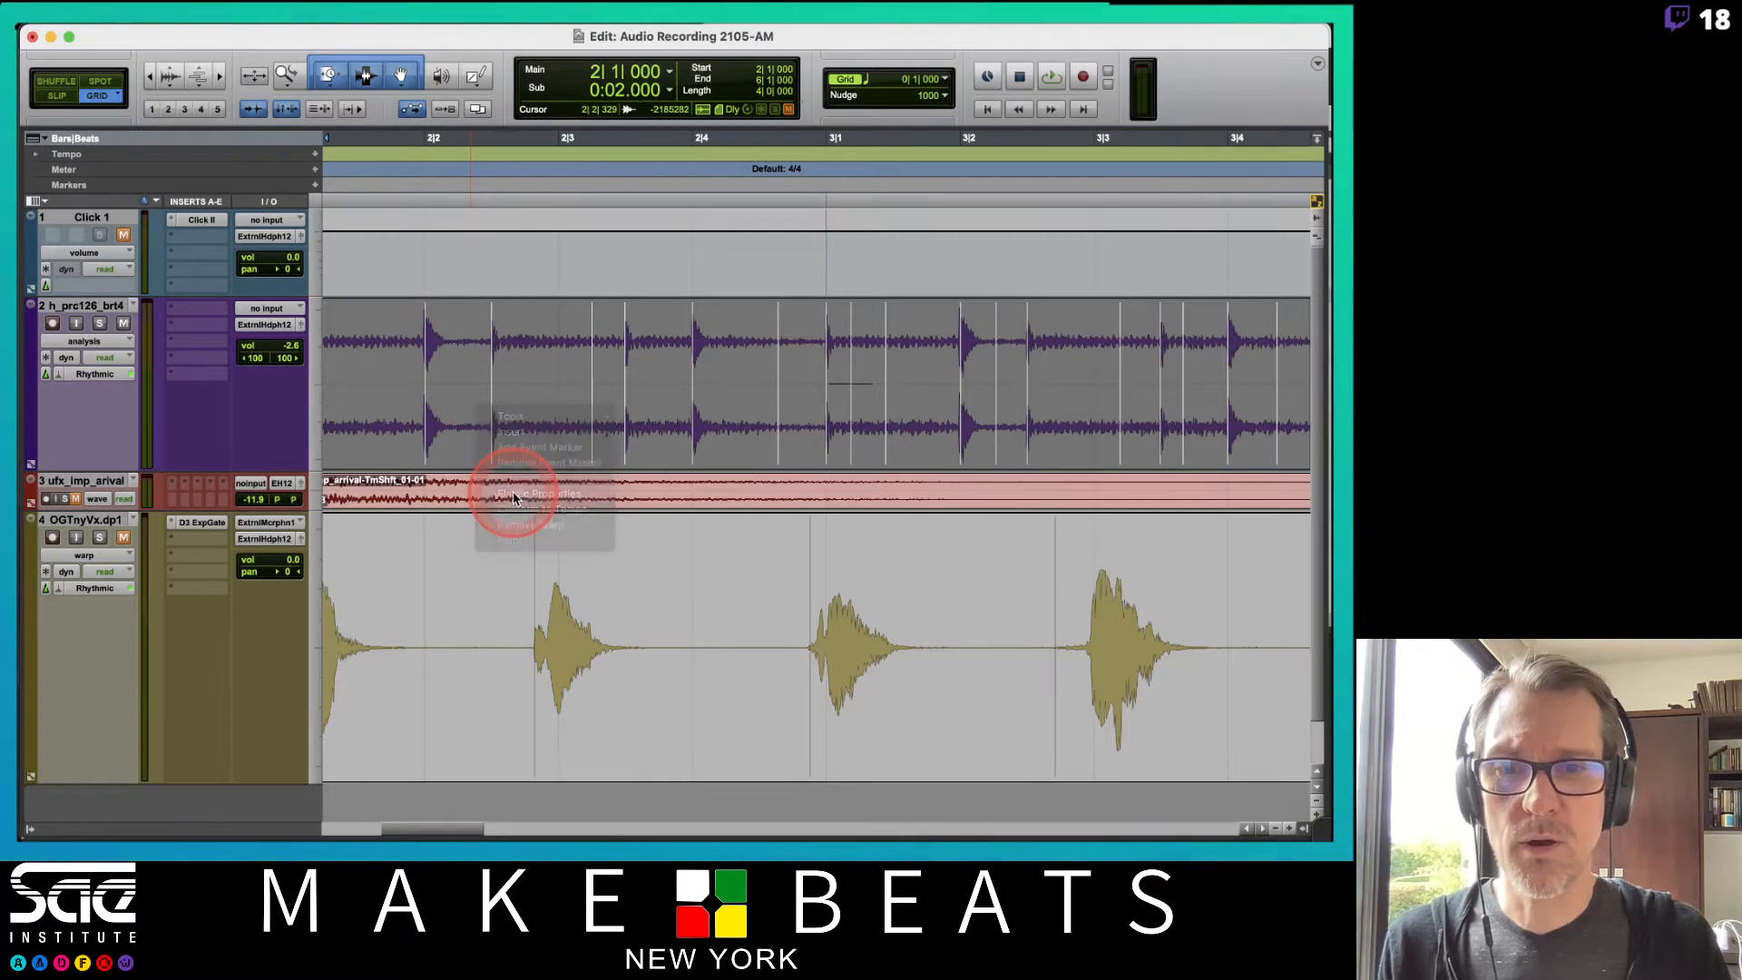
left_click(165, 624)
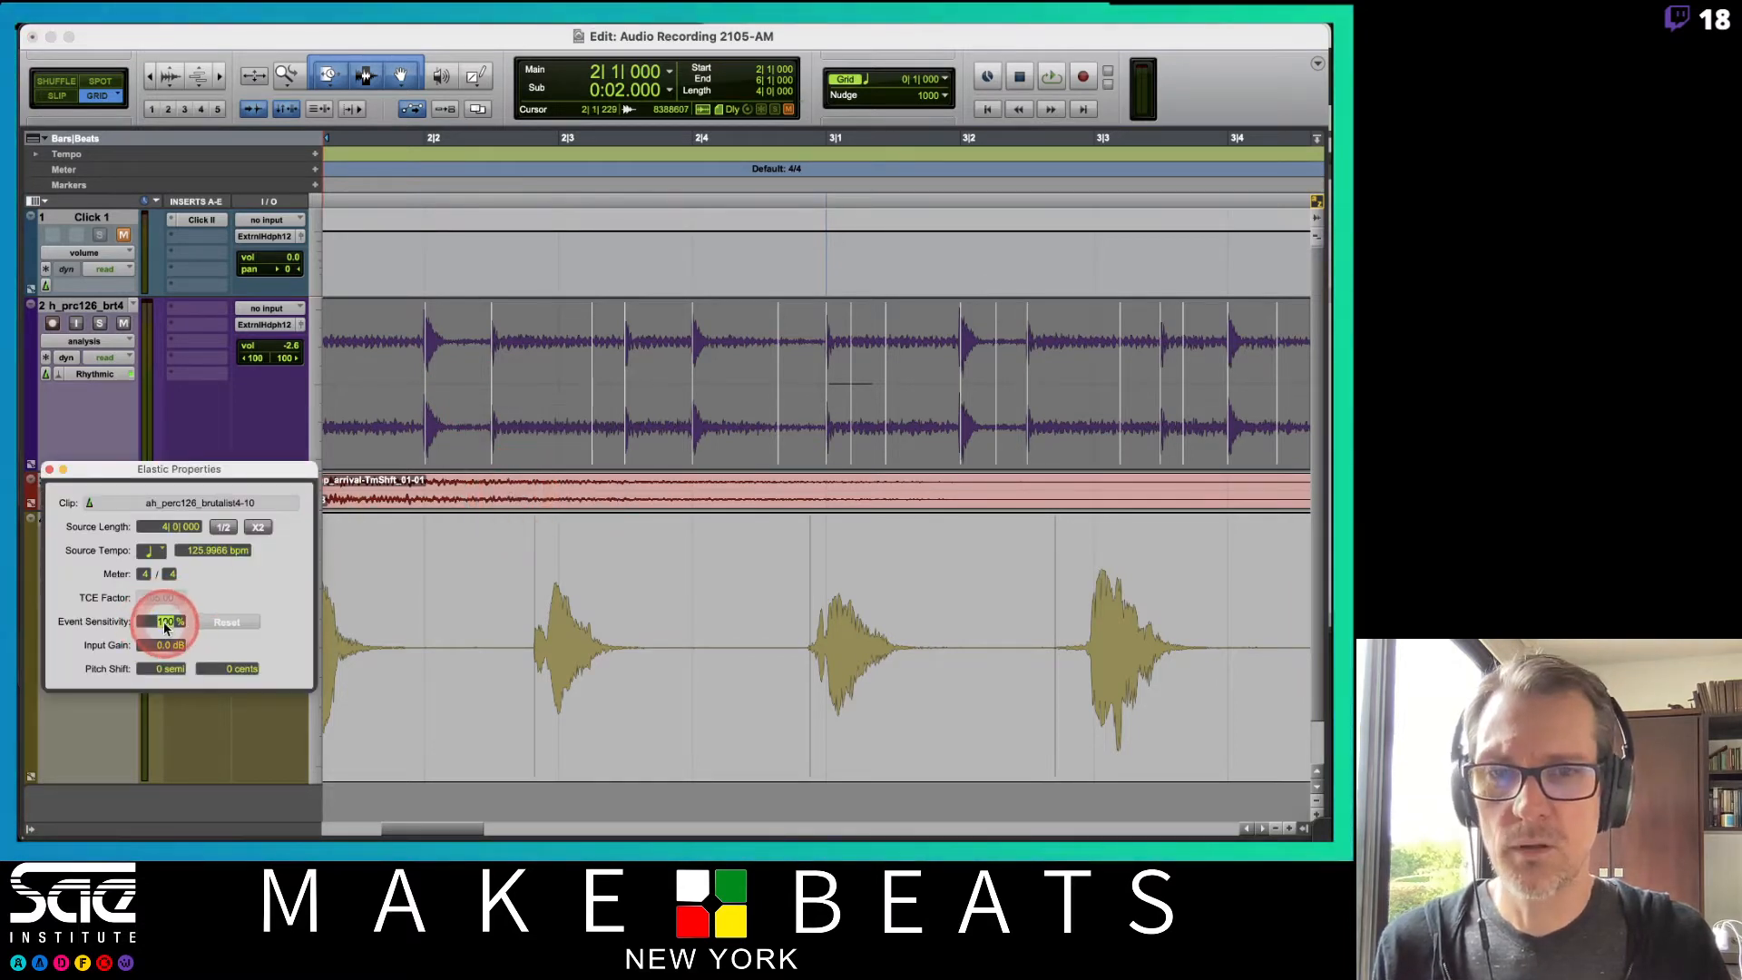
left_click_drag(166, 628, 166, 629)
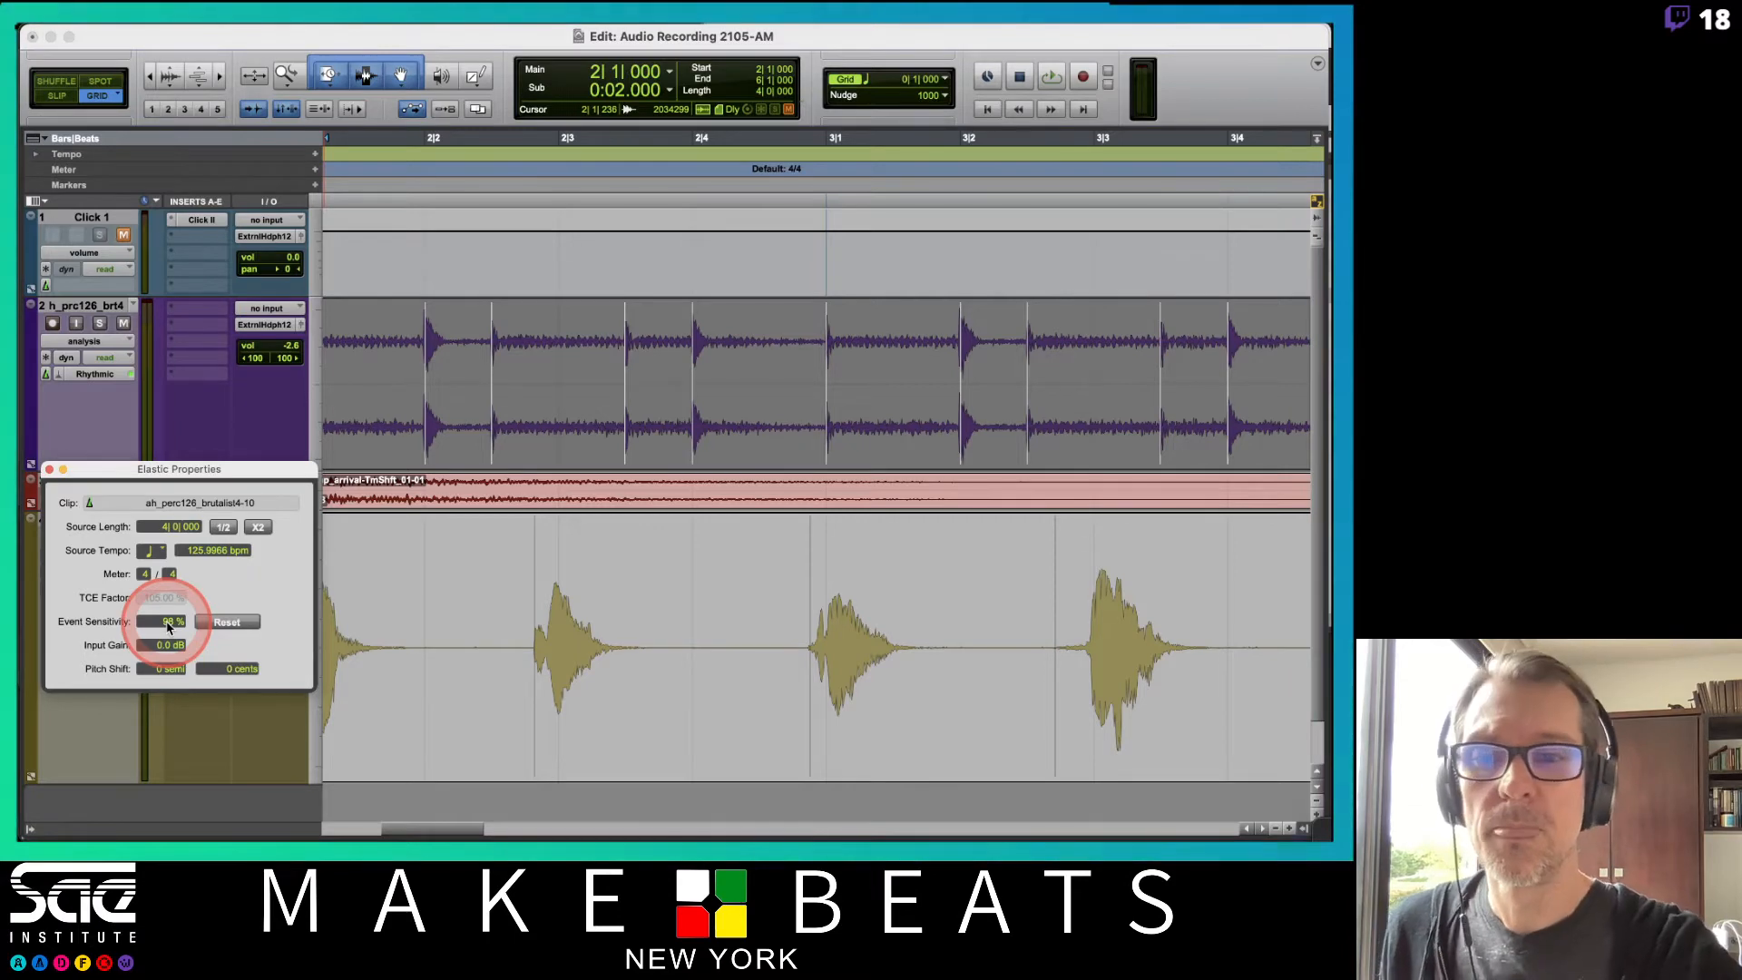
Lower the percussion clip's event sensitivity to 96% while checking the detected events along the clip.
scroll(565, 438, "right", 10)
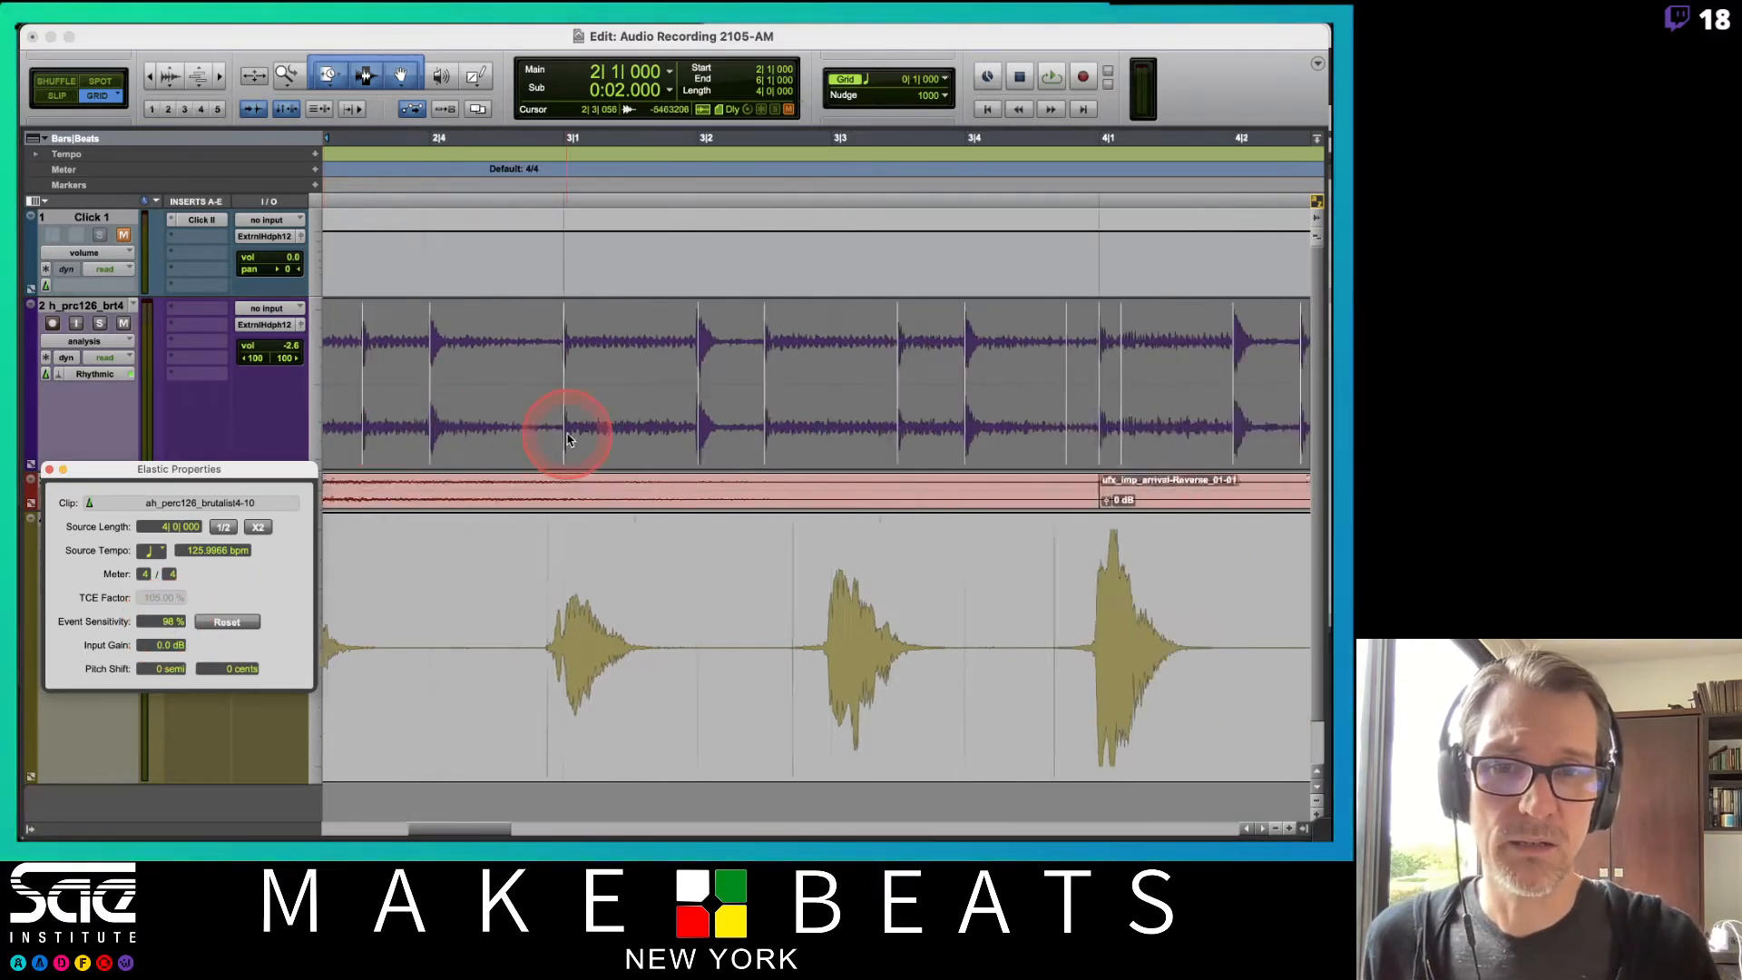
scroll(582, 411, "right", 5)
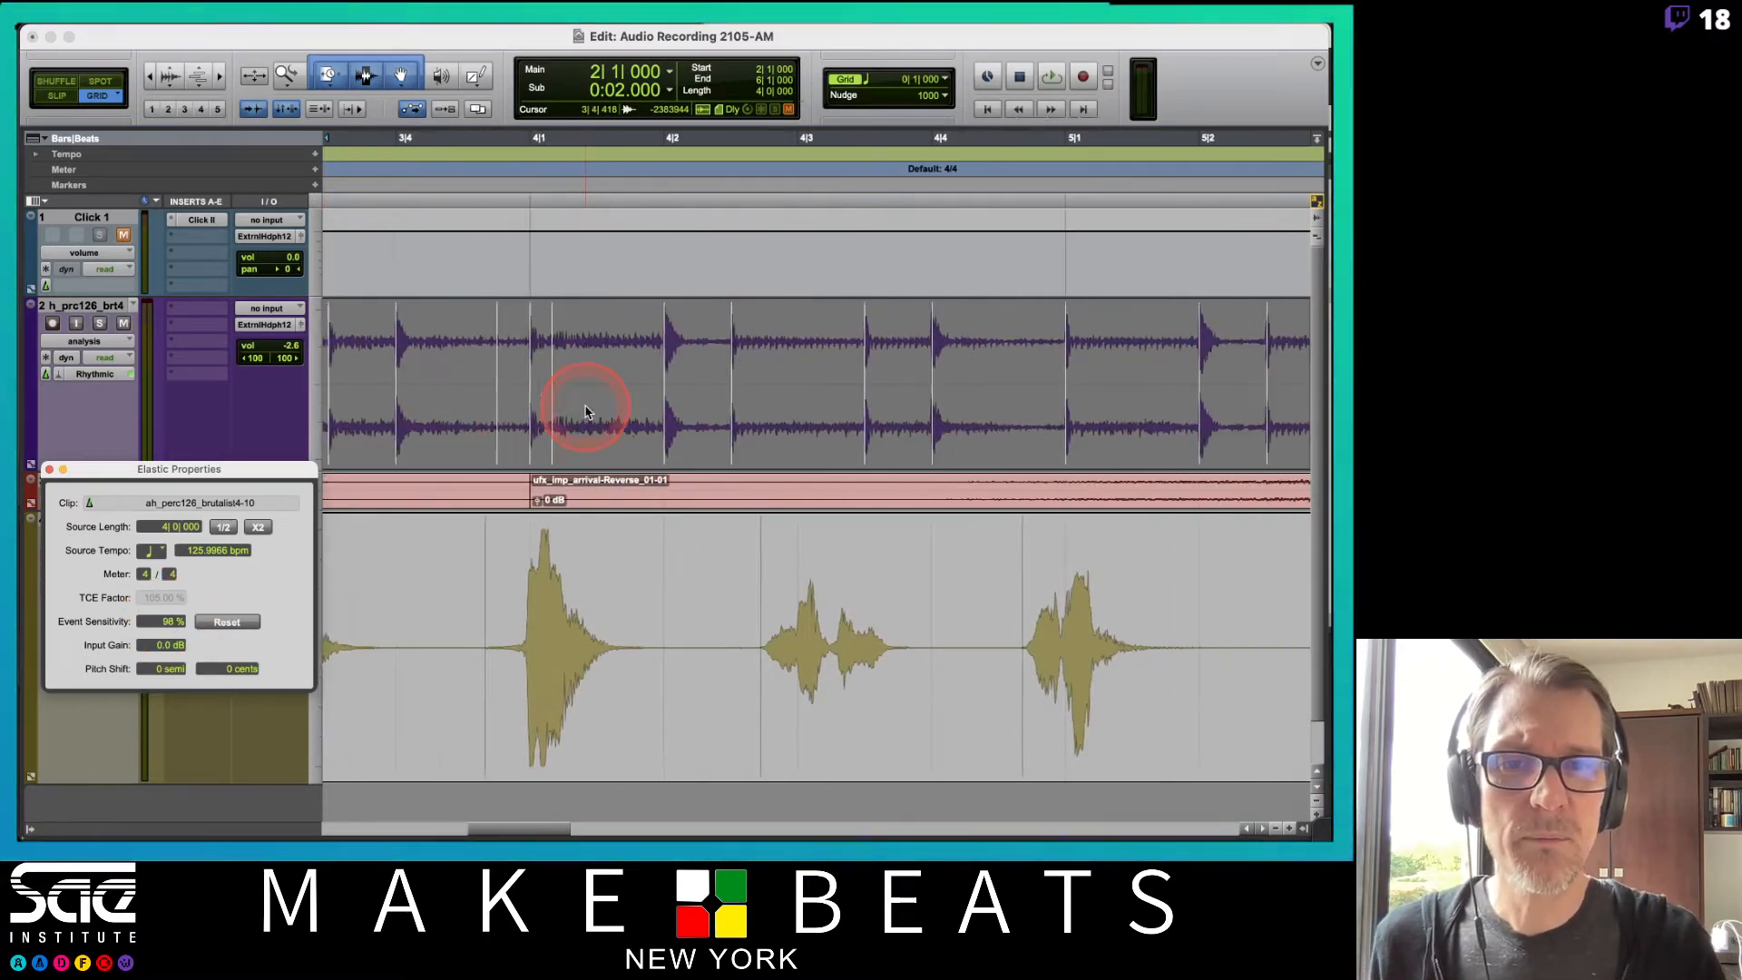
scroll(585, 411, "left", 4)
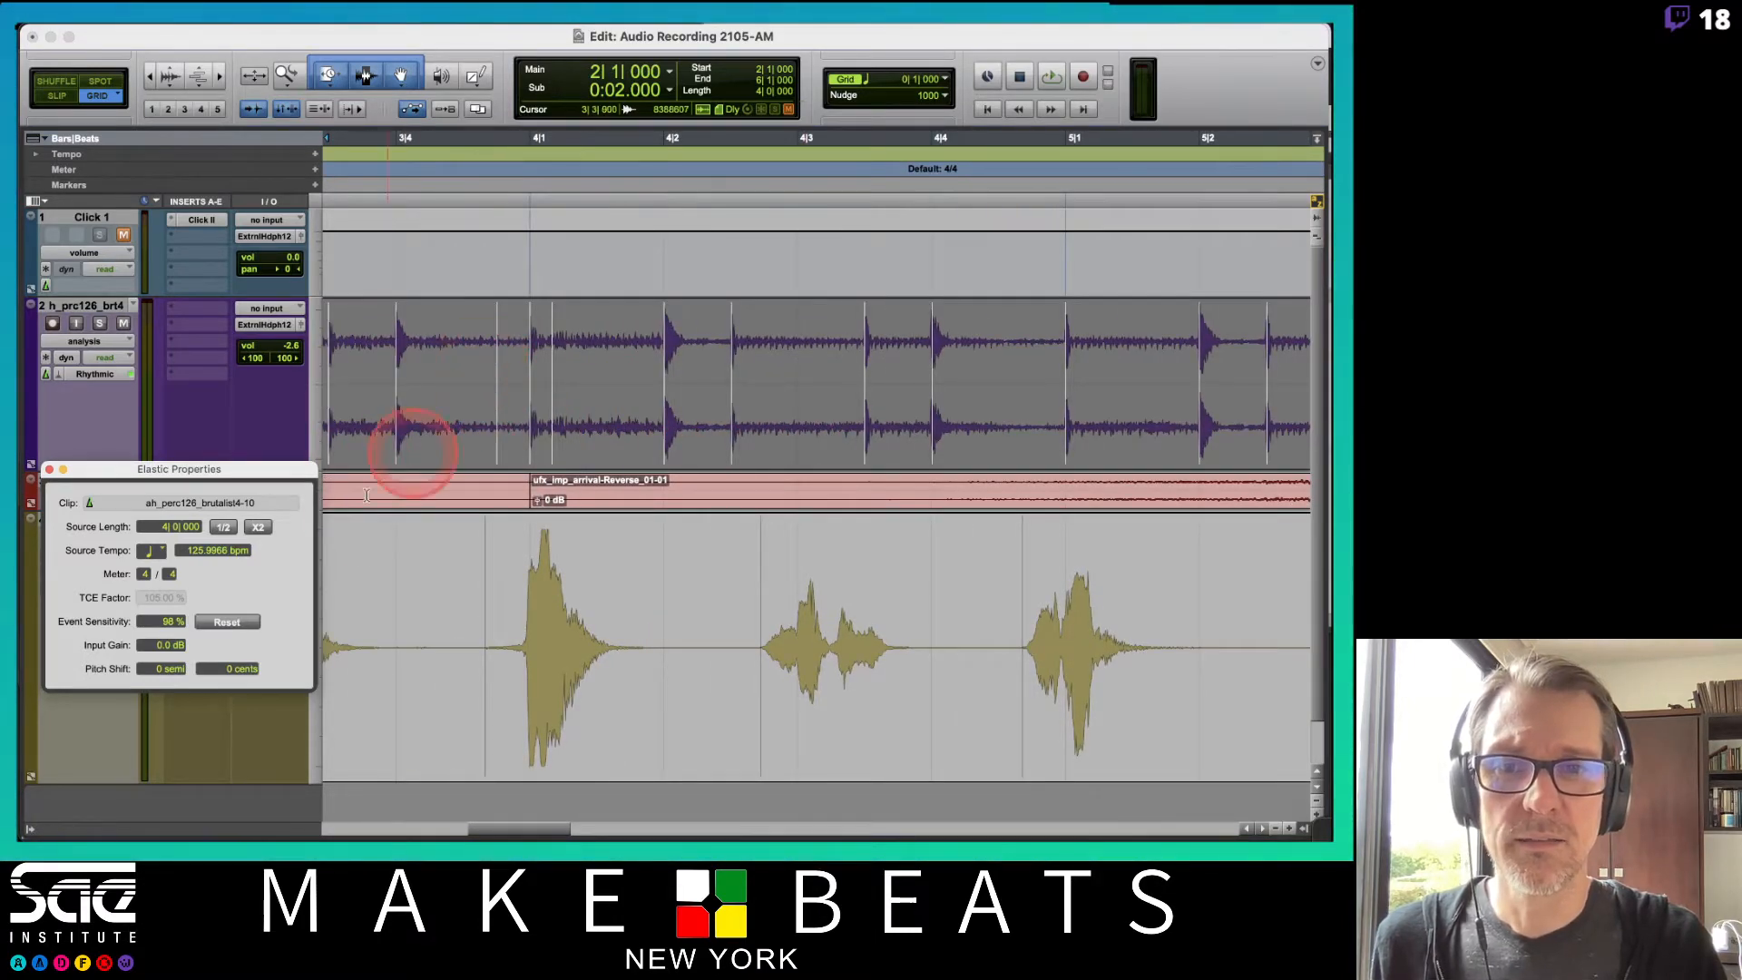
left_click(169, 623)
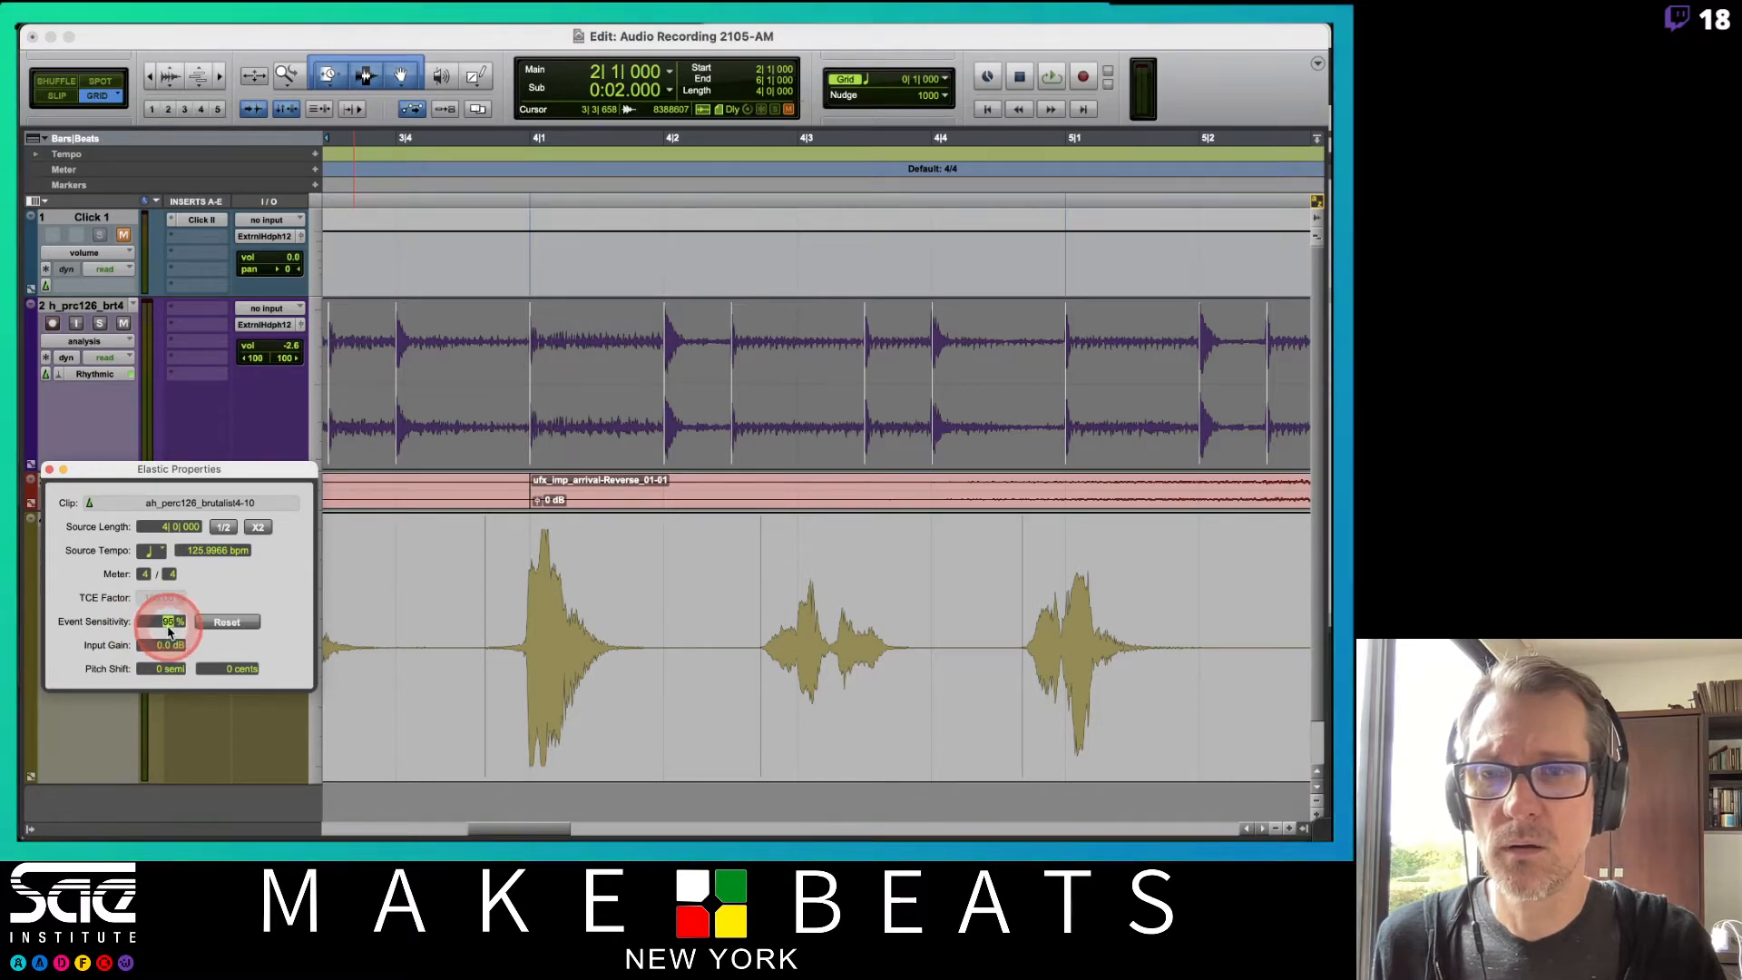
scroll(816, 404, "right", 6)
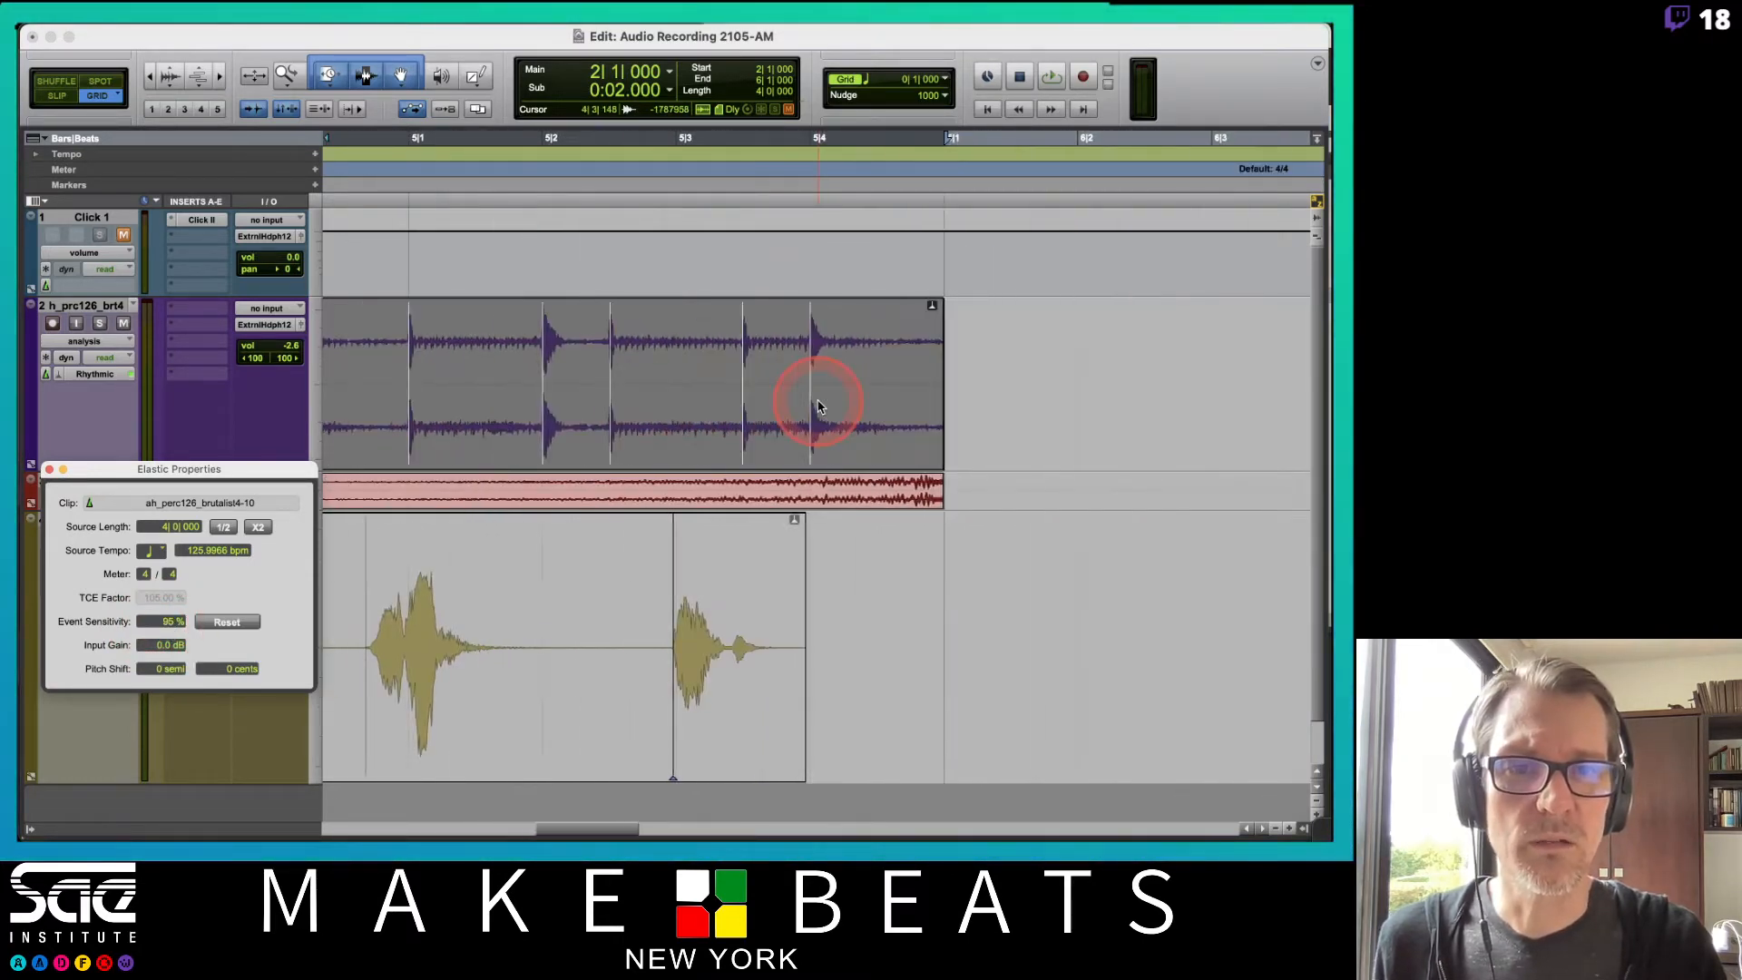
scroll(816, 403, "left", 10)
scroll(819, 407, "right", 5)
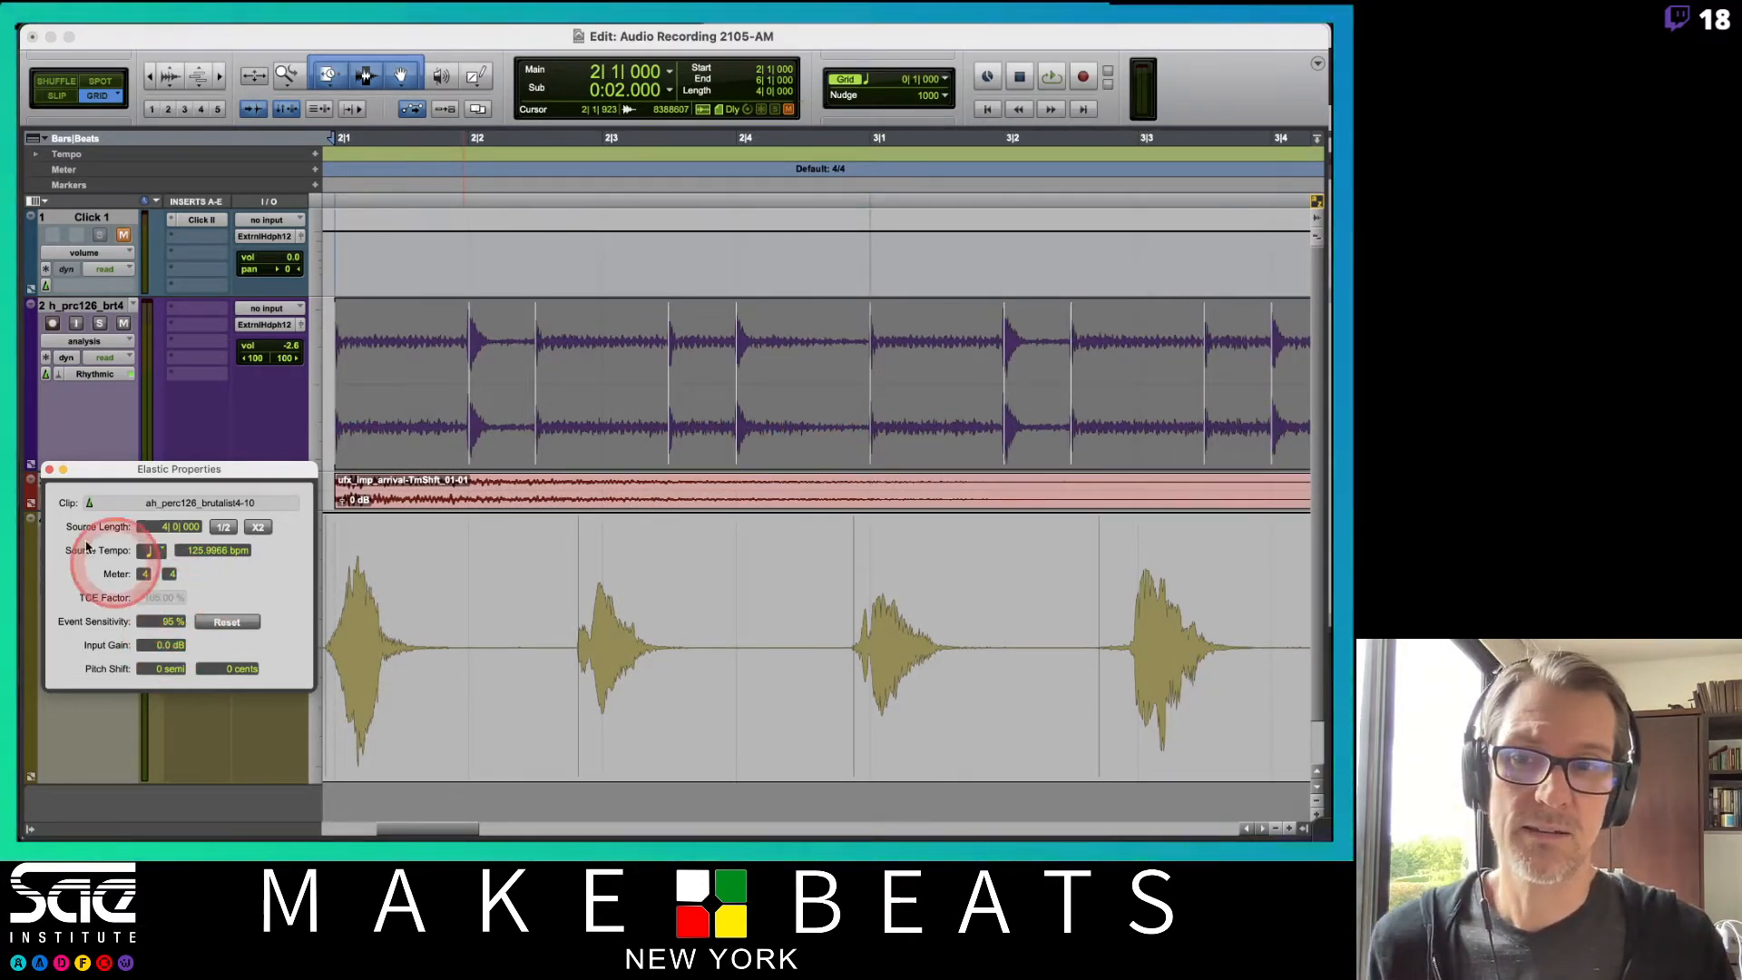
Close the Elastic Properties window and review the detected events across the whole percussion clip.
left_click(50, 470)
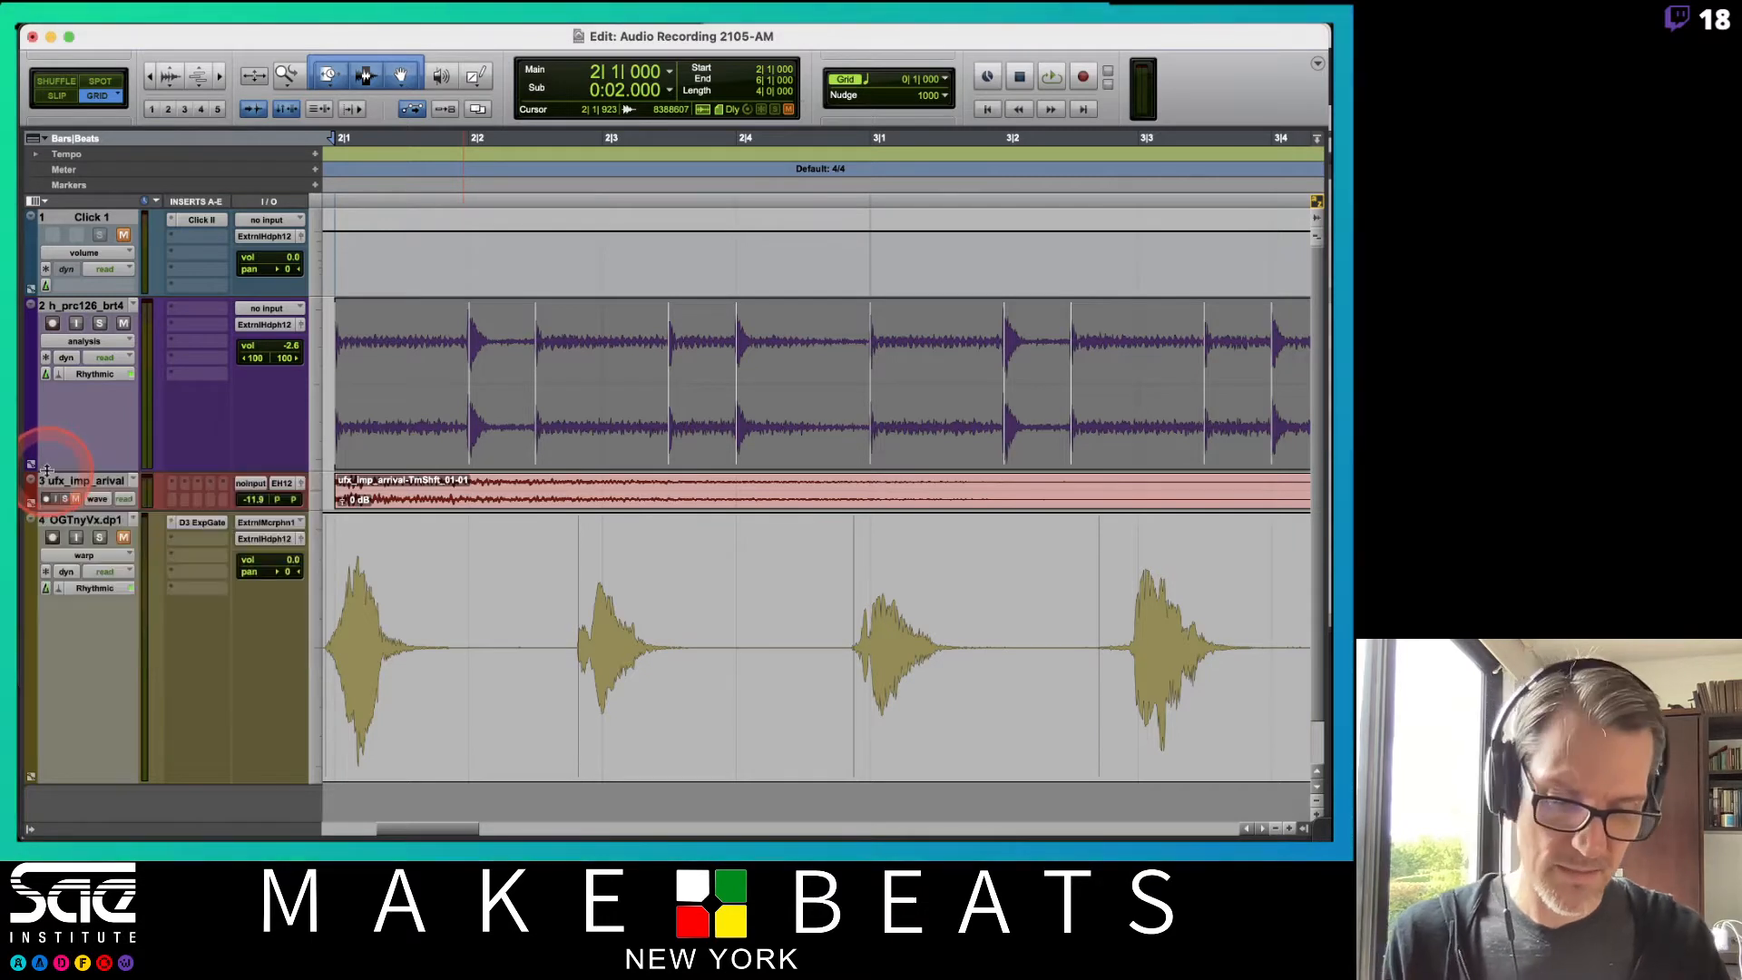
key("super+bracketleft")
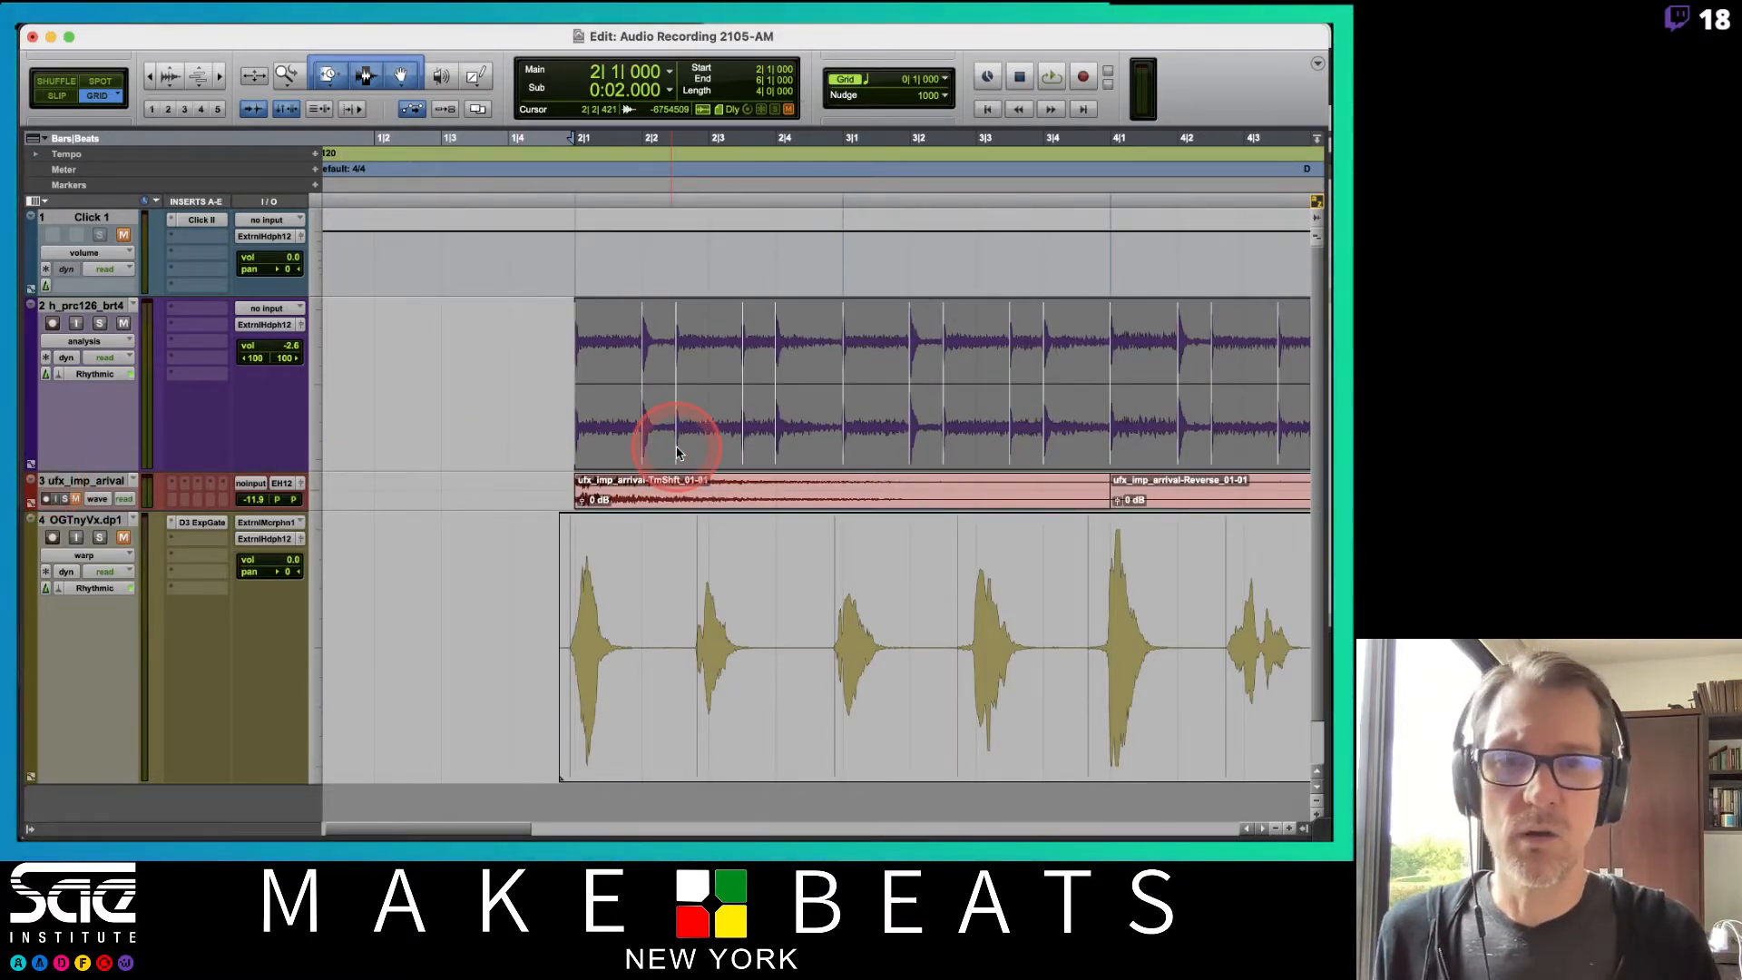
scroll(863, 363, "right", 10)
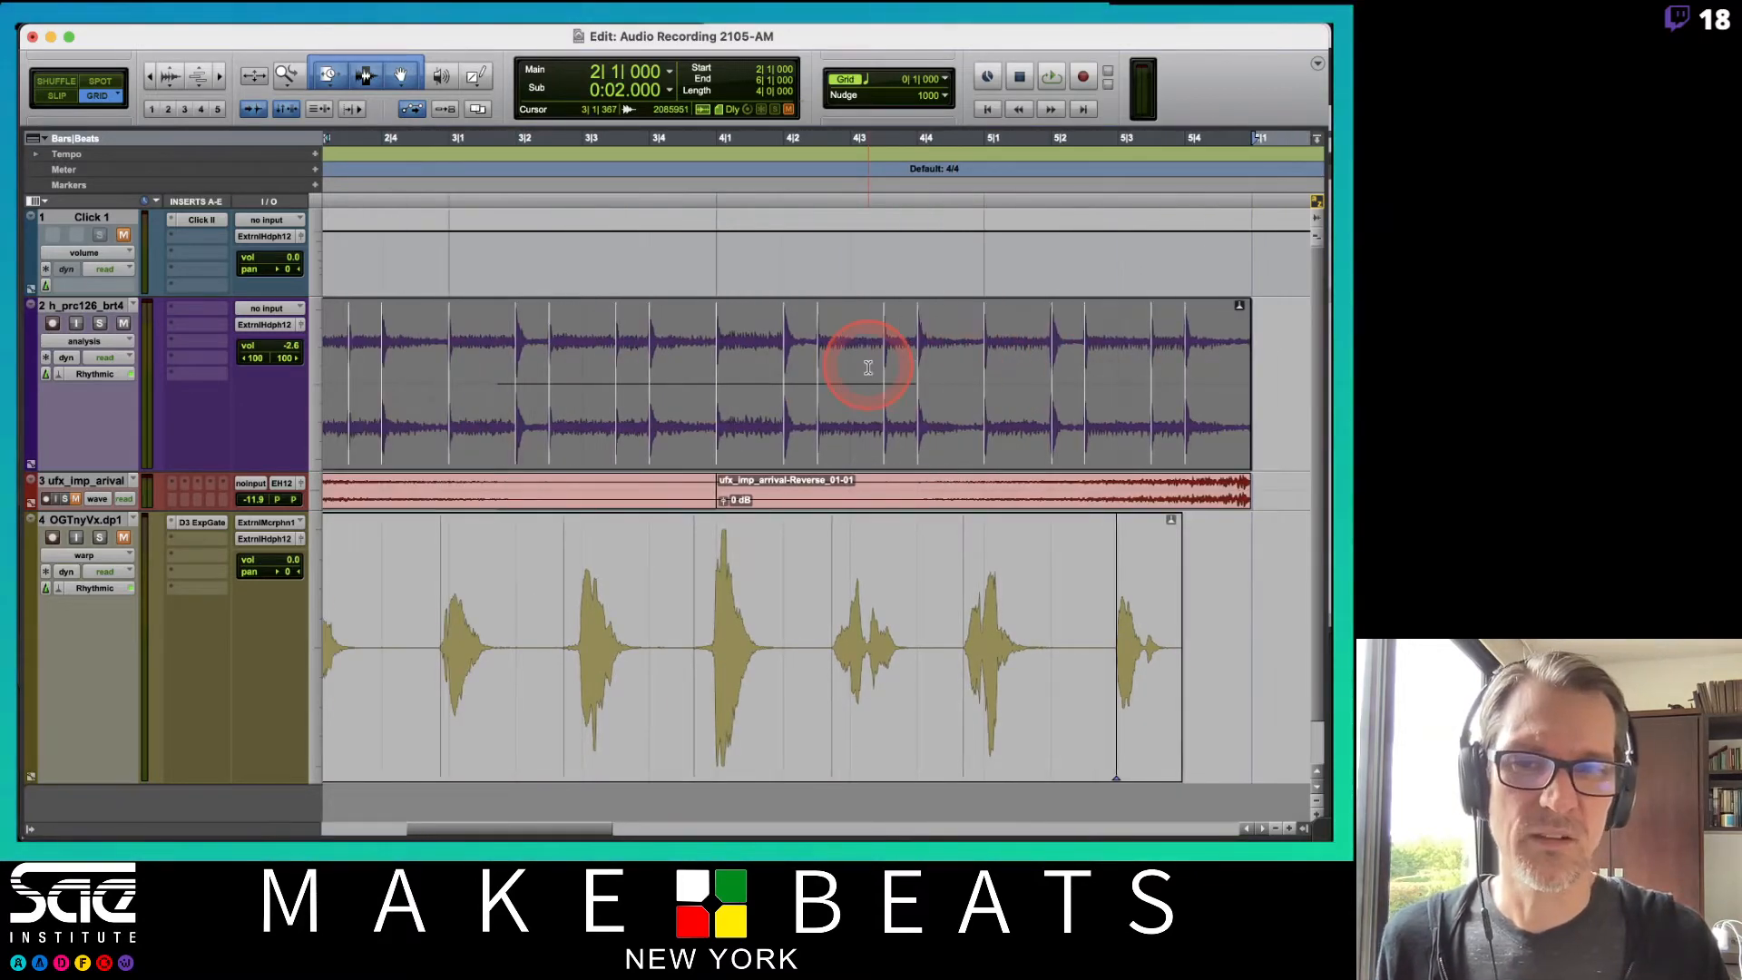
scroll(868, 367, "left", 2)
scroll(868, 367, "left", 2)
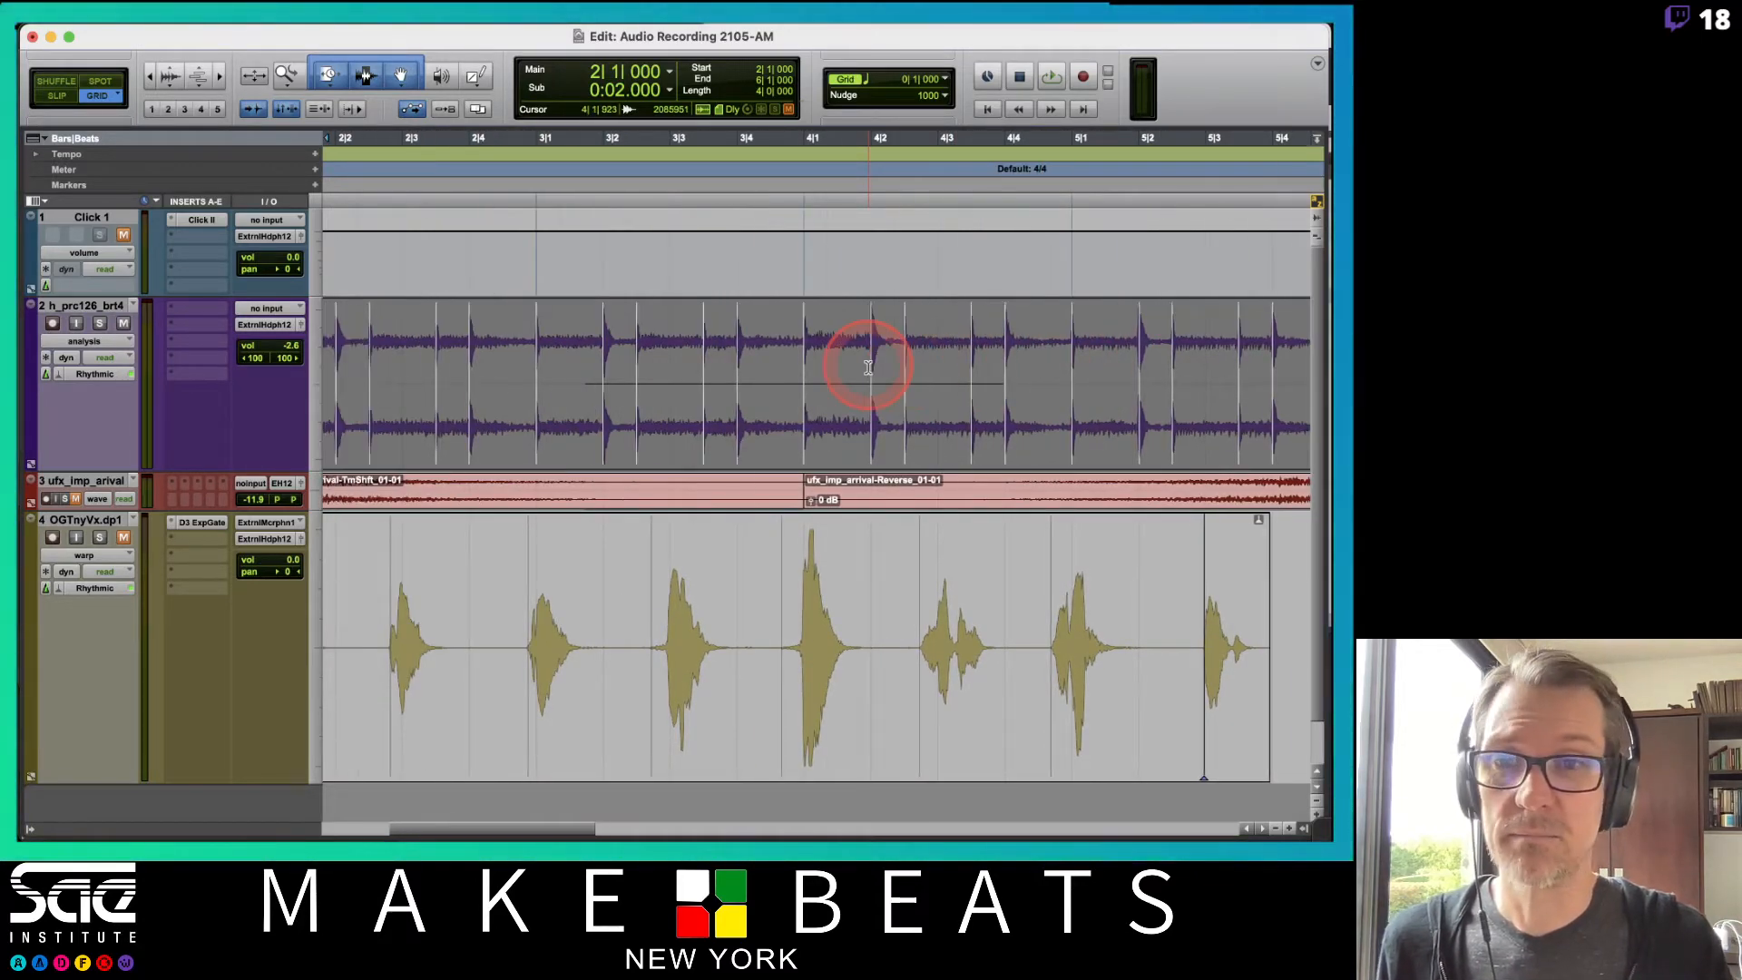
scroll(868, 368, "left", 6)
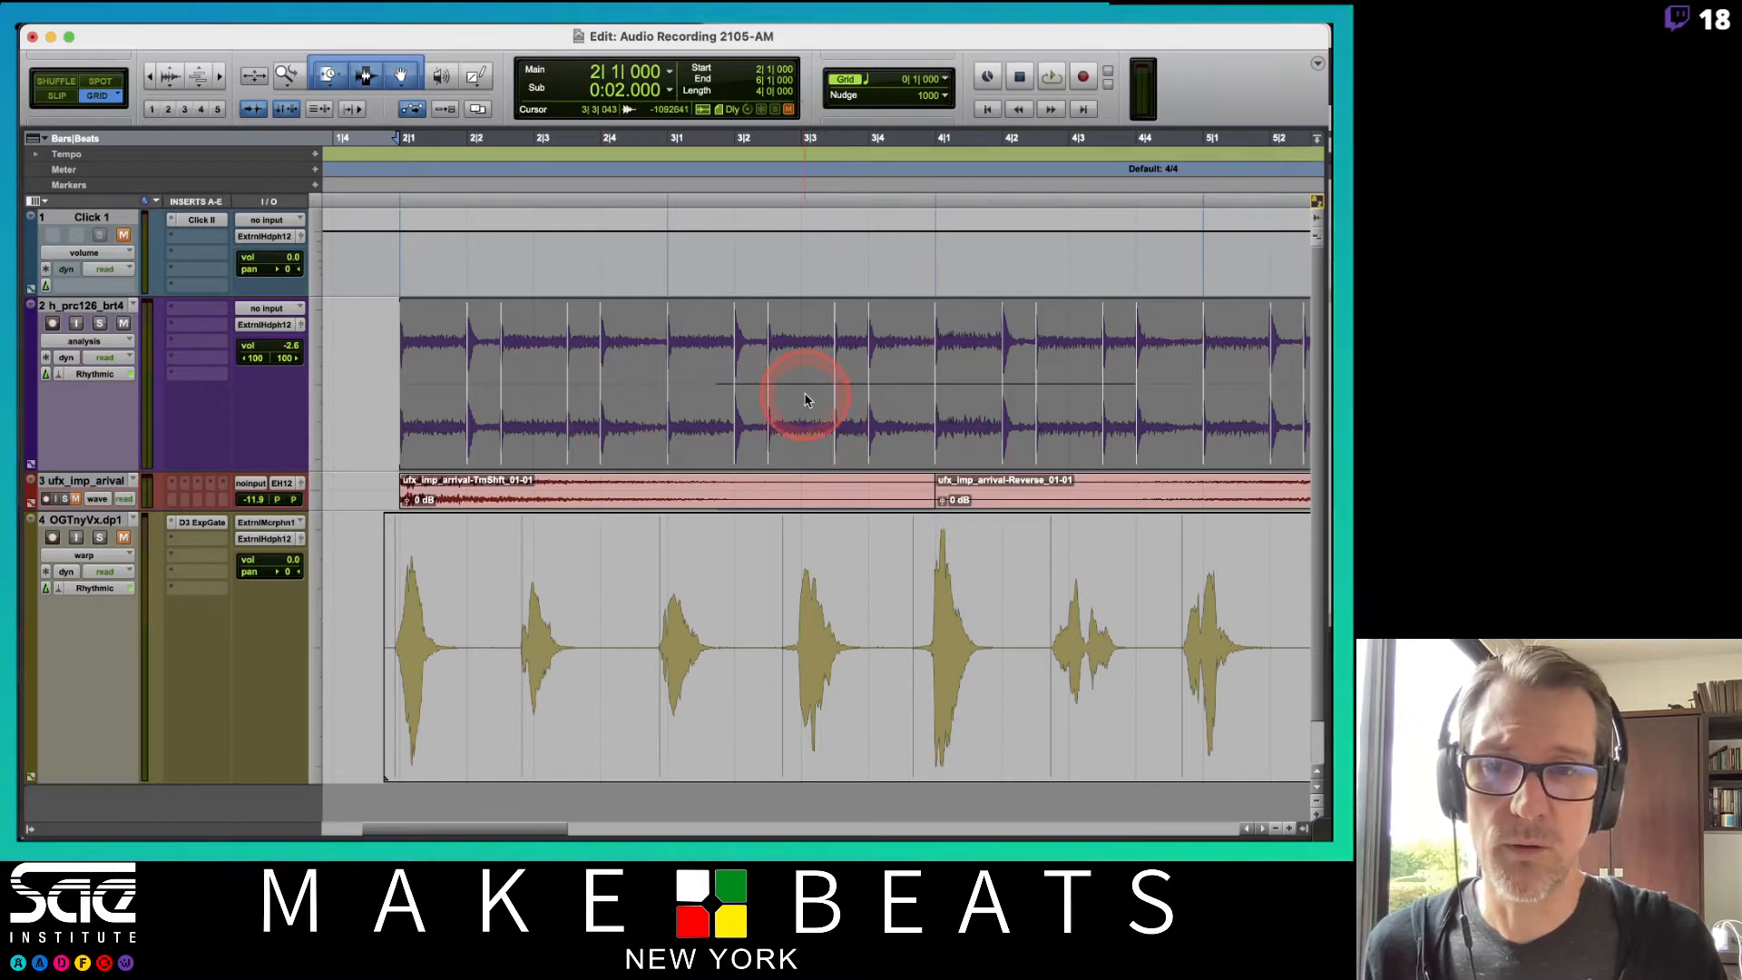
Play back the session to hear the percussion with the vocal.
key("space")
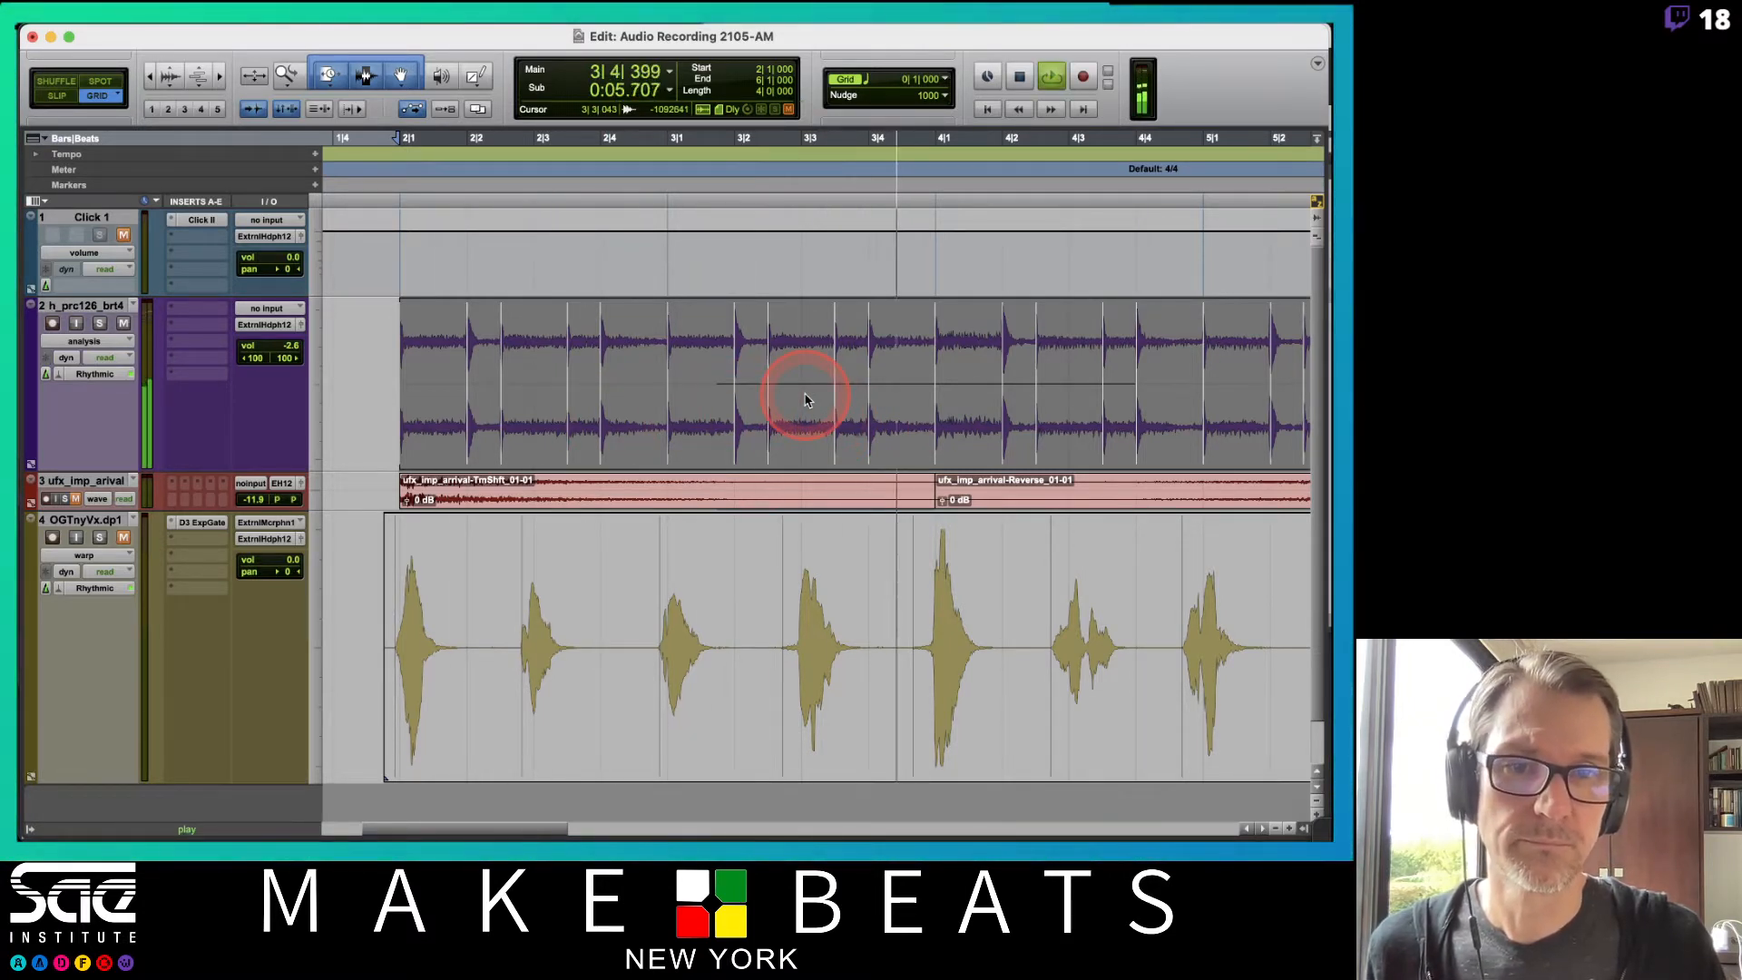
scroll(844, 395, "right", 5)
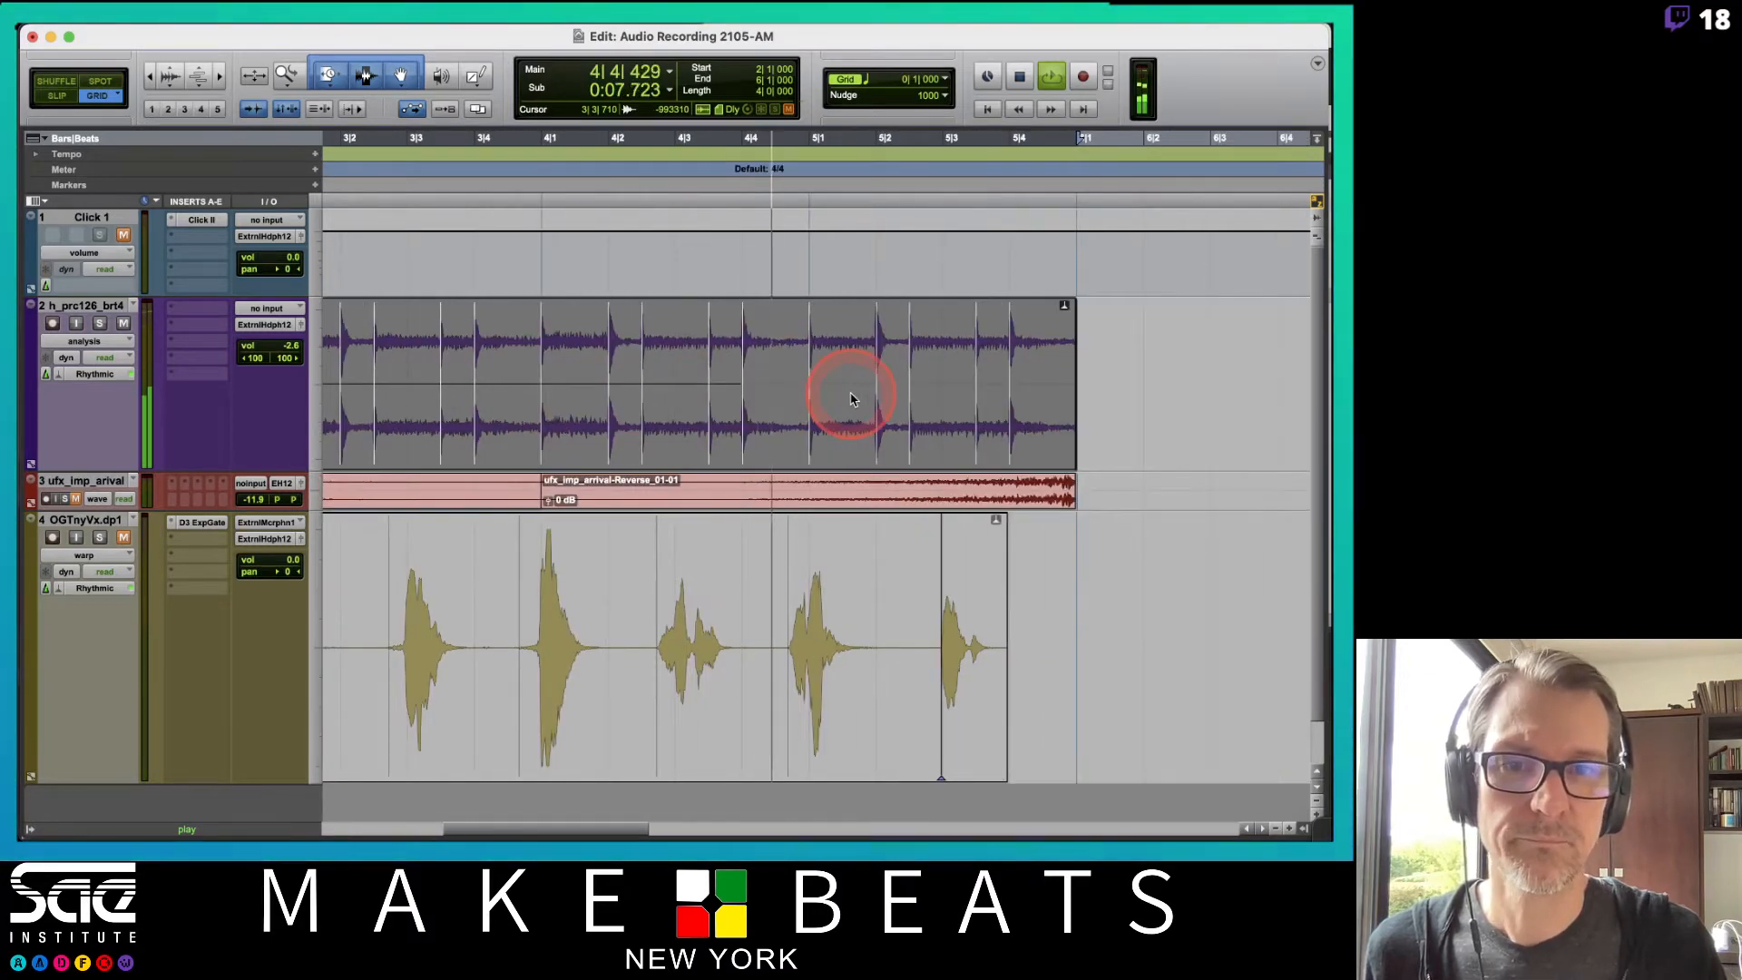
key("space")
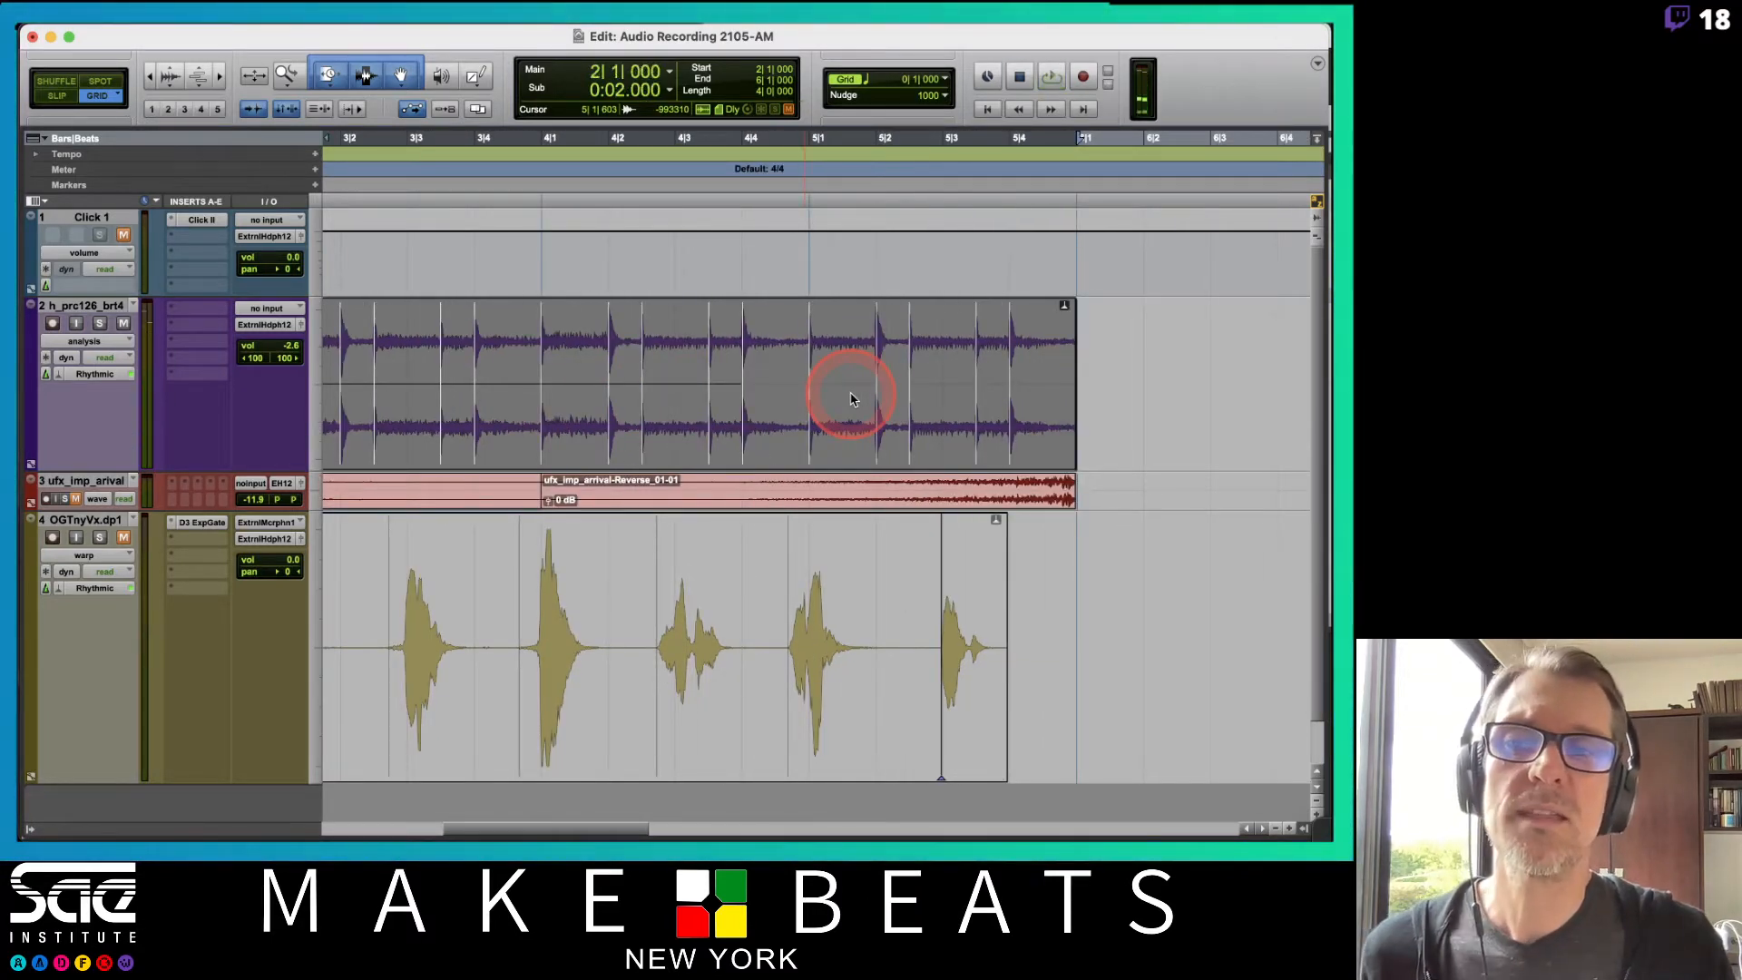
Create a new stereo audio track below the percussion track.
left_click(136, 307)
left_click(432, 369)
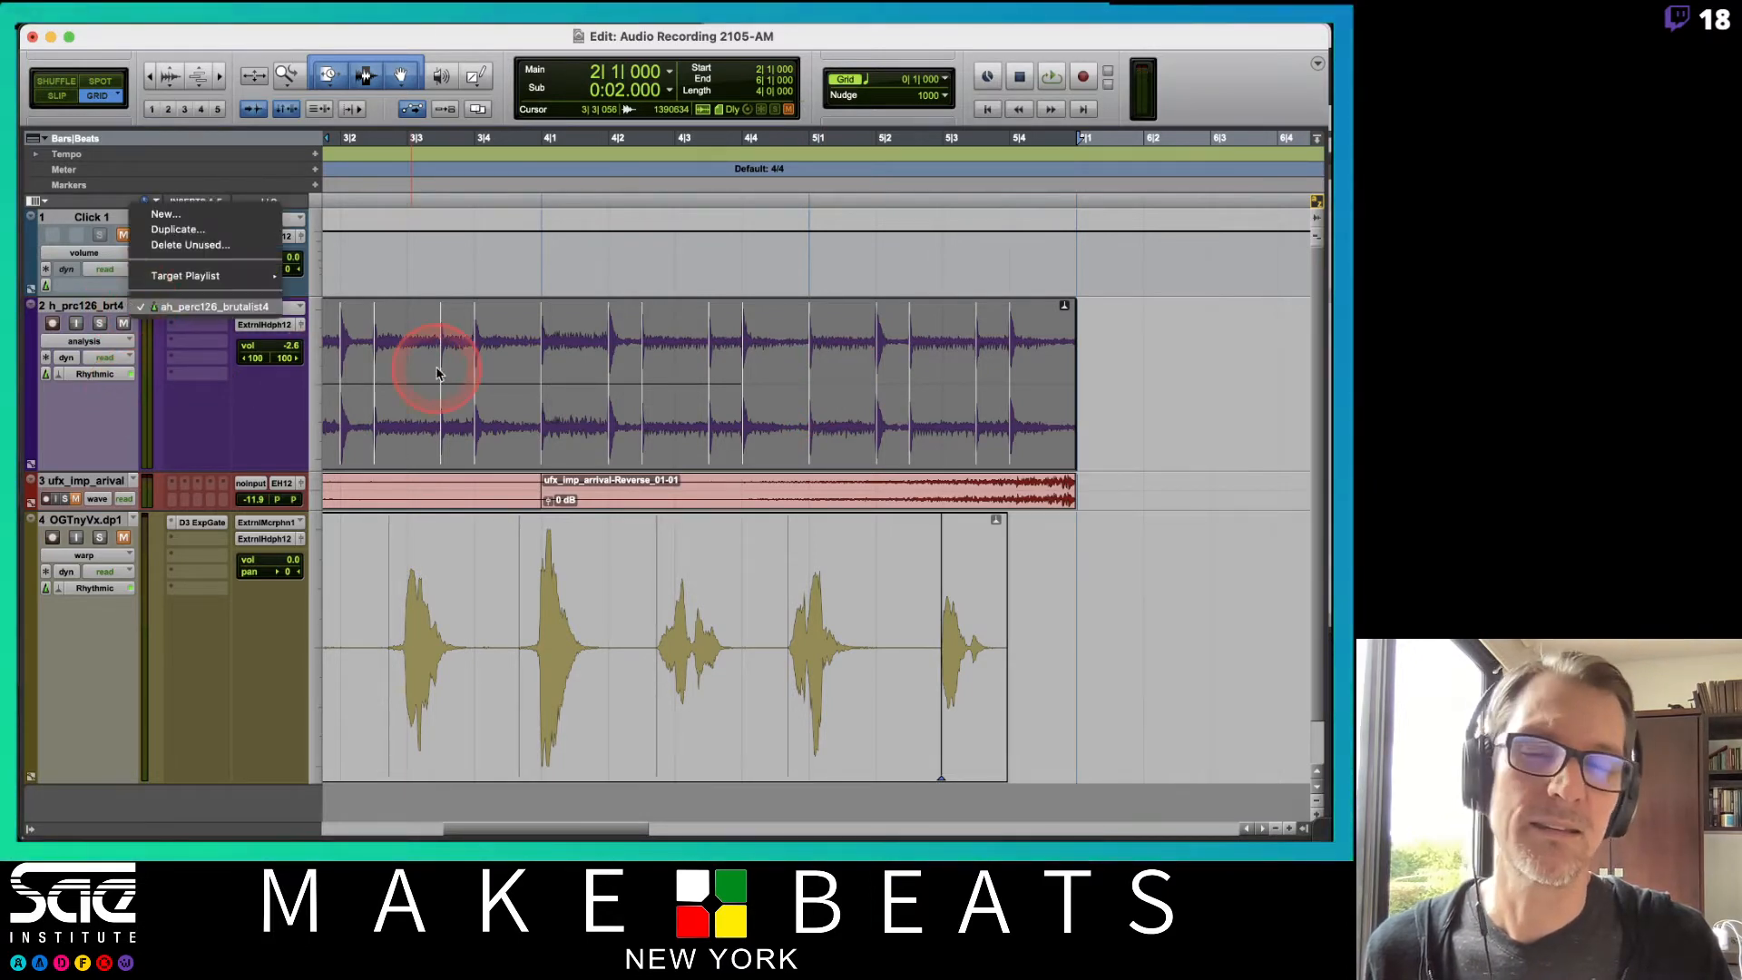
scroll(437, 370, "left", 5)
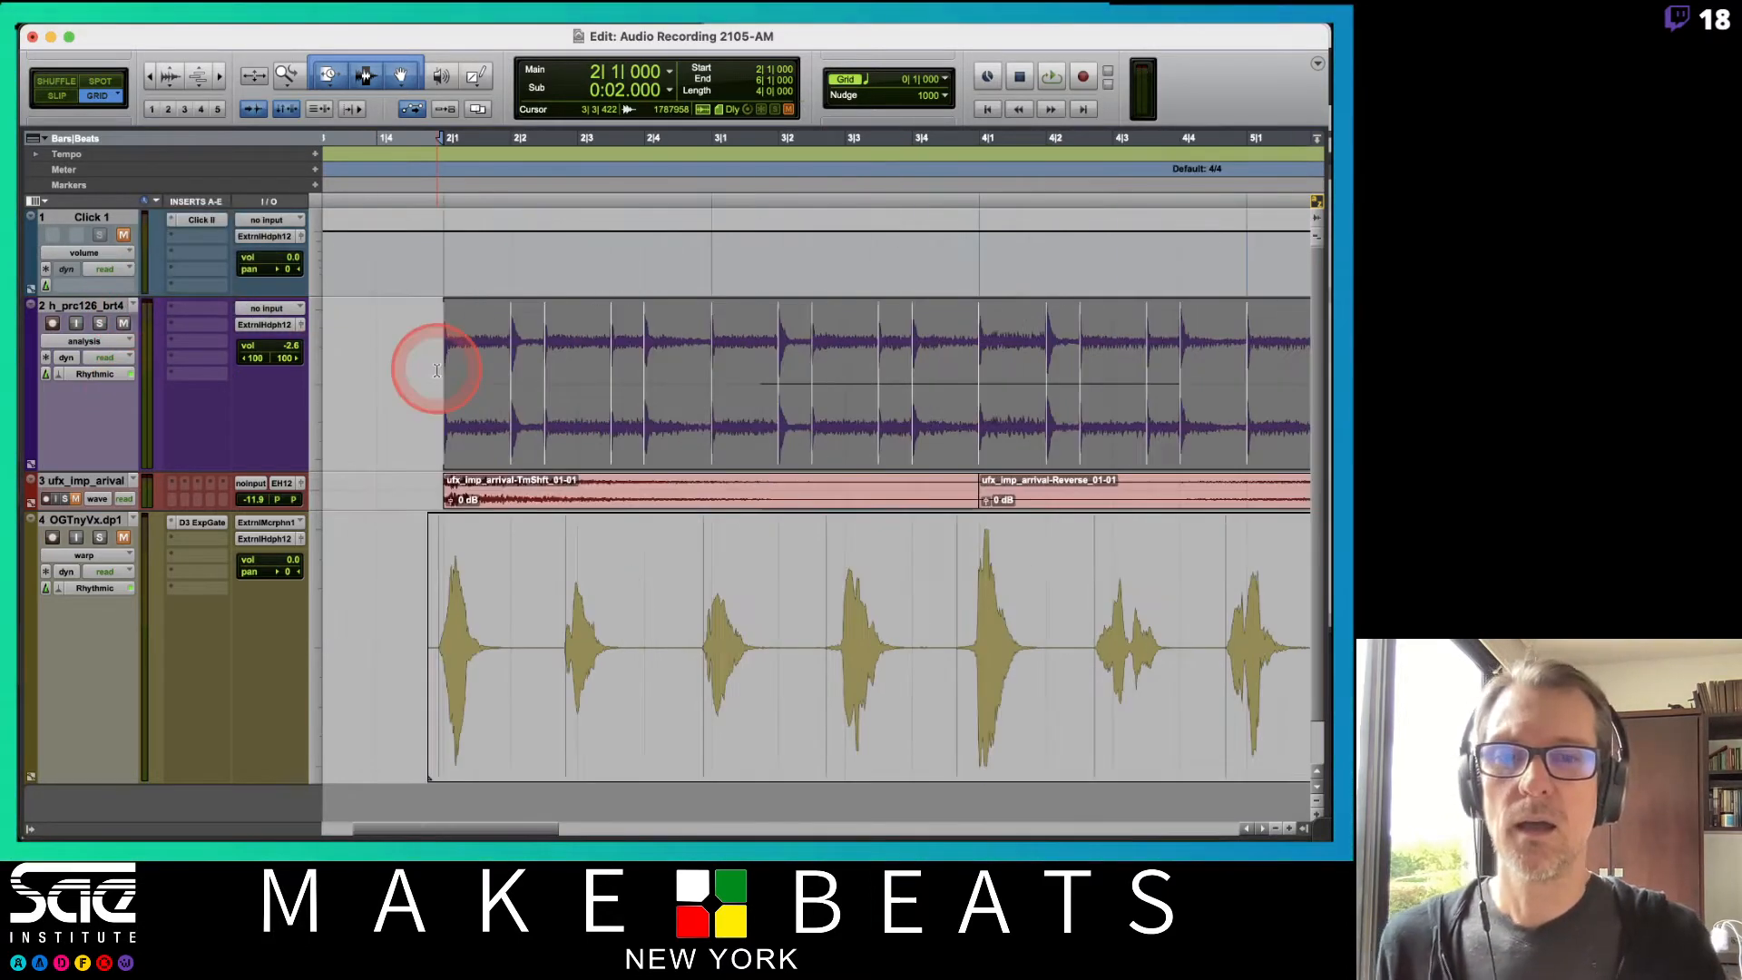
left_click(107, 309)
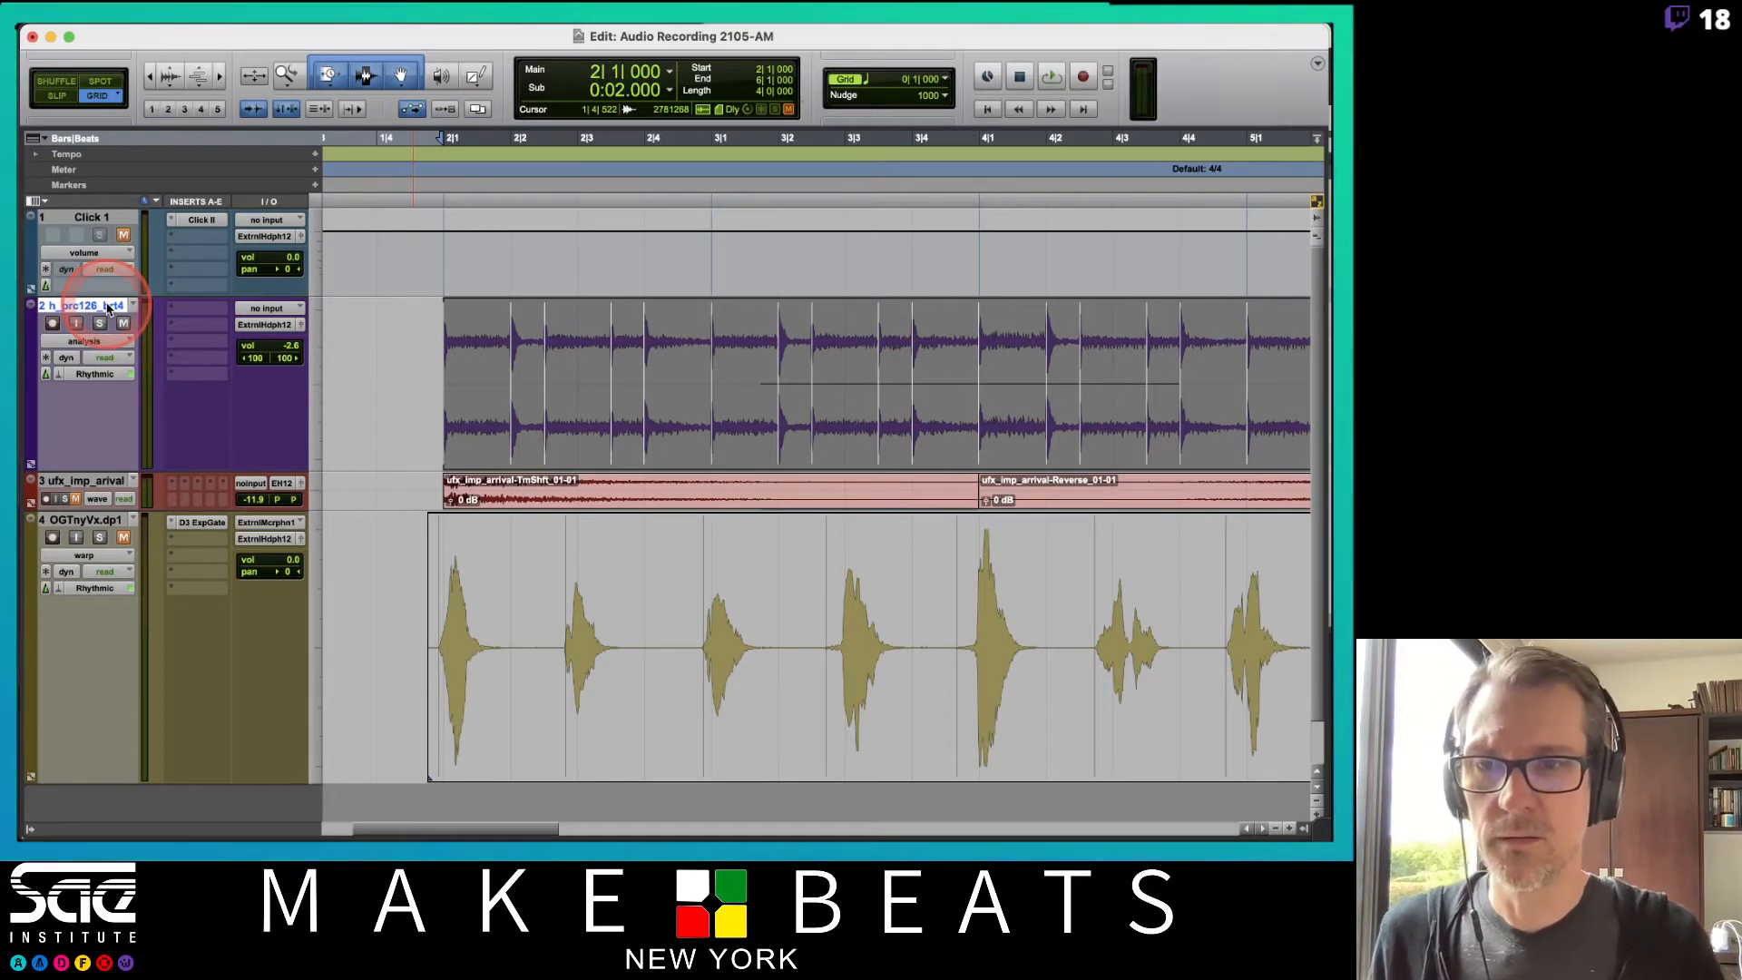
key("super+shift+n")
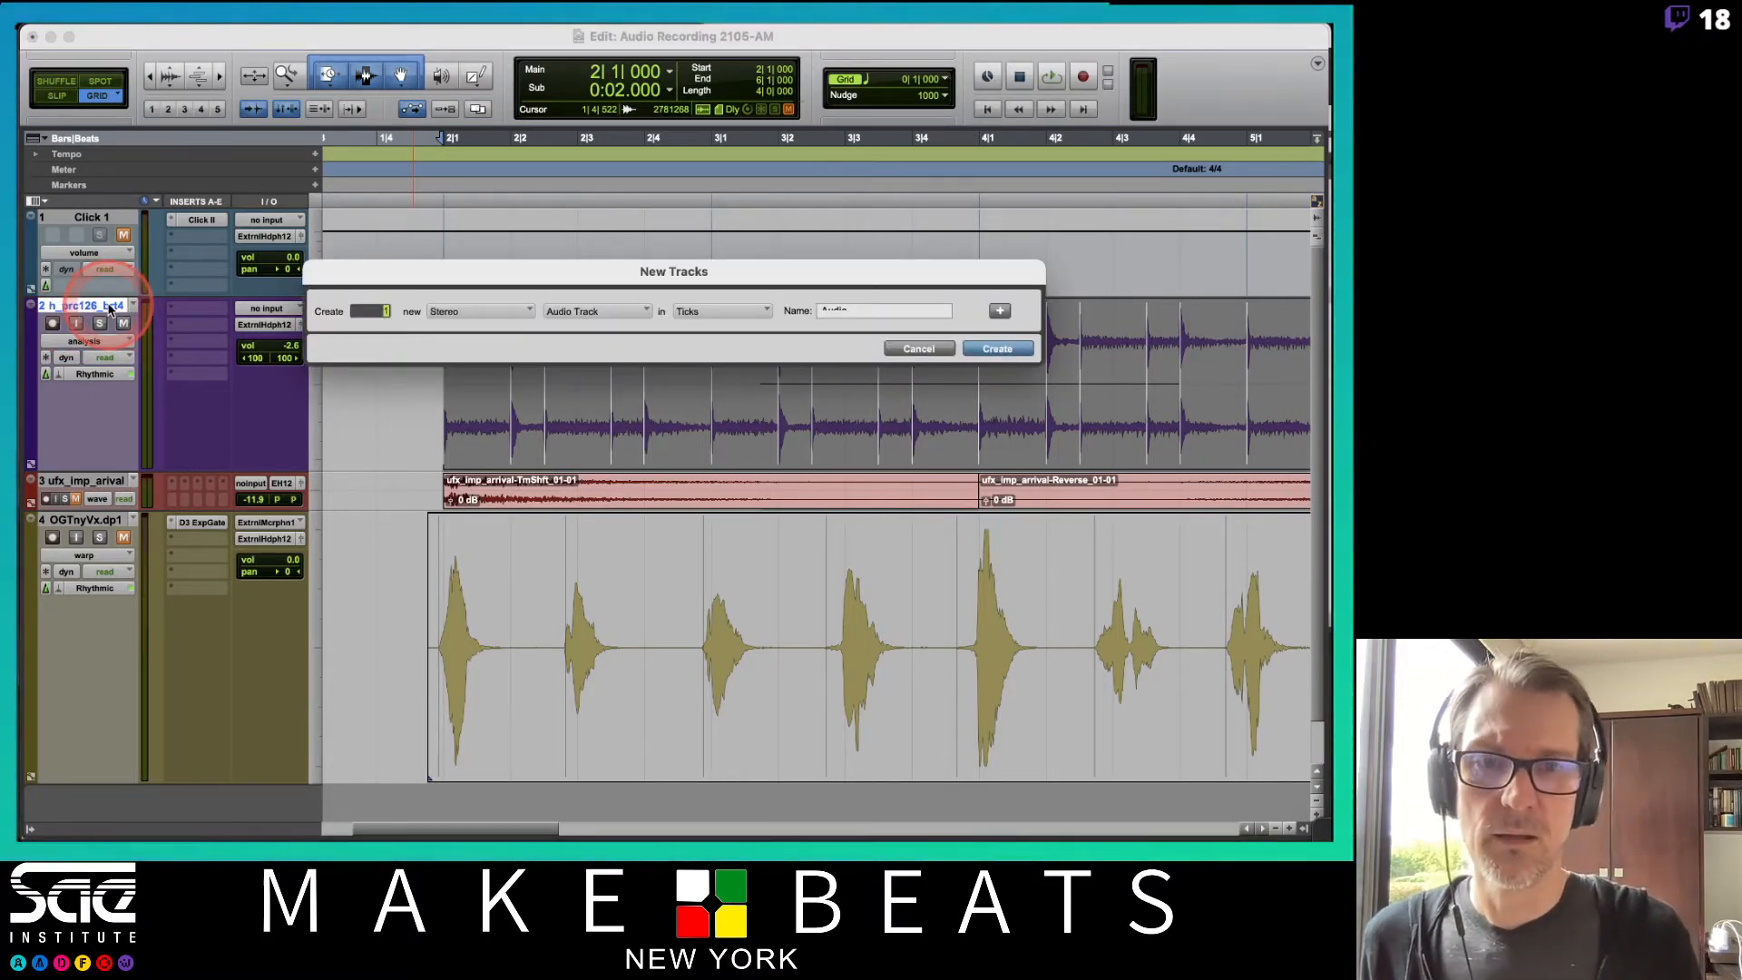
key("Return")
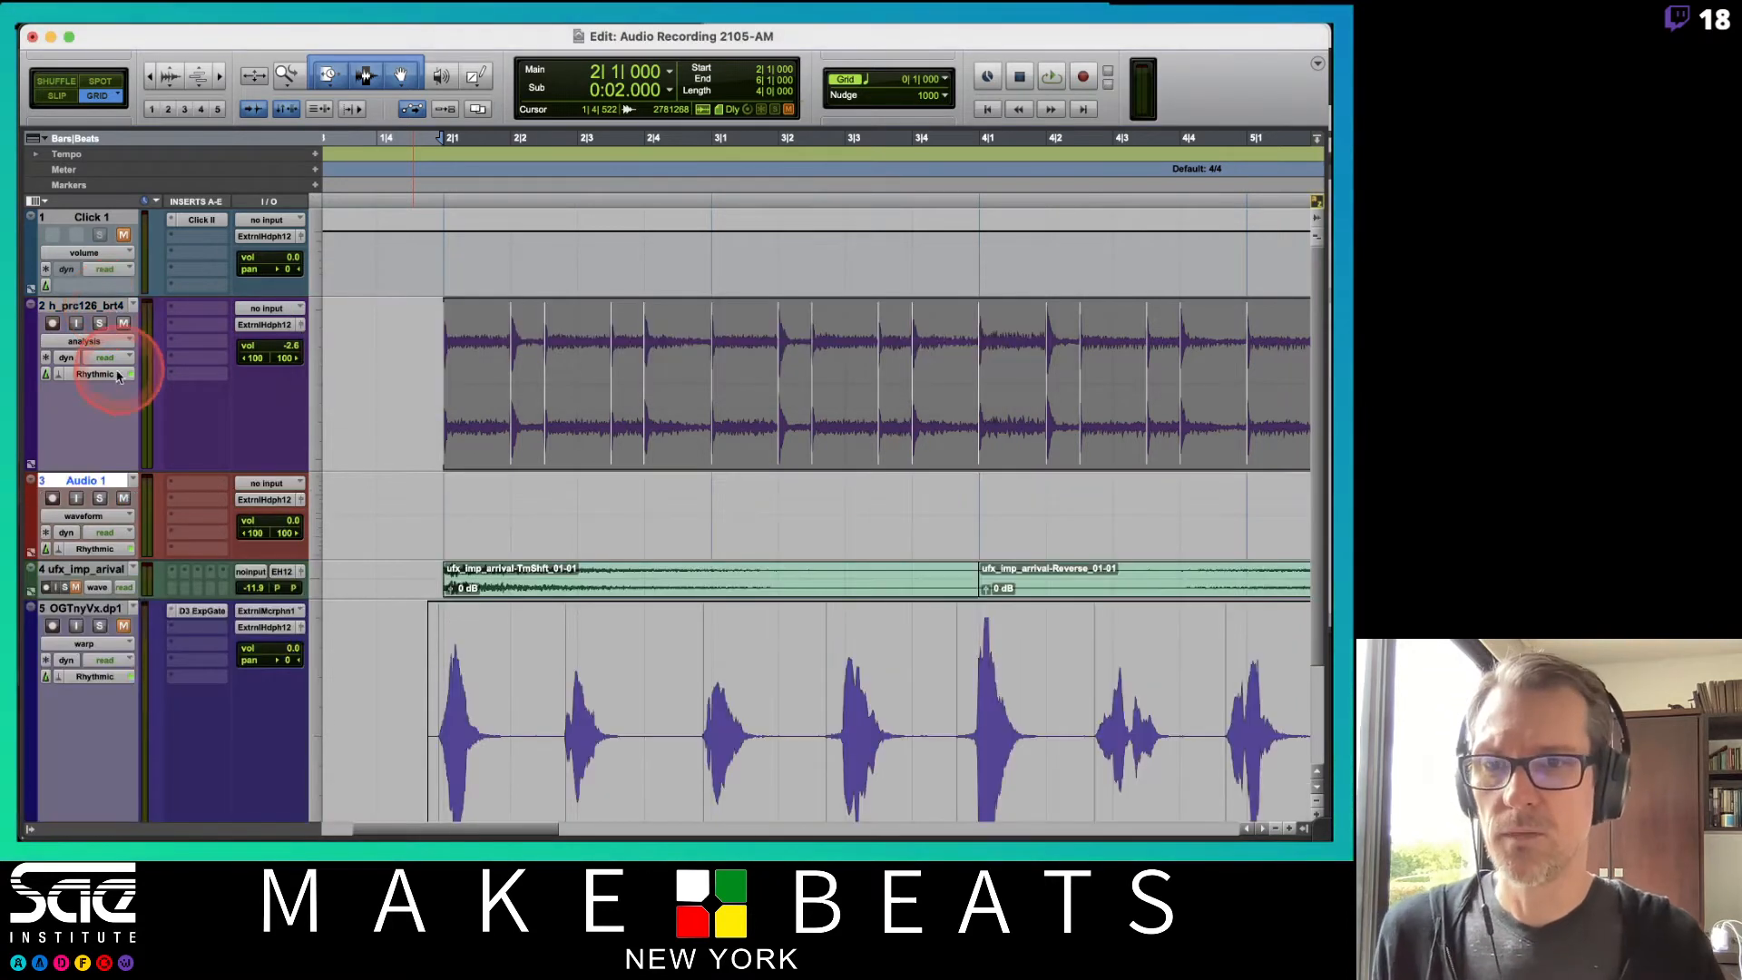
Rename the new track Bt Lp TCE and the percussion track Bt Lp EA.
double_click(88, 481)
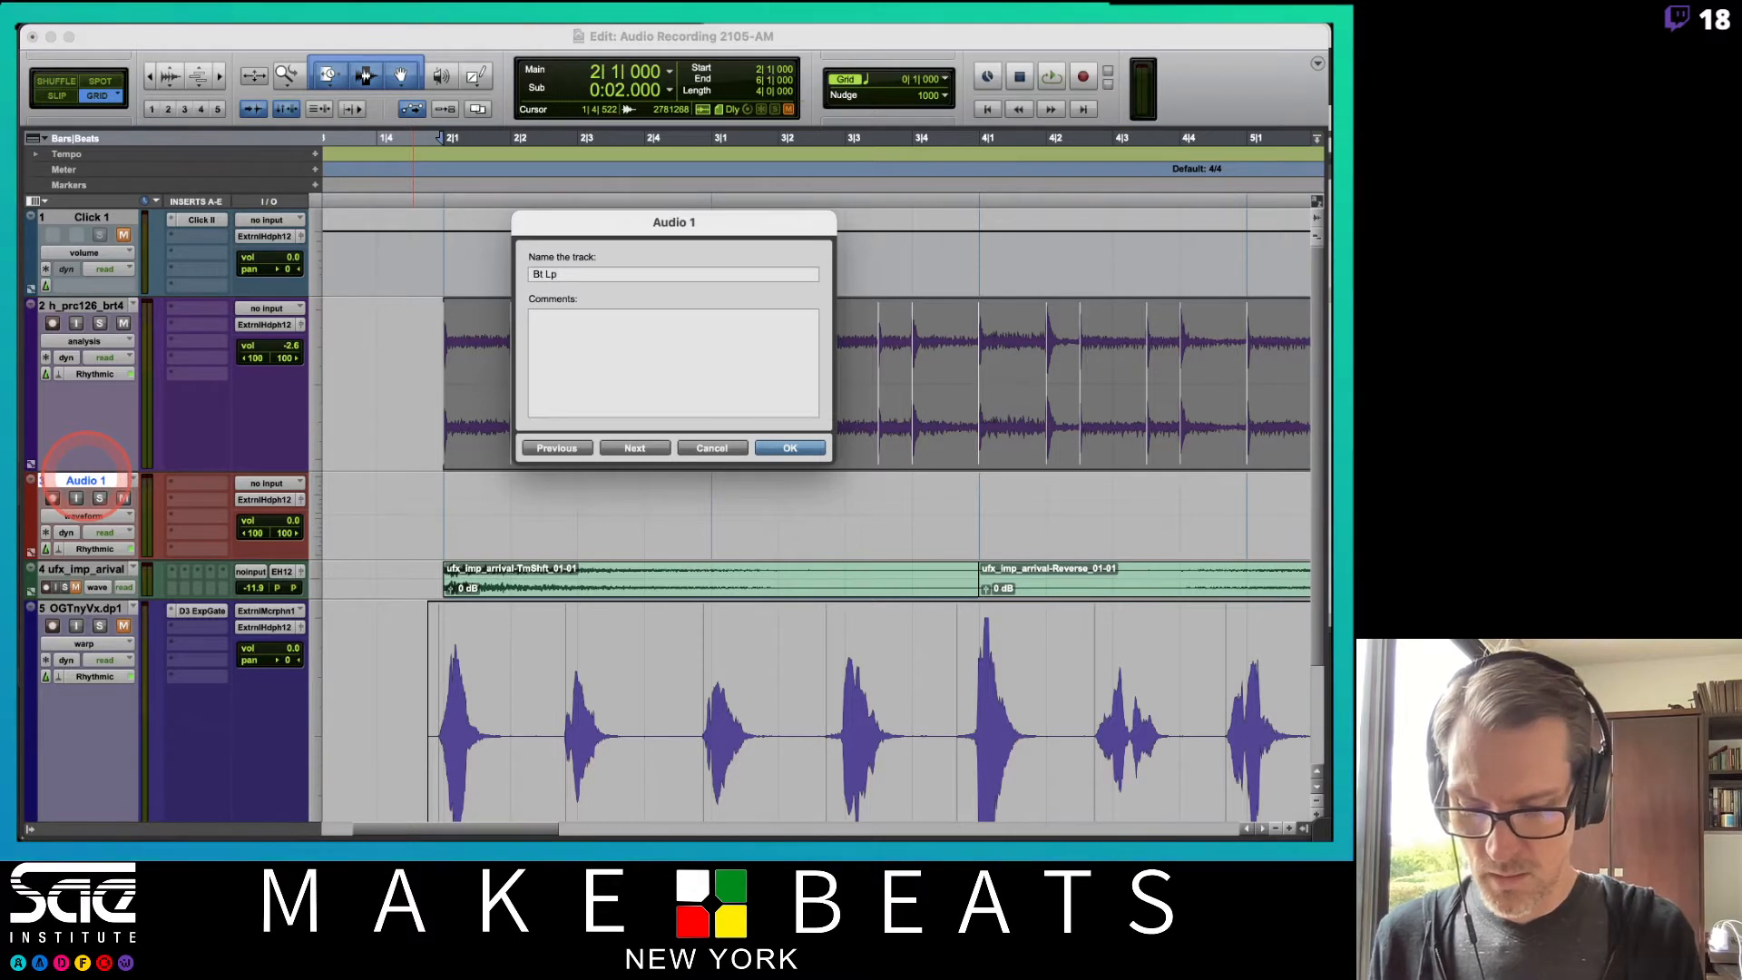
key("Return")
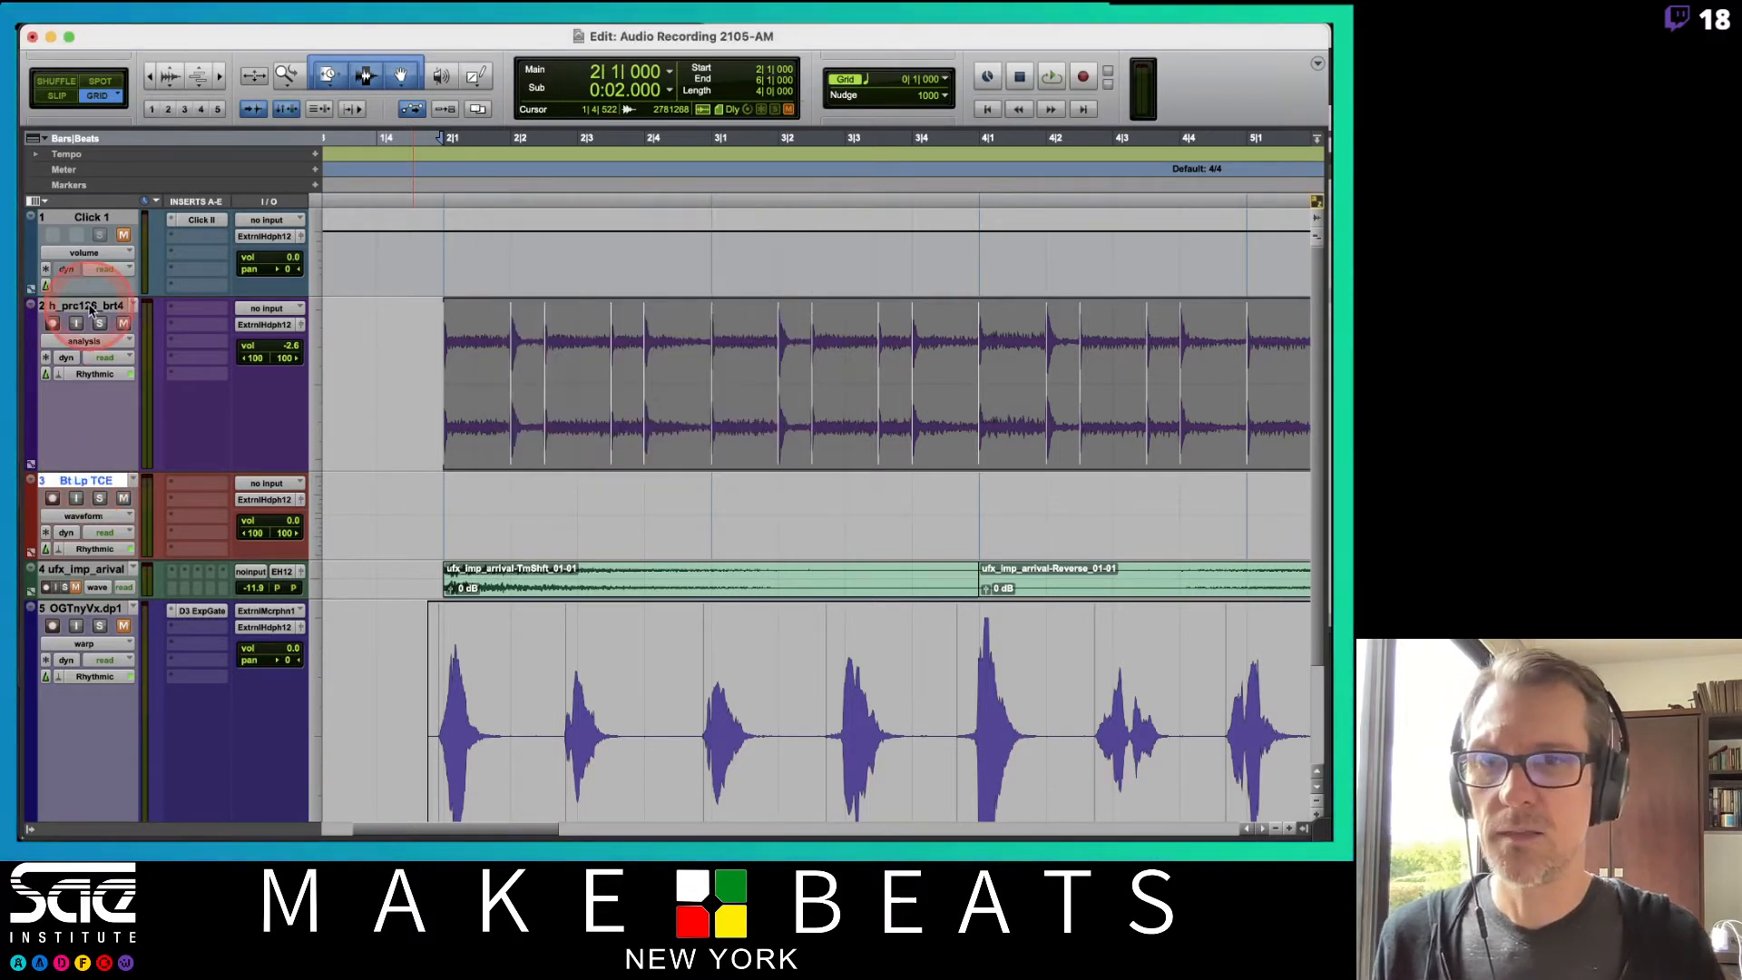
double_click(90, 306)
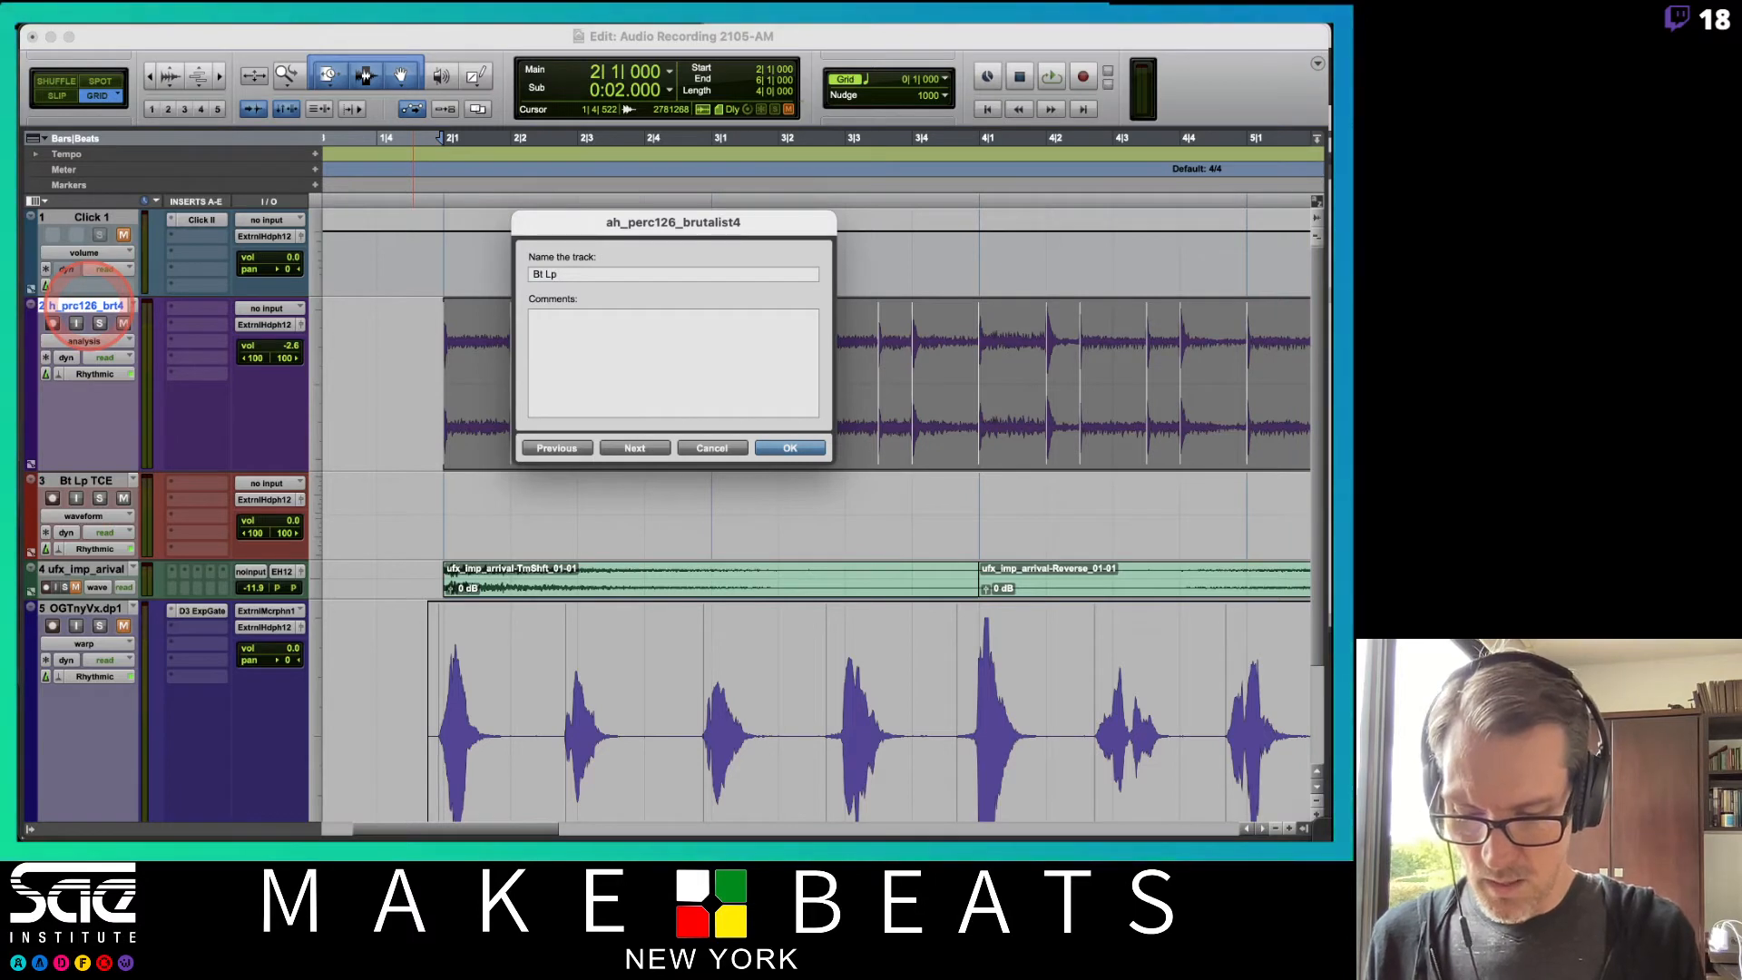
key("Return")
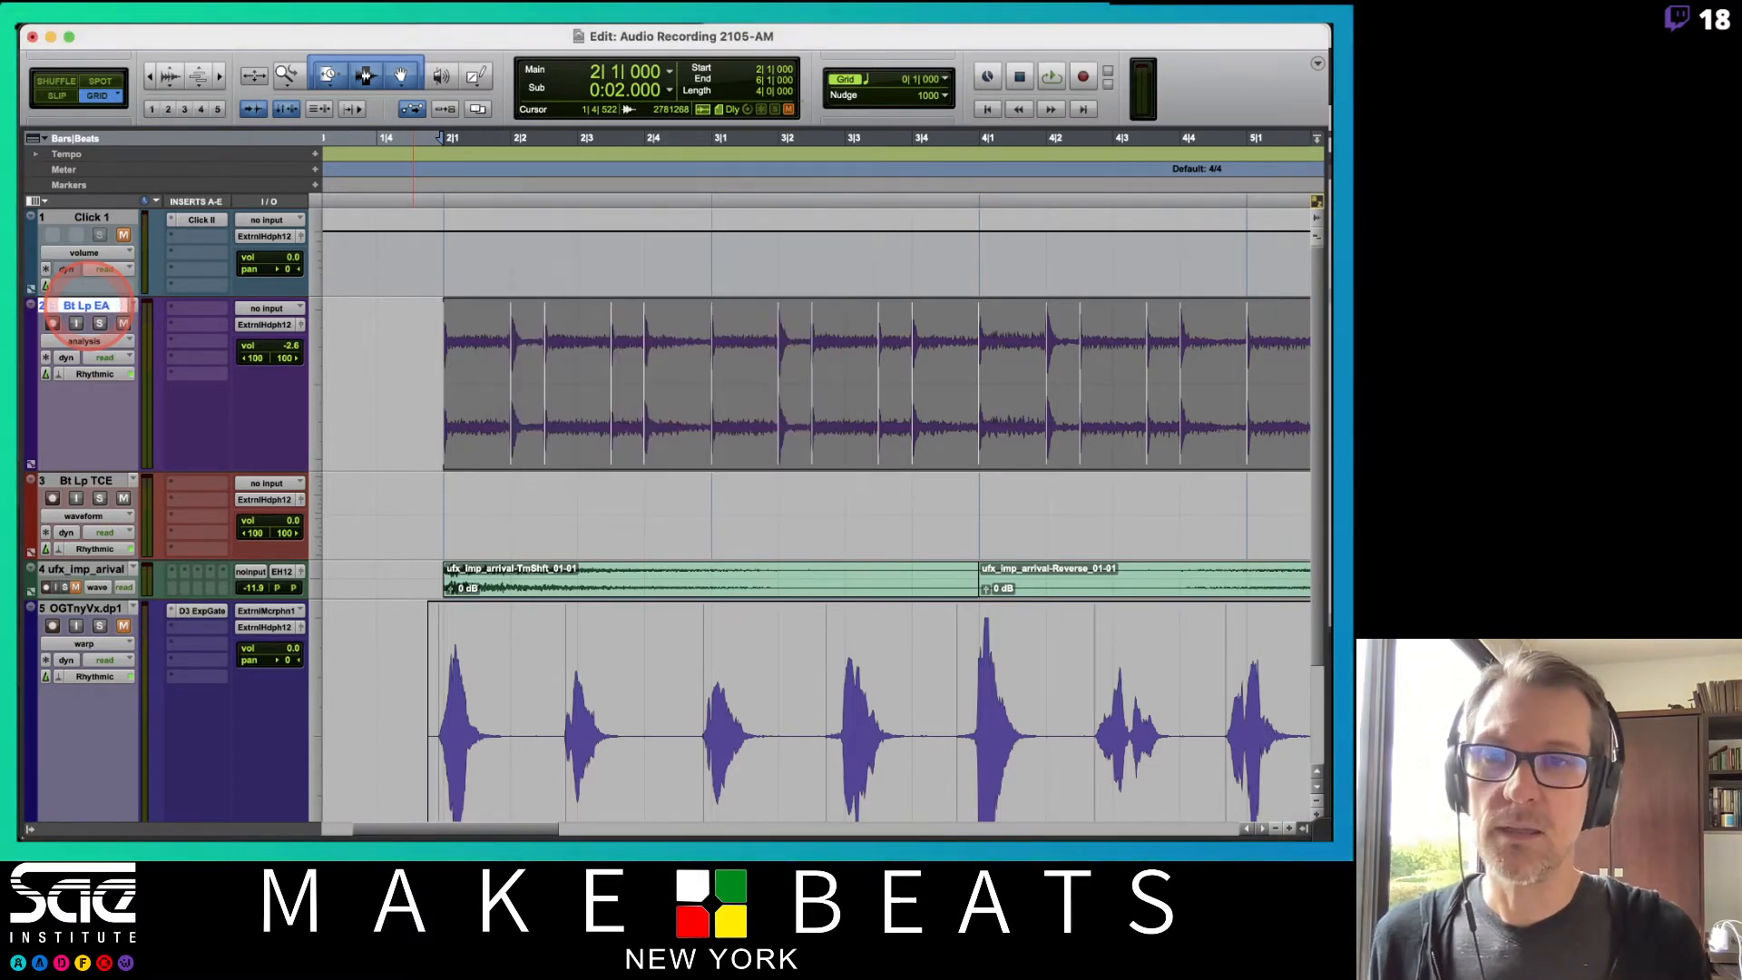
Place the time-shifted percussion clip ah_perc126_brutalist4-TmShft_02 from the Clips list onto the Bt Lp TCE track.
left_click(1304, 828)
left_click(1257, 265)
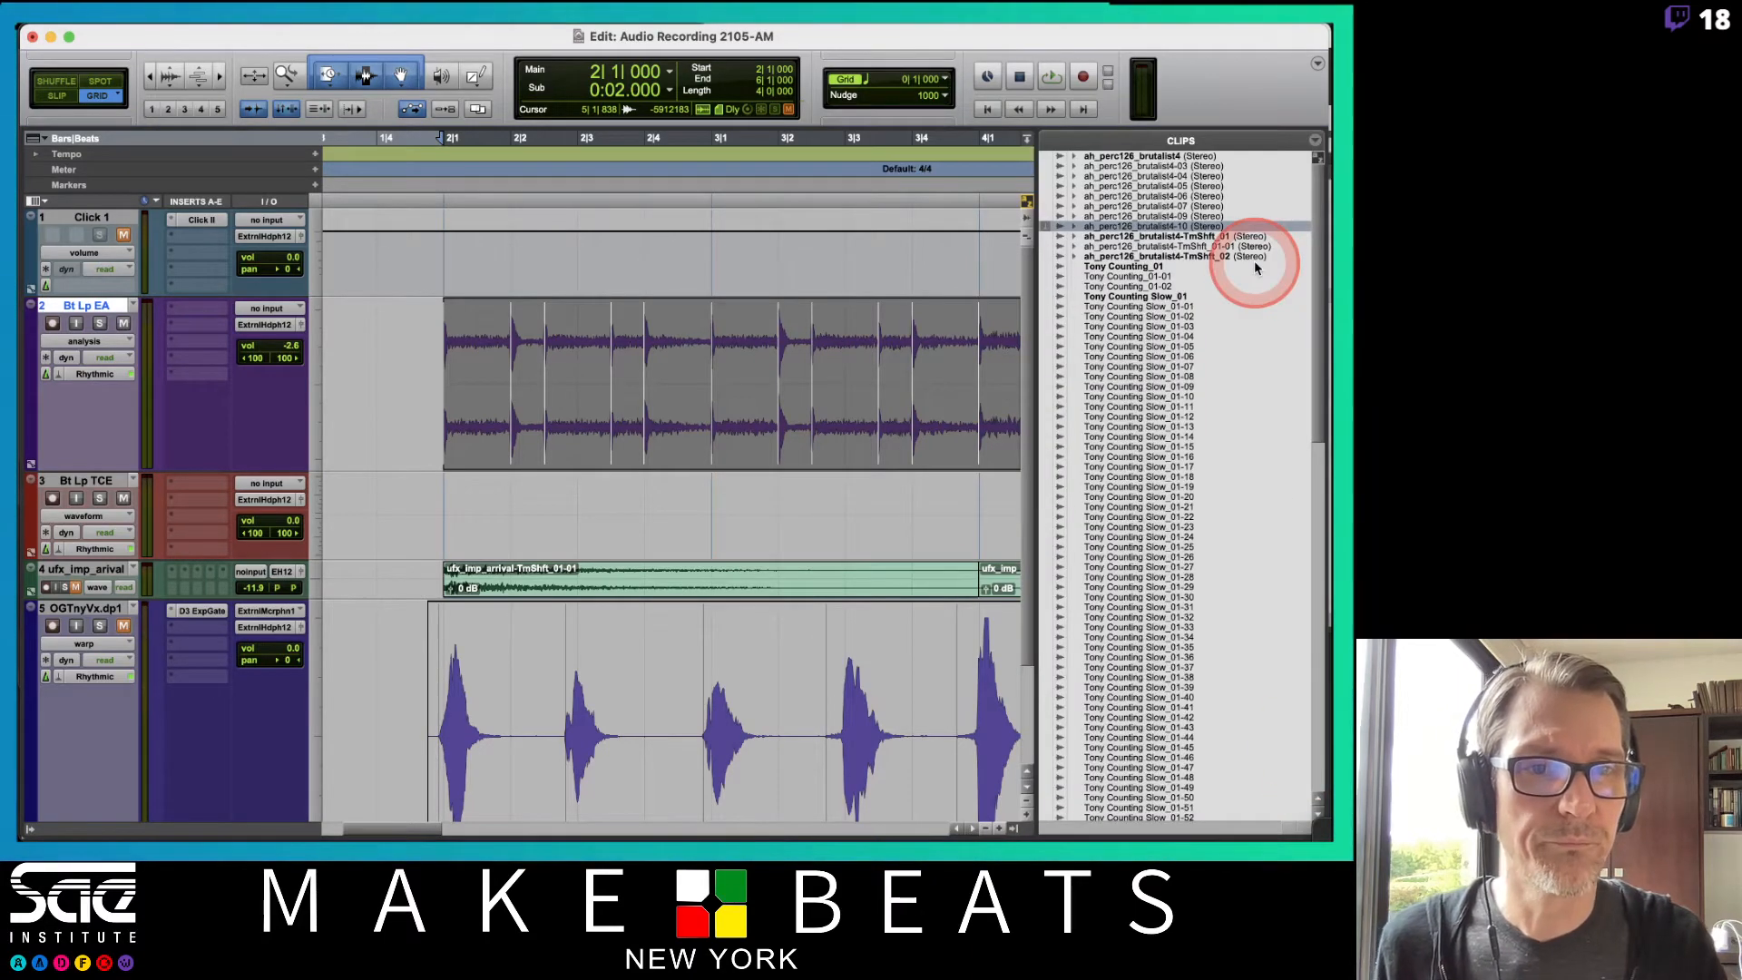
left_click_drag(1208, 238, 496, 527)
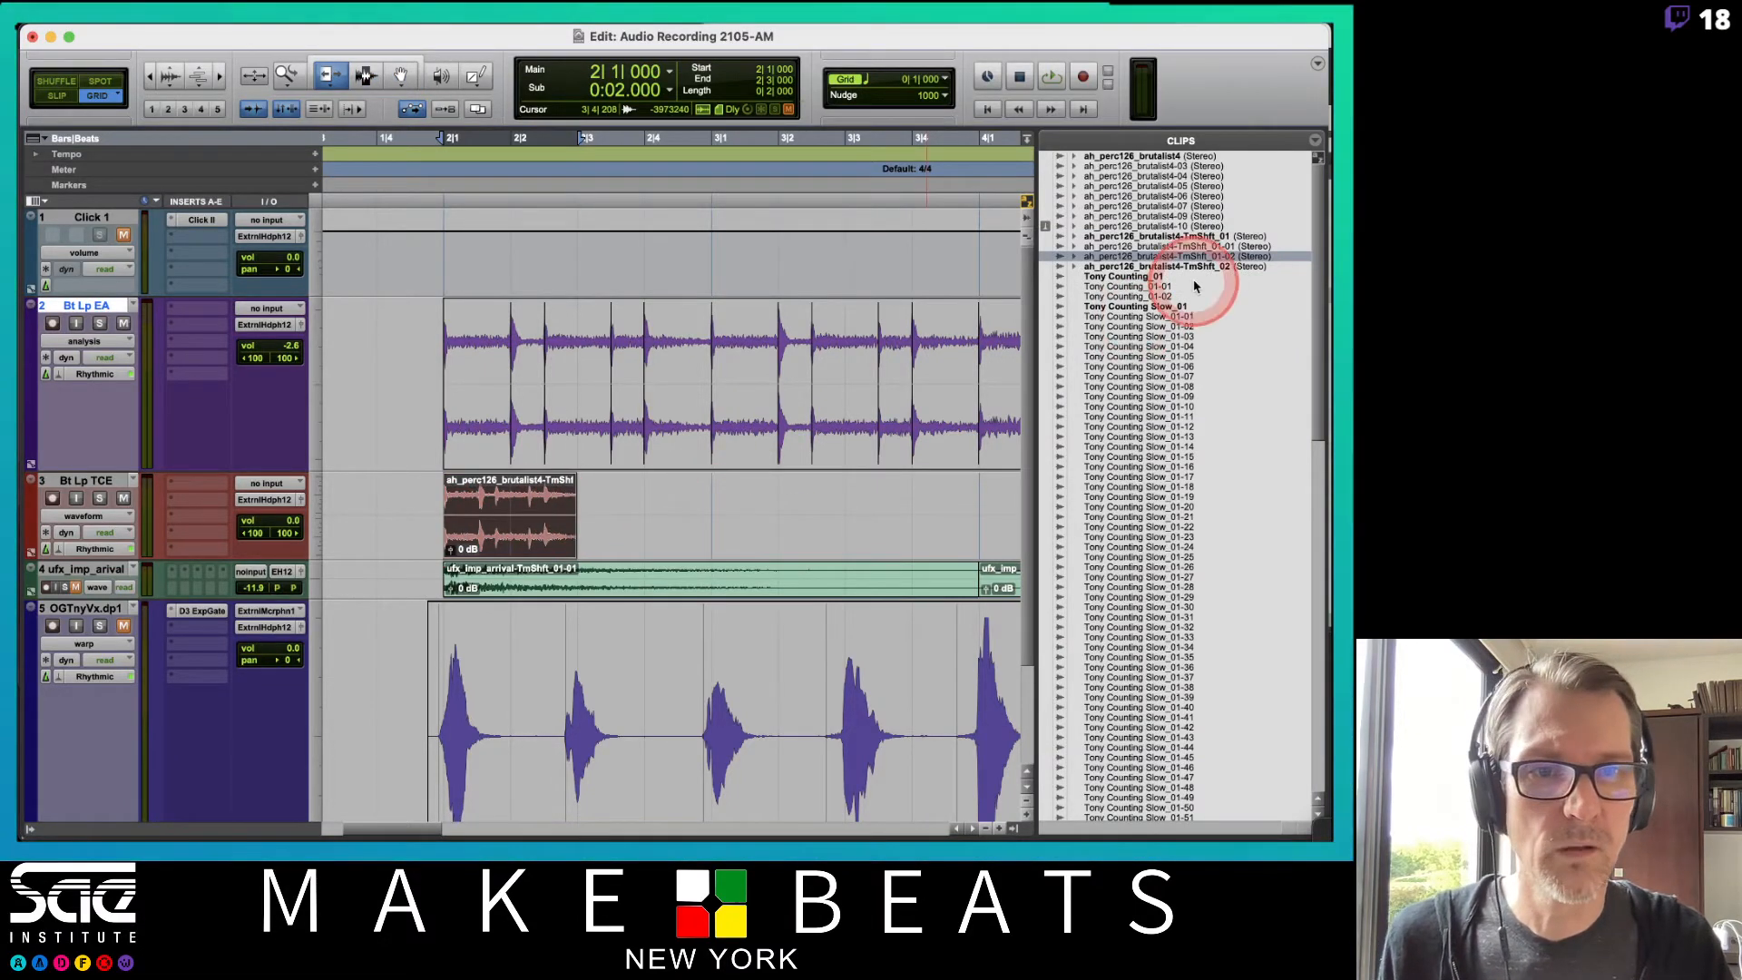
left_click_drag(1194, 269, 435, 516)
key("super+bracketleft")
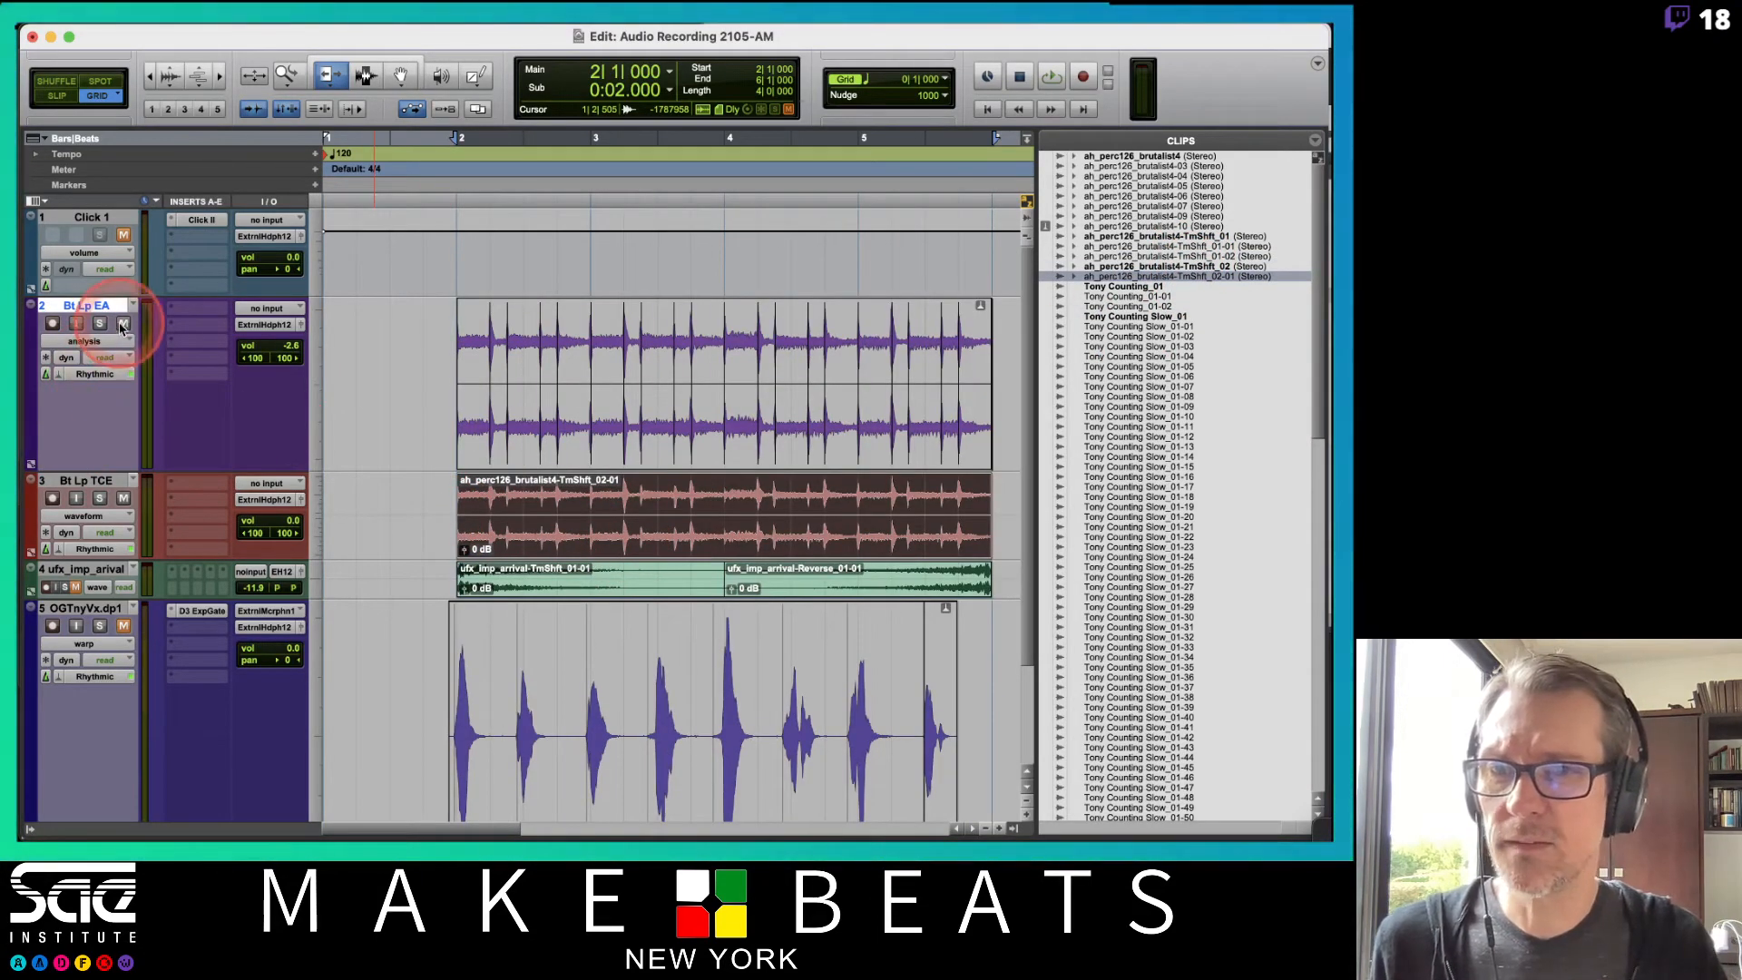
Play back the session and lower the Bt Lp TCE track's volume to -2.6 dB.
key("space")
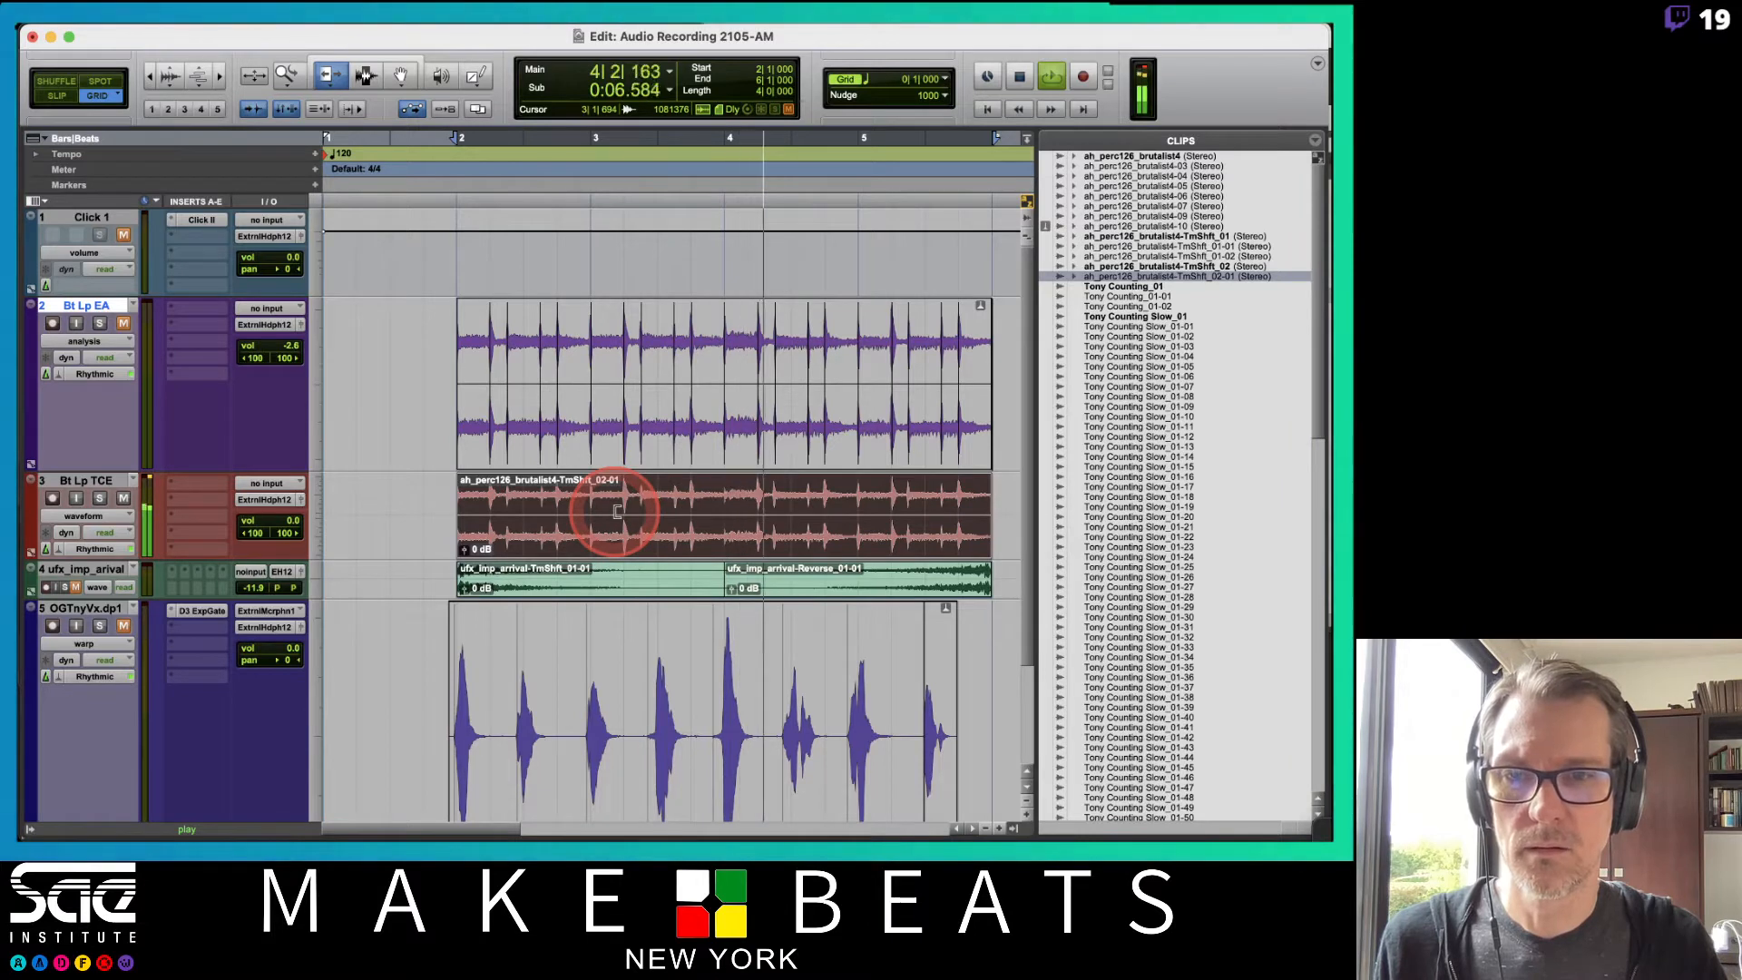
left_click_drag(285, 523, 290, 531)
left_click(692, 487)
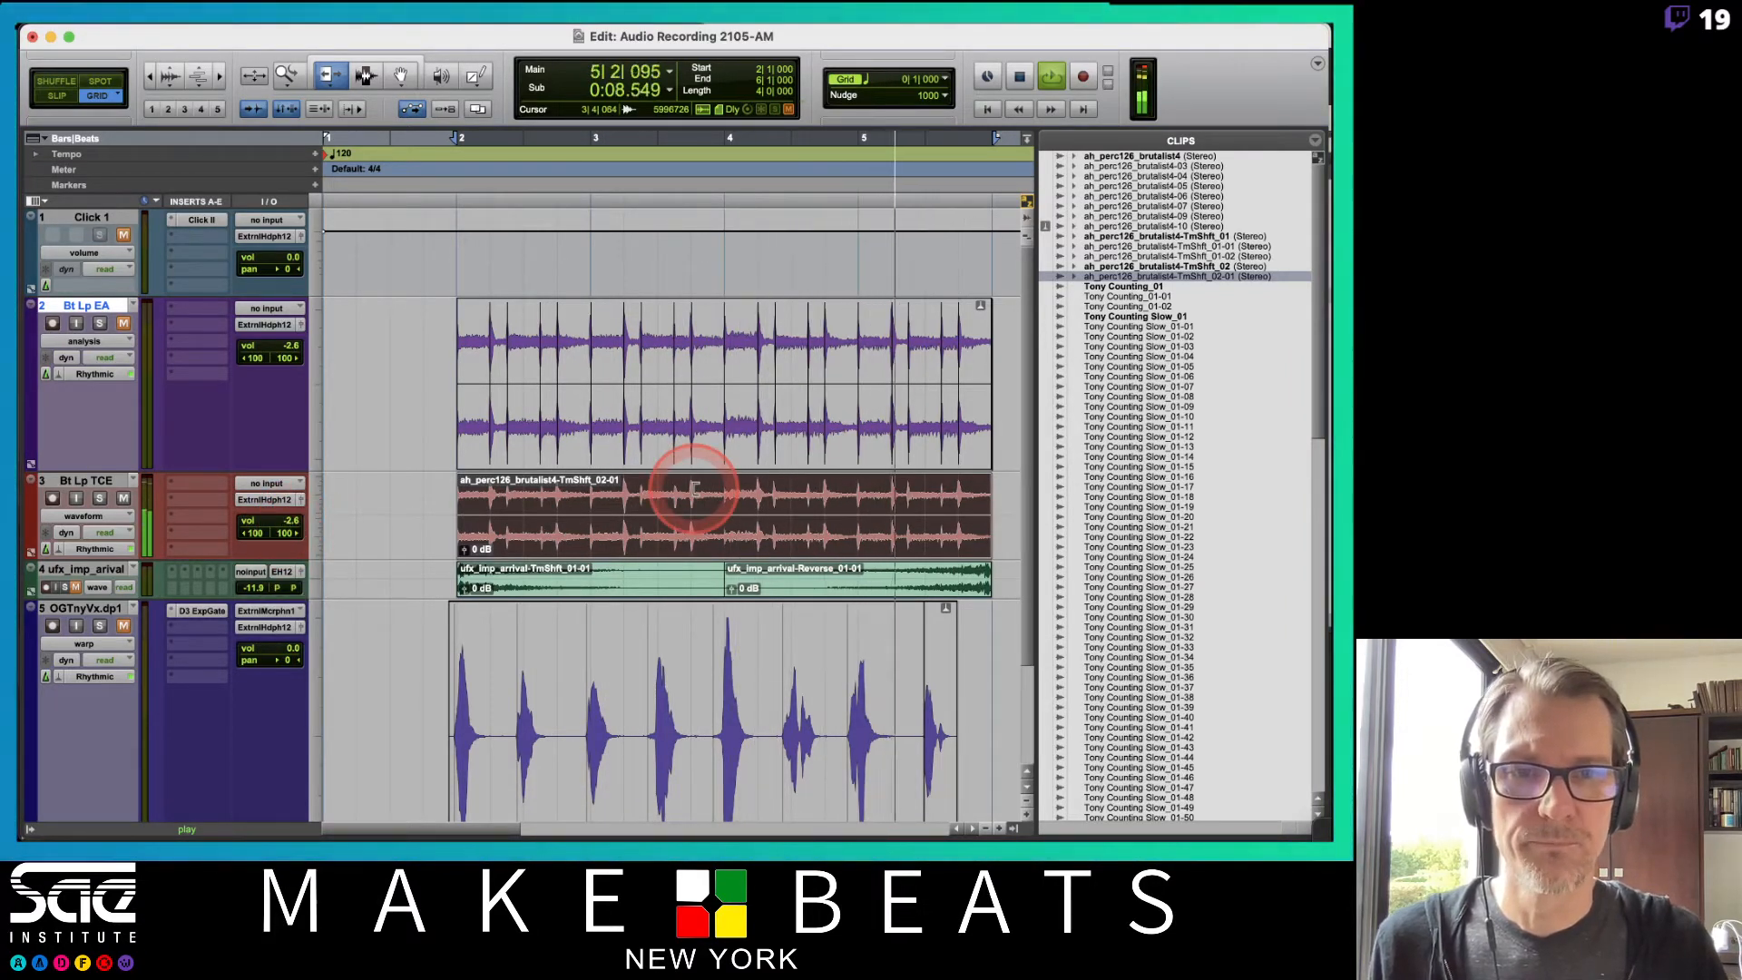
key("space")
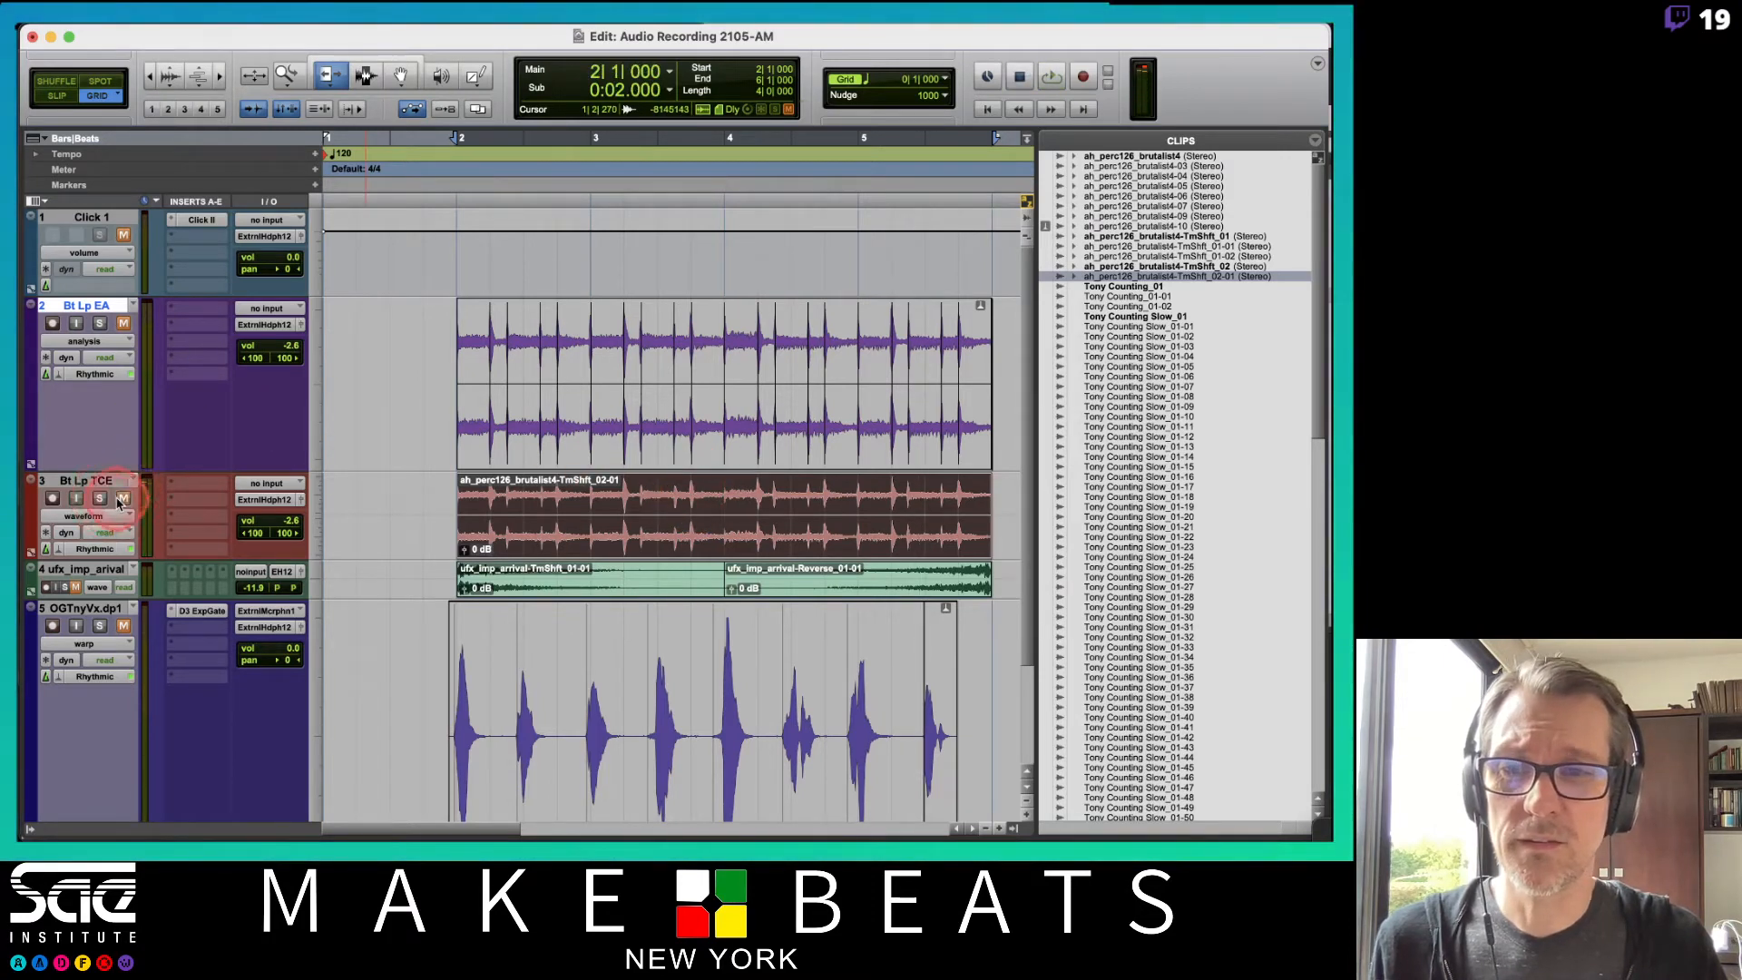
Play back the session again to compare the two percussion tracks.
left_click(217, 324)
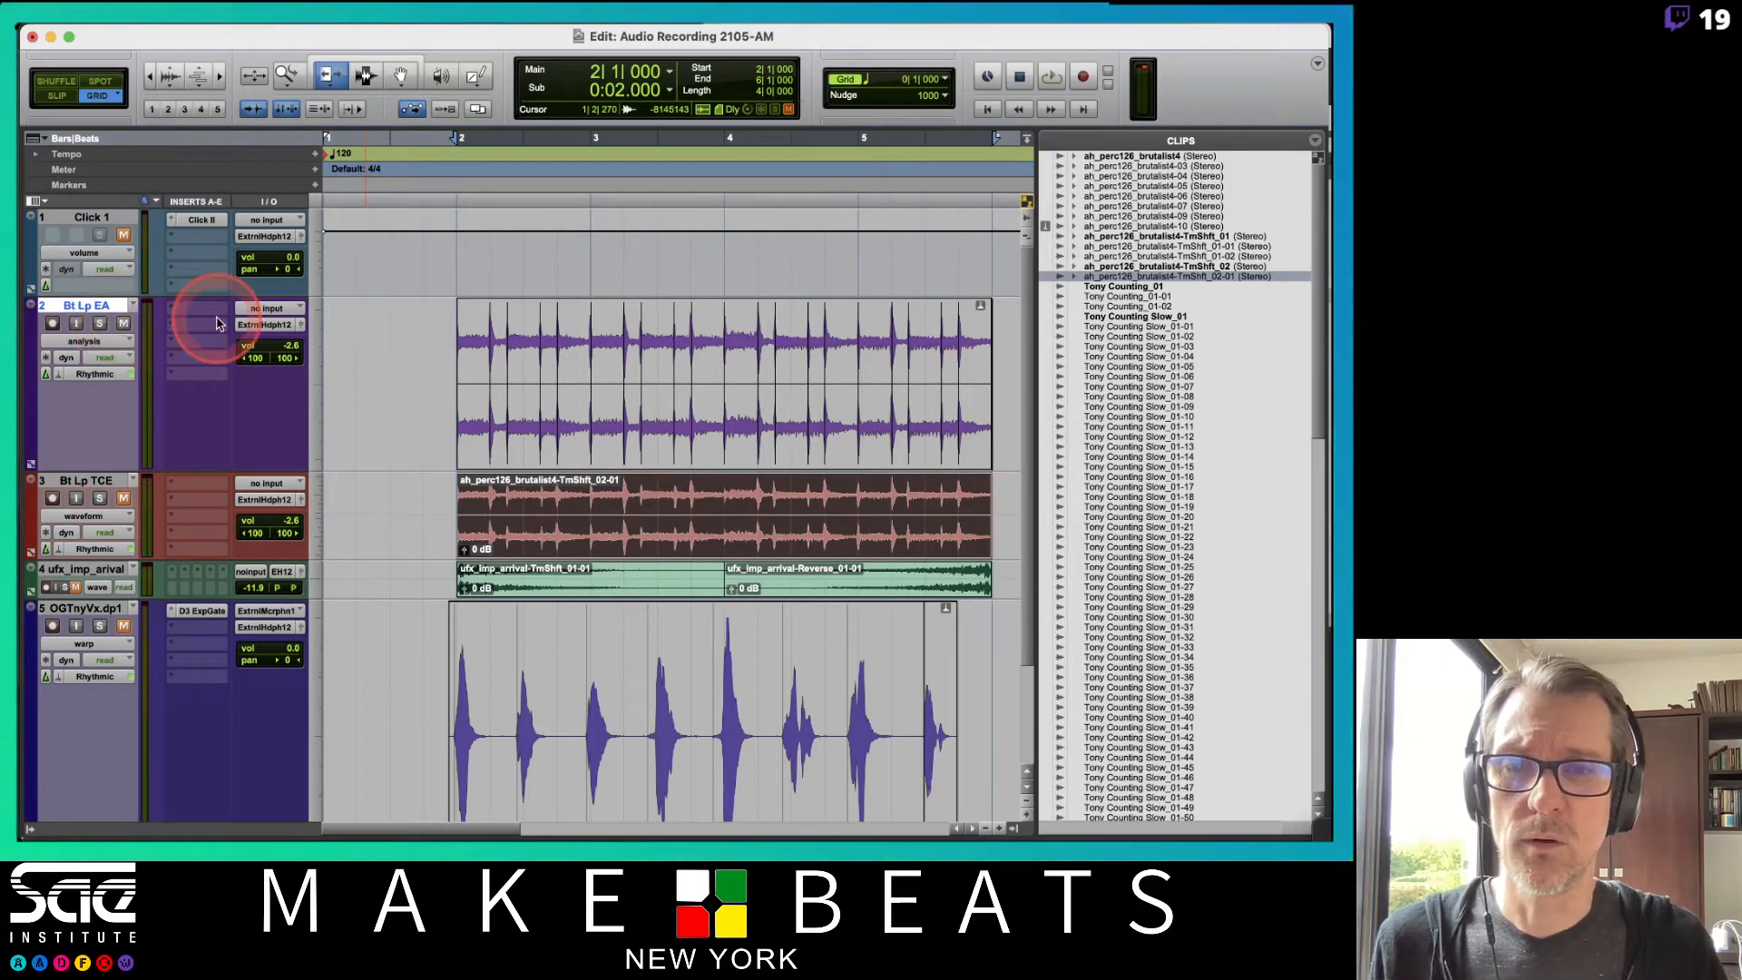
key("space")
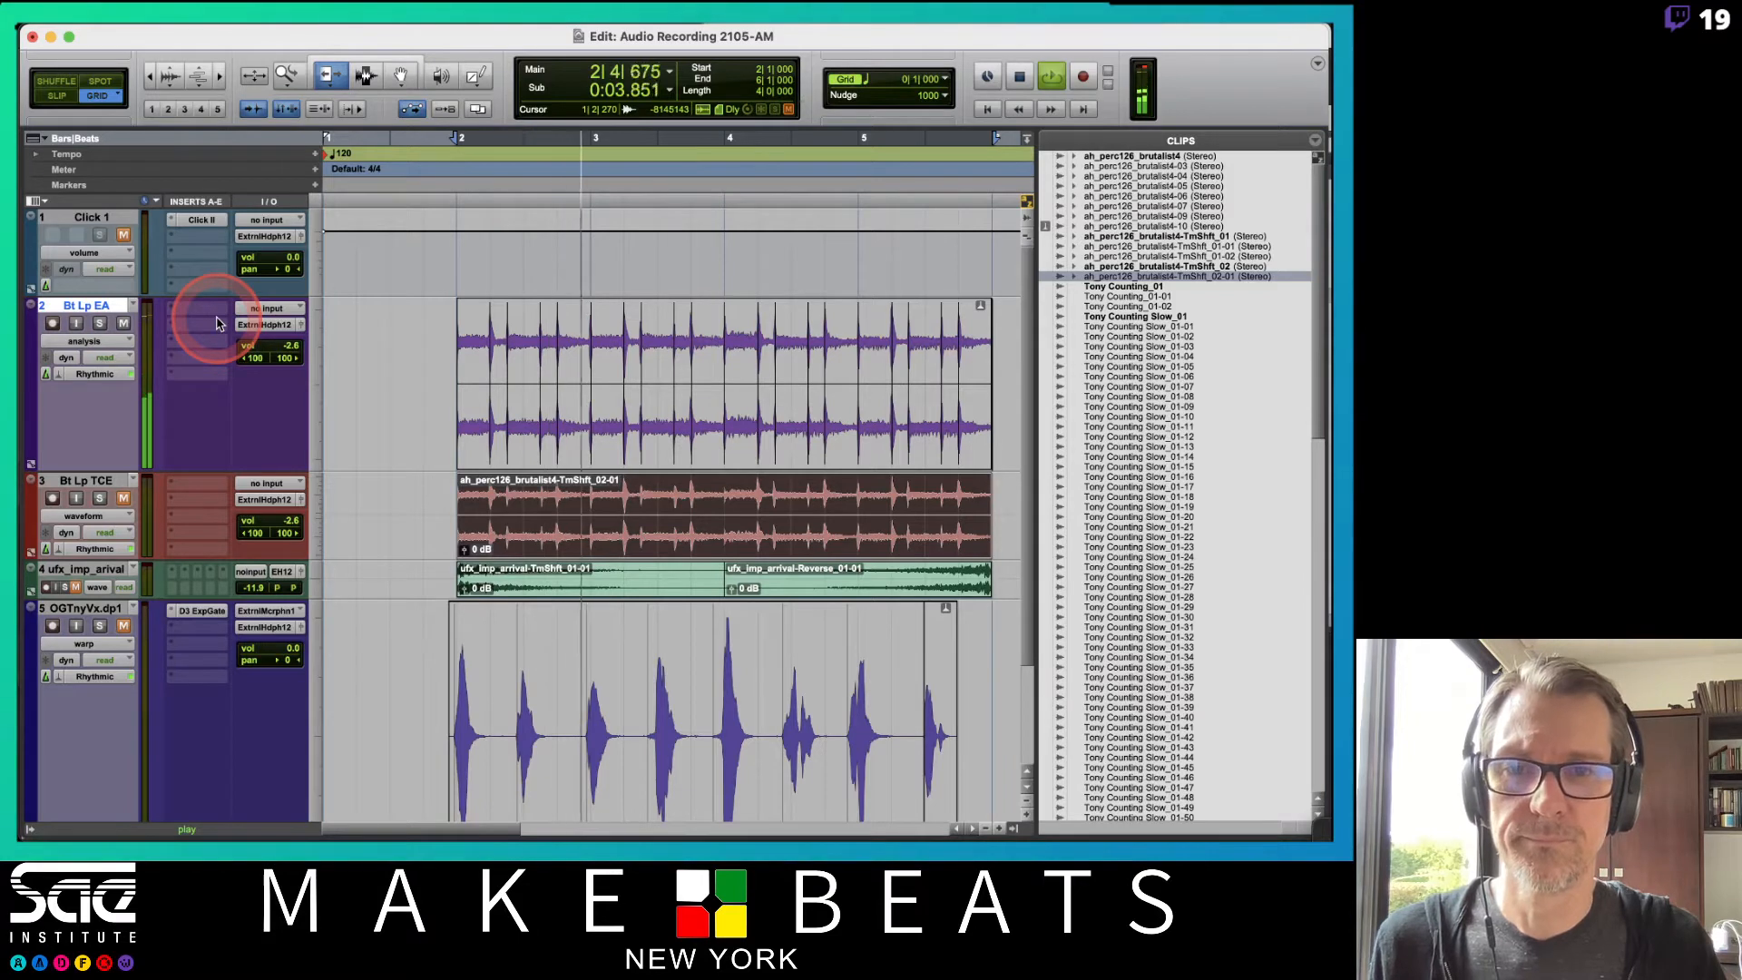
left_click(939, 405)
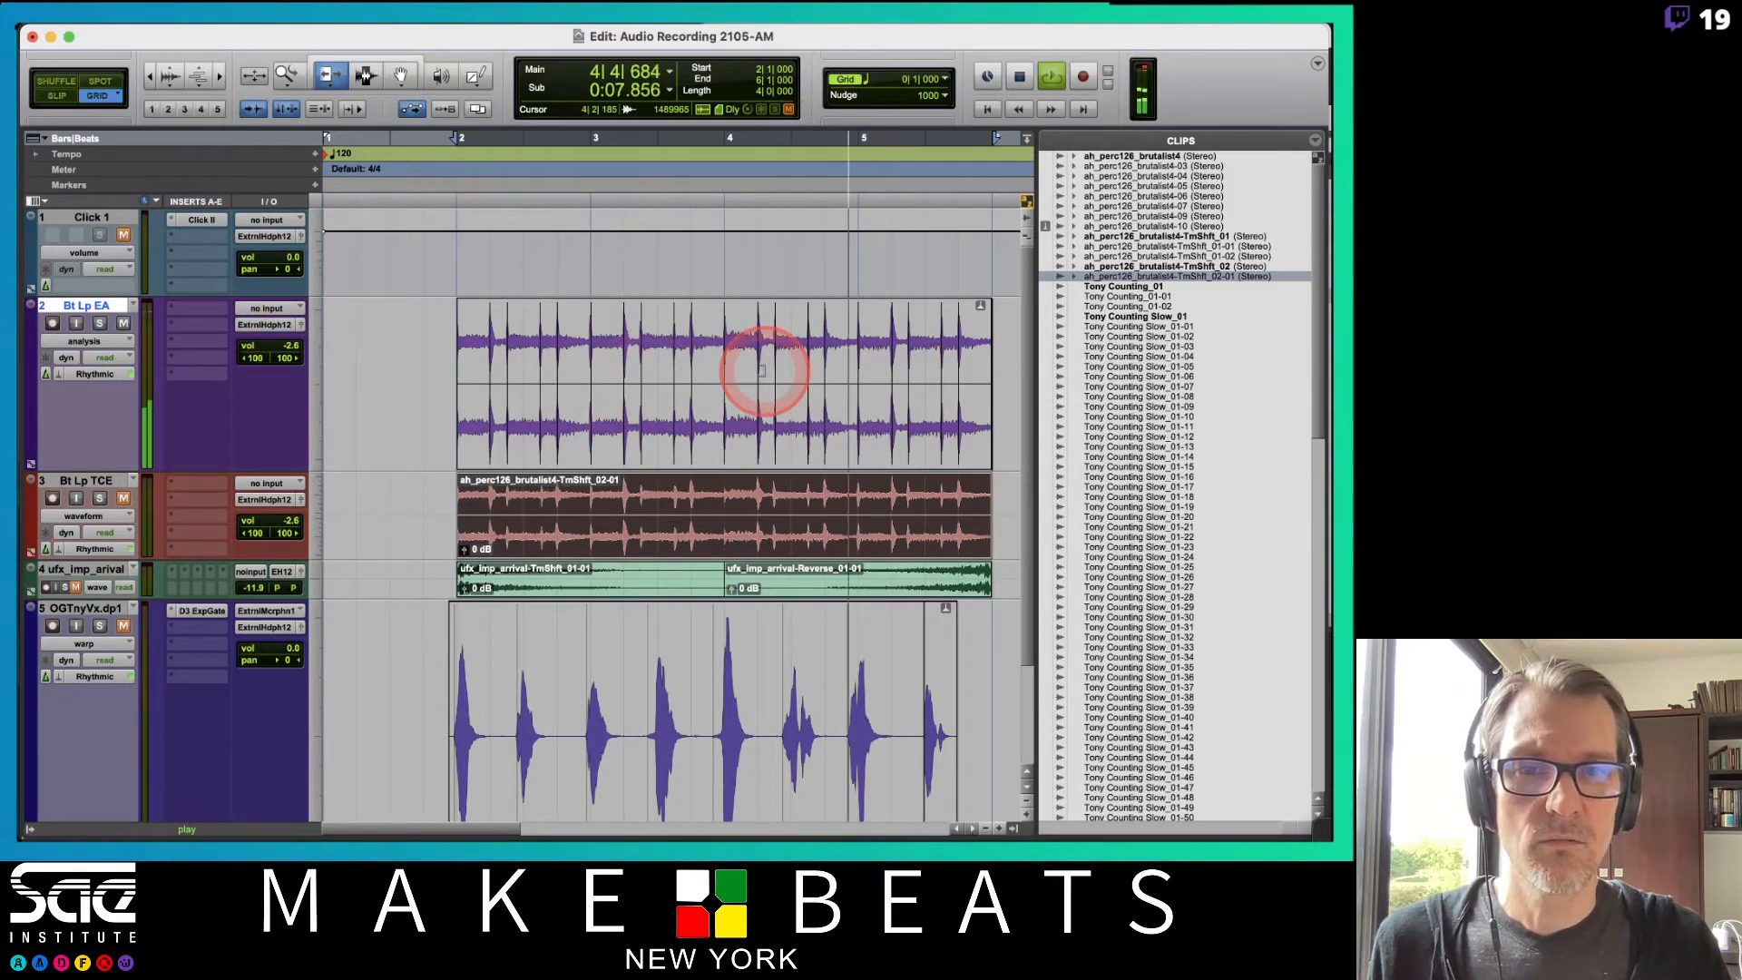
key("space")
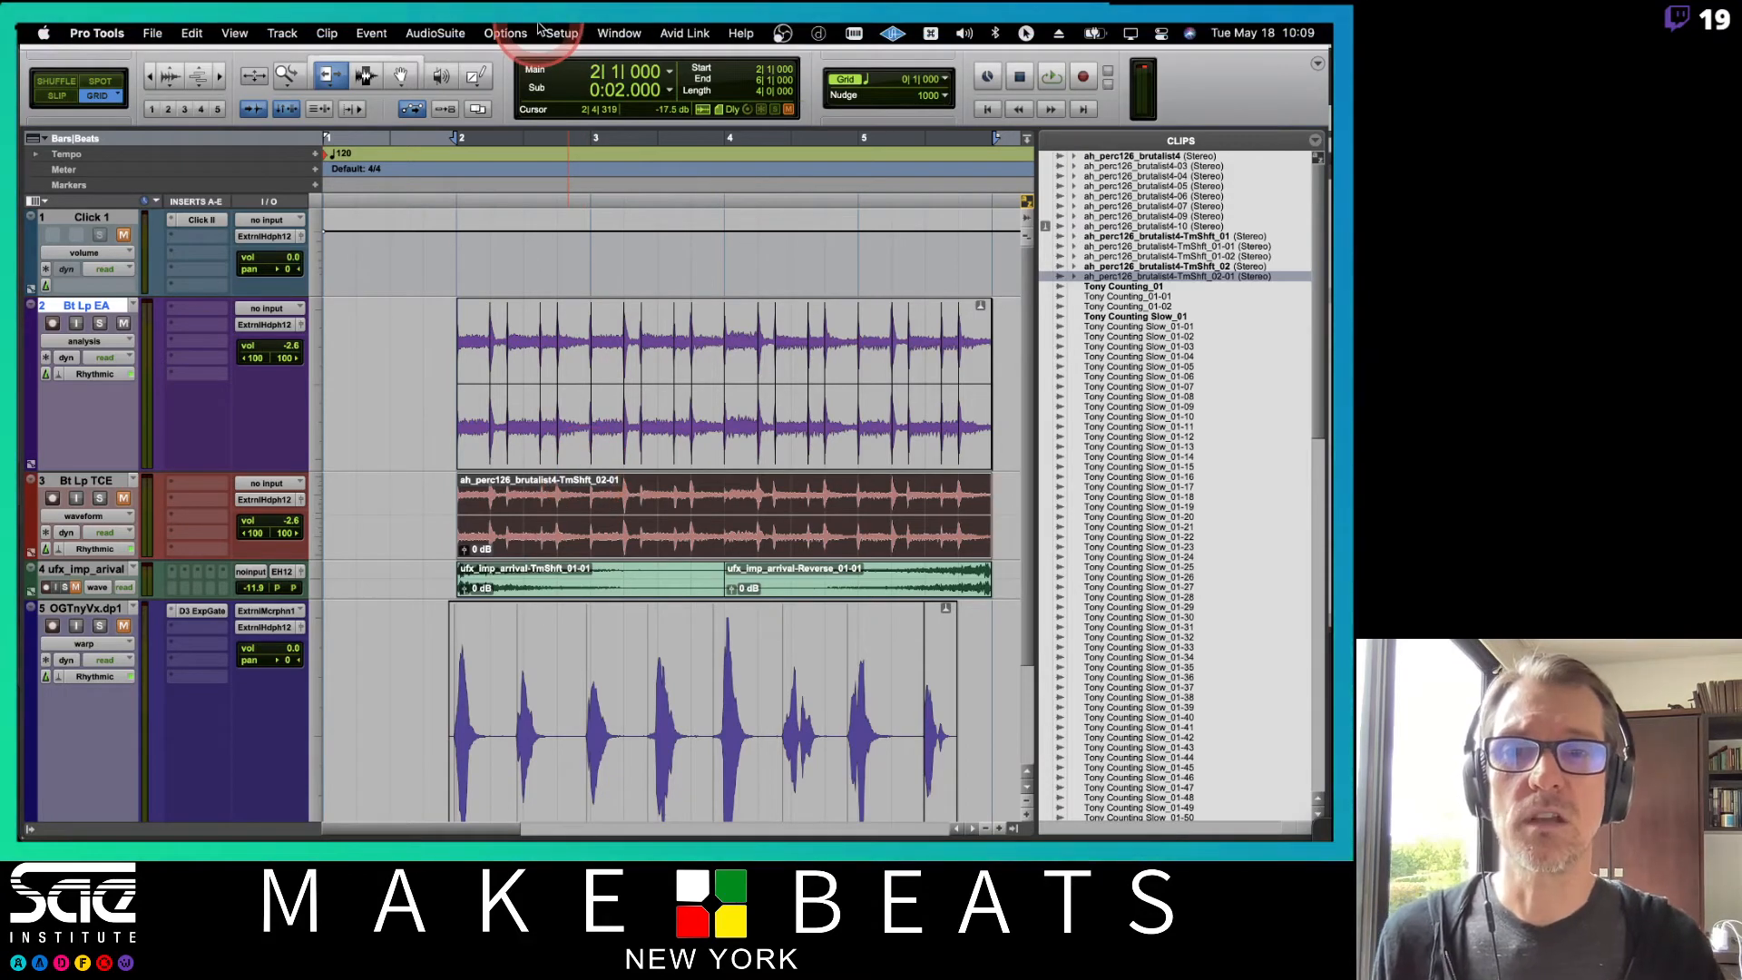
In Preferences, set the TC/E default settings to Drums Rhythmic.
left_click(561, 33)
left_click(584, 350)
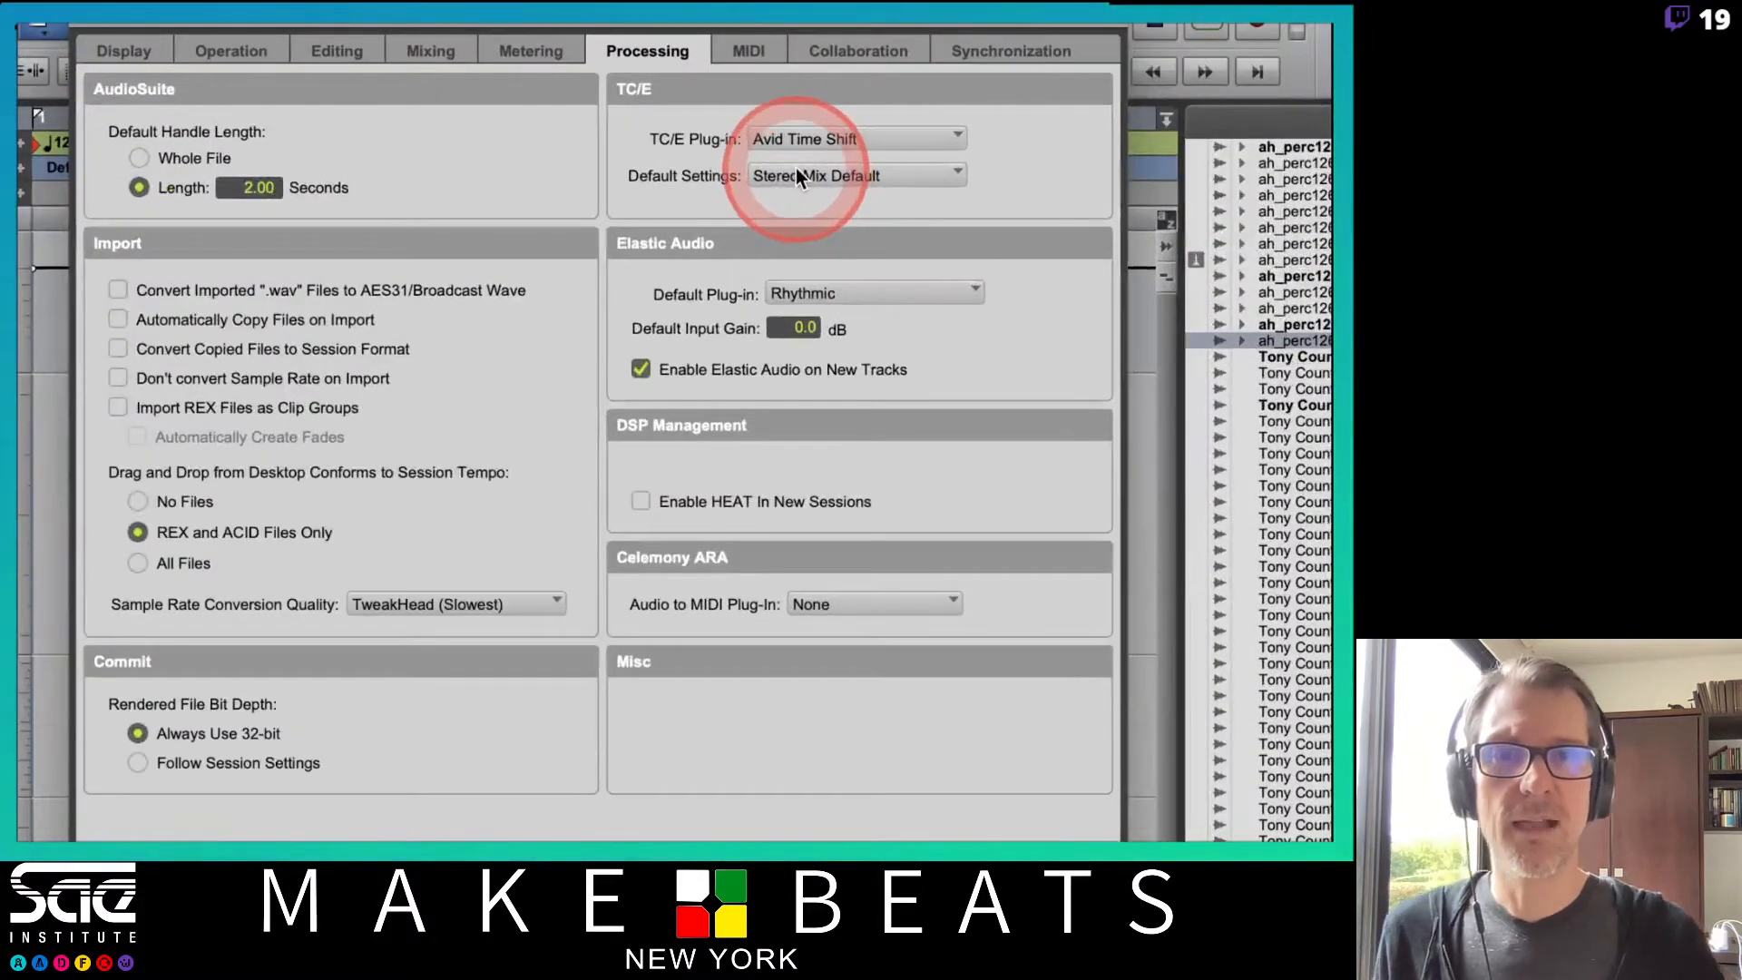
left_click(803, 175)
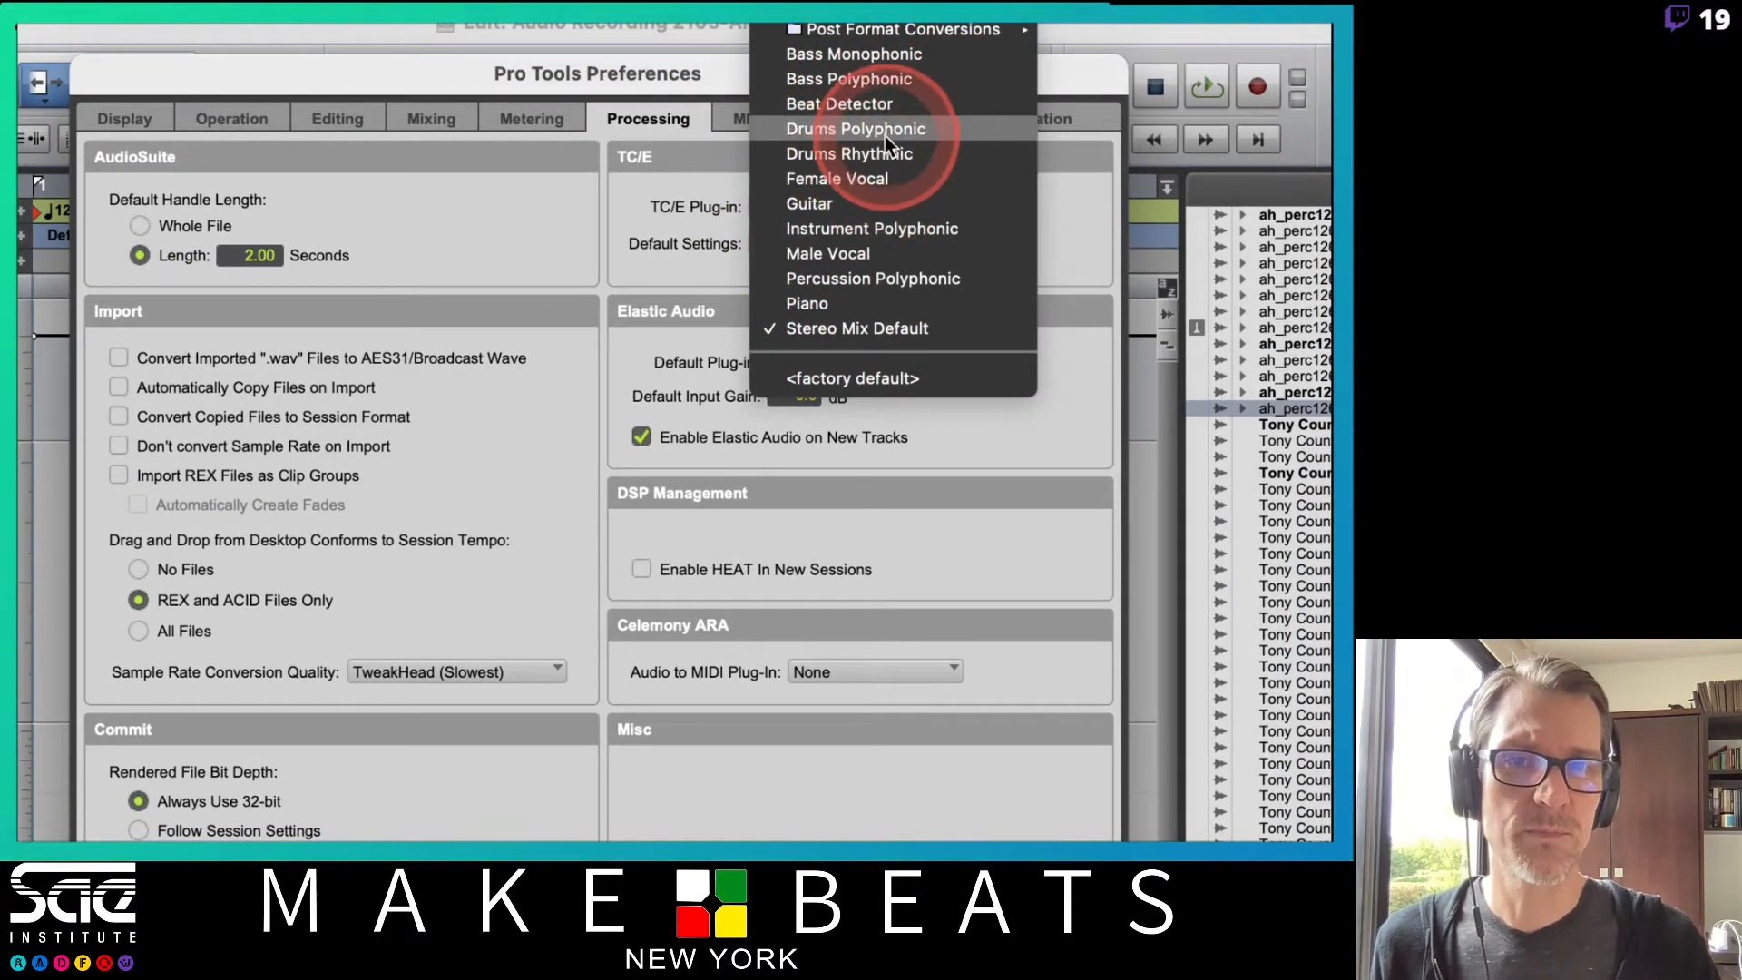
left_click(840, 153)
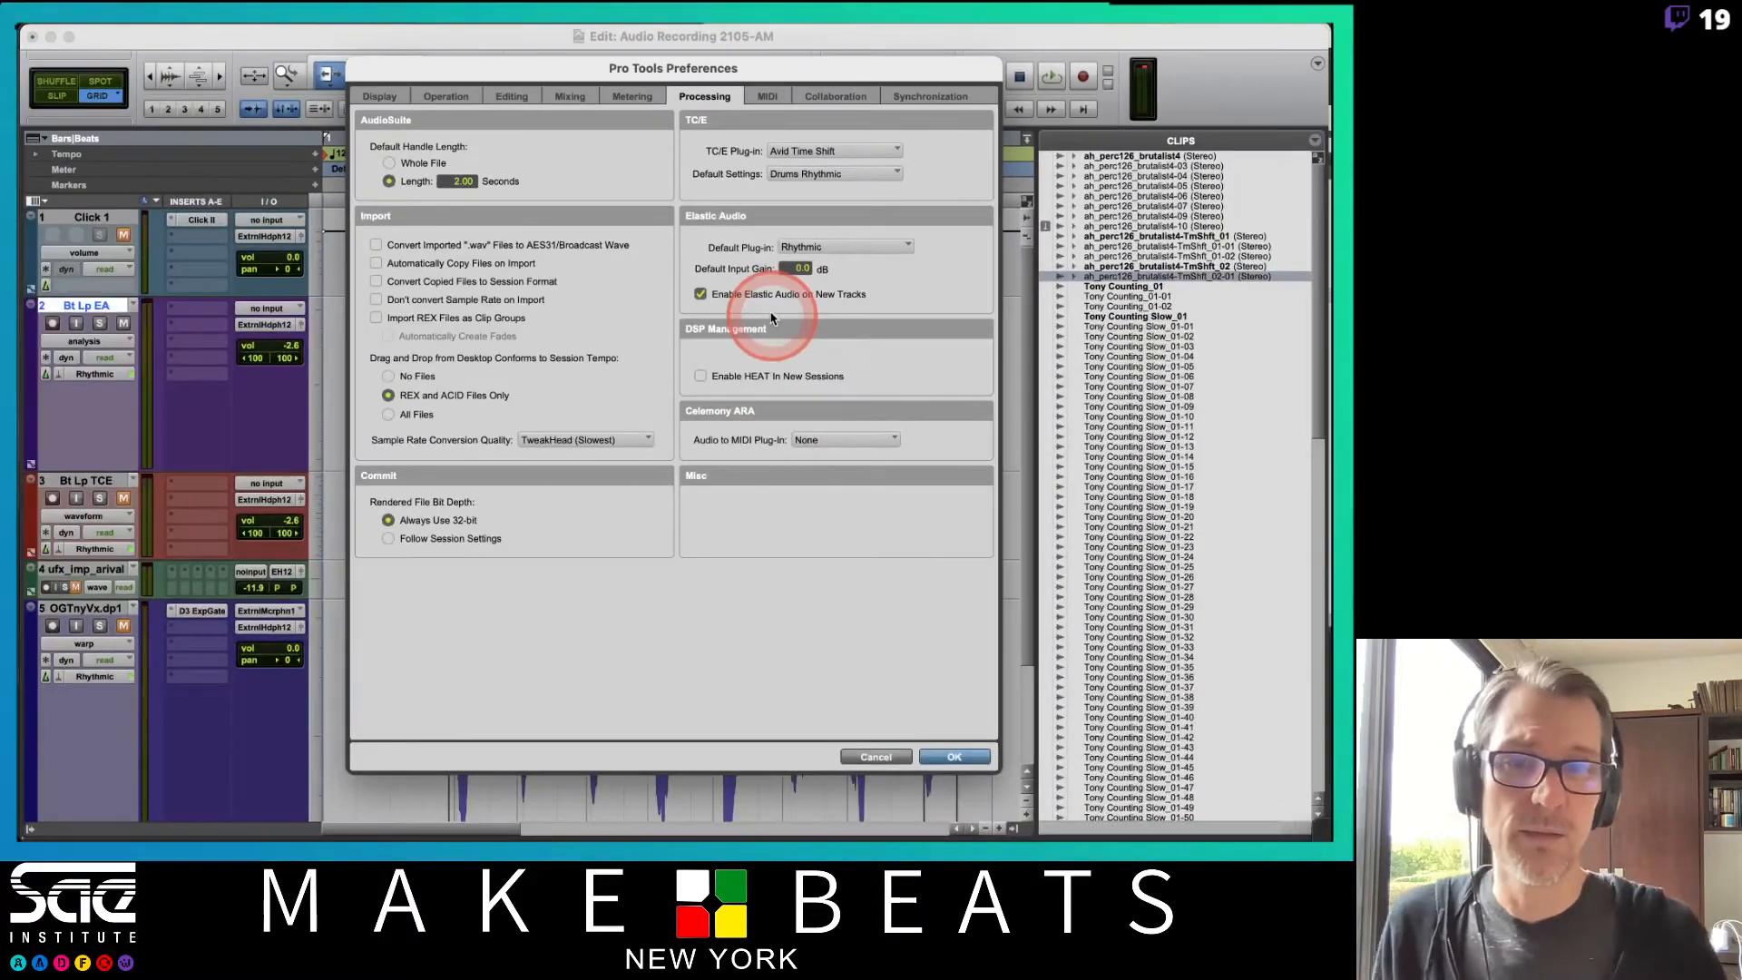
left_click(960, 761)
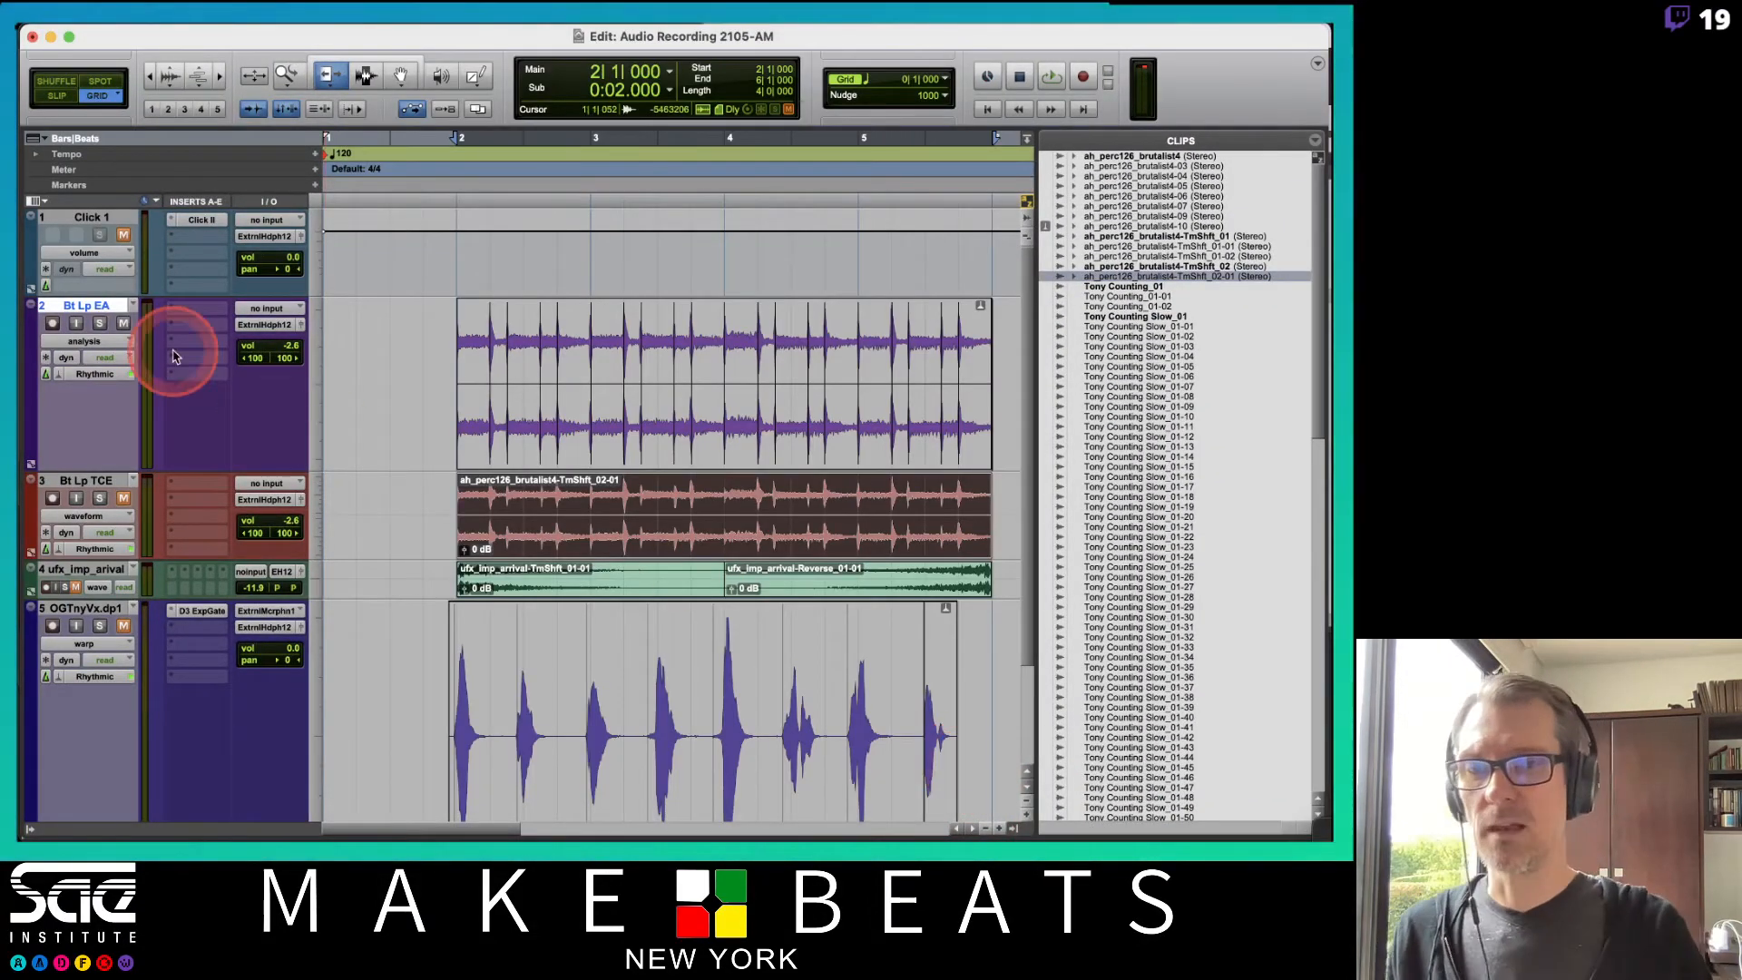
Hide the Bt Lp TCE track.
left_click(91, 341)
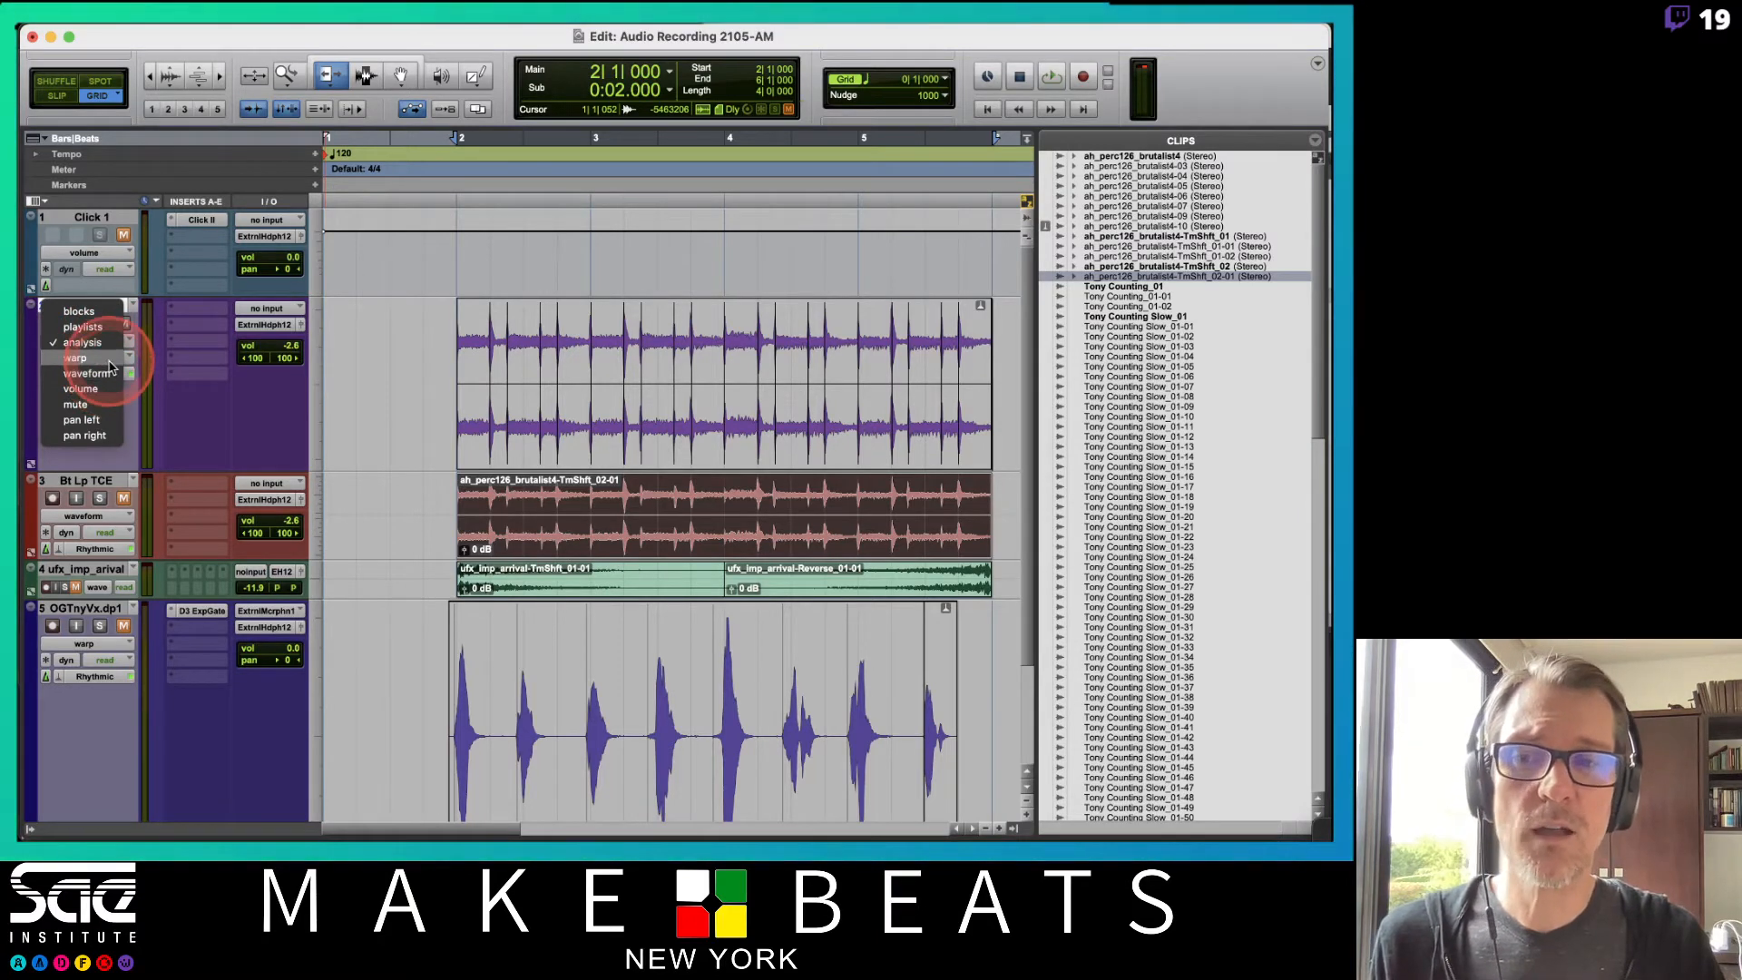
left_click(108, 481)
right_click(108, 484)
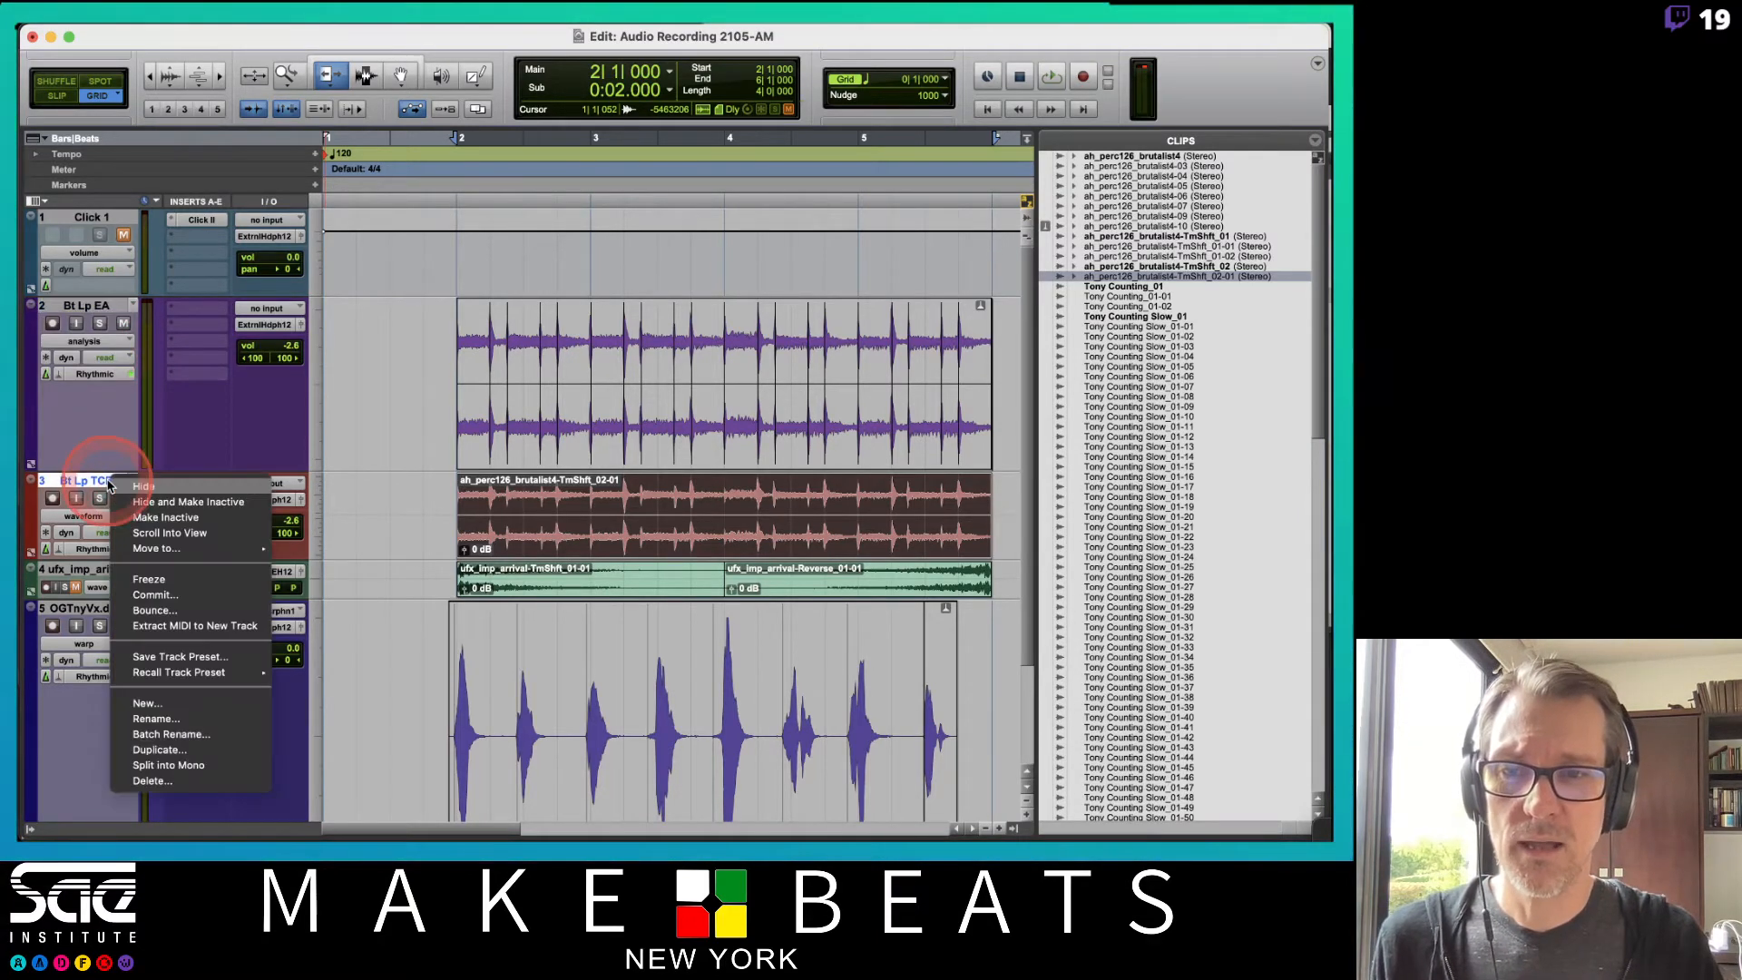
left_click(143, 486)
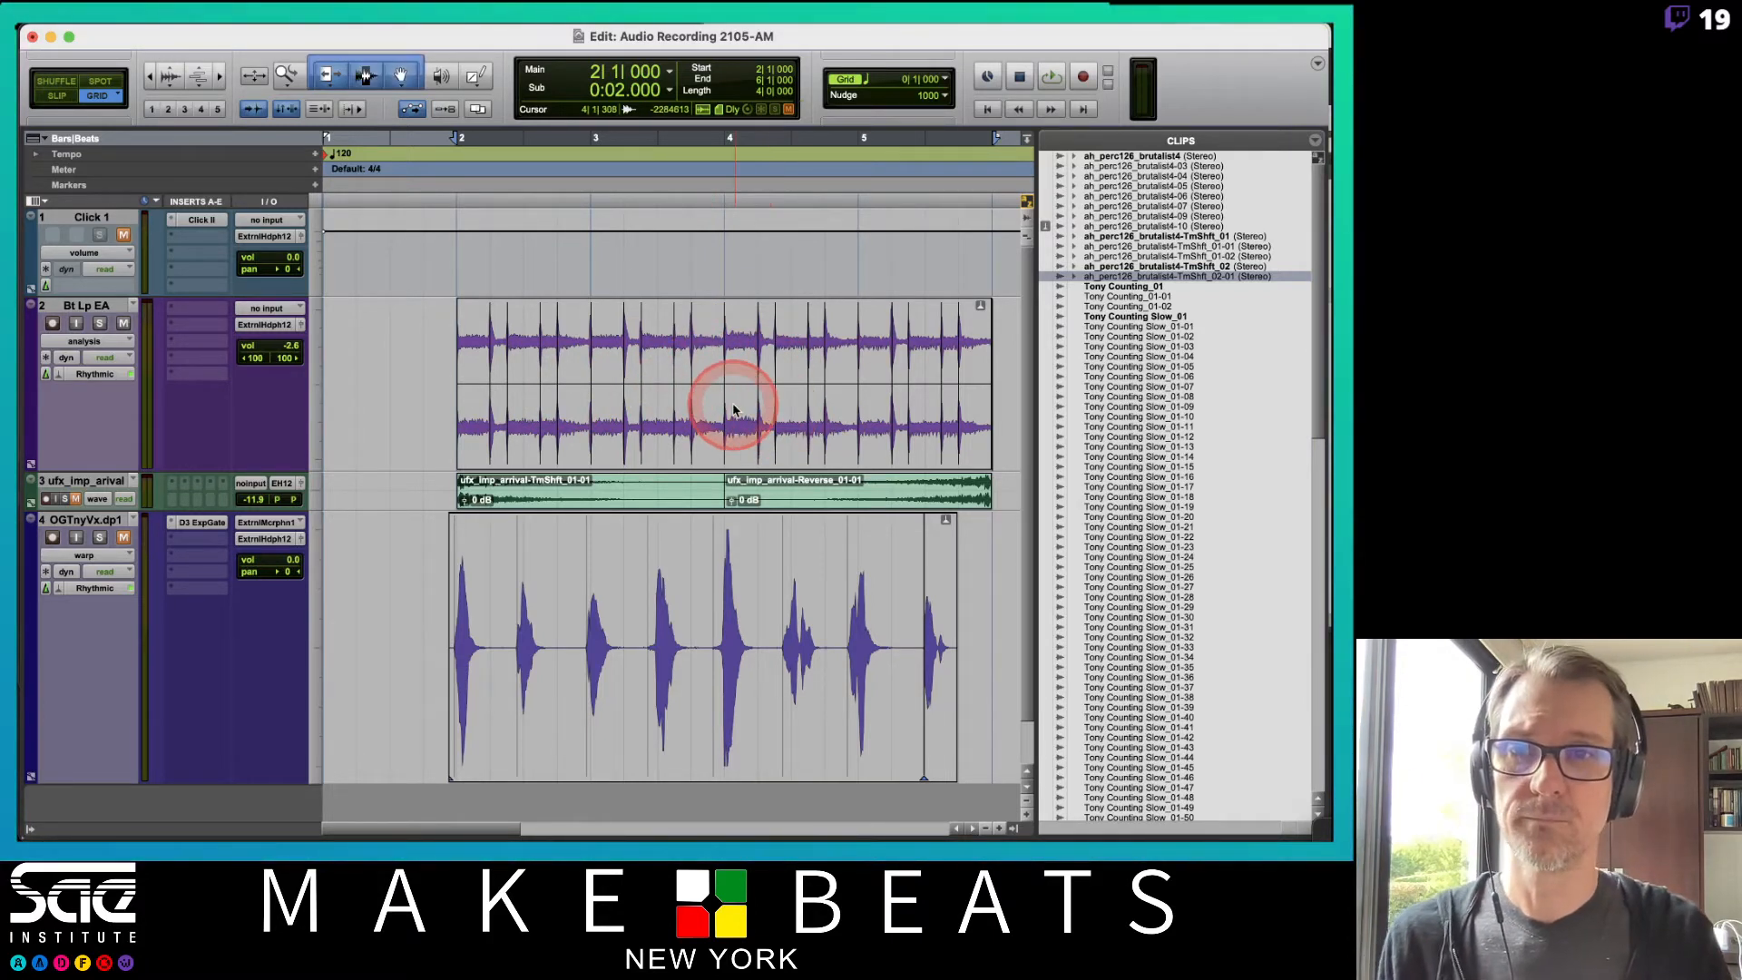
Switch the Bt Lp EA track to warp view.
key("t")
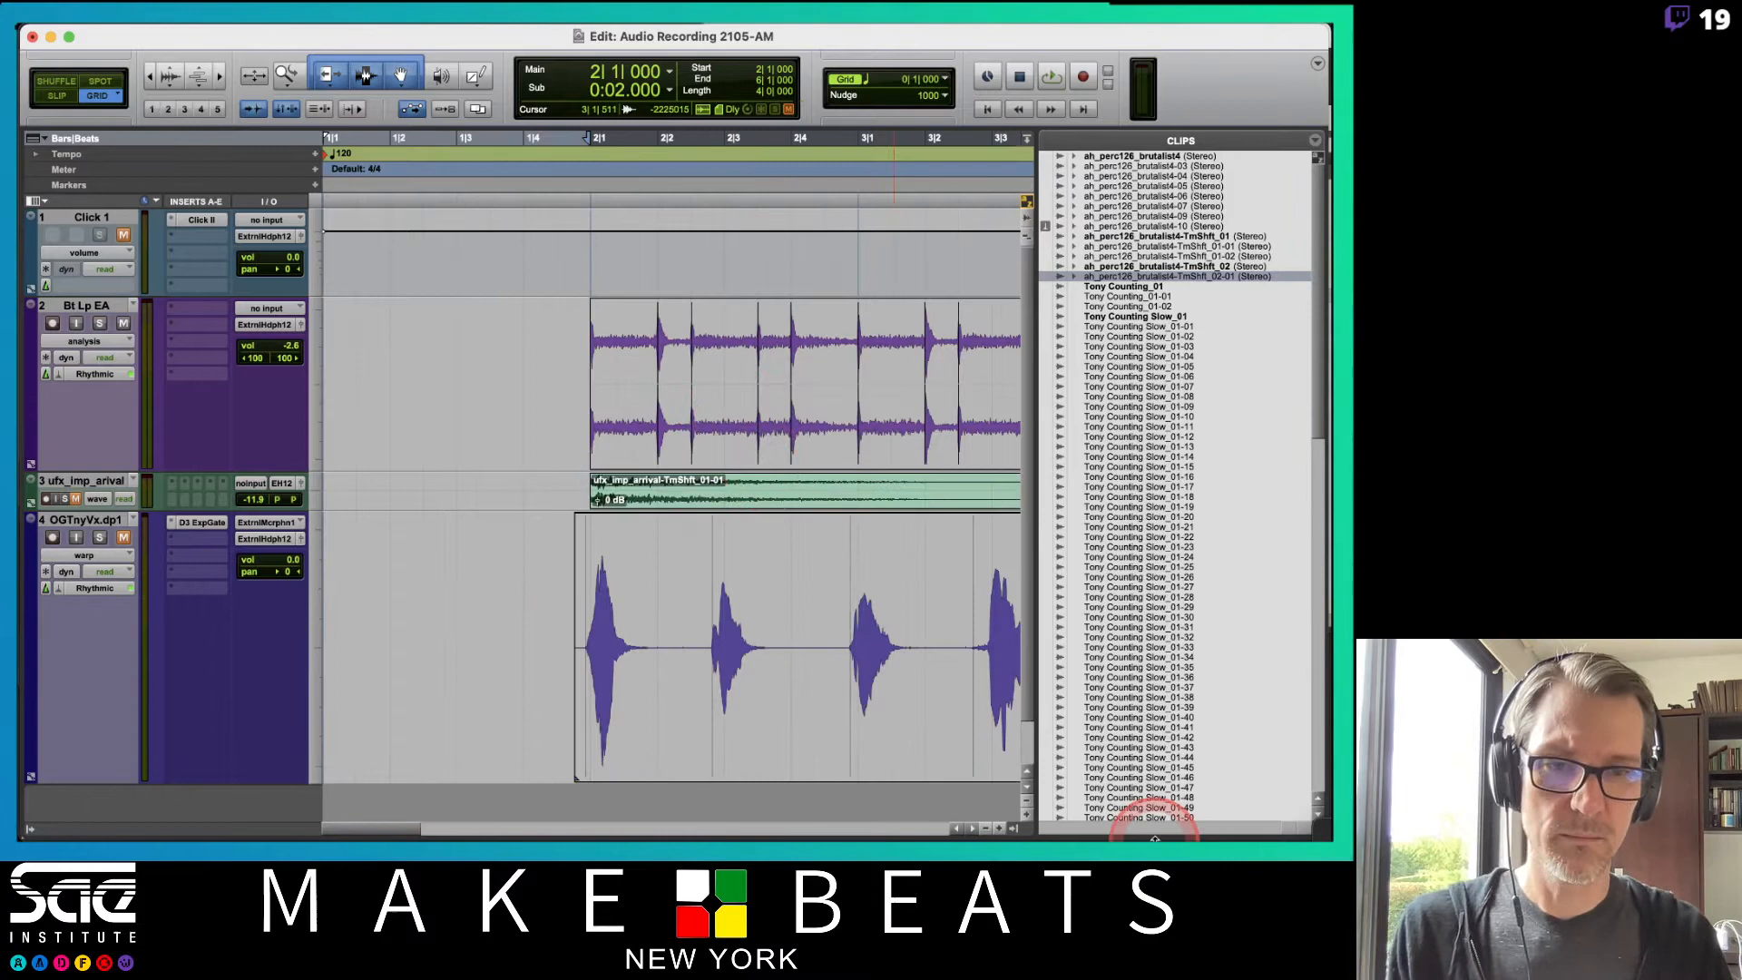
left_click(1010, 831)
scroll(1007, 401, "right", 10)
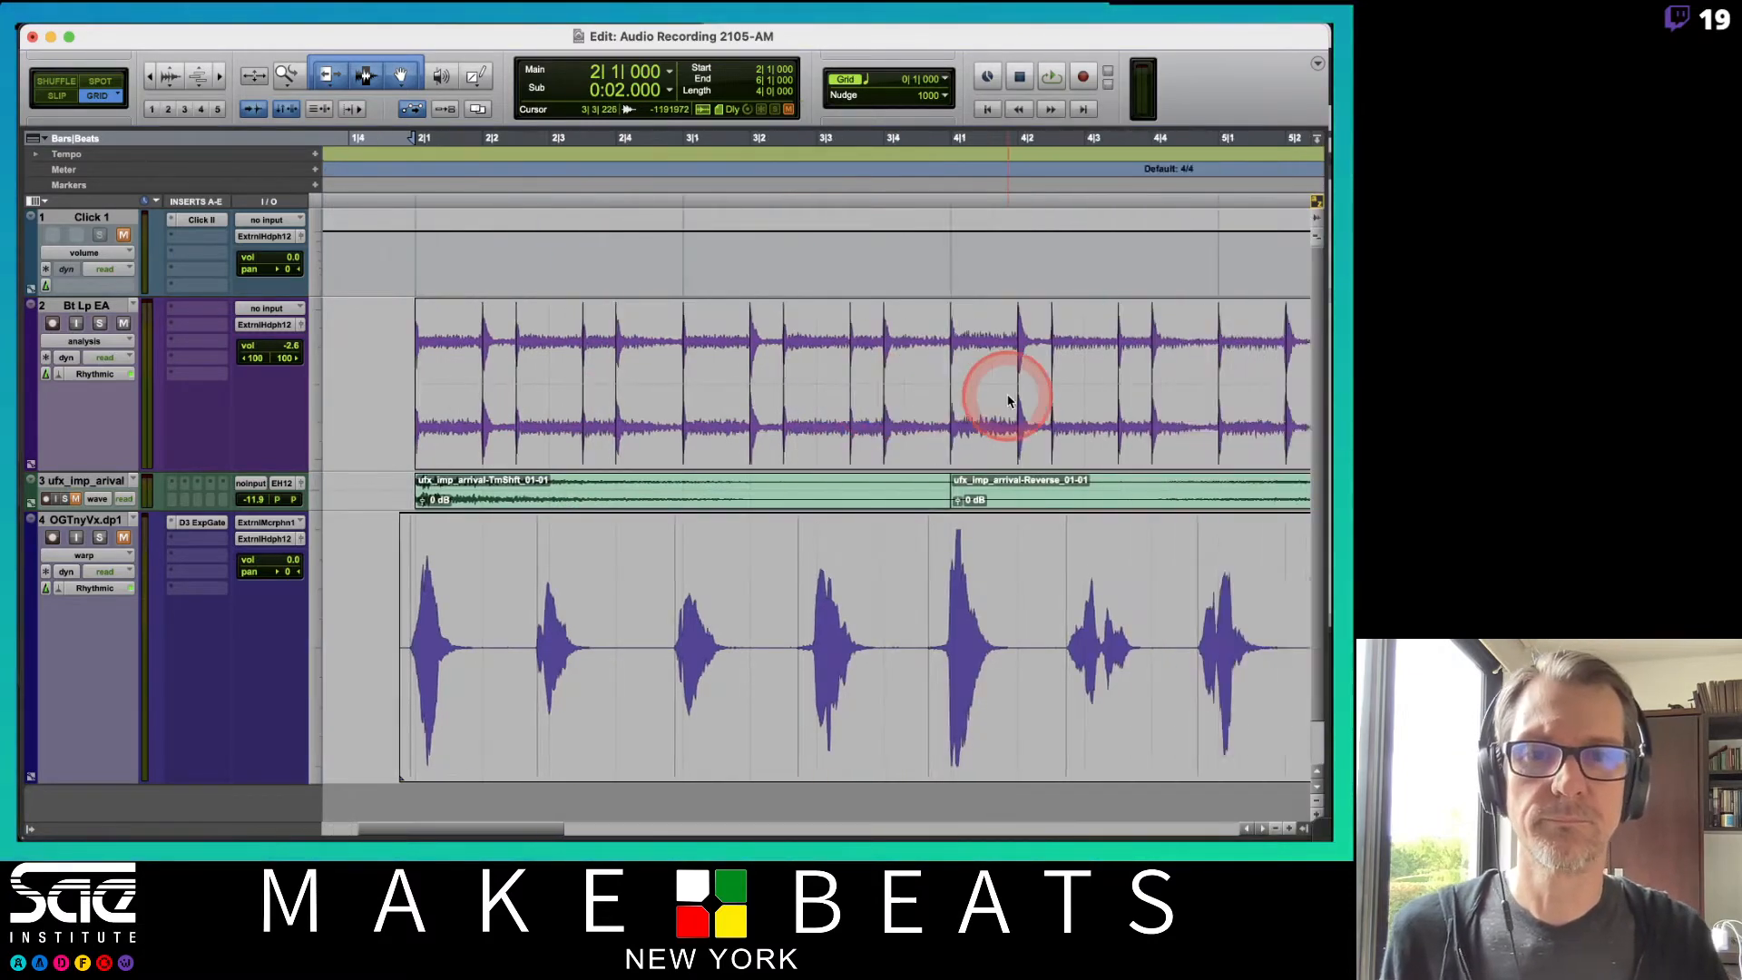
scroll(1006, 401, "left", 4)
scroll(1007, 401, "left", 2)
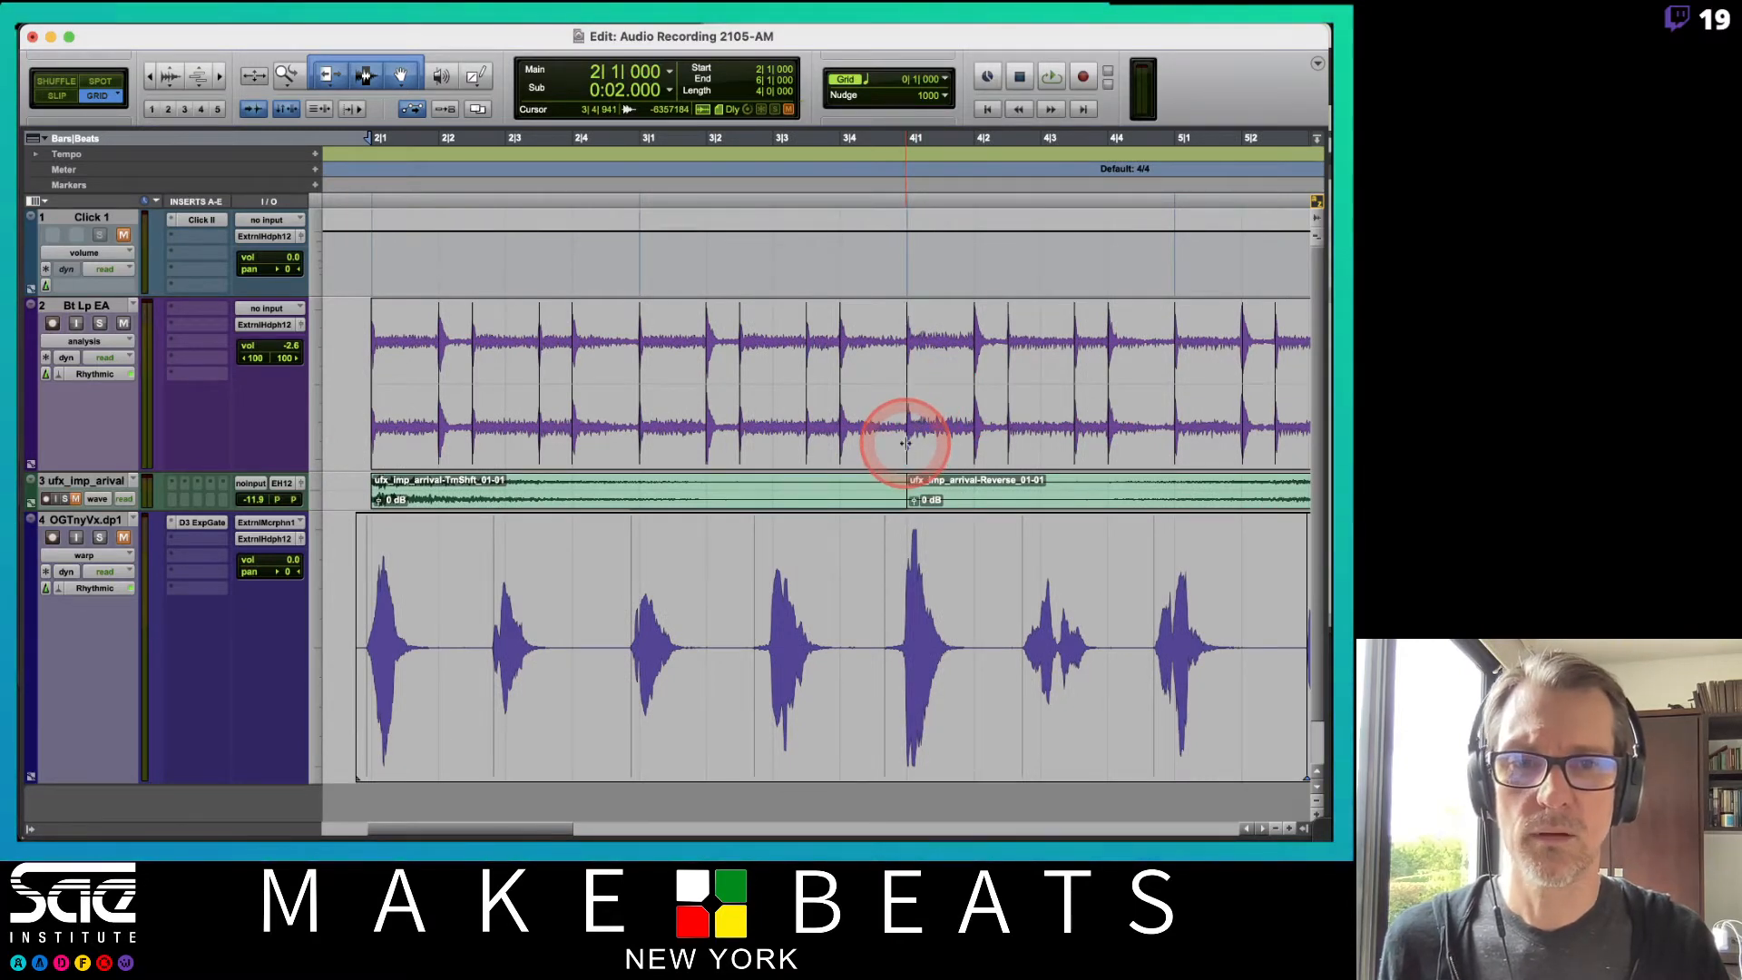
left_click(119, 343)
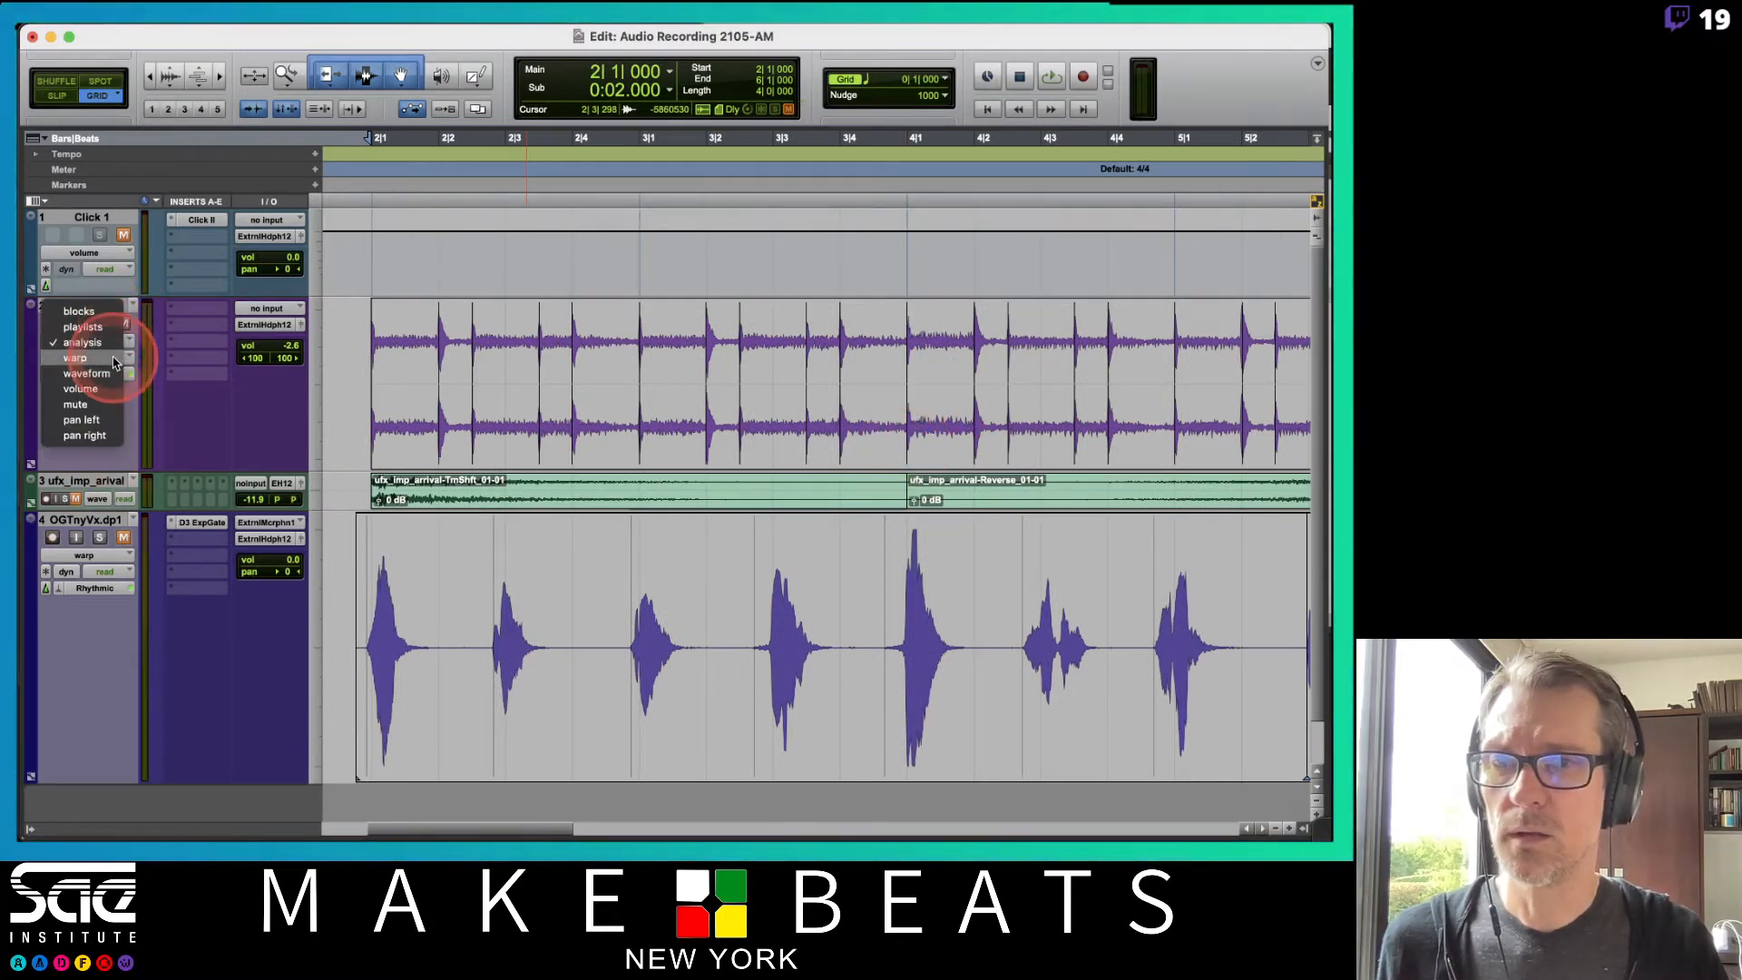
left_click(99, 358)
Add a warp marker at bar 4, drag the event near beat 4|2 slightly earlier, and play it back.
double_click(906, 446)
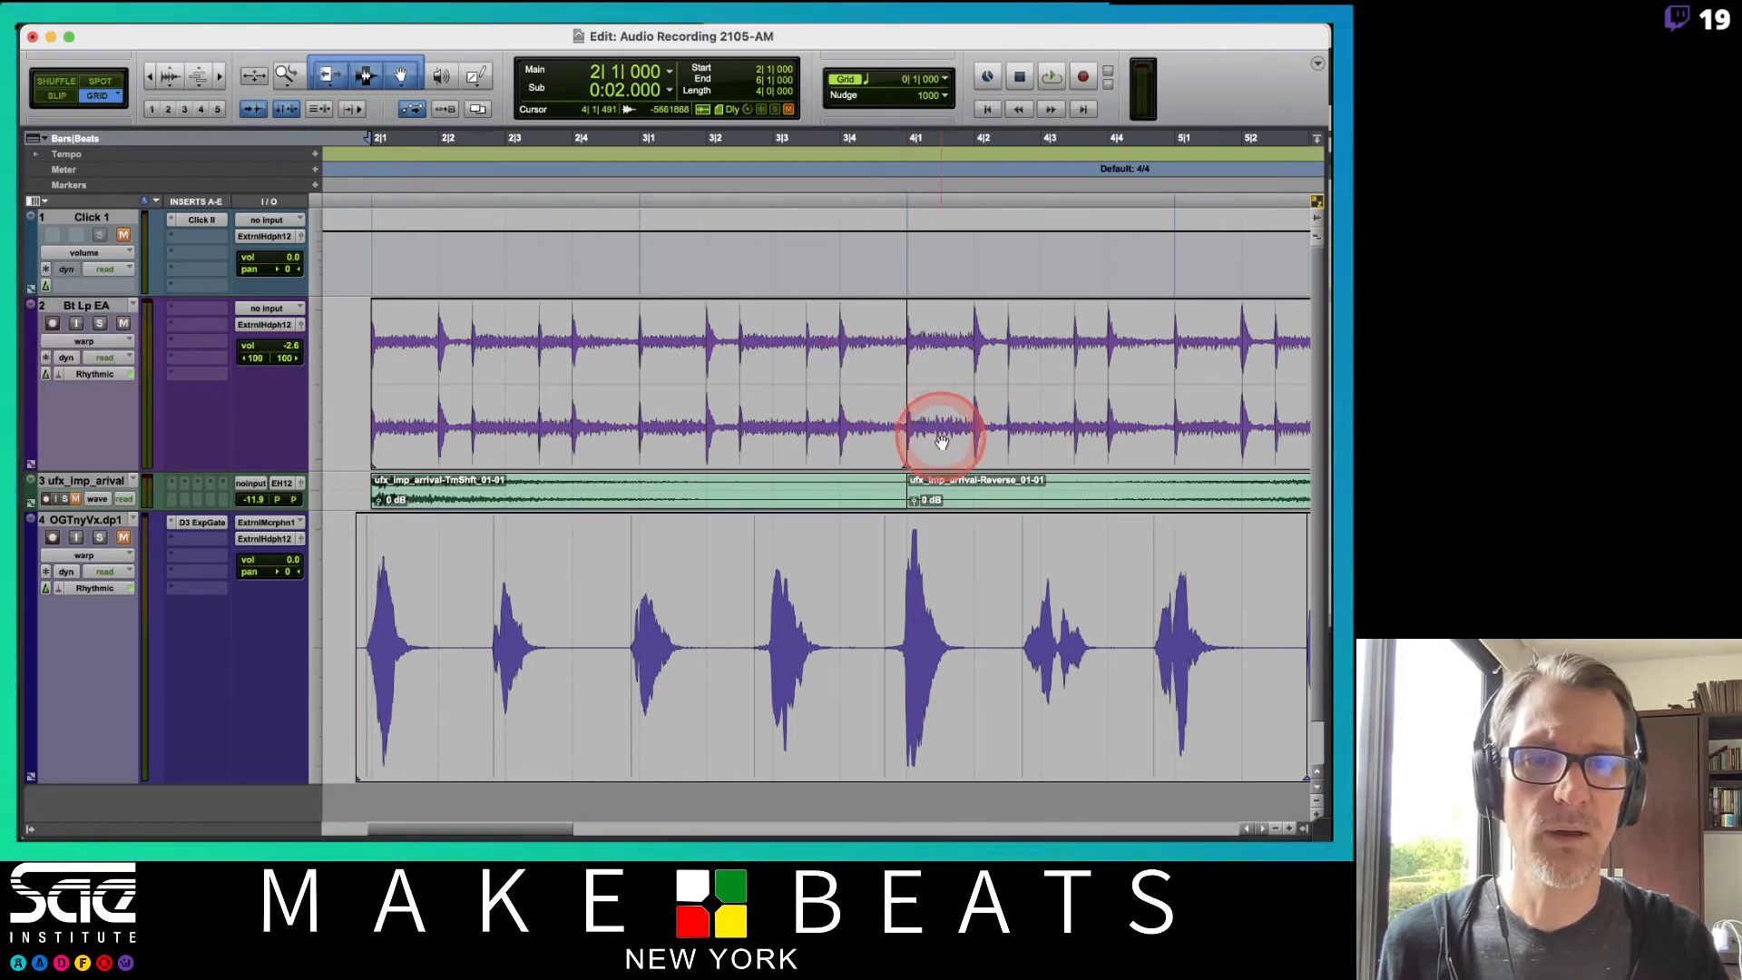
scroll(936, 433, "right", 5)
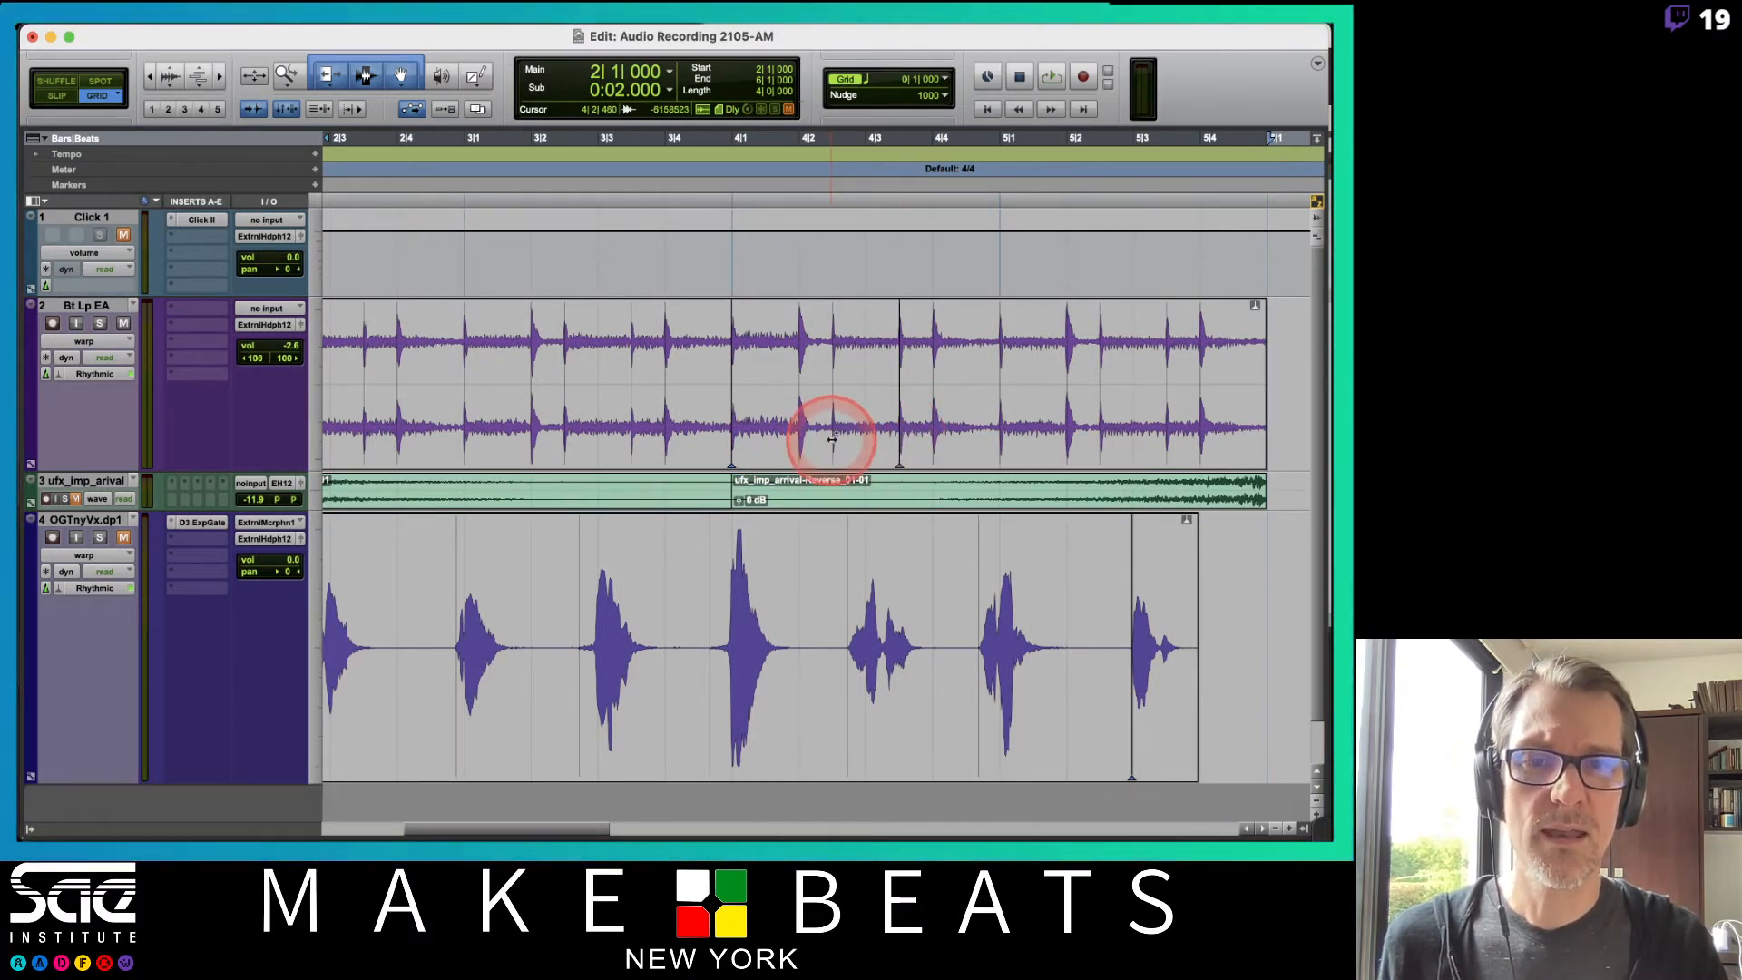
mouse_move(831, 439)
left_mouse_down()
mouse_move(864, 448)
mouse_move(799, 435)
left_mouse_up()
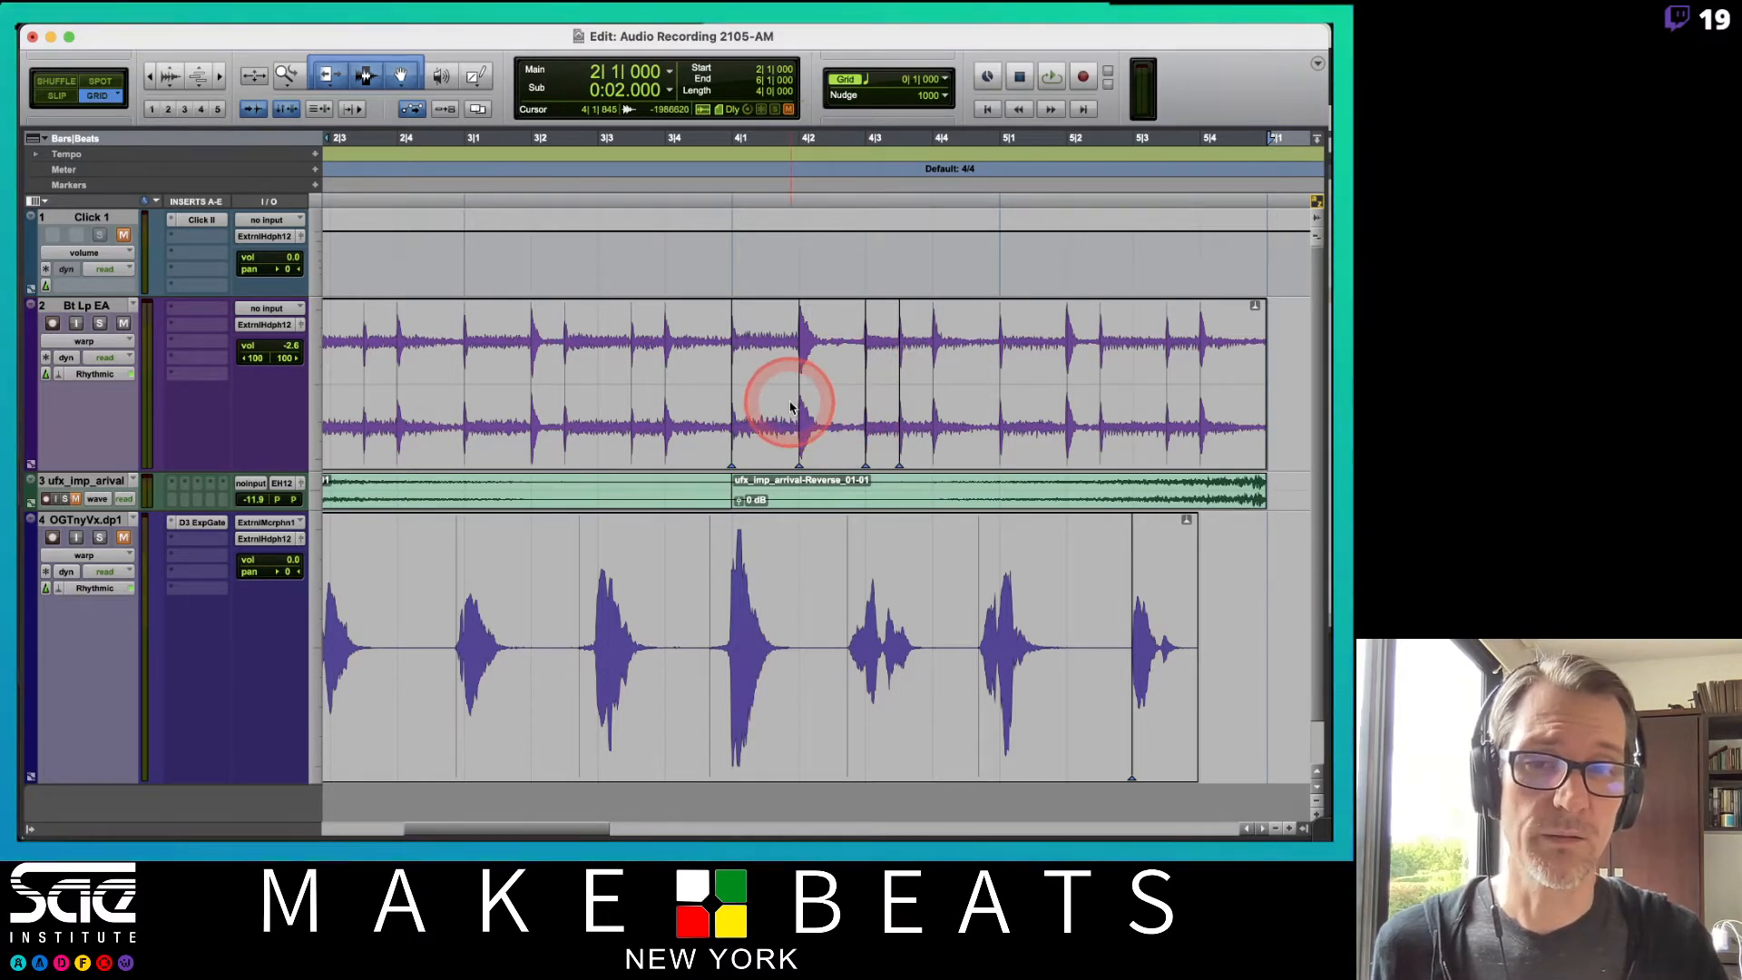
key("space")
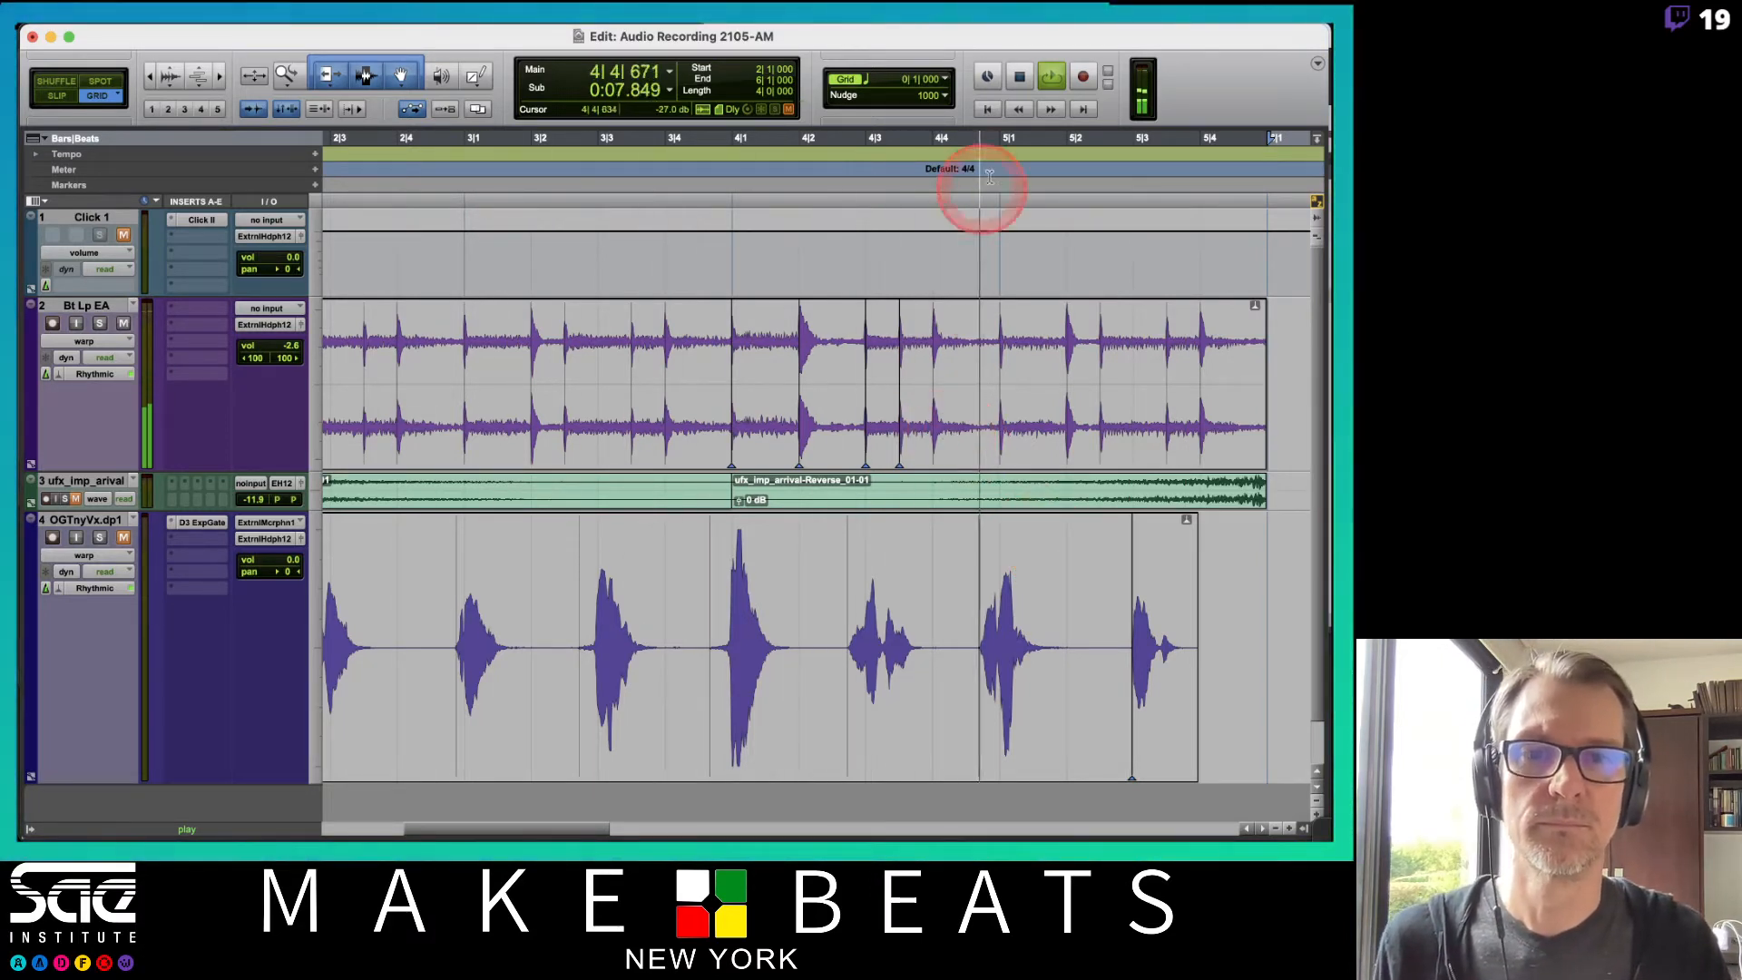
Set the grid to 1/8 note and add warp markers on the hits after bar 4 beat 3 of the Bt Lp EA loop.
left_click(940, 79)
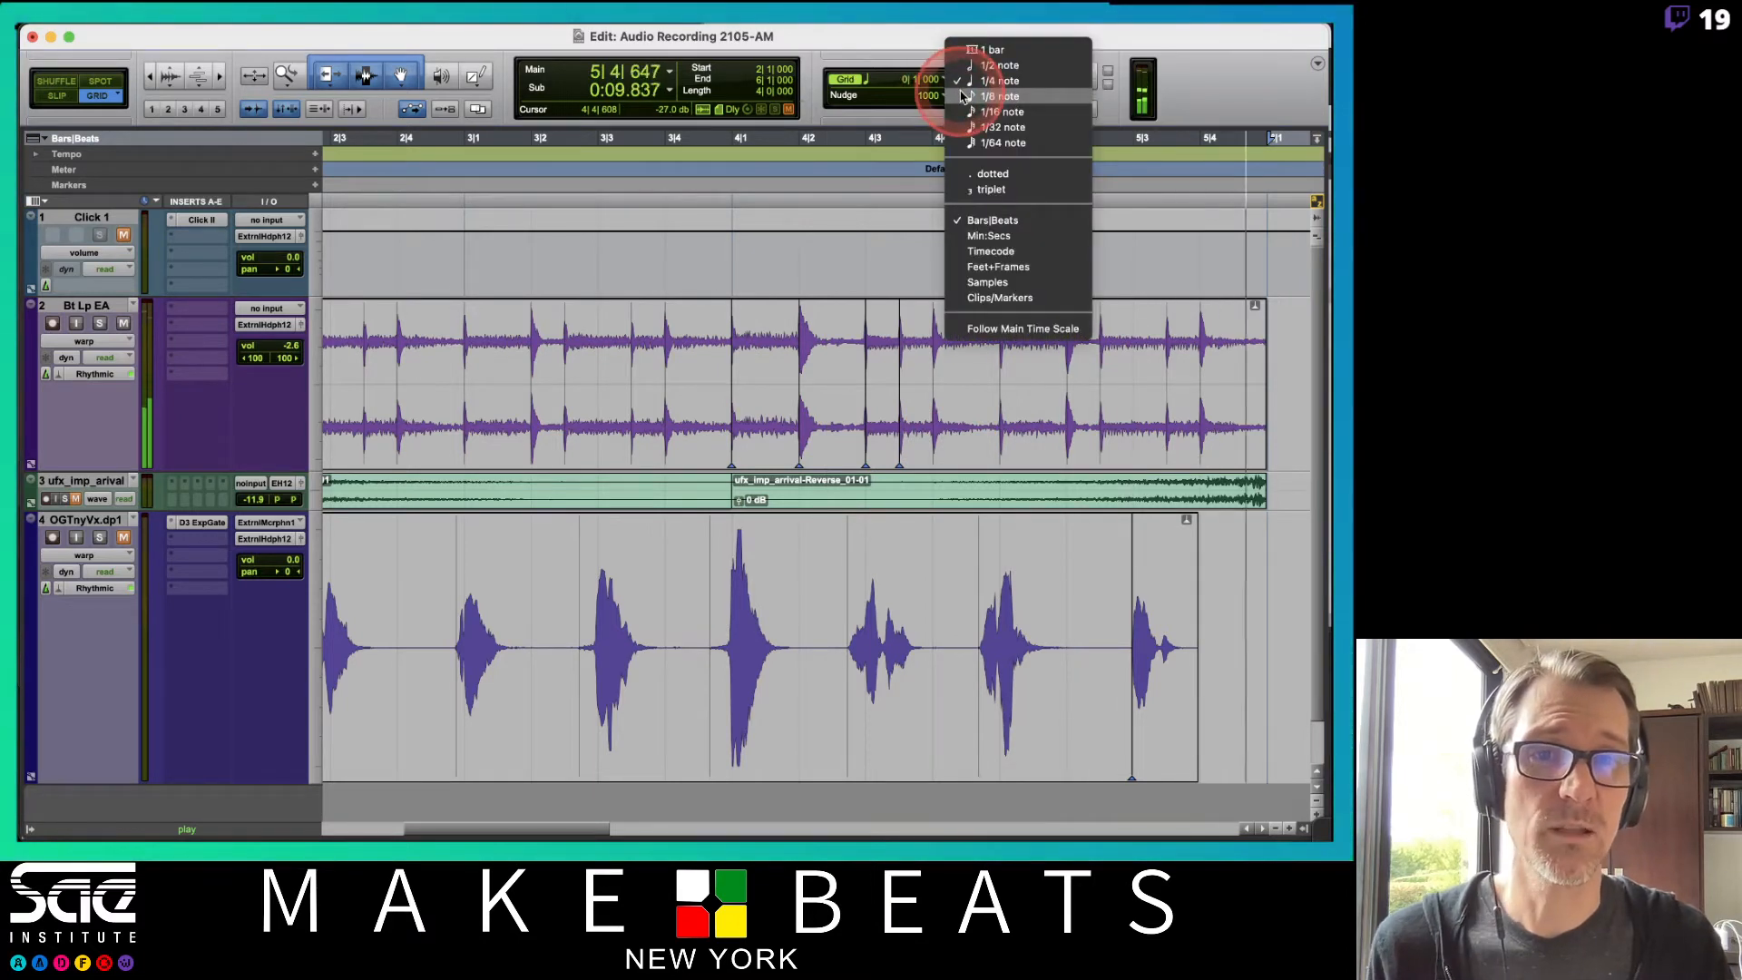
left_click(963, 96)
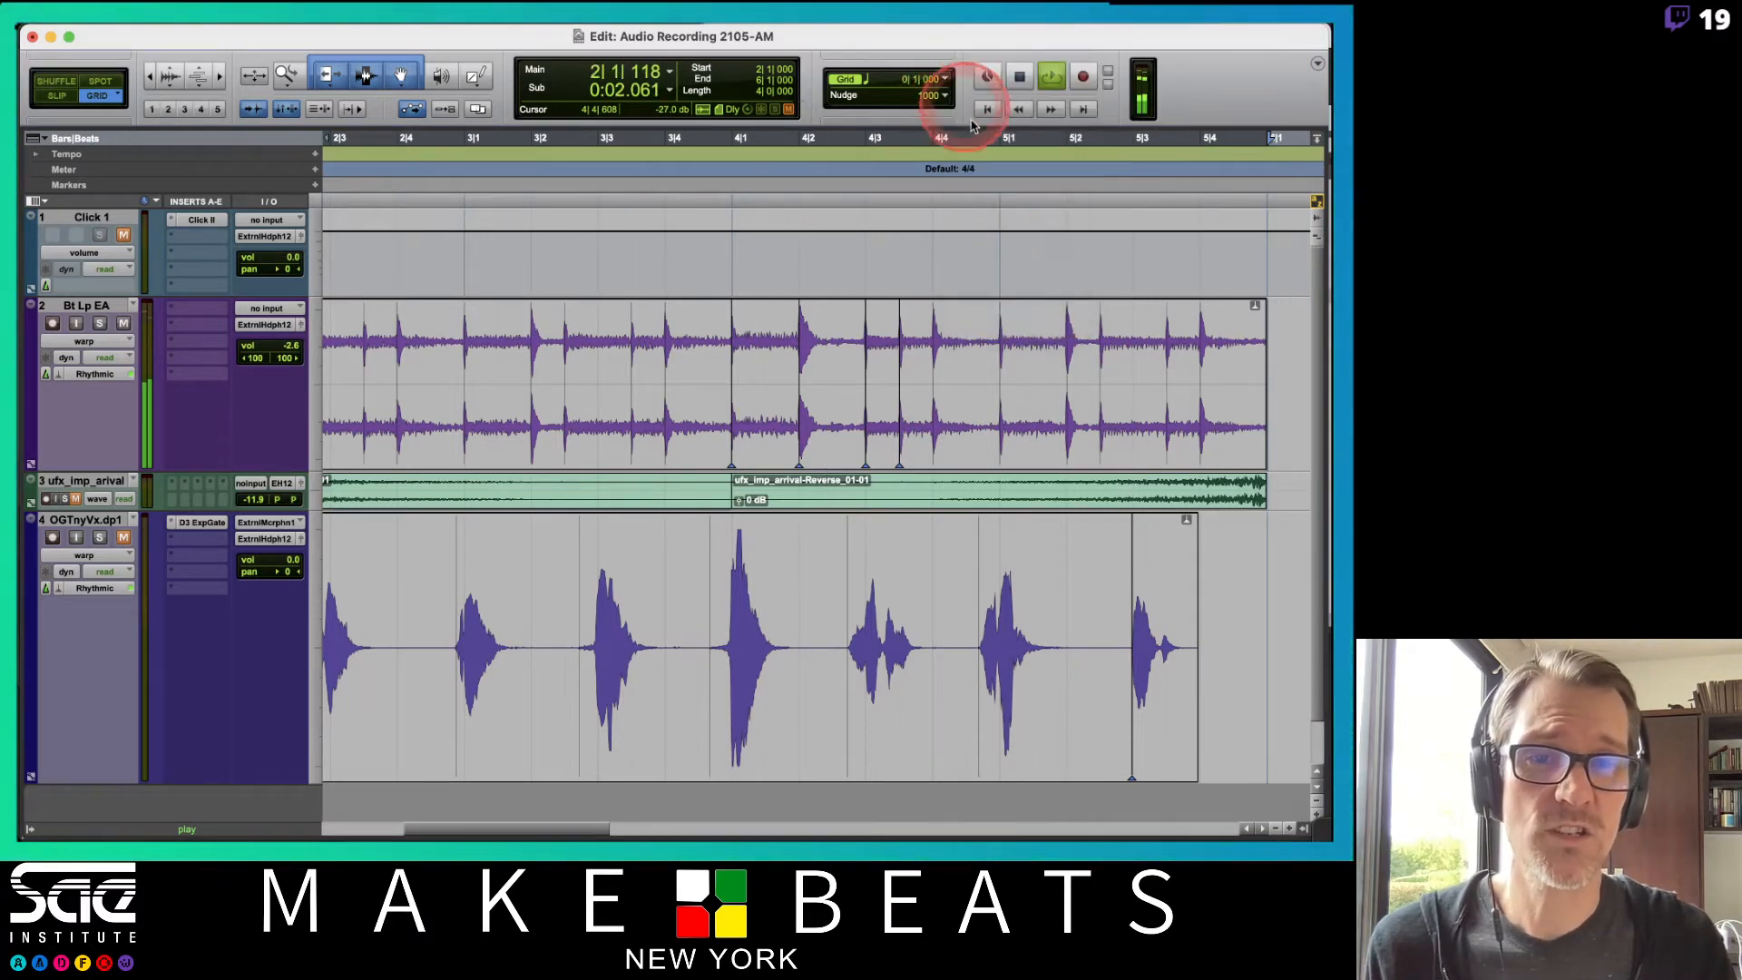
left_click(998, 436)
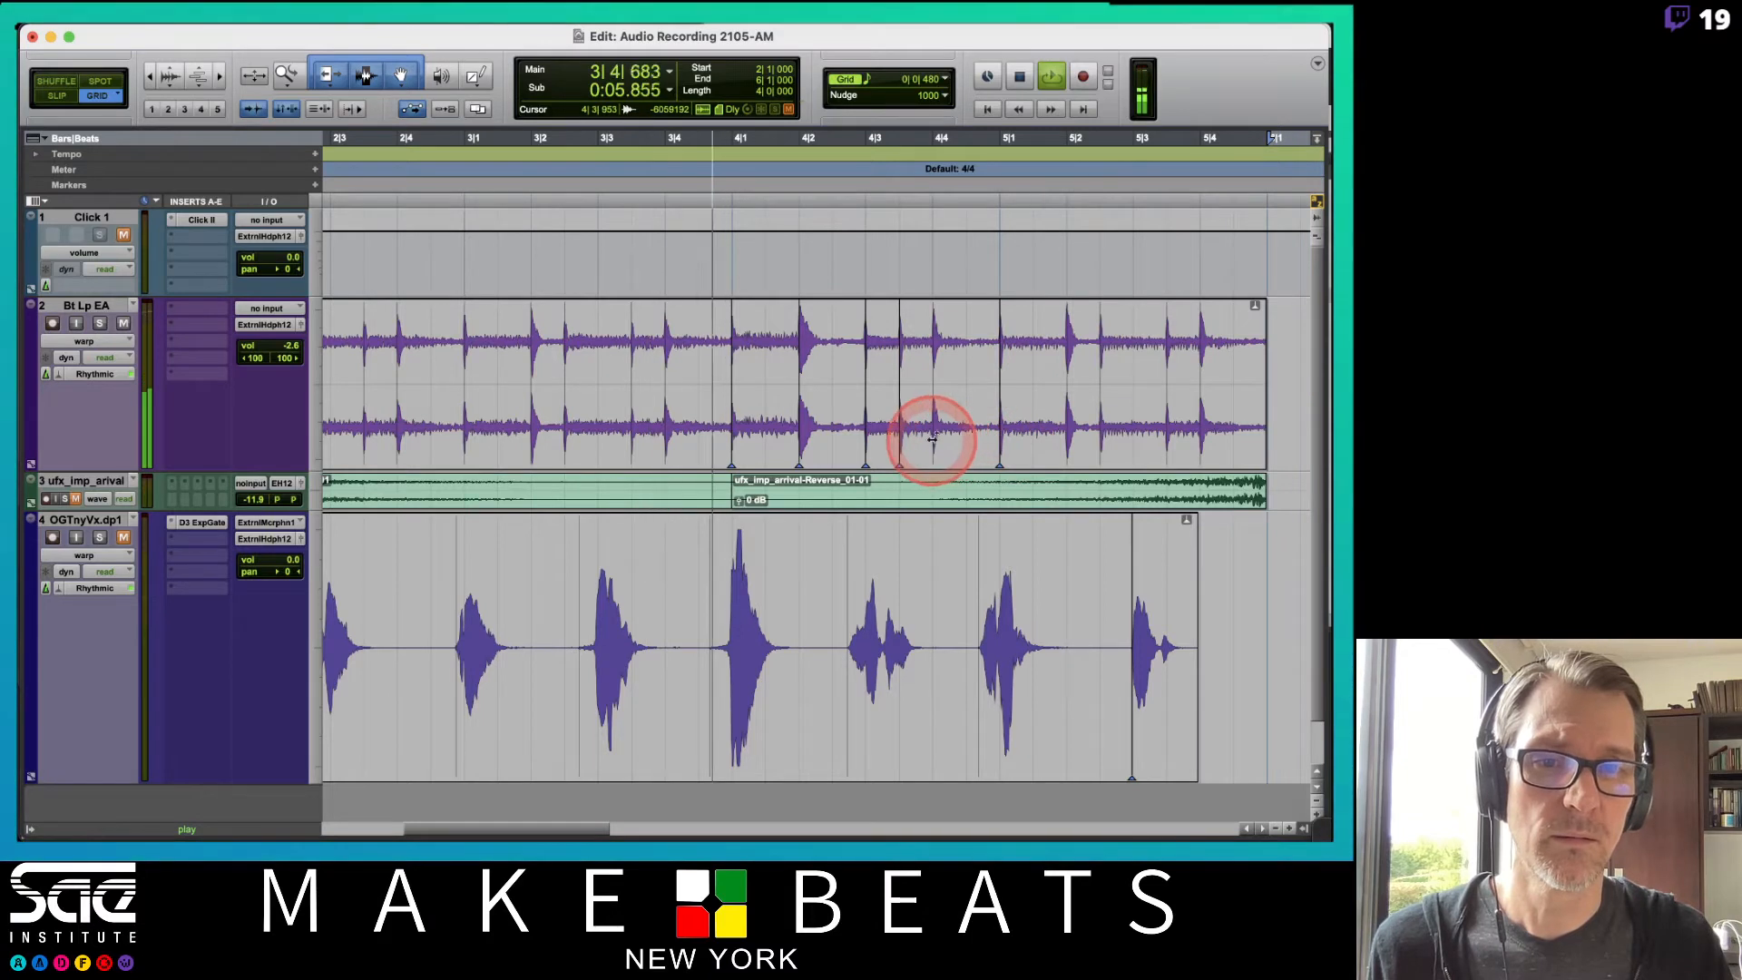
left_click(966, 443)
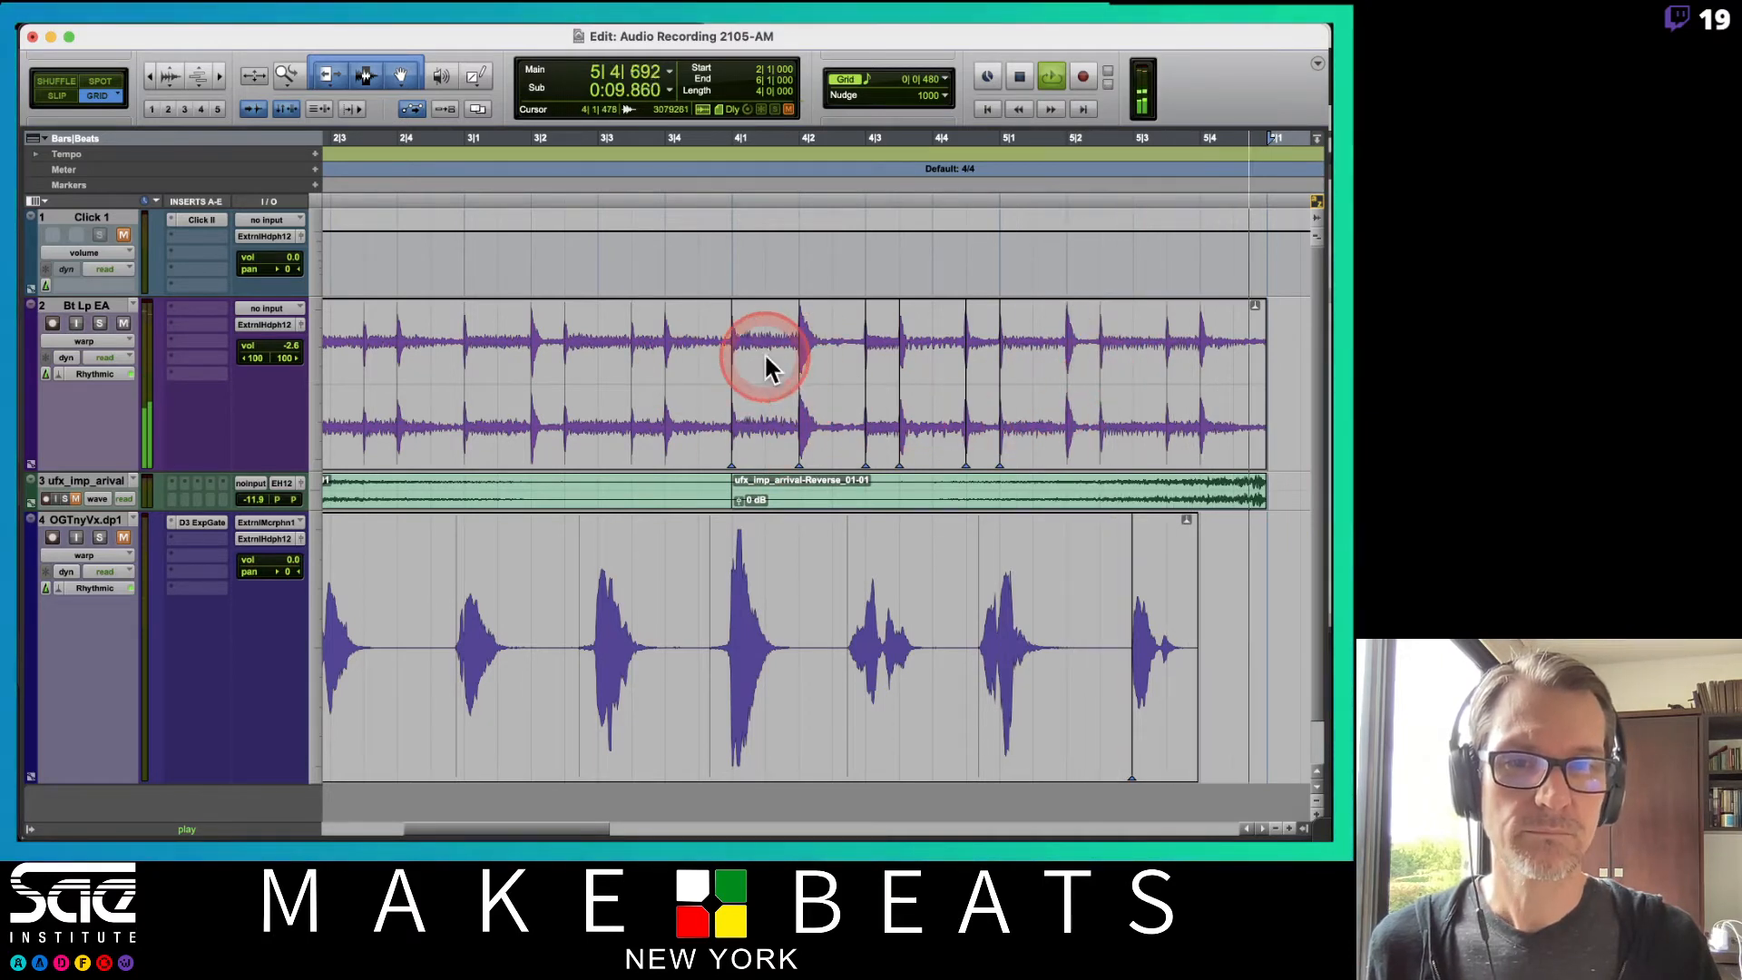
Play back the warped loop, zoom out, and switch the Bt Lp EA track back to waveform view.
key("space")
key("r")
key("r")
key("r")
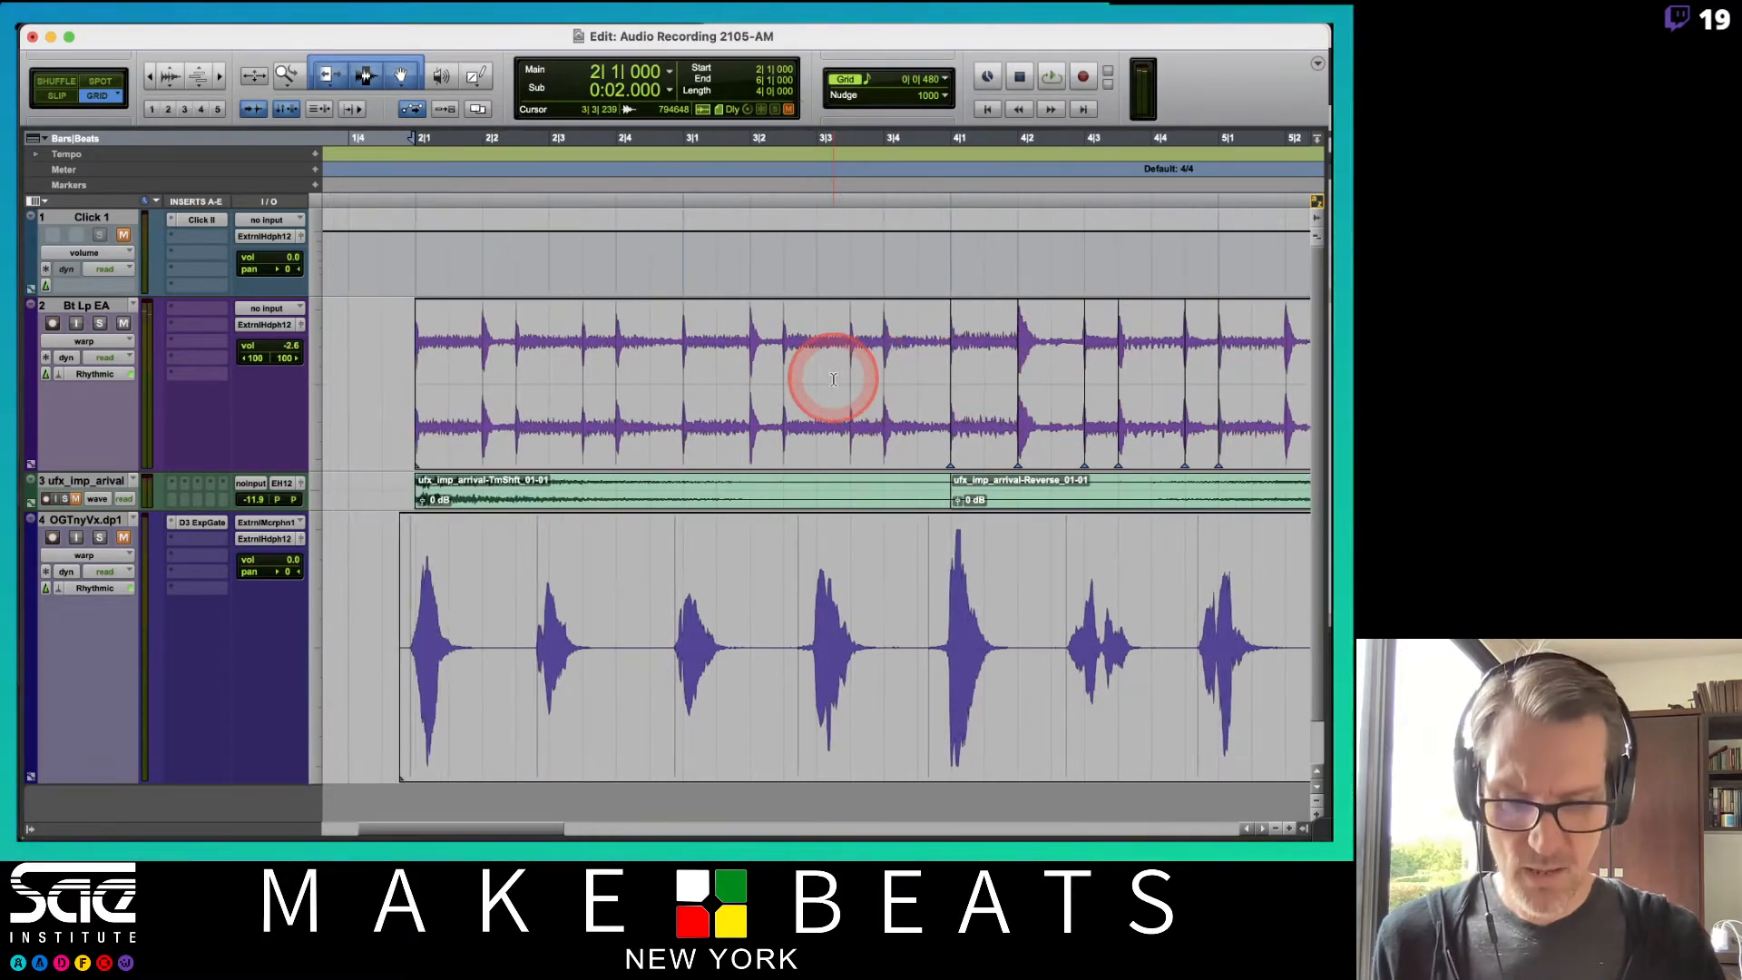
left_click(120, 342)
left_click(86, 357)
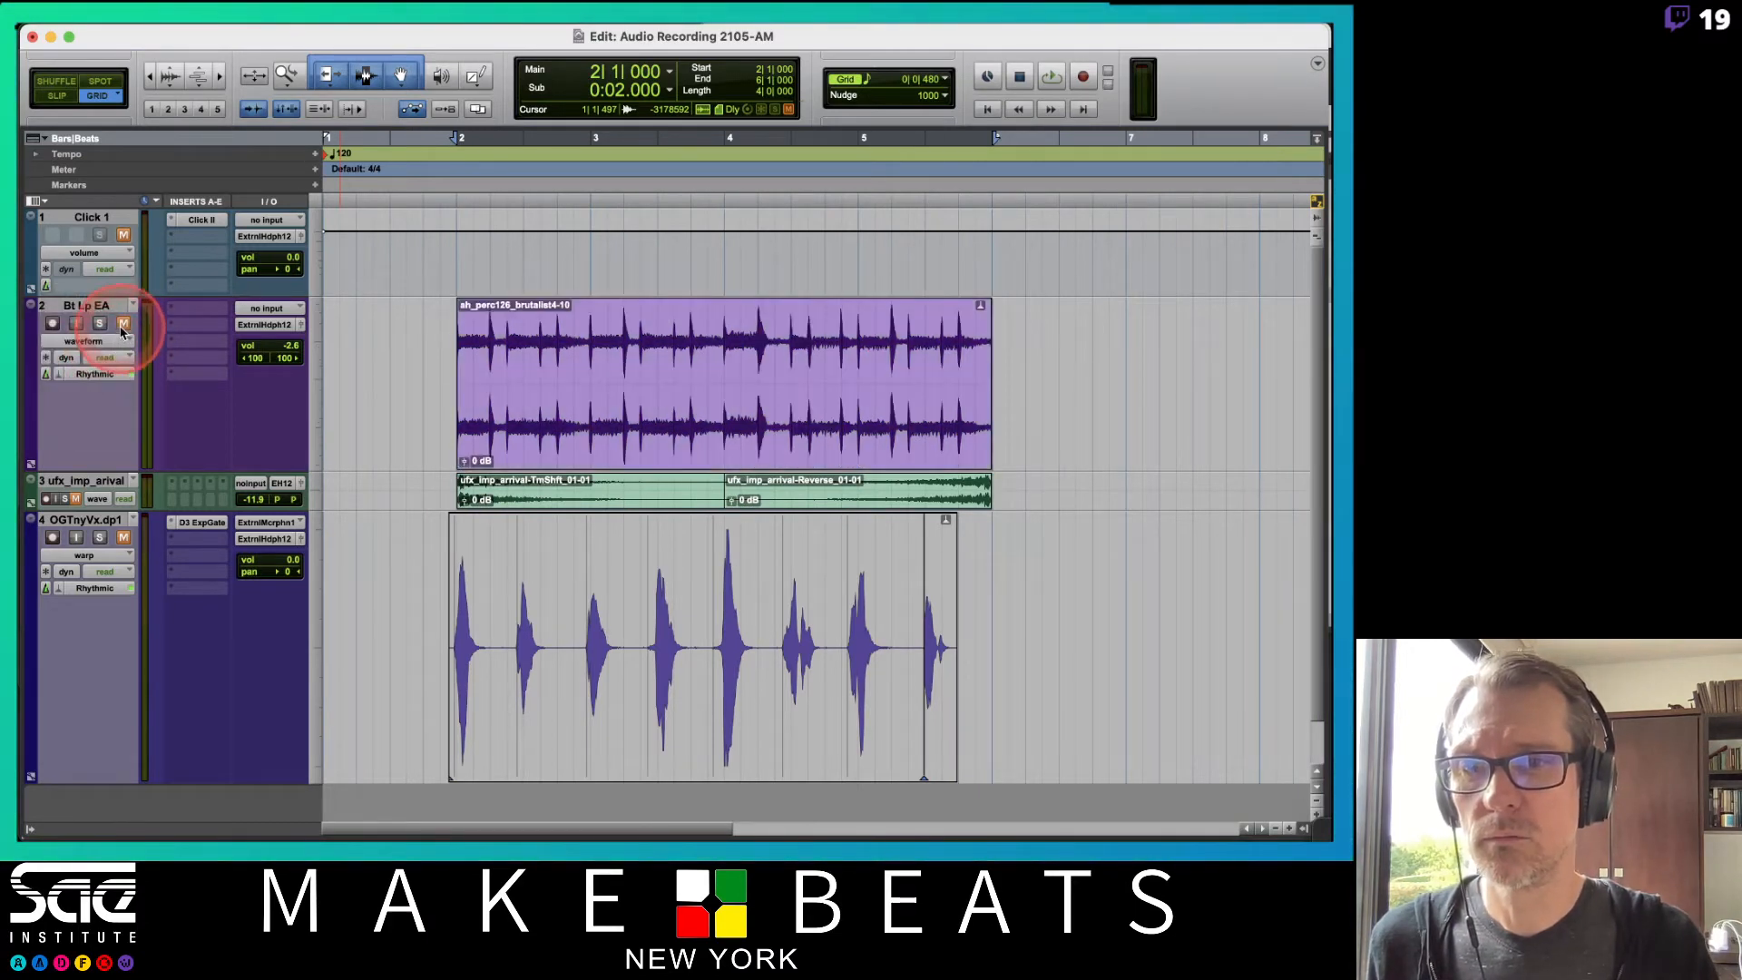
Examine the loop's waveform and the Elastic Audio indicator in the clip's upper corner.
left_click(622, 291)
left_click(633, 413)
left_click(700, 400)
left_click(824, 377)
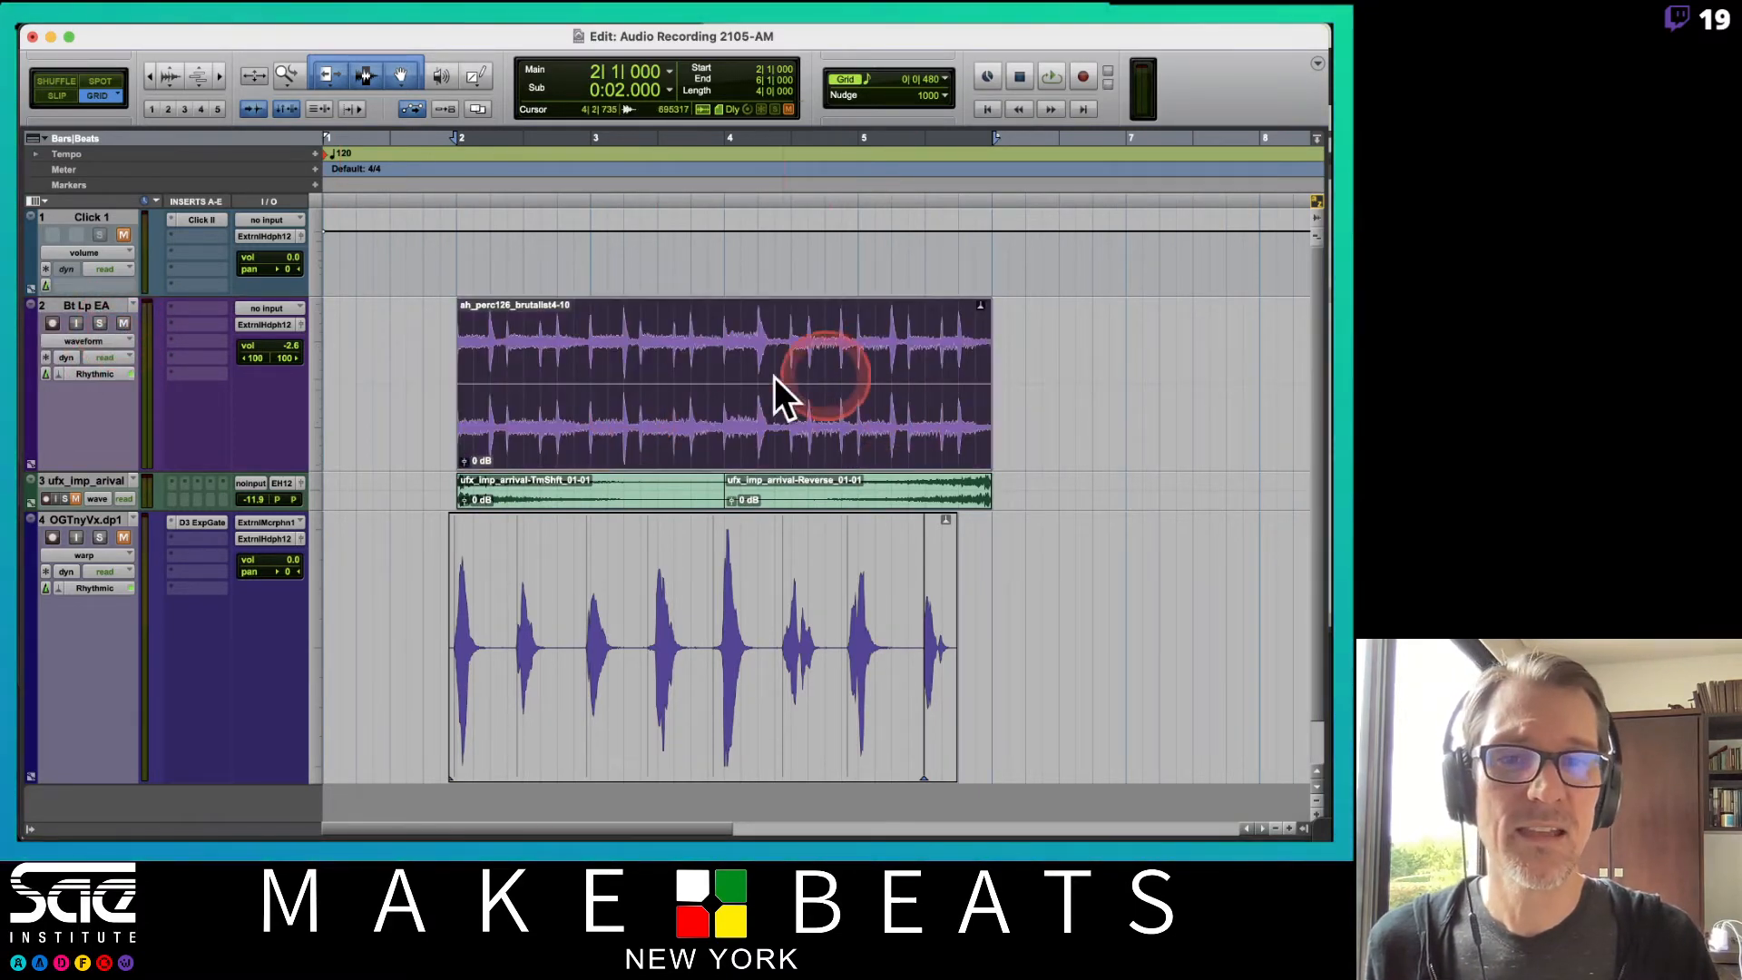
left_click(544, 436)
left_click(653, 405)
left_click(817, 370)
left_click(805, 377)
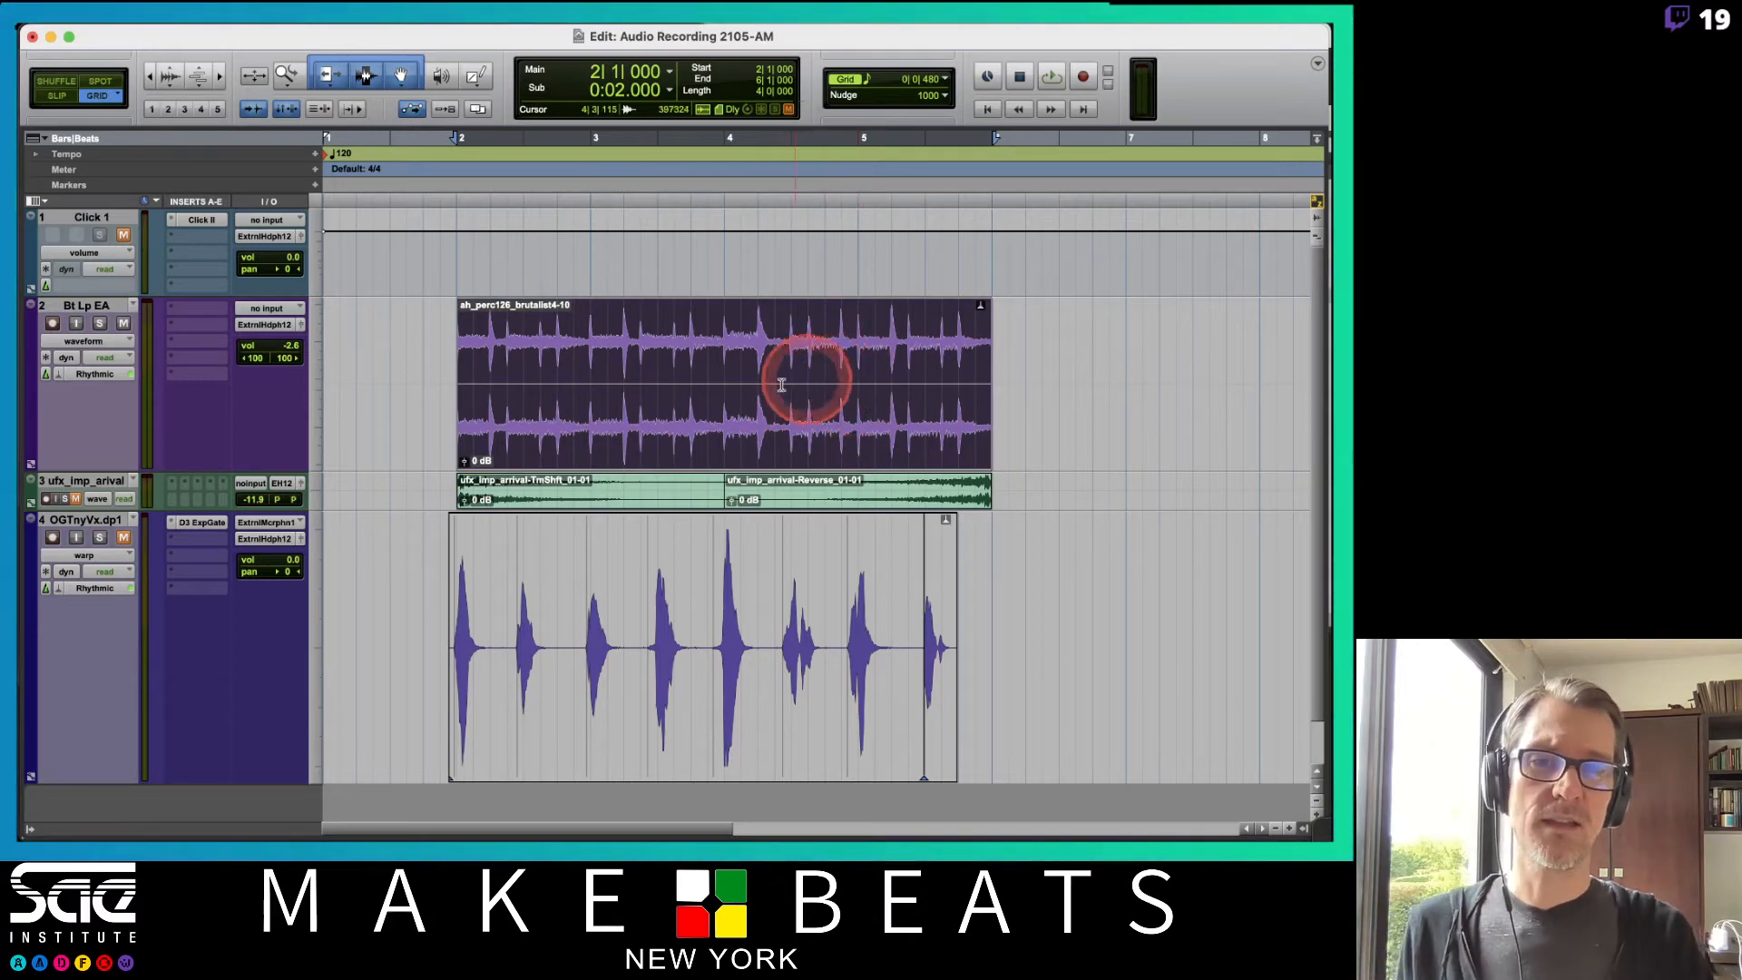
left_click(902, 363)
left_click(737, 380)
left_click(577, 328)
left_click(1042, 302)
left_click(982, 313)
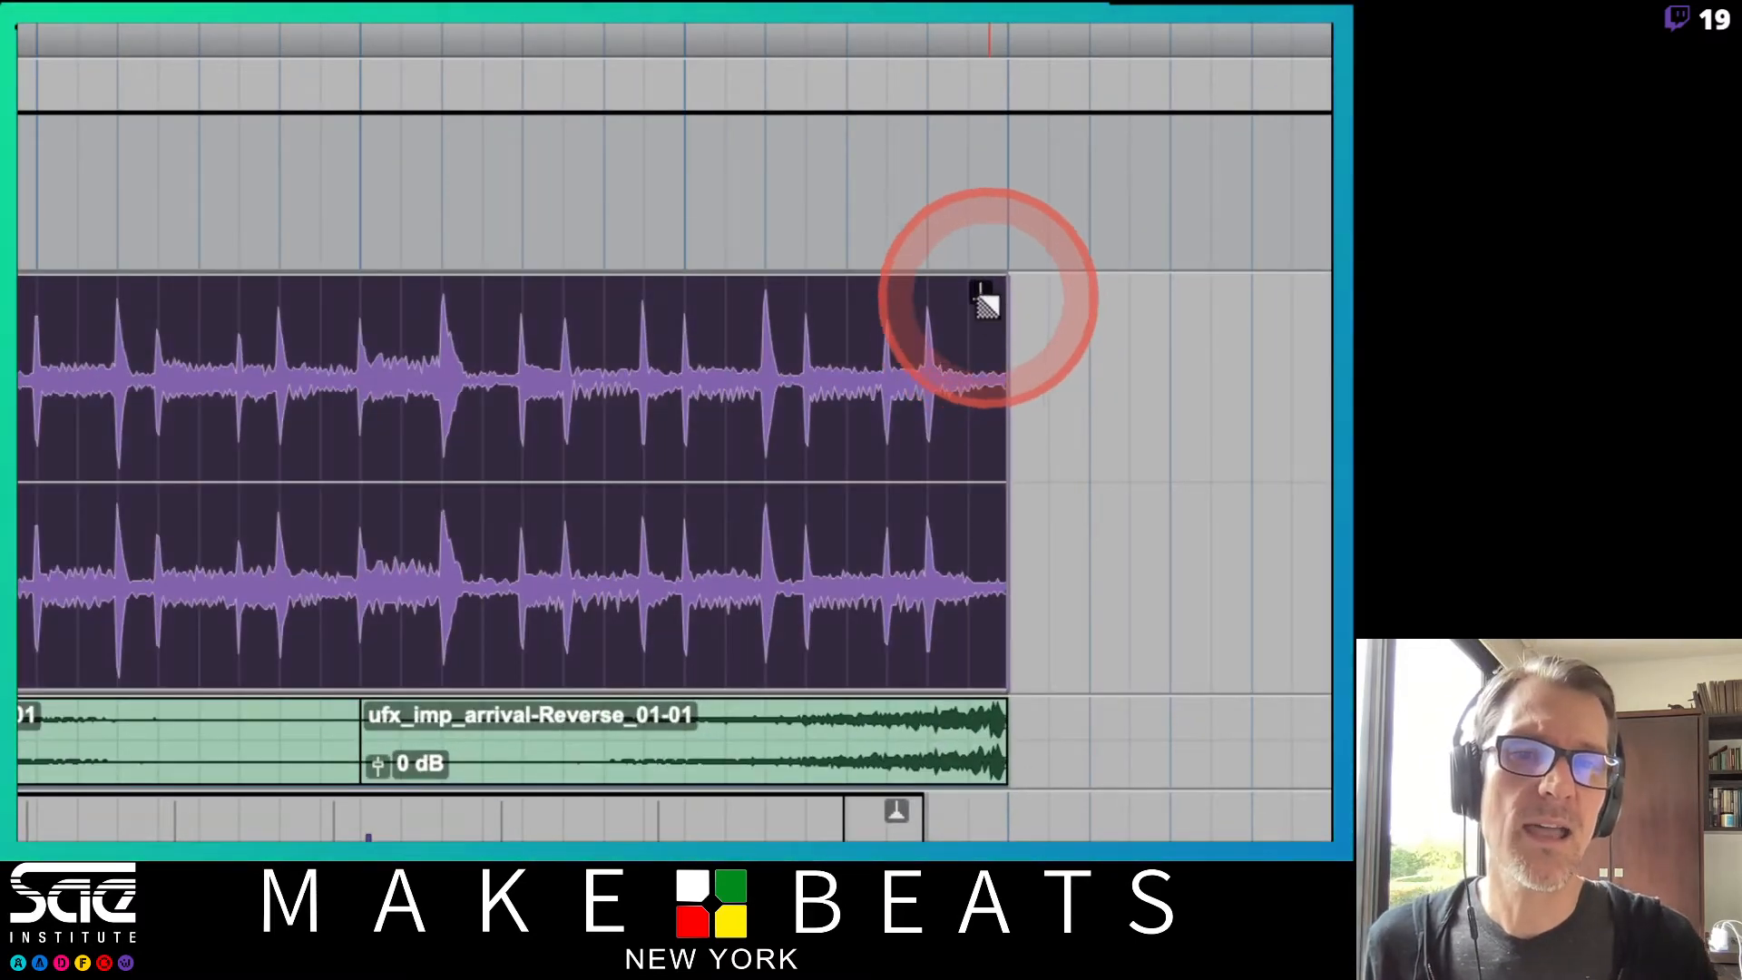
left_click(977, 288)
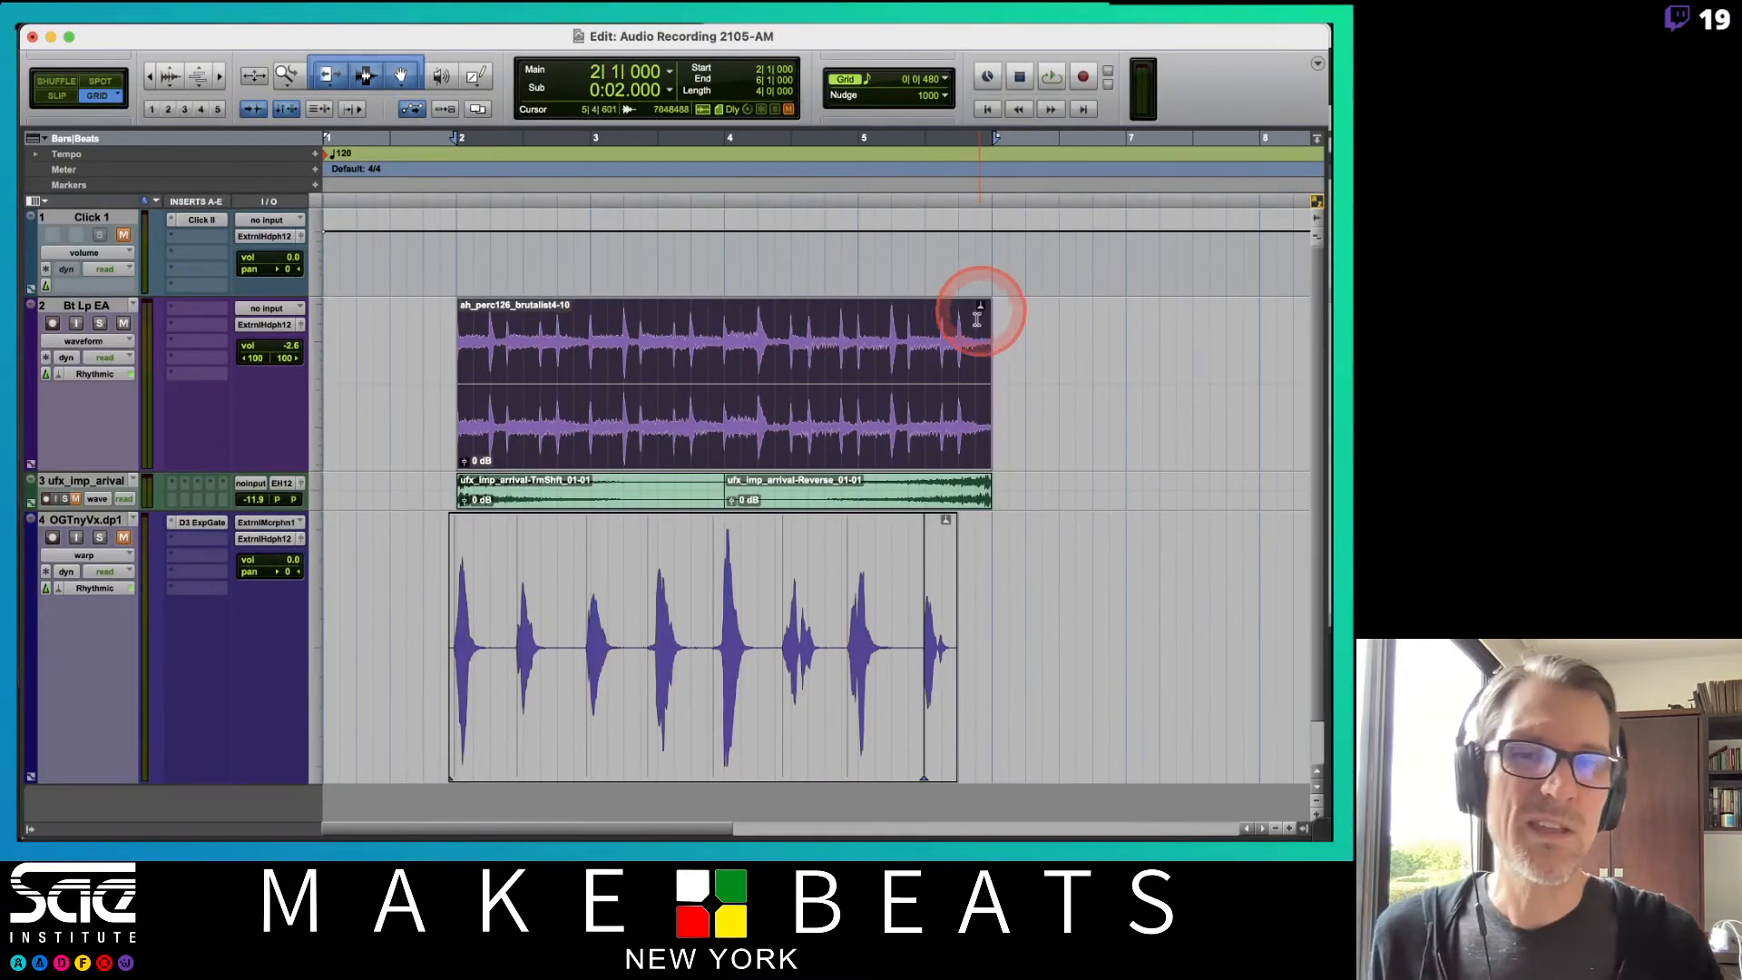
left_click(762, 420)
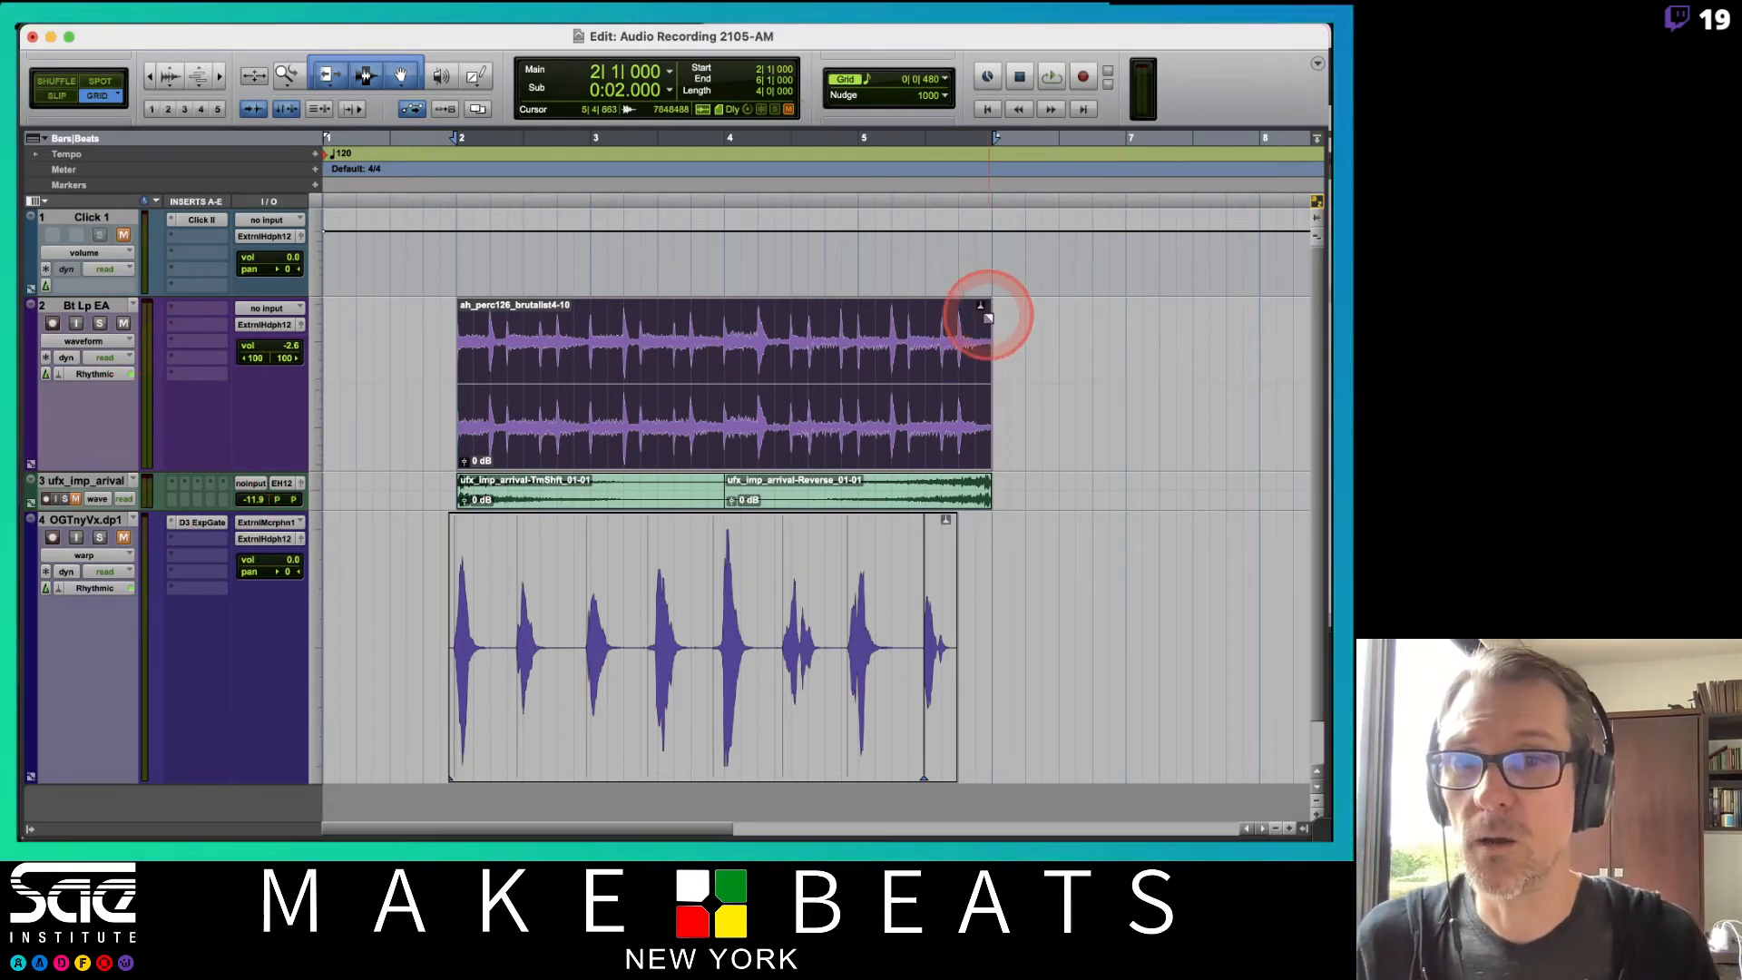
Unmute the OGTnyVx vocal track and play the session back alongside the loop.
left_click(125, 538)
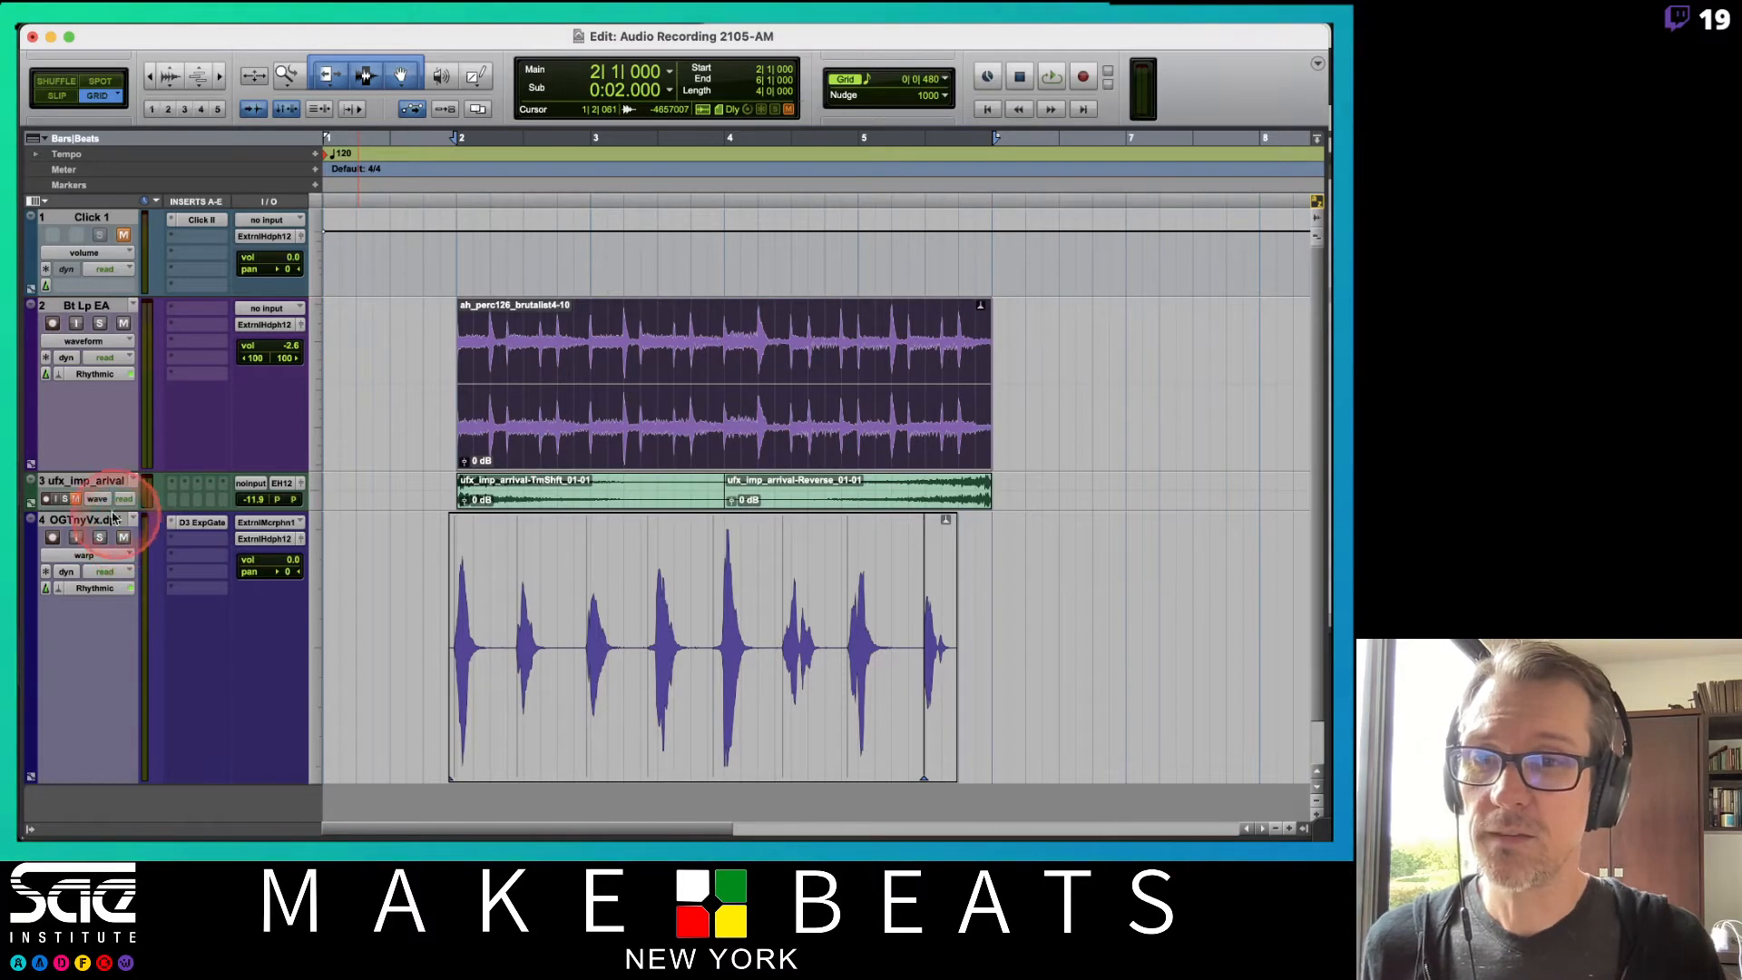
left_click(76, 501)
key("space")
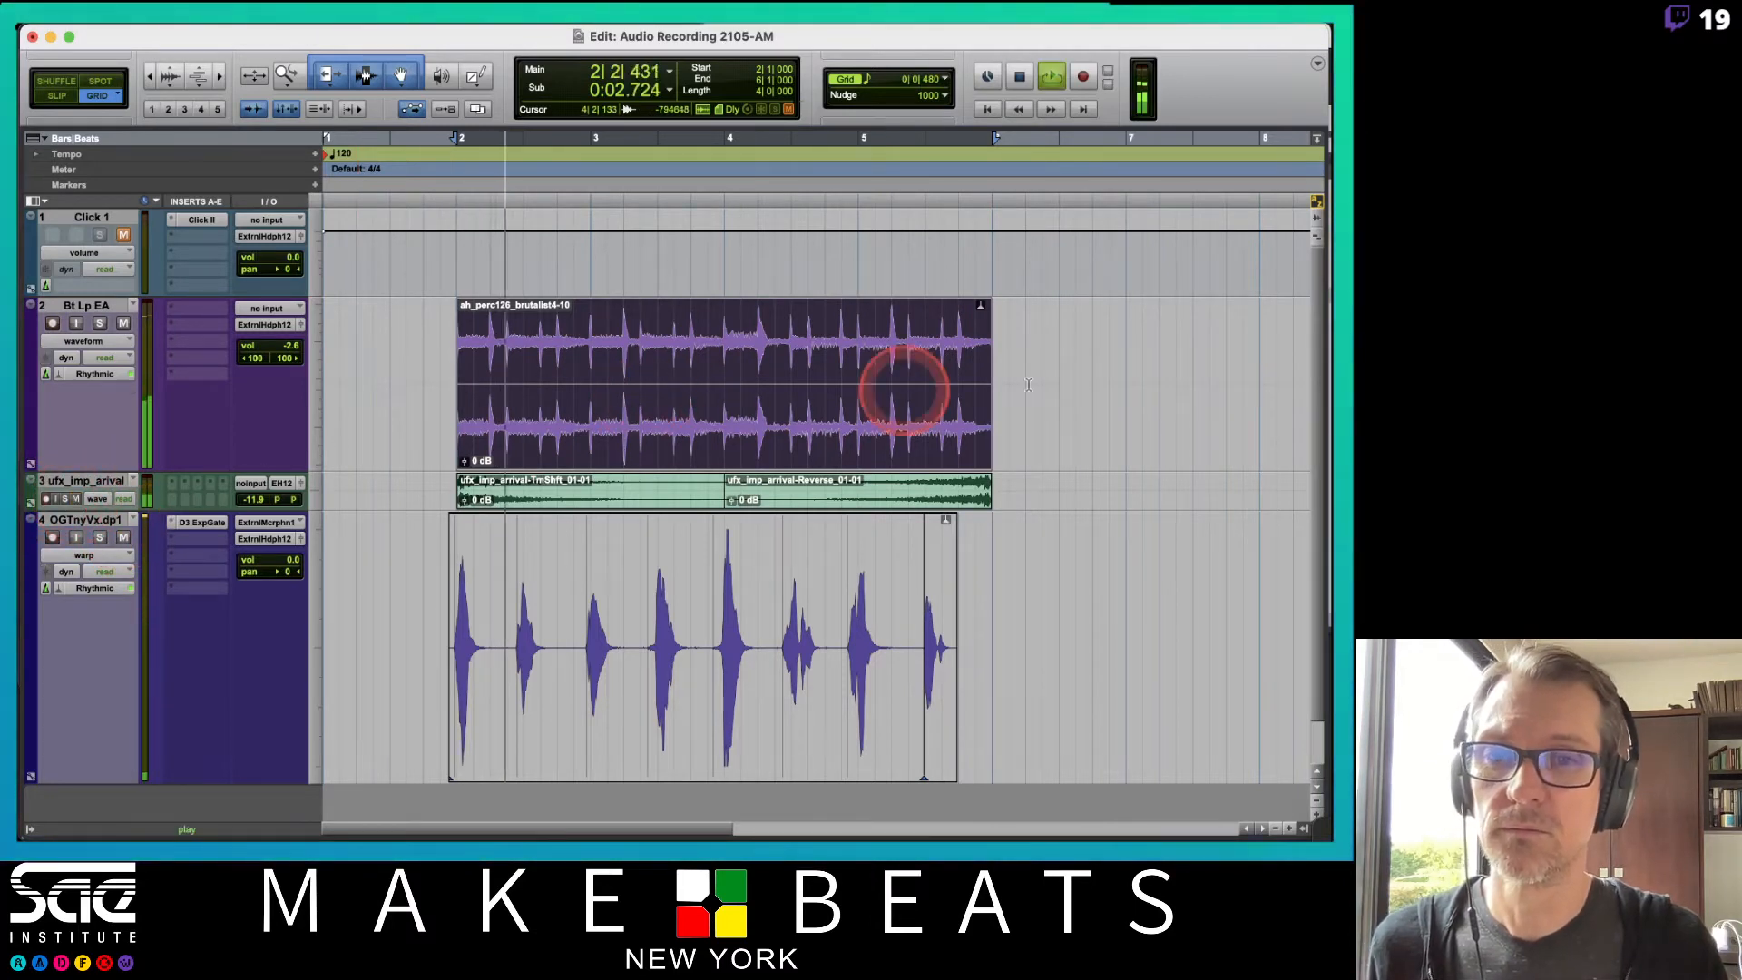
scroll(1221, 362, "down", 2)
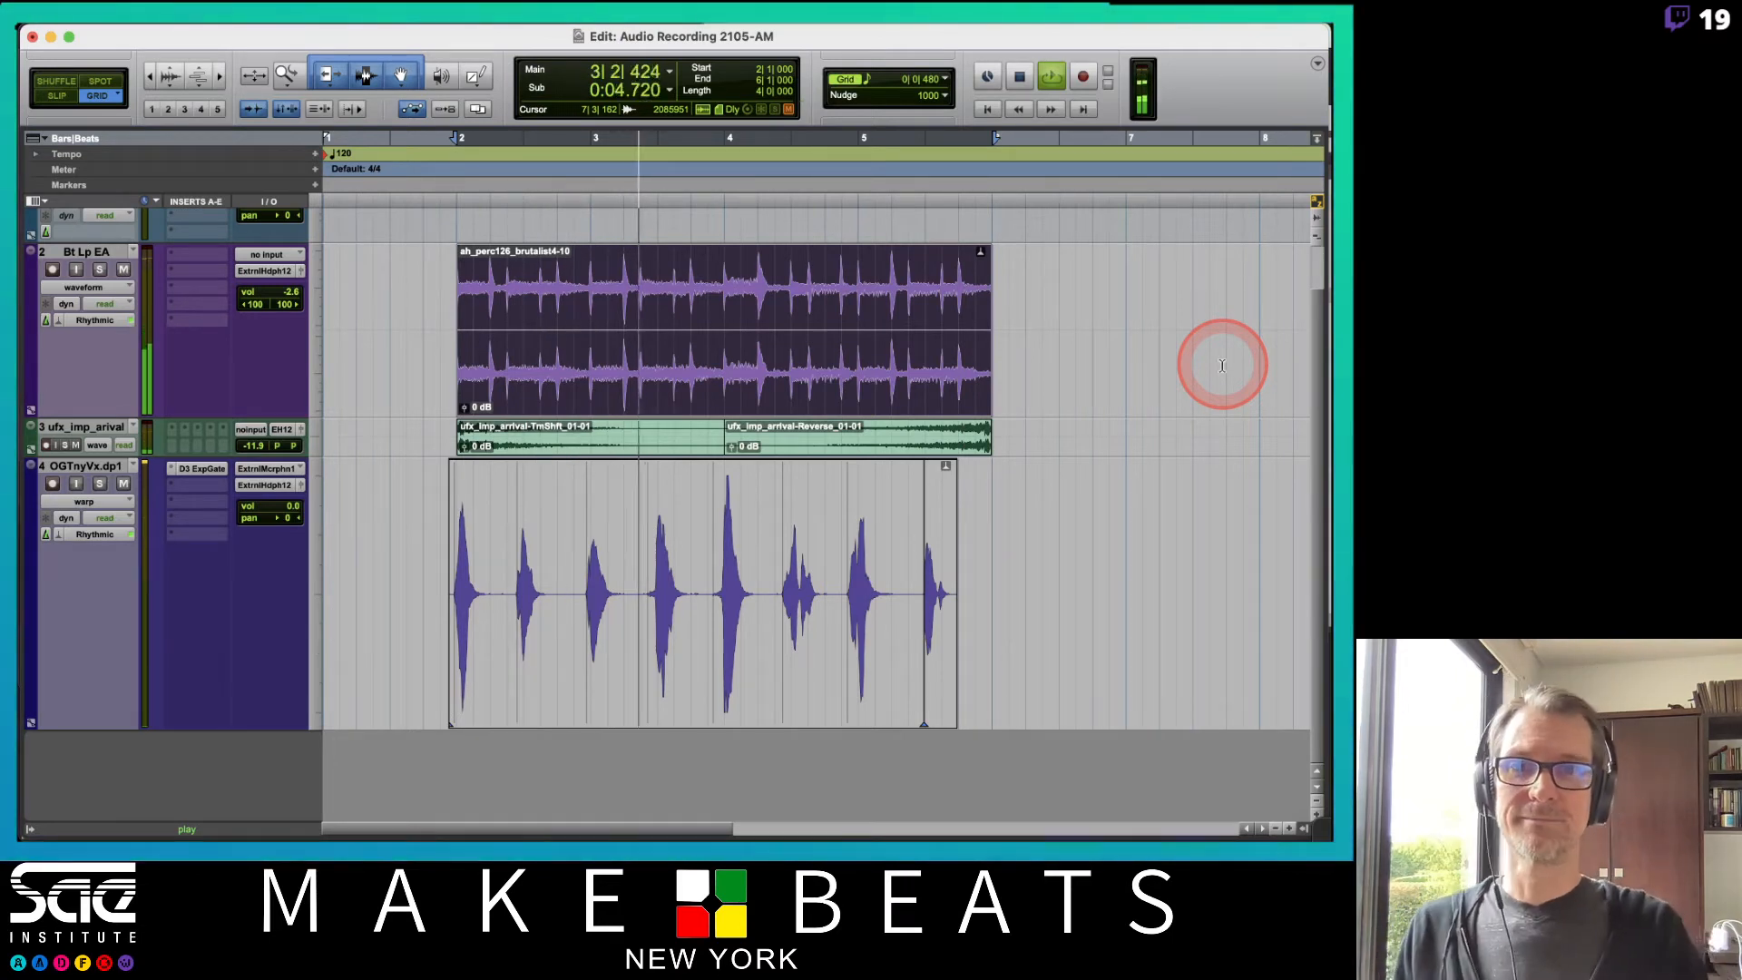
key("space")
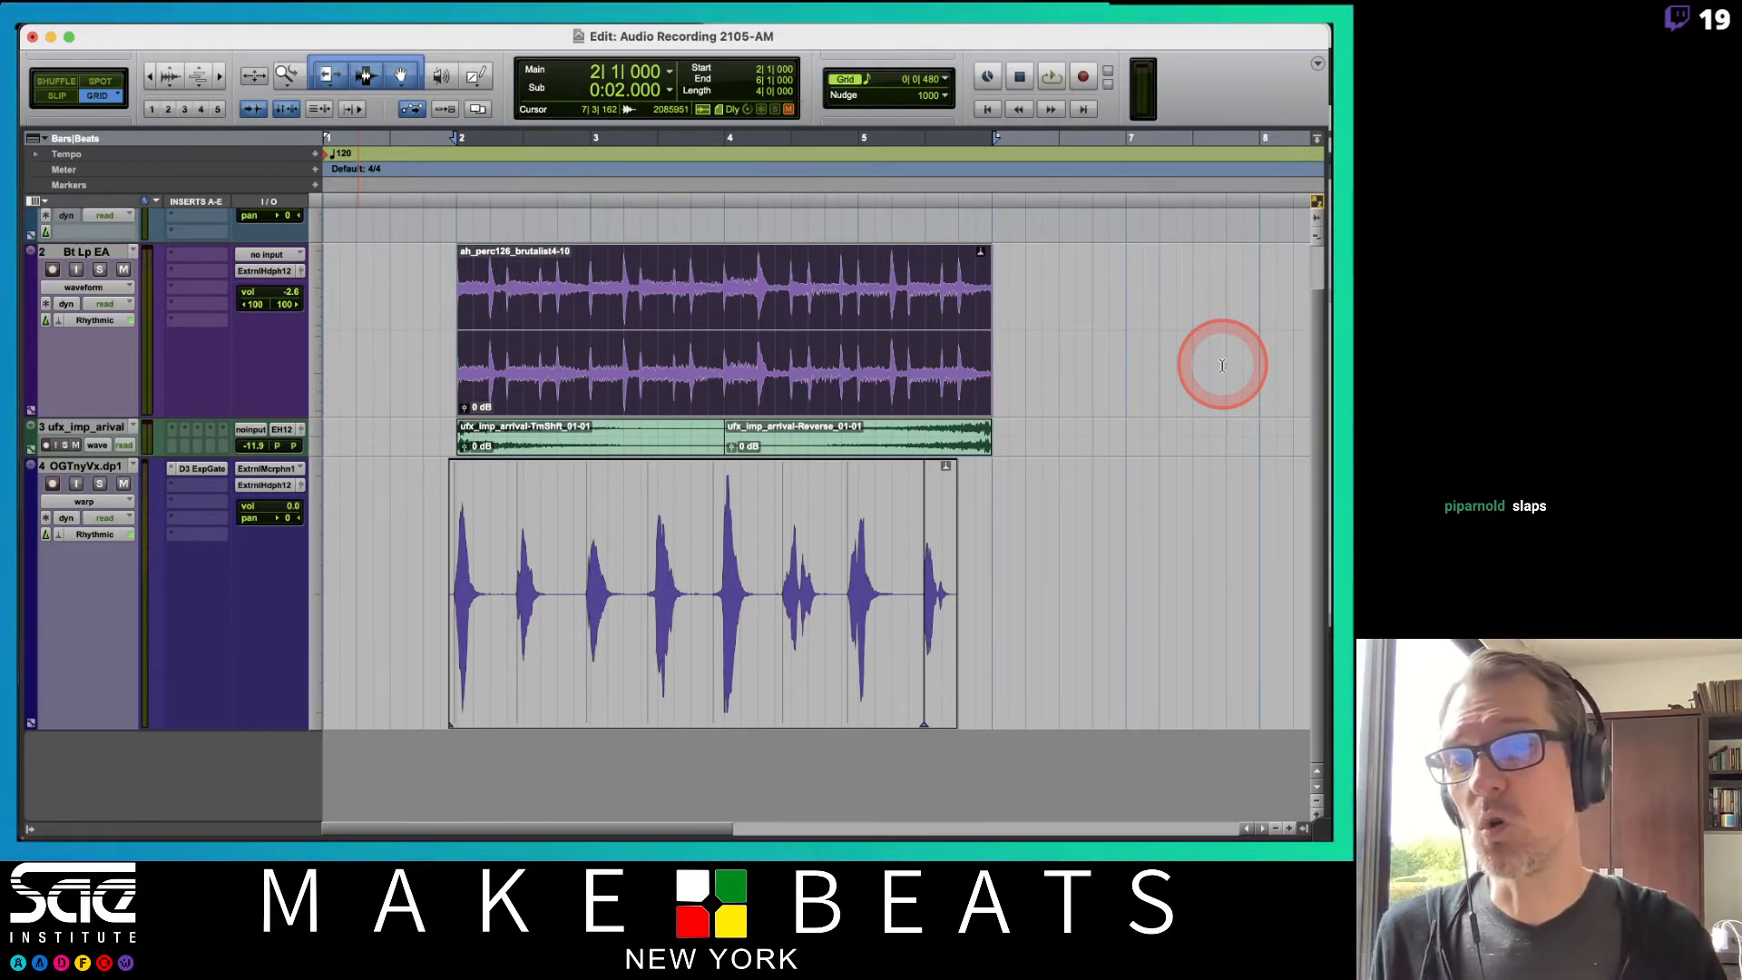
Switch the OGTnyVx track to waveform view and reduce its track height.
left_click(91, 502)
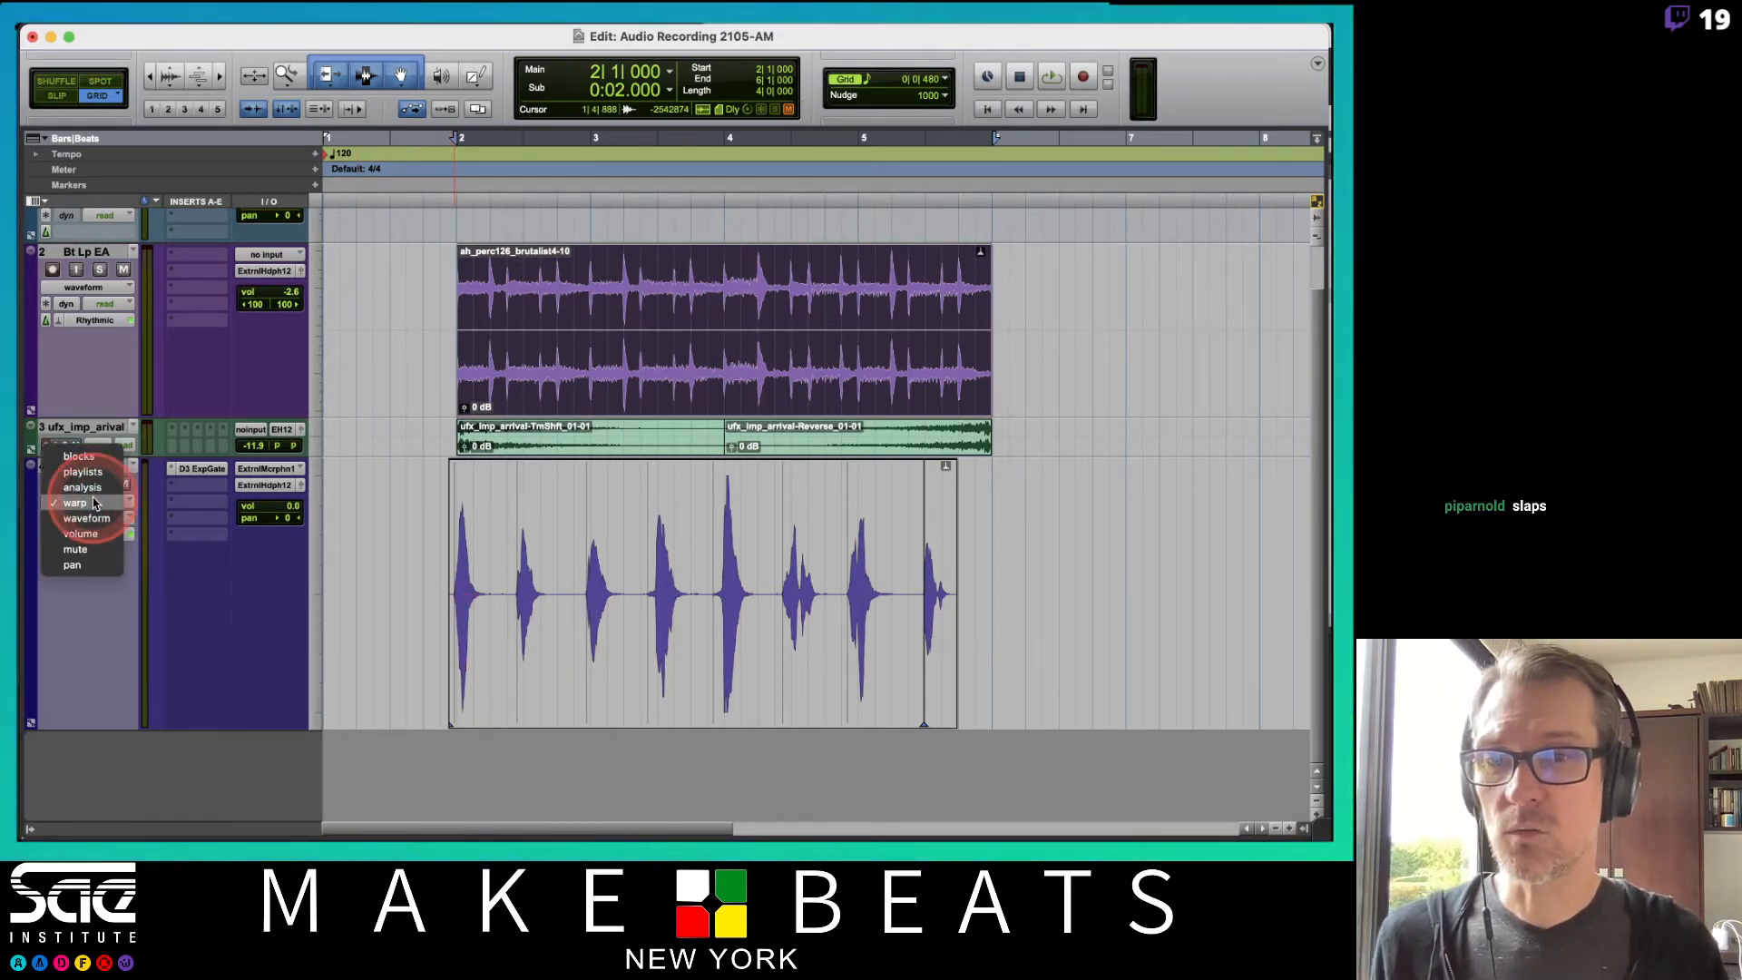
left_click(86, 518)
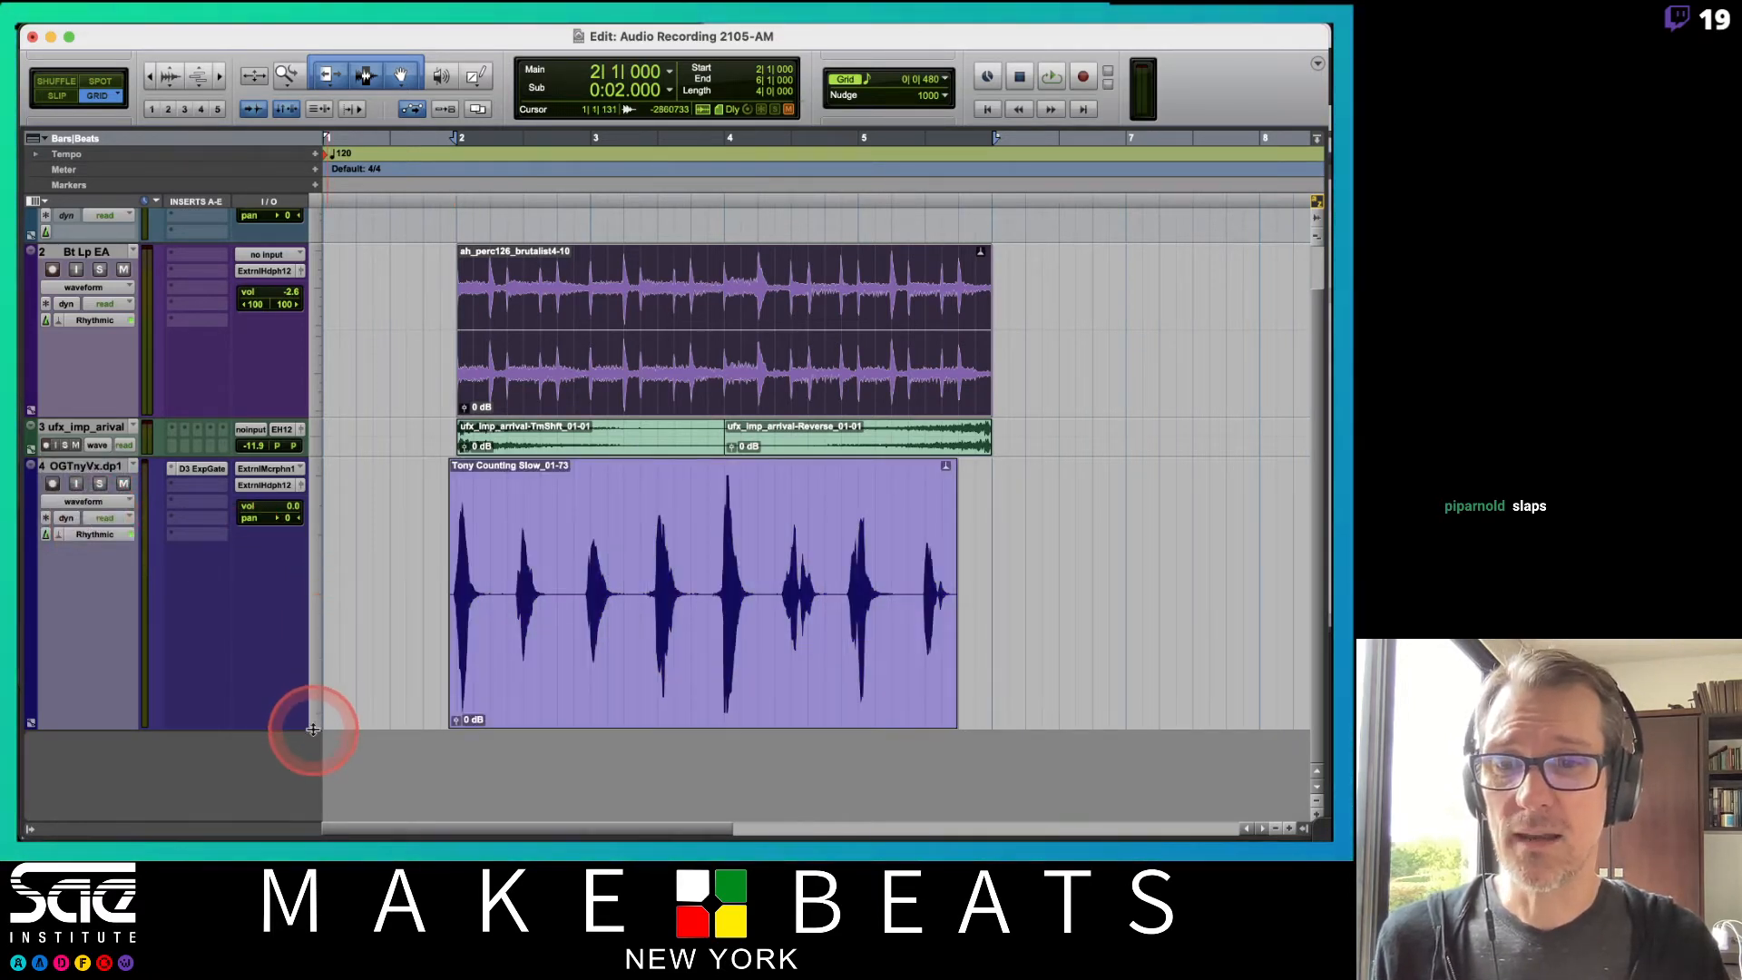
left_click_drag(313, 730, 315, 569)
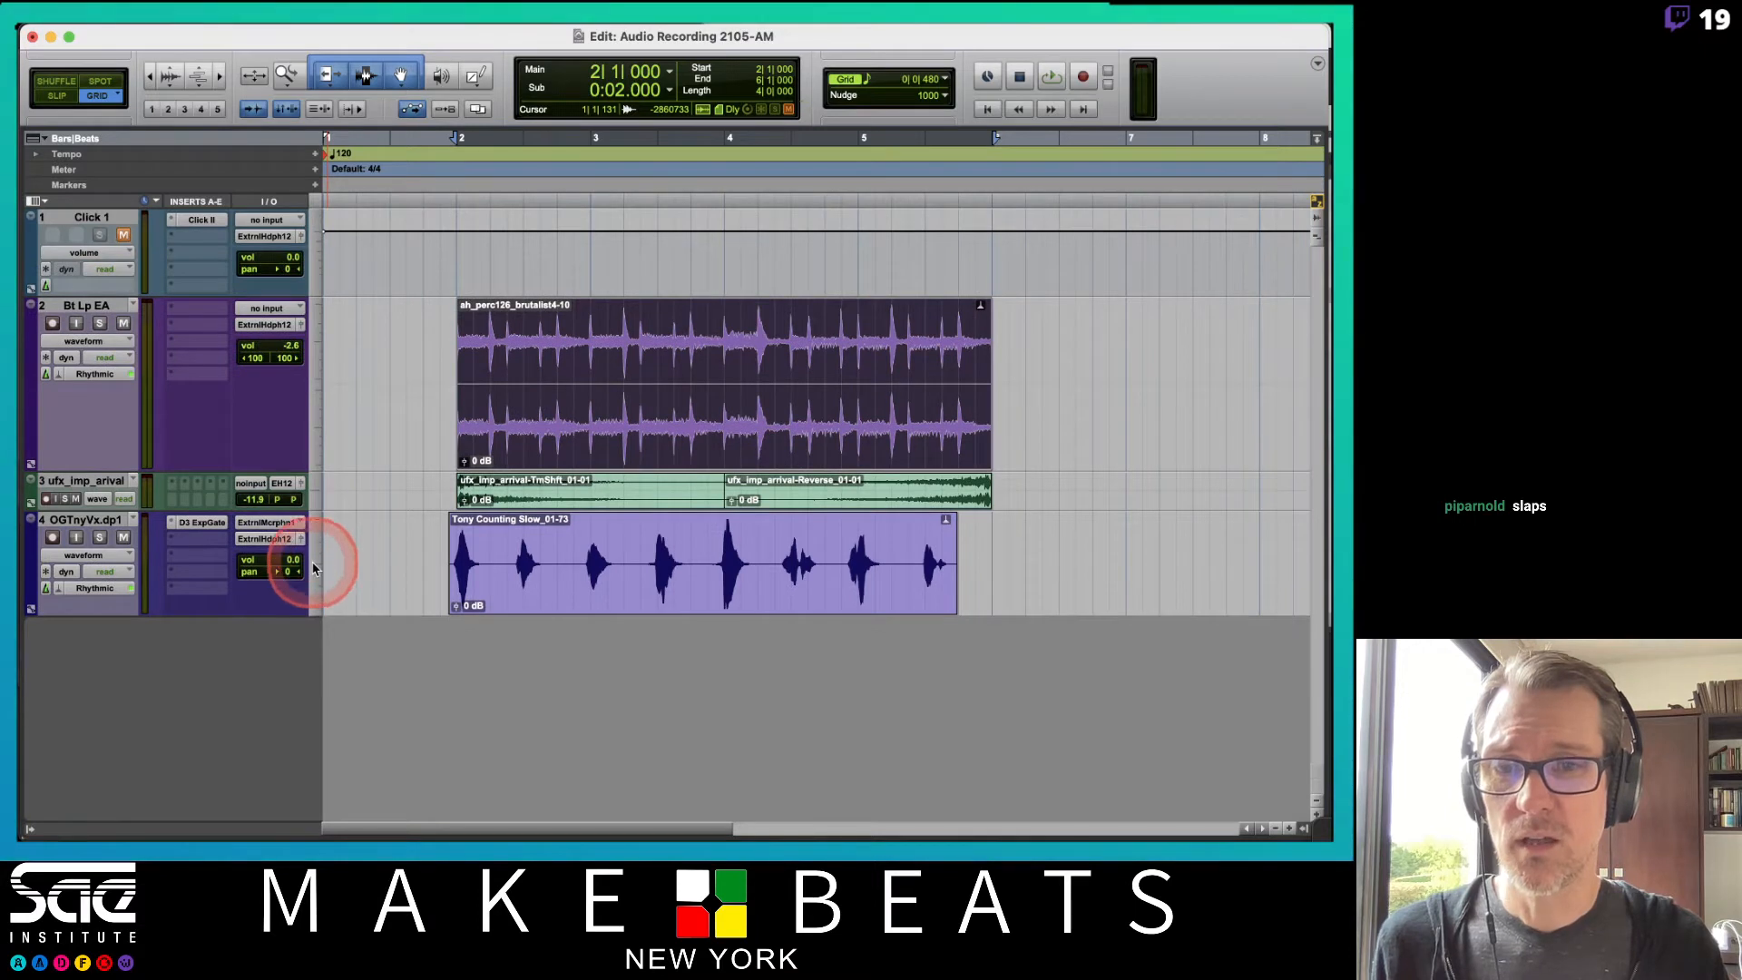
Resize the Bt Lp EA and OGTnyVx tracks to medium height.
left_click(321, 407)
left_click(323, 401)
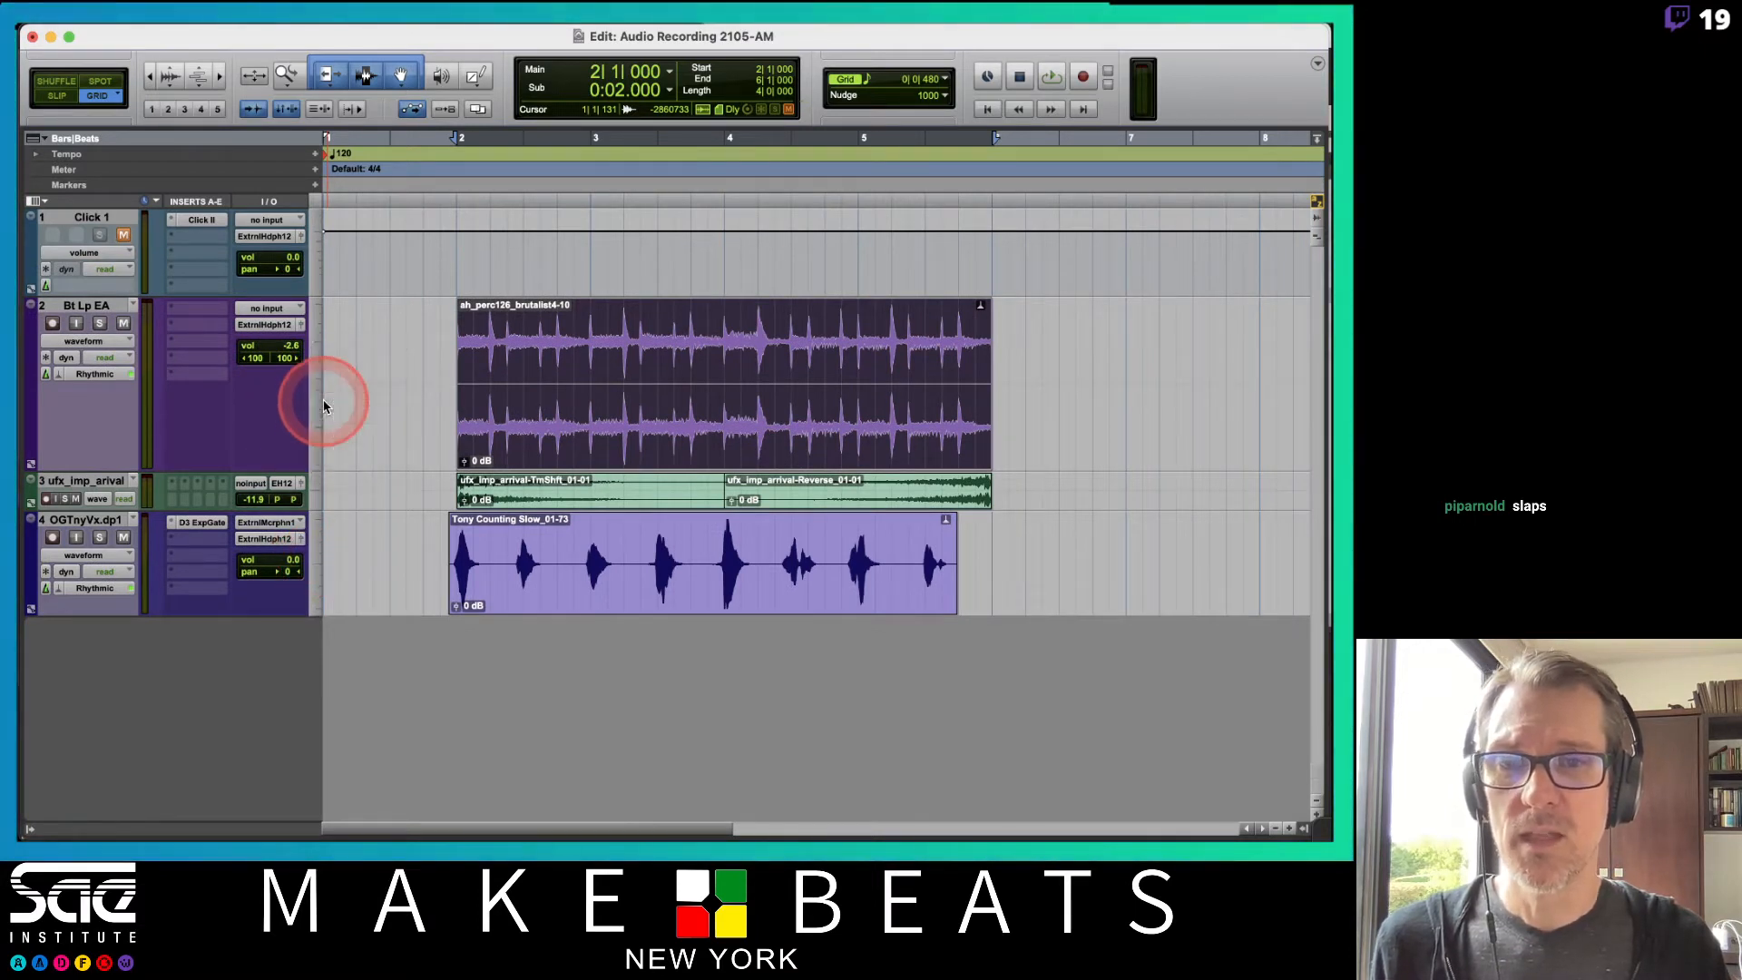
left_click(323, 477)
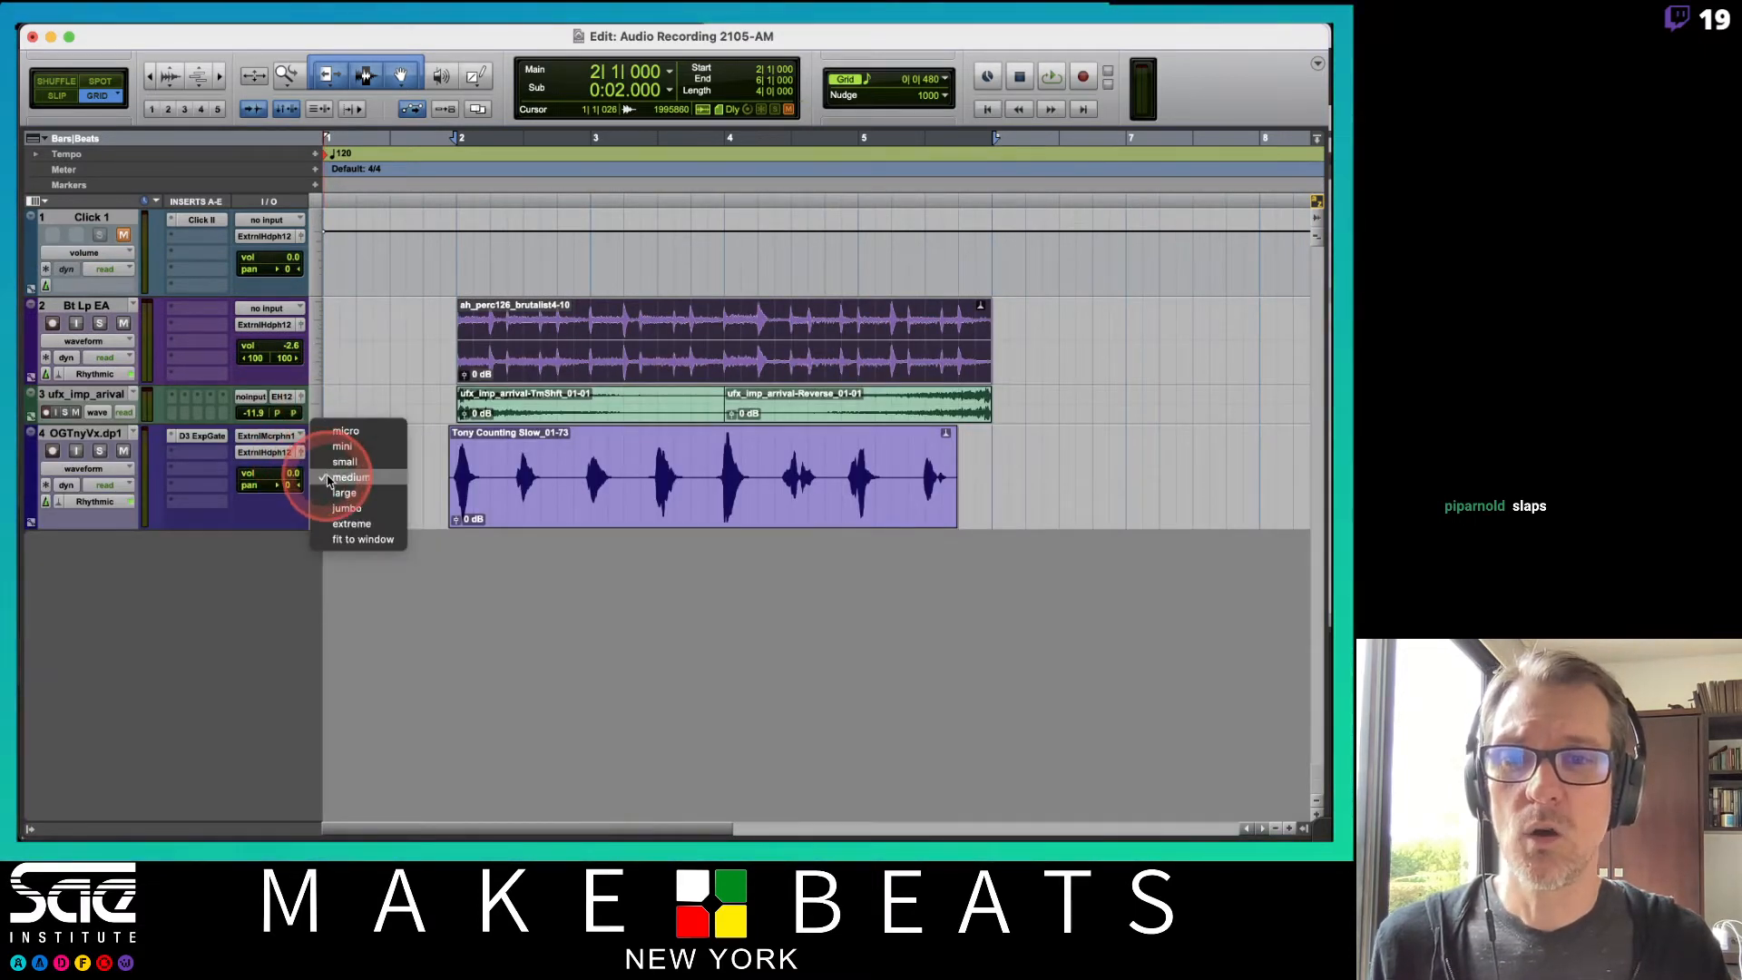
left_click(345, 477)
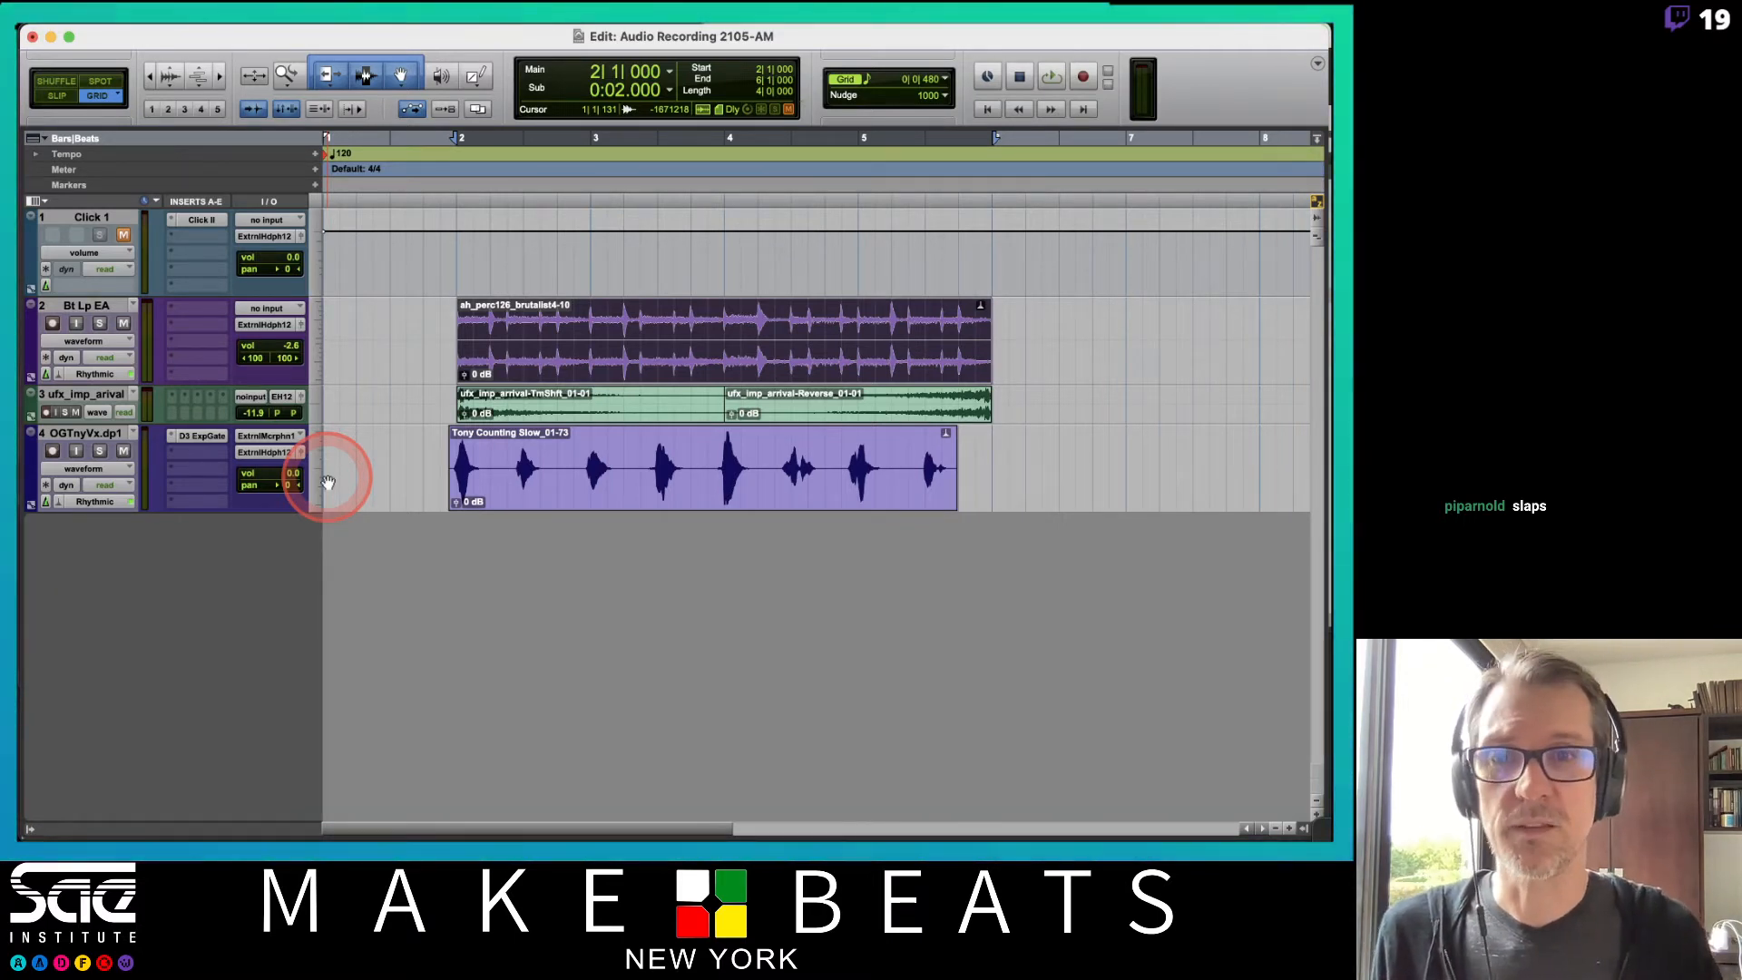
Switch to the Elastic Audio notes PDF to review the modes, then return to Pro Tools.
key("super+Tab")
key("super+Tab")
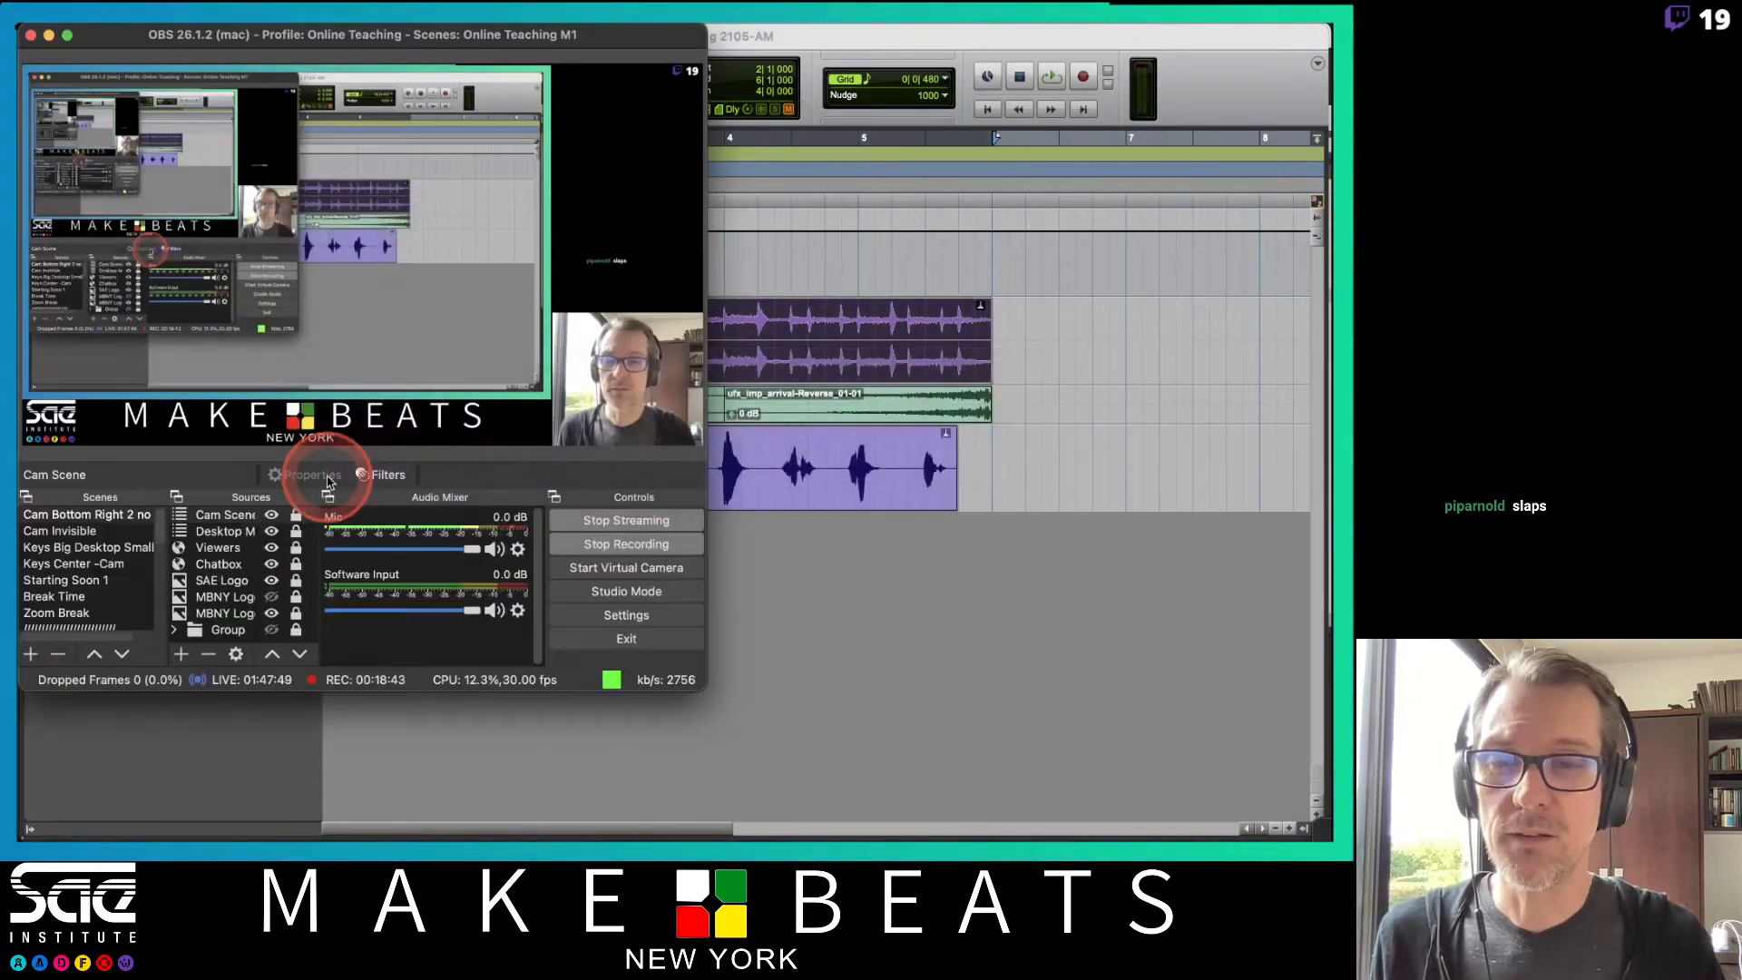
key("super+Tab")
key("super+Tab")
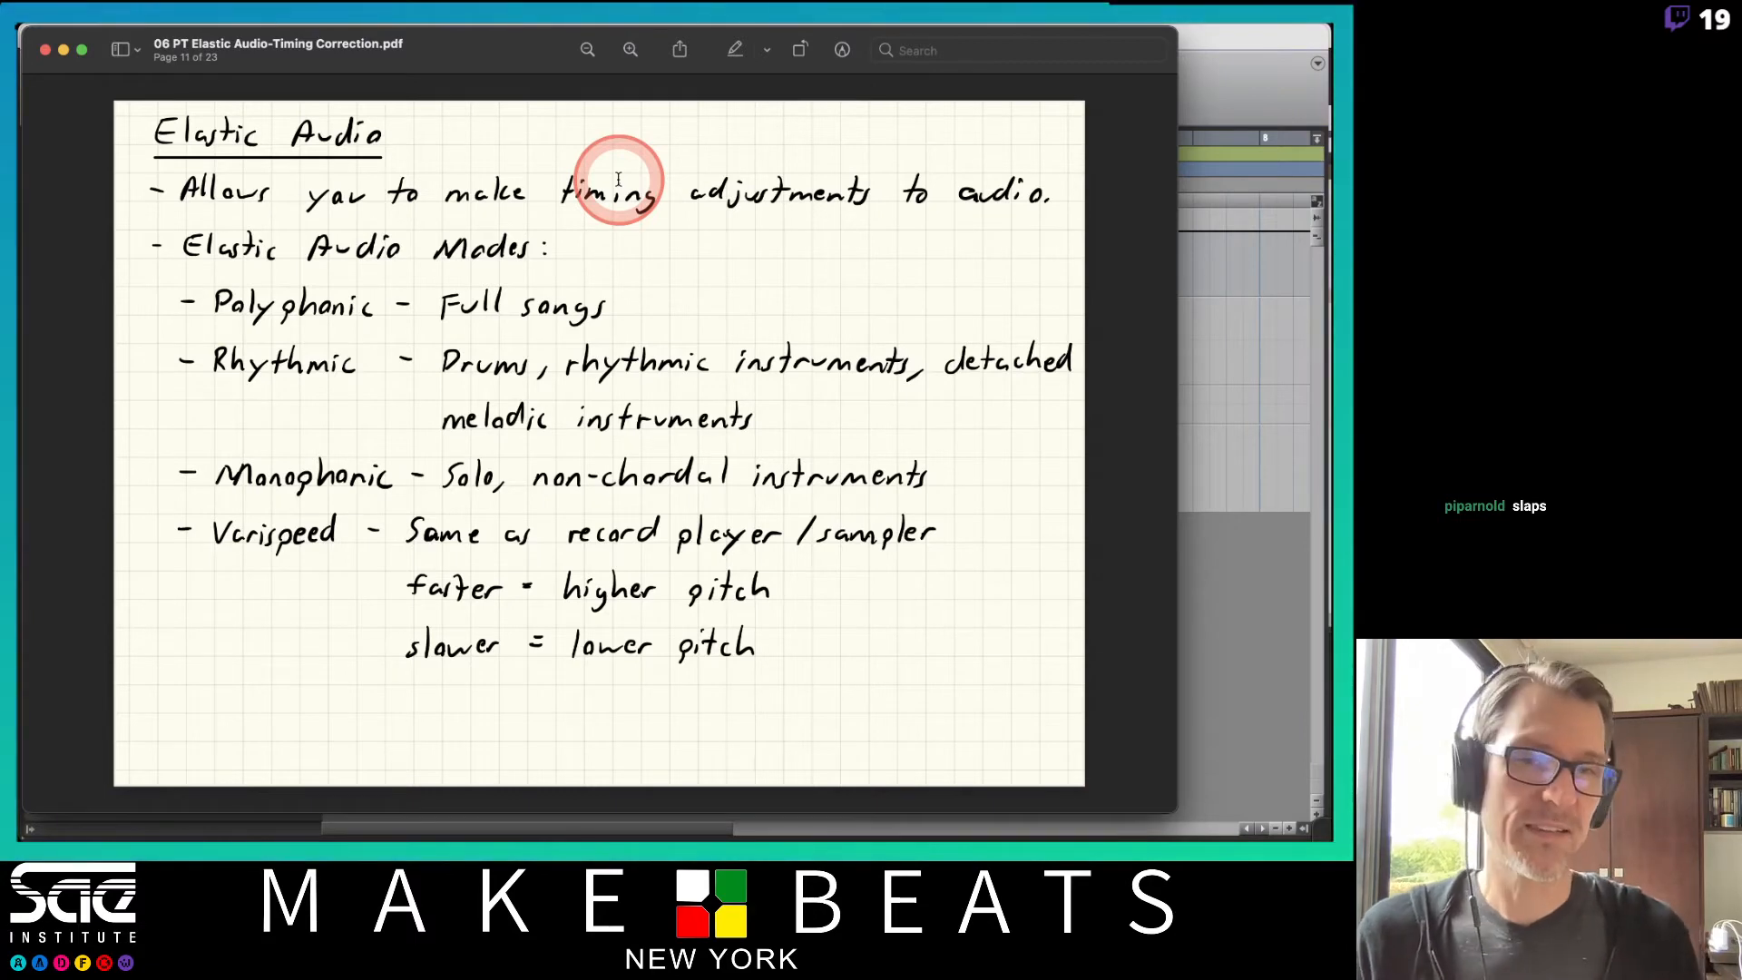
left_click(1221, 59)
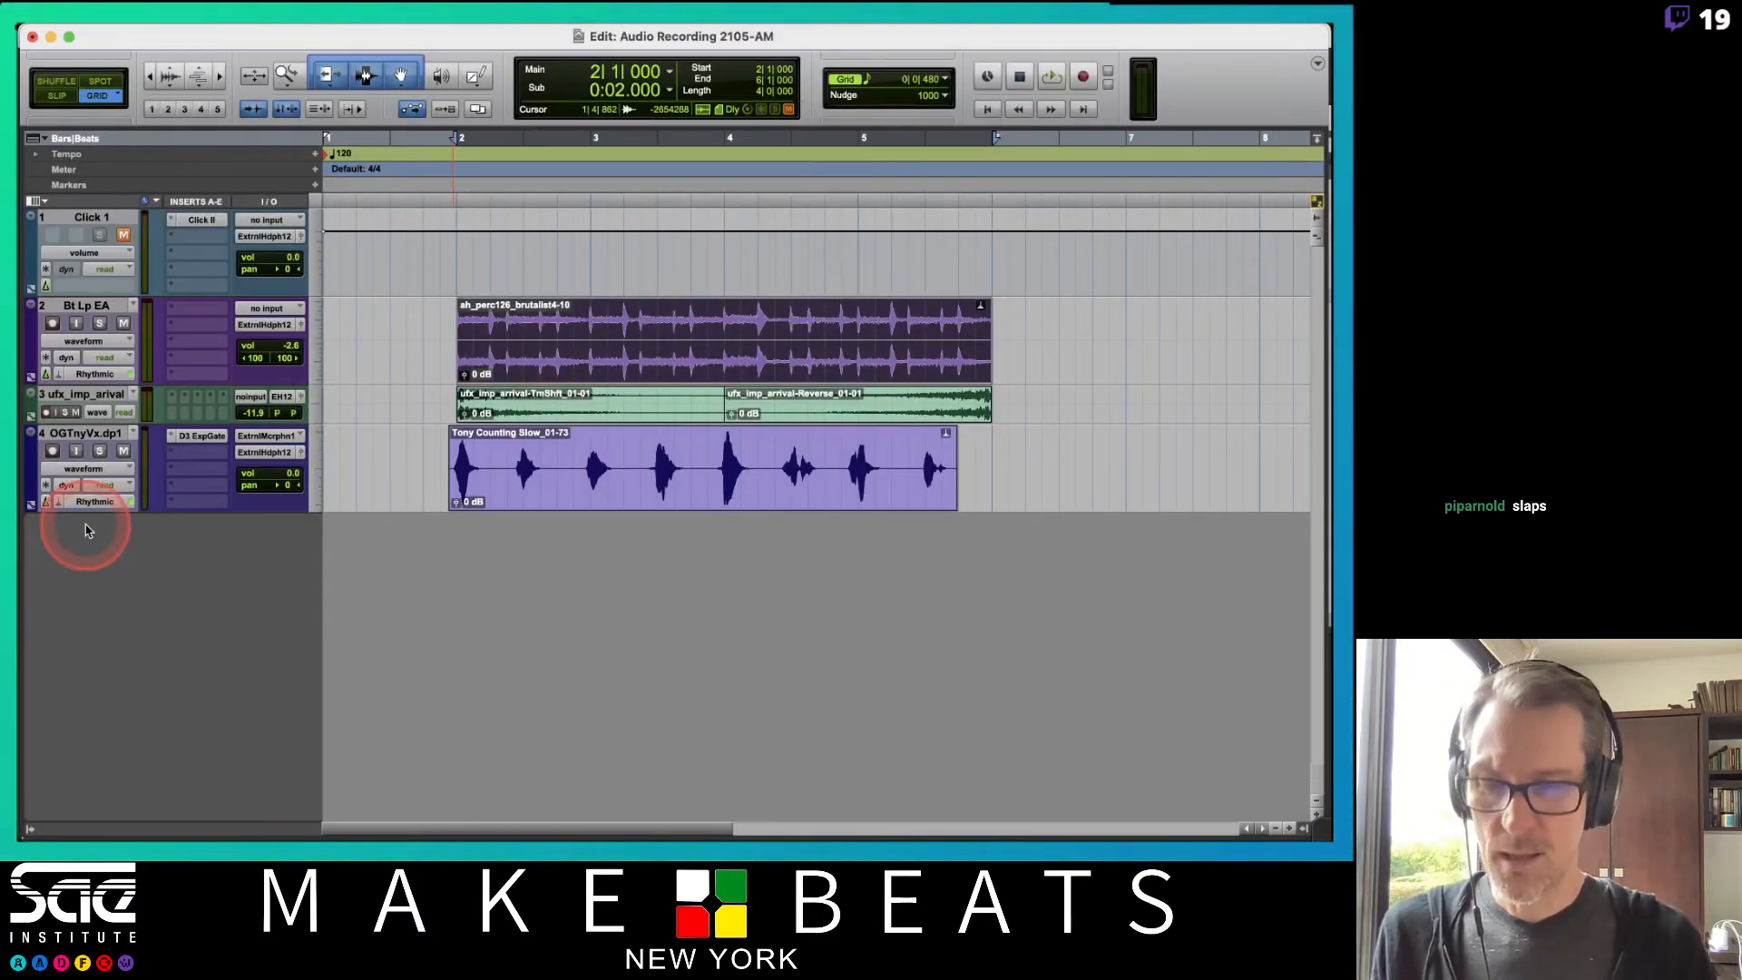
Create a new stereo instrument track named Bass below the OGTnyVx track.
left_click(76, 433)
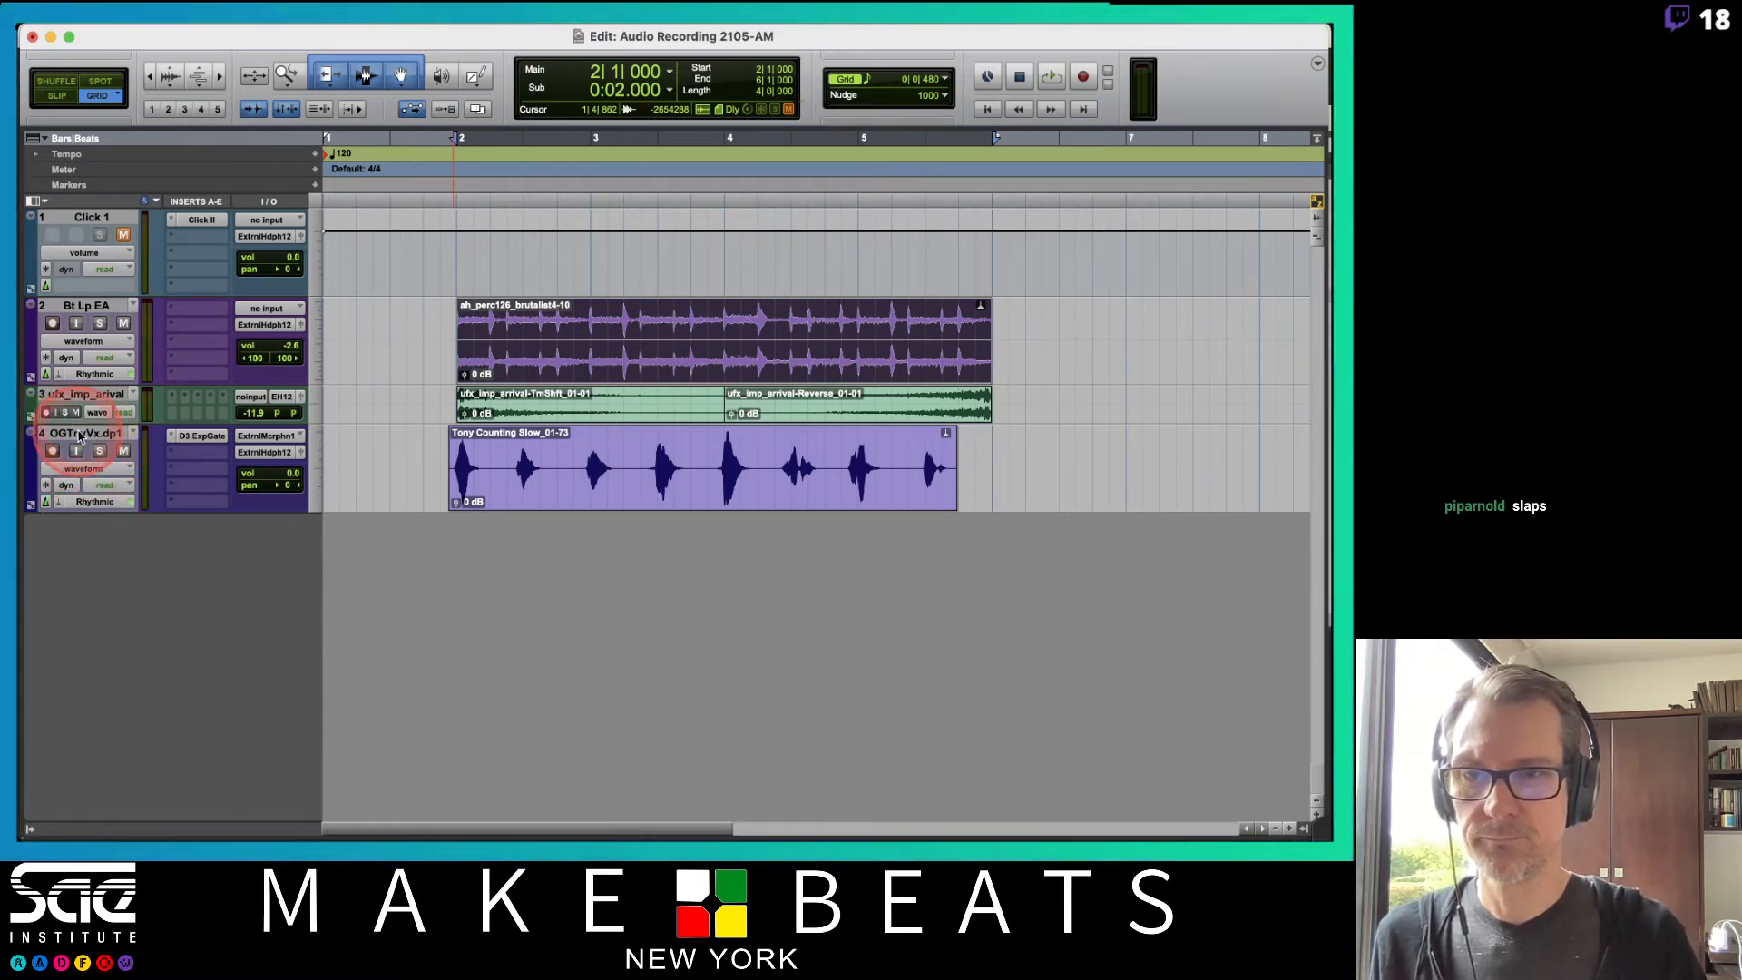
key("shift+super+n")
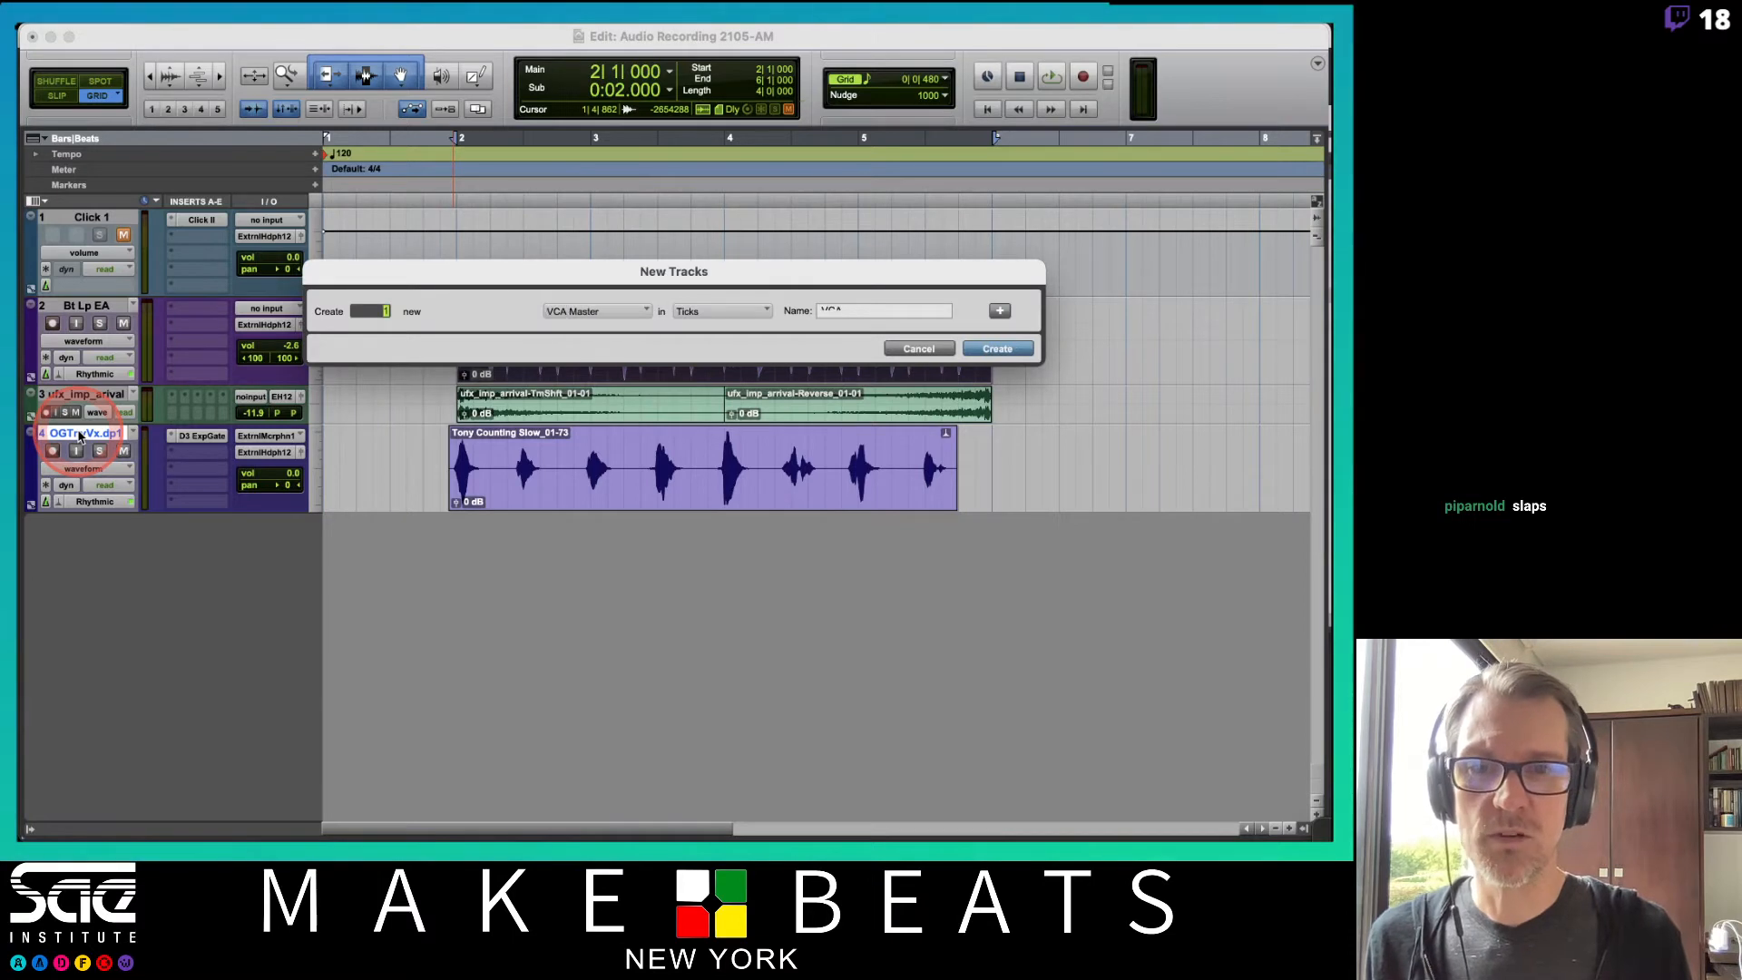
key("super+Down")
key("super+Down")
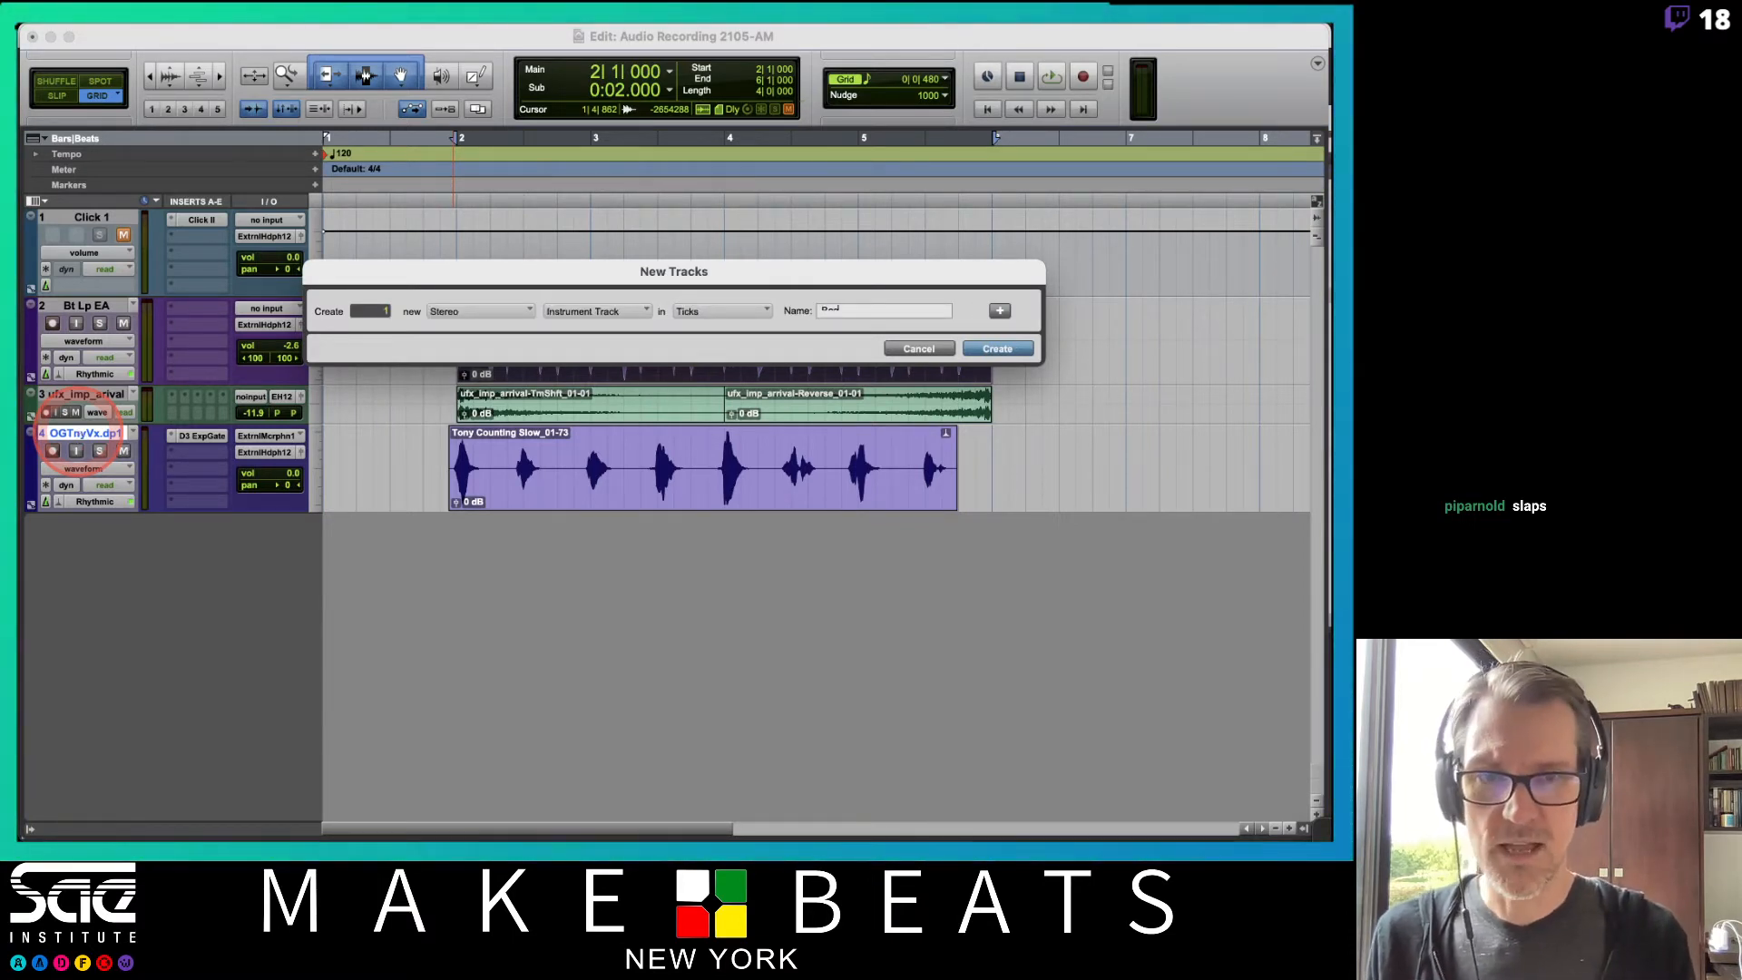
key("Return")
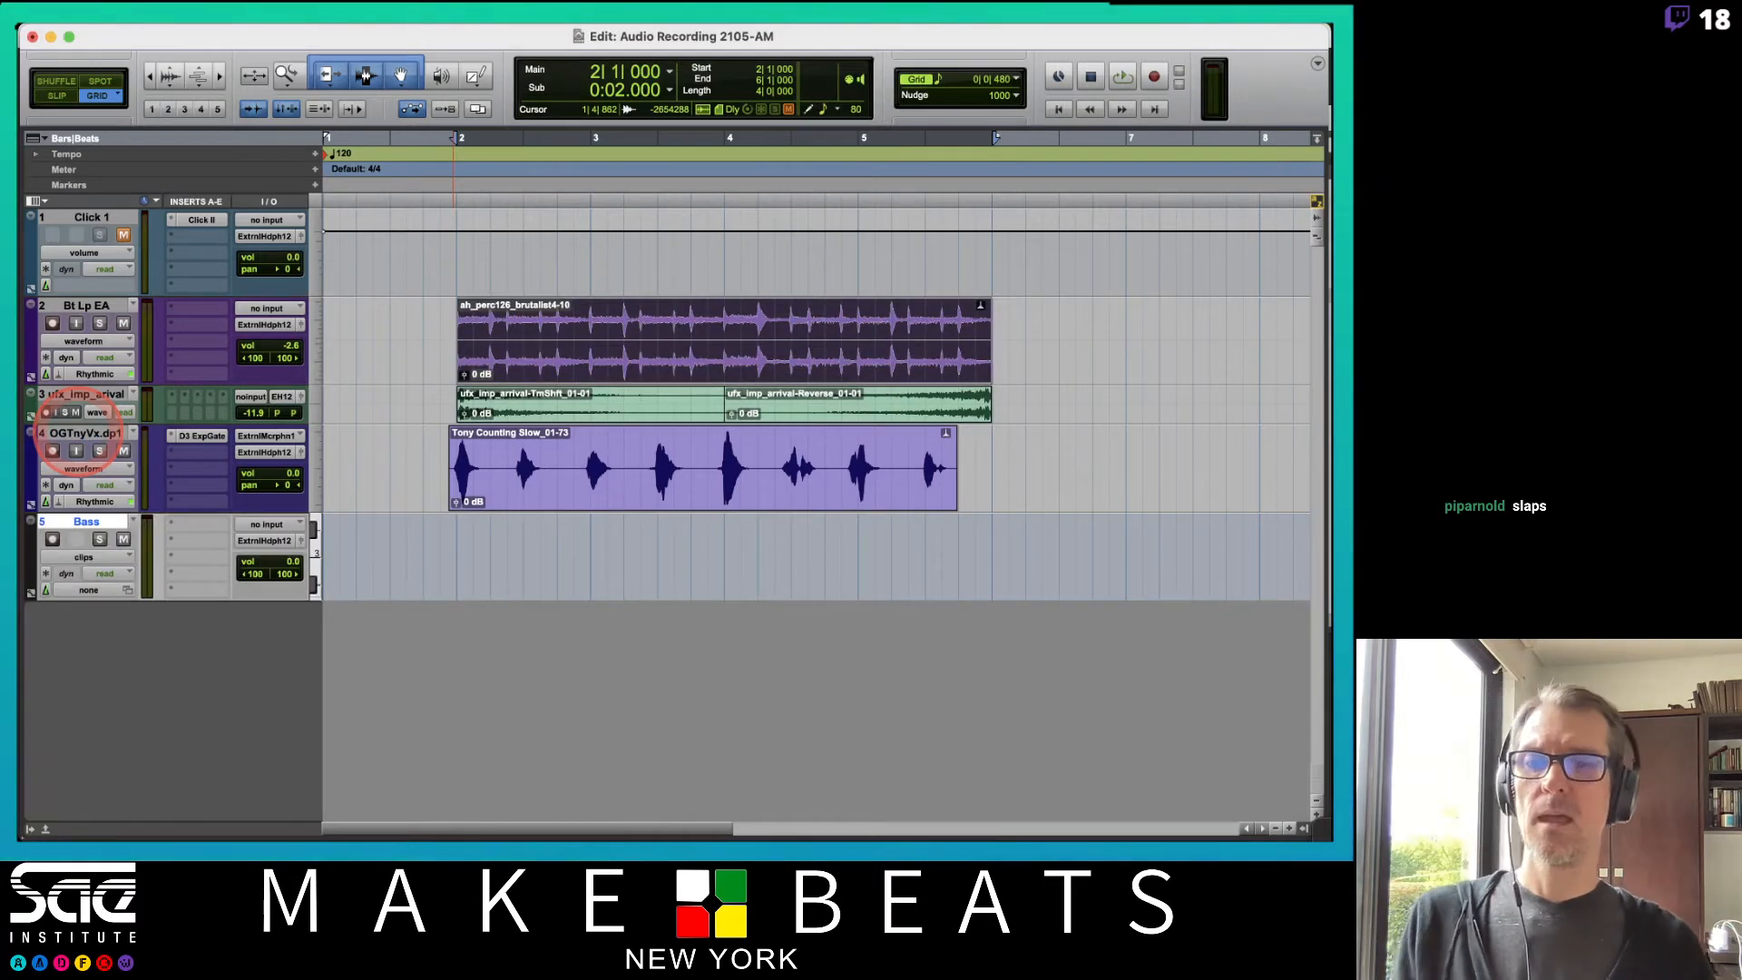
Insert the Vacuum instrument plug-in on the Bass track.
left_click(194, 526)
mouse_move(194, 526)
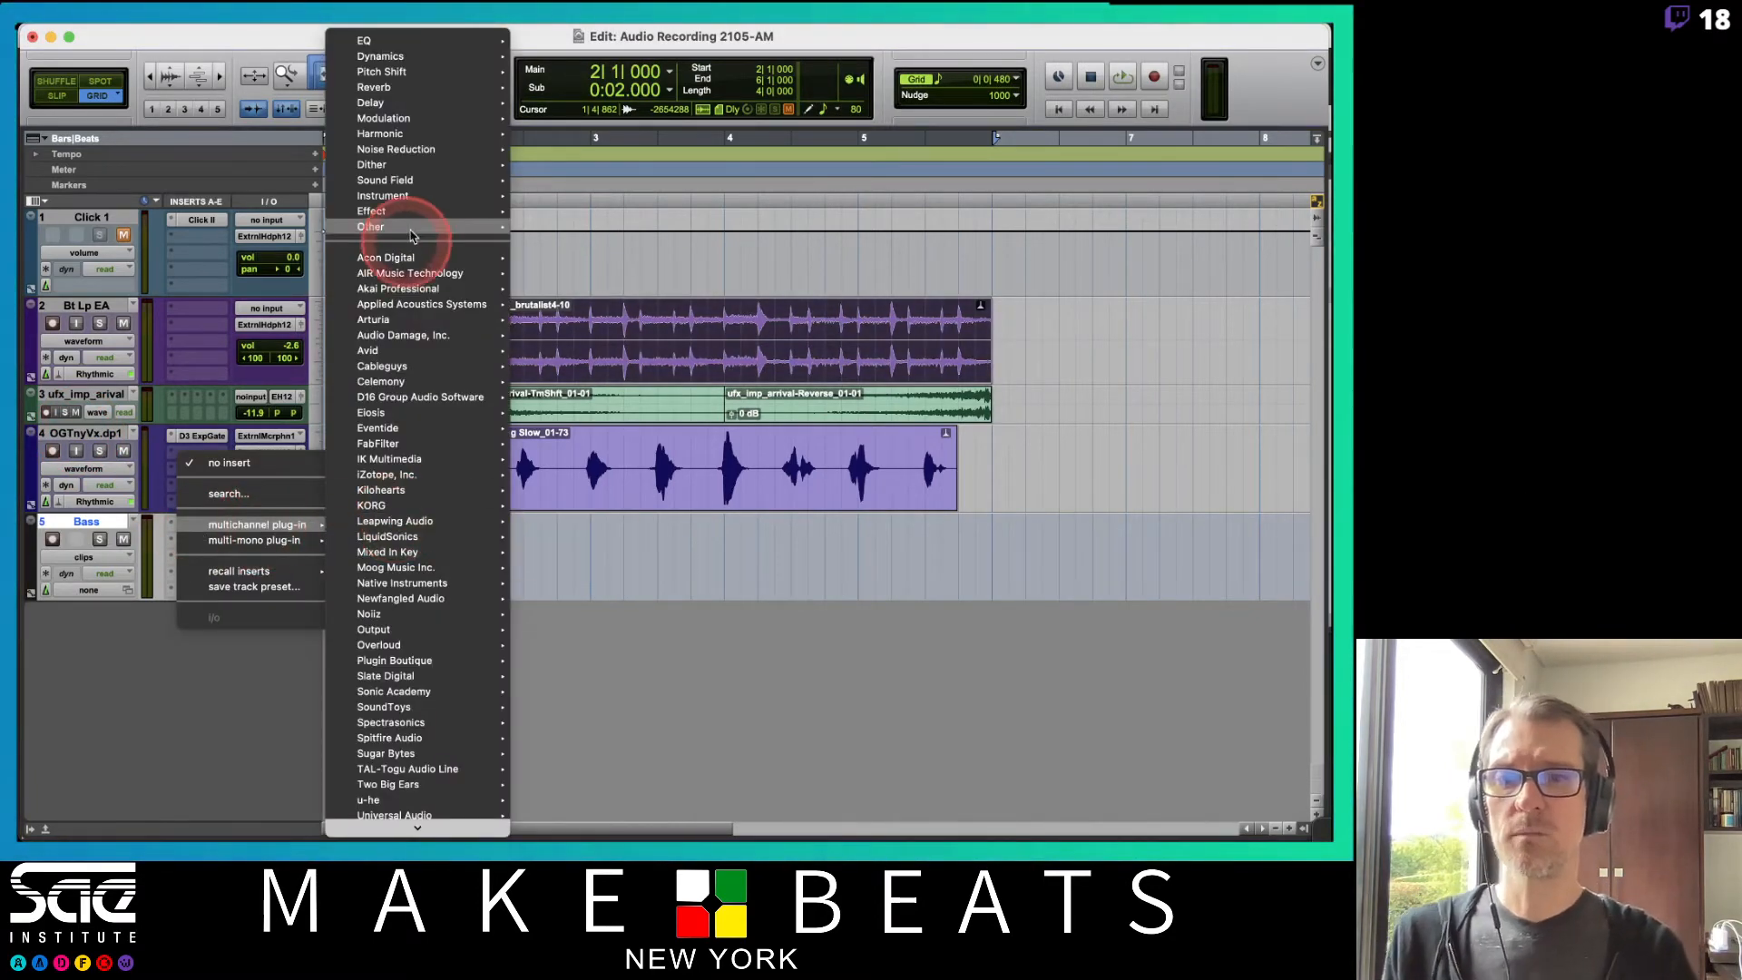
mouse_move(399, 195)
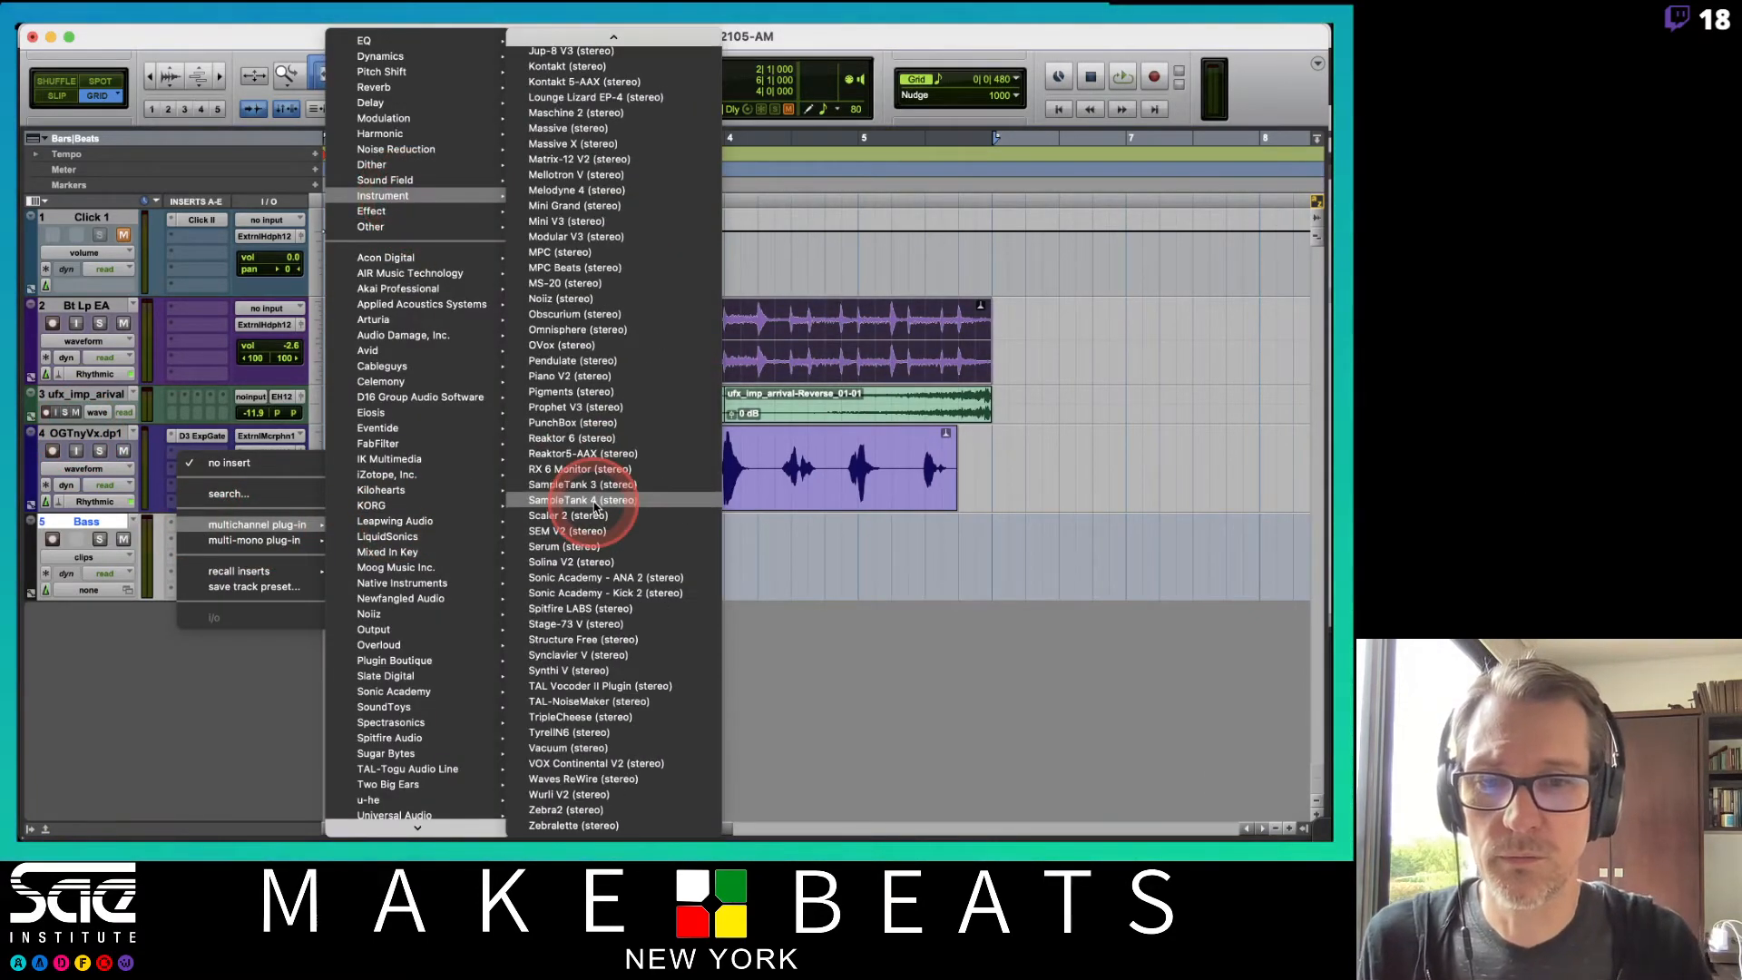
left_click(575, 766)
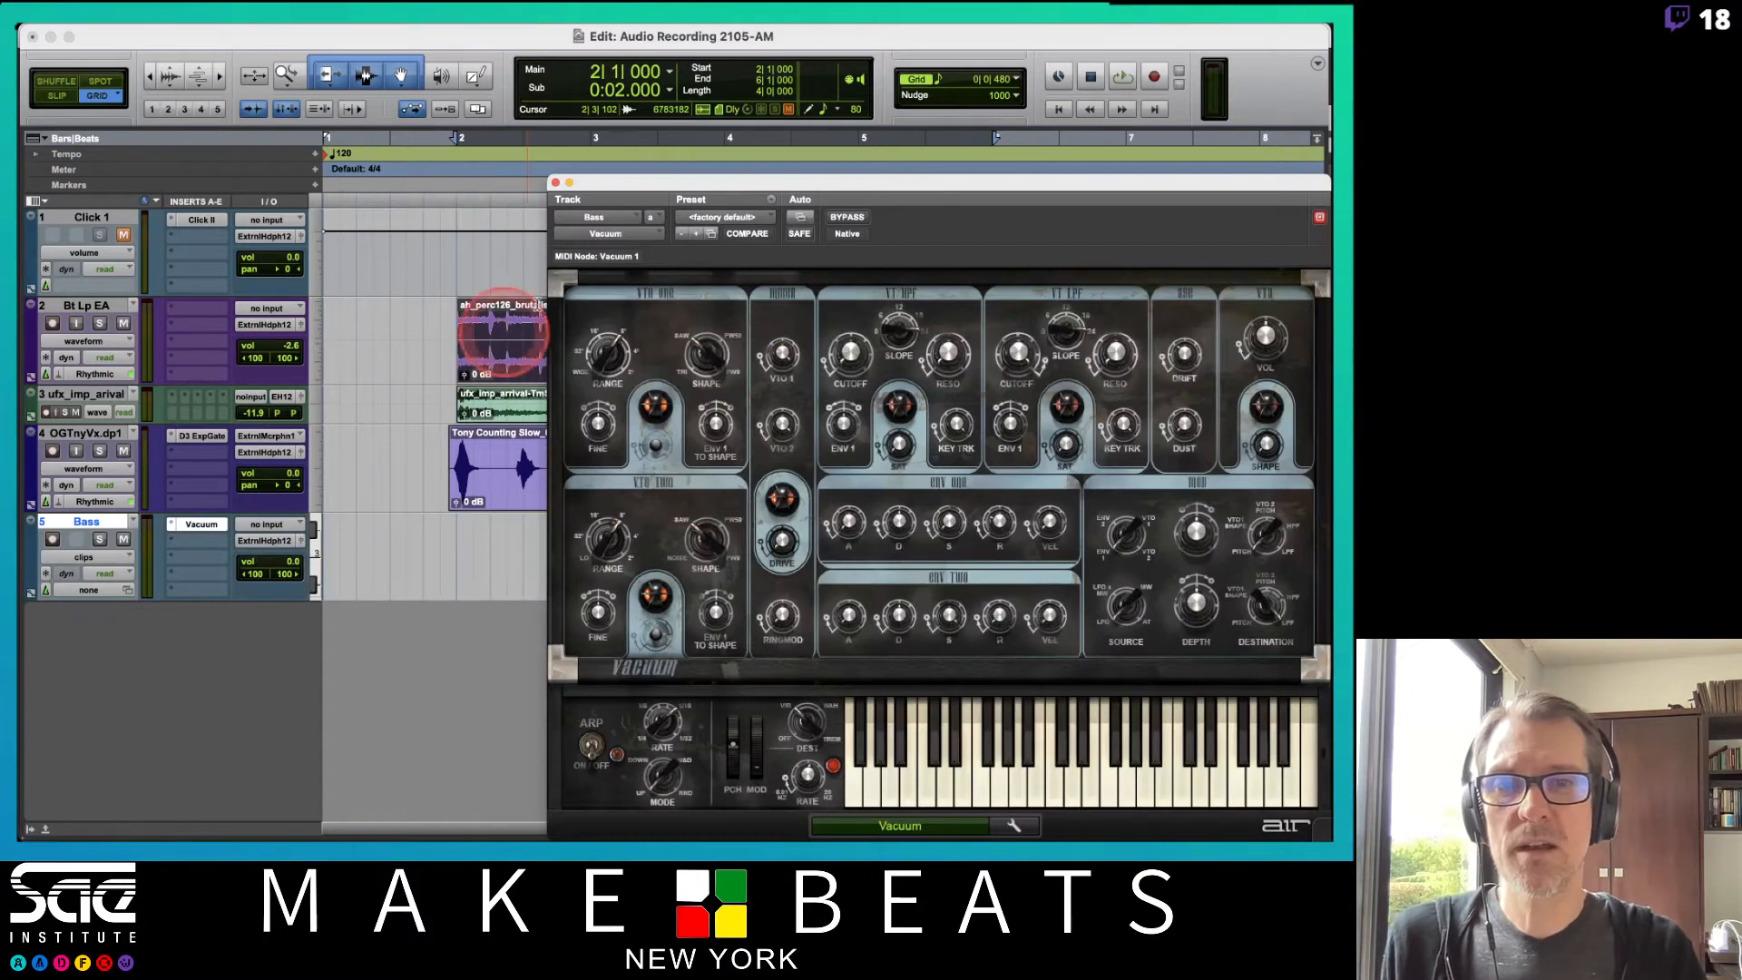
Move the Vacuum plug-in window and audition notes on its keyboard.
left_click_drag(592, 182, 449, 143)
left_click(798, 733)
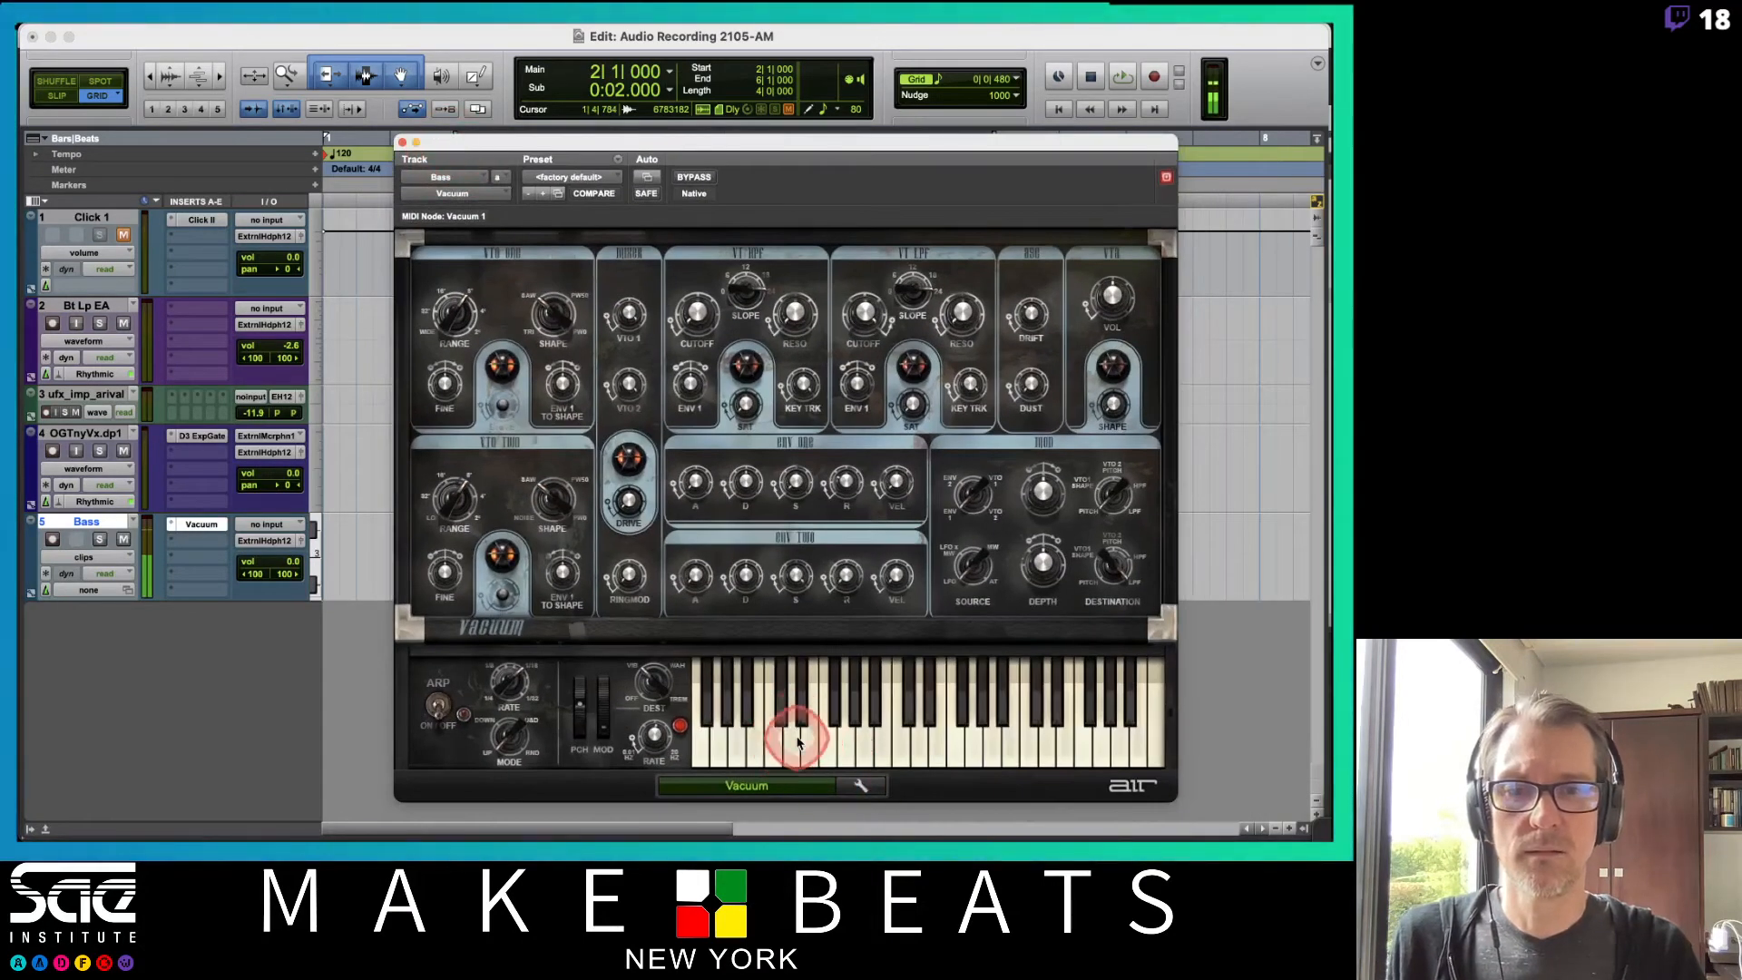
left_click(798, 730)
left_click(797, 739)
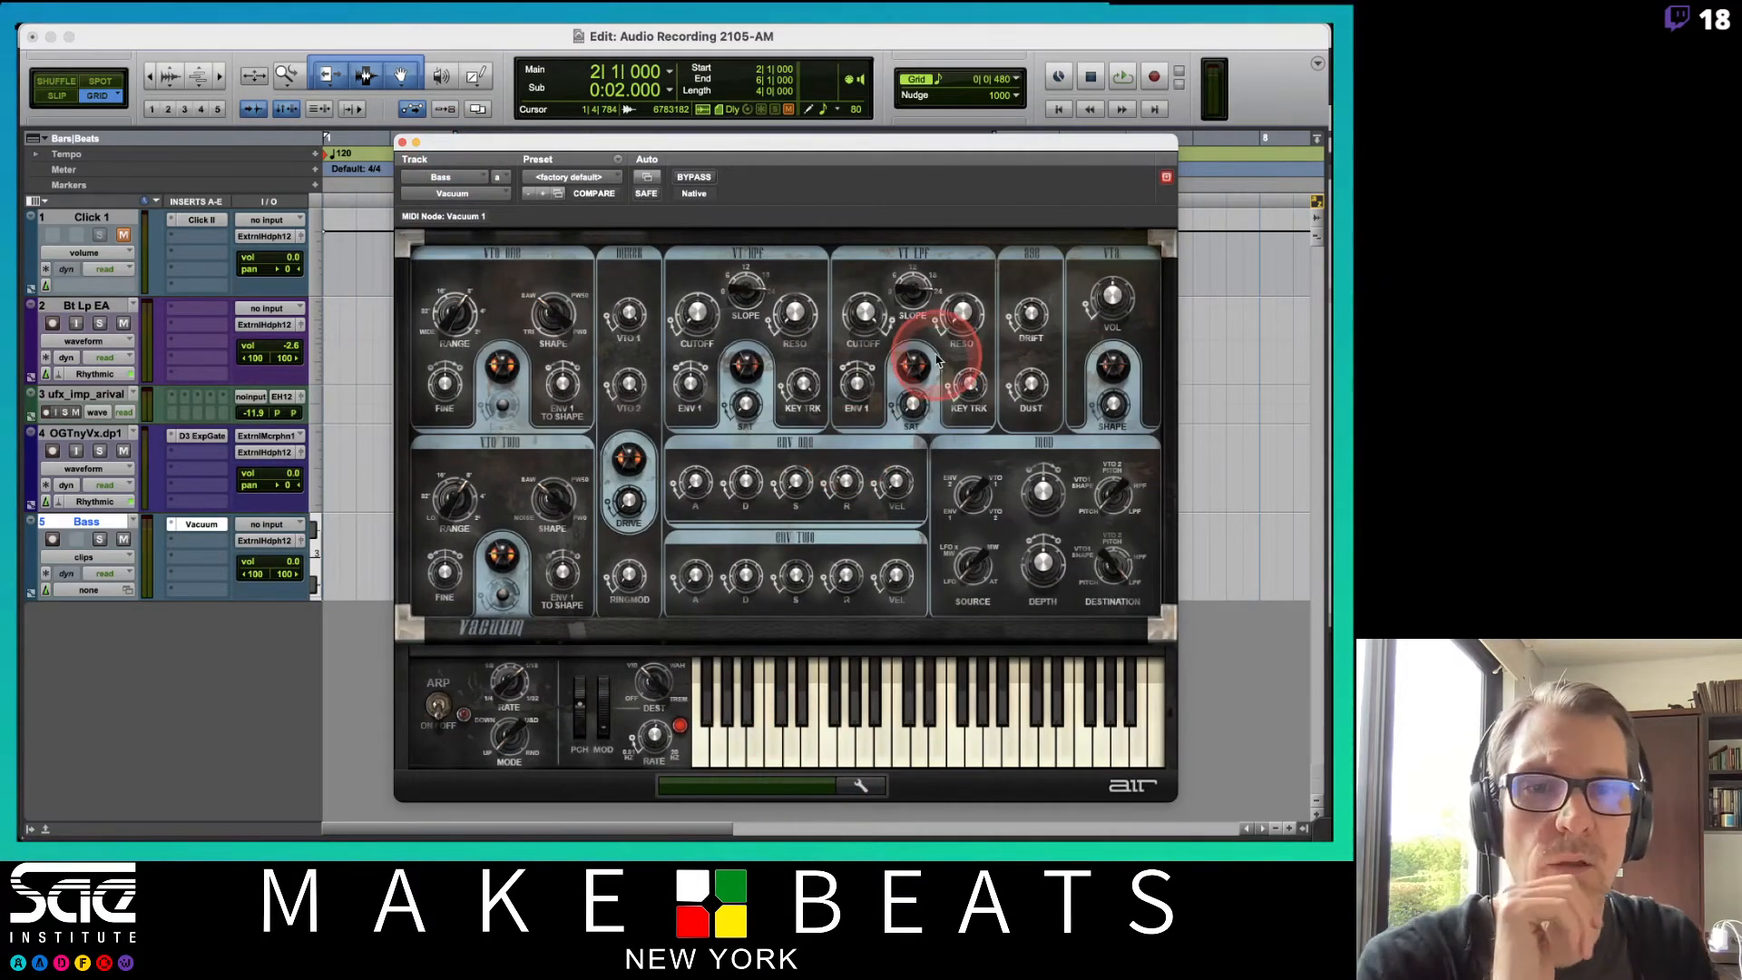
Turn down the low-pass filter knob on Vacuum and audition a few keyboard notes.
mouse_move(866, 311)
left_mouse_down()
mouse_move(873, 459)
mouse_move(863, 342)
left_mouse_up()
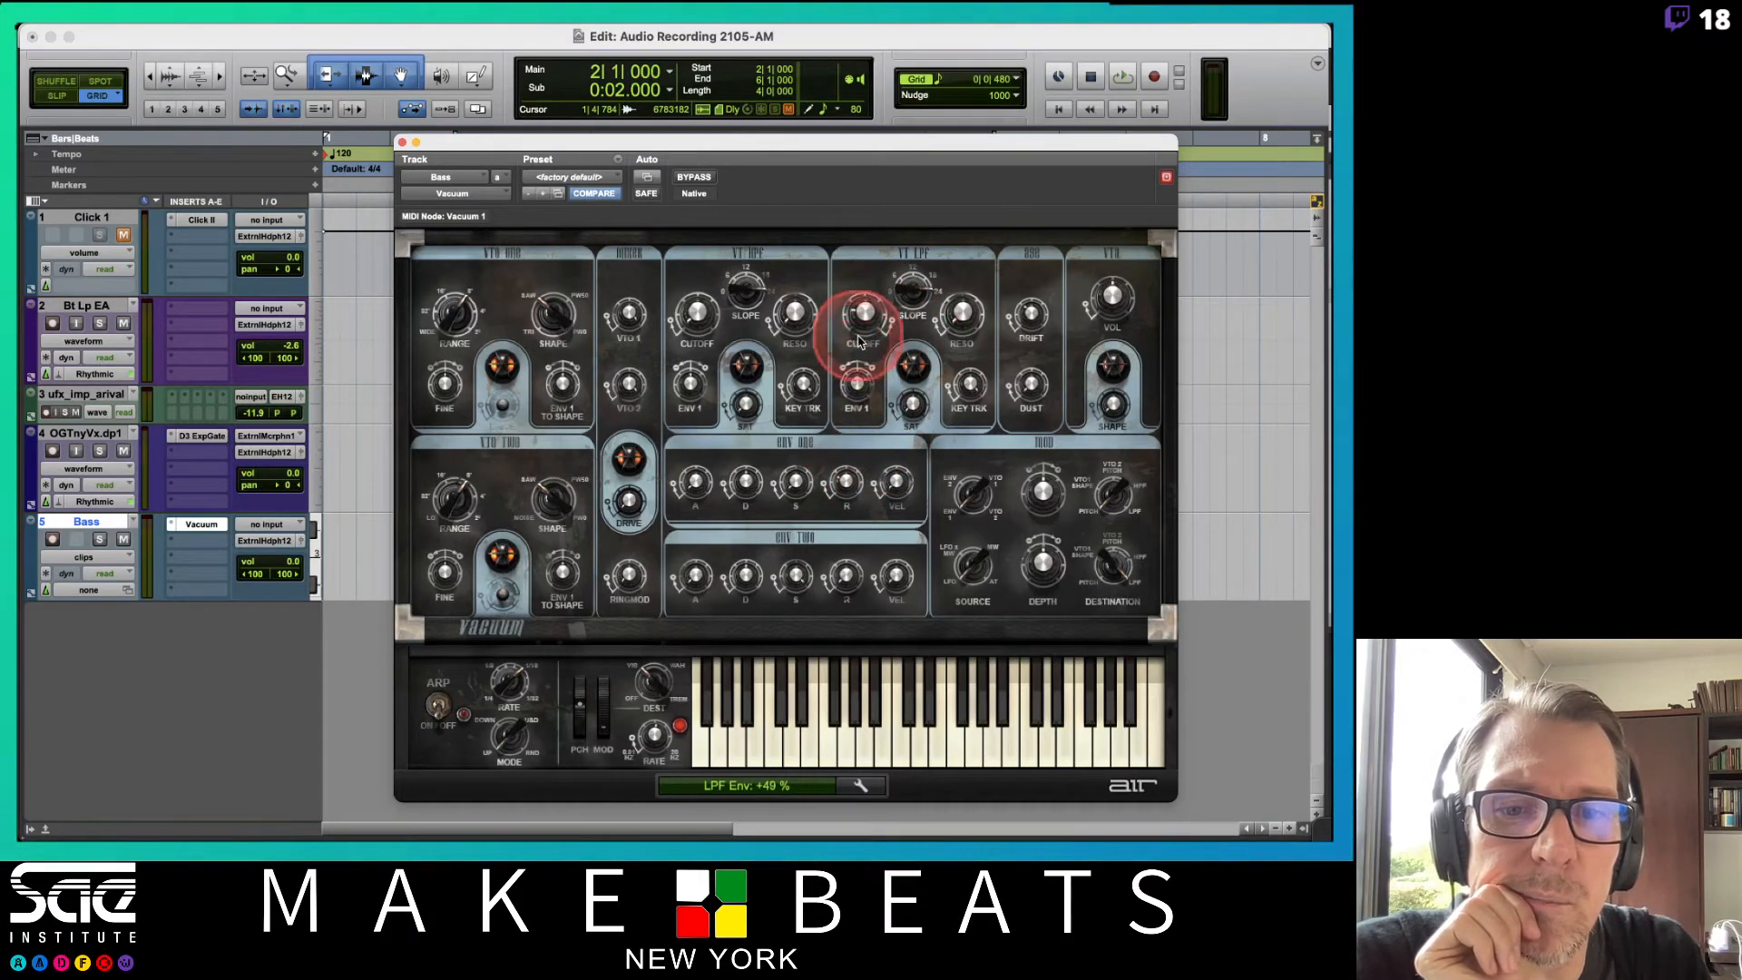
left_click(747, 727)
left_click(772, 751)
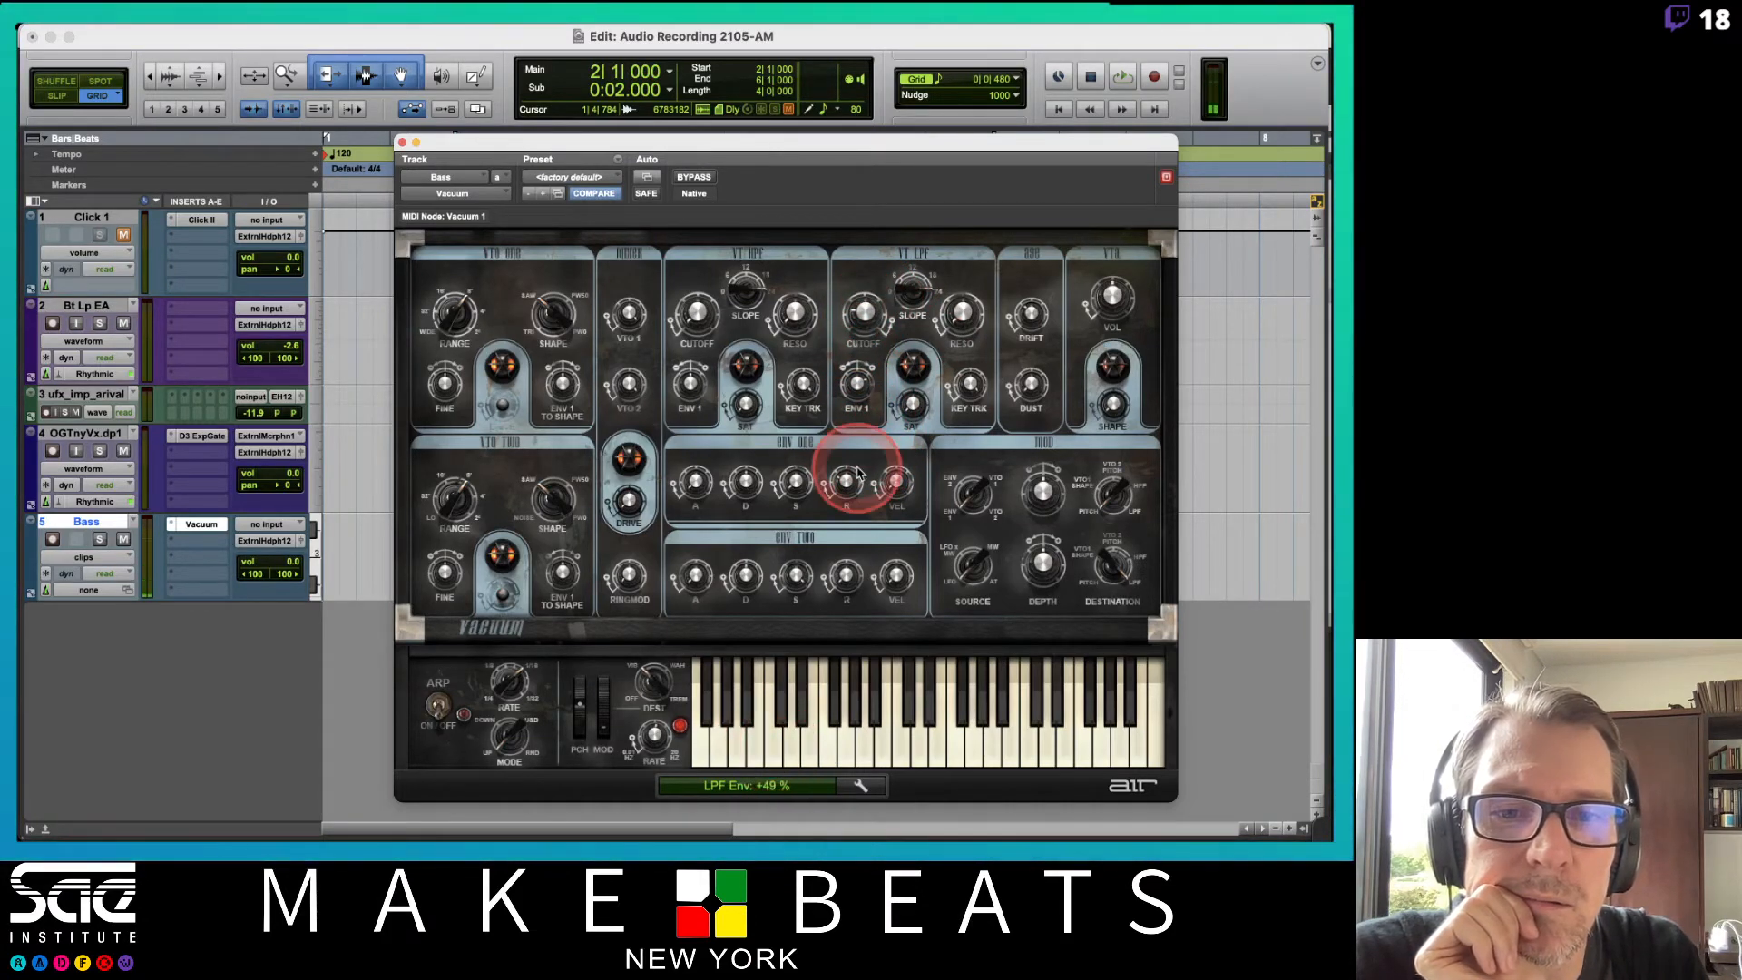
Raise the Vacuum LPF envelope amount to +65% and audition a few notes on its keyboard.
left_click_drag(856, 385, 857, 371)
left_click(766, 709)
left_click(767, 730)
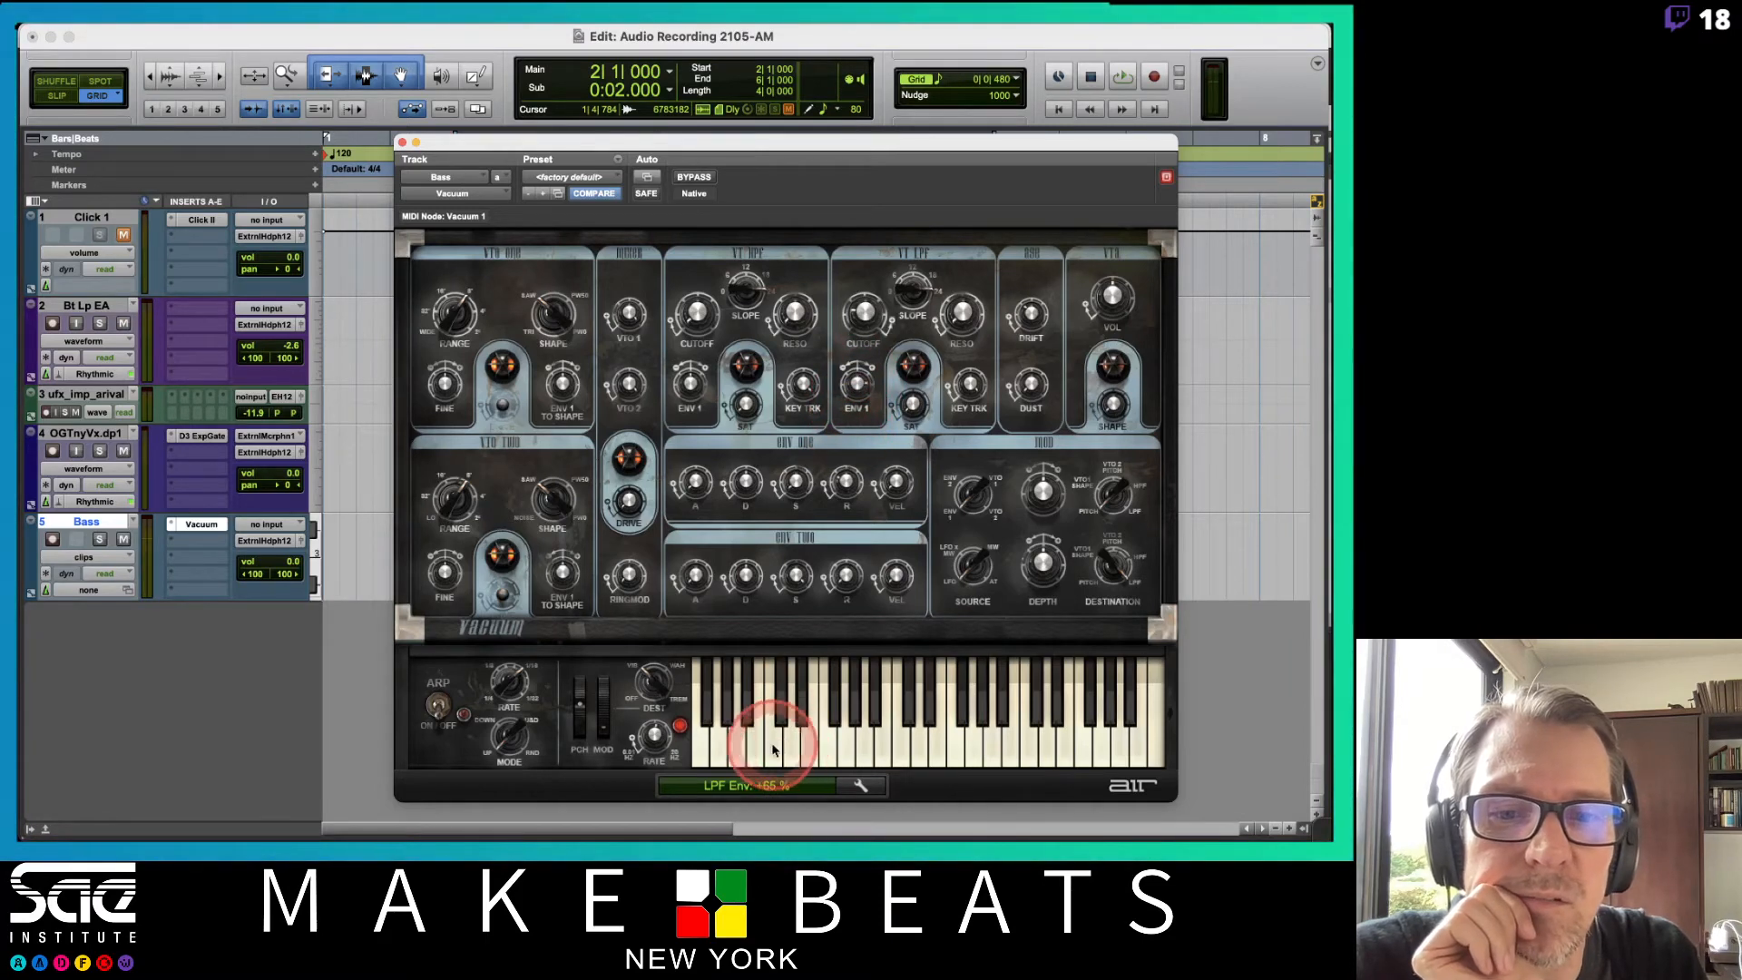
left_click(767, 733)
left_click(772, 747)
left_click(773, 746)
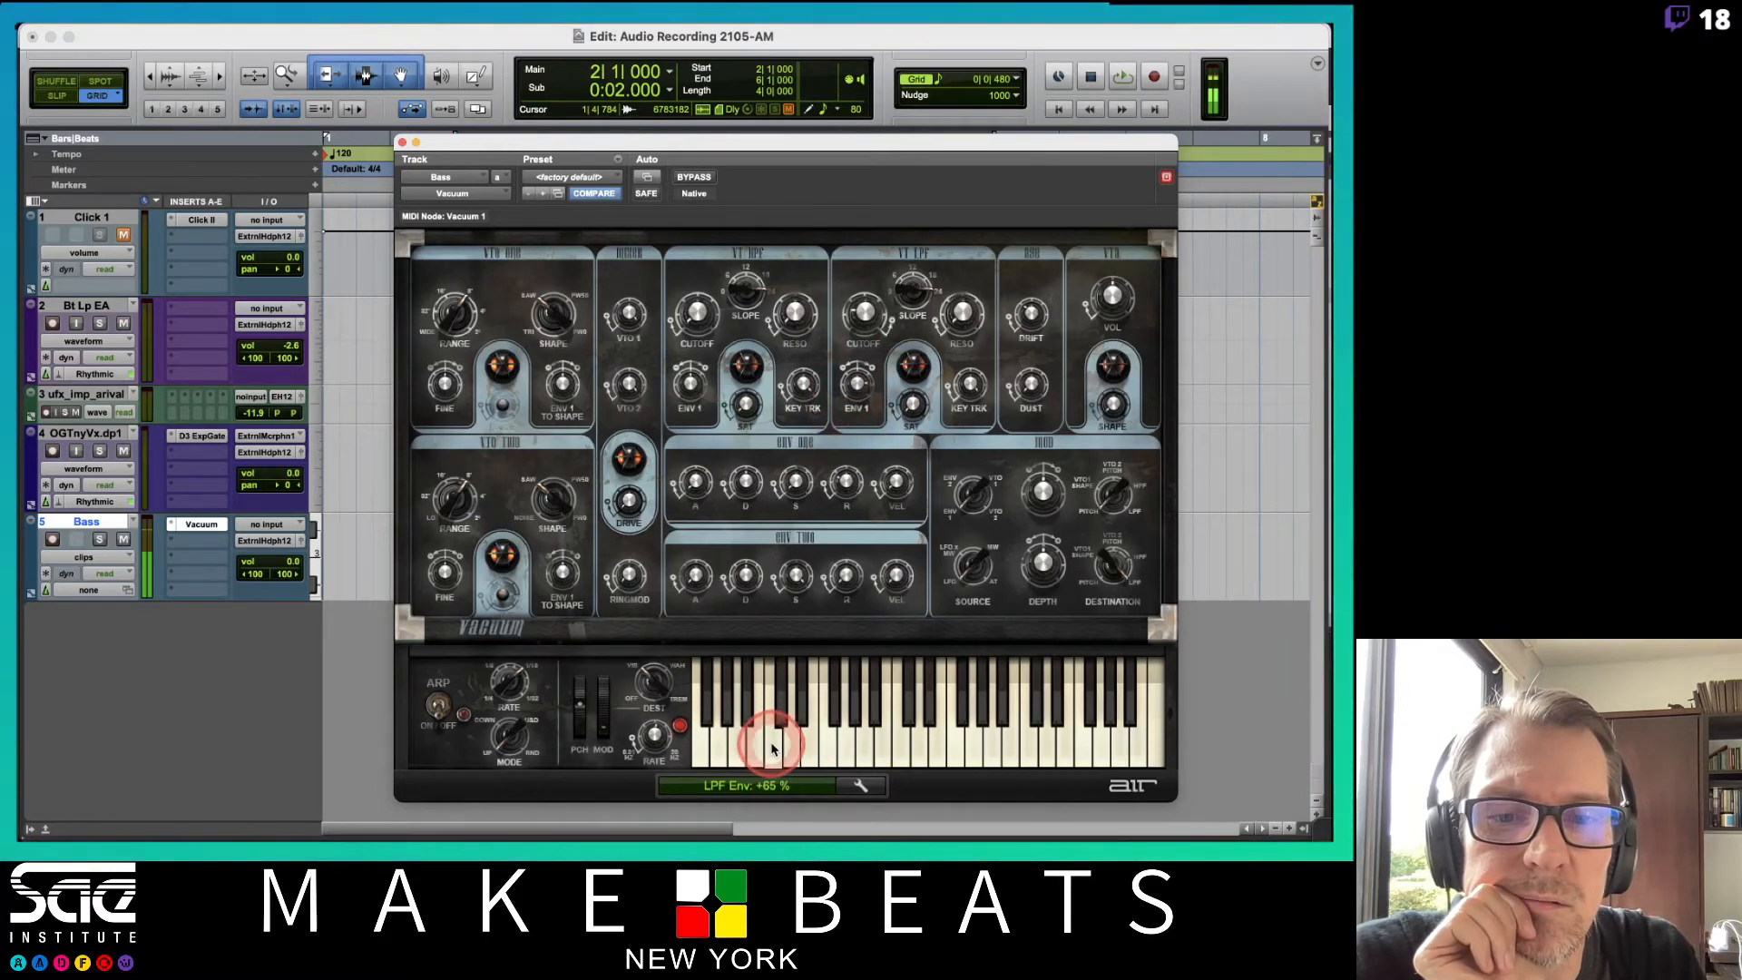
left_click(777, 746)
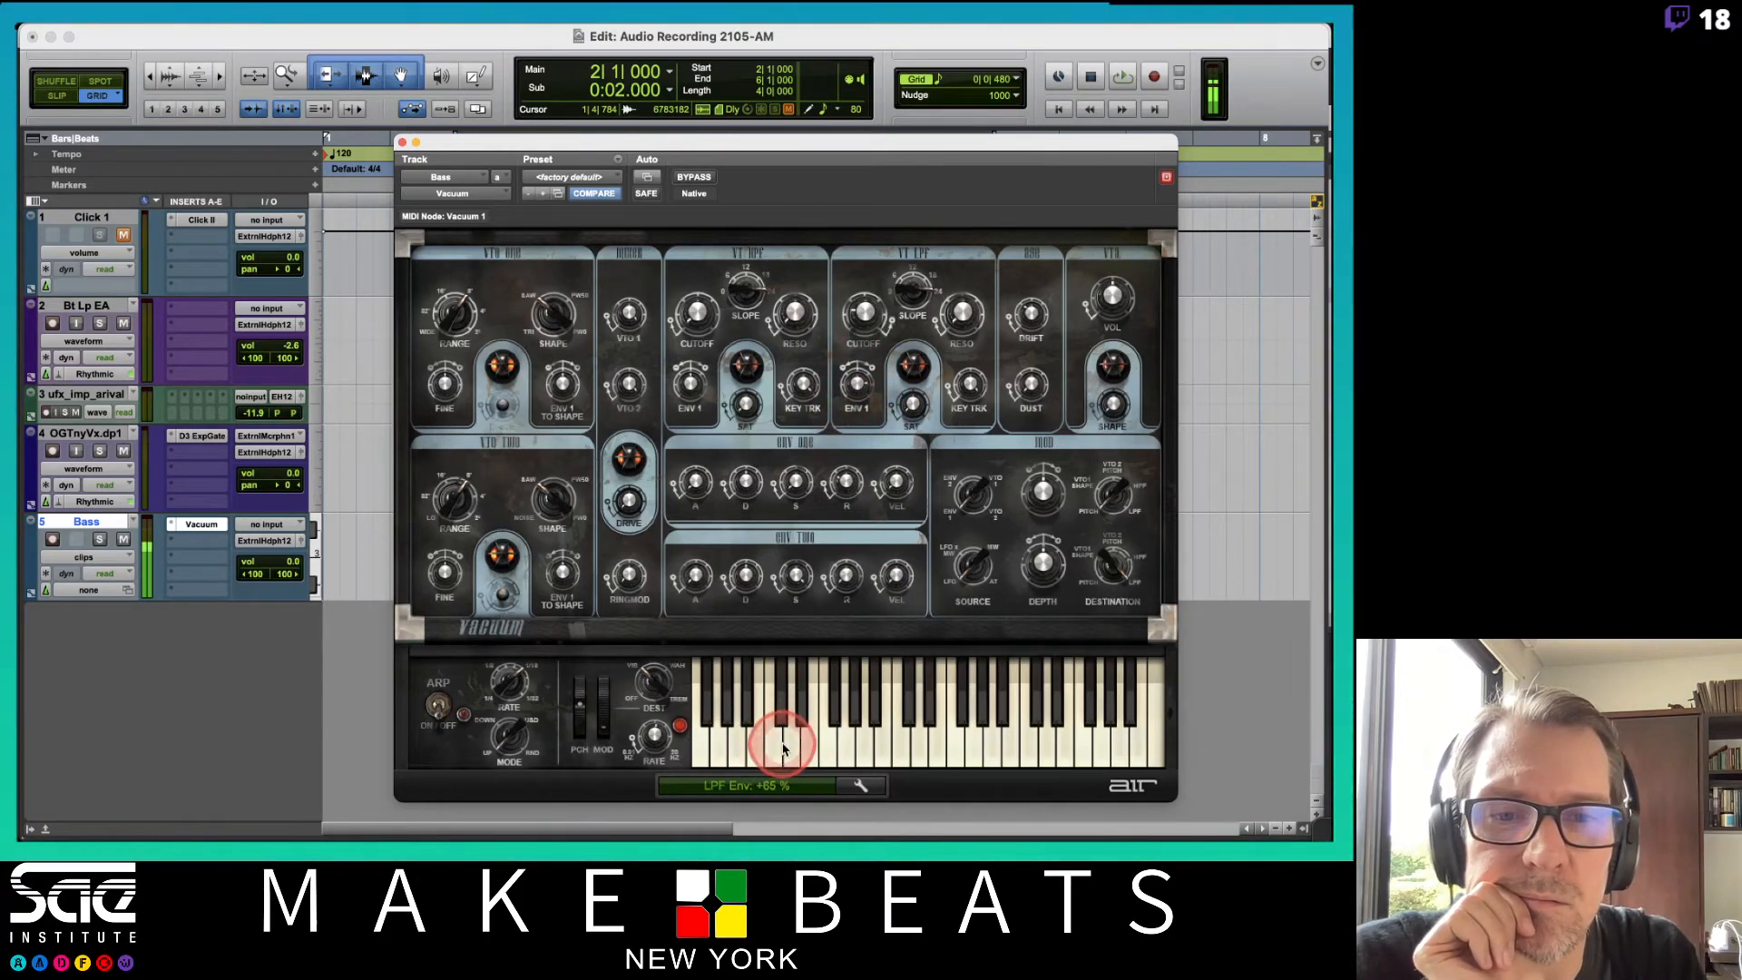
Close the Vacuum window and play back the percussion loop with its track soloed.
left_click(402, 144)
left_click(461, 320)
key("space")
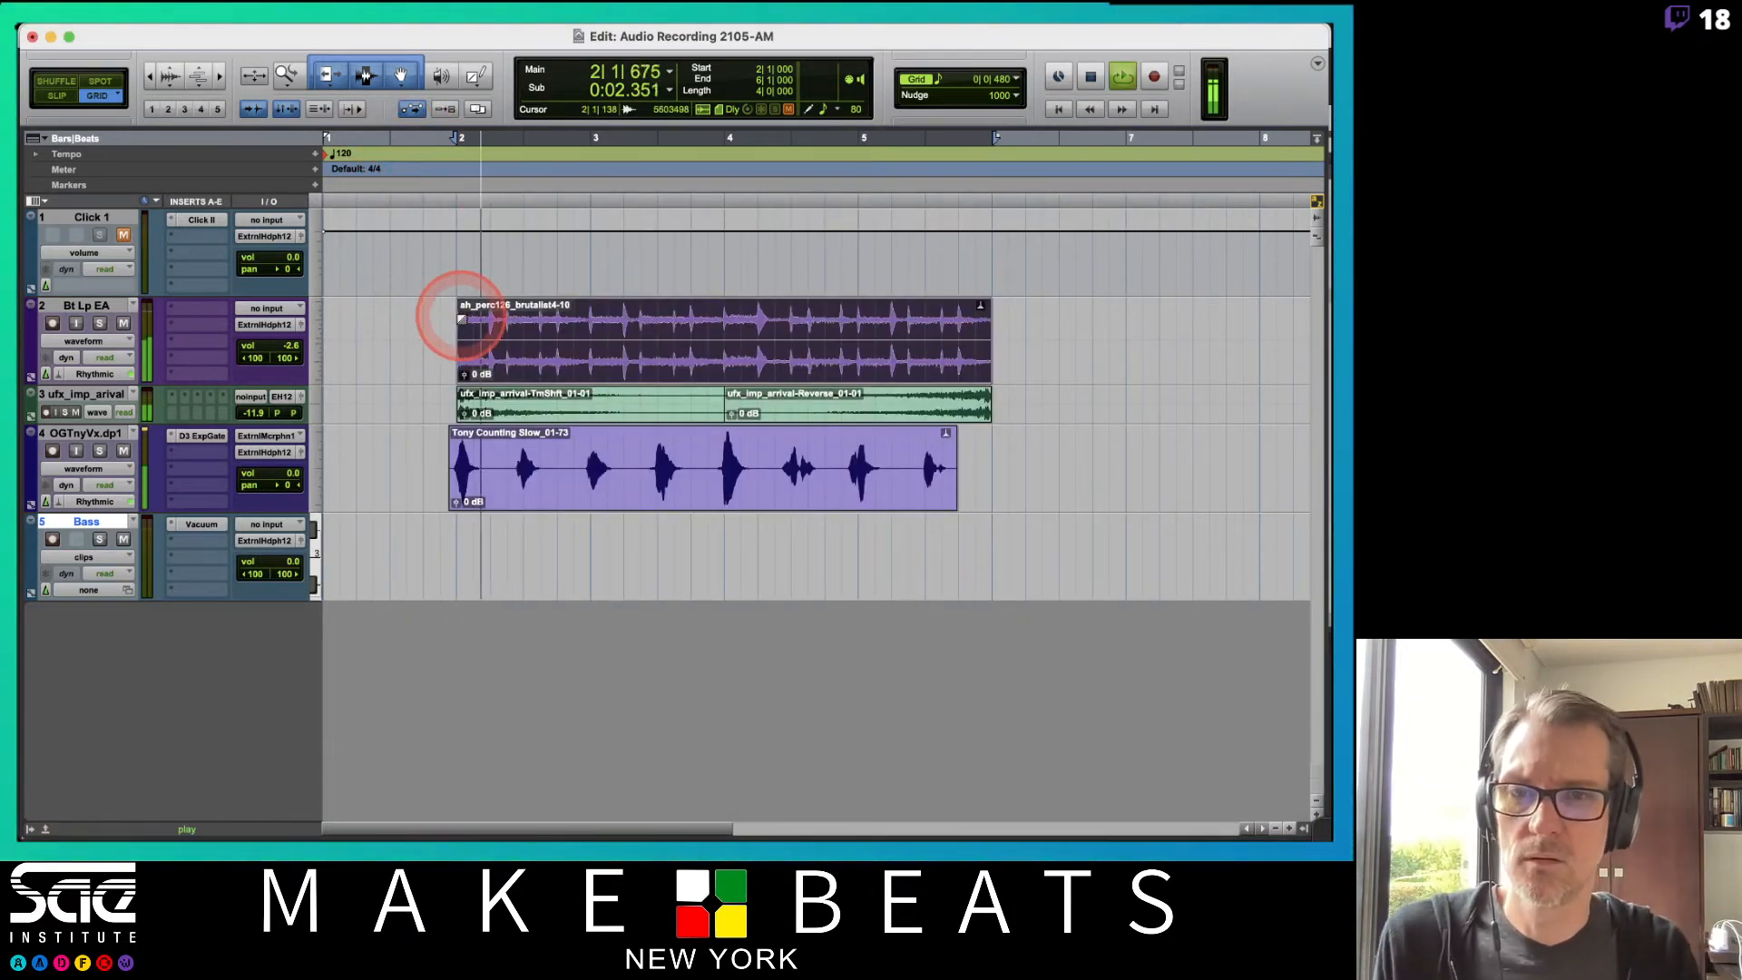
left_click(100, 324)
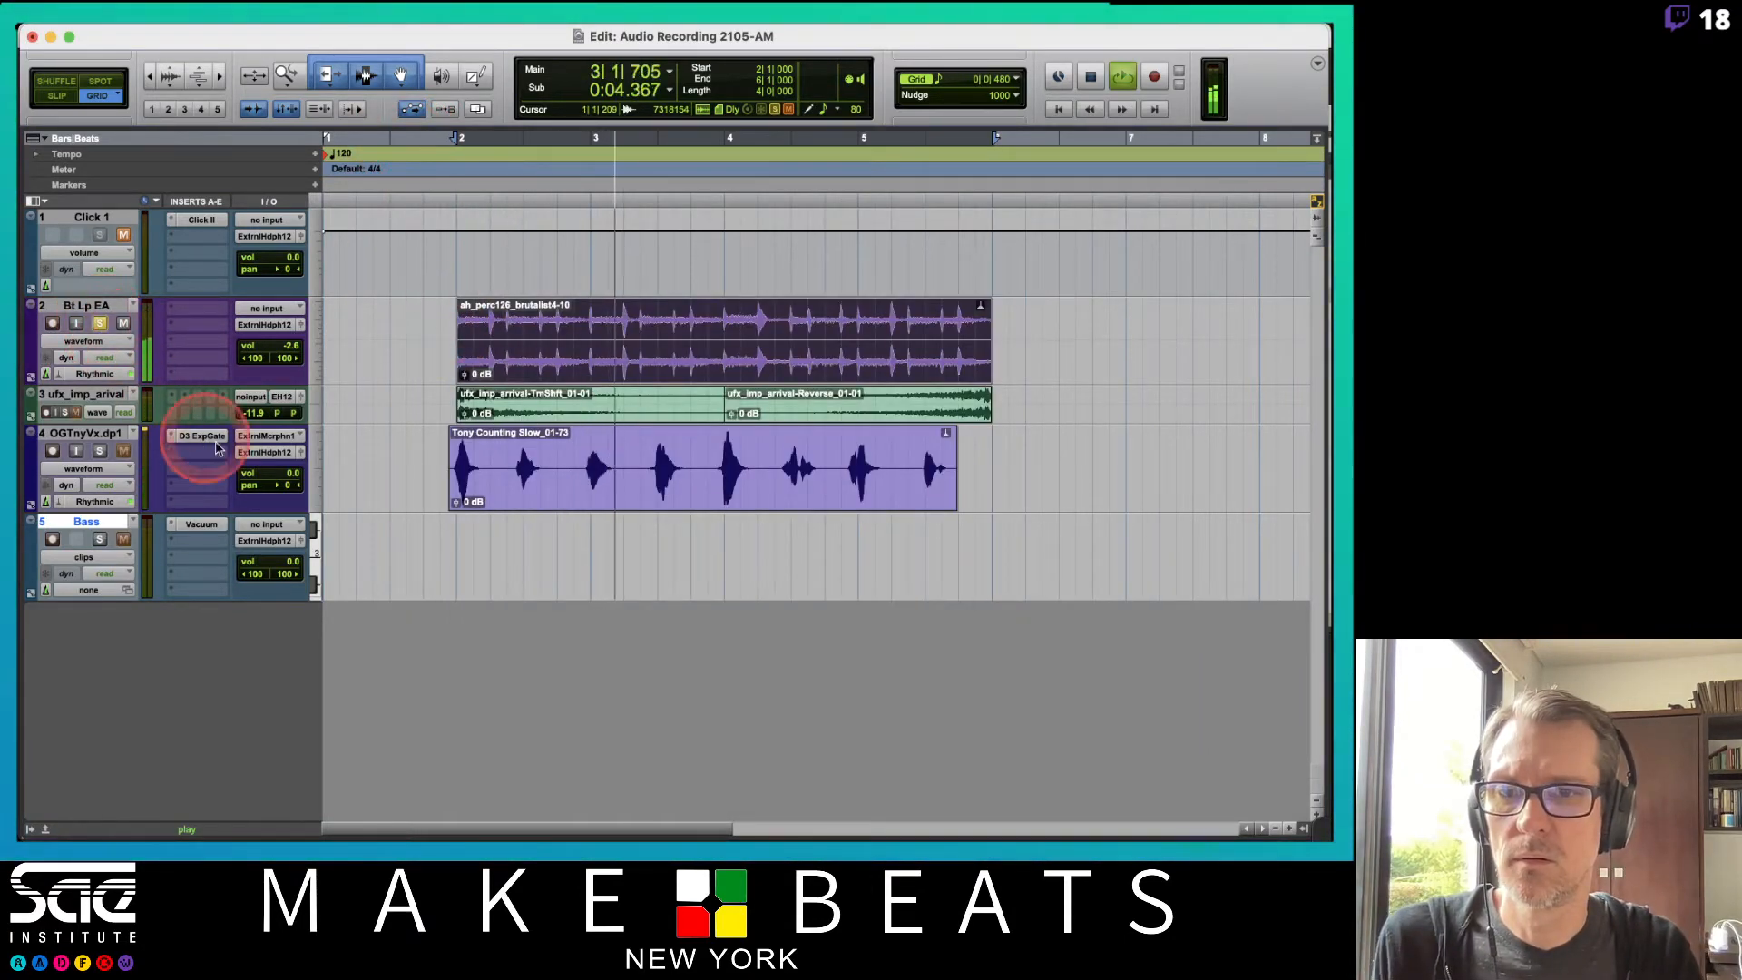
key("space")
Reopen the Vacuum plug-in on the Bass track and audition bass notes on its keyboard.
left_click(202, 524)
left_click(809, 753)
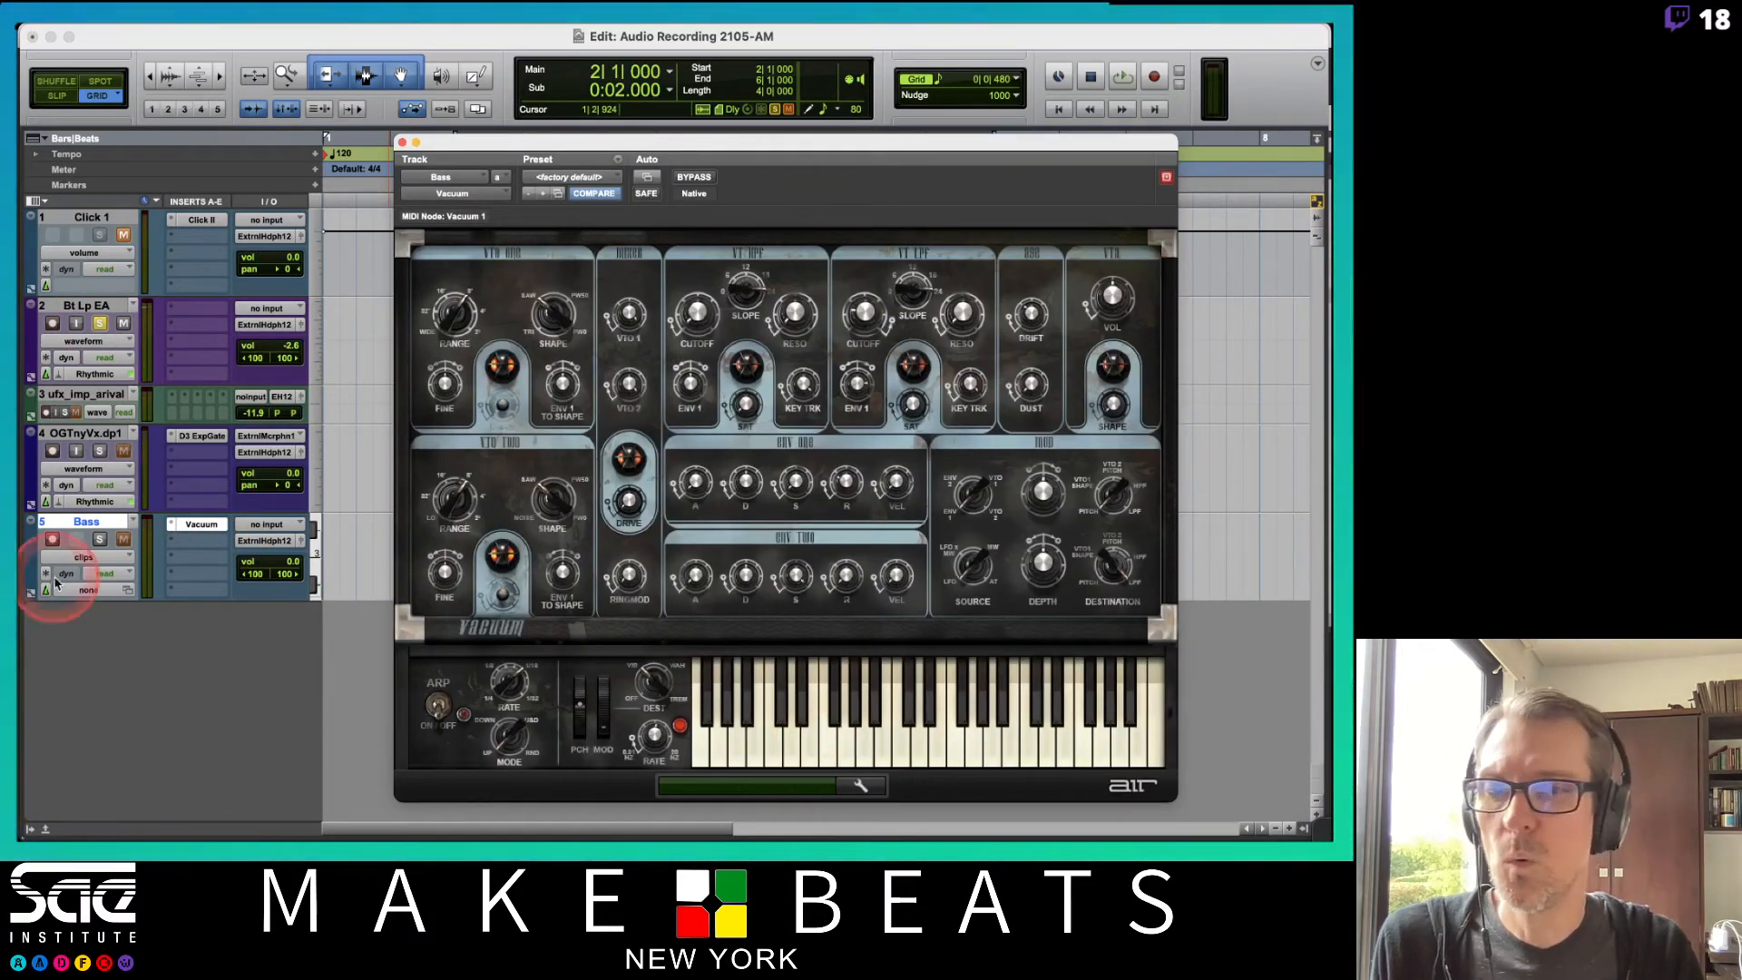
left_click(100, 539)
left_click(912, 742)
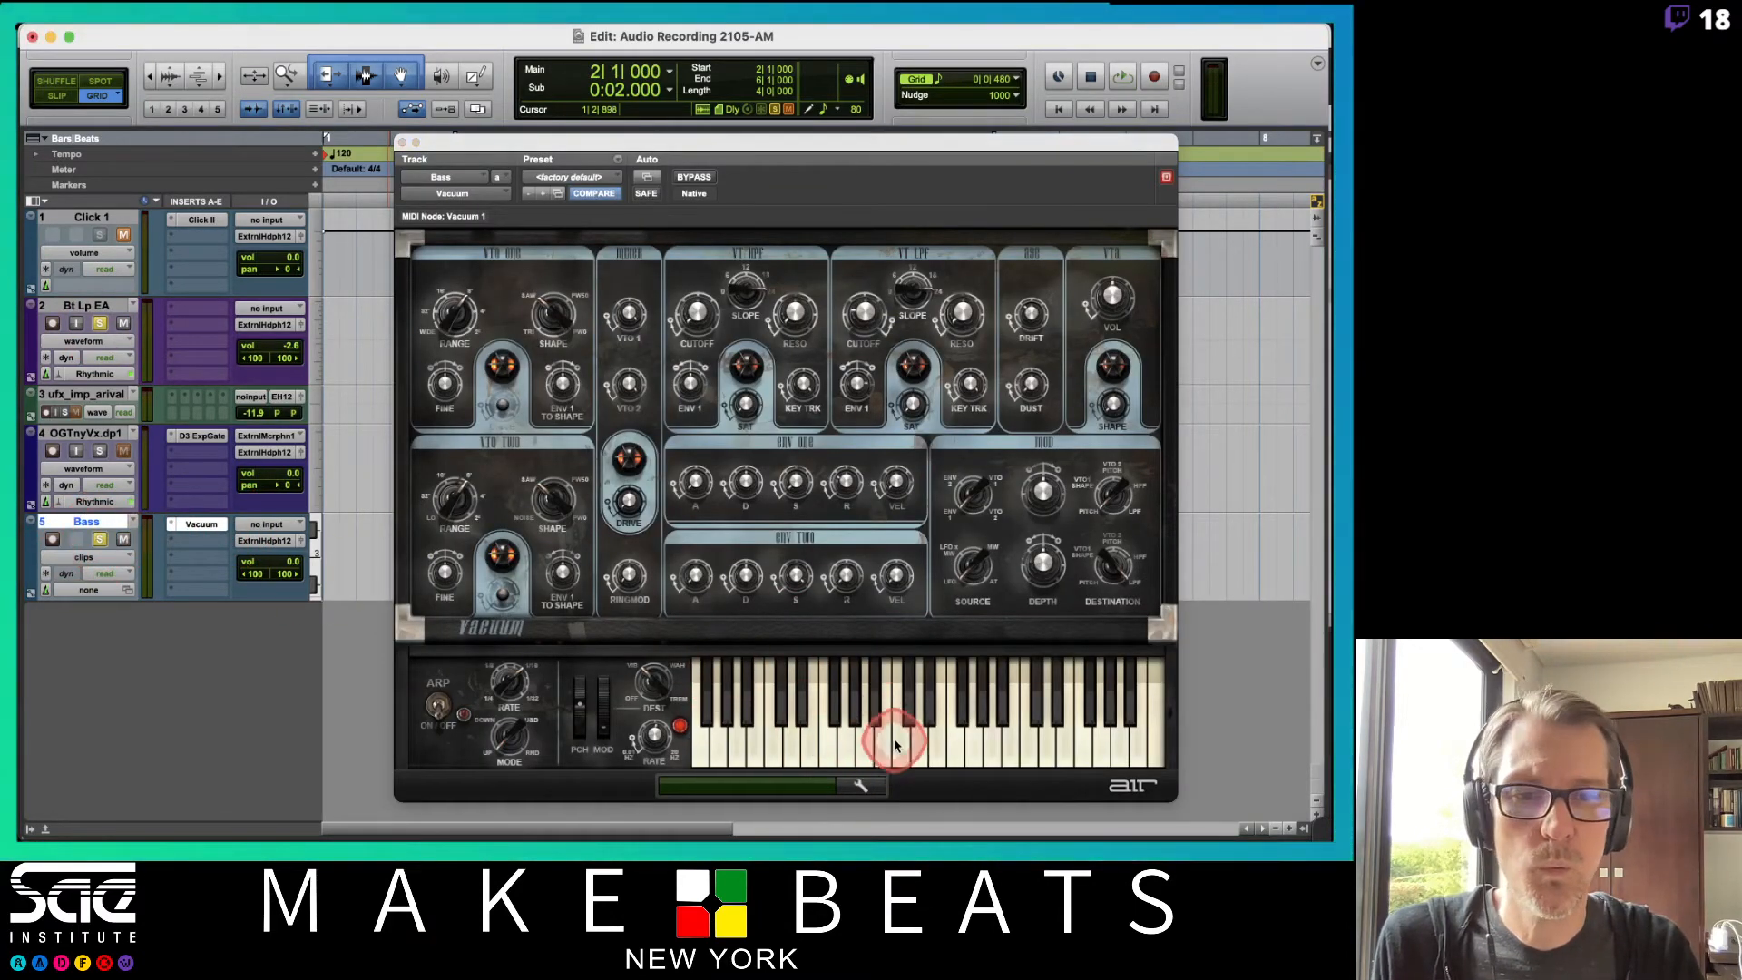
left_click(975, 730)
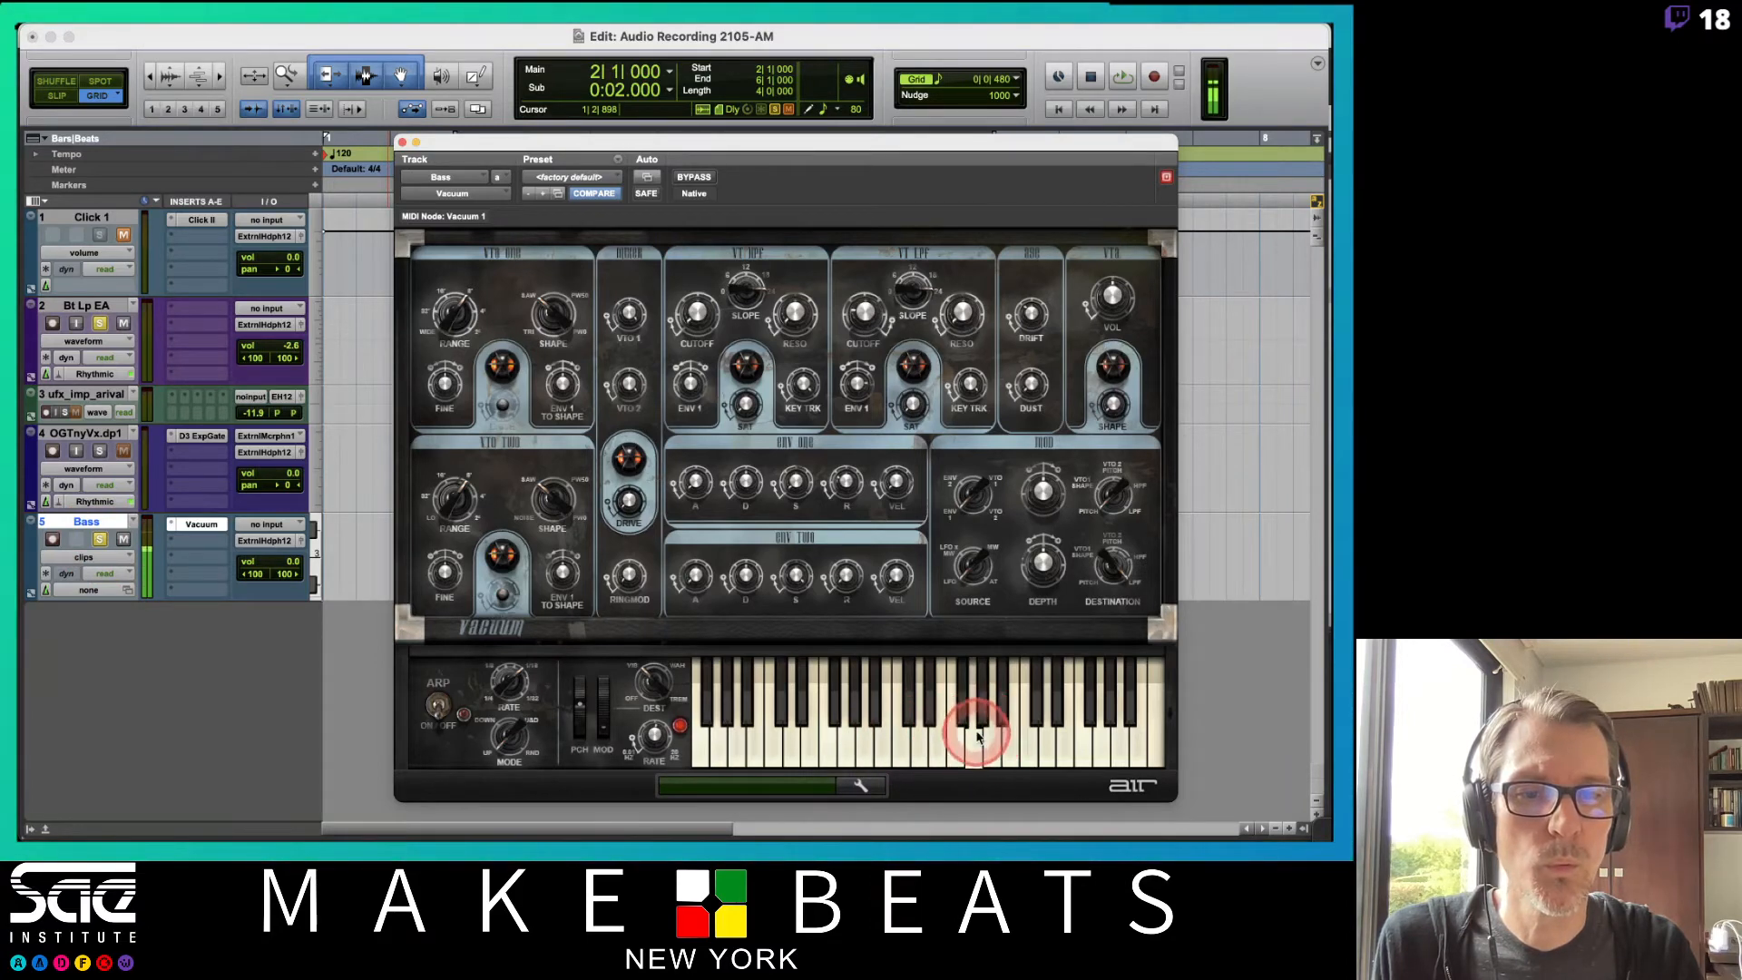
left_click(830, 732)
left_click(712, 742)
left_click(711, 745)
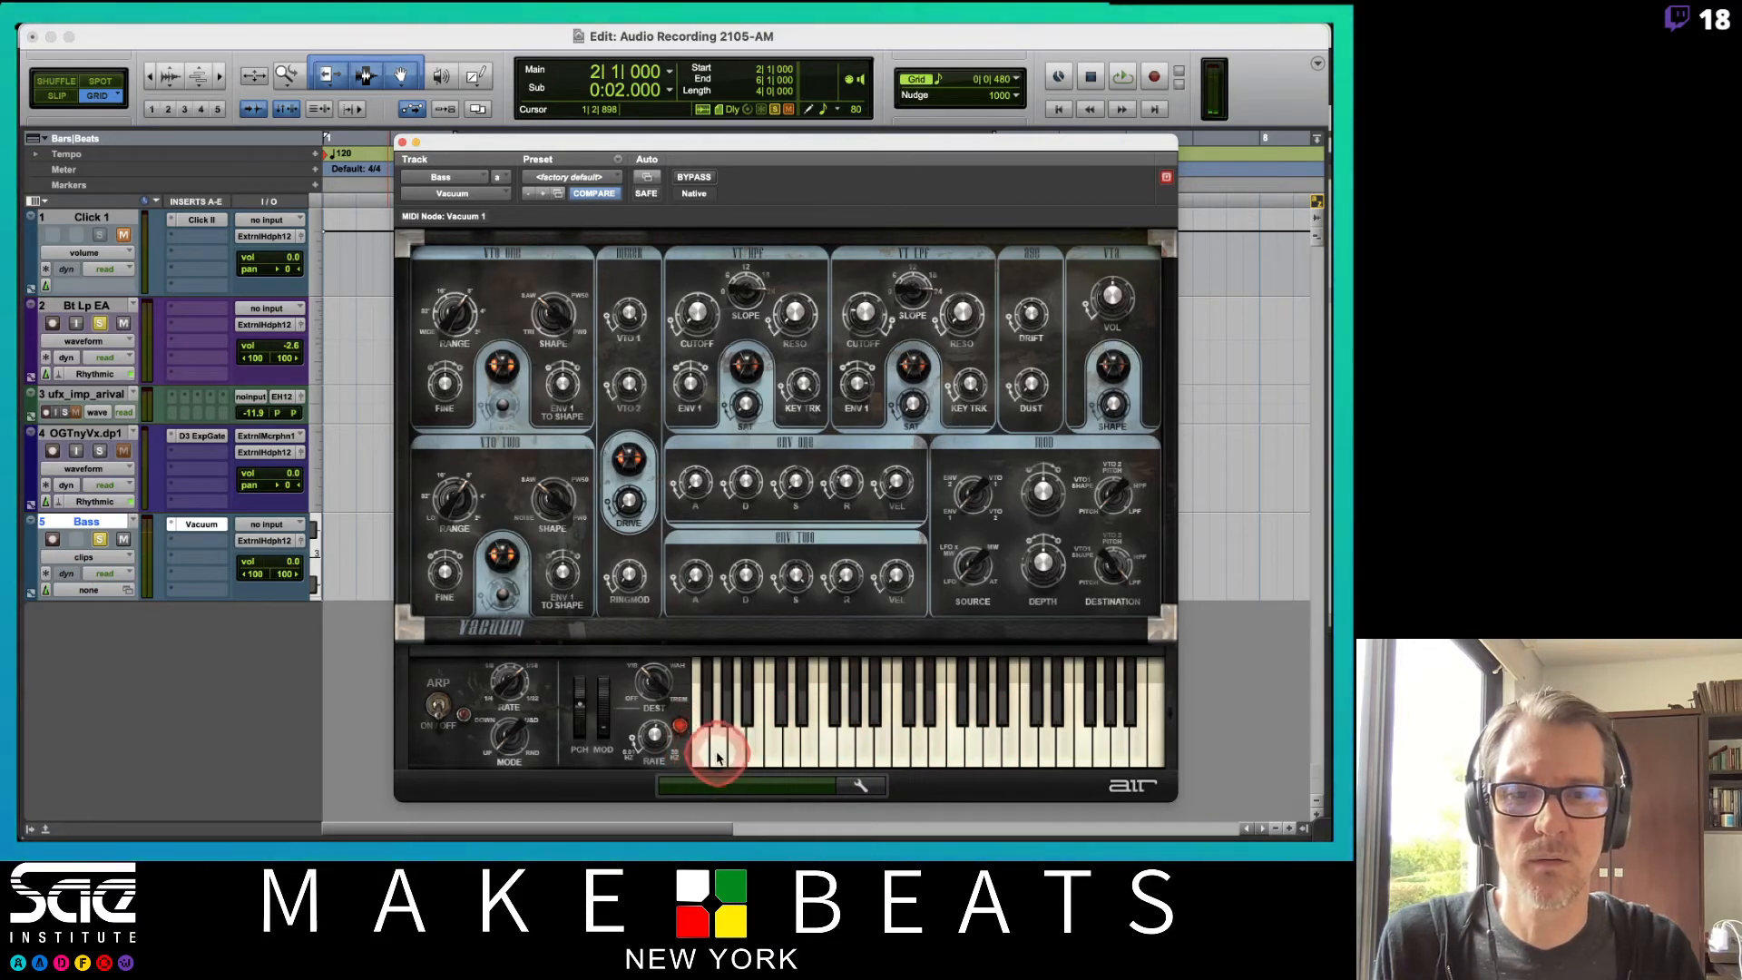
left_click(716, 753)
Play the session and play along on the Vacuum keyboard, then stop playback.
key("space")
left_click(717, 758)
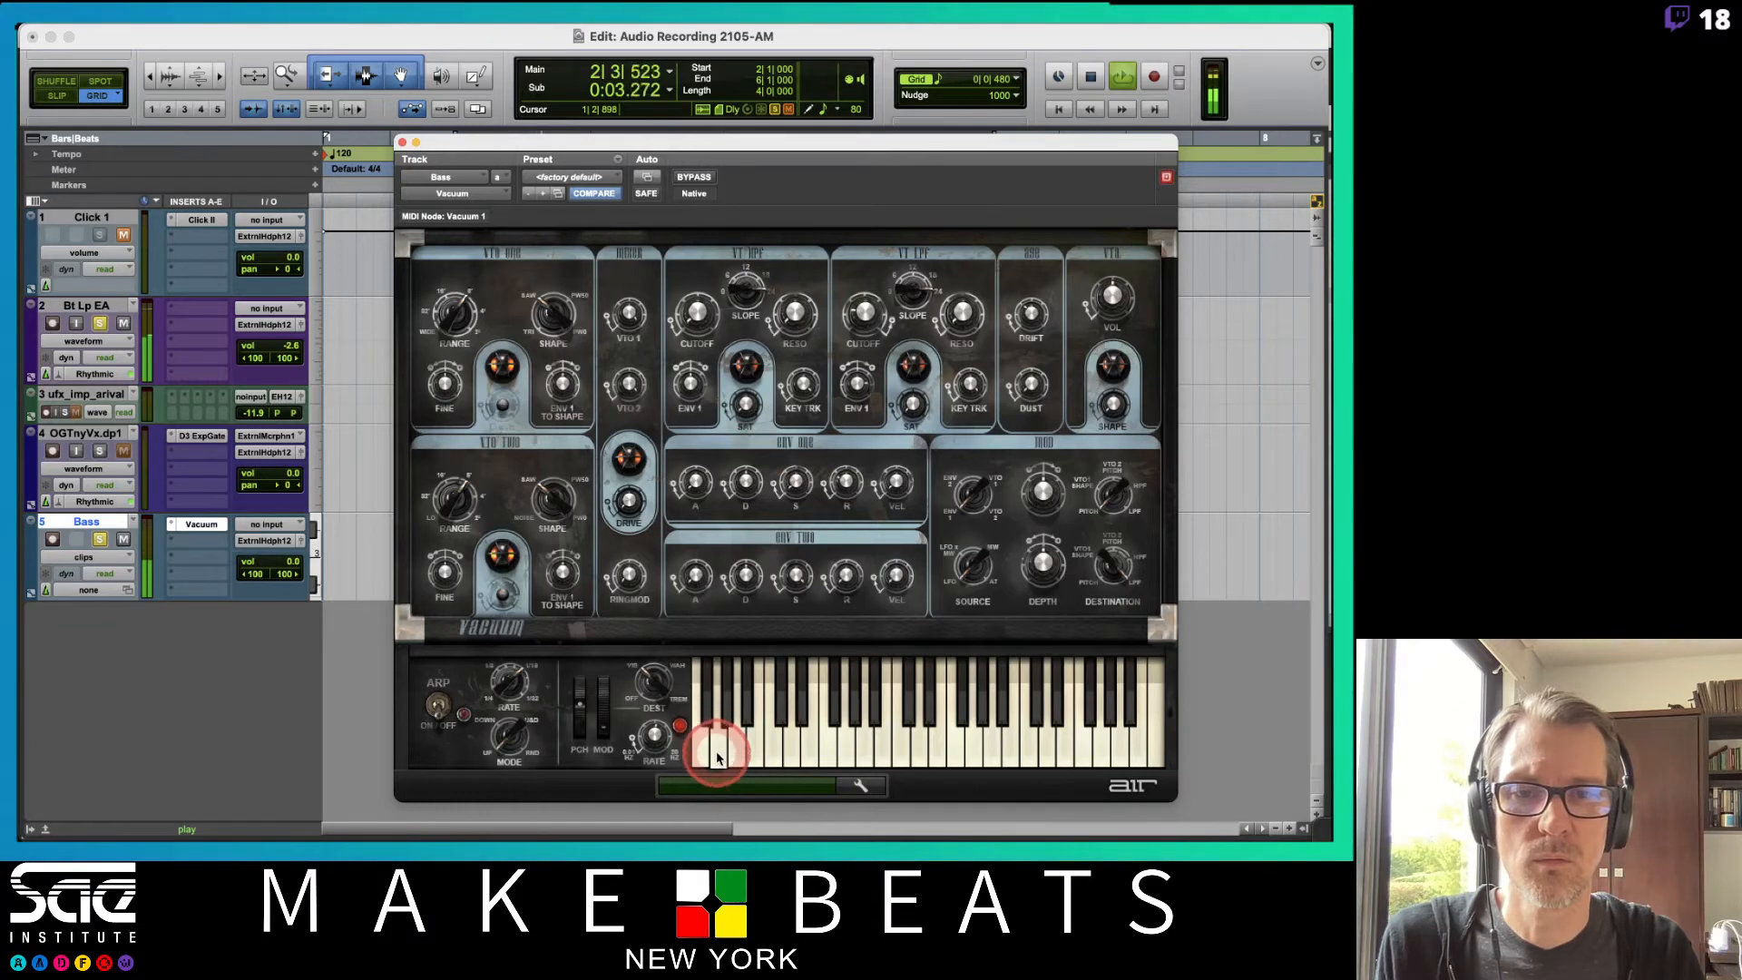
left_click(716, 757)
left_click(717, 757)
left_click(717, 758)
left_click(717, 757)
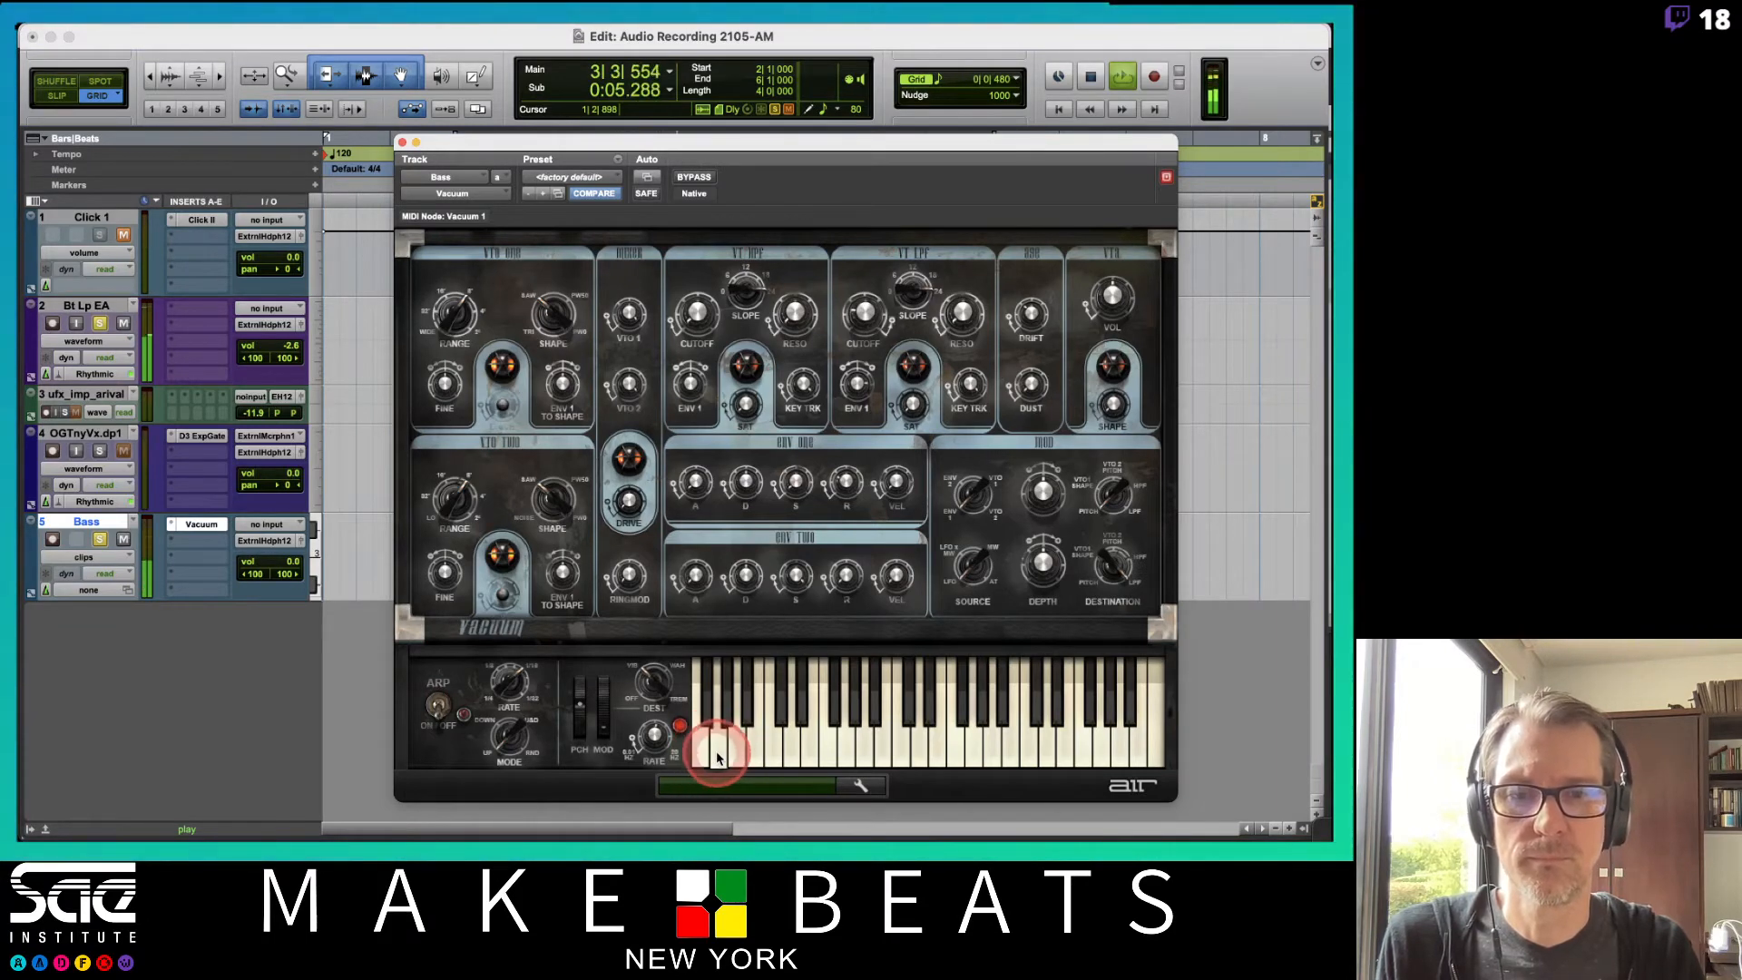
left_click(839, 755)
left_click(846, 757)
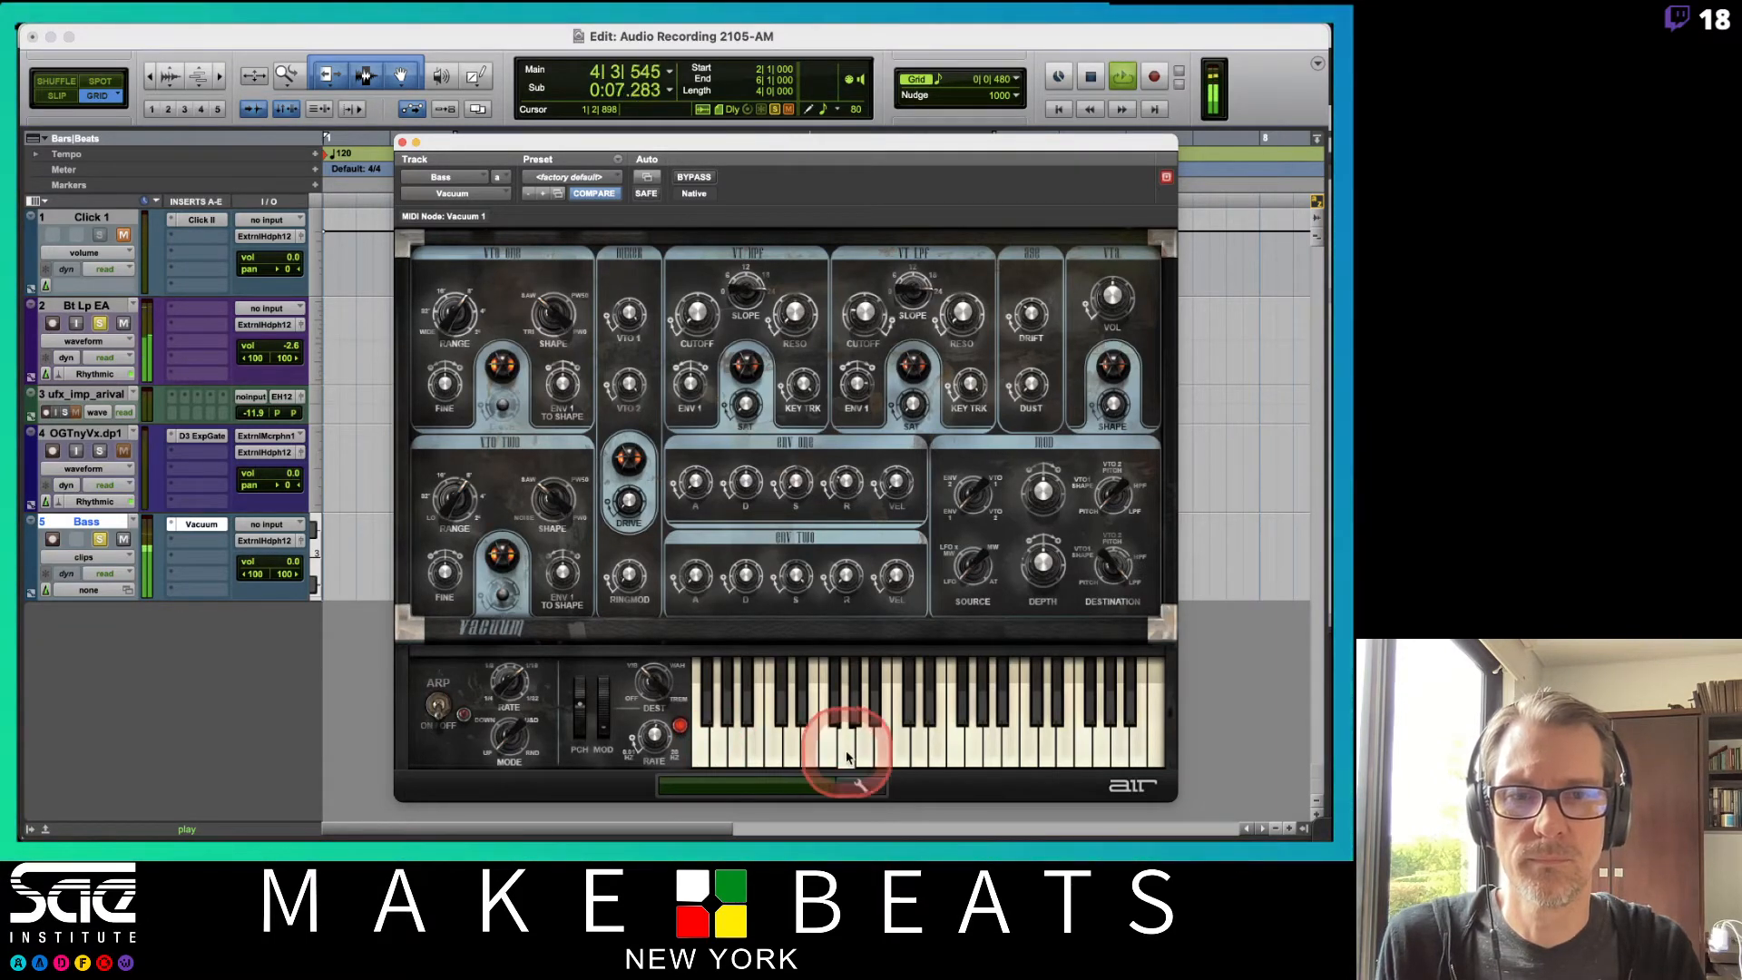
key("space")
left_click(847, 757)
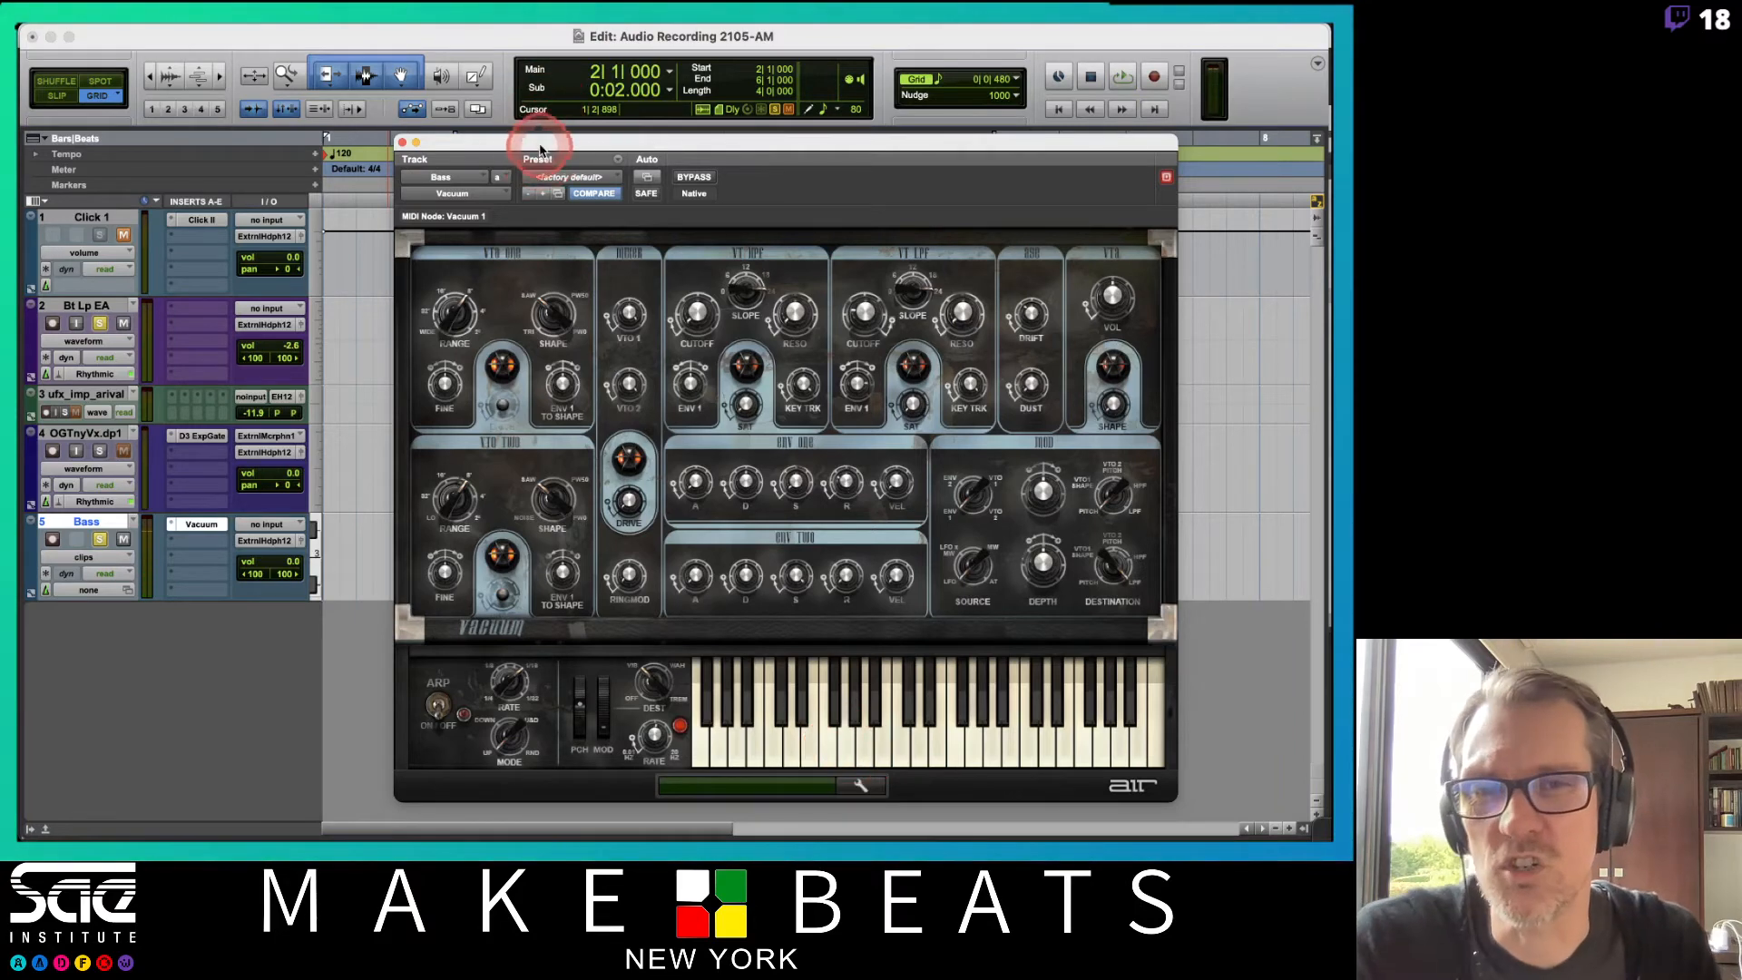
Move the plug-in window aside and create an empty MIDI clip on the Bass track spanning bar 2.
left_click_drag(544, 143, 883, 193)
left_click(566, 529)
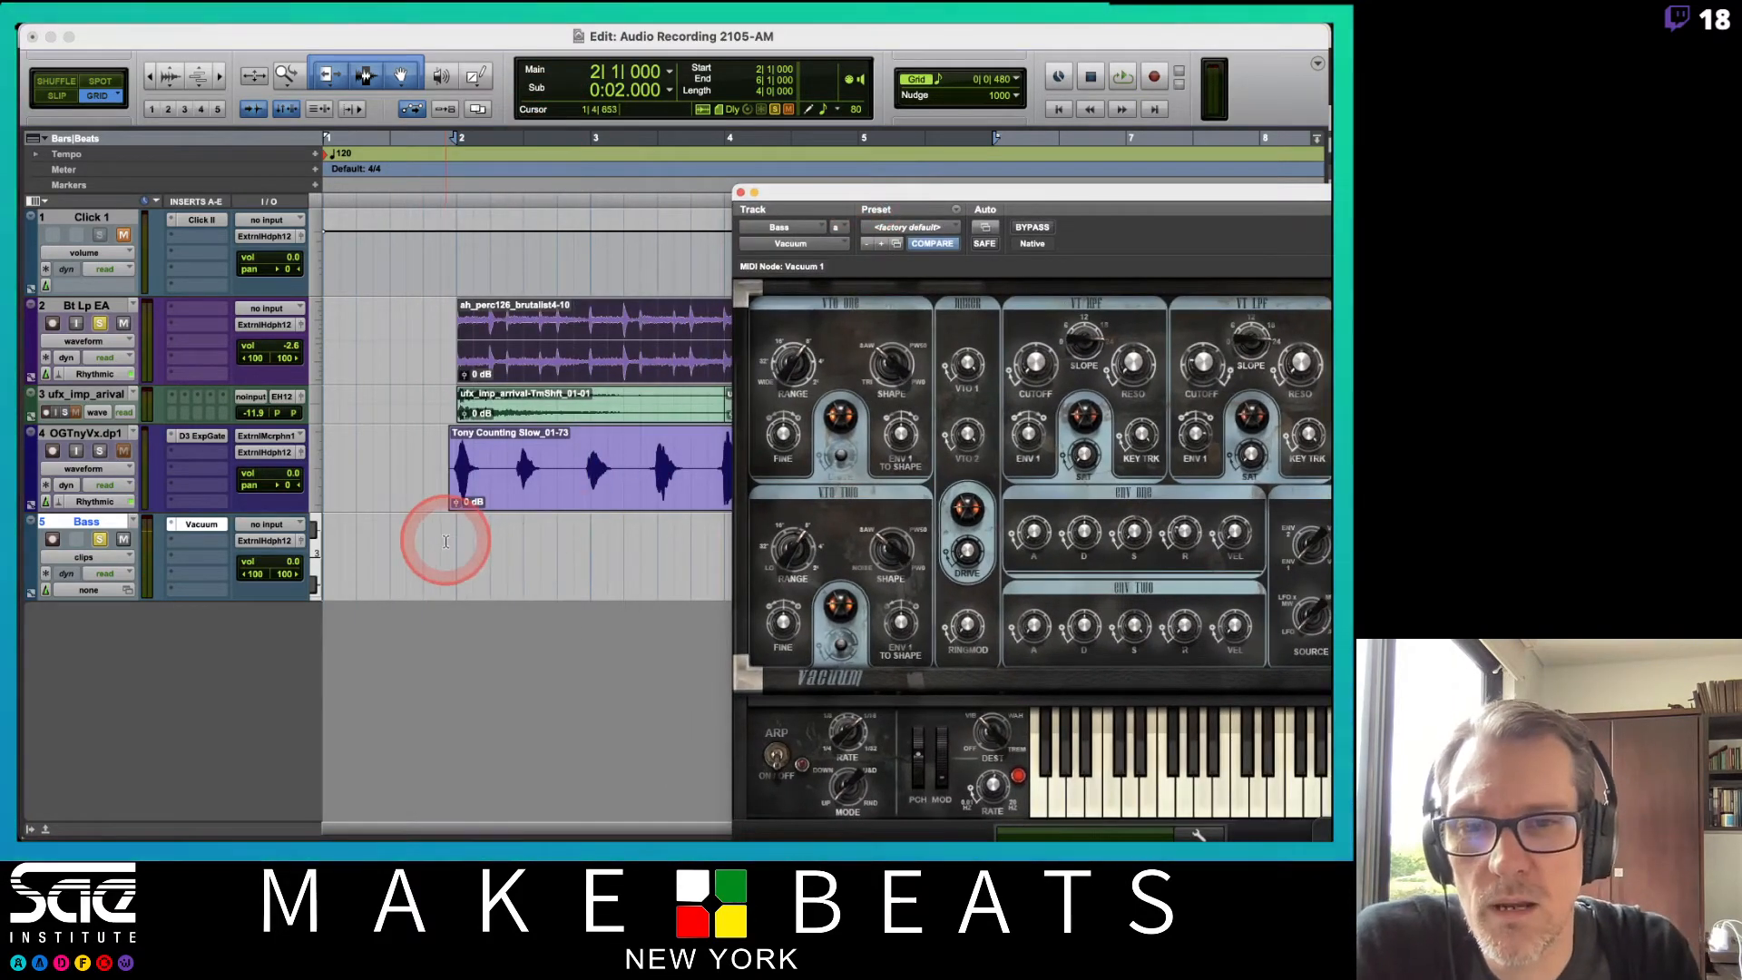
left_click_drag(443, 536, 598, 544)
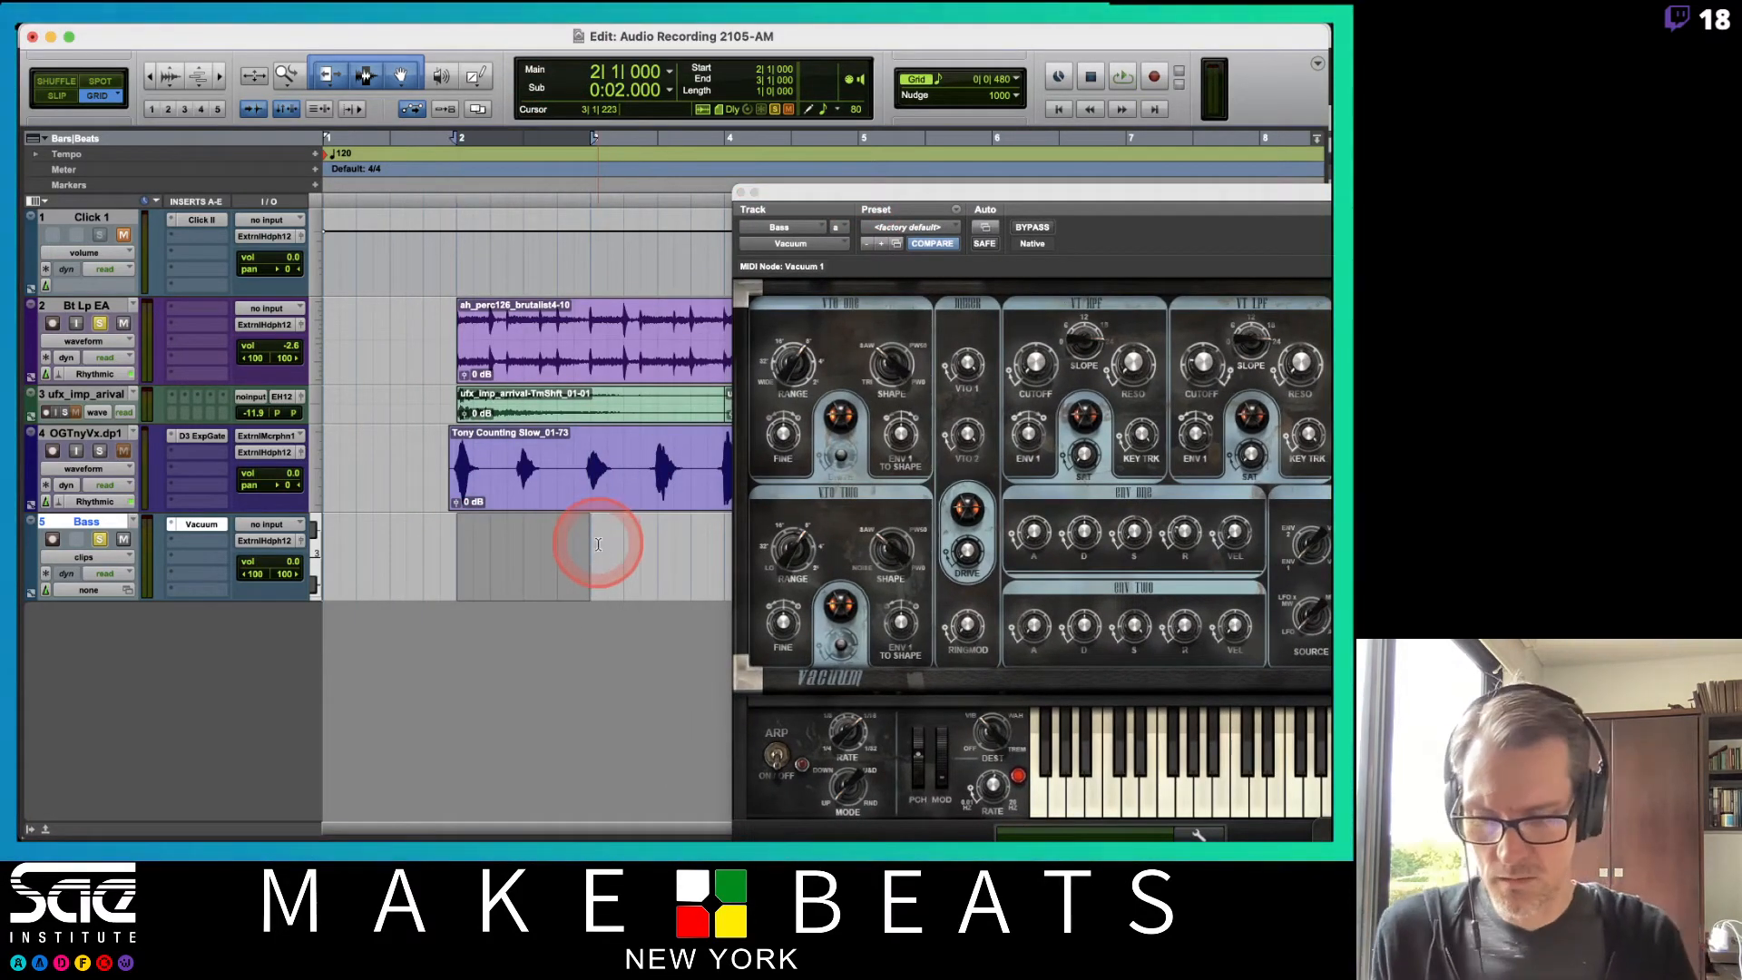
key("super+alt+shift+b")
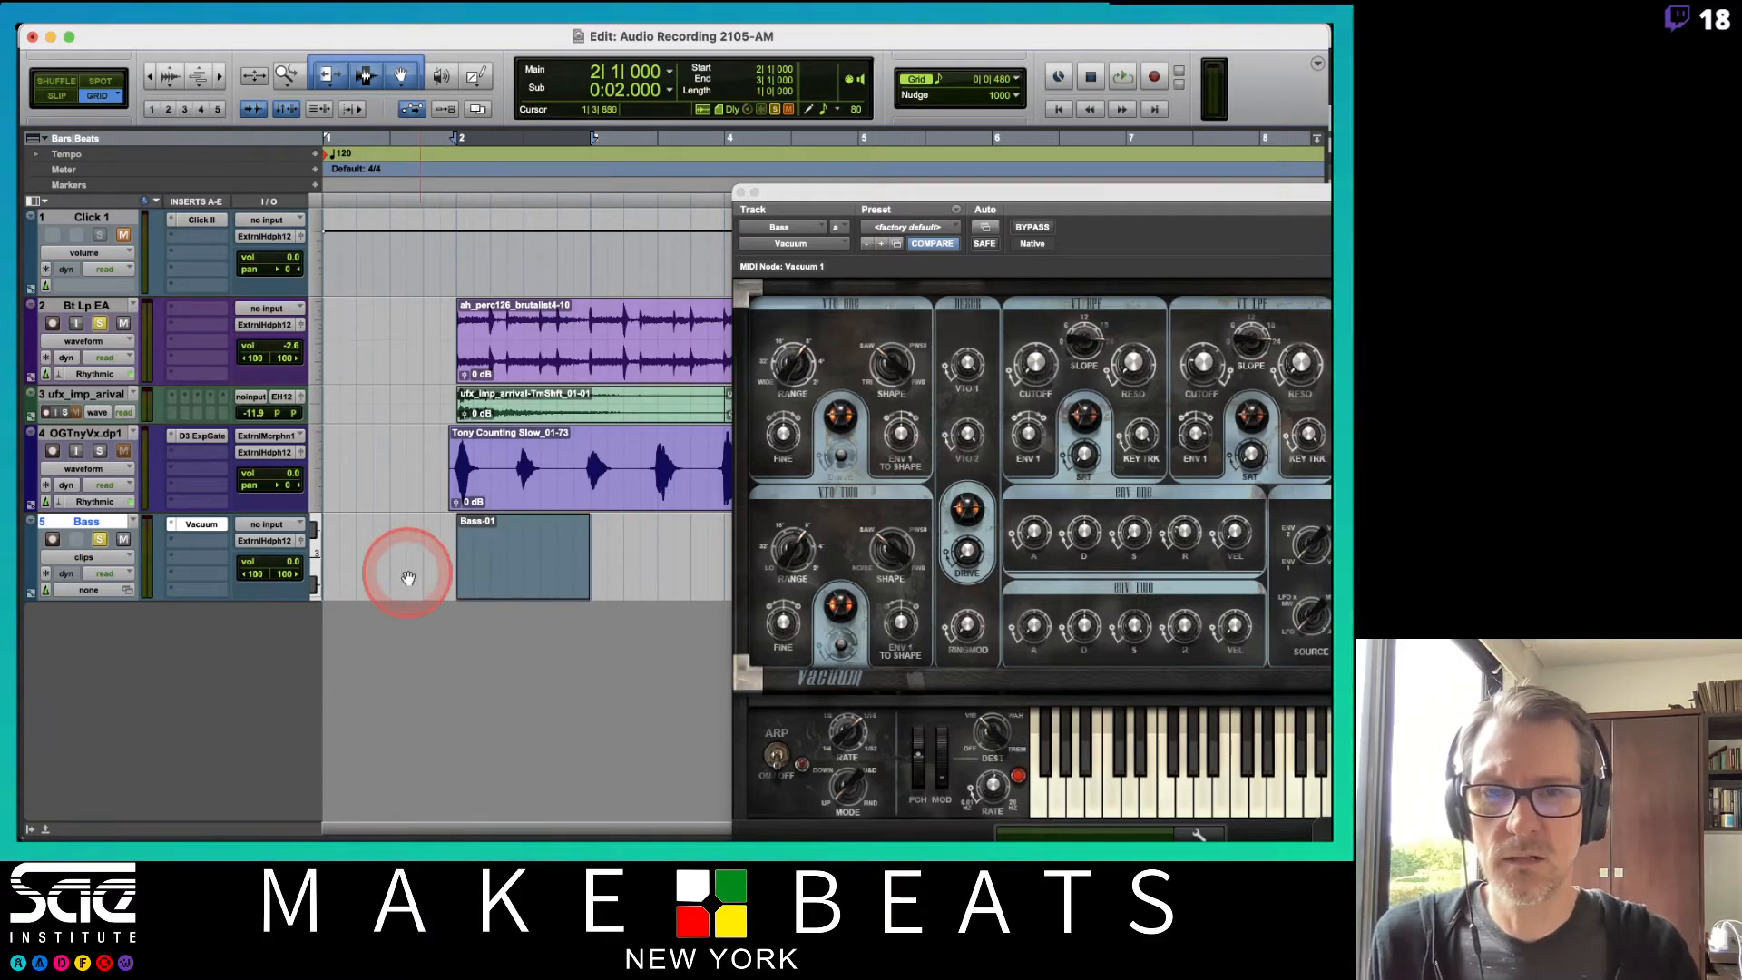
Open the new clip in the MIDI editor and move the plug-in window out of the way.
double_click(508, 591)
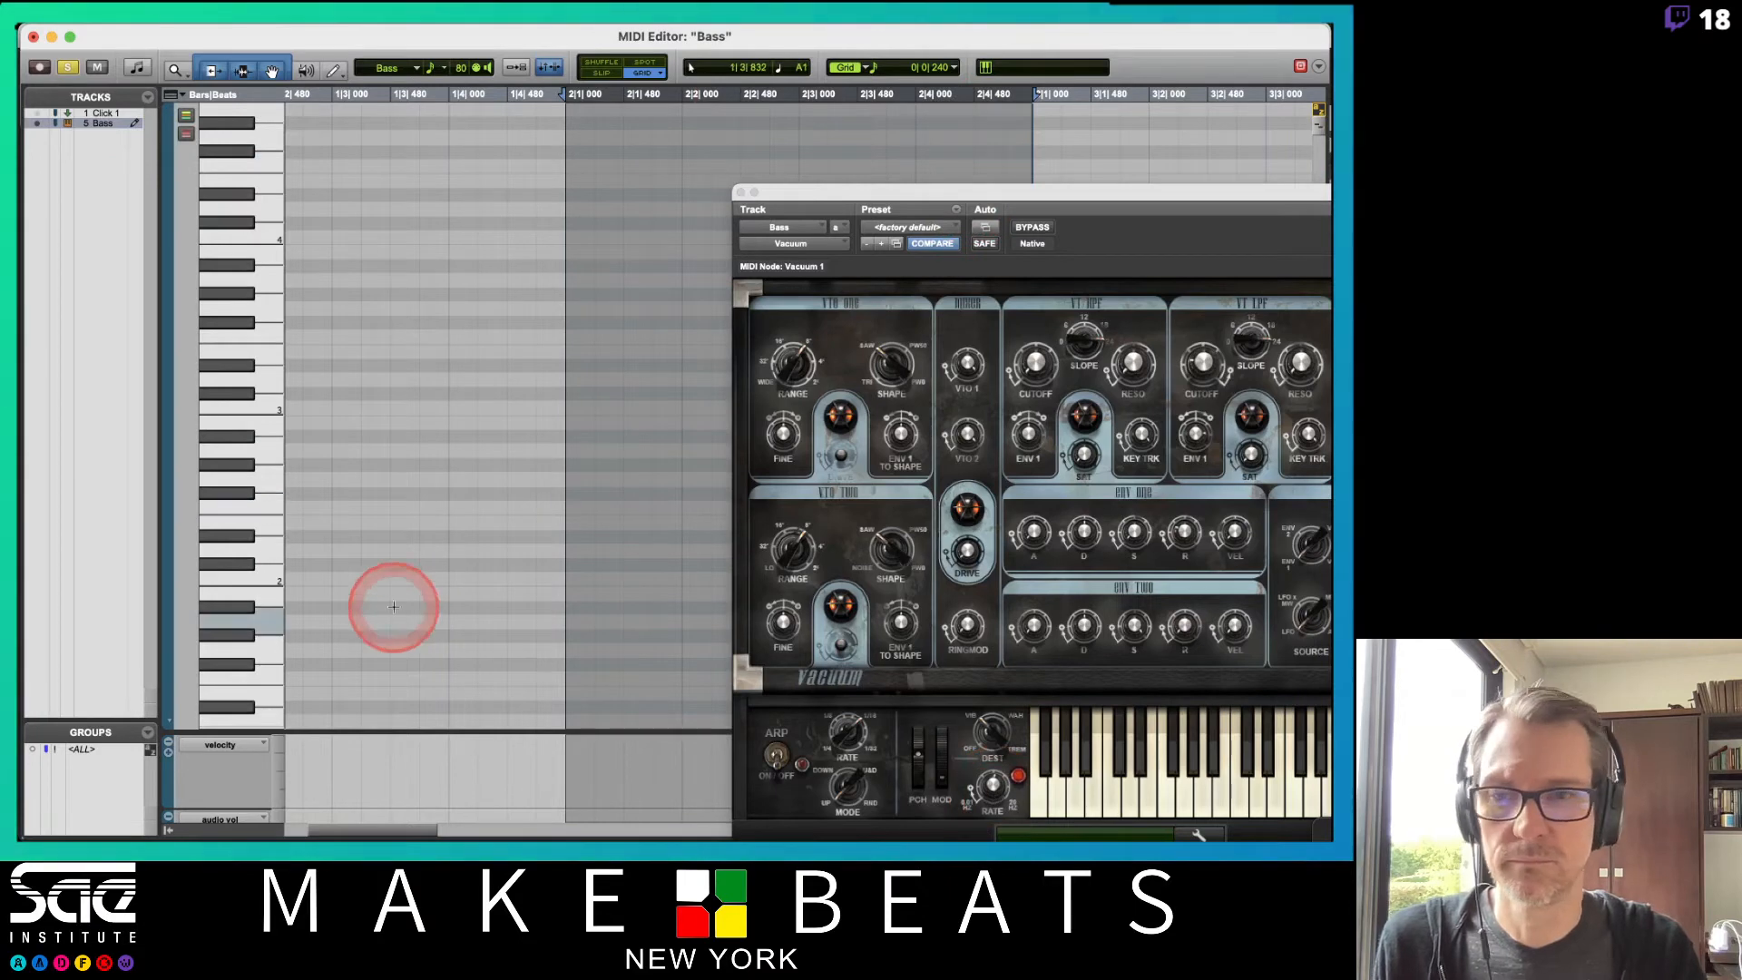
left_click(261, 479)
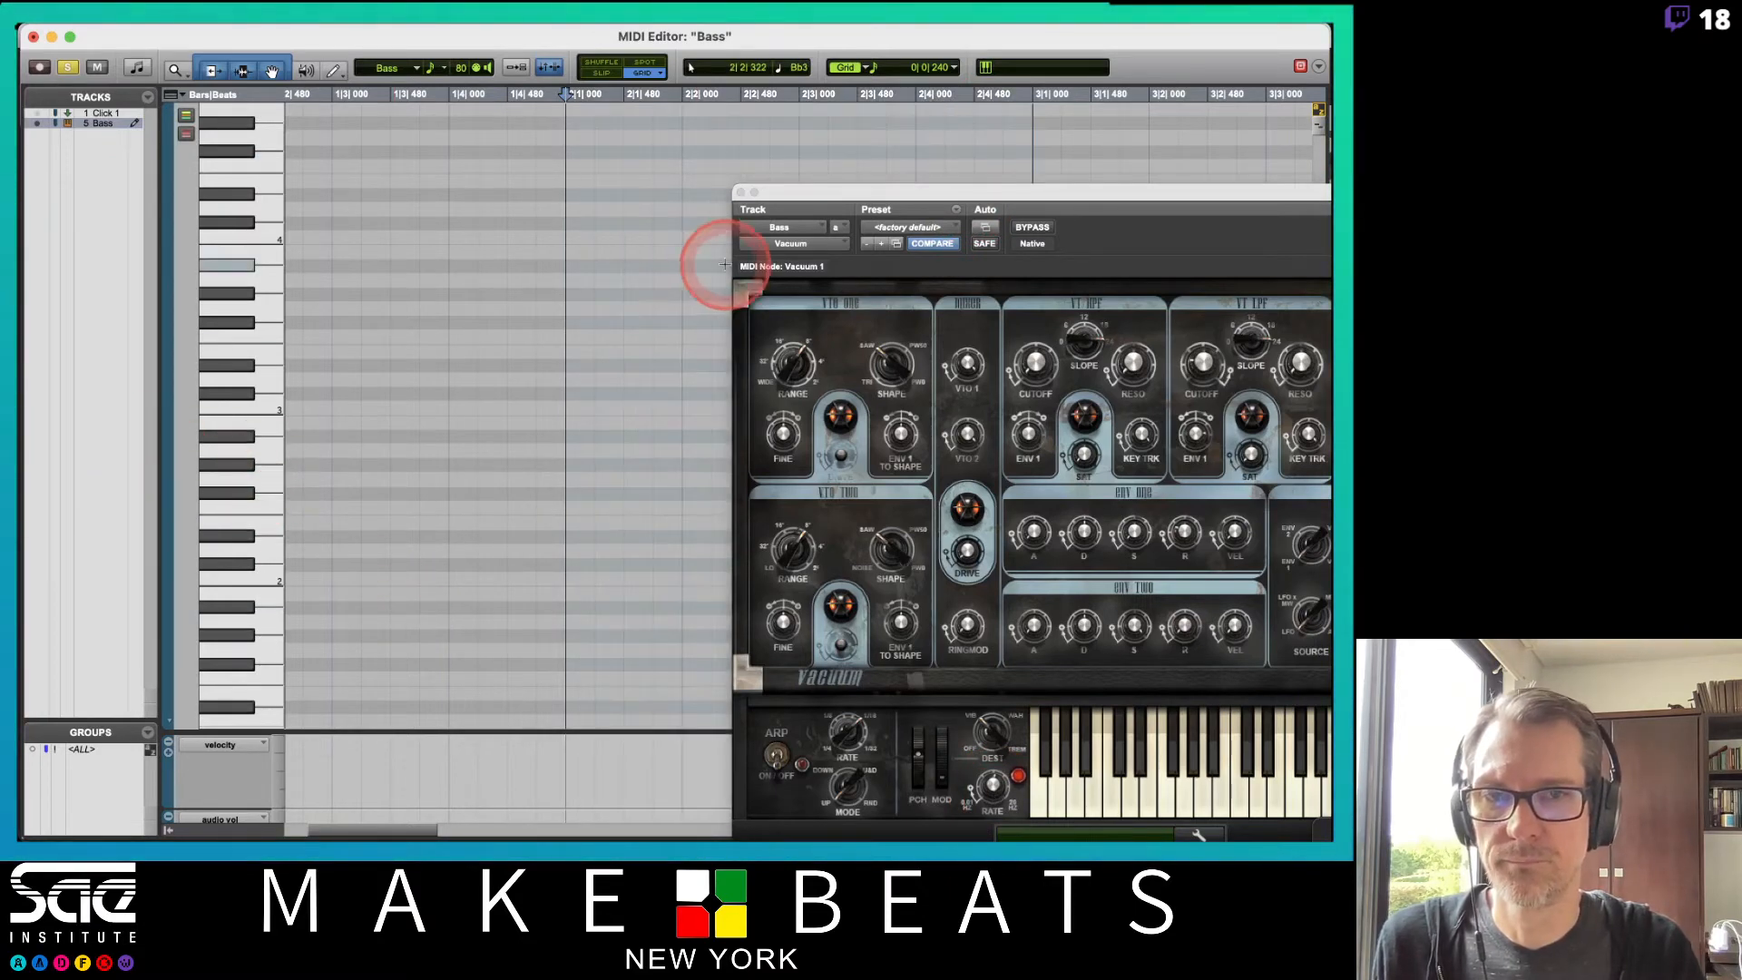
left_click_drag(805, 194, 914, 546)
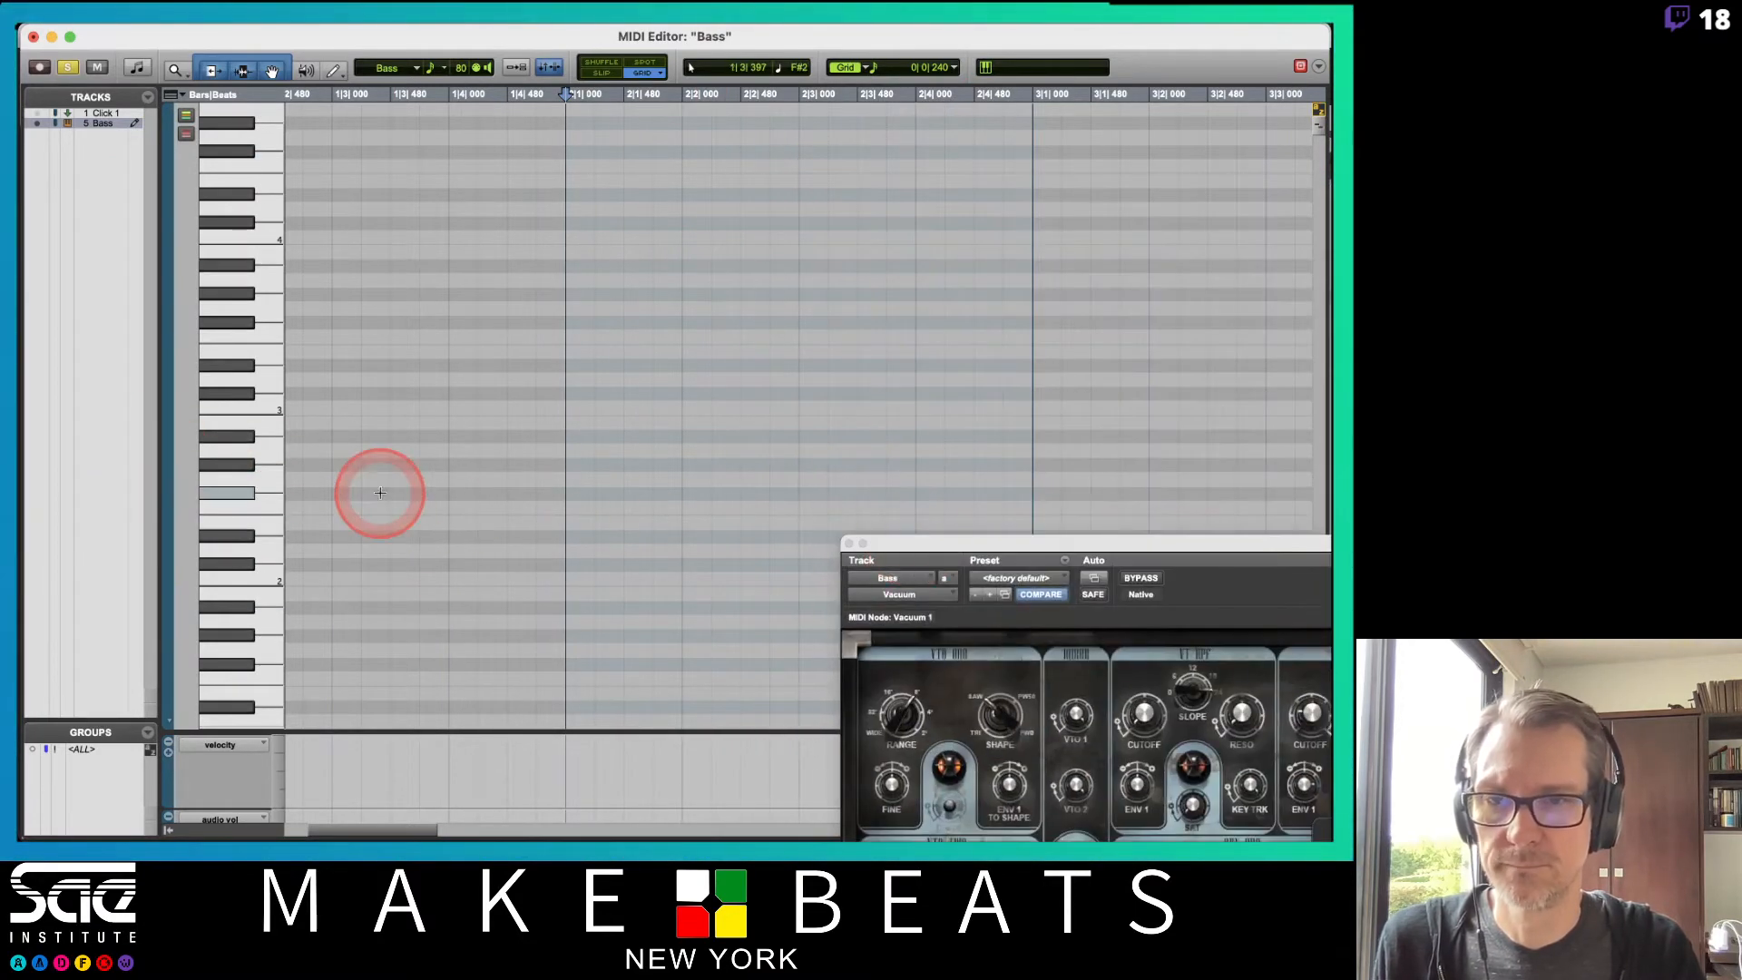
Draw five short G2 notes across the first half of bar 2 and close the plug-in window.
left_click(577, 478)
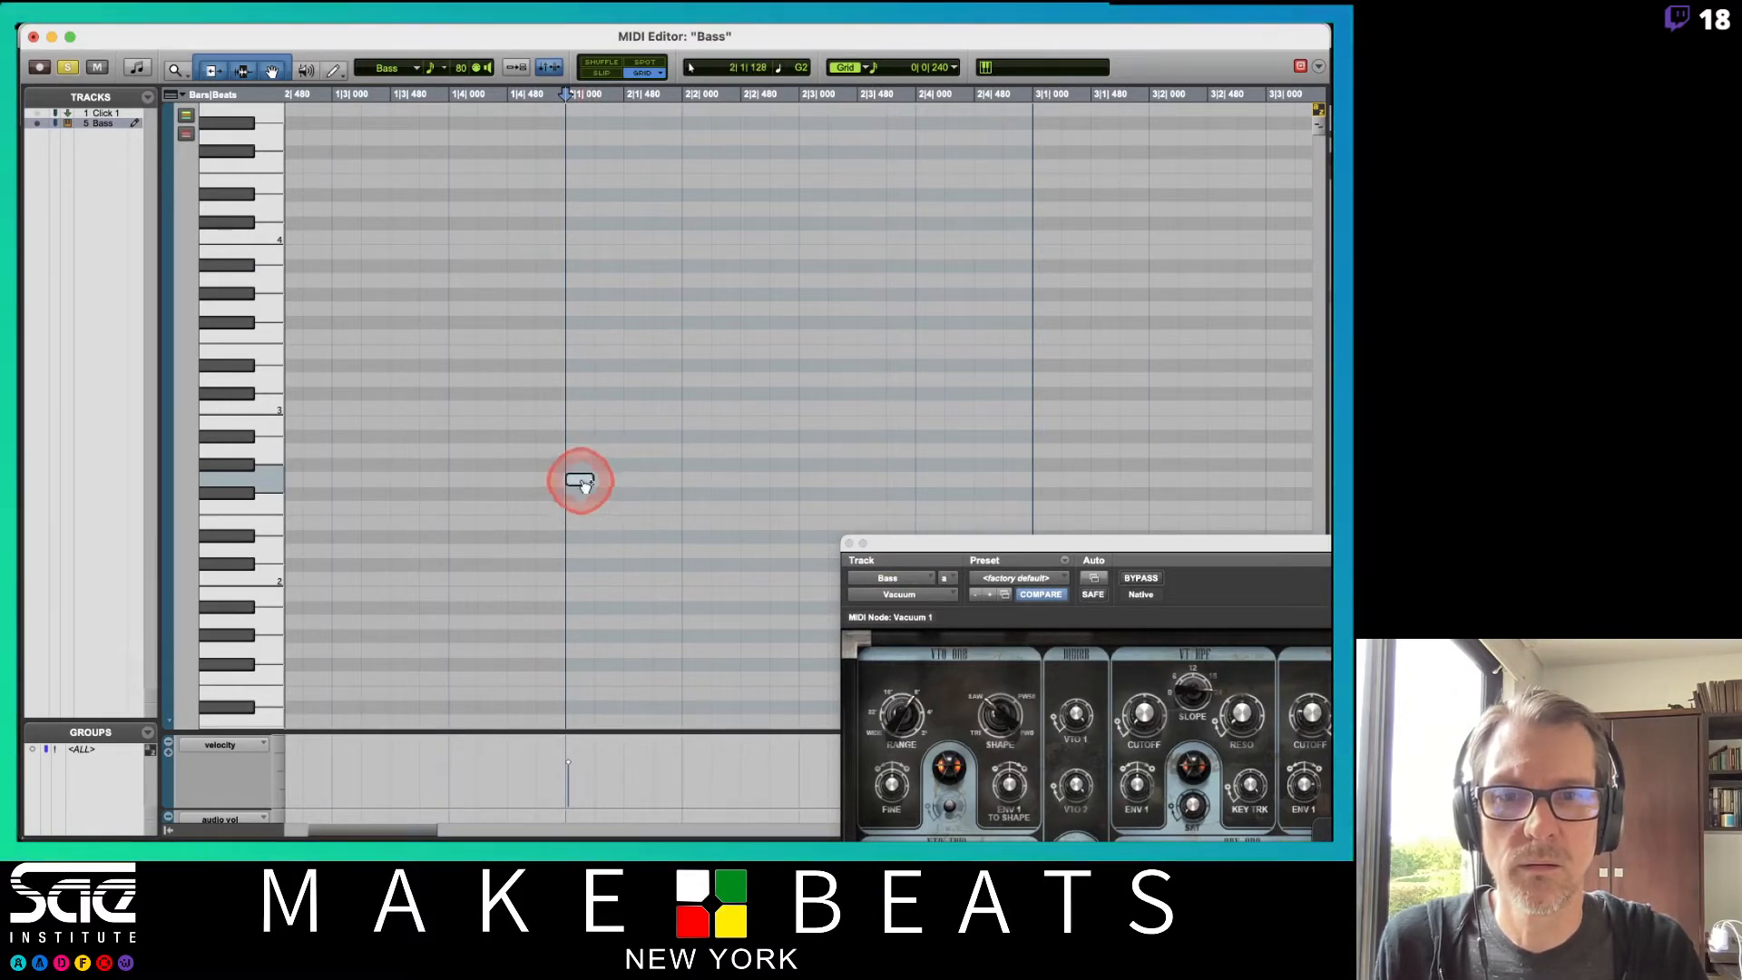
left_click(638, 479)
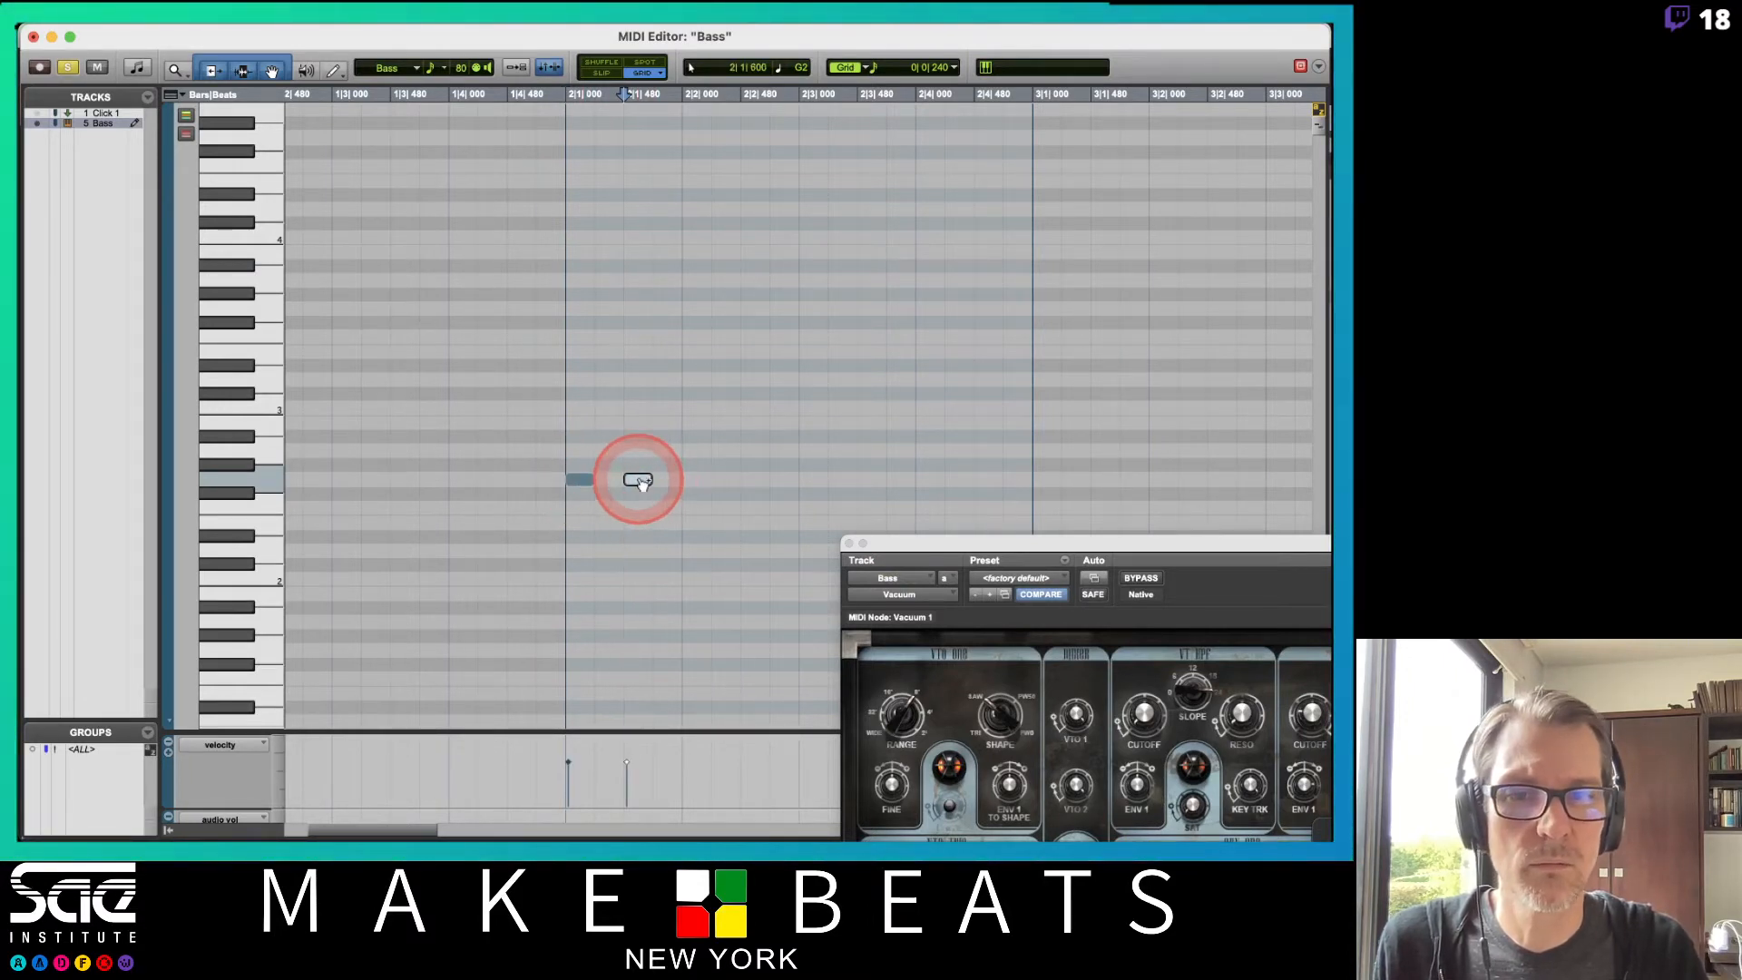
left_click(755, 479)
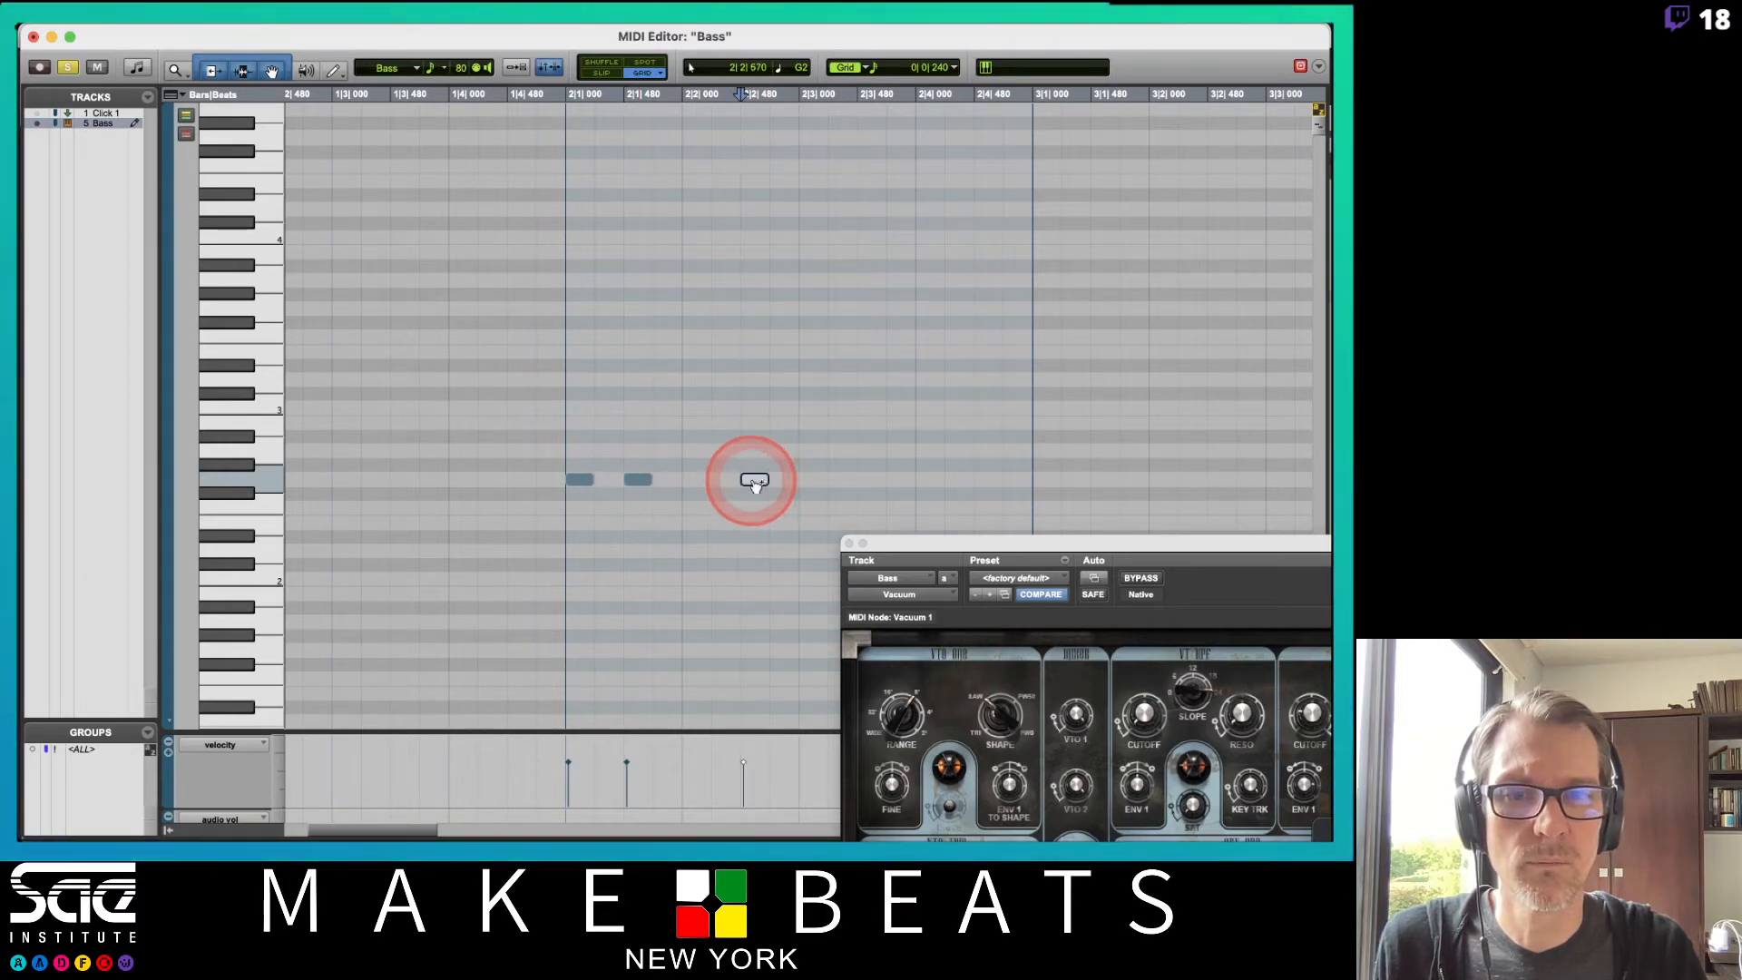
left_click(812, 480)
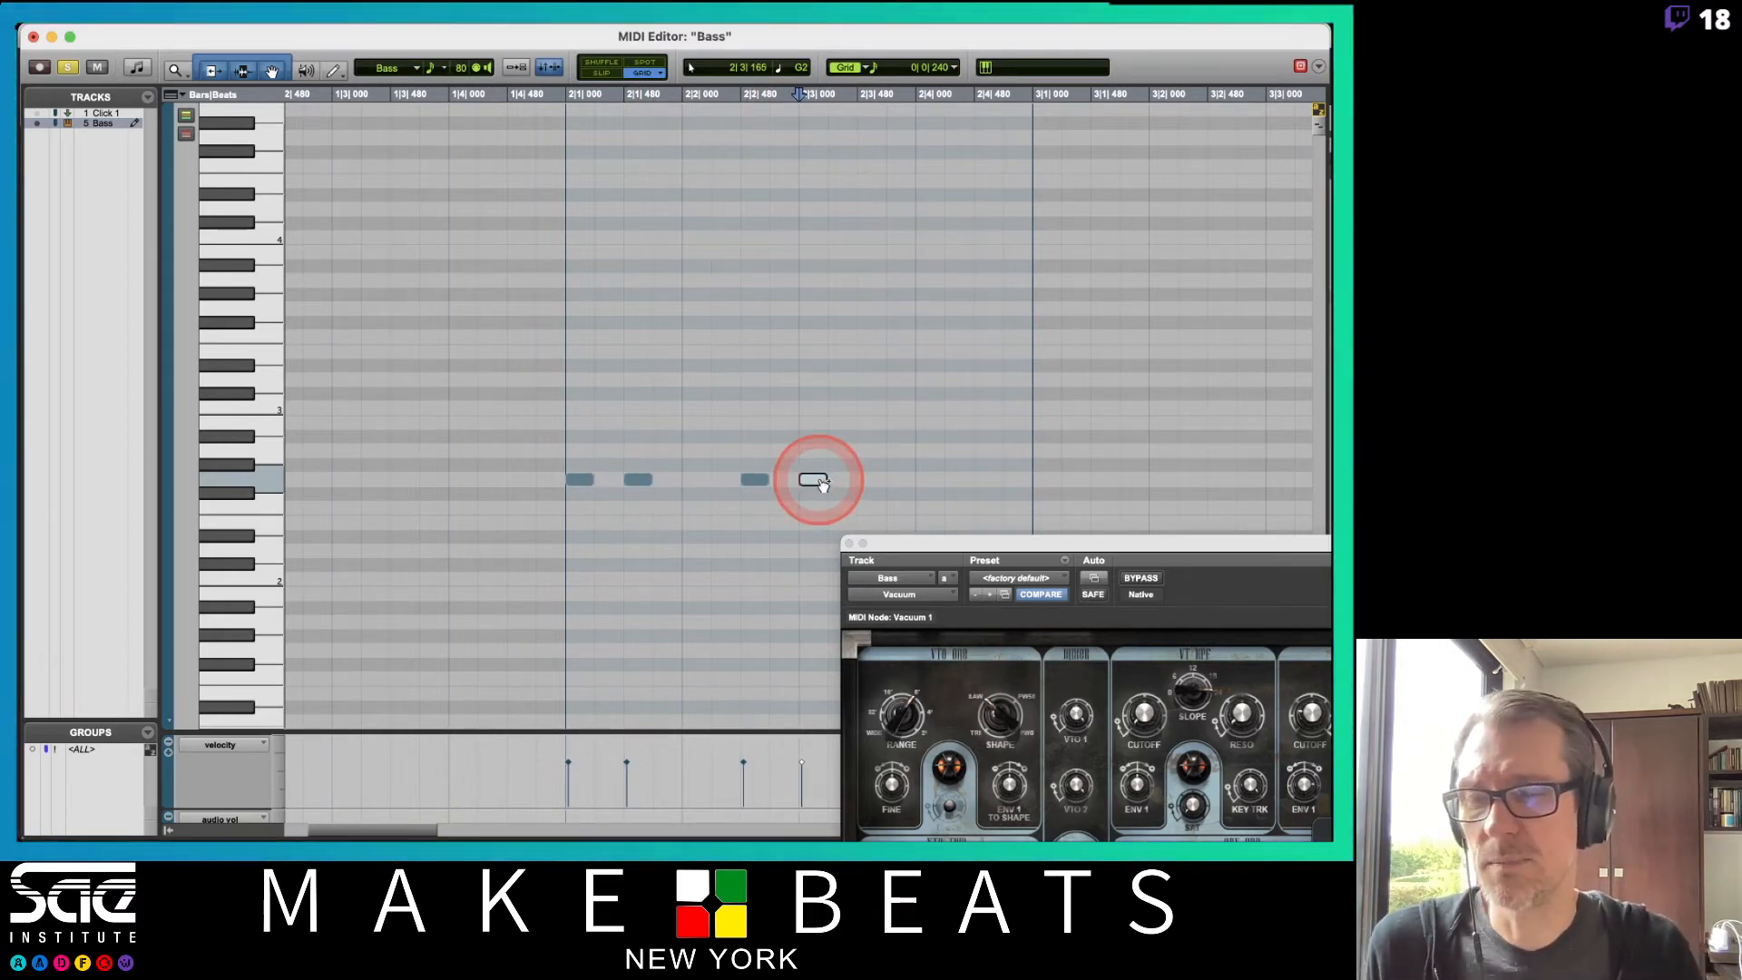
left_click_drag(864, 549, 935, 574)
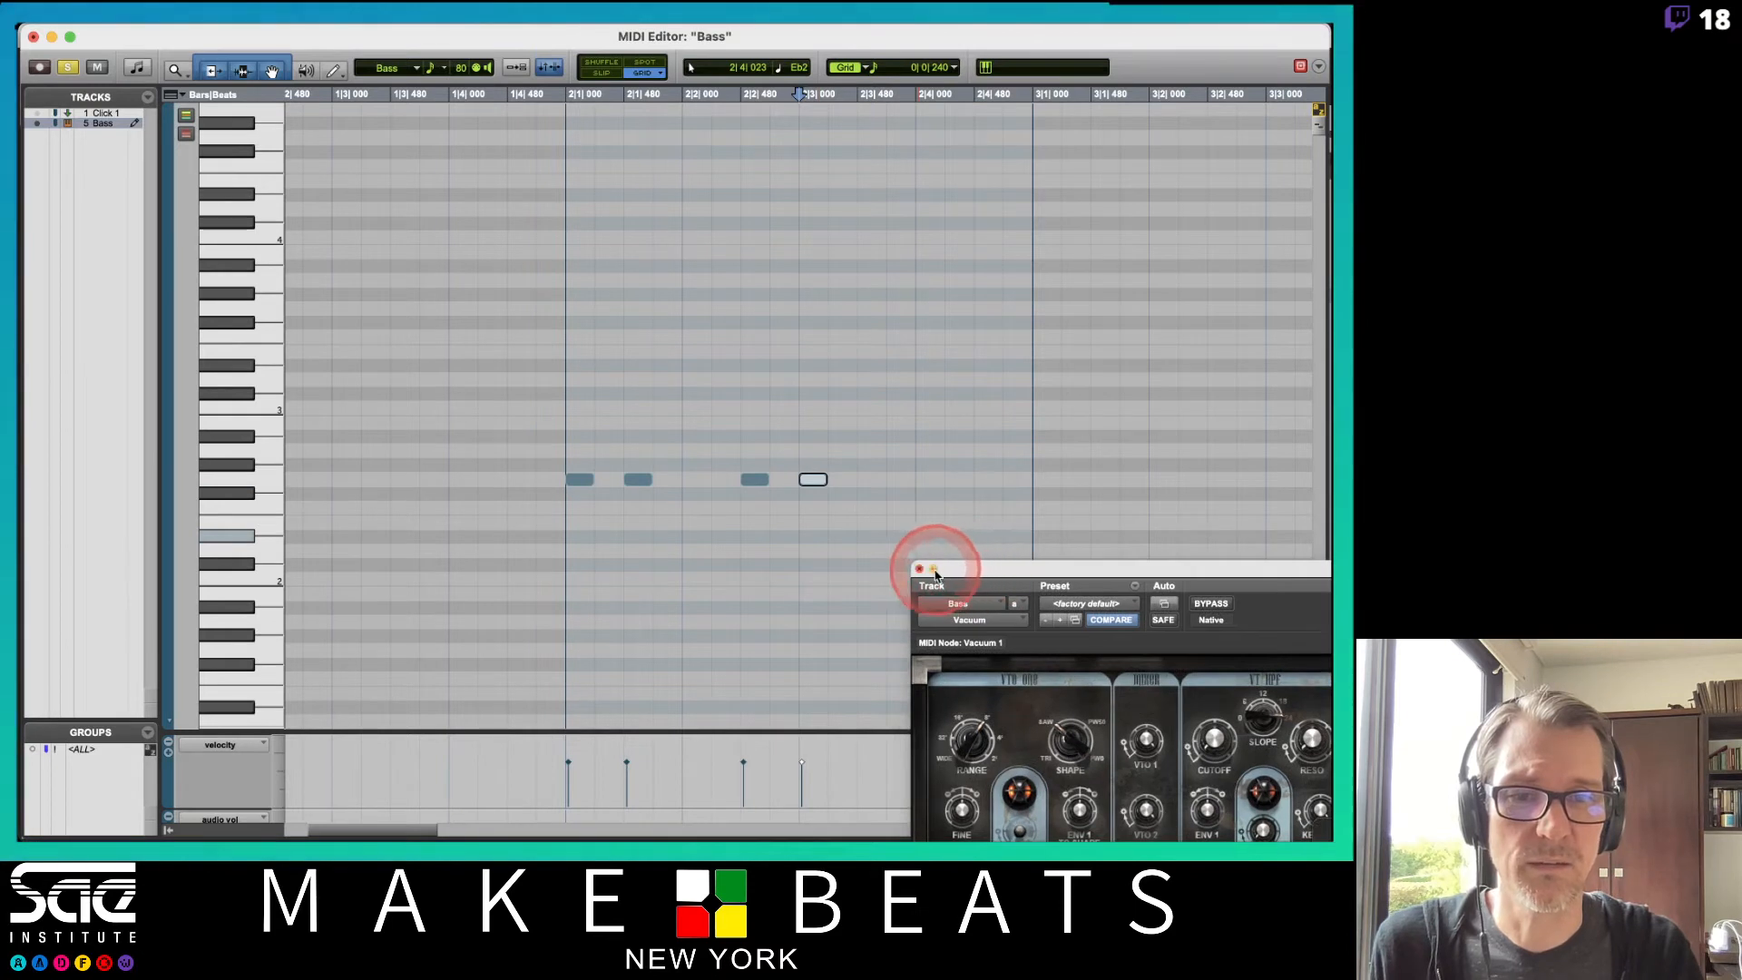
left_click(934, 570)
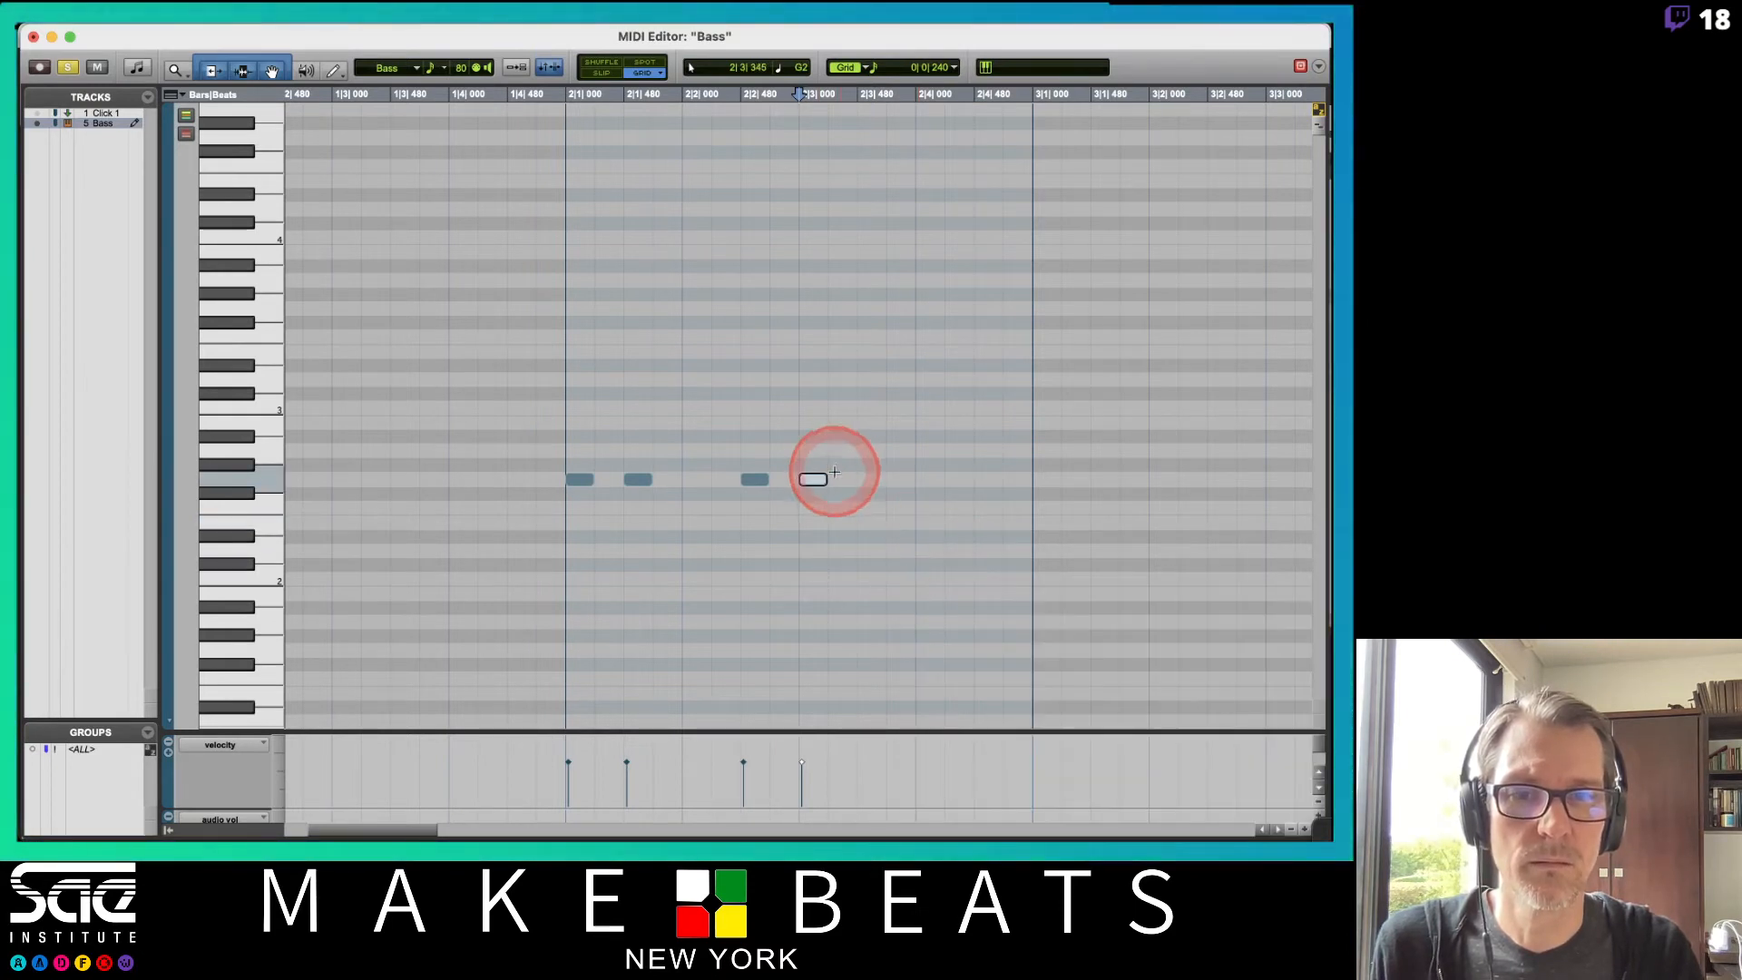
left_click(869, 480)
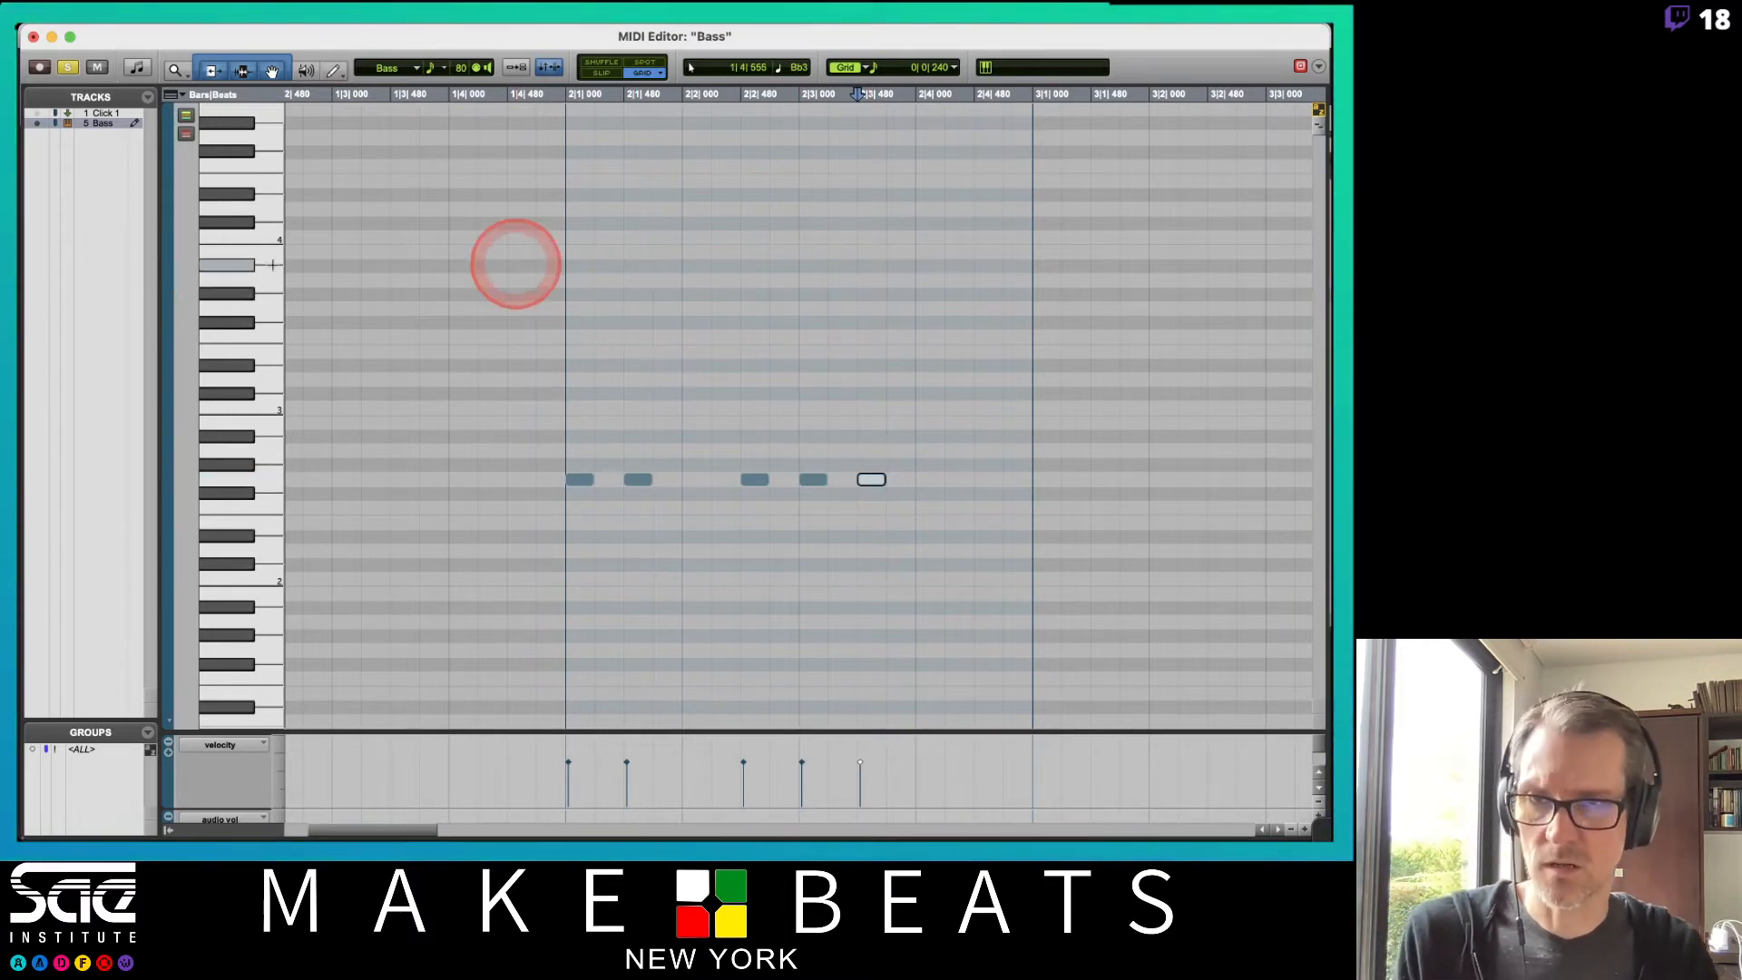
Return to the Edit window and play back the bass clip.
key("super+equal")
left_click(487, 565)
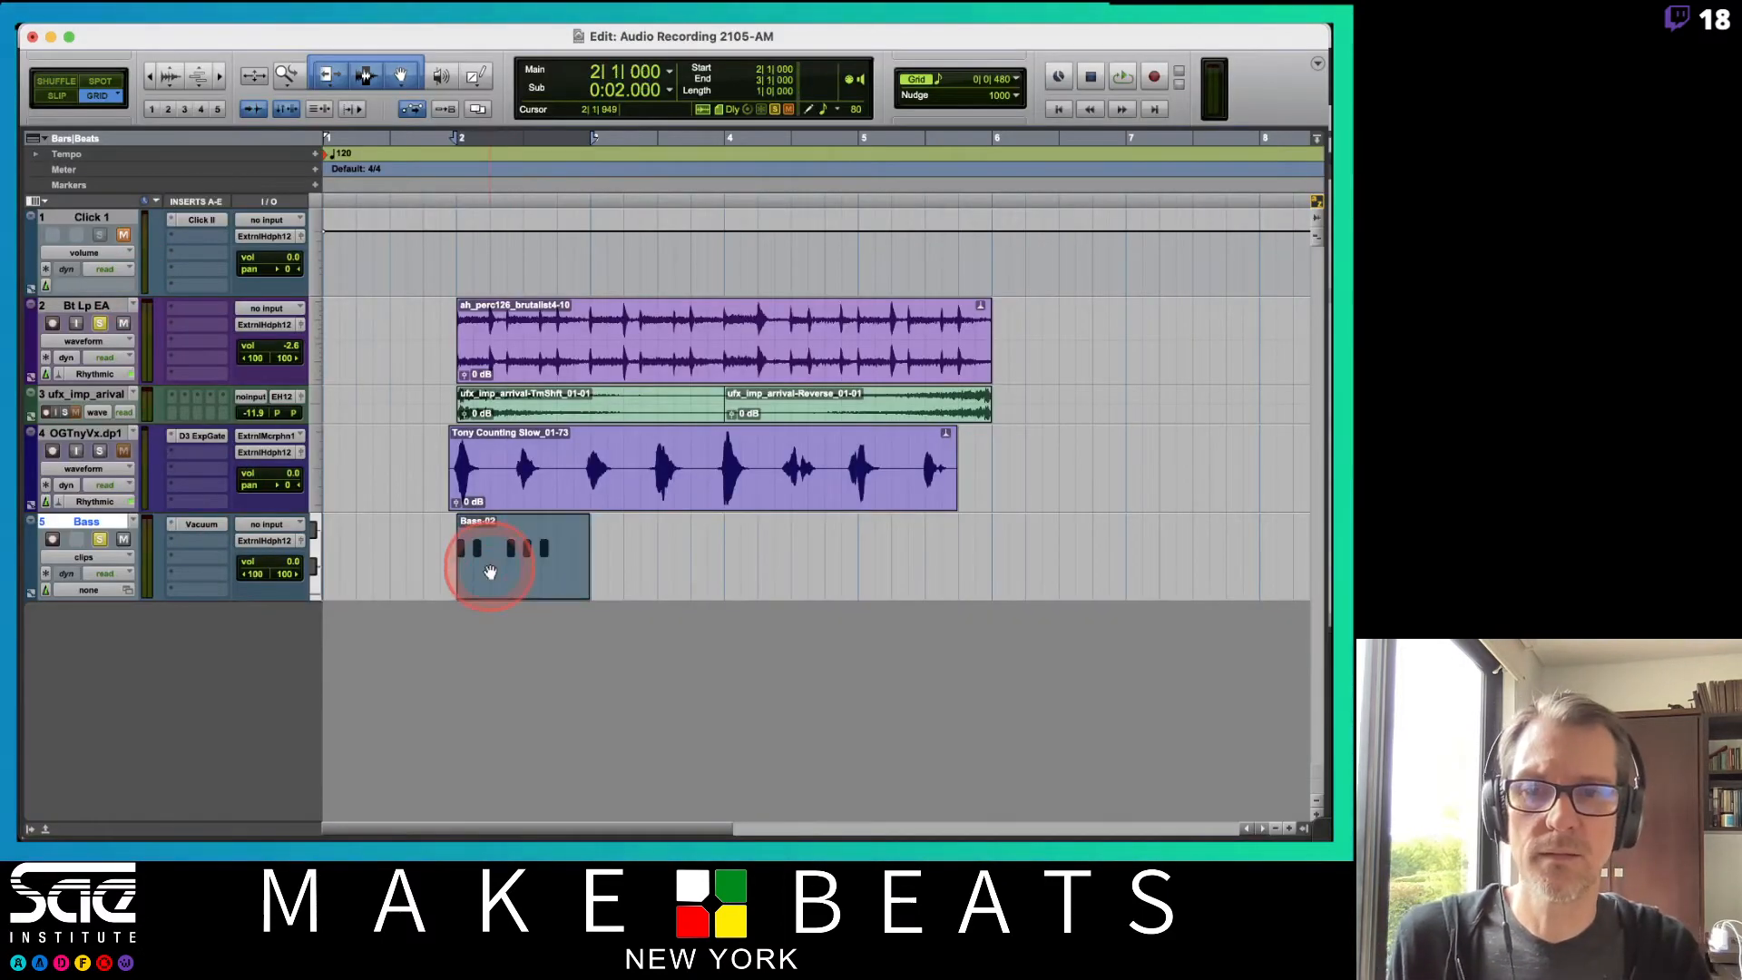
key("space")
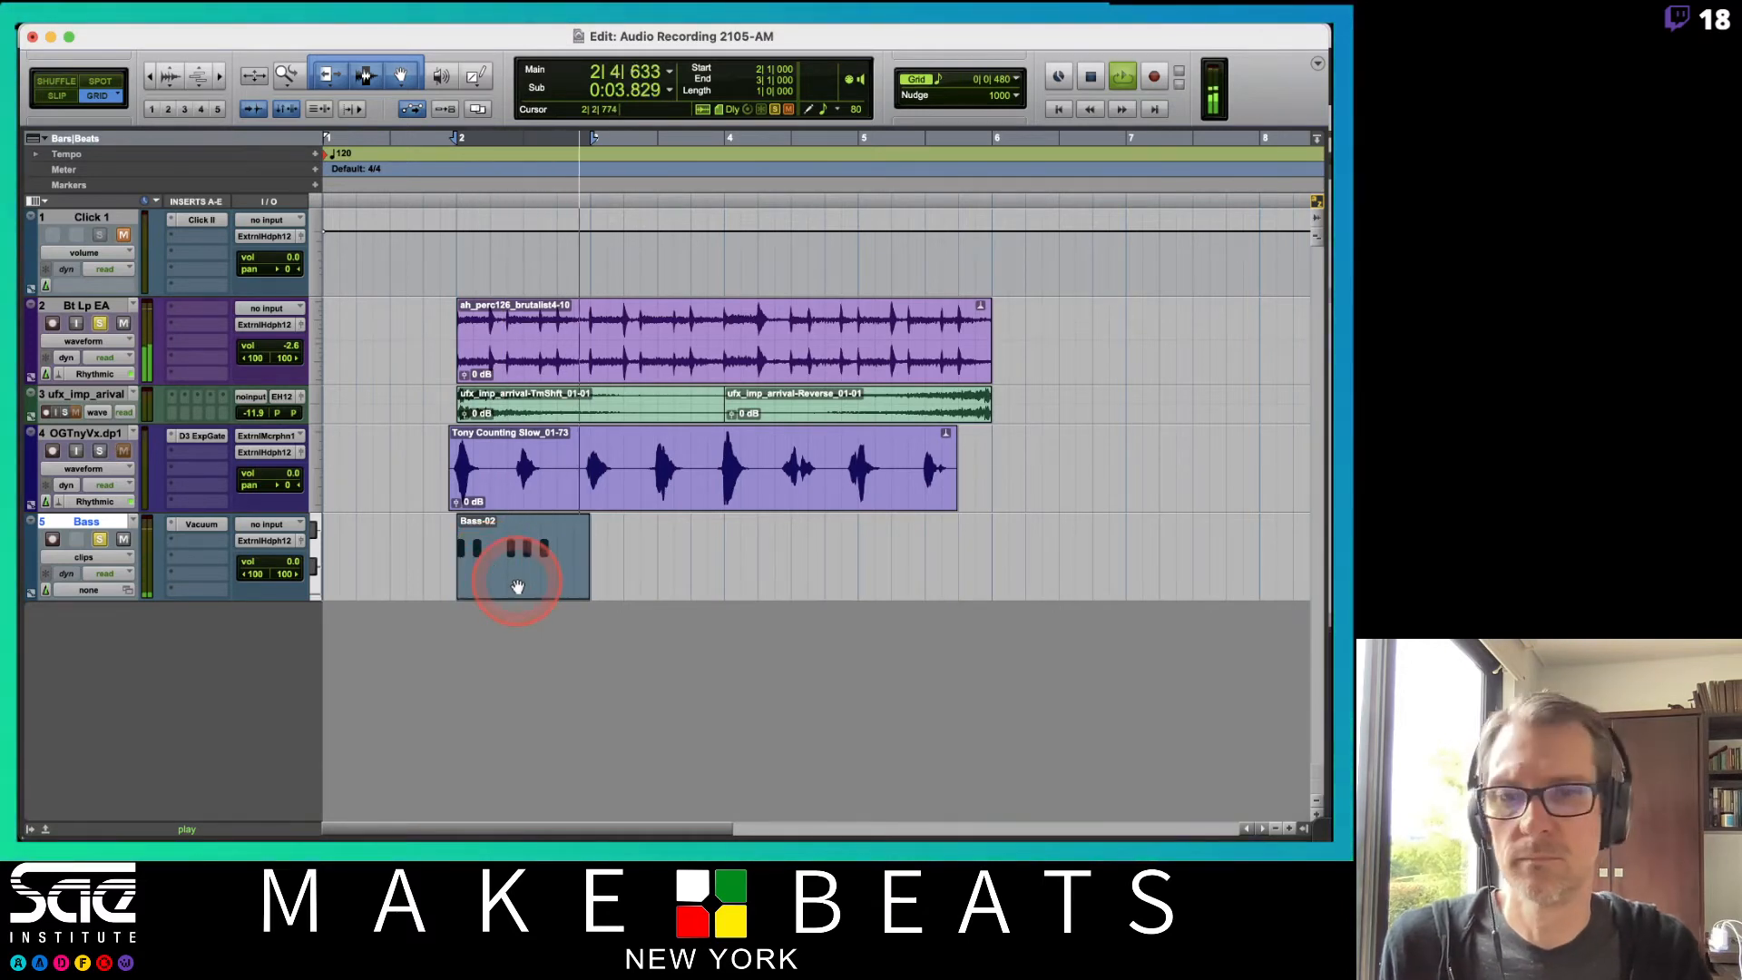
key("space")
Duplicate the bass clip three times and consolidate the copies into one clip.
key("super+d")
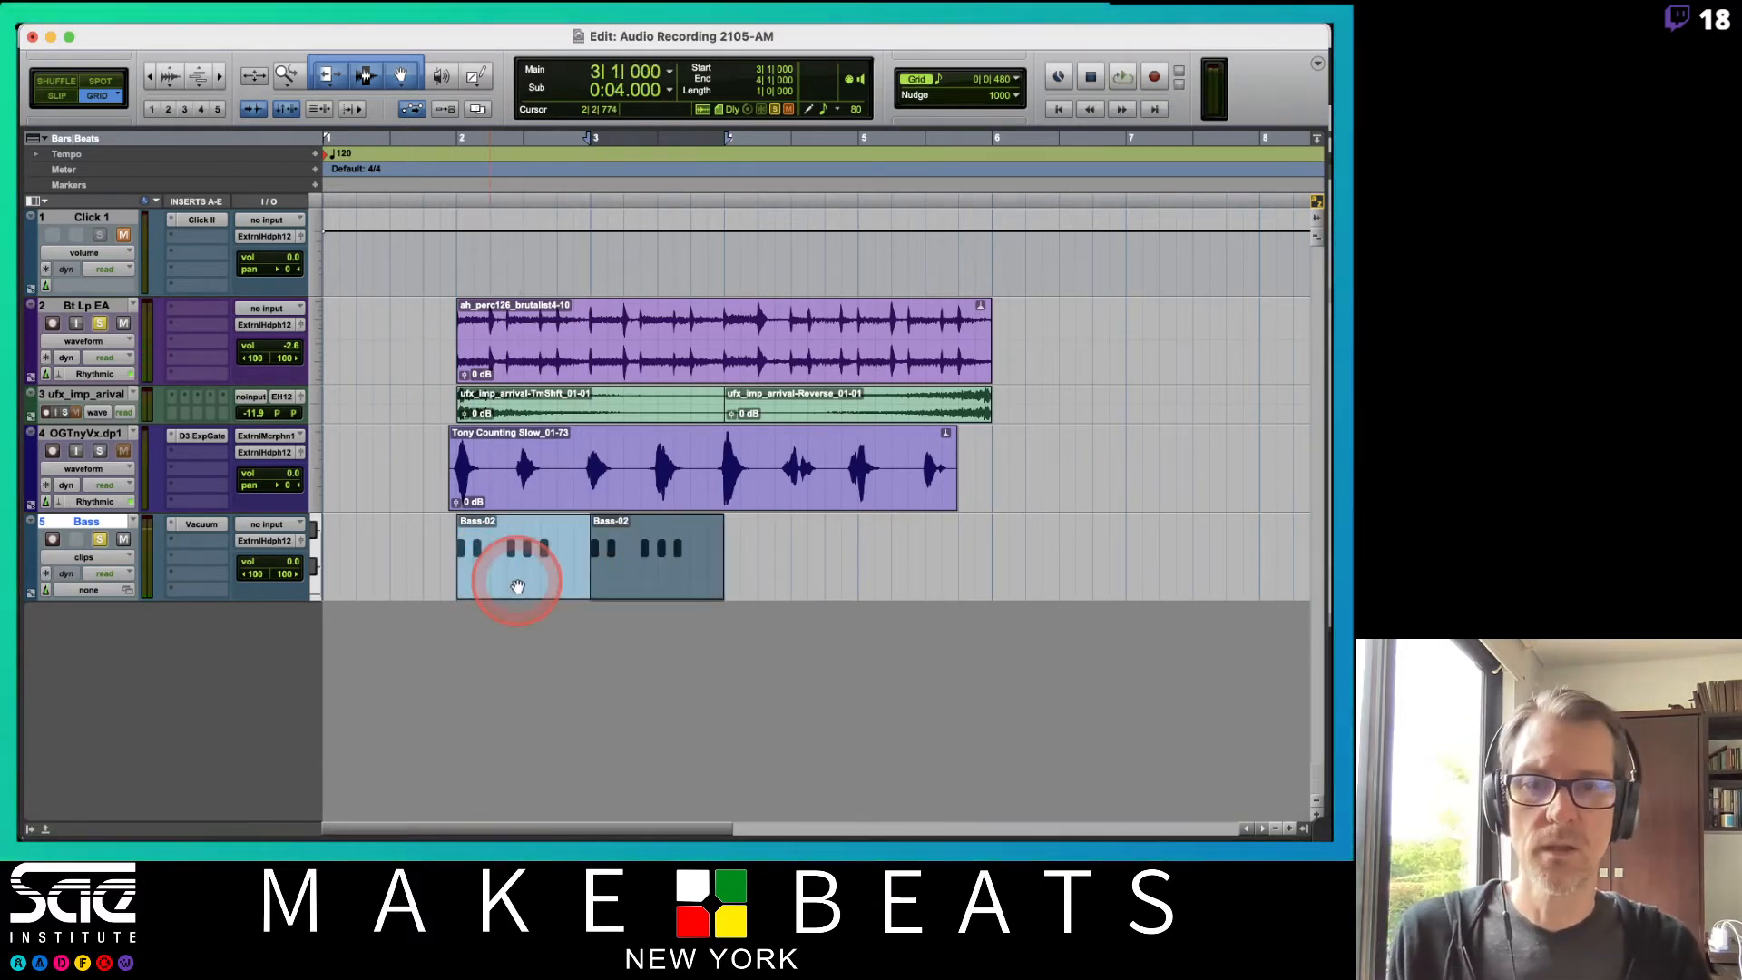
key("super+d")
key("super+d")
left_click(512, 580, "shift")
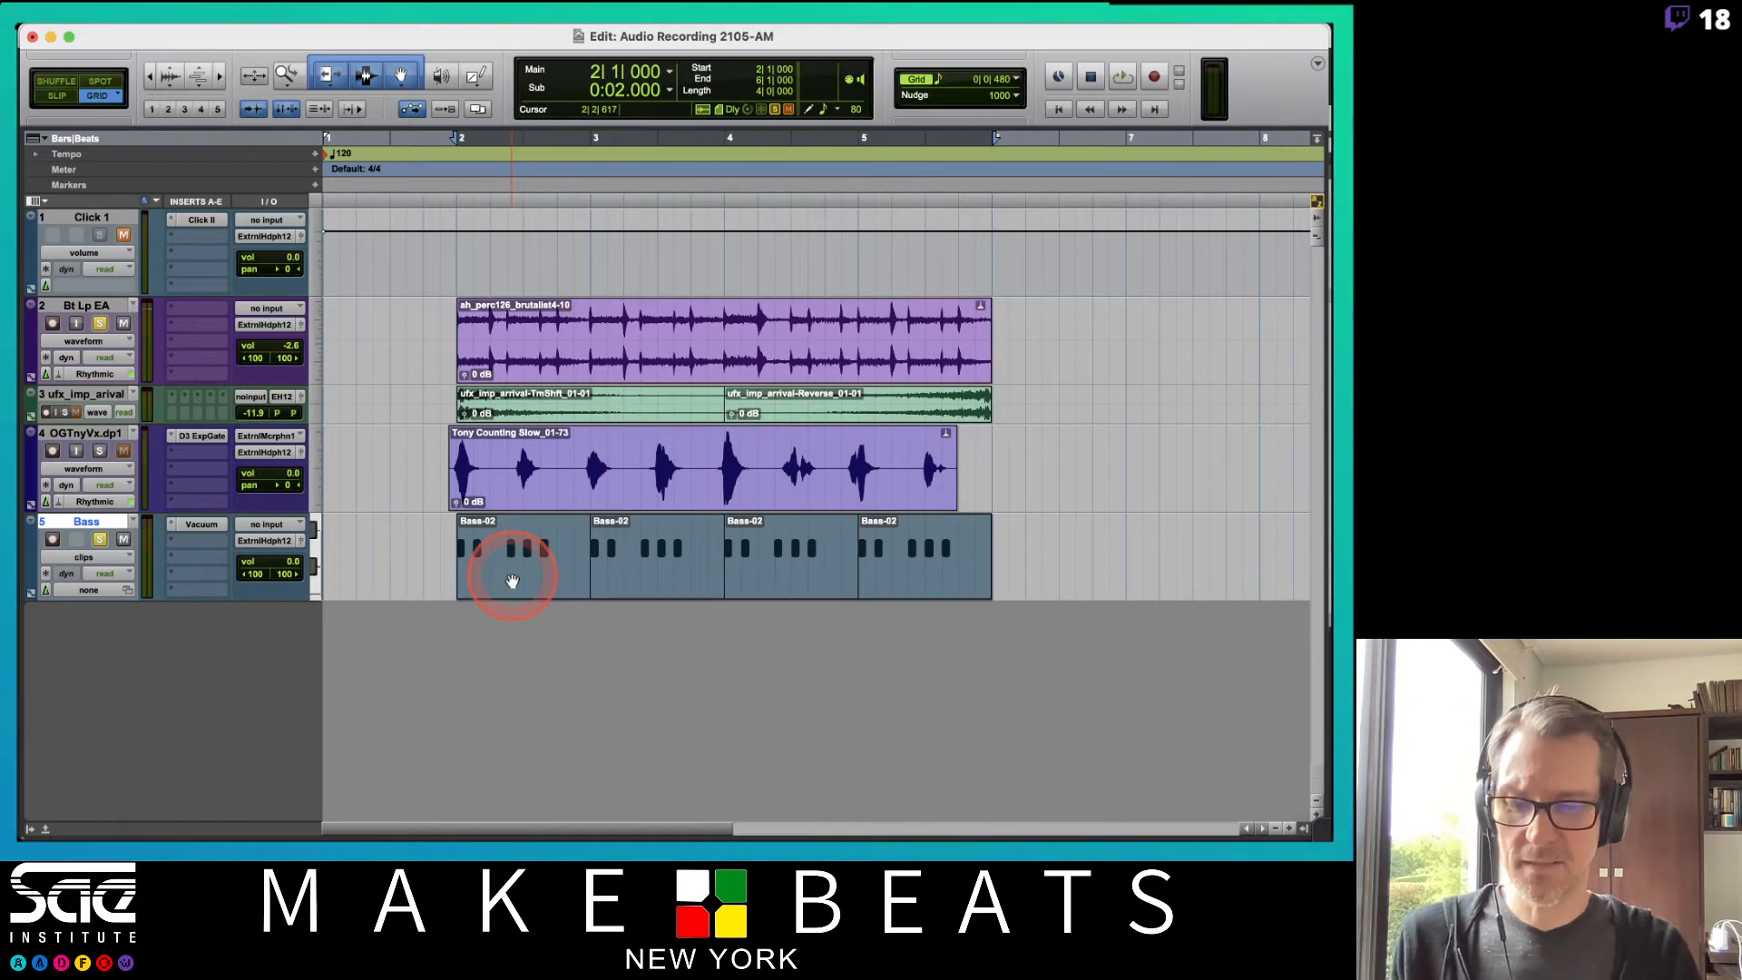
key("alt+shift+3")
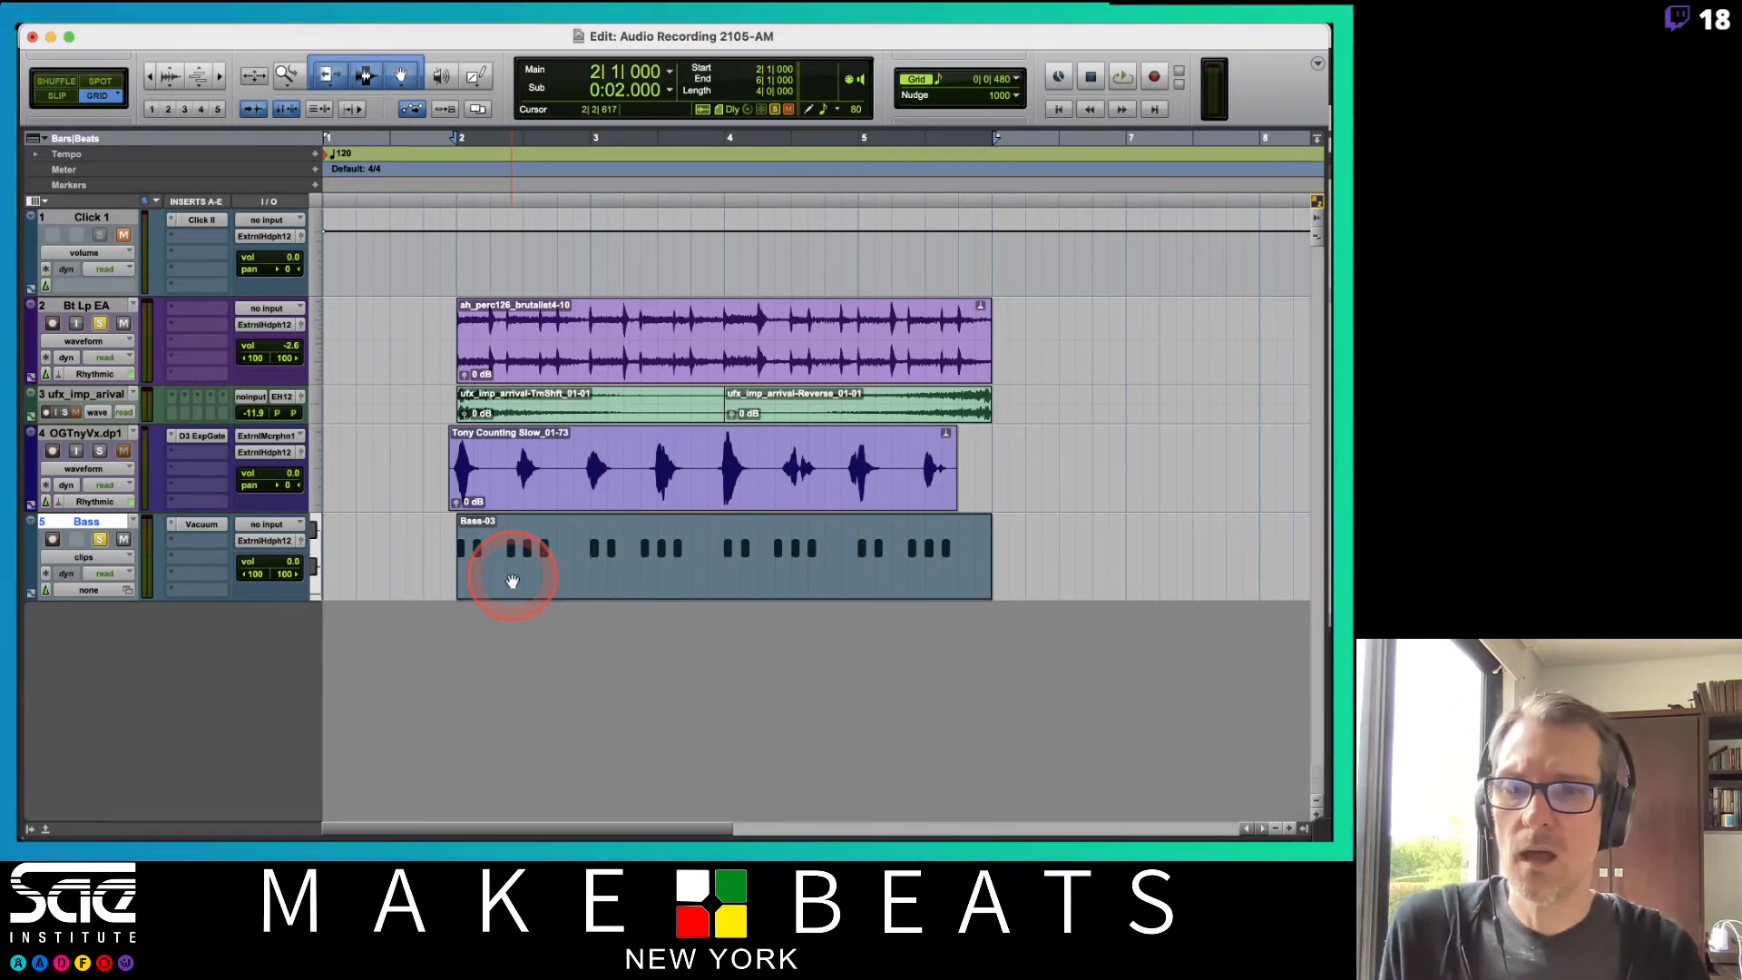
Commit the Bass instrument track to audio and rename the committed track Synth.
right_click(98, 524)
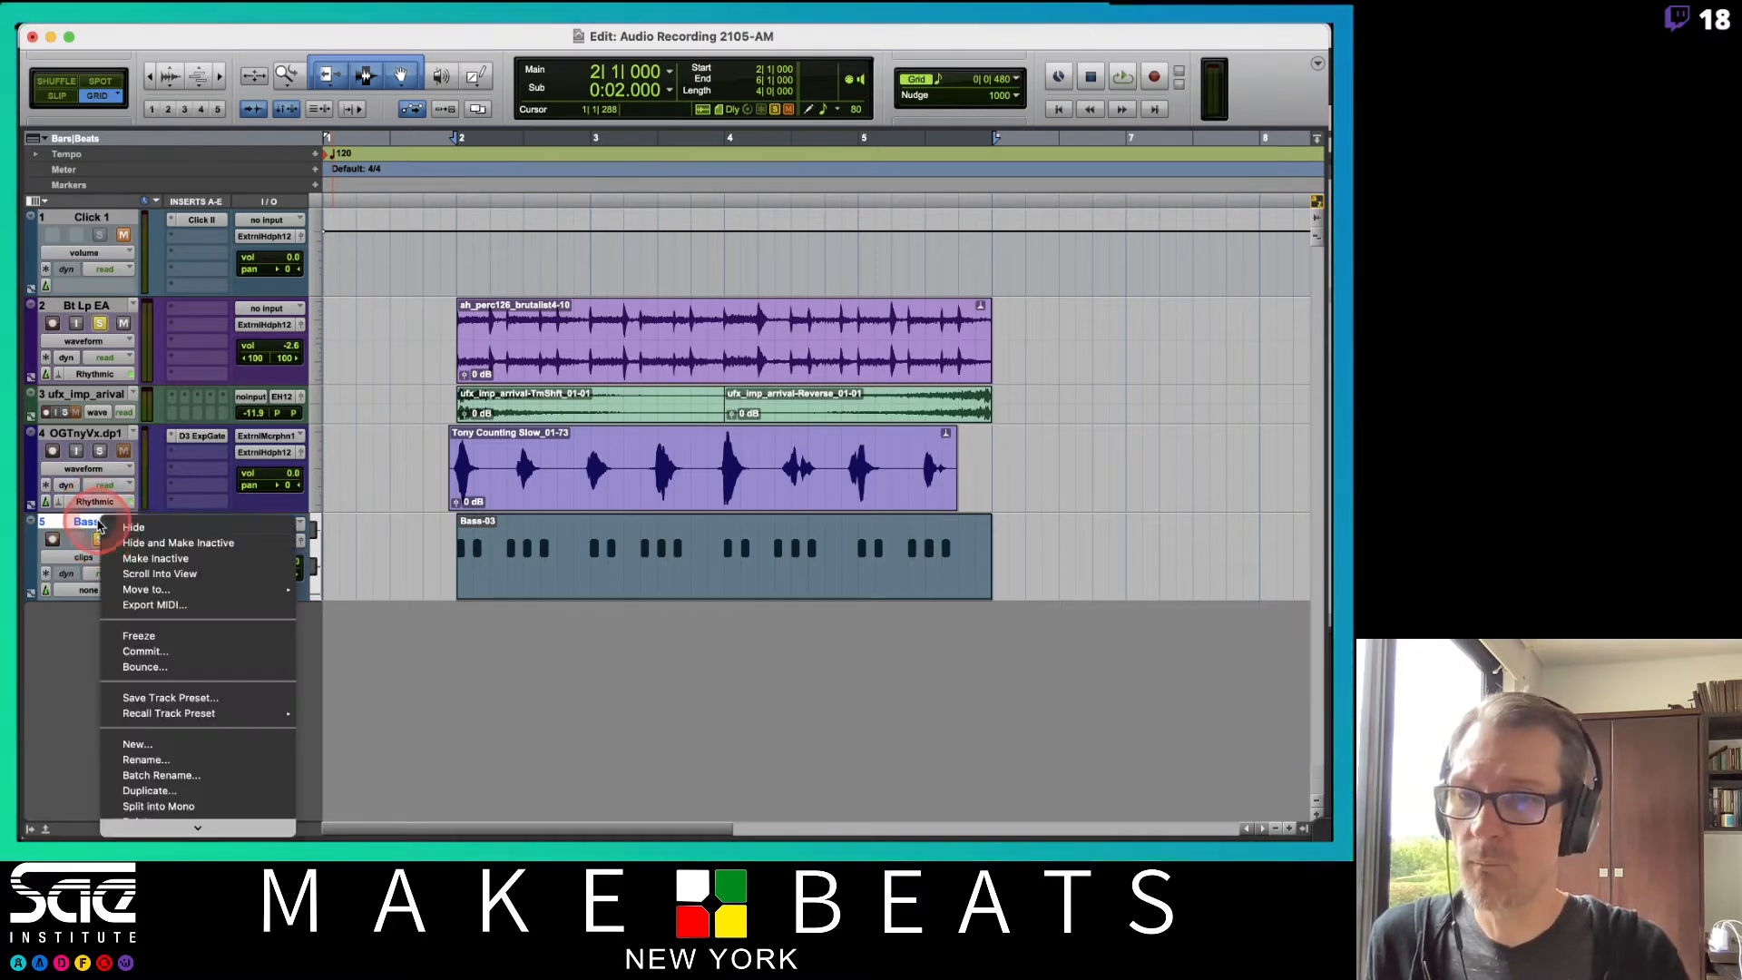
left_click(154, 651)
key("Return")
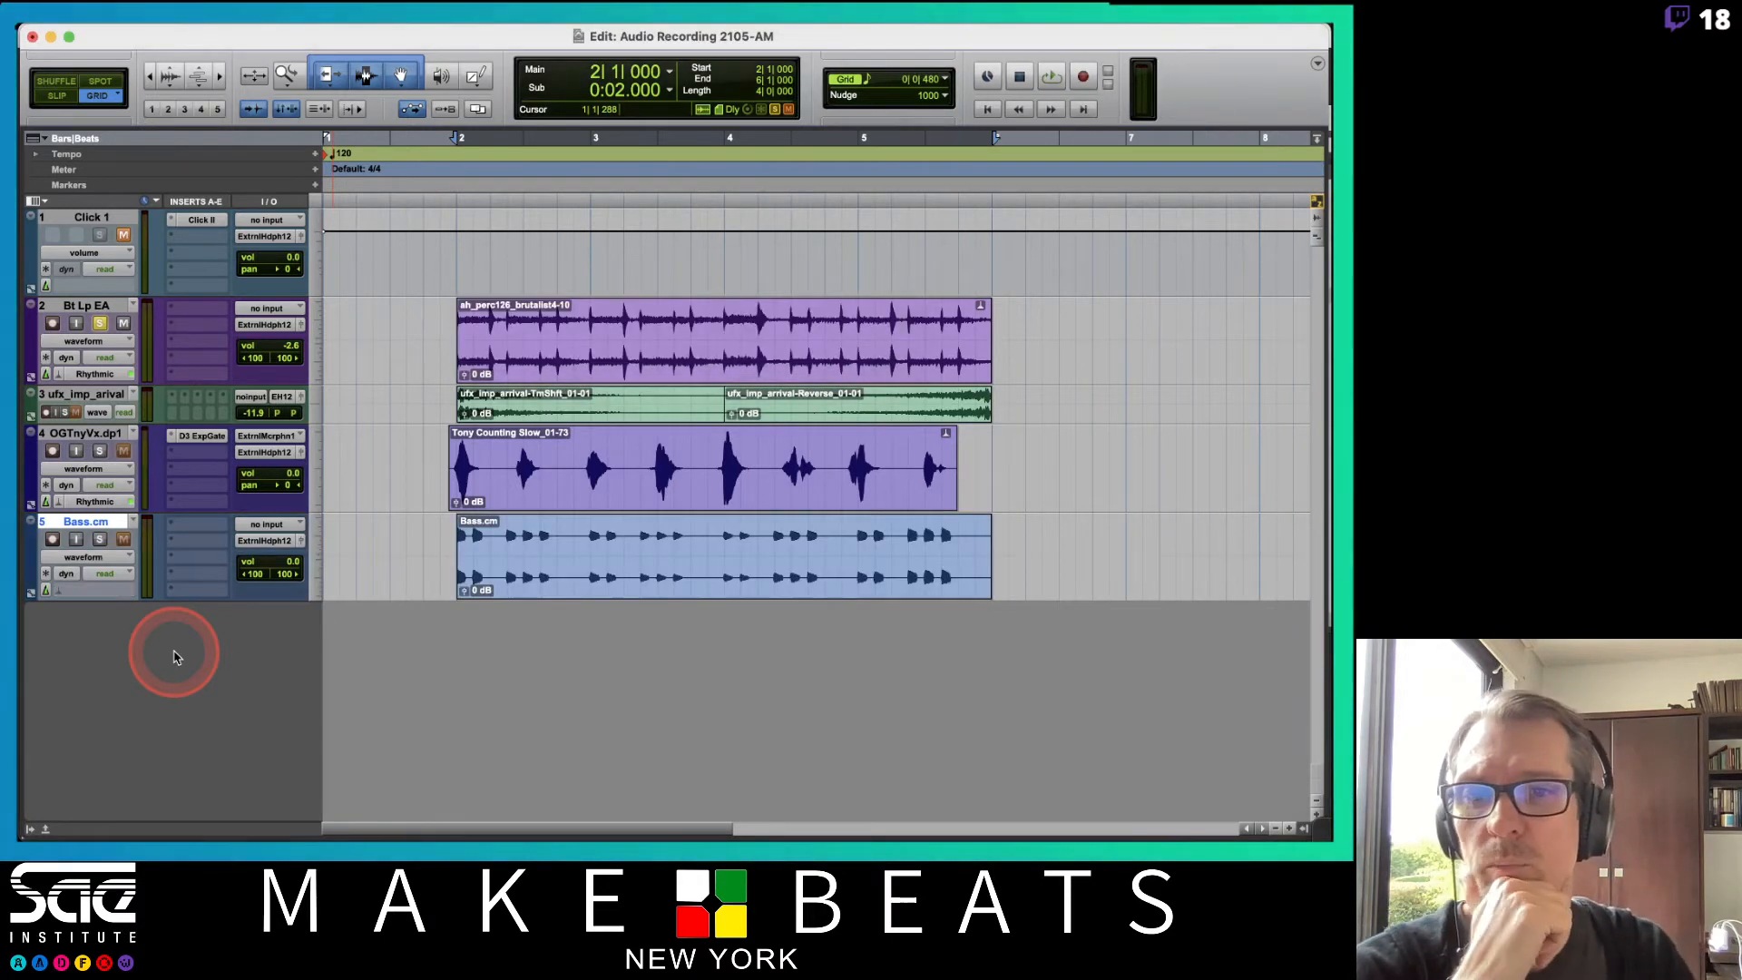
double_click(79, 524)
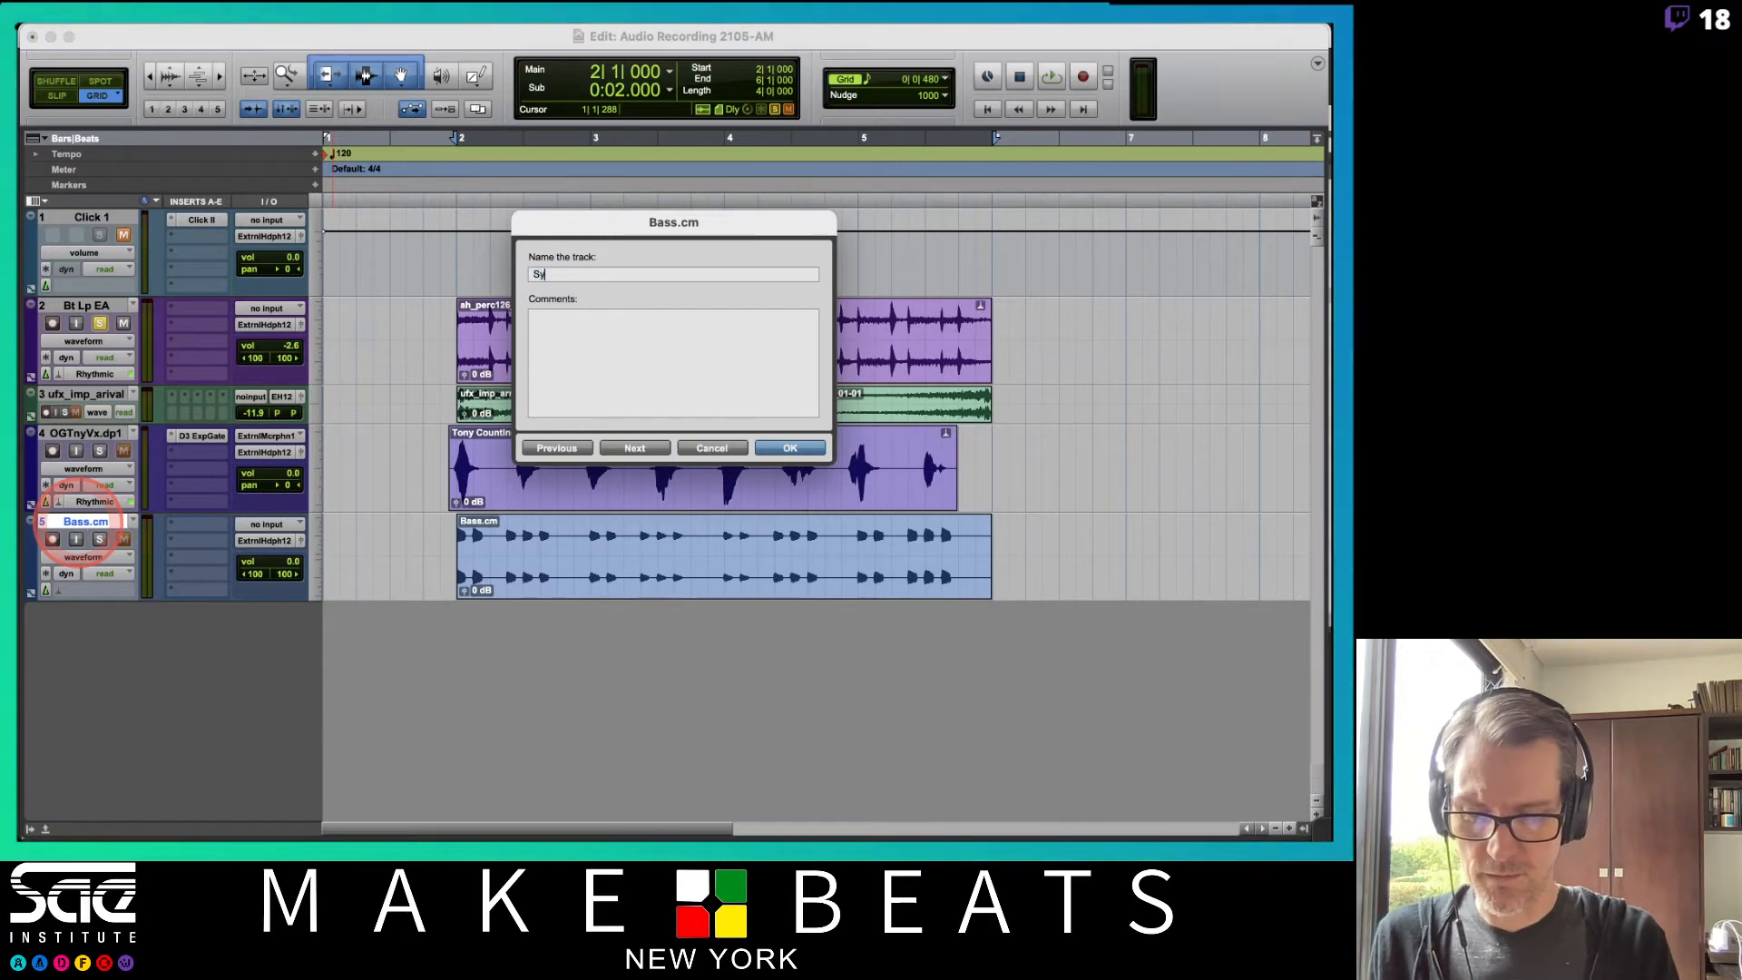
key("Return")
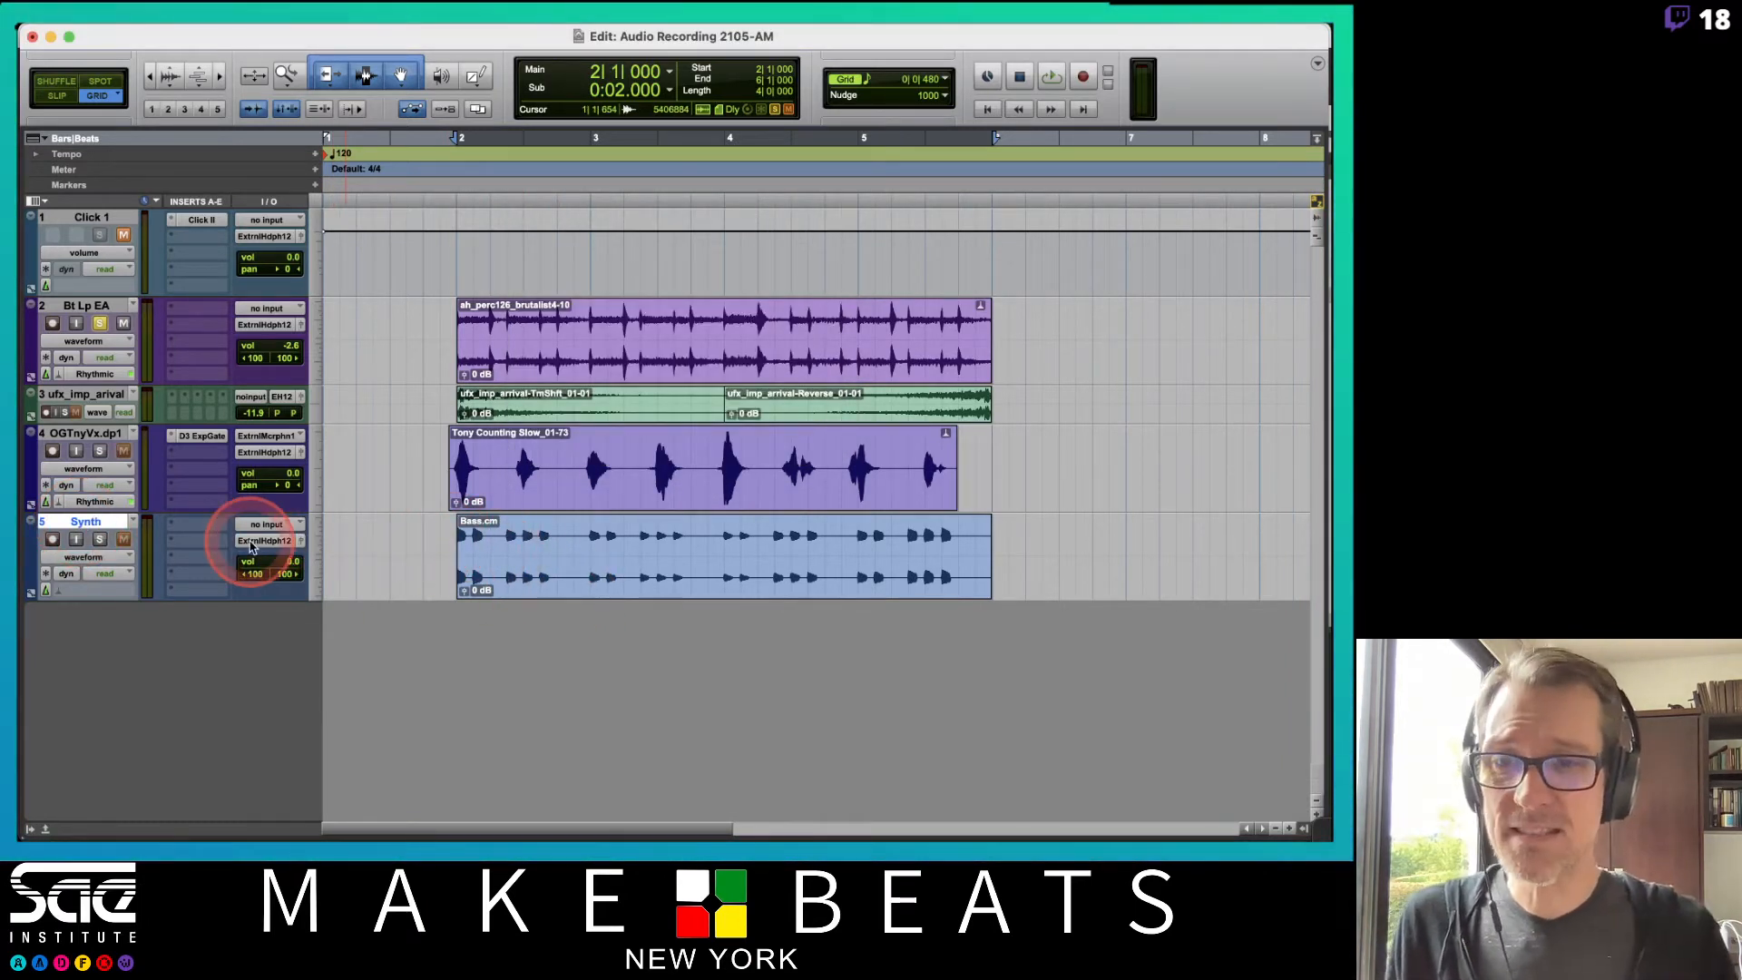
Set the Synth track's Elastic Audio mode to Rhythmic and enlarge the track to inspect its clip.
left_click(83, 592)
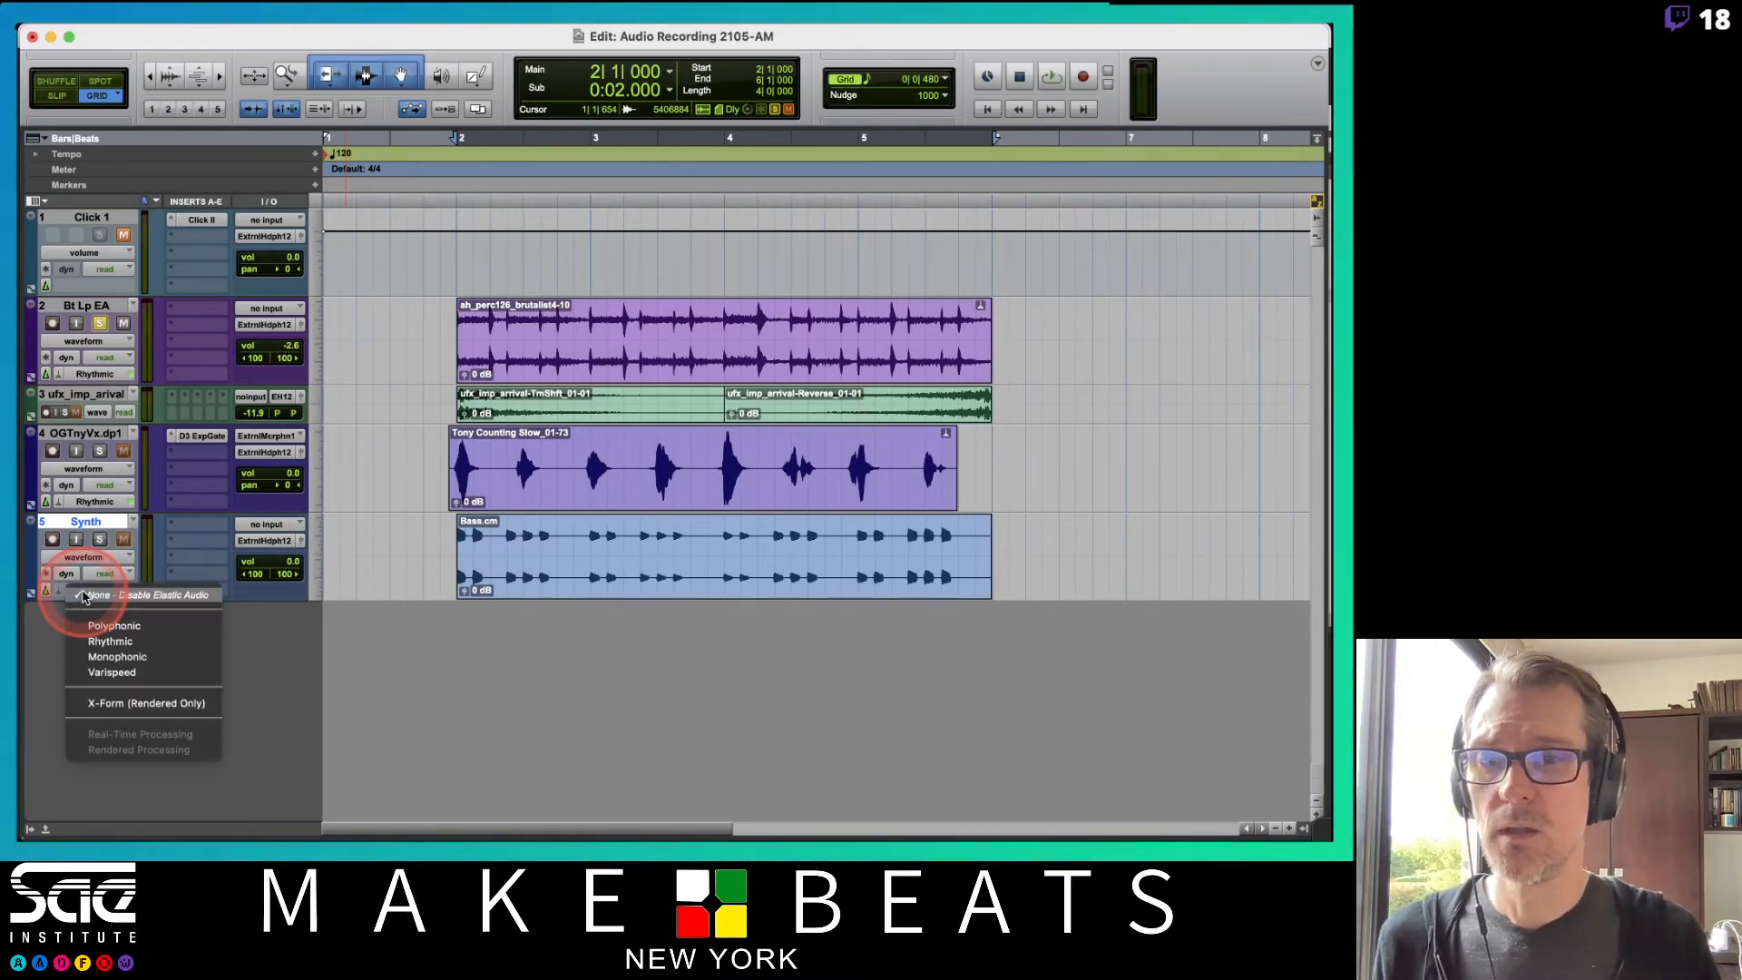
left_click(125, 642)
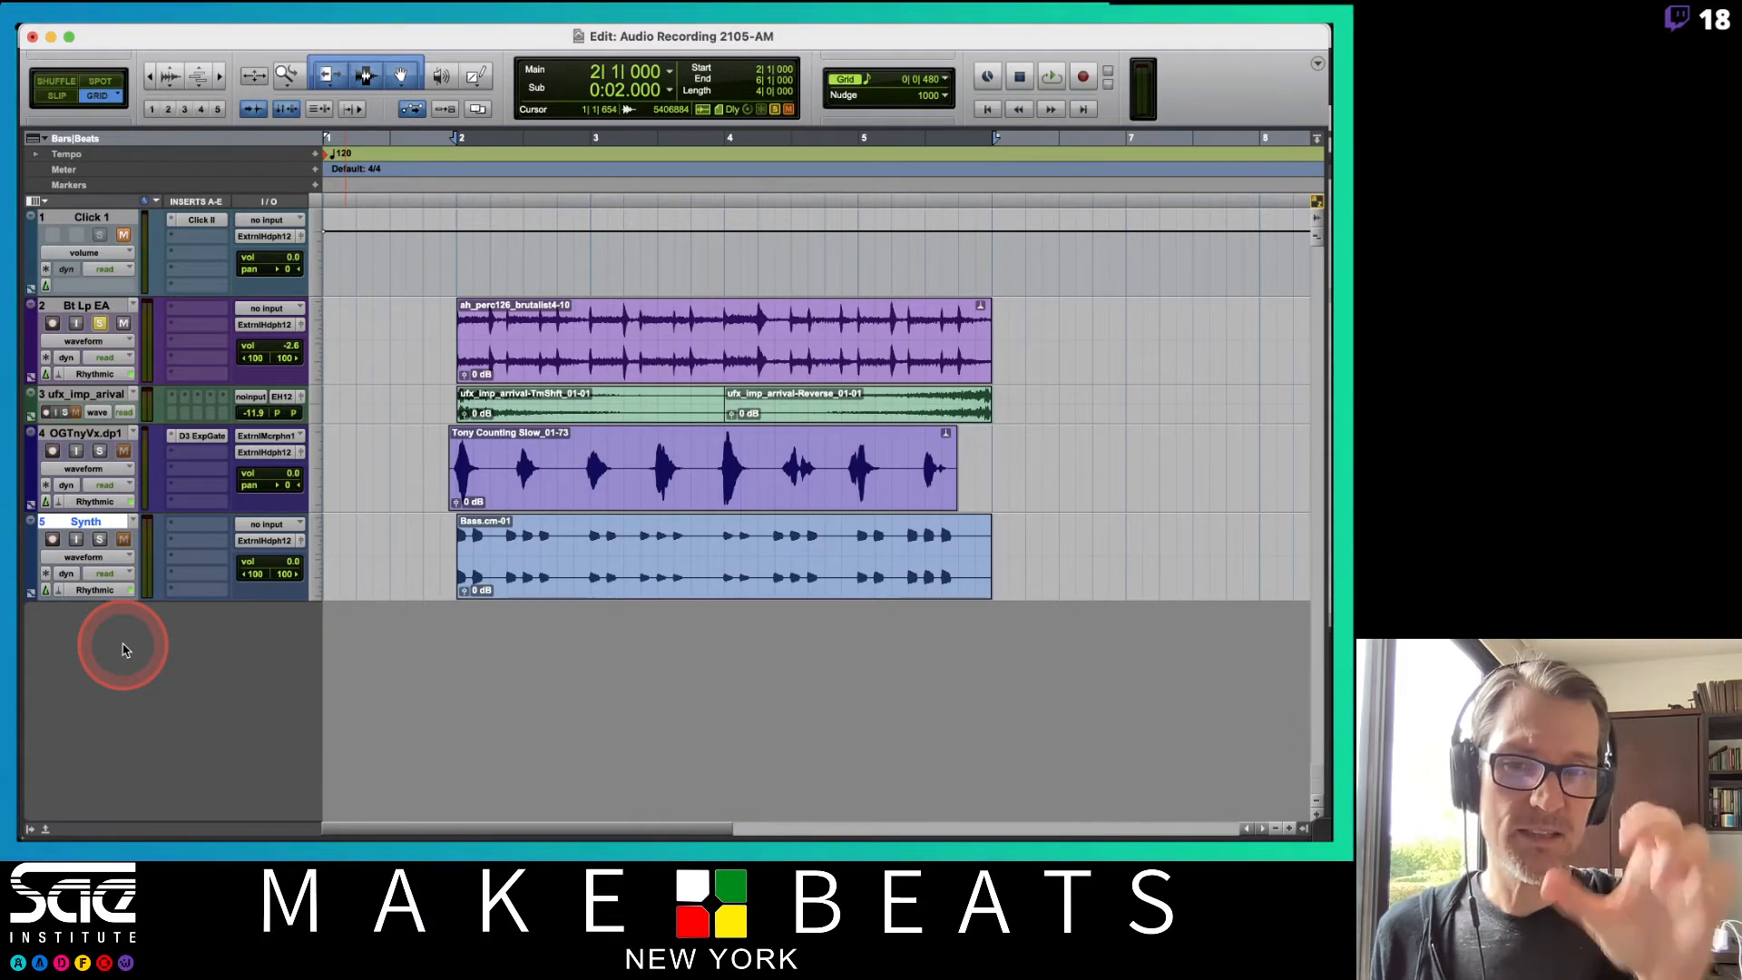
key("t")
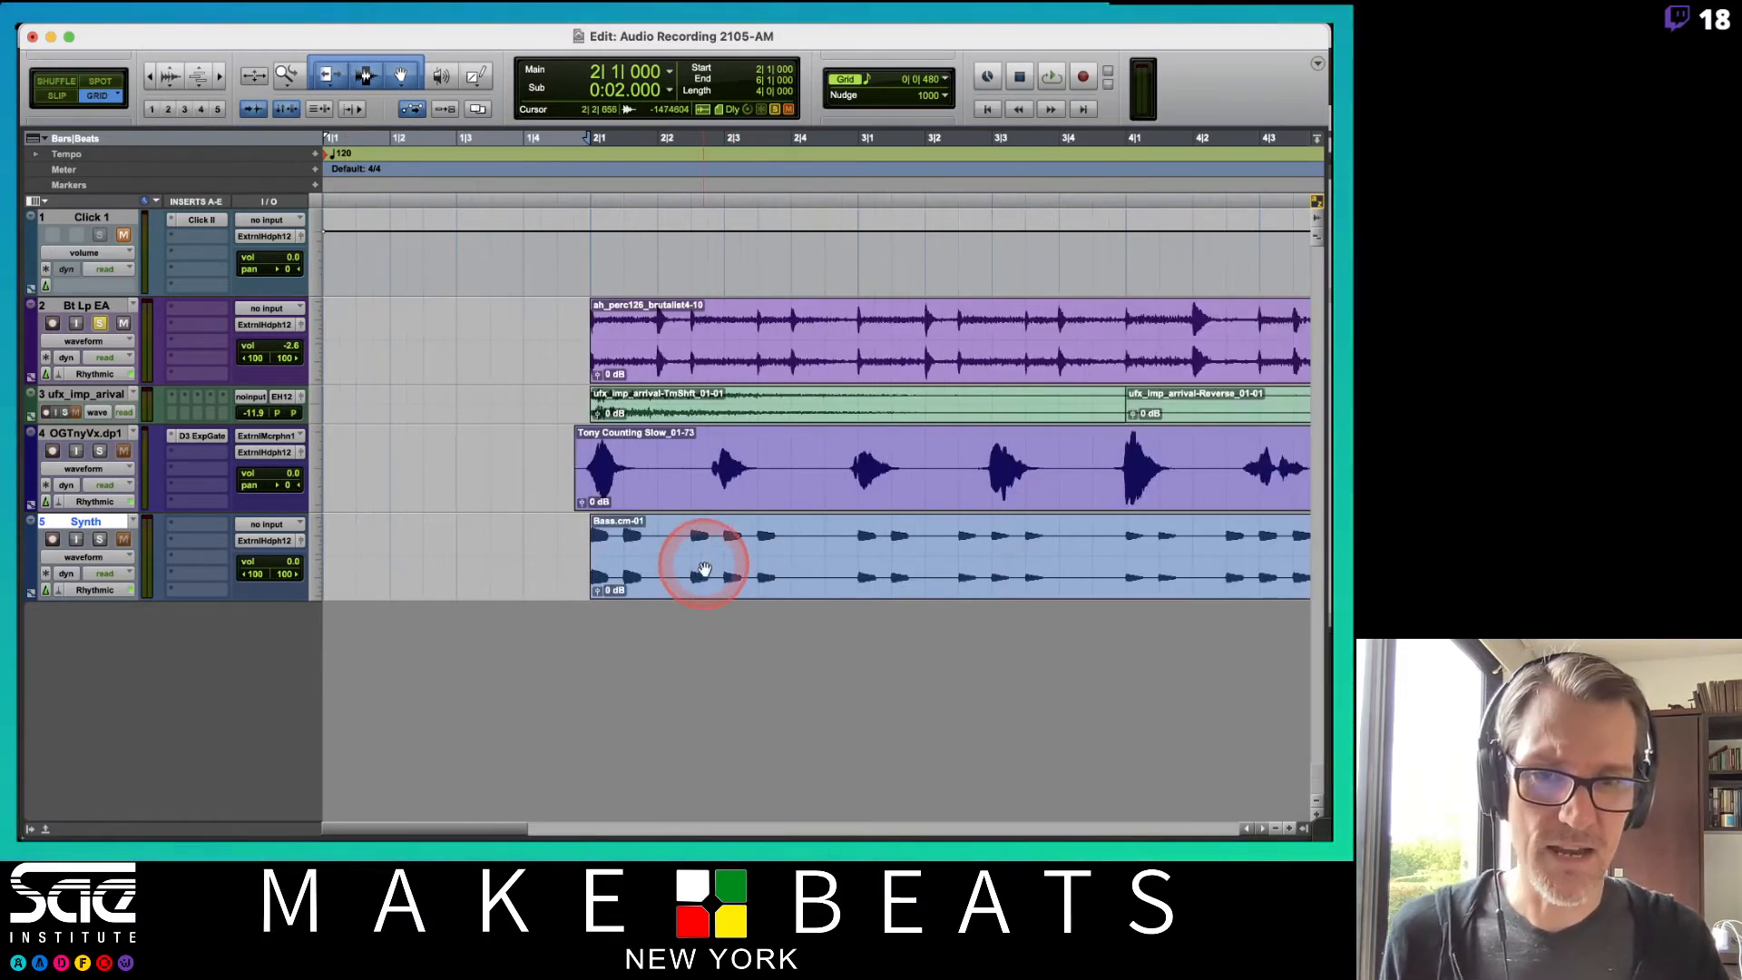
left_click(315, 571)
left_click(326, 585)
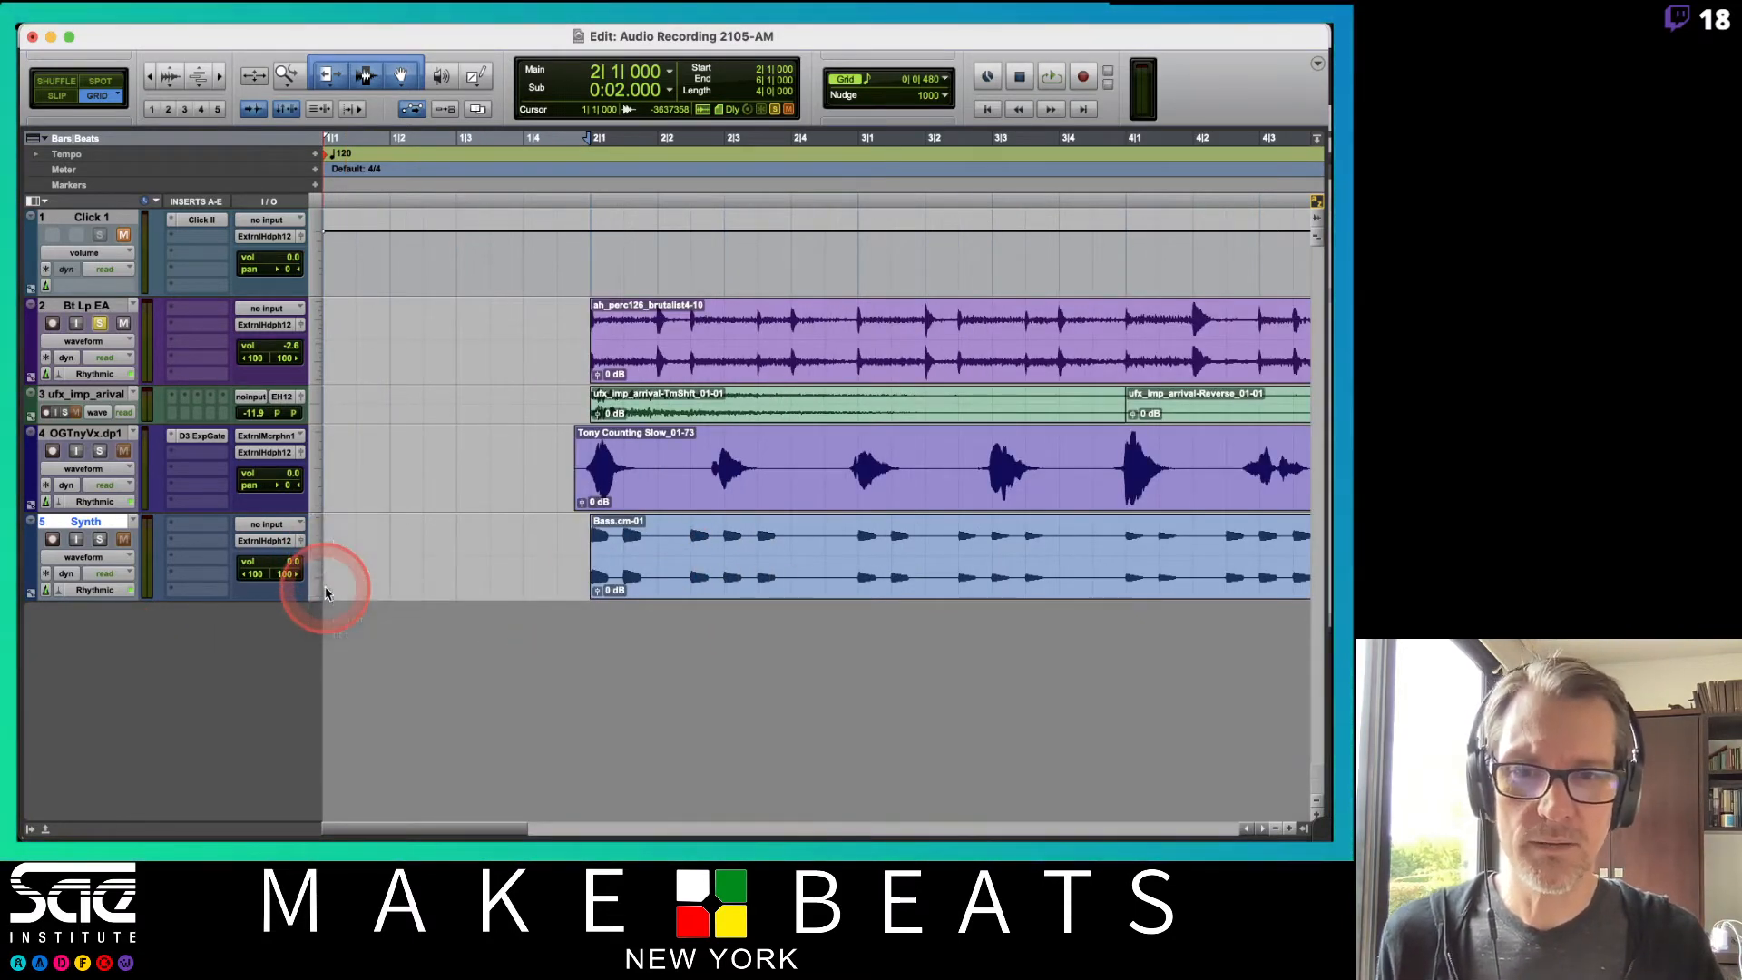
left_click(682, 639)
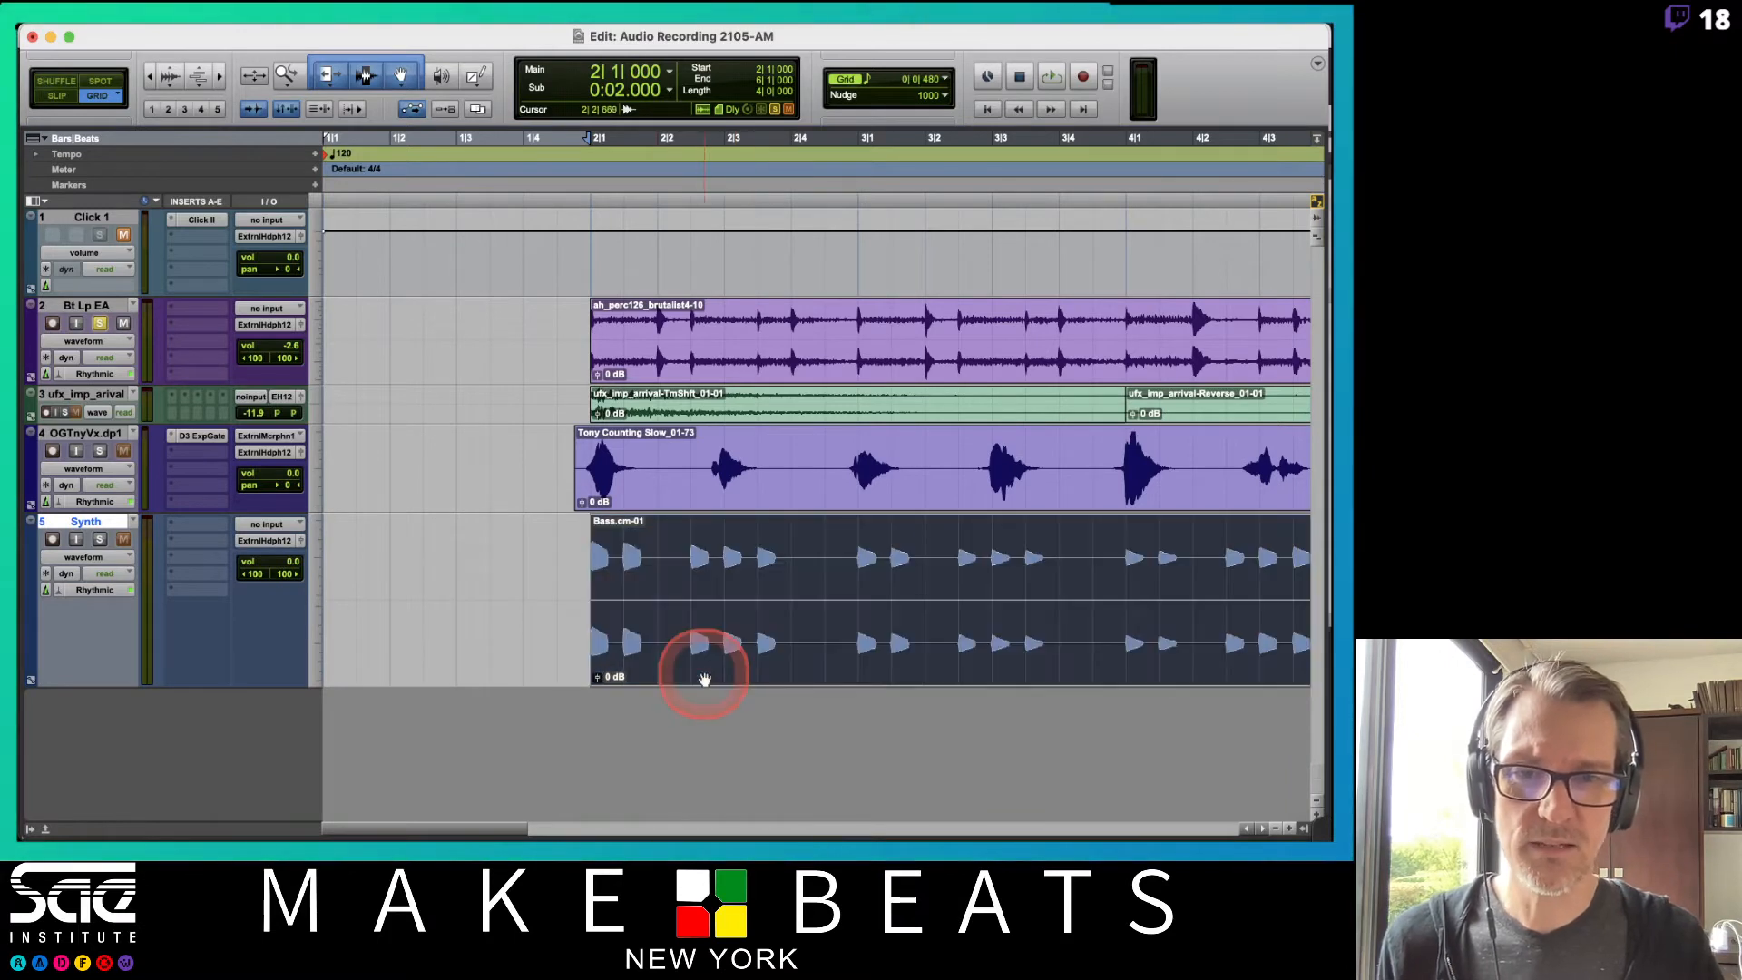
Rename the committed bass clip to Synth.cm-01.
double_click(615, 654)
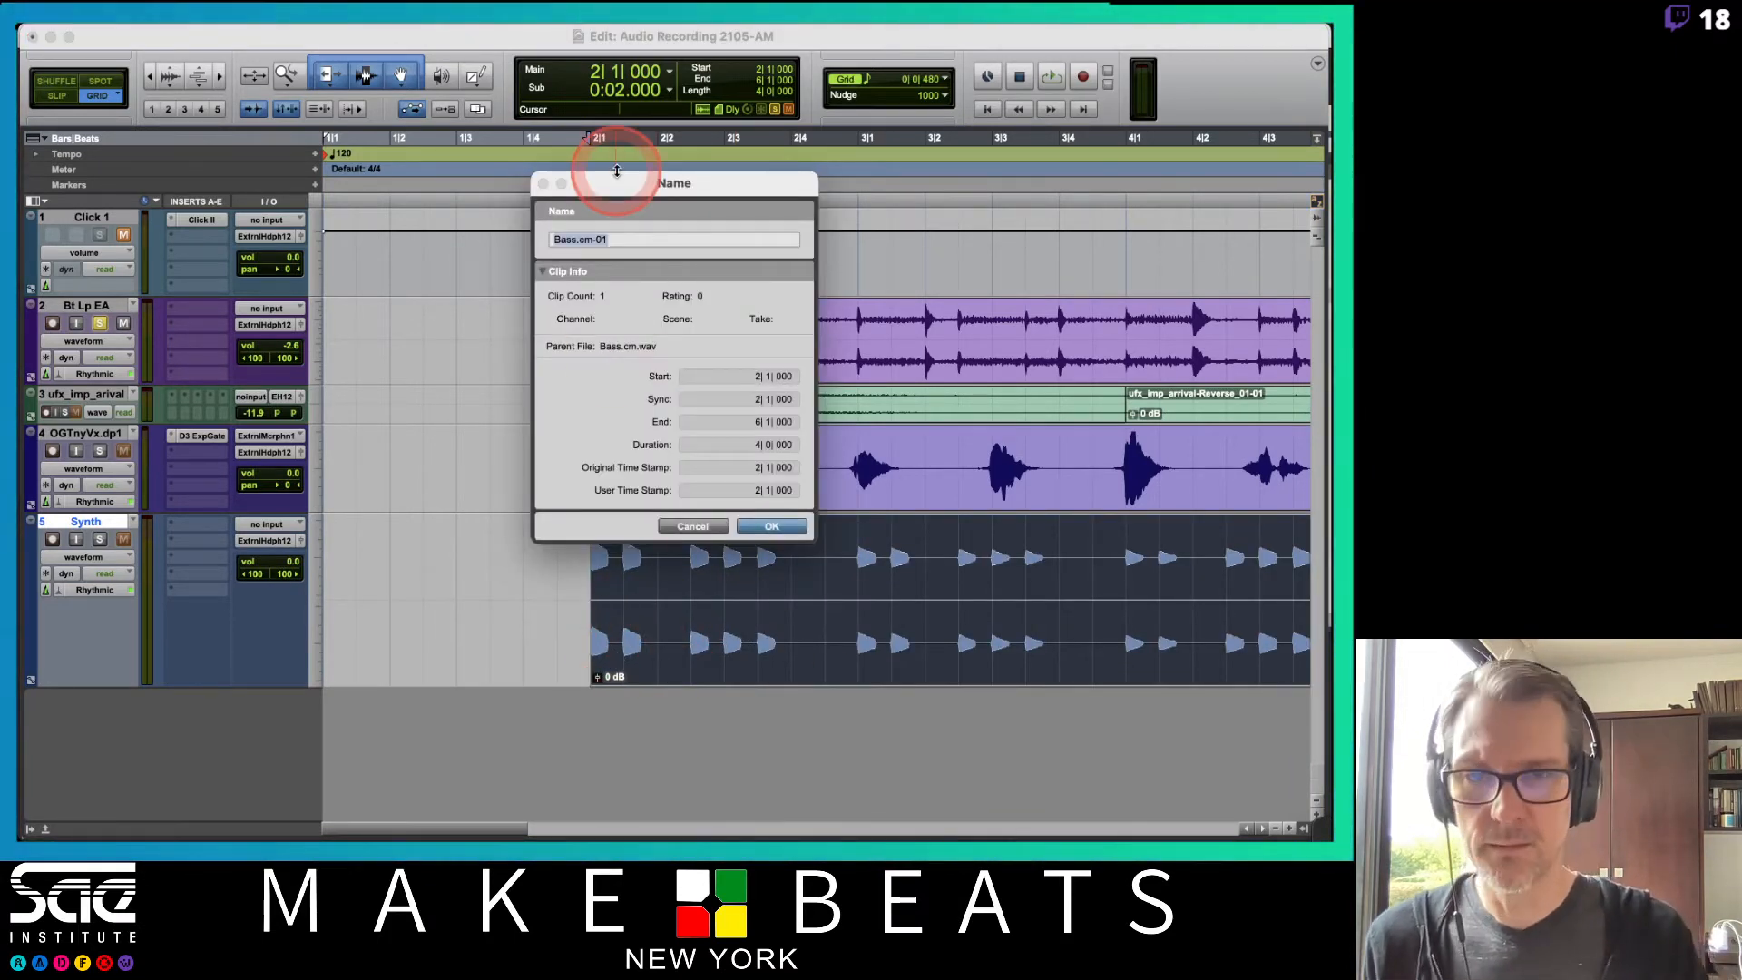
left_click(555, 239)
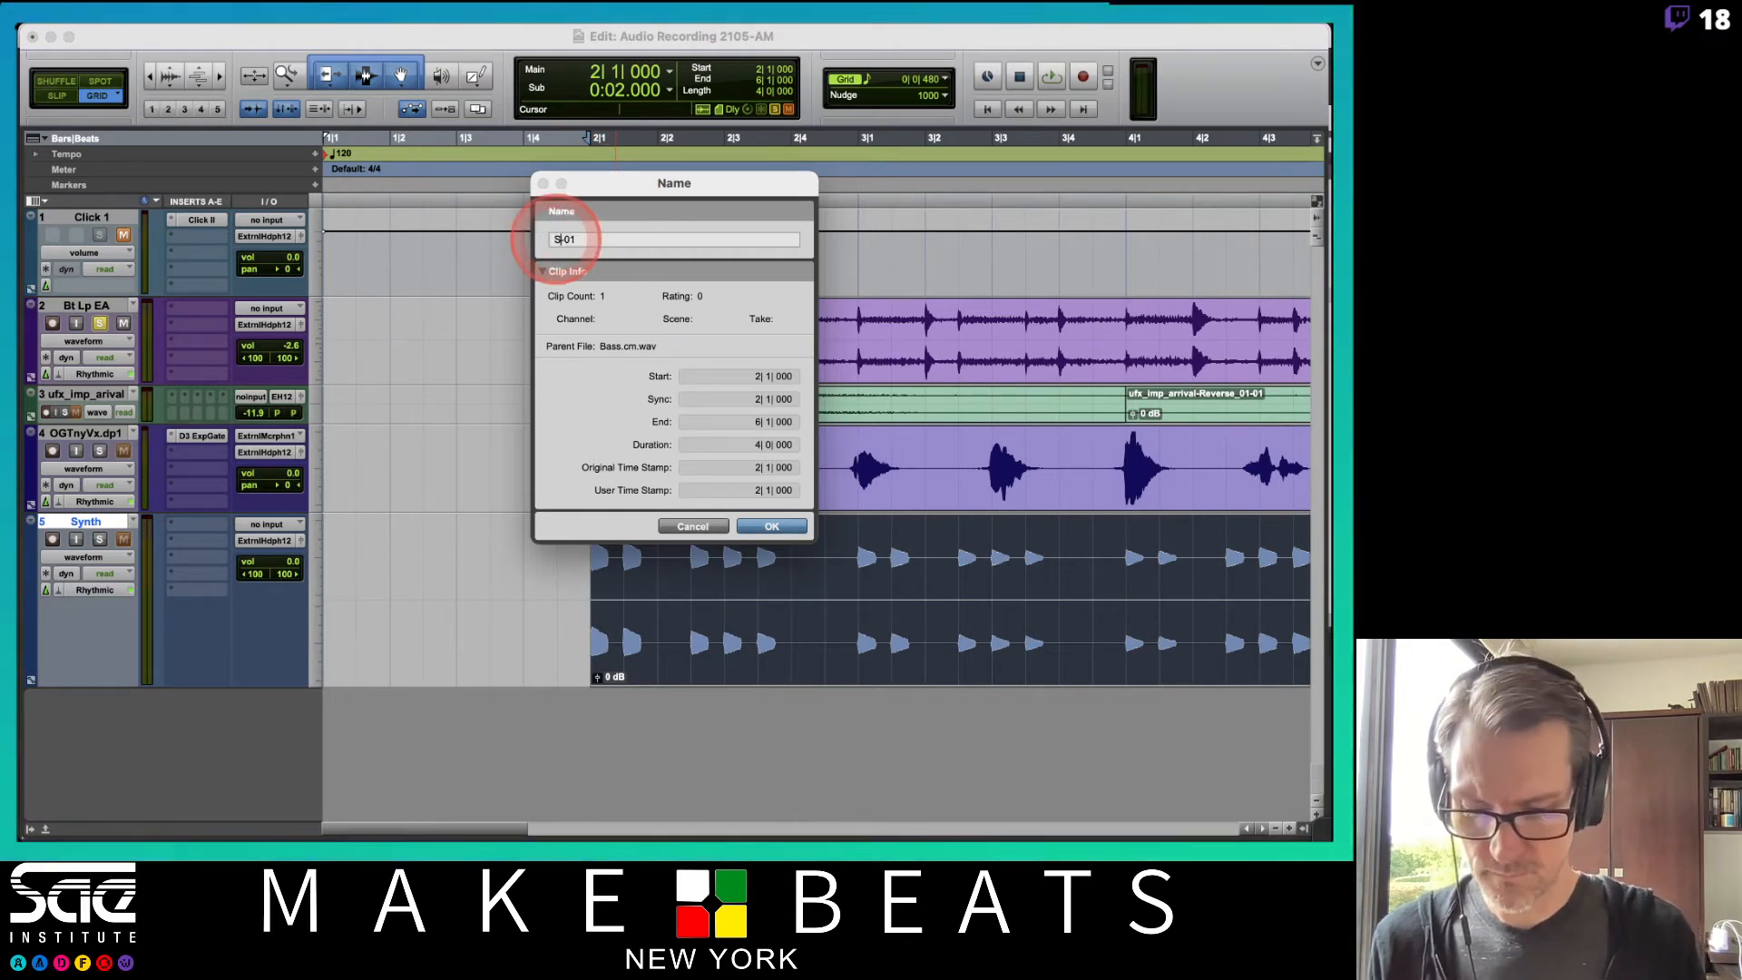
type("Synth.cm")
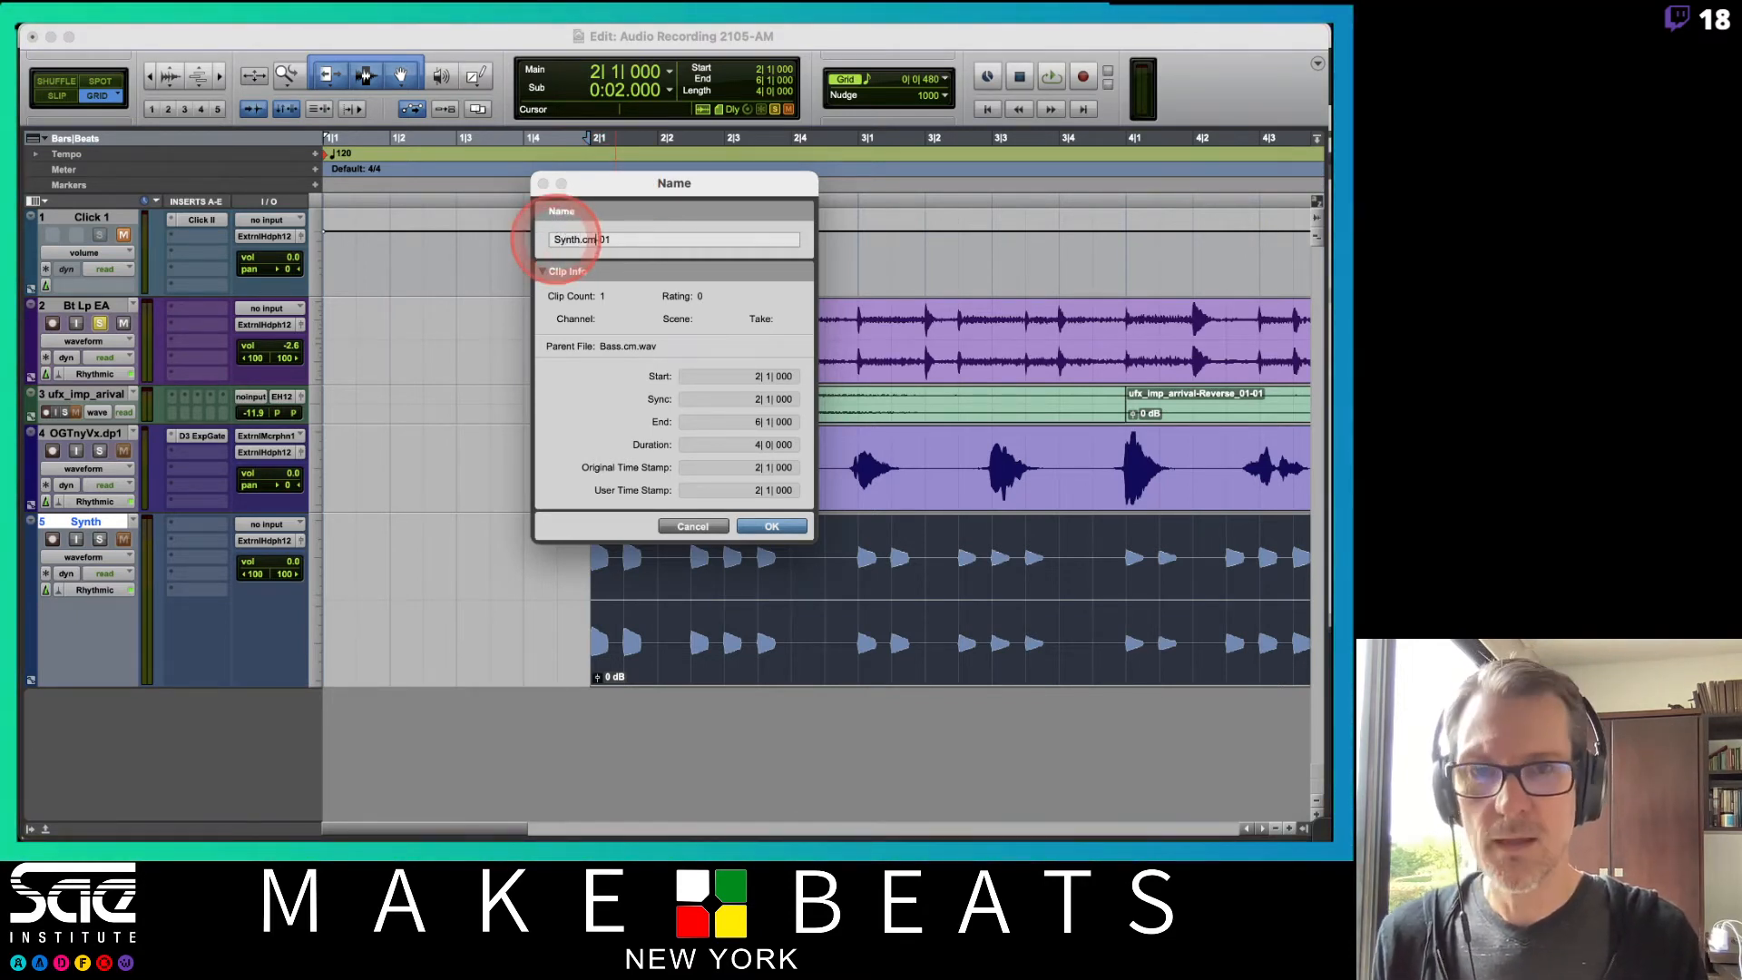
key("Return")
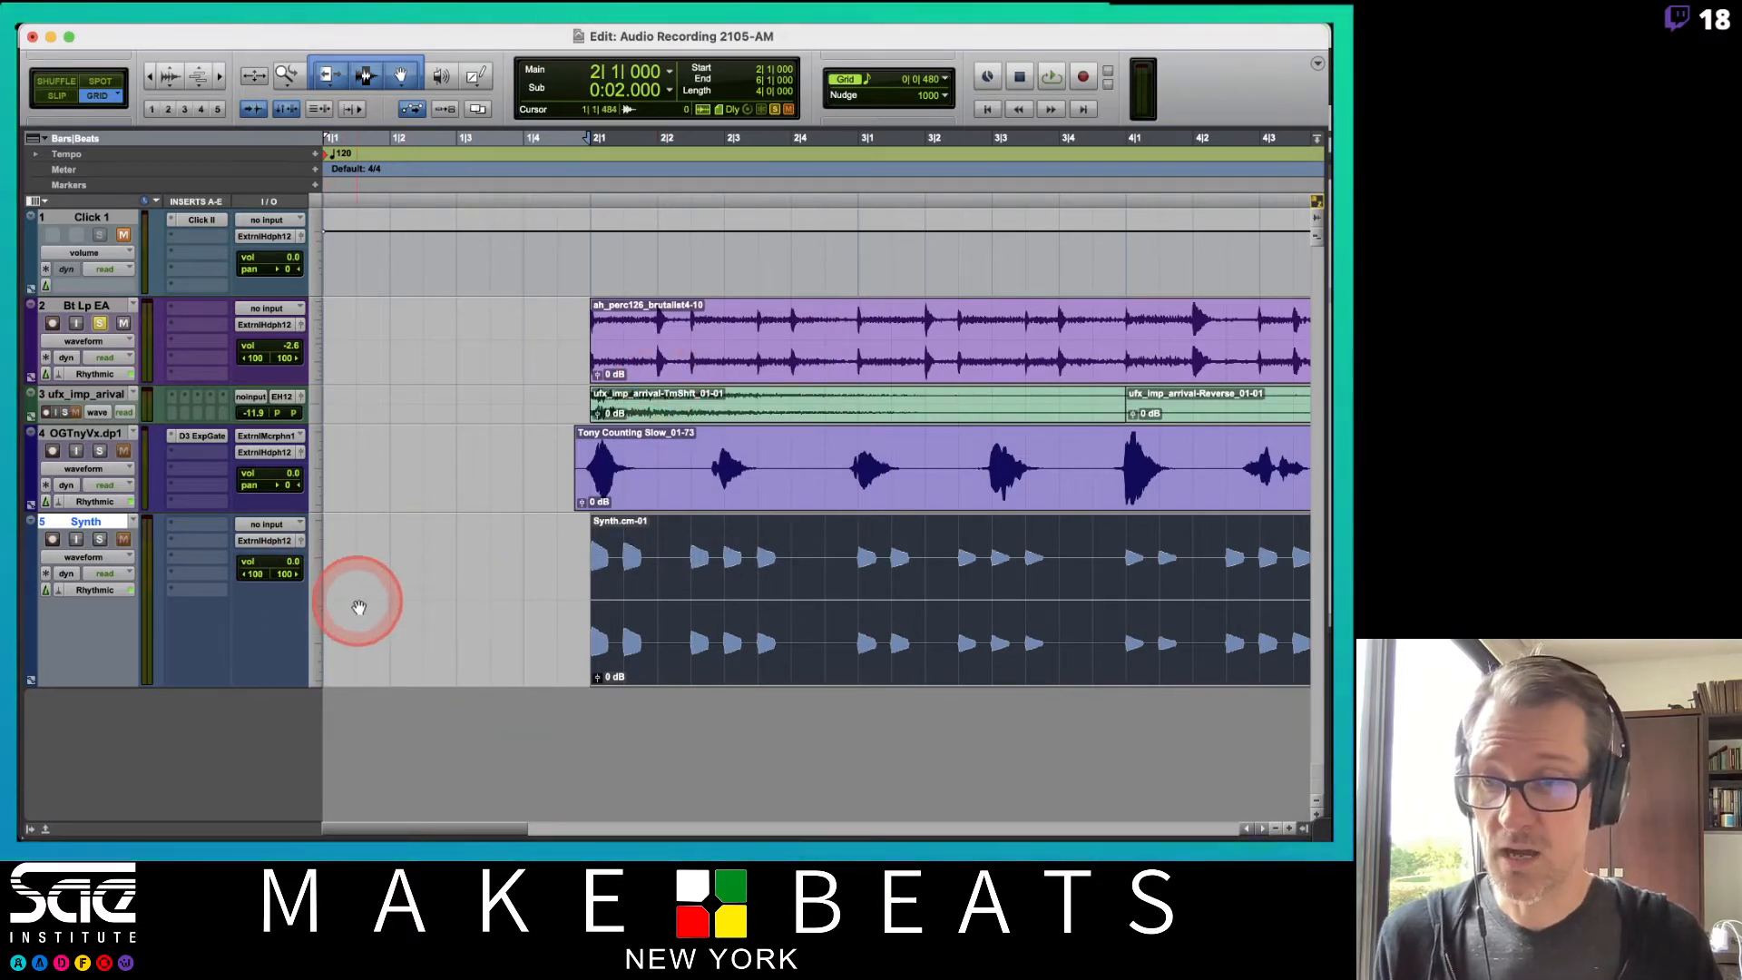
Switch to the PDF notes to review the Elastic Audio modes.
key("super+Tab")
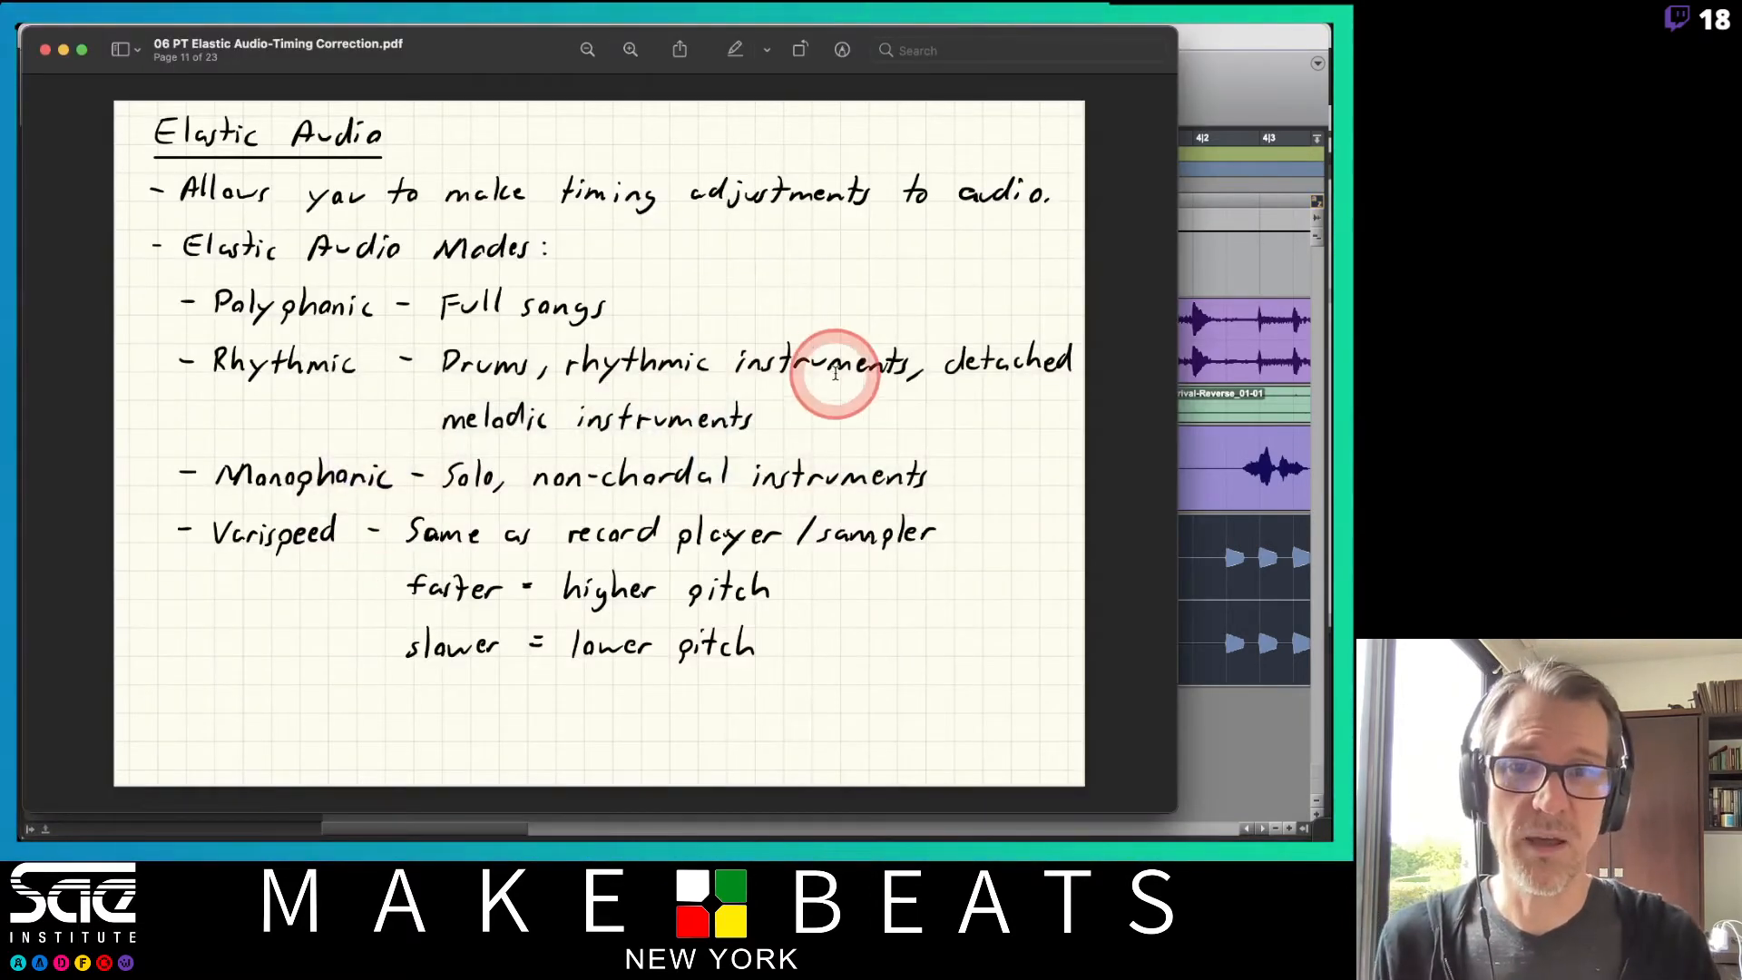
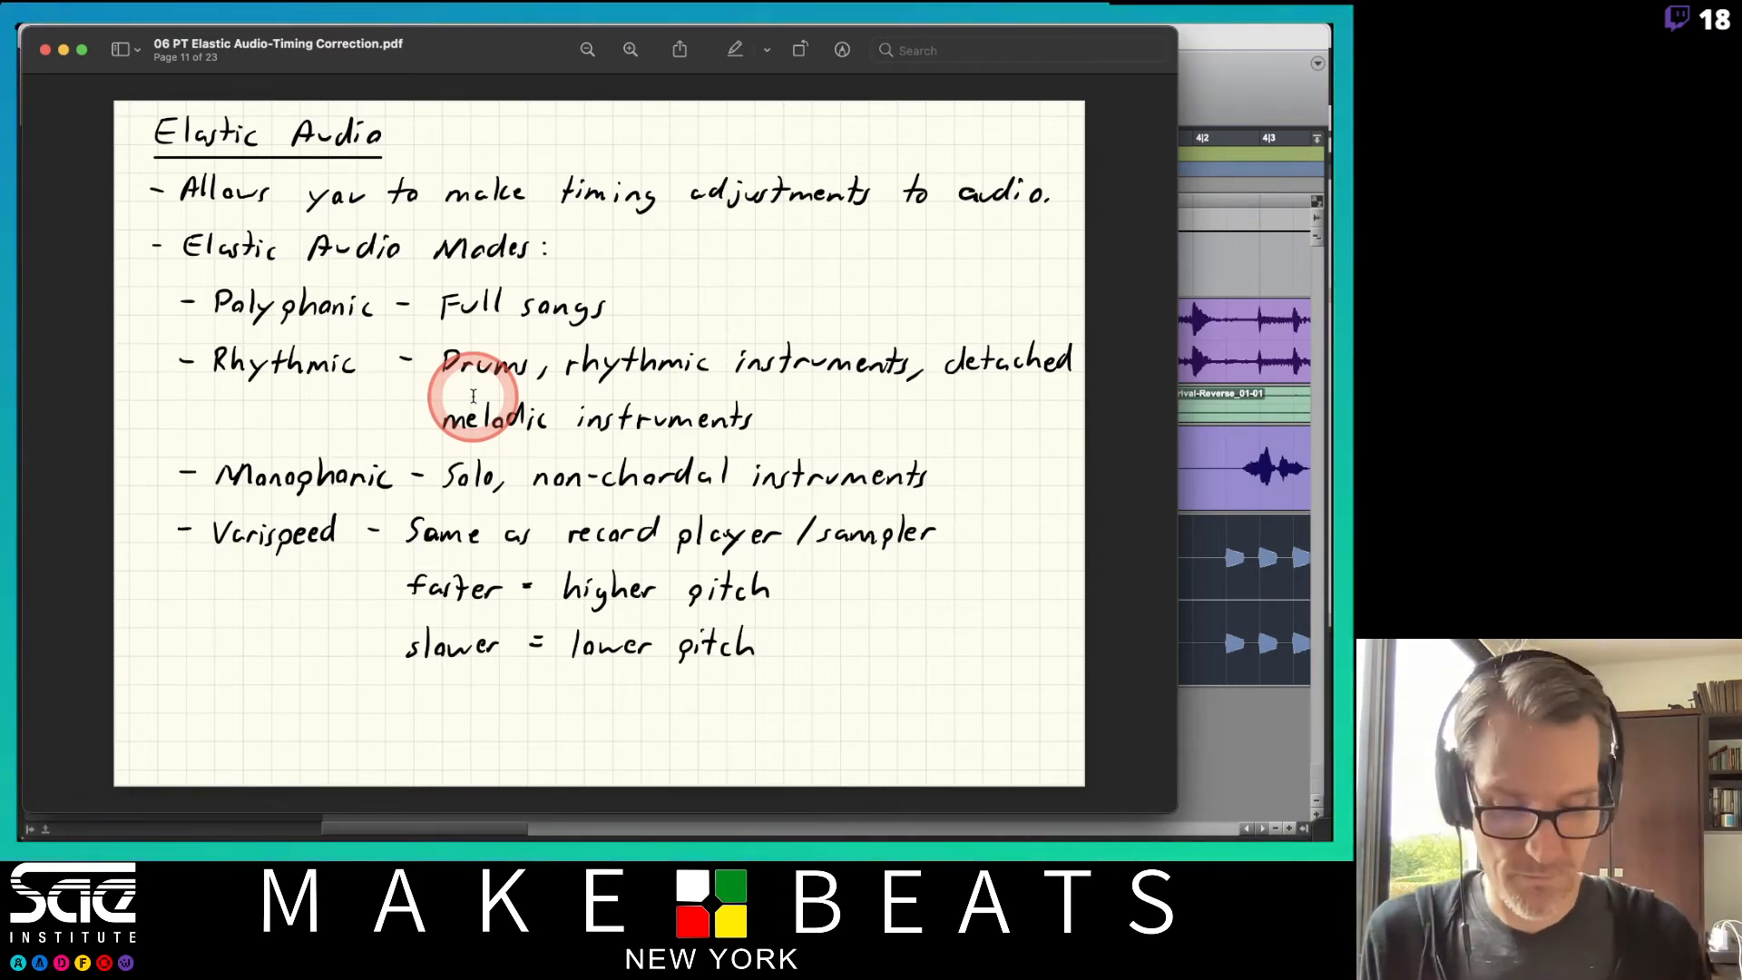
Turn to the notes page on Elastic Audio track views and return to the Pro Tools session.
key("Right")
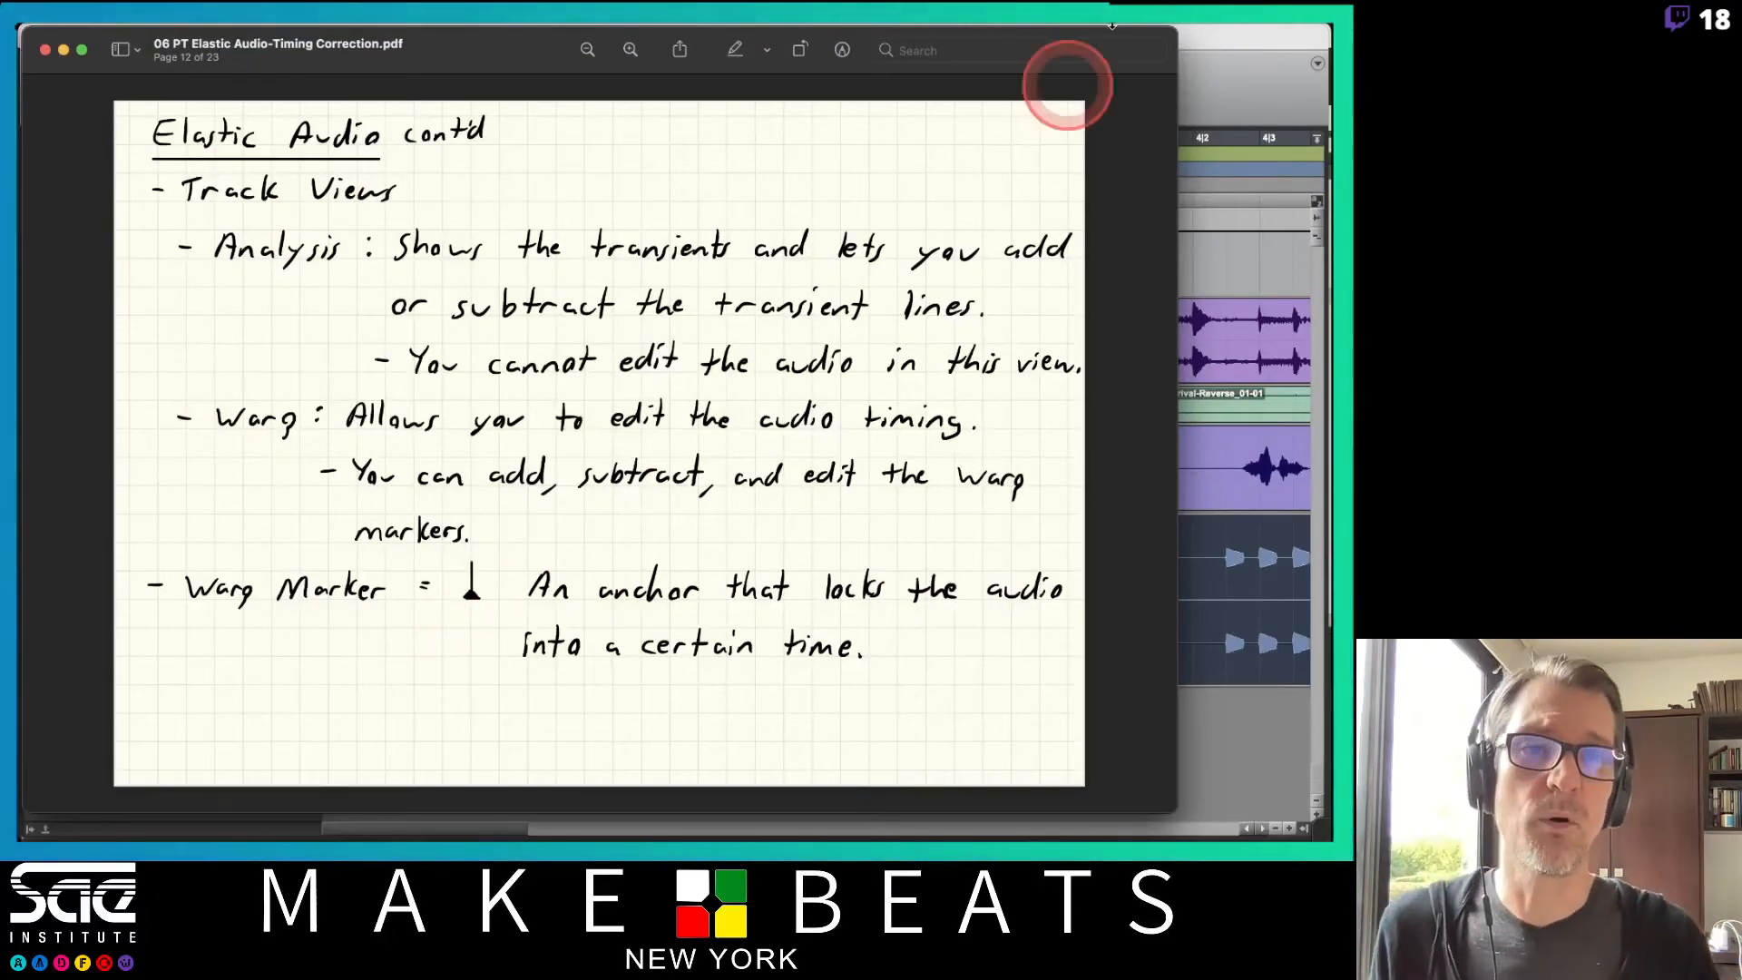
left_click(1222, 58)
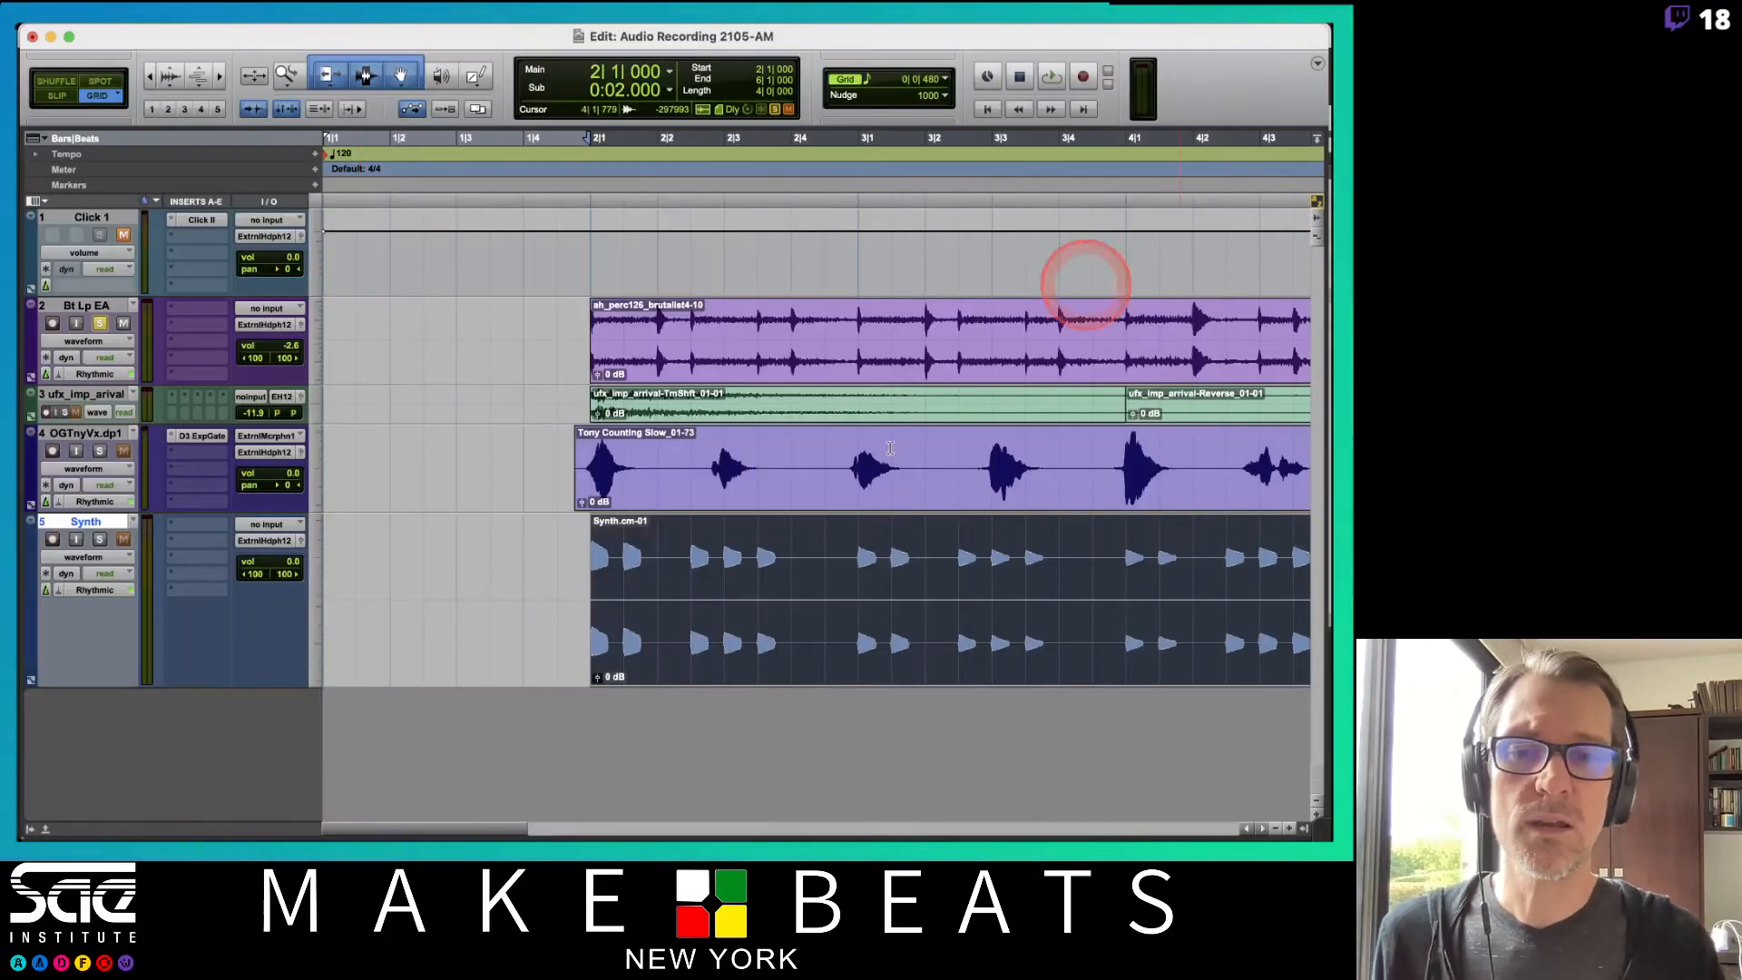
Switch the Synth track to Analysis view and set its track height to Jumbo to inspect the transients.
left_click(100, 558)
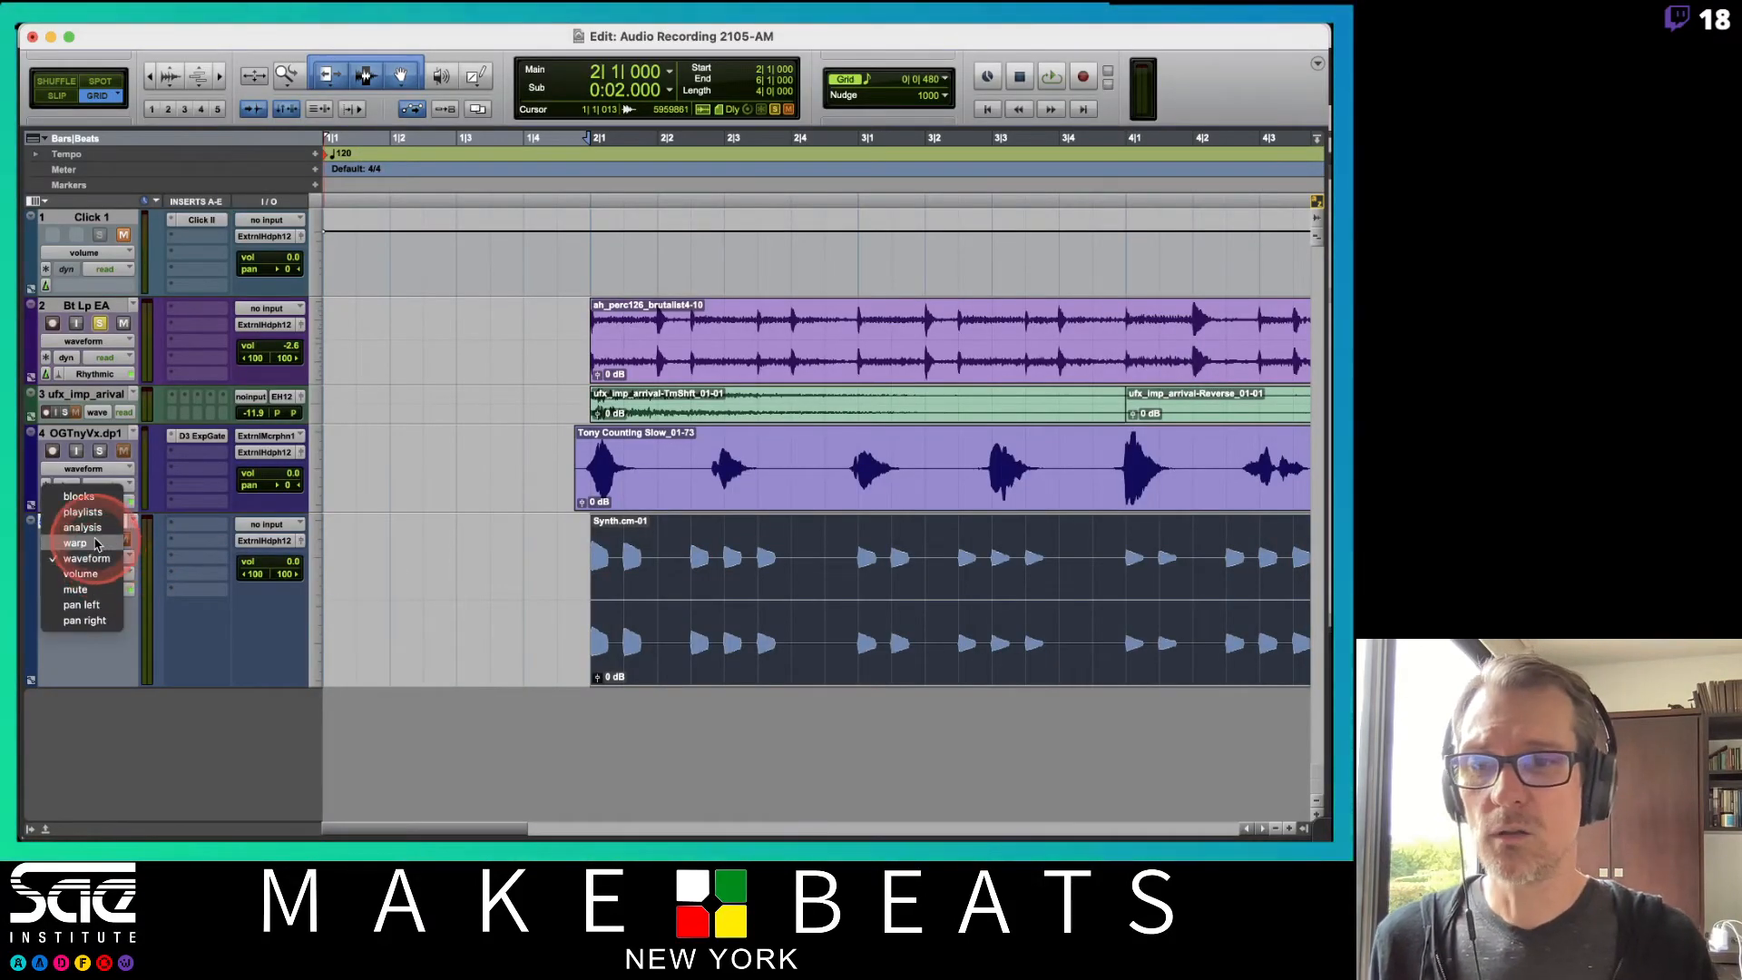
left_click(82, 527)
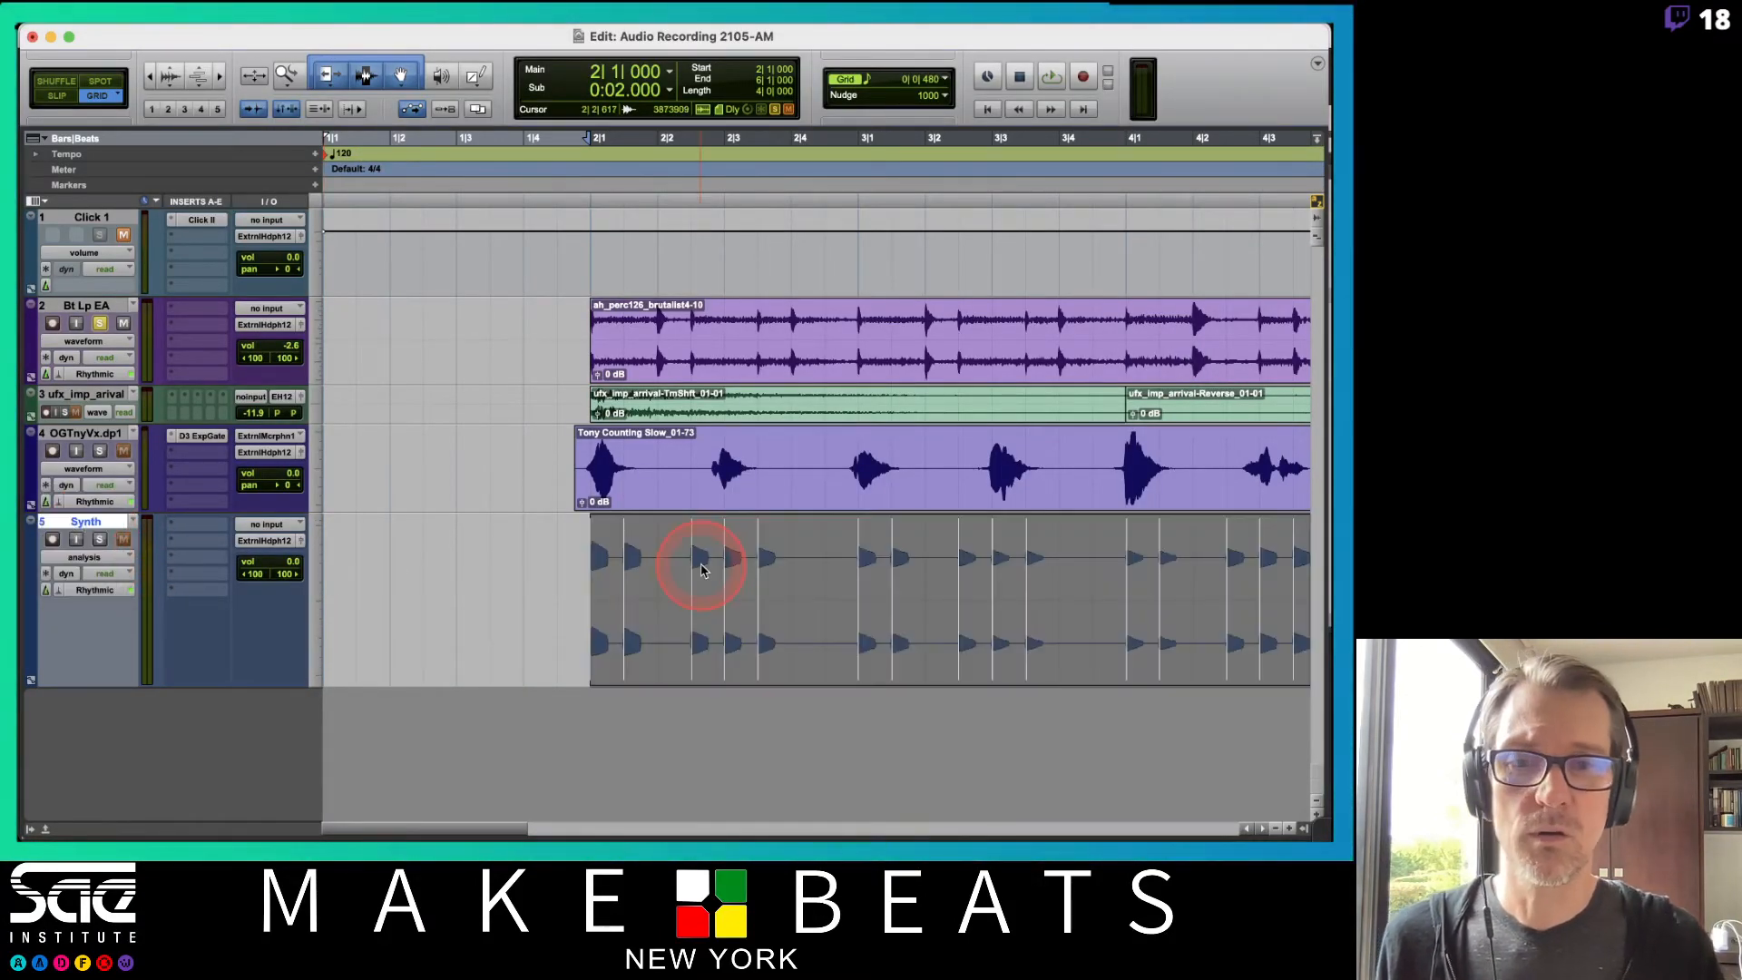
left_click(318, 584)
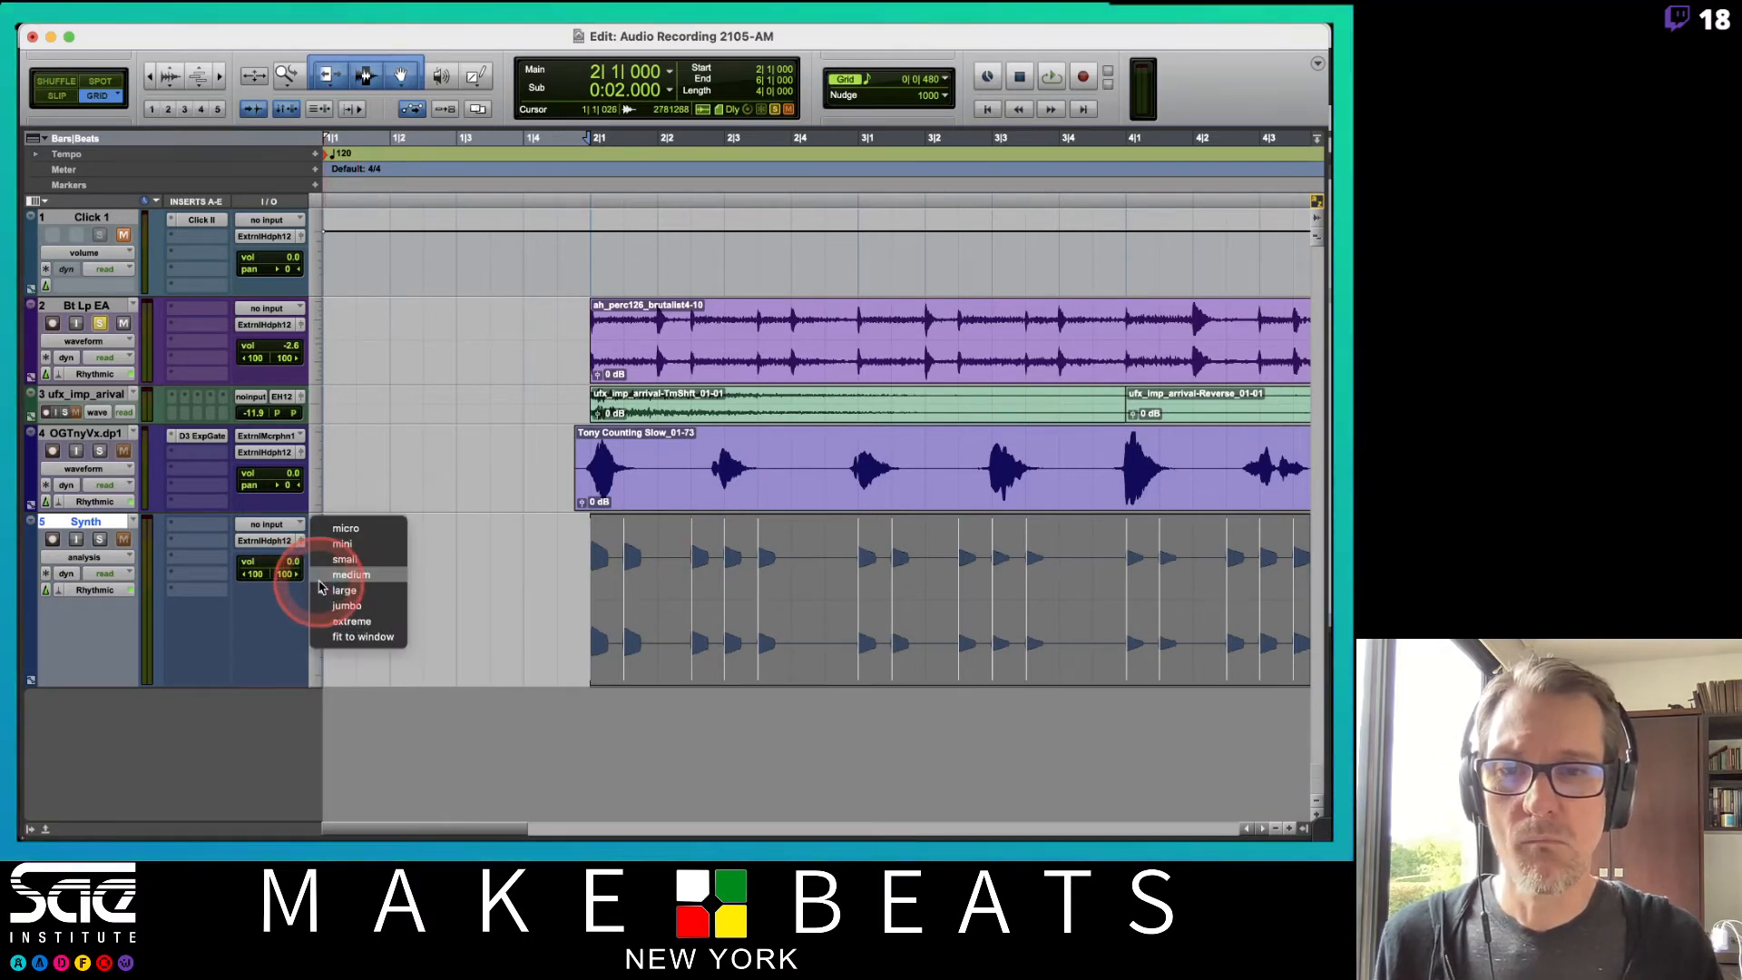
left_click(323, 605)
key("t")
key("t")
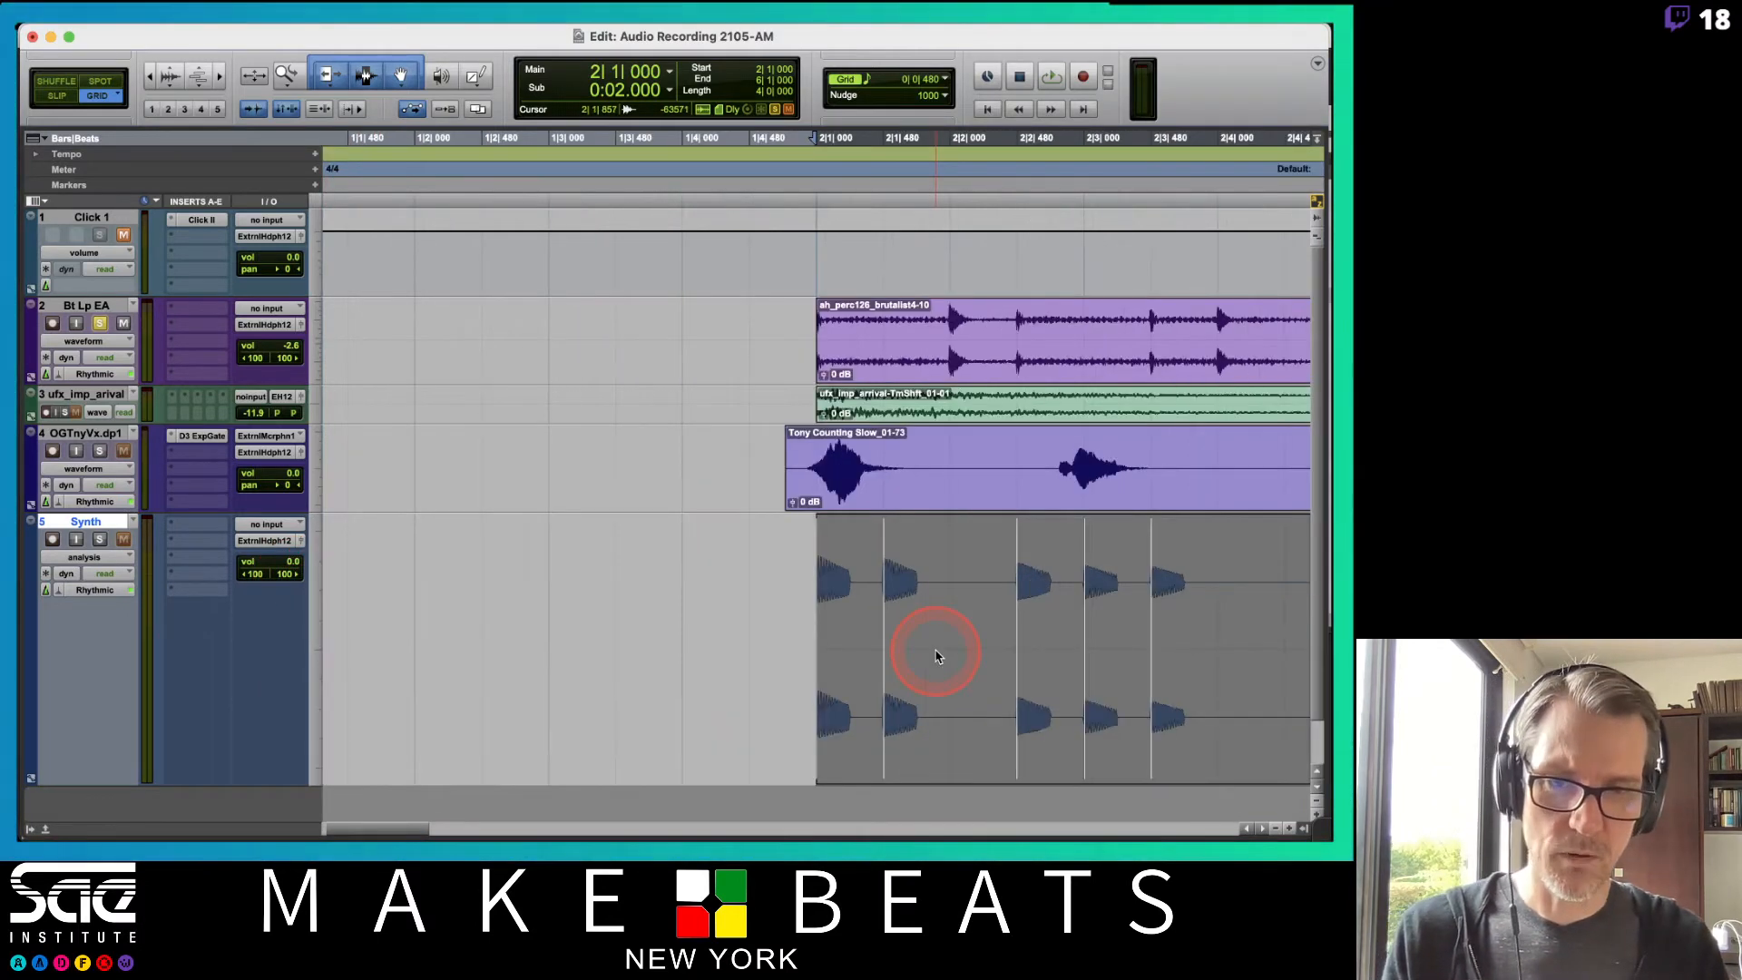
scroll(937, 656, "right", 7)
scroll(937, 656, "right", 3)
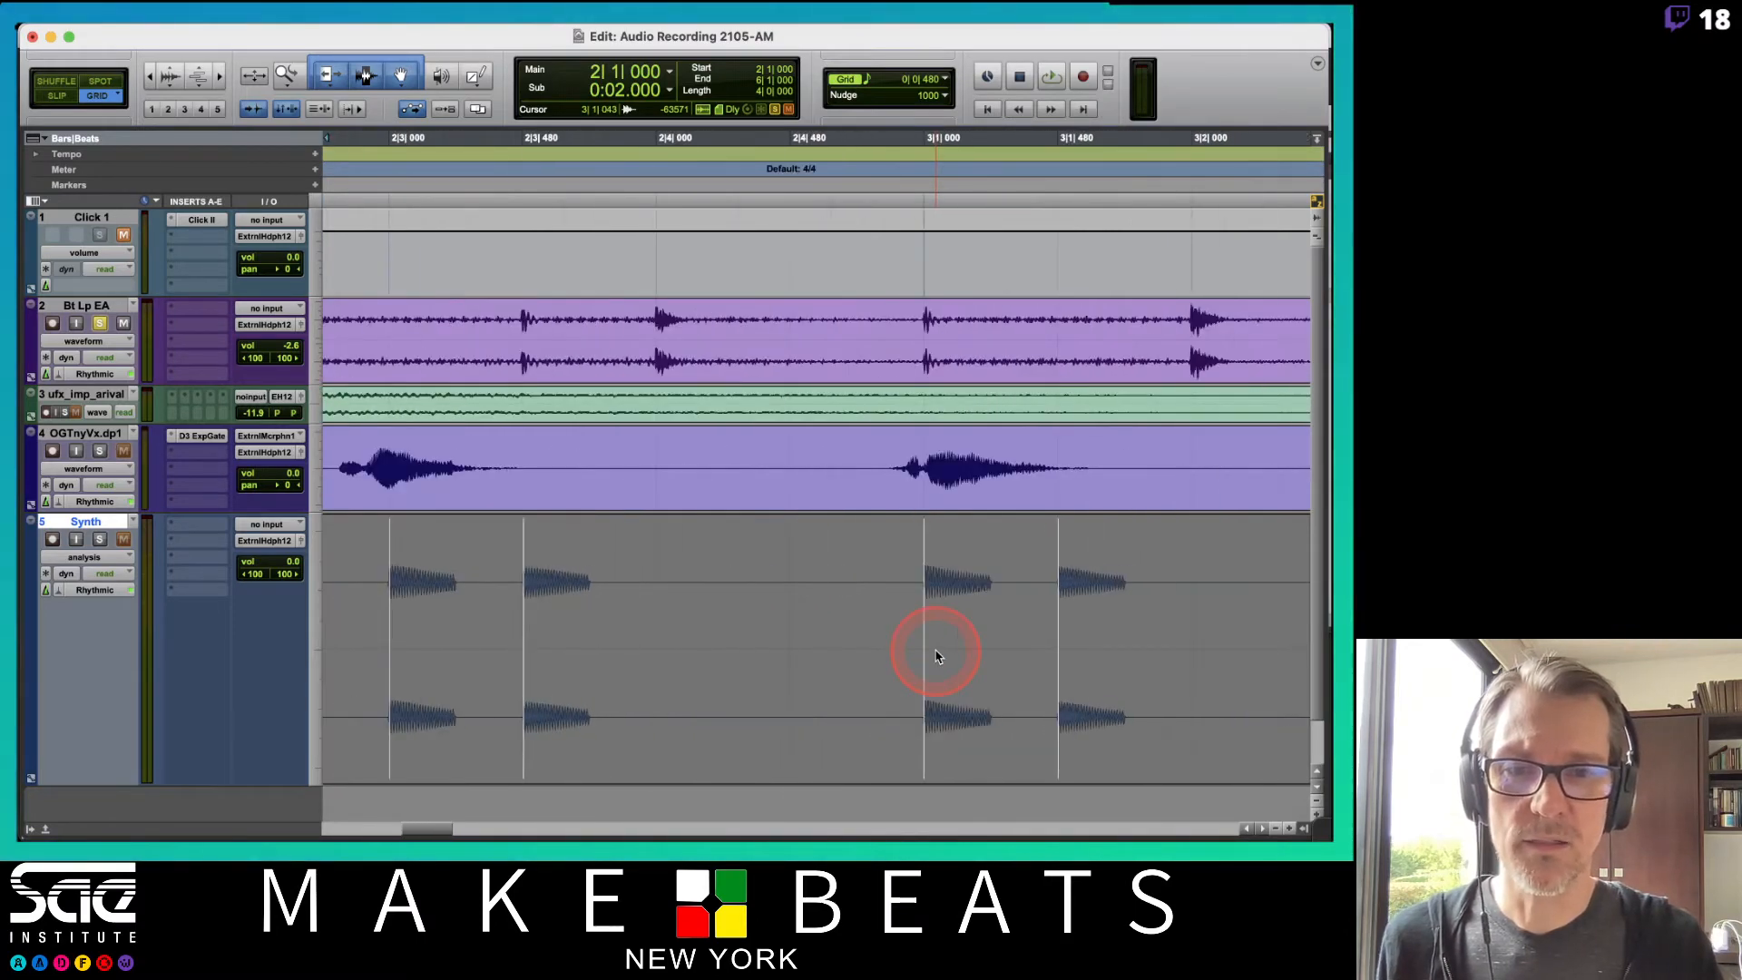
scroll(938, 656, "down", 1)
scroll(937, 656, "right", 6)
scroll(937, 656, "left", 7)
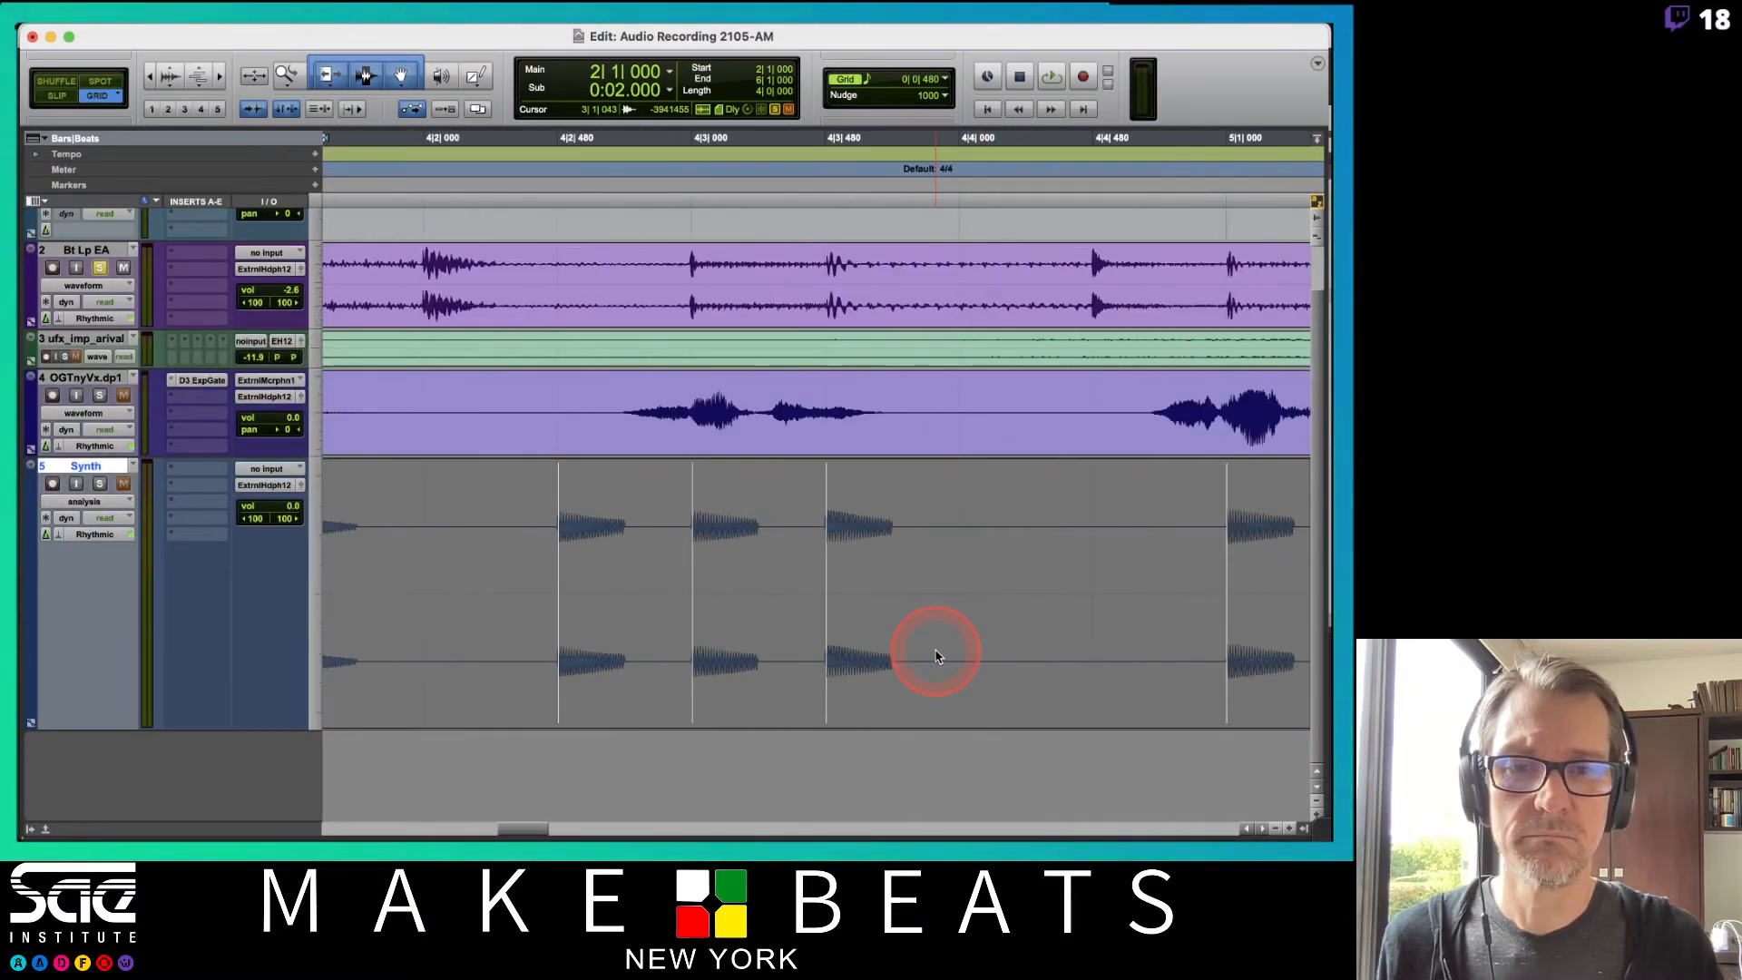
key("r")
key("r")
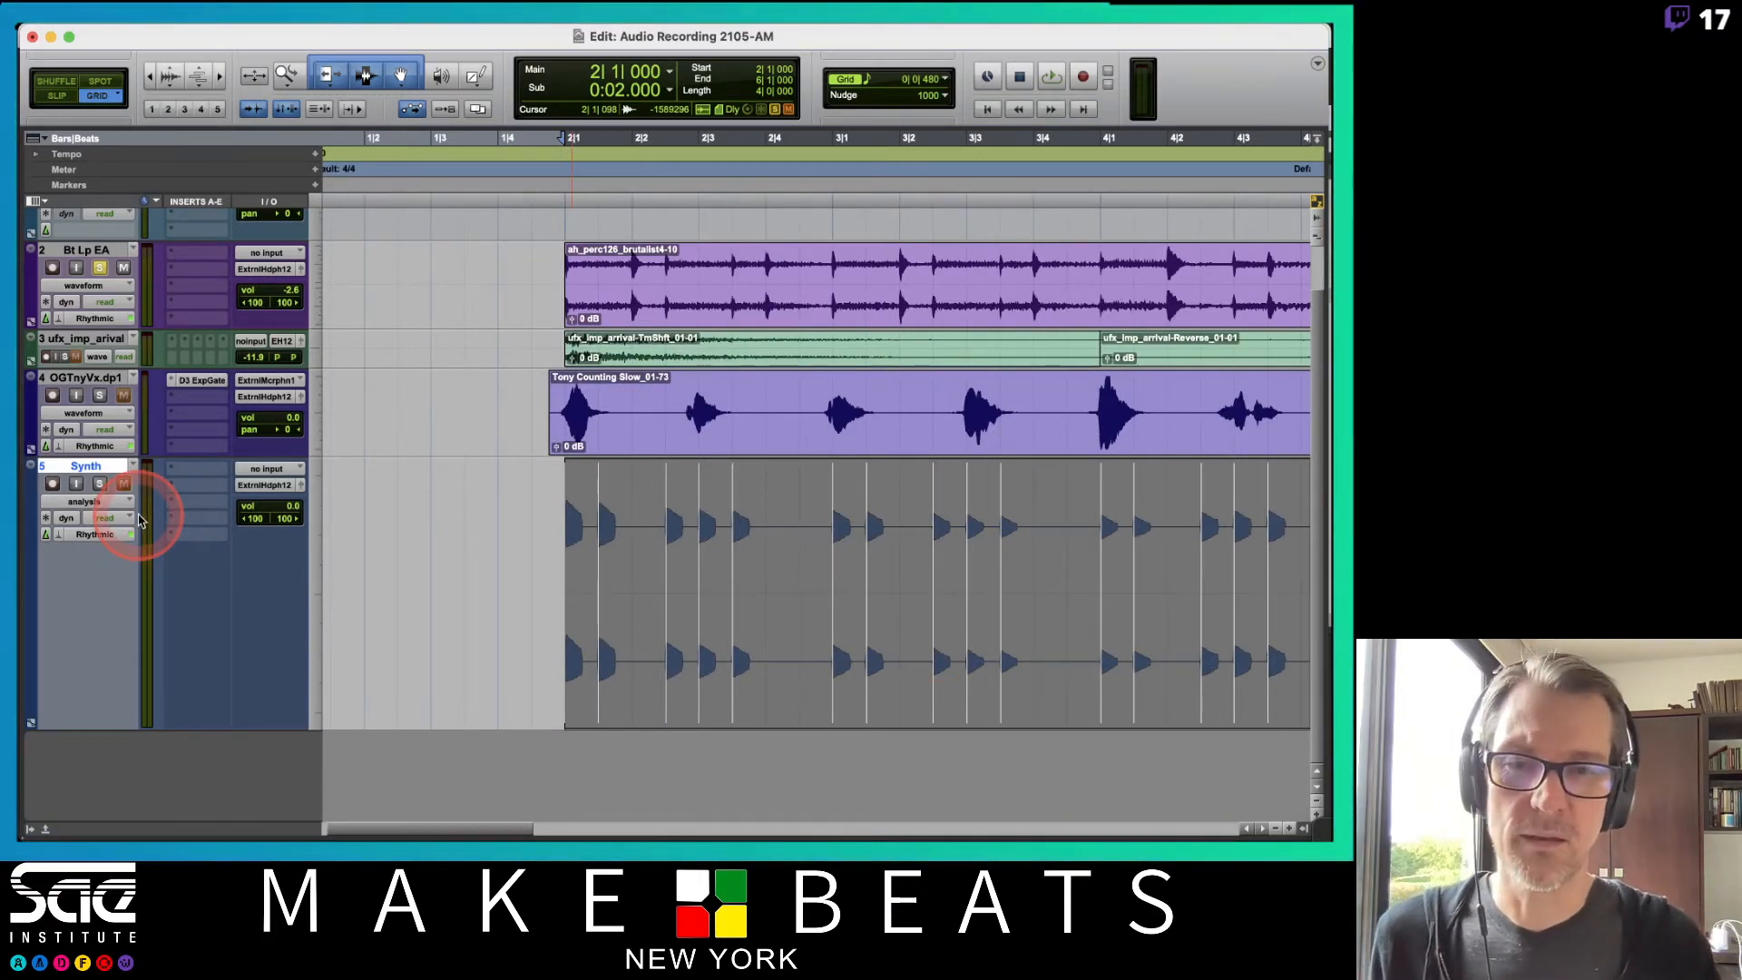
Switch the OGTnyVx.dp1 track to Analysis view and set its clip's Event Sensitivity to 87% in Elastic Properties.
left_click(97, 420)
left_click(86, 390)
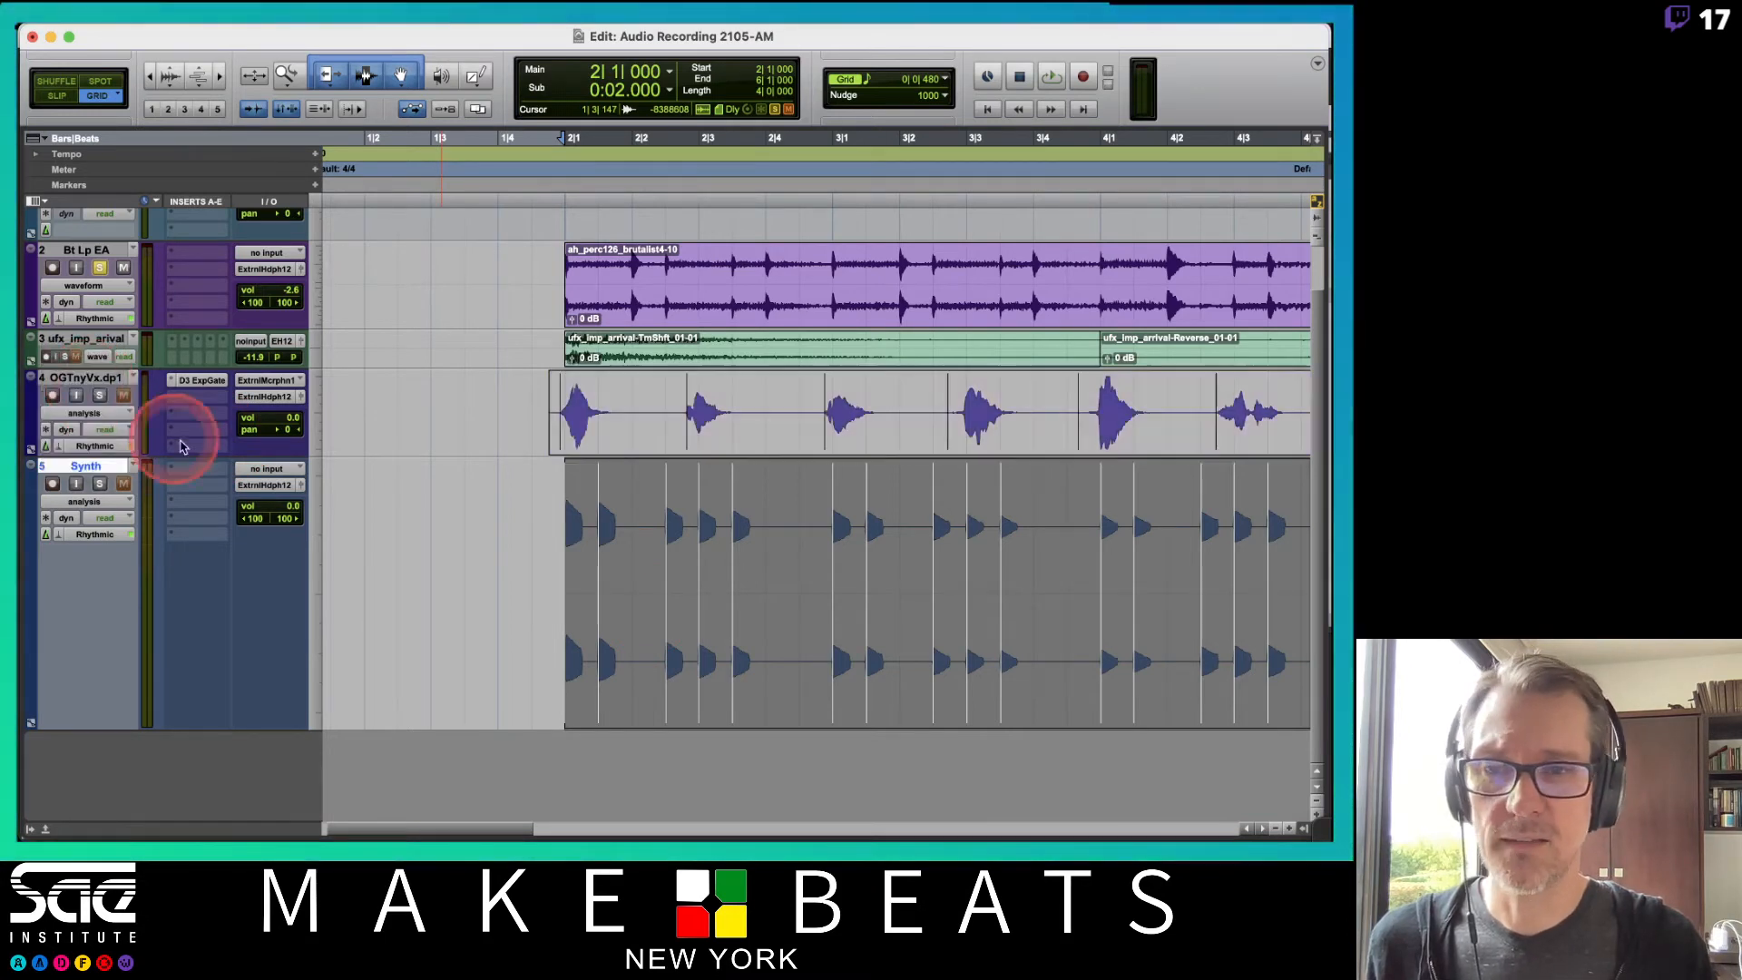
double_click(637, 401)
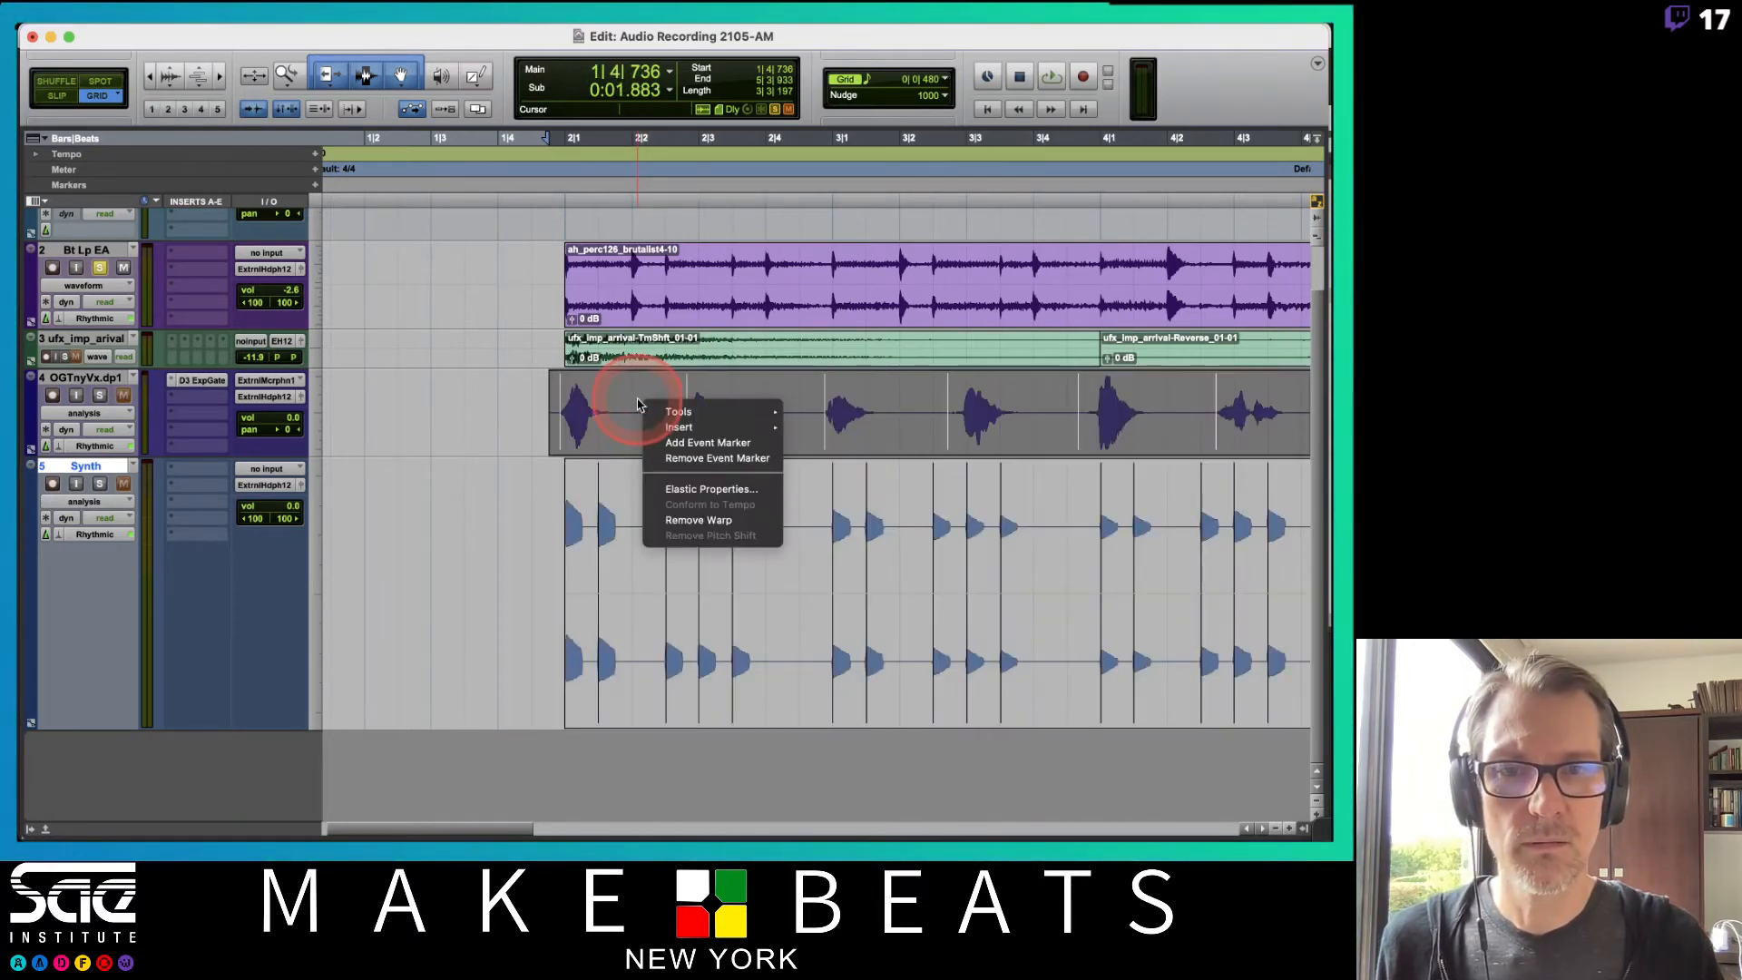
left_click(689, 489)
left_click(168, 622)
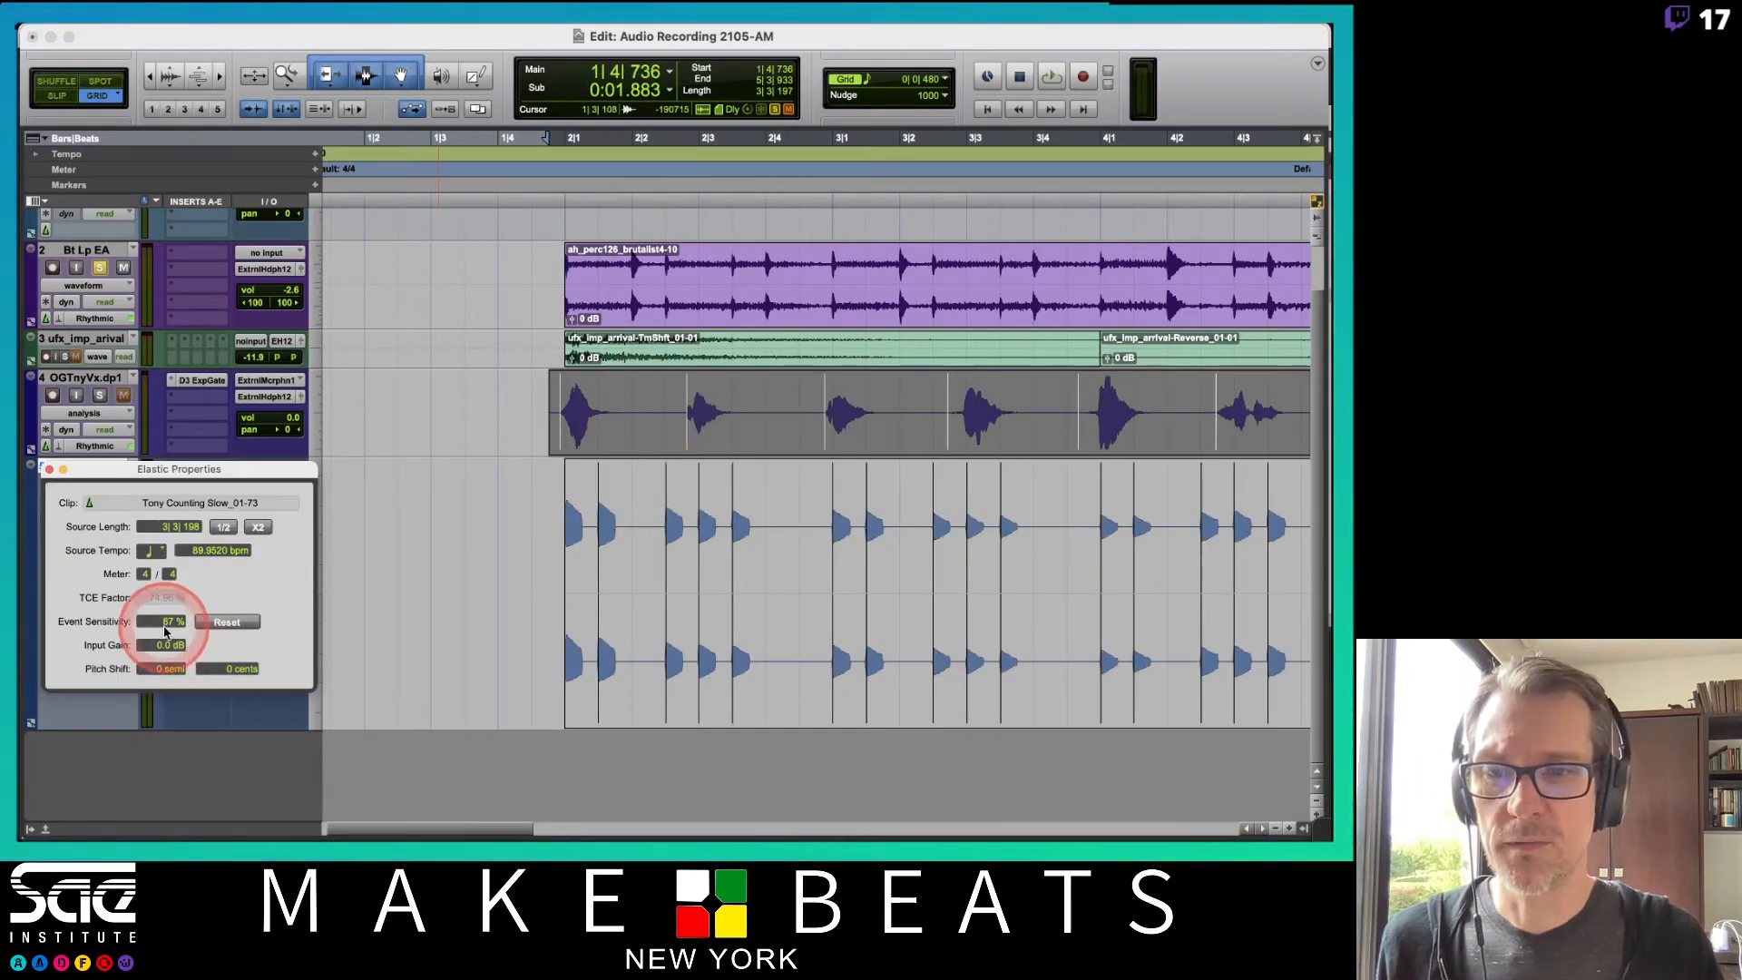
left_click_drag(168, 623, 159, 511)
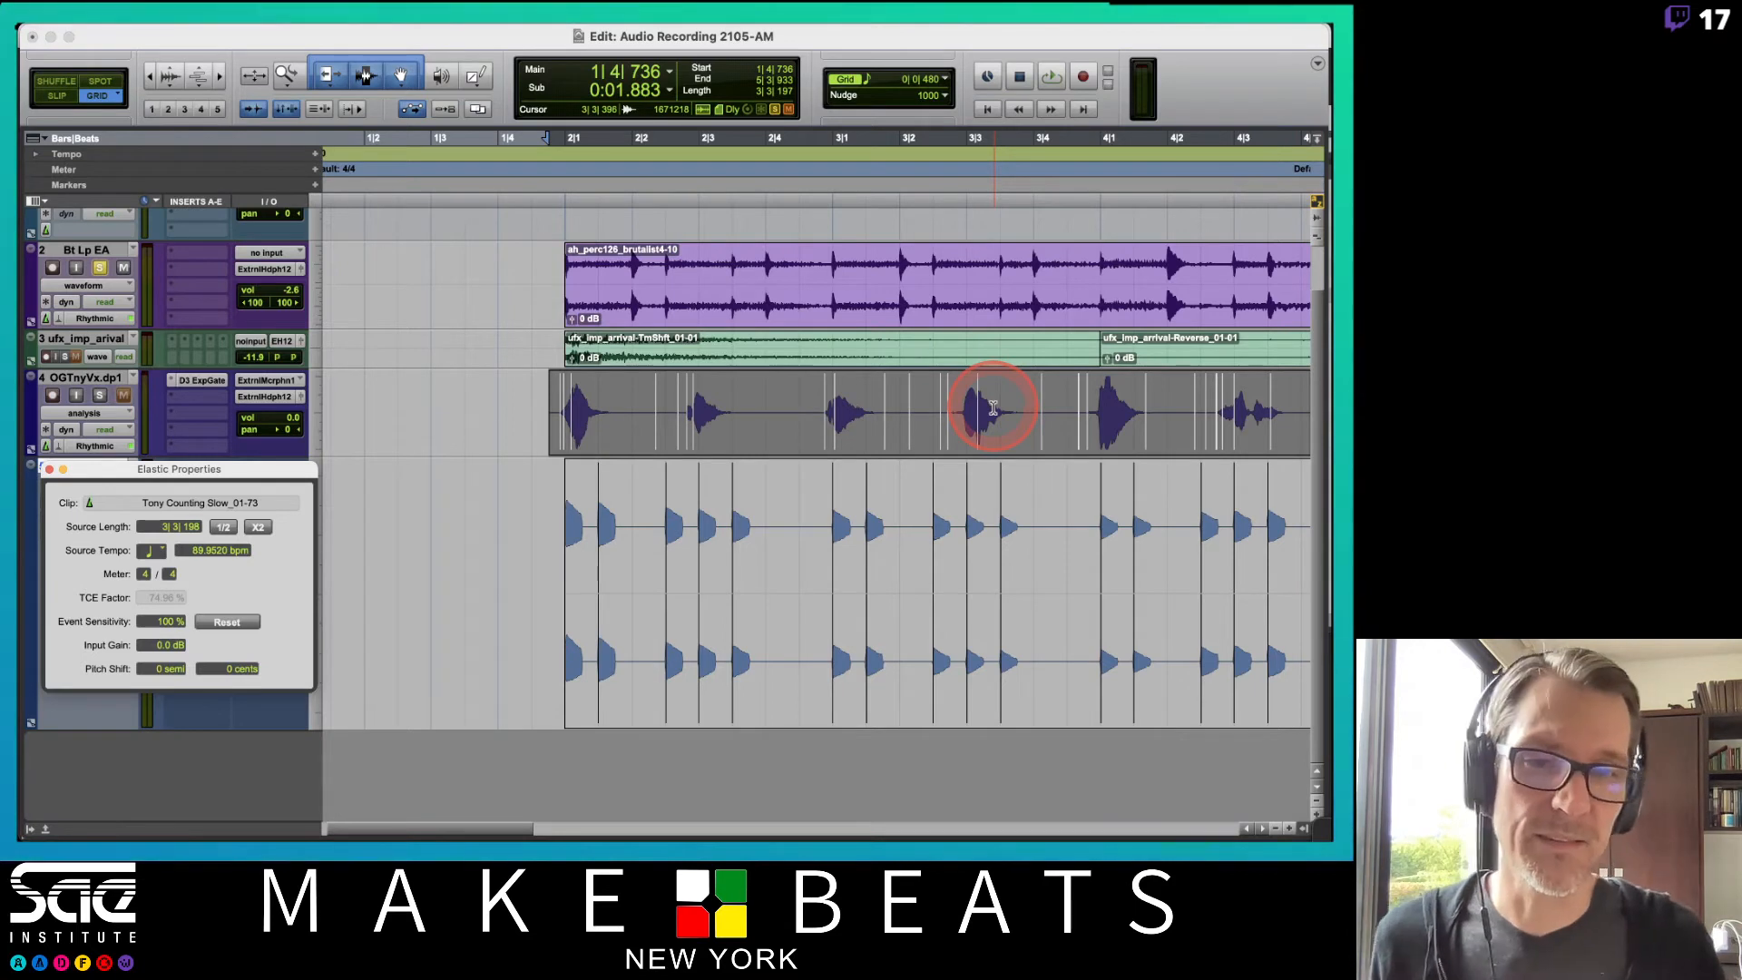
left_click(163, 622)
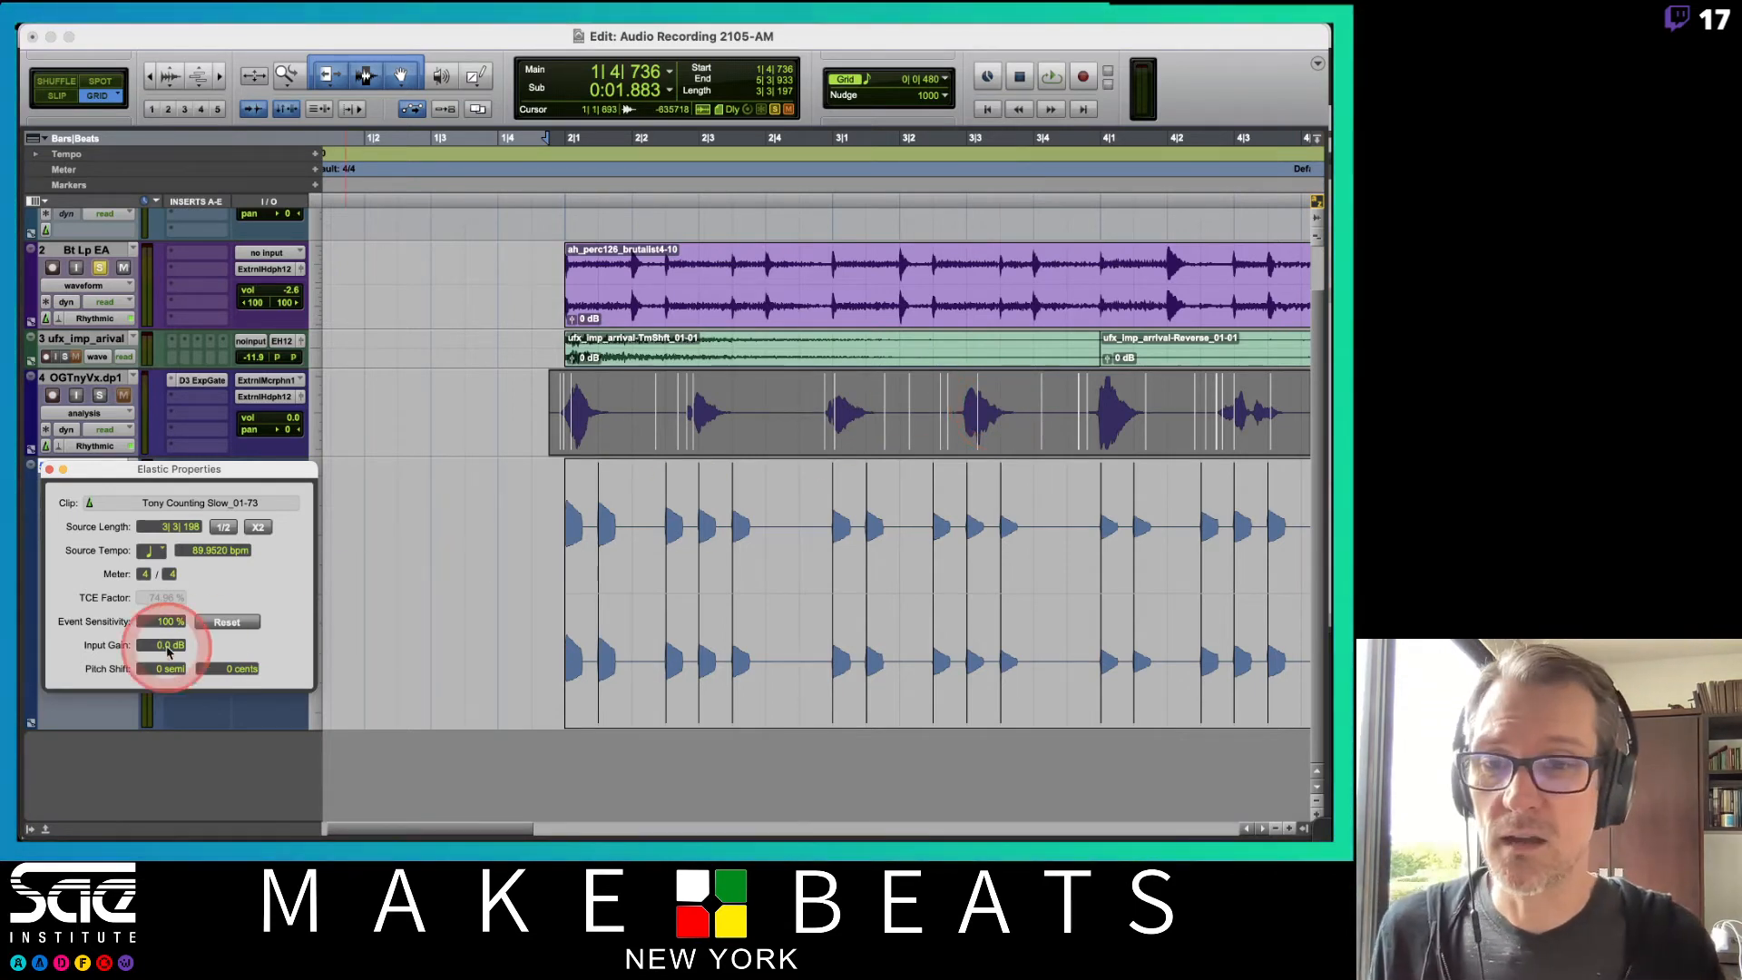
type("57")
key("Return")
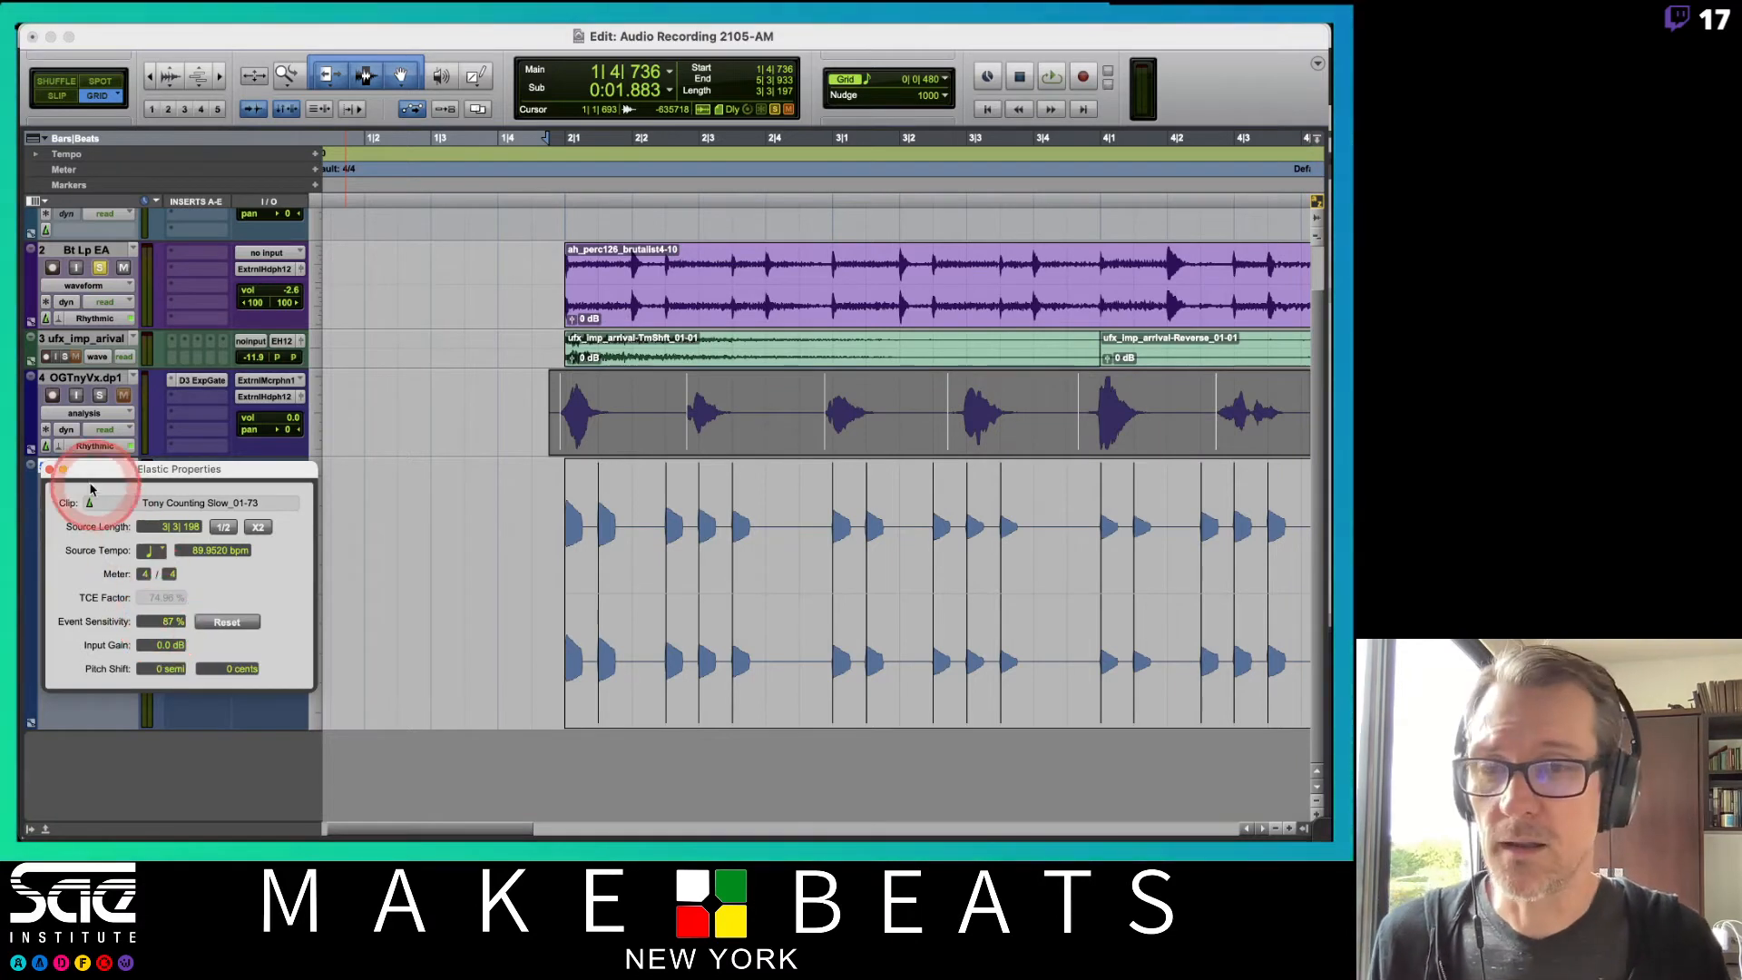
left_click(50, 471)
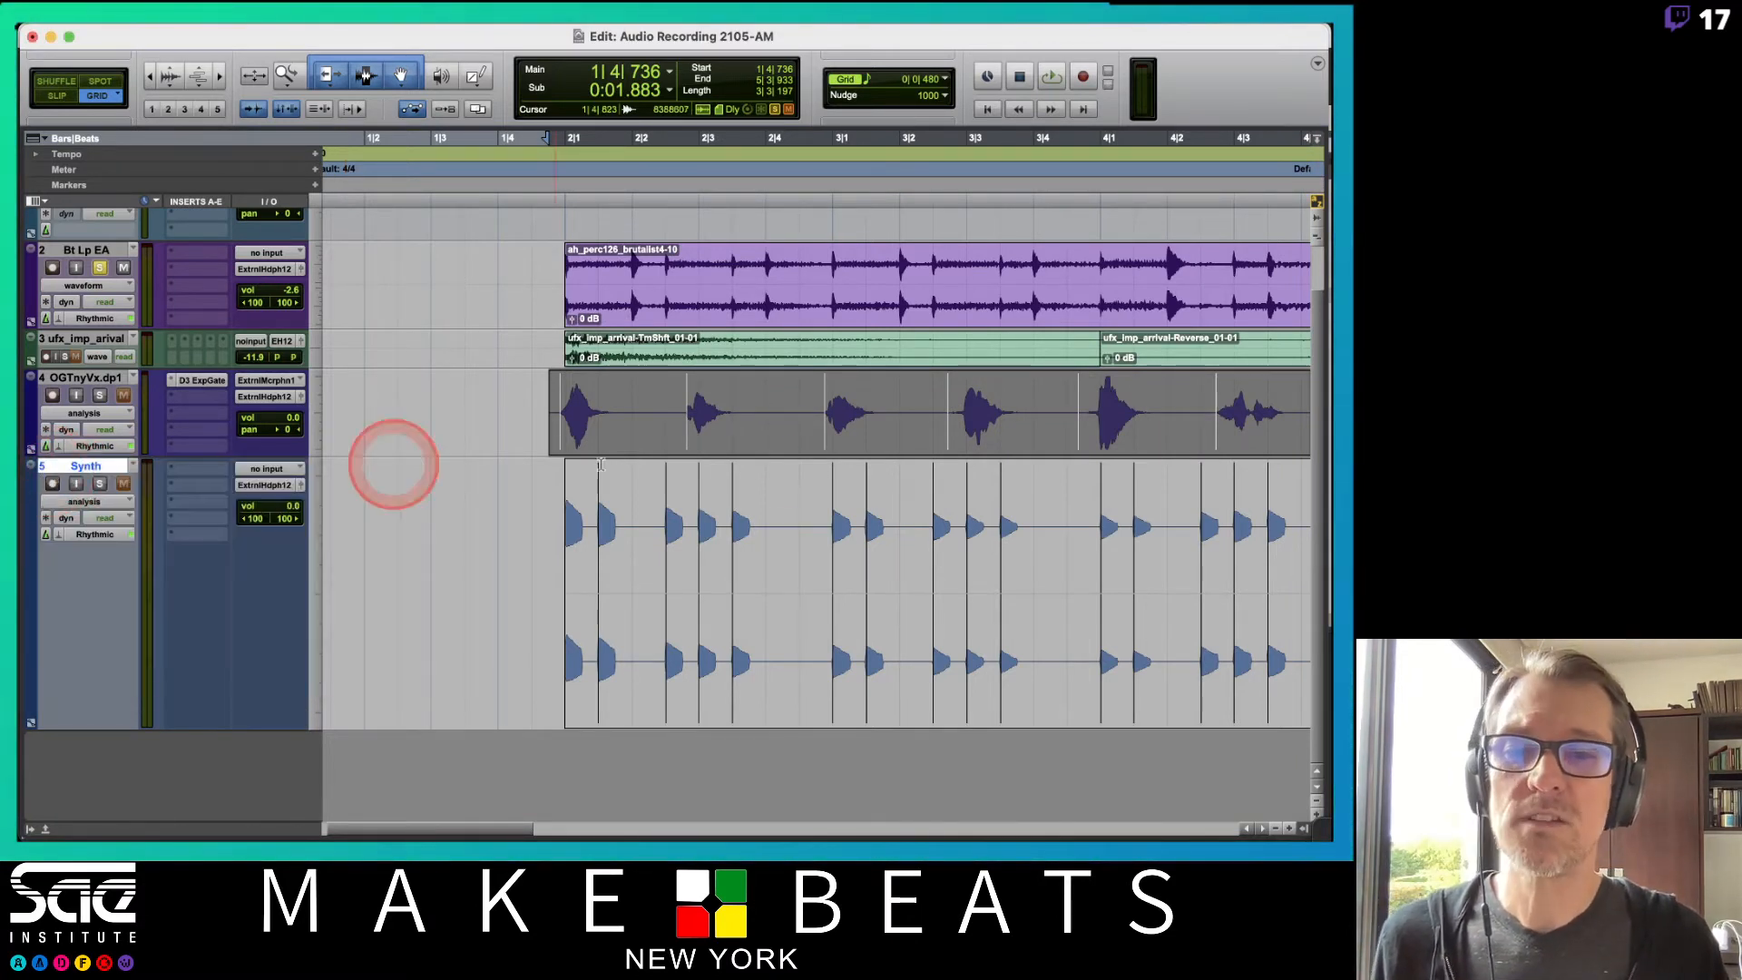
Switch the OGTnyVx.dp1 track back to Waveform view.
left_click(812, 527)
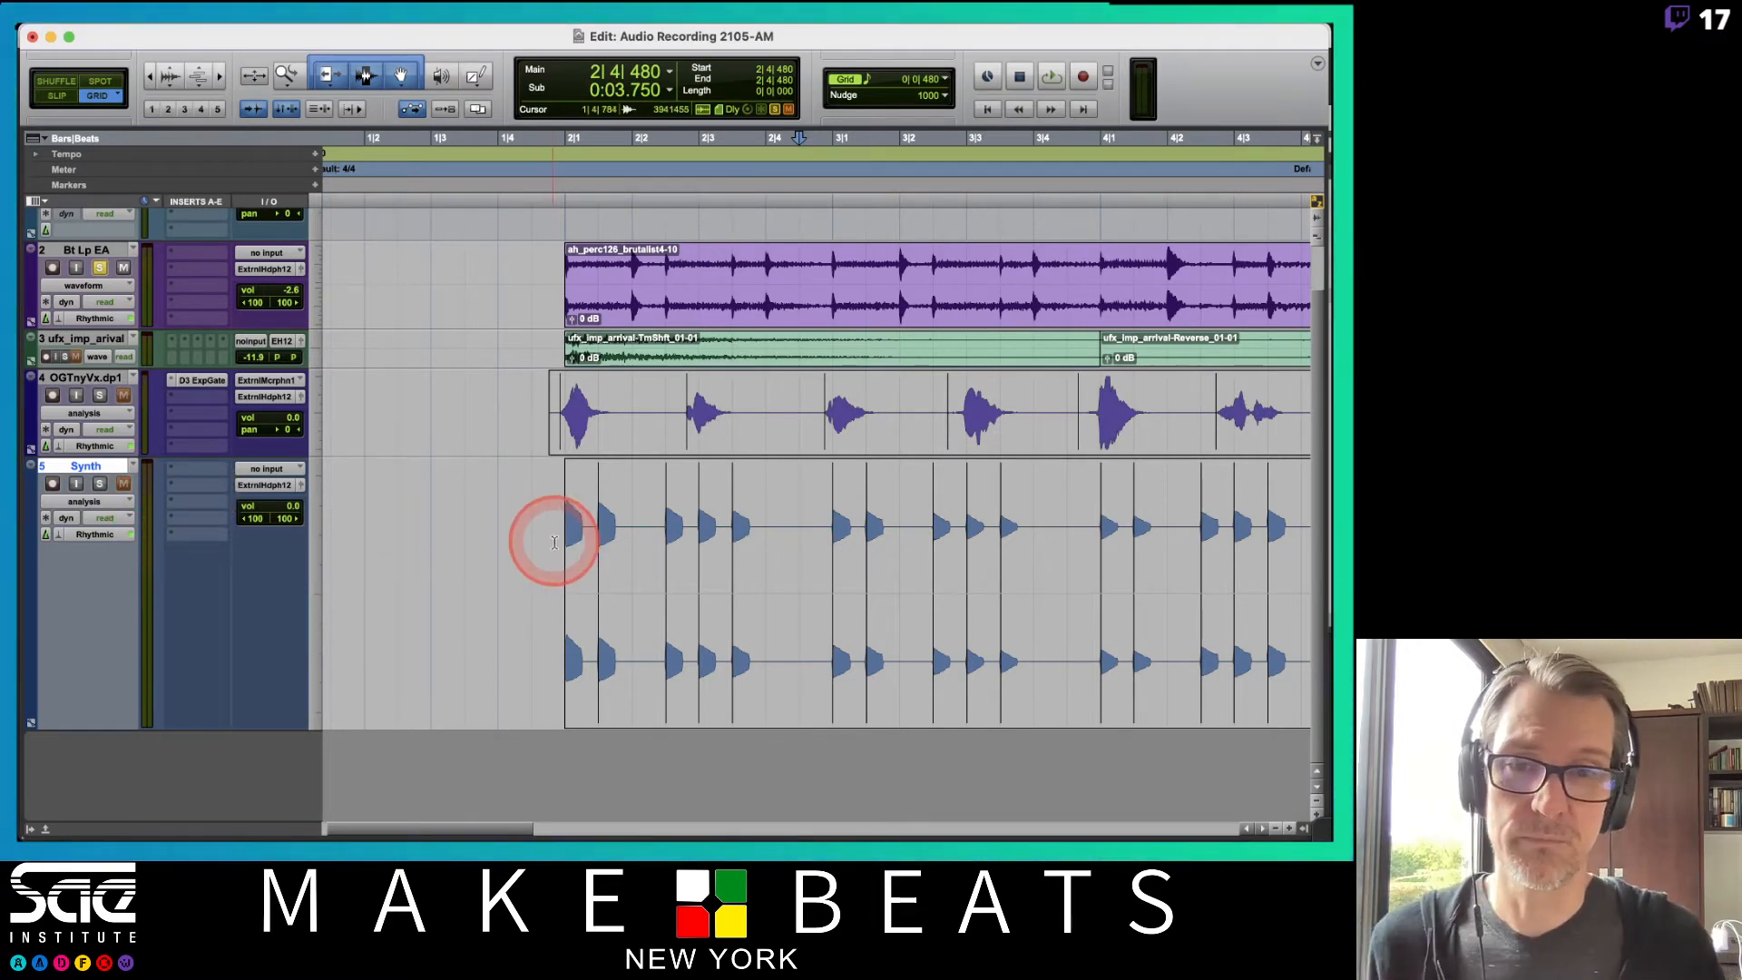
left_click(94, 412)
left_click(105, 445)
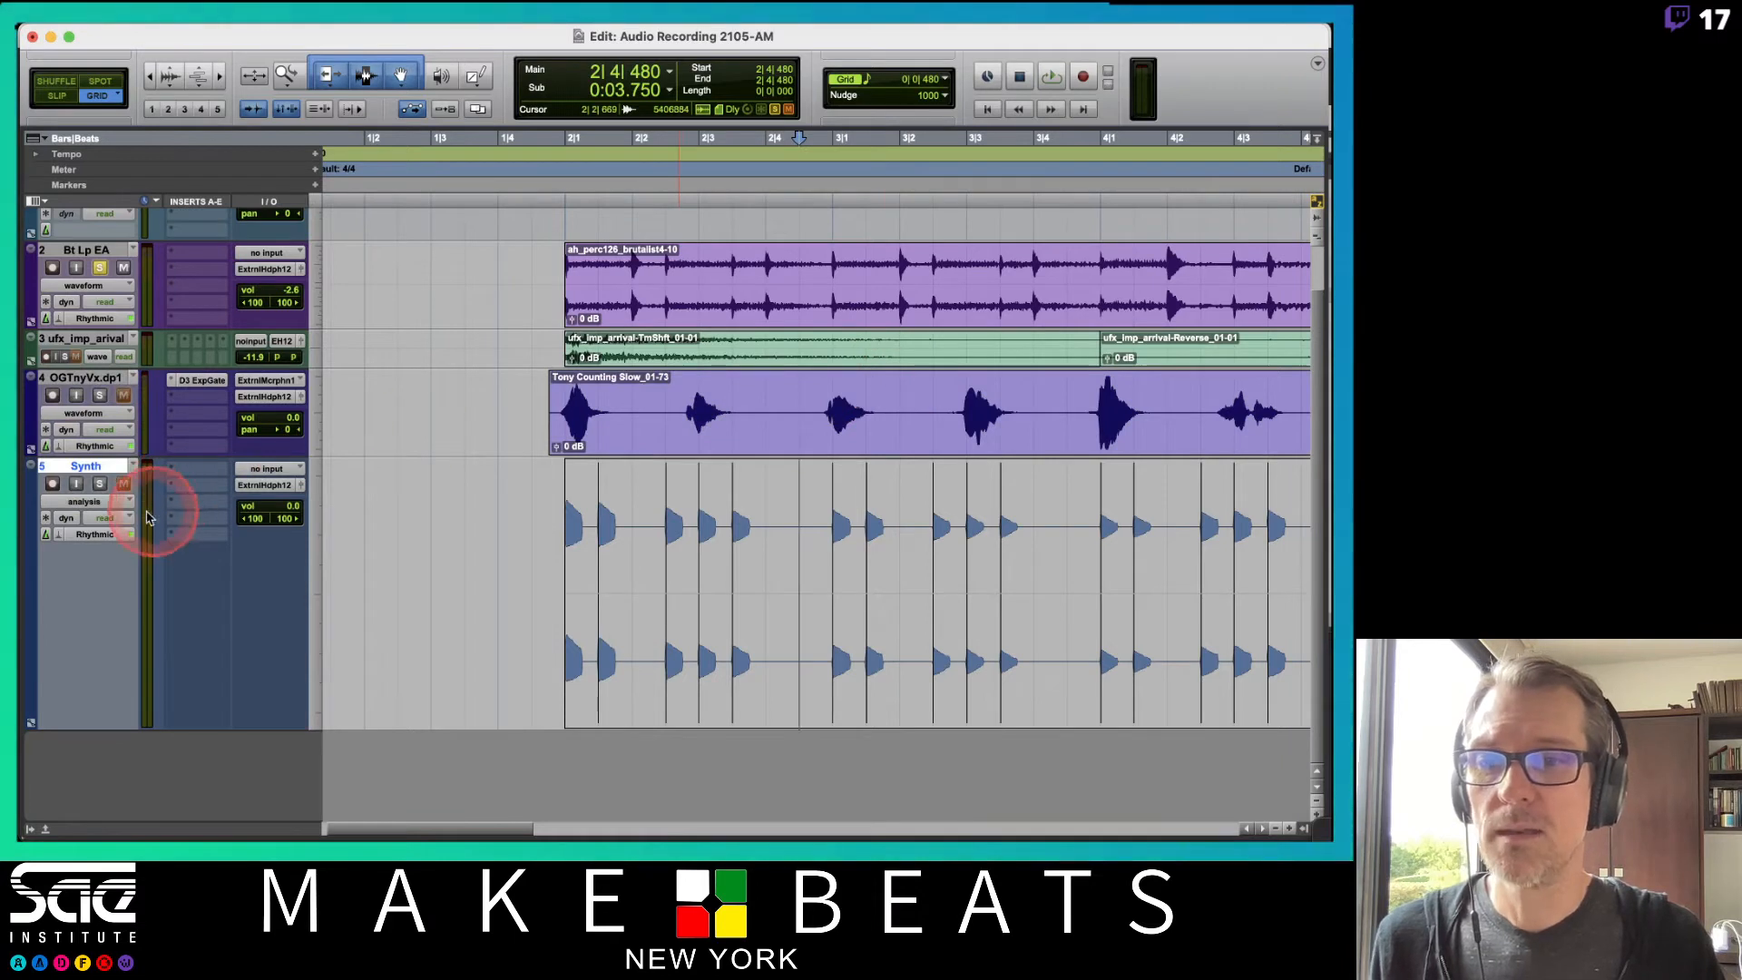
Adjust transient markers on the Synth clip in Analysis view.
left_click(112, 504)
left_click(116, 504)
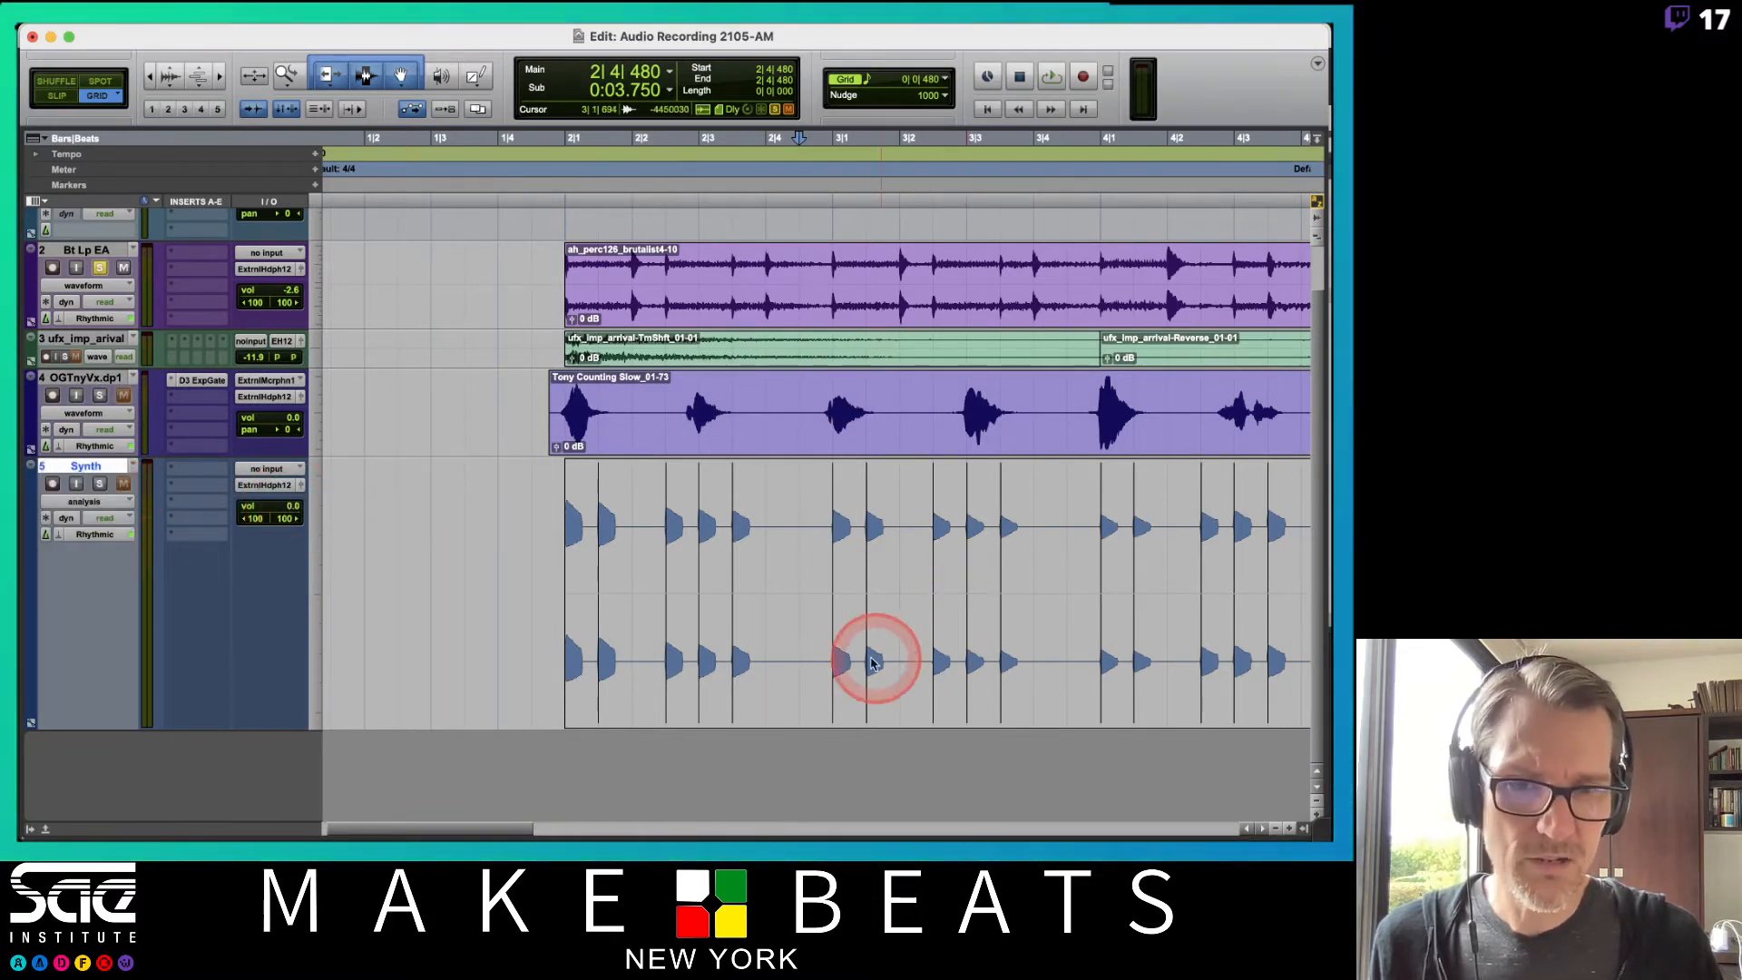
left_click(739, 680)
left_click(844, 684)
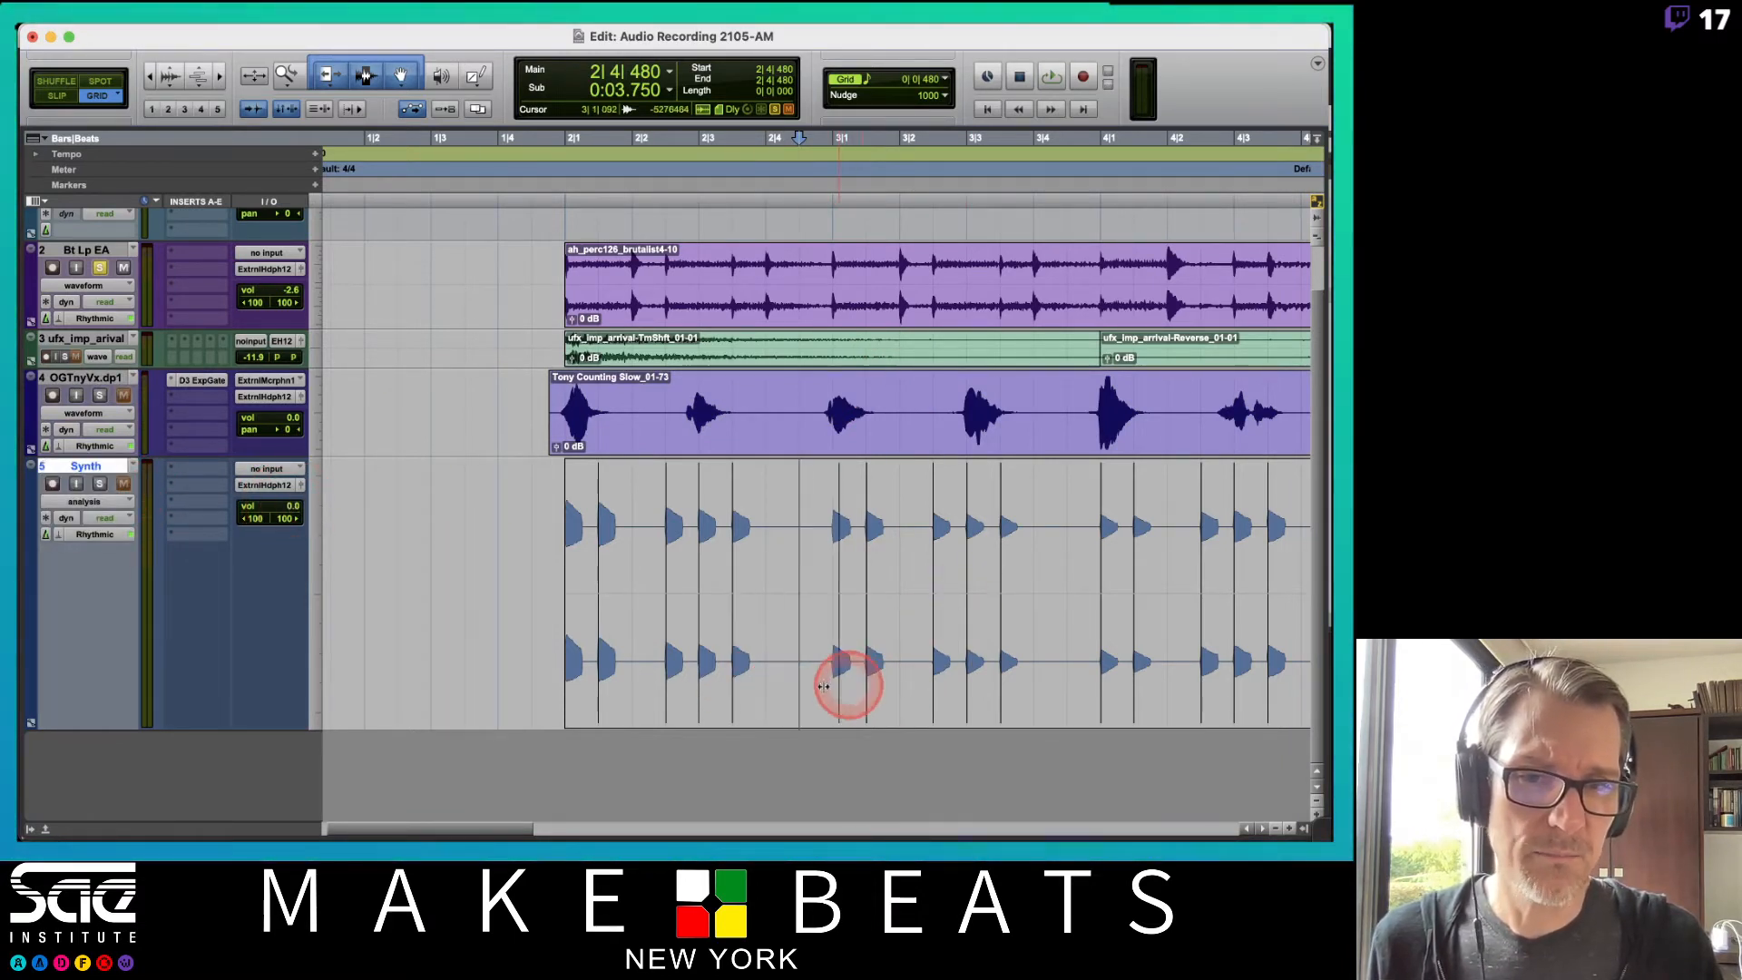
left_click(995, 684)
left_click(742, 679)
mouse_move(732, 680)
left_mouse_down()
mouse_move(879, 651)
mouse_move(797, 653)
mouse_move(801, 572)
mouse_move(814, 657)
left_mouse_up()
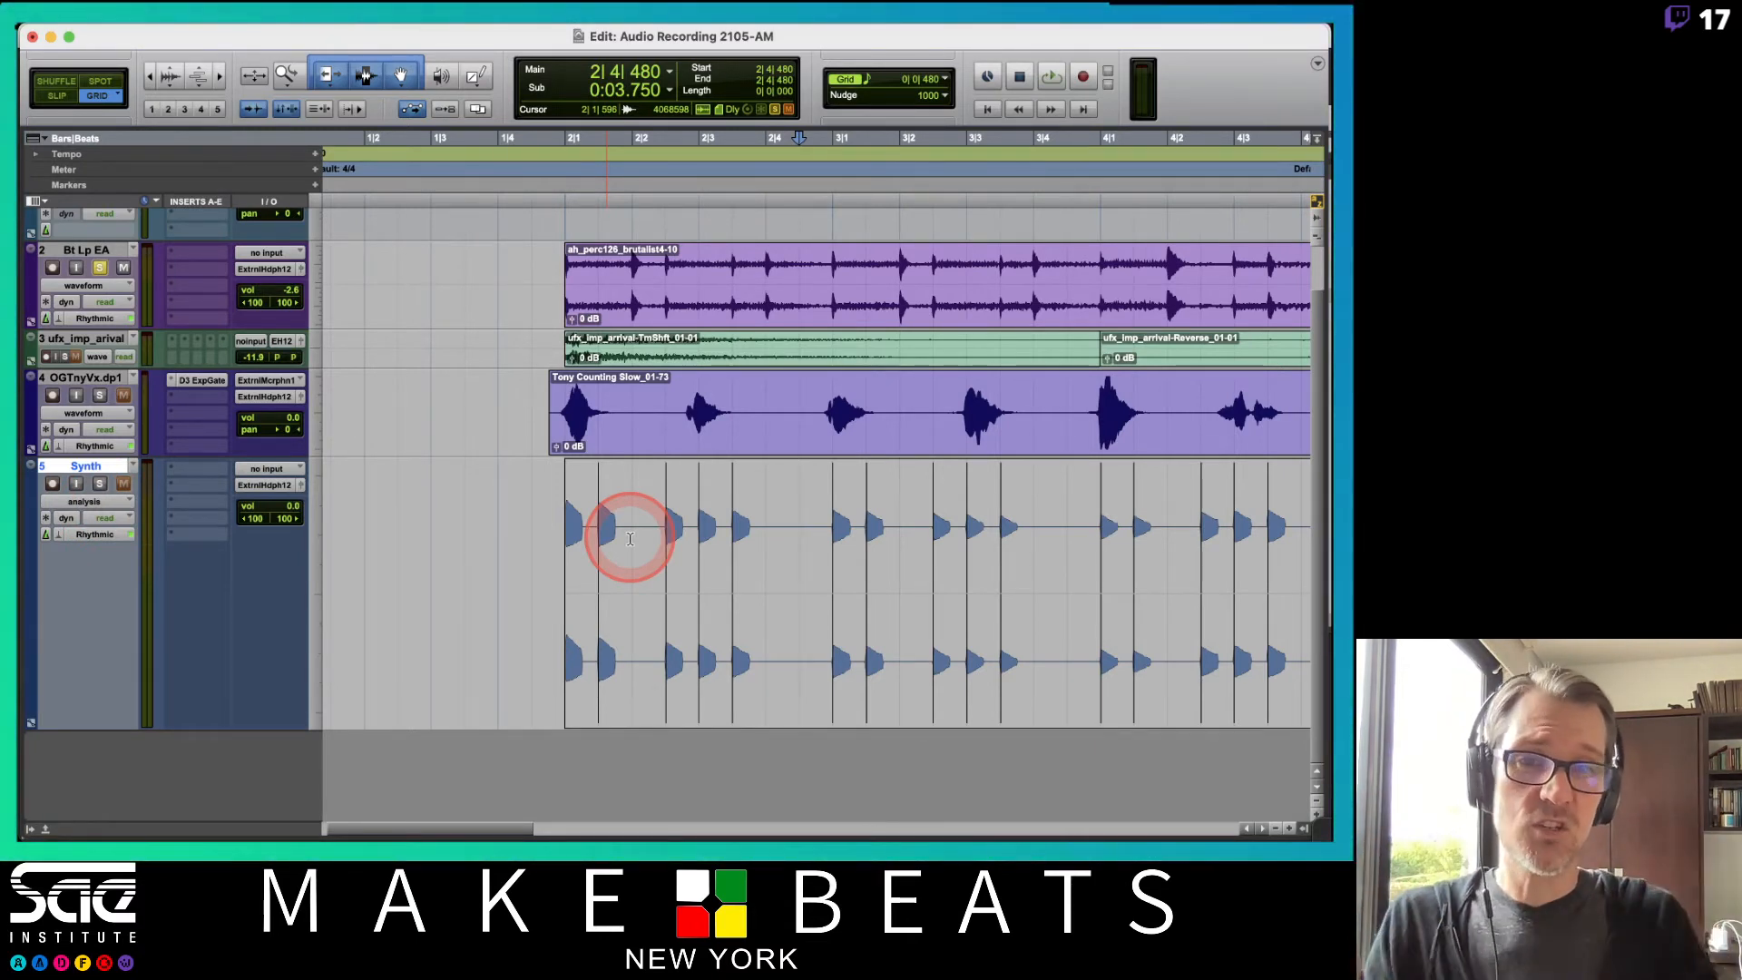
left_click(929, 326)
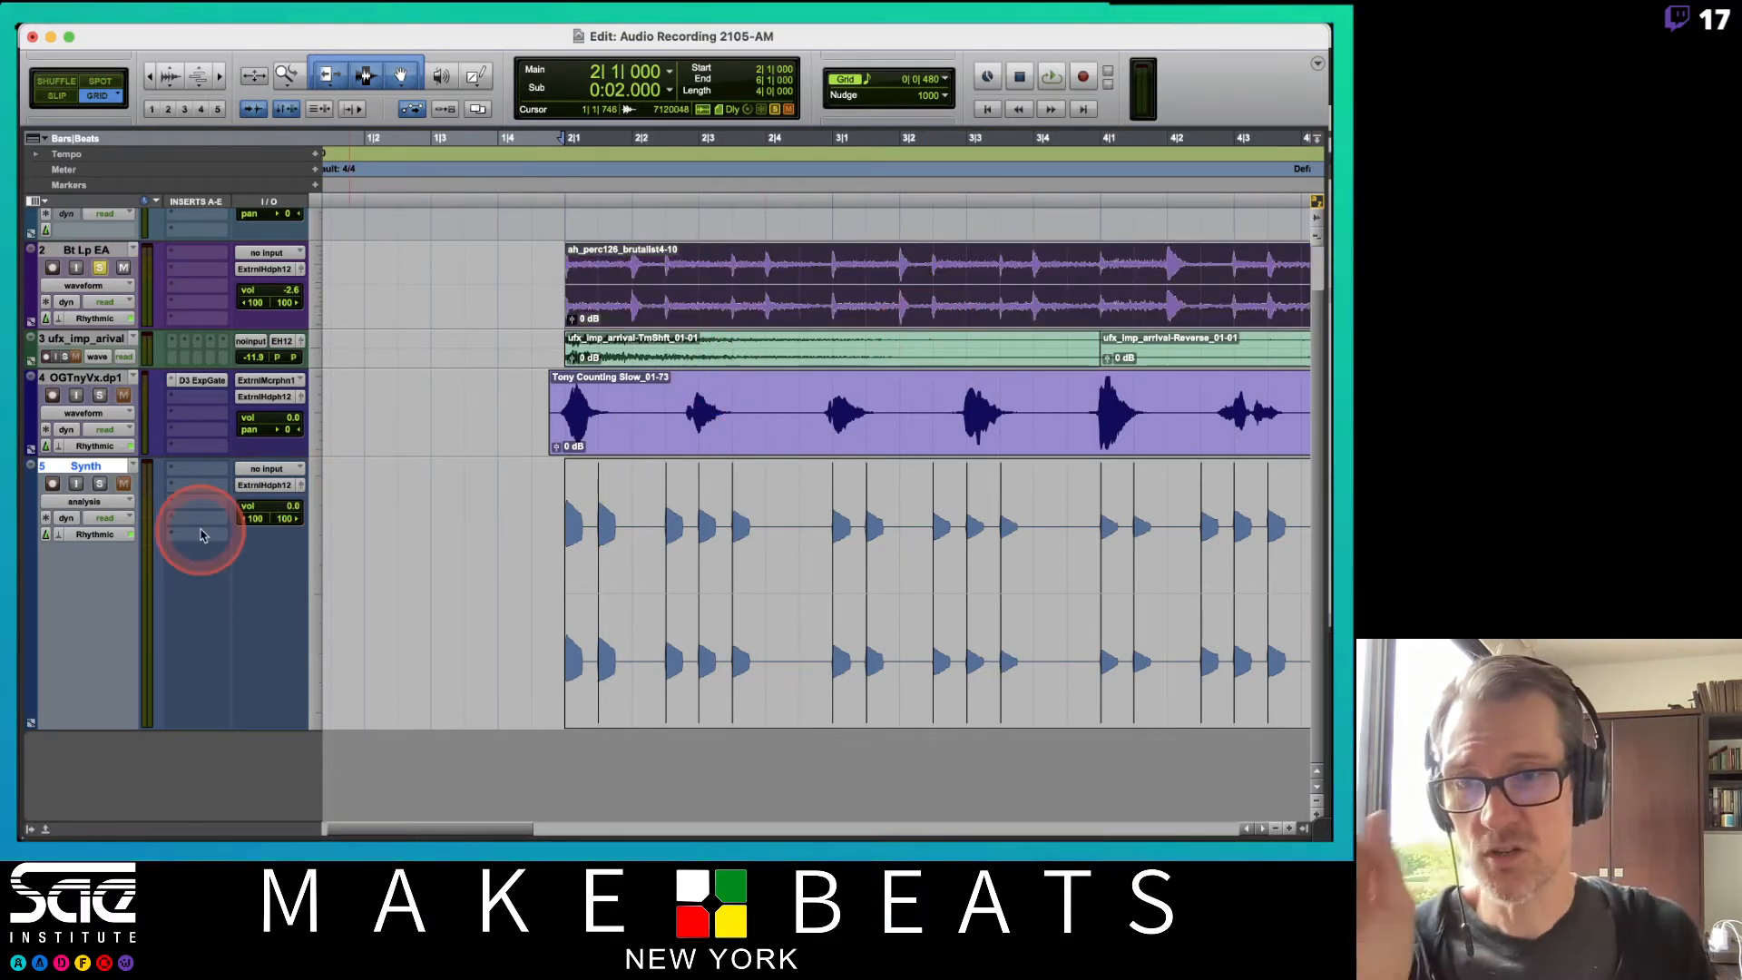
Switch the Synth track to Warp view and play the session back to listen.
left_click(107, 502)
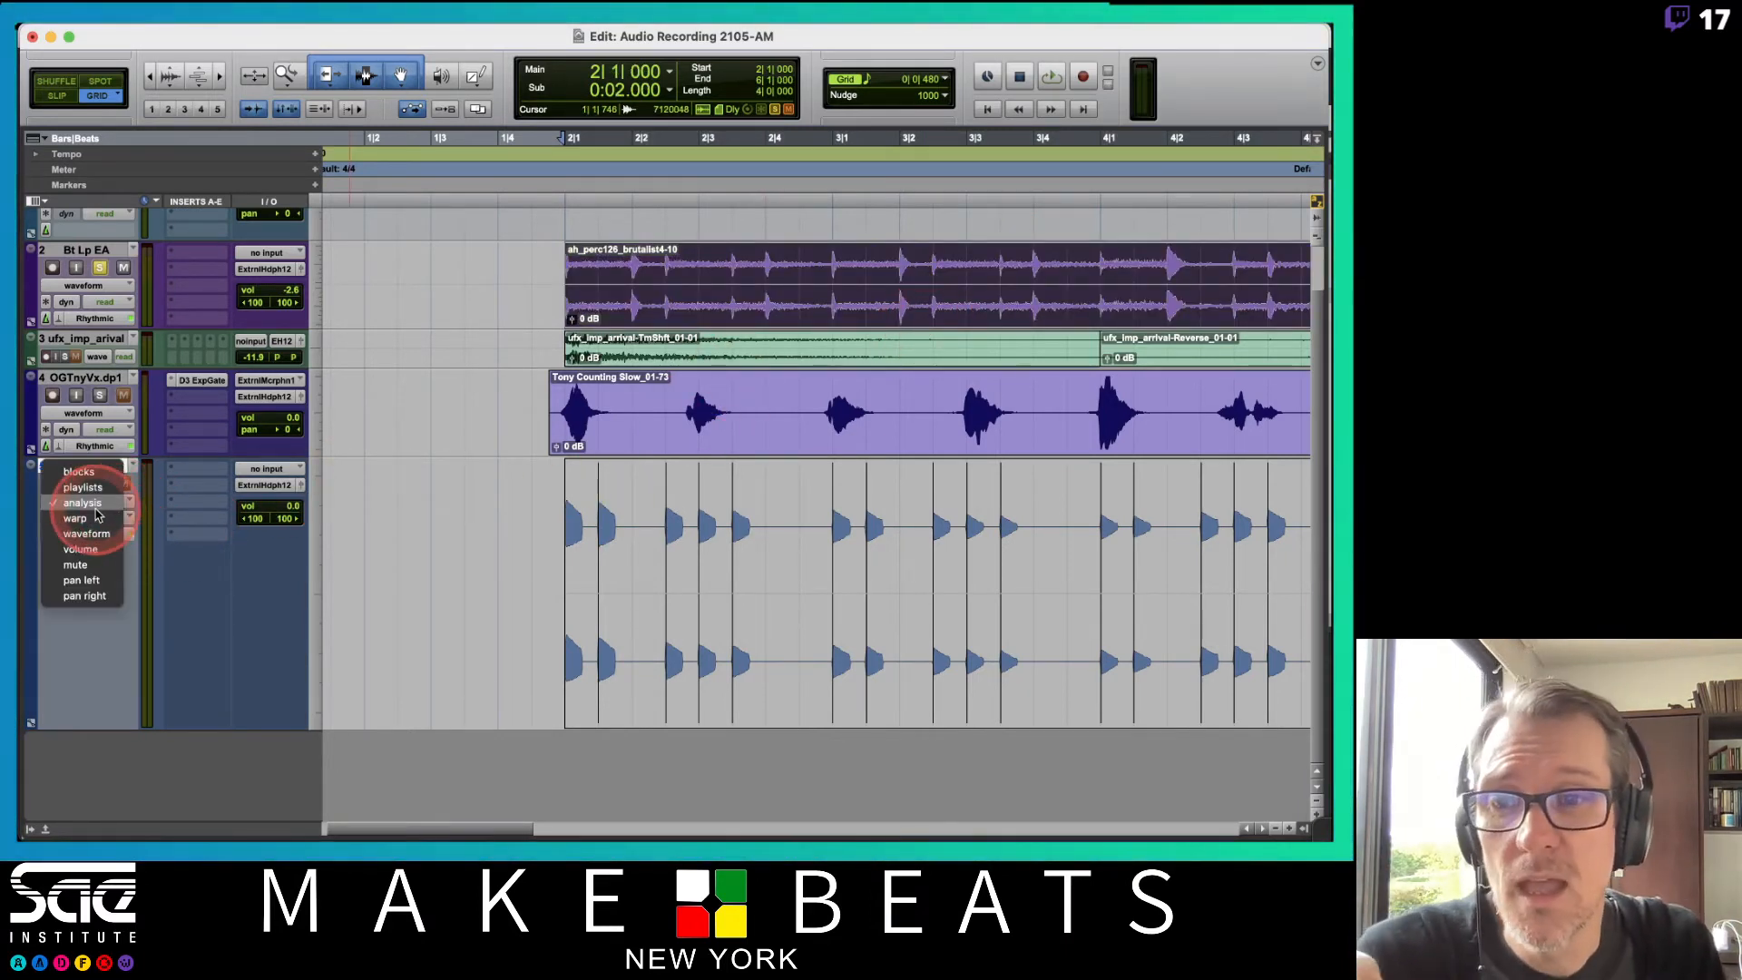
left_click(95, 518)
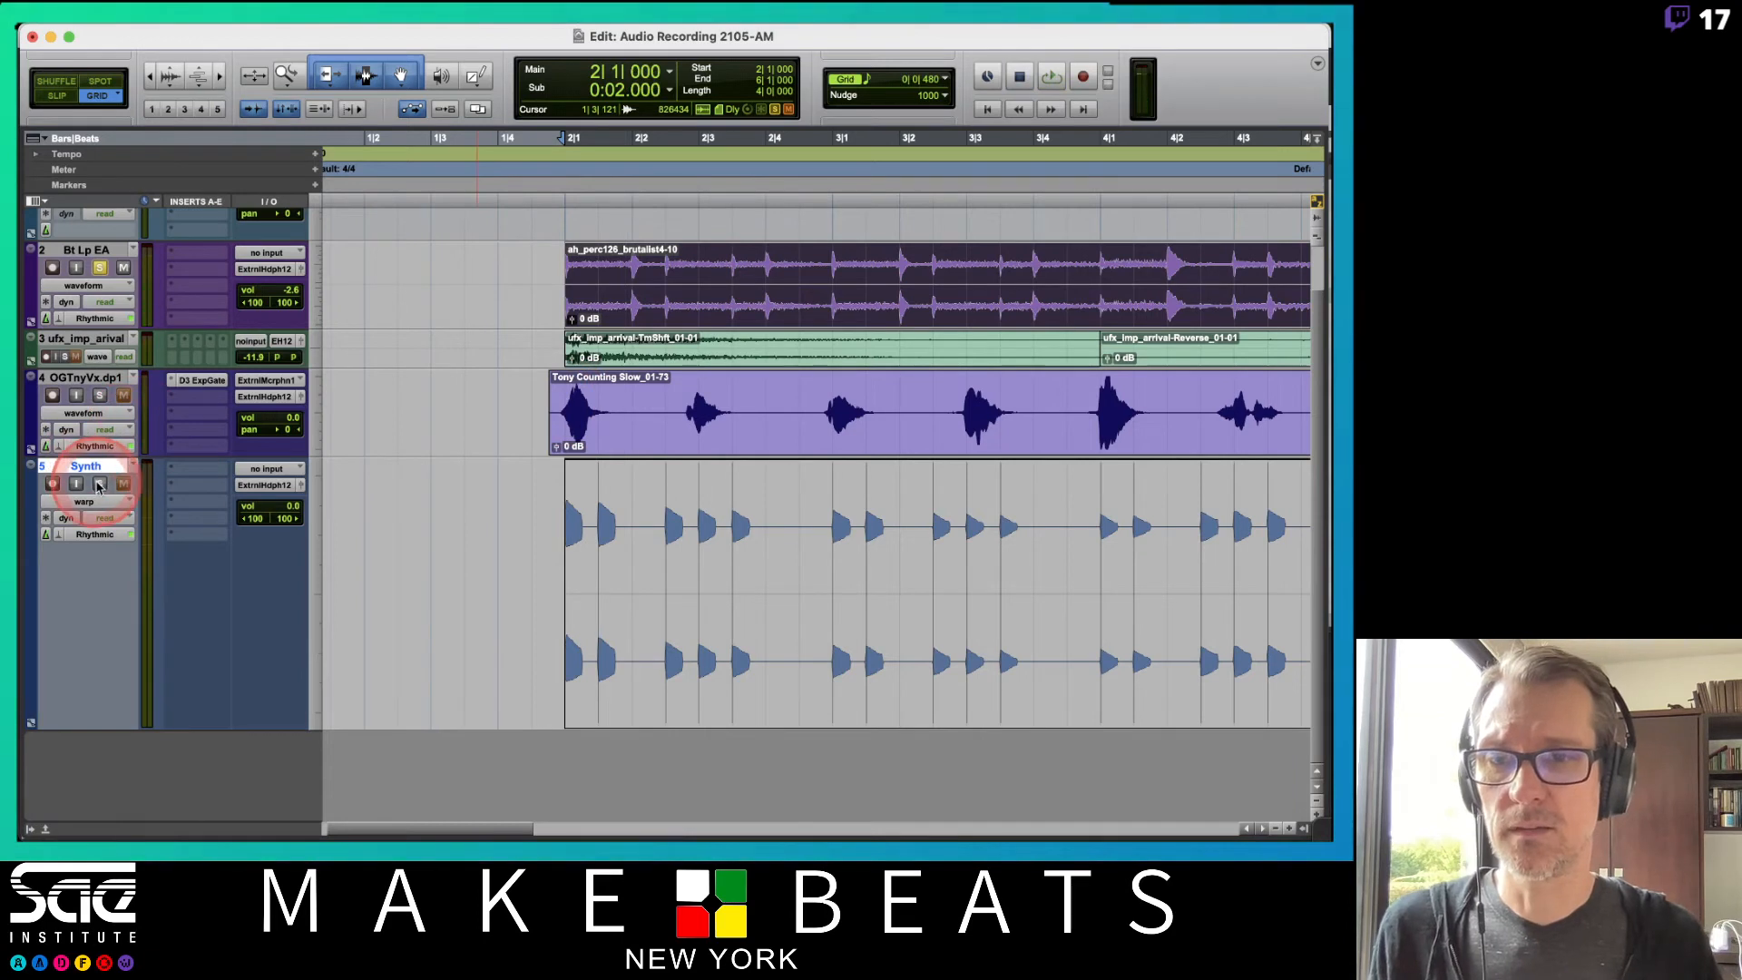
key("space")
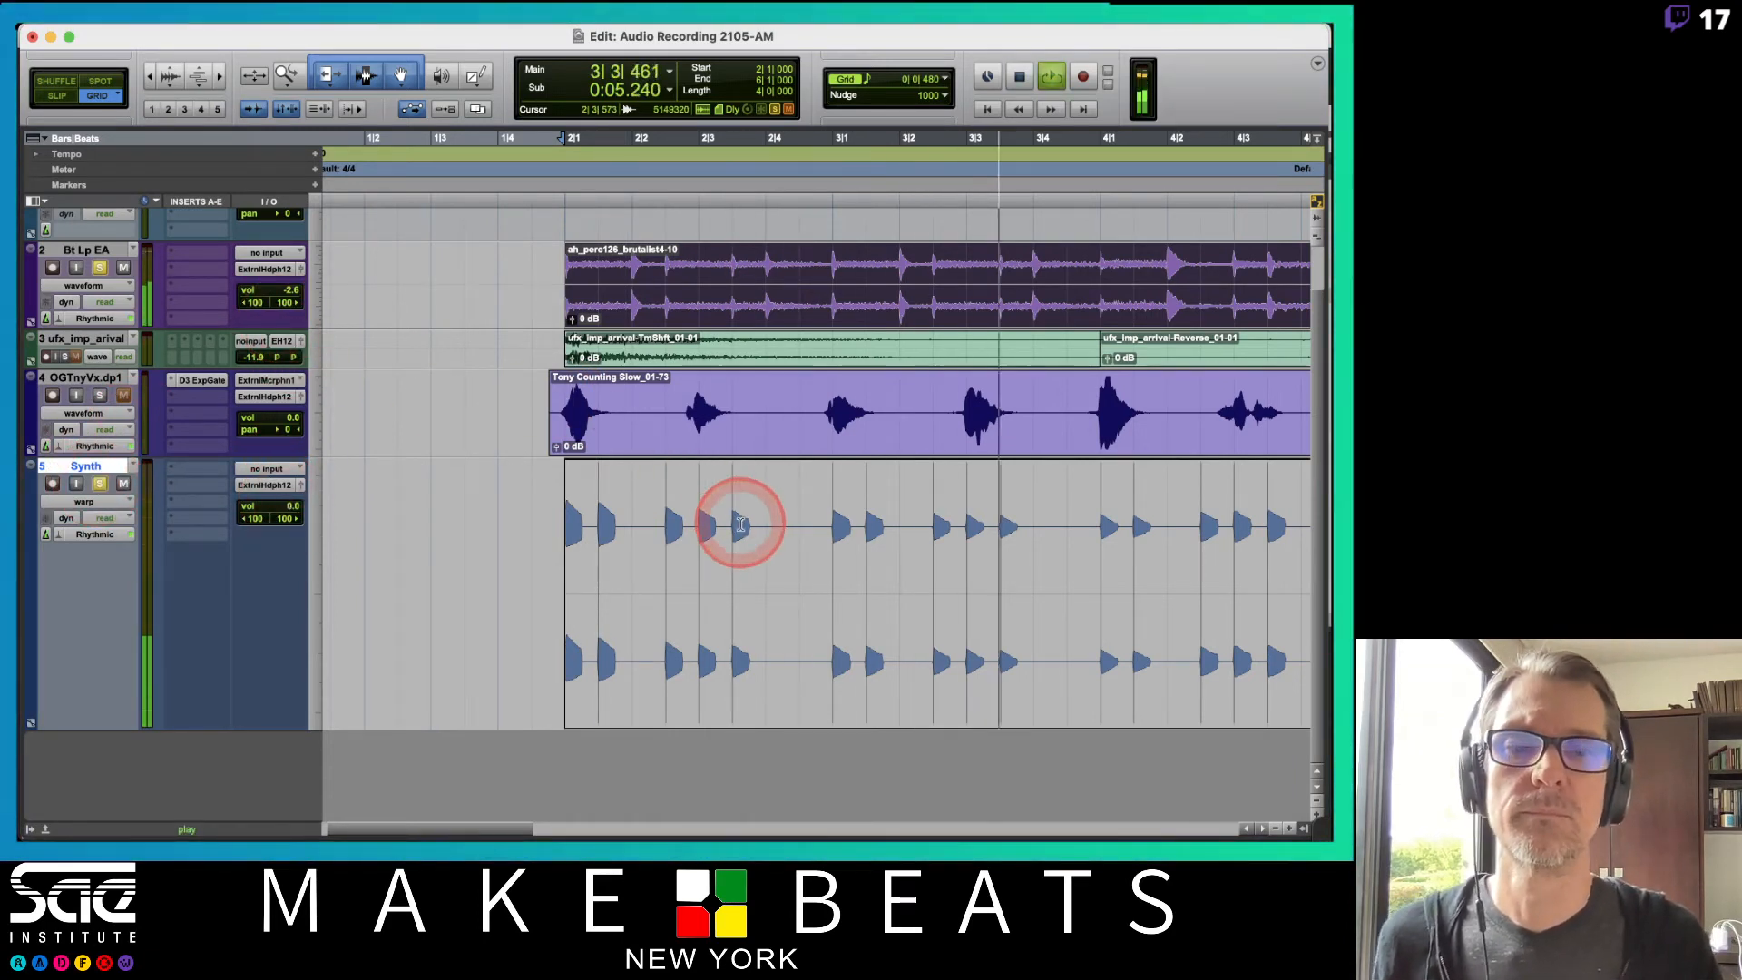
scroll(740, 524, "right", 3)
scroll(740, 525, "right", 5)
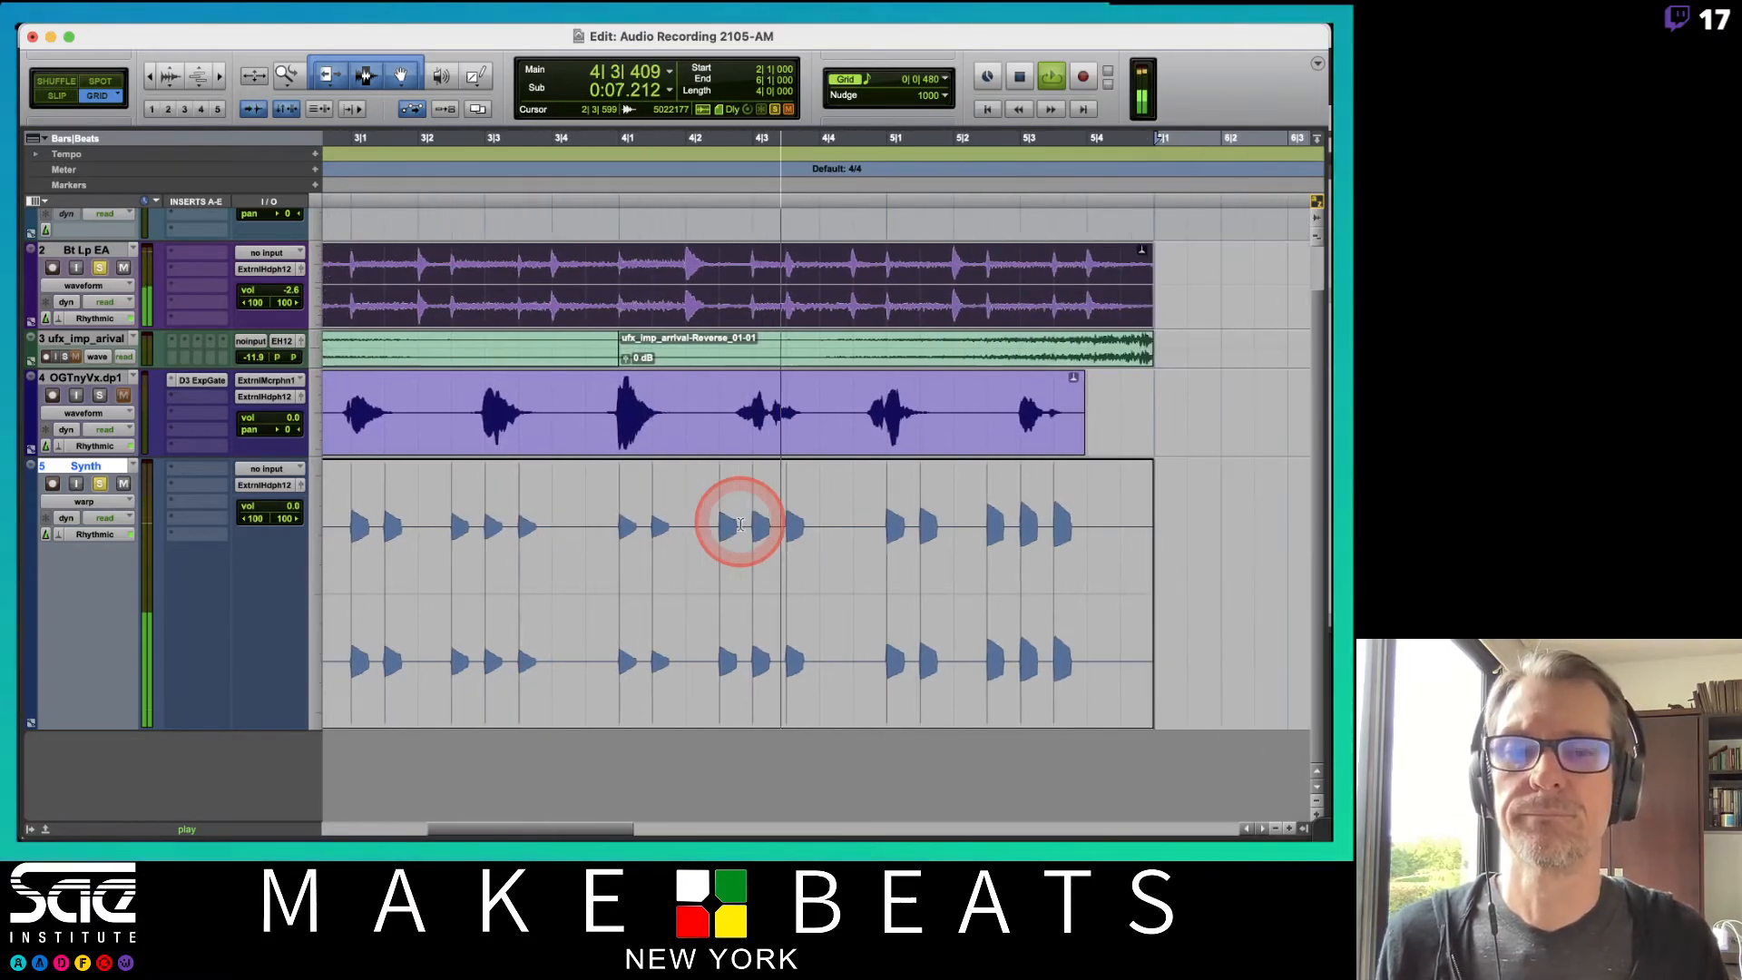
scroll(740, 524, "right", 1)
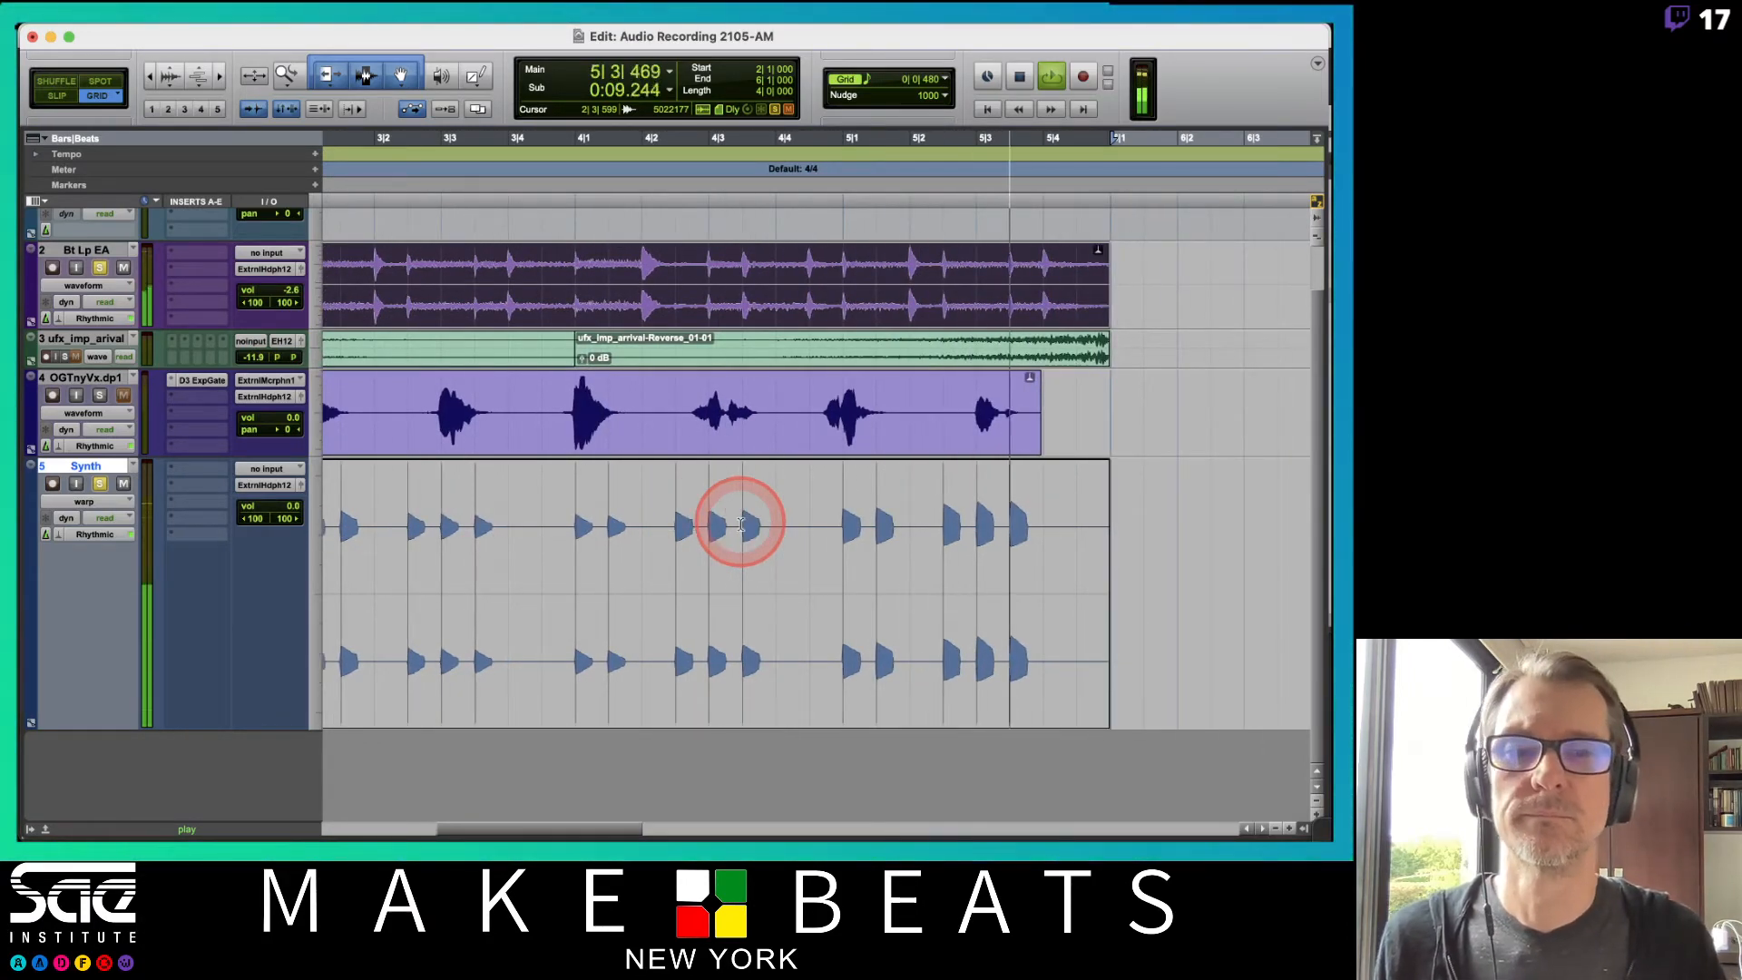
key("space")
scroll(740, 524, "left", 6)
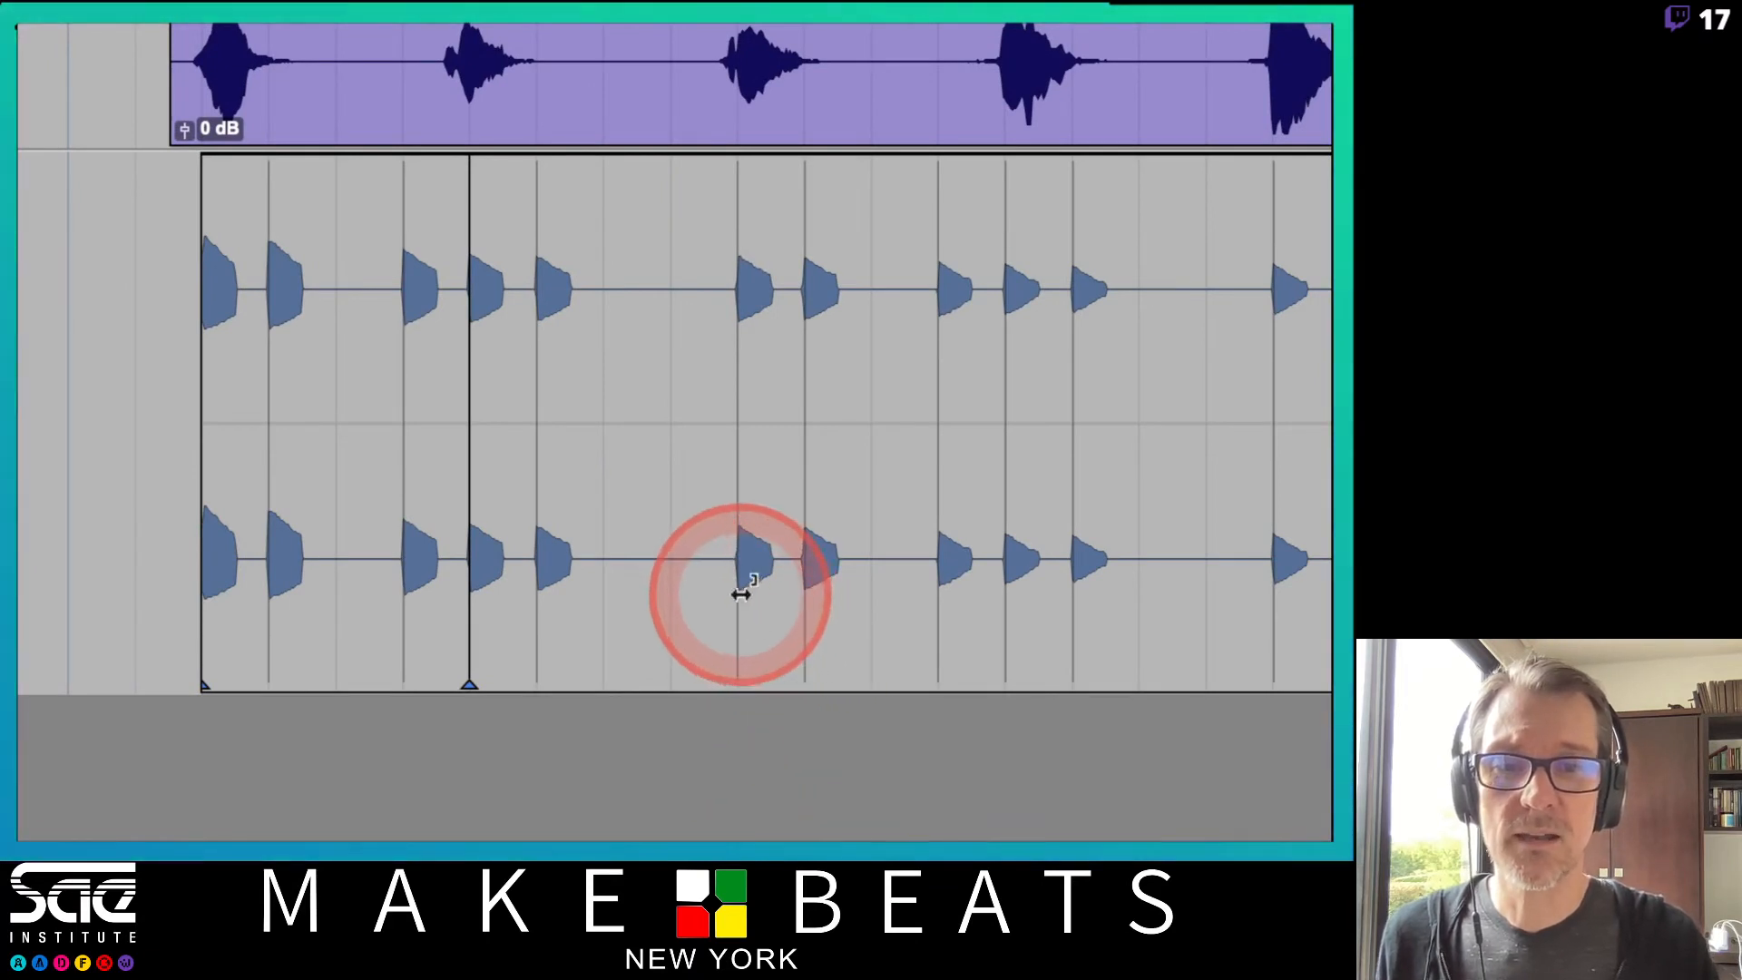
Add warp markers to the Synth clip and move one to stretch an early note, then play it back.
double_click(737, 587)
mouse_move(574, 609)
left_mouse_down()
mouse_move(529, 603)
mouse_move(587, 610)
left_mouse_up()
key("space")
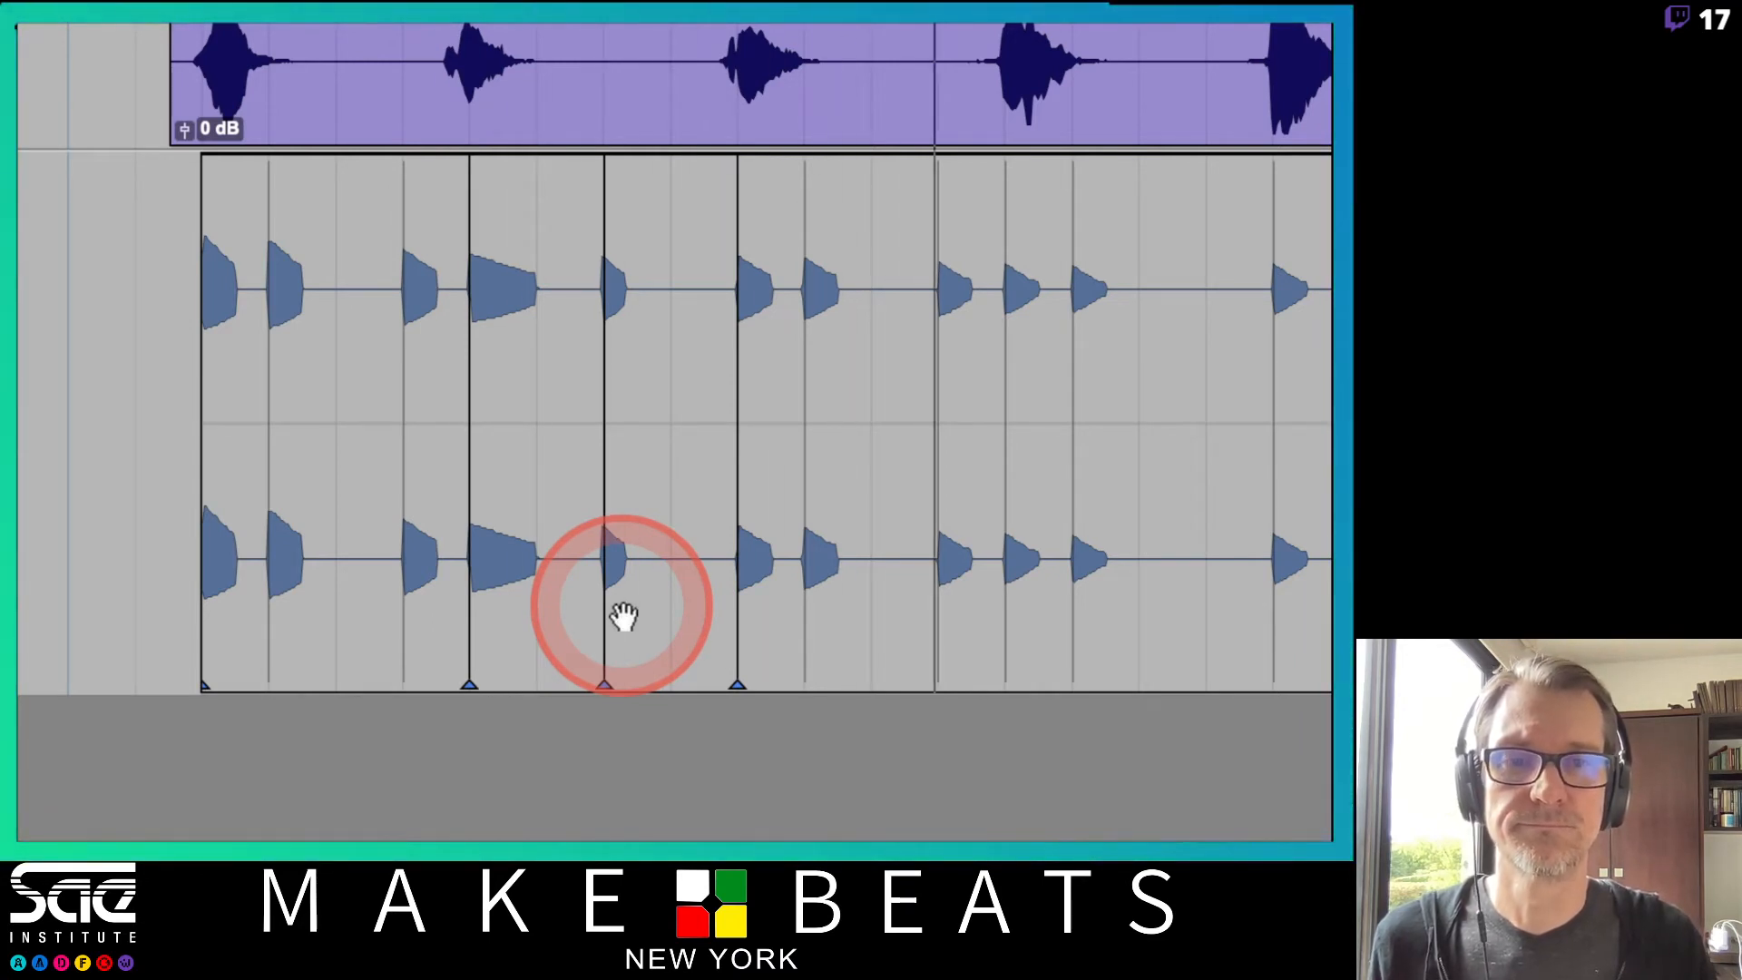
Add warp markers further along the Synth clip and undo an attempted note stretch.
left_click(1005, 620)
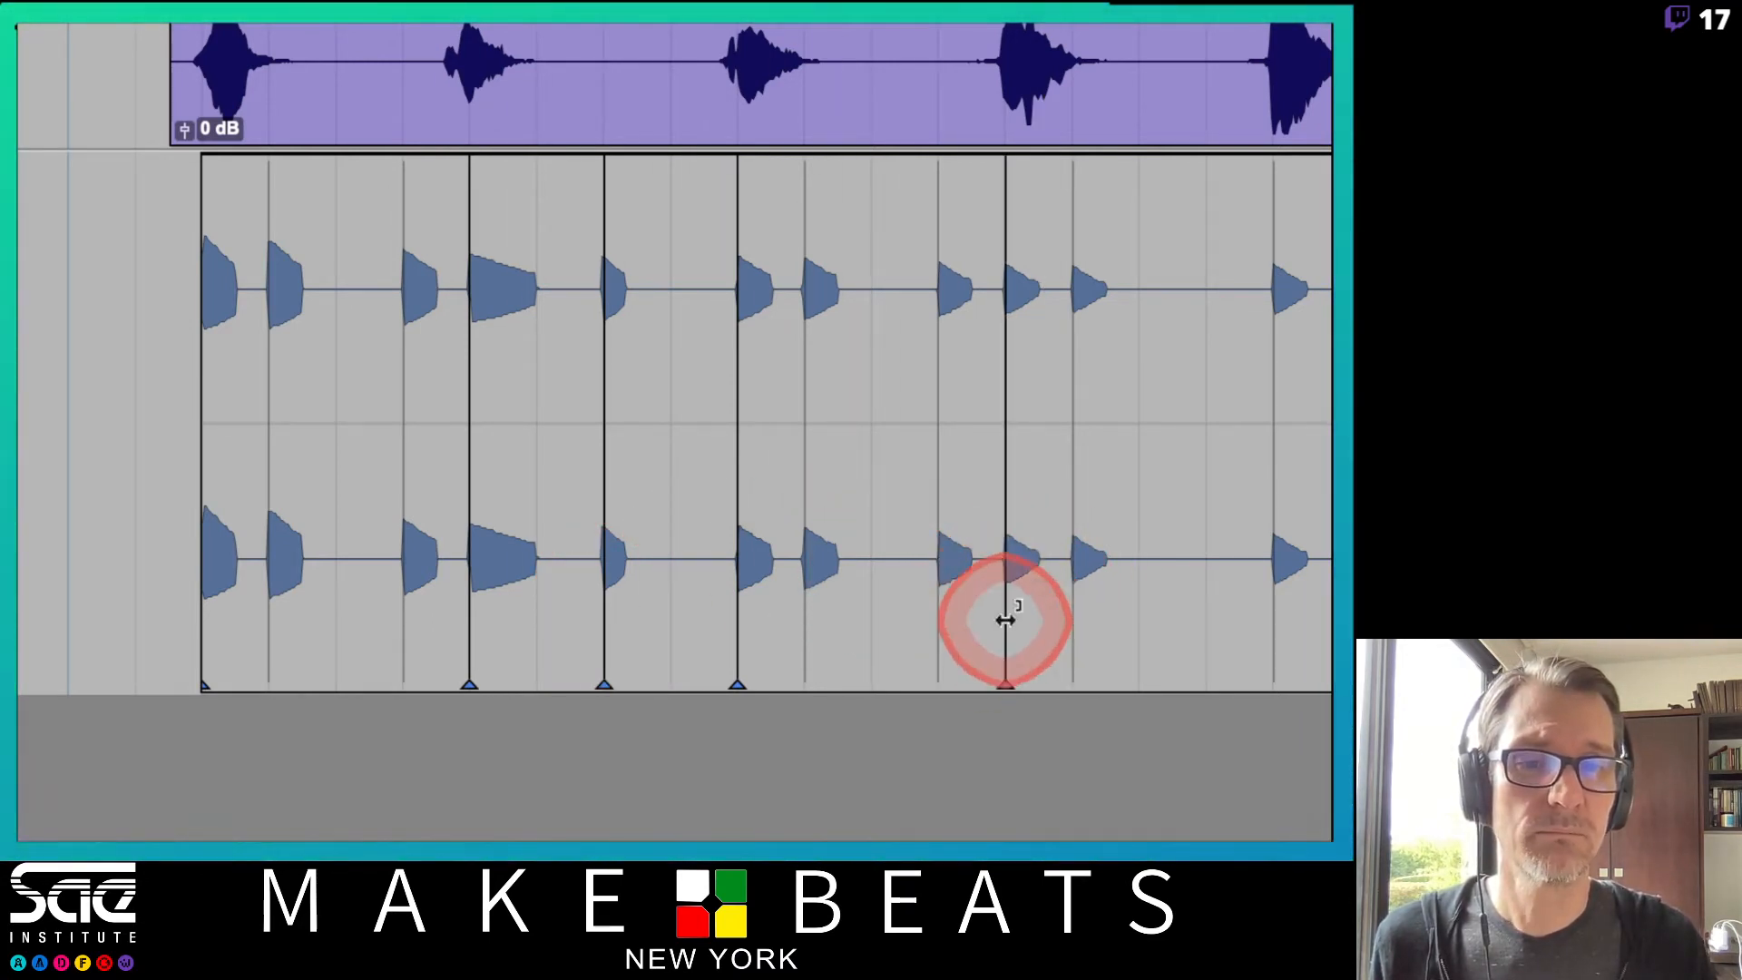
left_click(1263, 612)
left_click_drag(1063, 615, 1108, 613)
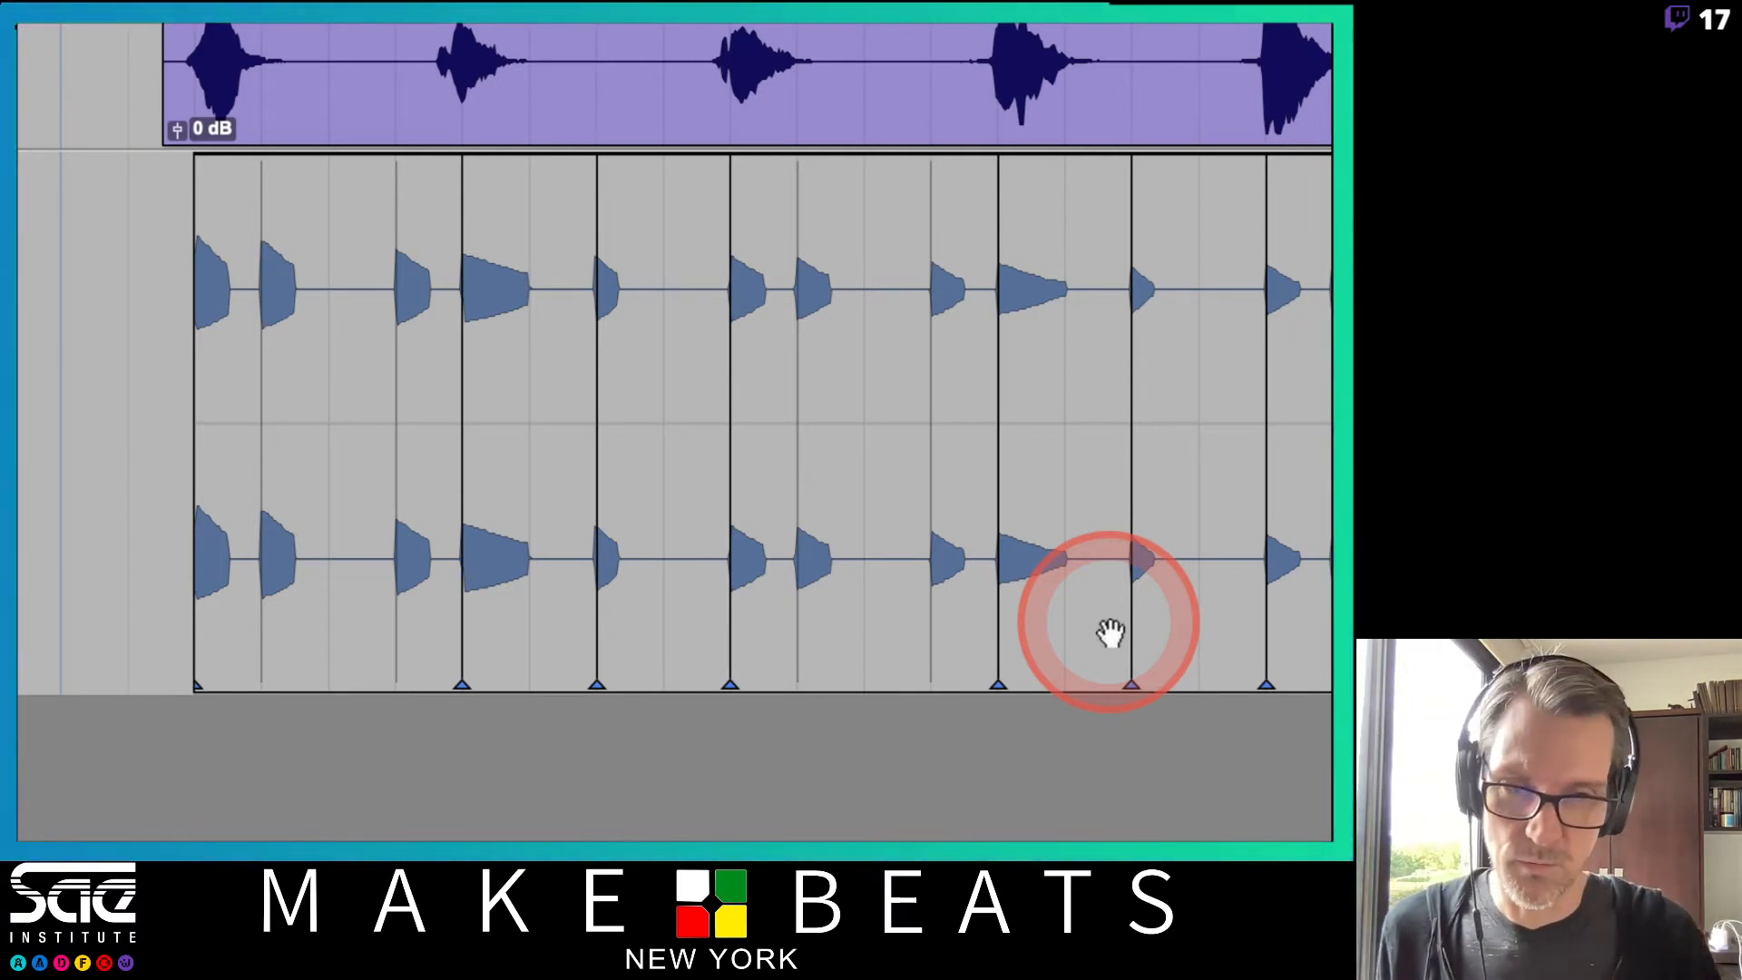
key("ctrl+z")
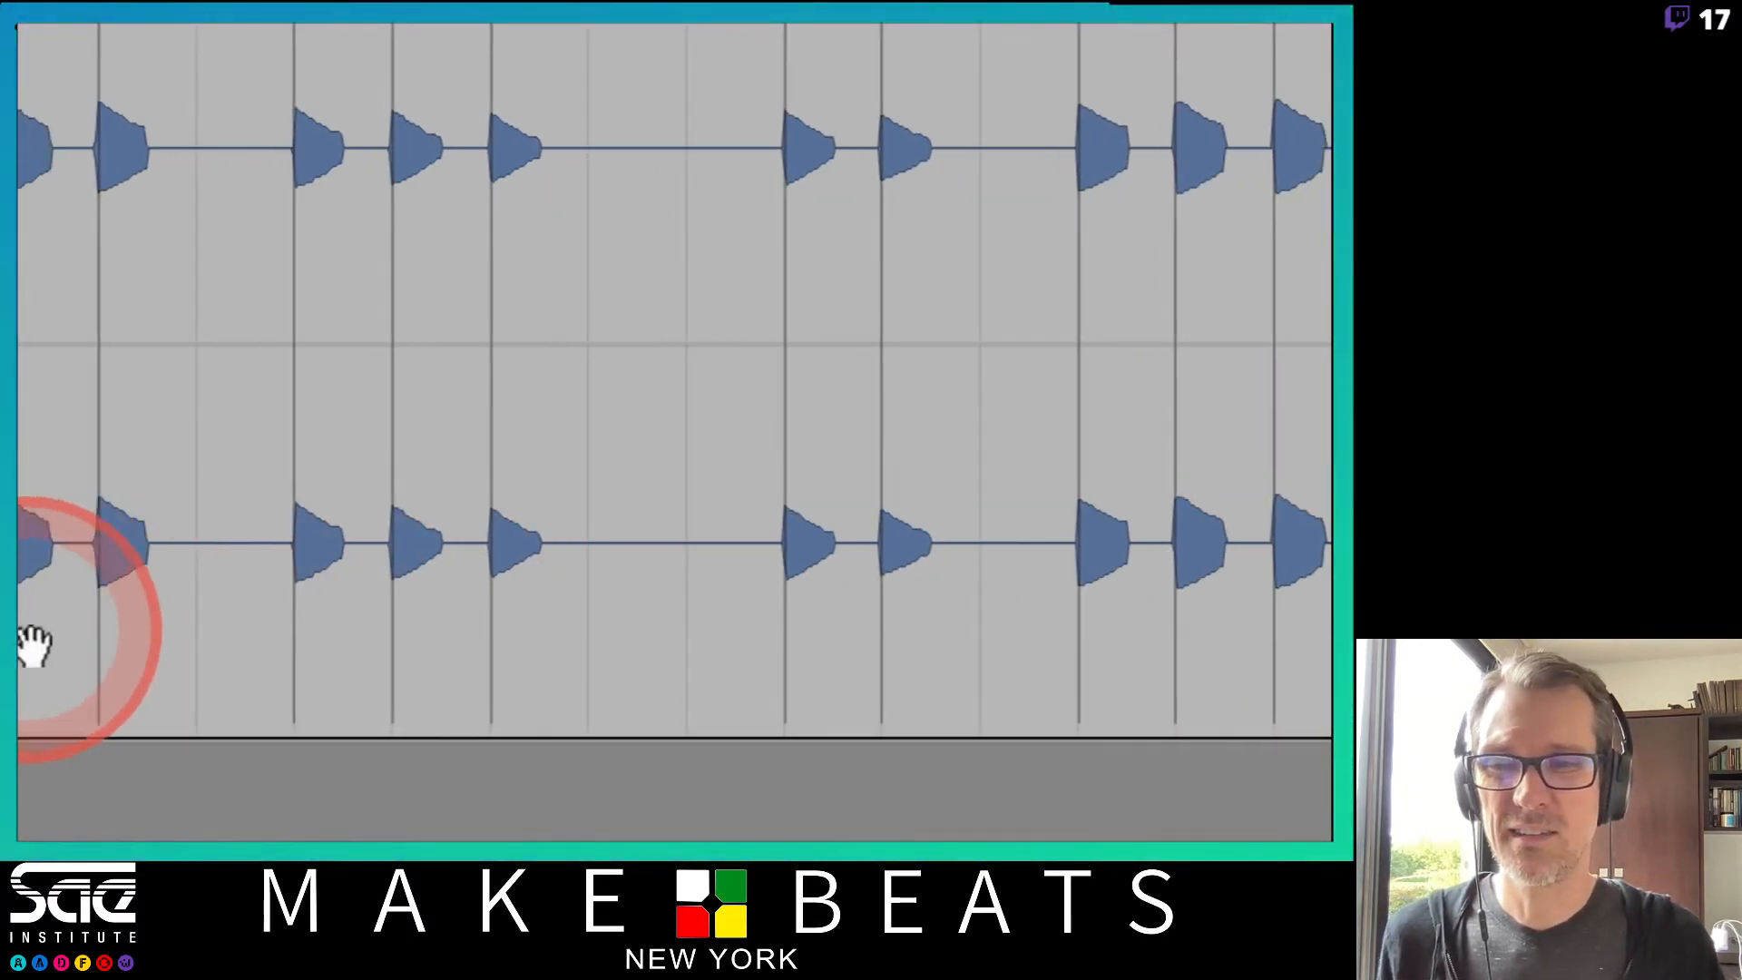
Add a warp marker and drag it to lengthen a Synth note, then play the result back.
left_click(482, 619)
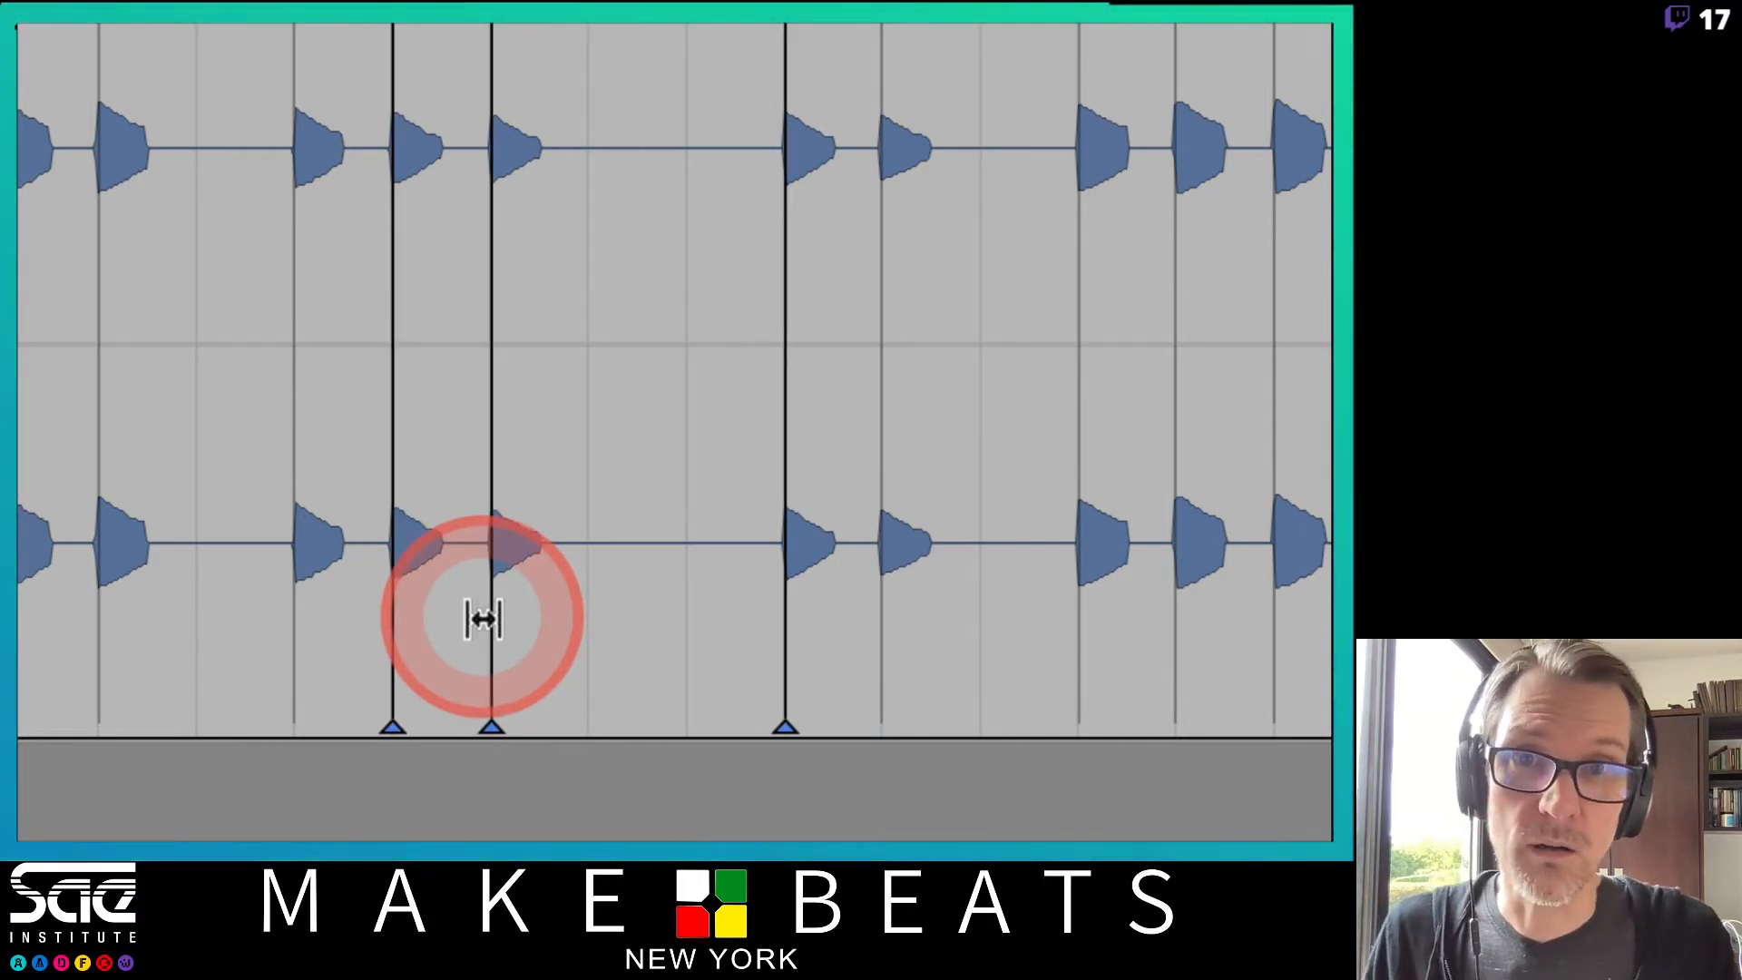
mouse_move(483, 620)
left_mouse_down()
mouse_move(622, 610)
mouse_move(624, 626)
left_mouse_up()
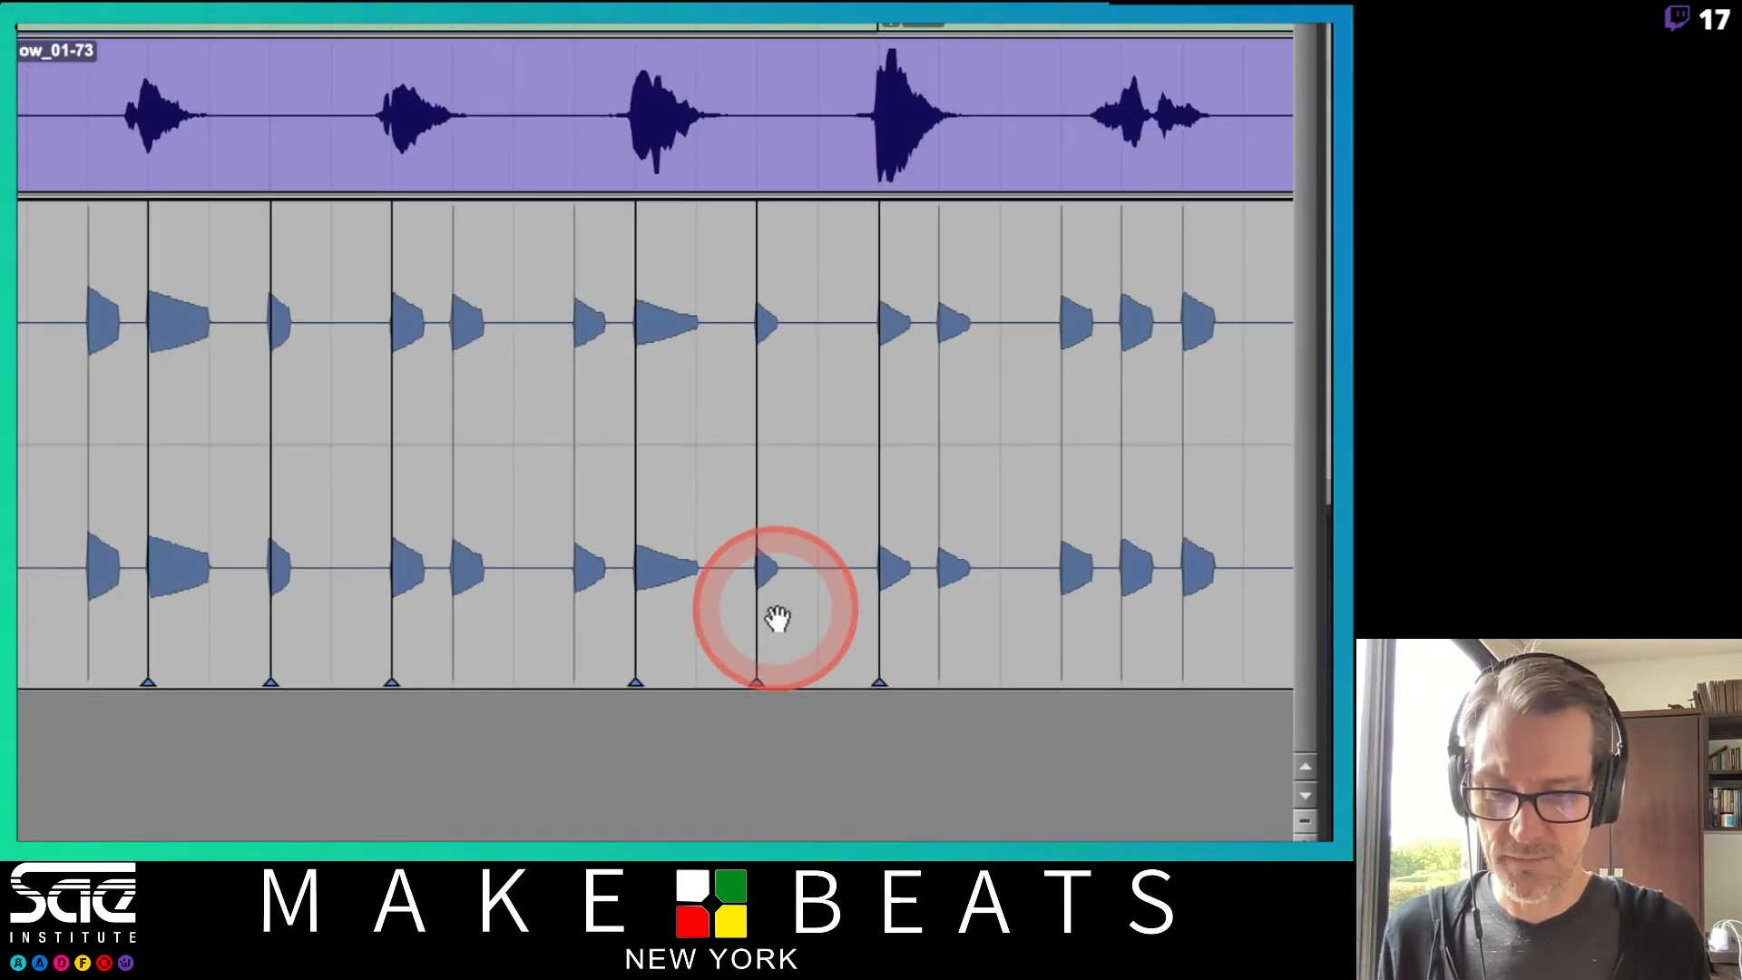
key("space")
scroll(839, 612, "right", 4)
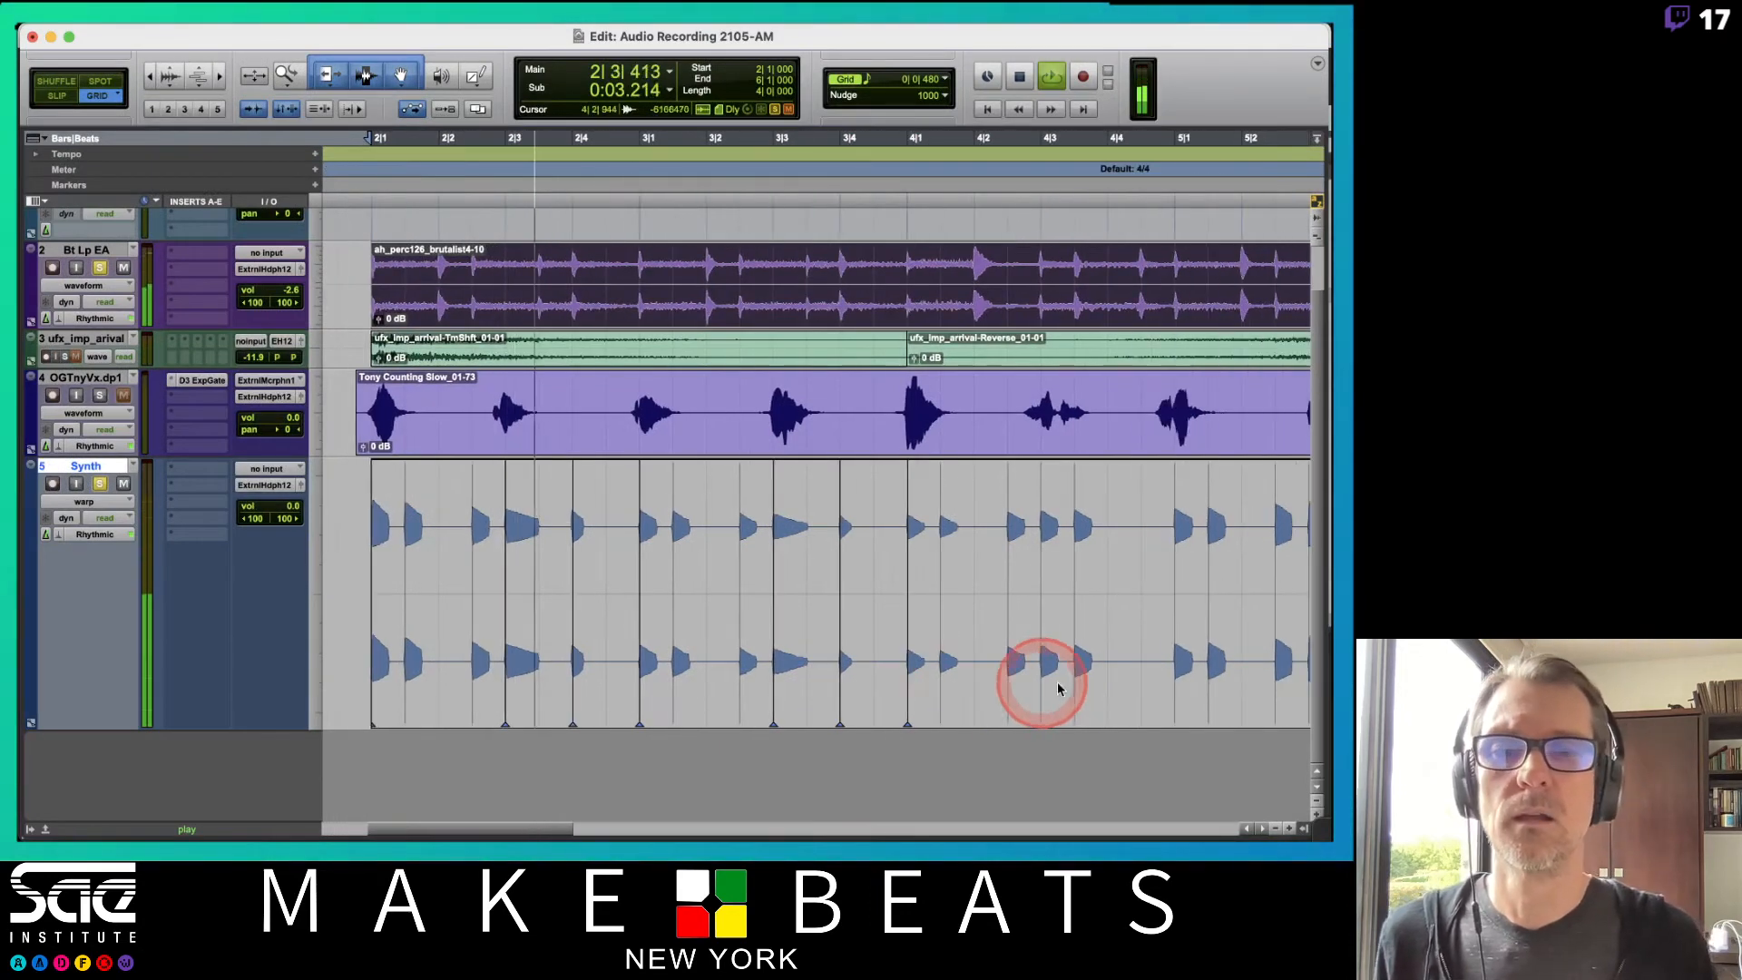
Drag a warp marker further along the Synth clip to stretch a note, then play it back.
scroll(1058, 690, "right", 1)
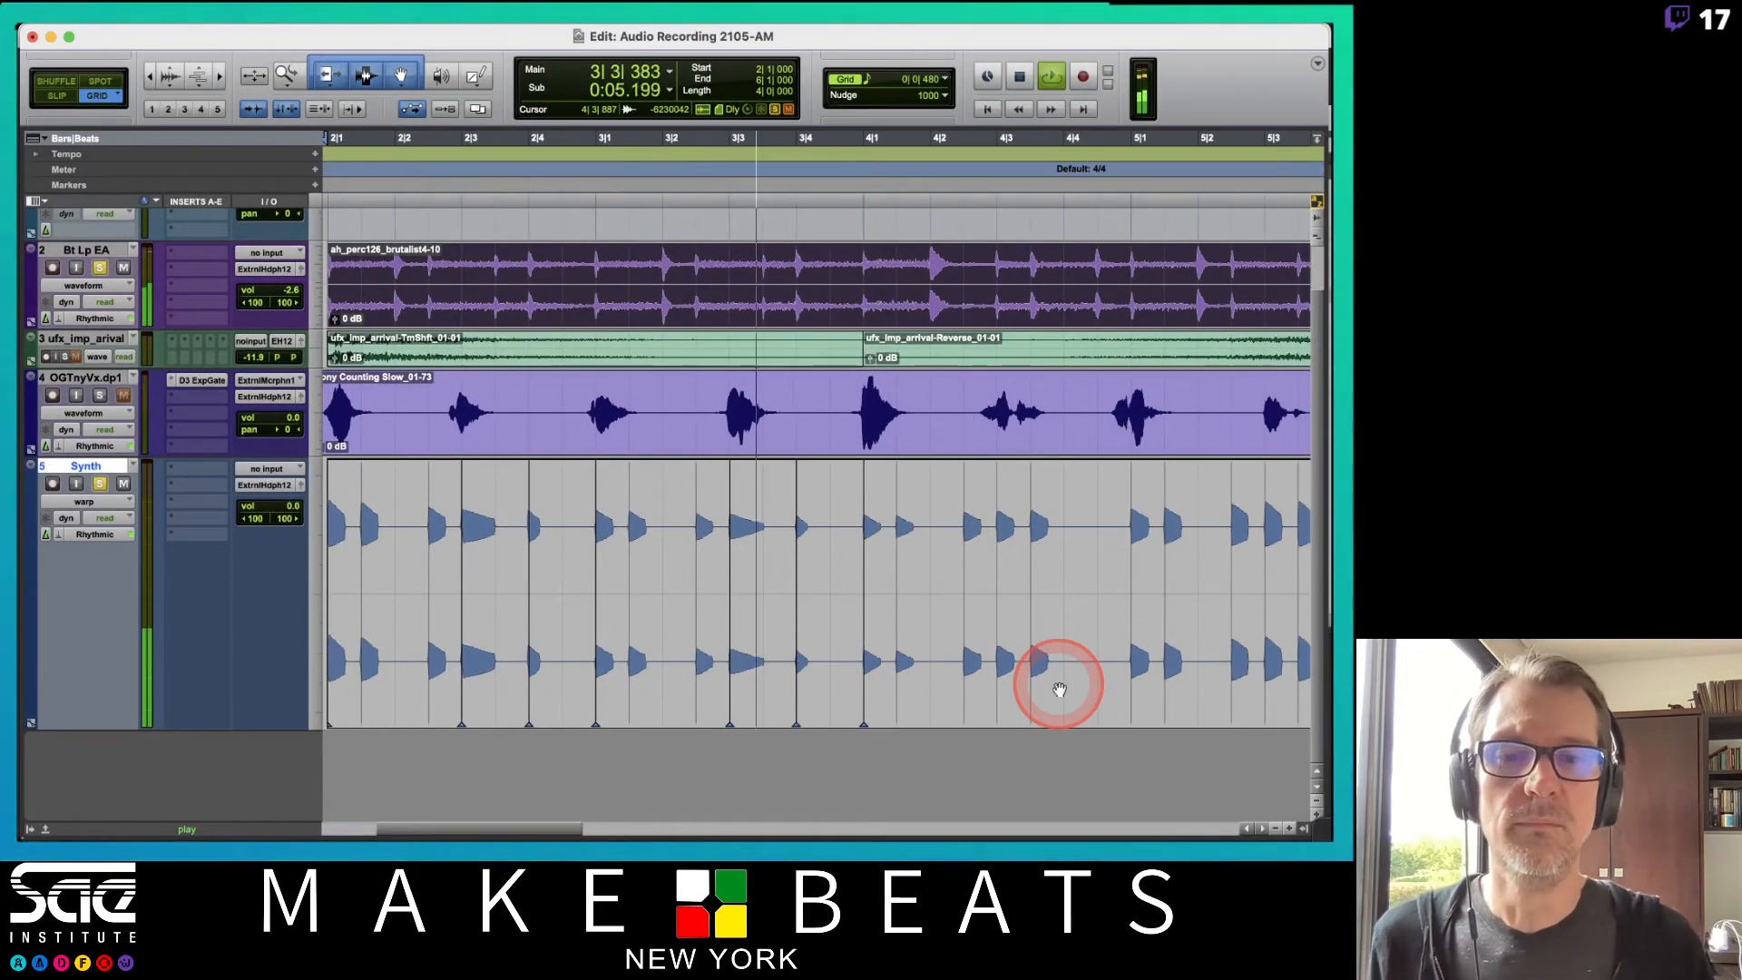
key("space")
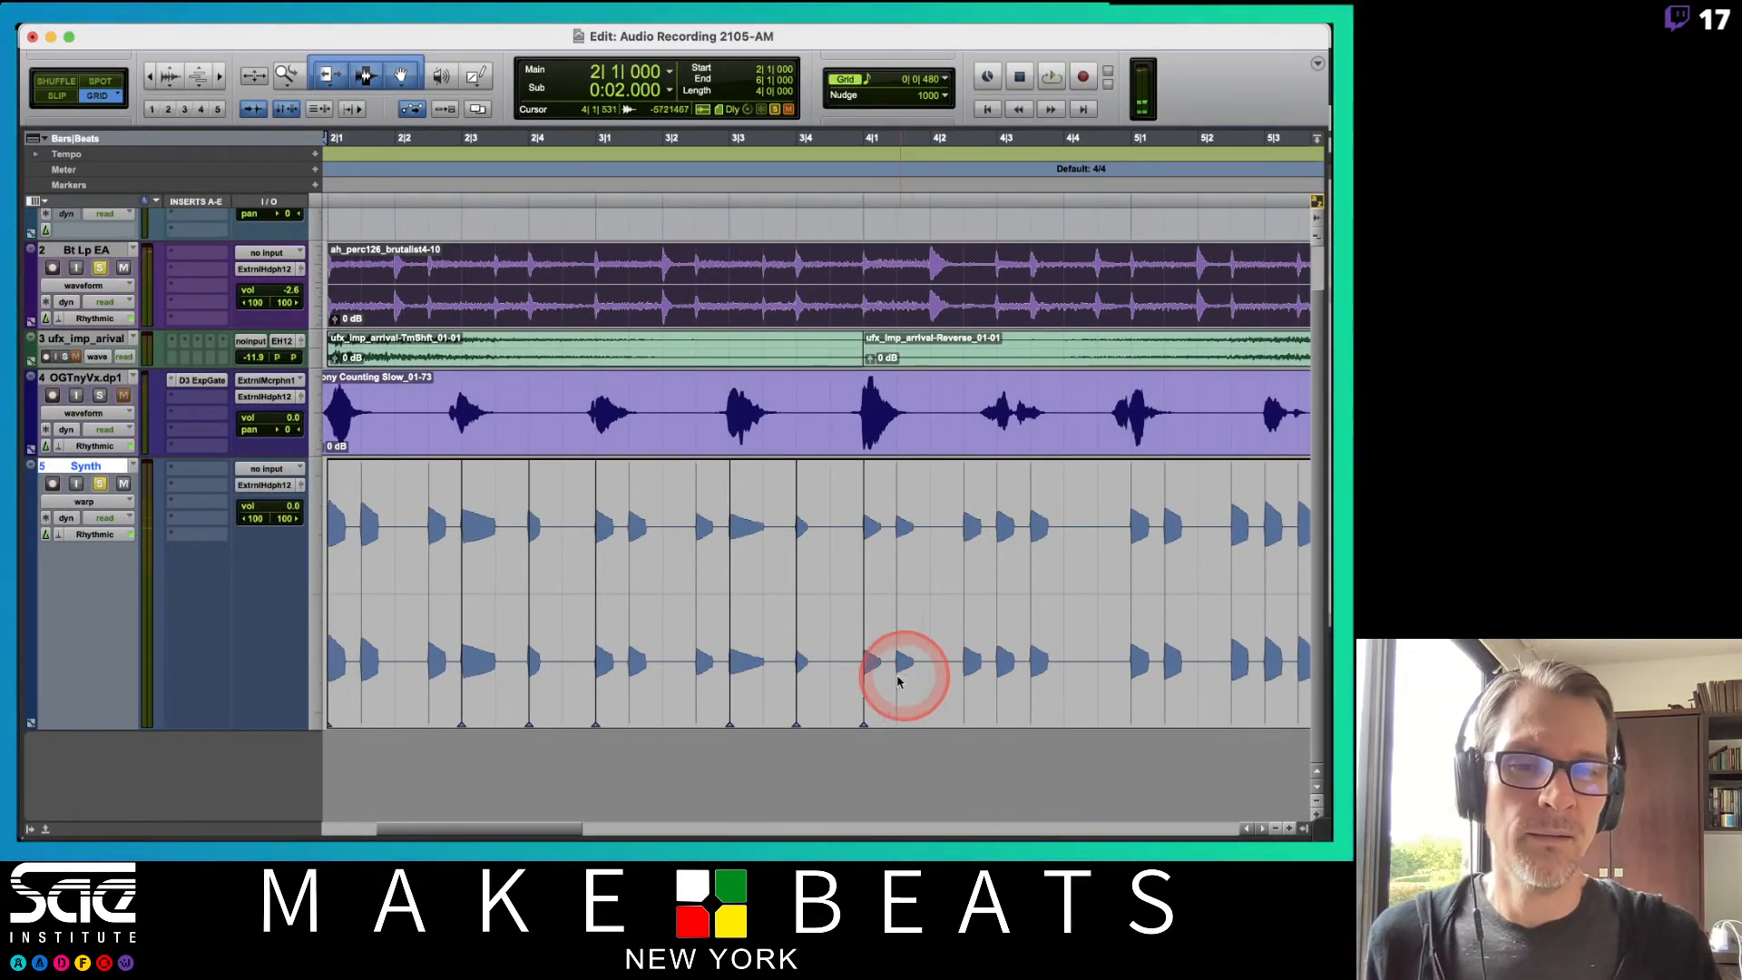
left_click_drag(895, 680, 930, 683)
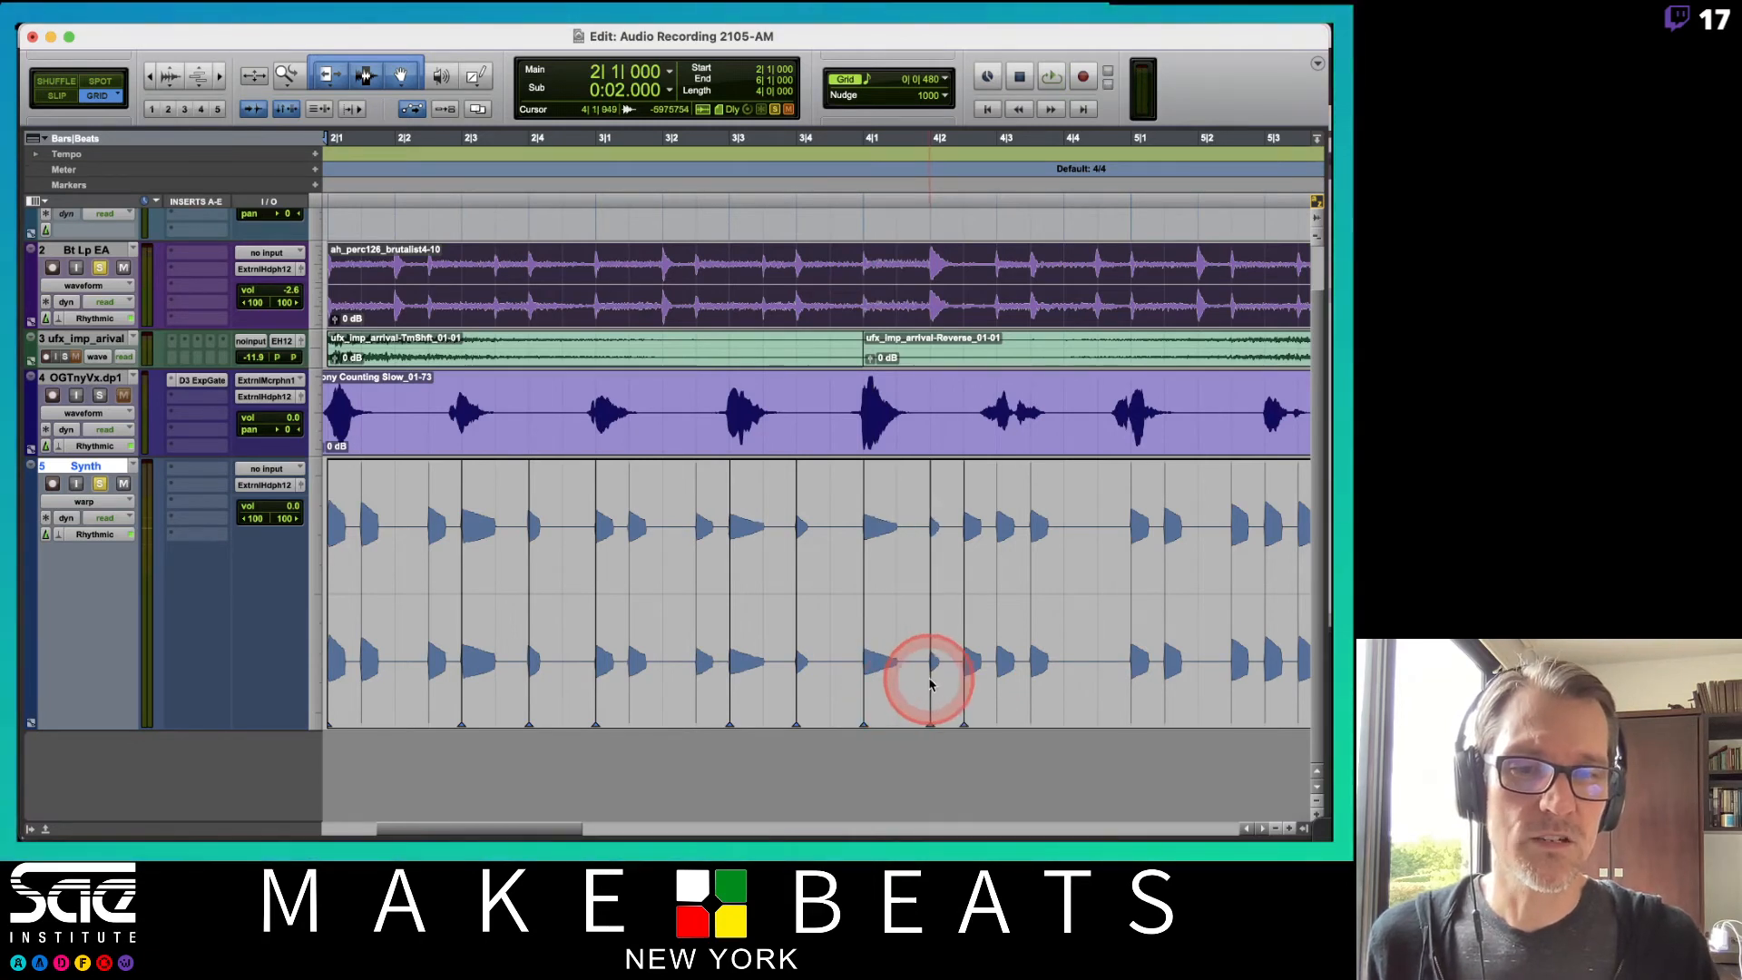
key("space")
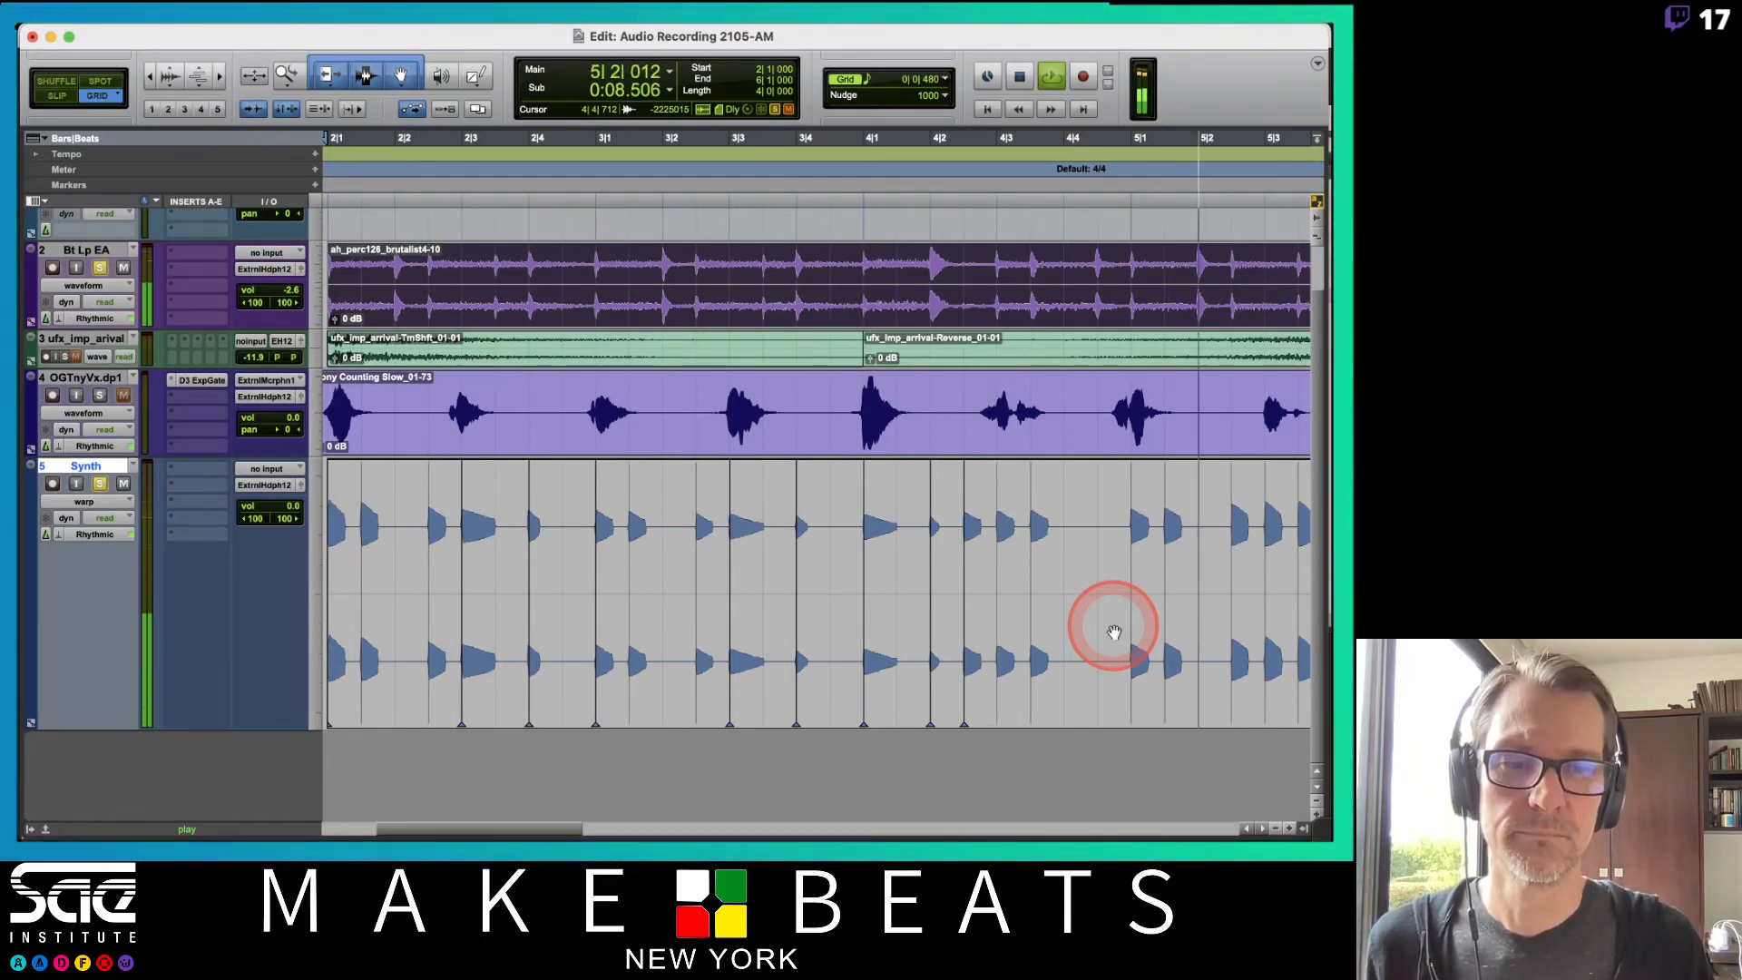
key("space")
Stretch another Synth note near bar 5 by dragging its warp marker.
left_click_drag(1164, 617, 1197, 610)
left_click(1078, 151)
left_click(909, 275)
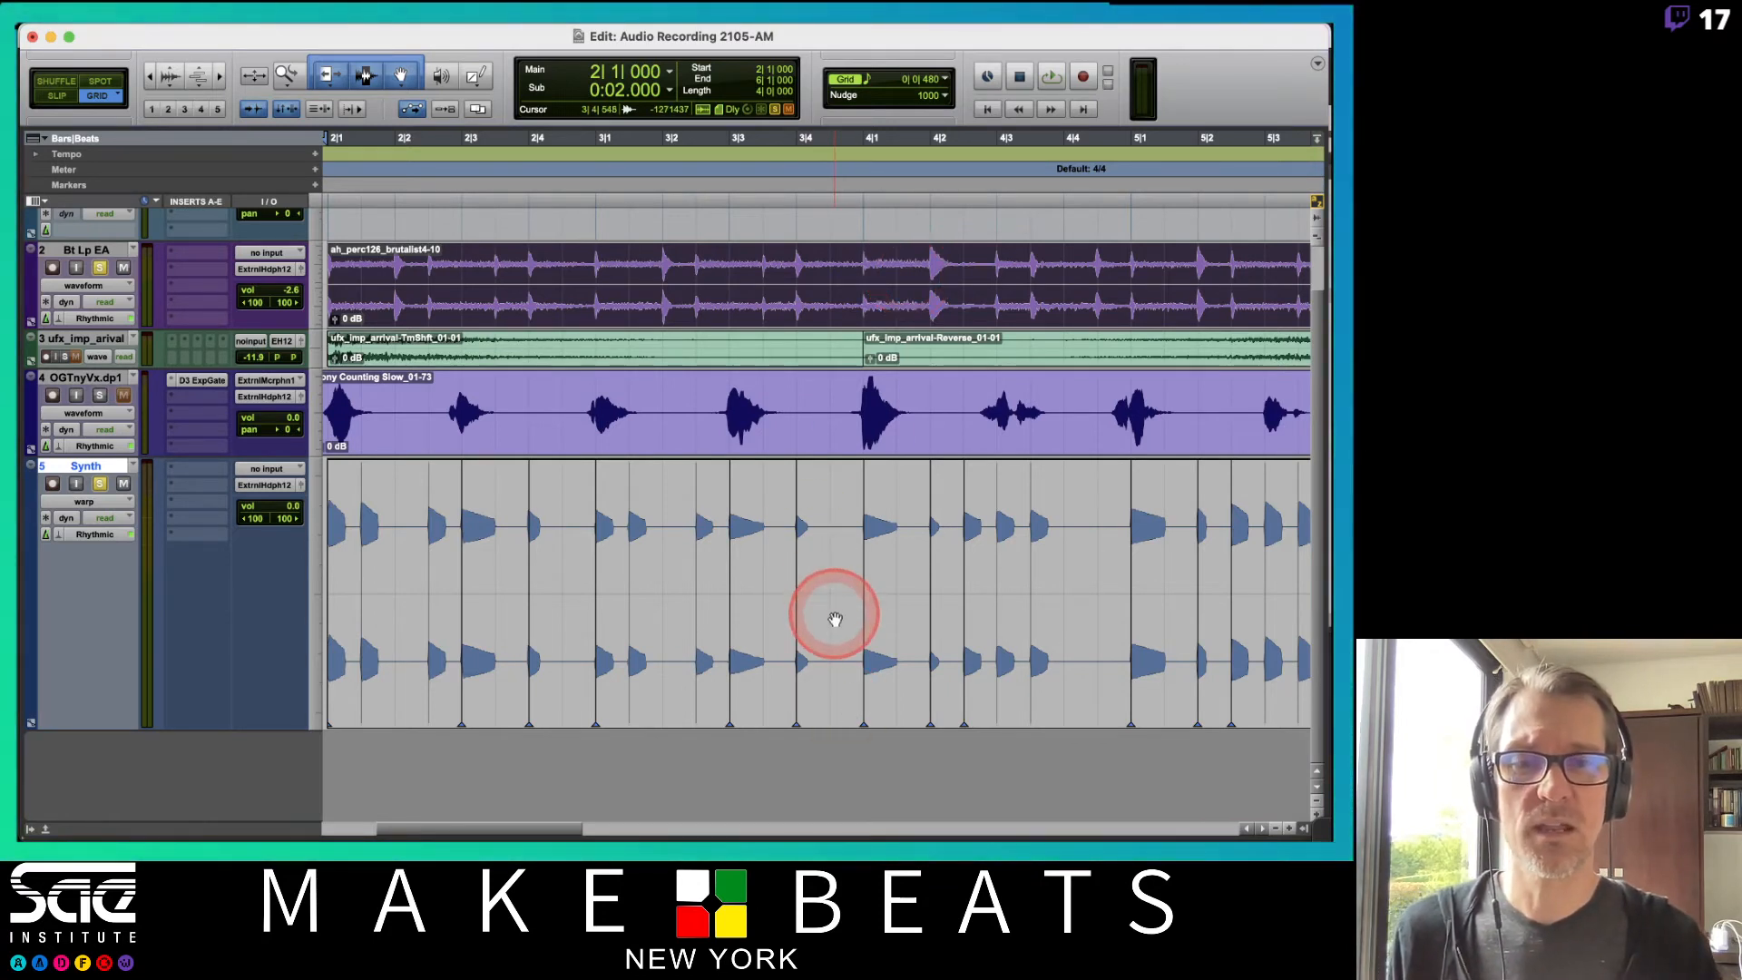
Switch the Synth track to waveform view, select one note and move it earlier to about bar 3|4|480.
left_click(84, 502)
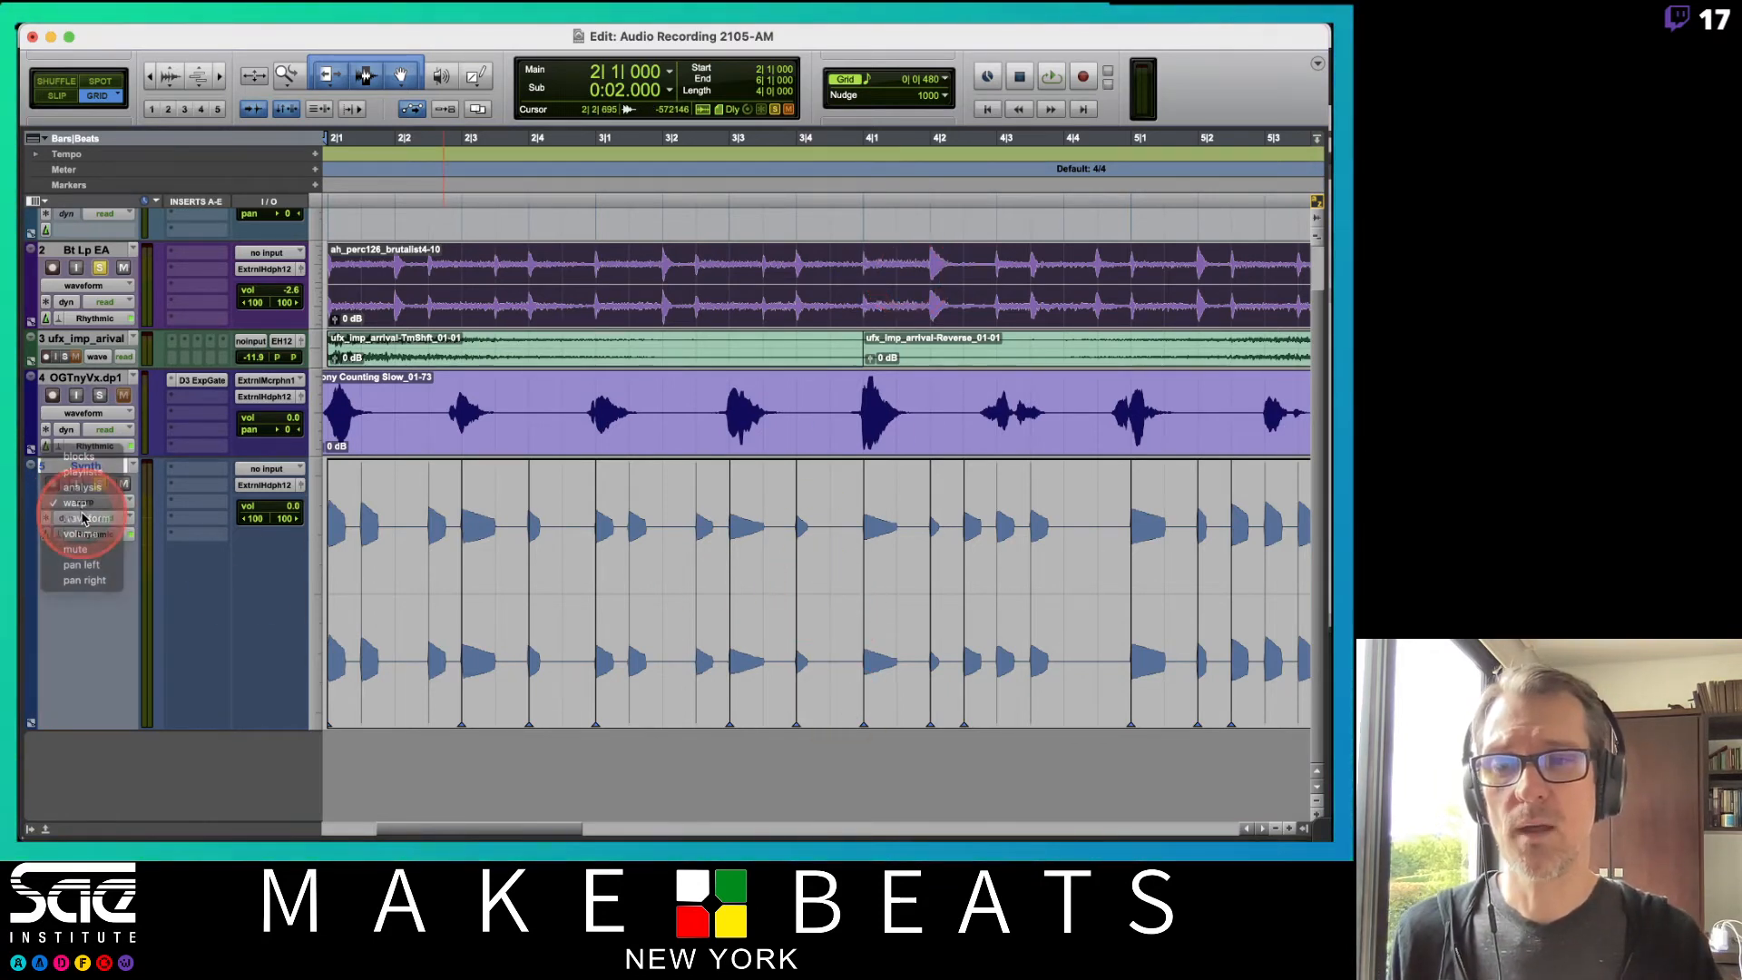
left_click(81, 518)
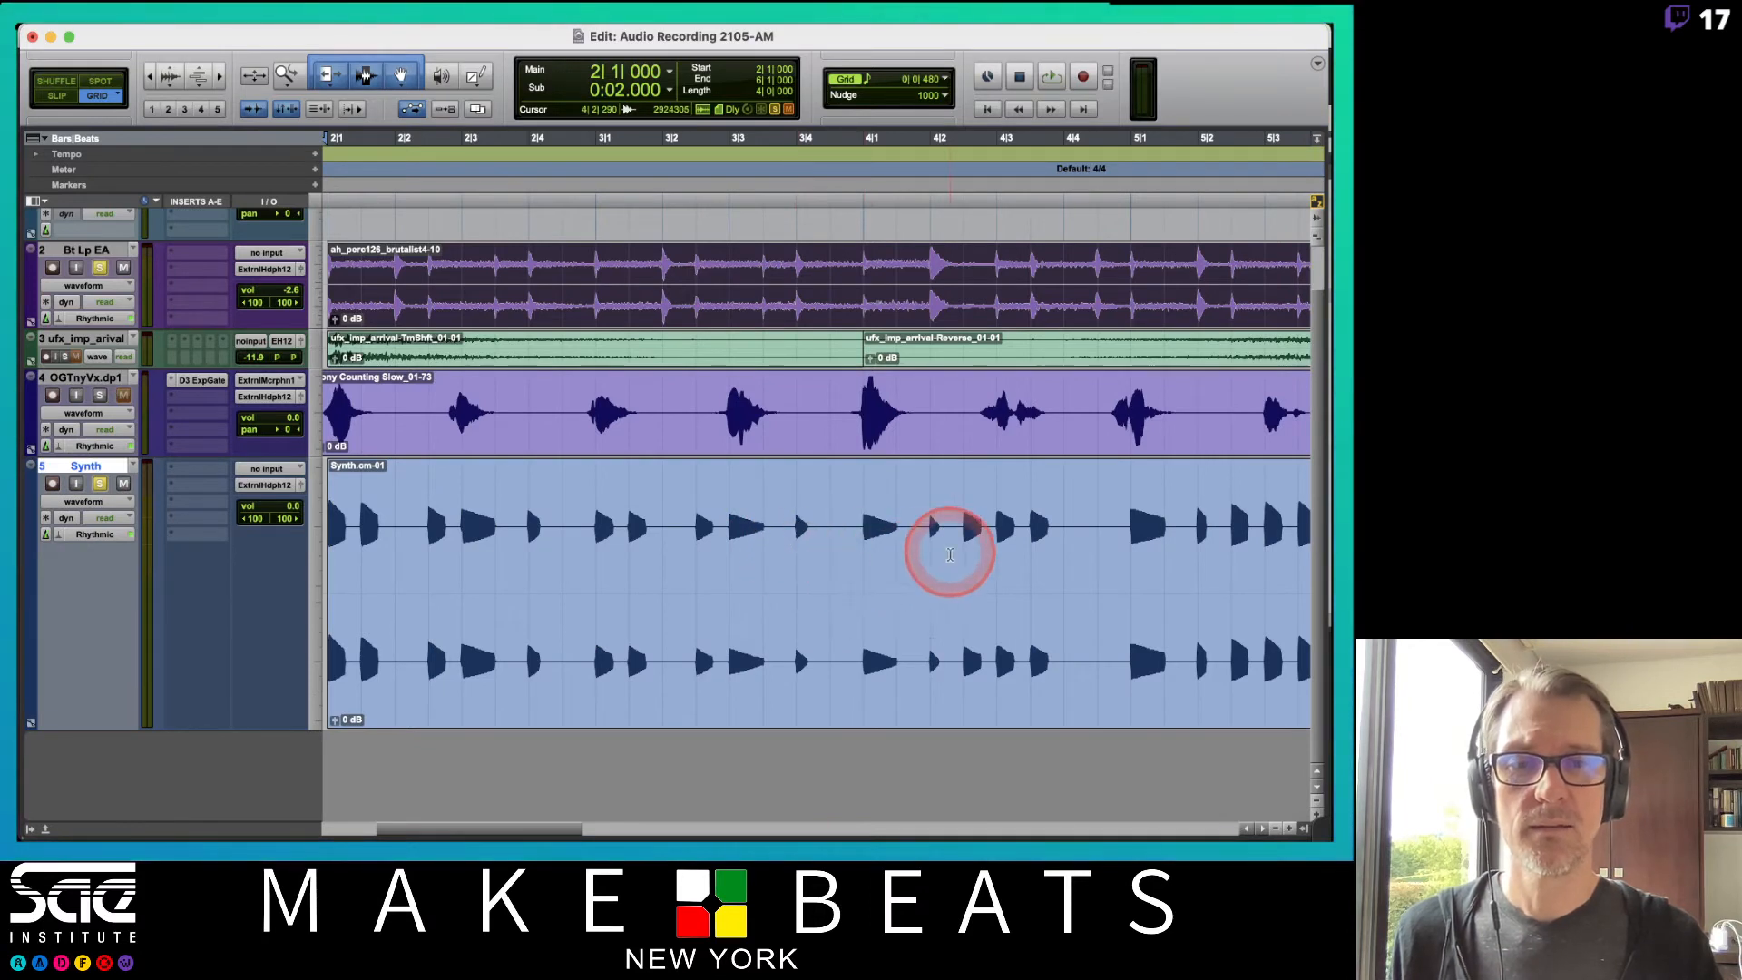
left_click_drag(926, 555, 964, 563)
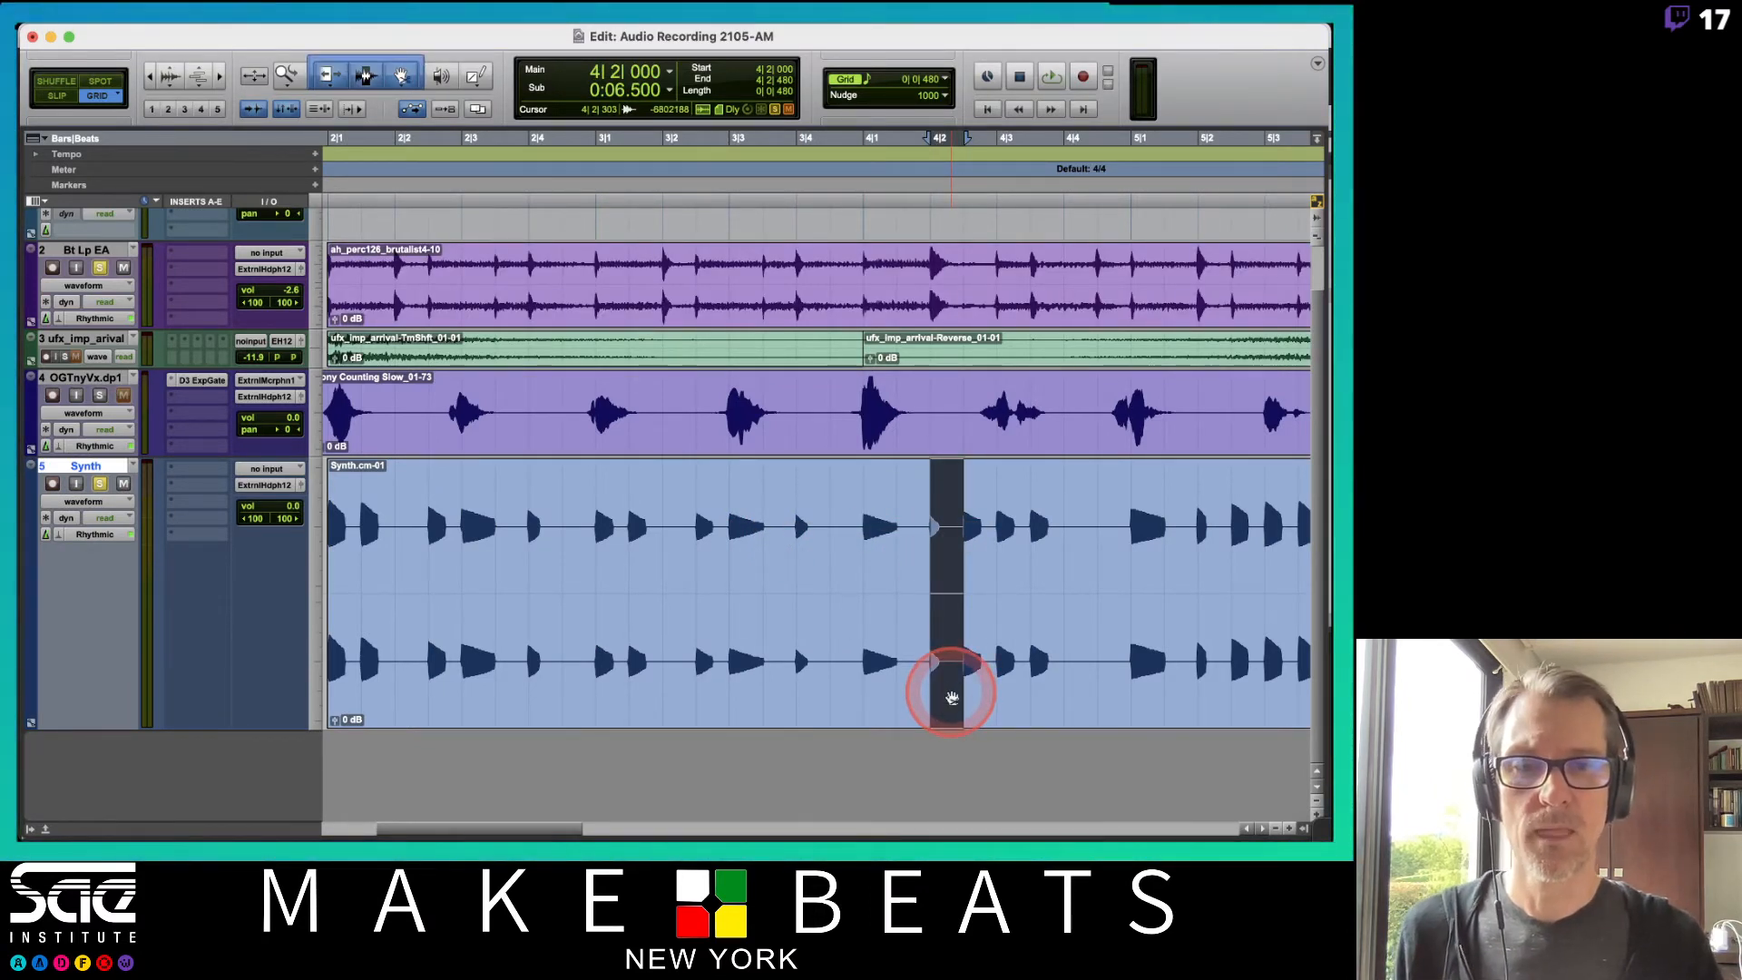
left_click_drag(951, 697, 828, 700)
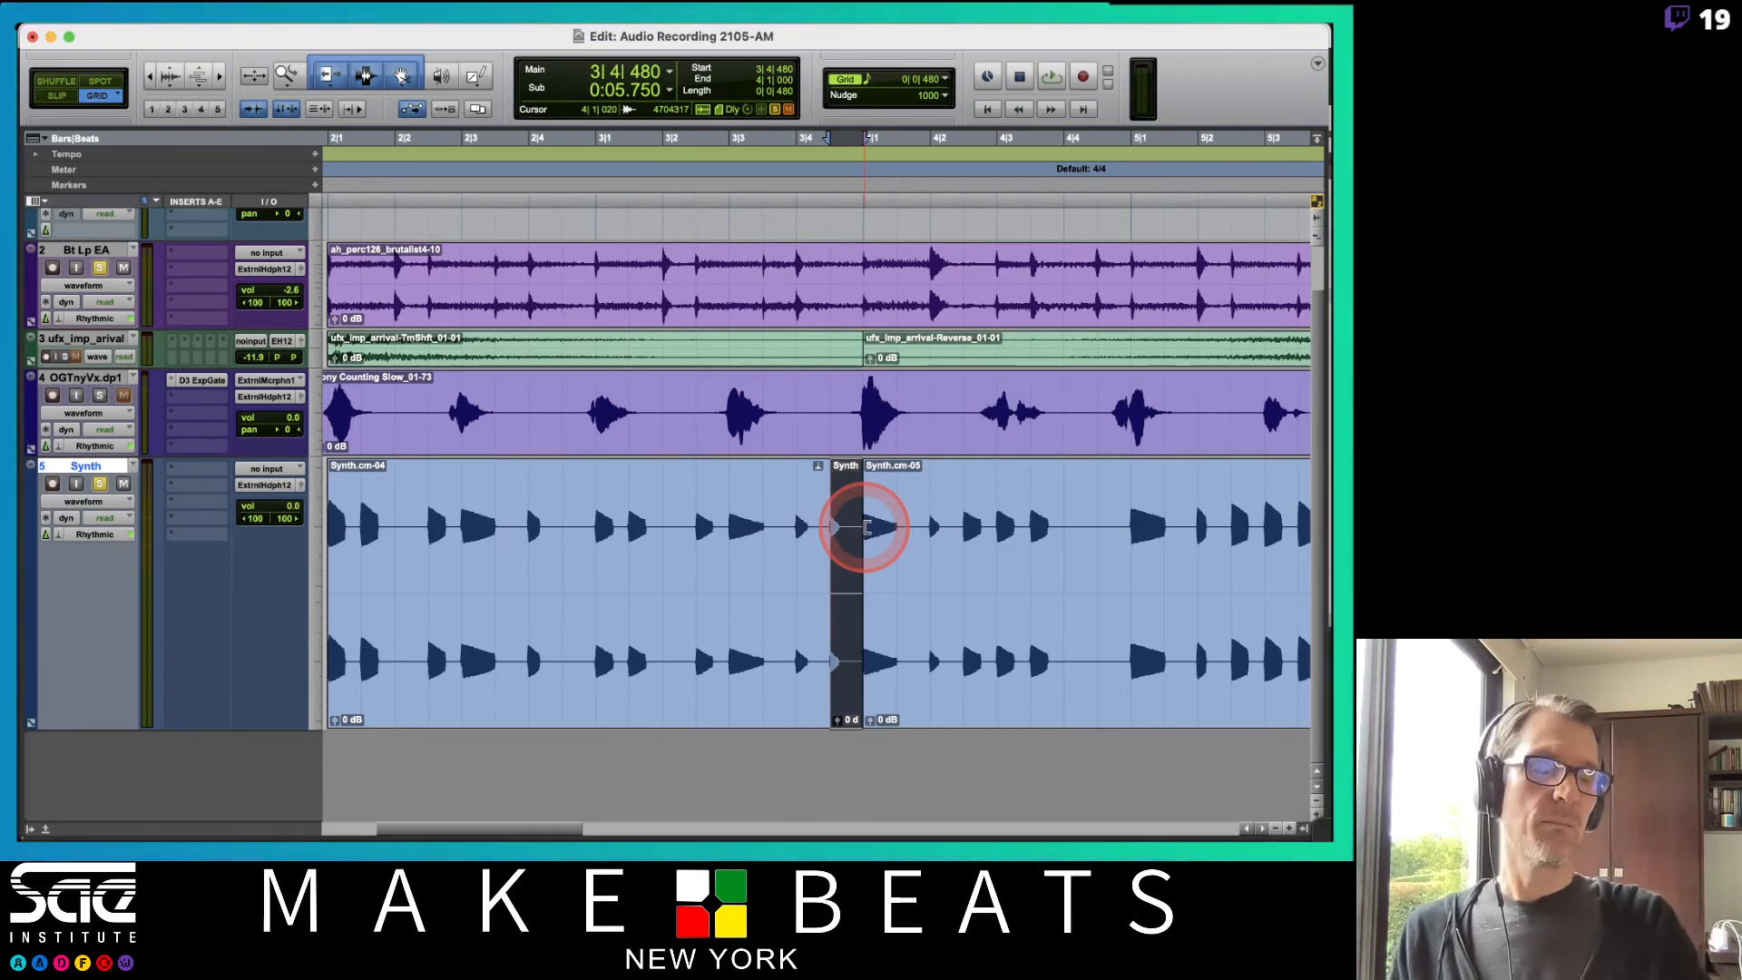
Return the Synth track to Warp view and adjust the warp marker at the moved note.
left_click(84, 501)
left_click(84, 518)
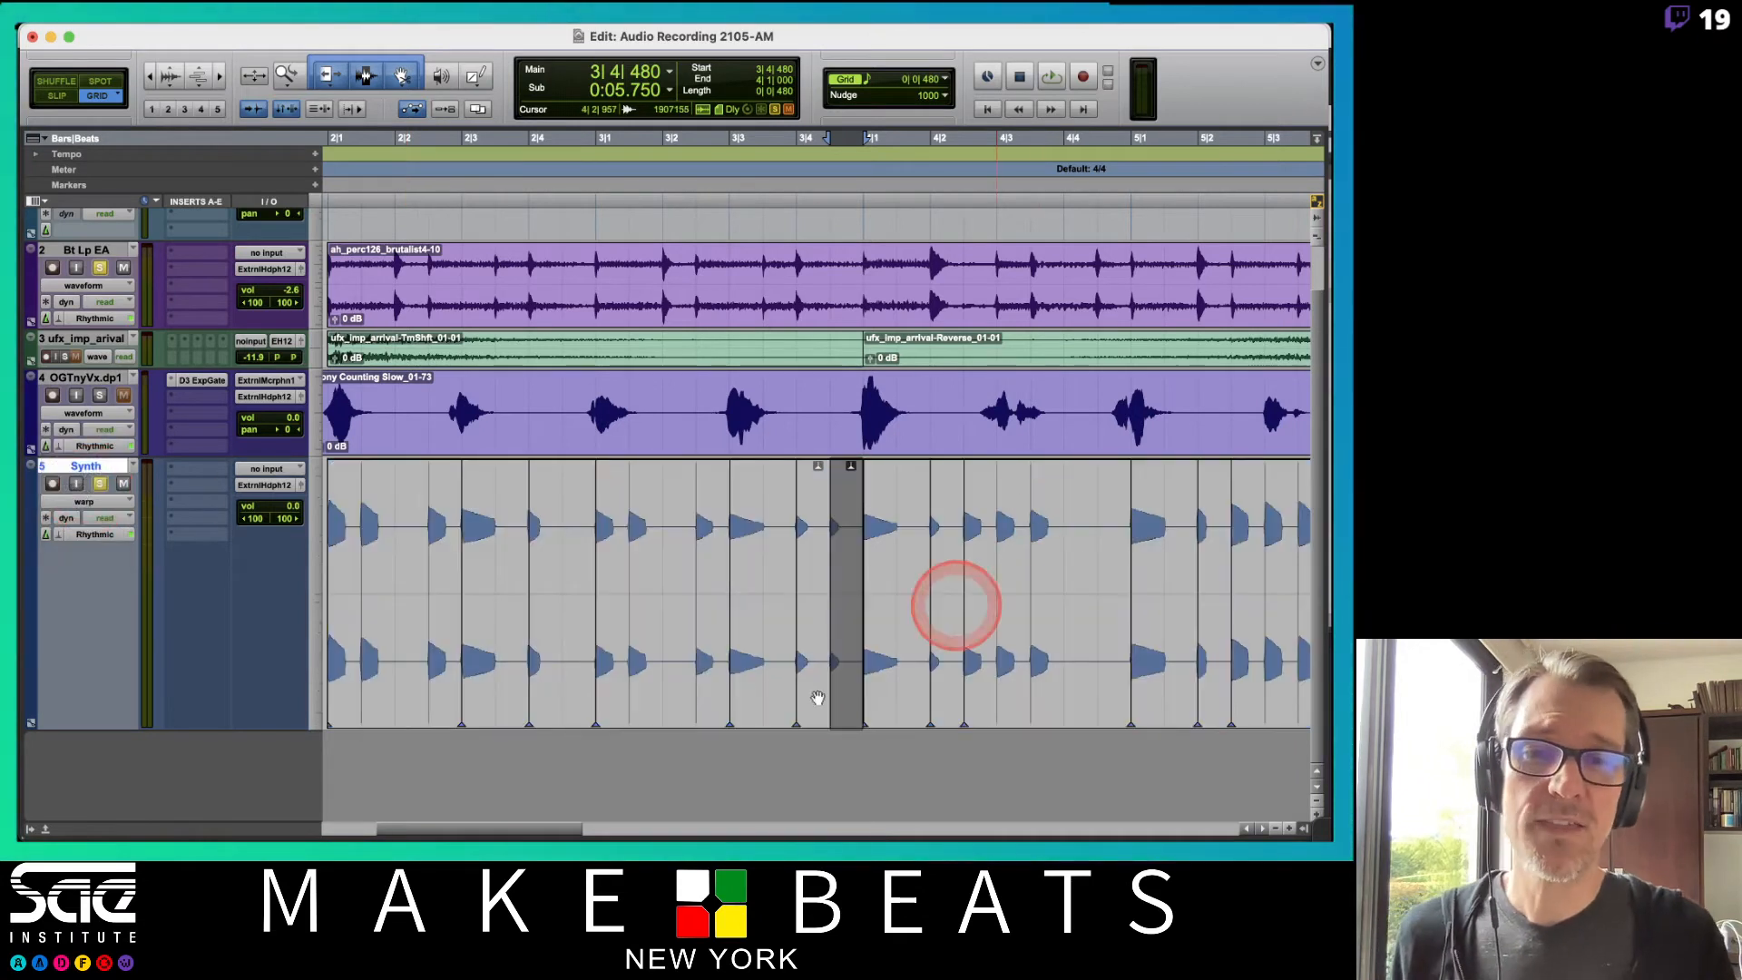
left_click(892, 522)
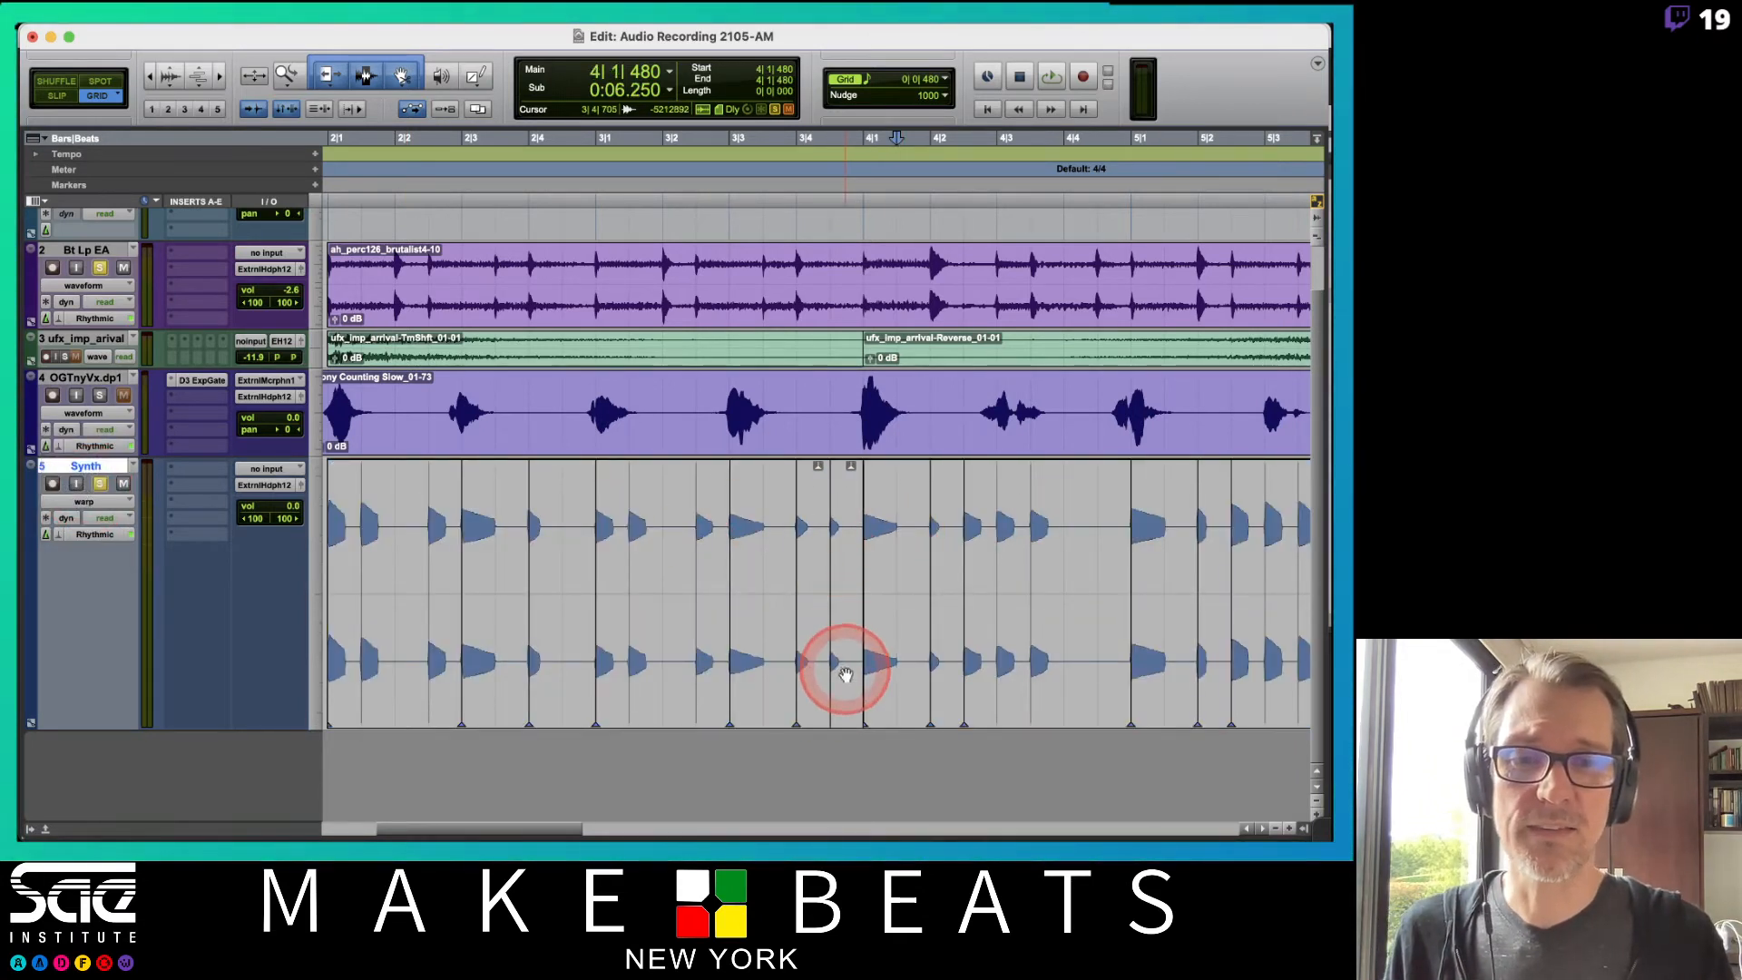
left_click_drag(845, 676, 860, 531)
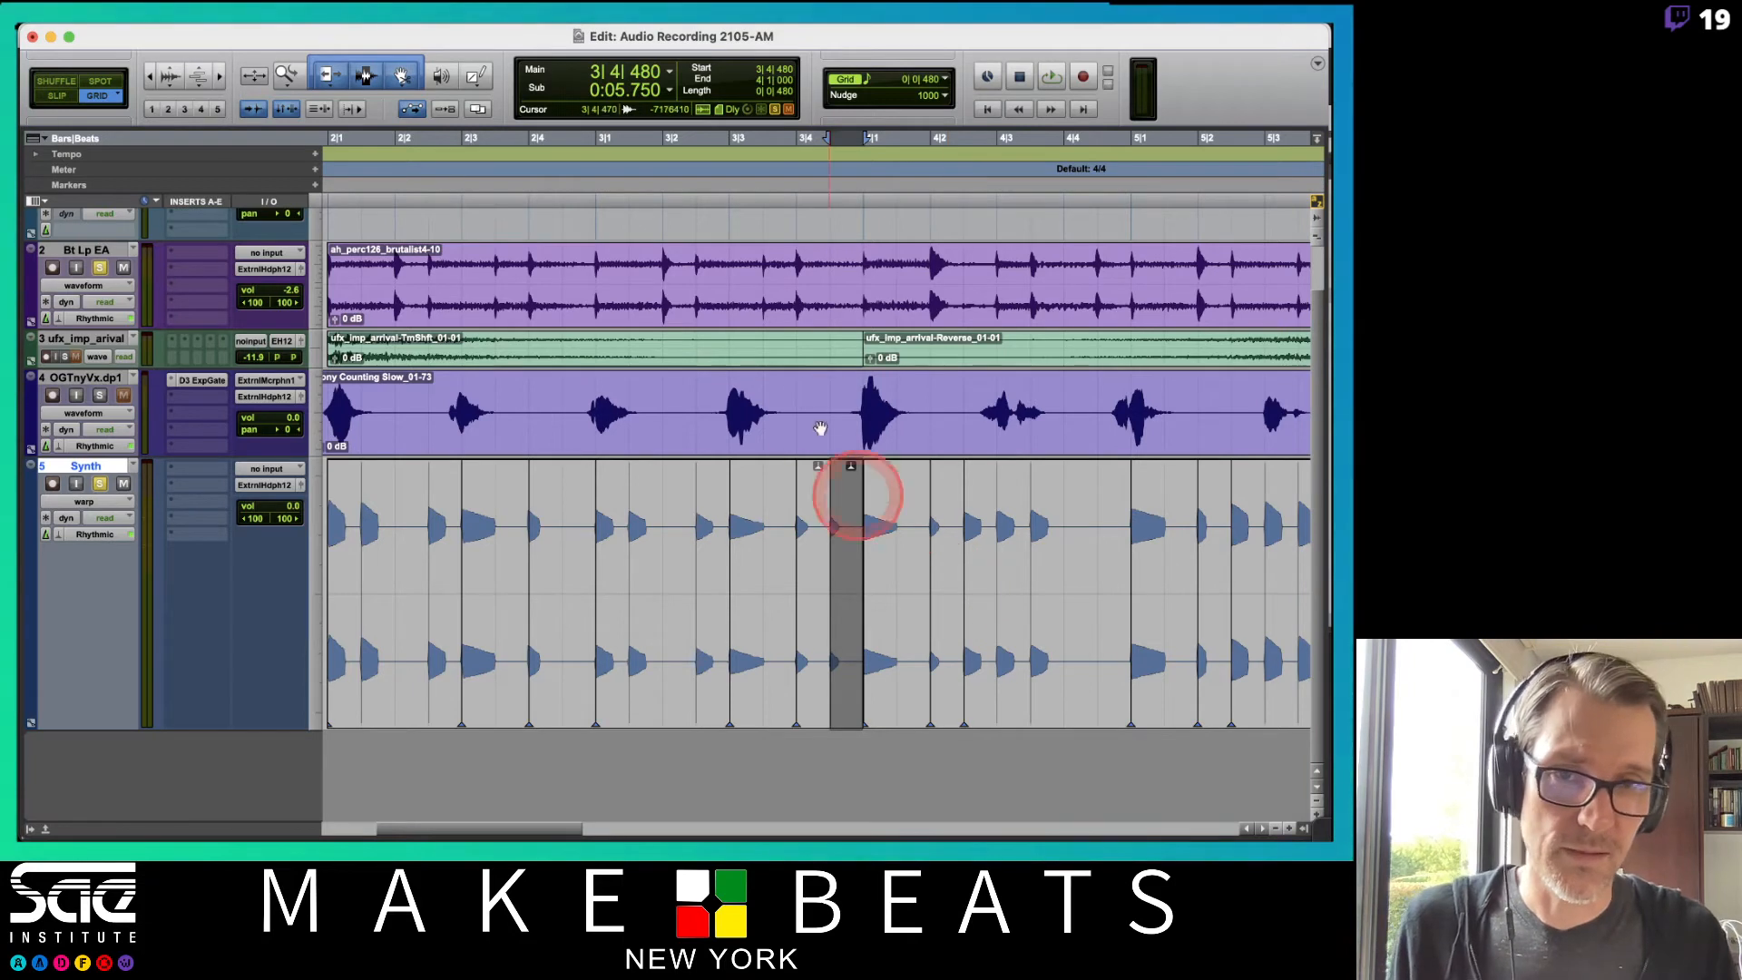
Select bars 2 to 6 in the timeline and play the selection back.
key("r")
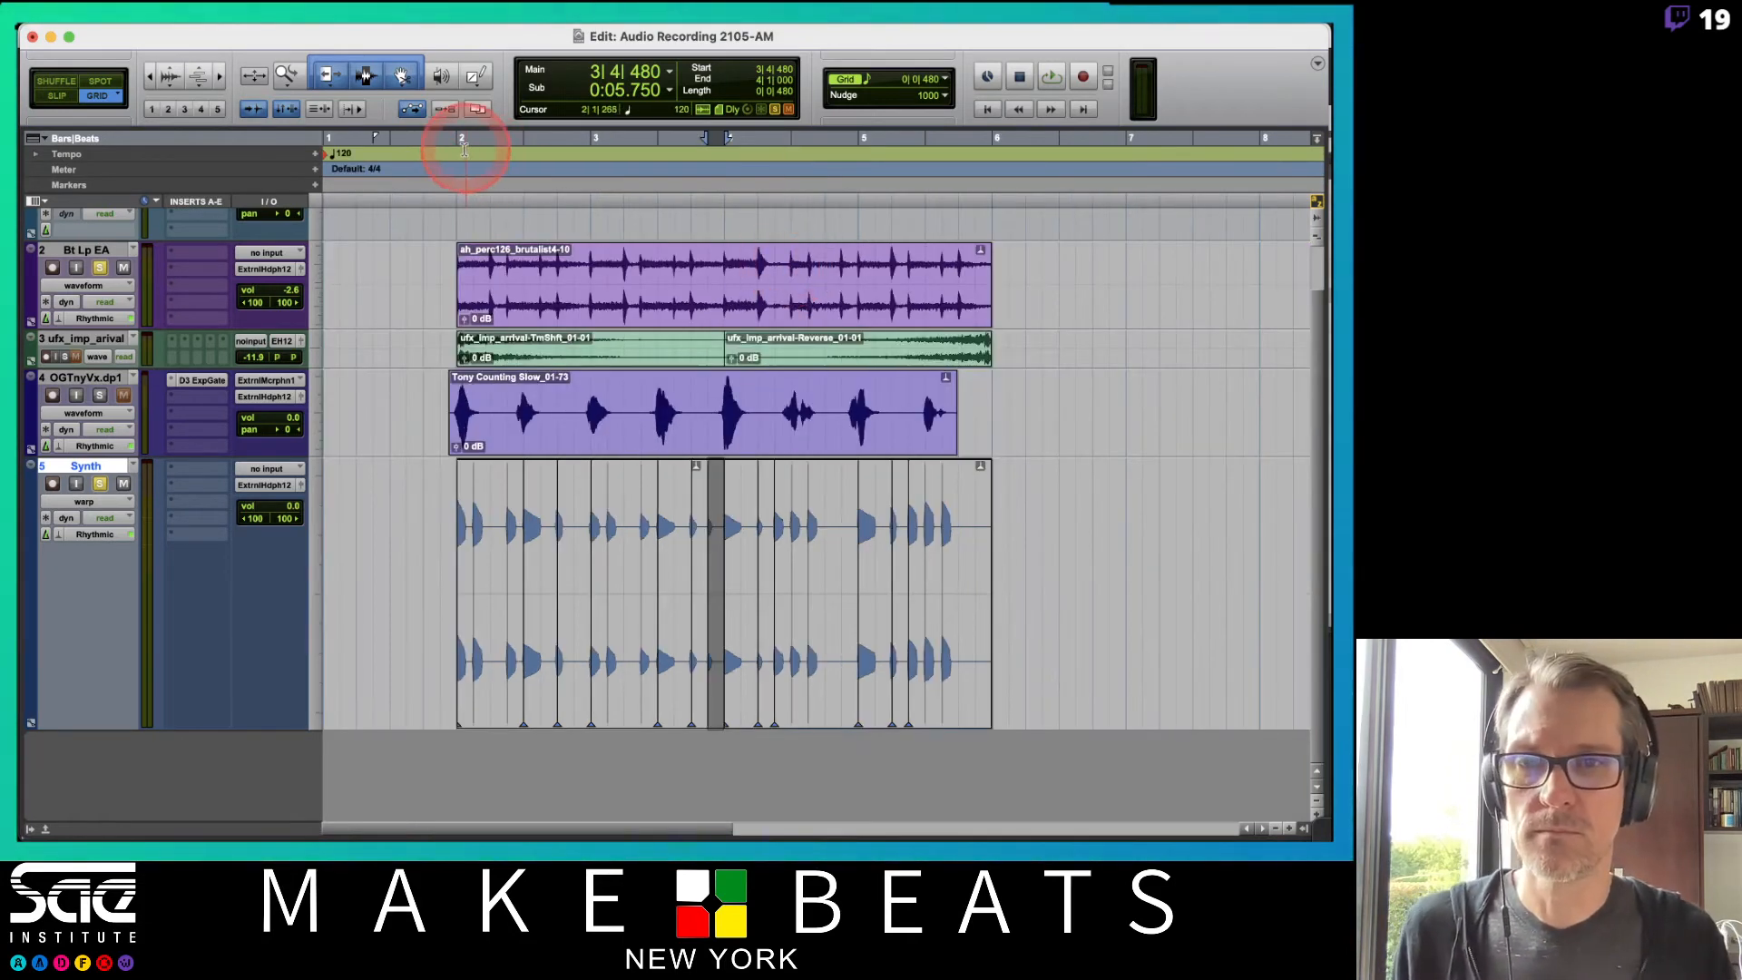
left_click_drag(464, 149, 991, 129)
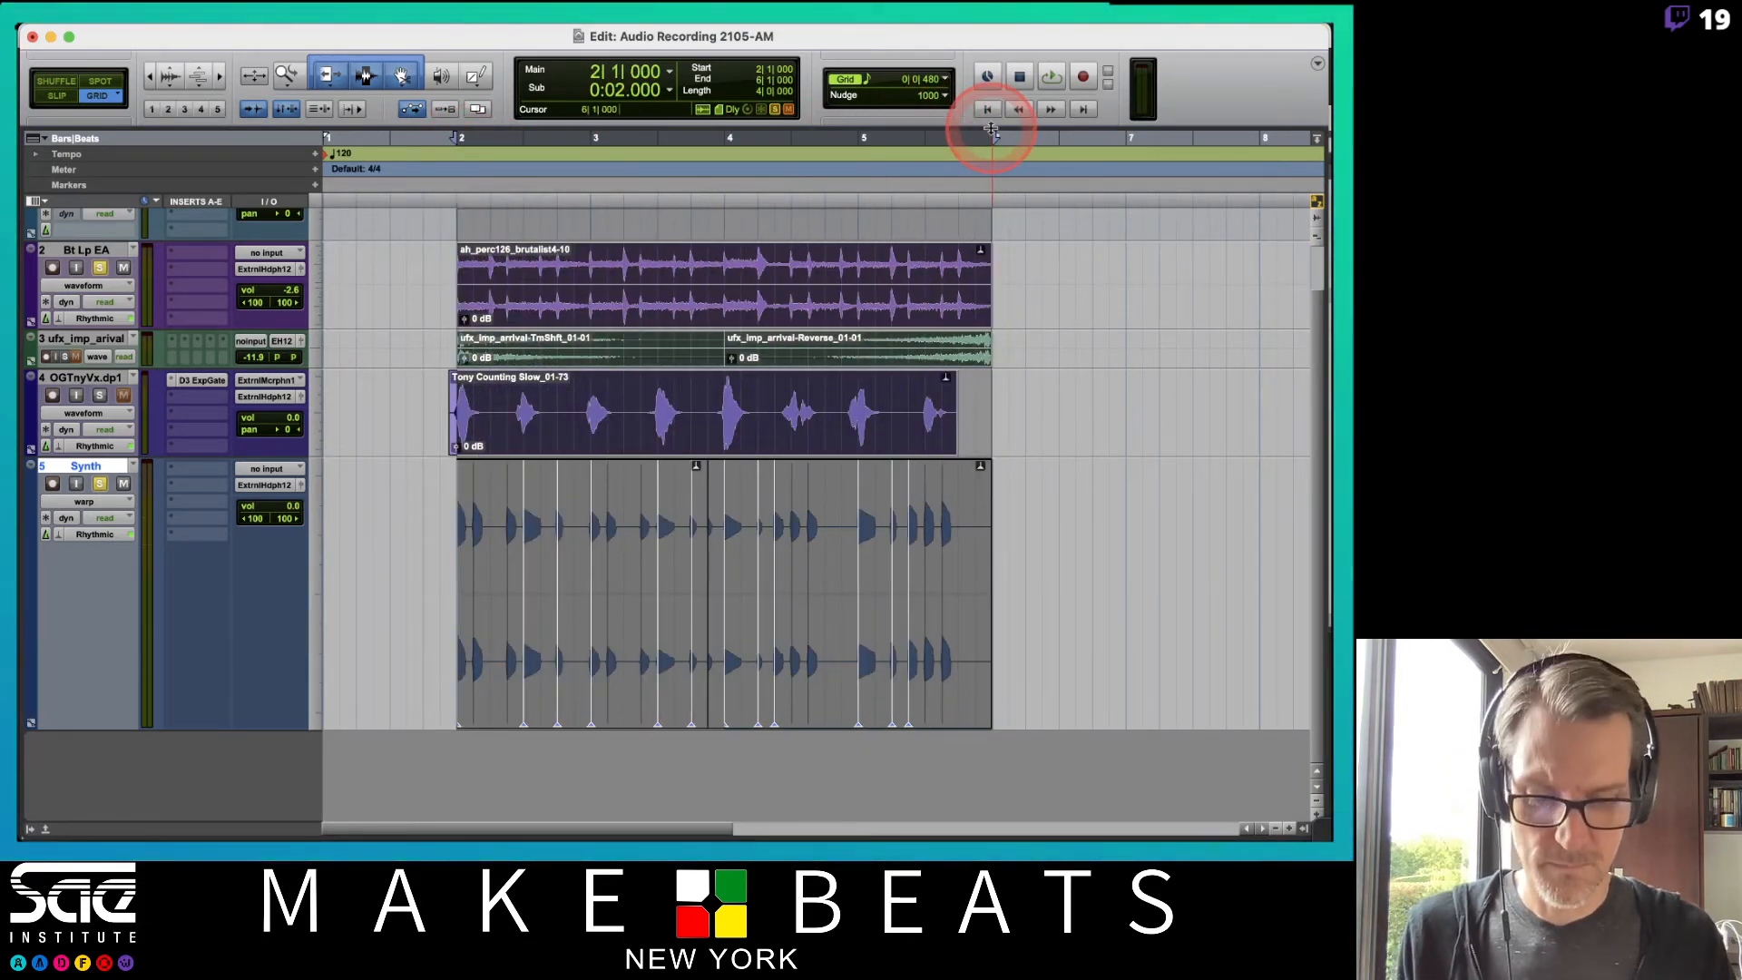
key("space")
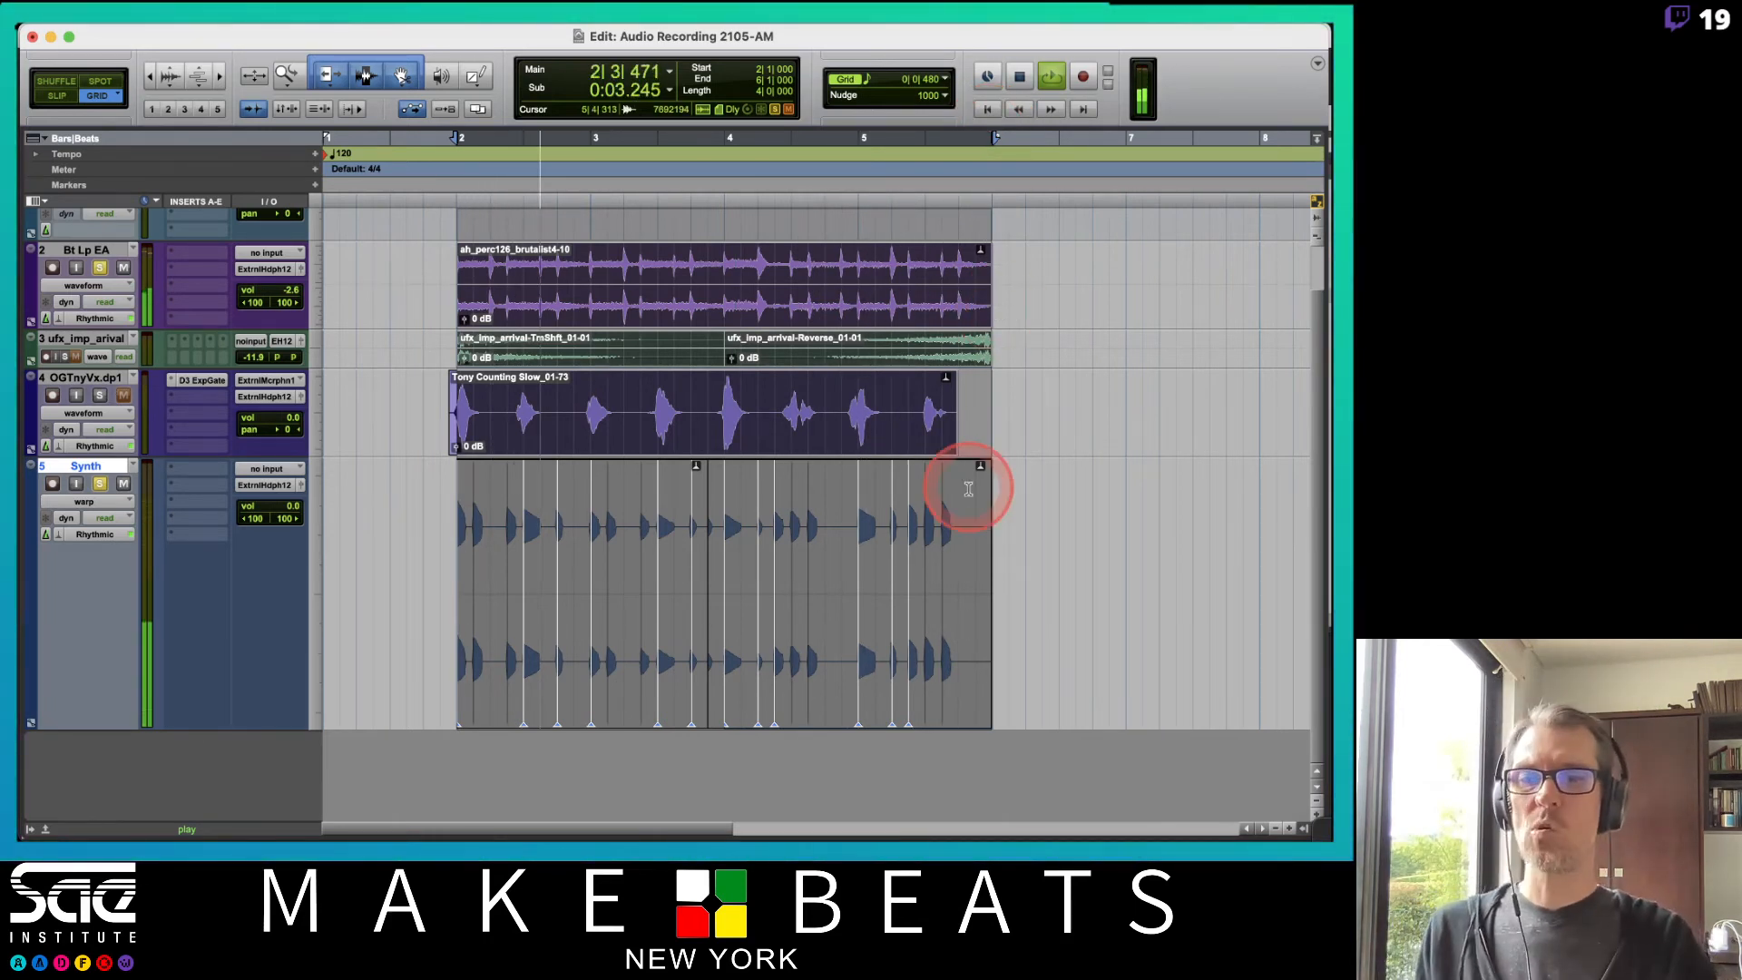
key("space")
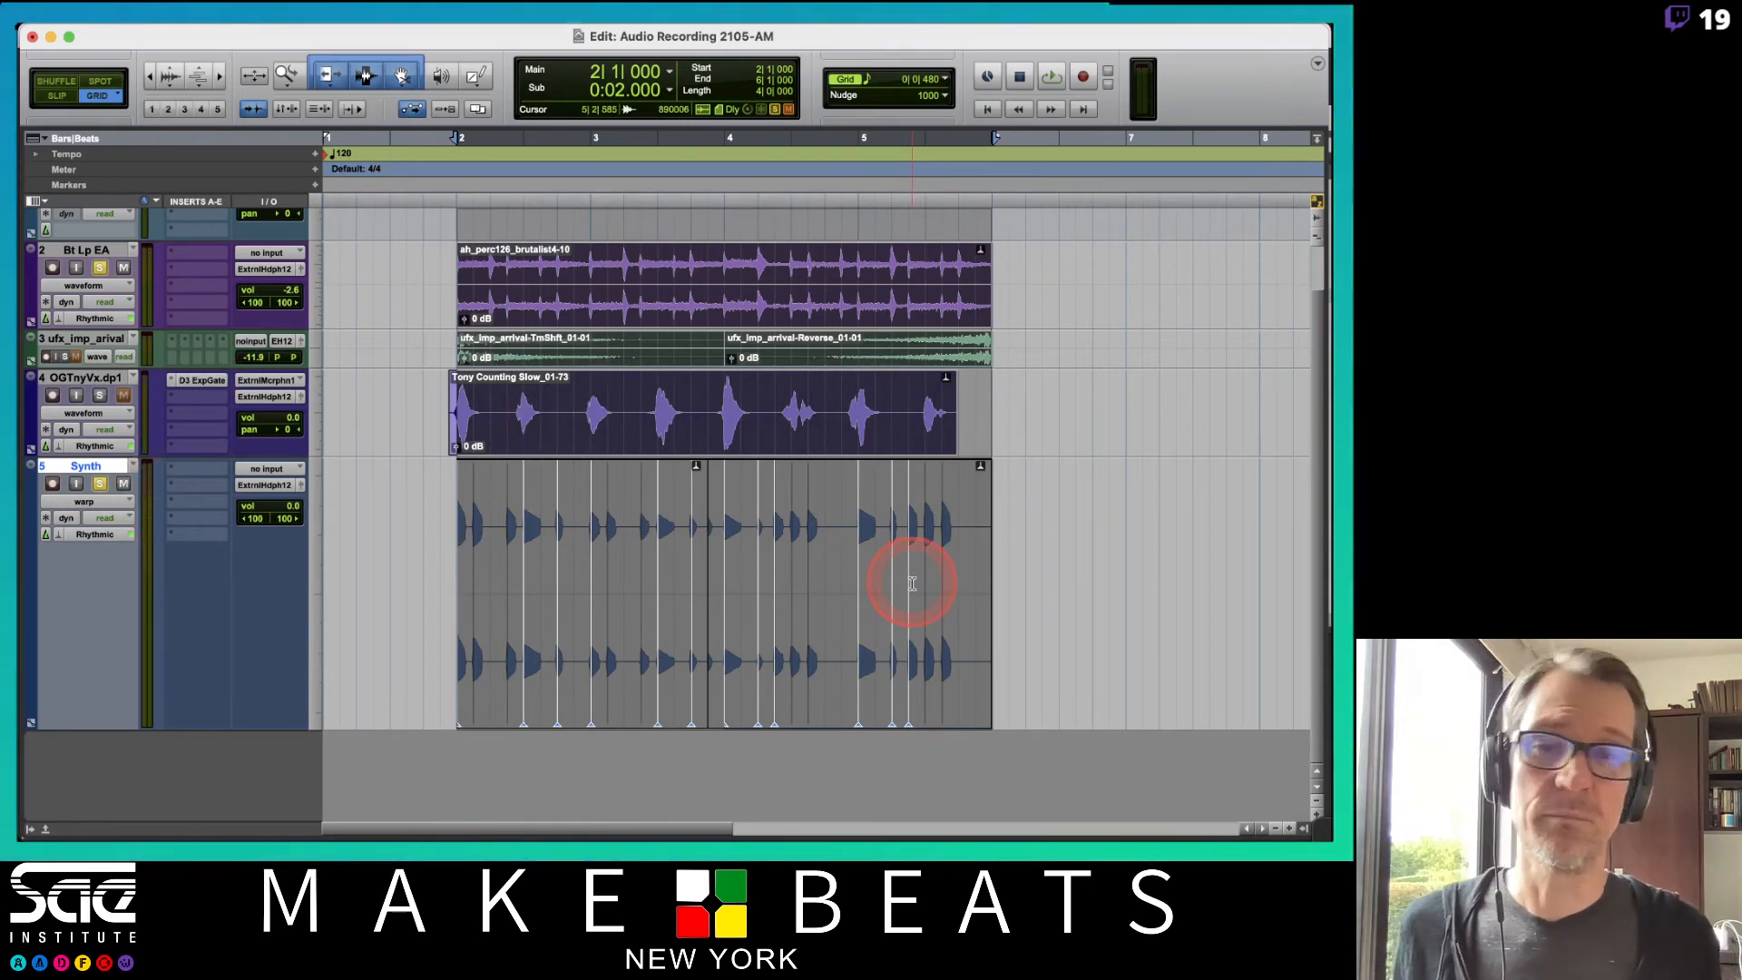
Switch to the Elastic Audio PDF notes, turn to the next page, and return to Pro Tools.
key("super+Tab")
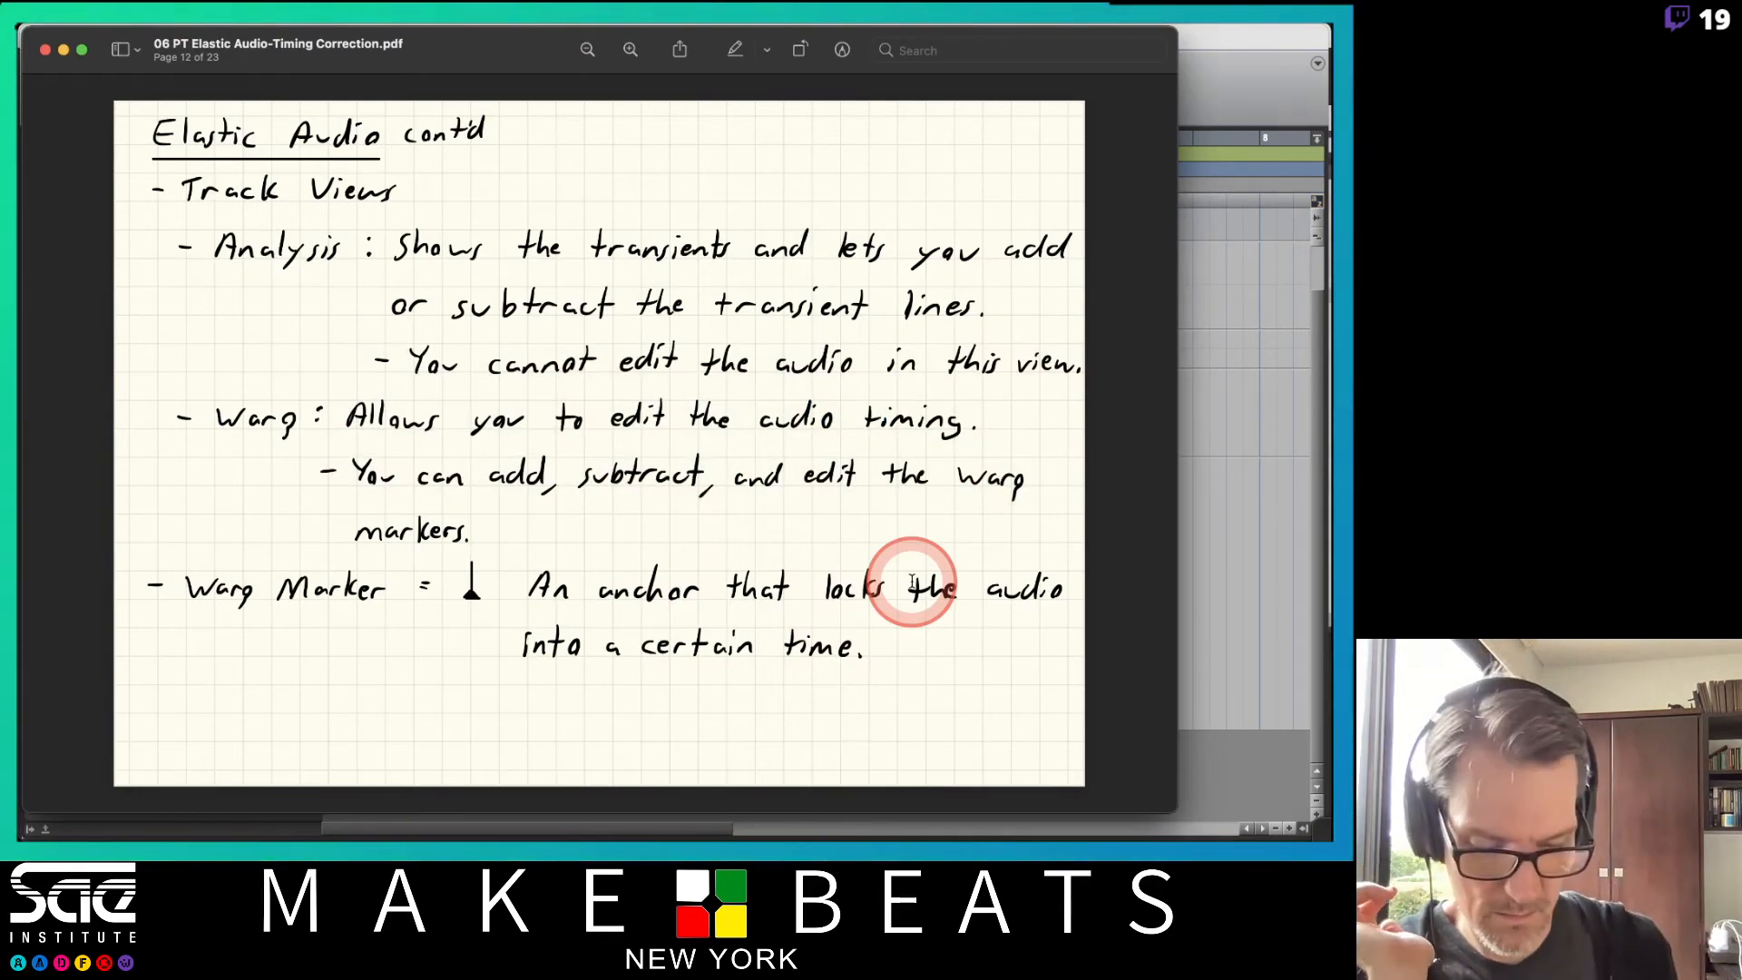
key("Right")
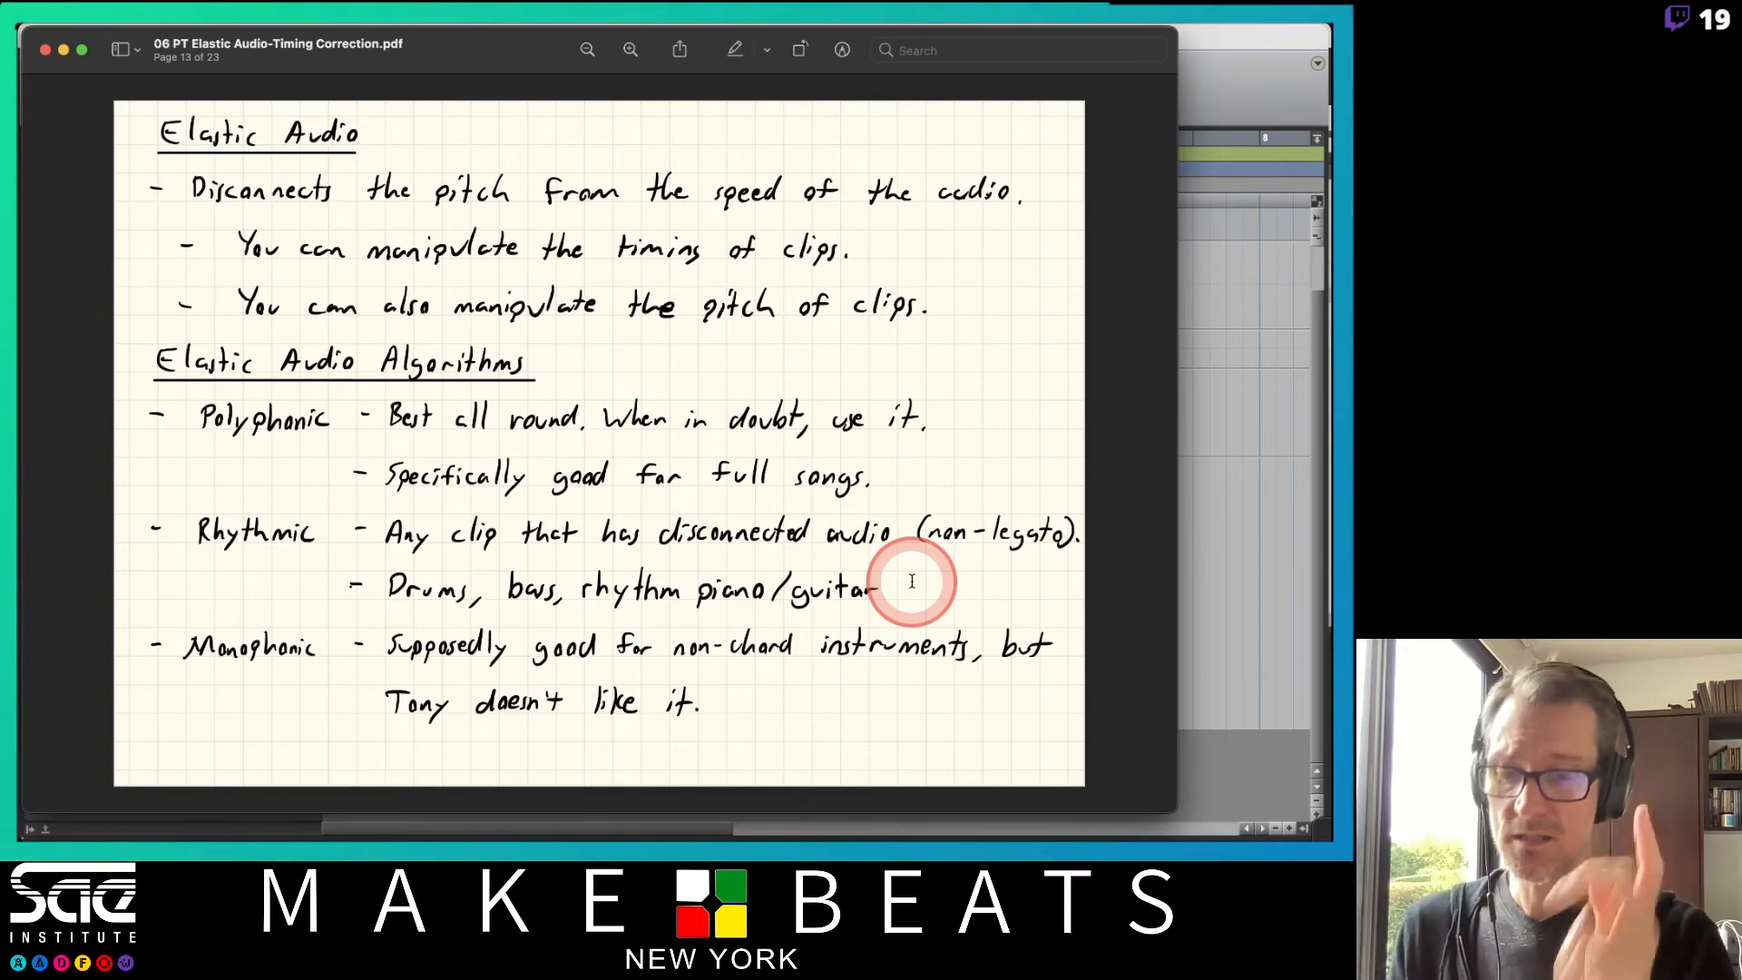
key("super+Tab")
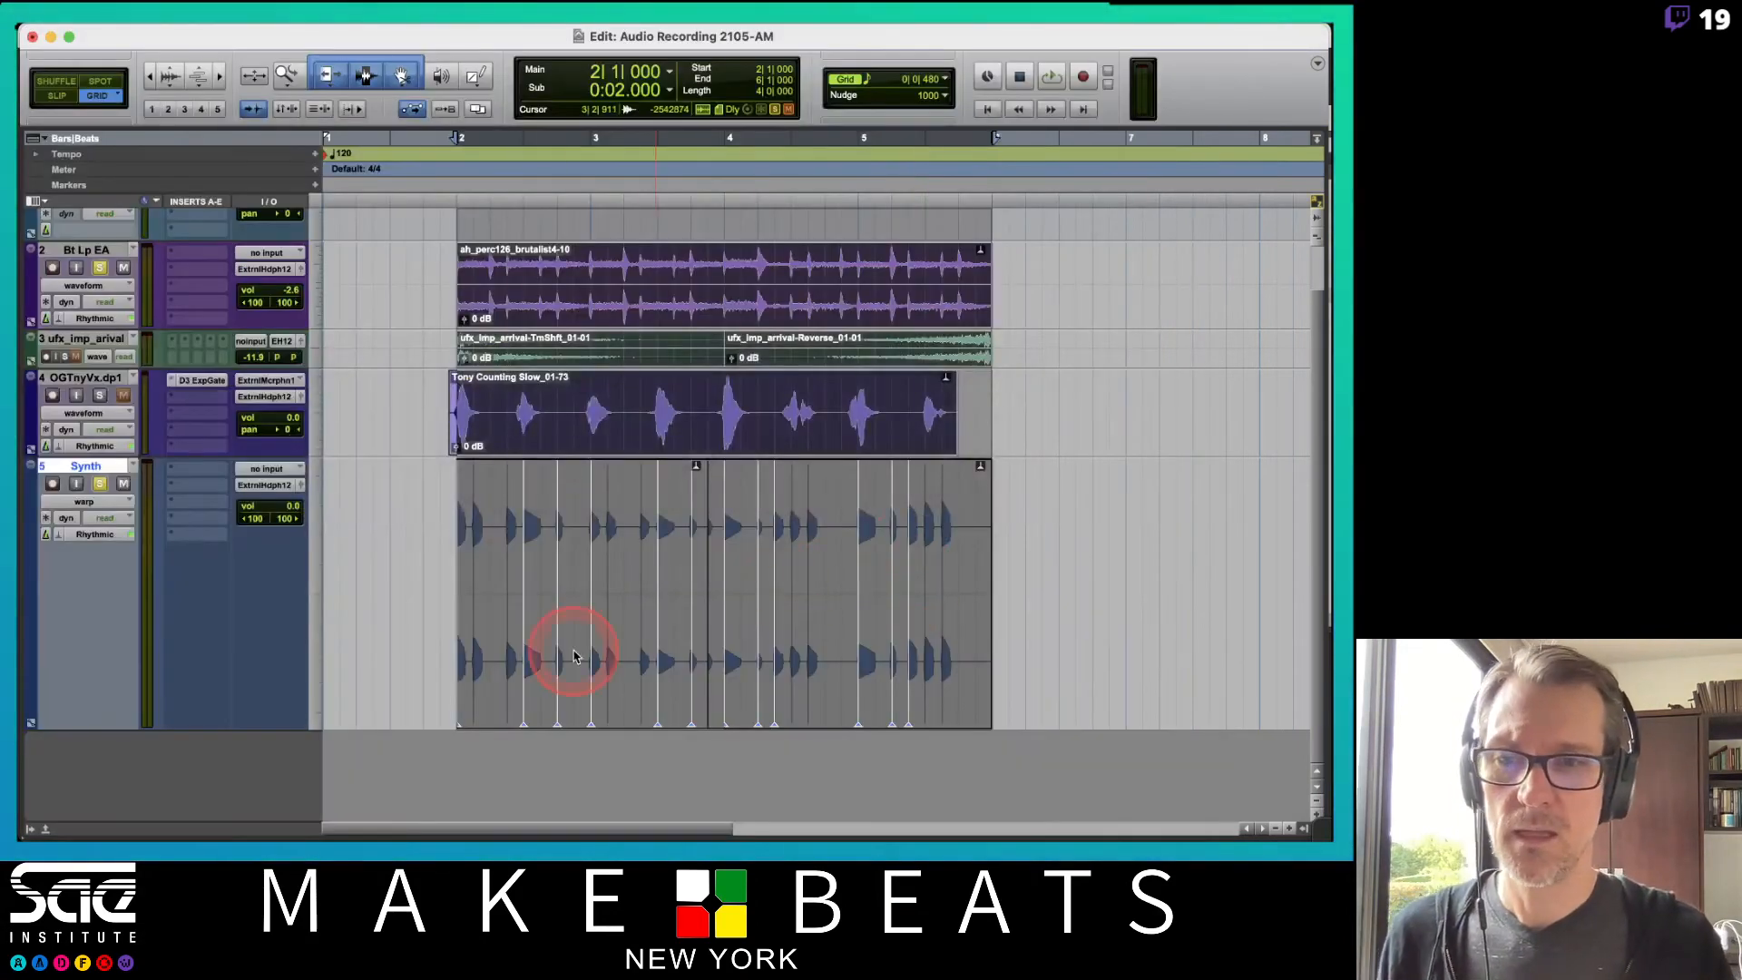
Switch the Synth track to waveform view, select the first short note and separate it into its own clip.
left_click(83, 502)
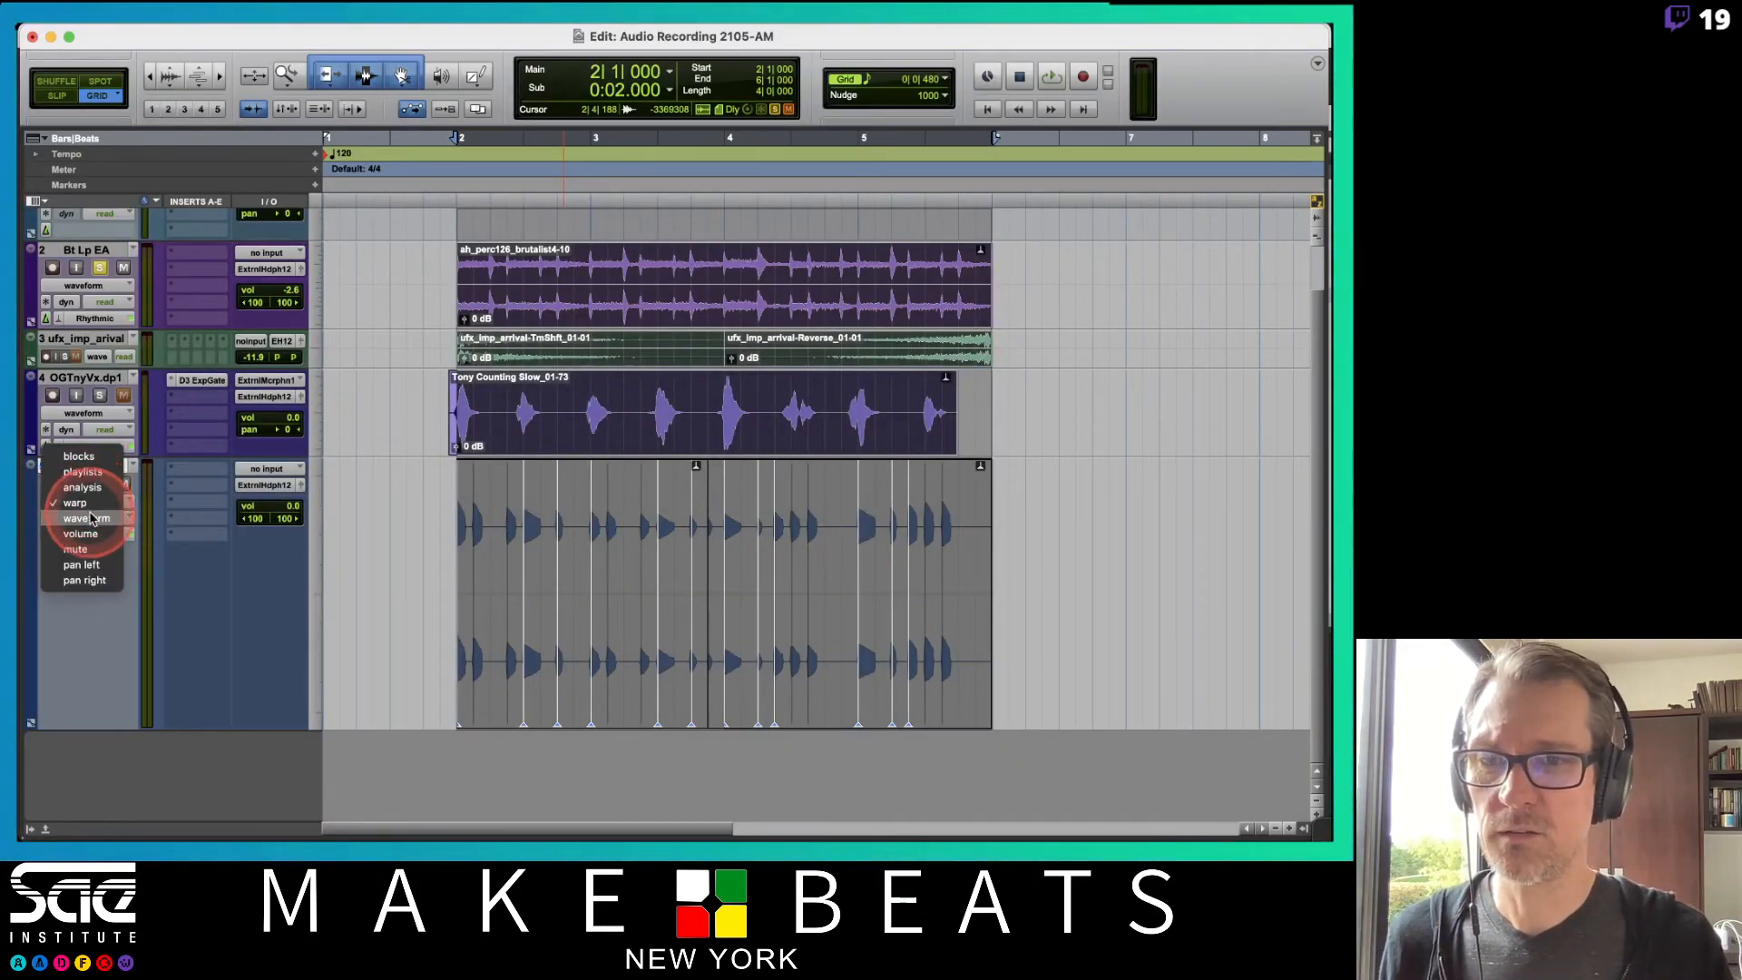
left_click(90, 518)
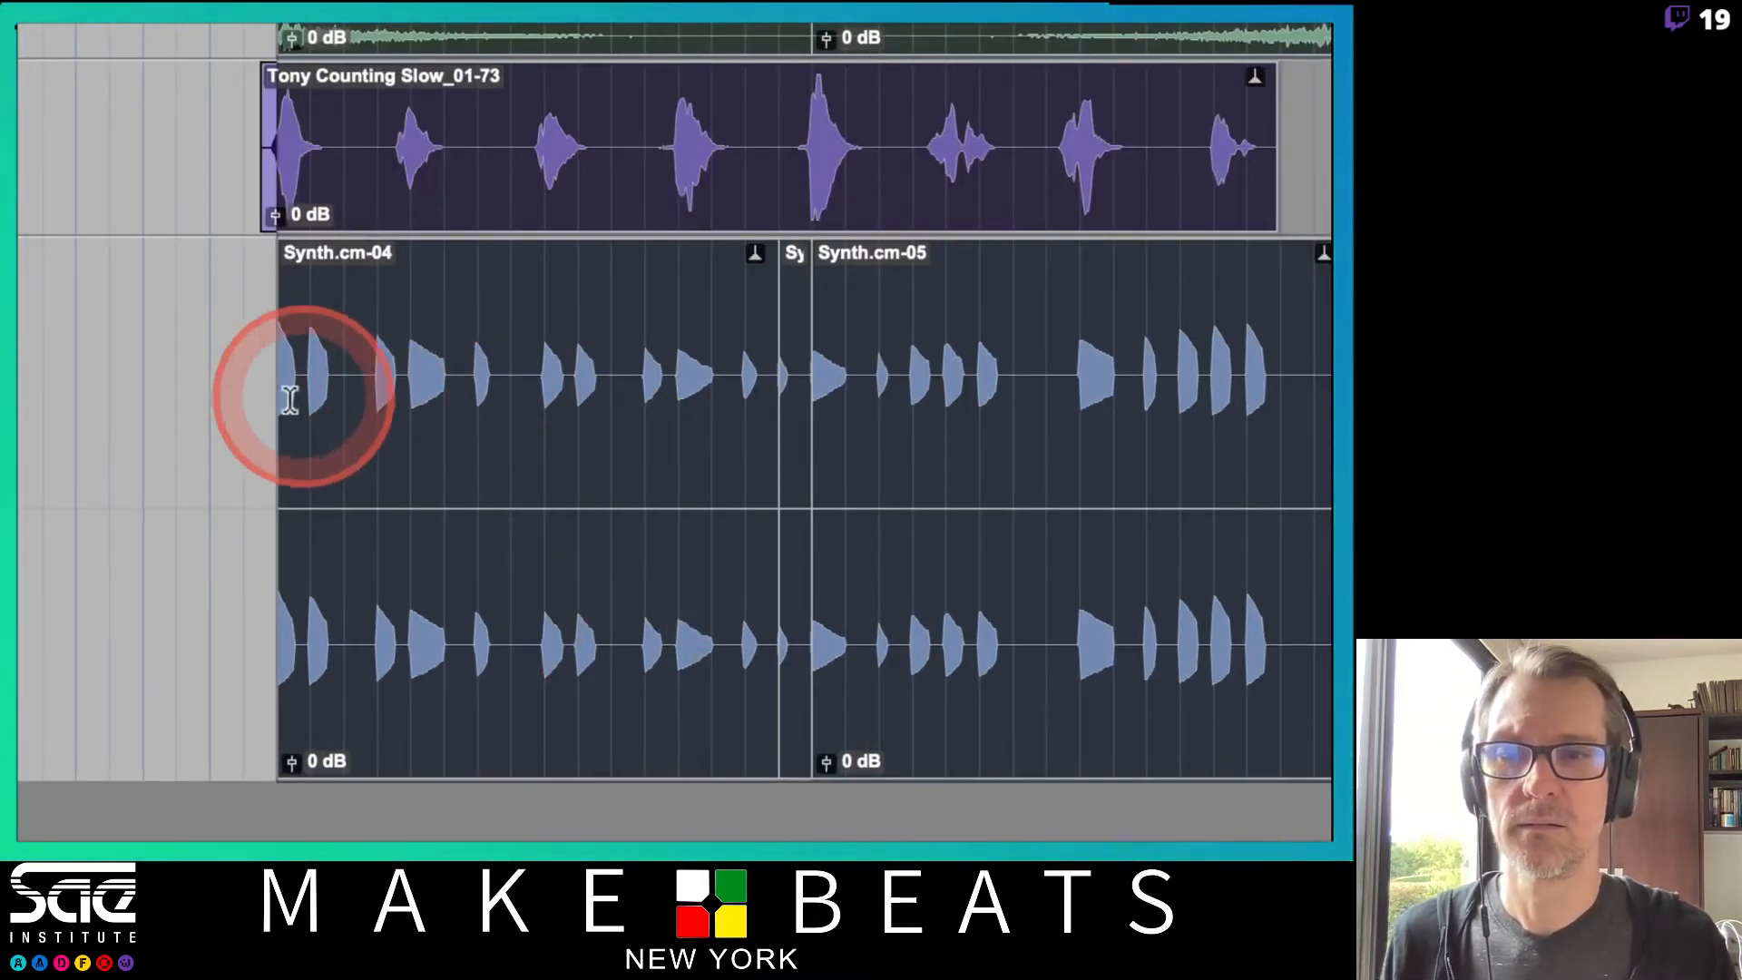
left_click_drag(308, 460, 330, 463)
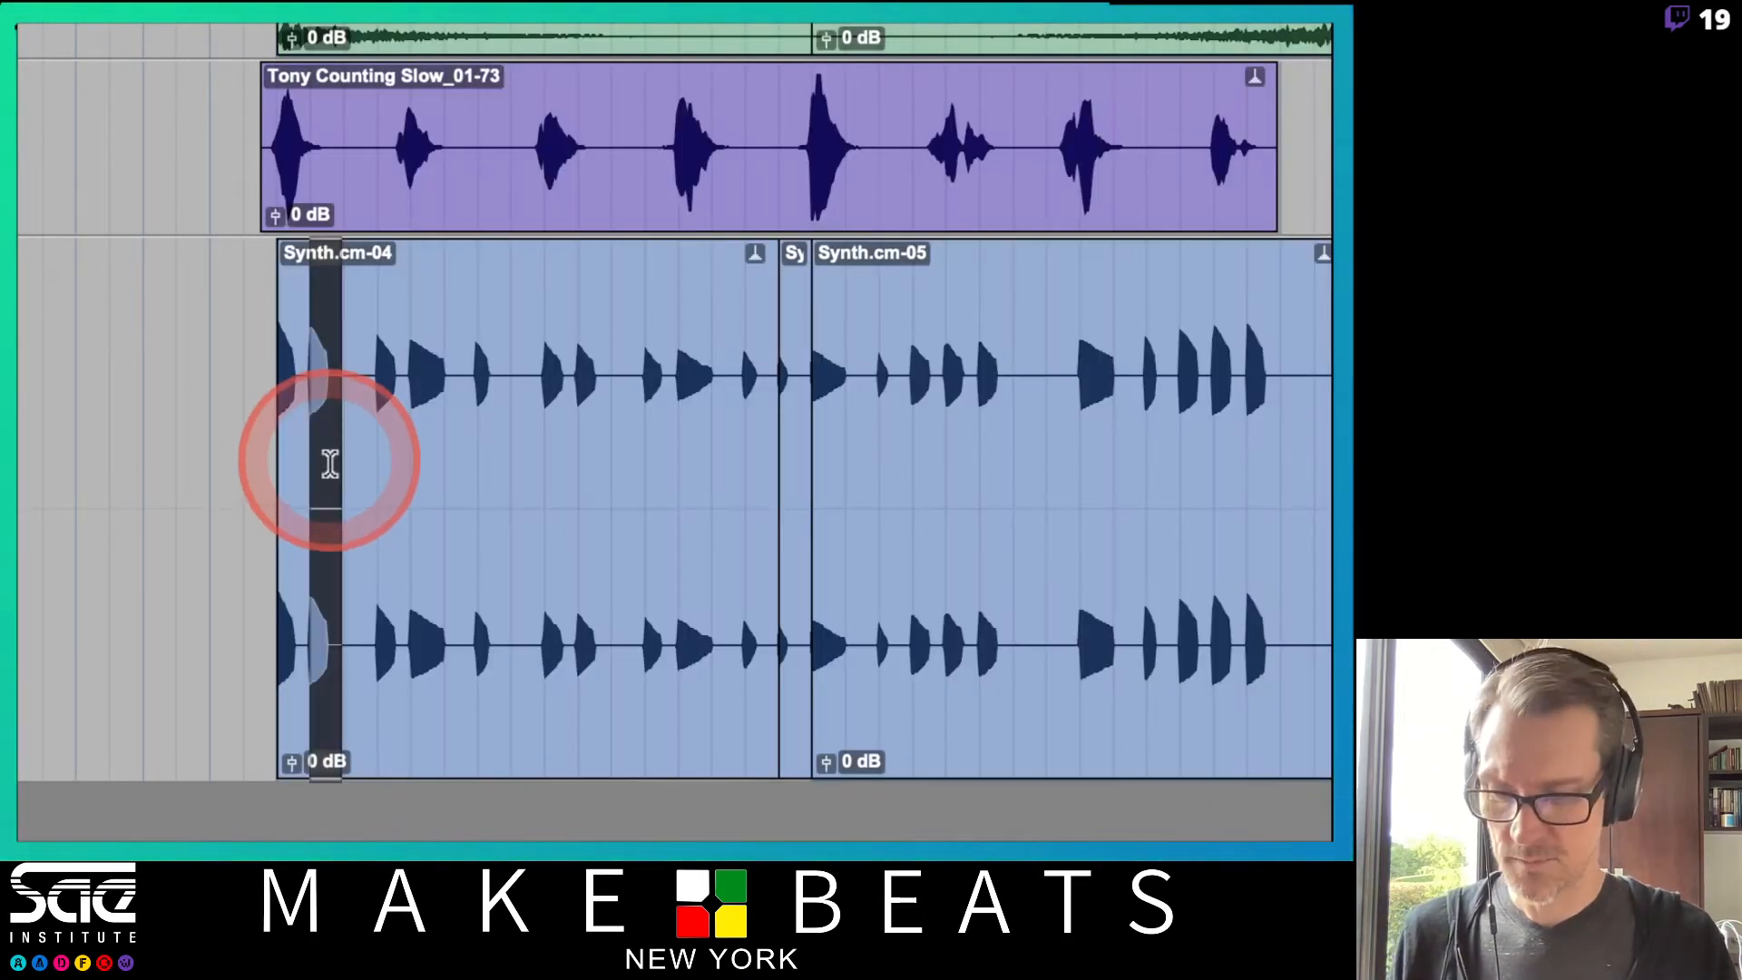
key("super+e")
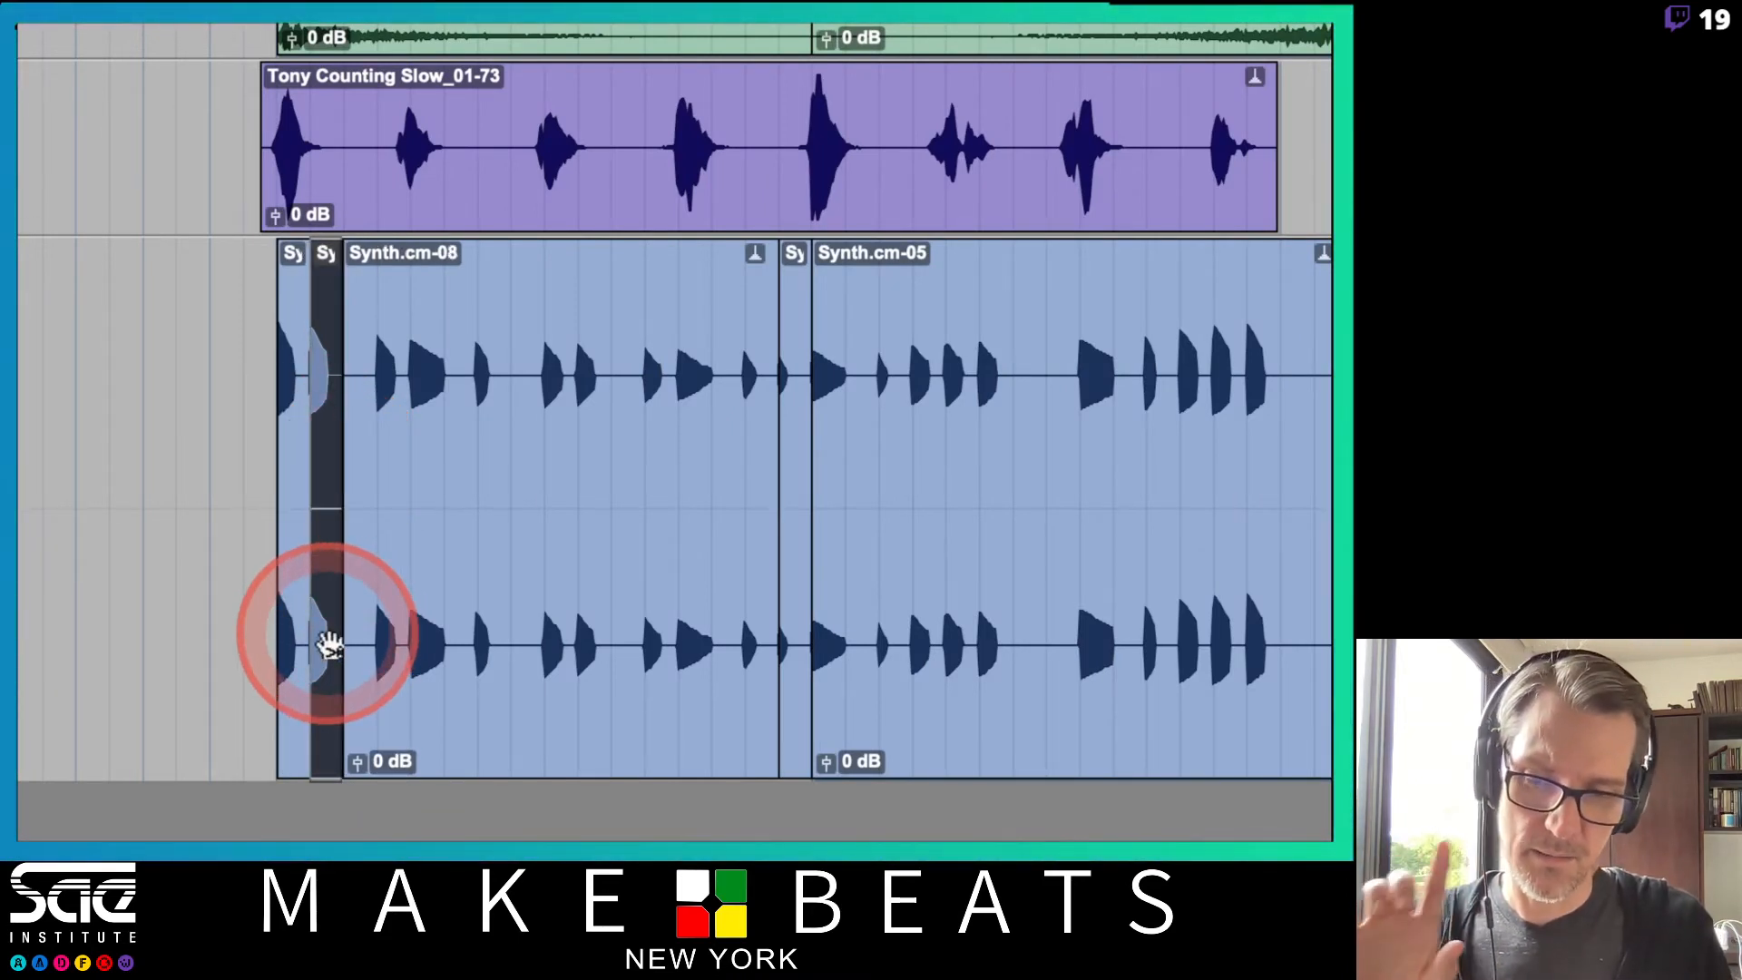
key("super+z")
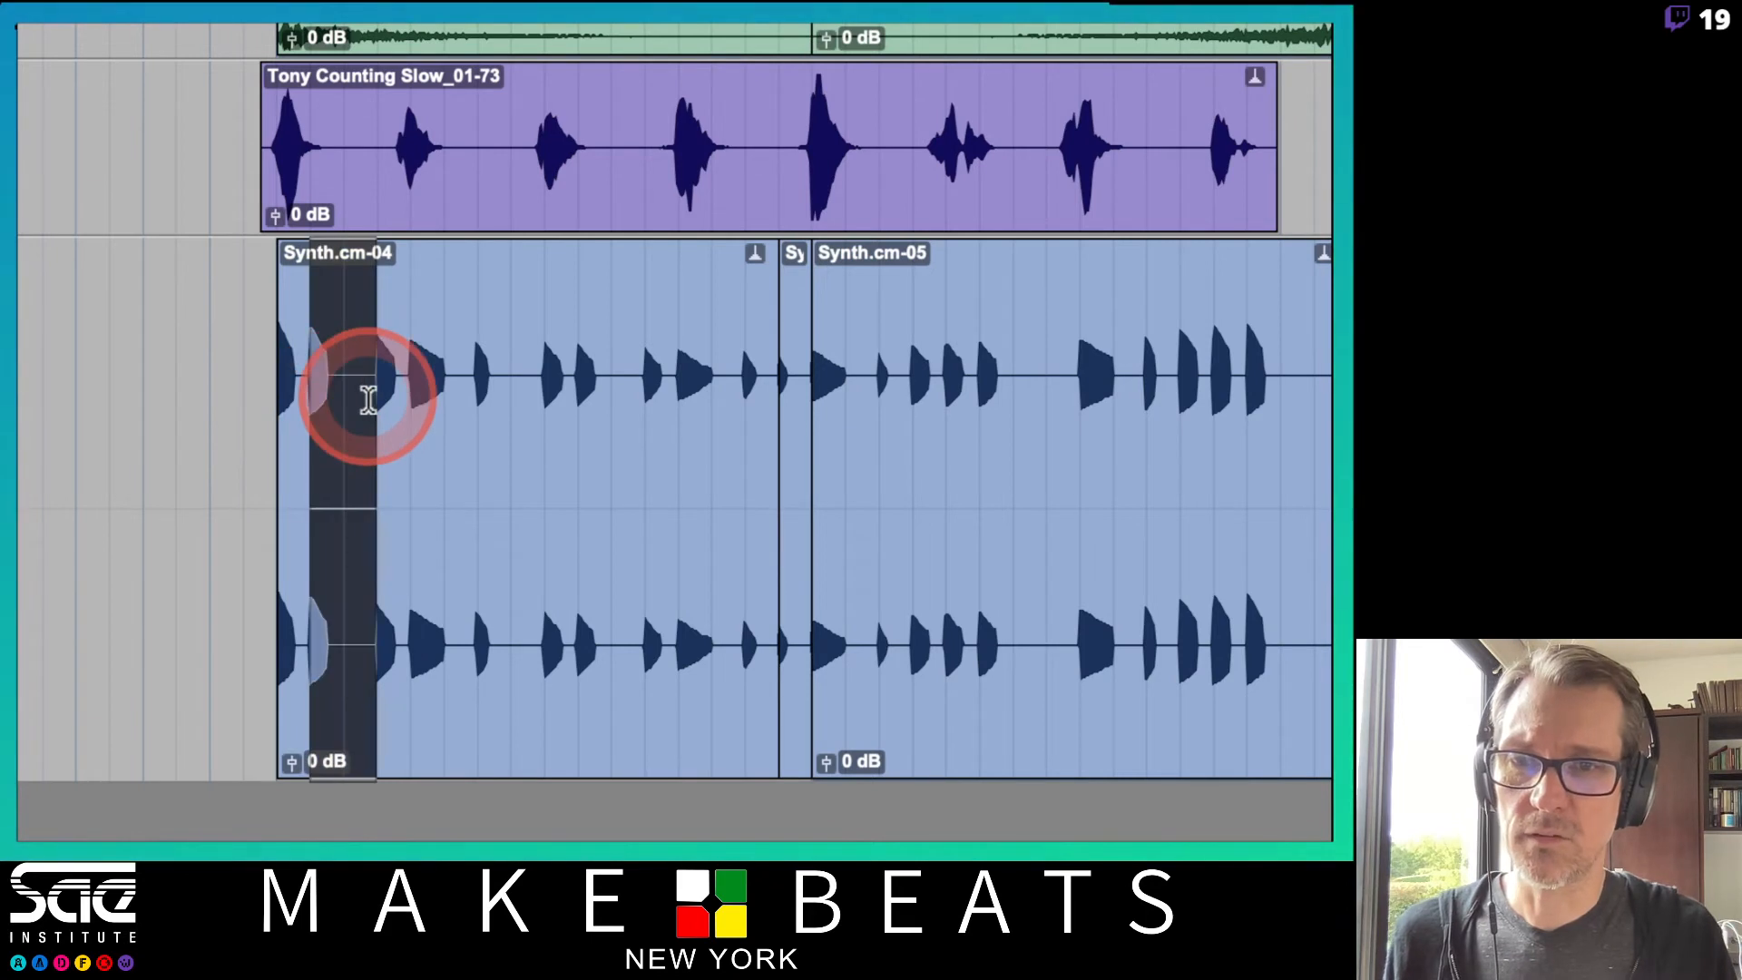
key("super+e")
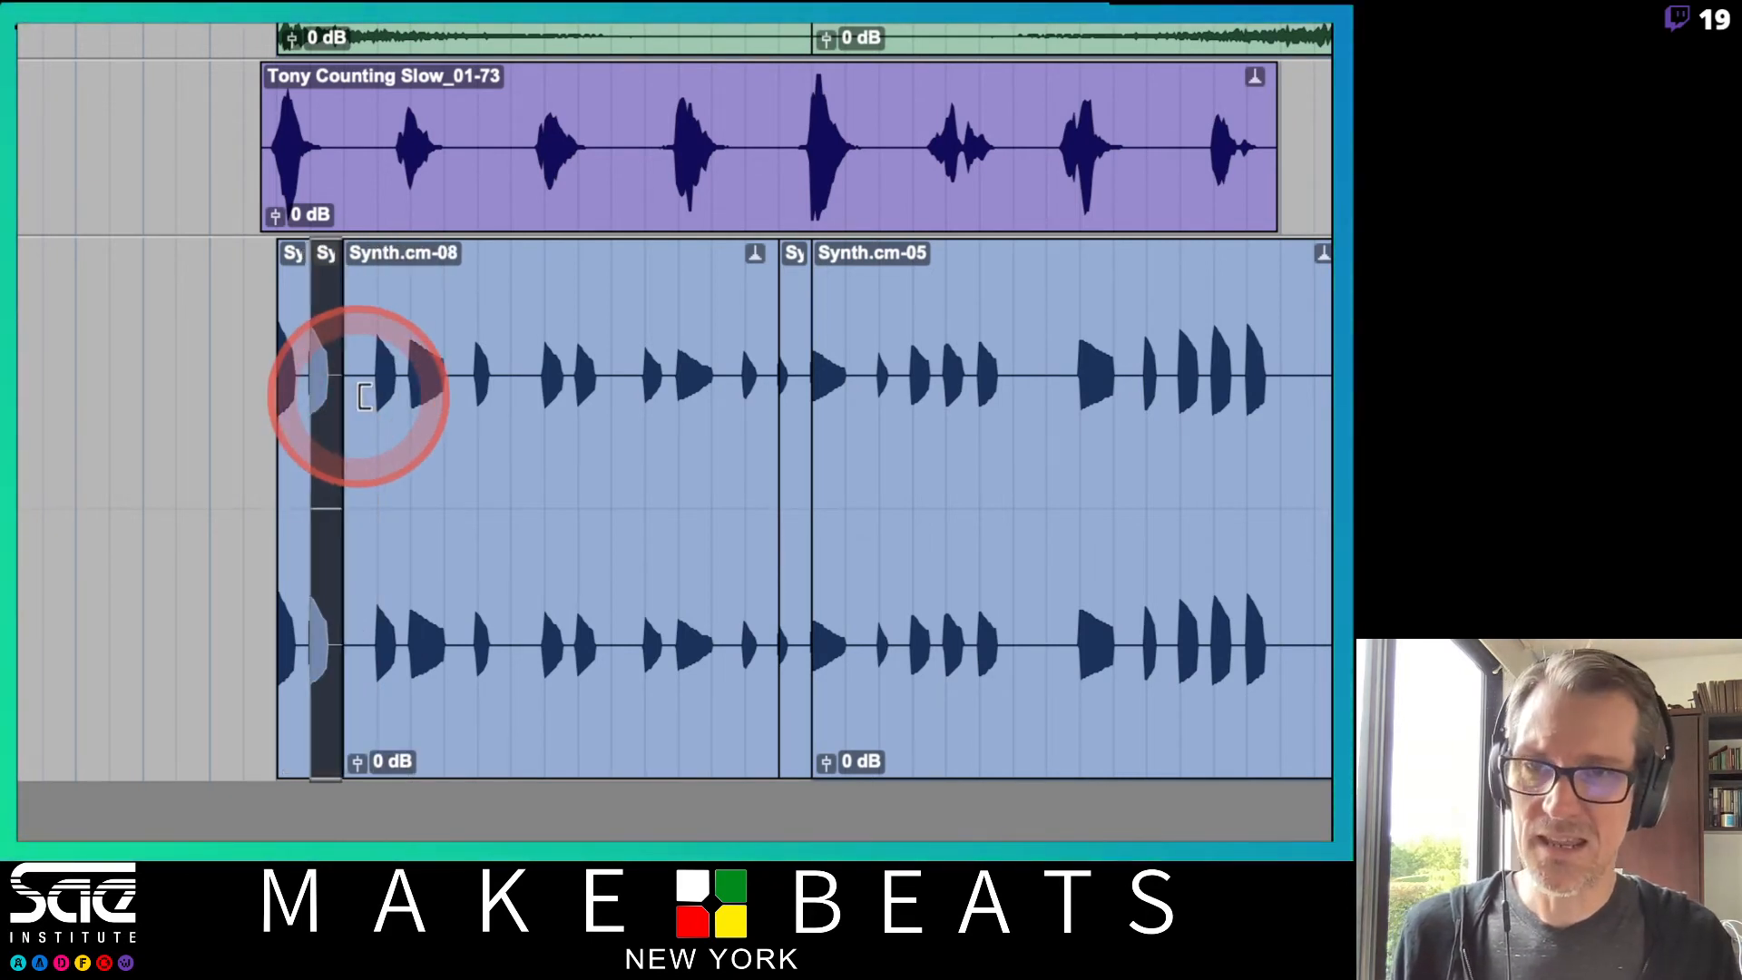
Open Elastic Properties for the separated note clip and set its Pitch Shift to +3 semitones.
key("t")
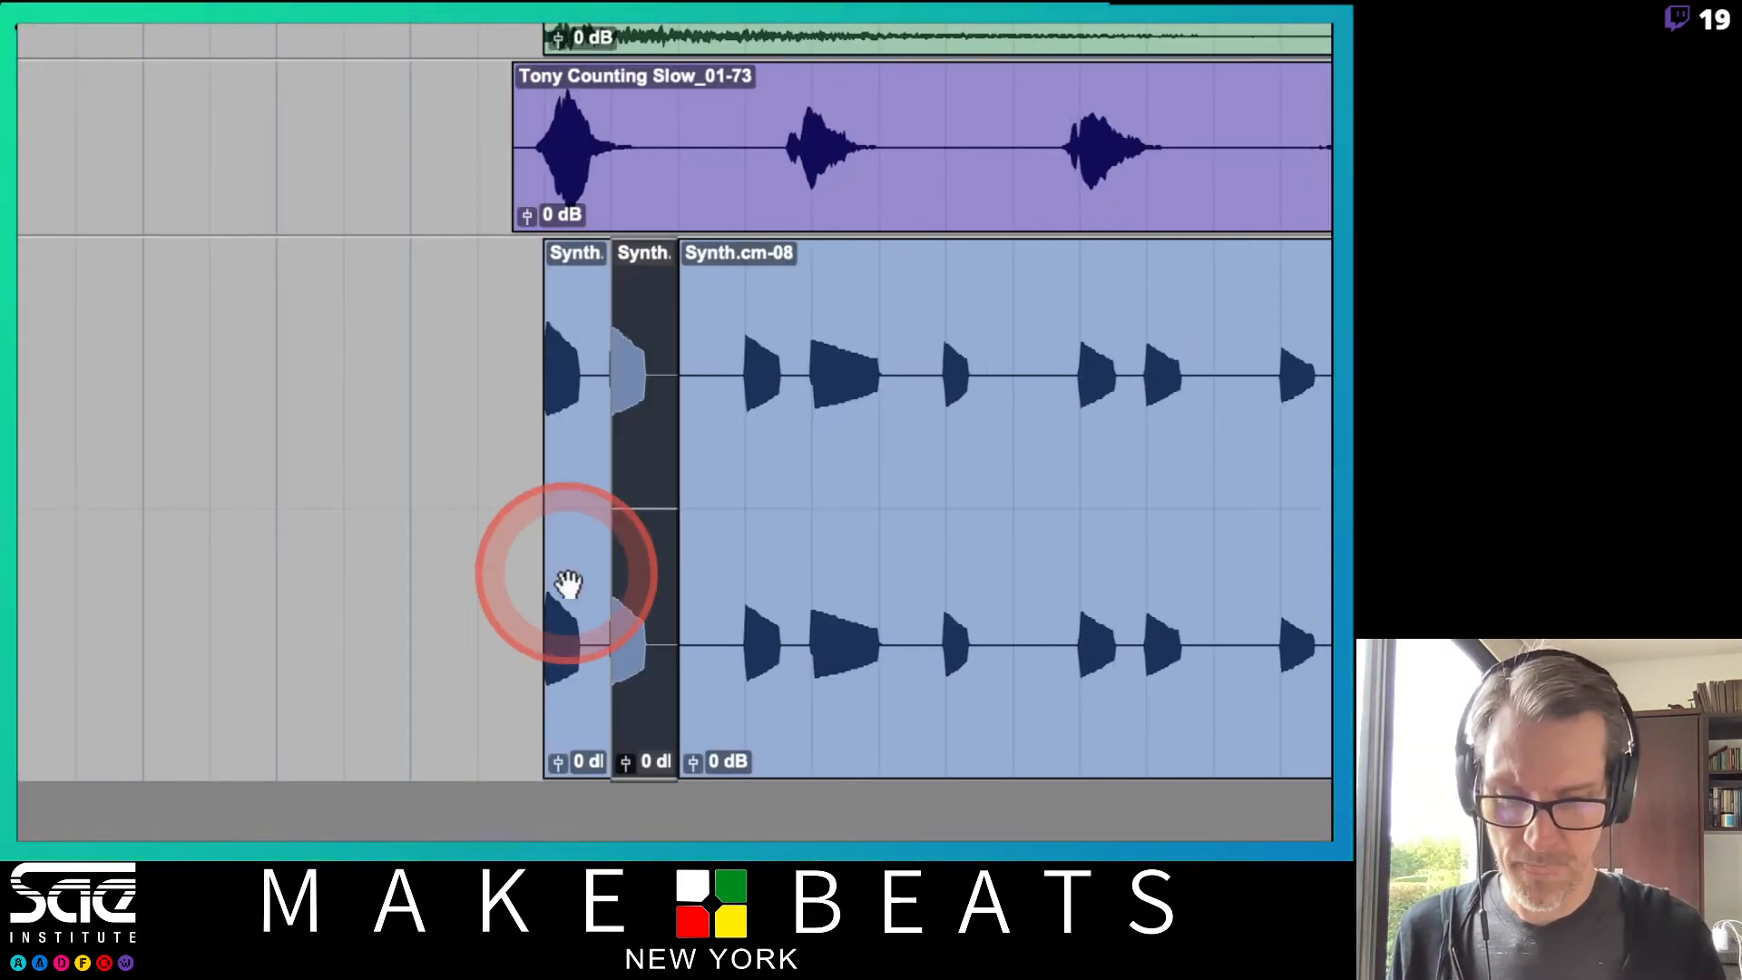
right_click(645, 676)
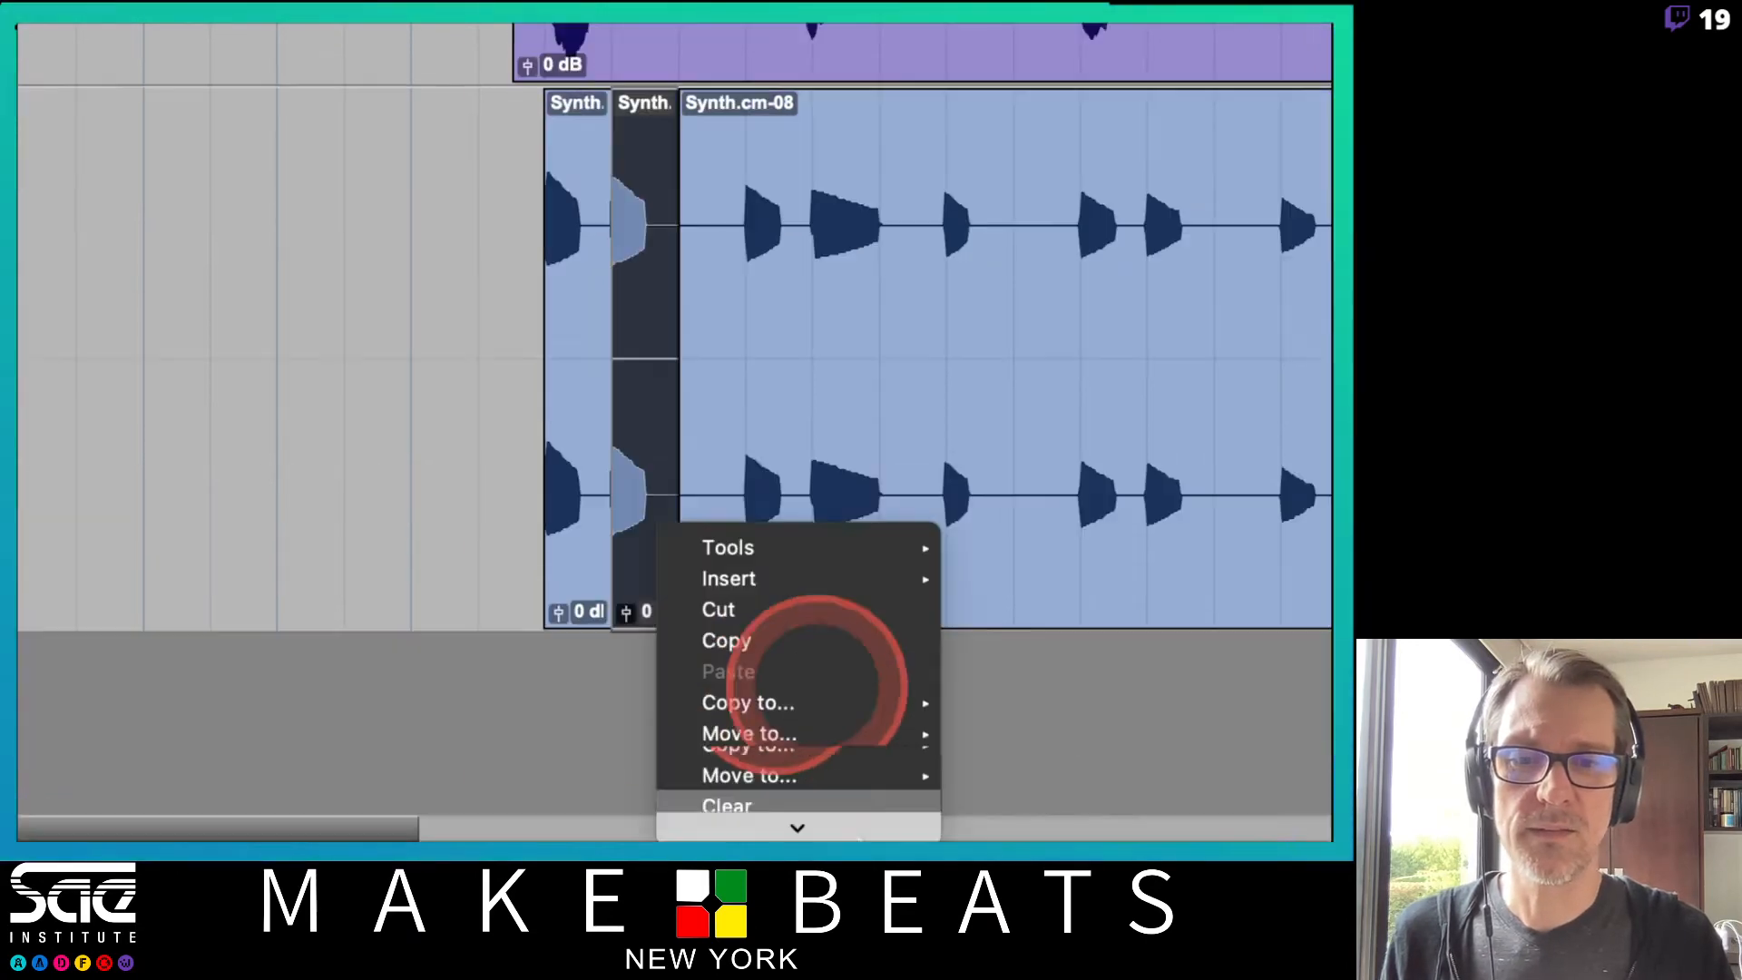
mouse_move(862, 829)
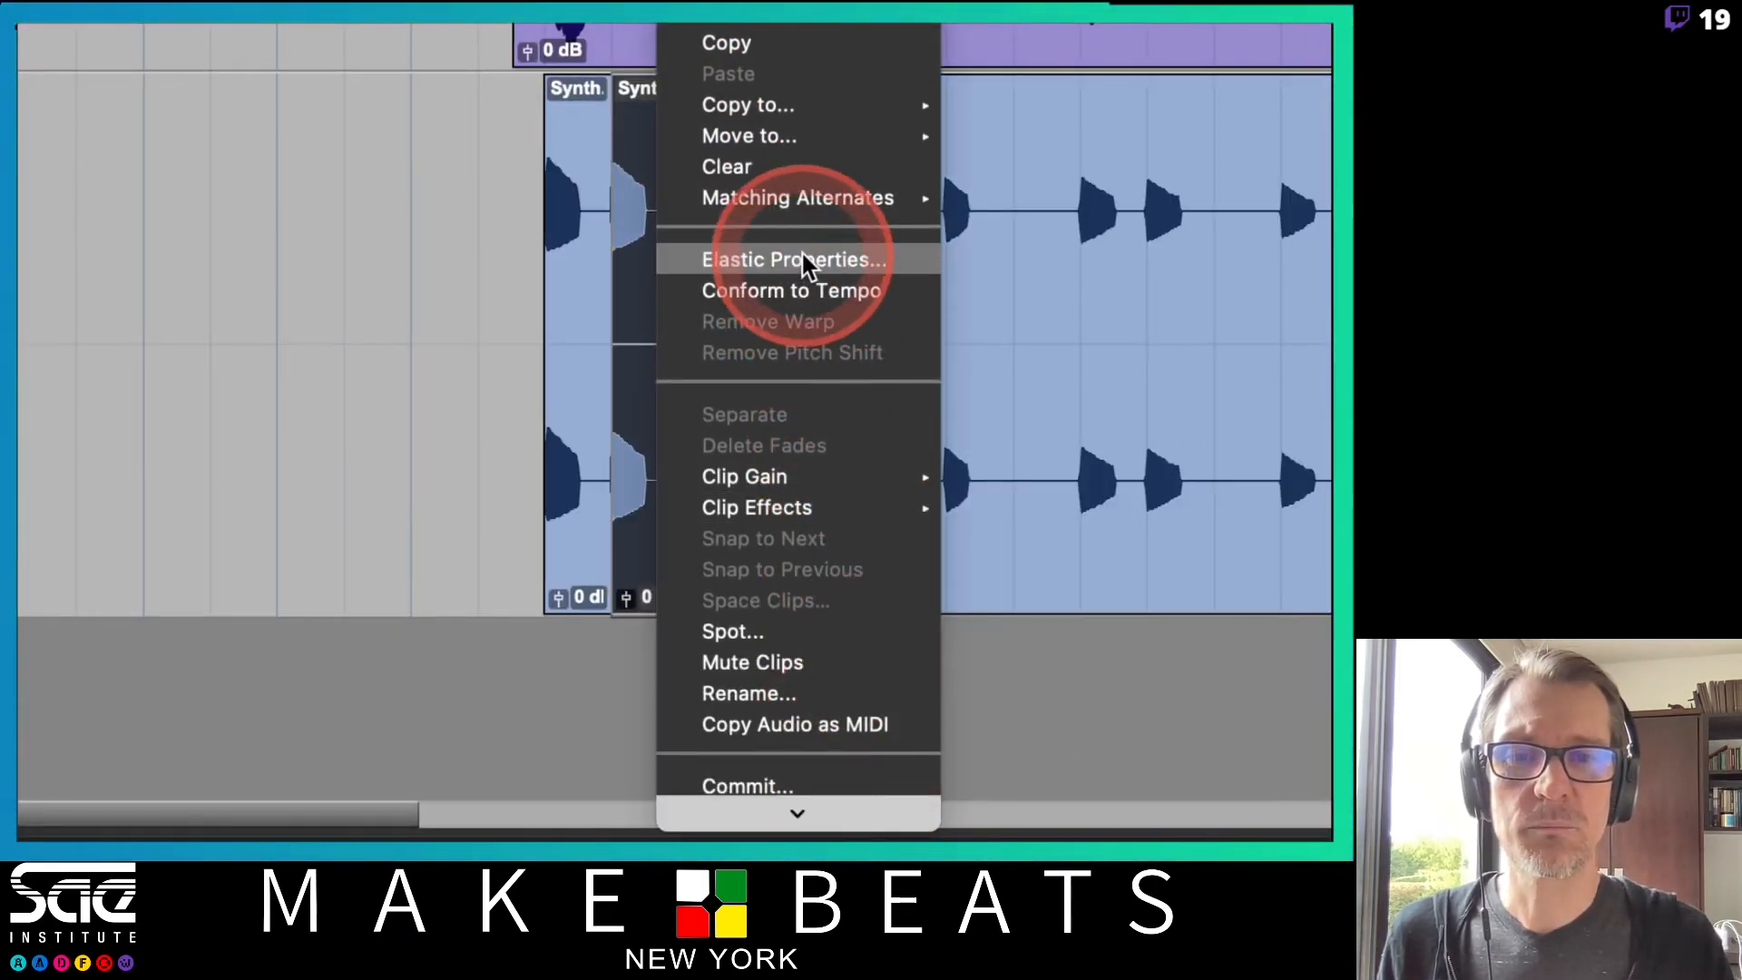
left_click(802, 259)
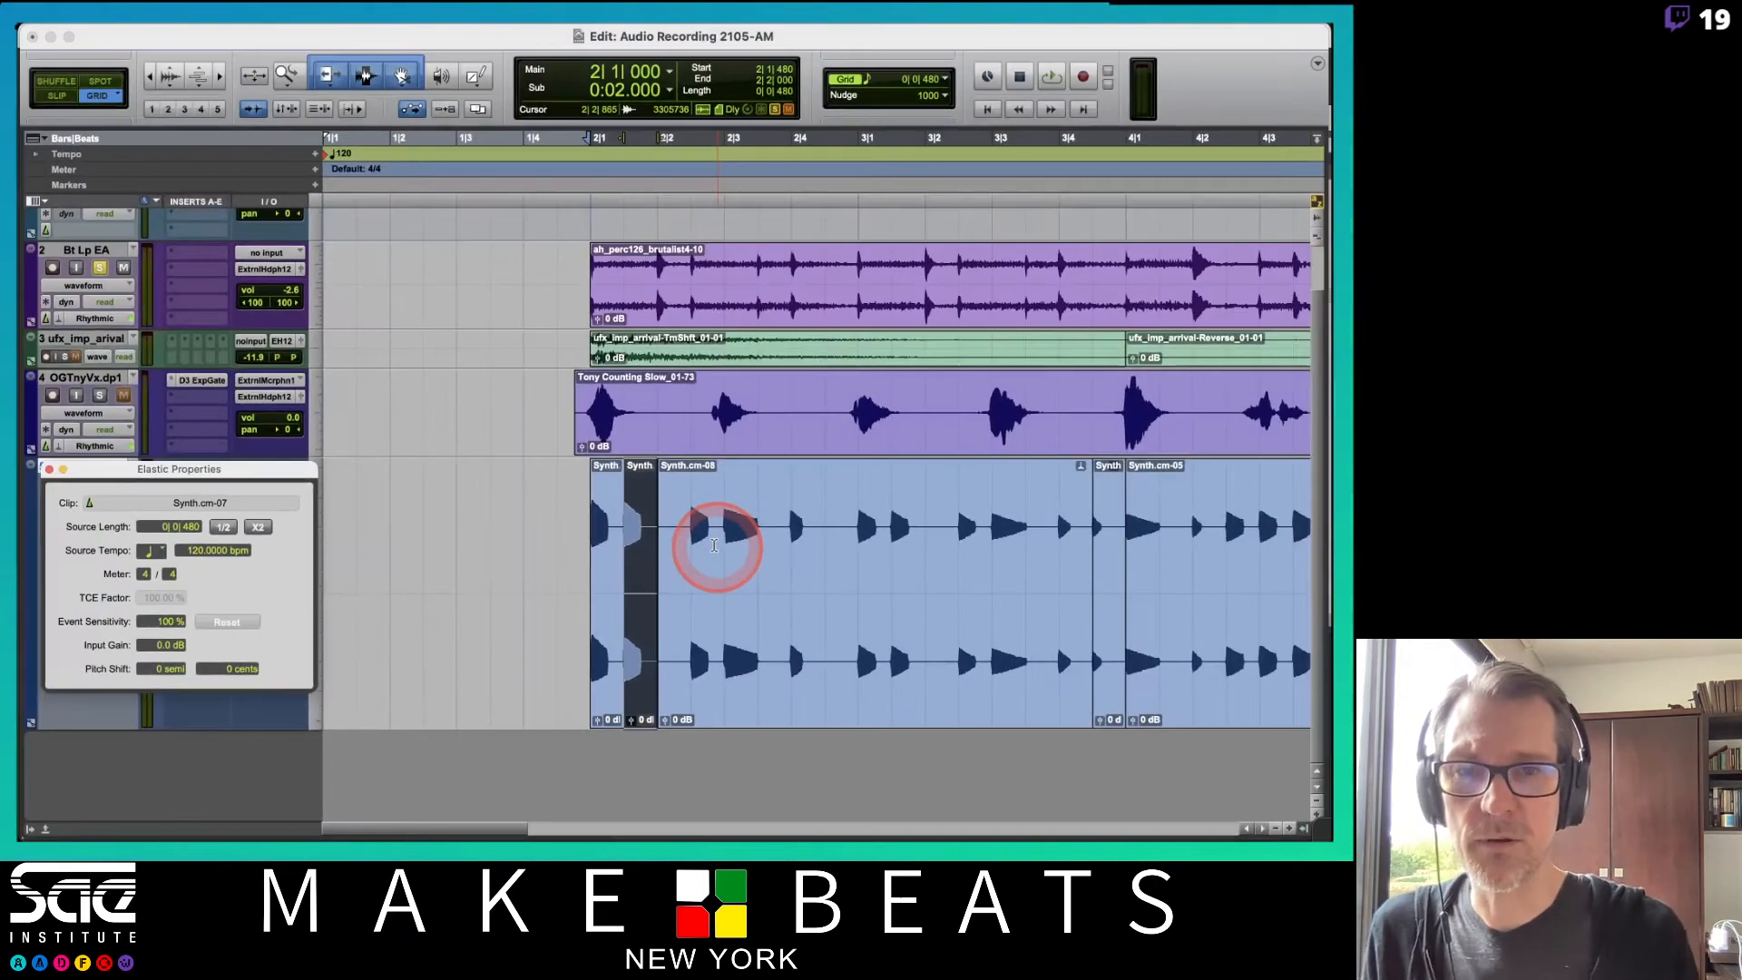
left_click_drag(292, 481, 1024, 347)
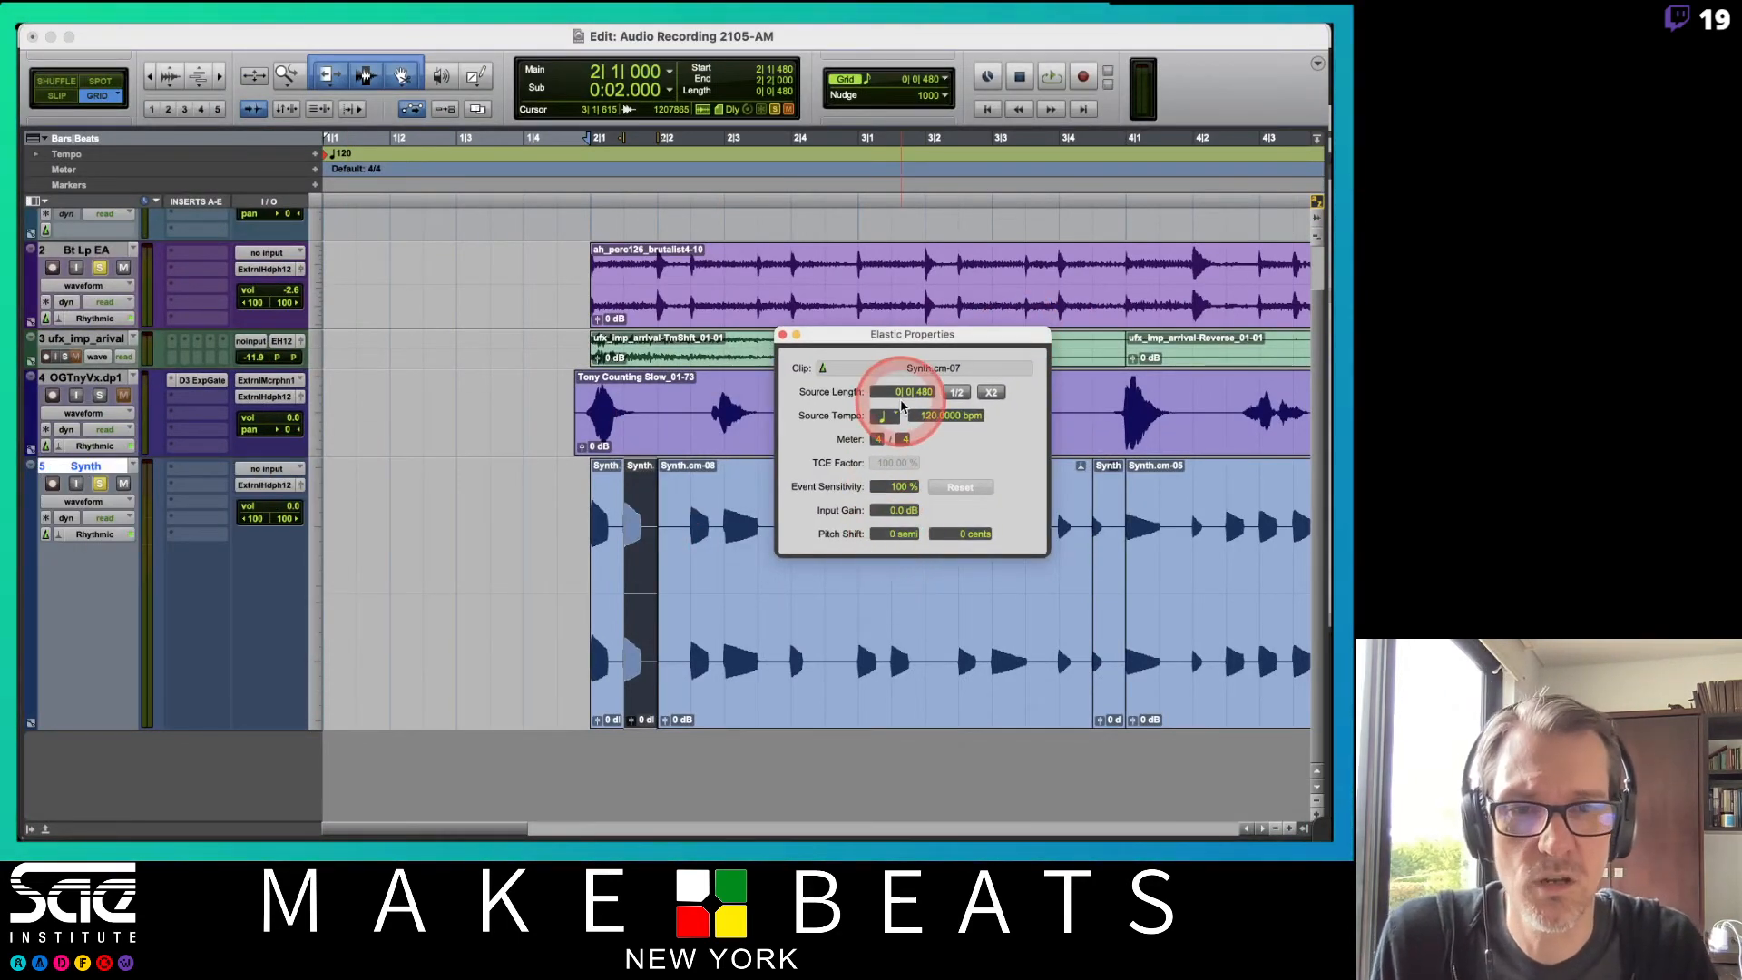
left_click(887, 535)
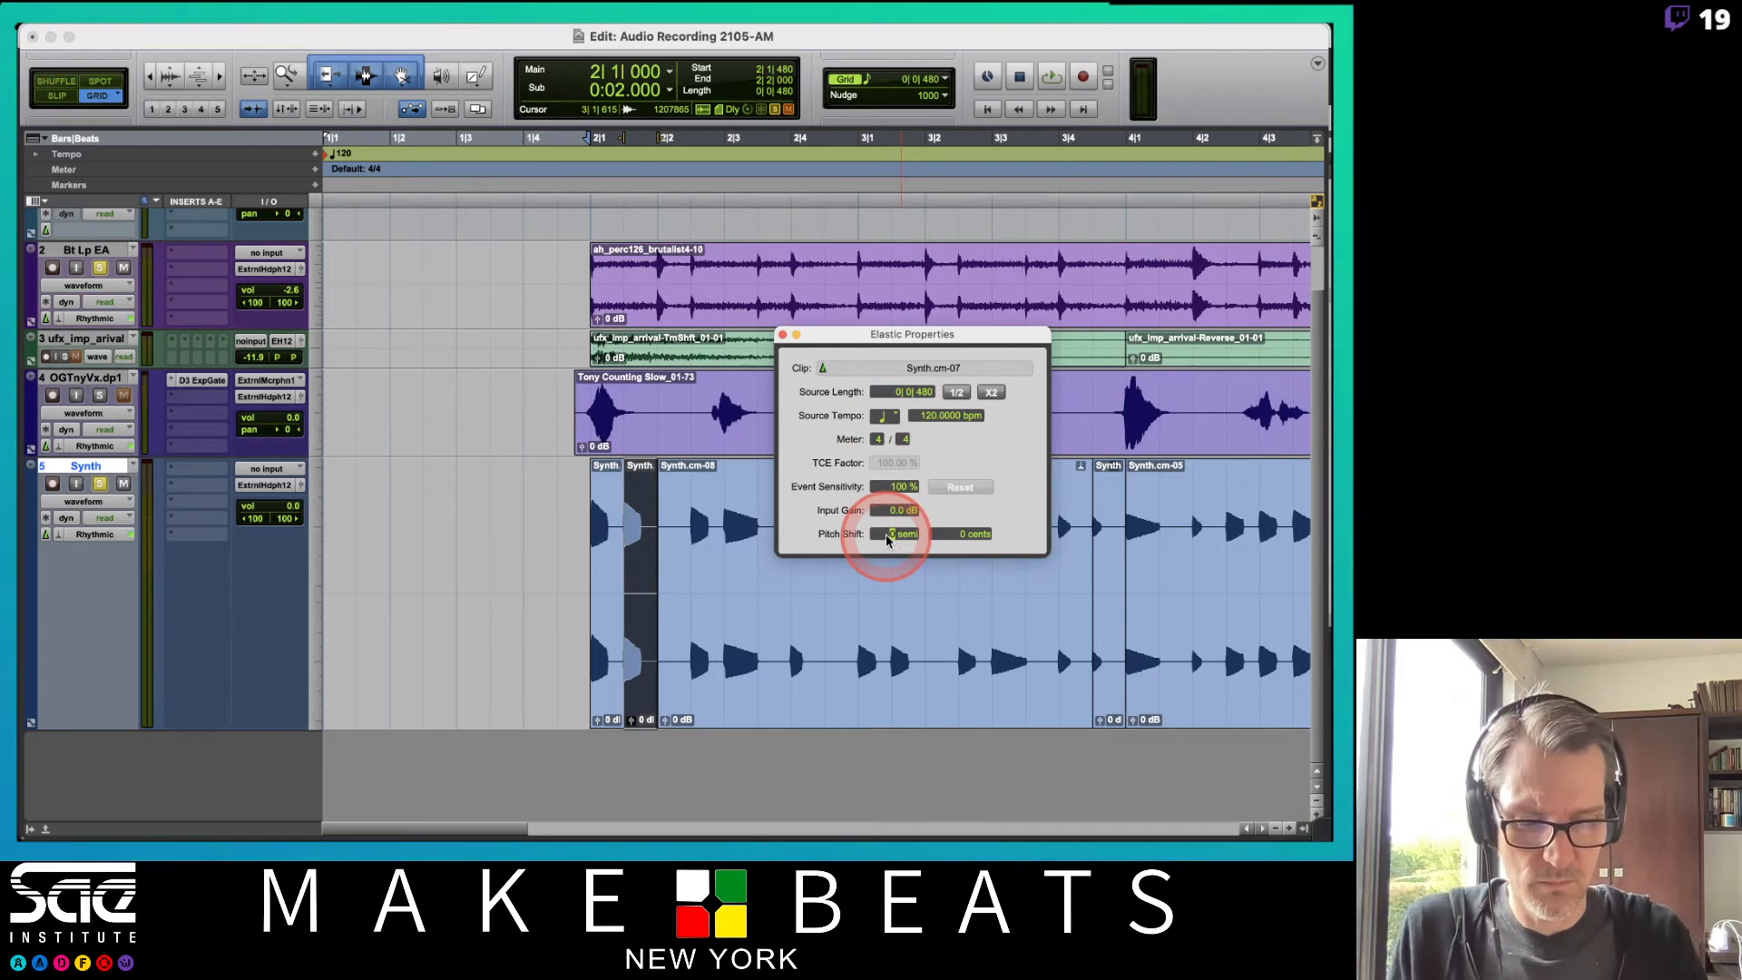
type("3")
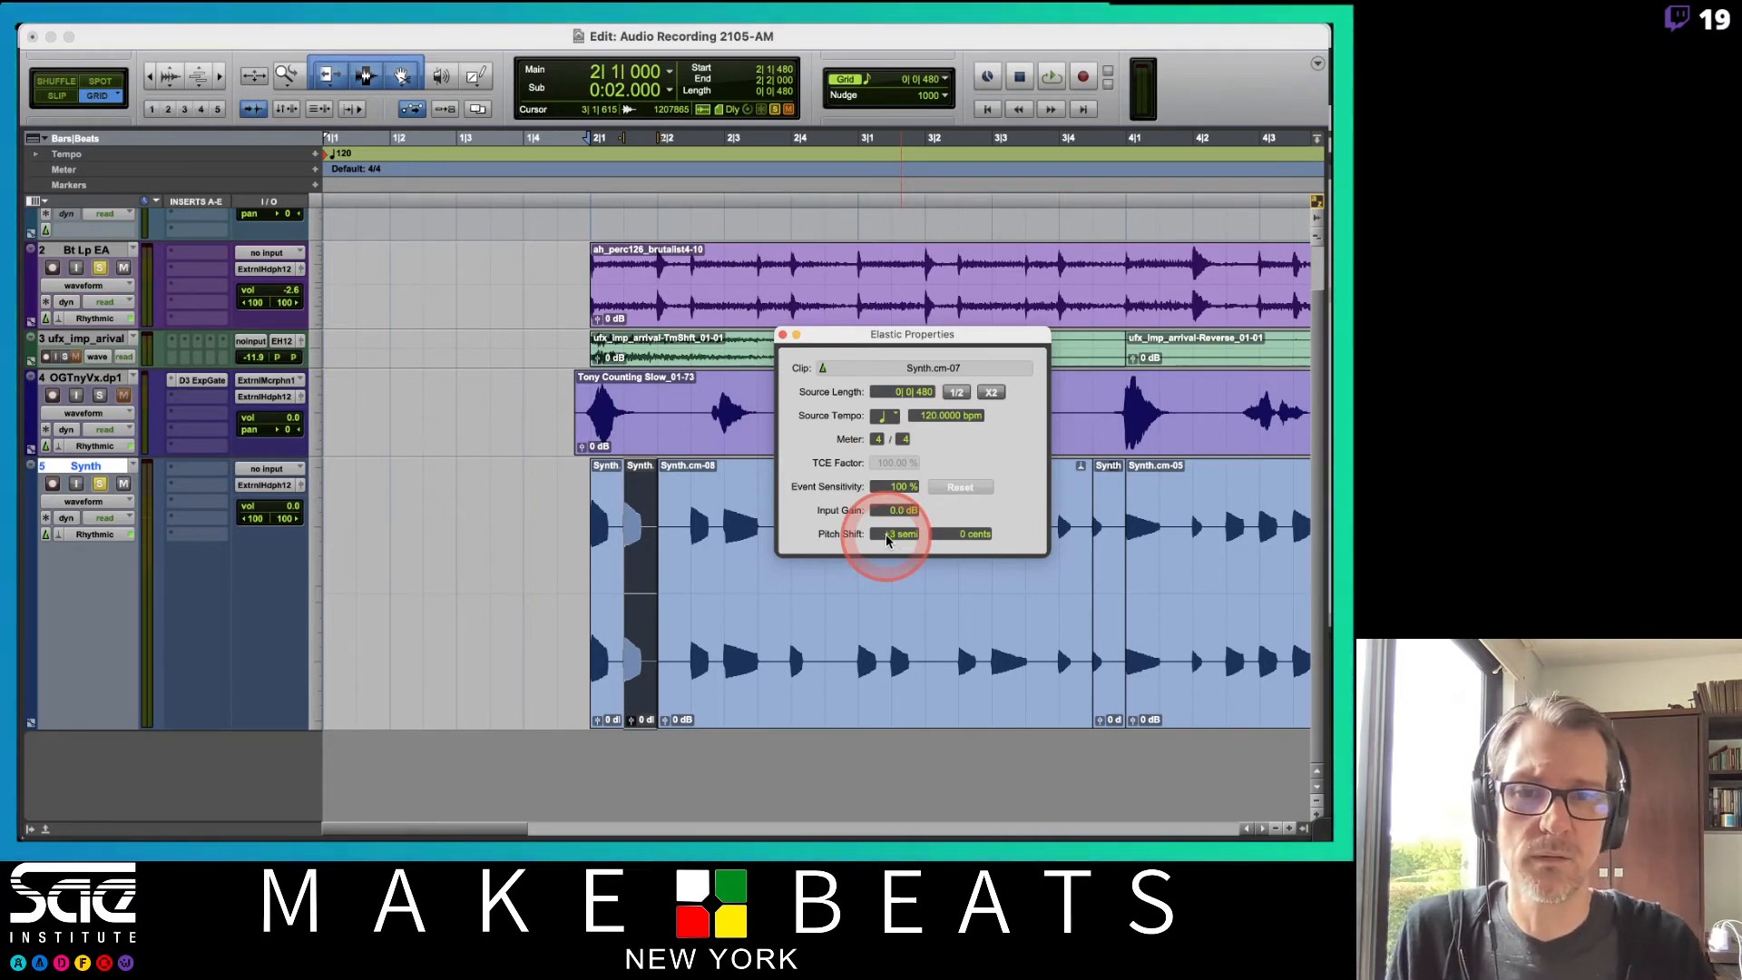
key("Return")
Play back the pitch-shifted note, move the Elastic Properties window aside, and select another Synth note.
key("space")
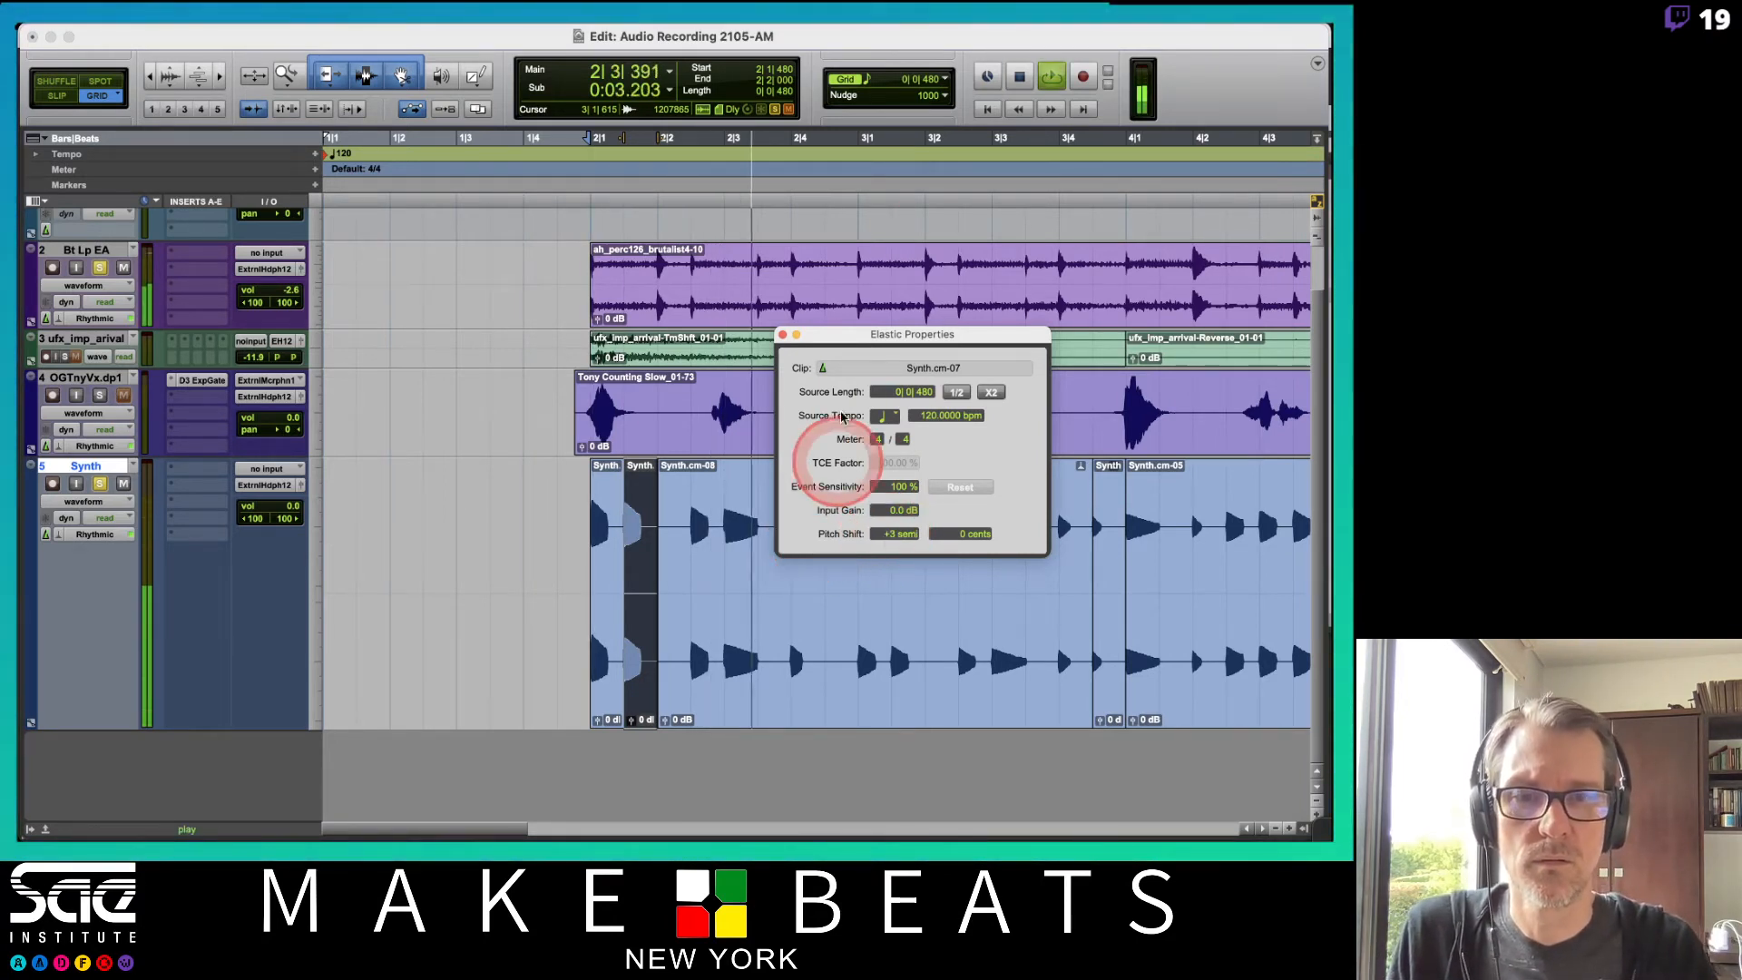
left_click_drag(860, 347, 398, 296)
key("space")
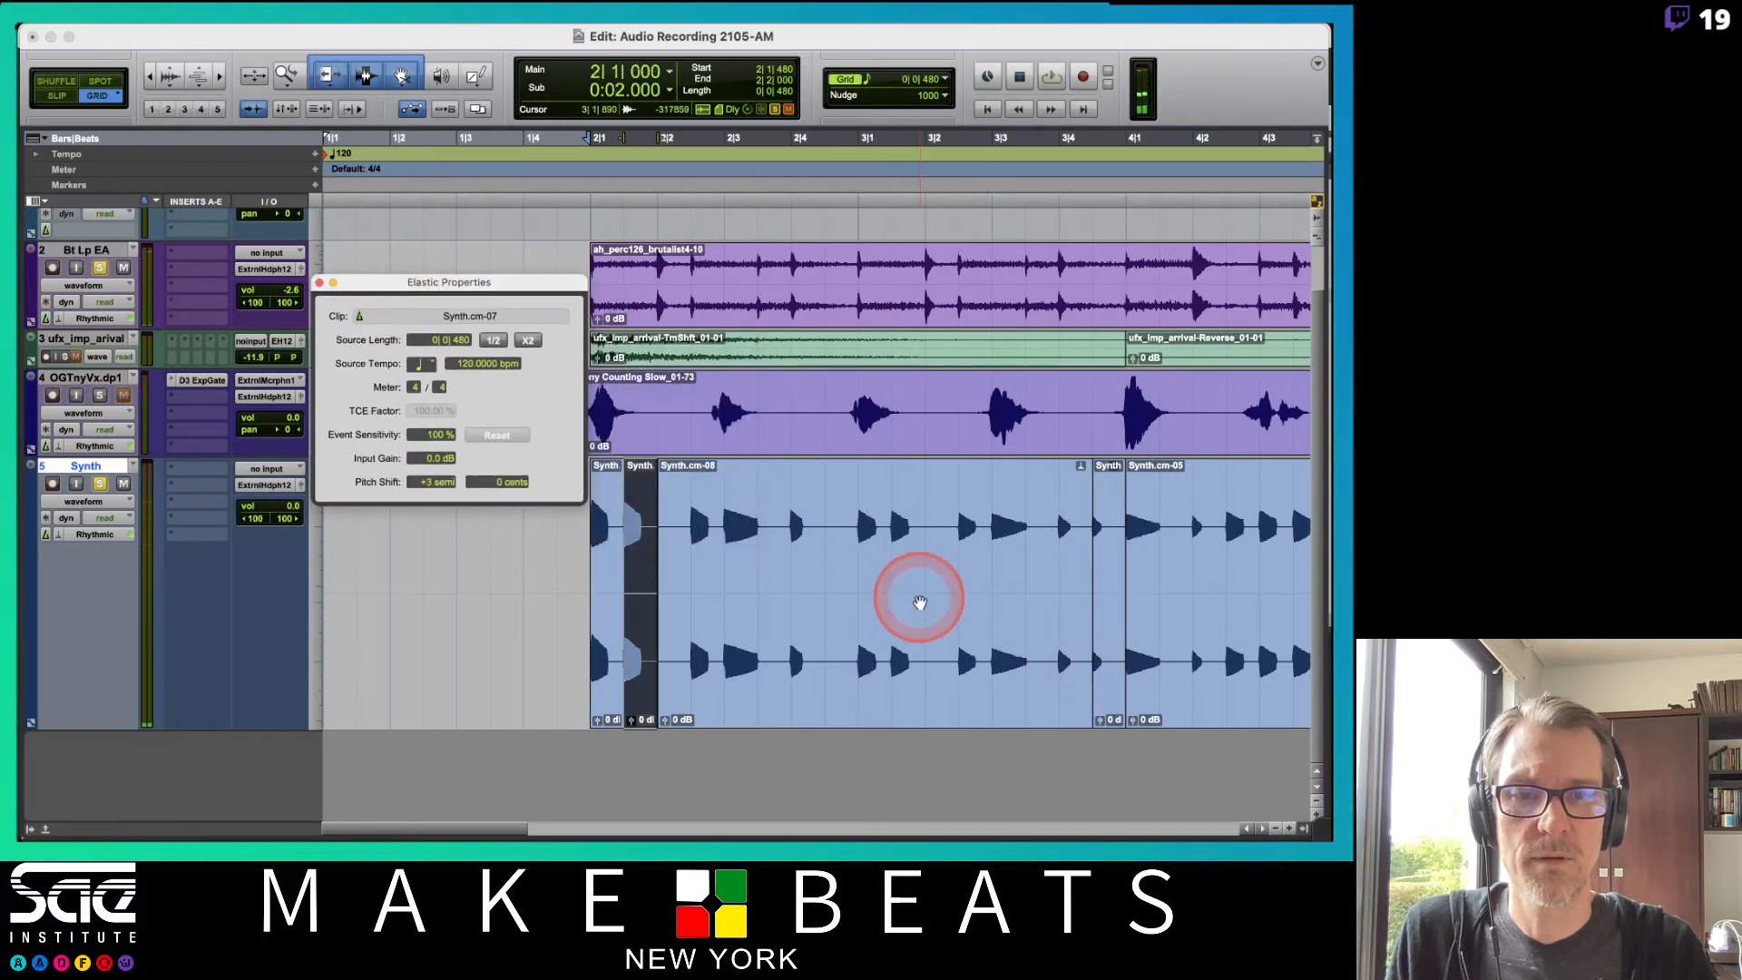
left_click_drag(890, 548, 926, 548)
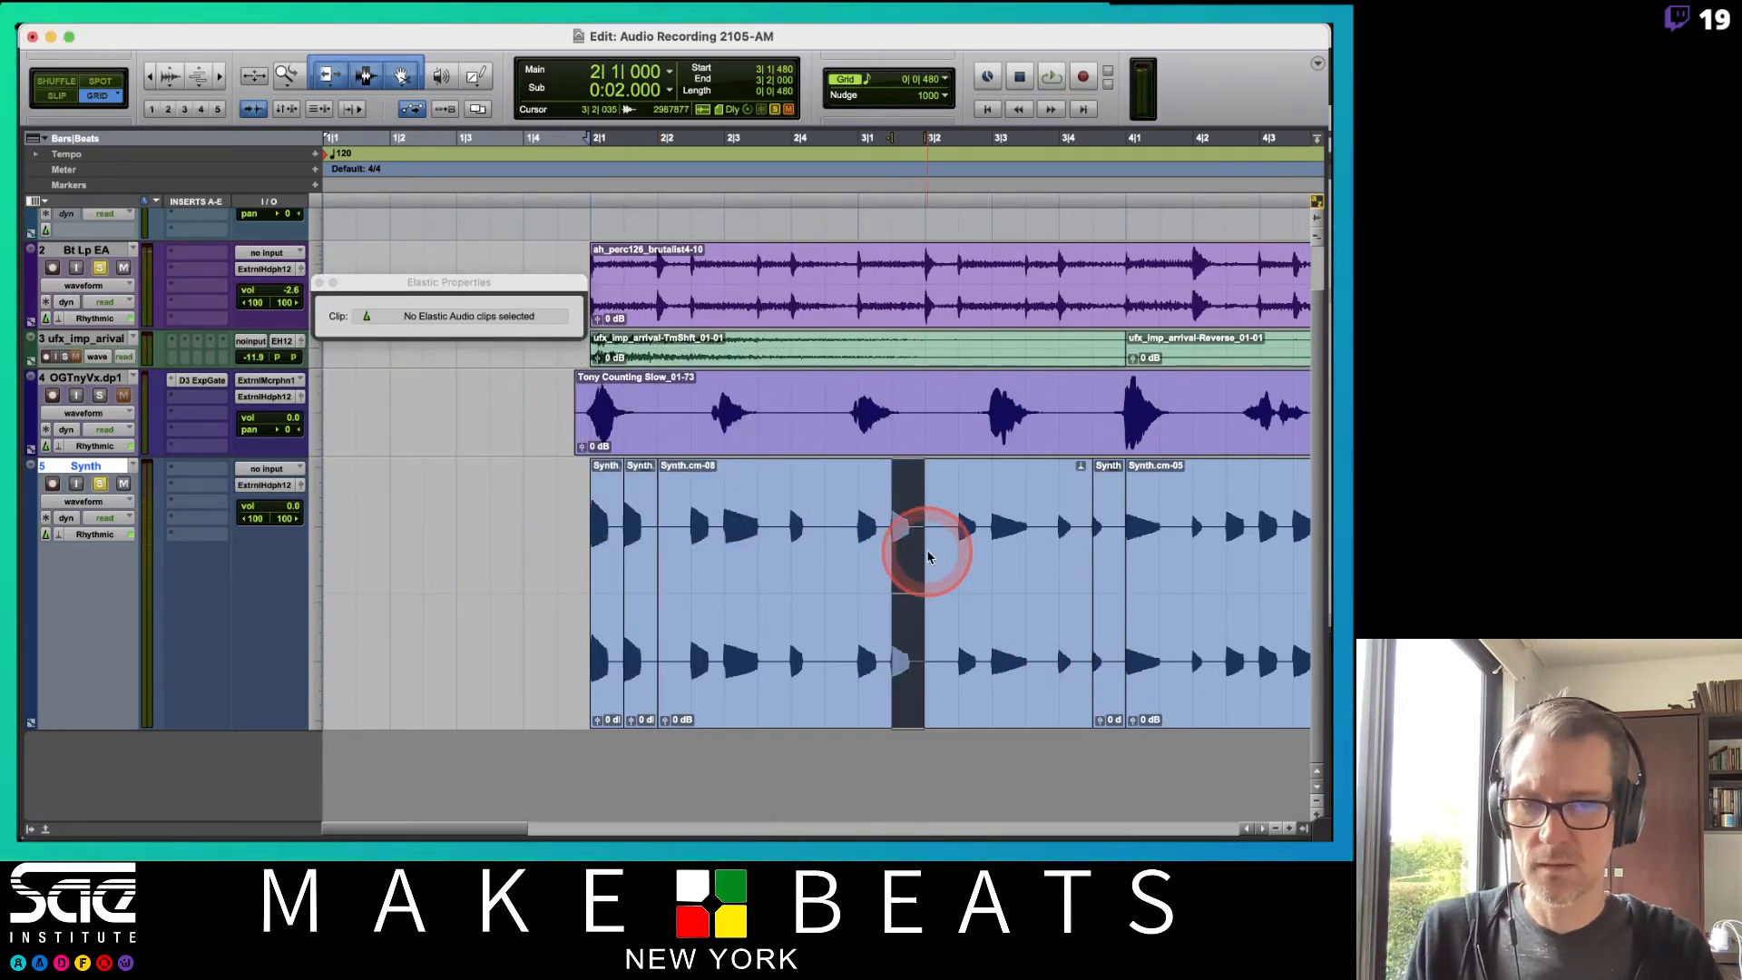
Separate the next Synth note into its own clip, set its Pitch Shift to +5 semitones, and play it back.
key("super+e")
left_click(417, 486)
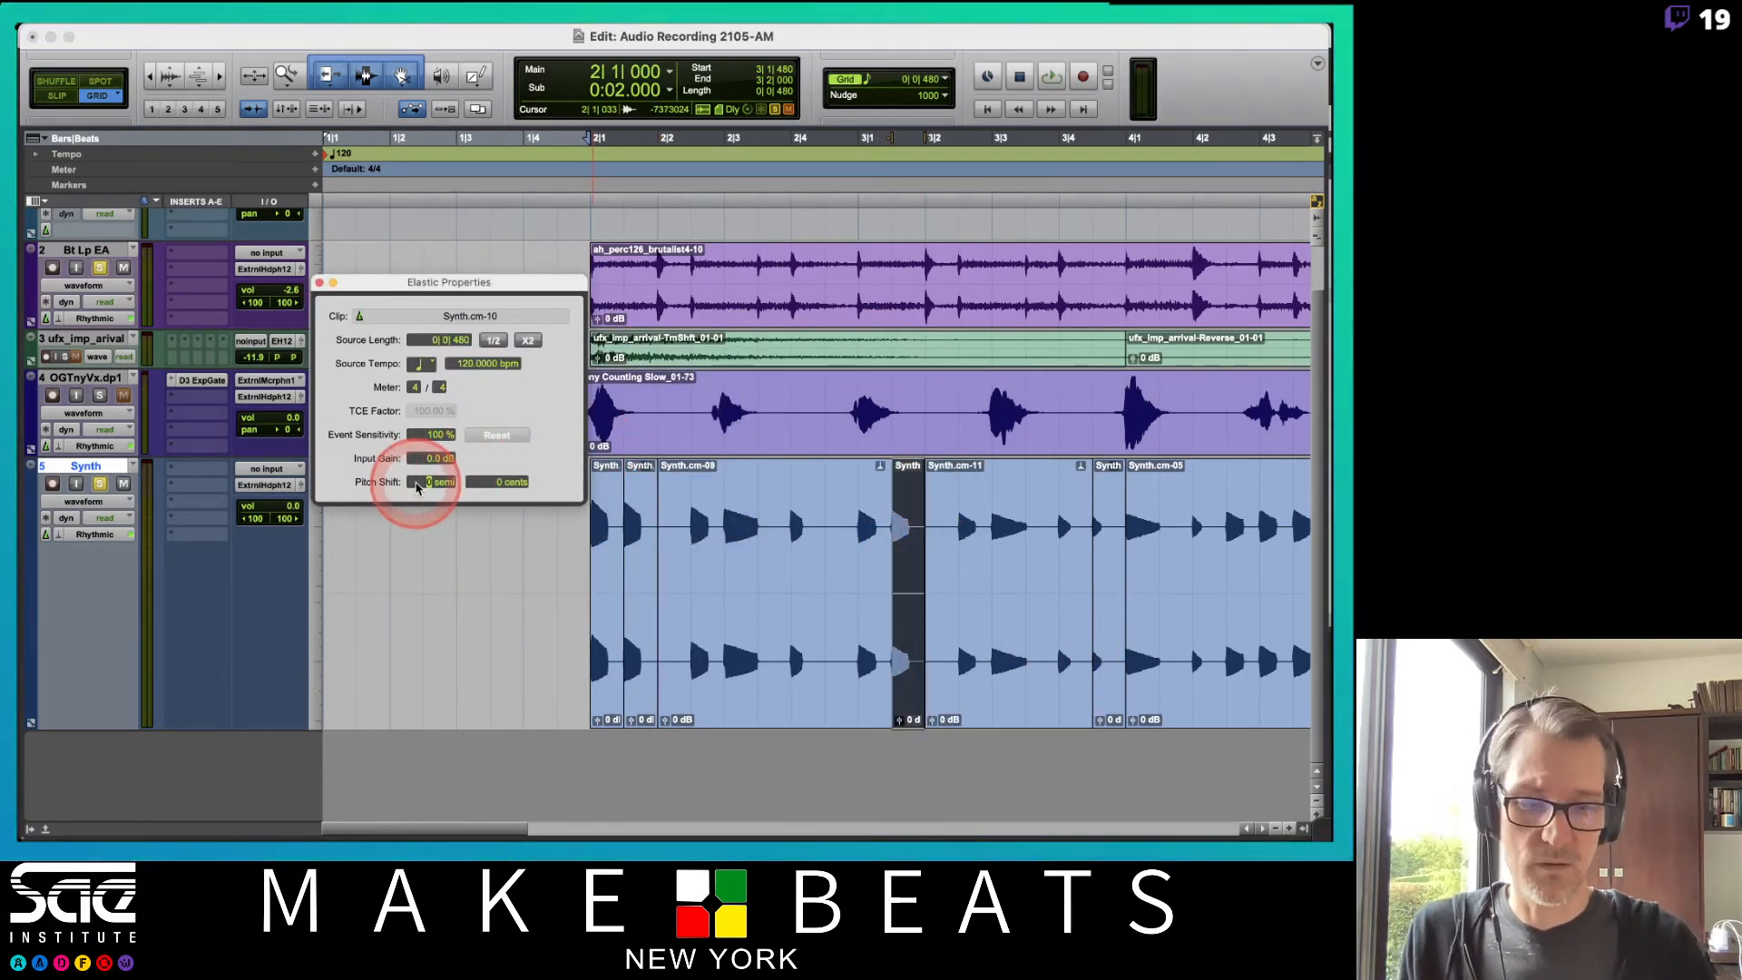
type("3")
key("Return")
left_click(418, 486)
key("Up")
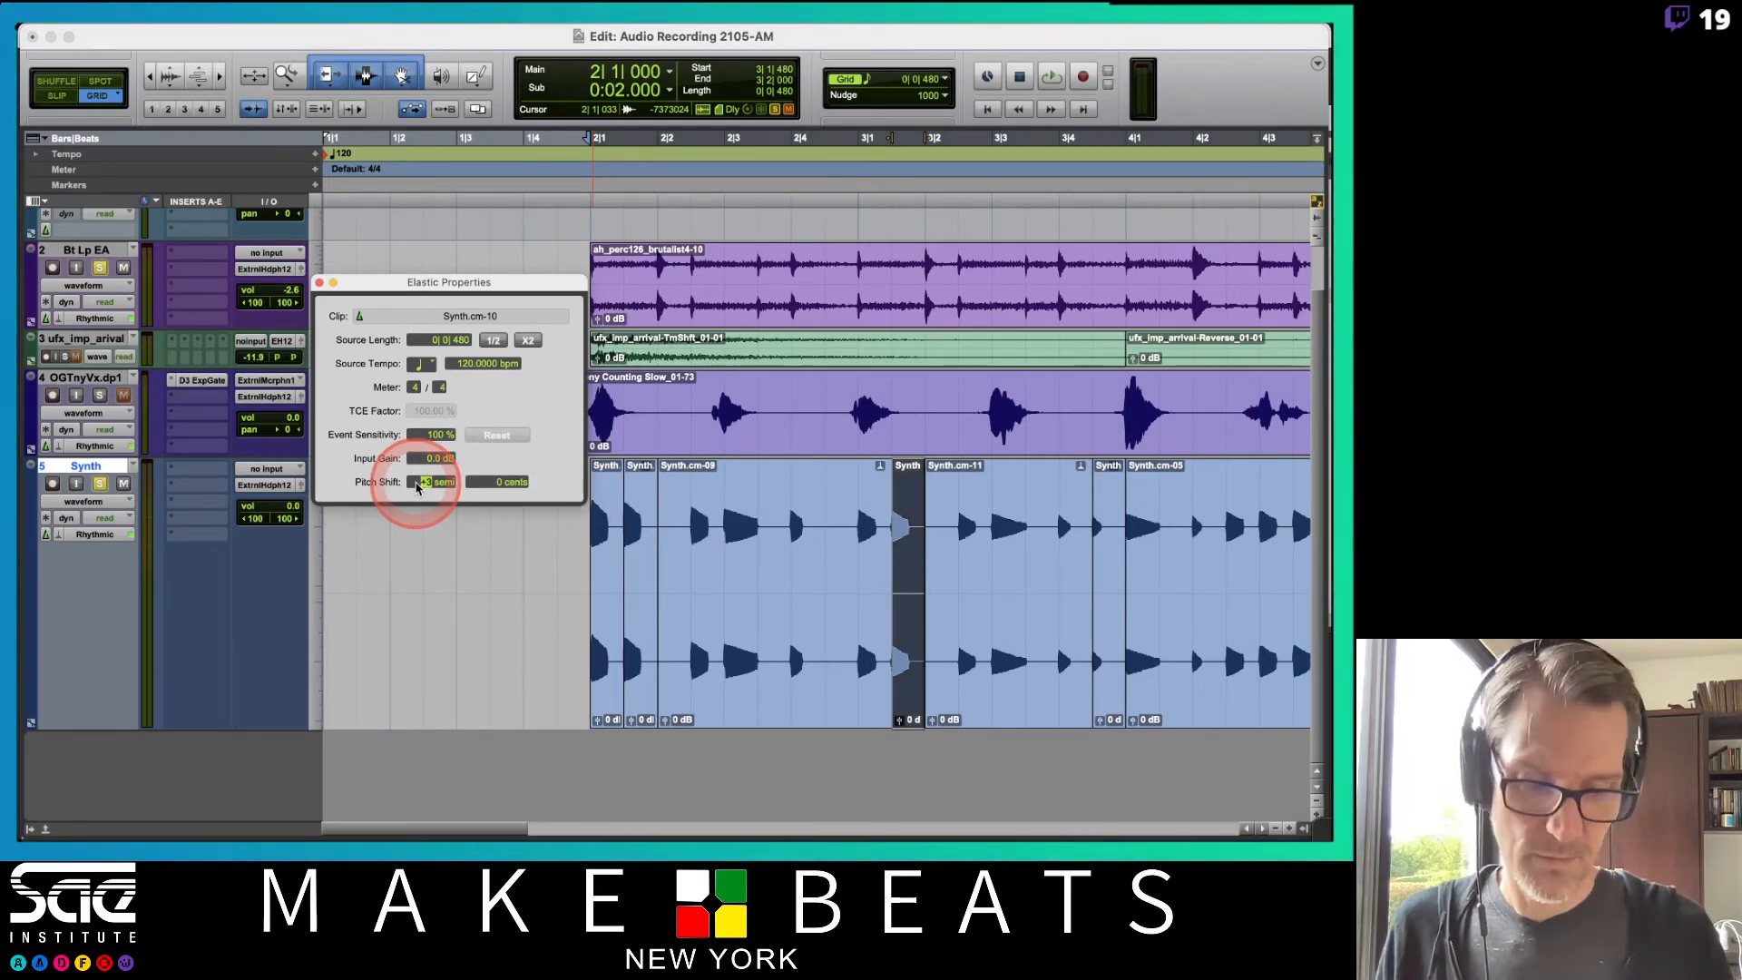
key("space")
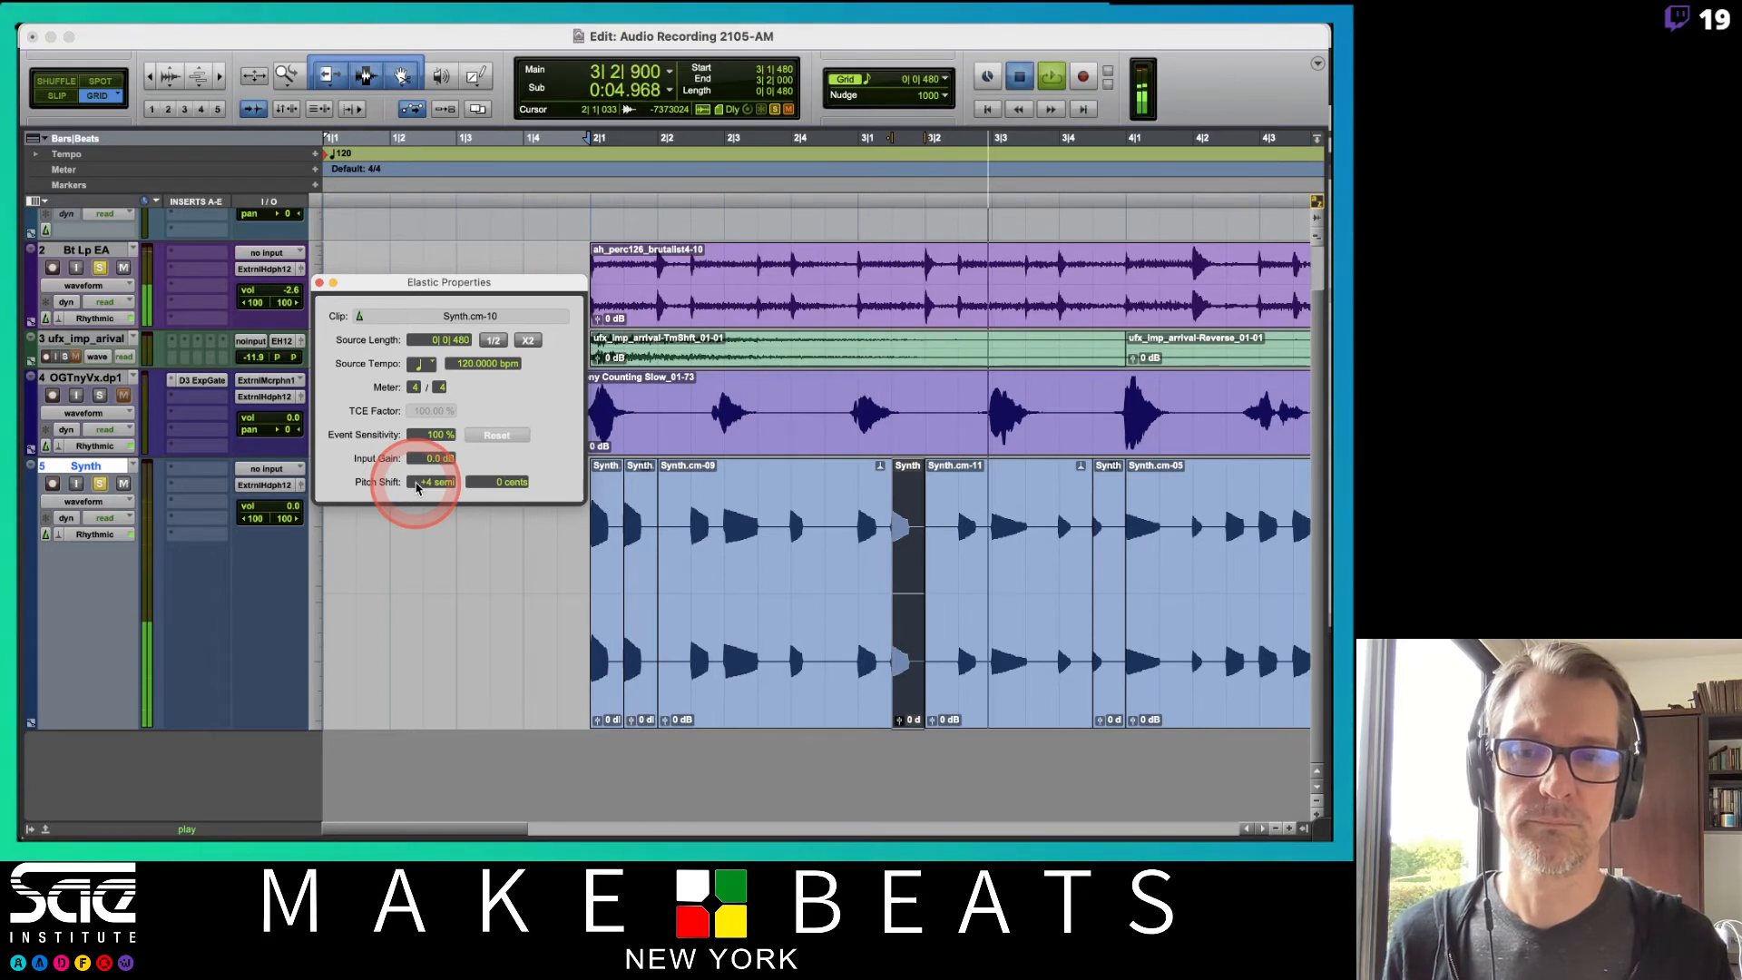
key("space")
key("space")
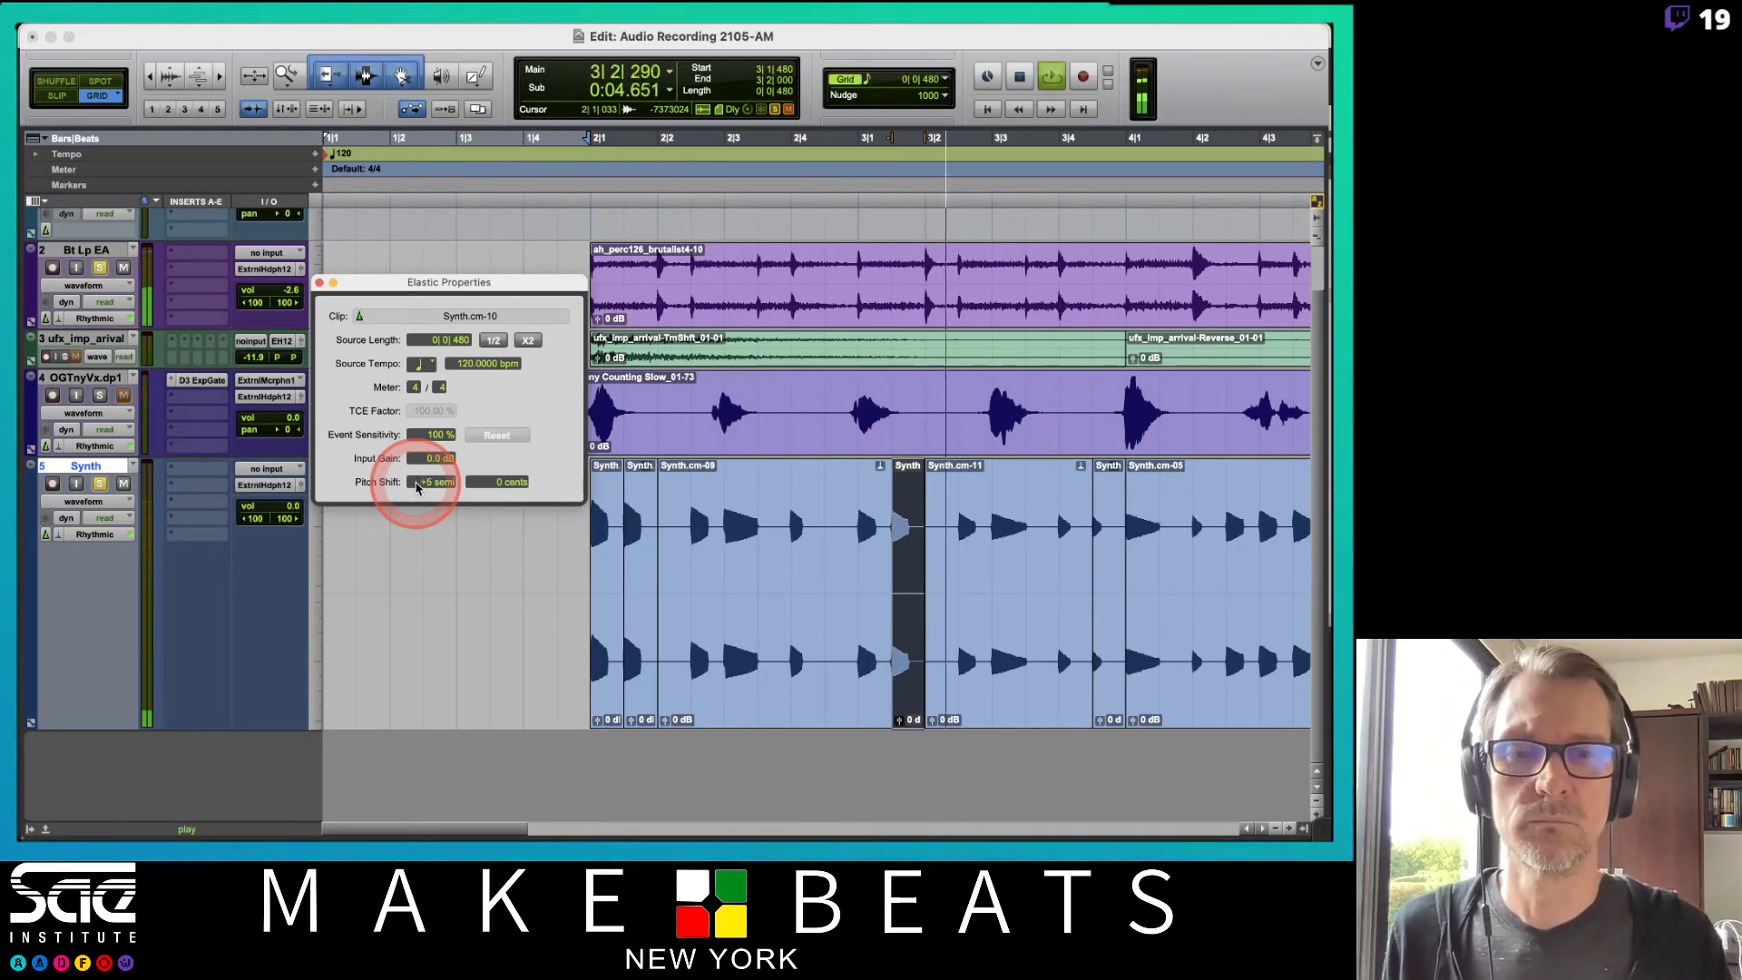
left_click(773, 497)
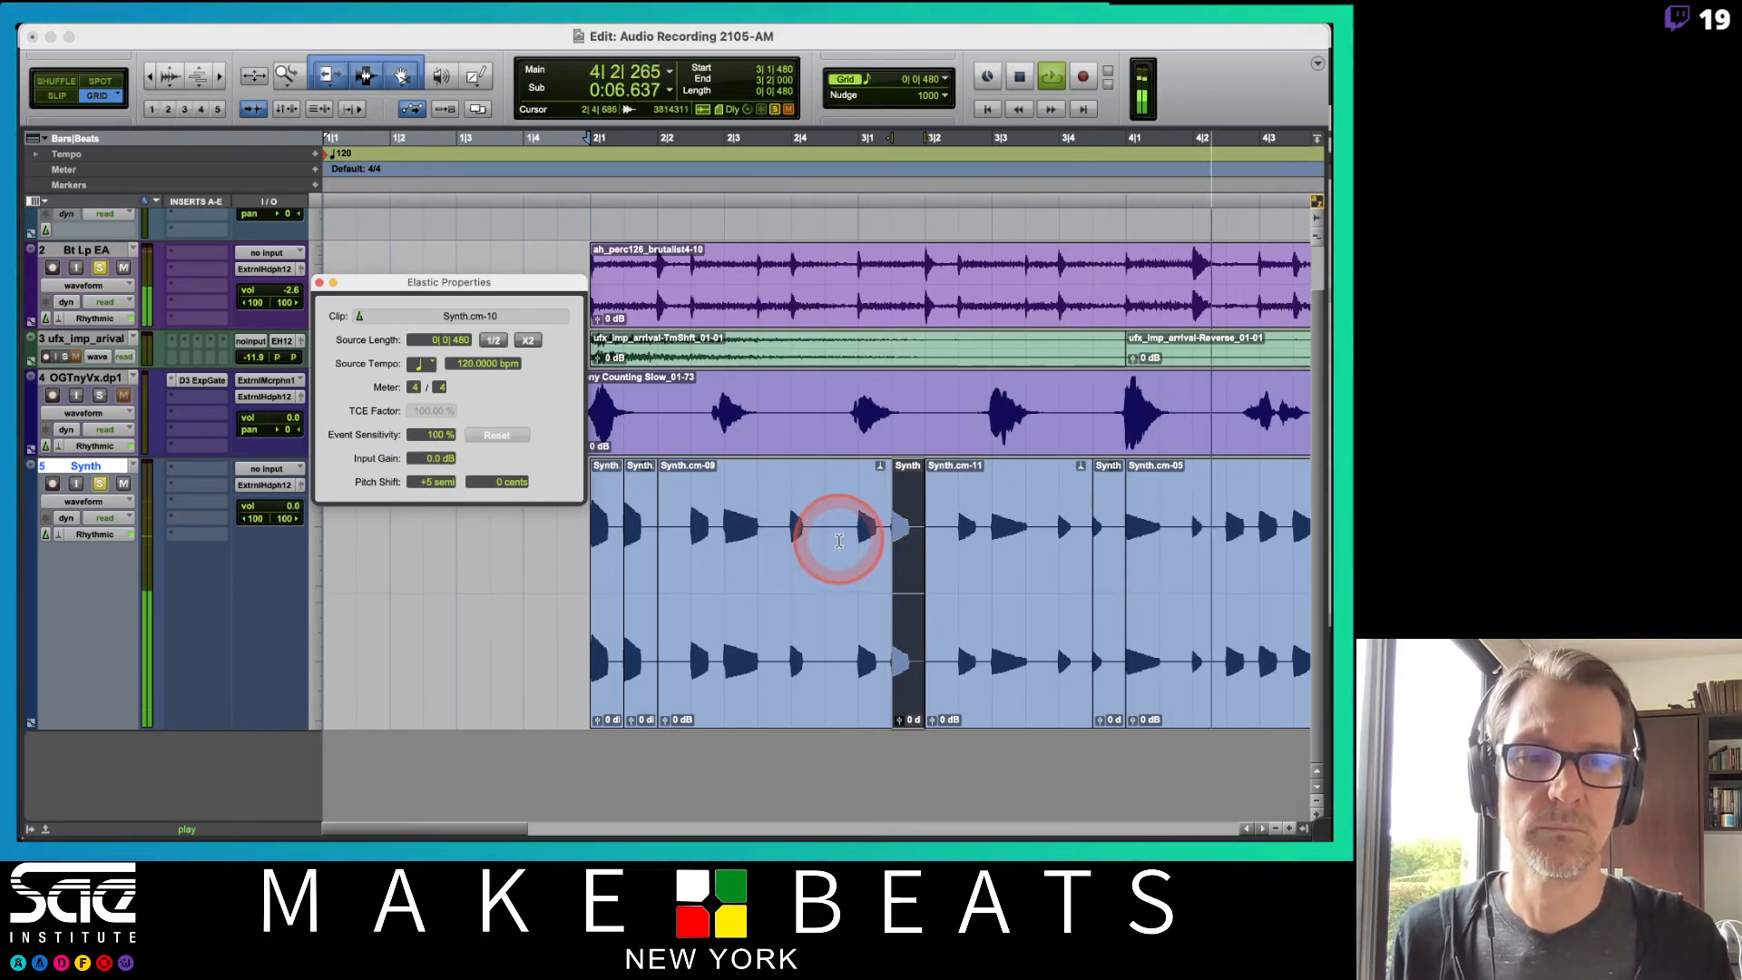
key("space")
Separate three more short Synth notes further along the track into individual clips.
scroll(1010, 510, "right", 2)
left_click_drag(1020, 527, 1050, 538)
key("super+e")
left_click(1083, 543)
key("super+e")
left_click(1116, 532)
key("super+e")
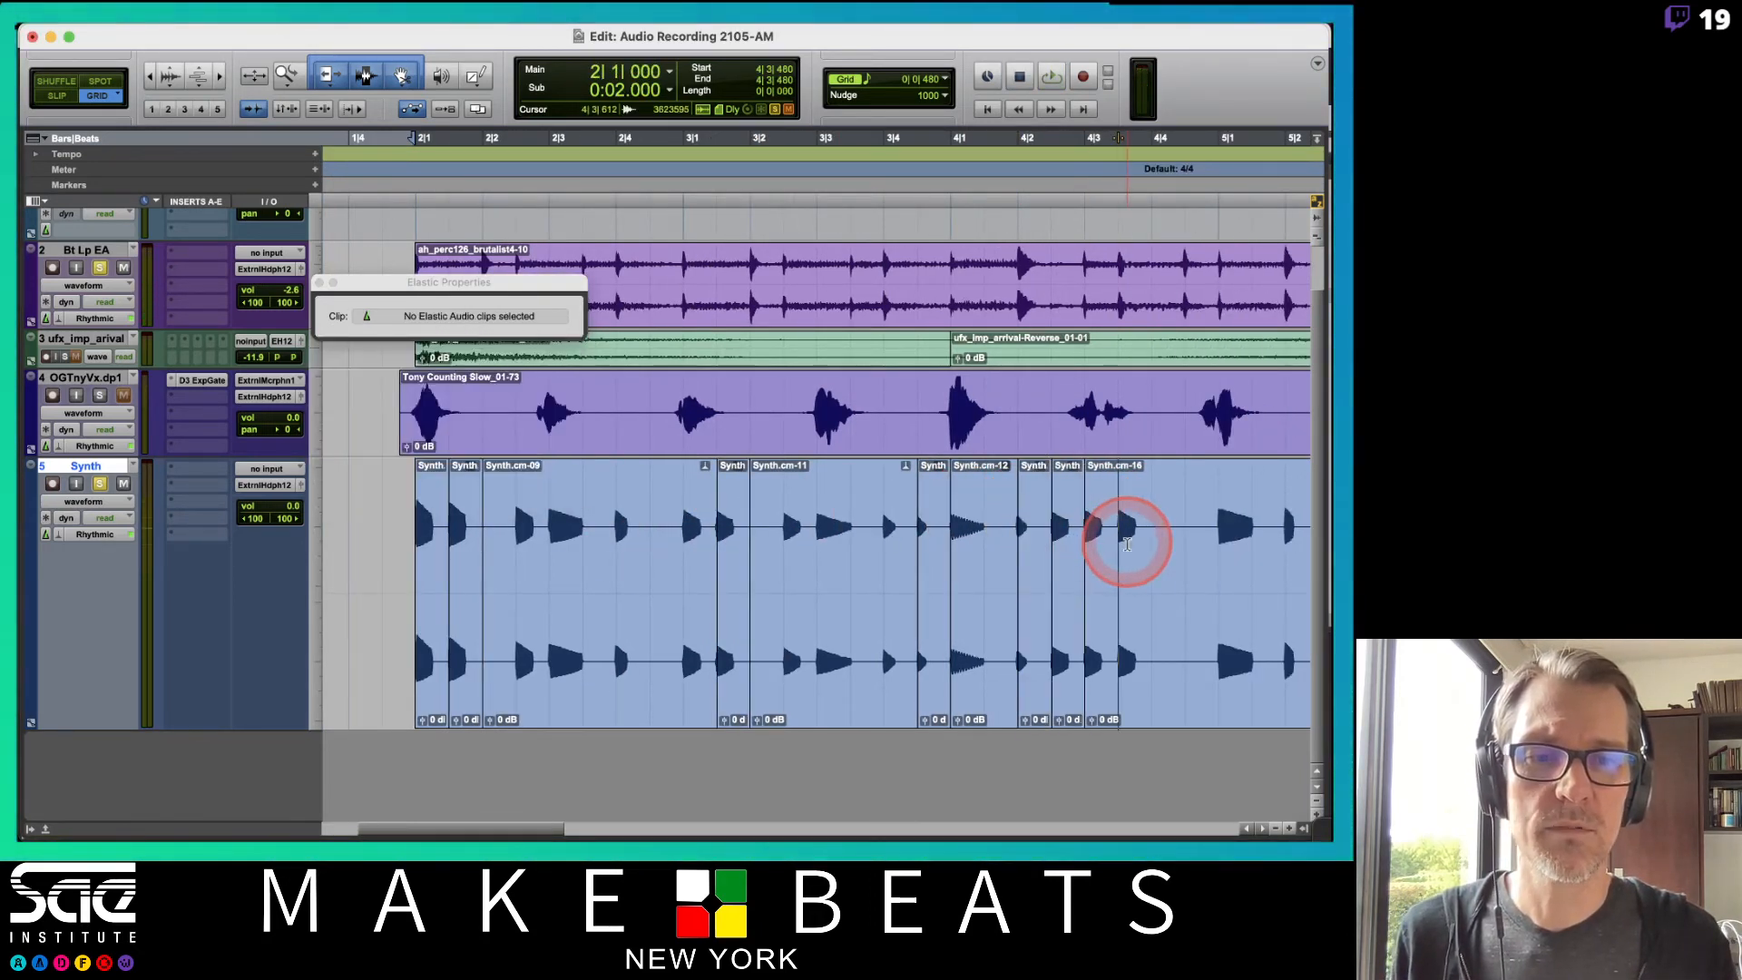
Select one of the newly separated Synth notes and set its Pitch Shift to -2 semitones.
left_click(1028, 659)
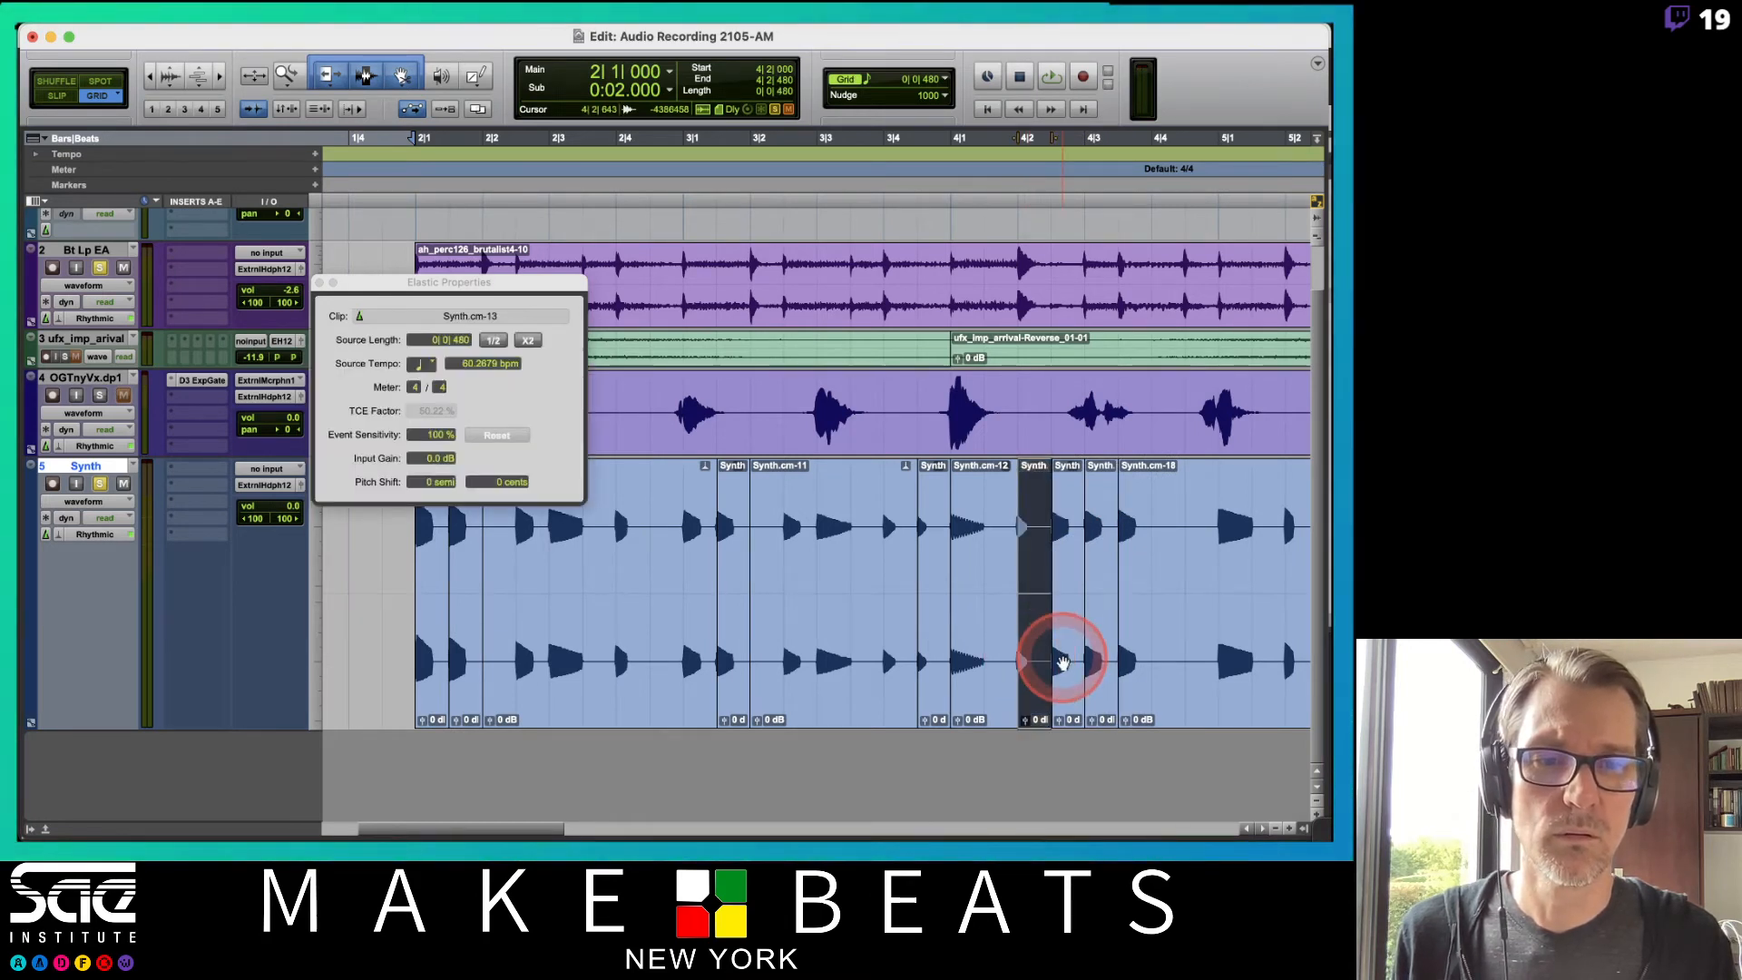
left_click(1063, 660)
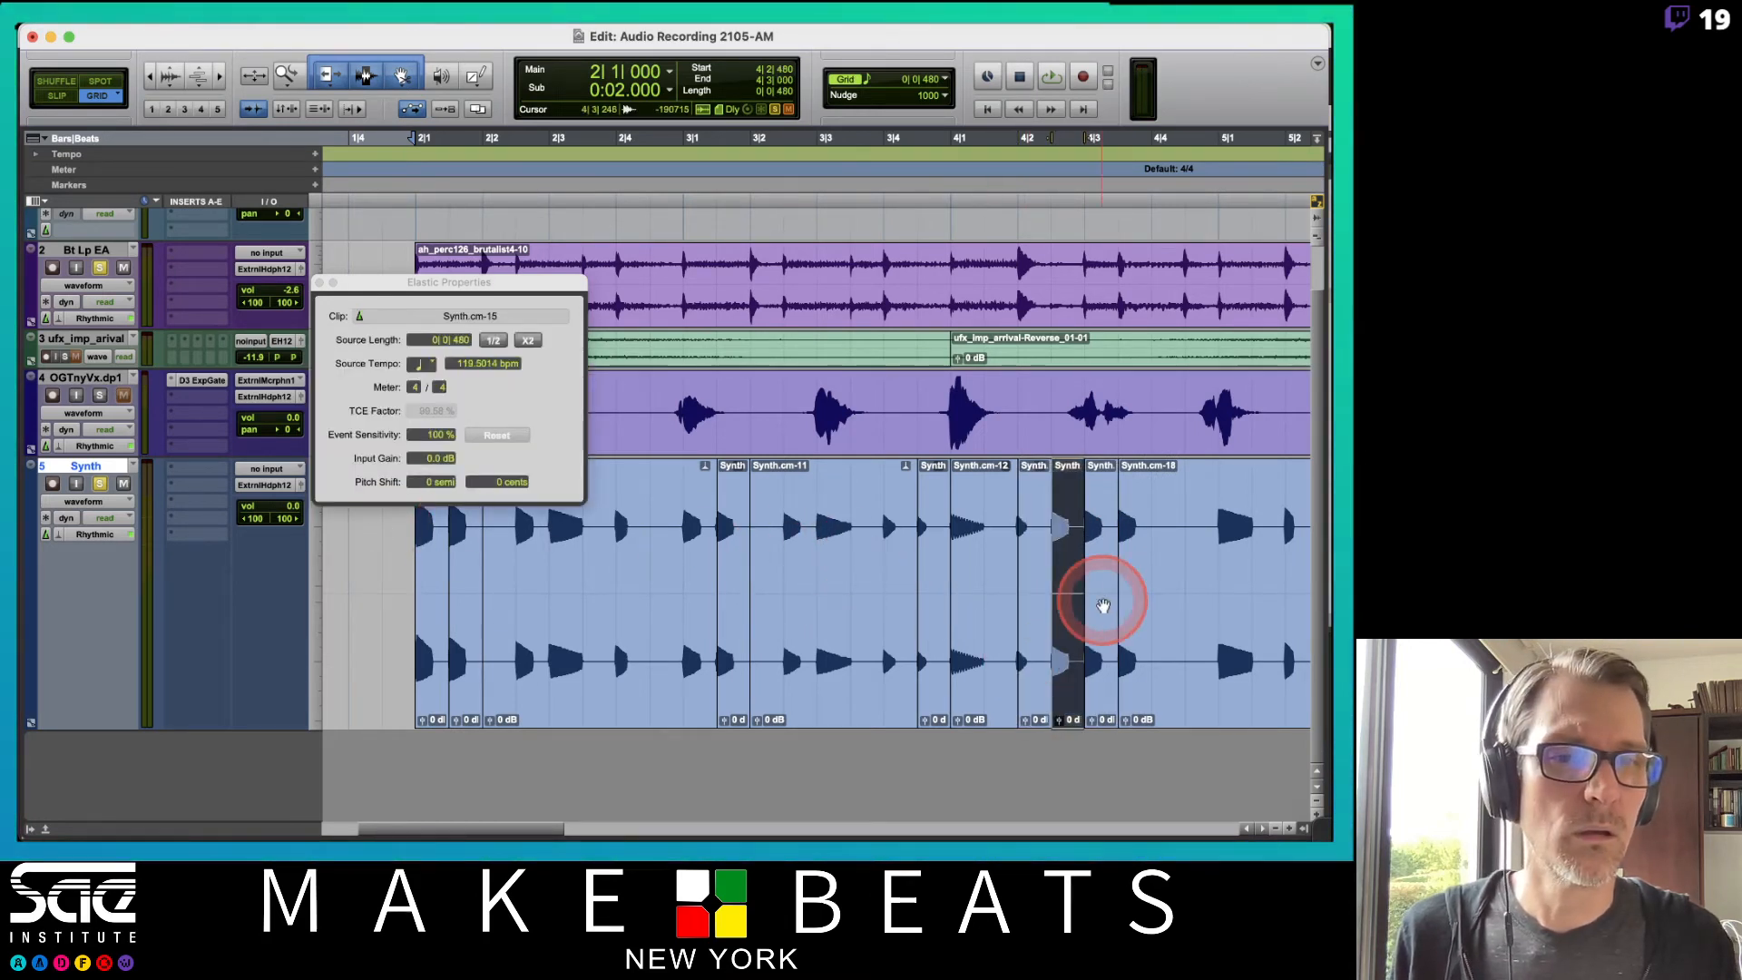
left_click(431, 482)
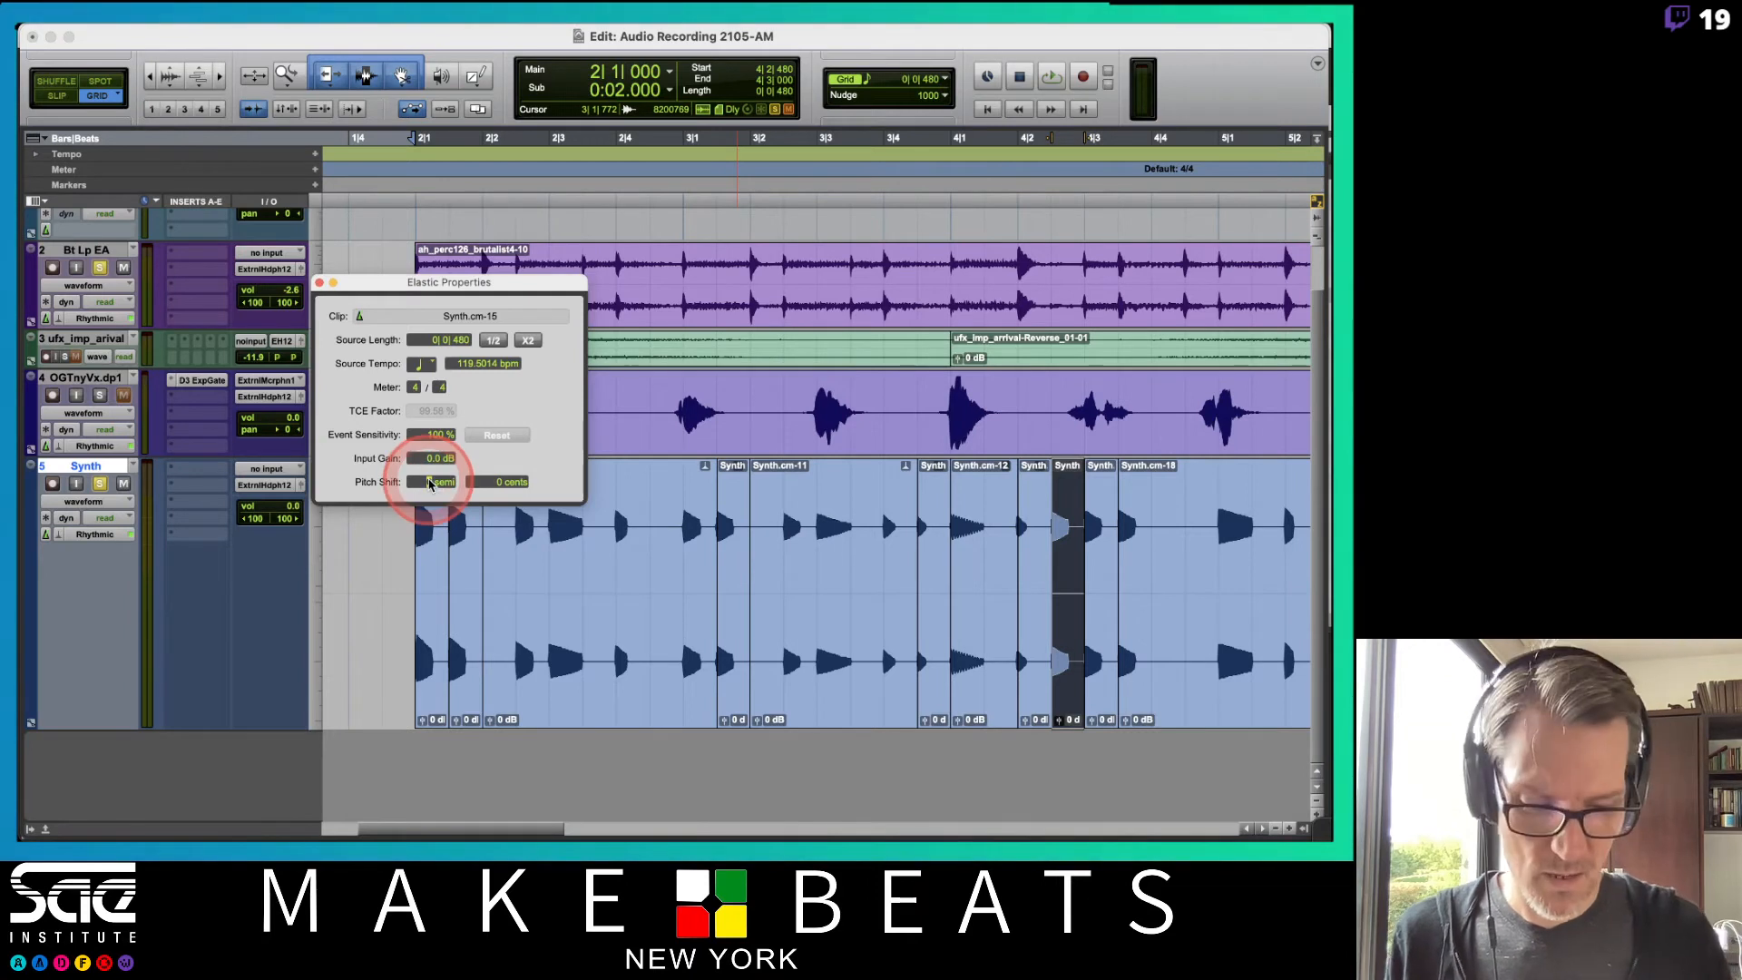
type("-2")
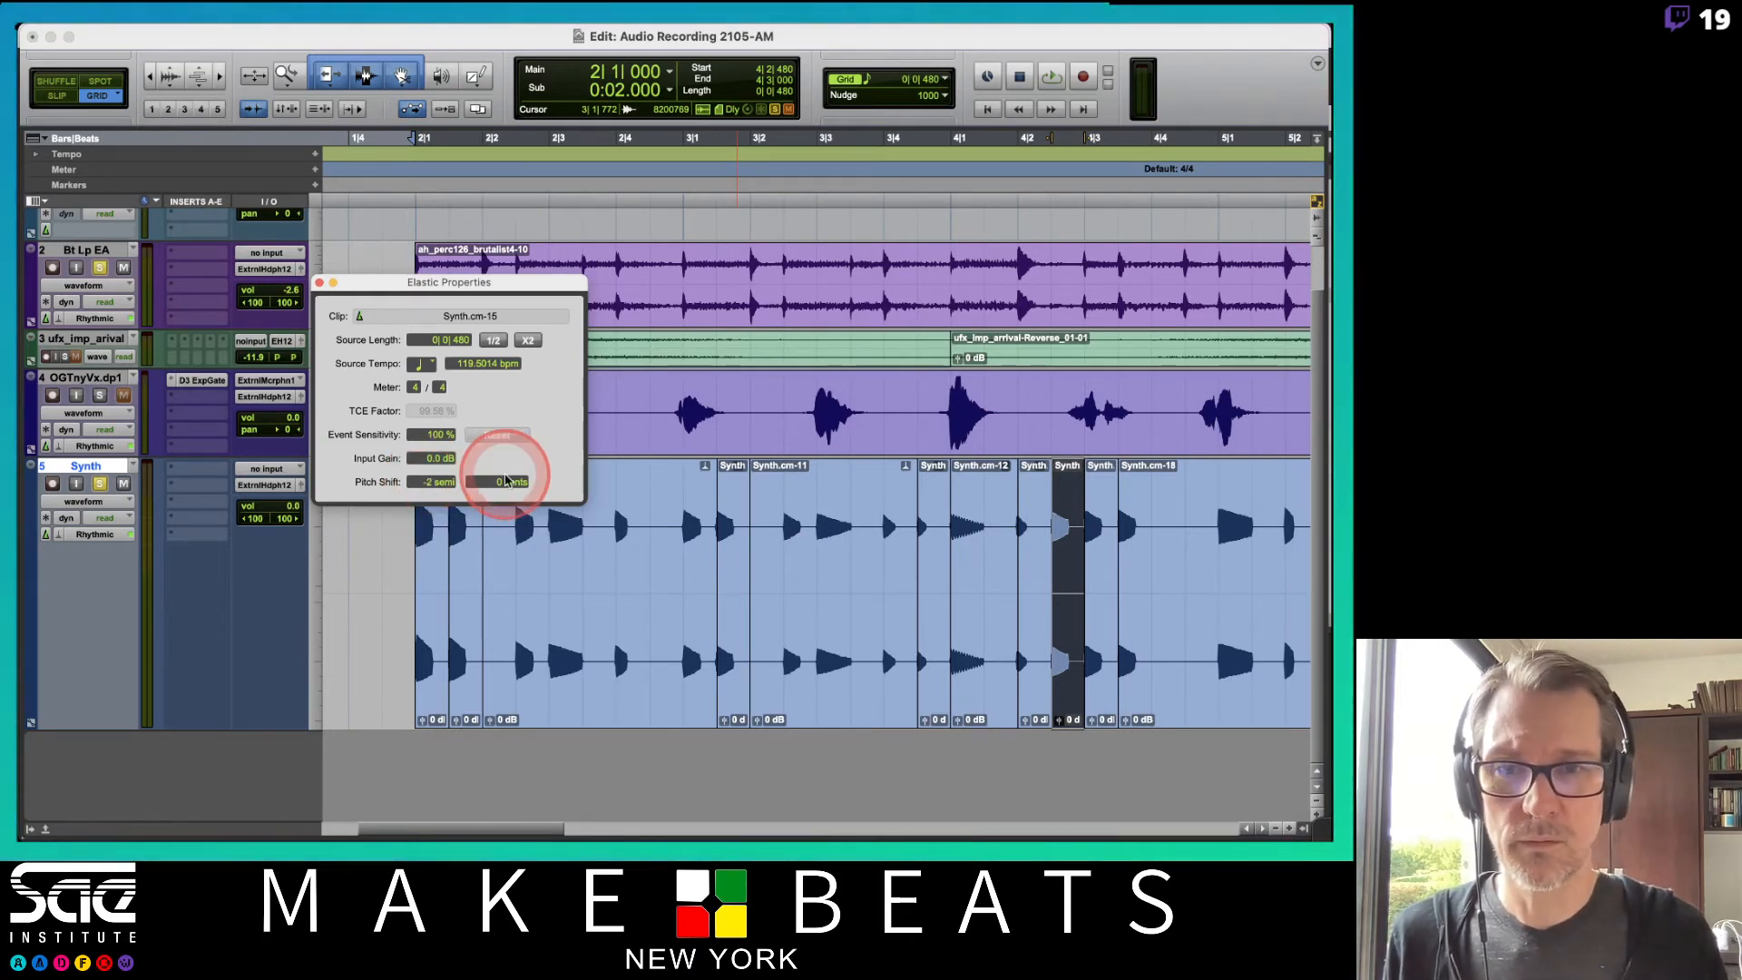
key("Return")
Separate another Synth note, raise its Pitch Shift by three semitones, and play the track back.
left_click_drag(1150, 572, 1131, 665)
key("super+e")
left_click(428, 482)
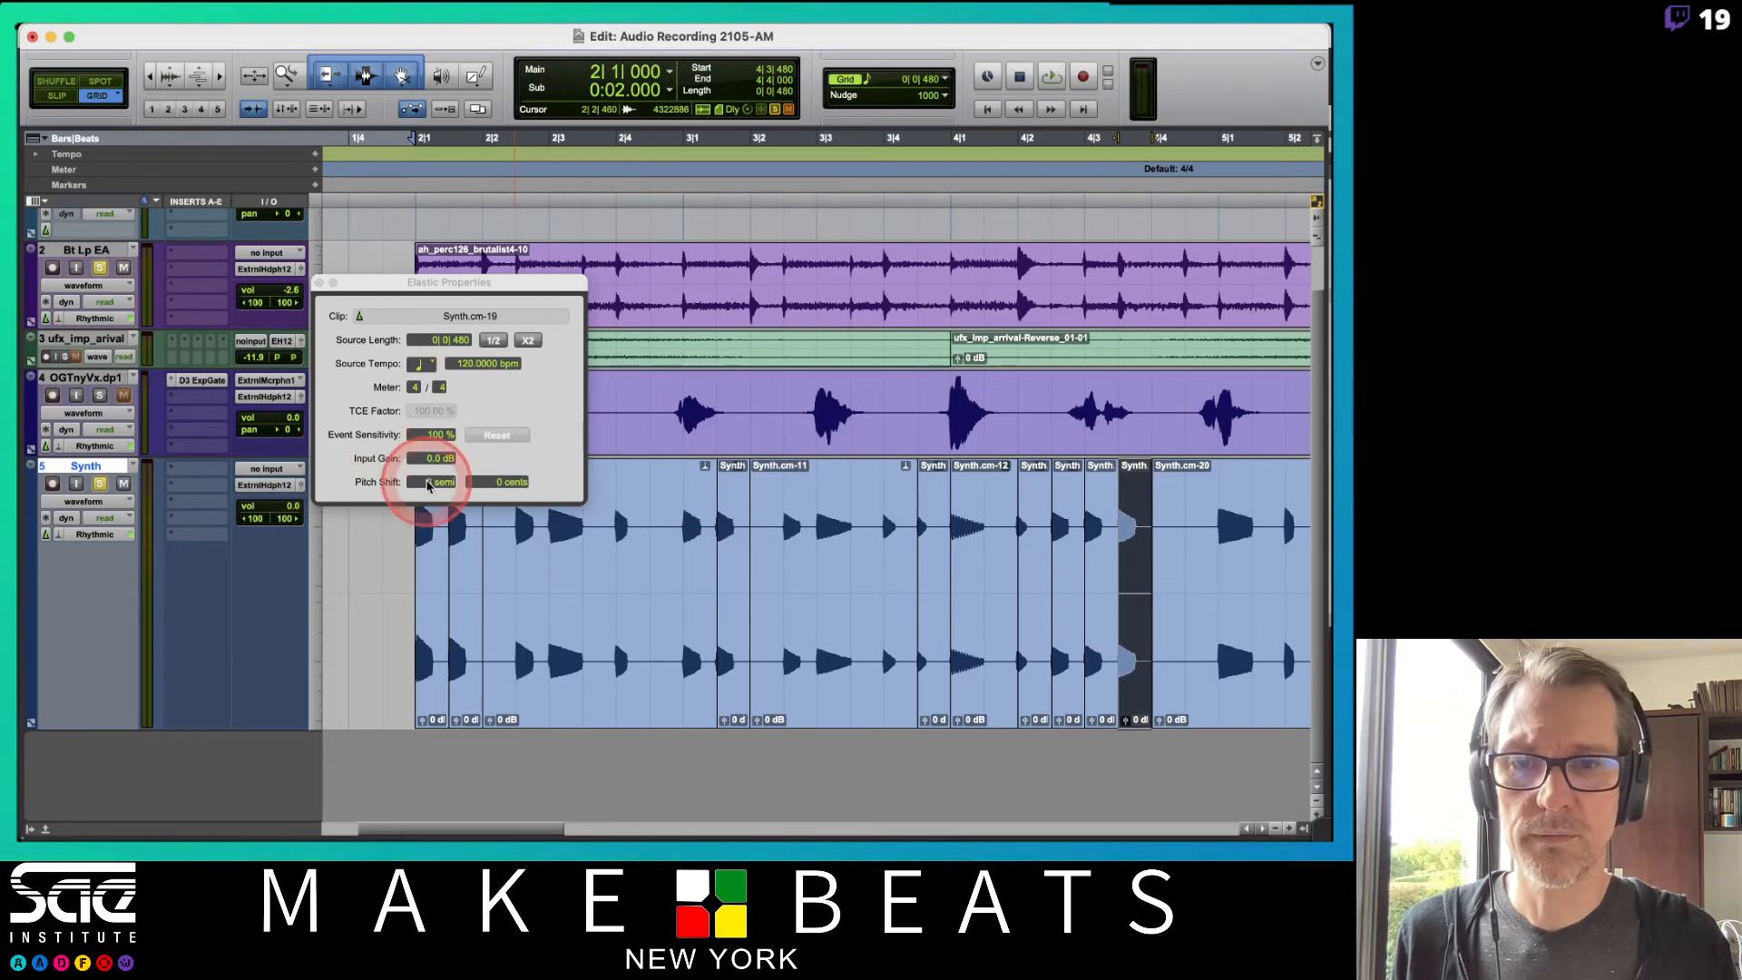
key("Up")
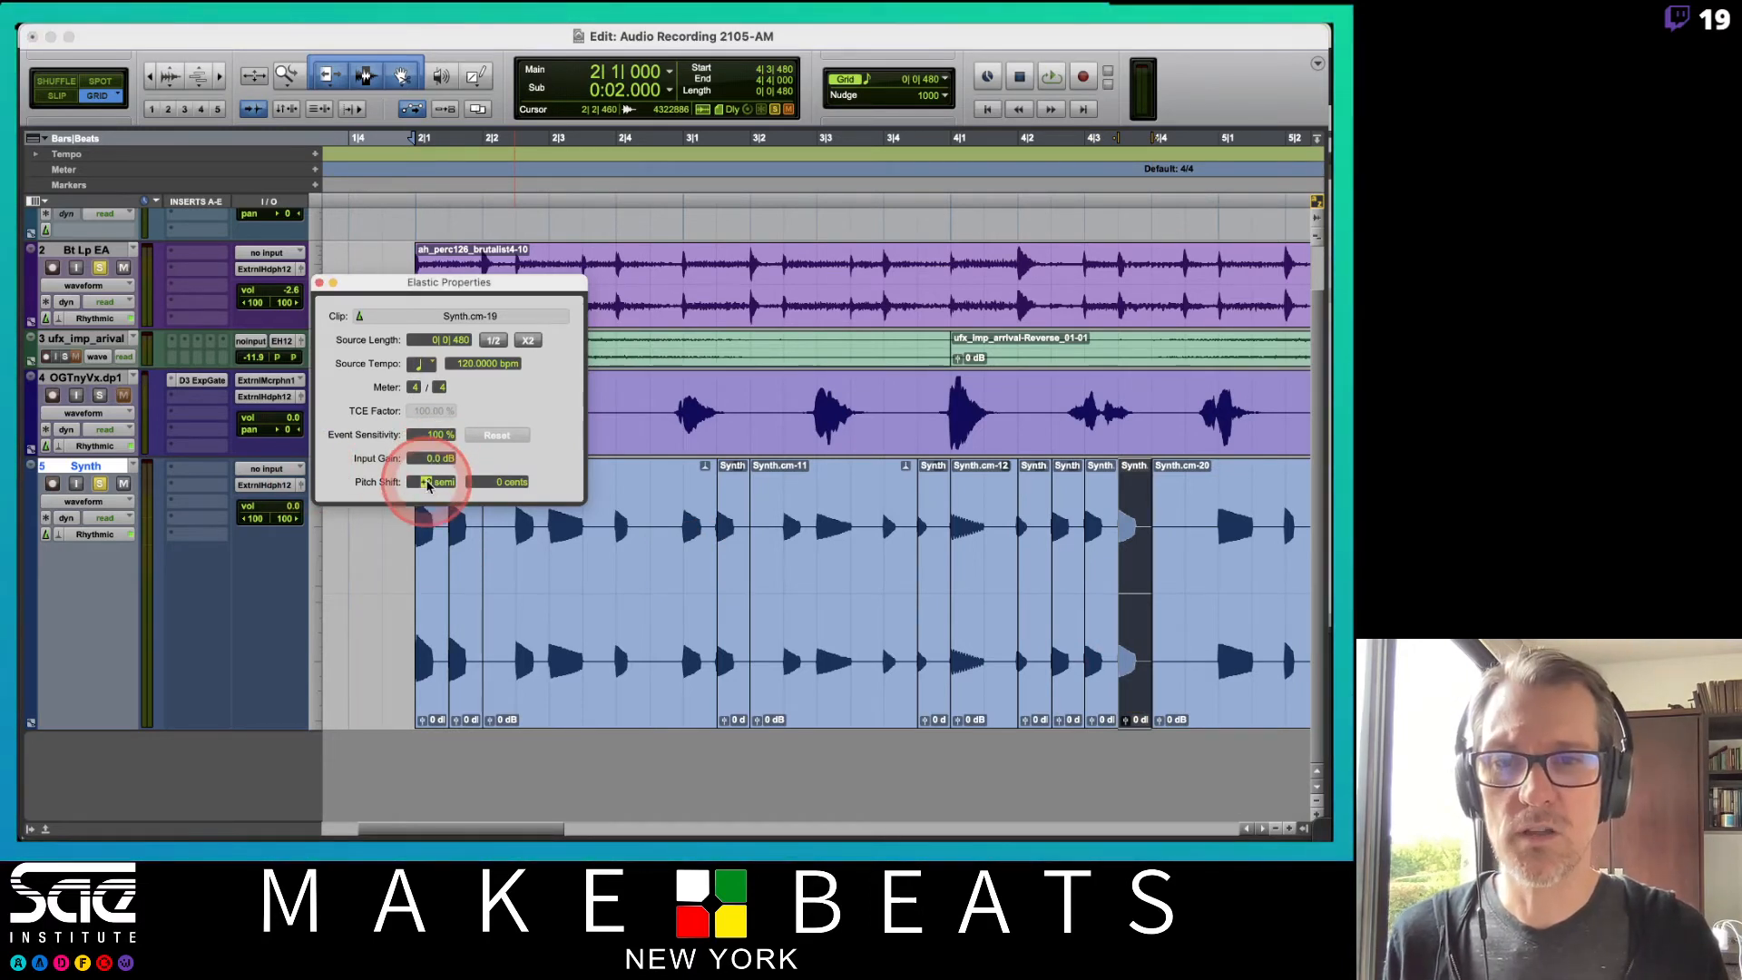
key("Up")
key("Up")
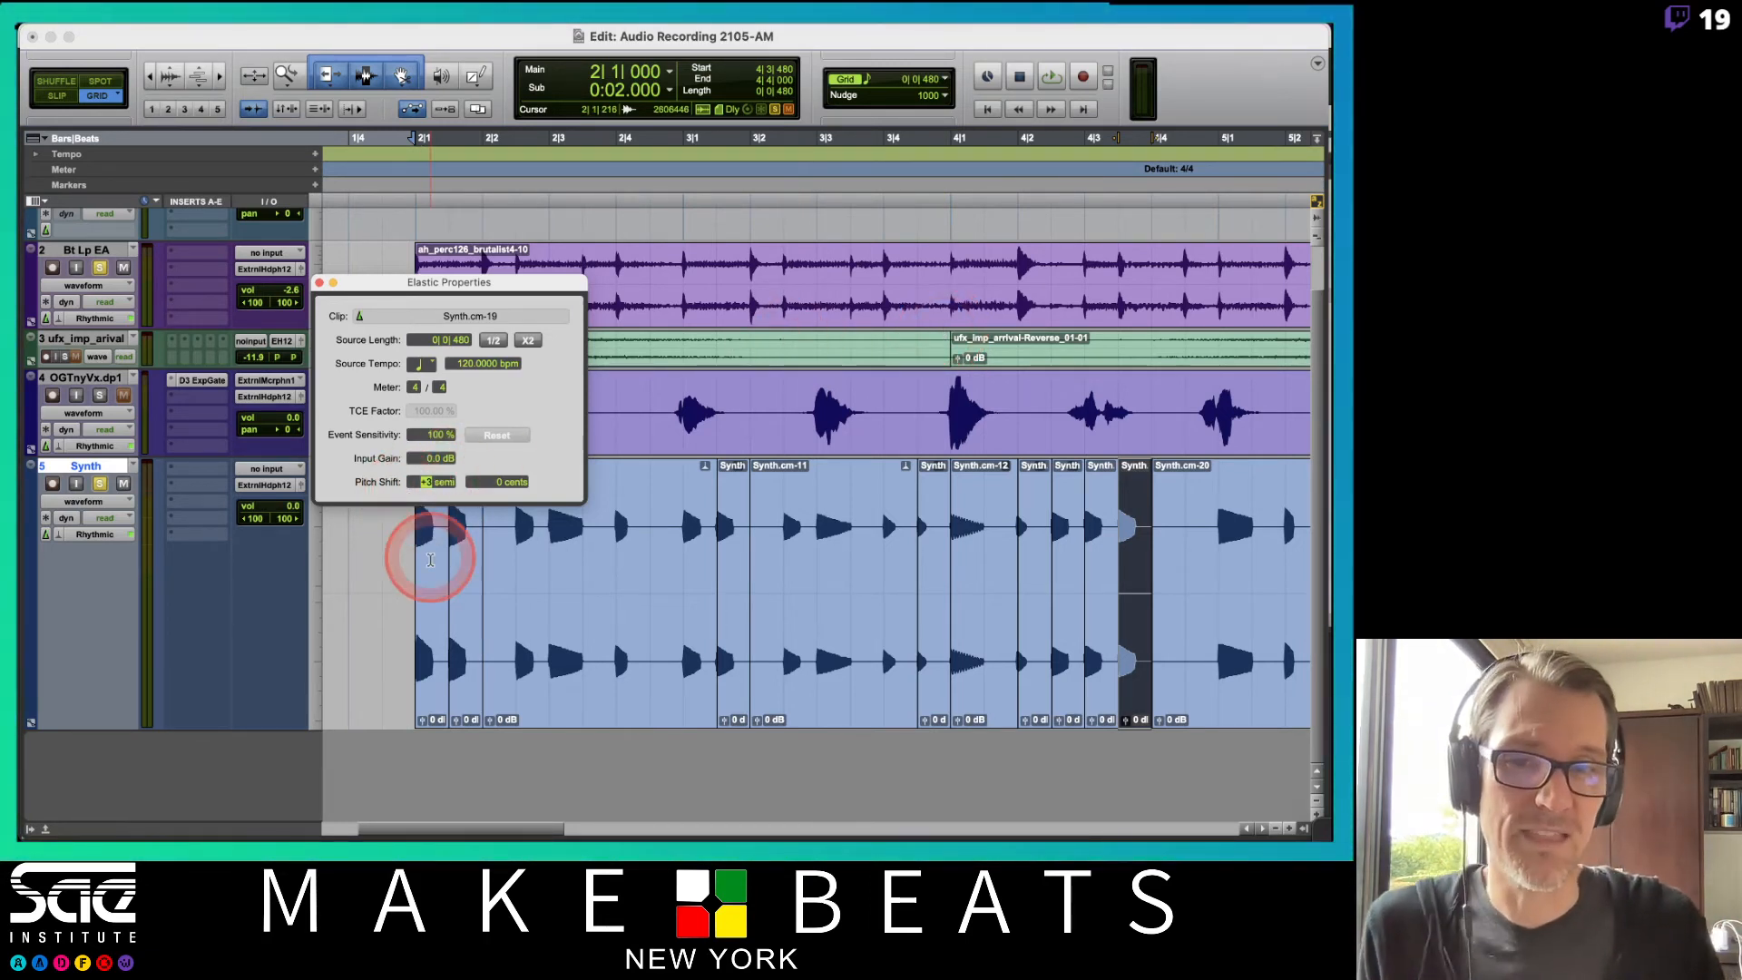
key("space")
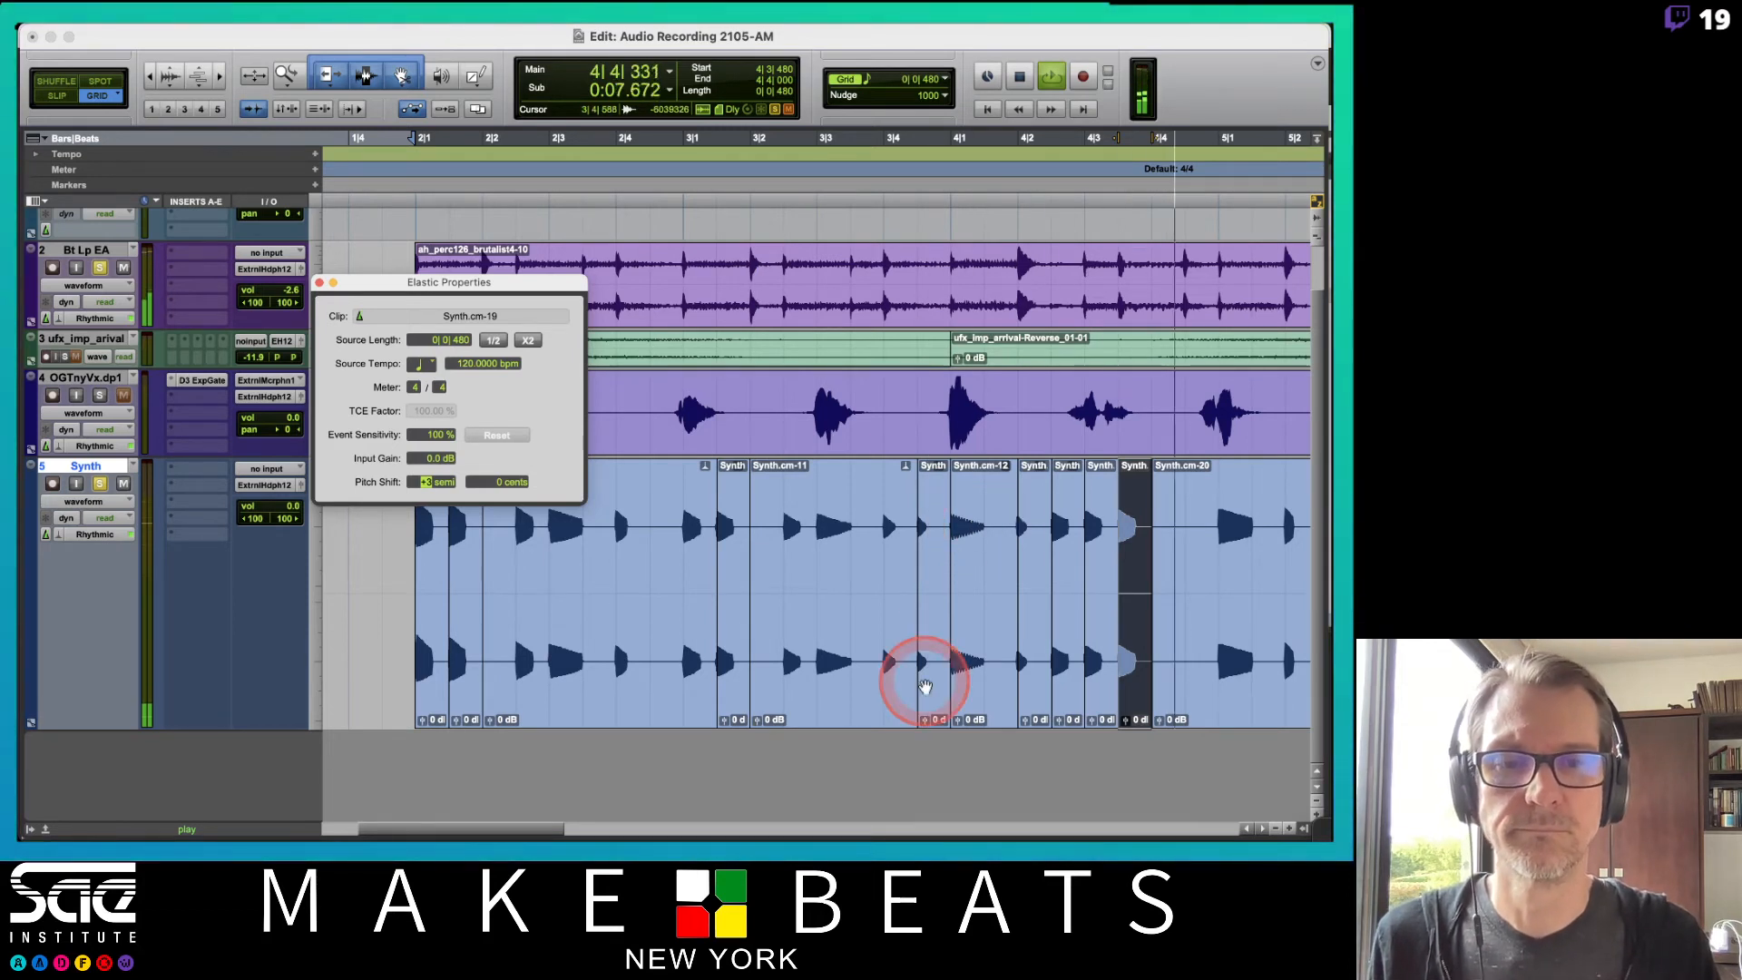
key("space")
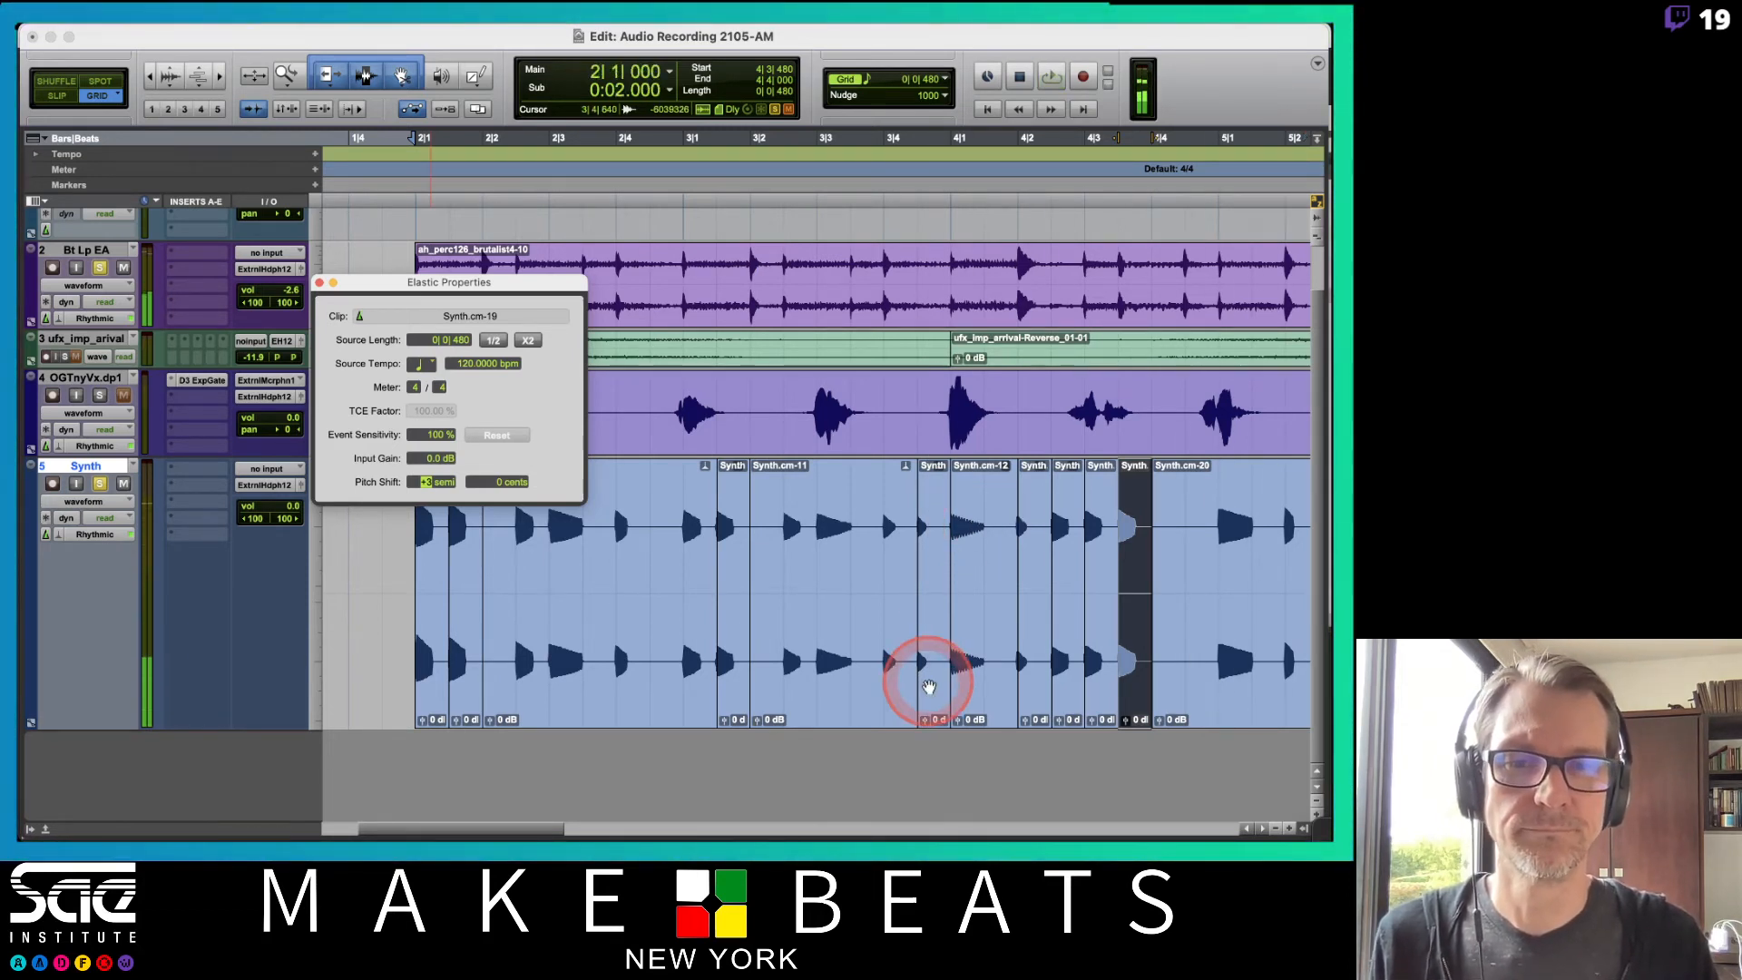
Select an earlier Synth note clip, set its Pitch Shift to +12 semitones, and play it back.
left_click(928, 687)
left_click(426, 488)
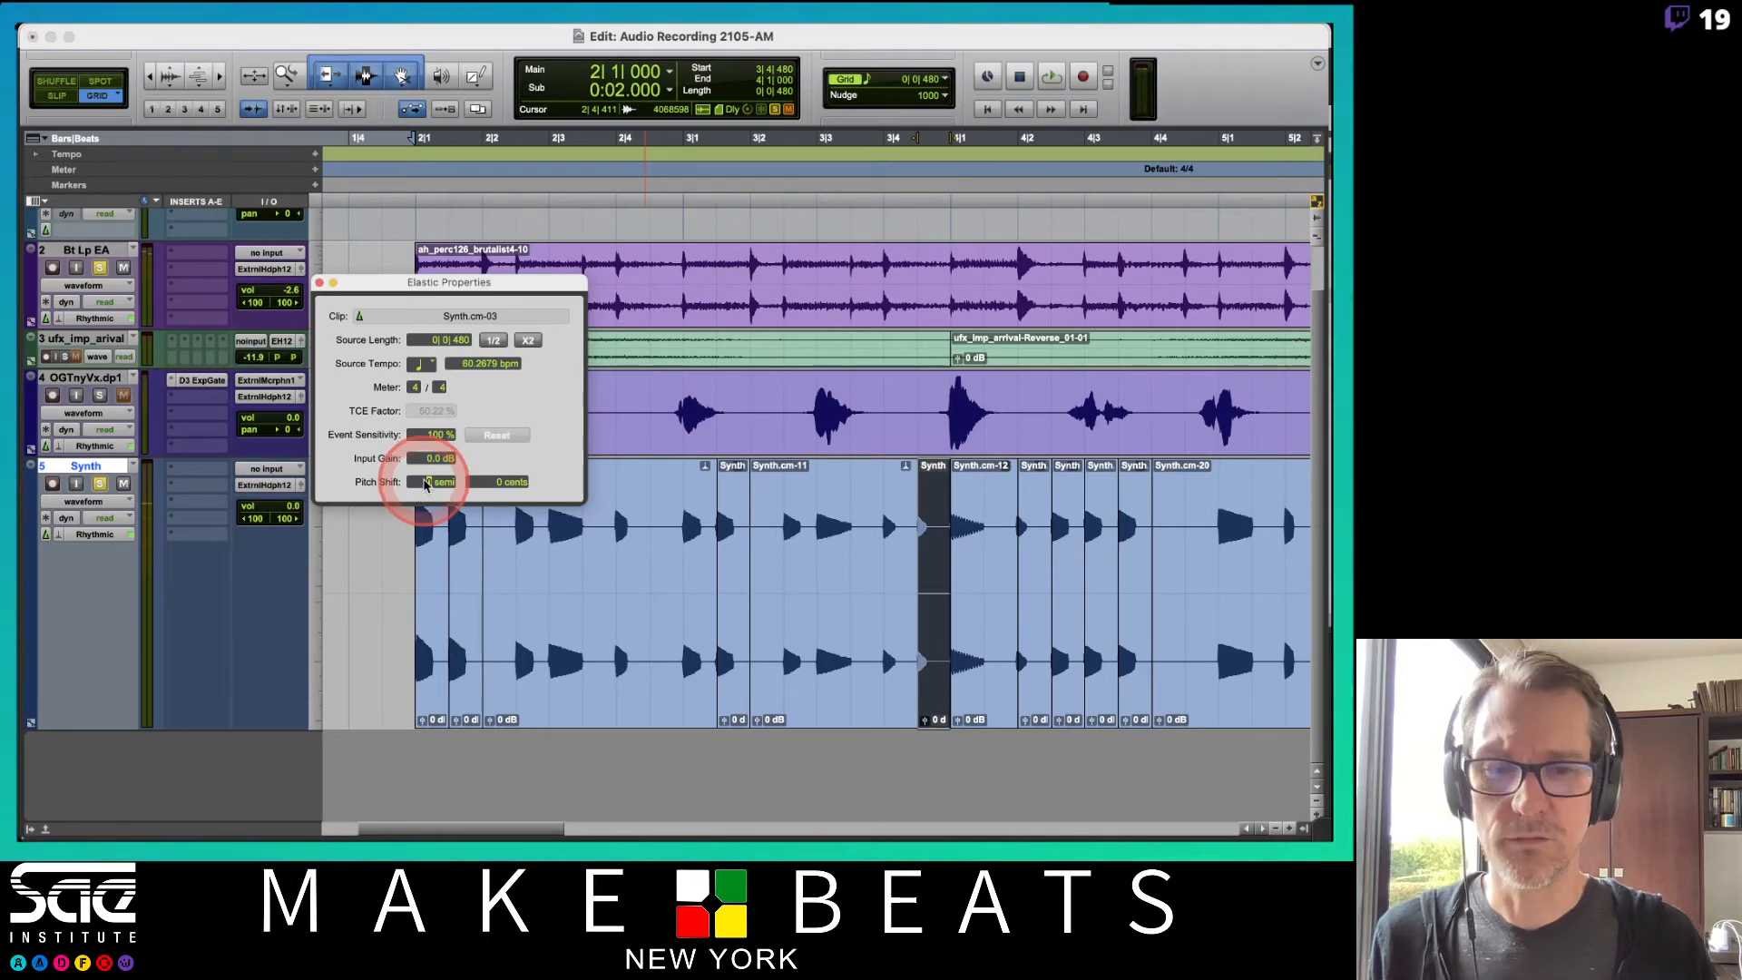
type("12")
key("Return")
key("space")
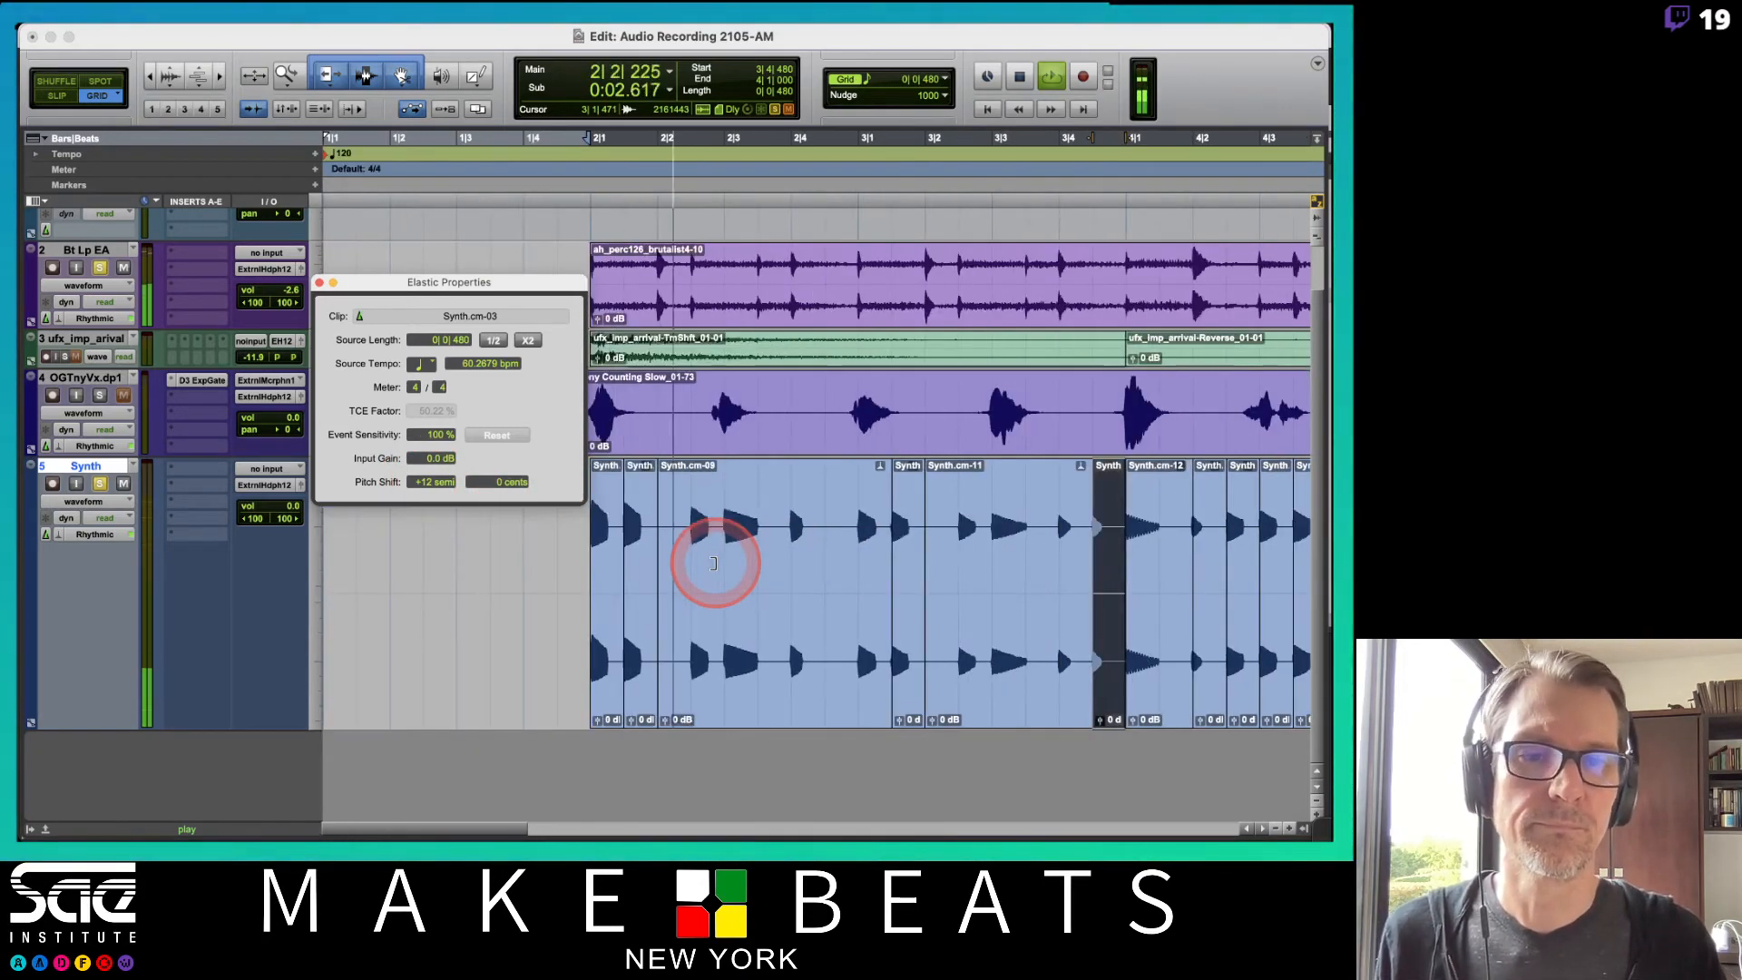
key("space")
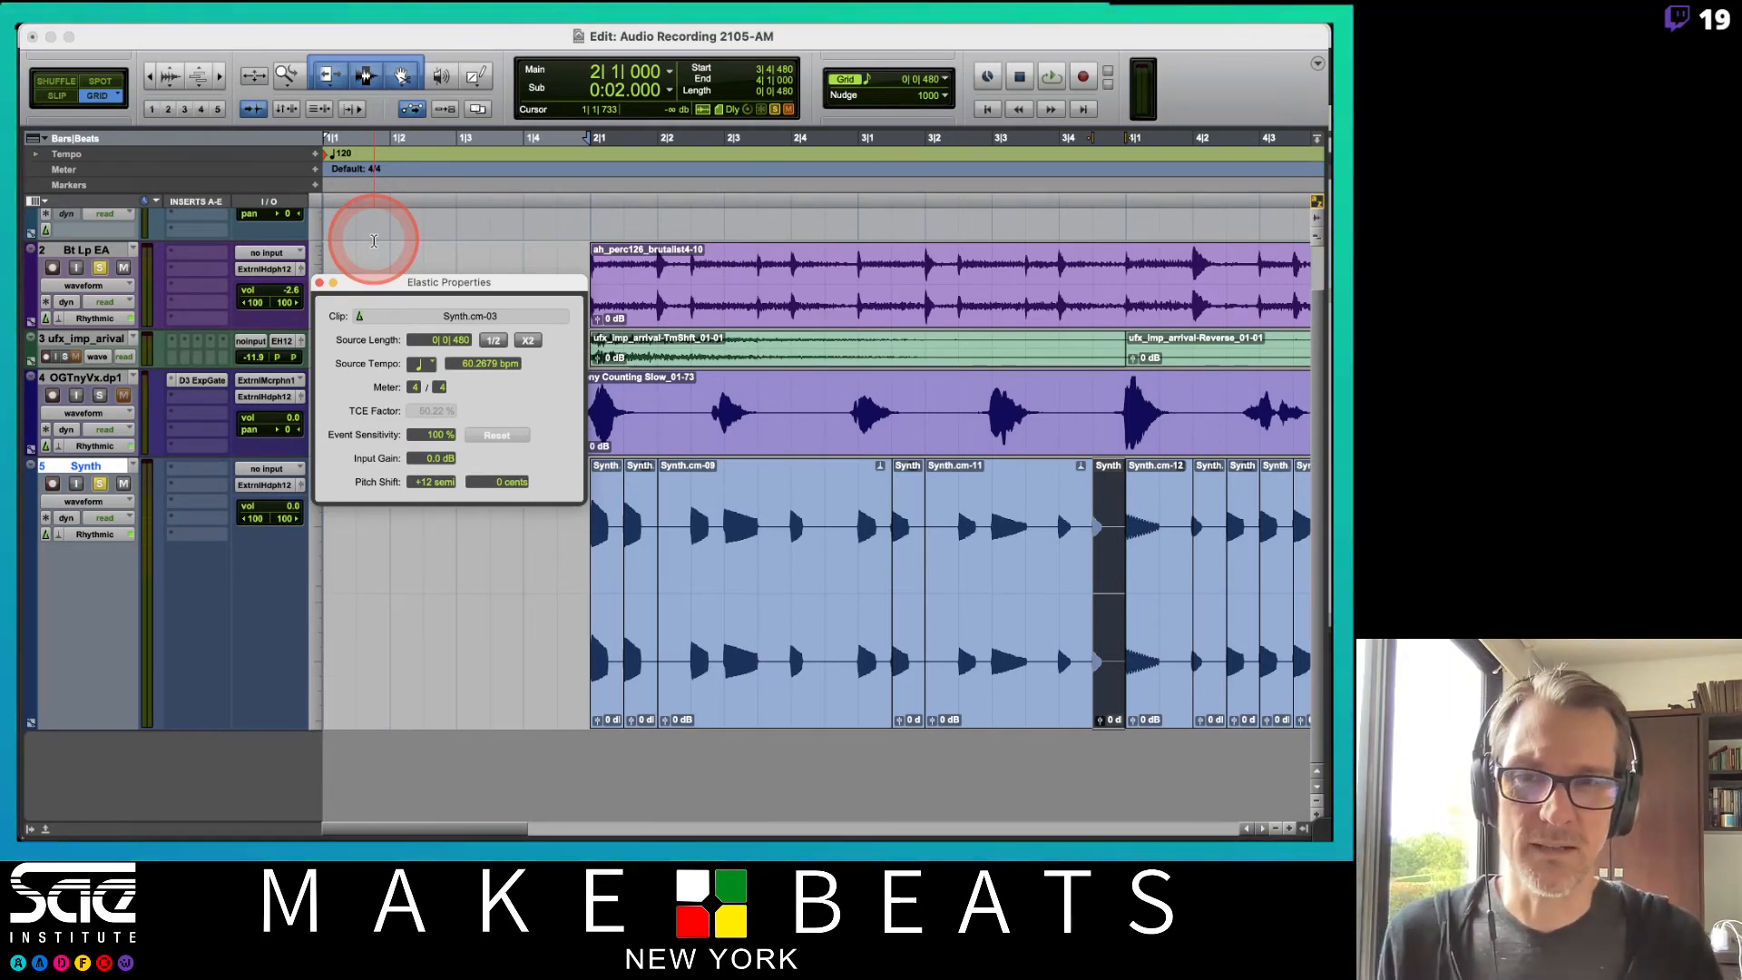
Move the Elastic Properties window aside and close it.
left_click_drag(381, 289, 390, 302)
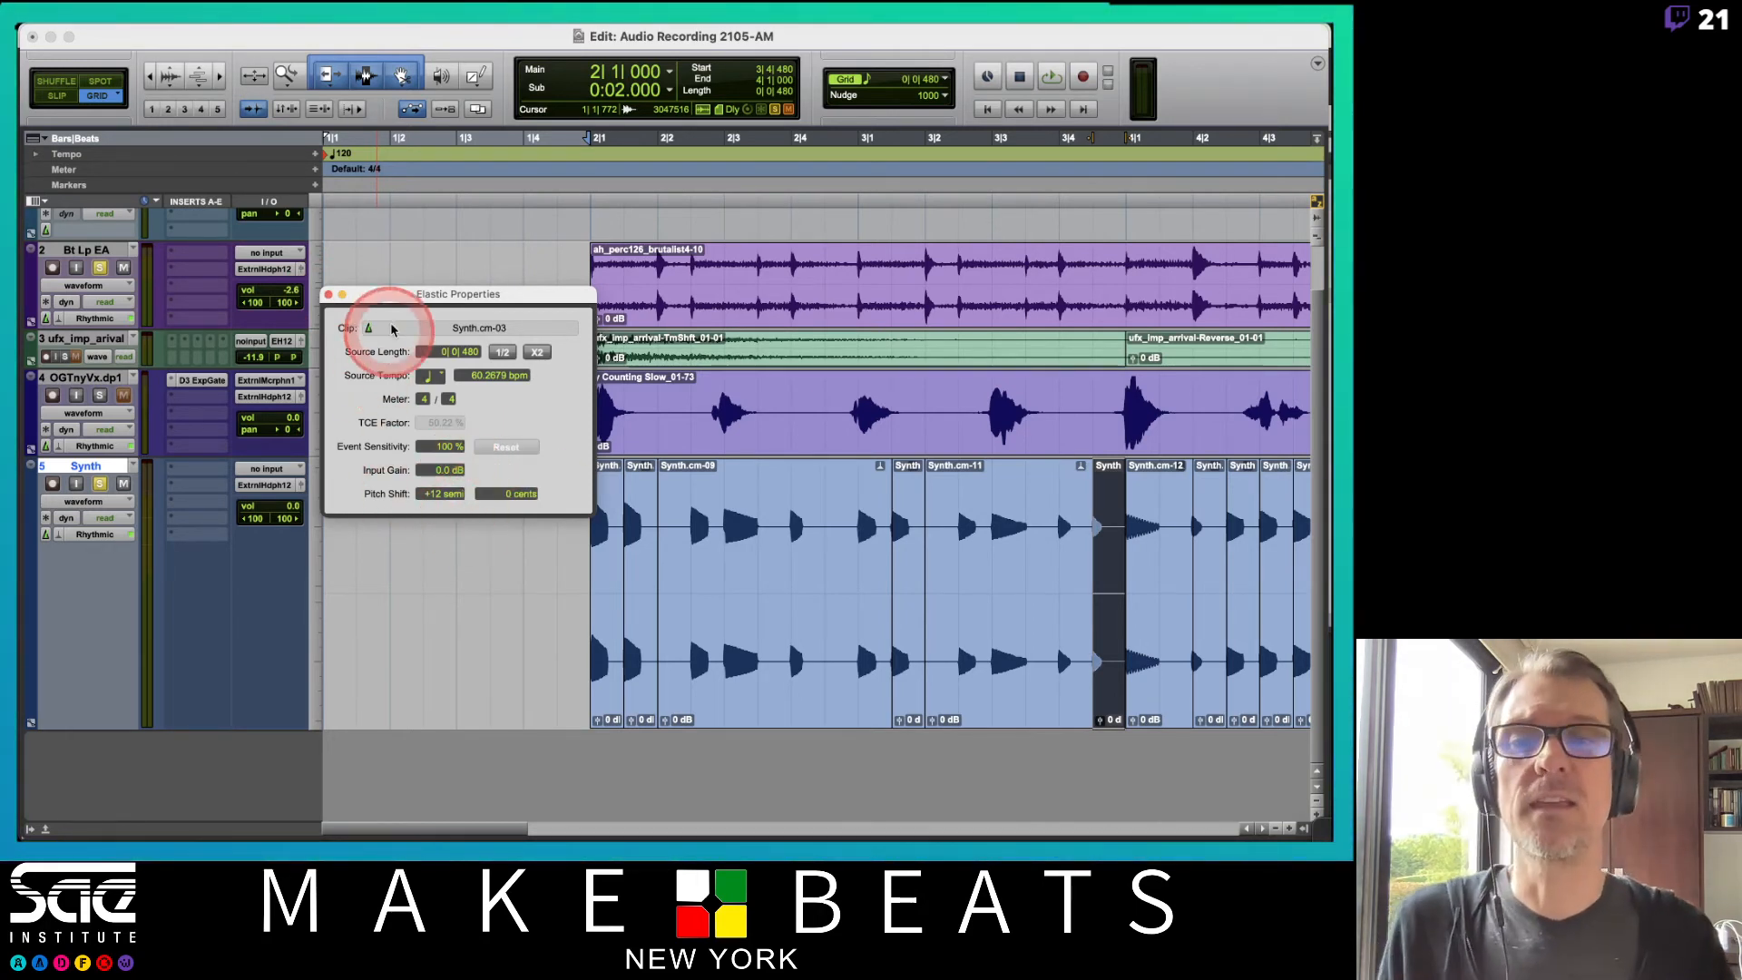
left_click_drag(404, 302, 395, 344)
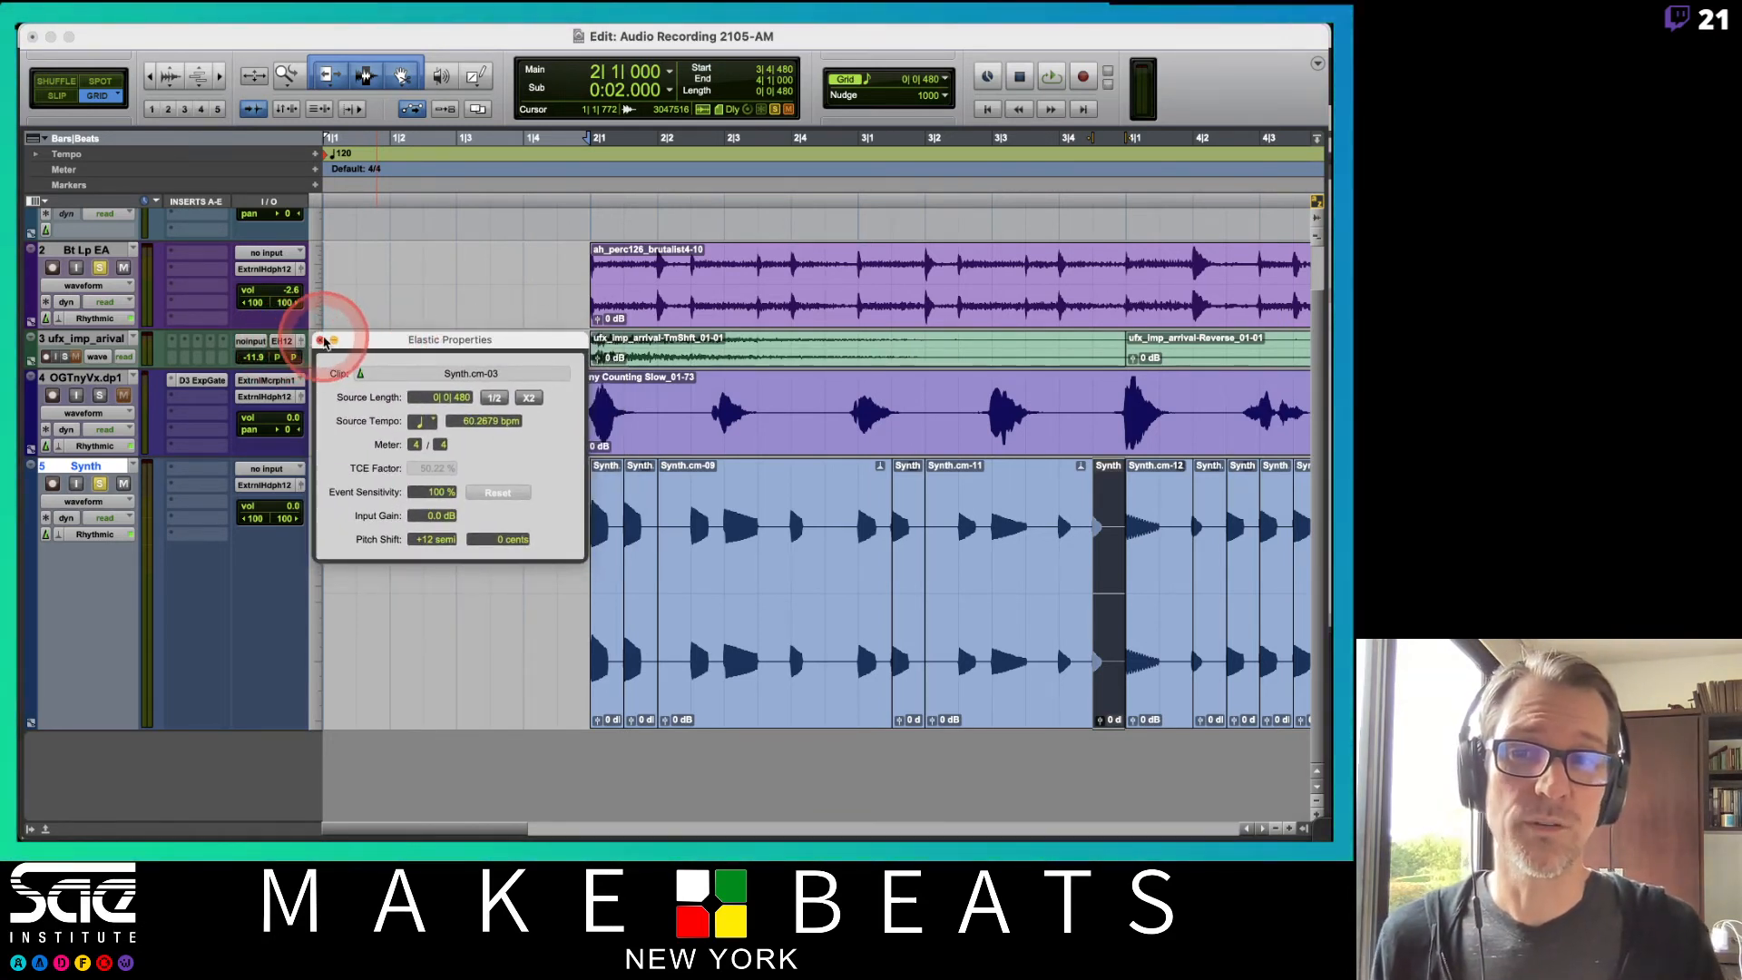
left_click(320, 340)
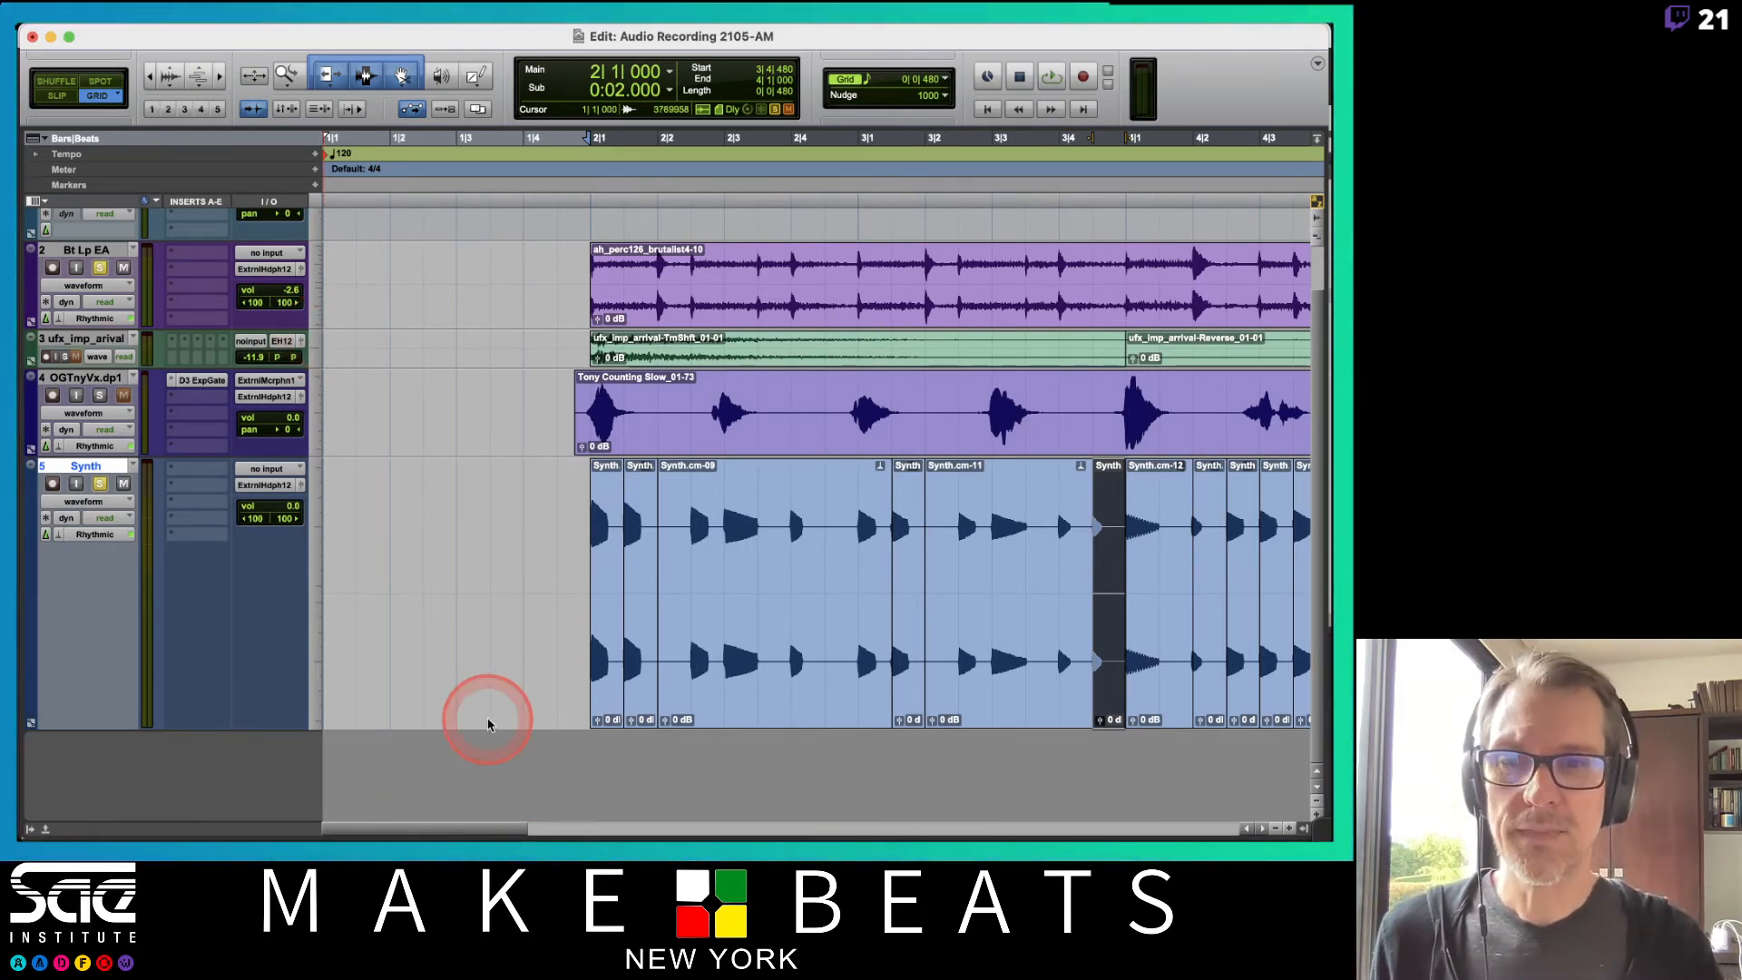
Zoom out and select all the clips on the Synth track.
key("r")
key("r")
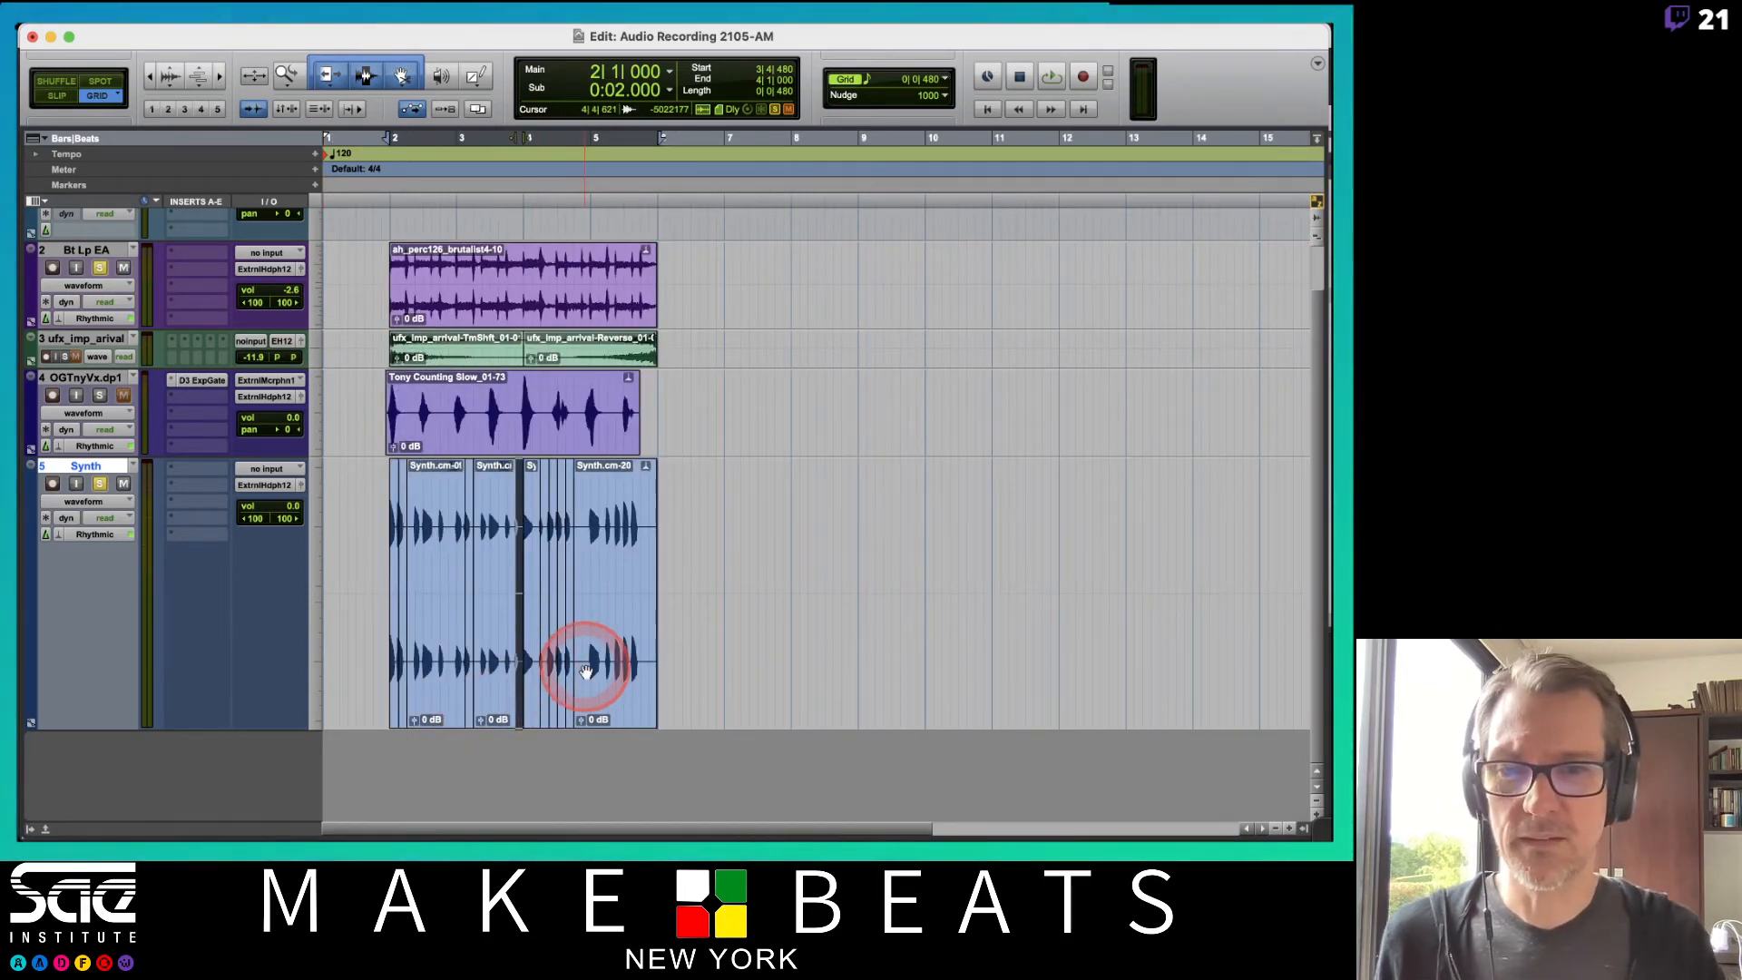
left_click(586, 671)
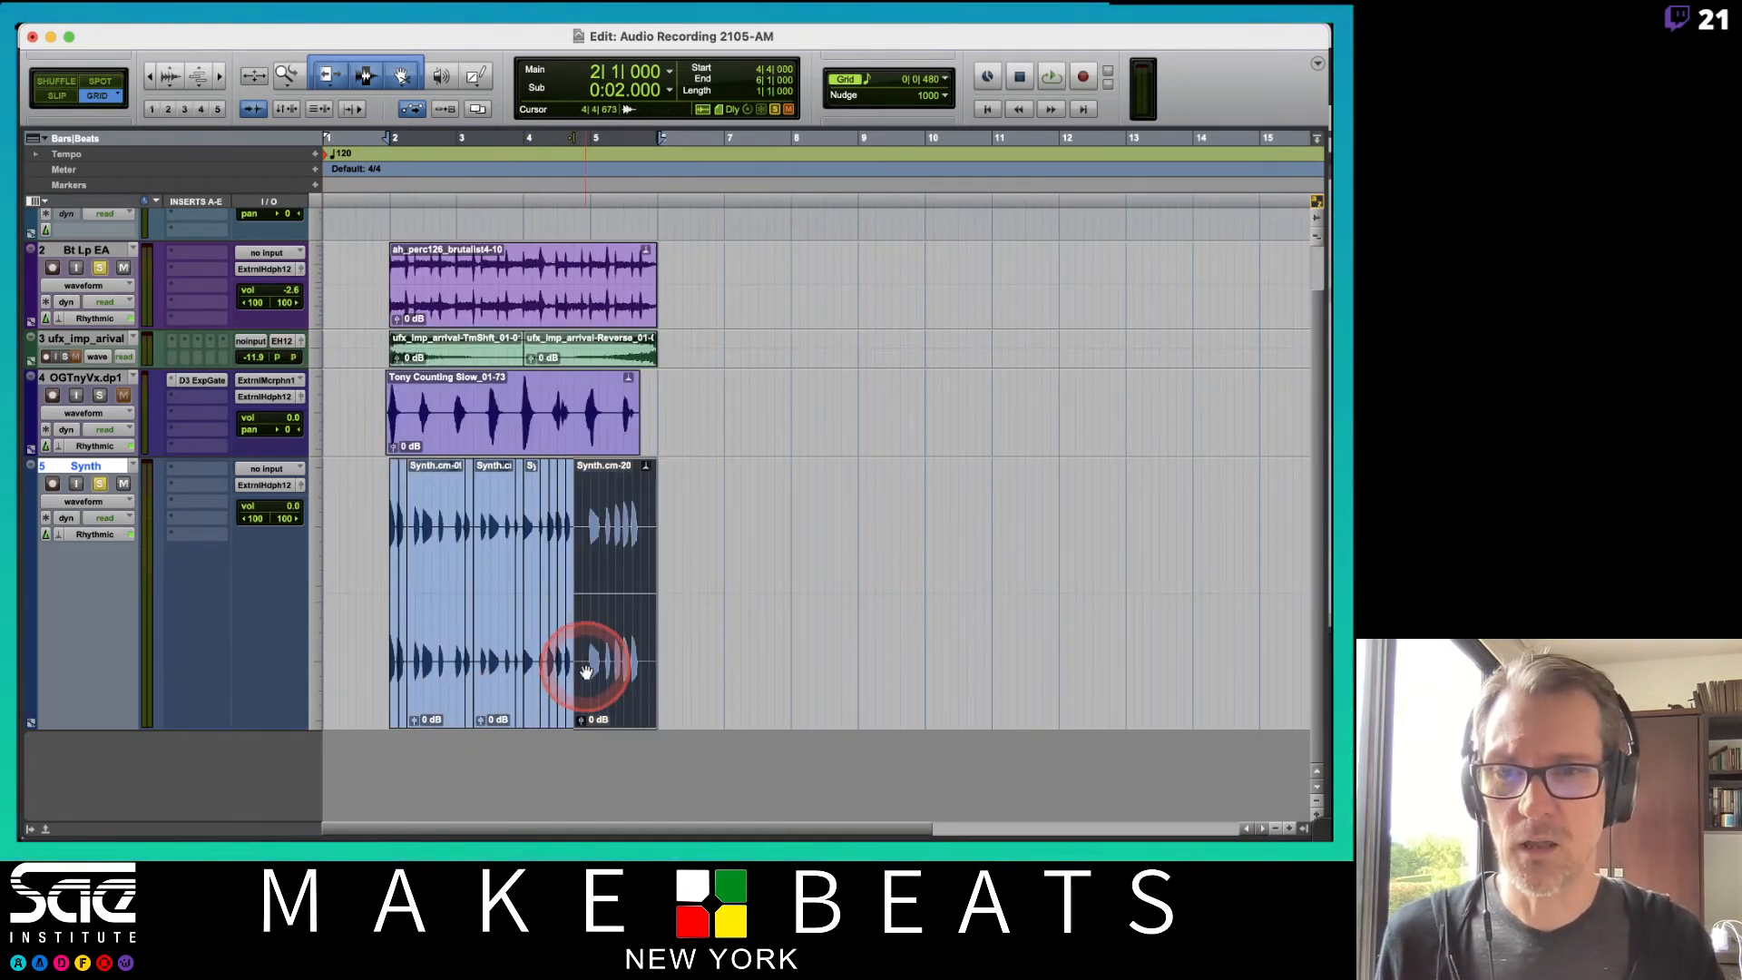
left_click(390, 707, "shift")
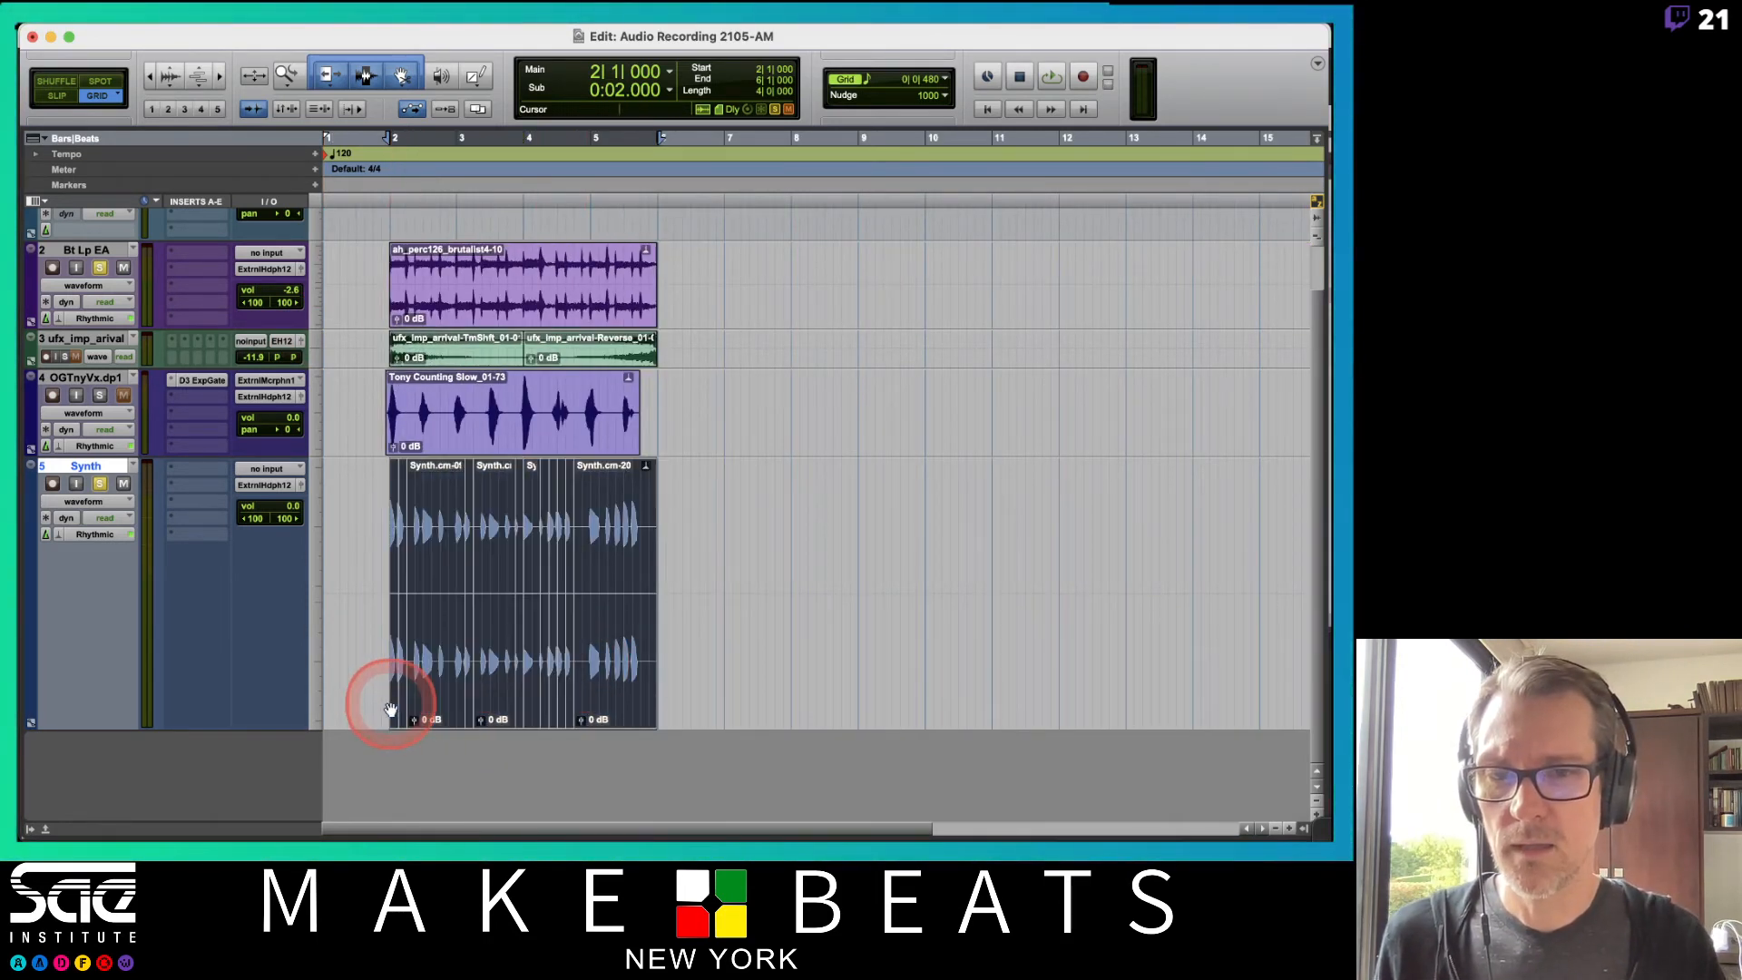
left_click(134, 467)
left_click(166, 373)
key("Return")
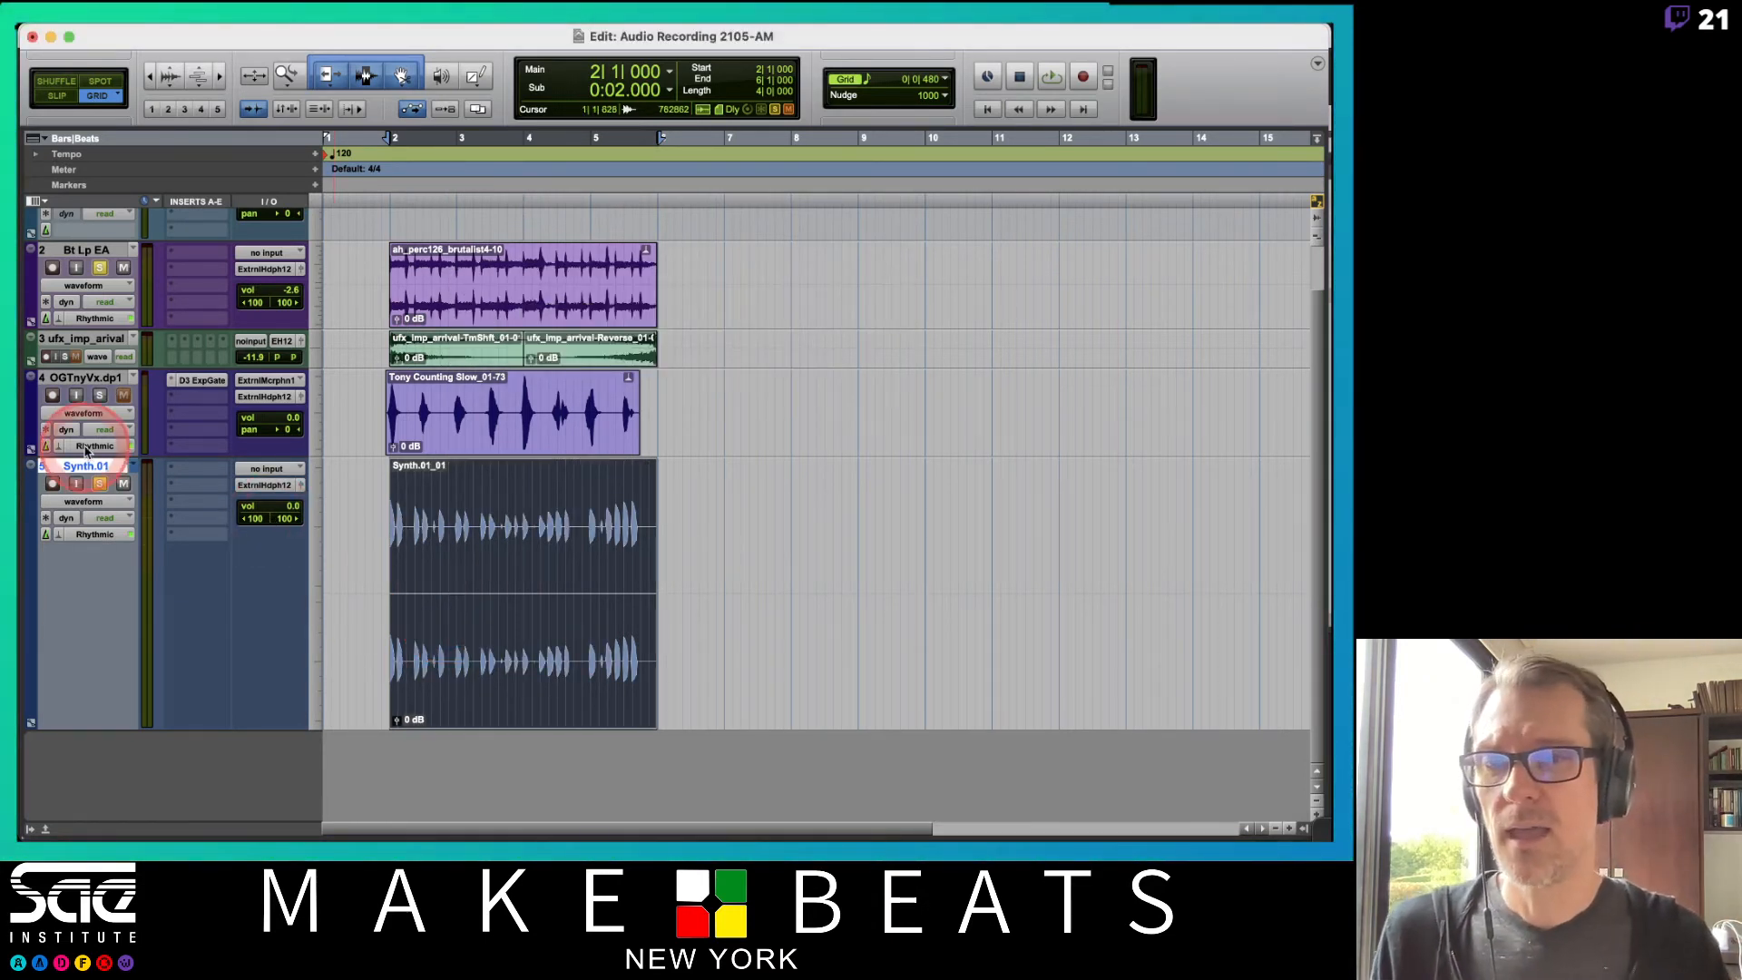
left_click(134, 468)
left_click(145, 453)
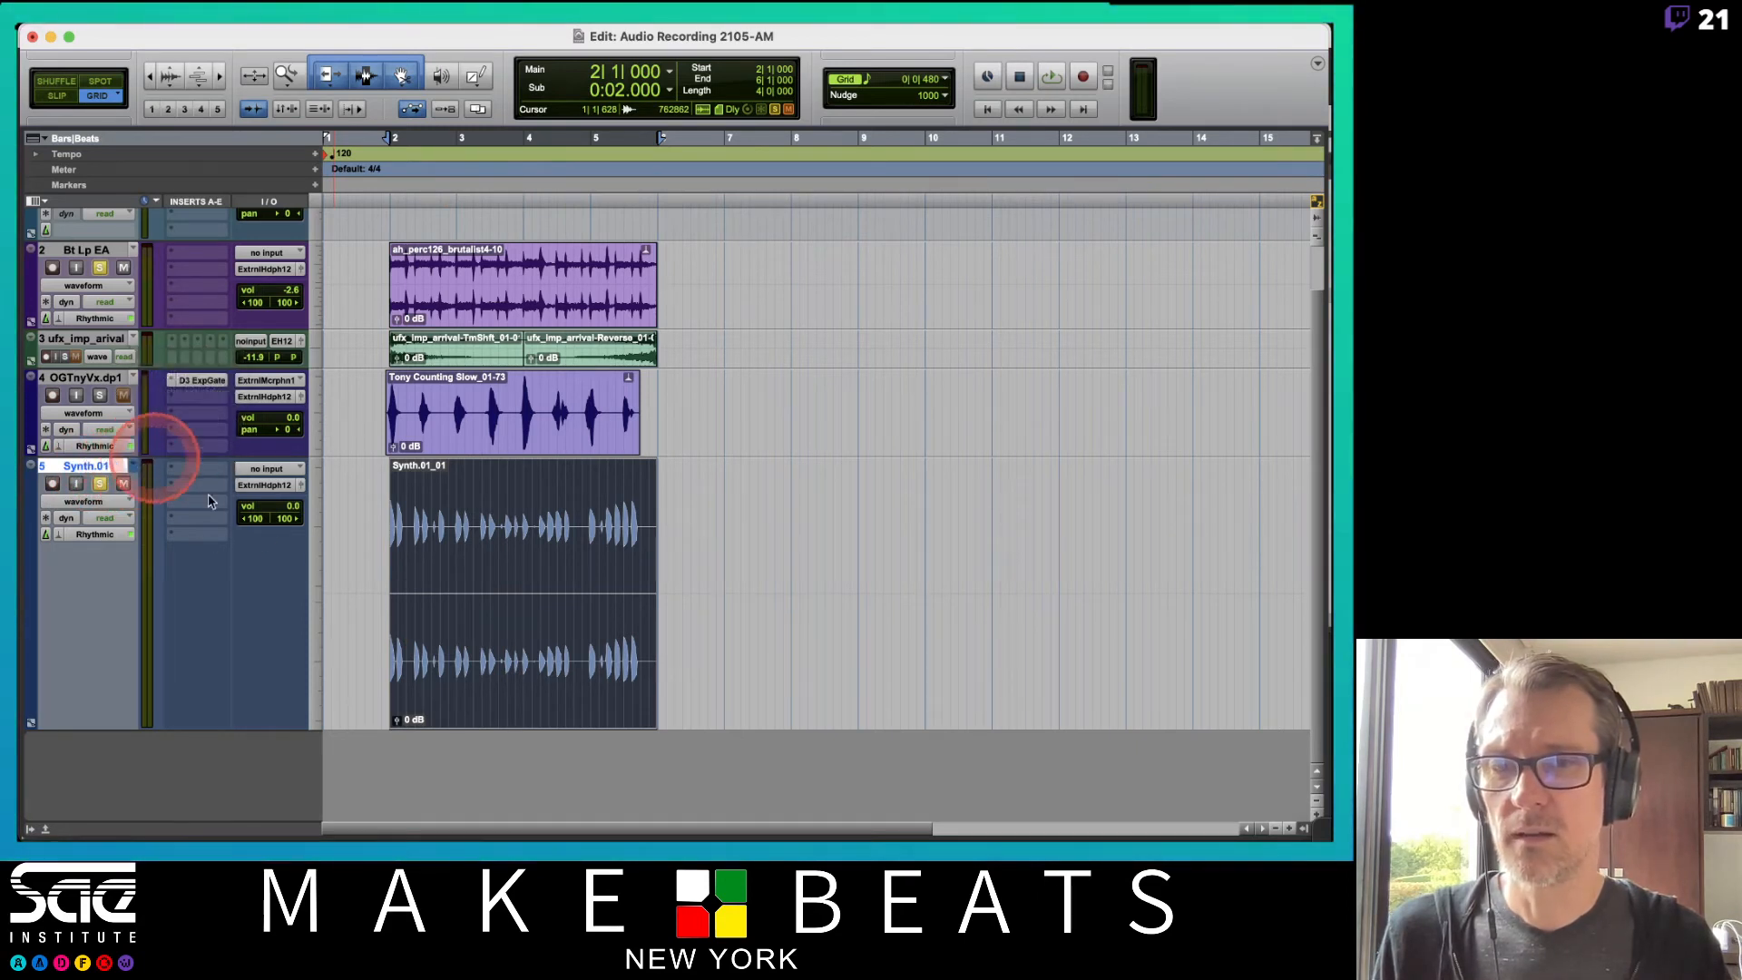
Open Elastic Properties for all the selected Synth clips, then close the window.
right_click(469, 691)
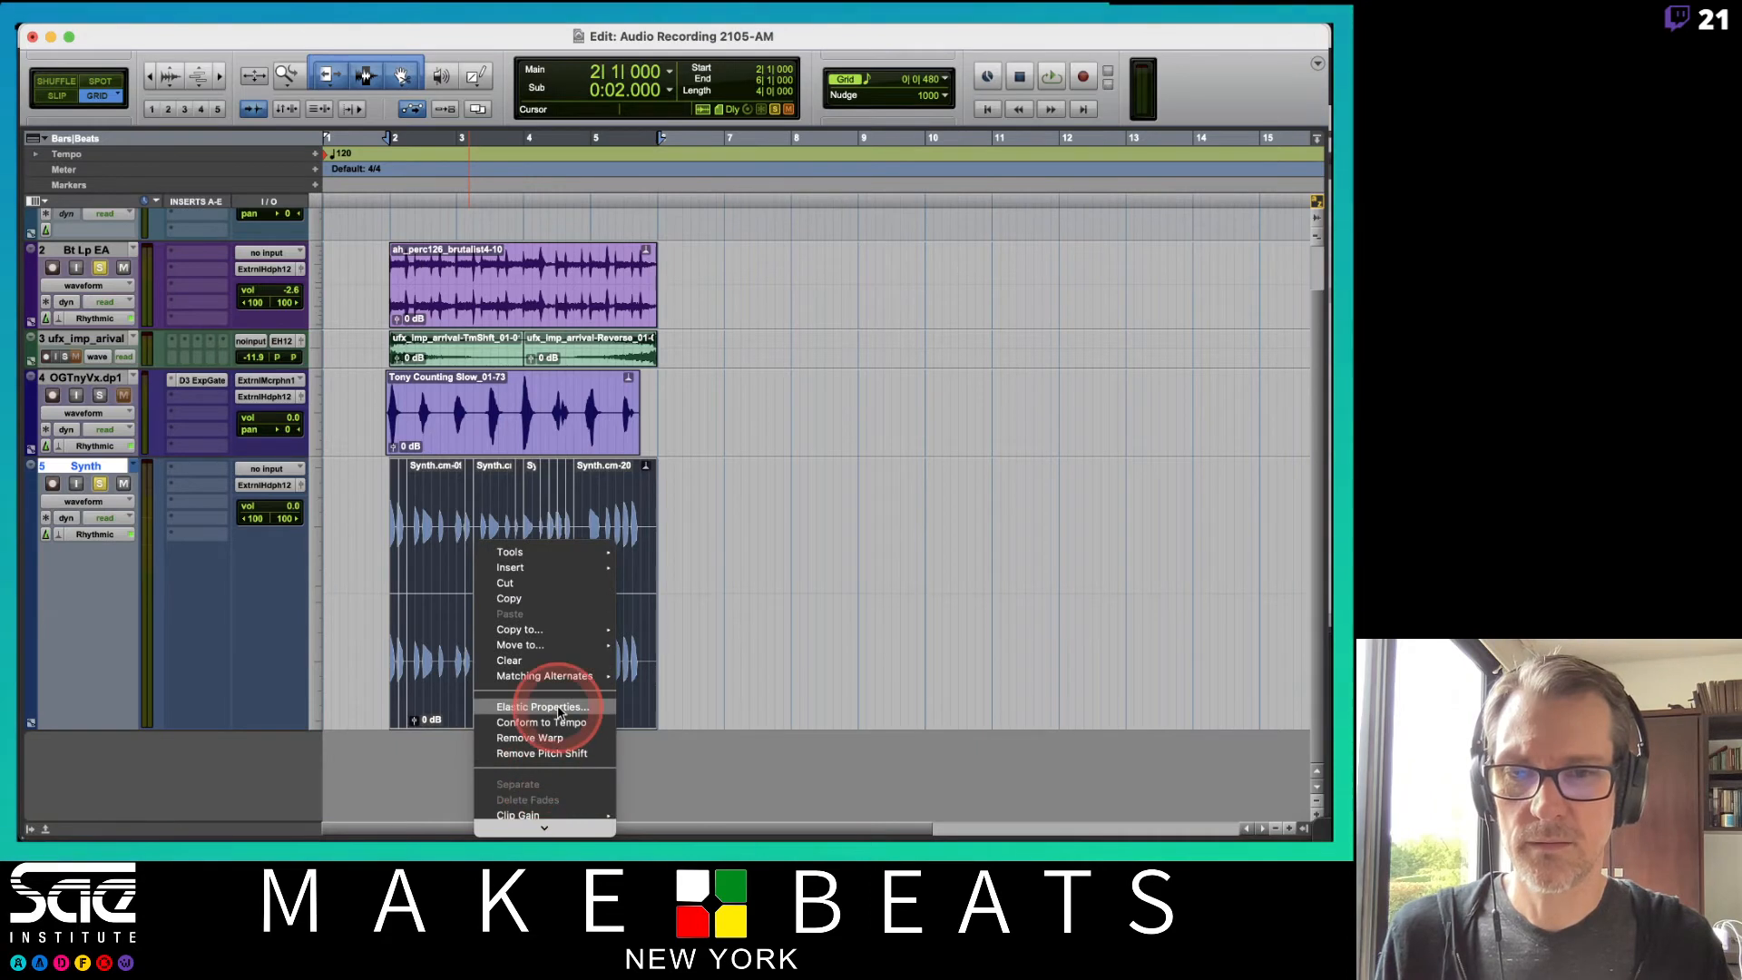
left_click(542, 706)
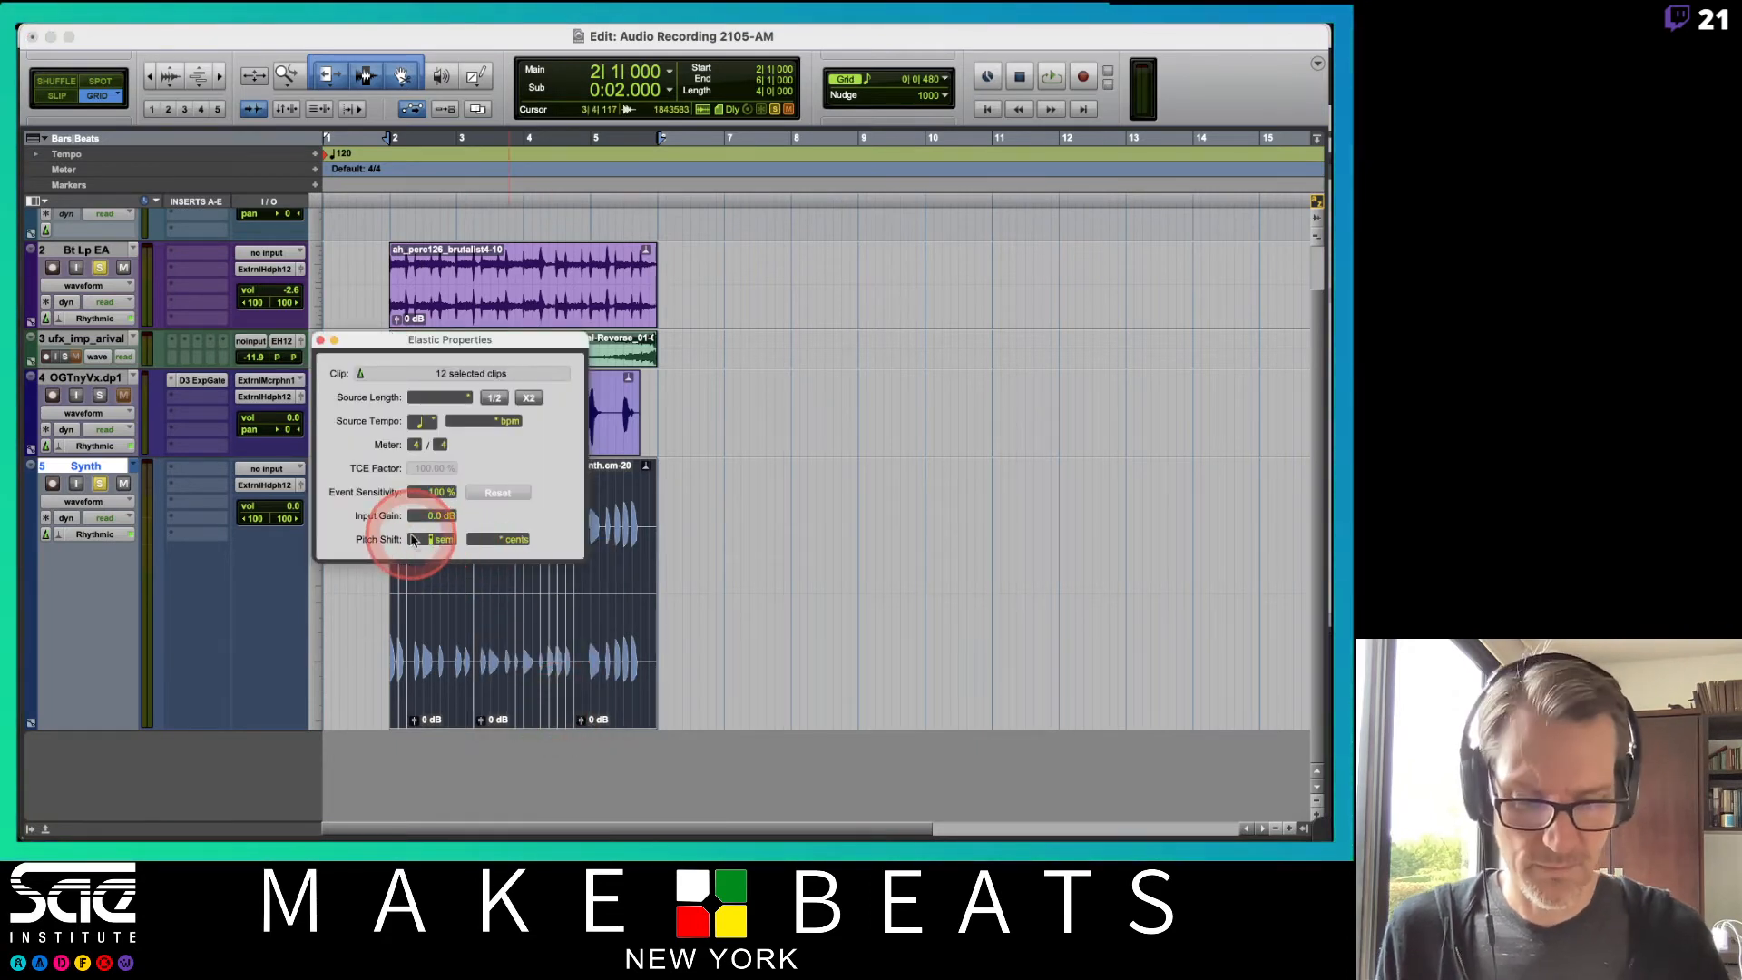
left_click(319, 340)
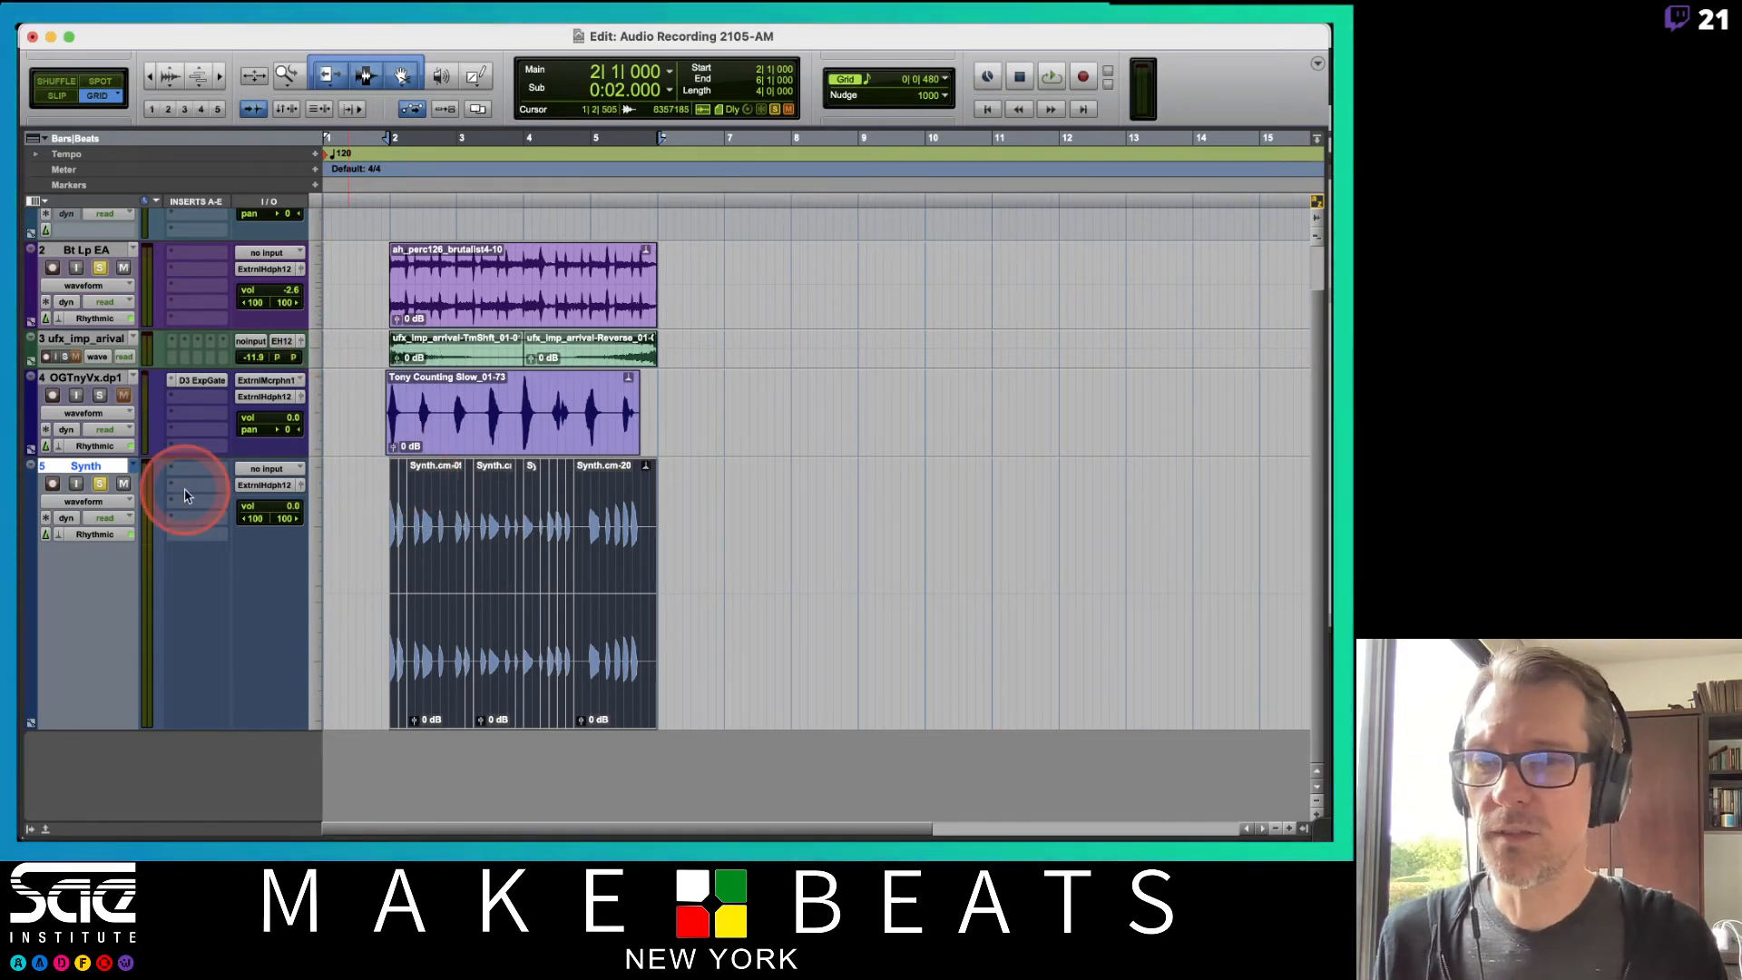
Shrink the track heights so all tracks, including Click 1, fit in the Edit window.
right_click(322, 585)
left_click(329, 577)
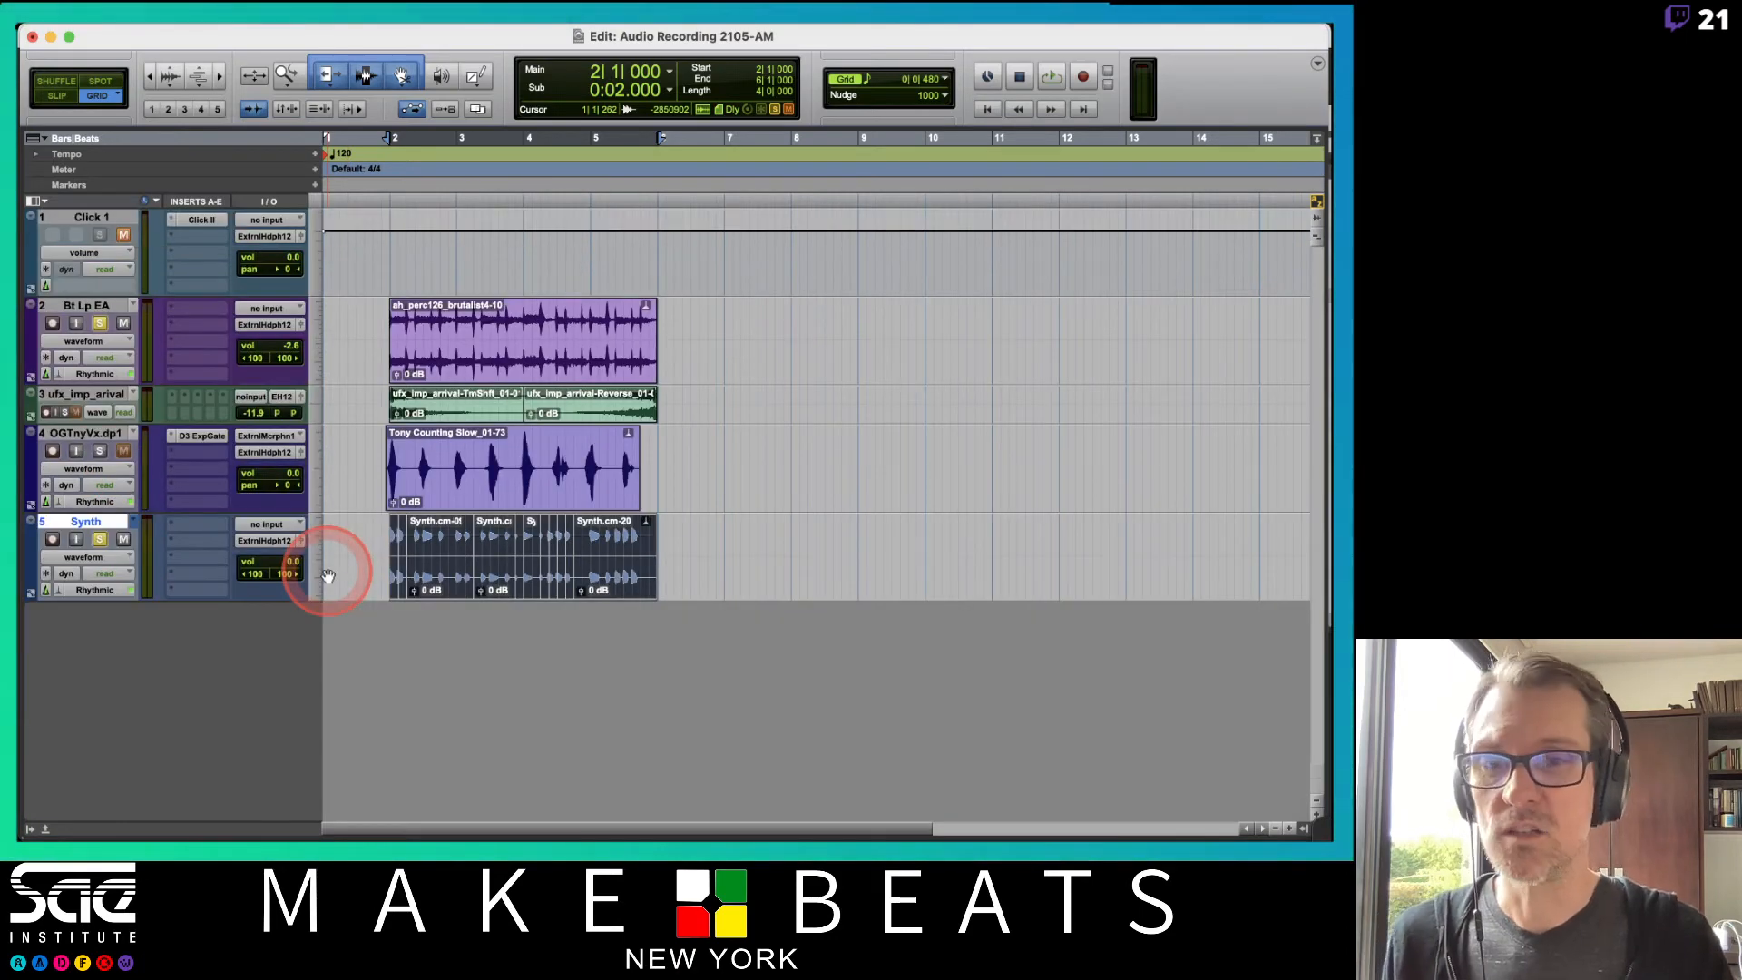
left_click(523, 474)
Switch to the Elastic Audio PDF notes, page through the algorithm notes, and return to Pro Tools.
key("super+Tab")
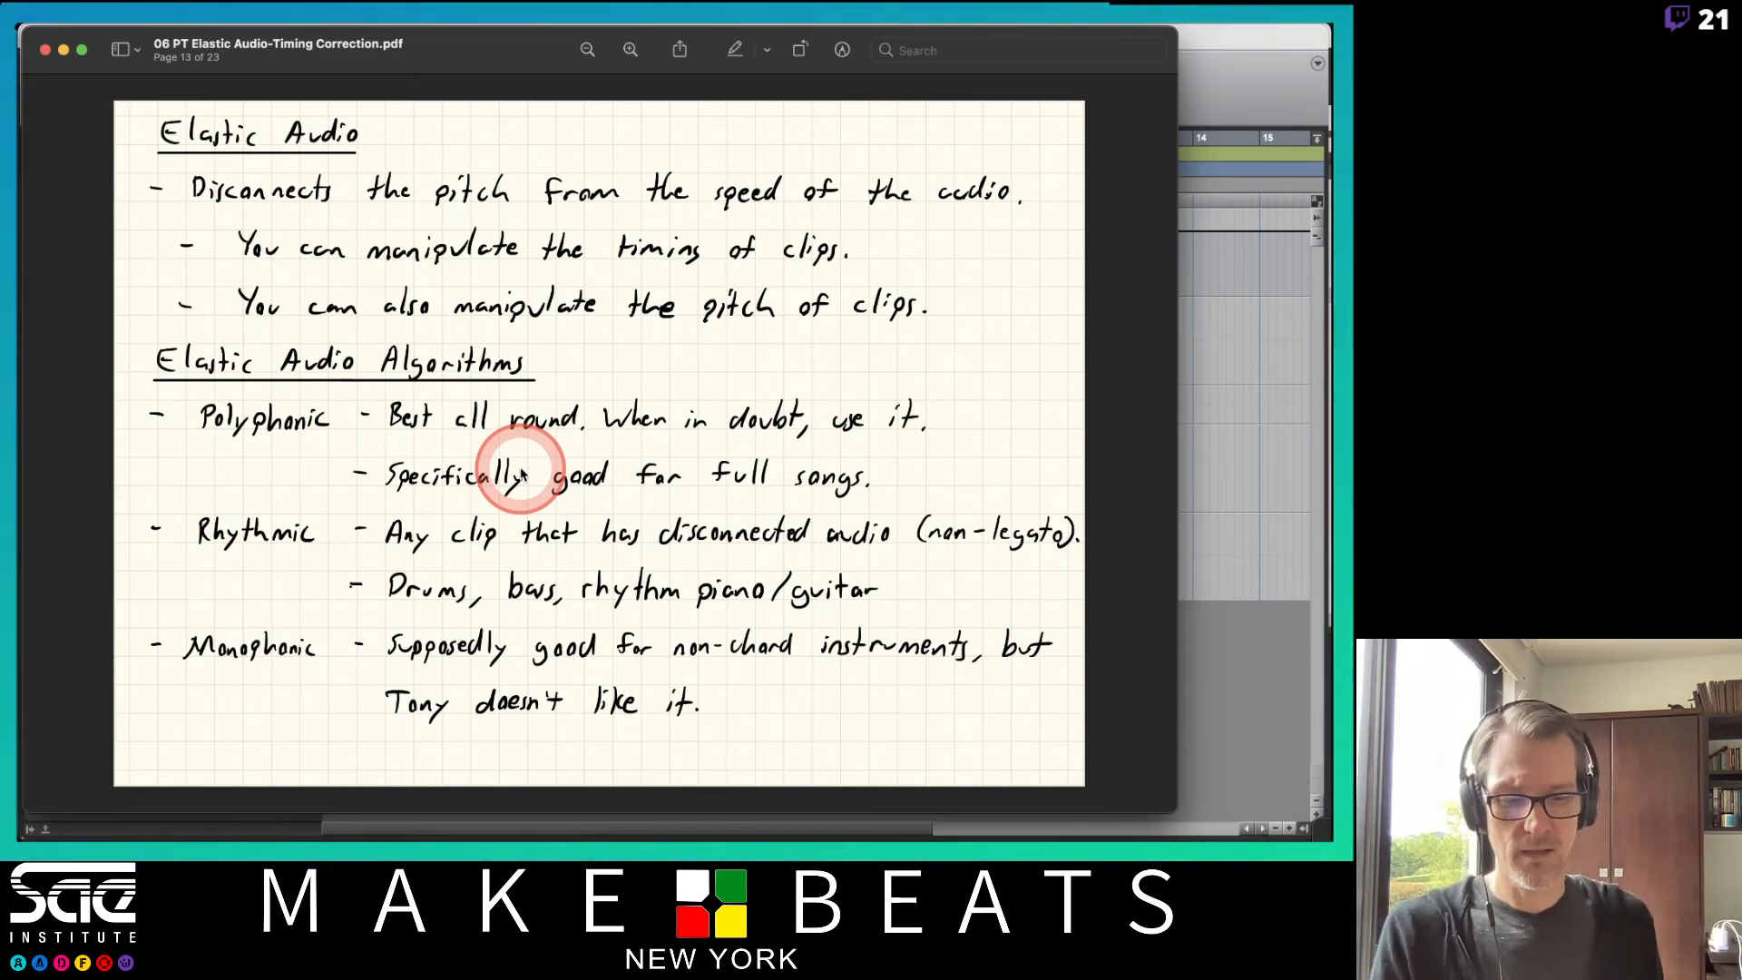
key("Down")
key("Up")
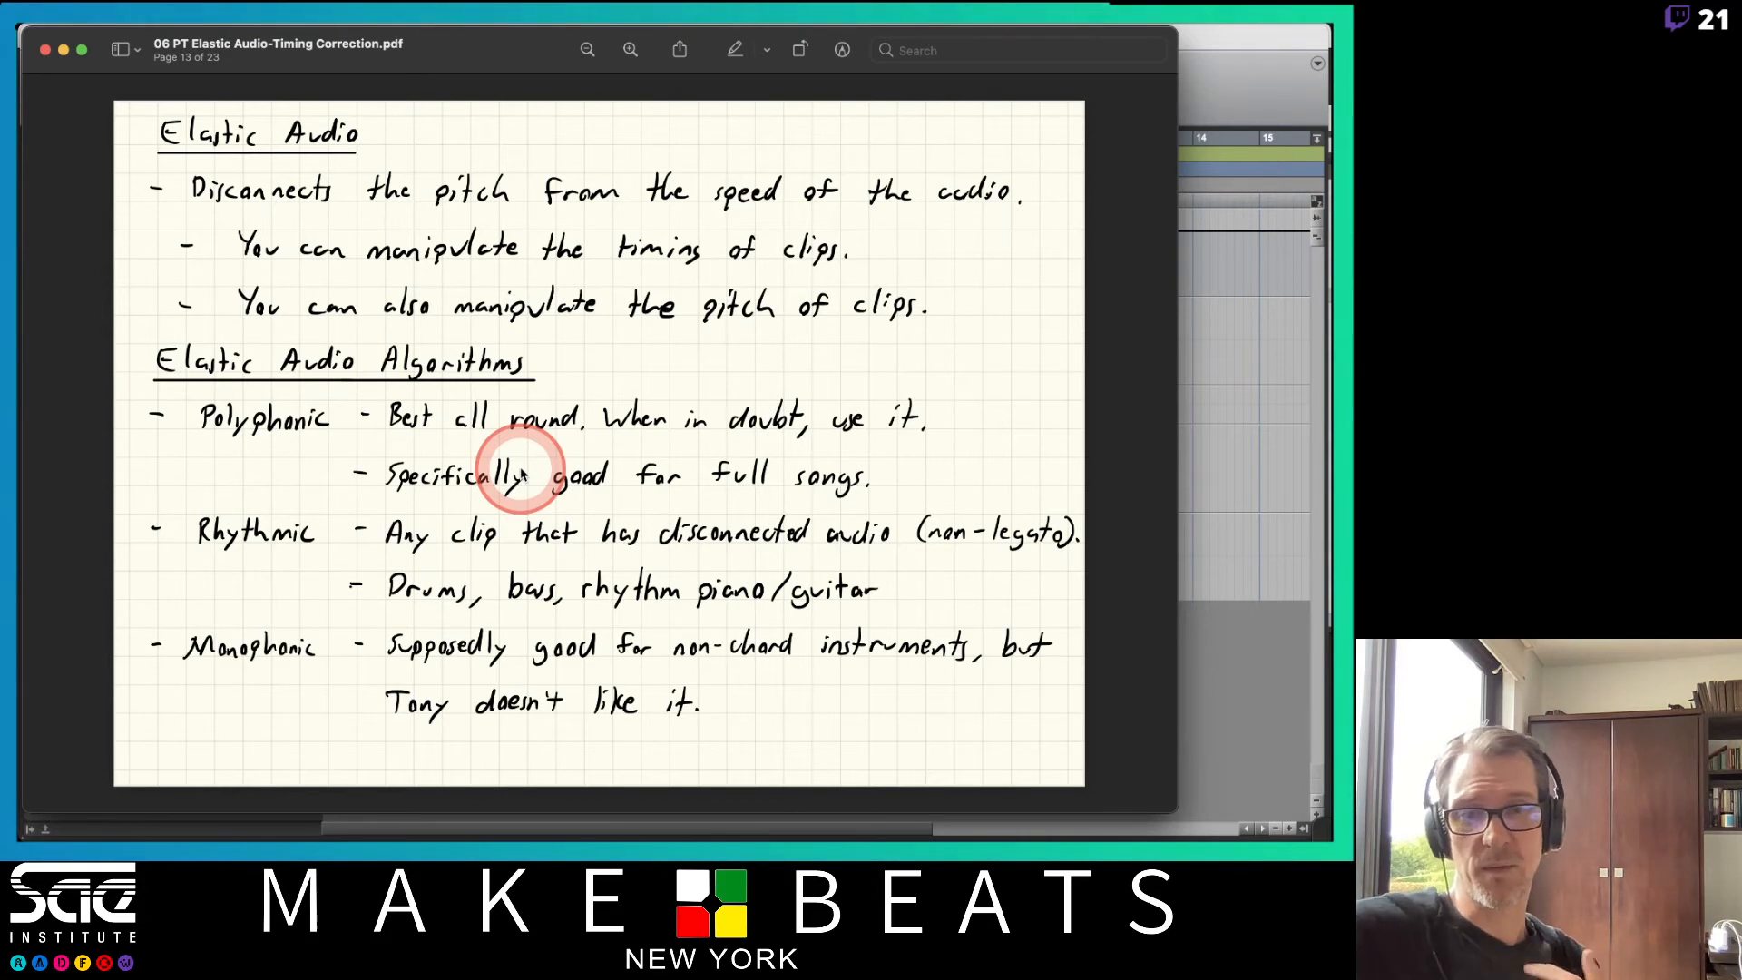
key("Down")
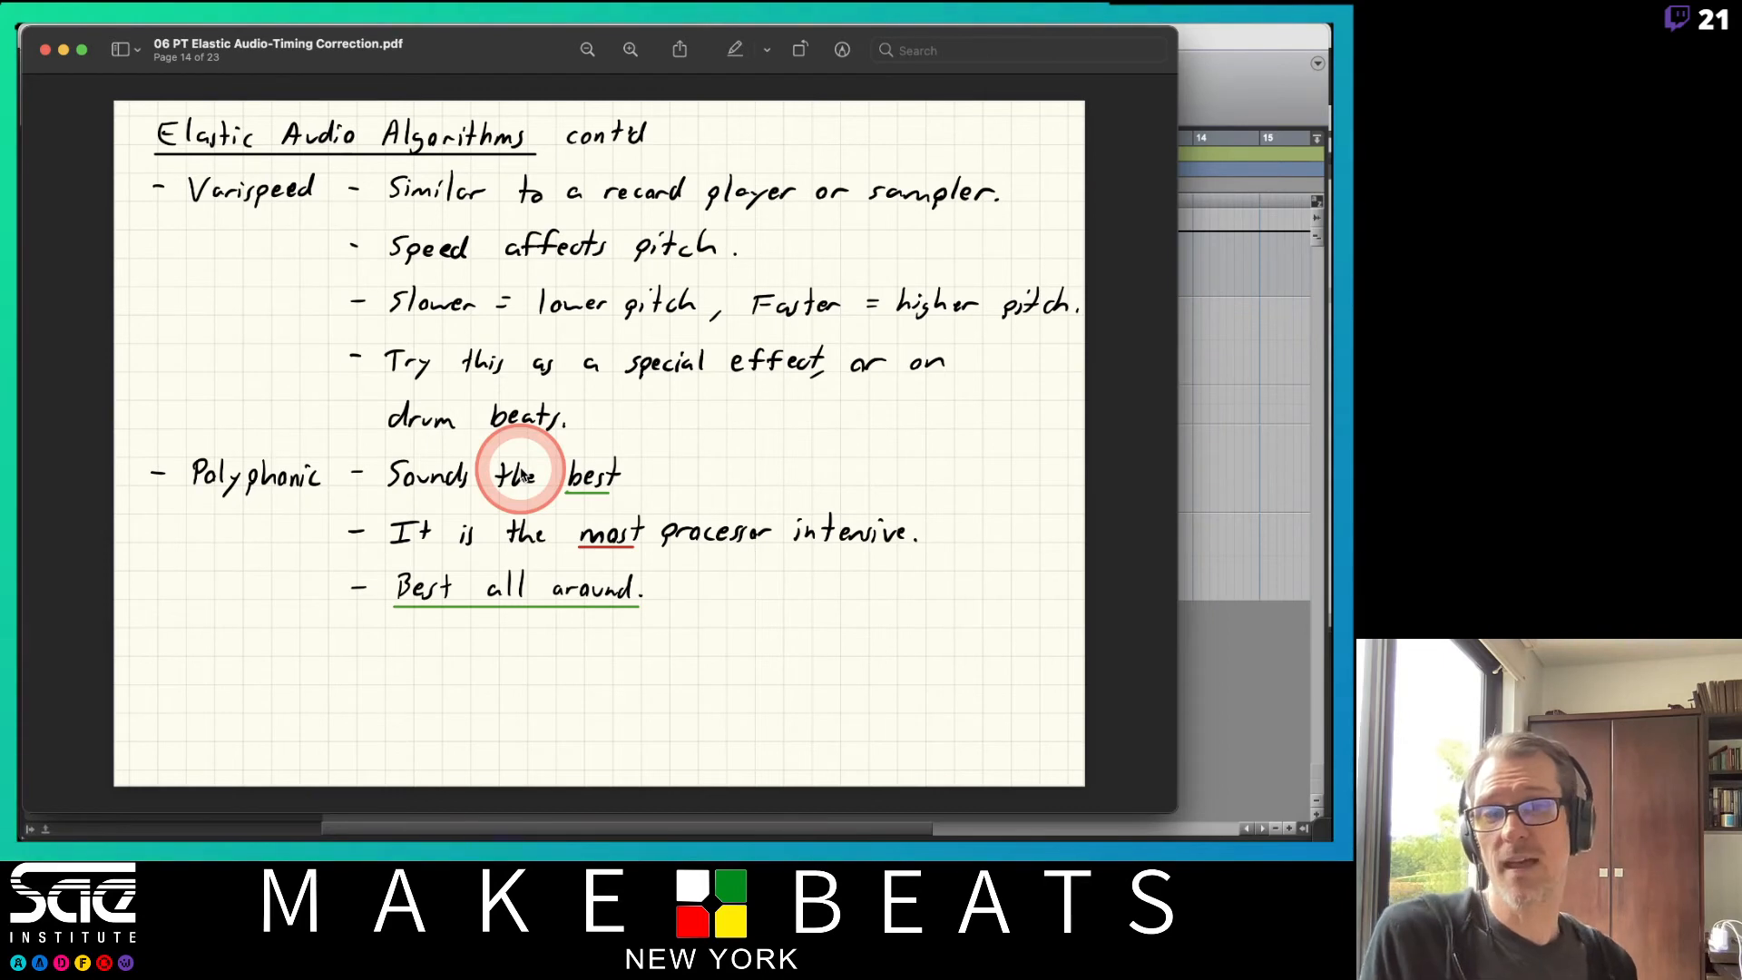
key("super+Tab")
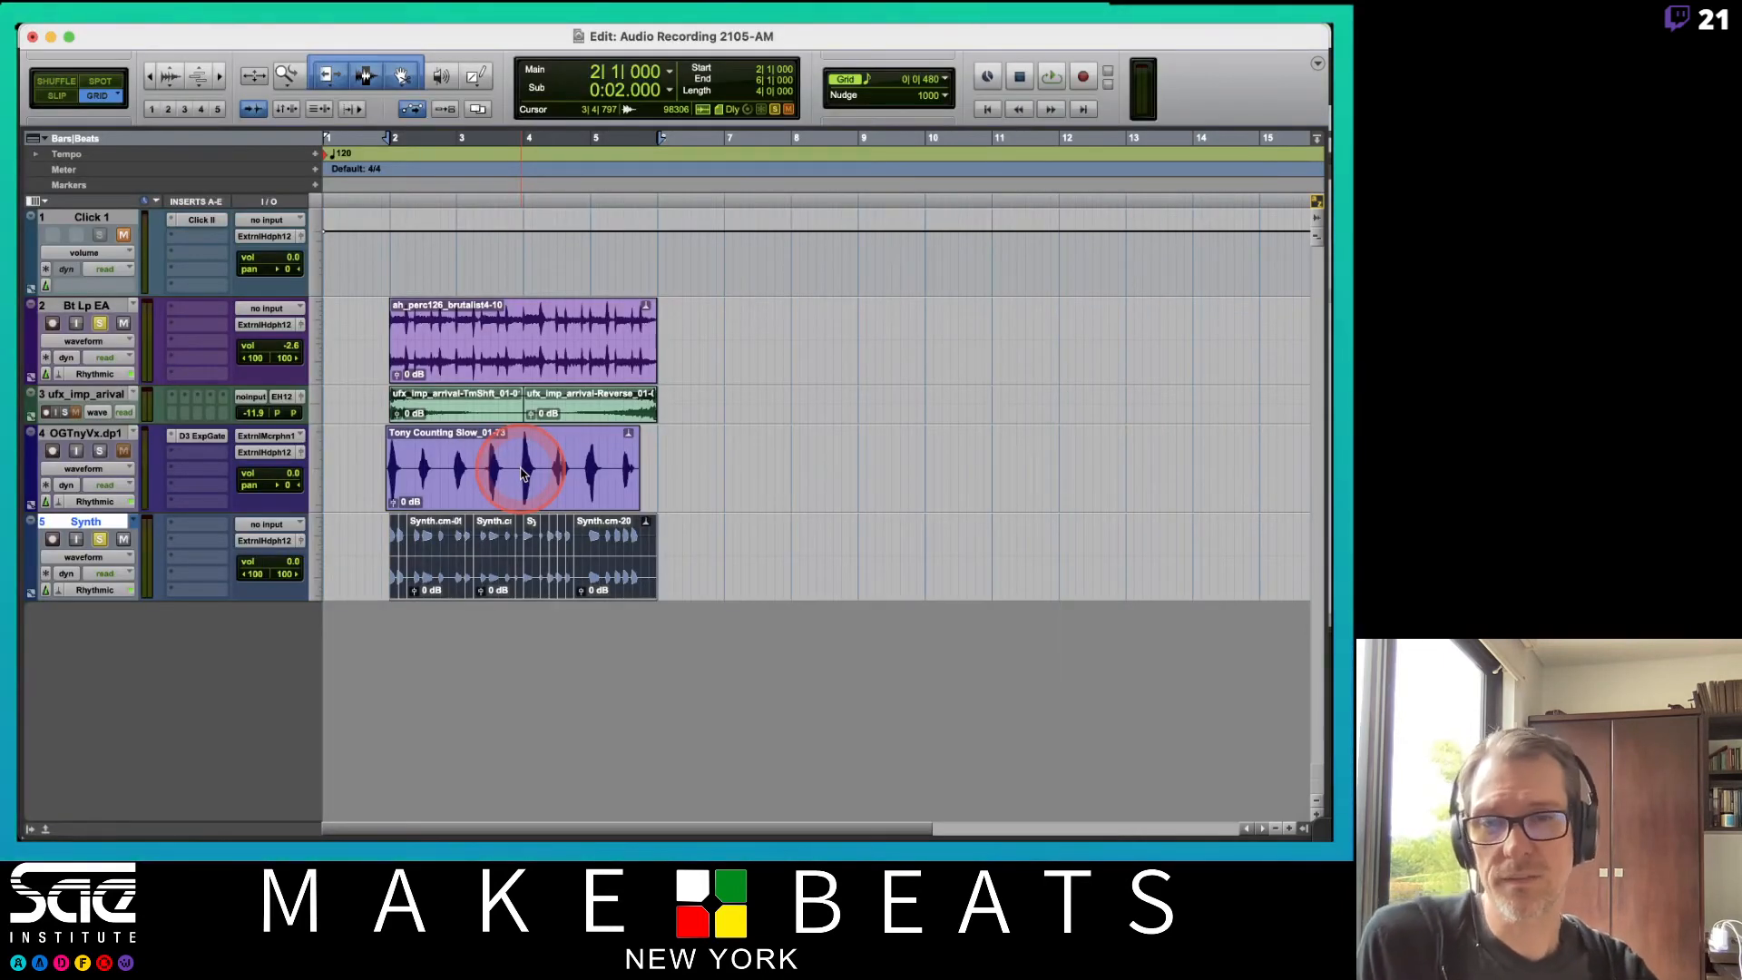
Split the Bt Lp EA percussion clip near bar 4.
left_click(523, 334)
key("super+e")
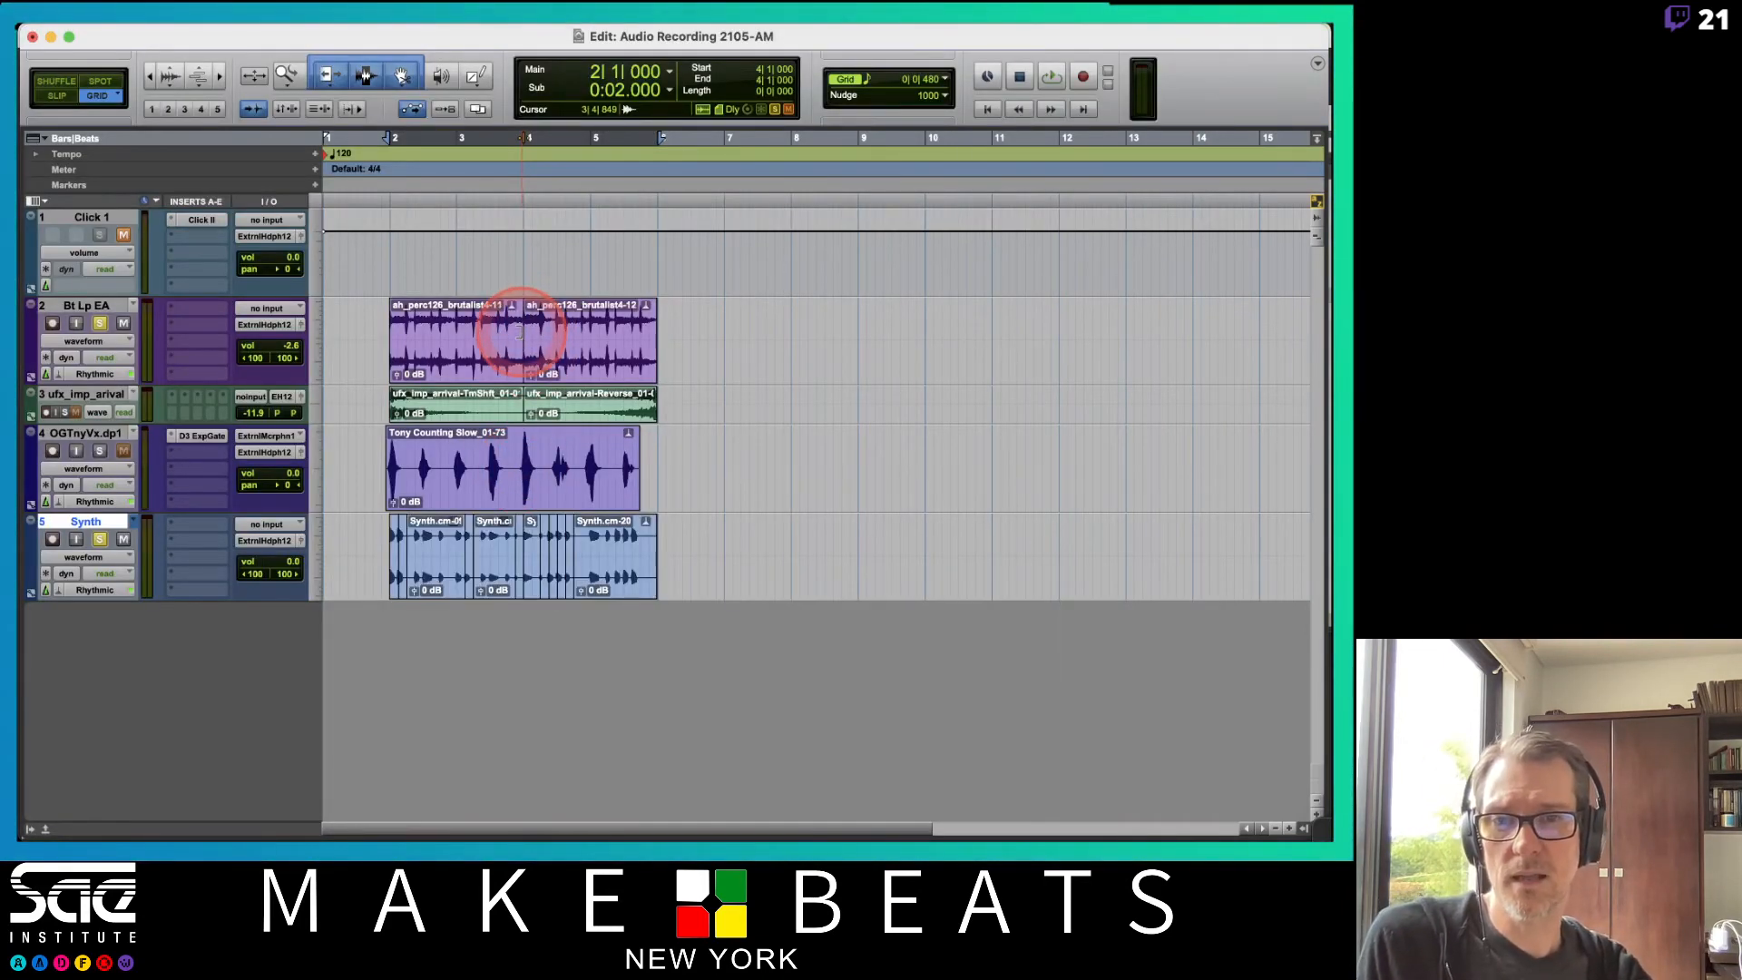
Set the Bt Lp EA track's Elastic Audio algorithm to Varispeed.
left_click(572, 356)
left_click(58, 377)
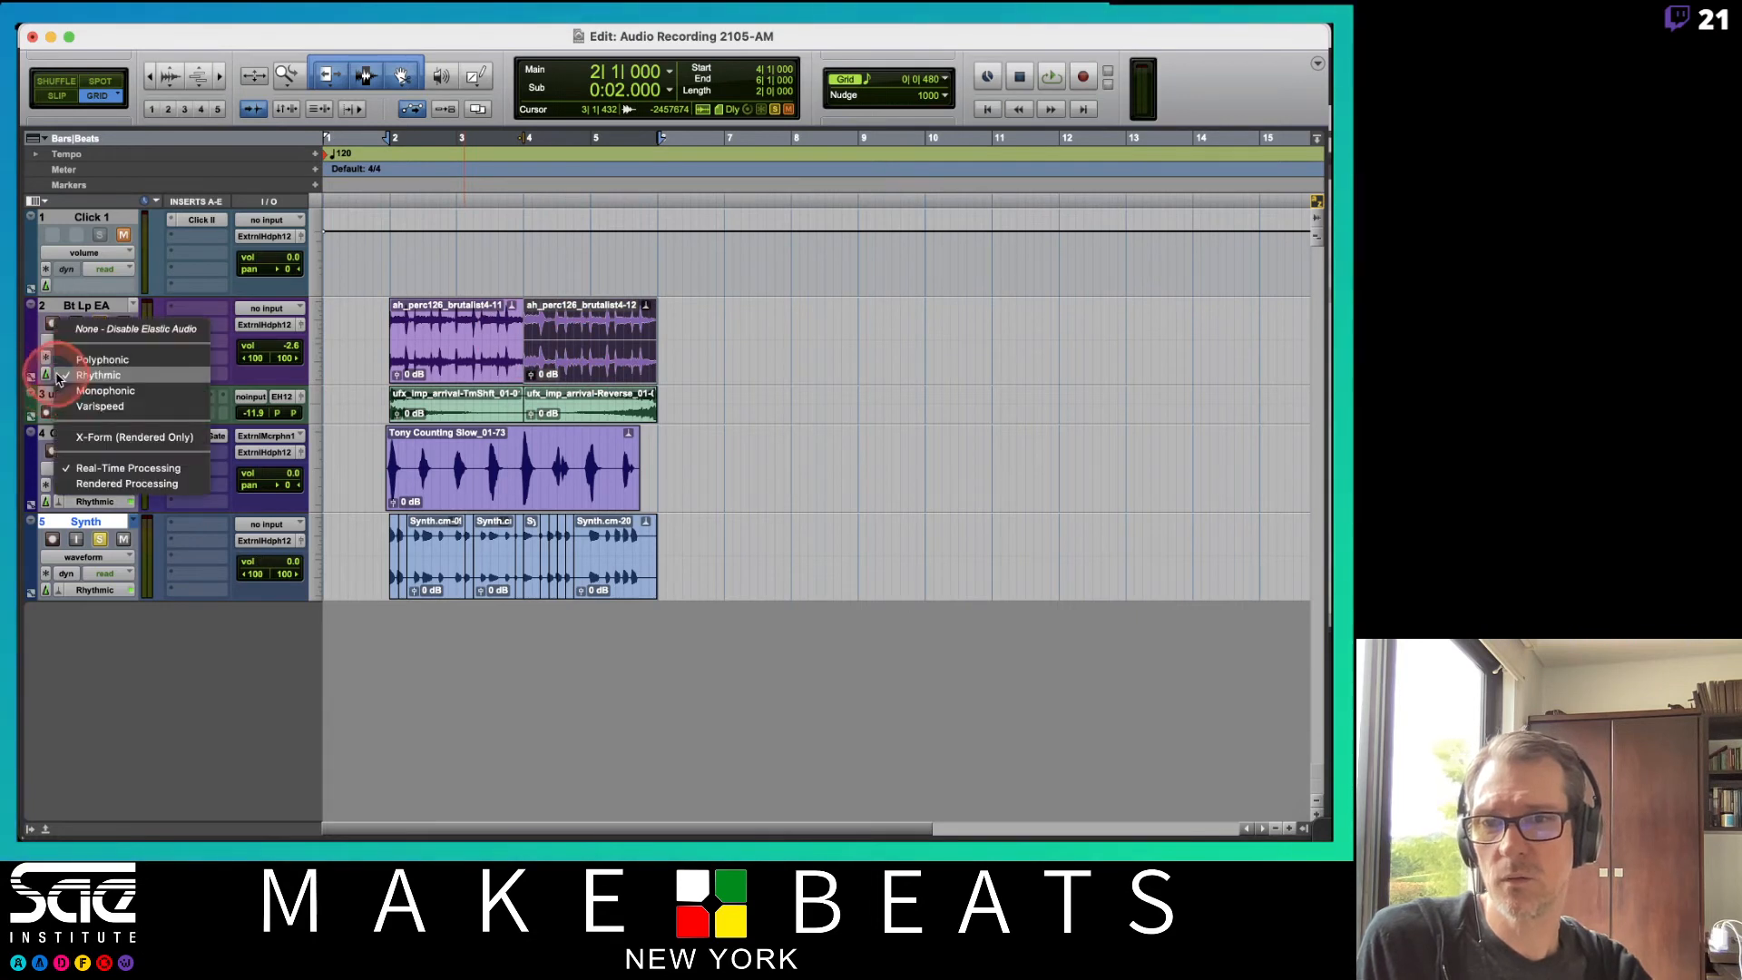
left_click(95, 405)
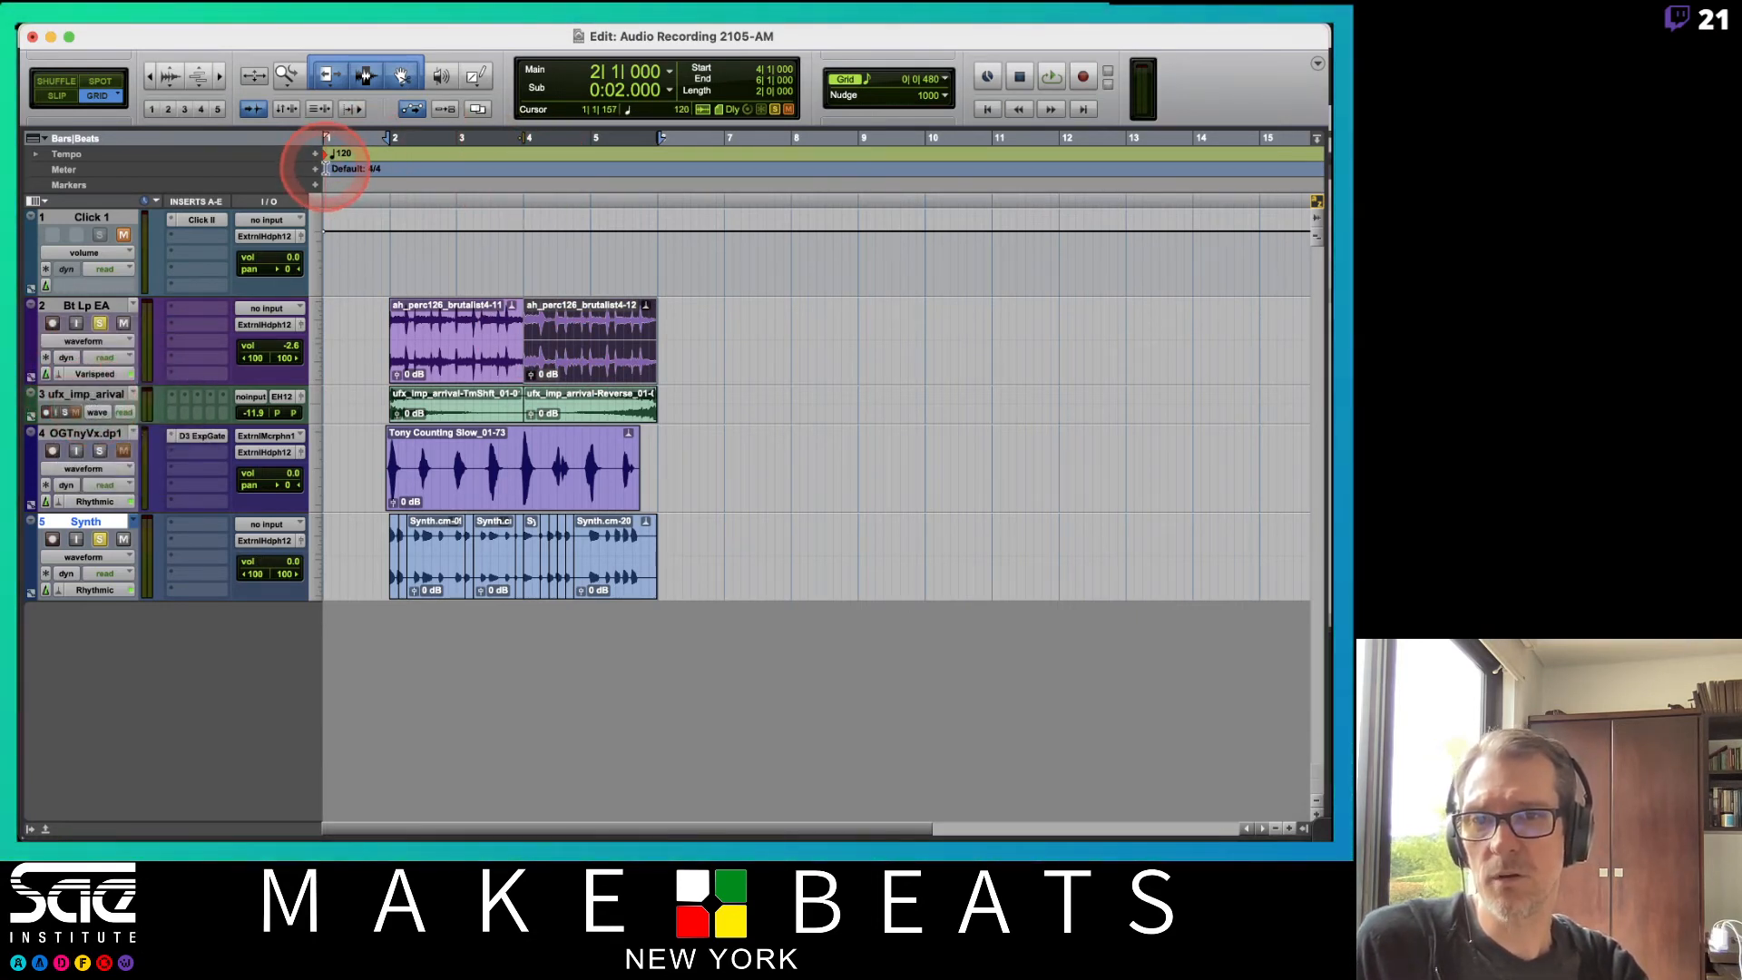
Select bars 4 to 6 in the tempo ruler and expand the tempo editor.
left_click(526, 155)
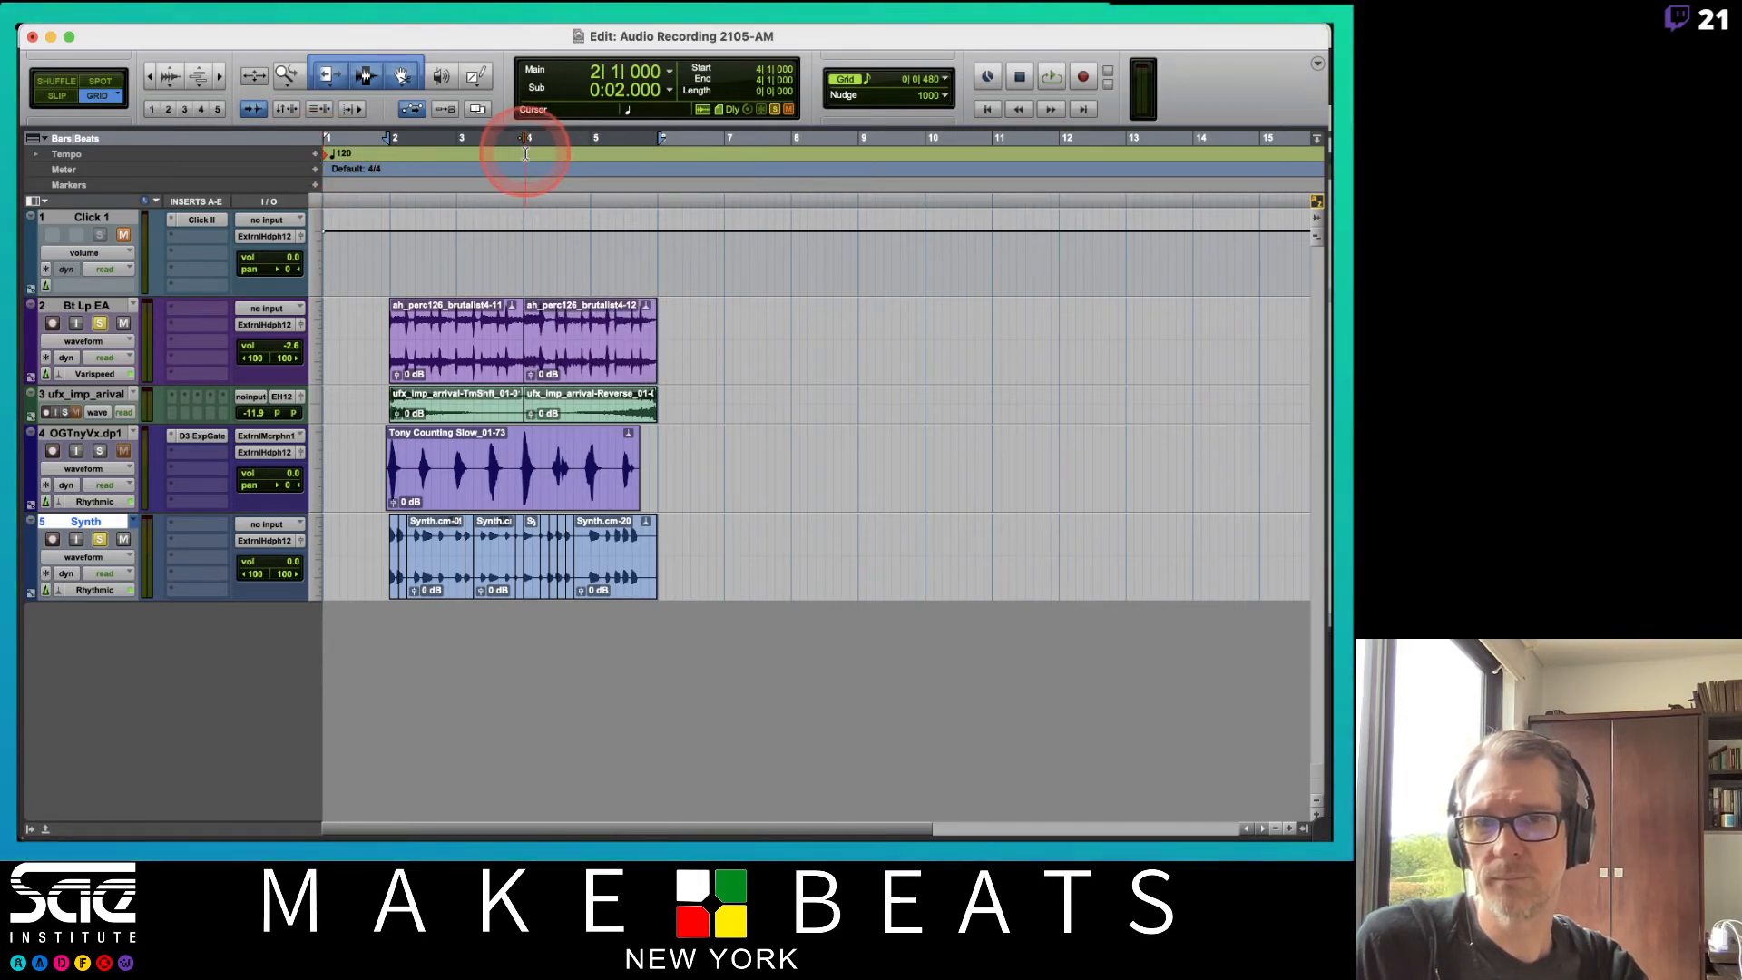
key("shift+slash")
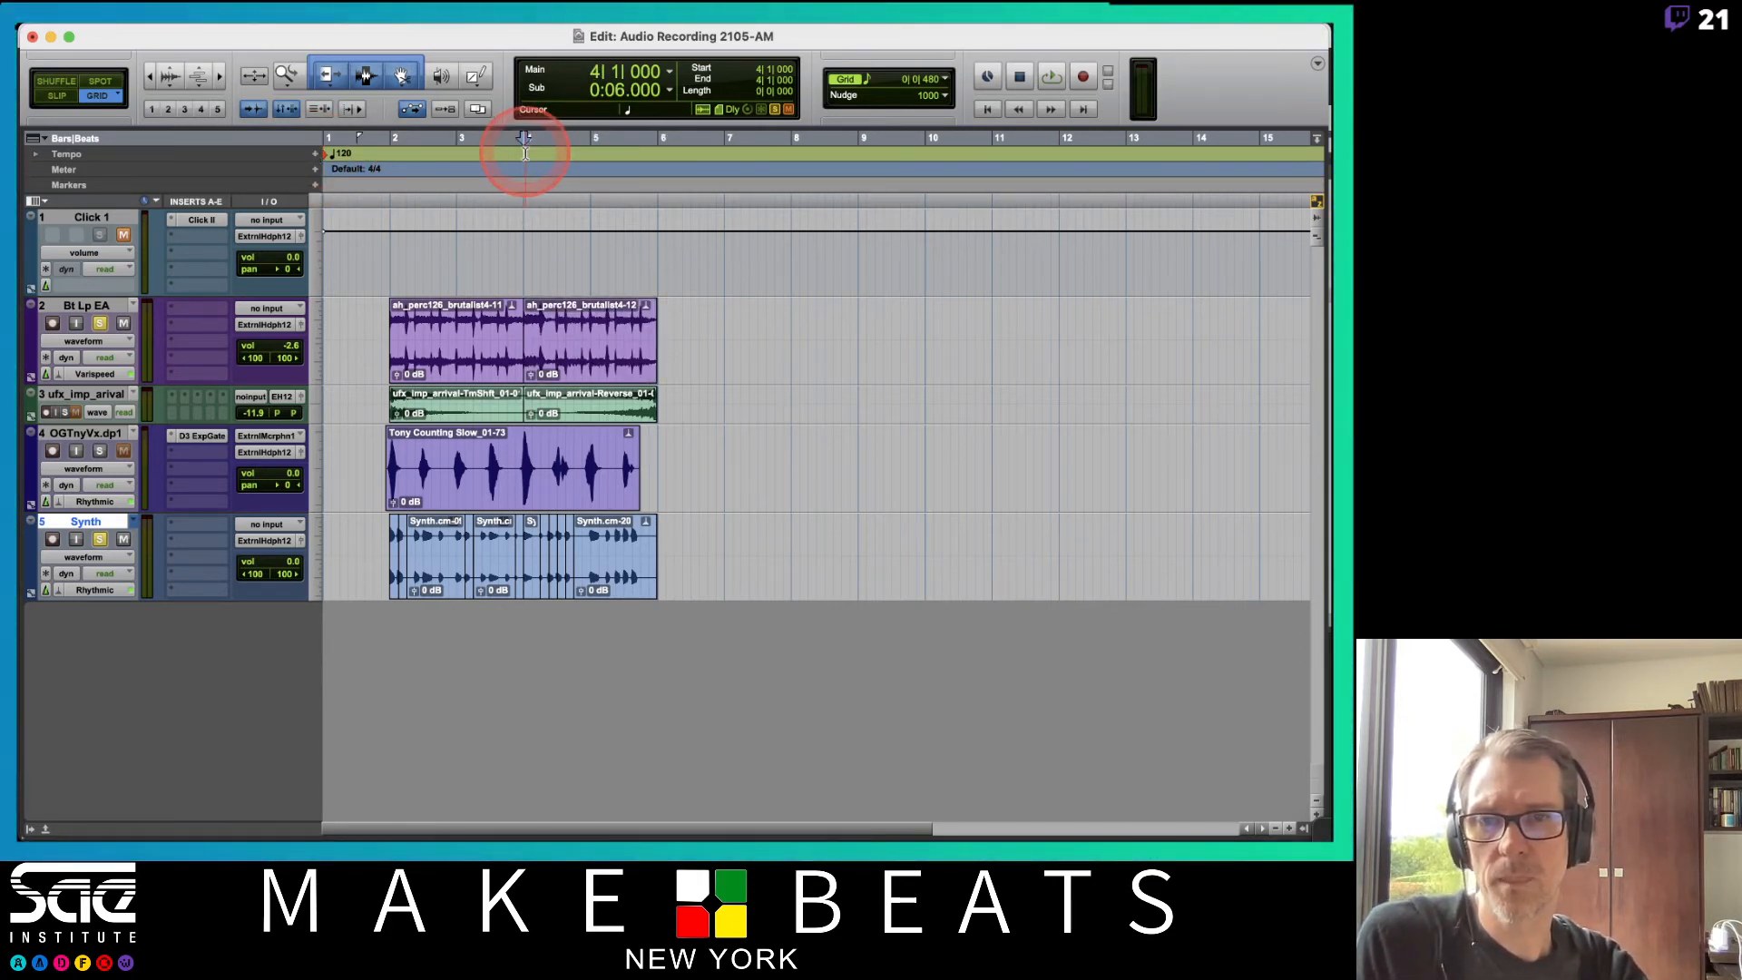
left_click_drag(526, 154, 649, 159)
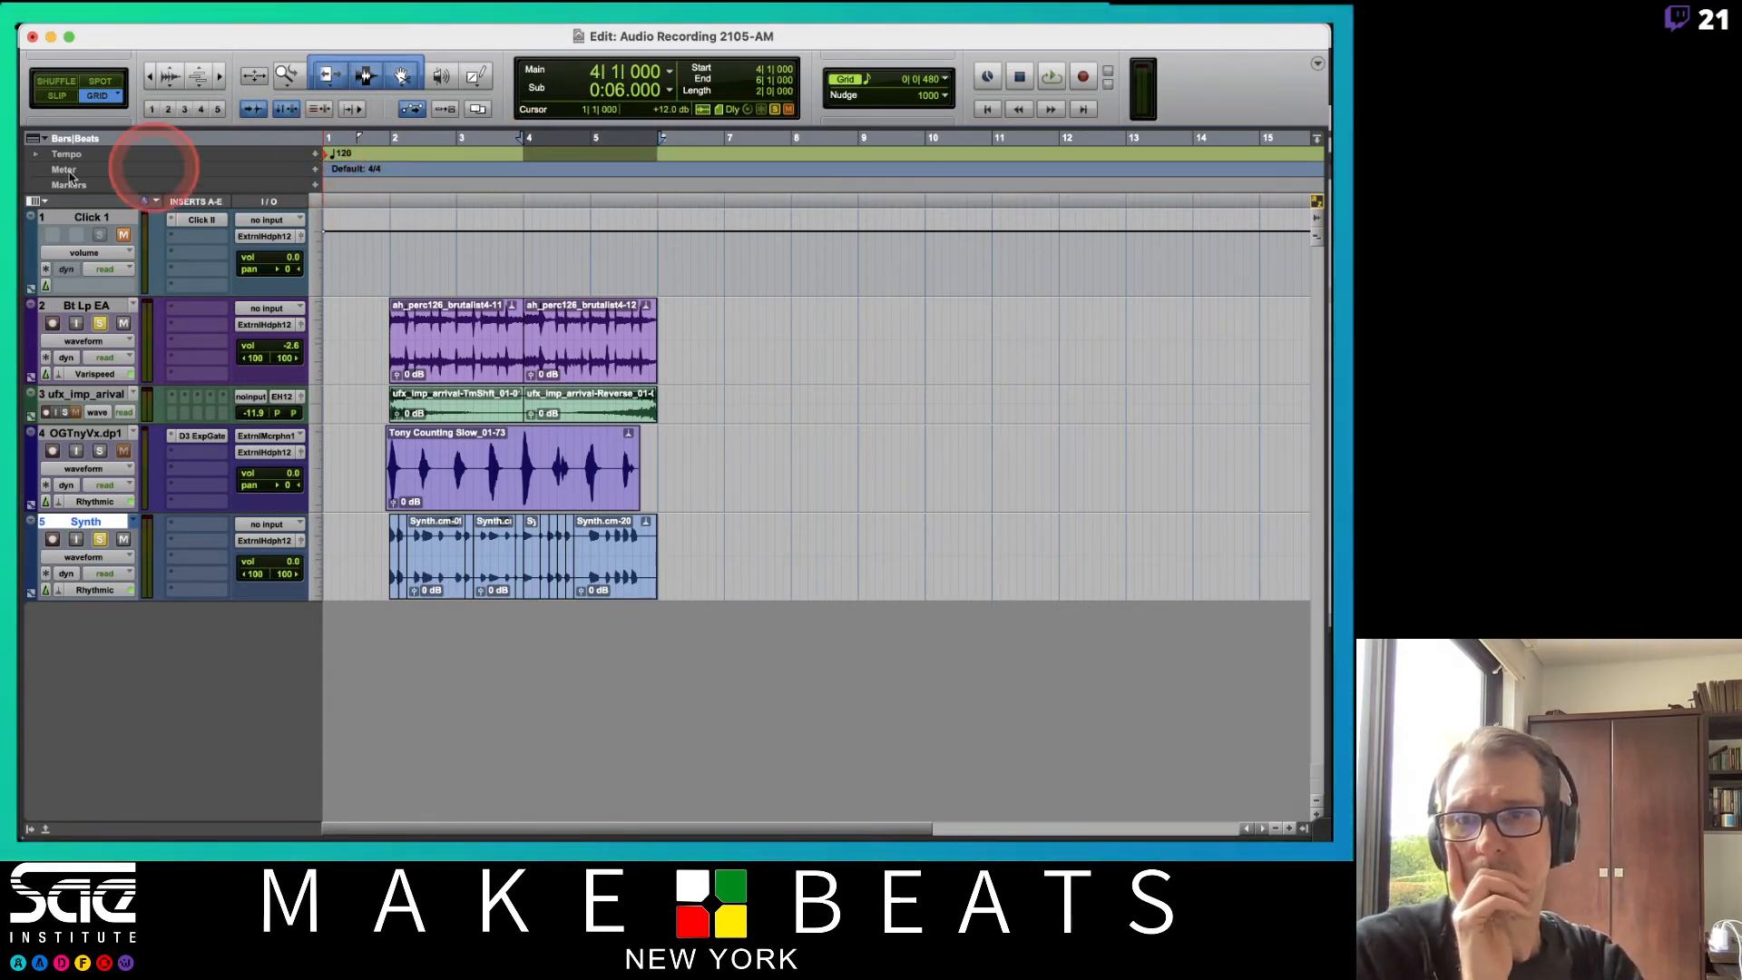
left_click(36, 154)
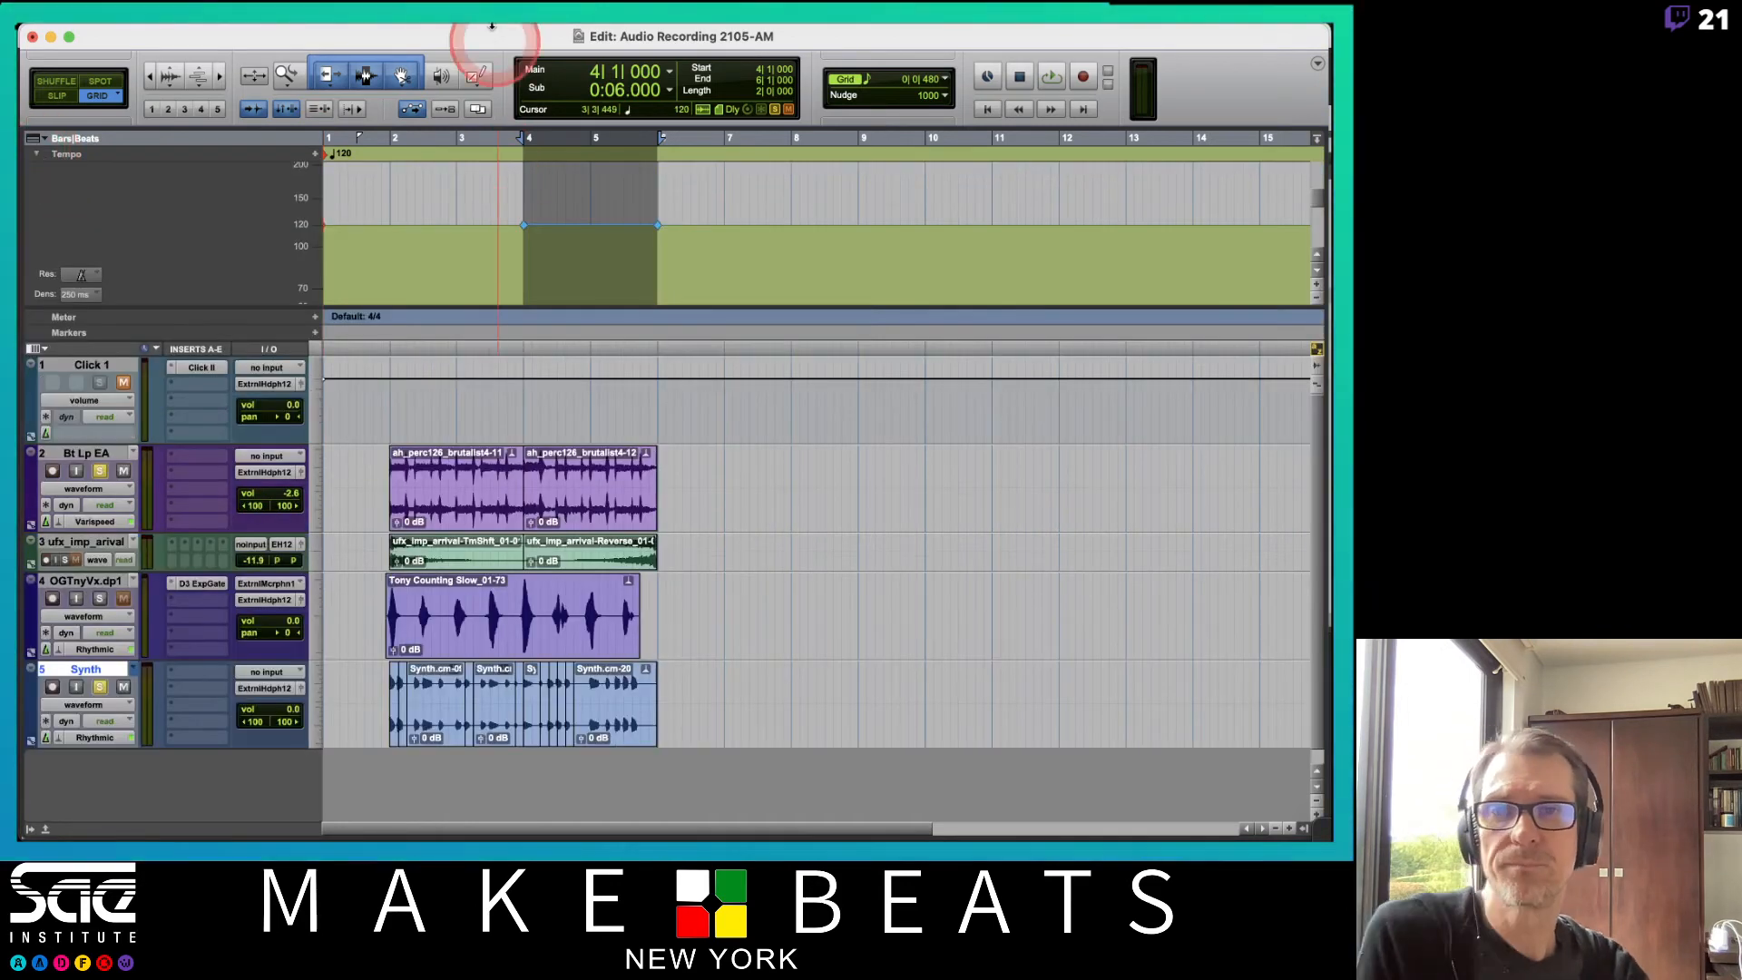
left_click_drag(659, 227, 660, 236)
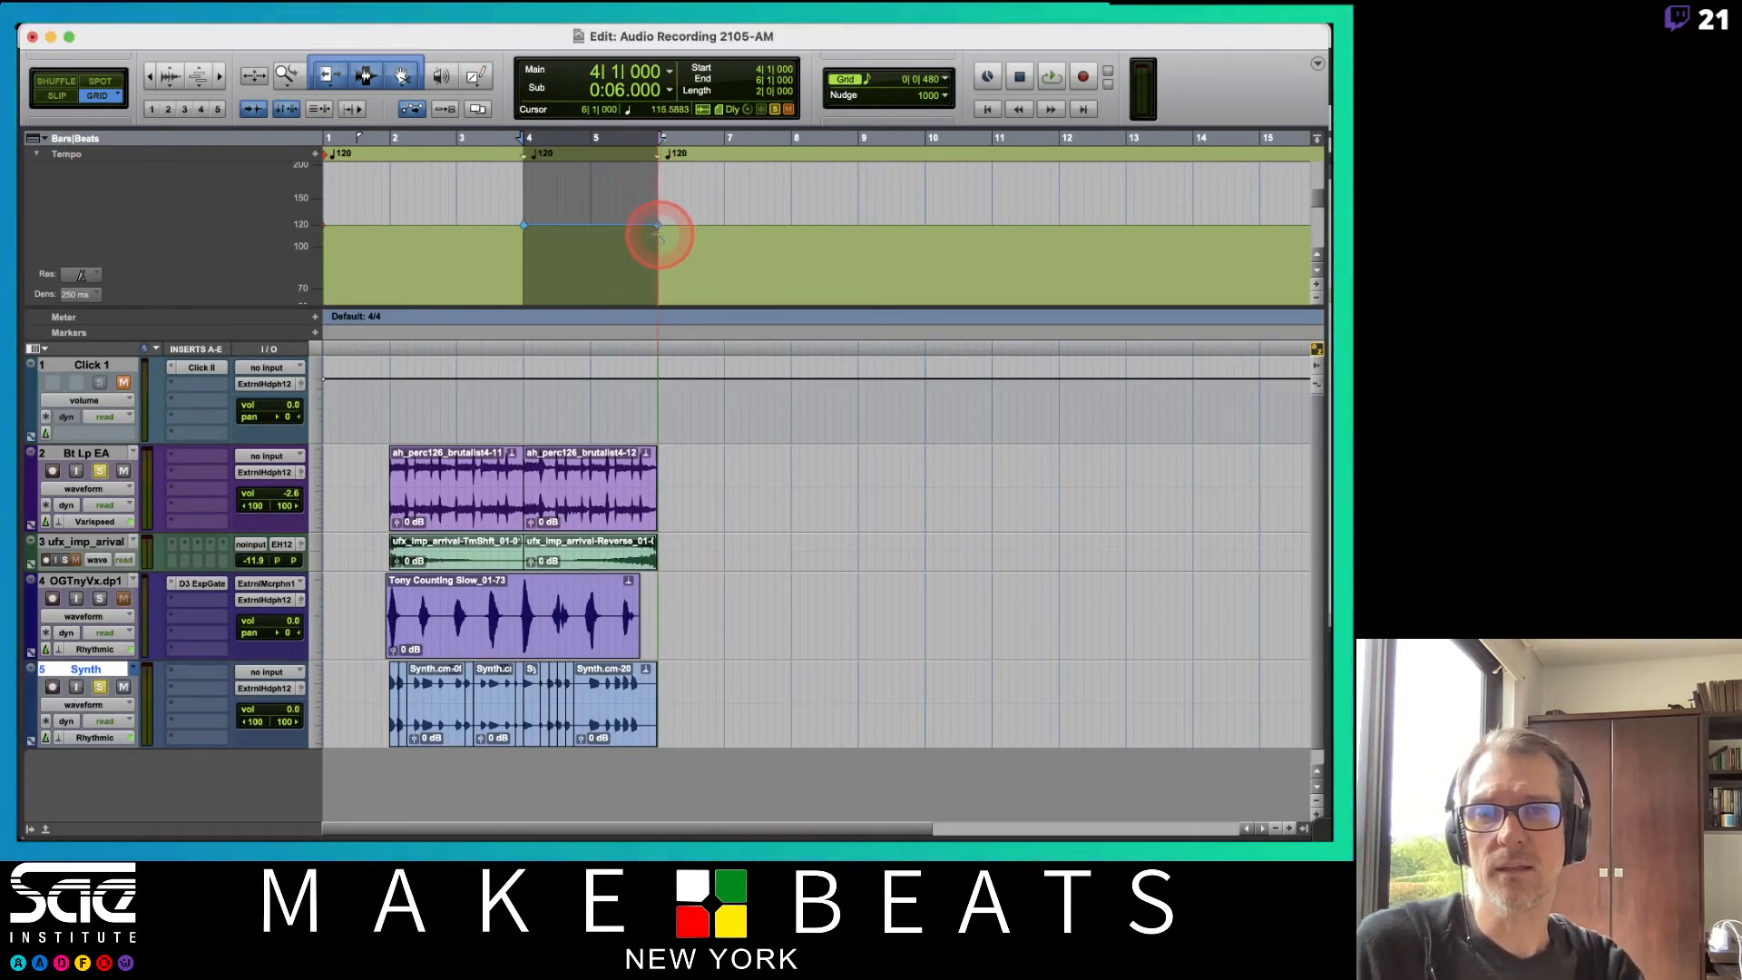
left_click(651, 224)
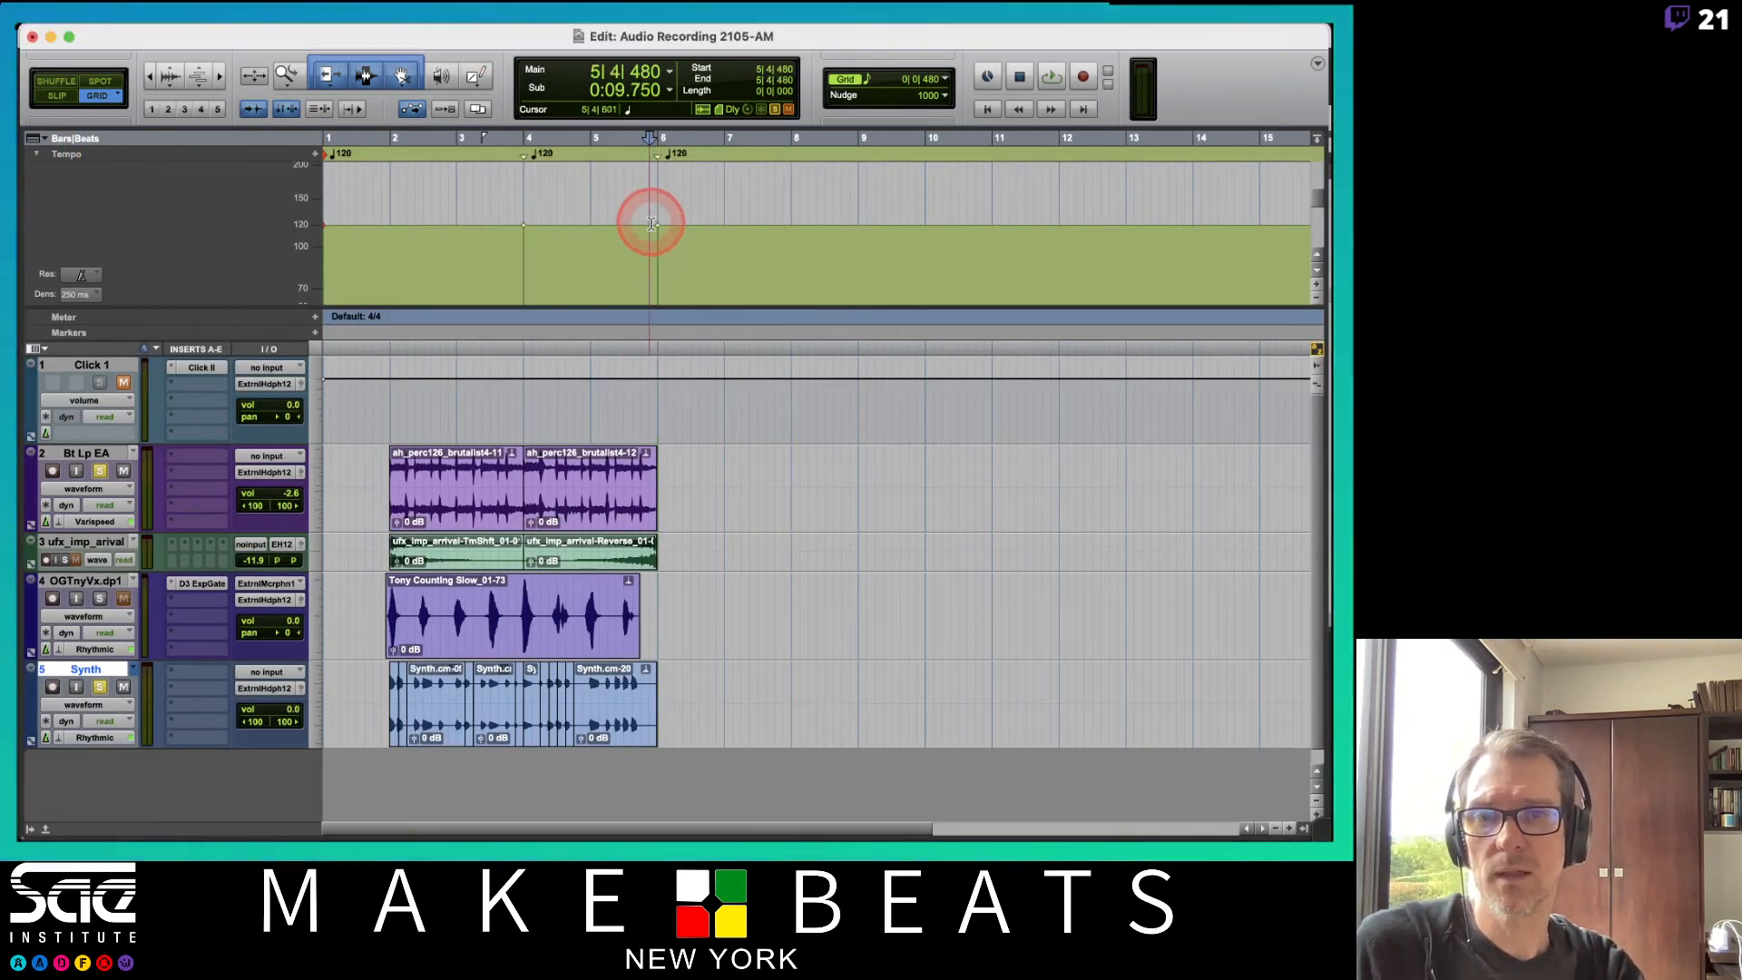
left_click(660, 236)
left_click_drag(676, 186, 671, 191)
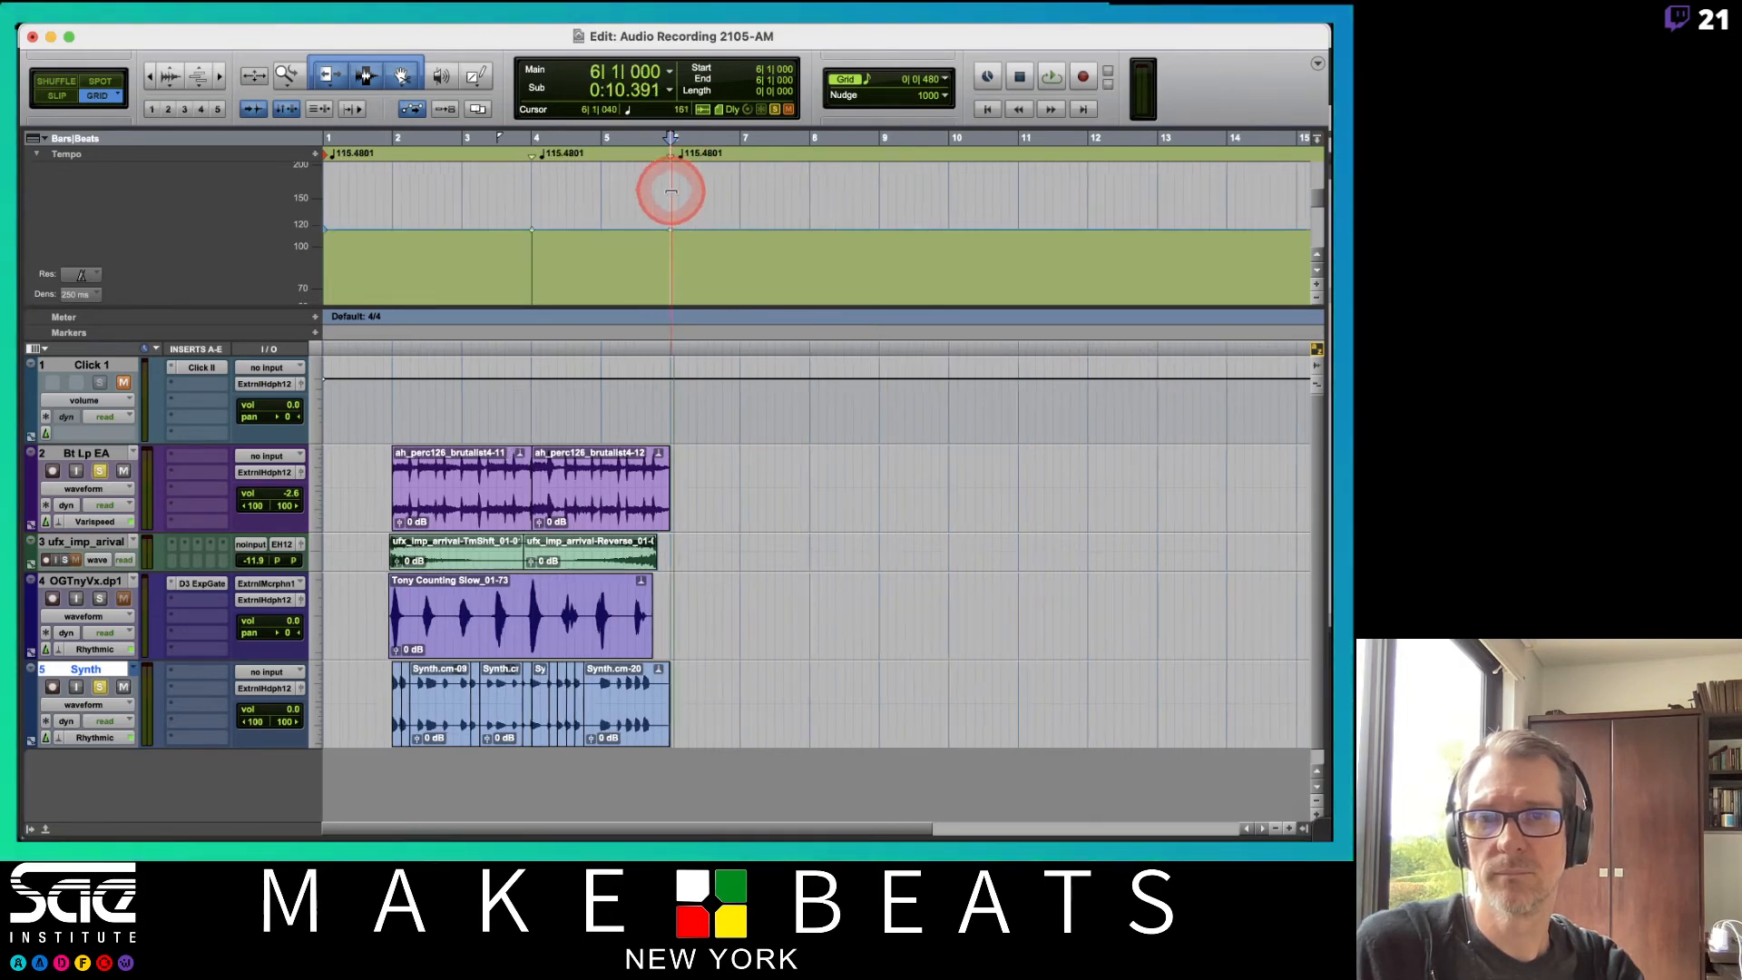
key("super+z")
key("super+z")
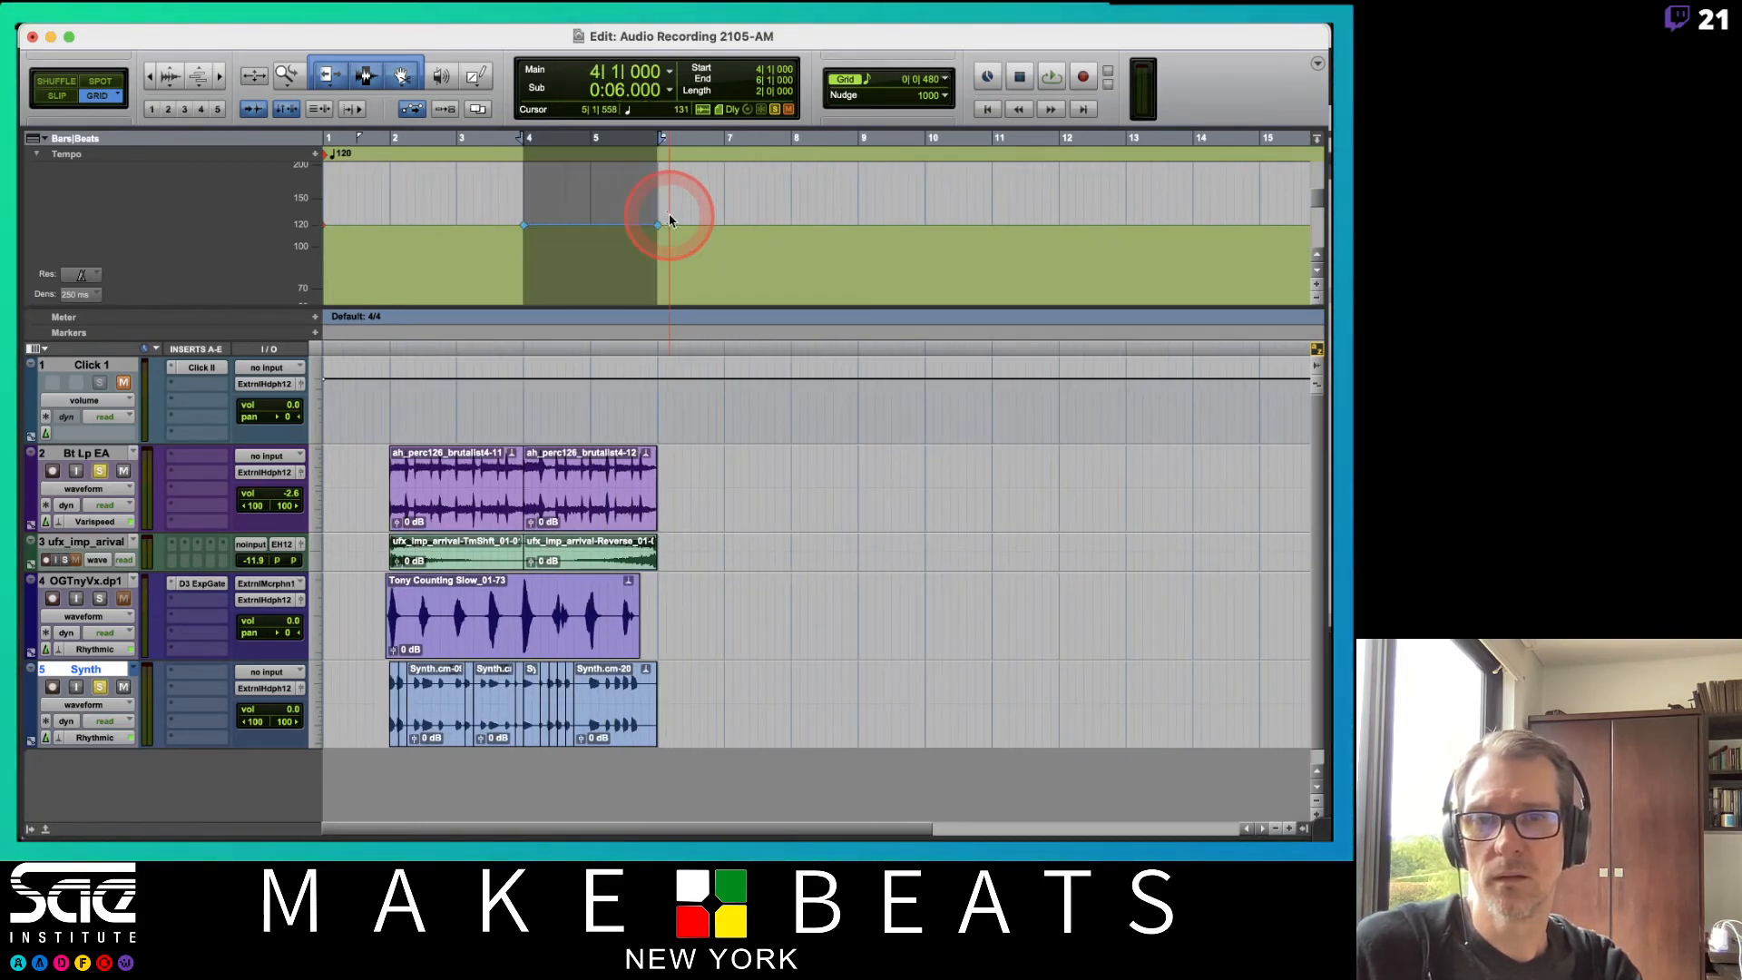
Apply a Linear tempo ramp from 120 to 20 BPM across the selected bars with Tempo Operations.
left_click(371, 33)
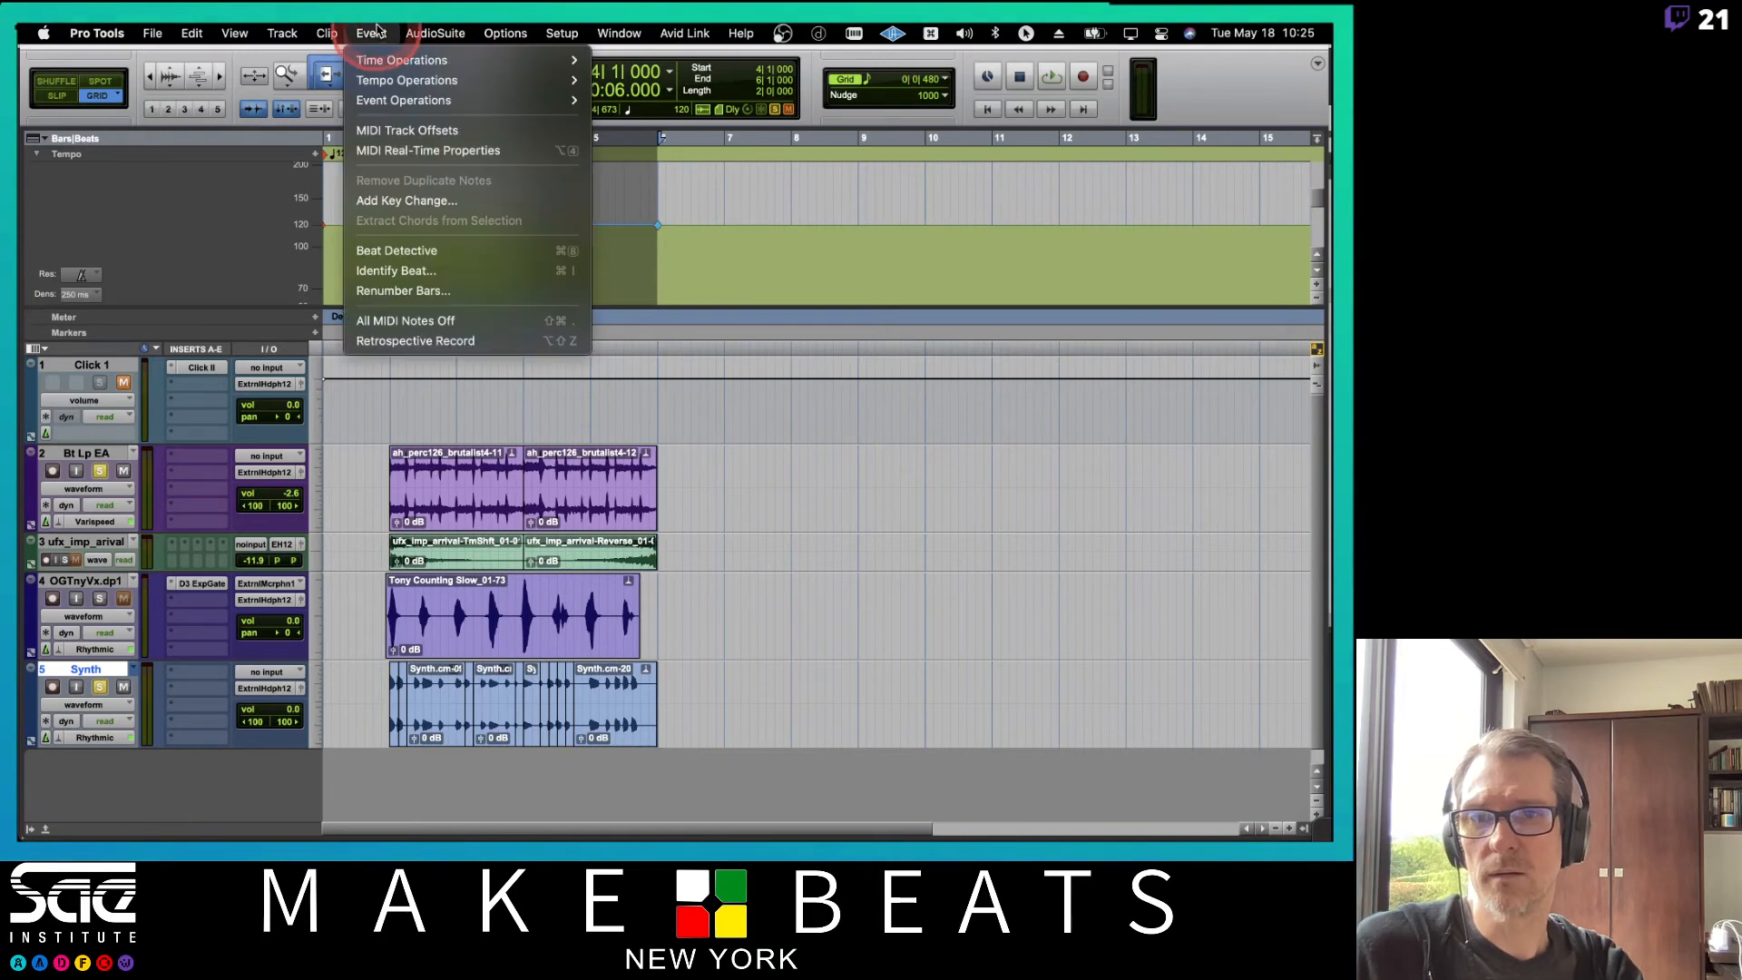
mouse_move(393, 79)
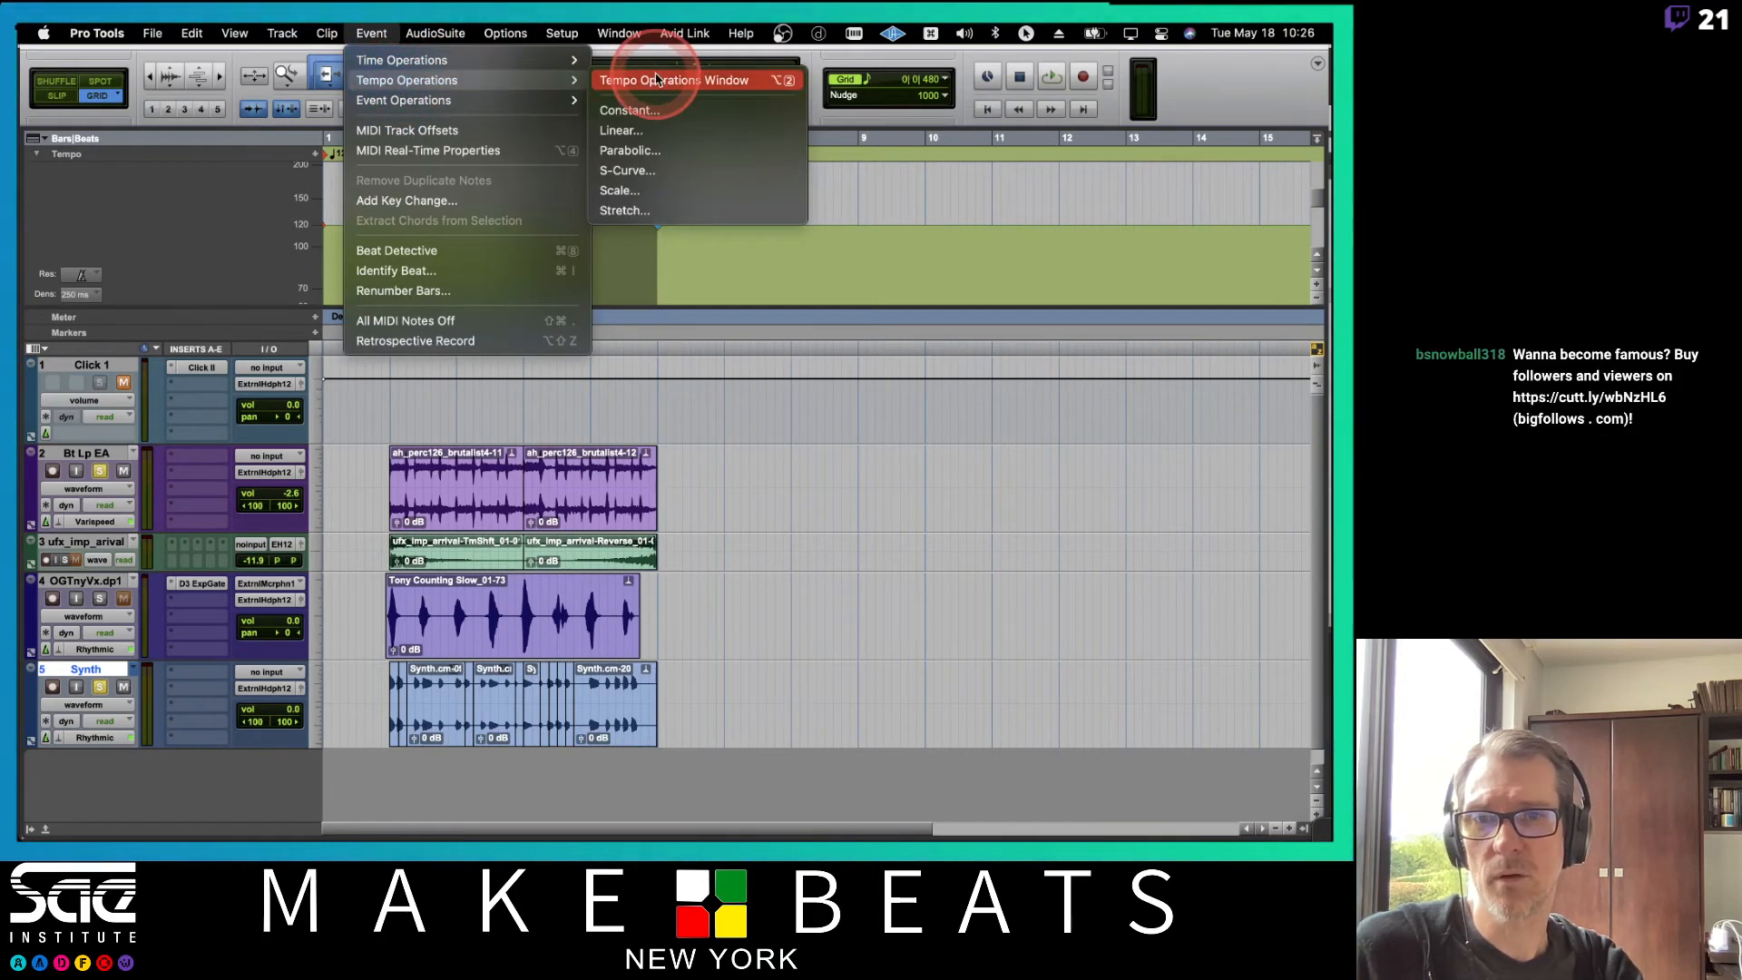
left_click(659, 136)
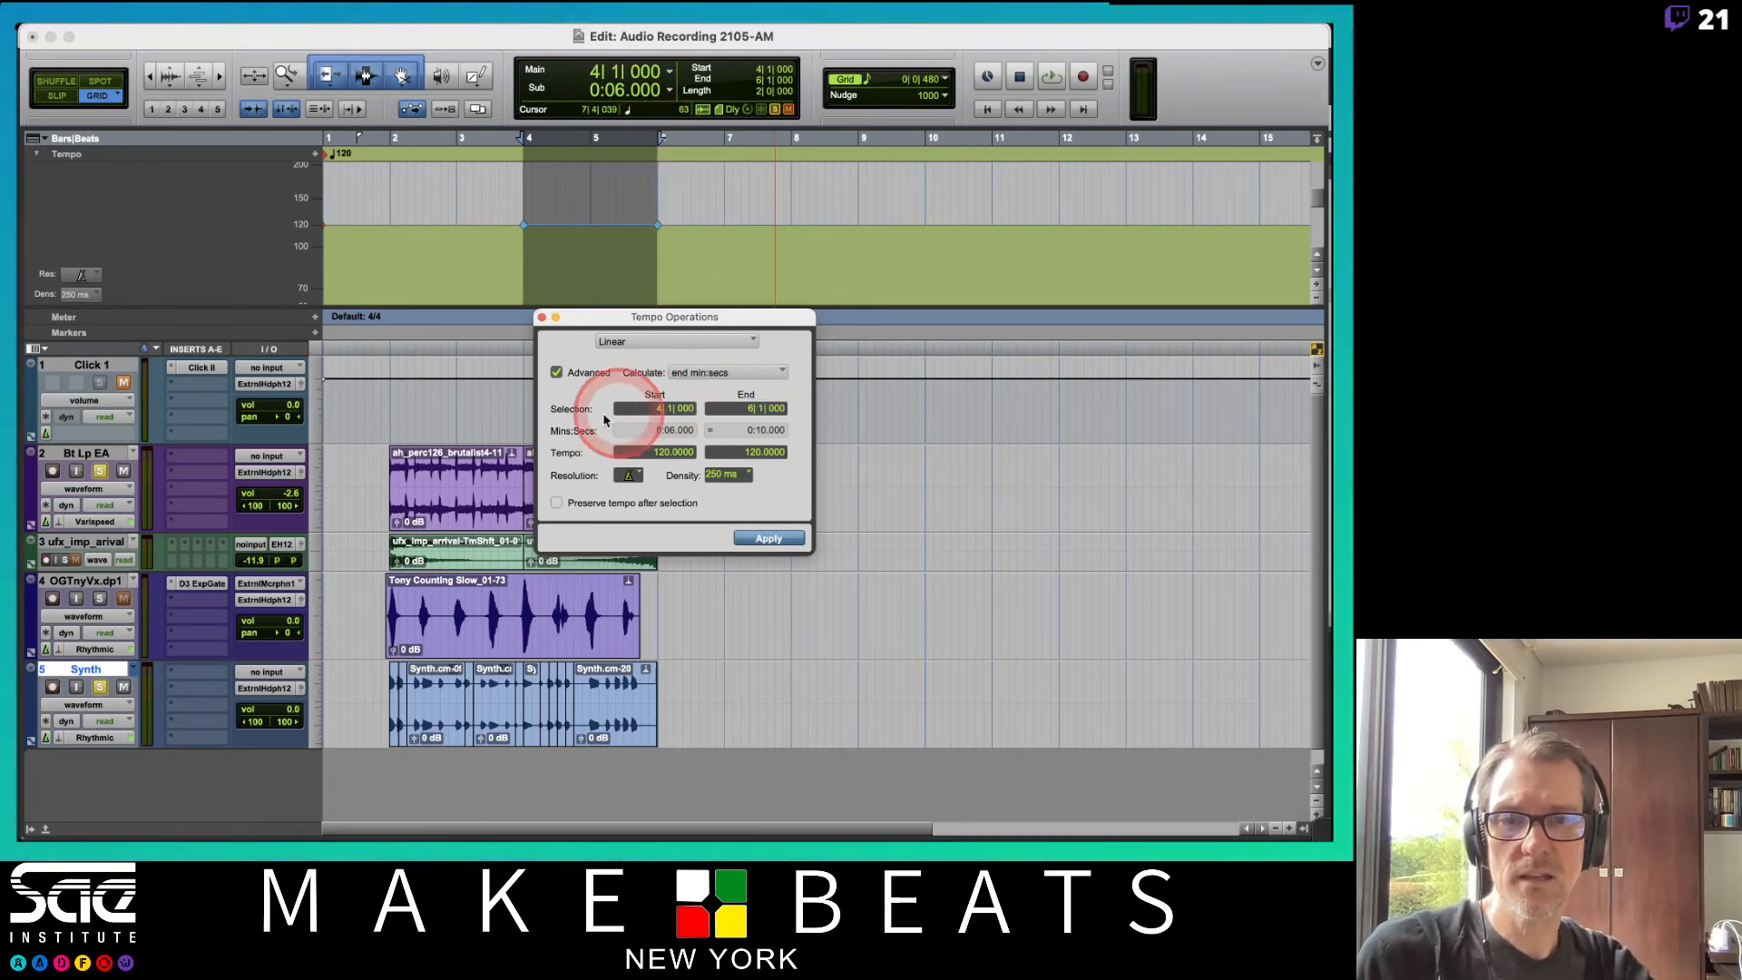
left_click(755, 452)
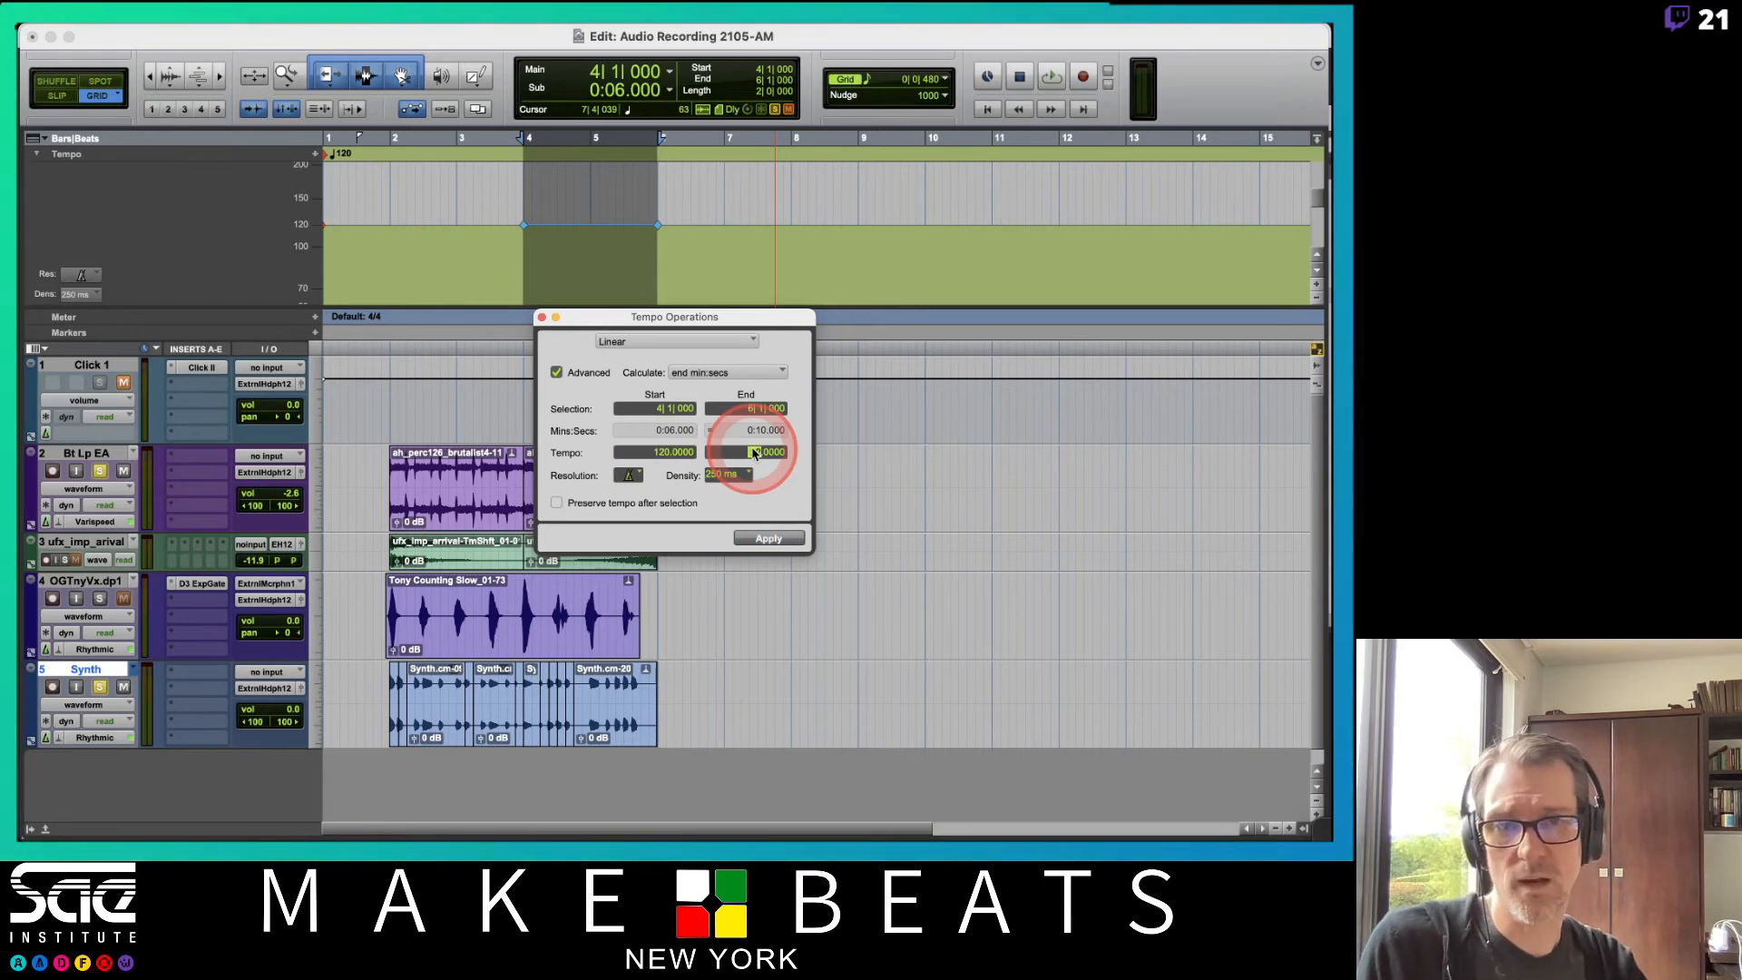
left_click(768, 538)
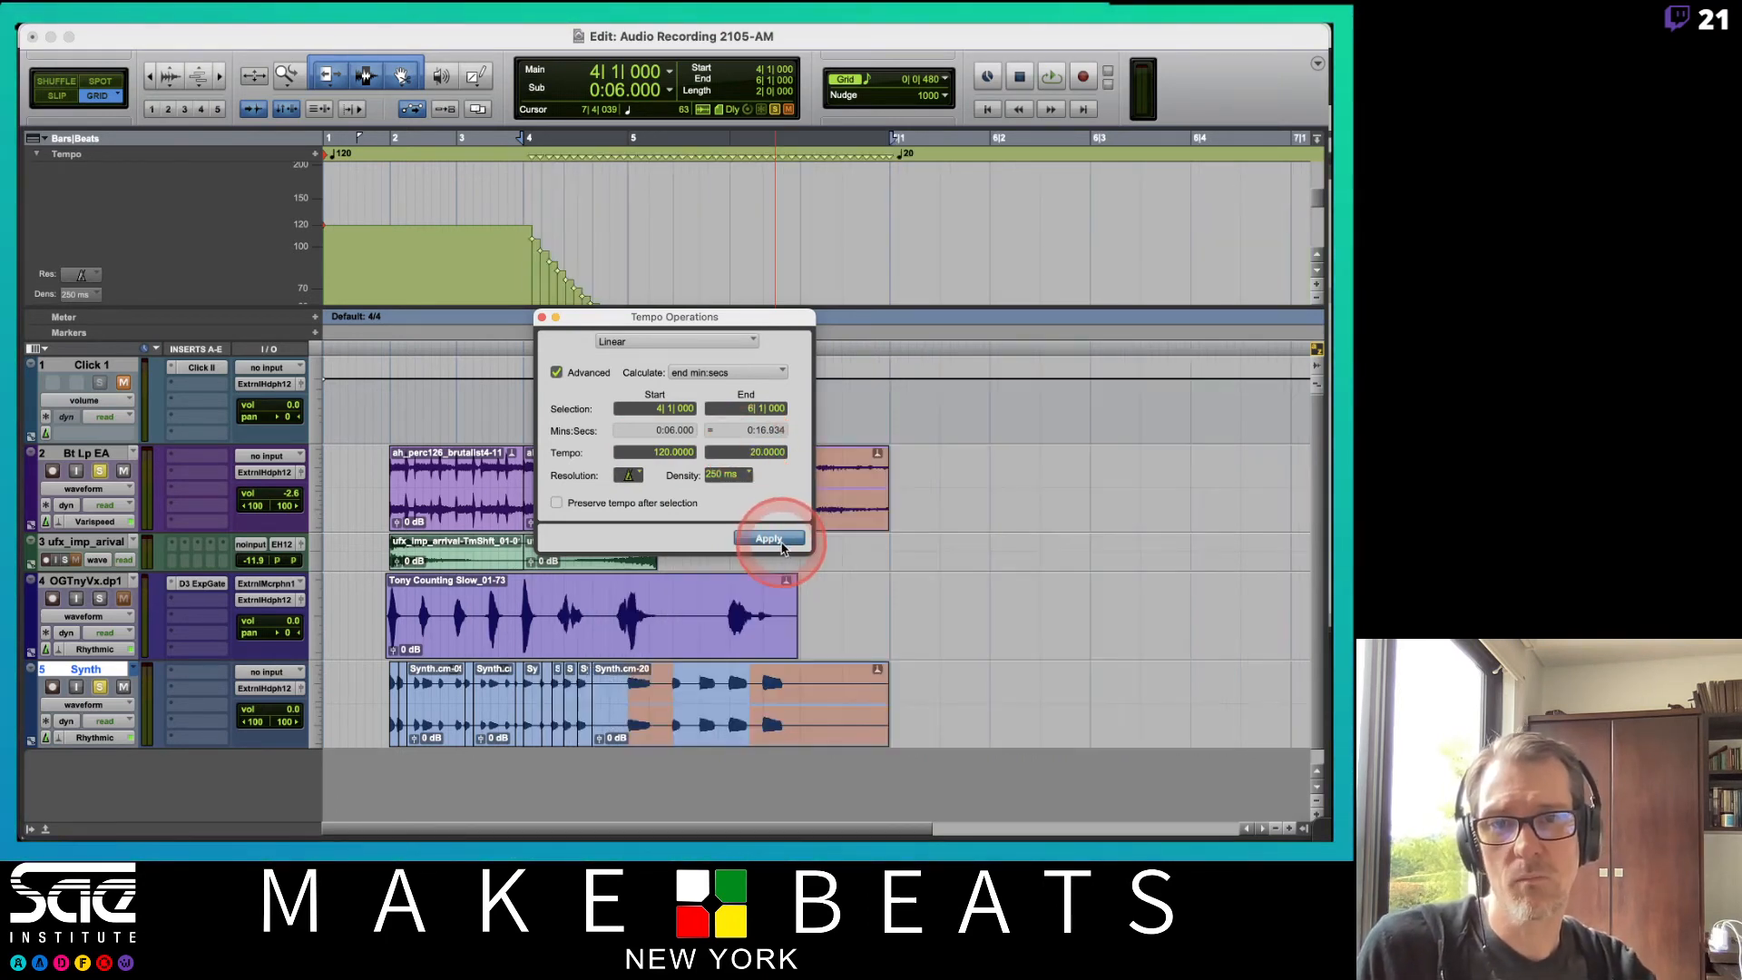
Close Tempo Operations and play back the session from around bar 2 to hear the tempo ramp.
left_click(461, 268)
left_click(543, 316)
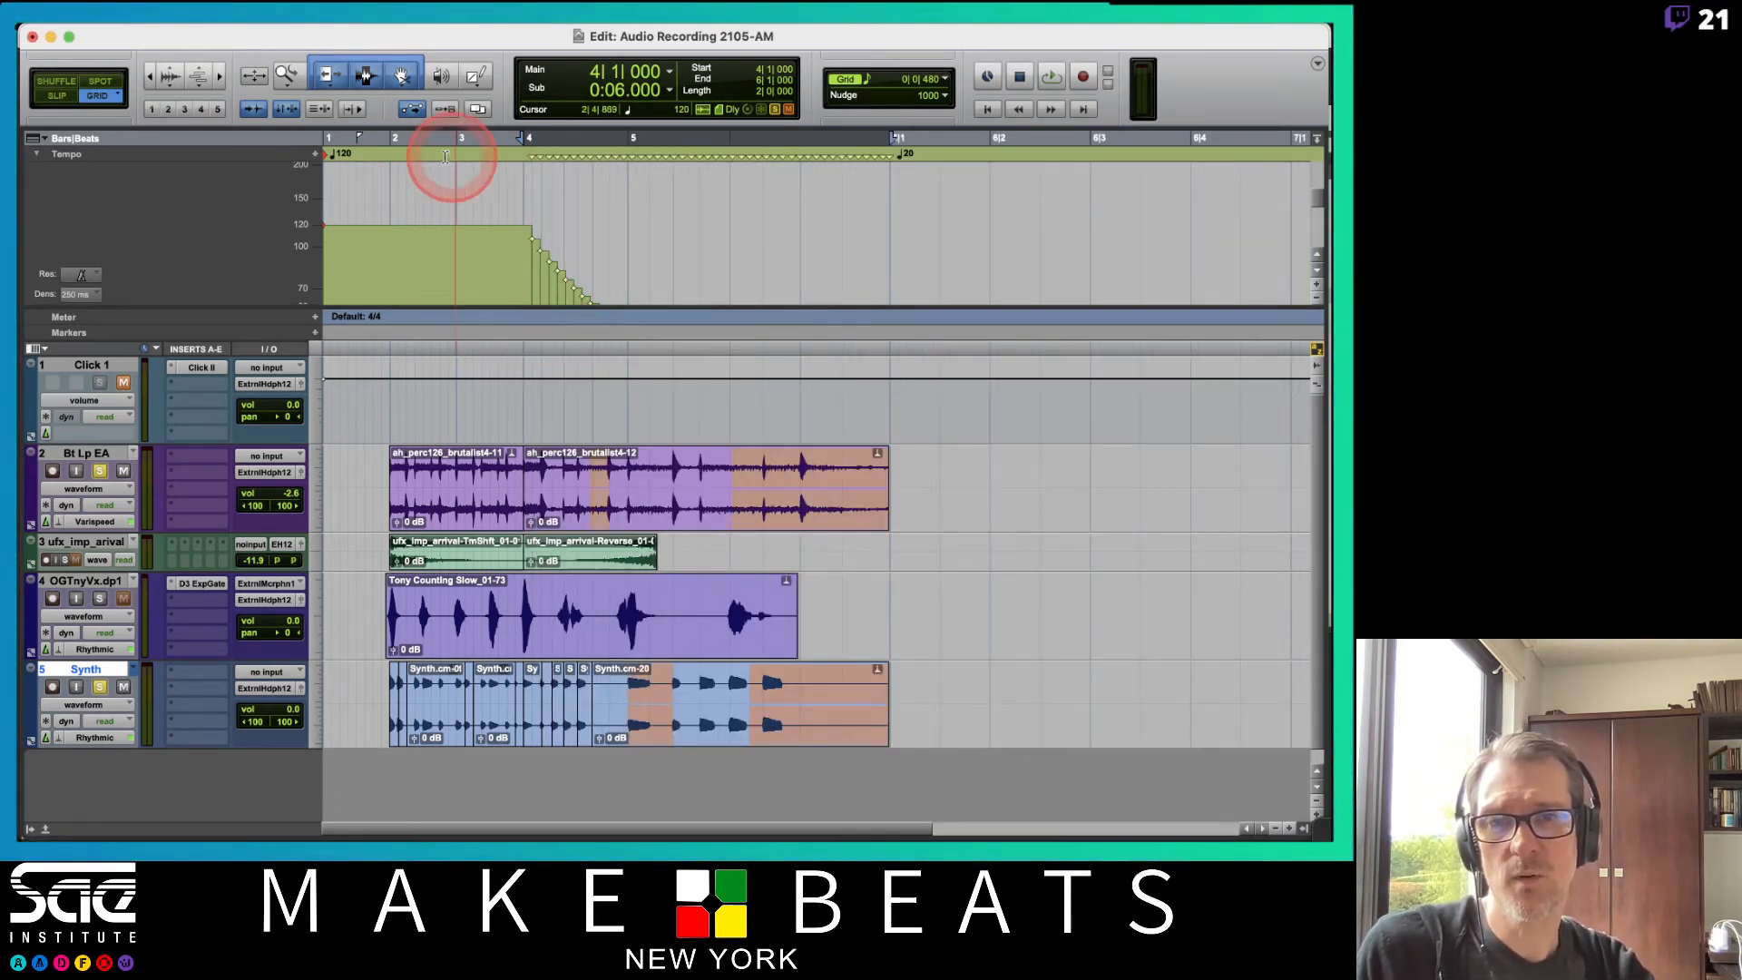
left_click(399, 143)
scroll(1254, 568, "down", 1)
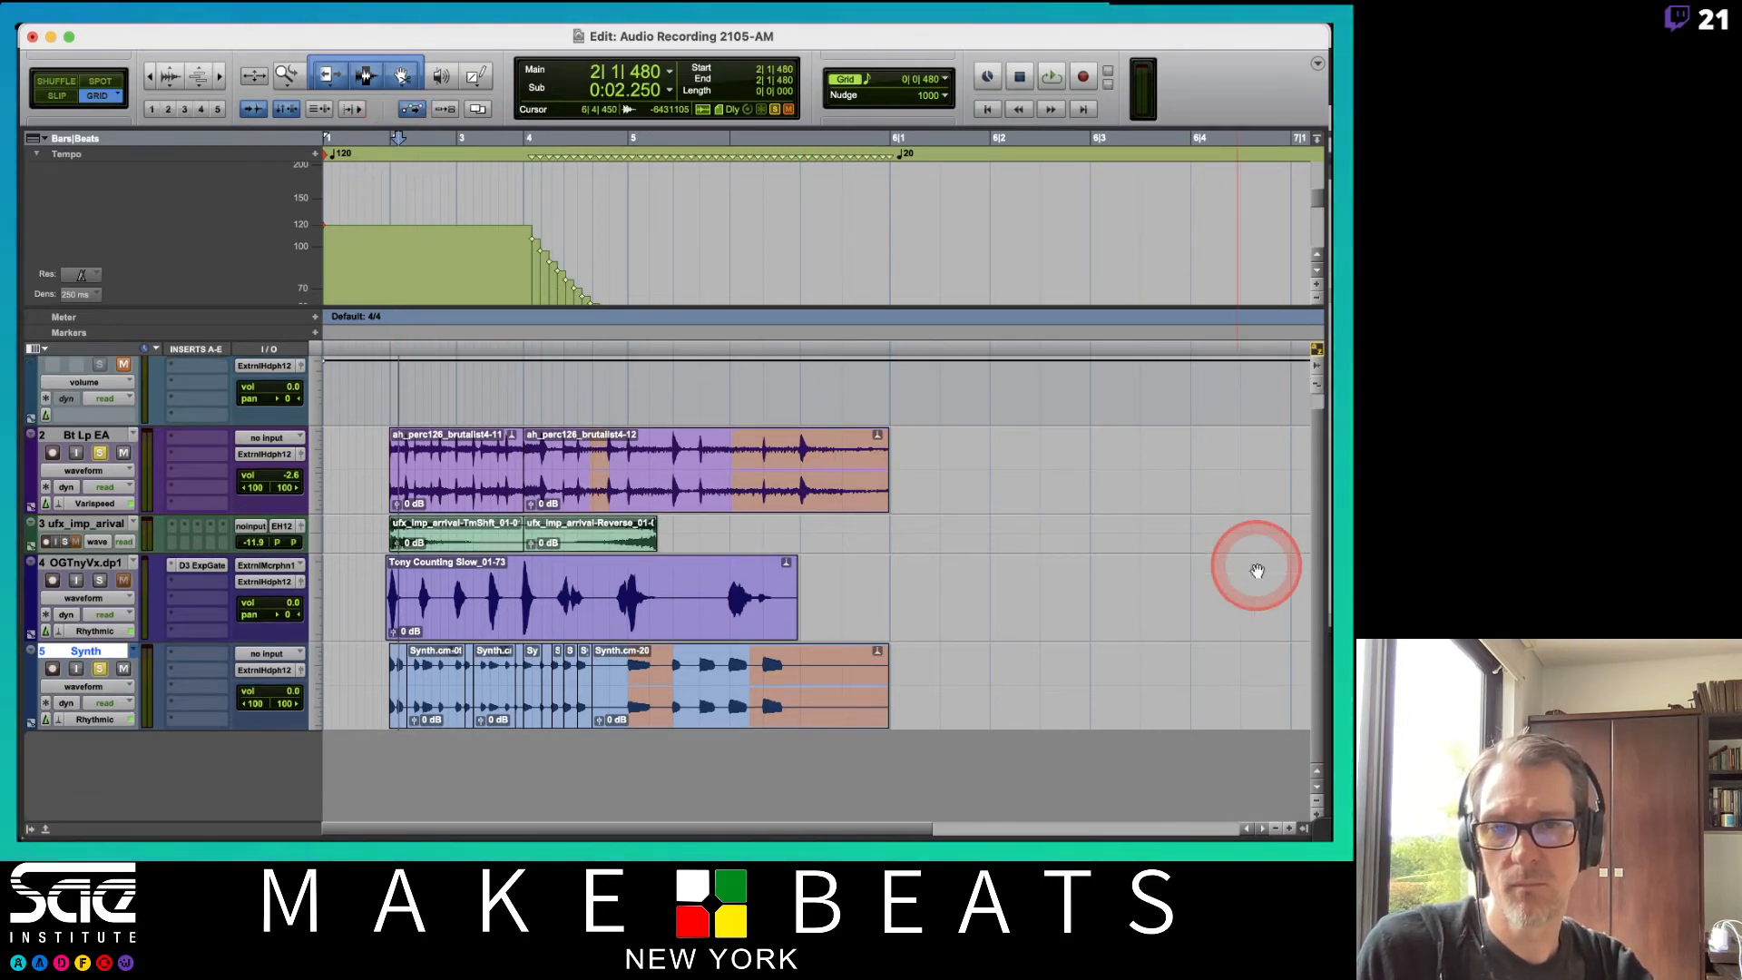
key("space")
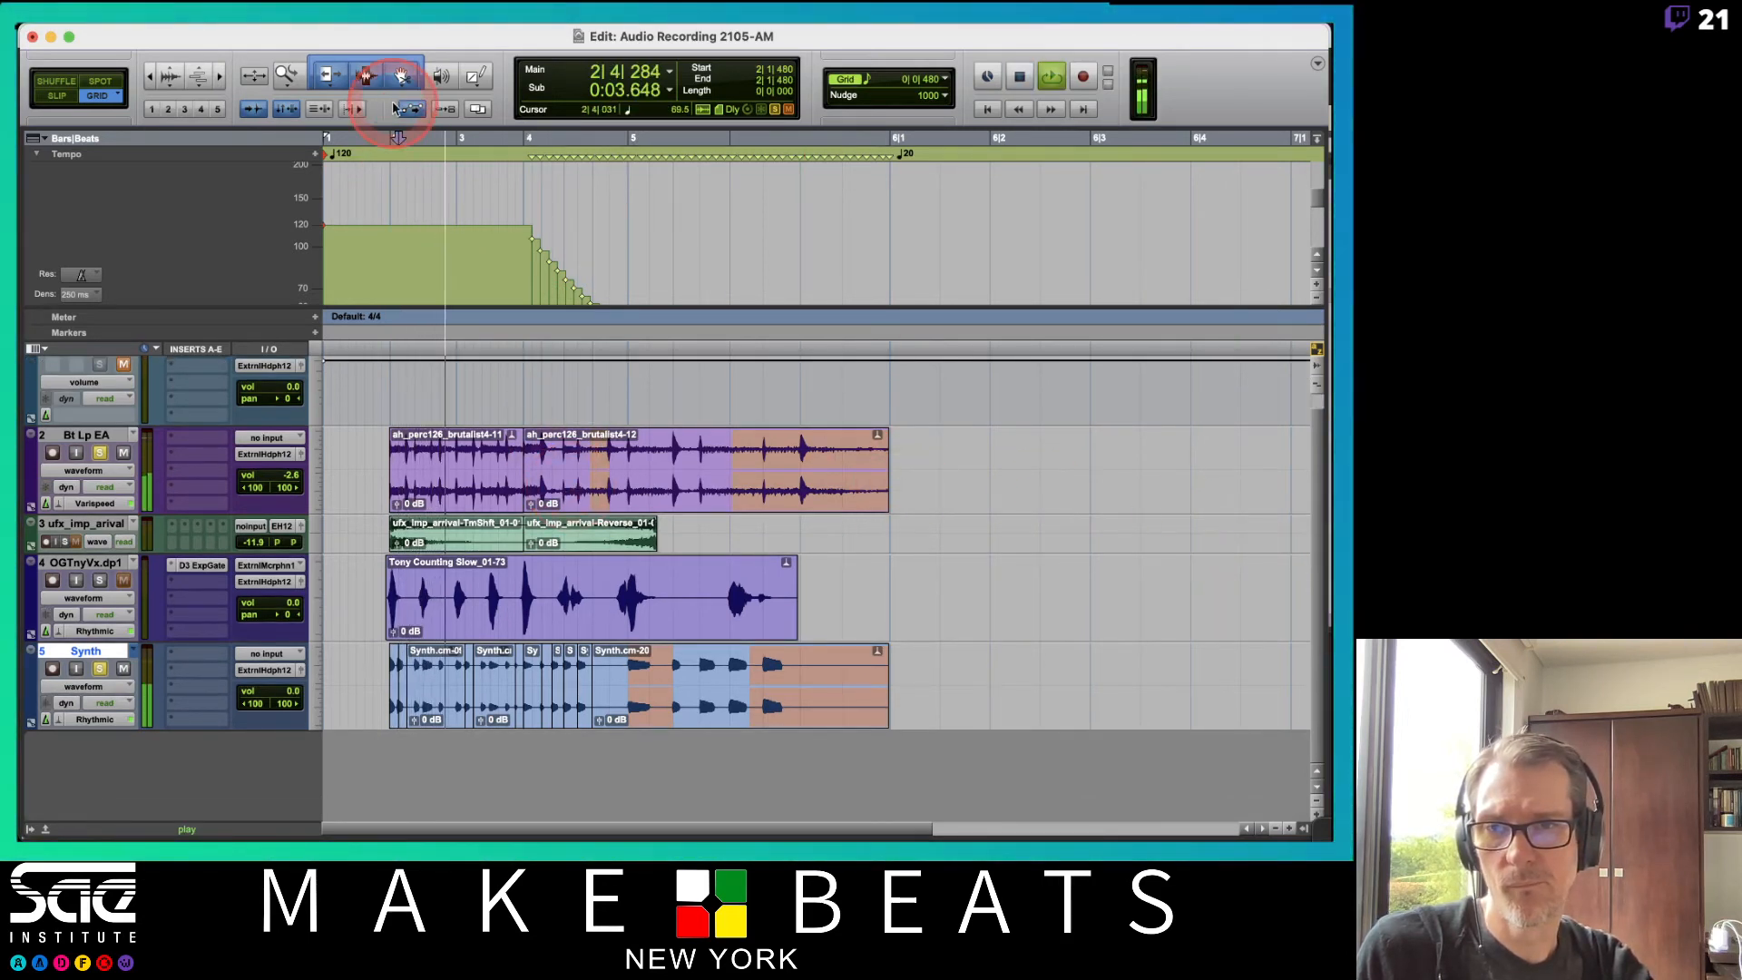
key("space")
left_click(392, 138)
key("space")
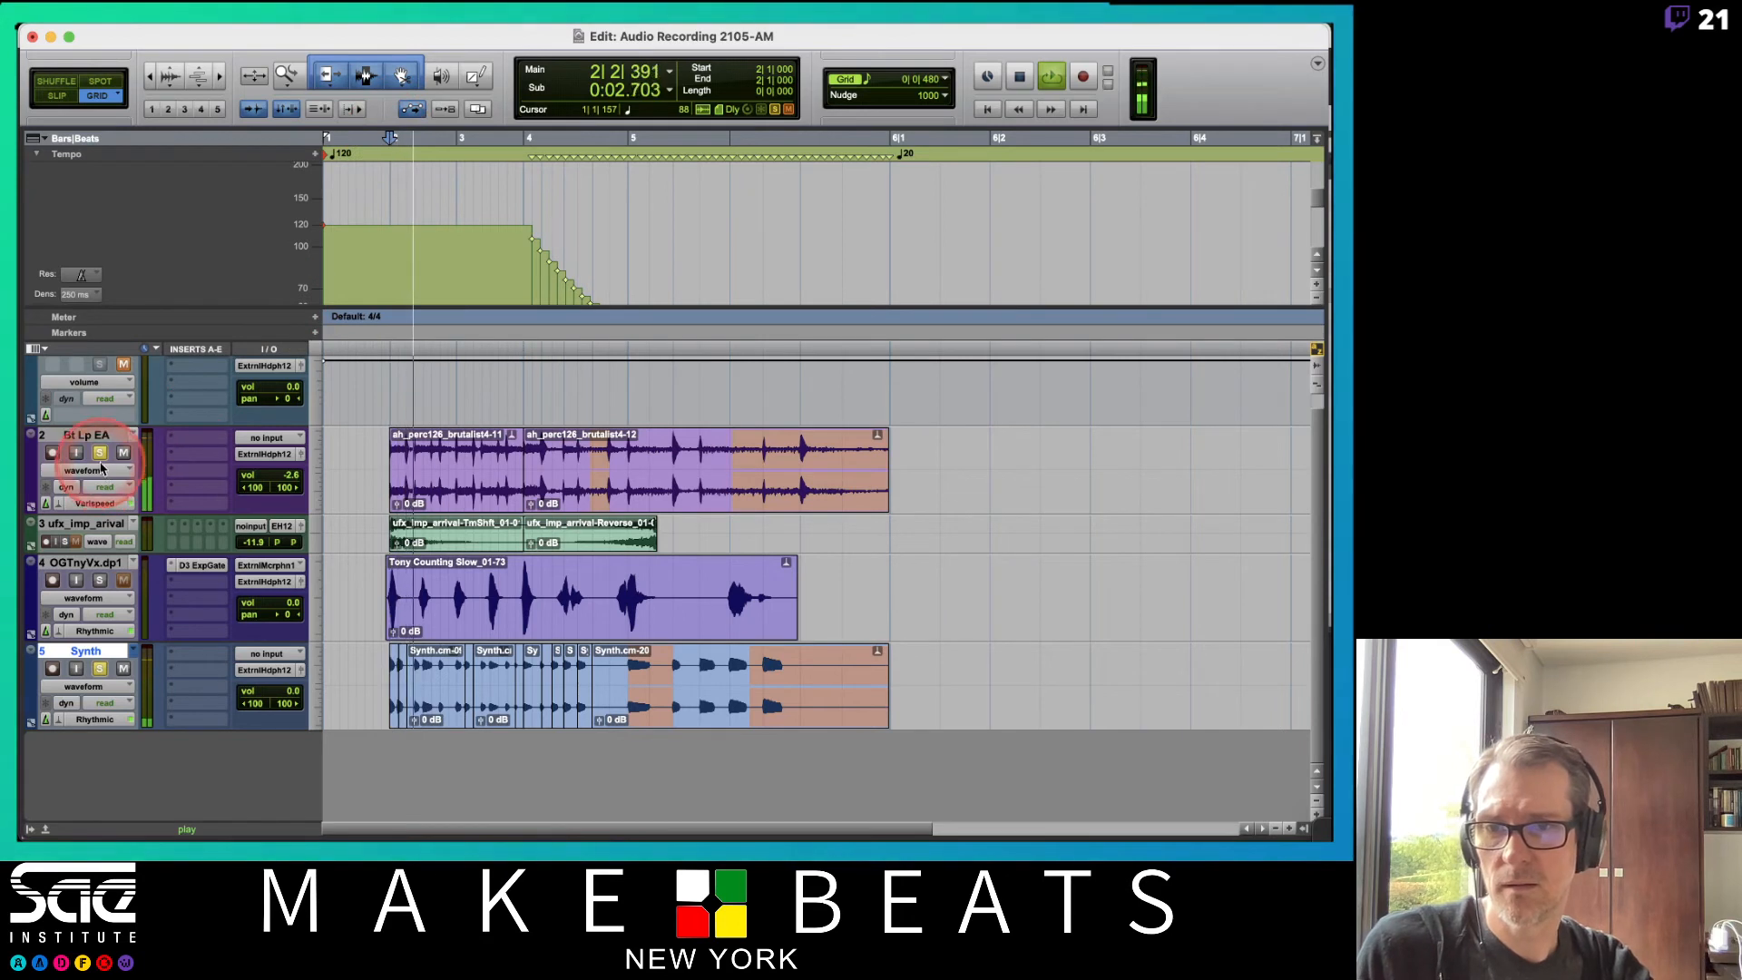
key("space")
left_click(99, 669)
key("space")
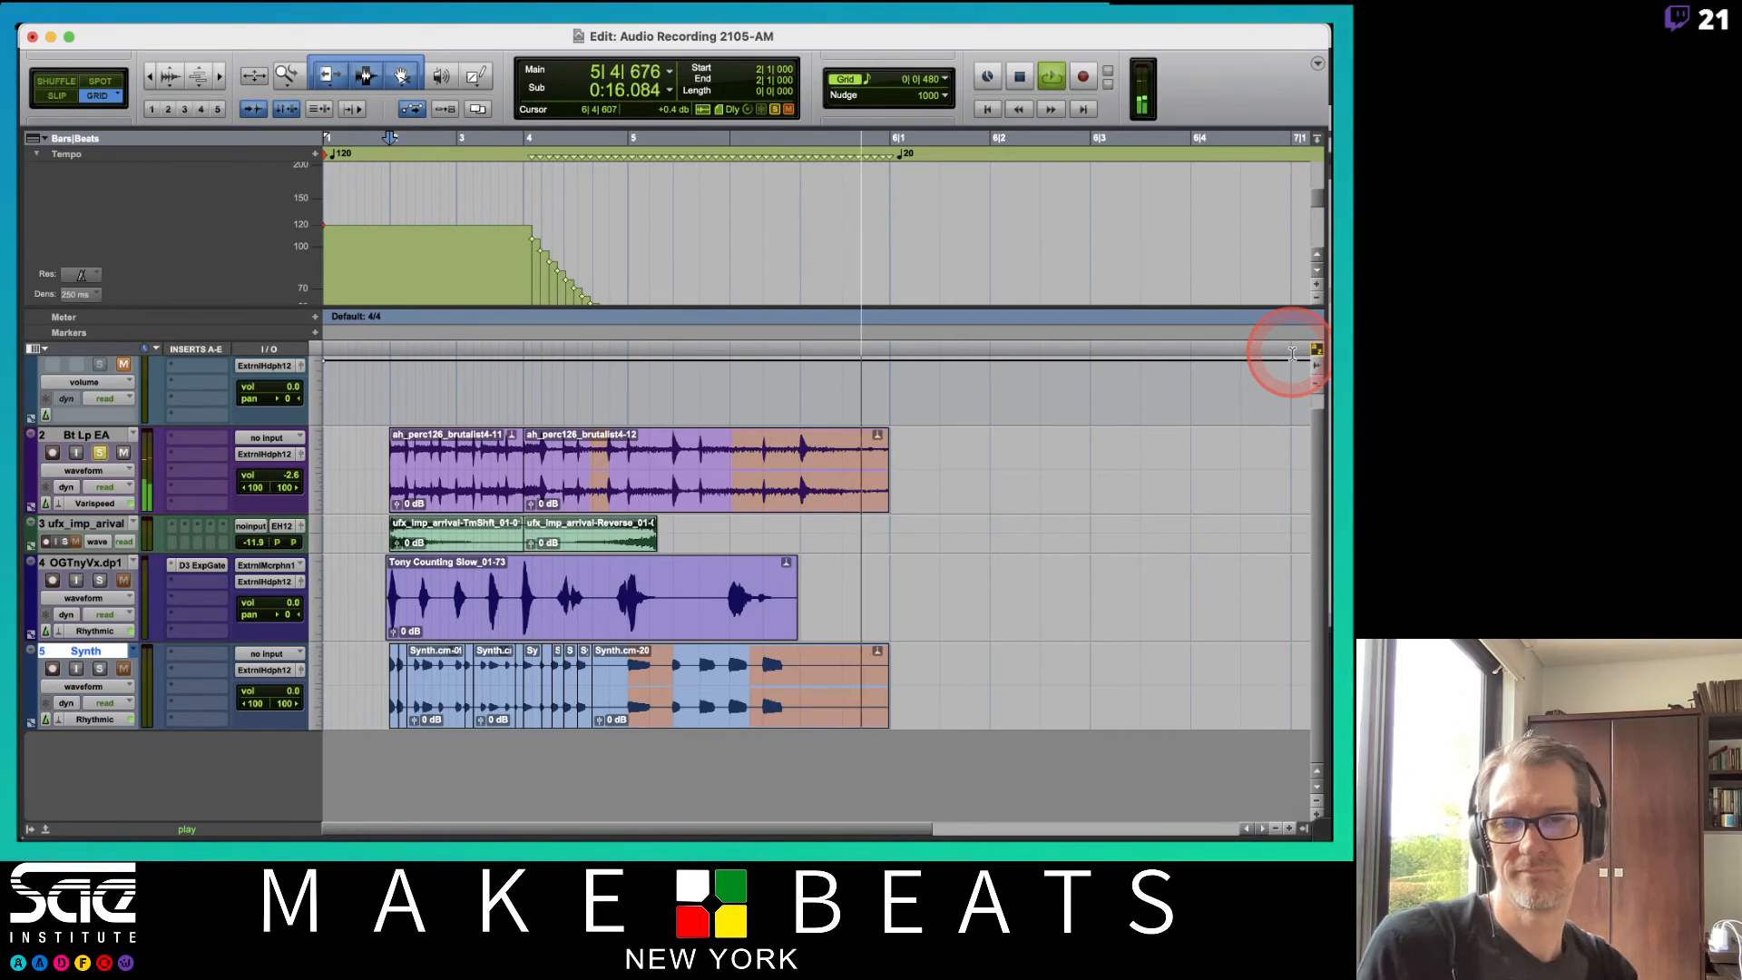
key("space")
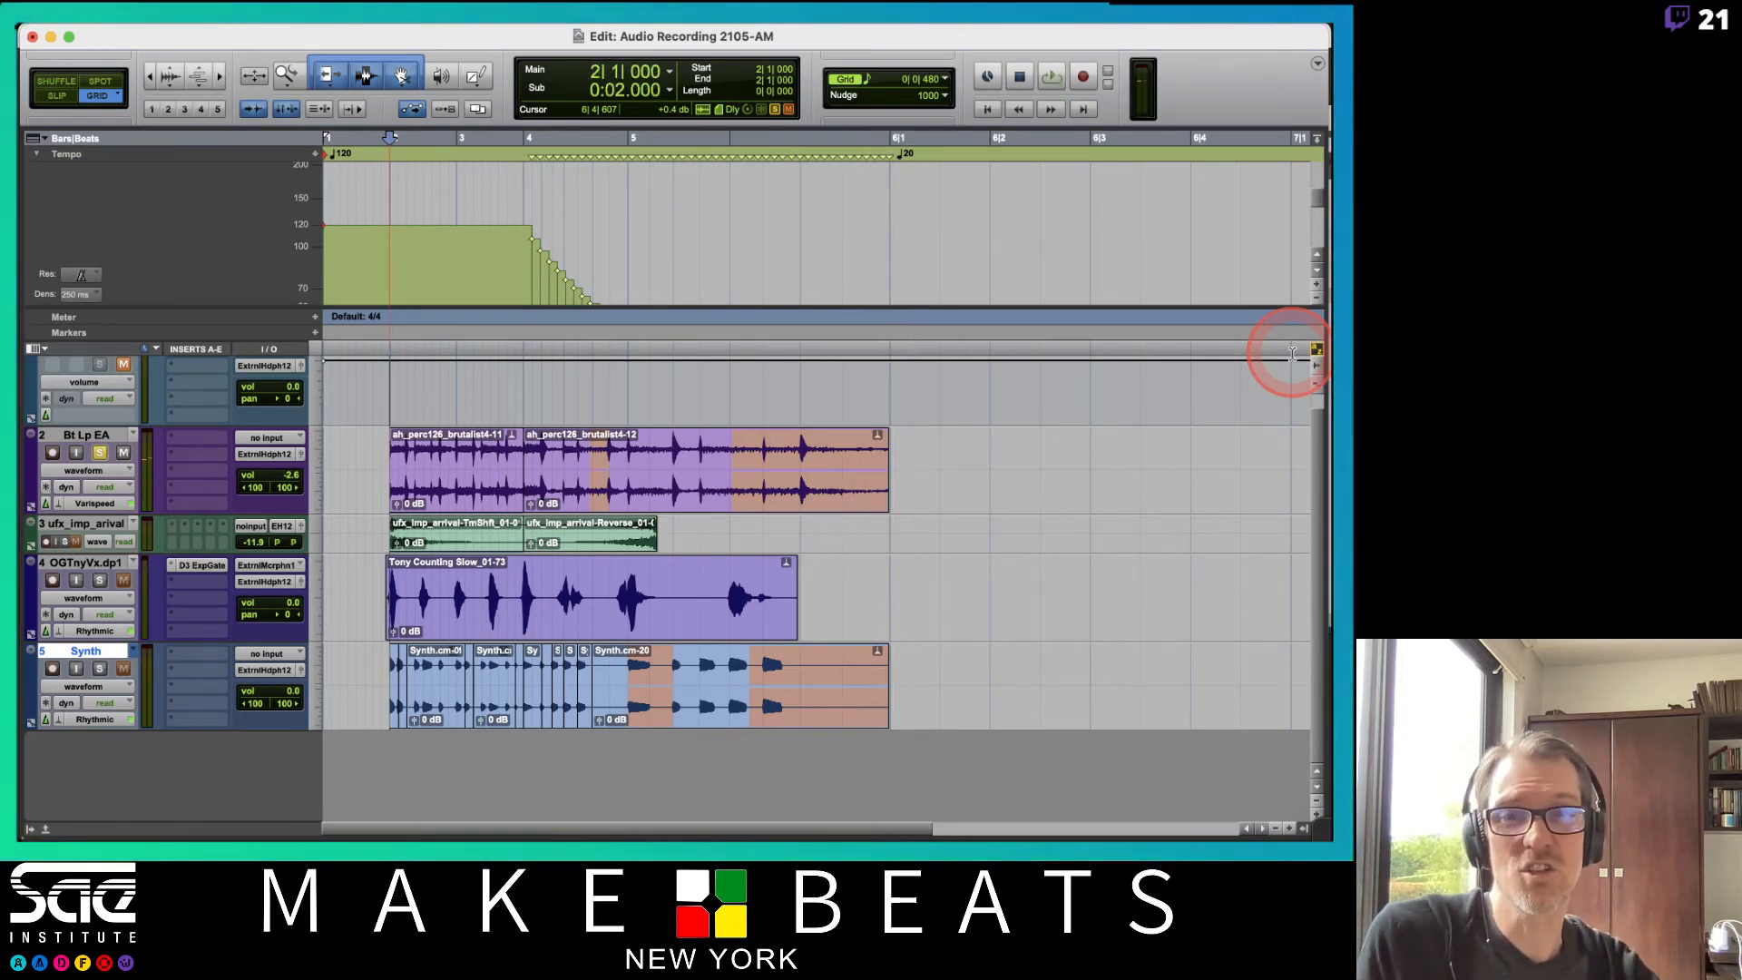
Undo the ramp, reselect bars 4 to 6, and apply a Linear tempo ramp from 120 to 60 BPM.
key("super+z")
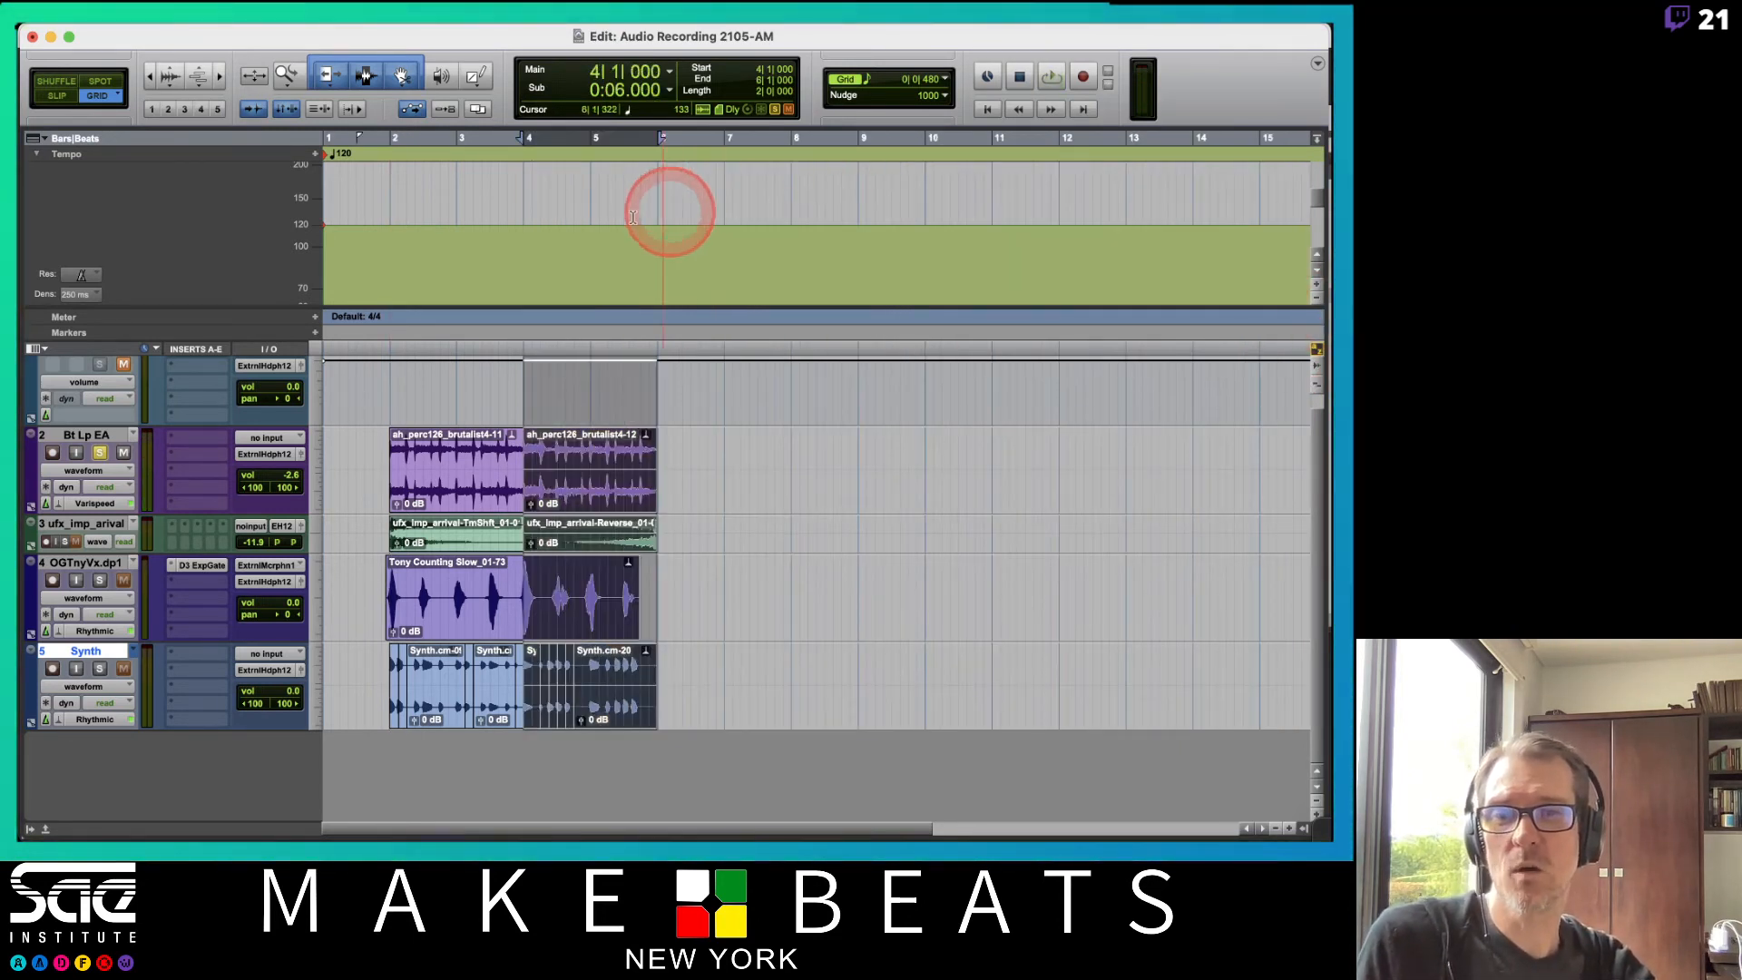
left_click_drag(520, 249, 654, 268)
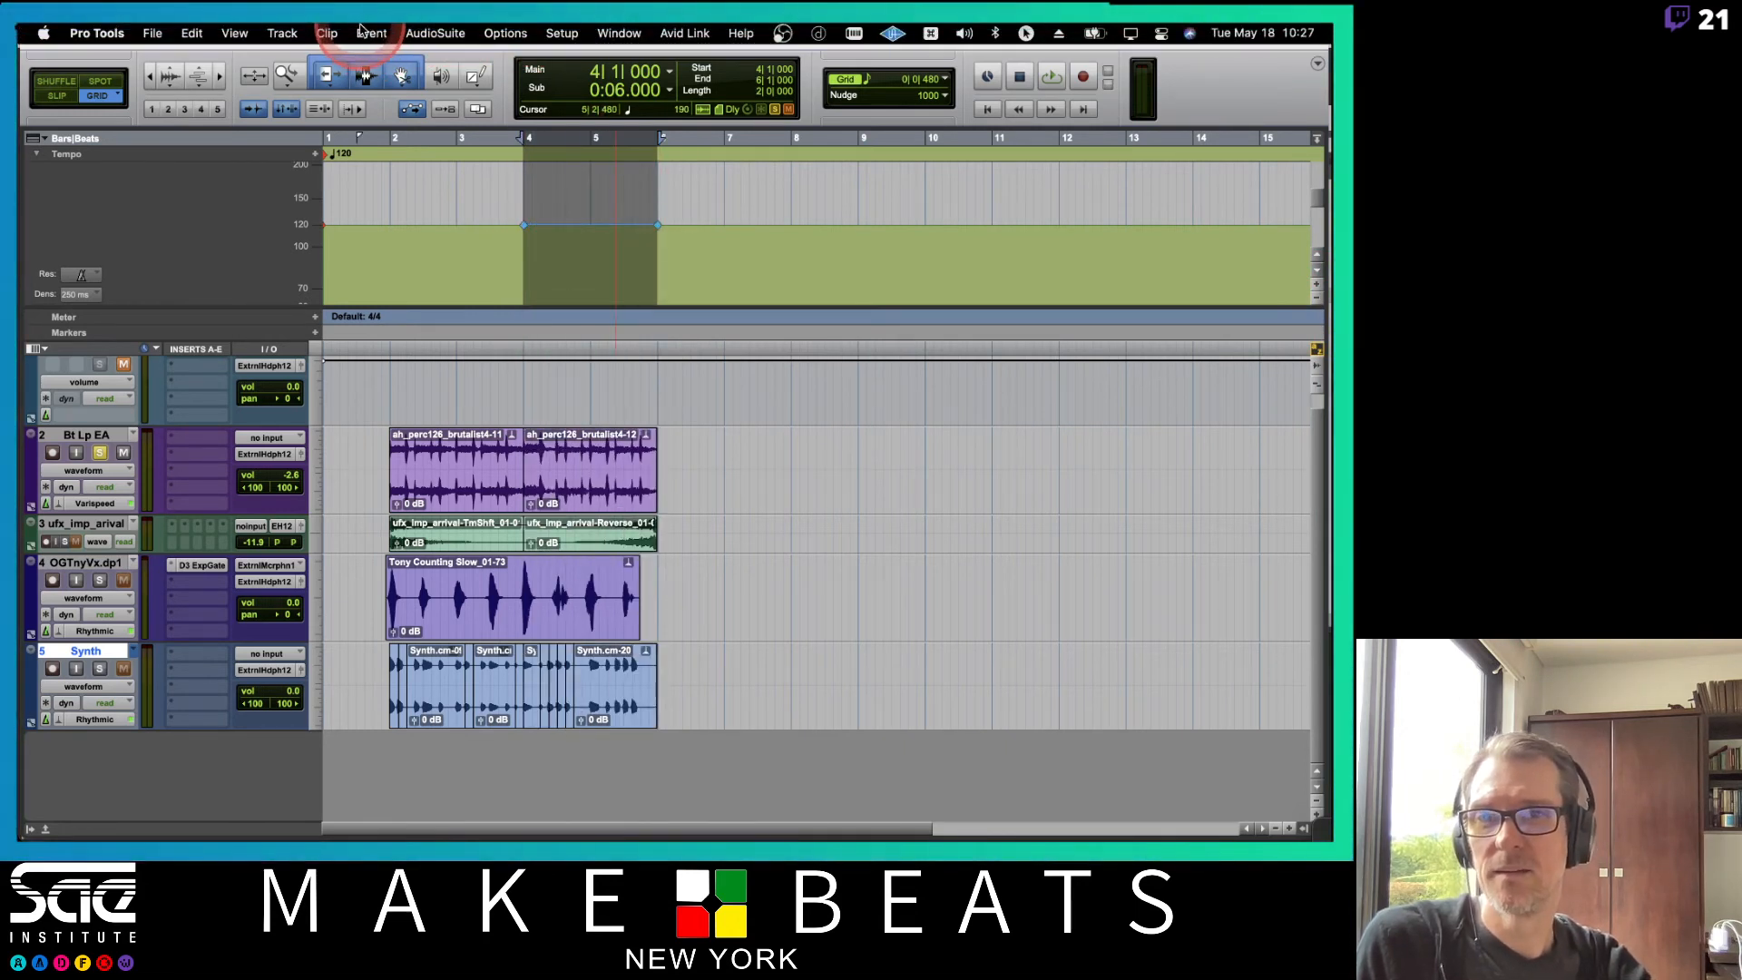
left_click(368, 32)
mouse_move(436, 80)
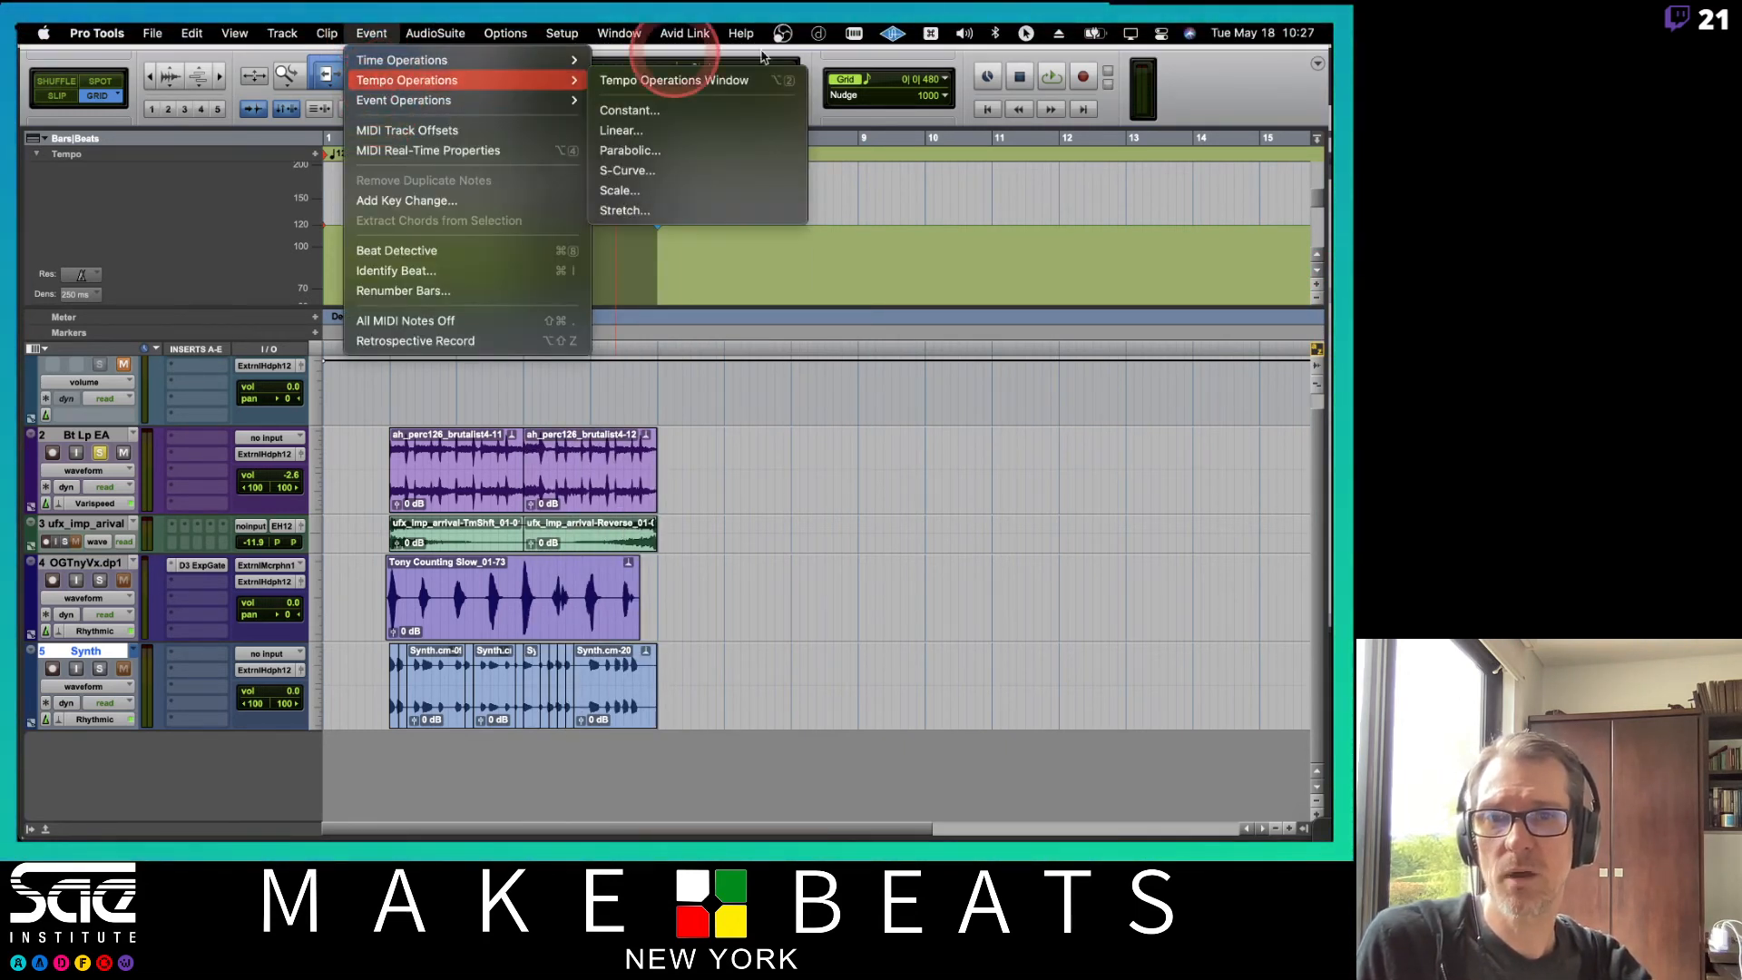
left_click(644, 131)
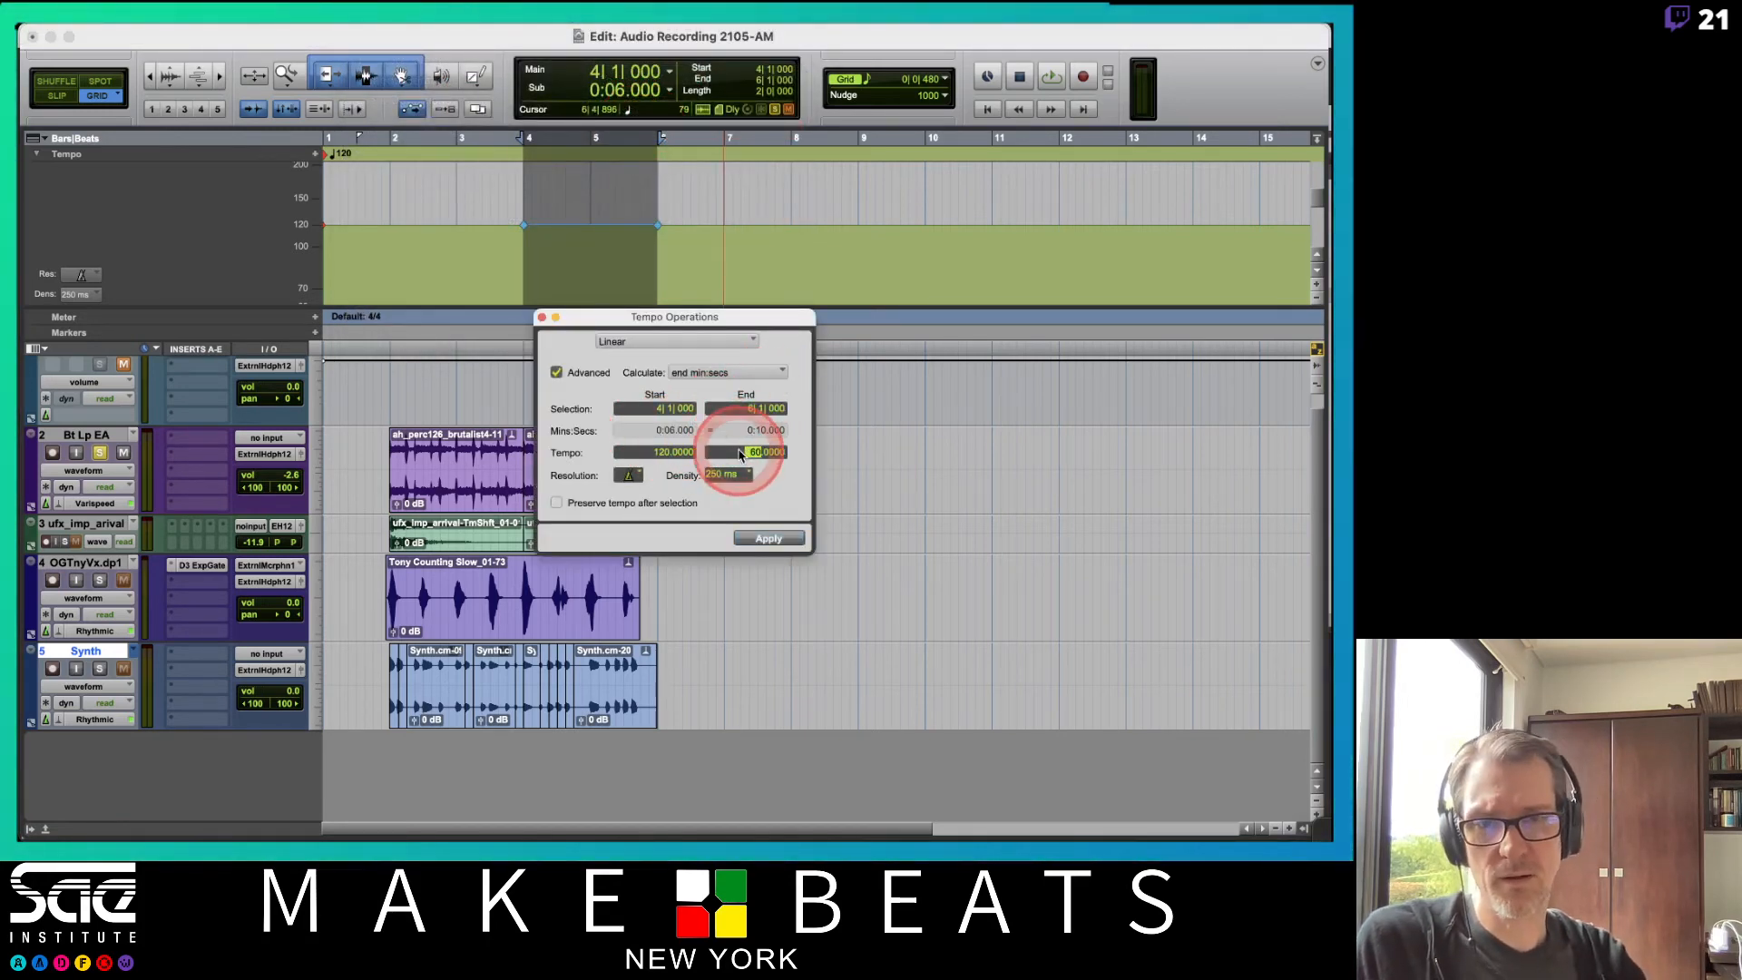
left_click(769, 537)
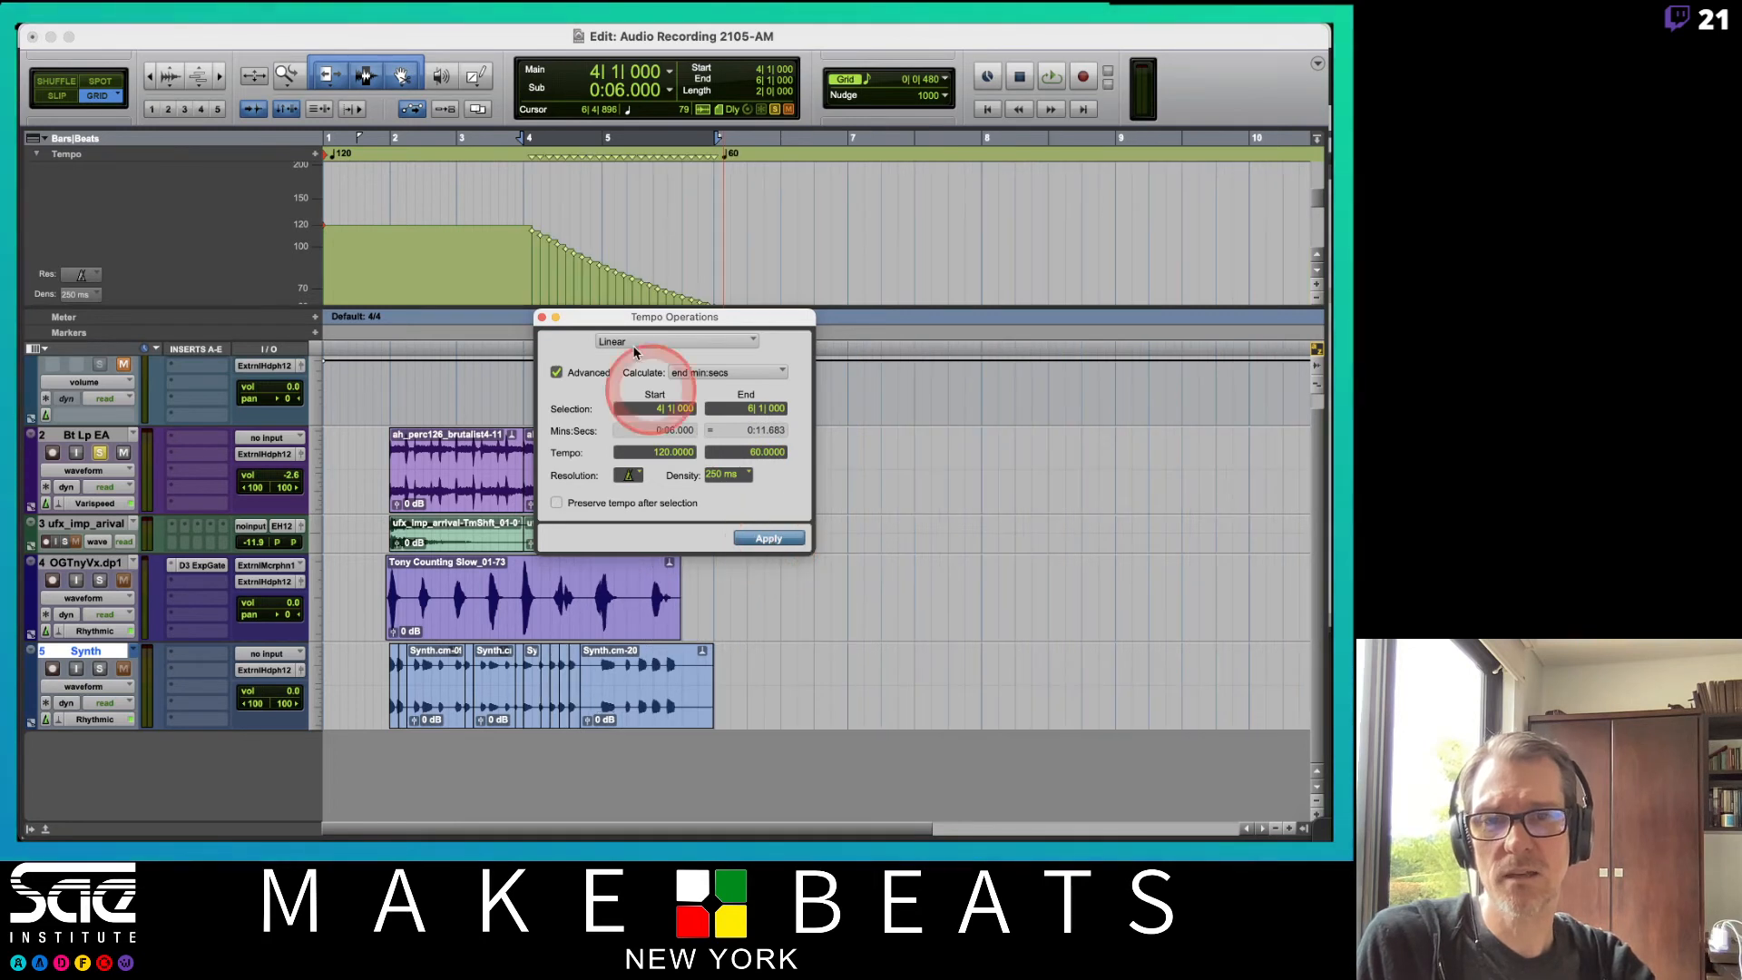
Move the Tempo Operations window aside and play back from bar 3 to hear the slower ramp.
left_click_drag(571, 317, 847, 308)
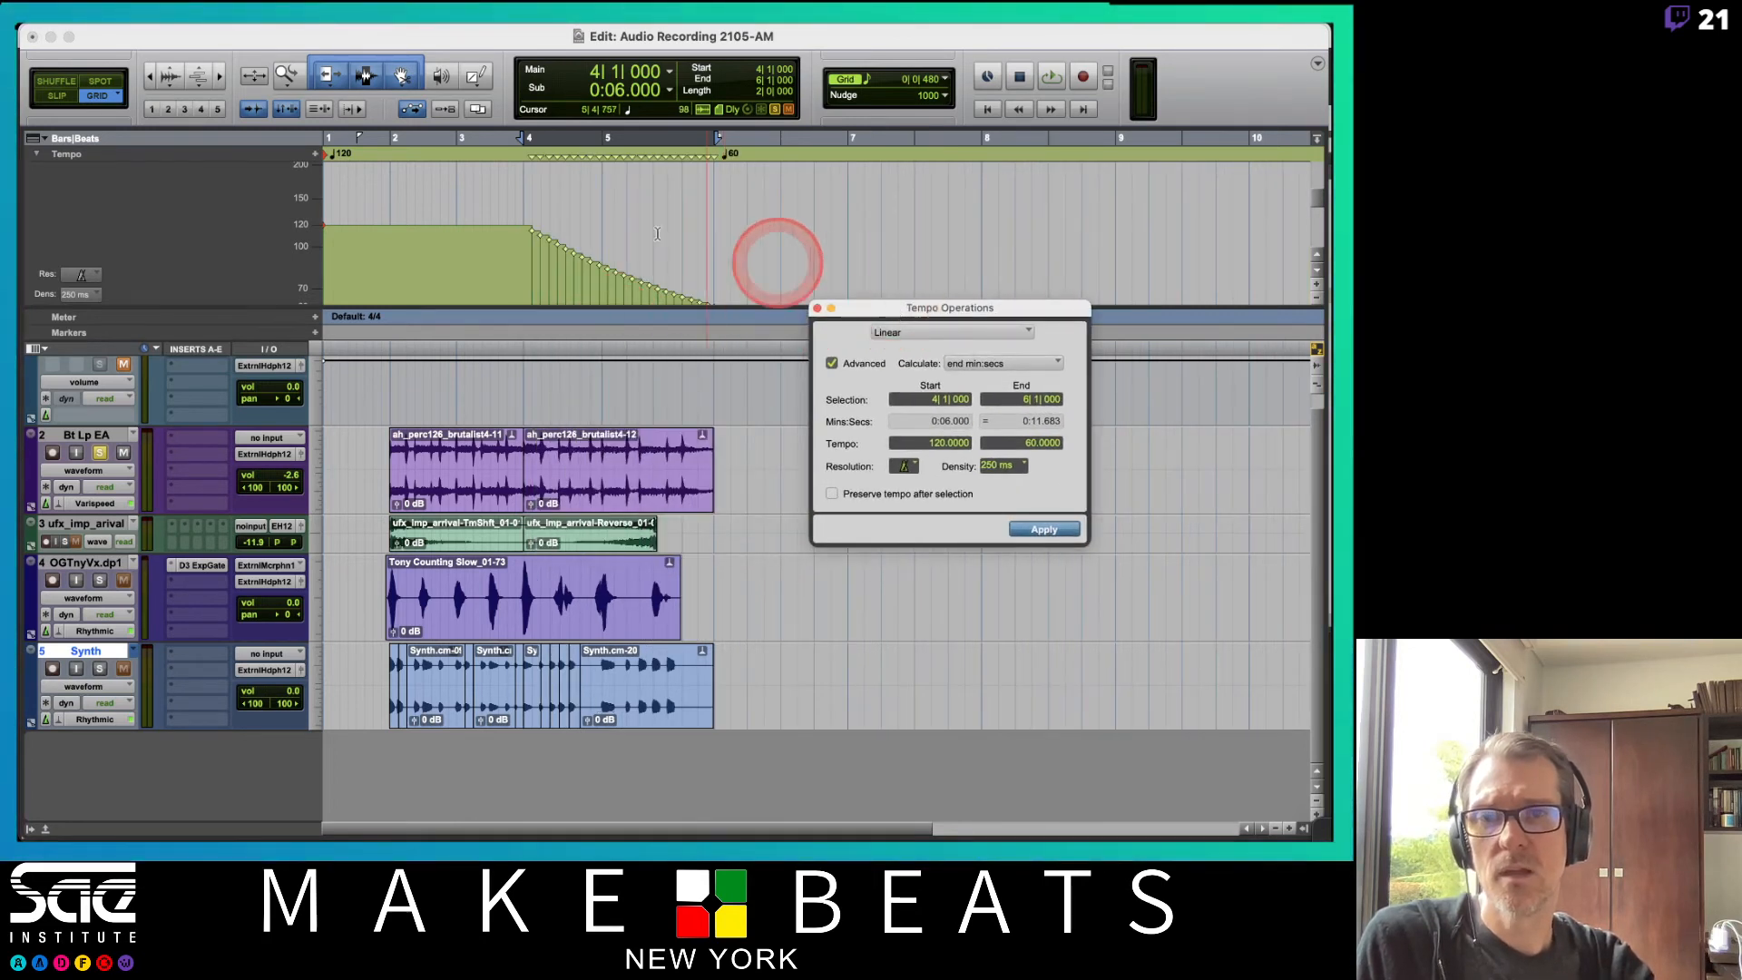
left_click(460, 138)
key("space")
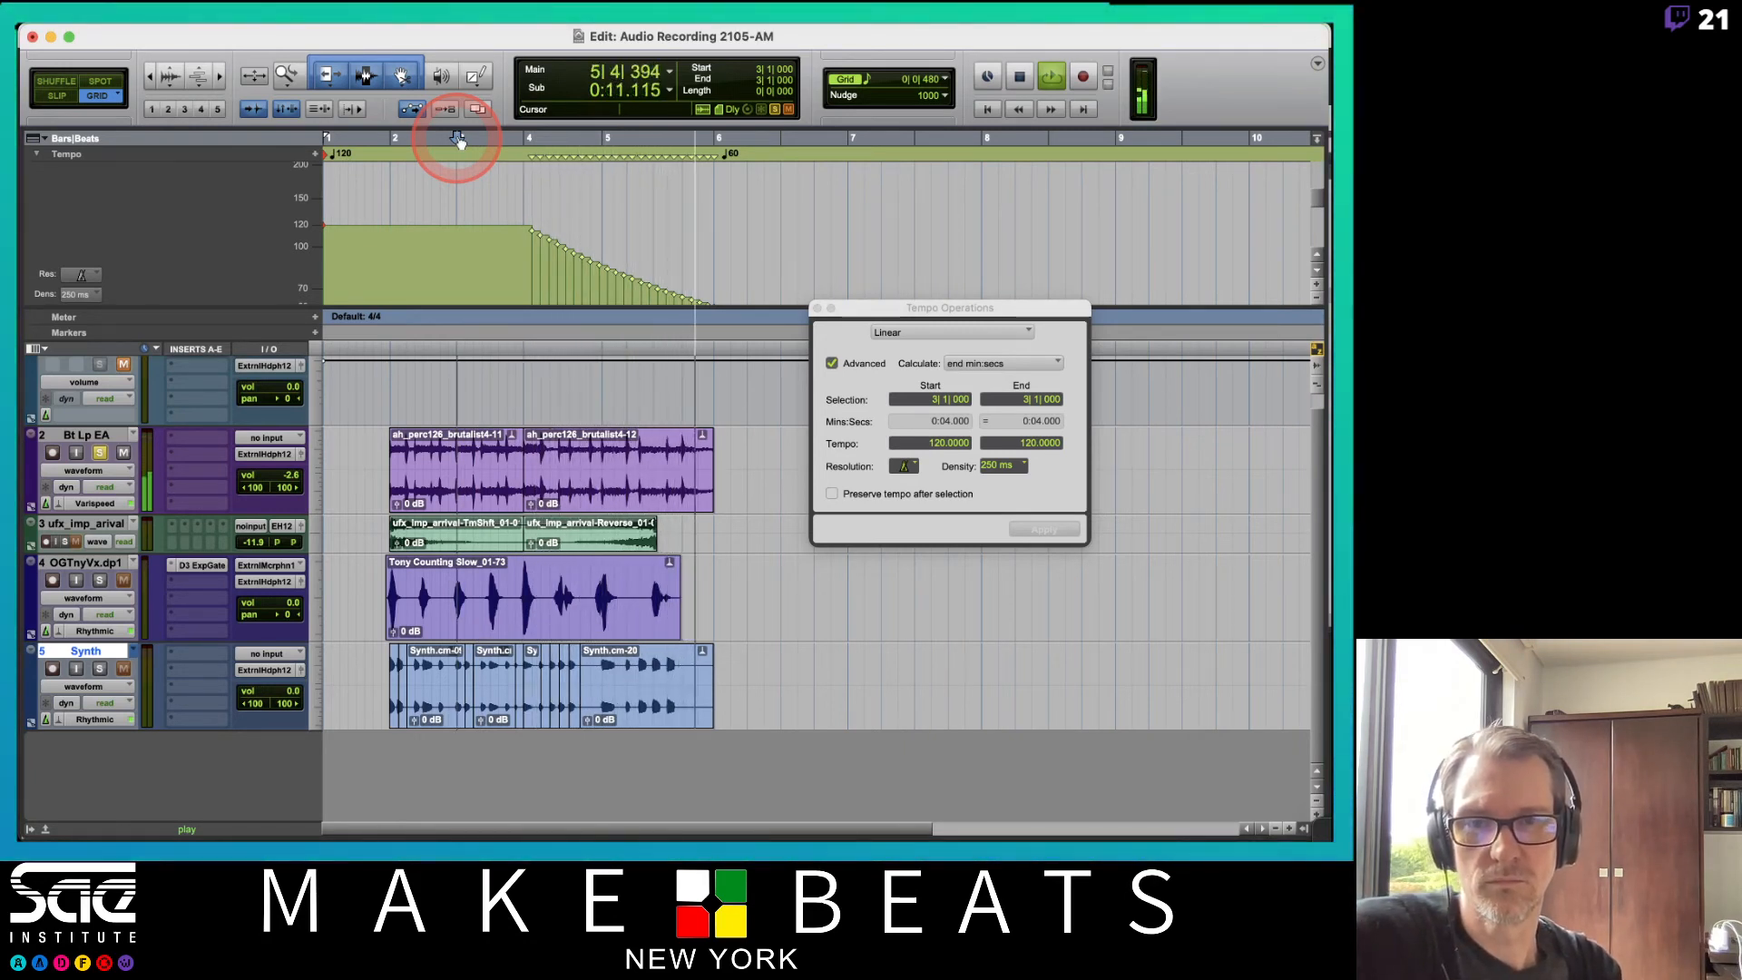
key("space")
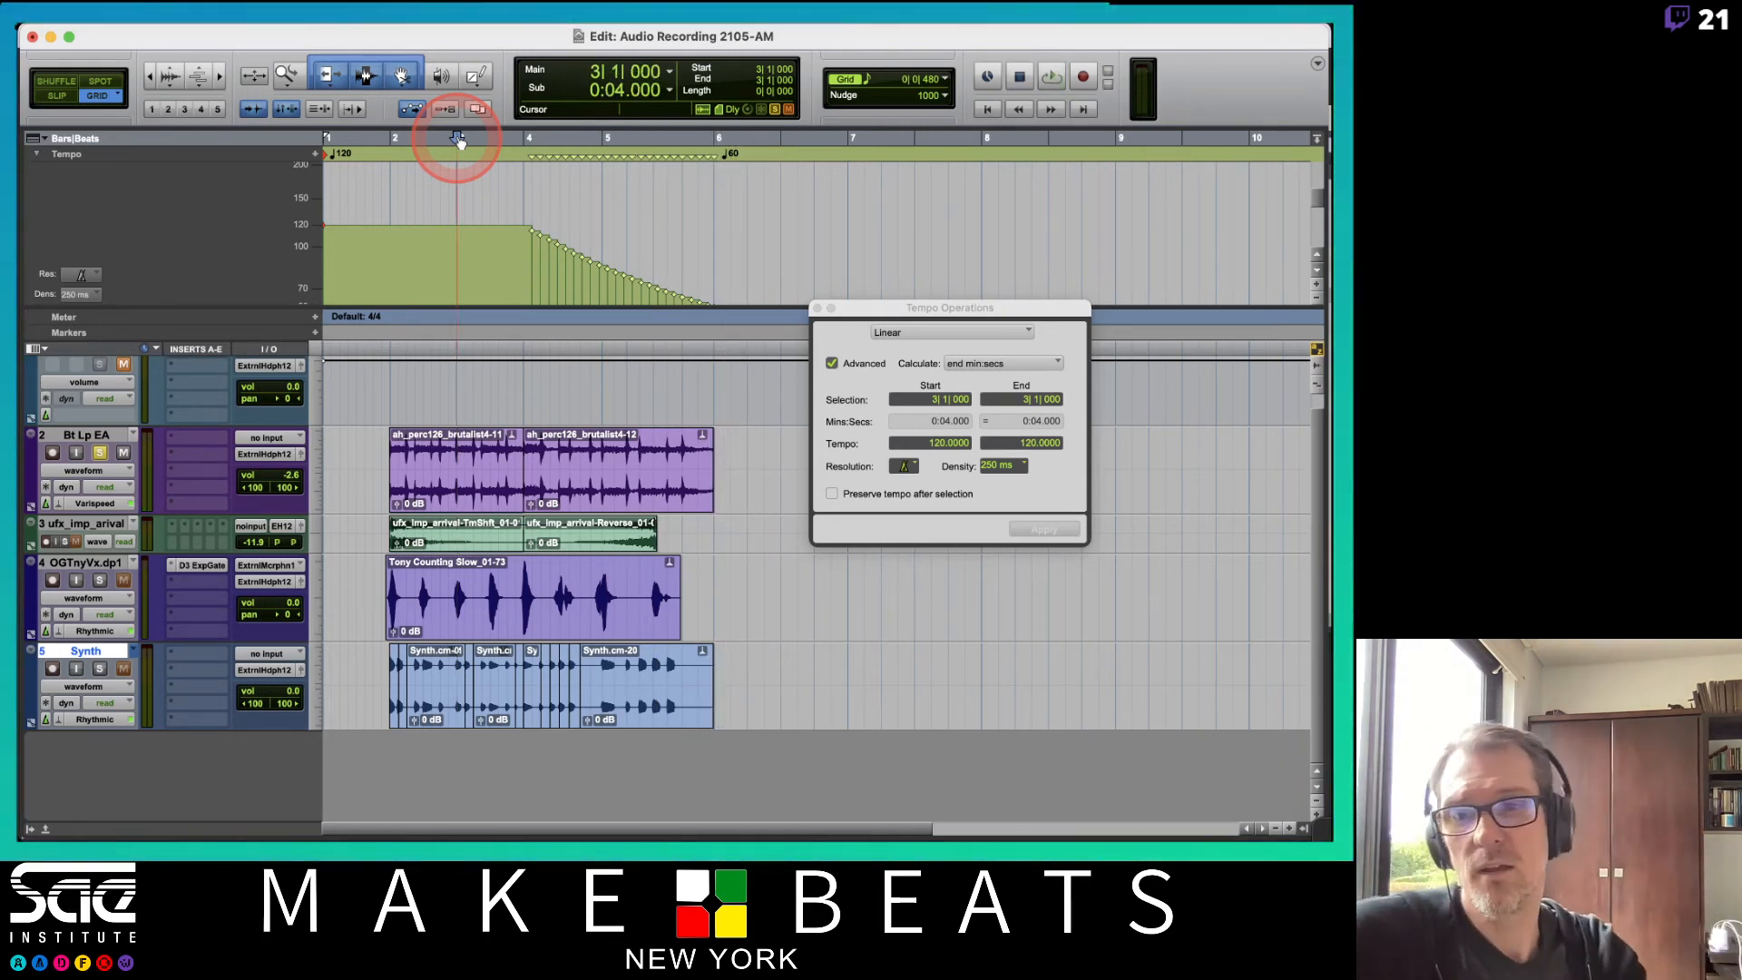
Switch the Bt Lp EA track to Warp view and select the clip section around bars 4 to 5.
left_click(87, 483)
left_click(83, 439)
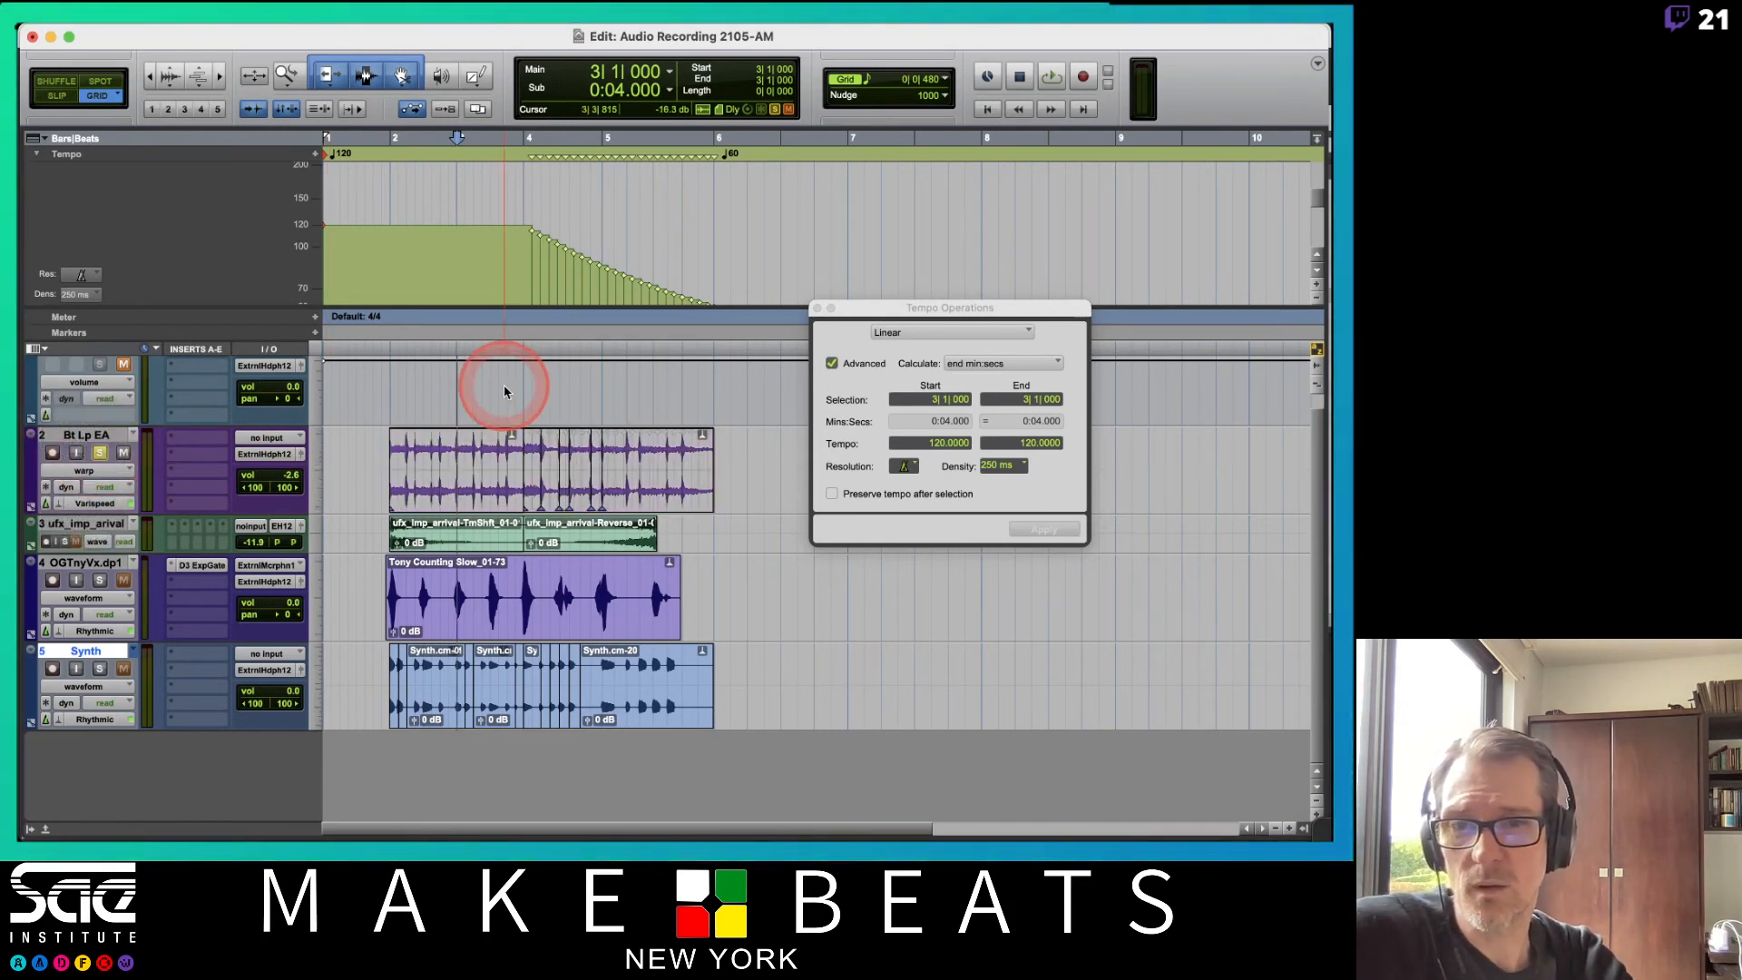
left_click_drag(510, 439, 620, 457)
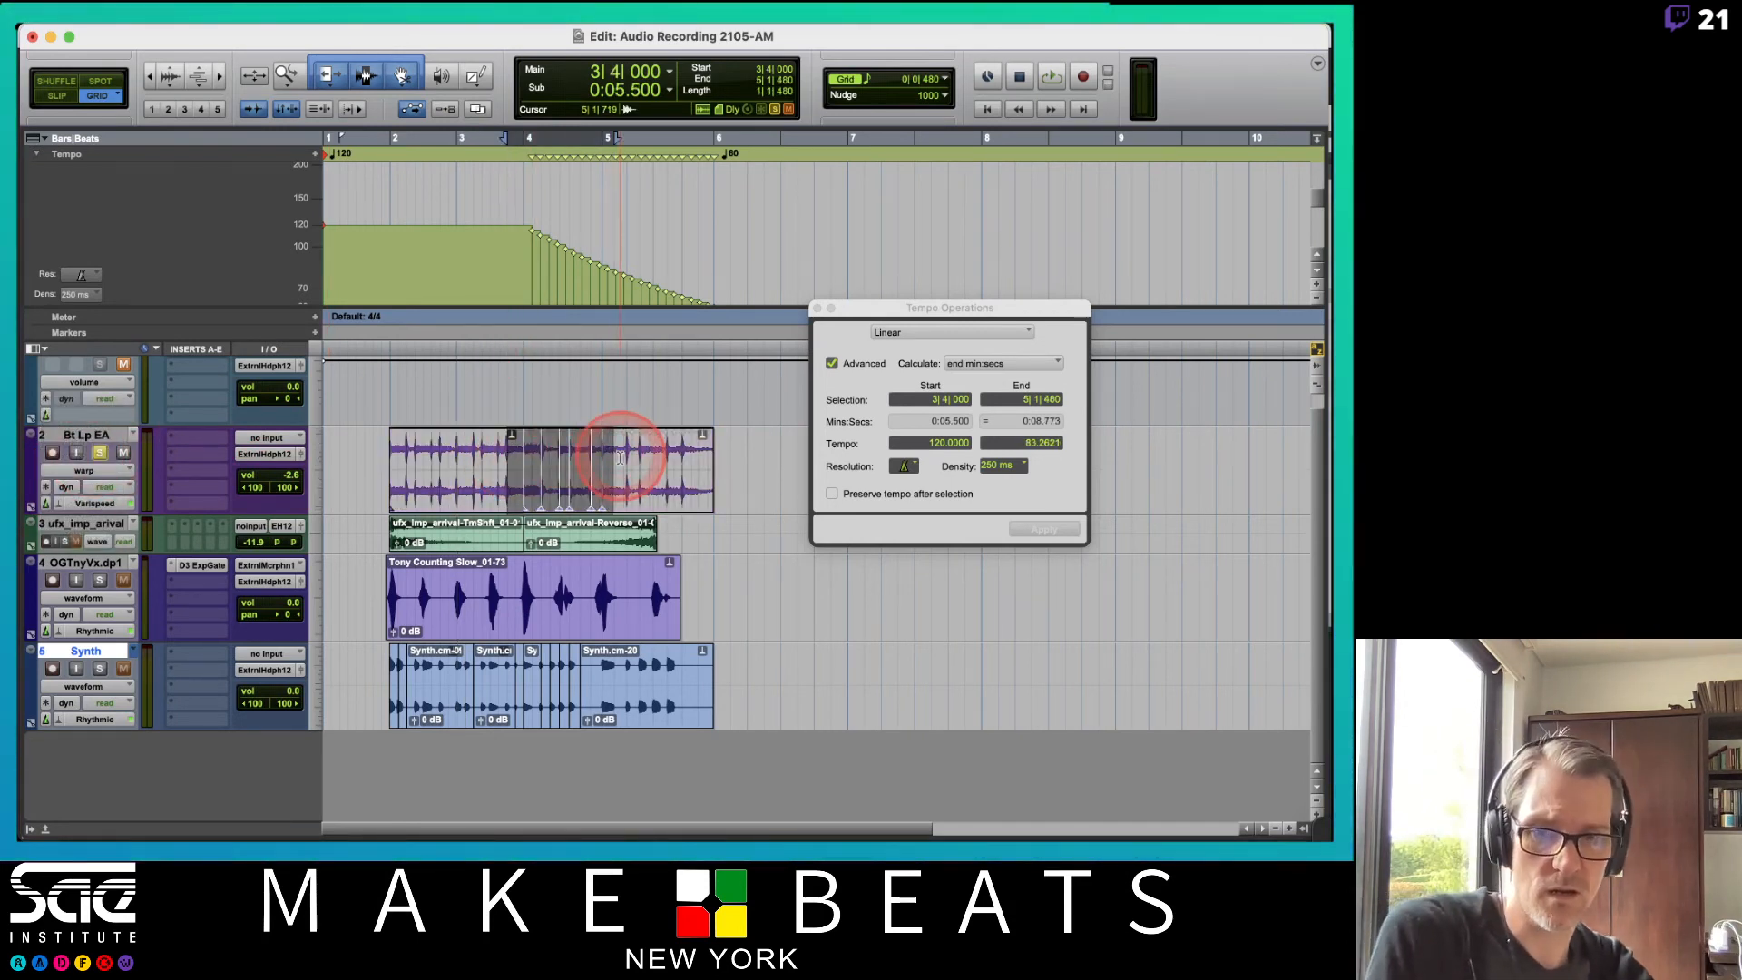
Play back from bar 4 to hear the Varispeed percussion follow the tempo ramp, then restore the selection.
left_click(512, 139)
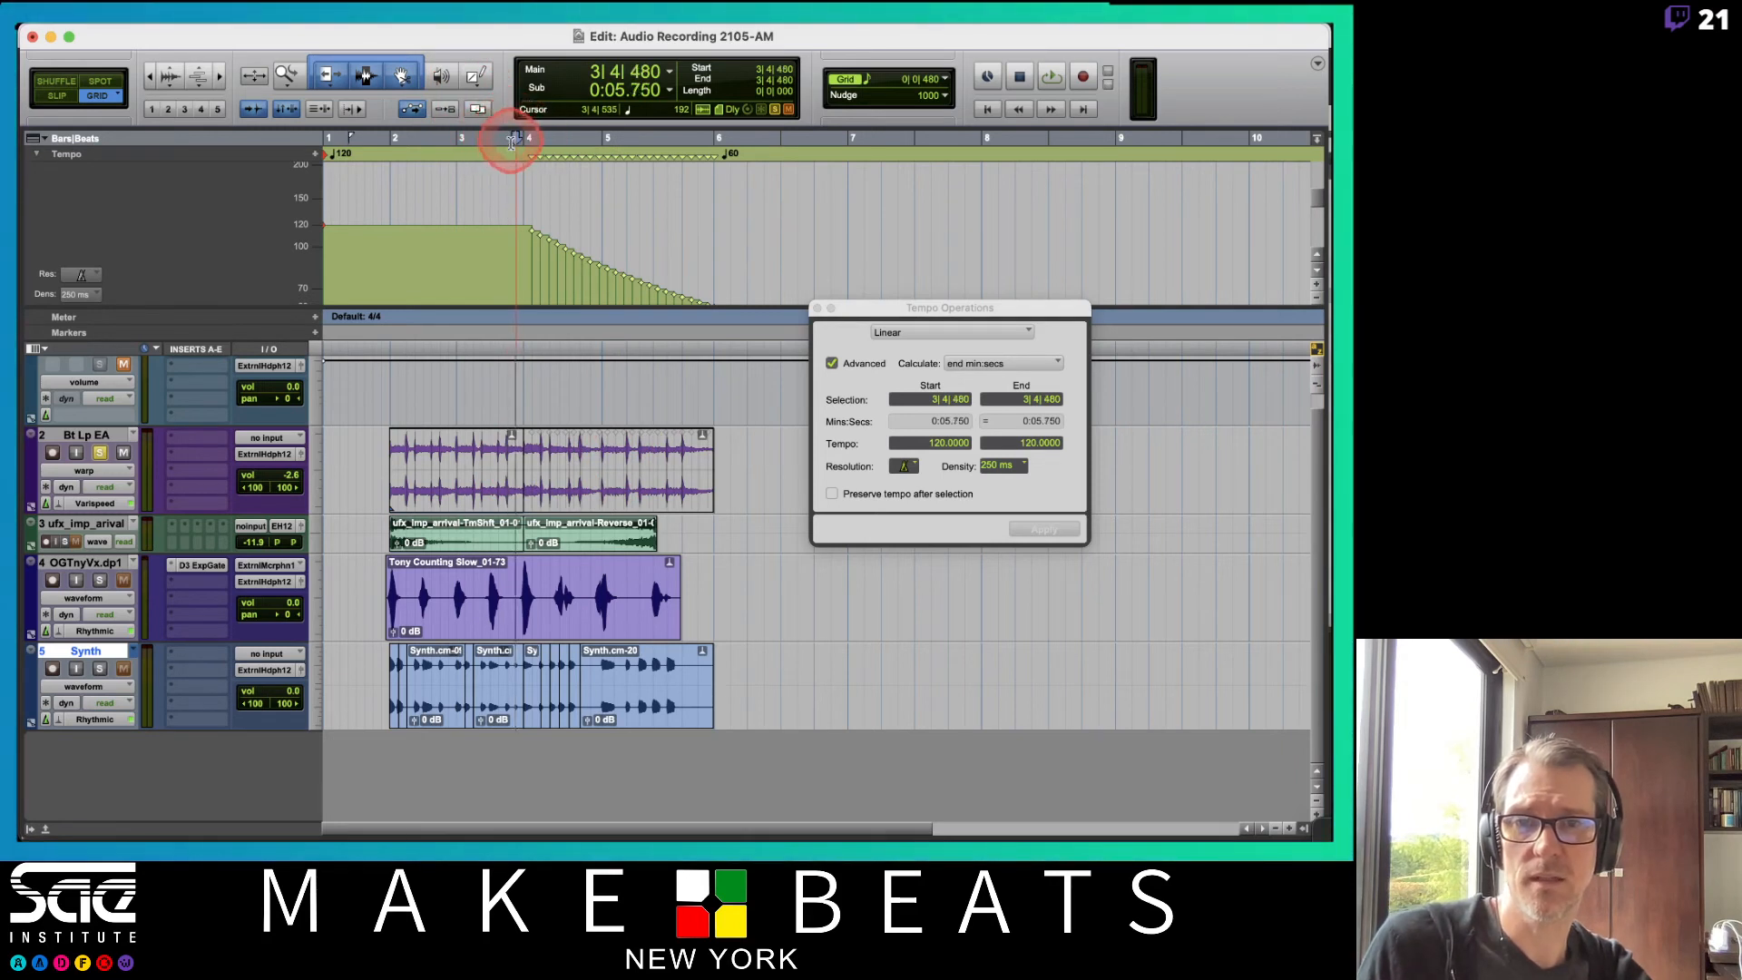
left_click(526, 138)
key("space")
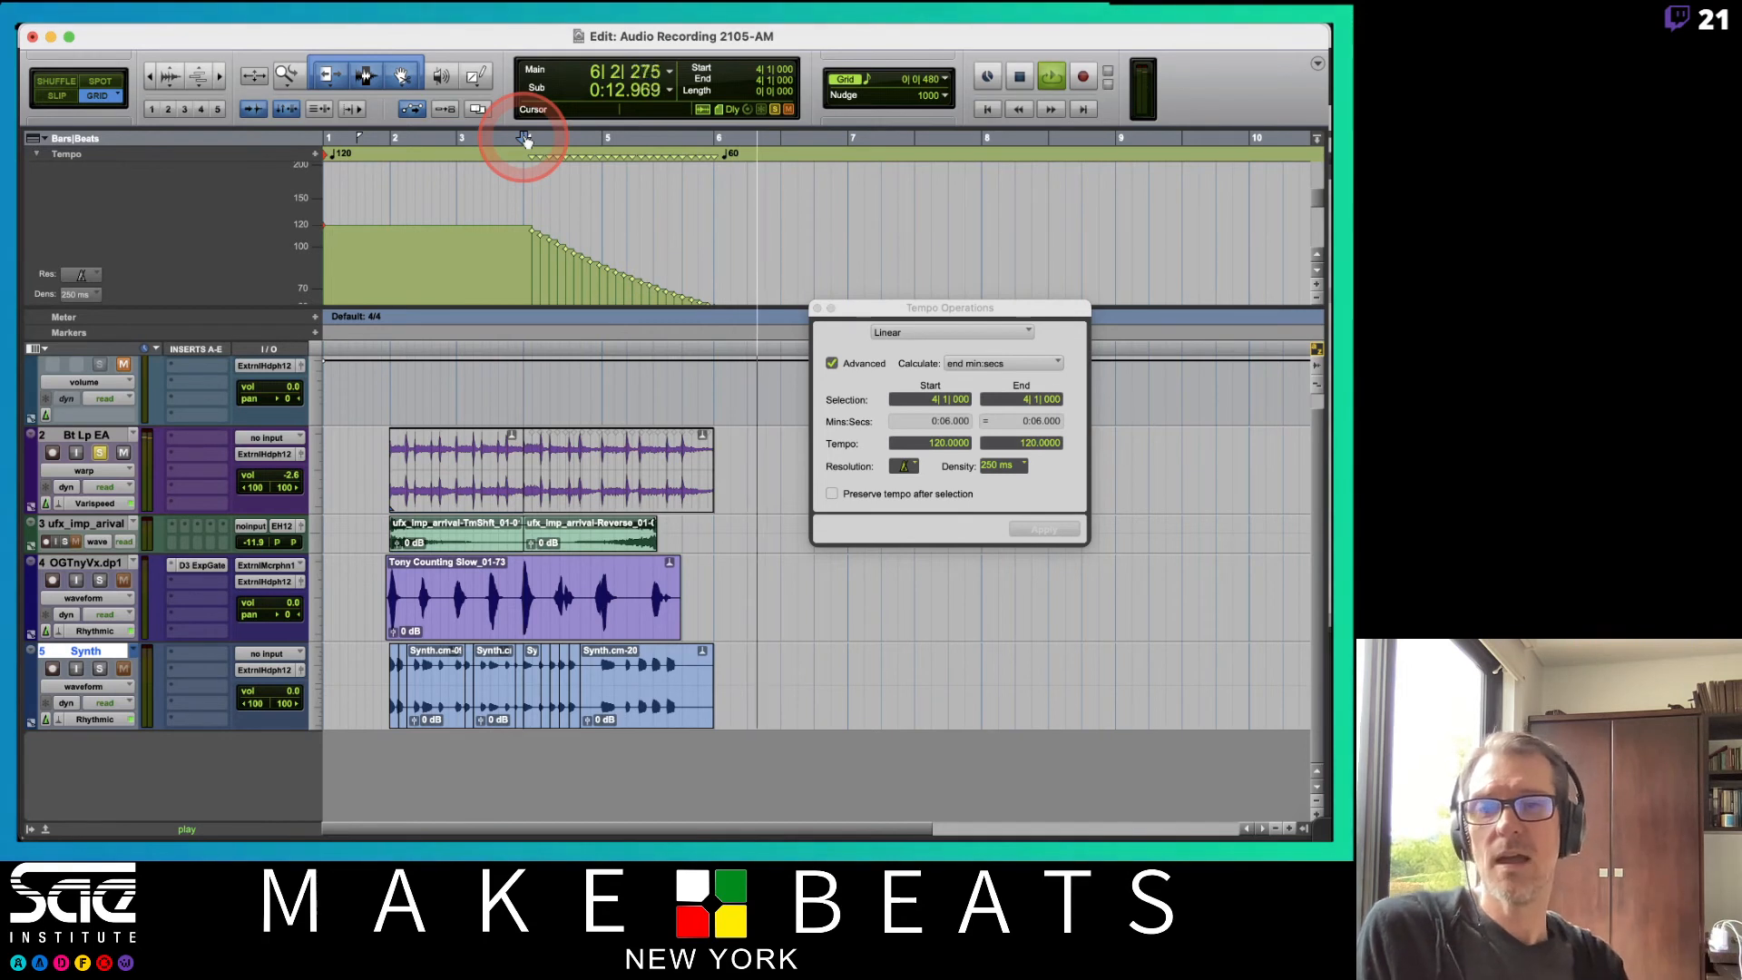
key("space")
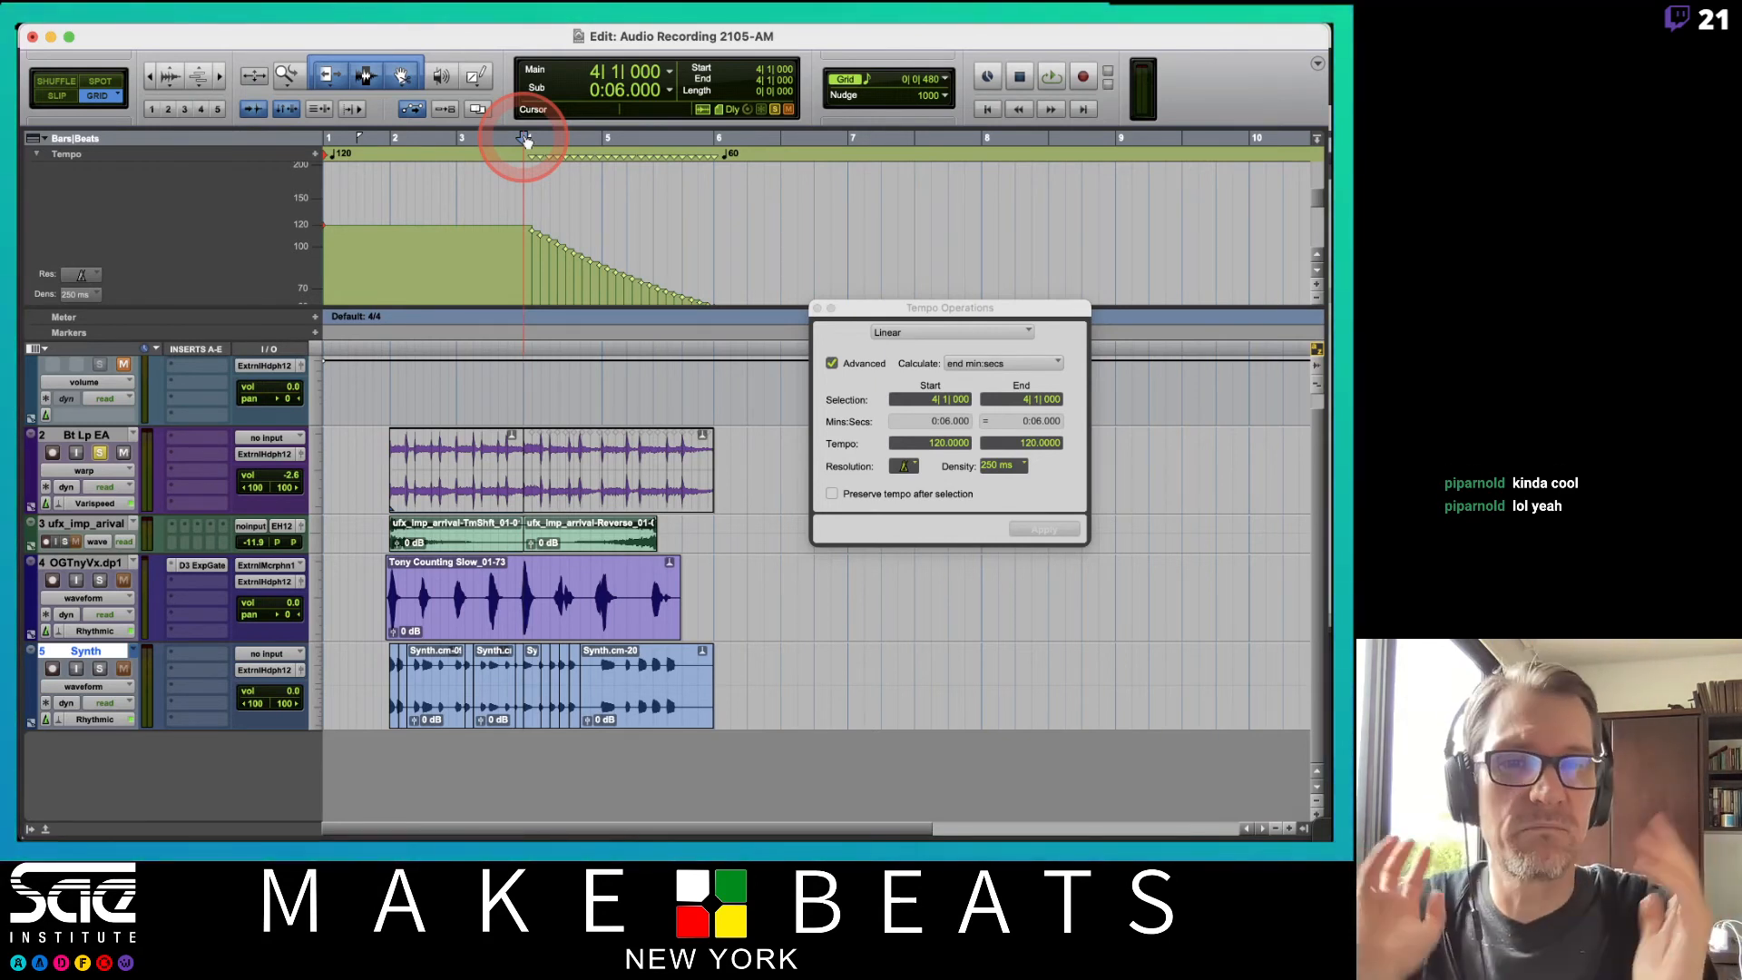
key("super+z")
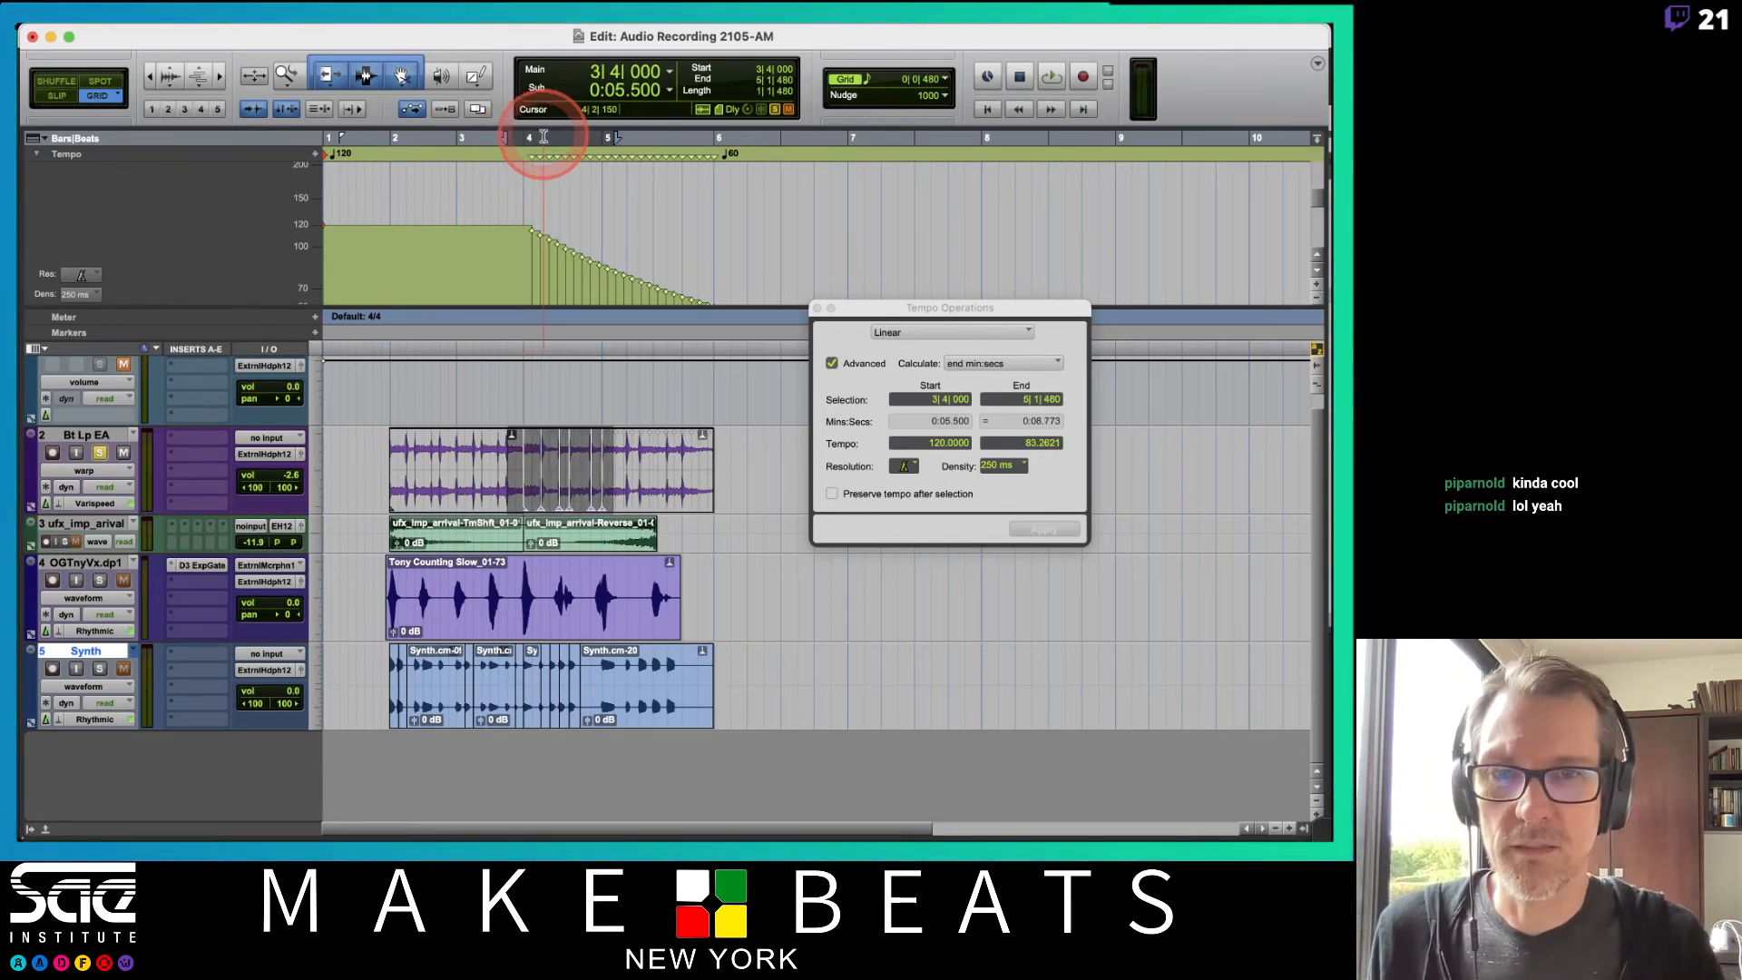
Undo the tempo ramp, close the Tempo Operations window and collapse the tempo ruler.
key("super+z")
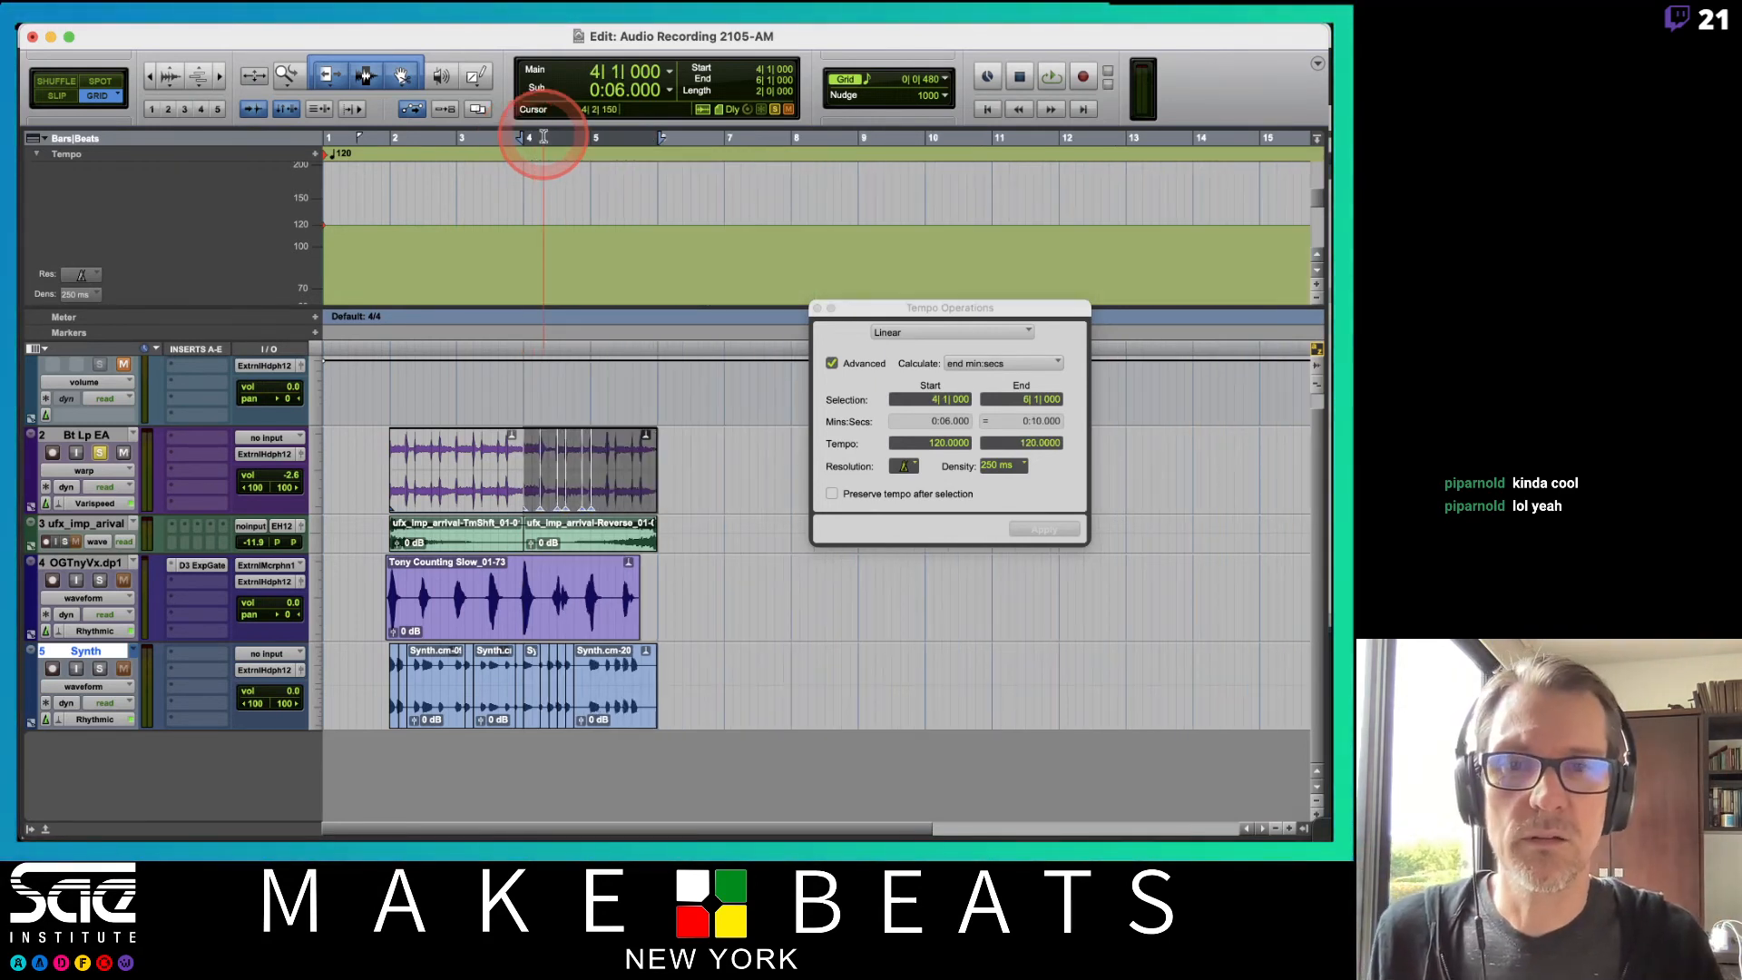
left_click(818, 308)
scroll(94, 192, "up", 1)
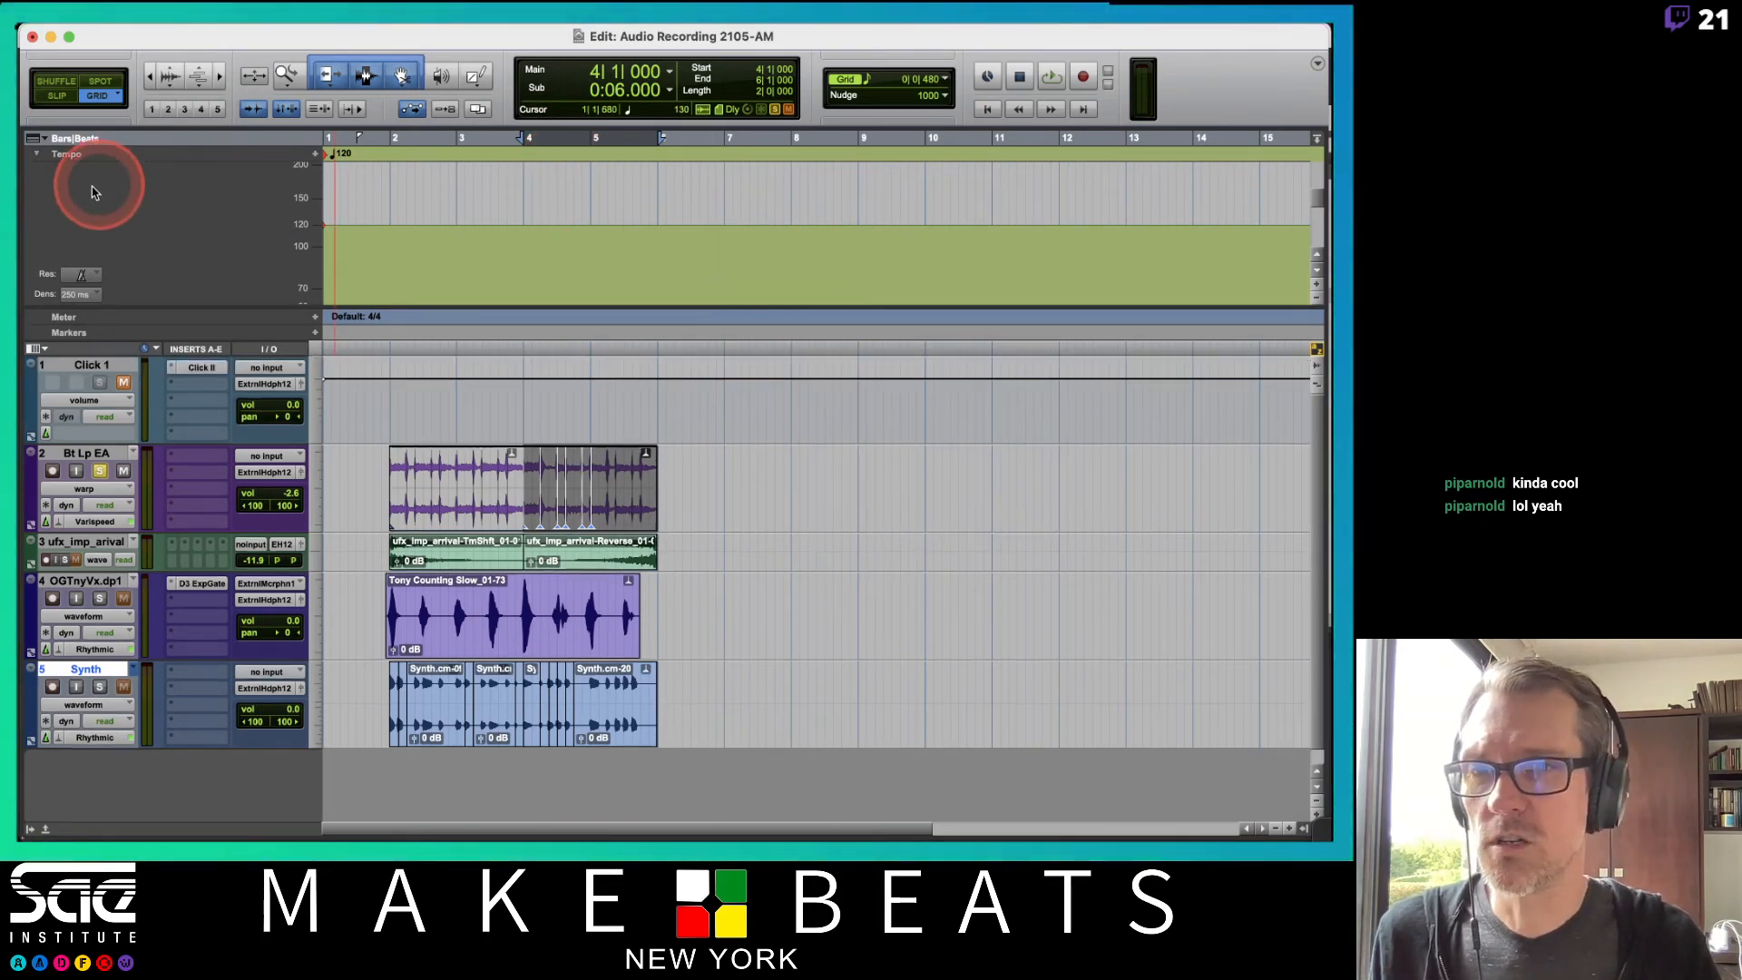
left_click(38, 153)
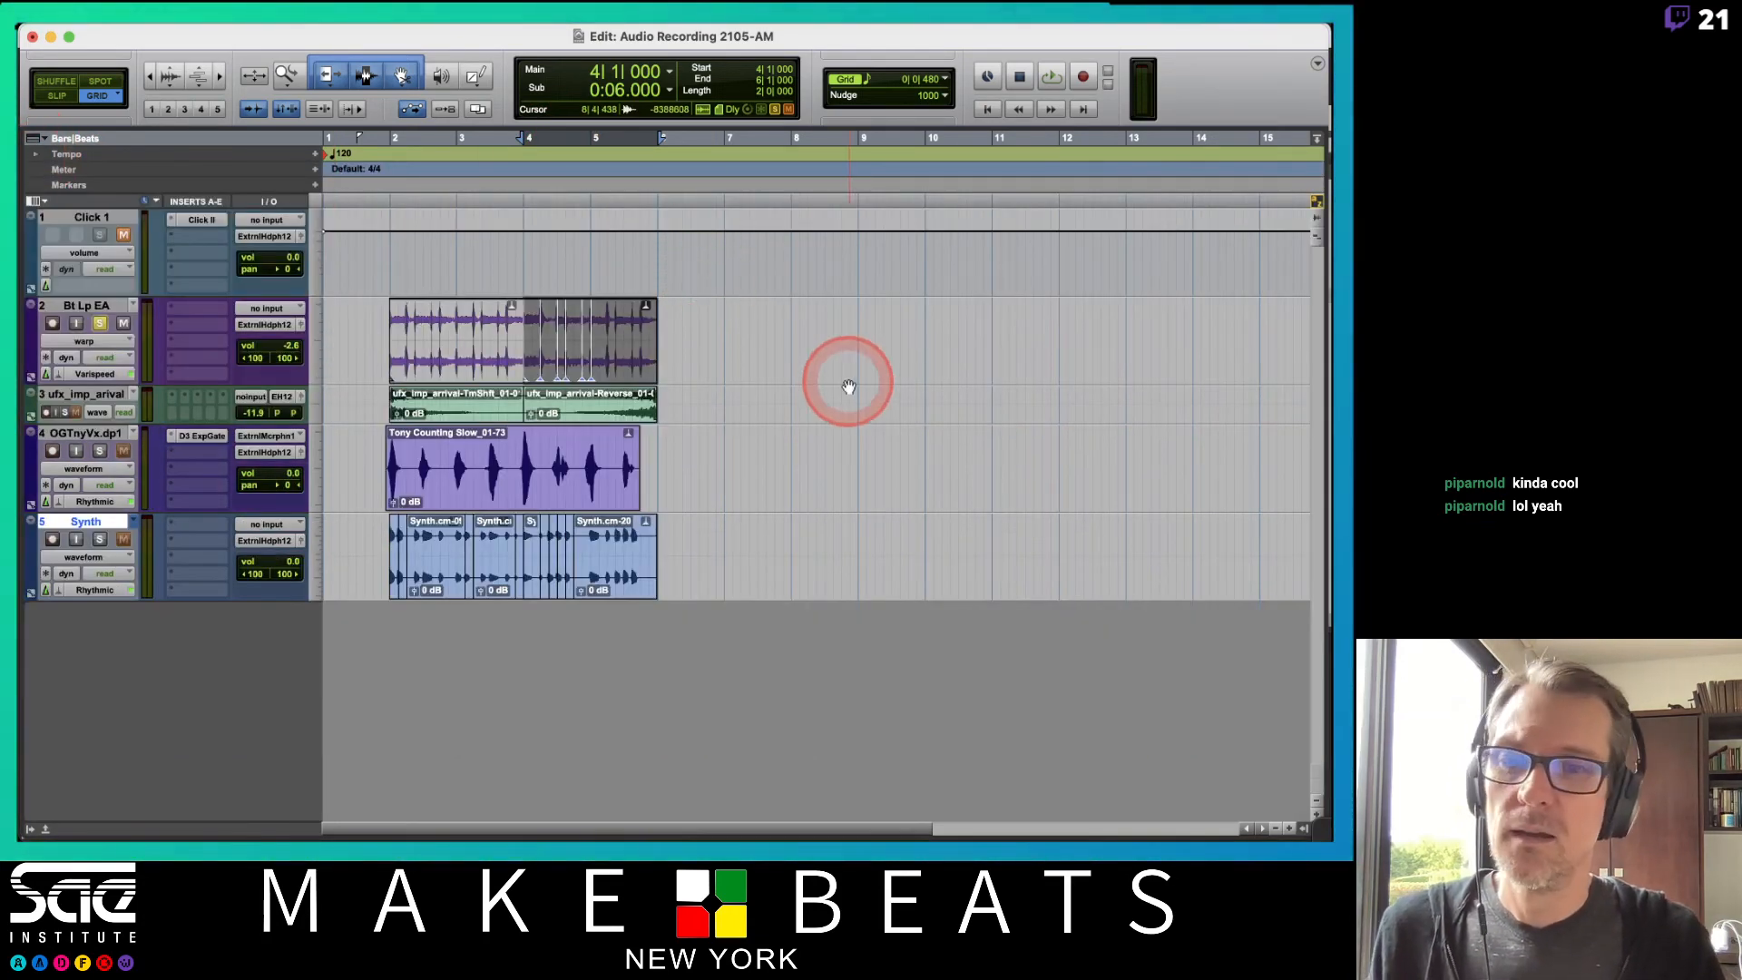
Switch to the Elastic Audio PDF notes and page through the Varispeed, Polyphonic, Rhythmic and TCE tool slides.
key("super+Tab")
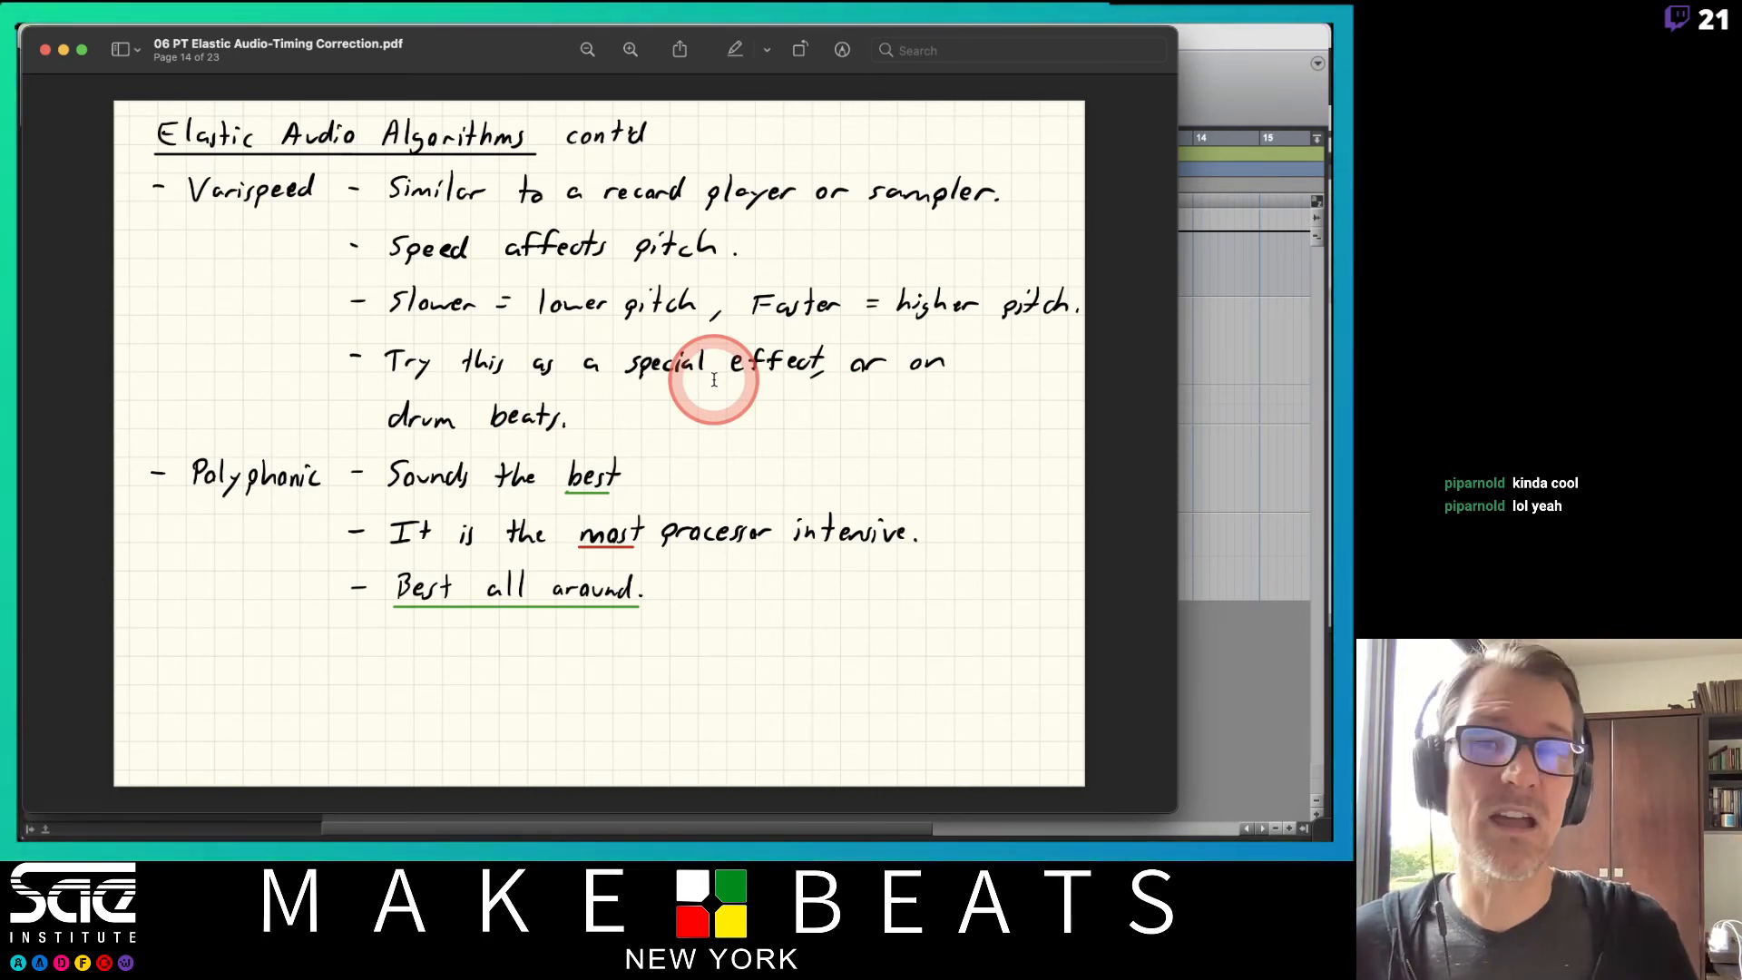
key("Down")
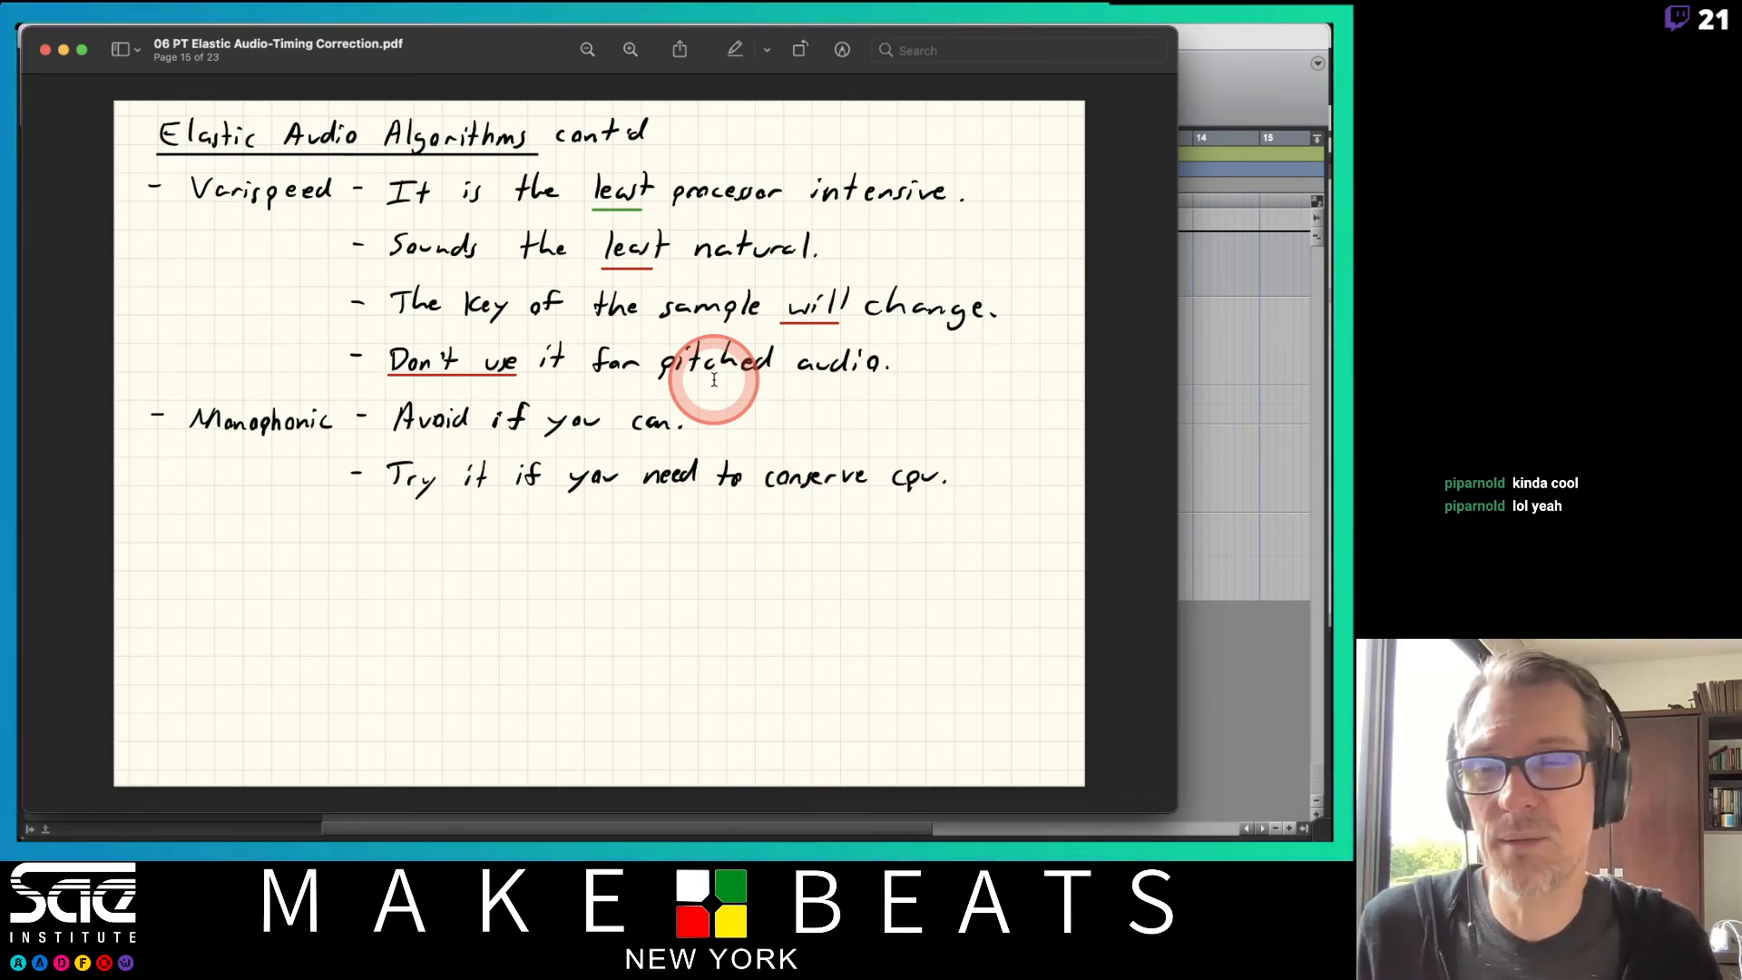
key("Down")
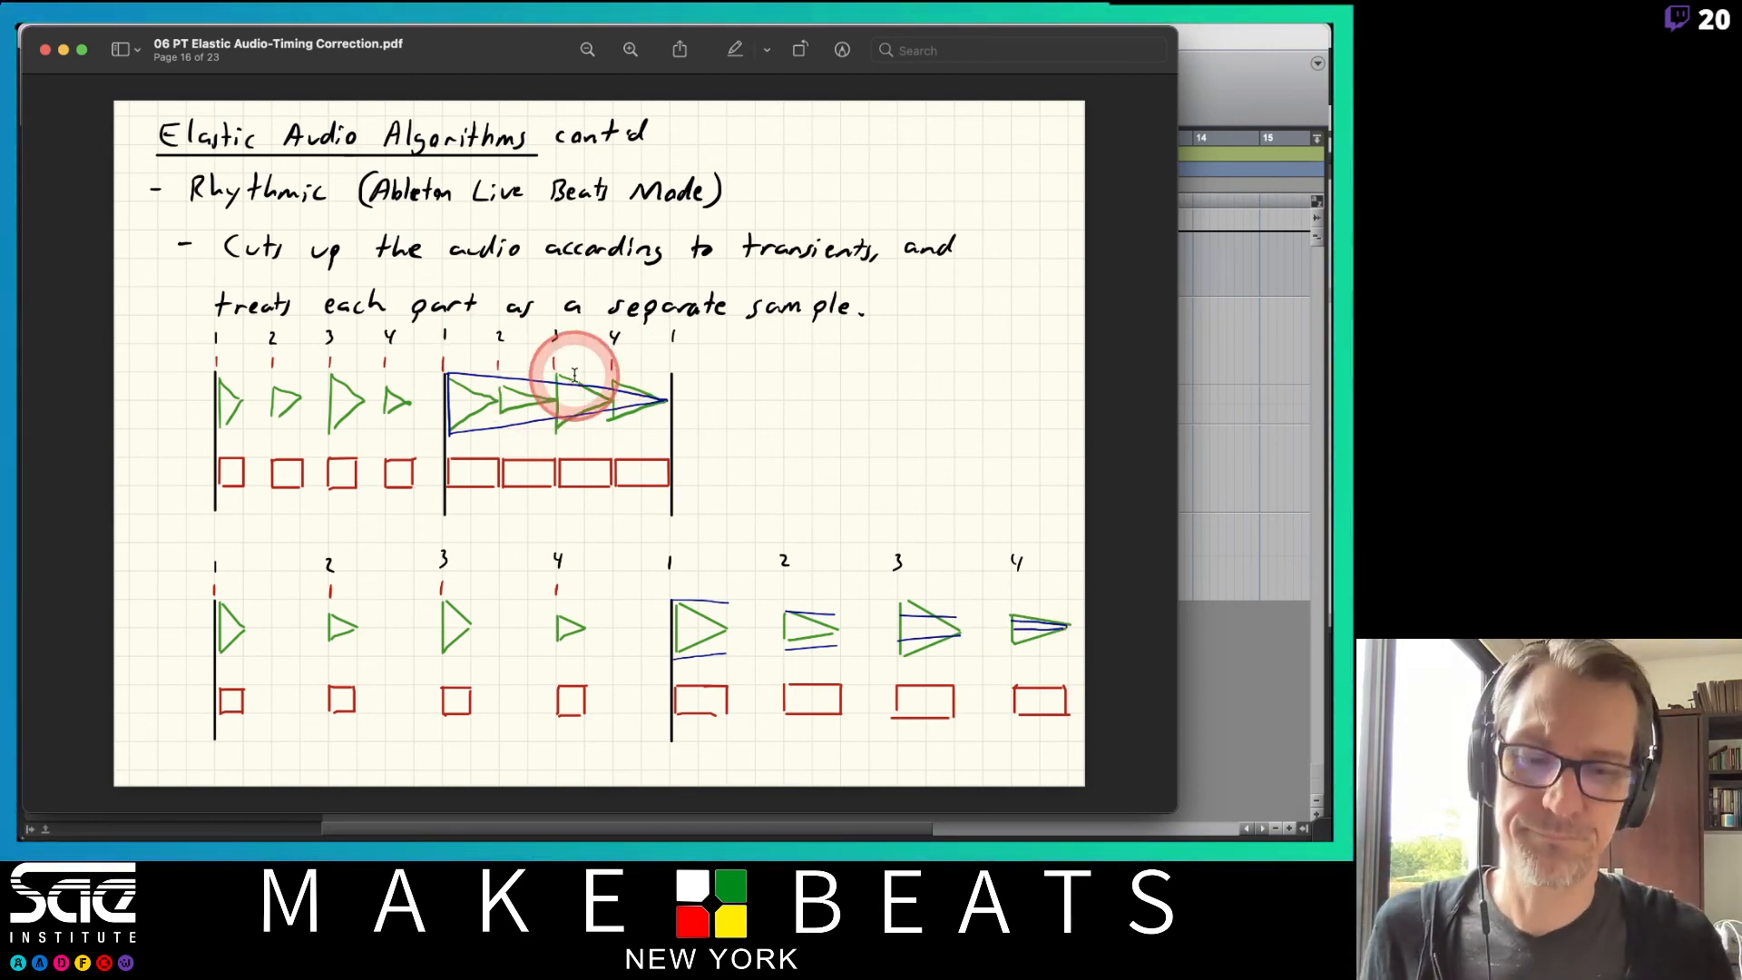
key("Down")
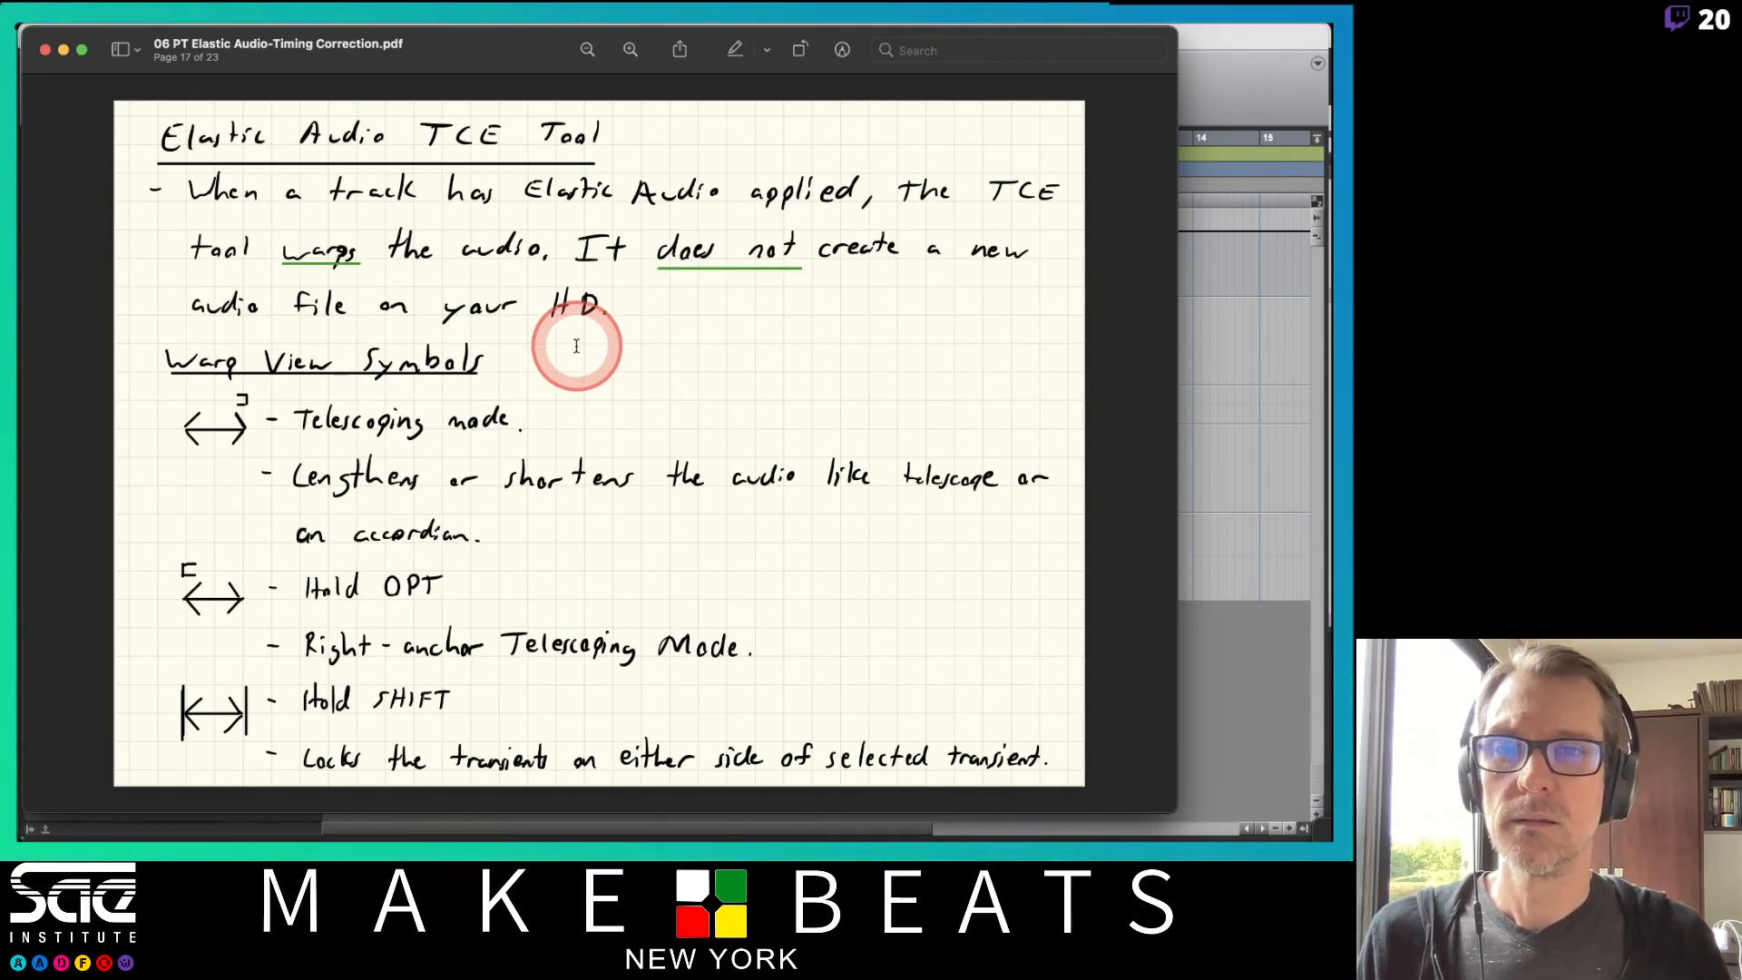
key("Up")
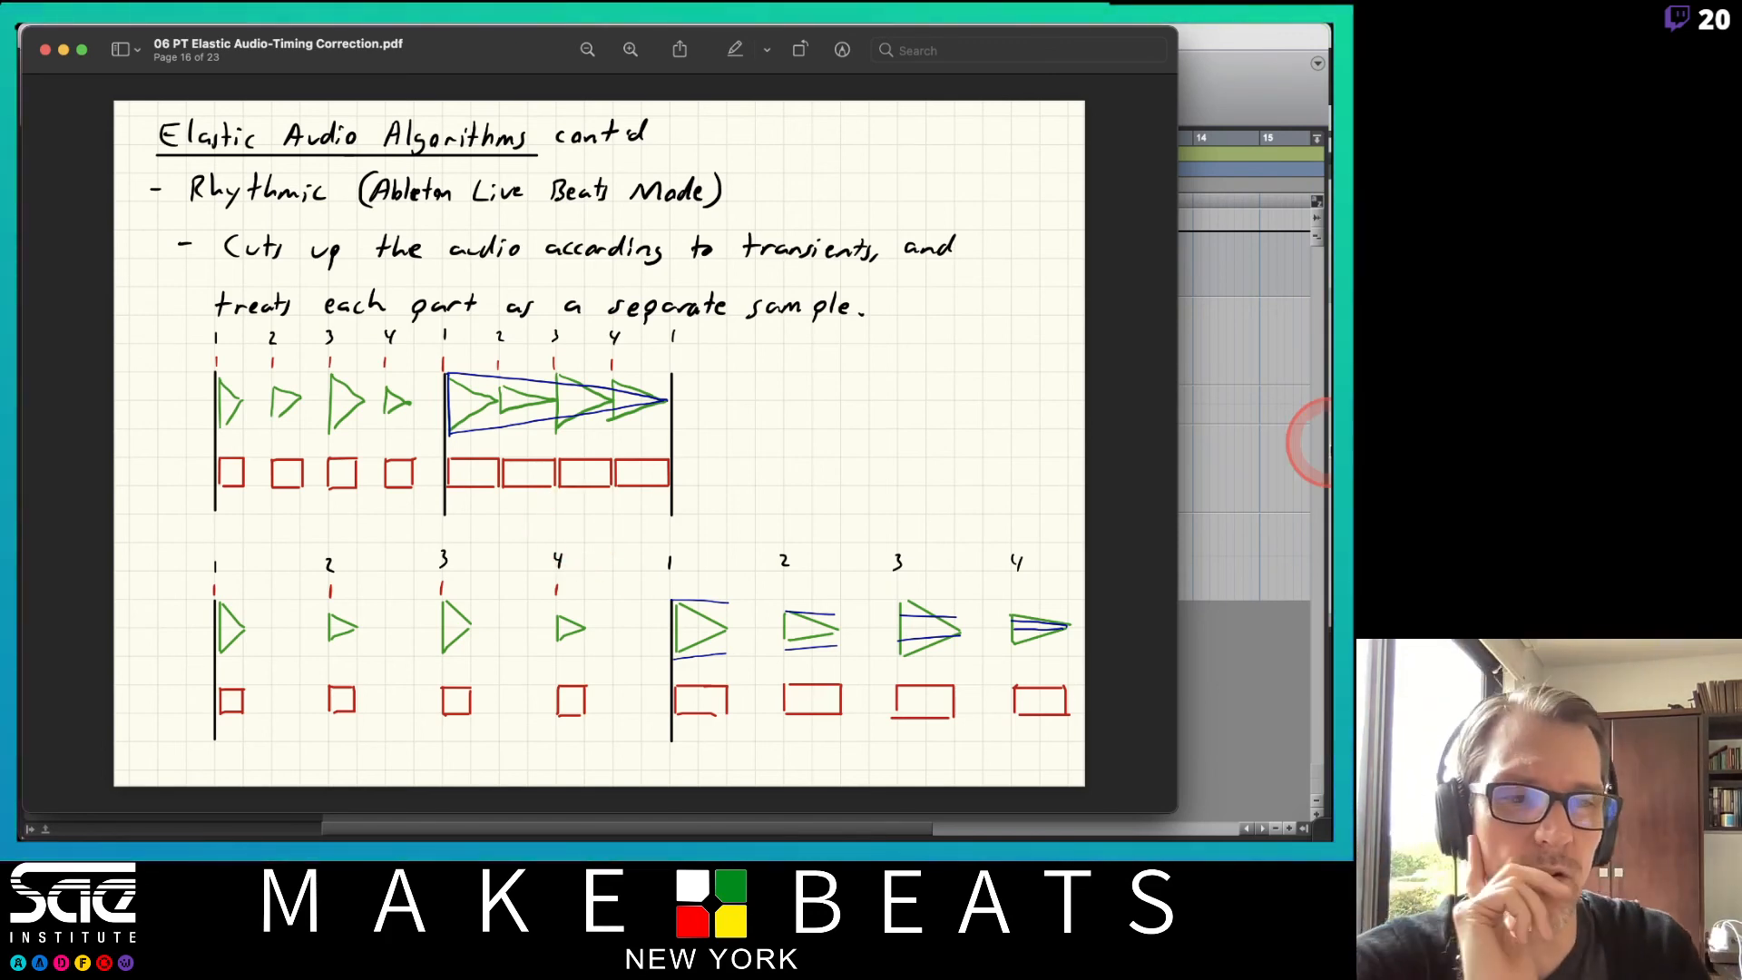
Return to the session, solo the Bt Lp EA track, select its first clip section and start playback.
left_click(1250, 529)
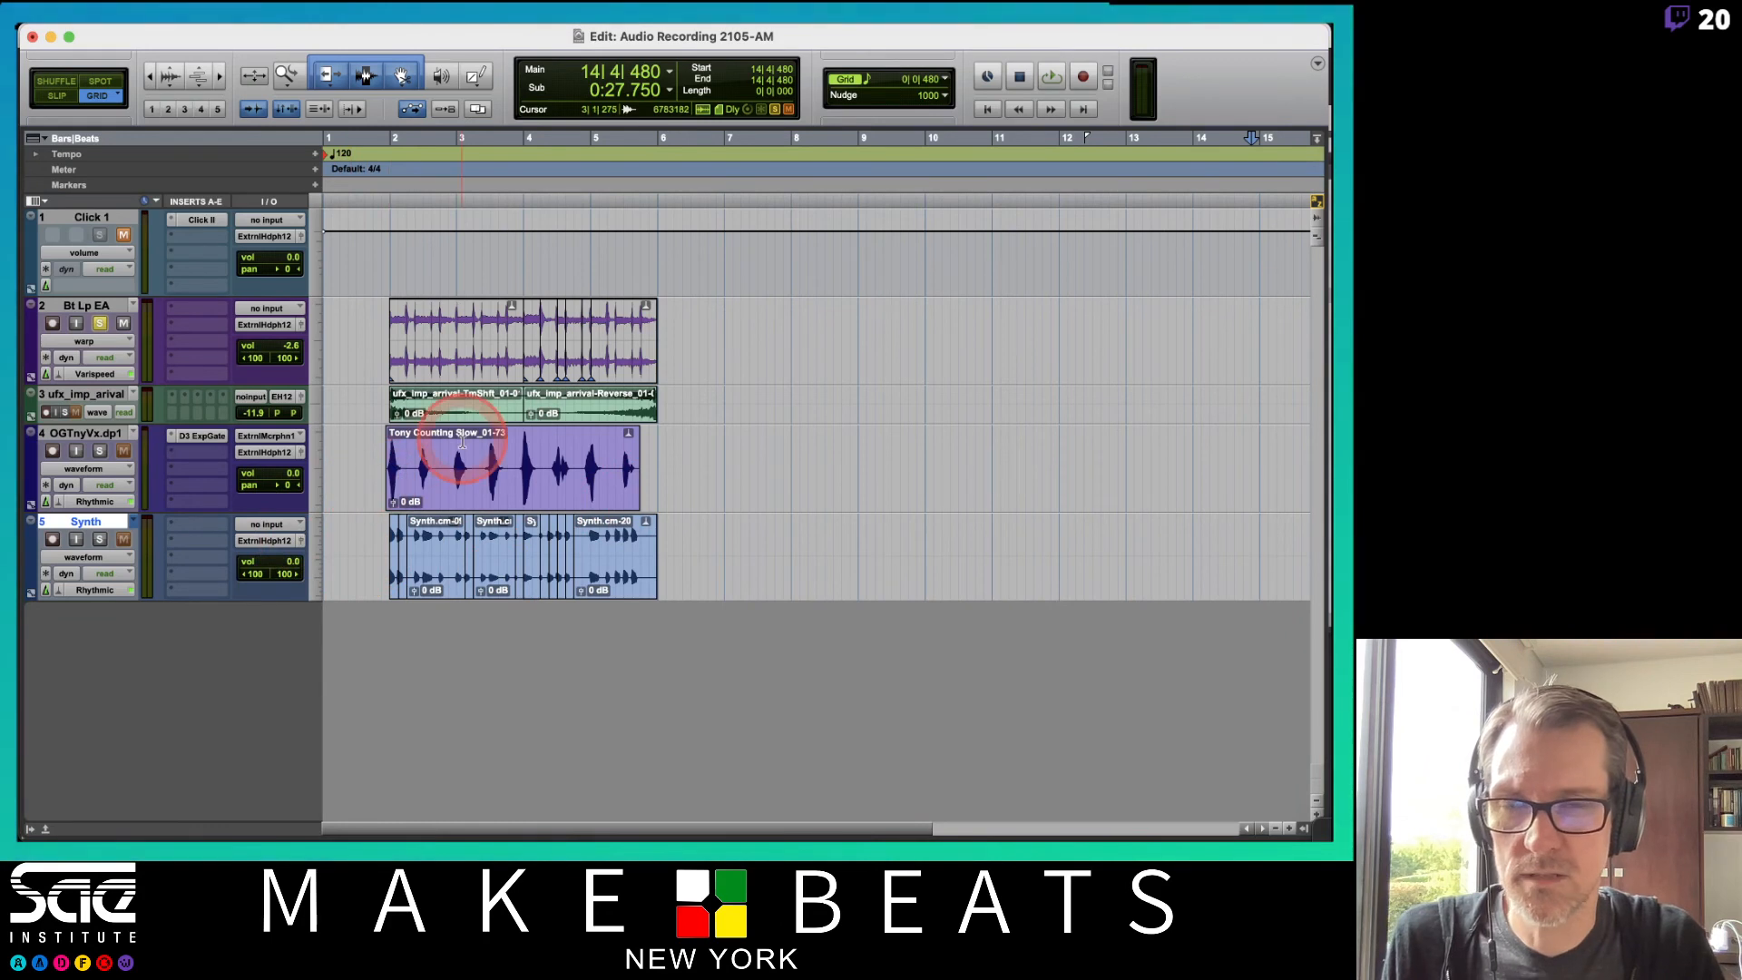
left_click(64, 413)
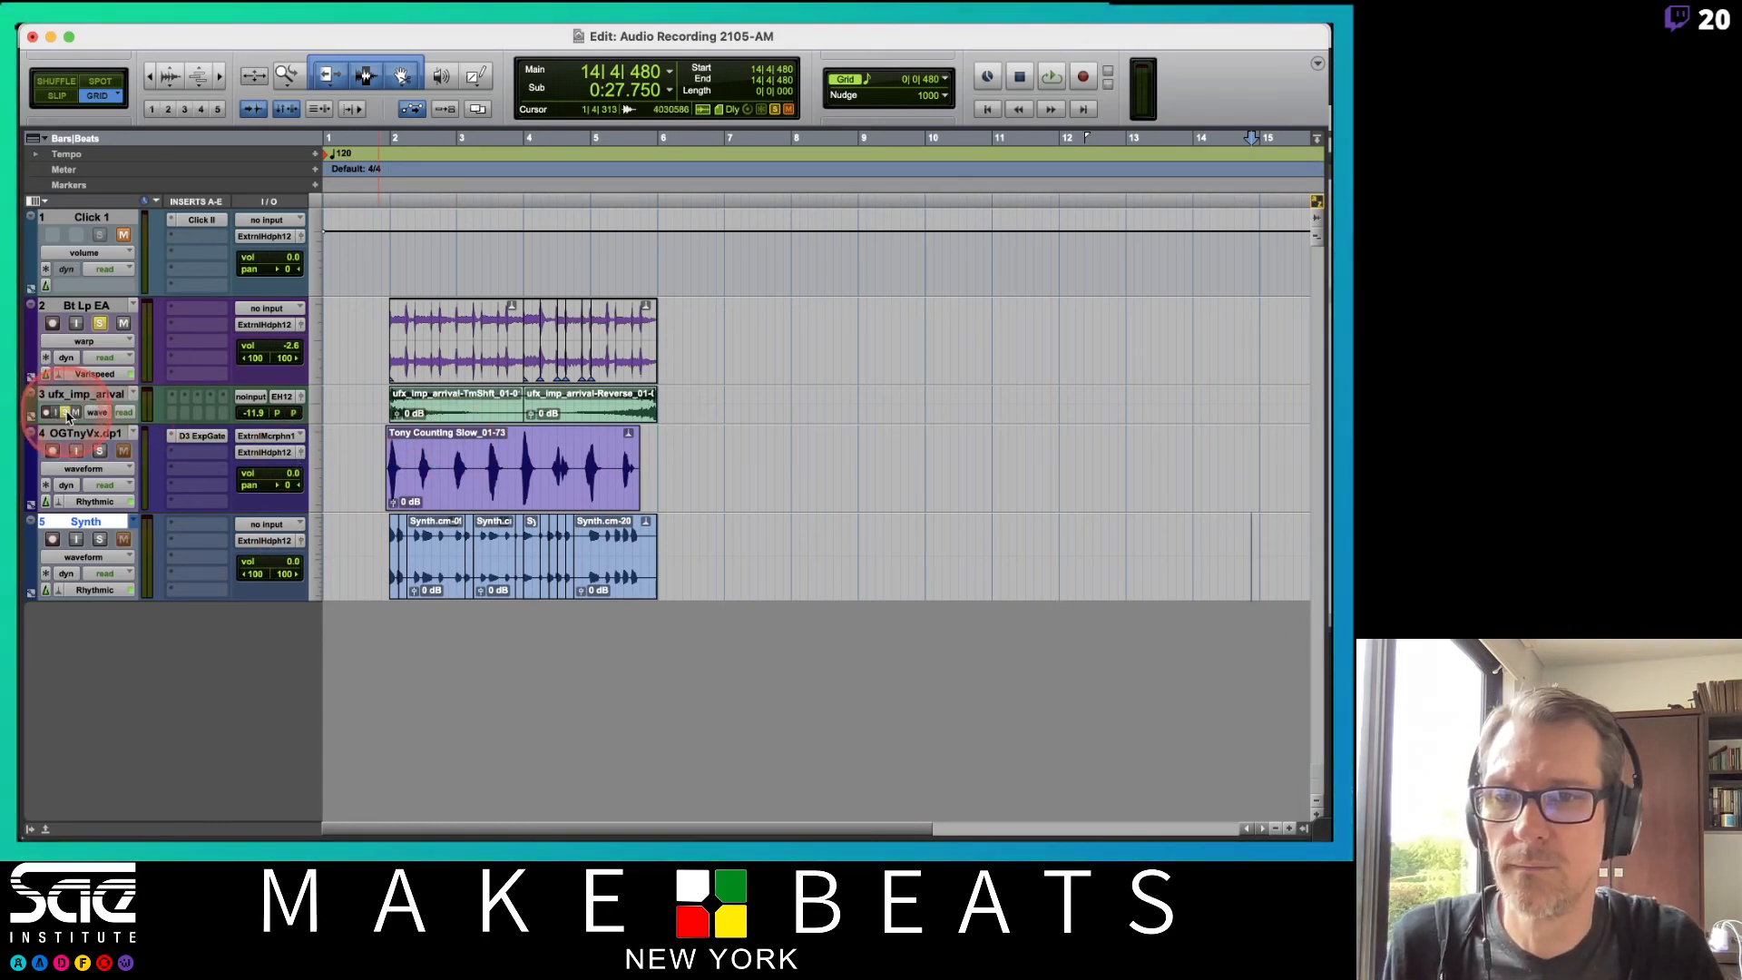
key("space")
key("space")
left_click(66, 412)
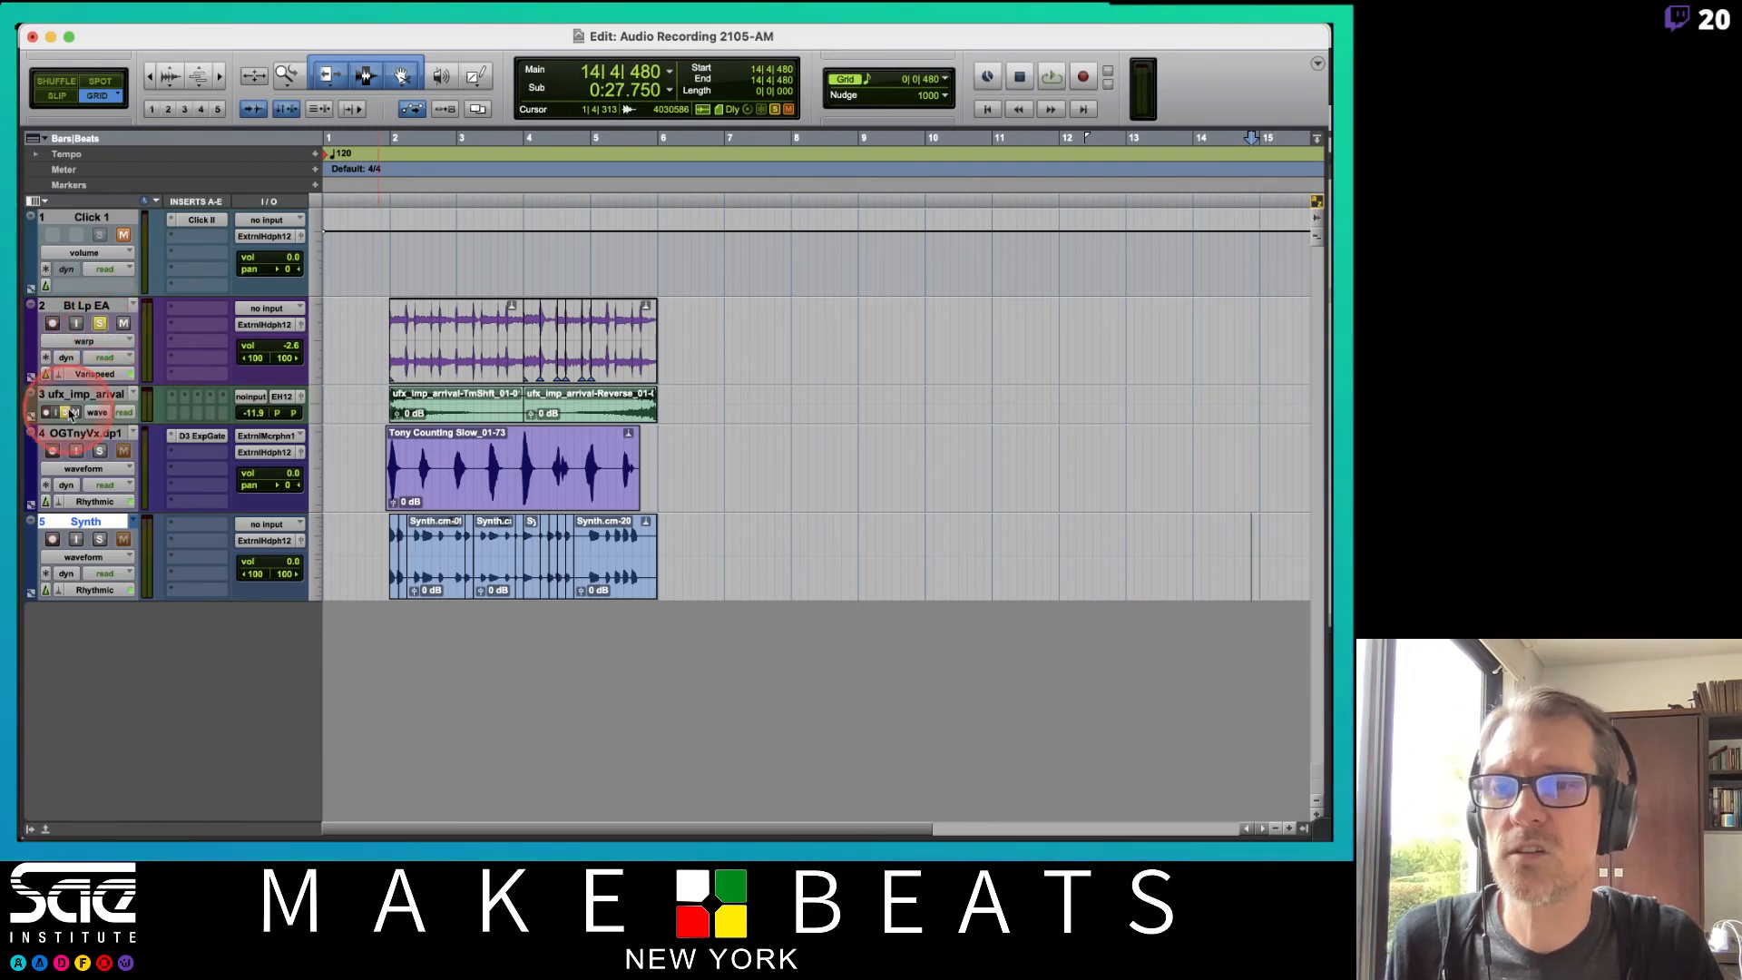
left_click(100, 323)
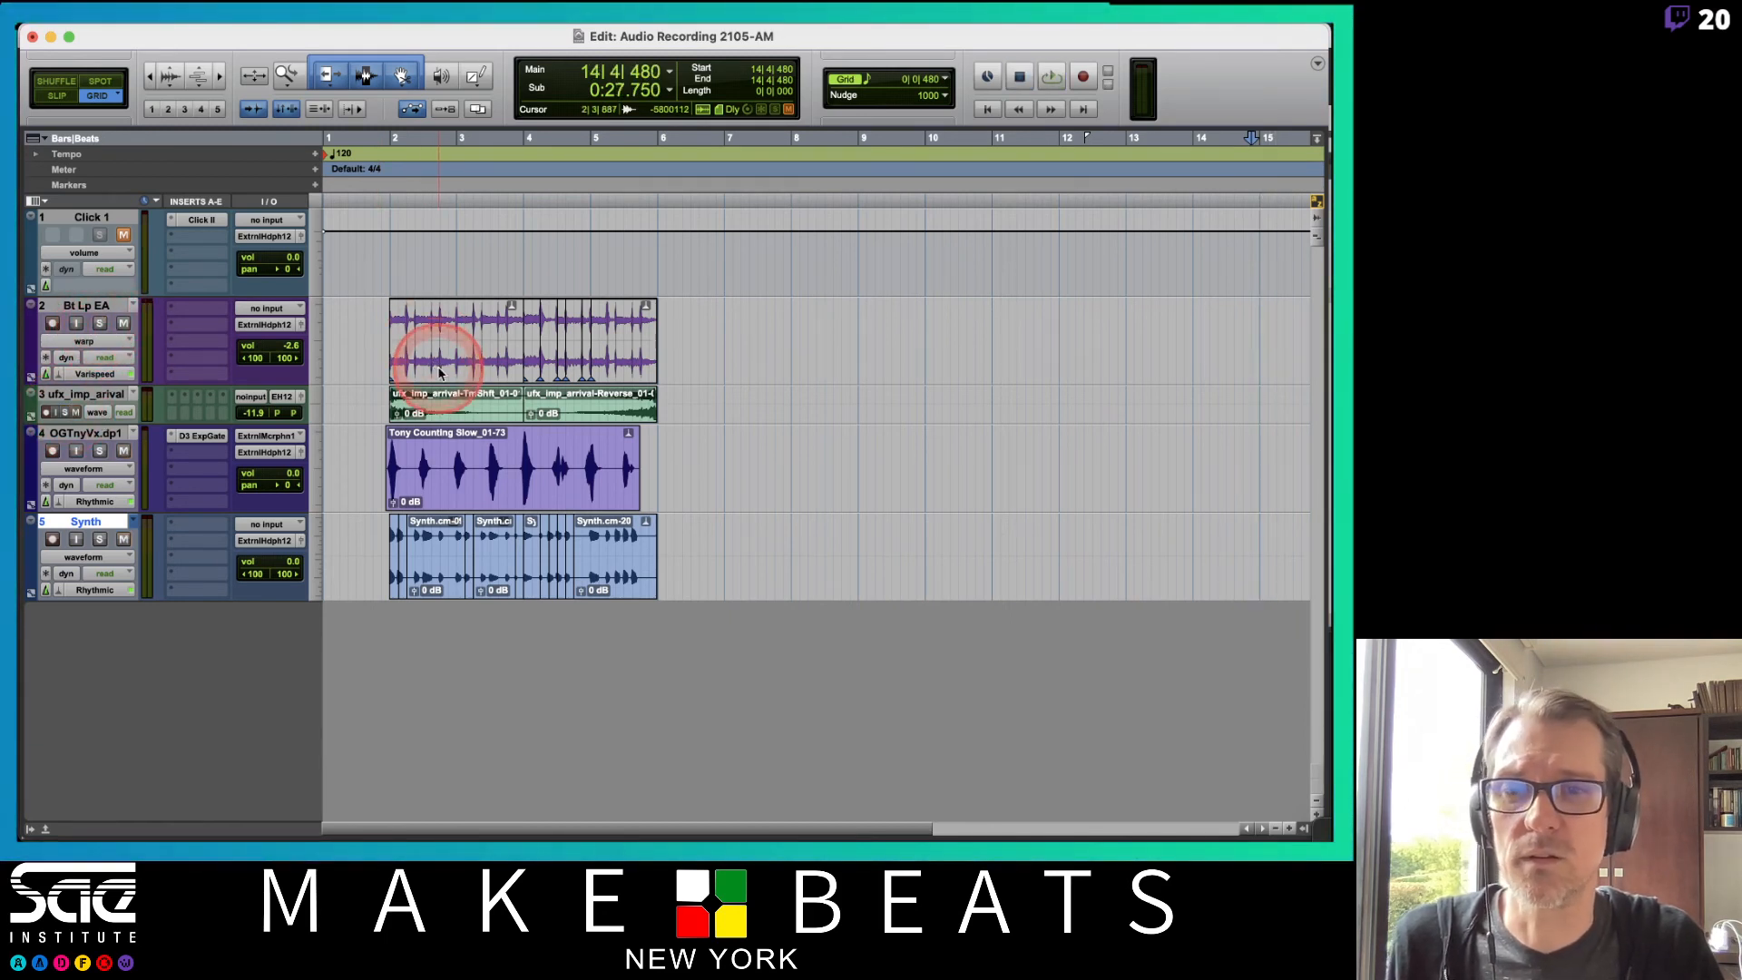
left_click(464, 354)
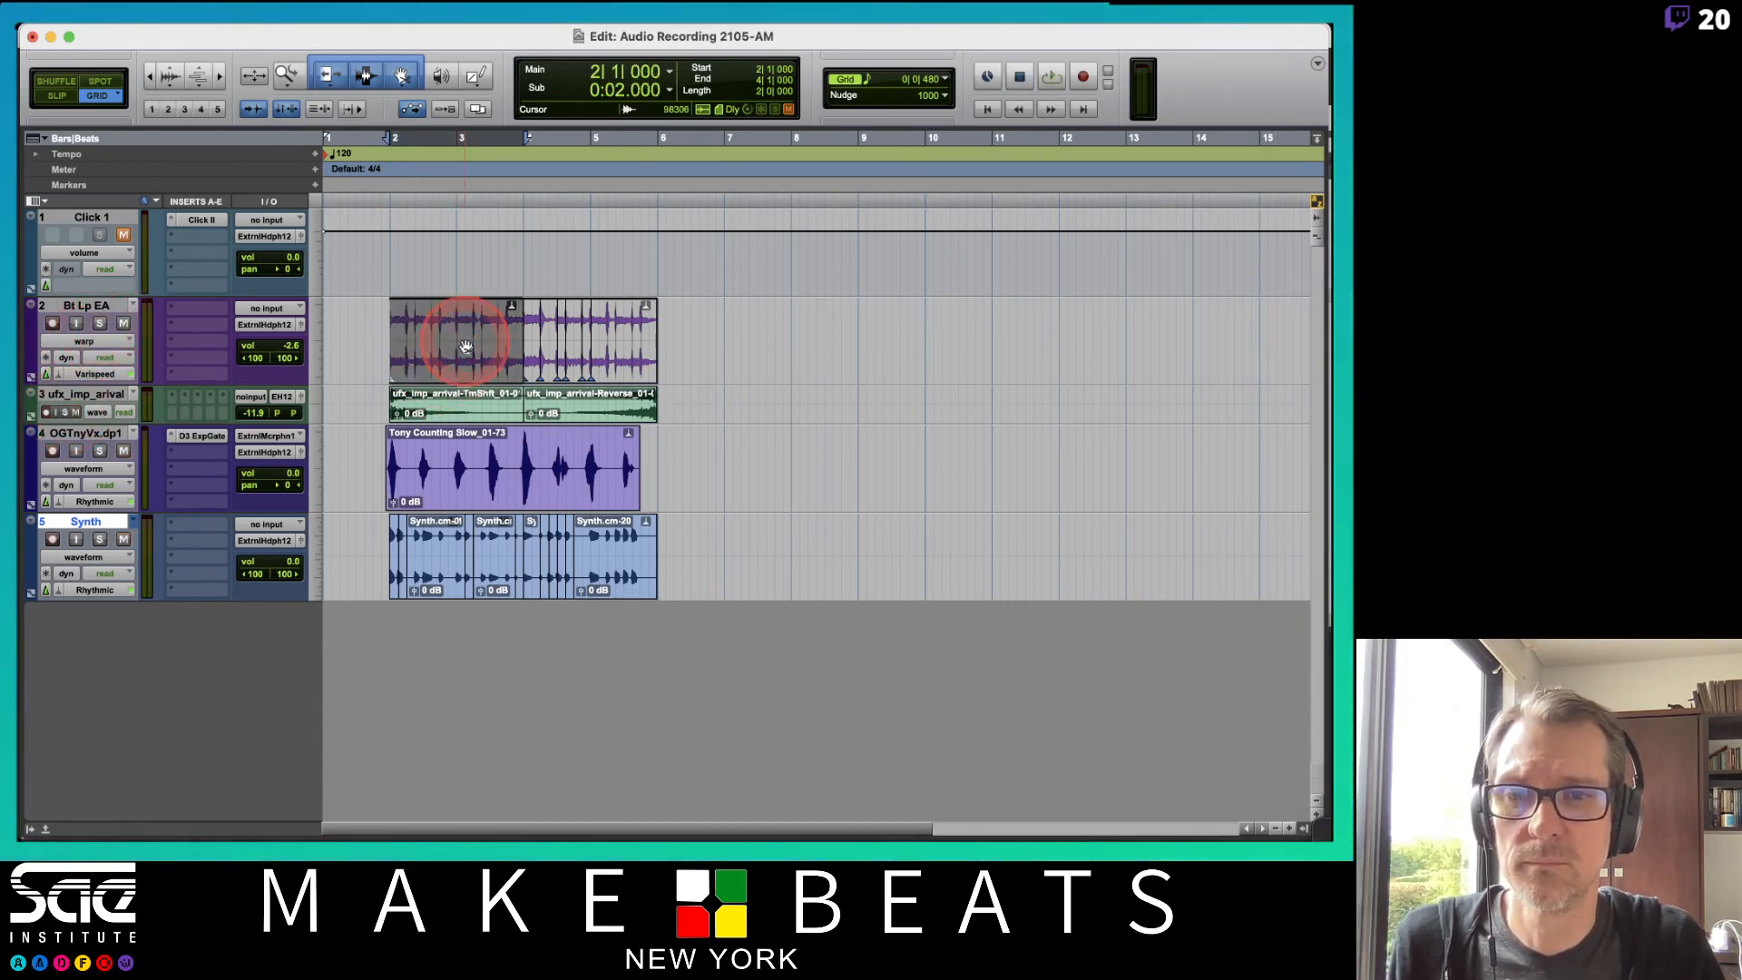
key("space")
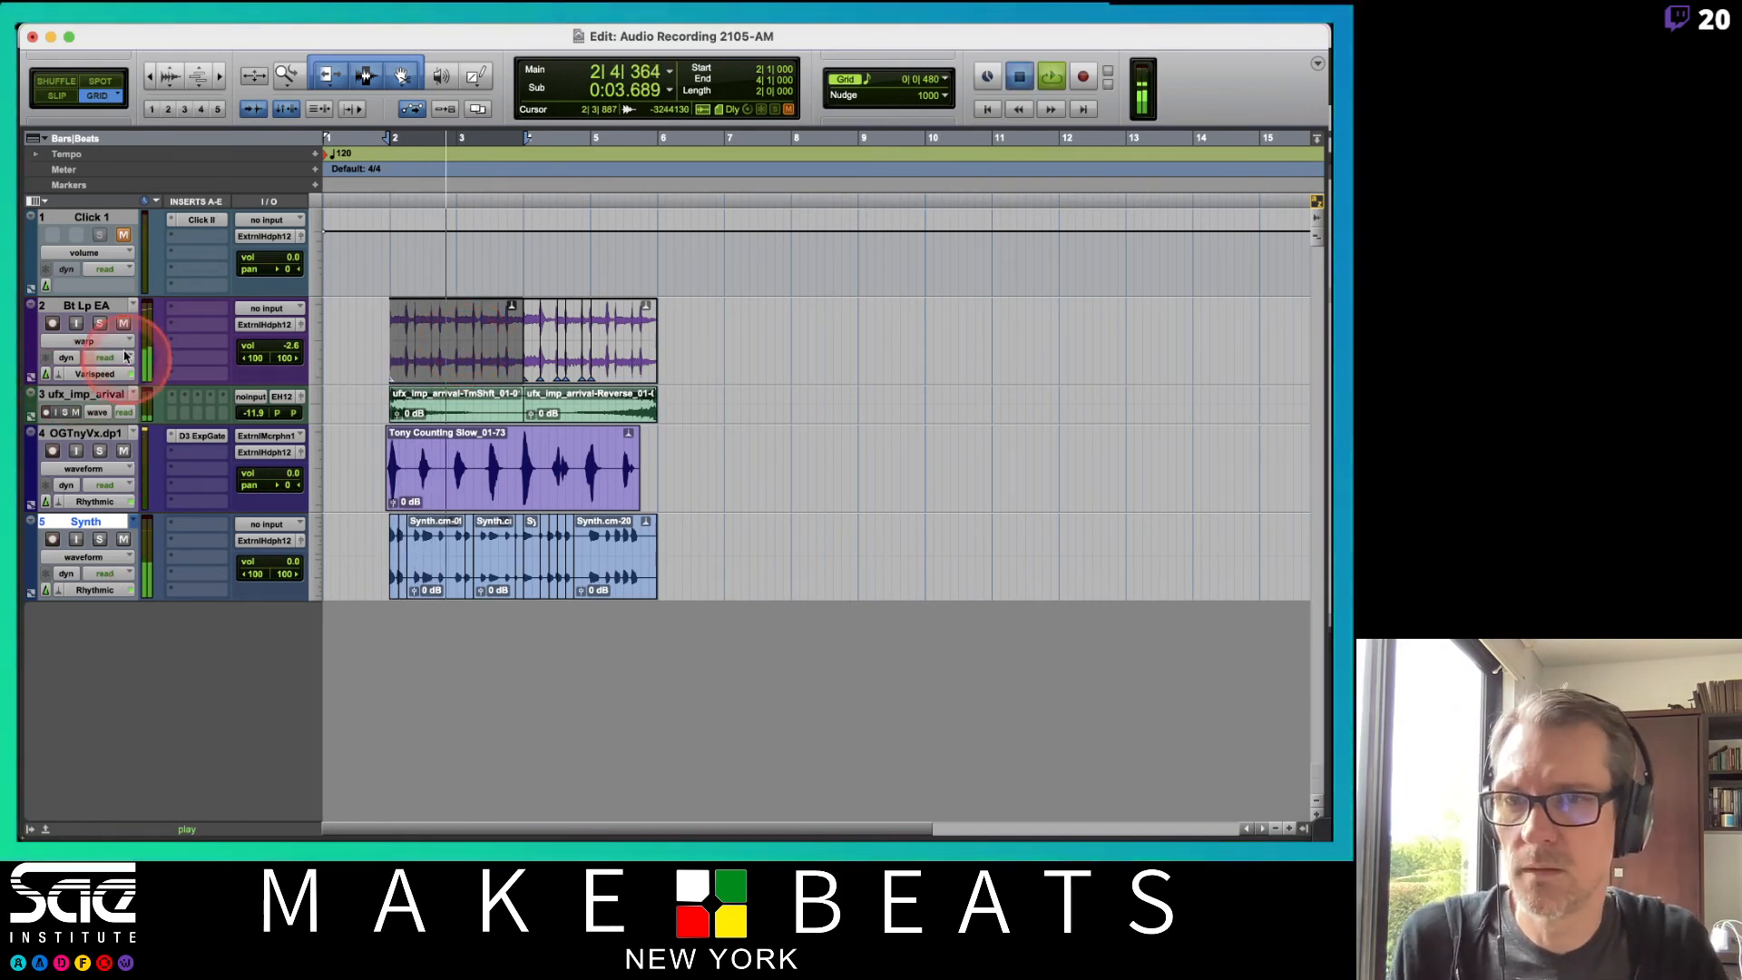
Zoom in on the clips around bars 2 to 4 and restart playback.
left_click(100, 324)
key("t")
key("t")
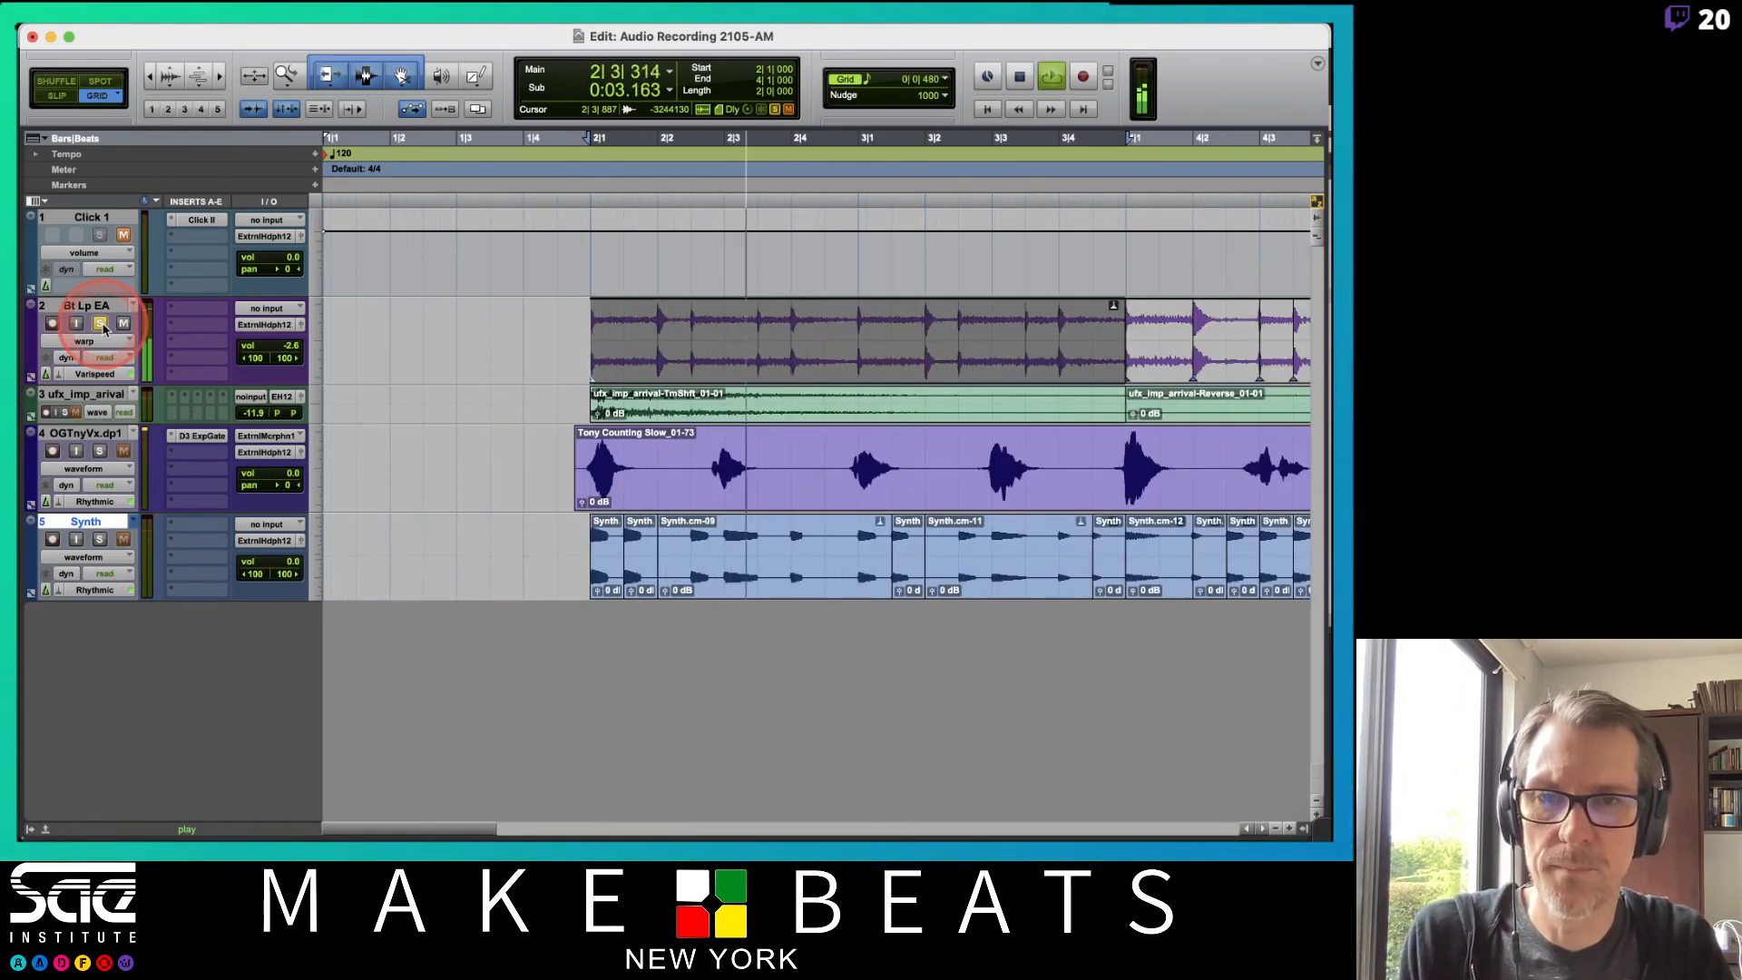
key("space")
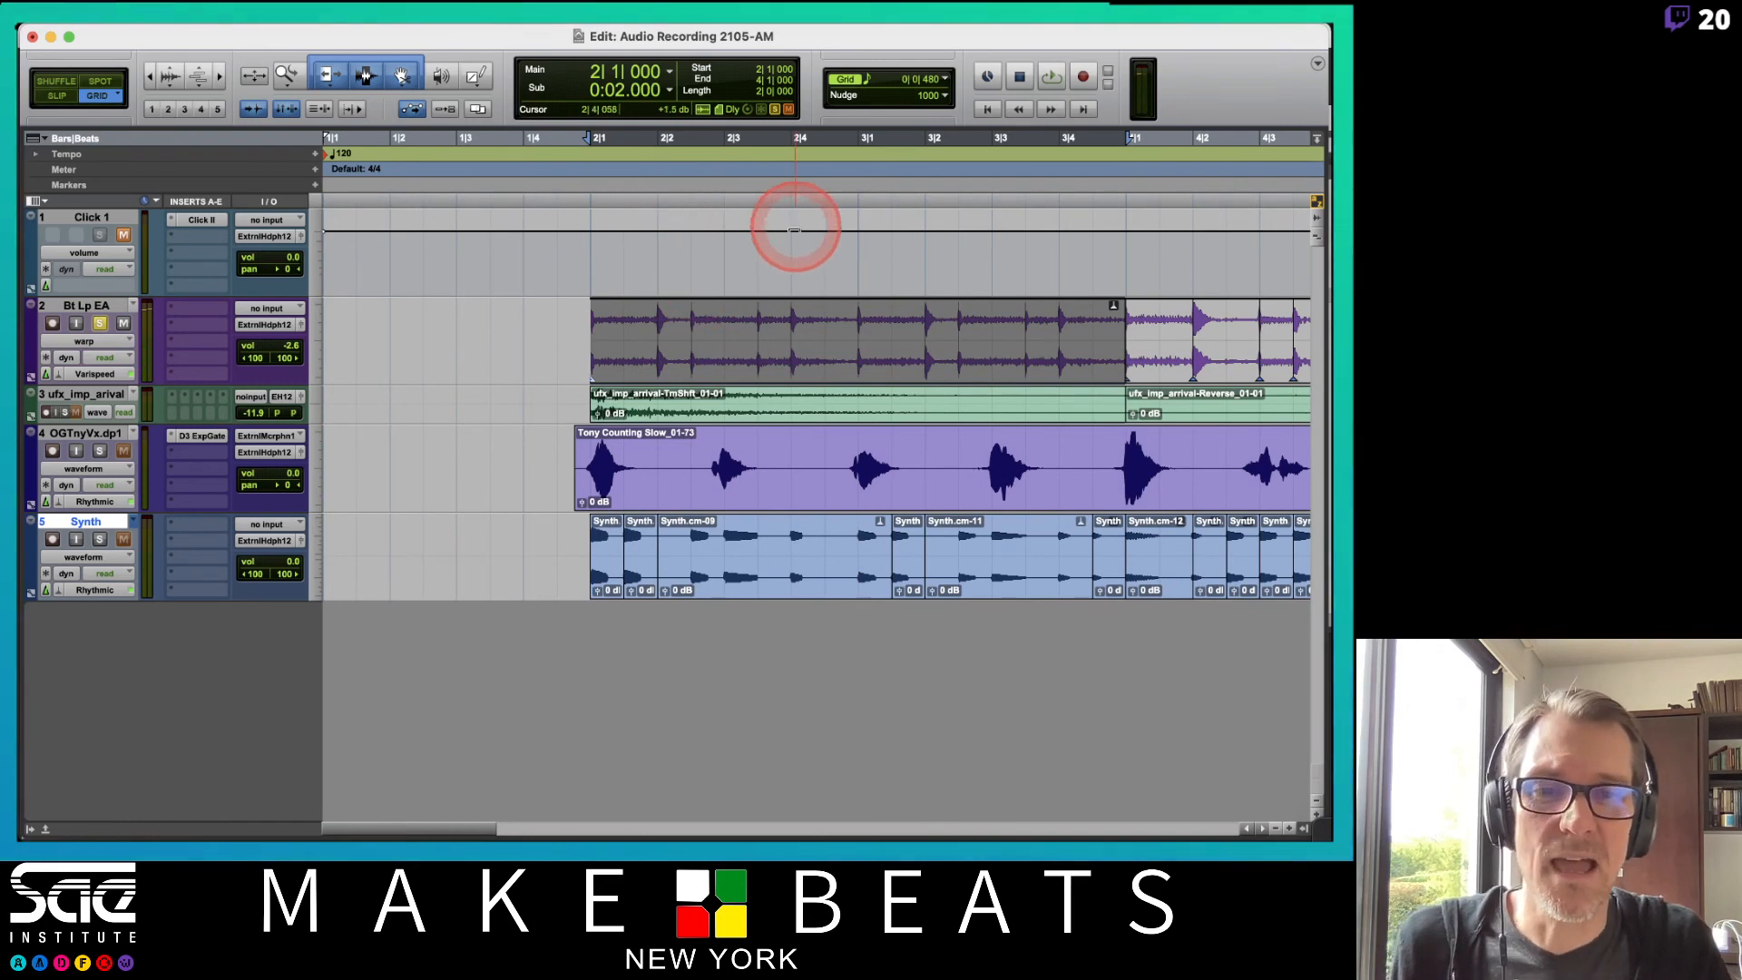
key("space")
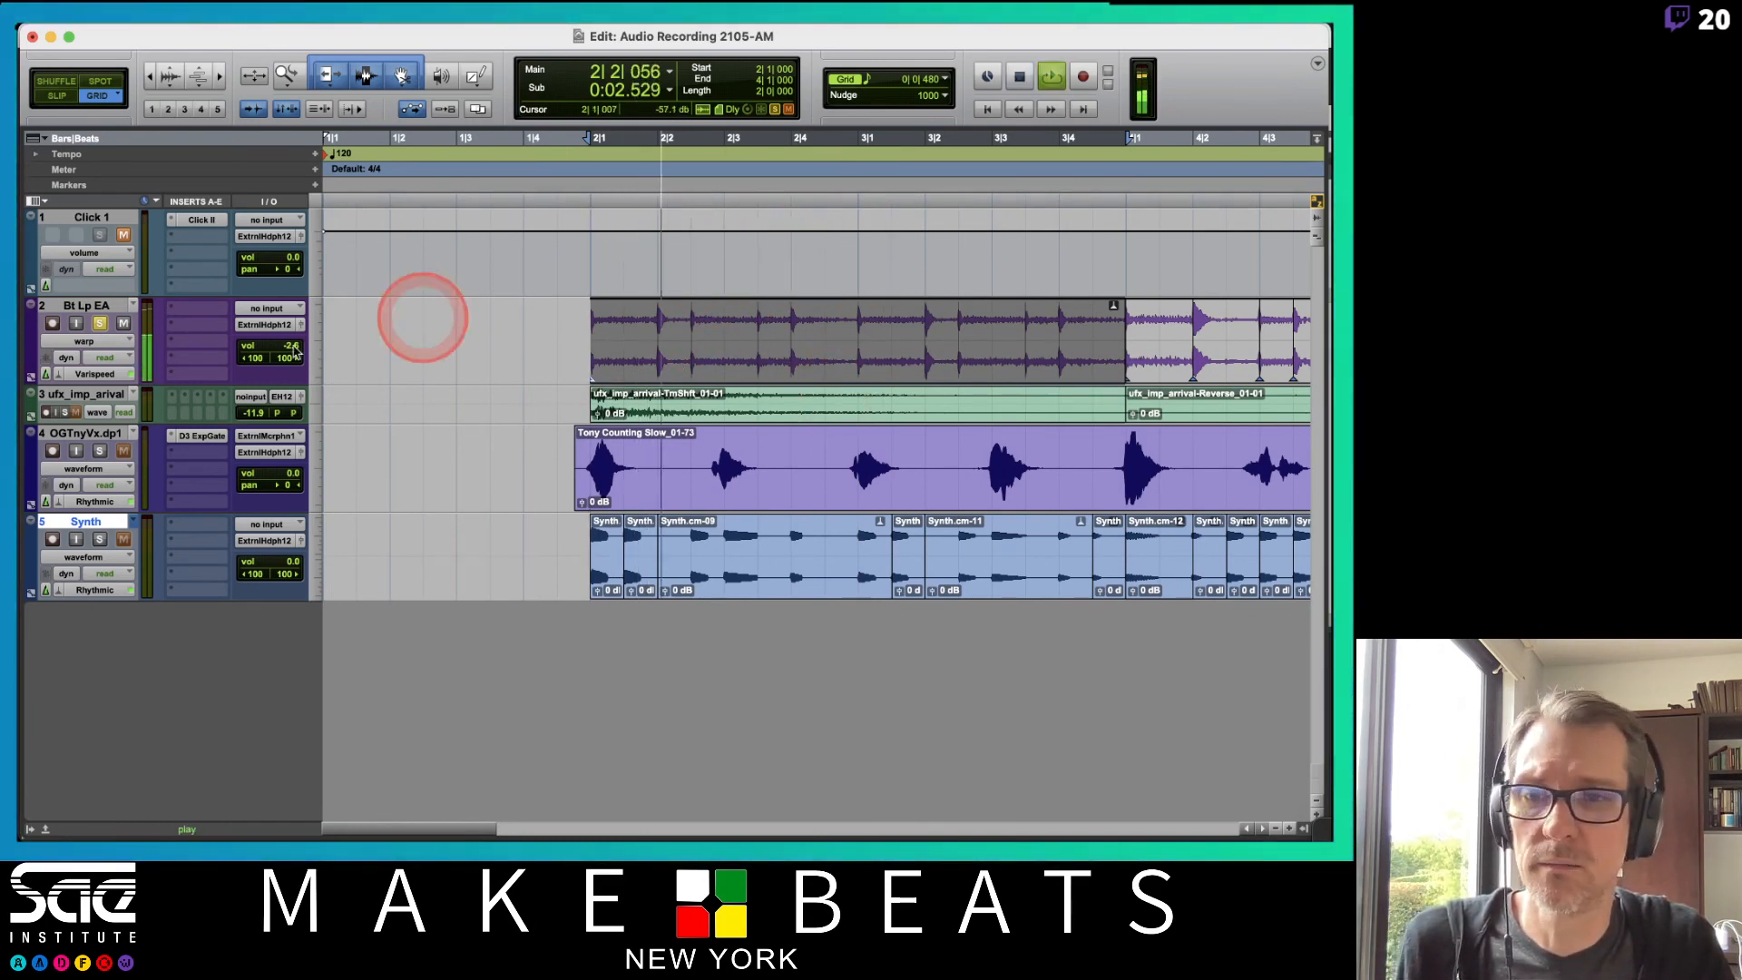
Set the session's opening tempo marker to 60 BPM and play back.
double_click(327, 156)
type("60")
key("Return")
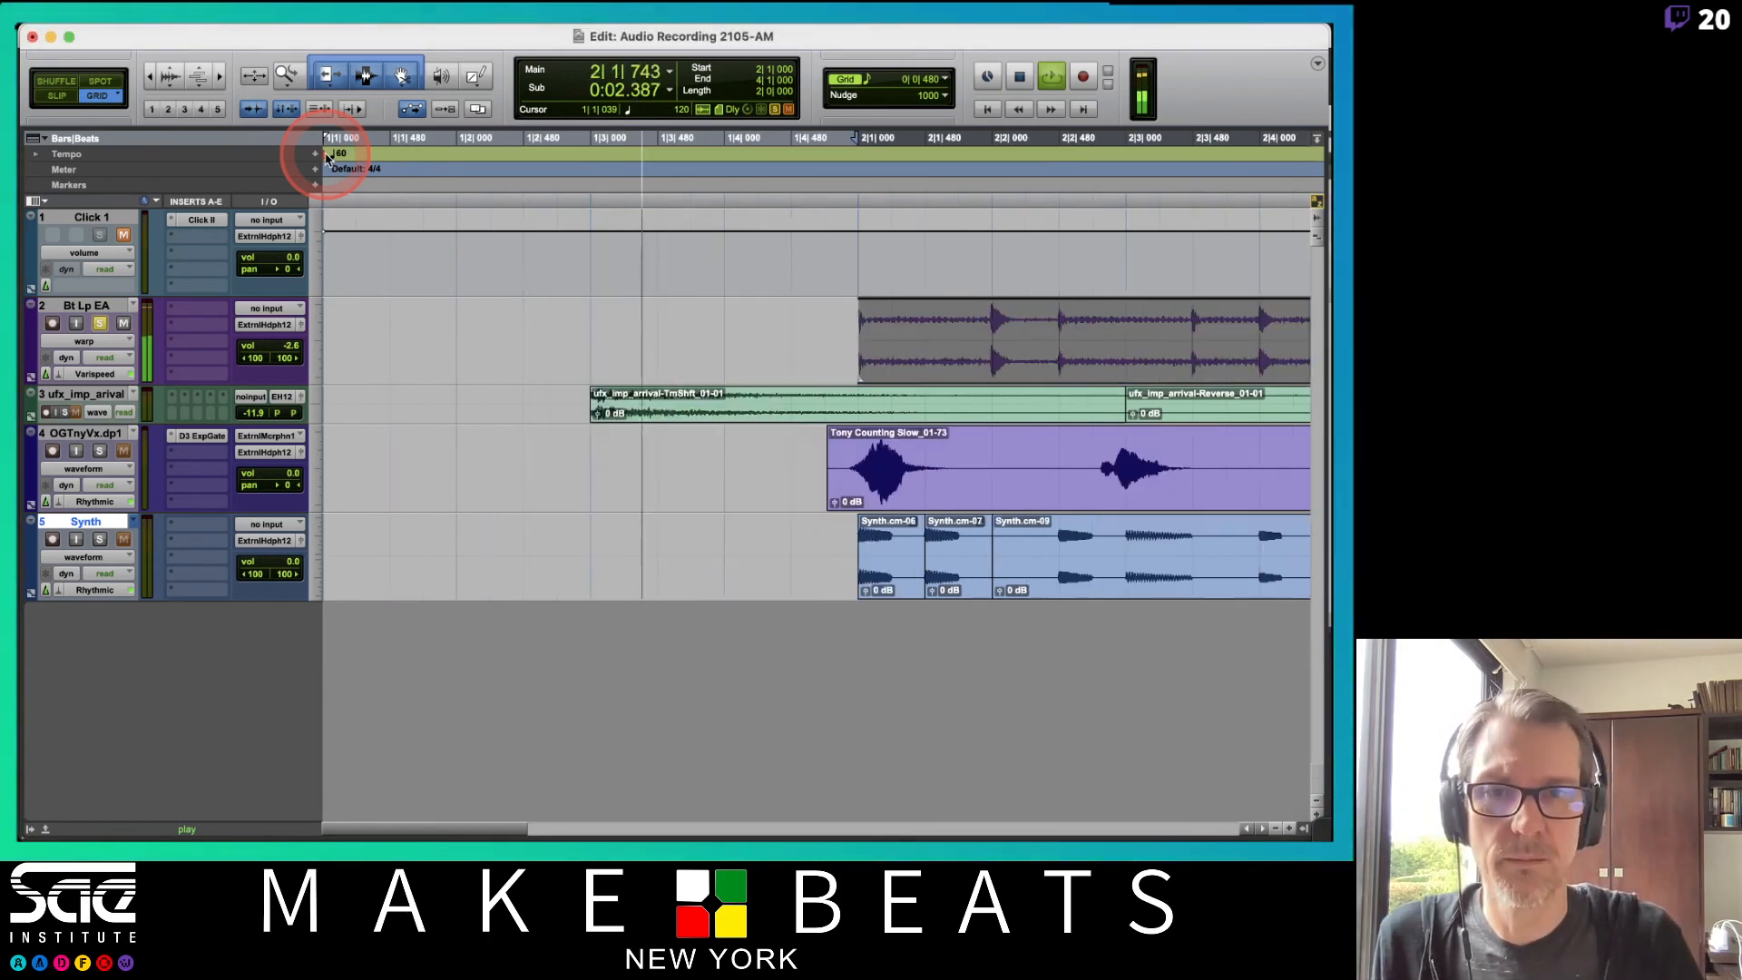
key("space")
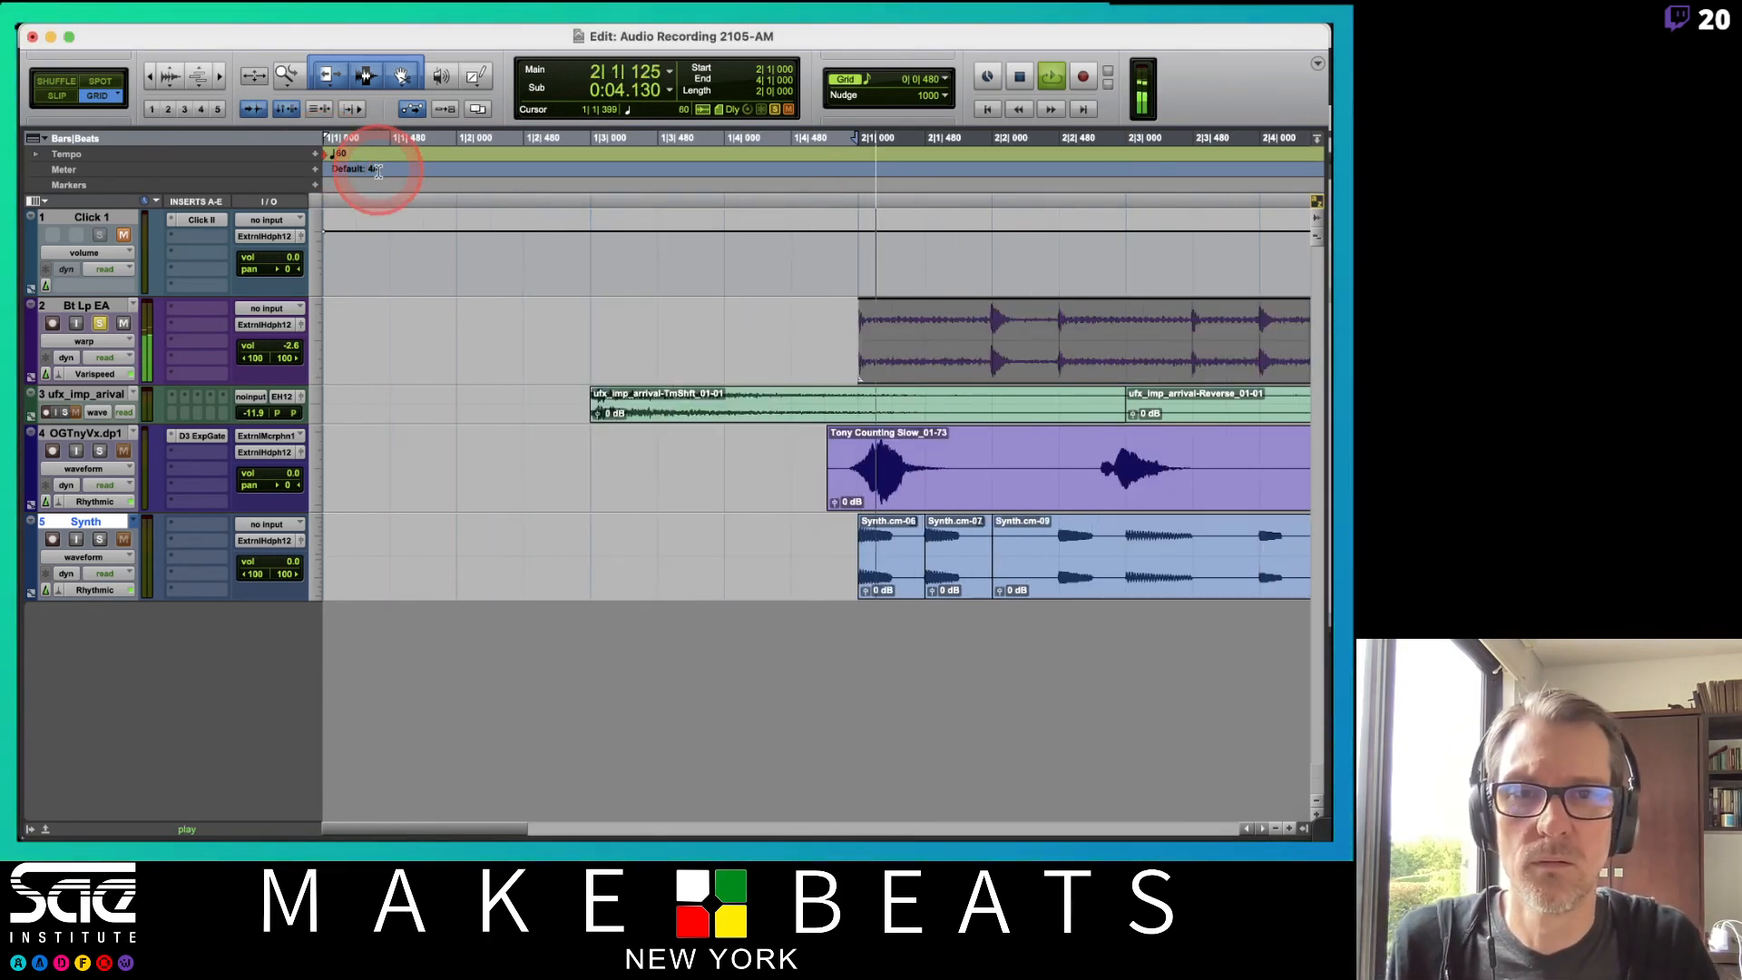
Switch the Bt Lp EA track's Elastic Audio mode to Rhythmic and play it back, zooming out.
left_click(73, 374)
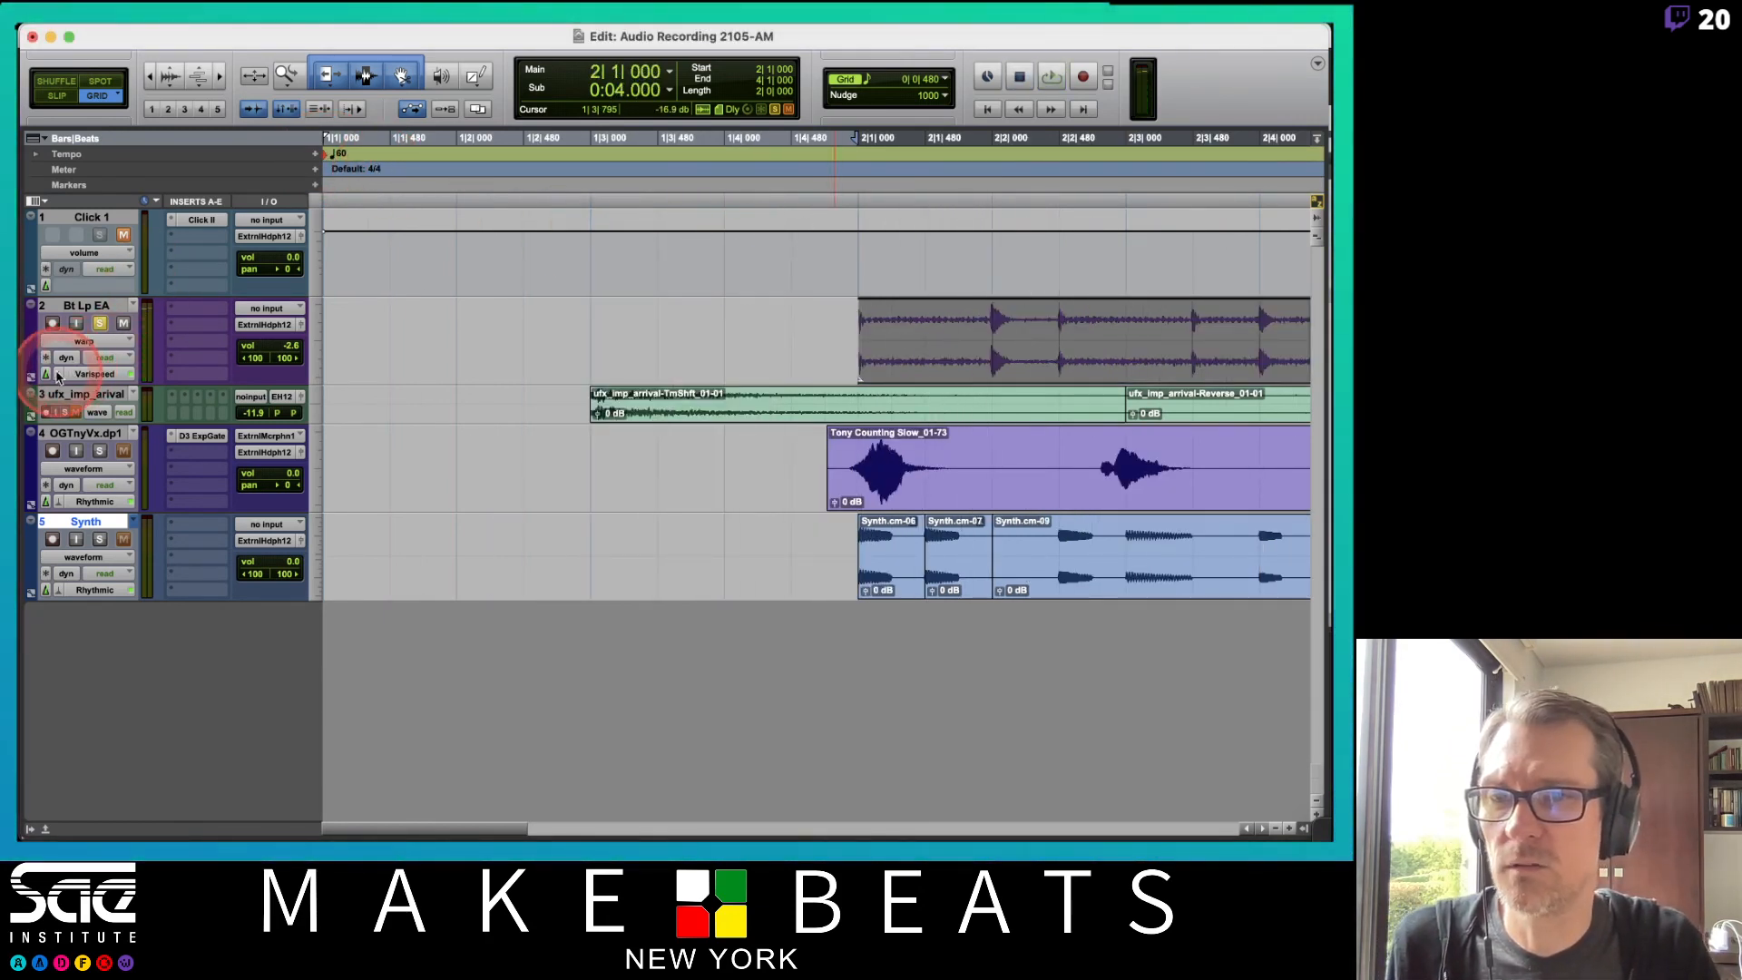
left_click(102, 342)
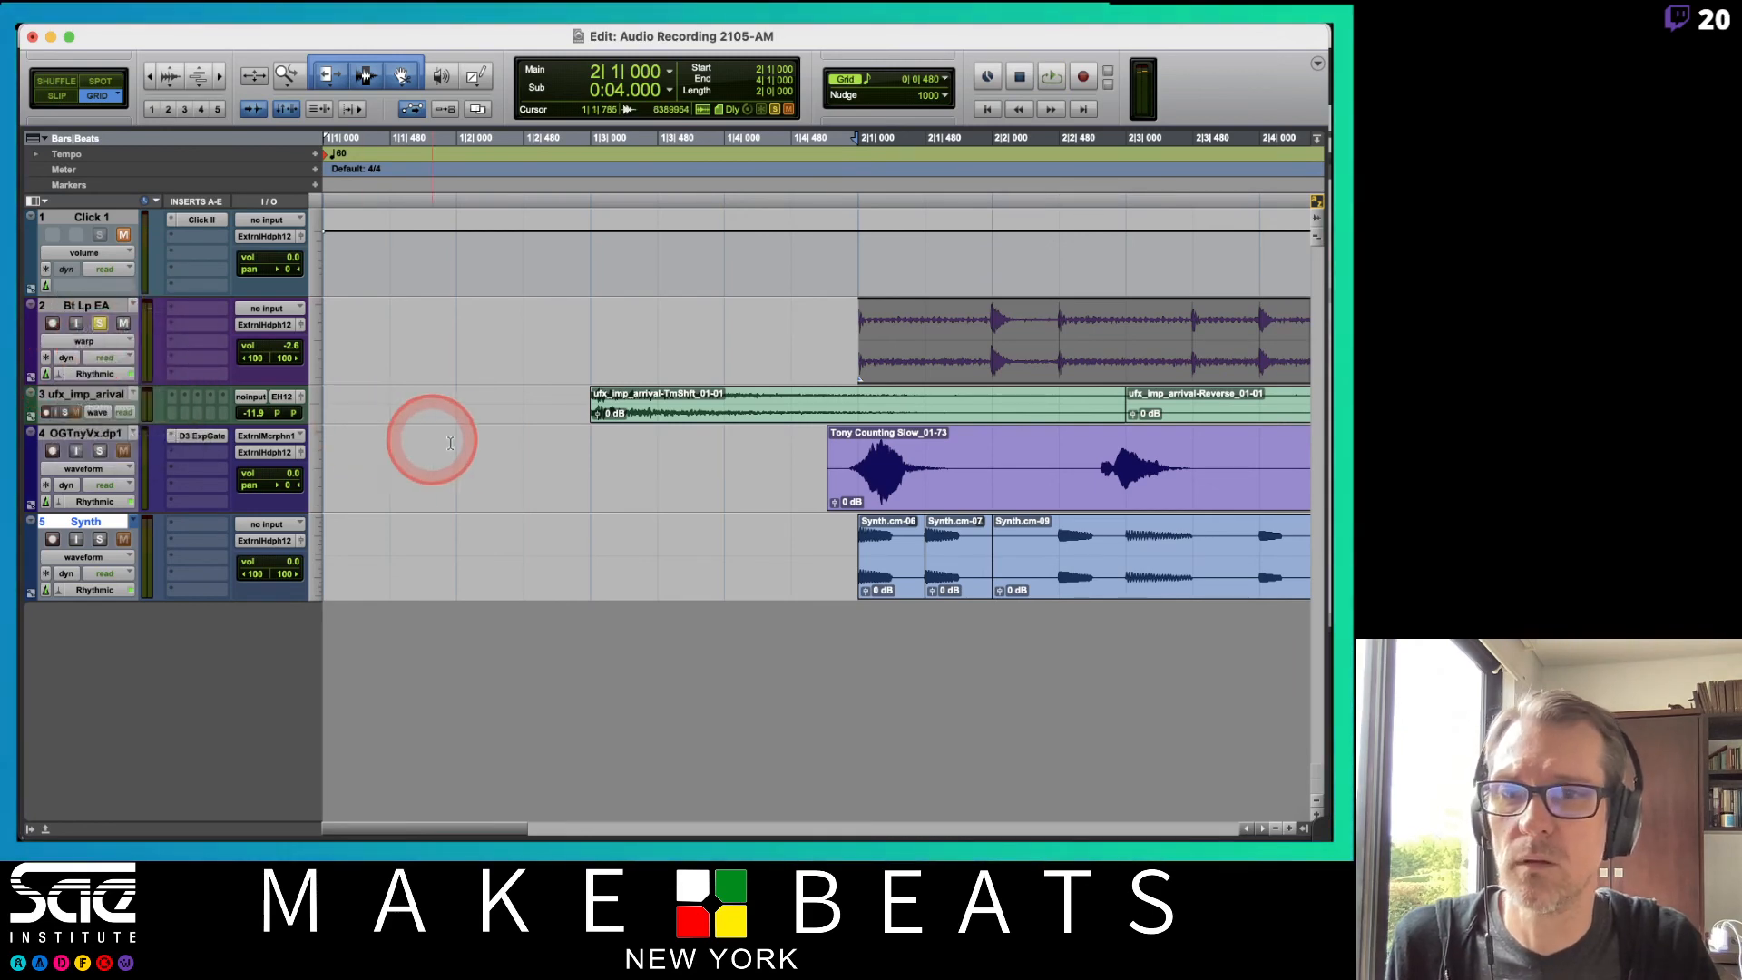
key("space")
scroll(540, 426, "right", 10)
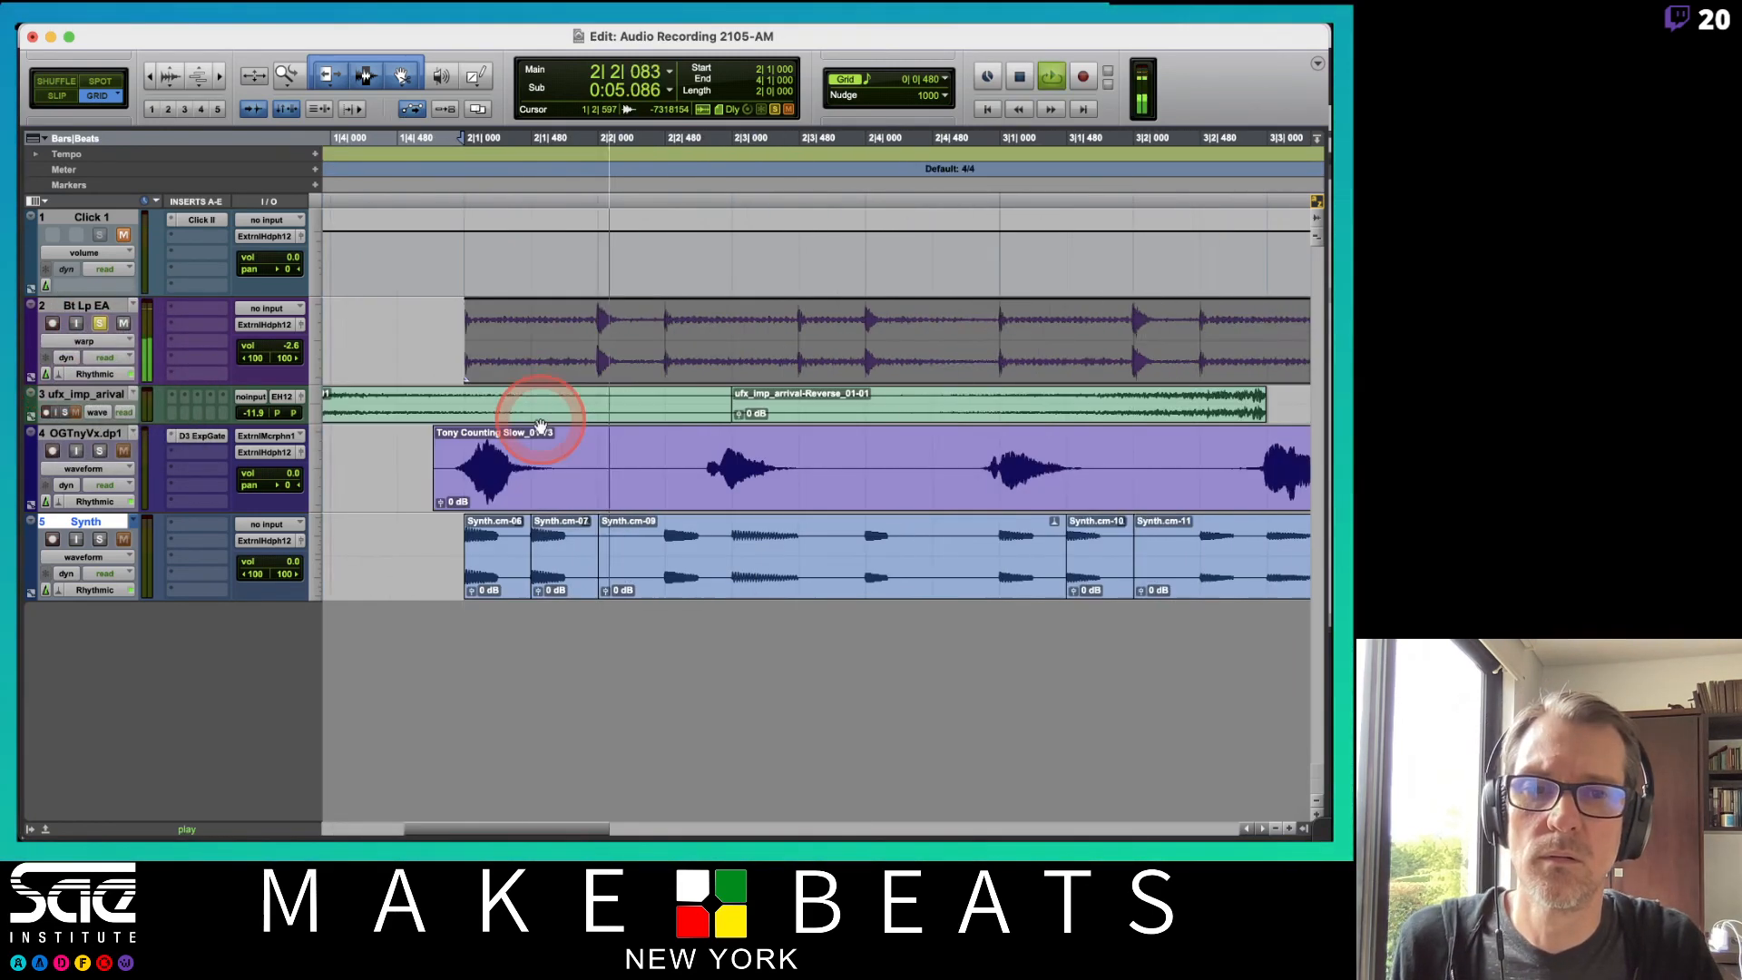
key("r")
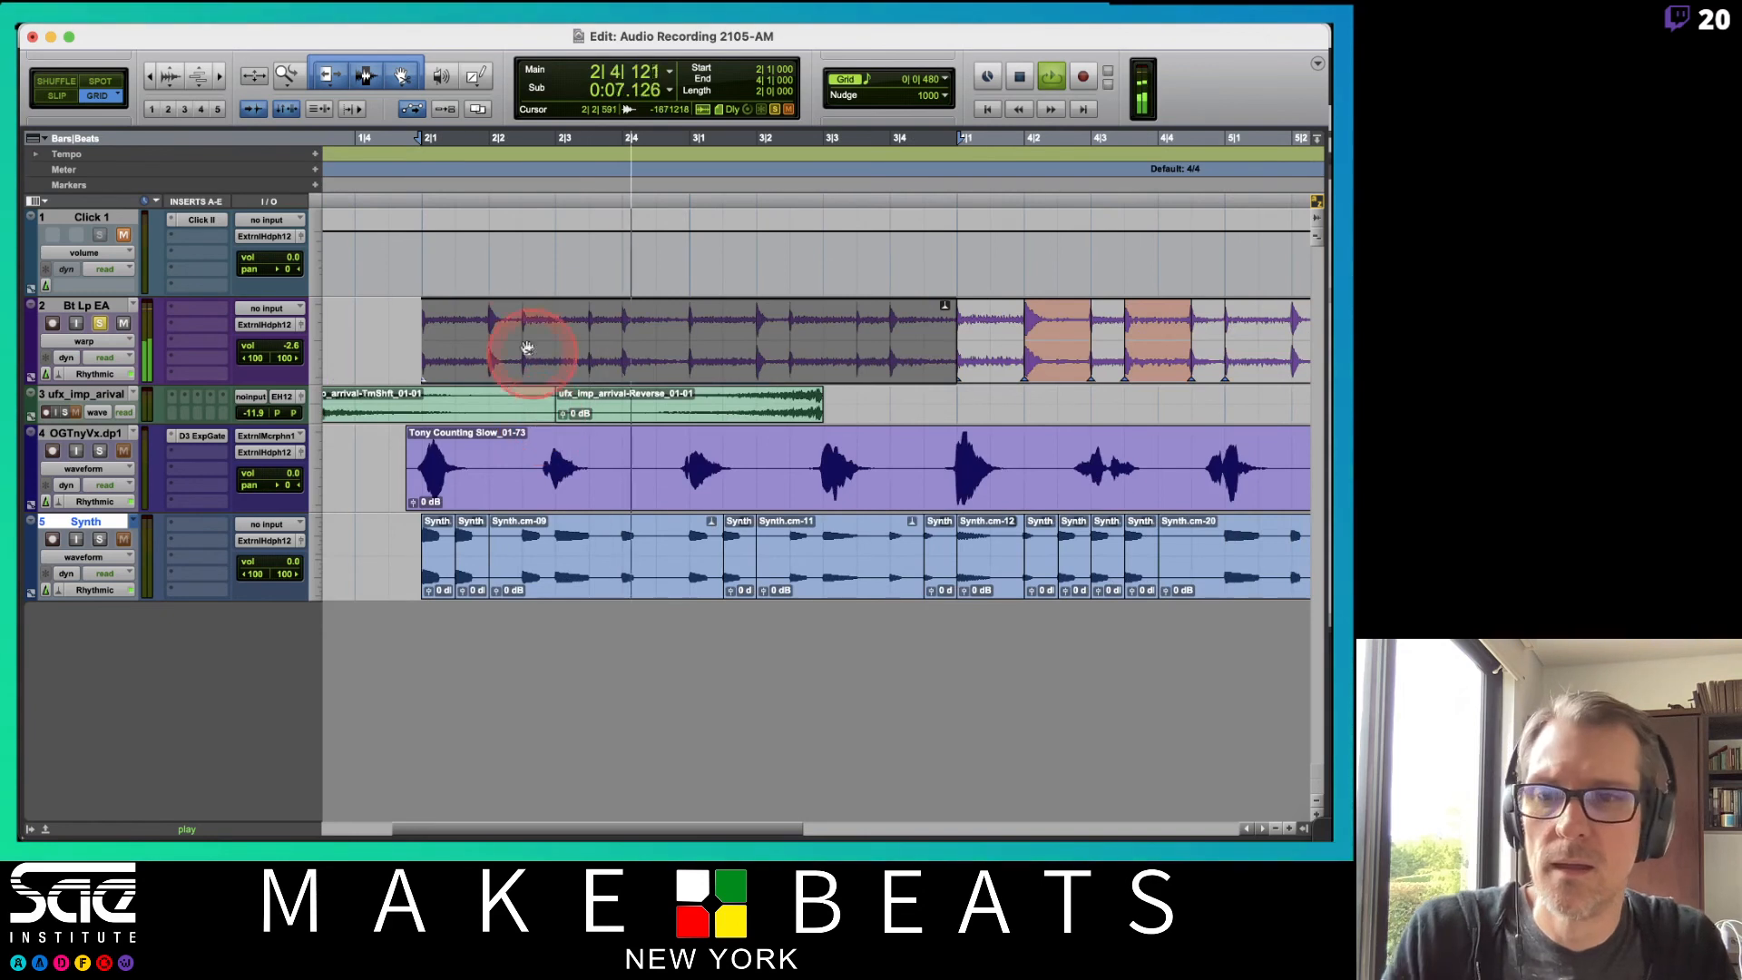
Open the Rhythmic plug-in window for Bt Lp EA, set its Decay Rate to 1% and play back.
left_click(91, 374)
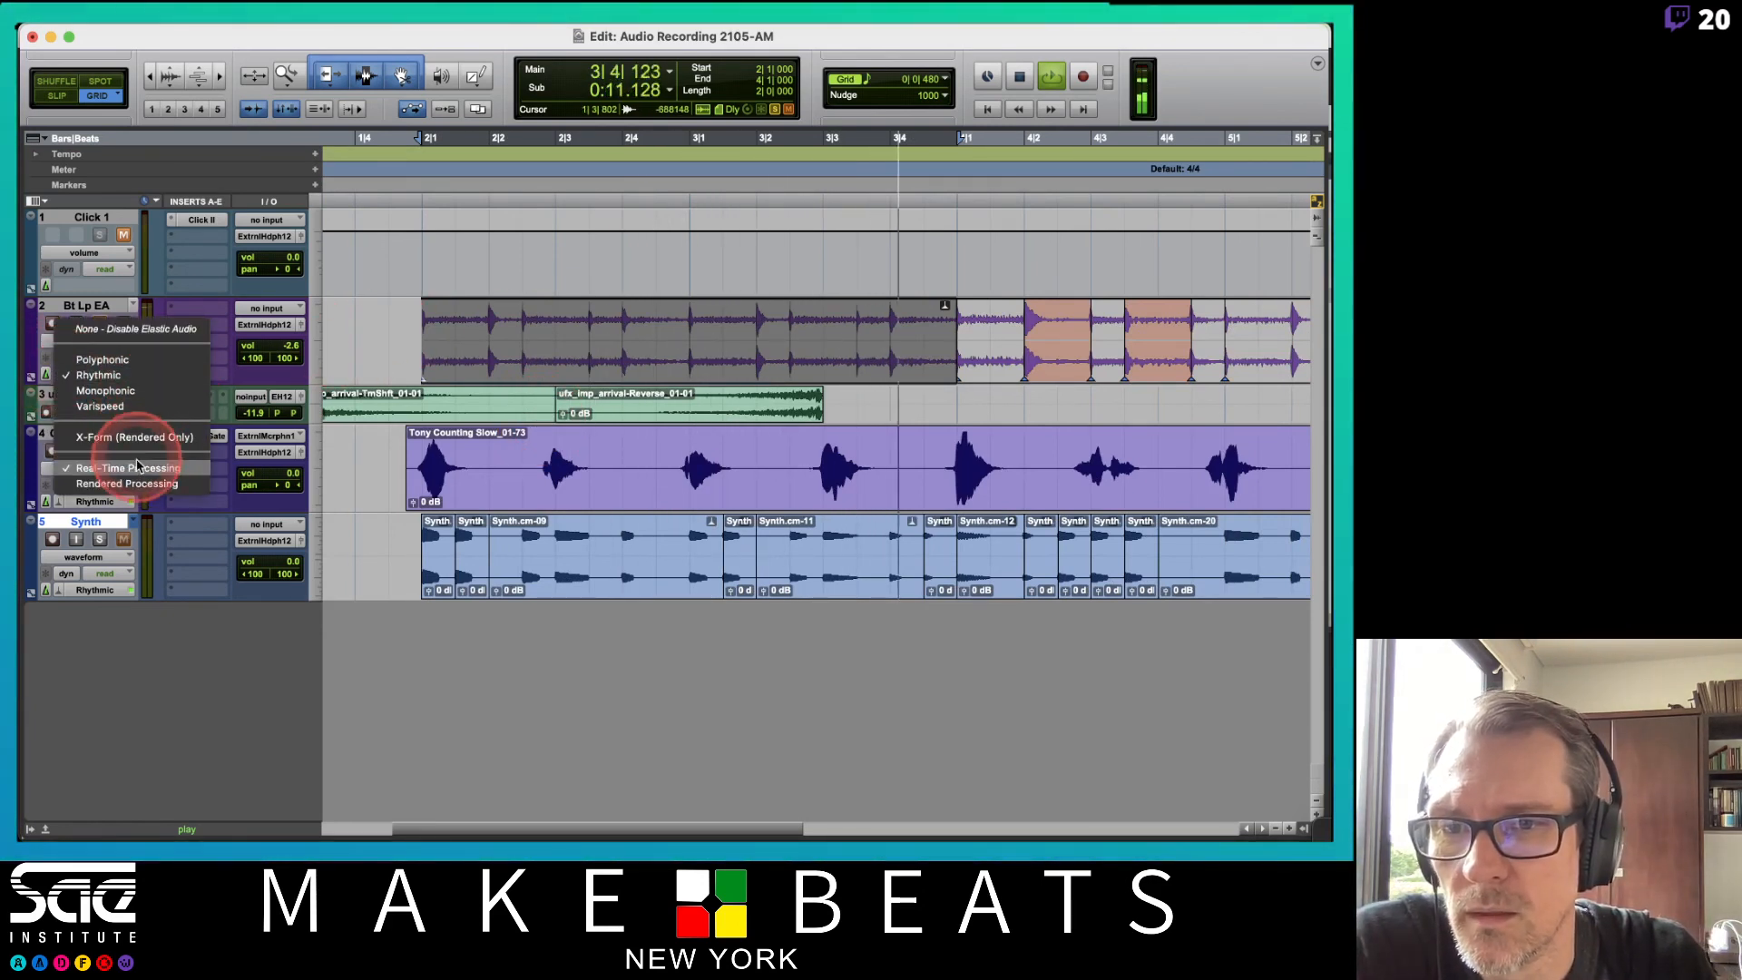
left_click(316, 324)
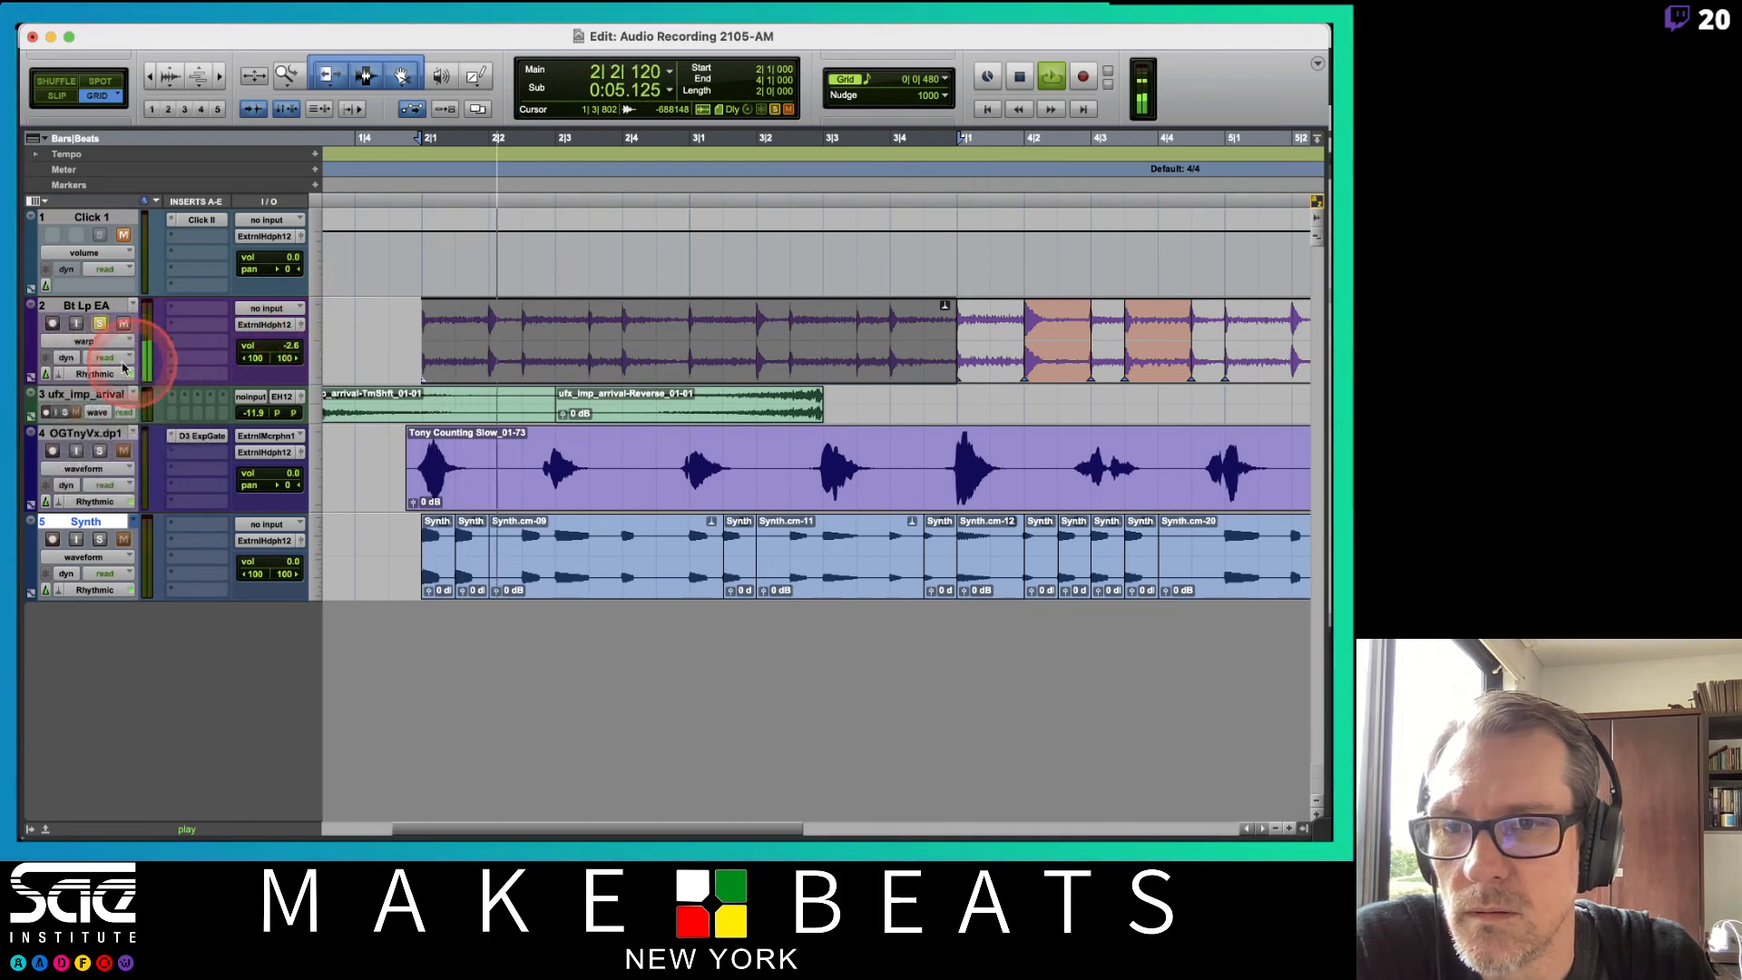
left_click(83, 373)
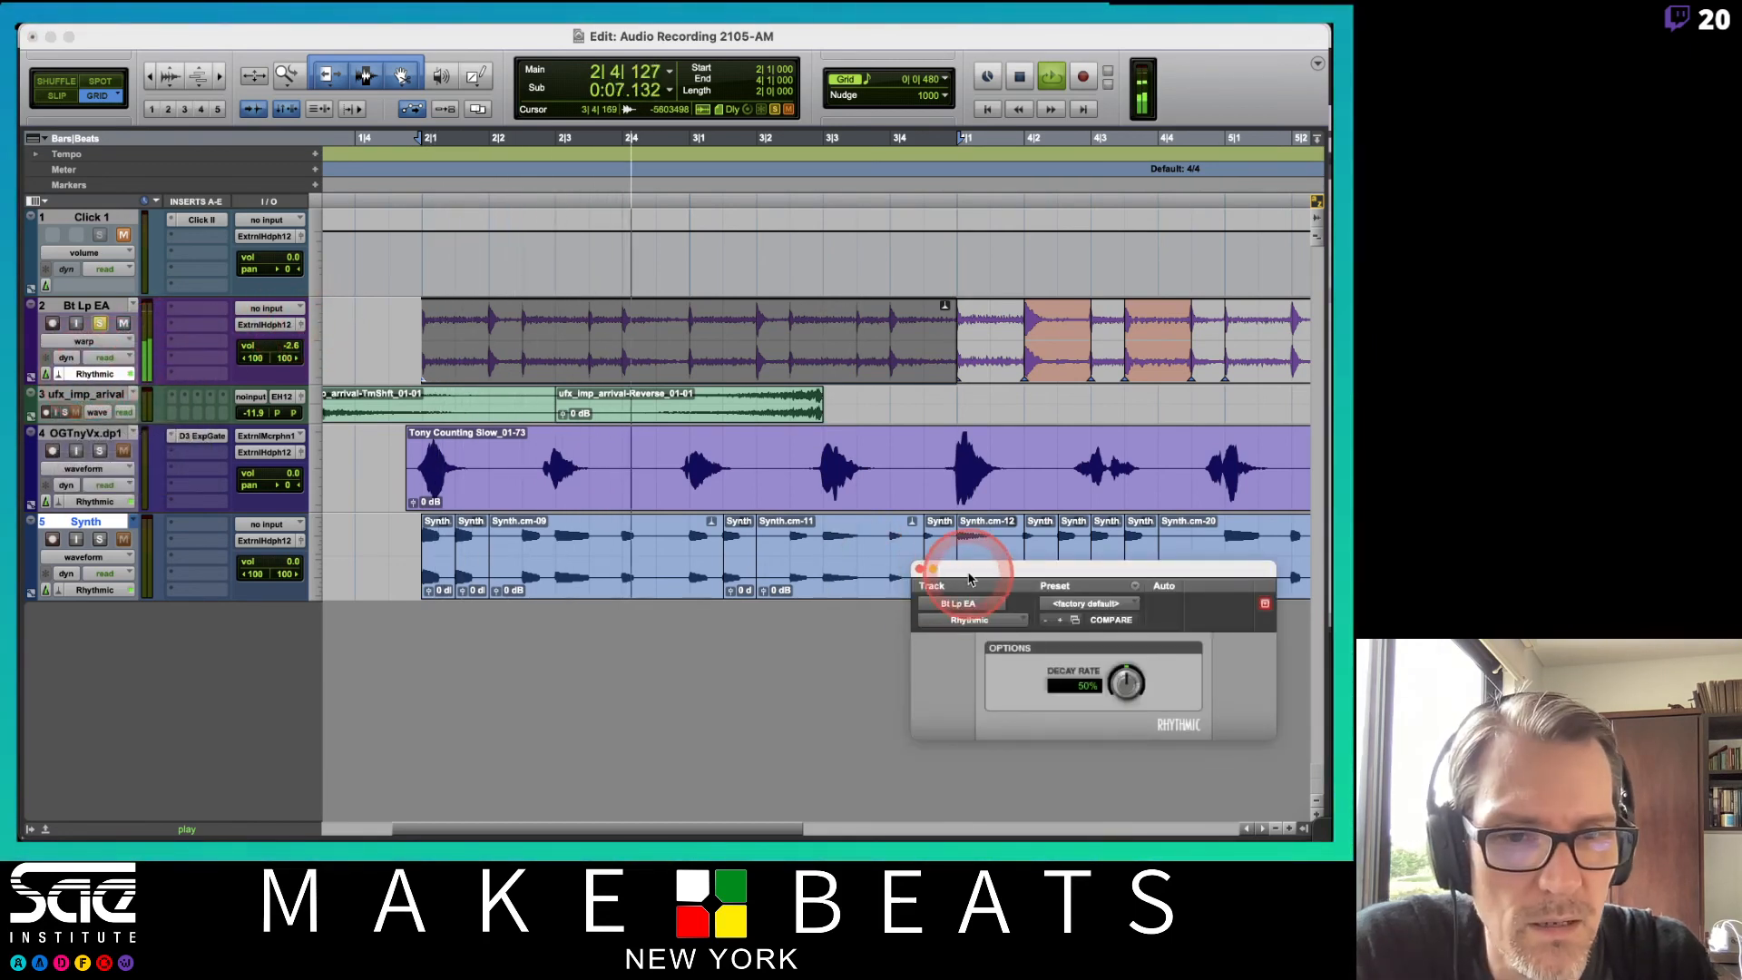
left_click_drag(975, 572, 501, 427)
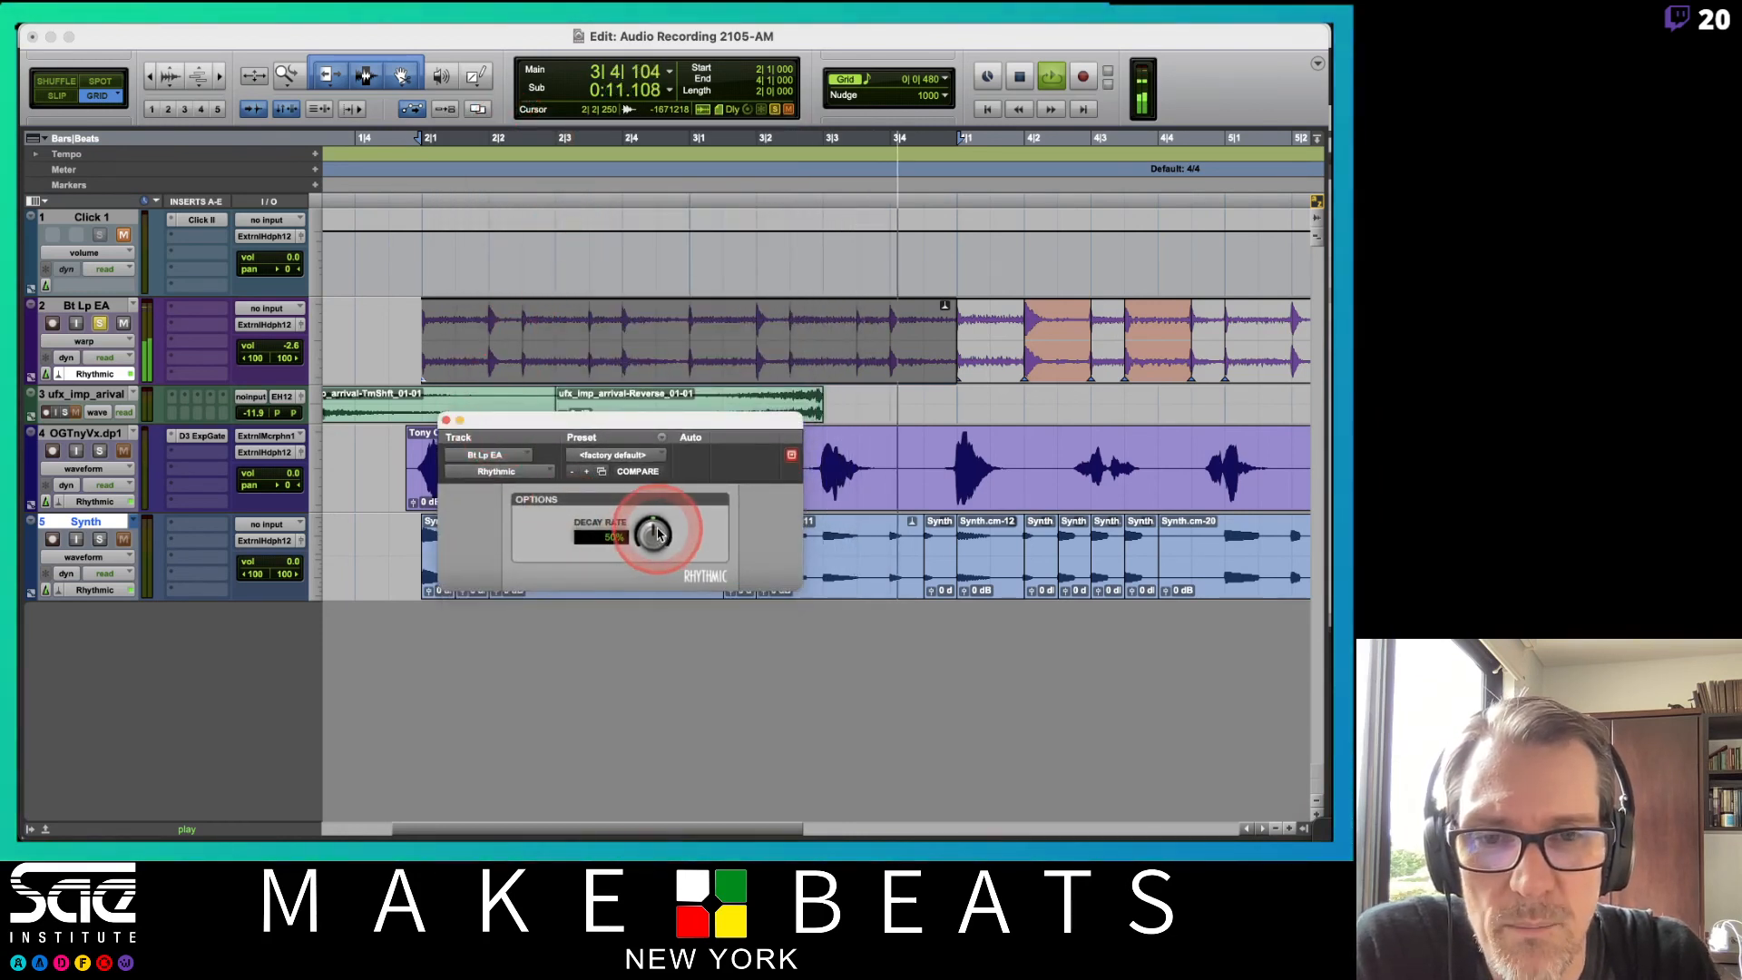
left_click_drag(645, 533, 649, 610)
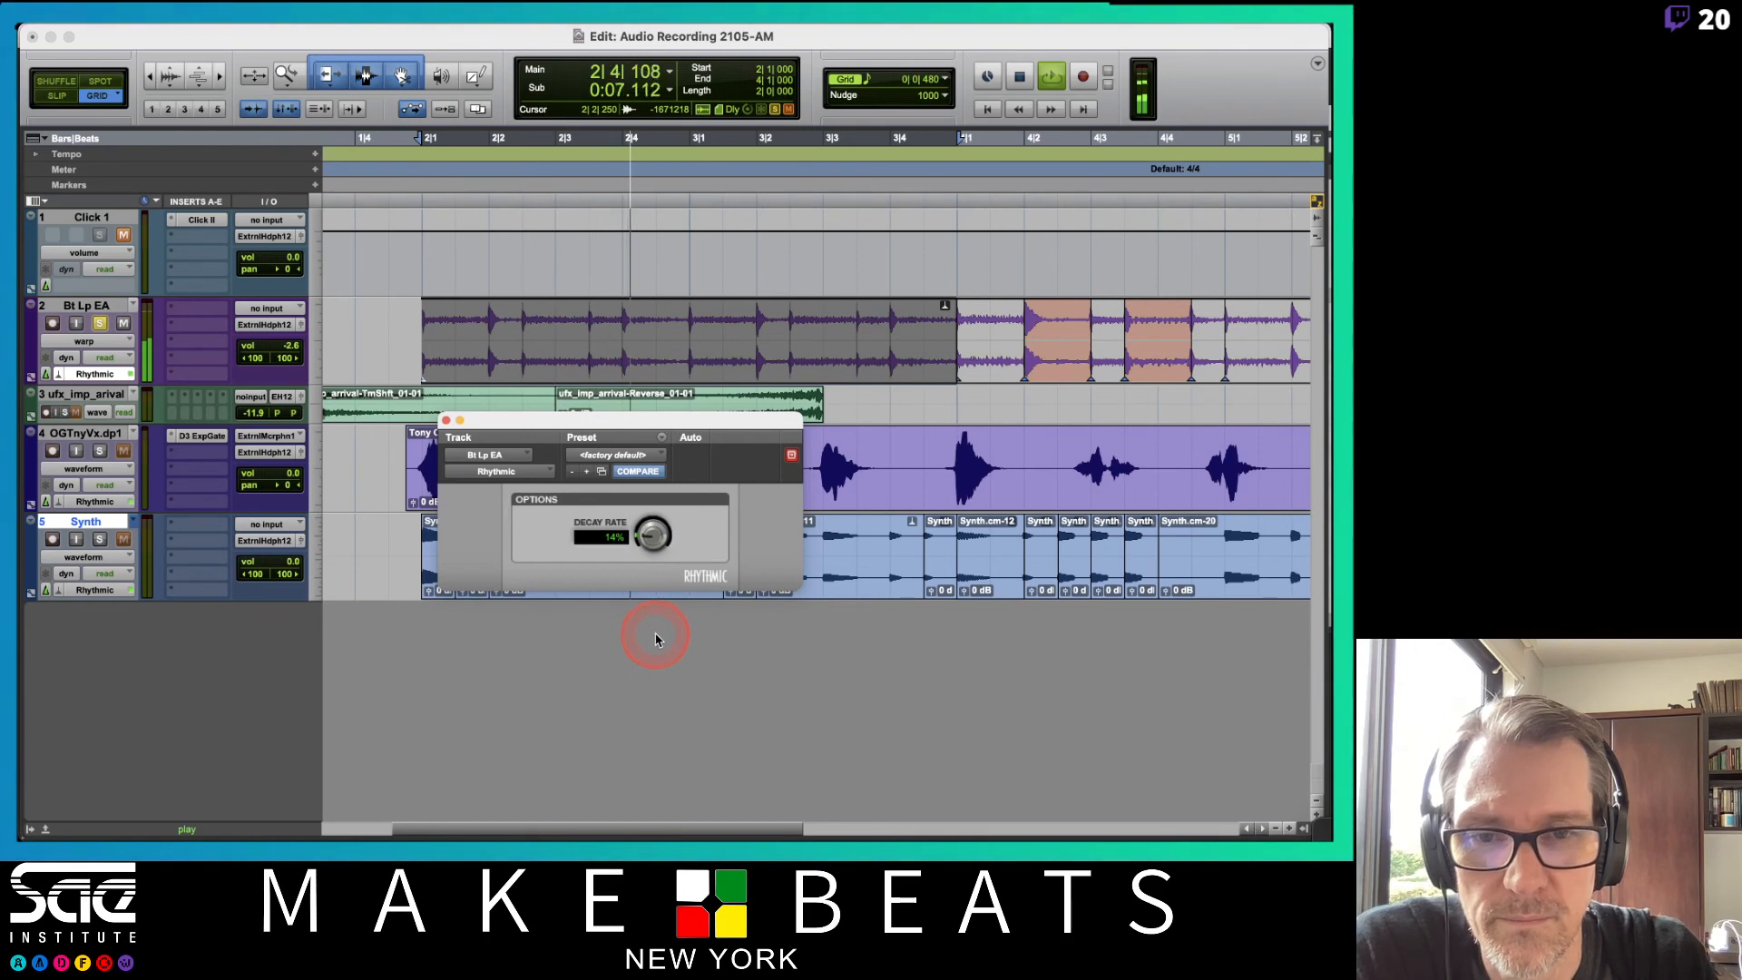
left_click_drag(634, 532, 661, 593)
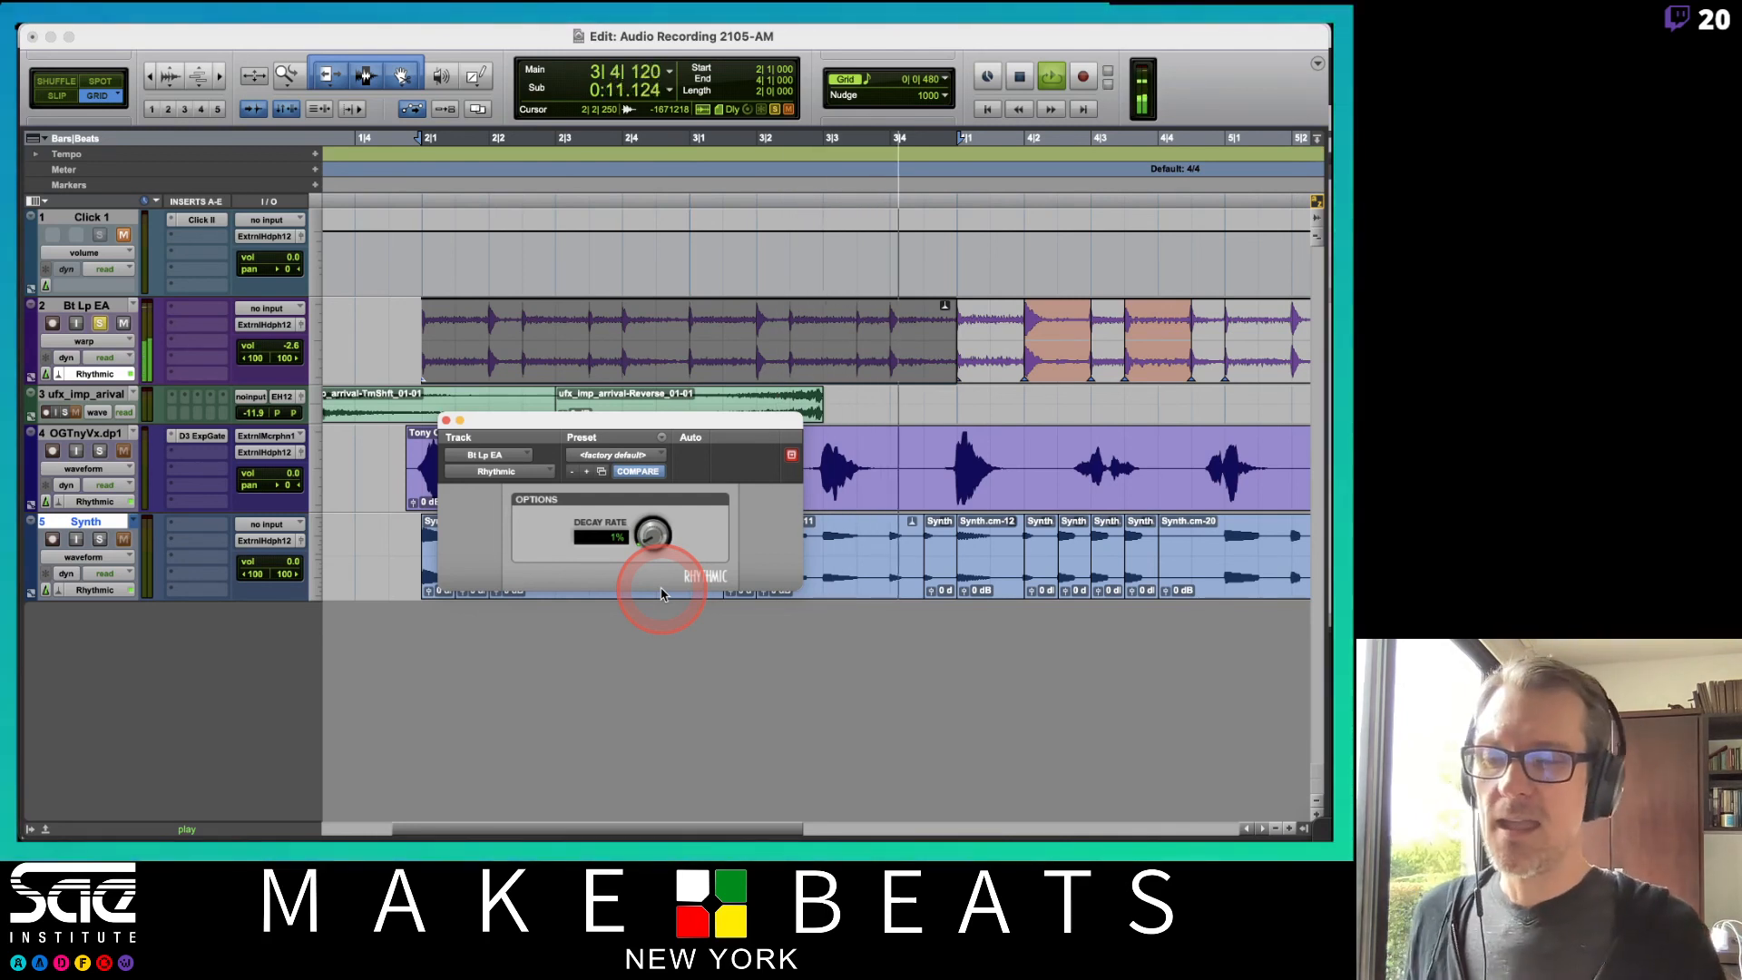
key("space")
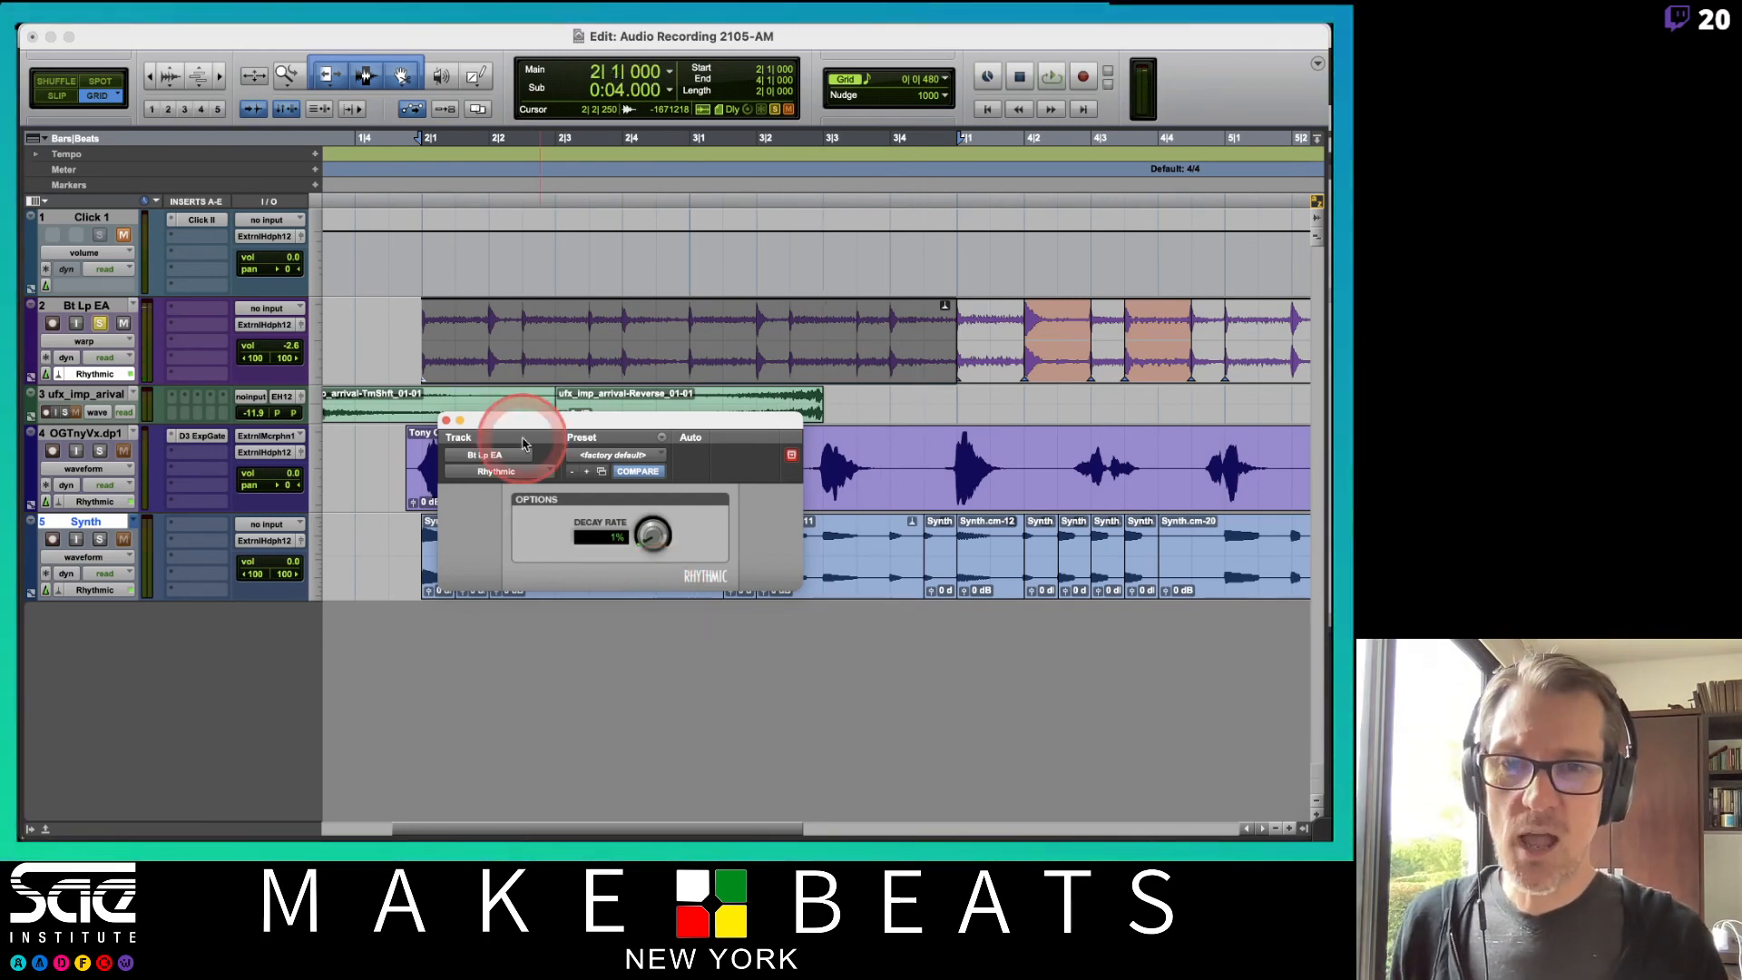
Enlarge the Bt Lp EA track to large height and switch it to Analysis view.
left_click(309, 342)
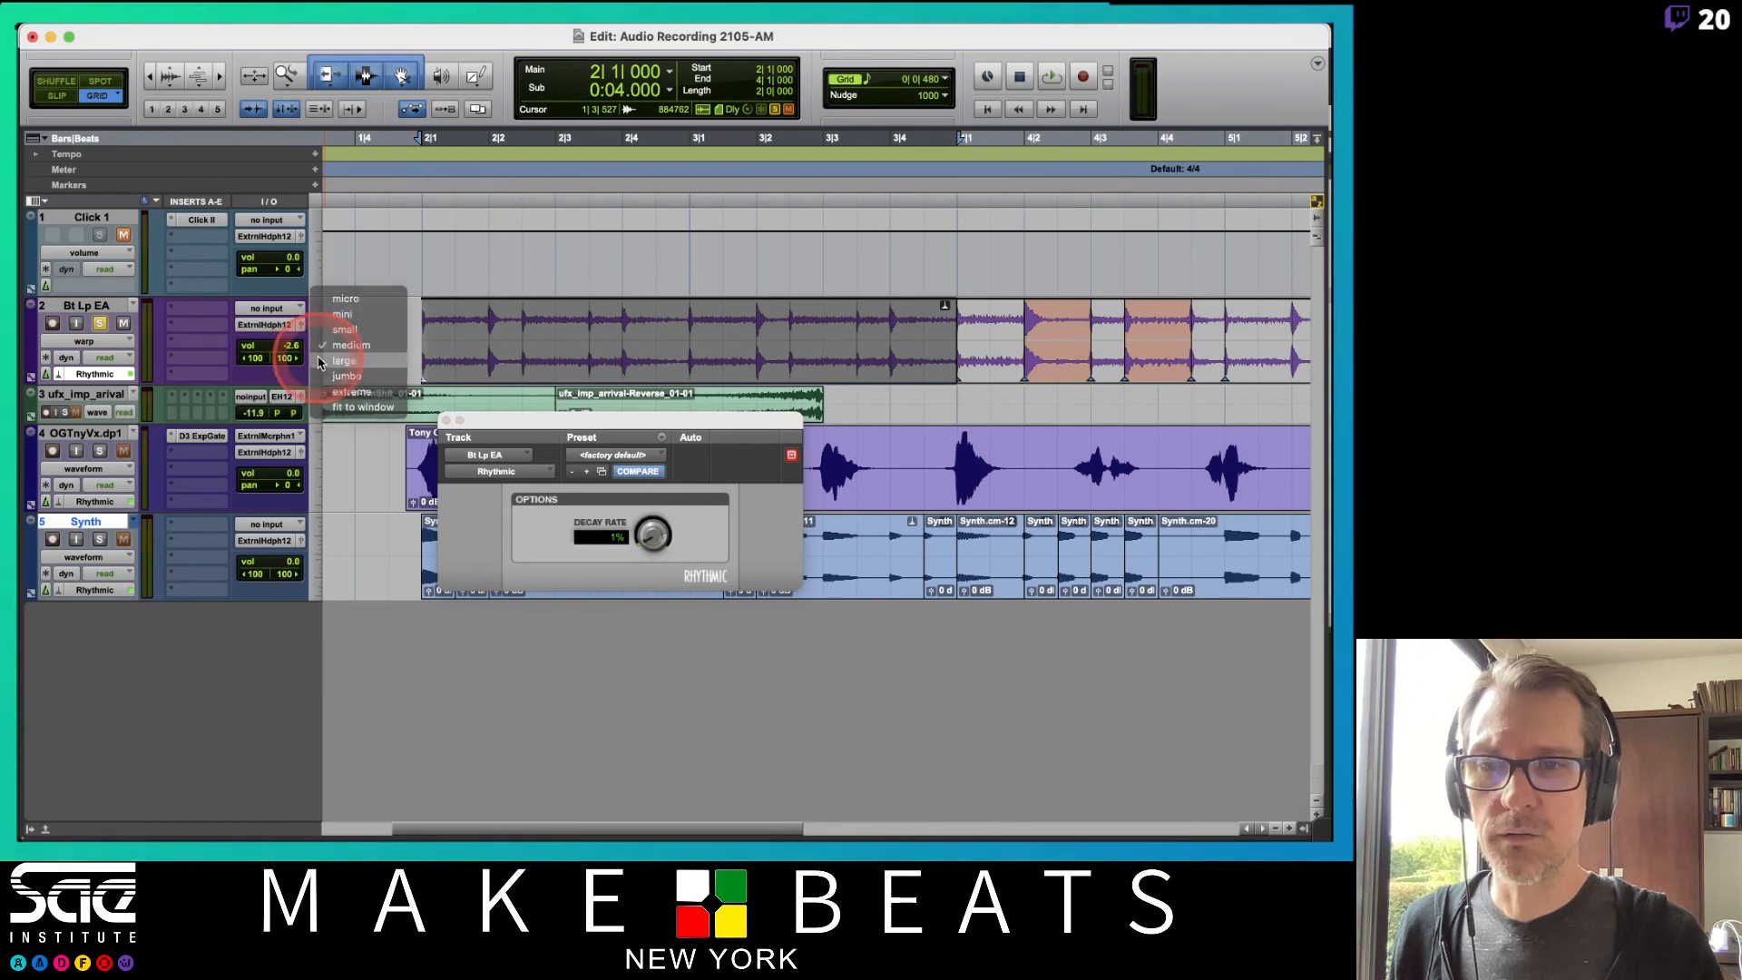
left_click(348, 365)
left_click(84, 341)
left_click(86, 327)
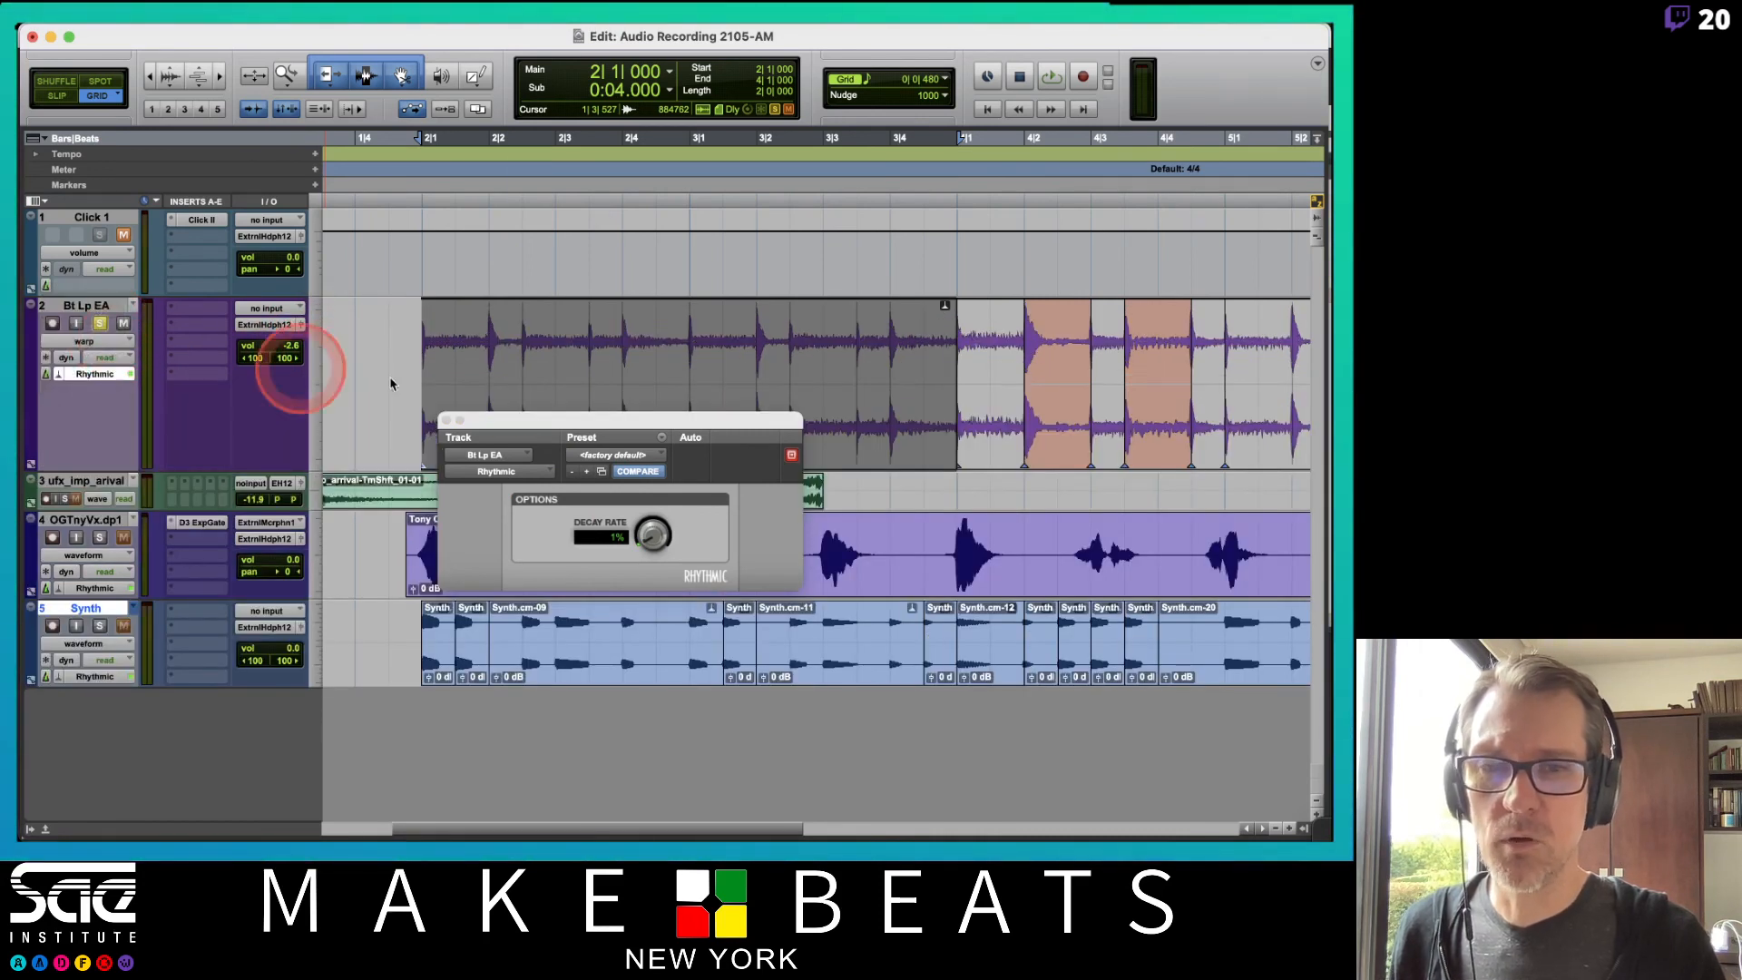
left_click_drag(557, 416, 546, 554)
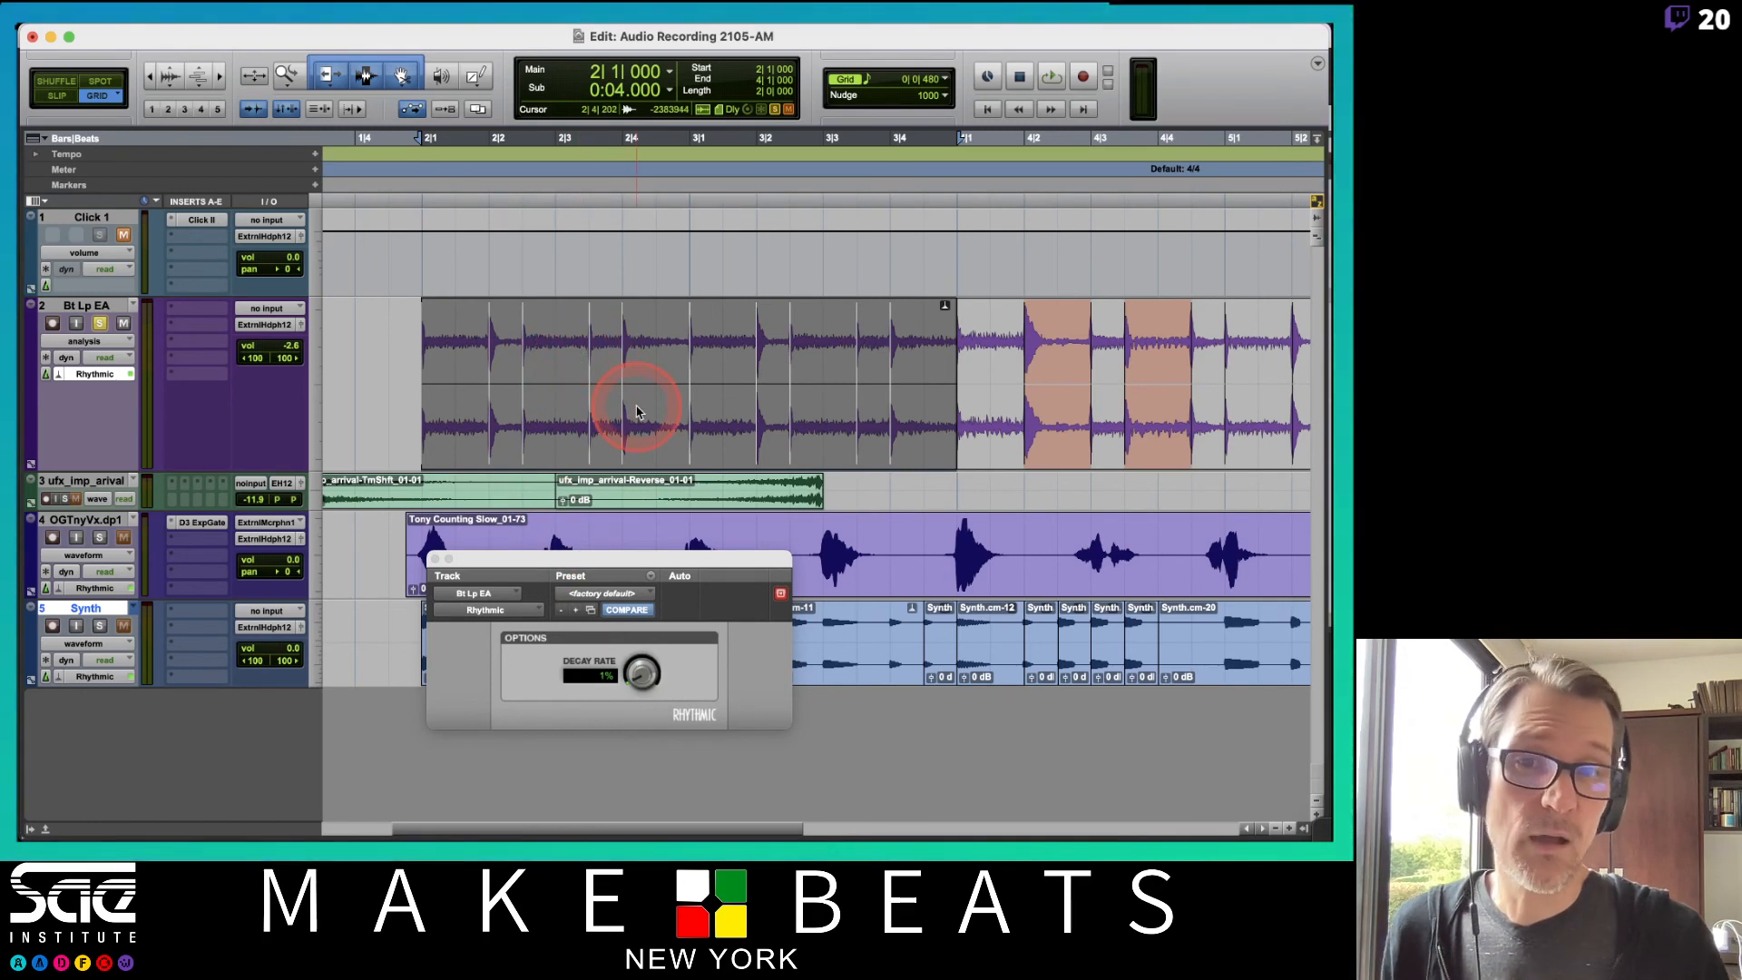
Play back the Bt Lp EA loop and turn the Rhythmic Decay Rate down to 2%.
key("space")
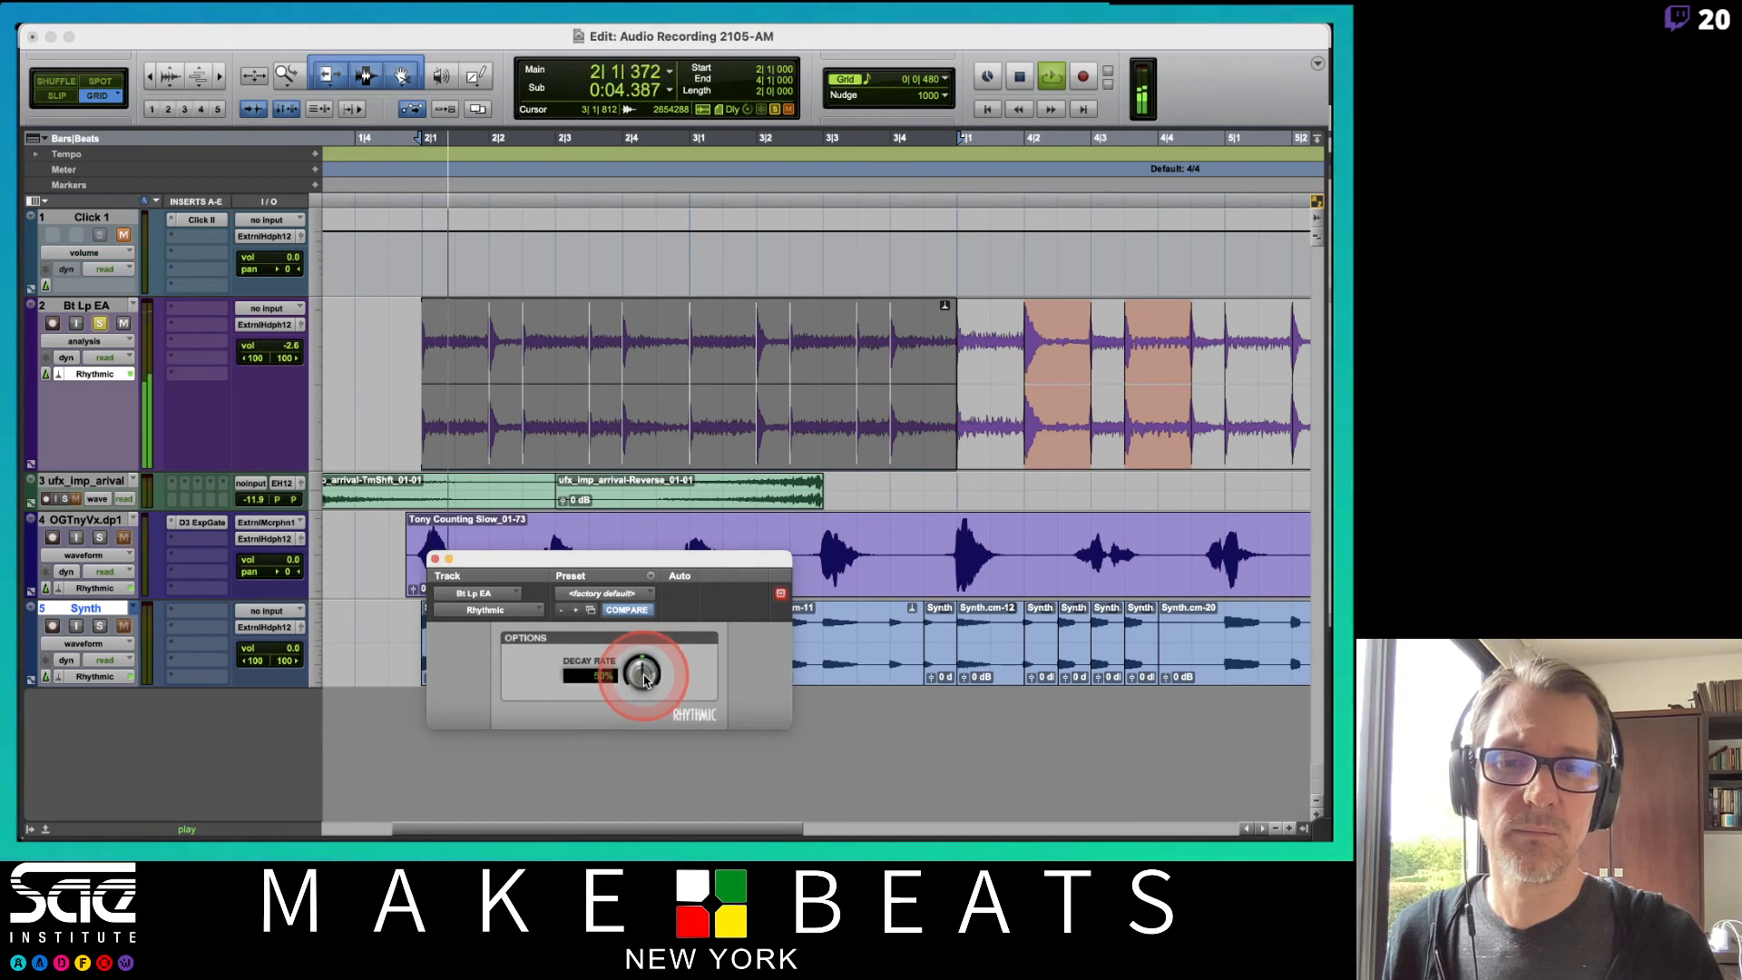
left_click(644, 677, "alt")
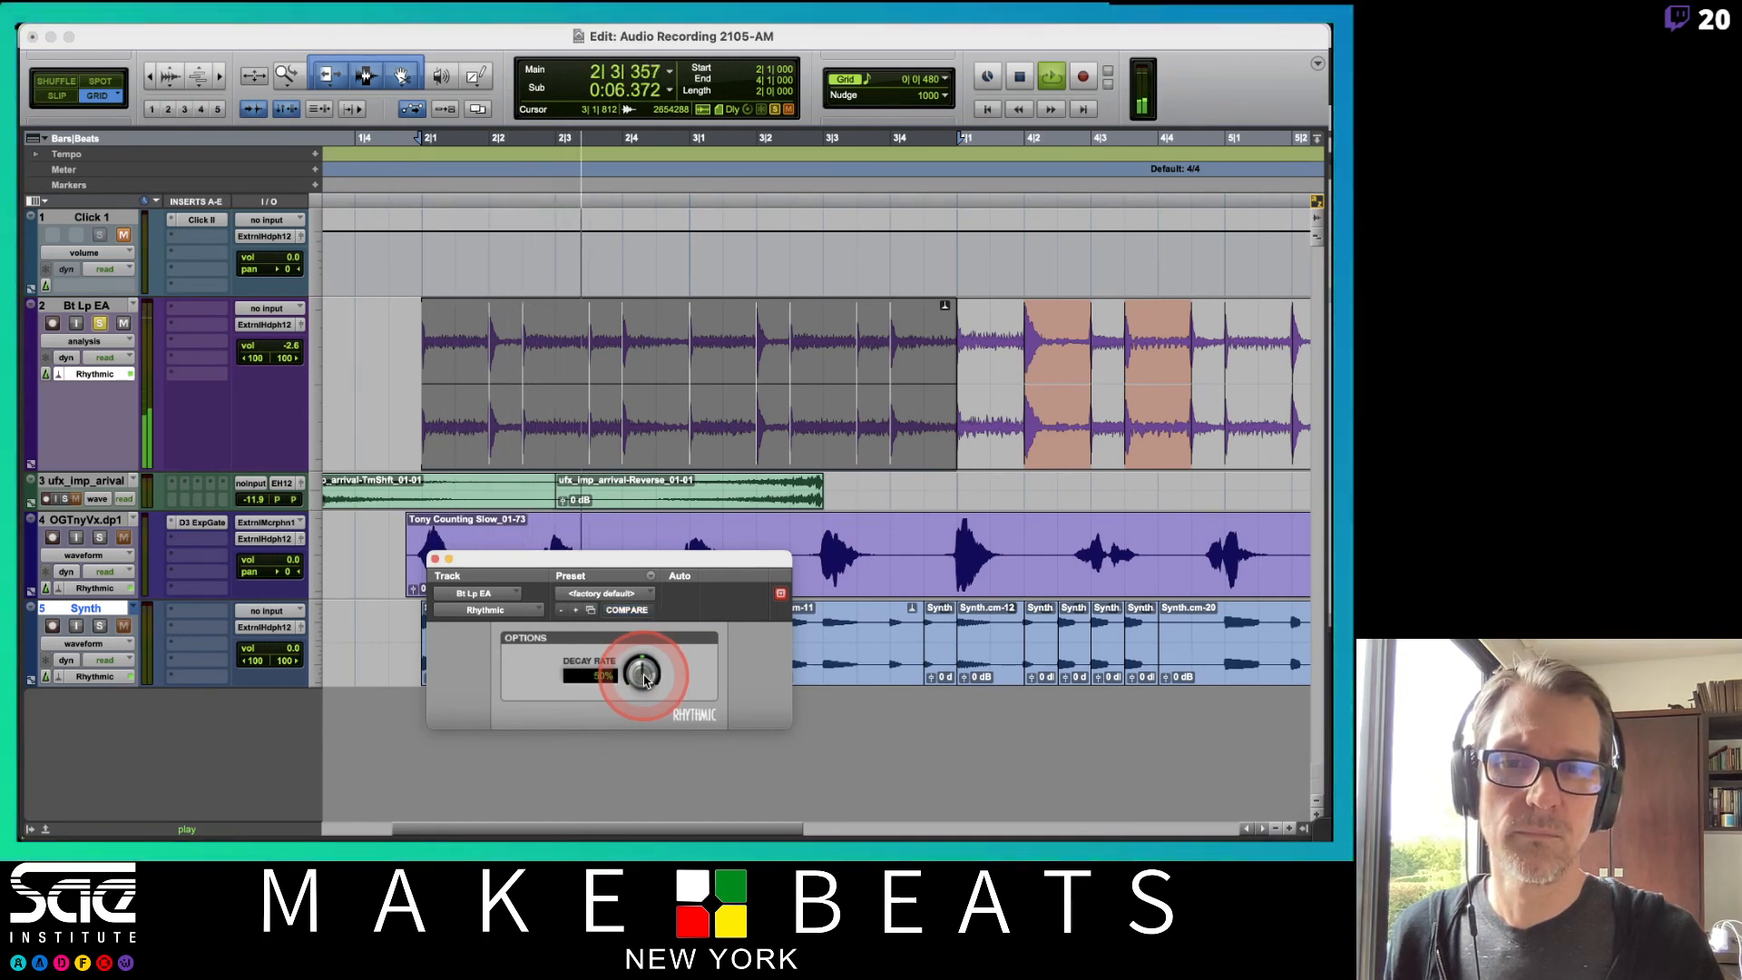
key("space")
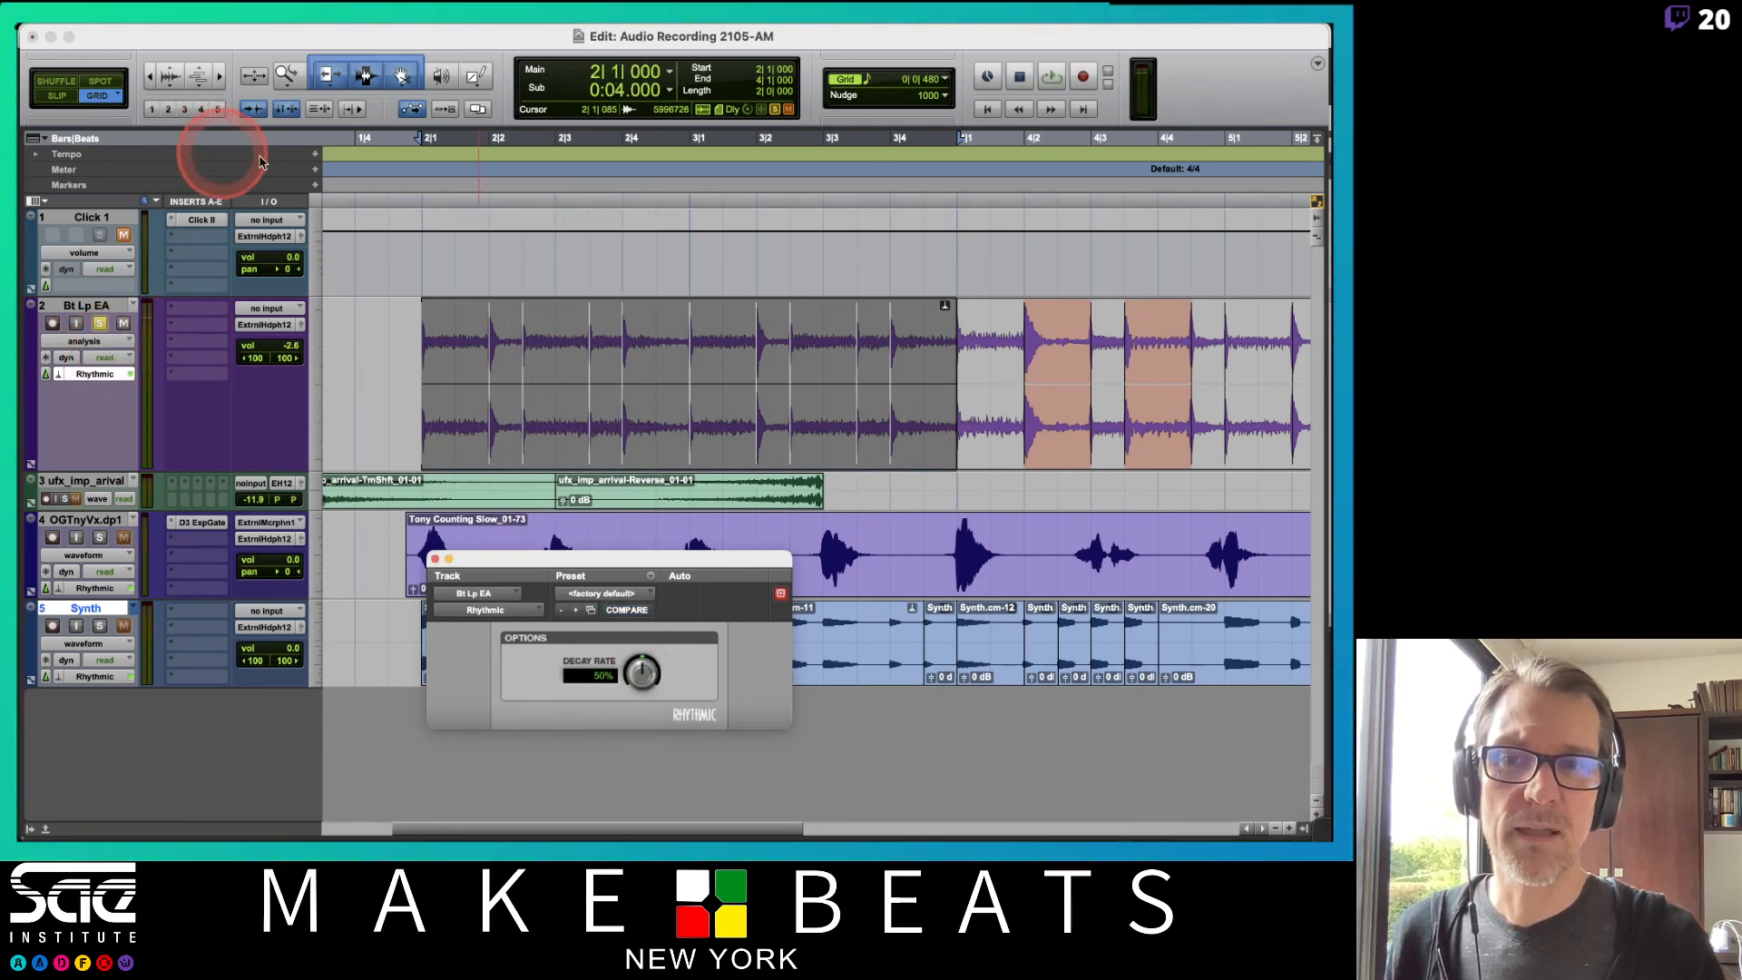
left_click_drag(650, 669, 659, 749)
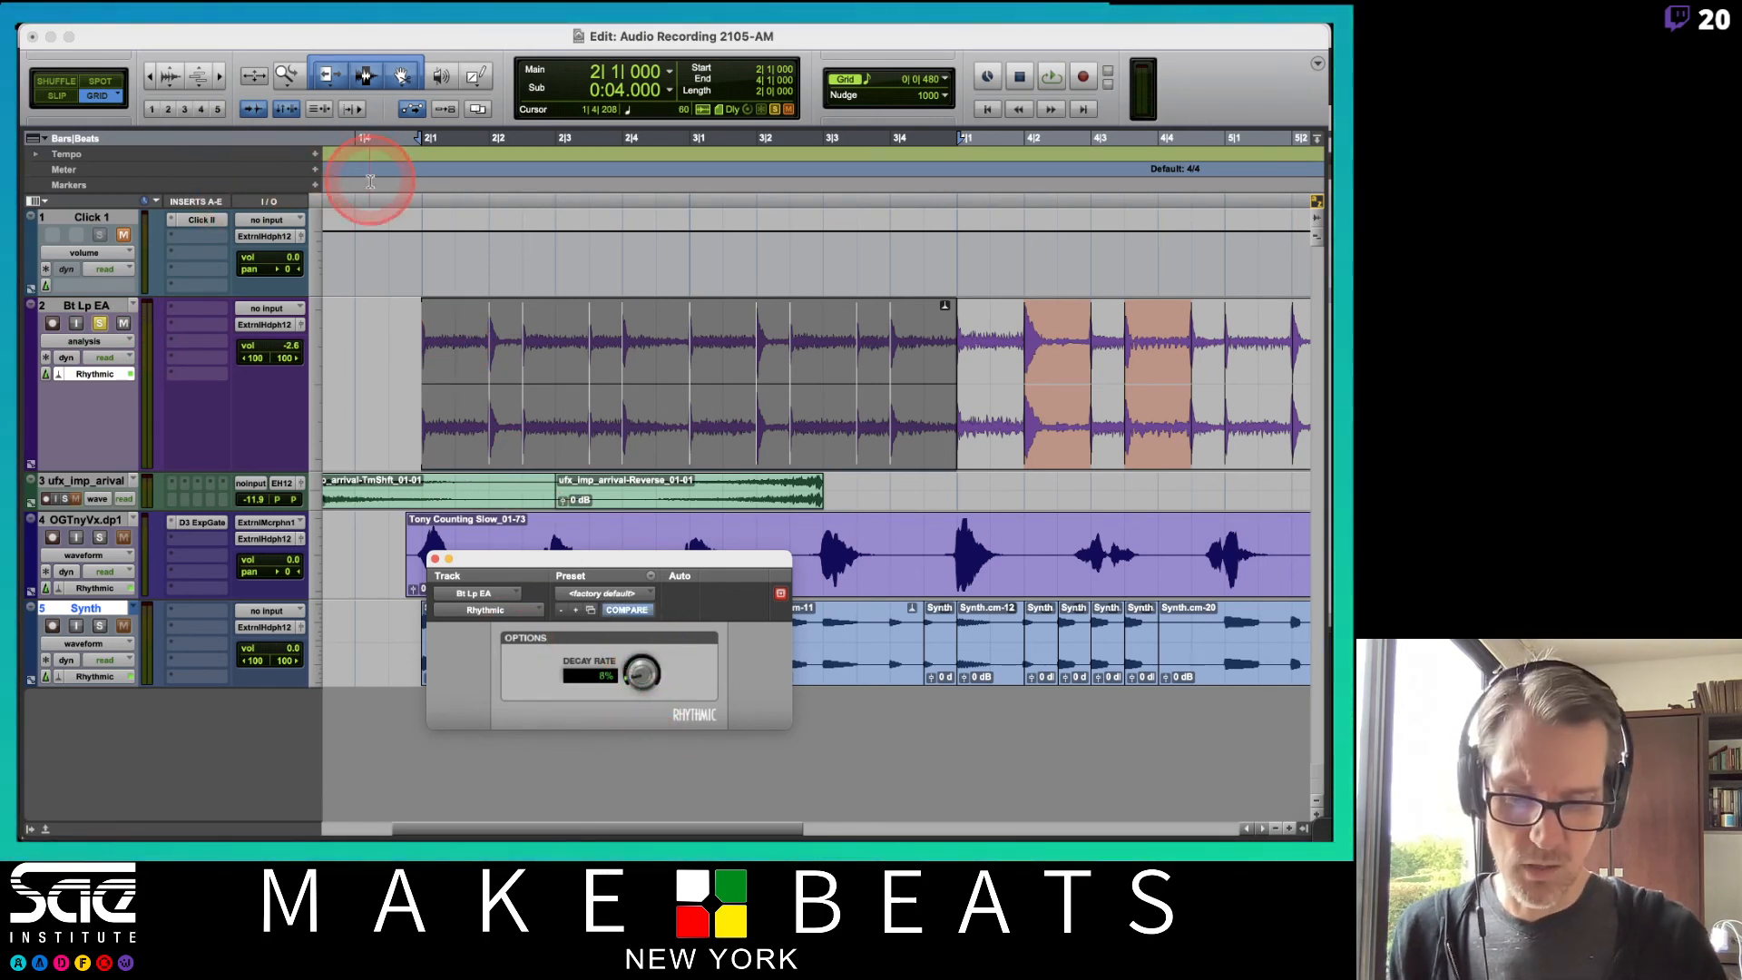
Set the opening tempo marker to 120 BPM and play the session back.
scroll(370, 181, "down", 4)
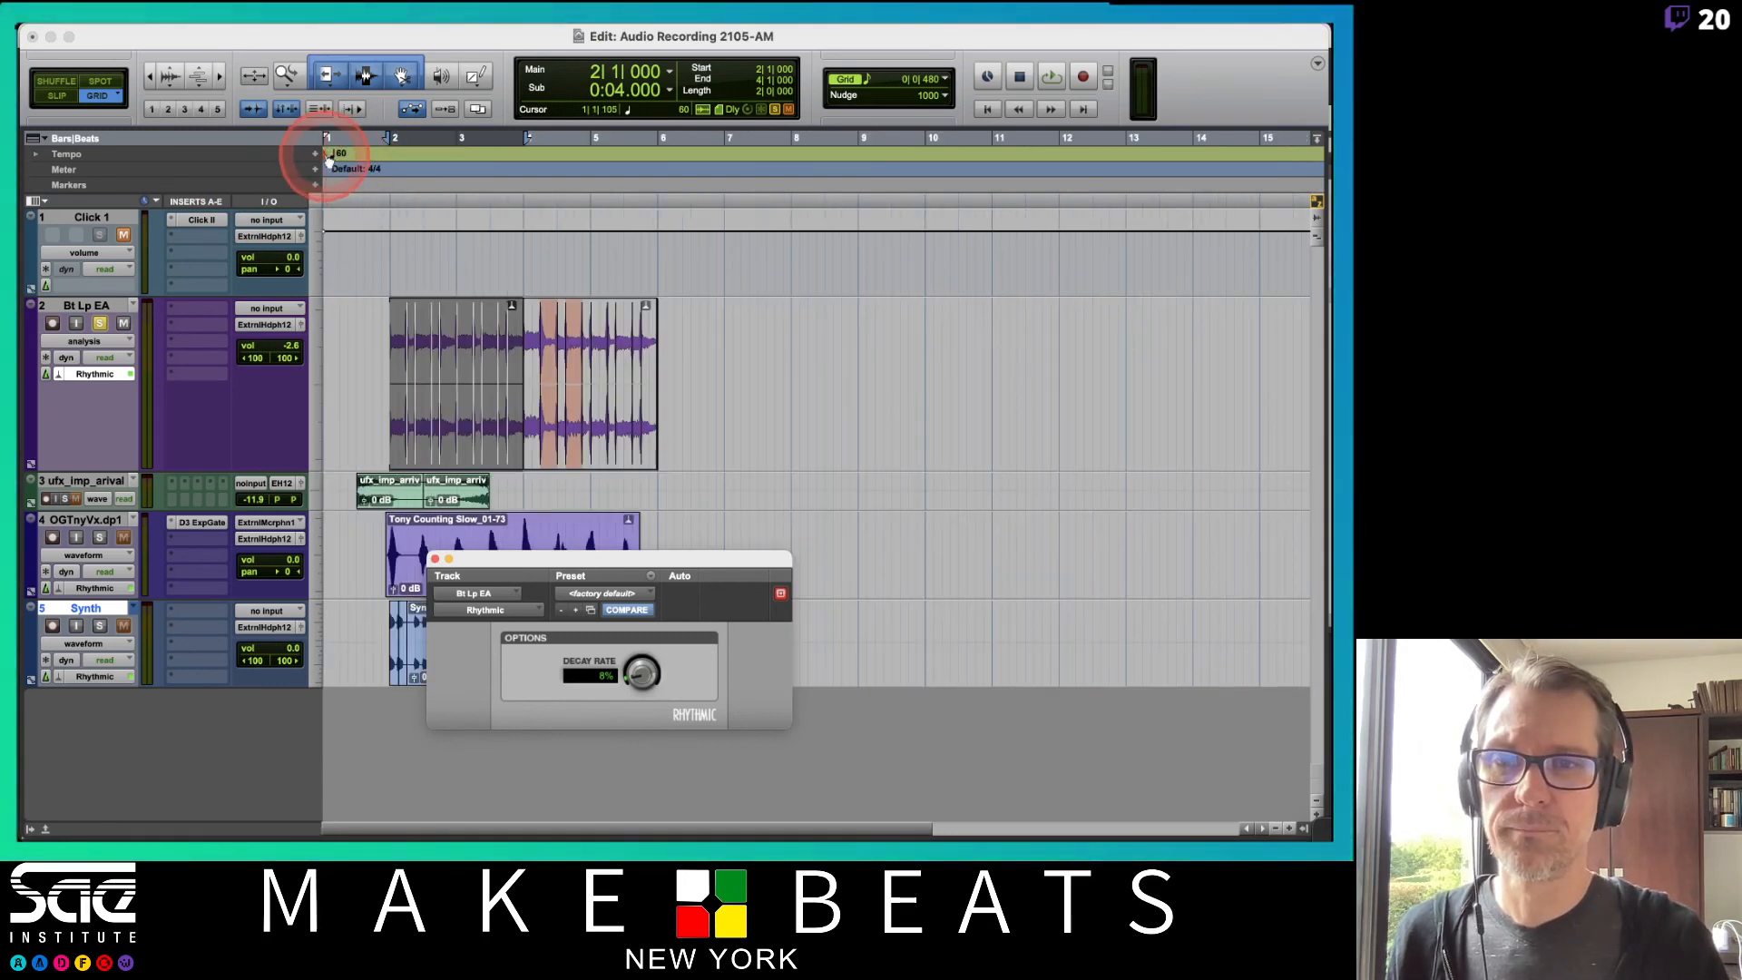
double_click(327, 156)
type("120")
key("Return")
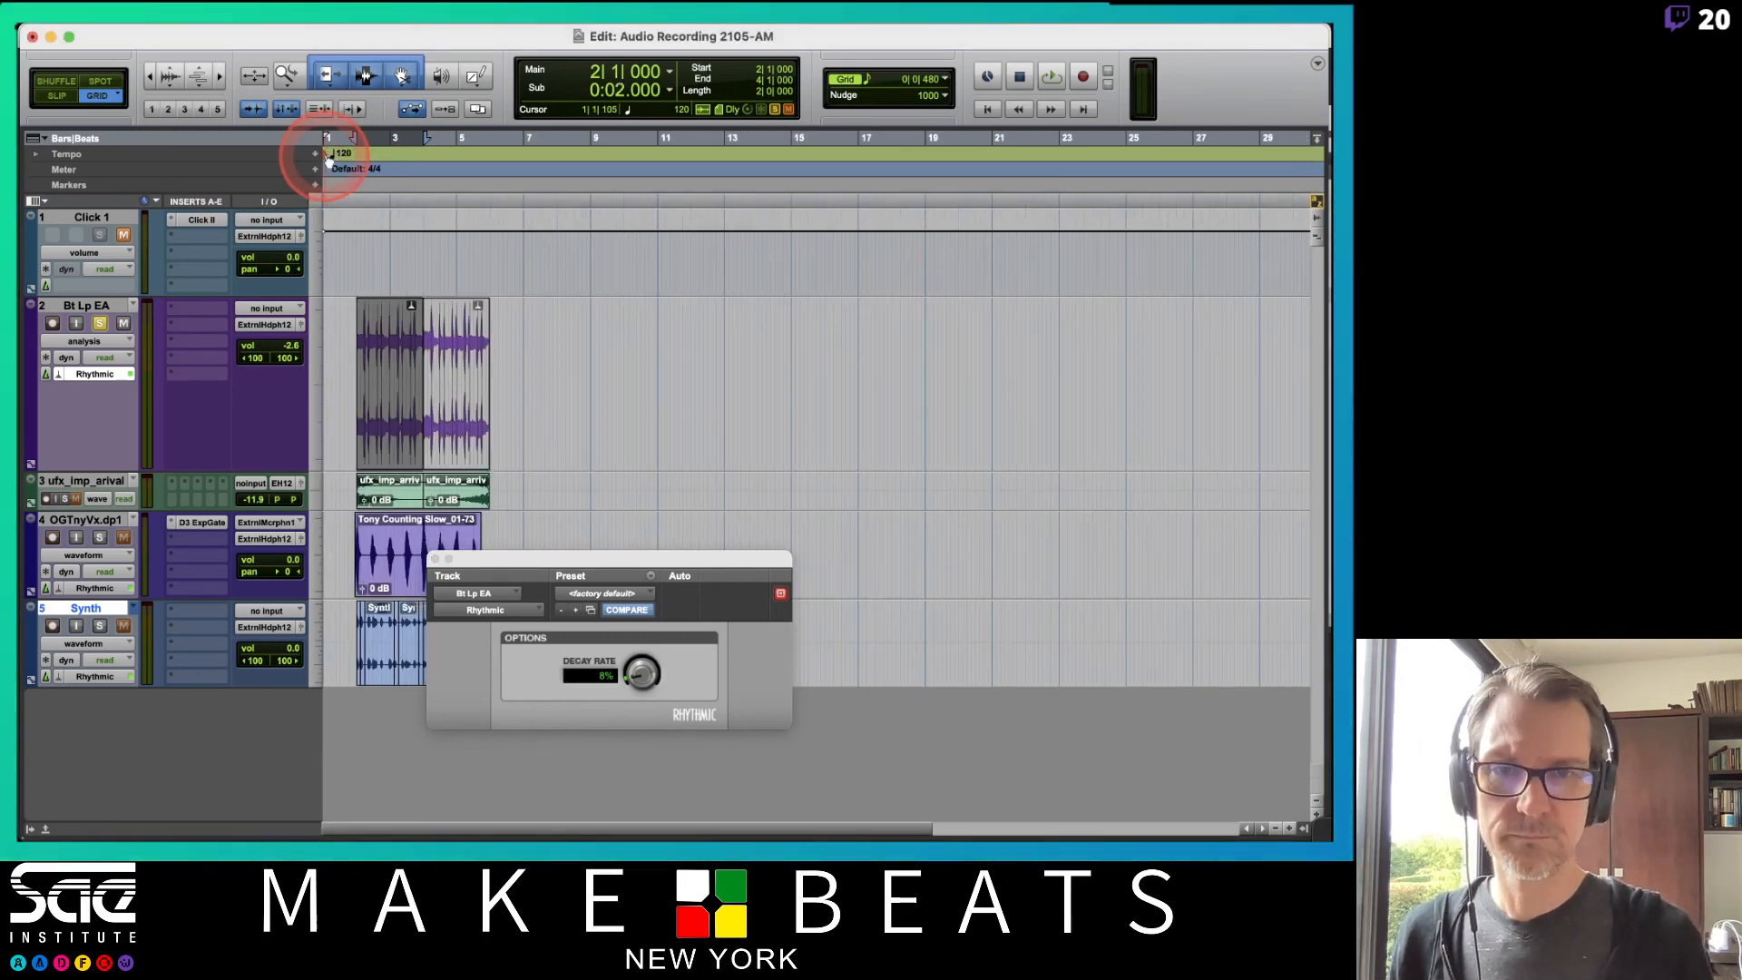
key("space")
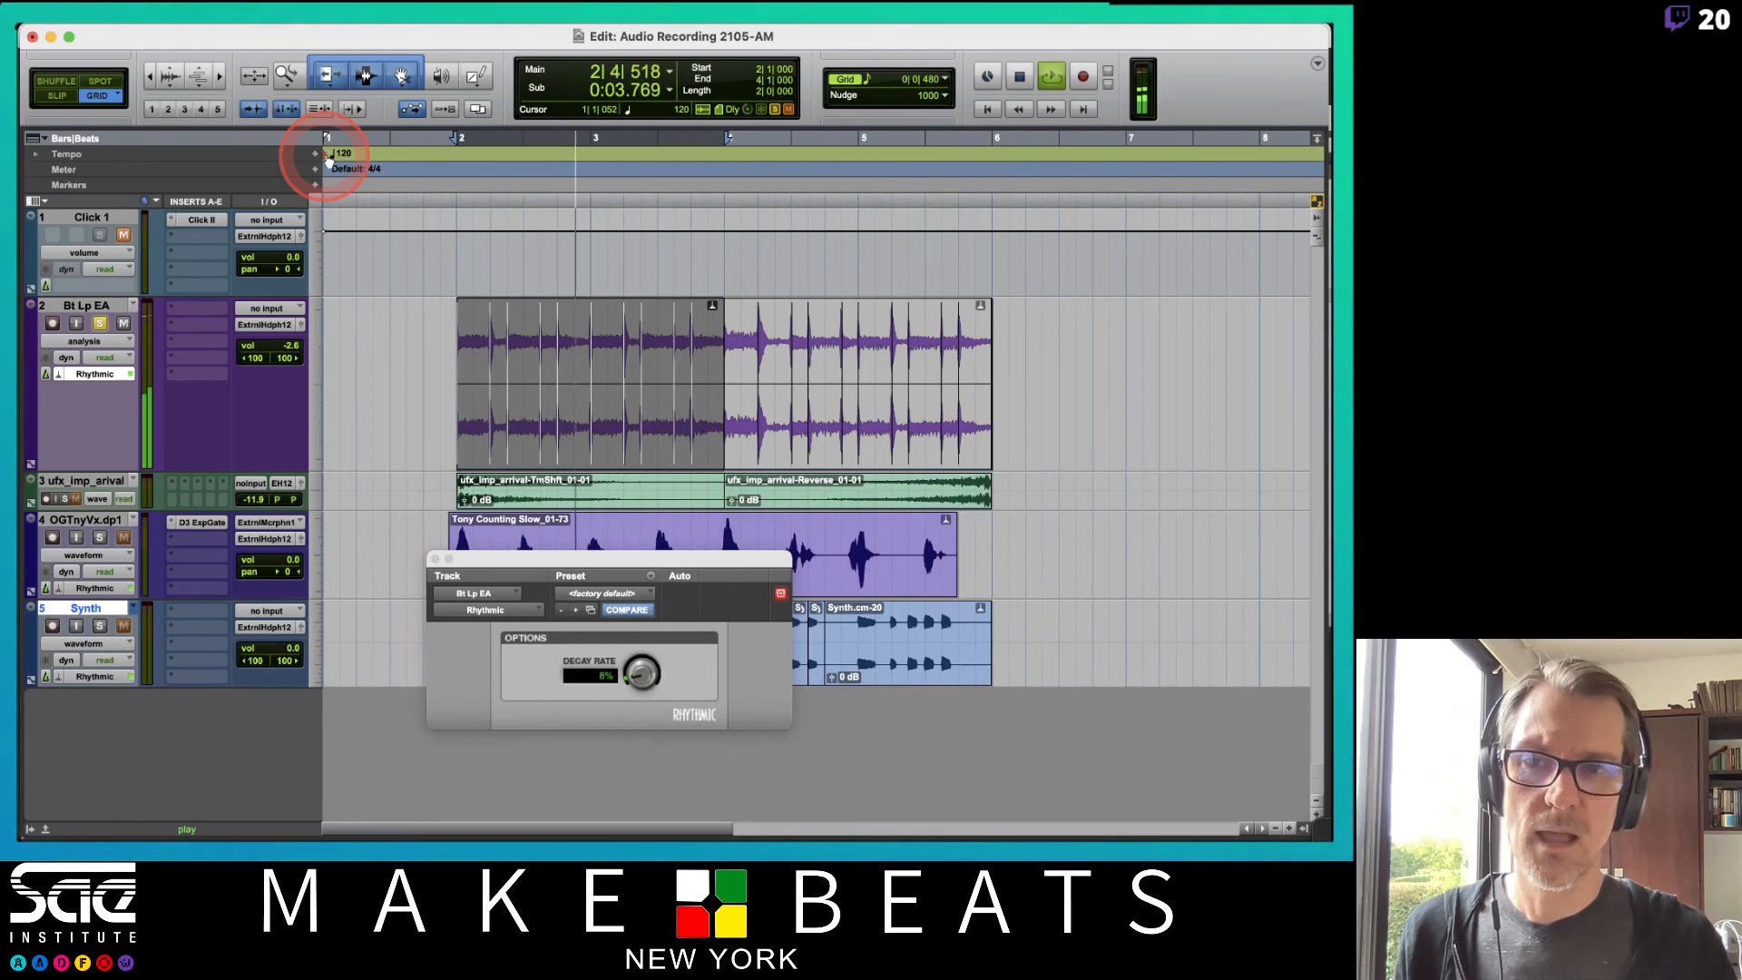
key("space")
Change the opening tempo marker to 126 BPM and play back.
double_click(327, 156)
type("126")
key("Return")
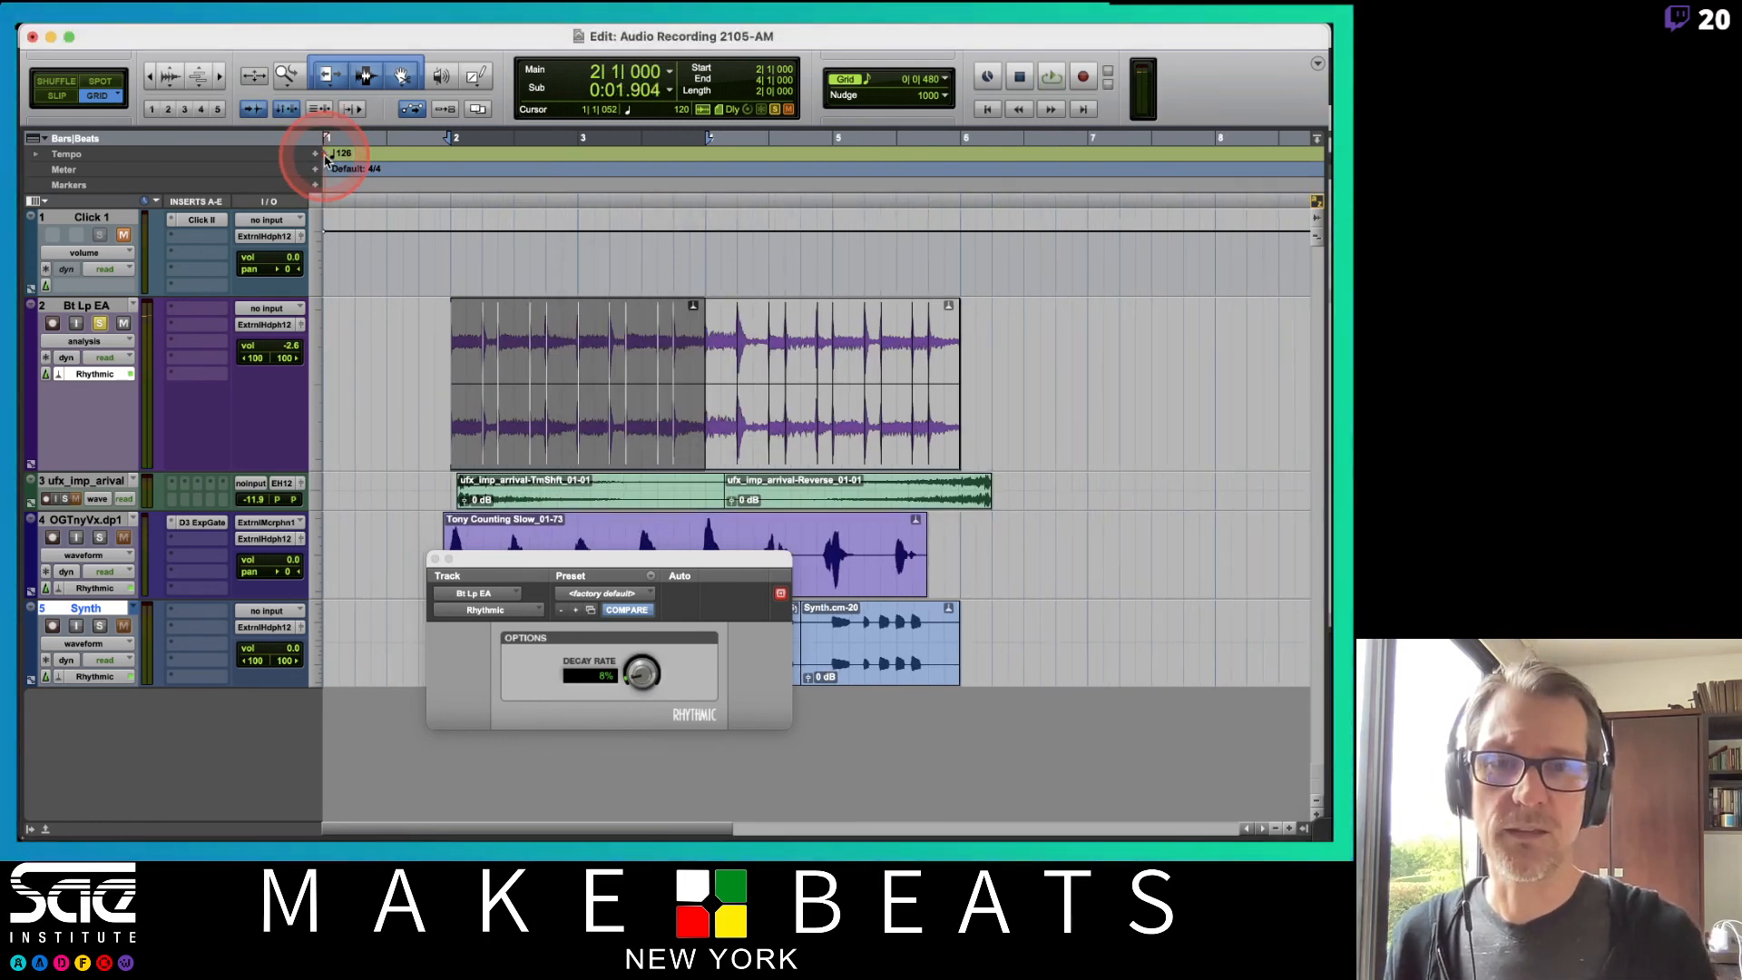
key("space")
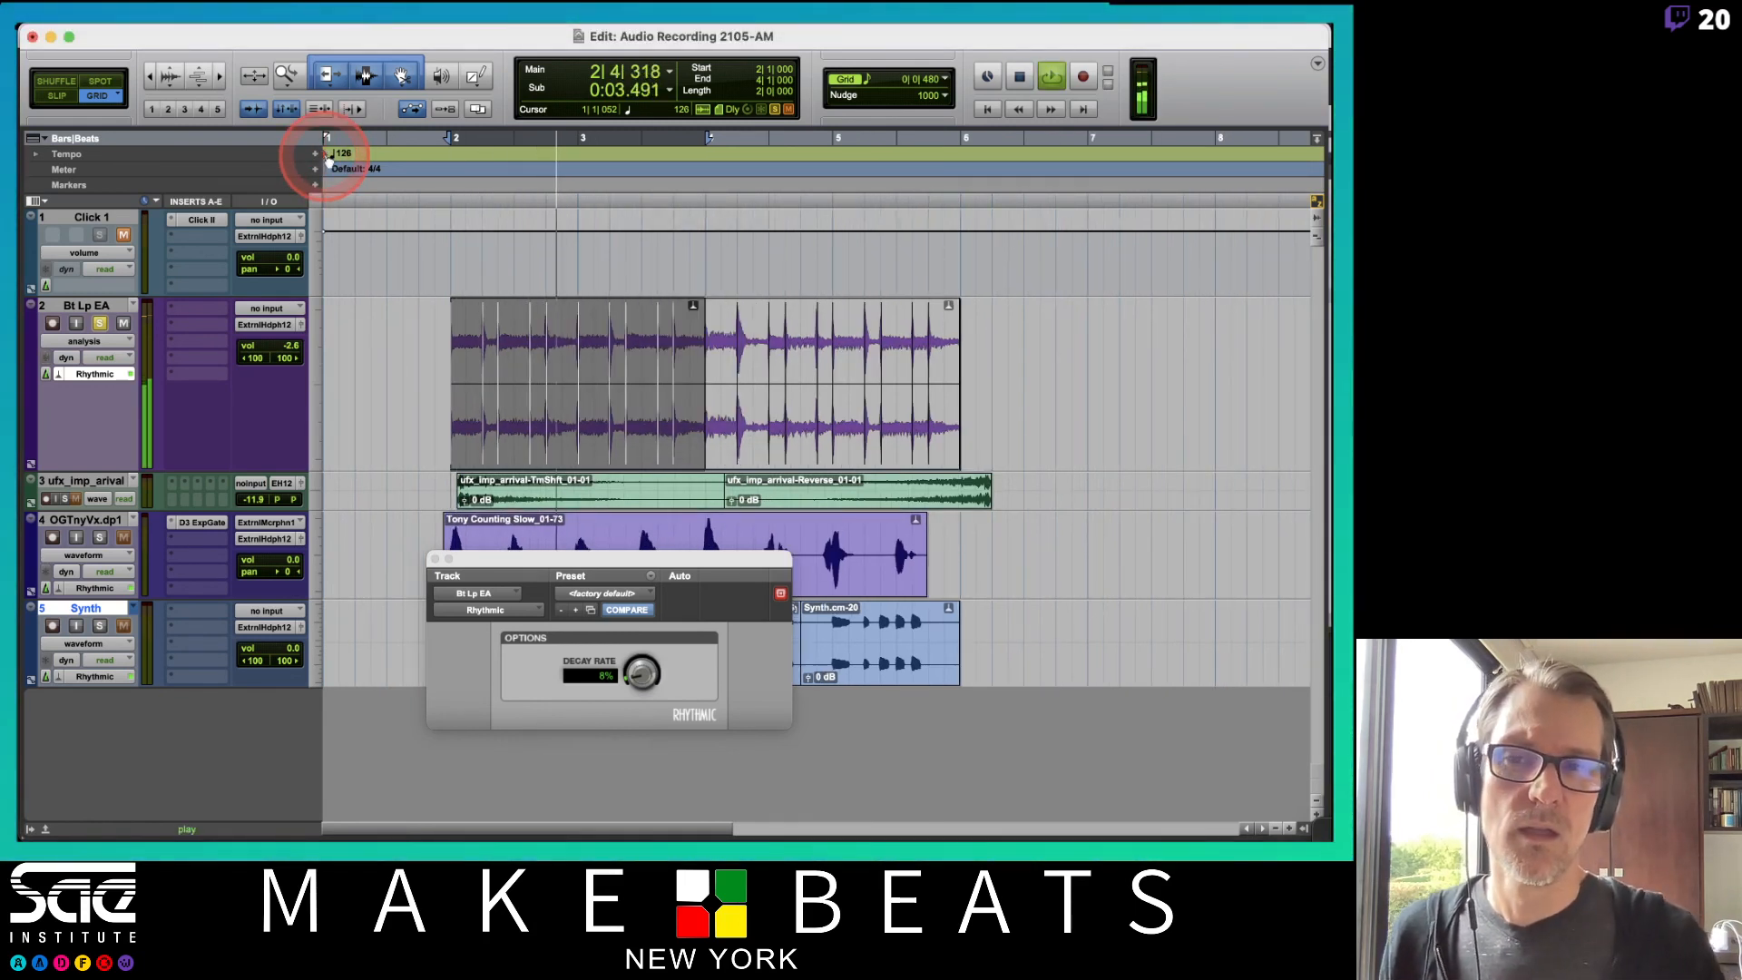
key("space")
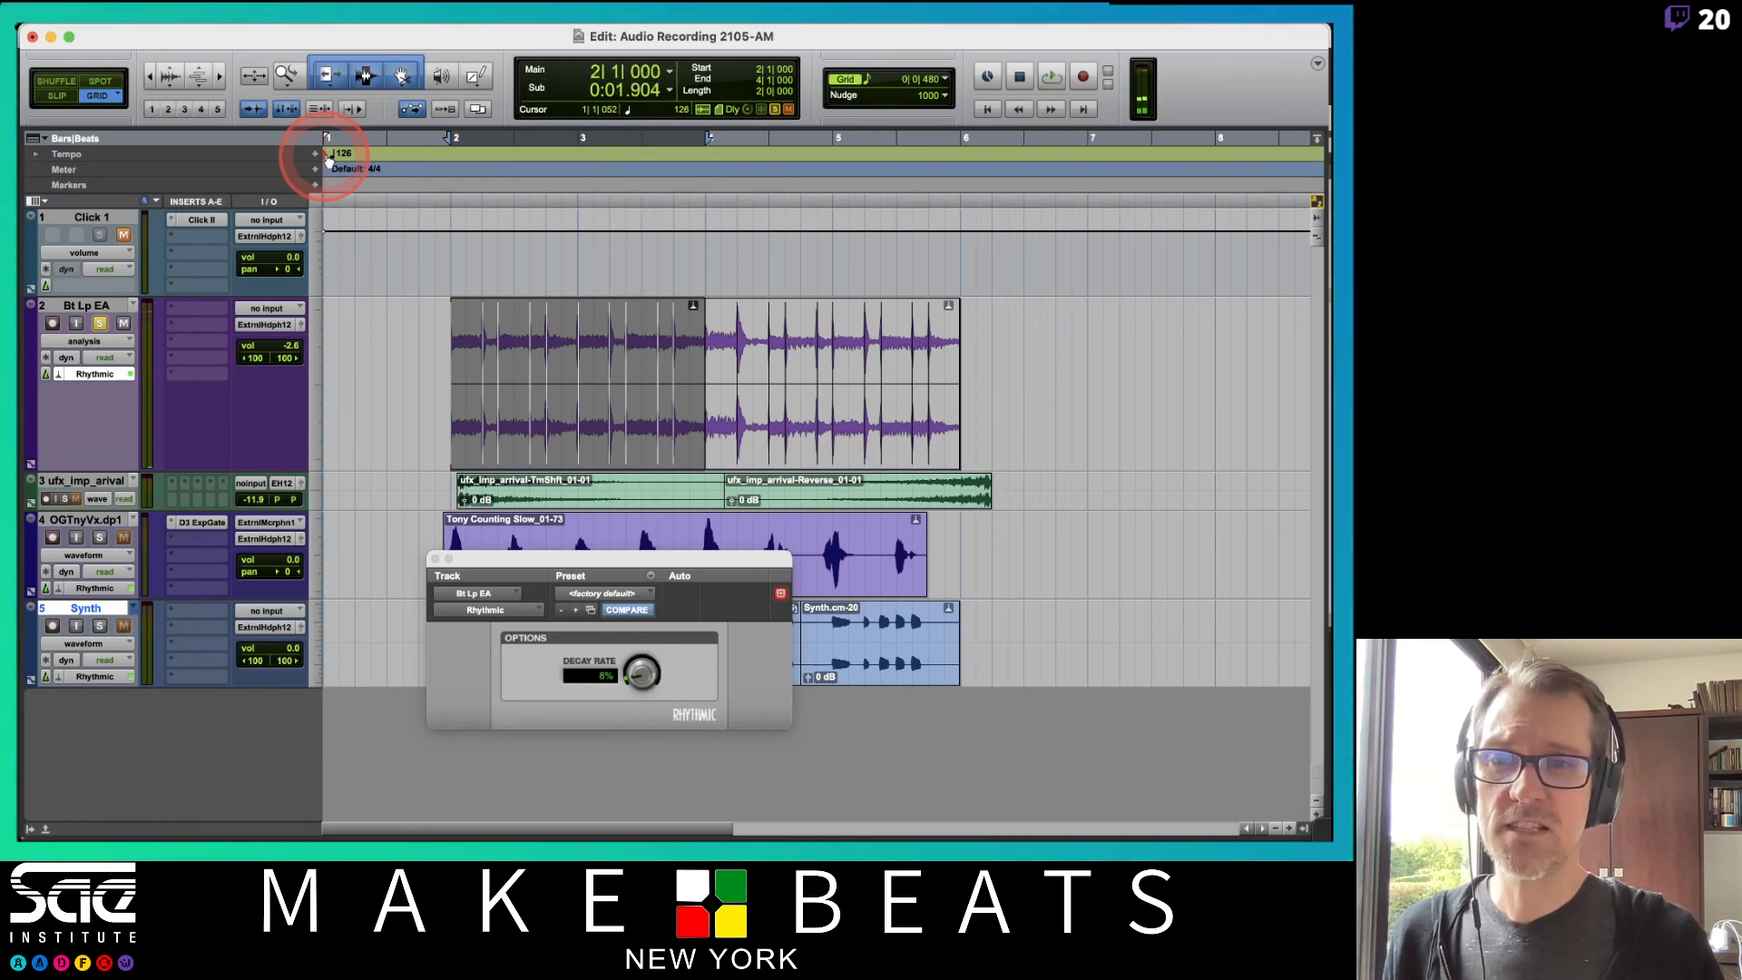
Set the opening tempo to 135 BPM in the Tempo Change dialog and play back.
double_click(328, 160)
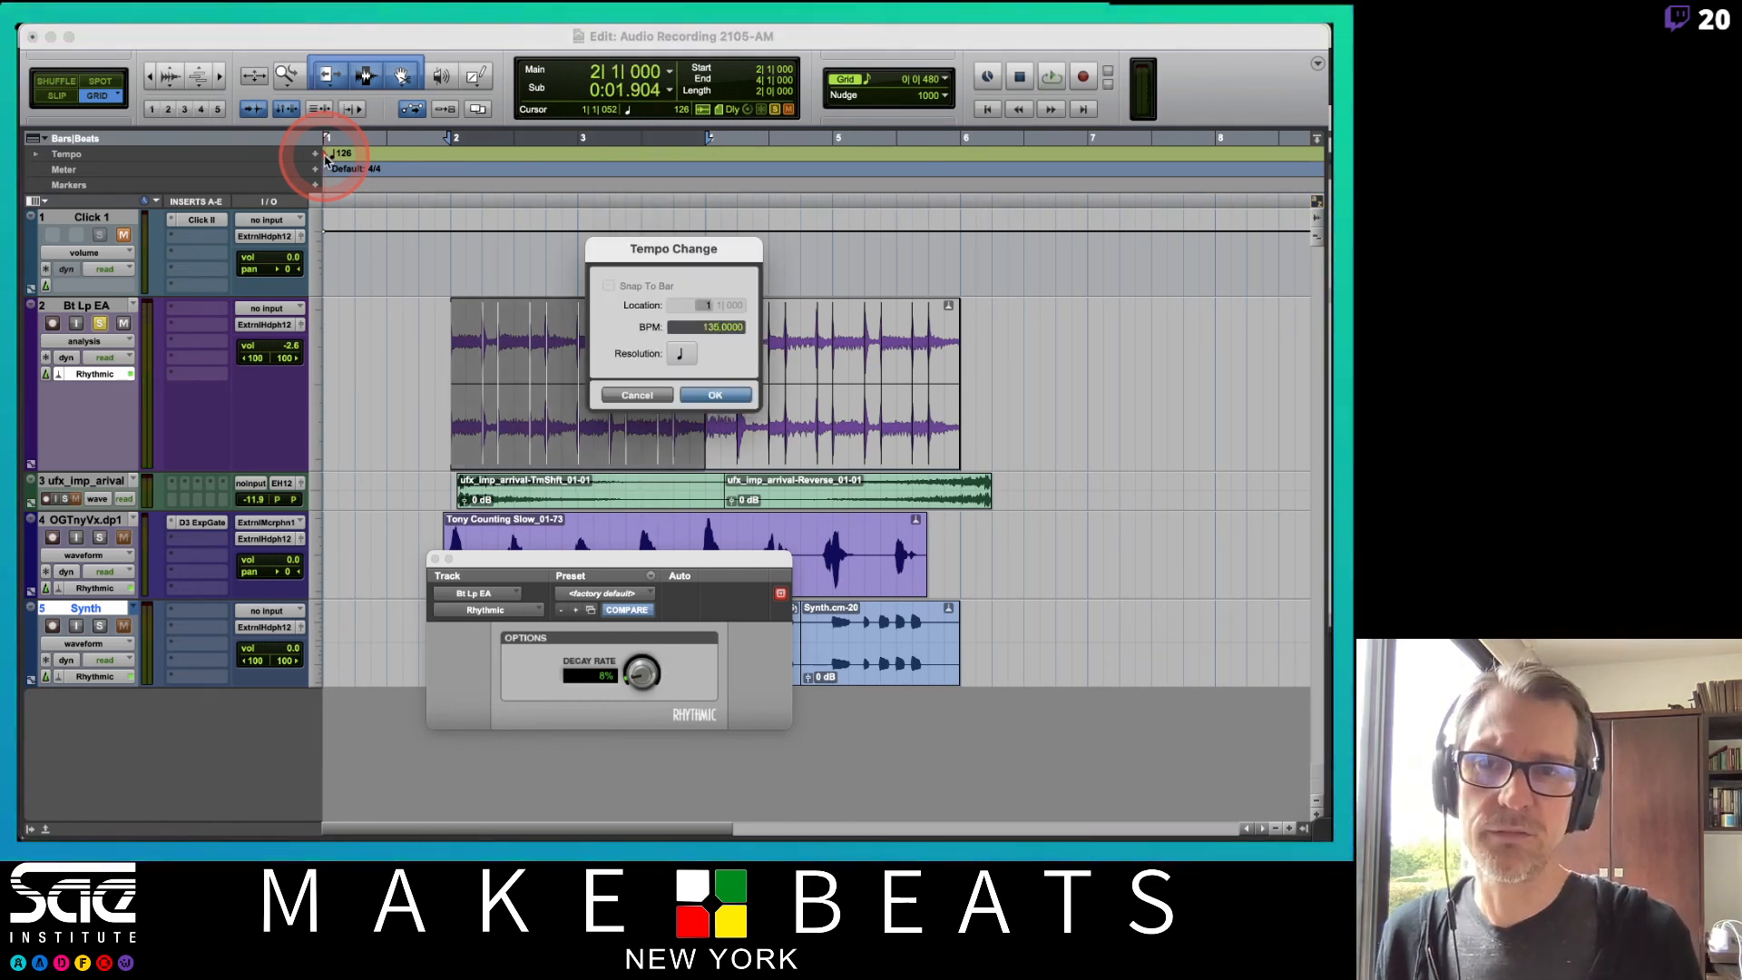
key("Return")
key("space")
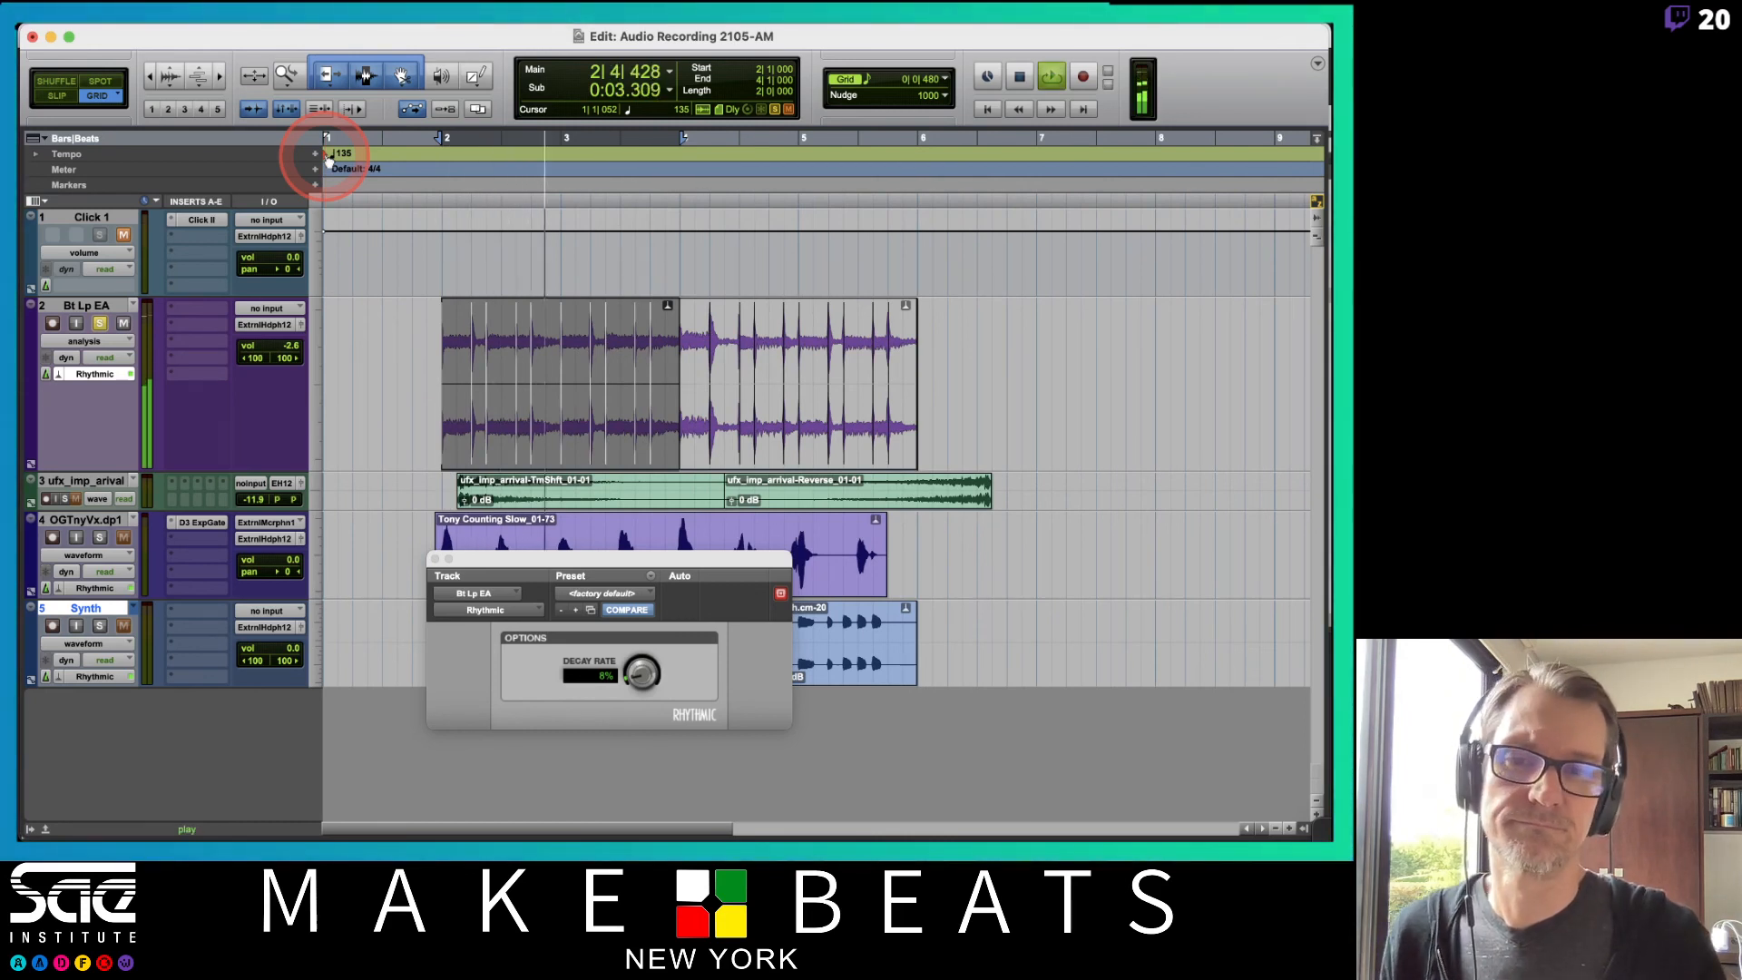
key("space")
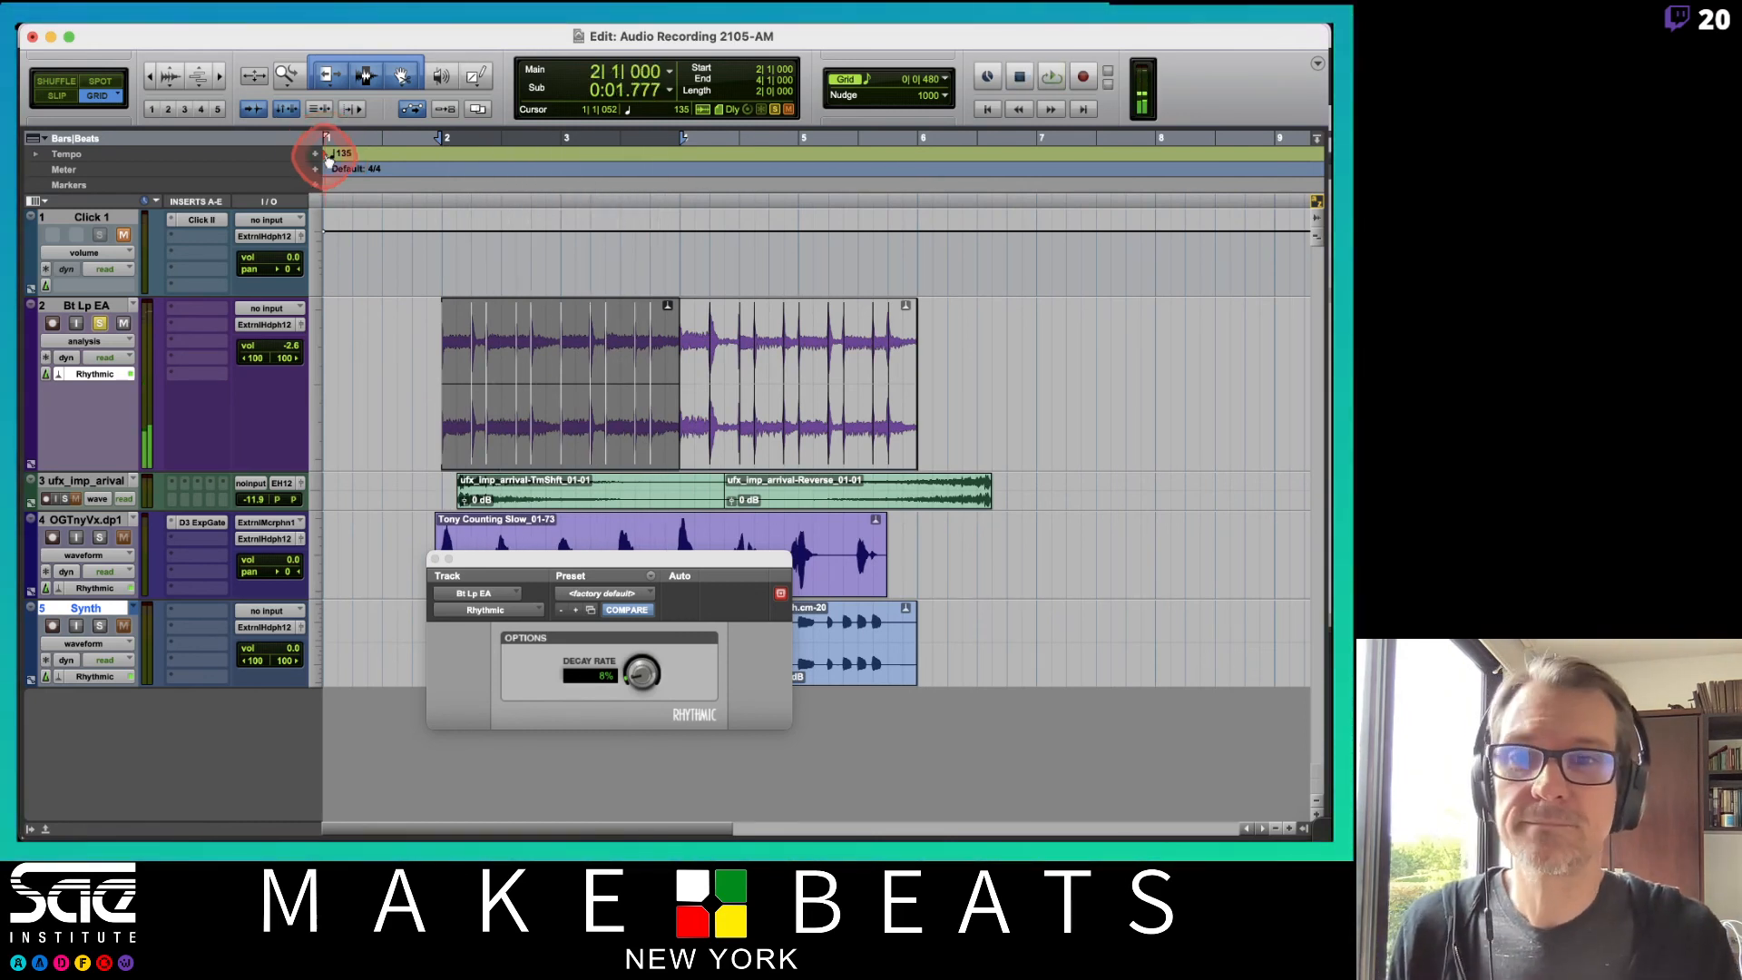
Return the opening tempo to 126 BPM and play back.
double_click(327, 159)
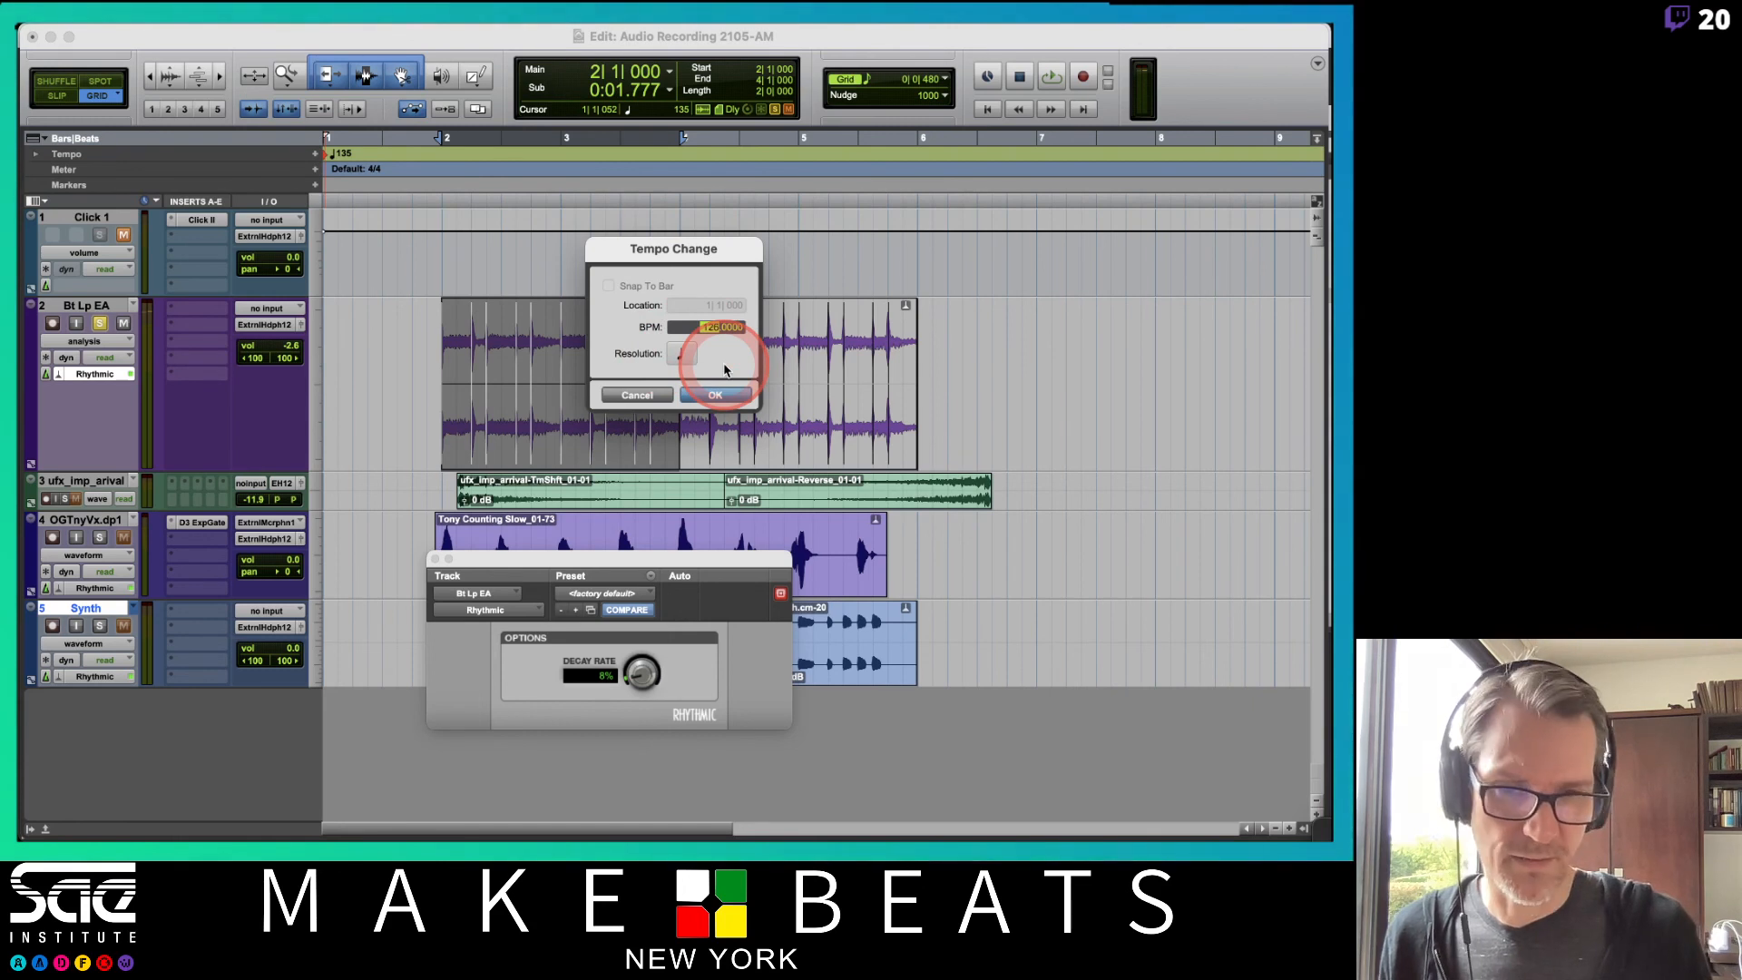
key("Return")
key("space")
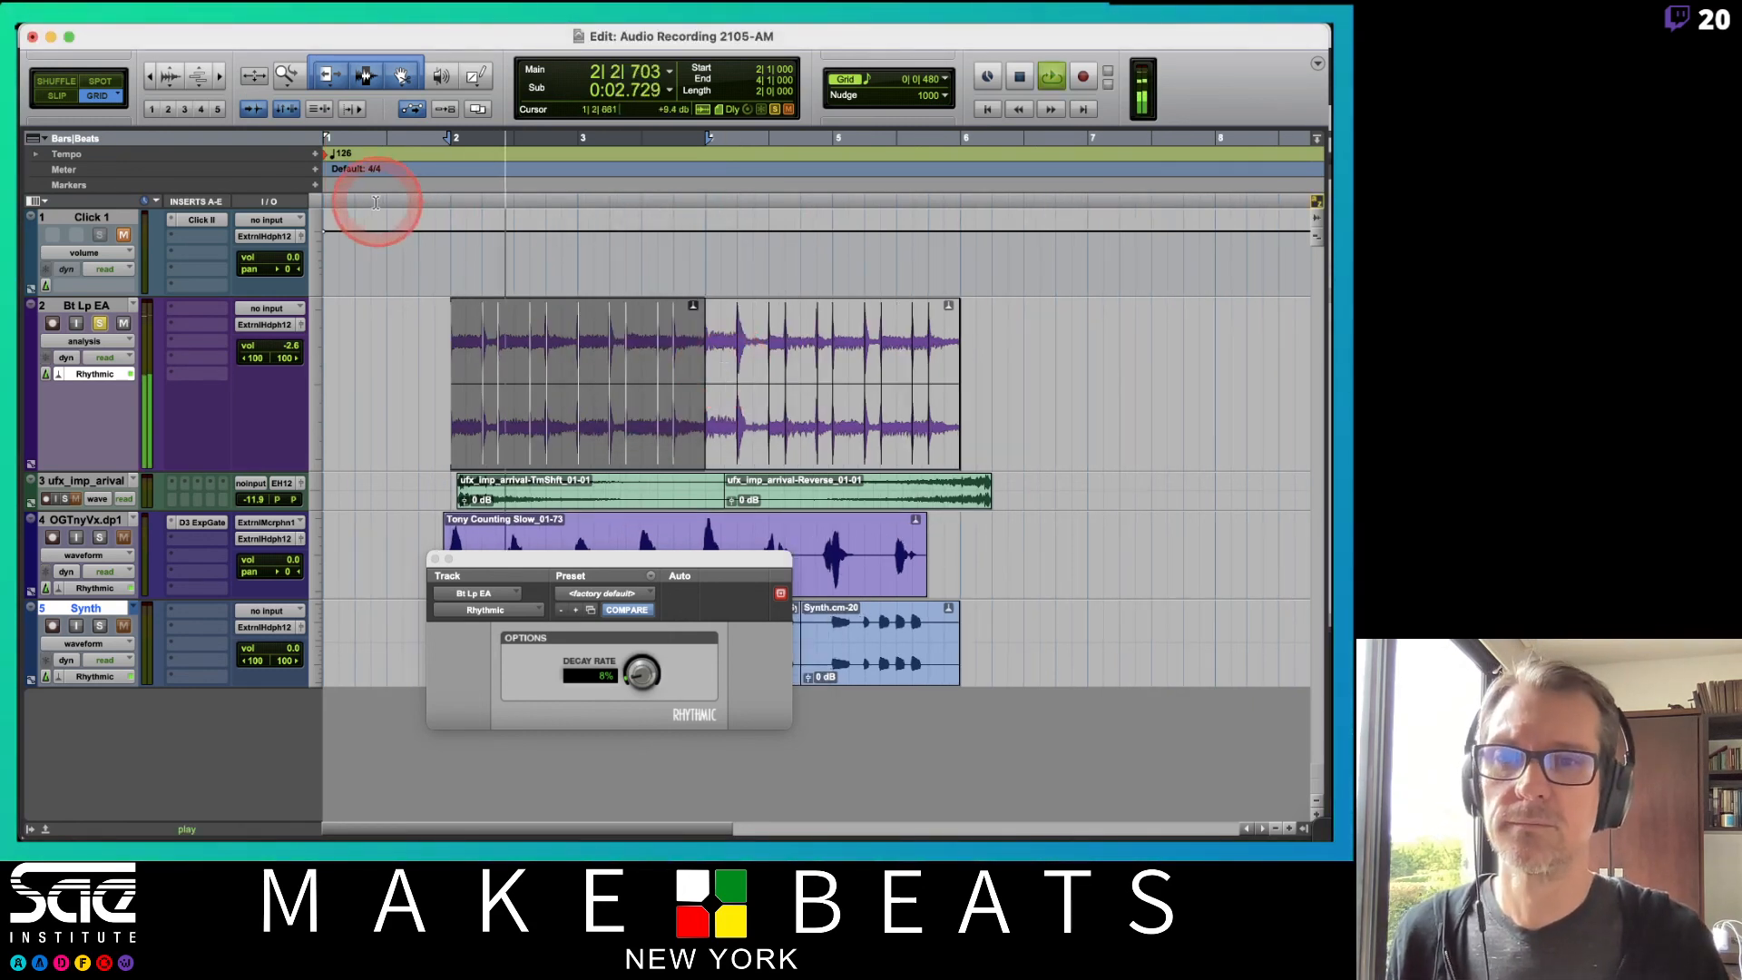
key("space")
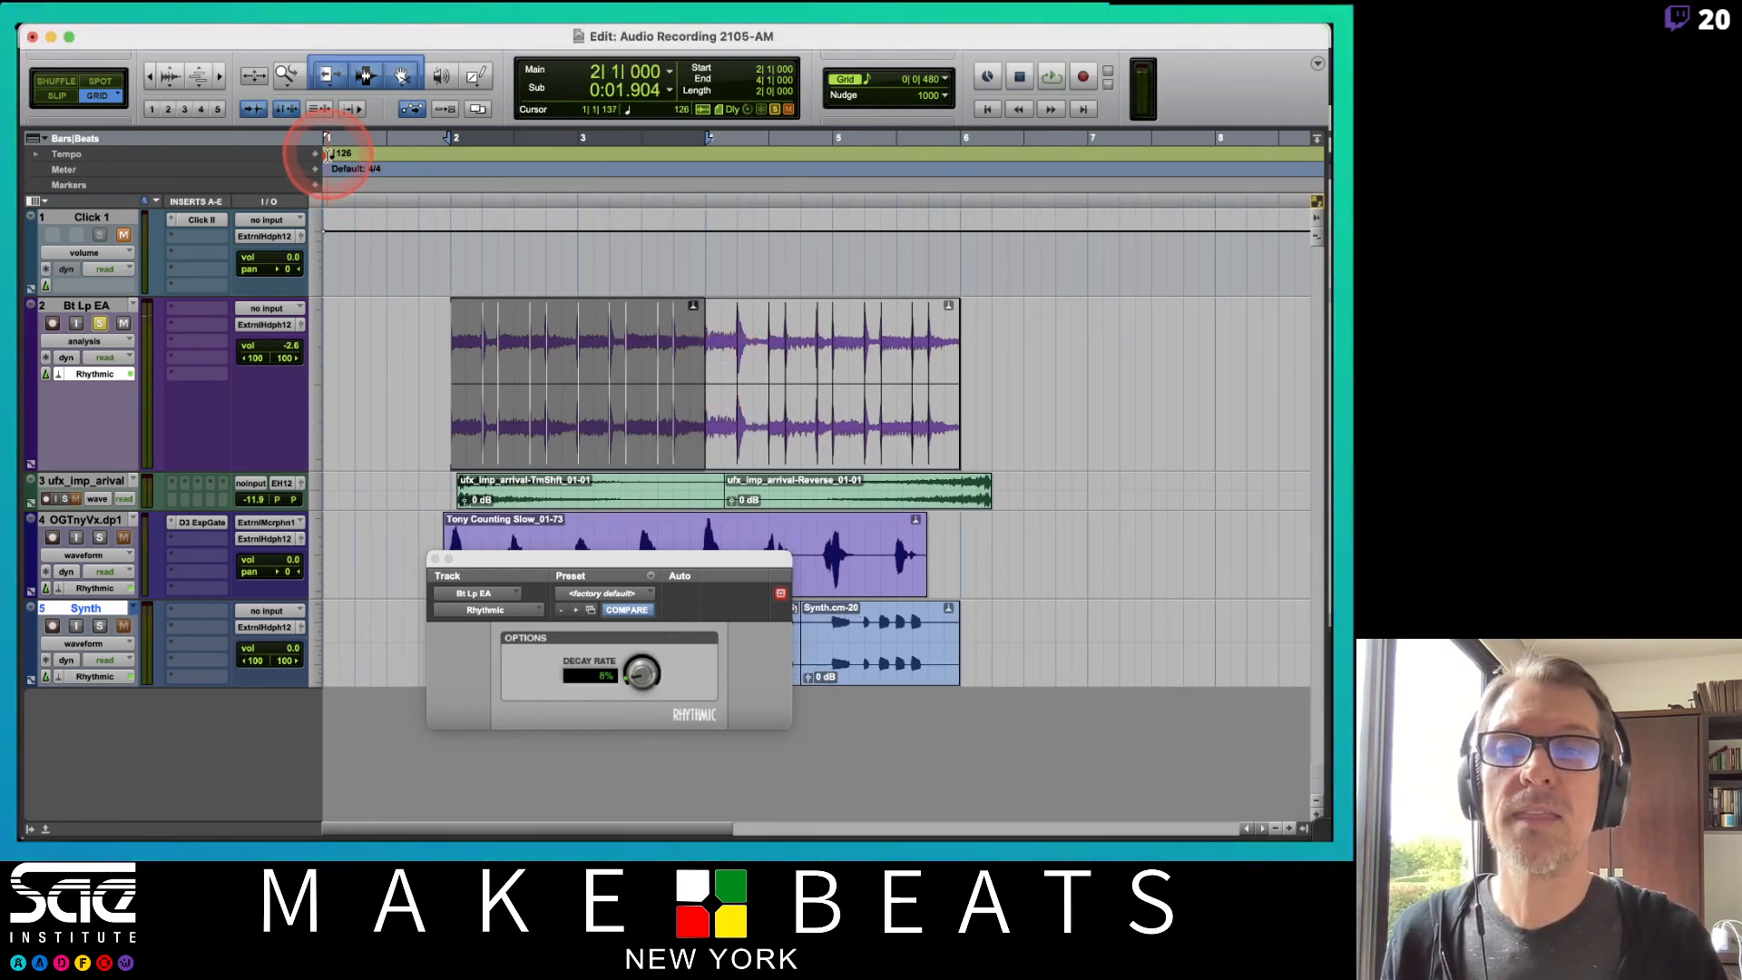
Set the opening tempo marker back to 120 BPM and play back.
double_click(331, 156)
left_click(583, 242)
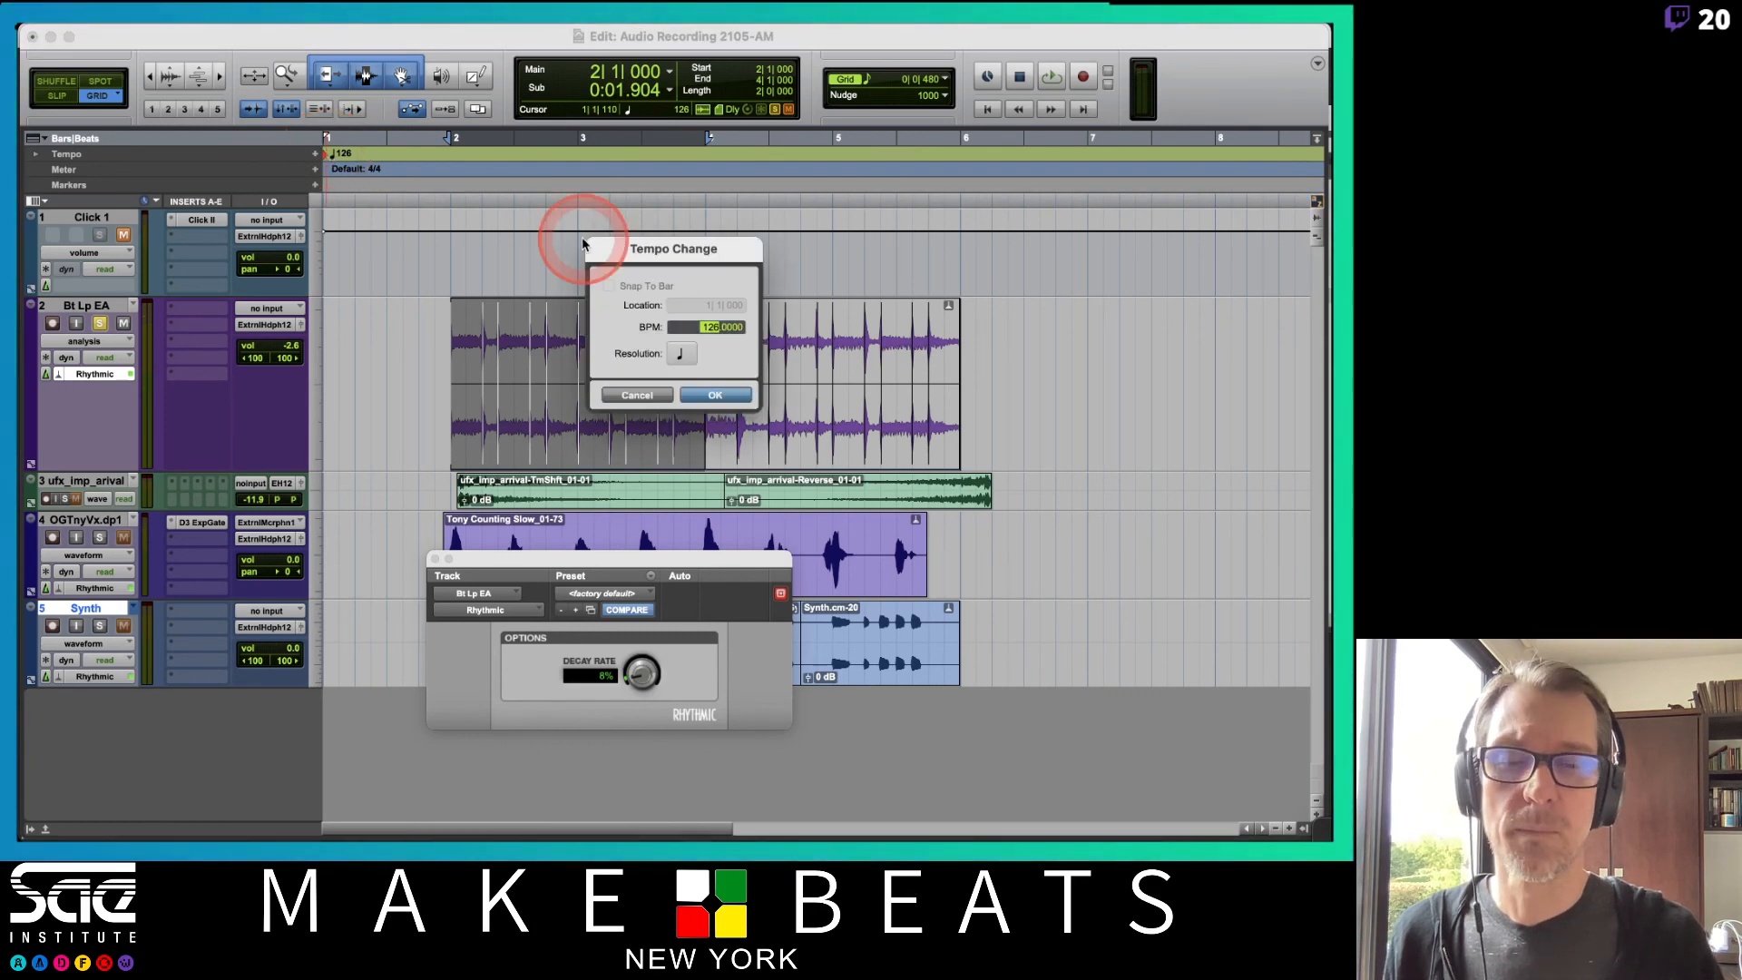
key("Return")
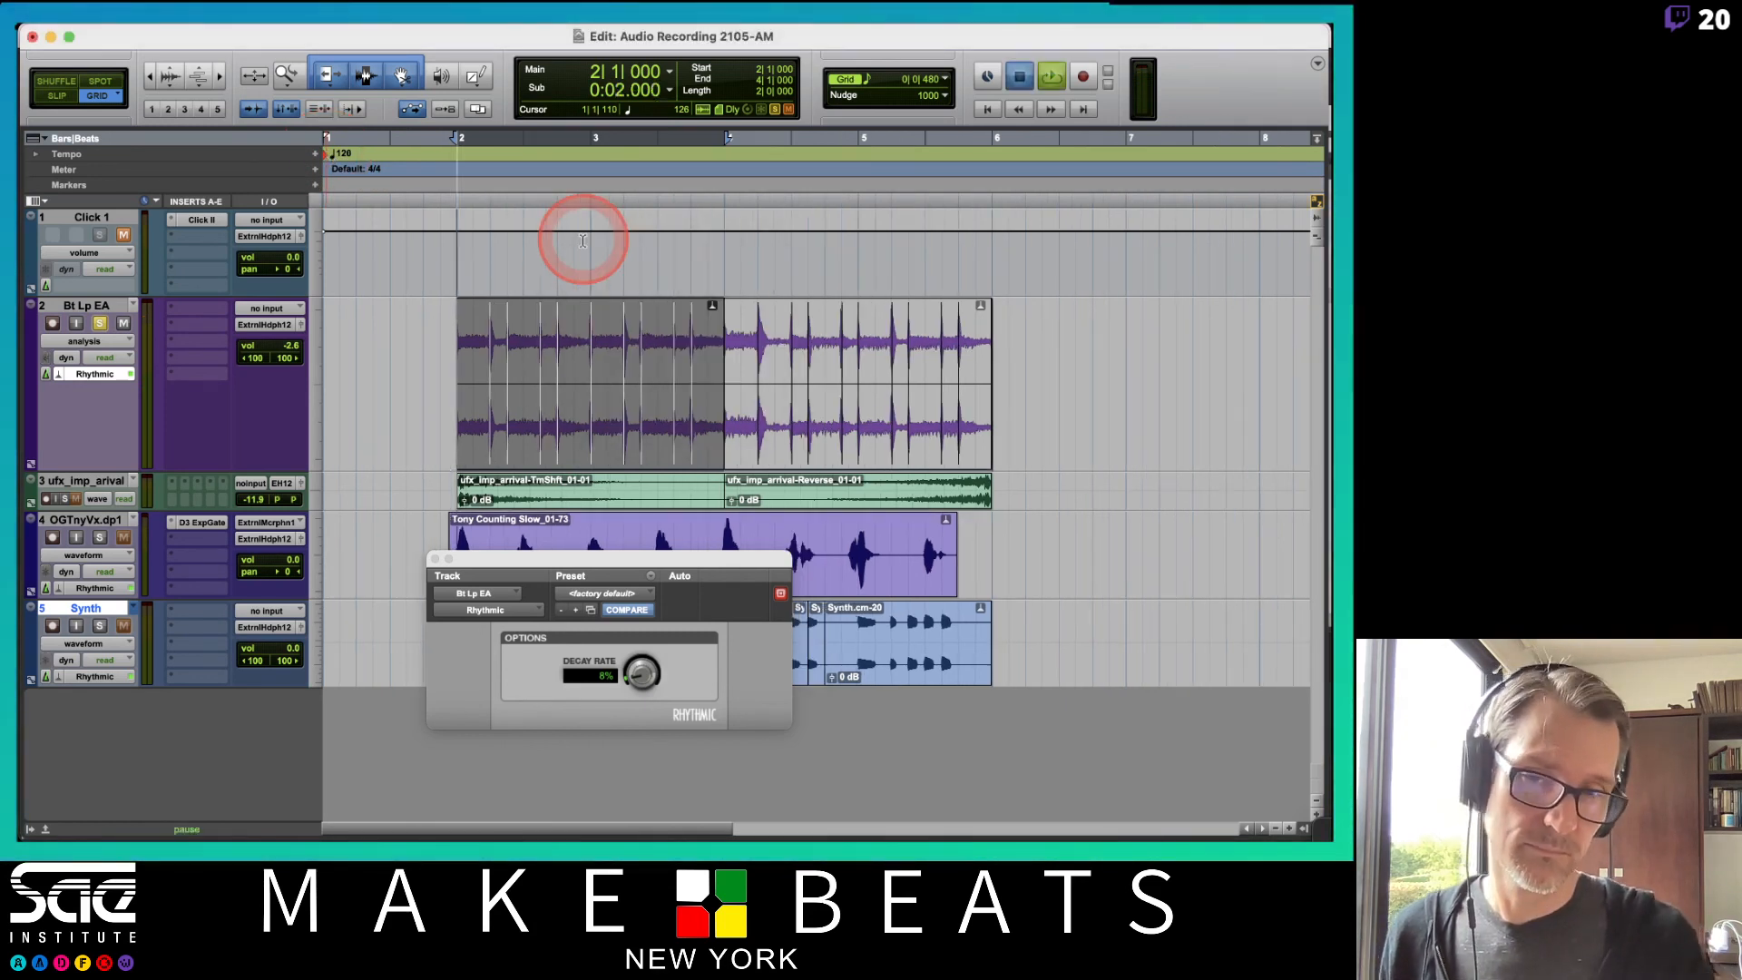
key("space")
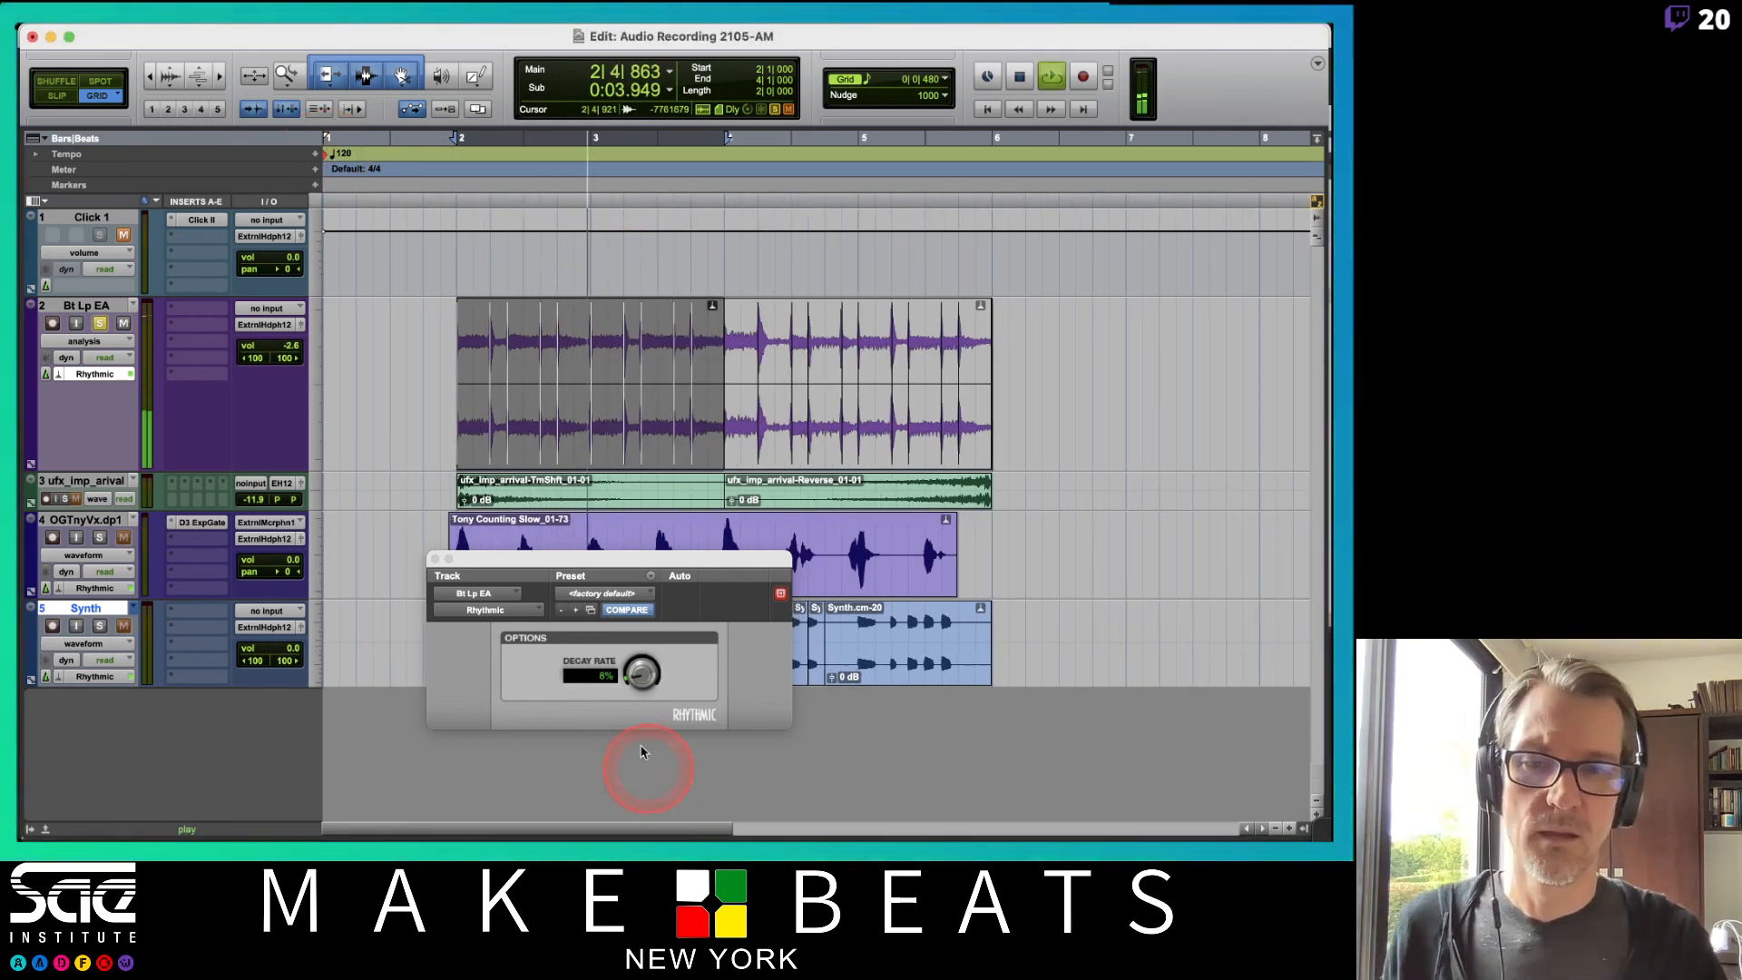
key("space")
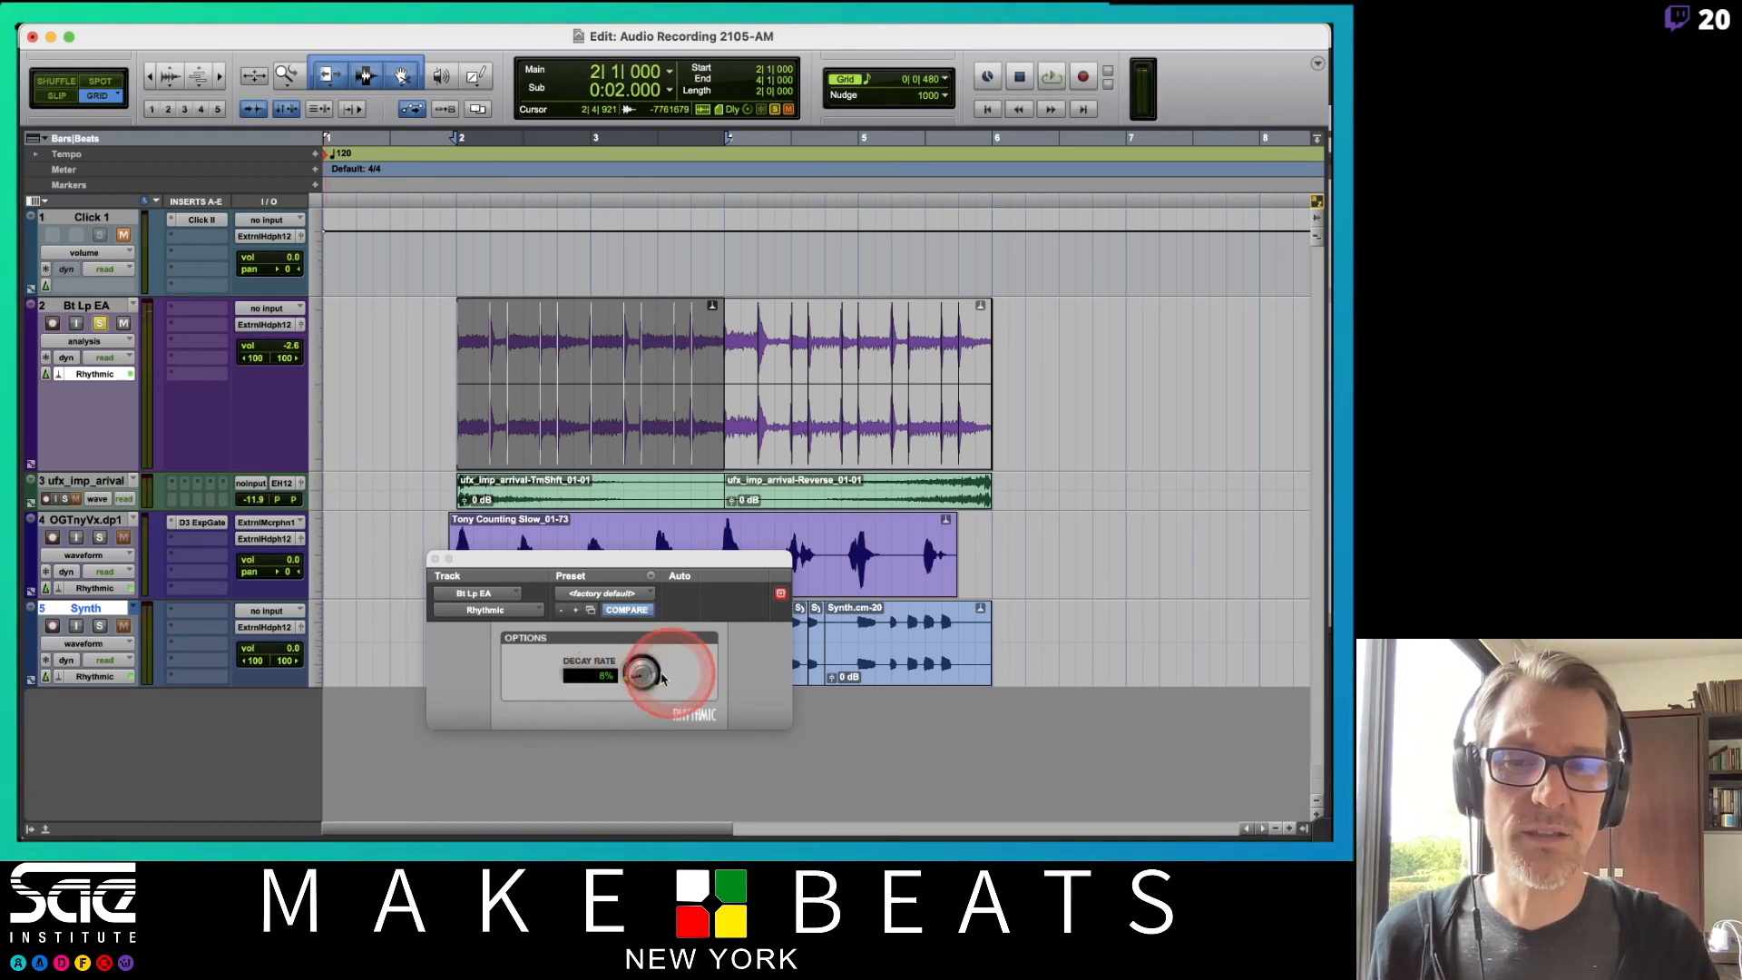
Raise the Rhythmic Decay Rate to 6% and play the loop back.
left_click(636, 675)
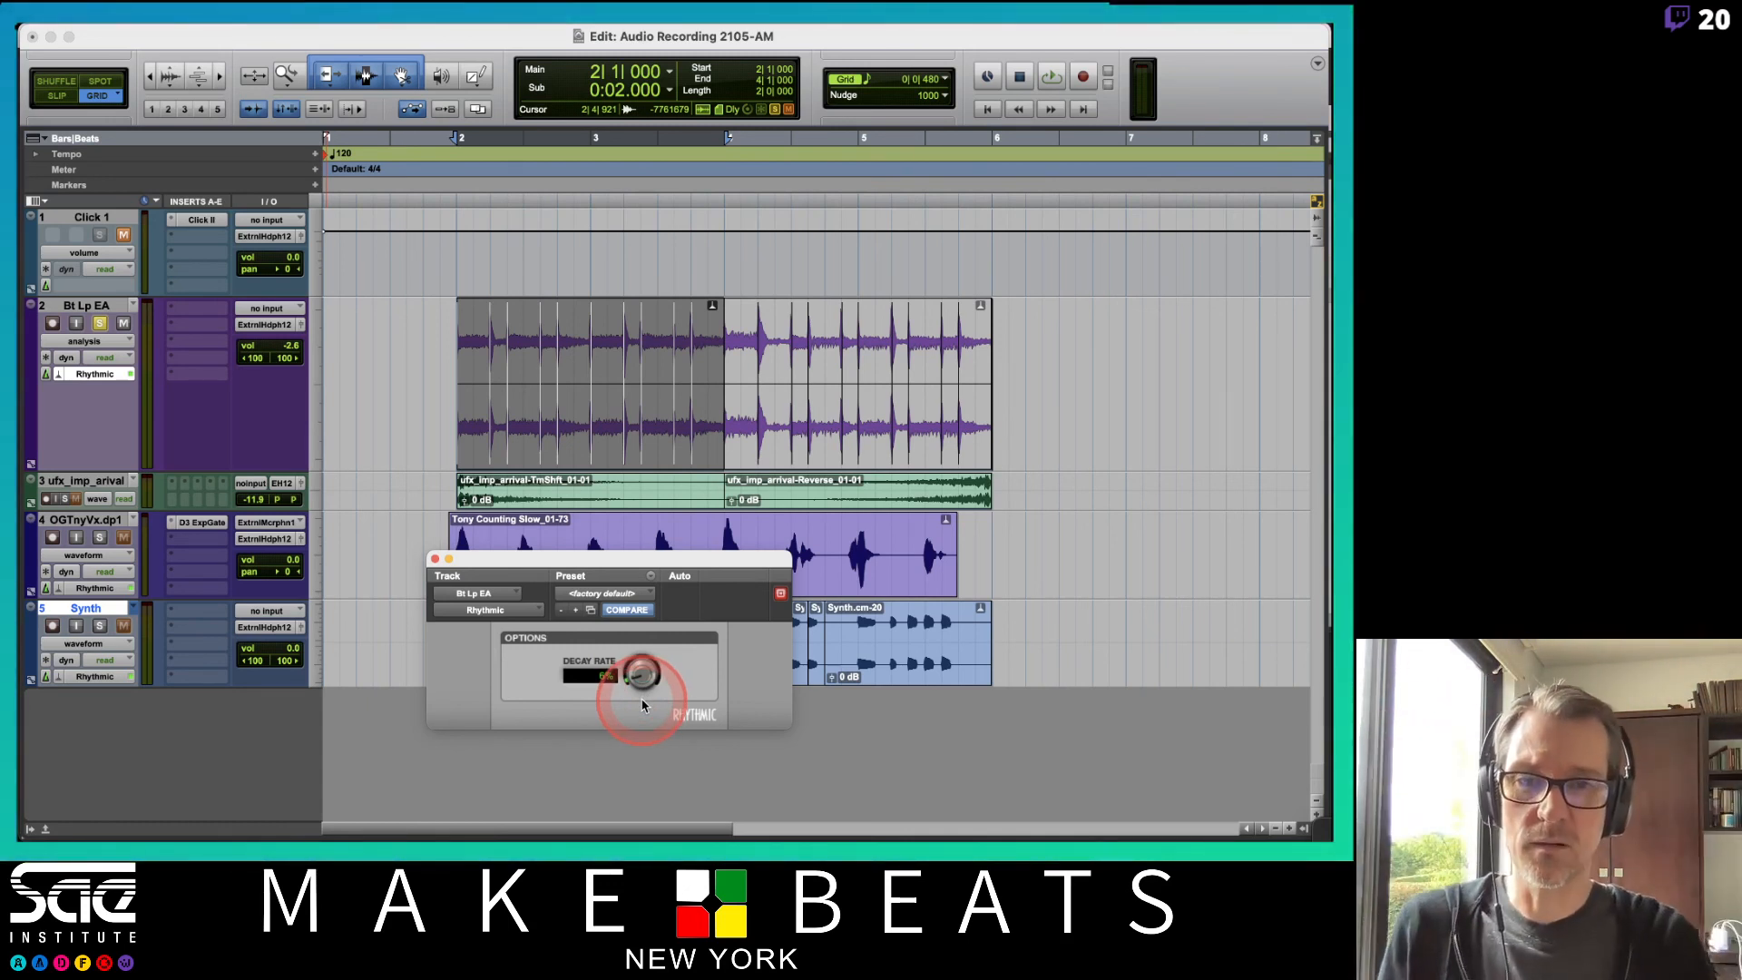
key("space")
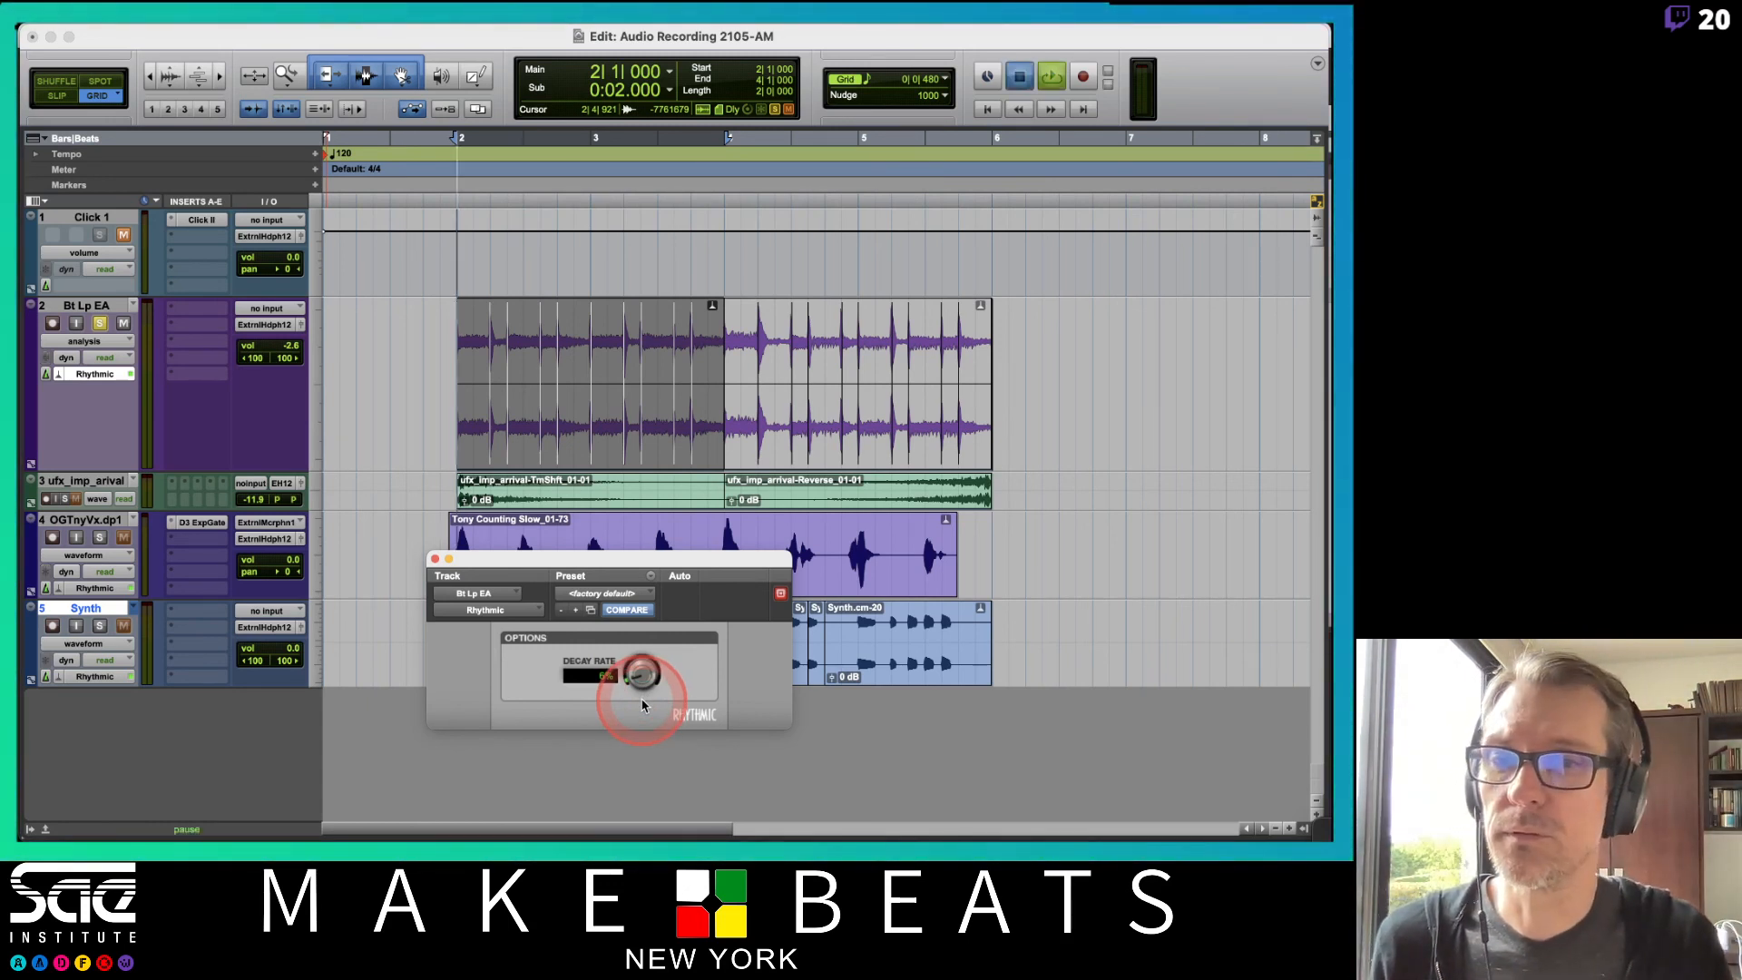
key("space")
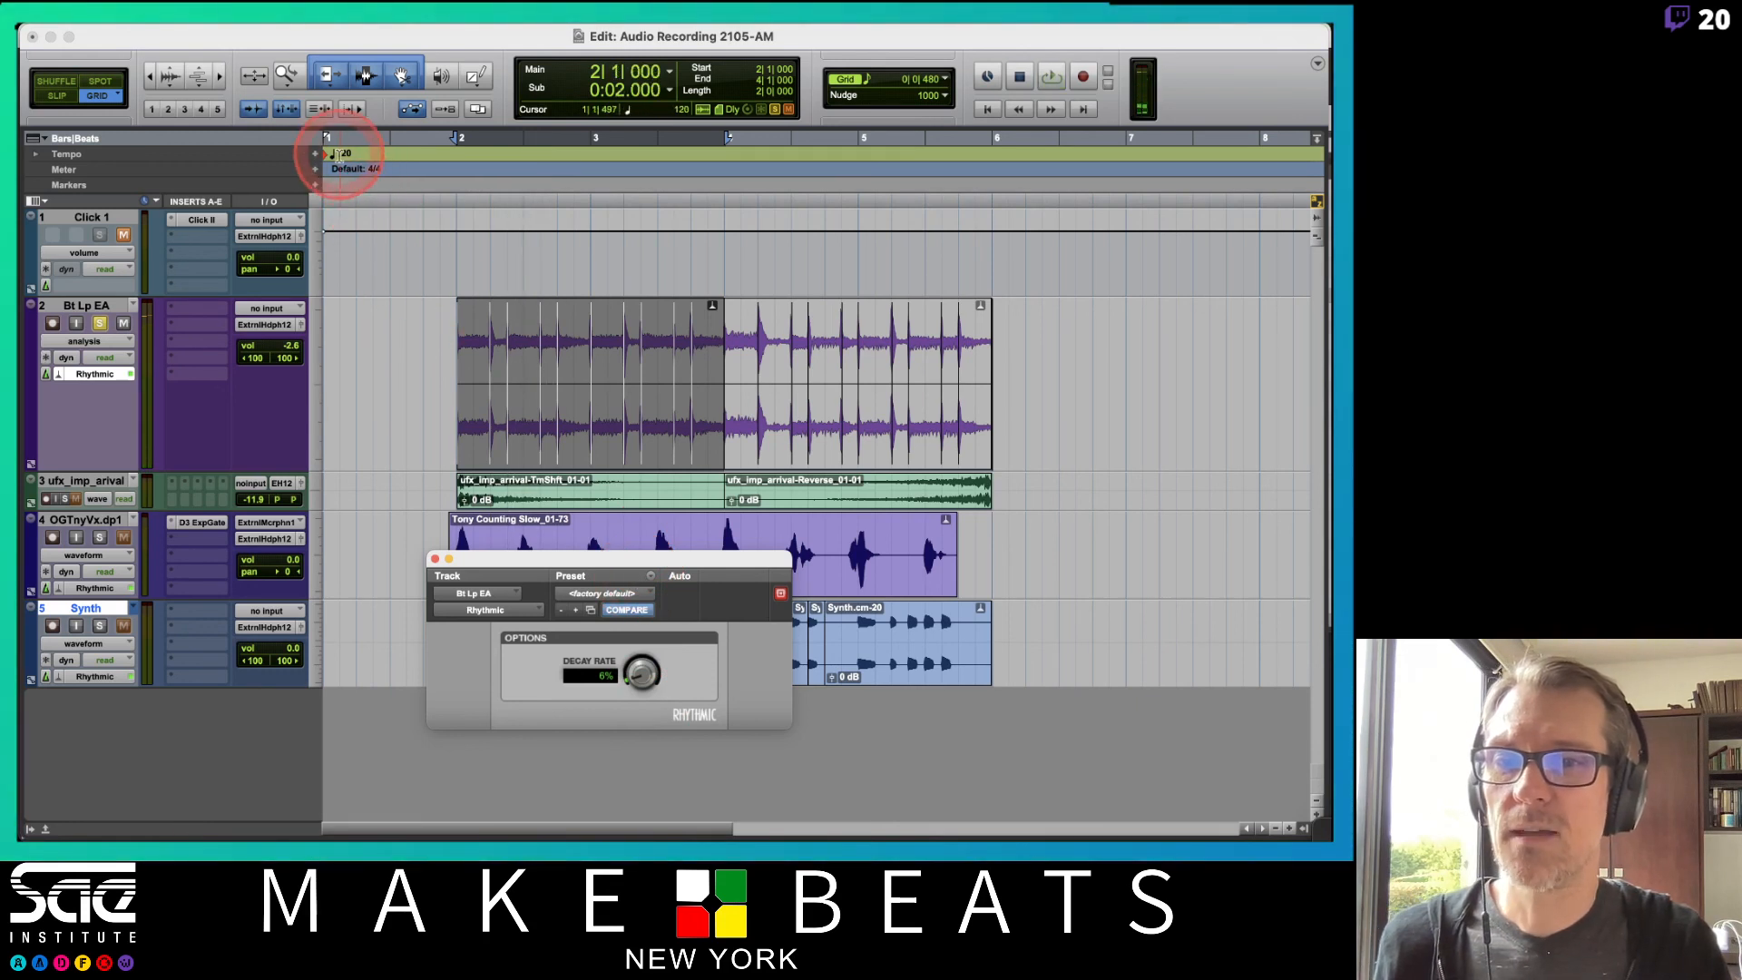
Set the opening tempo marker to 100 BPM and start playback.
double_click(328, 160)
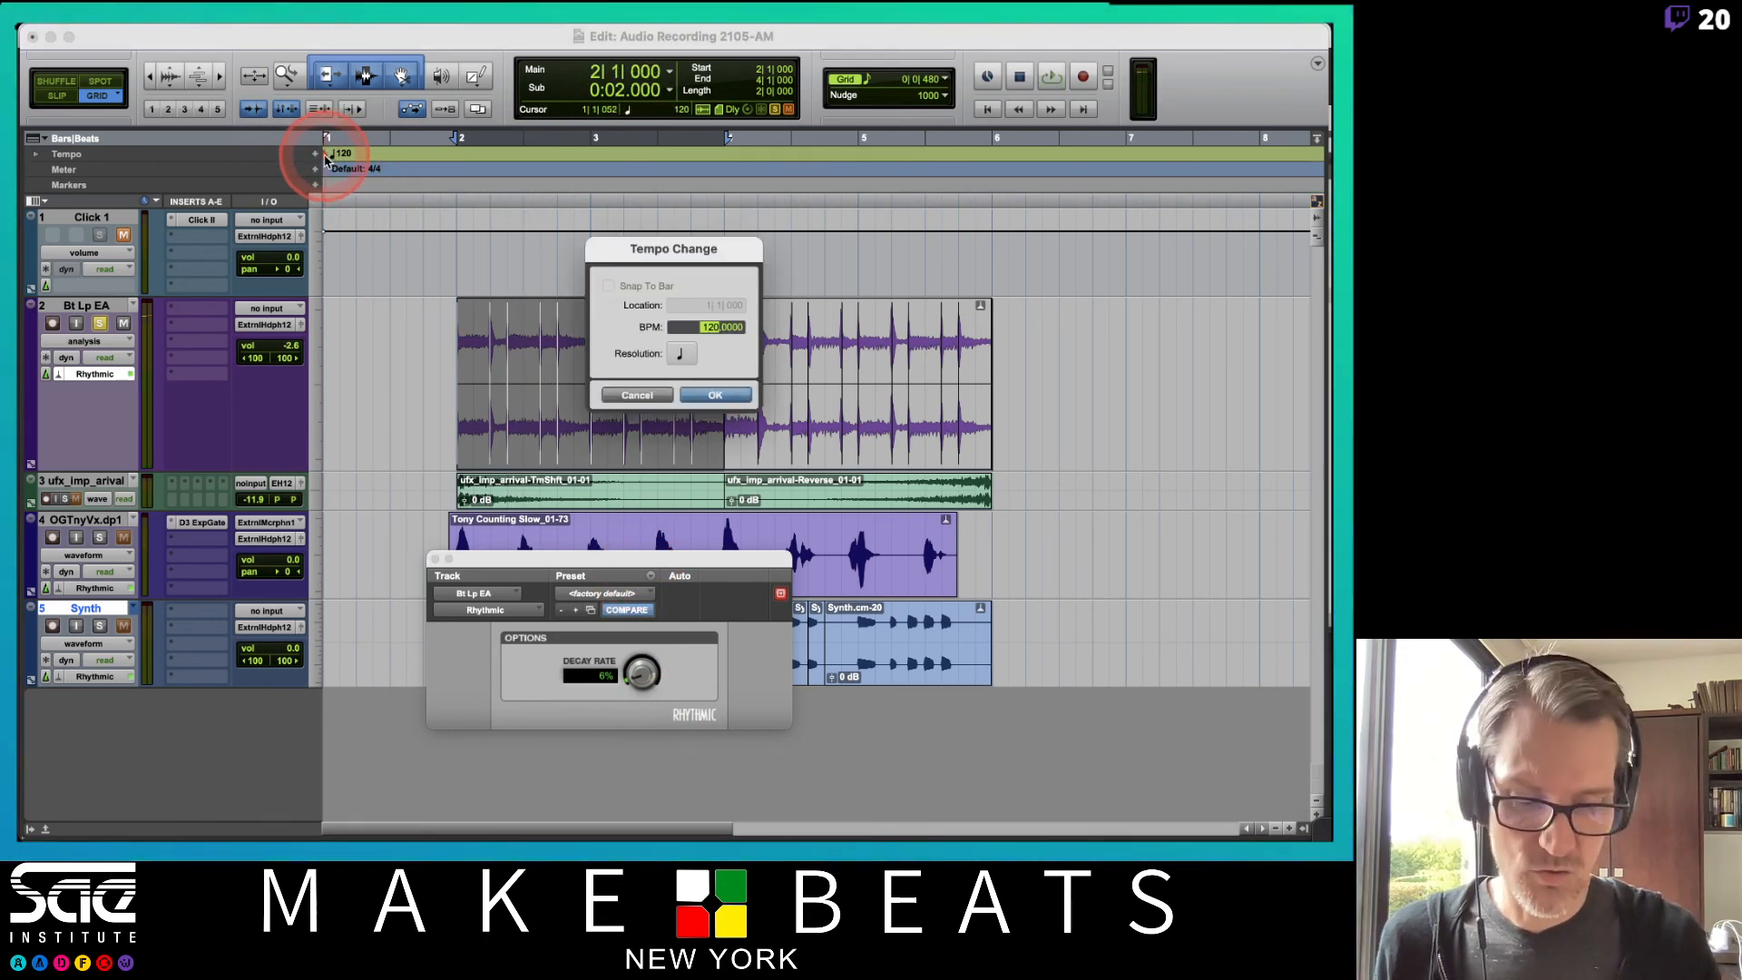
type("100")
key("Return")
key("space")
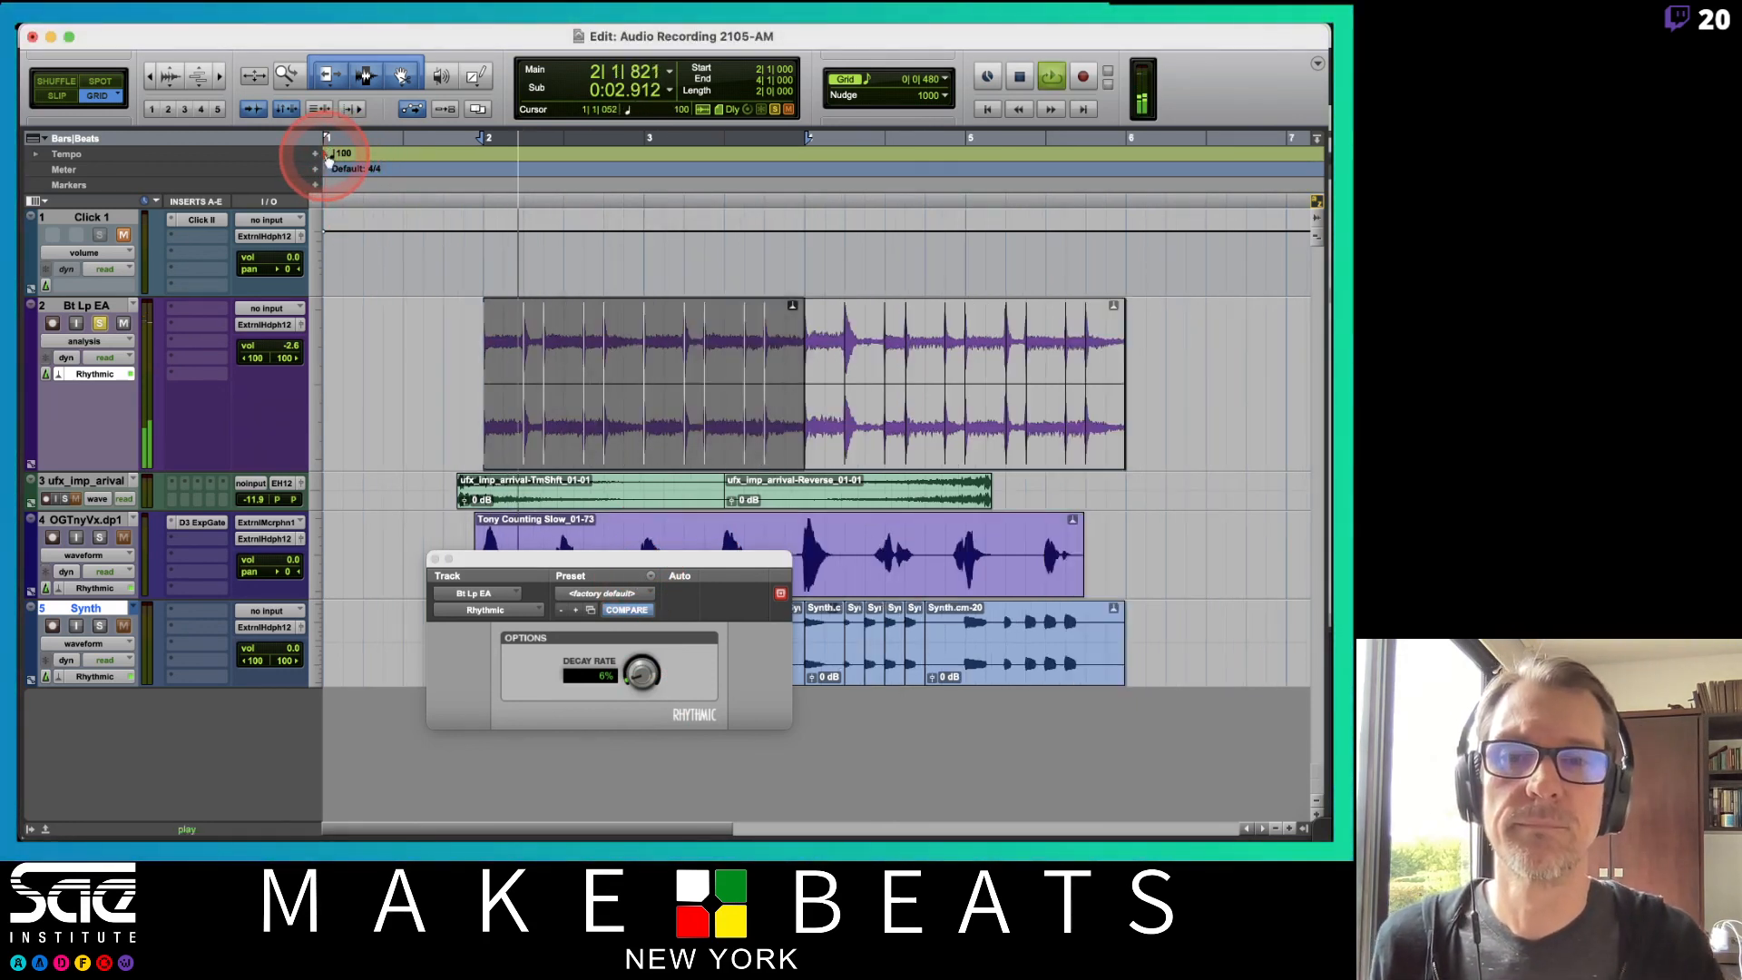
Turn the Decay Rate down to 1% during playback, then stop.
left_click(646, 671)
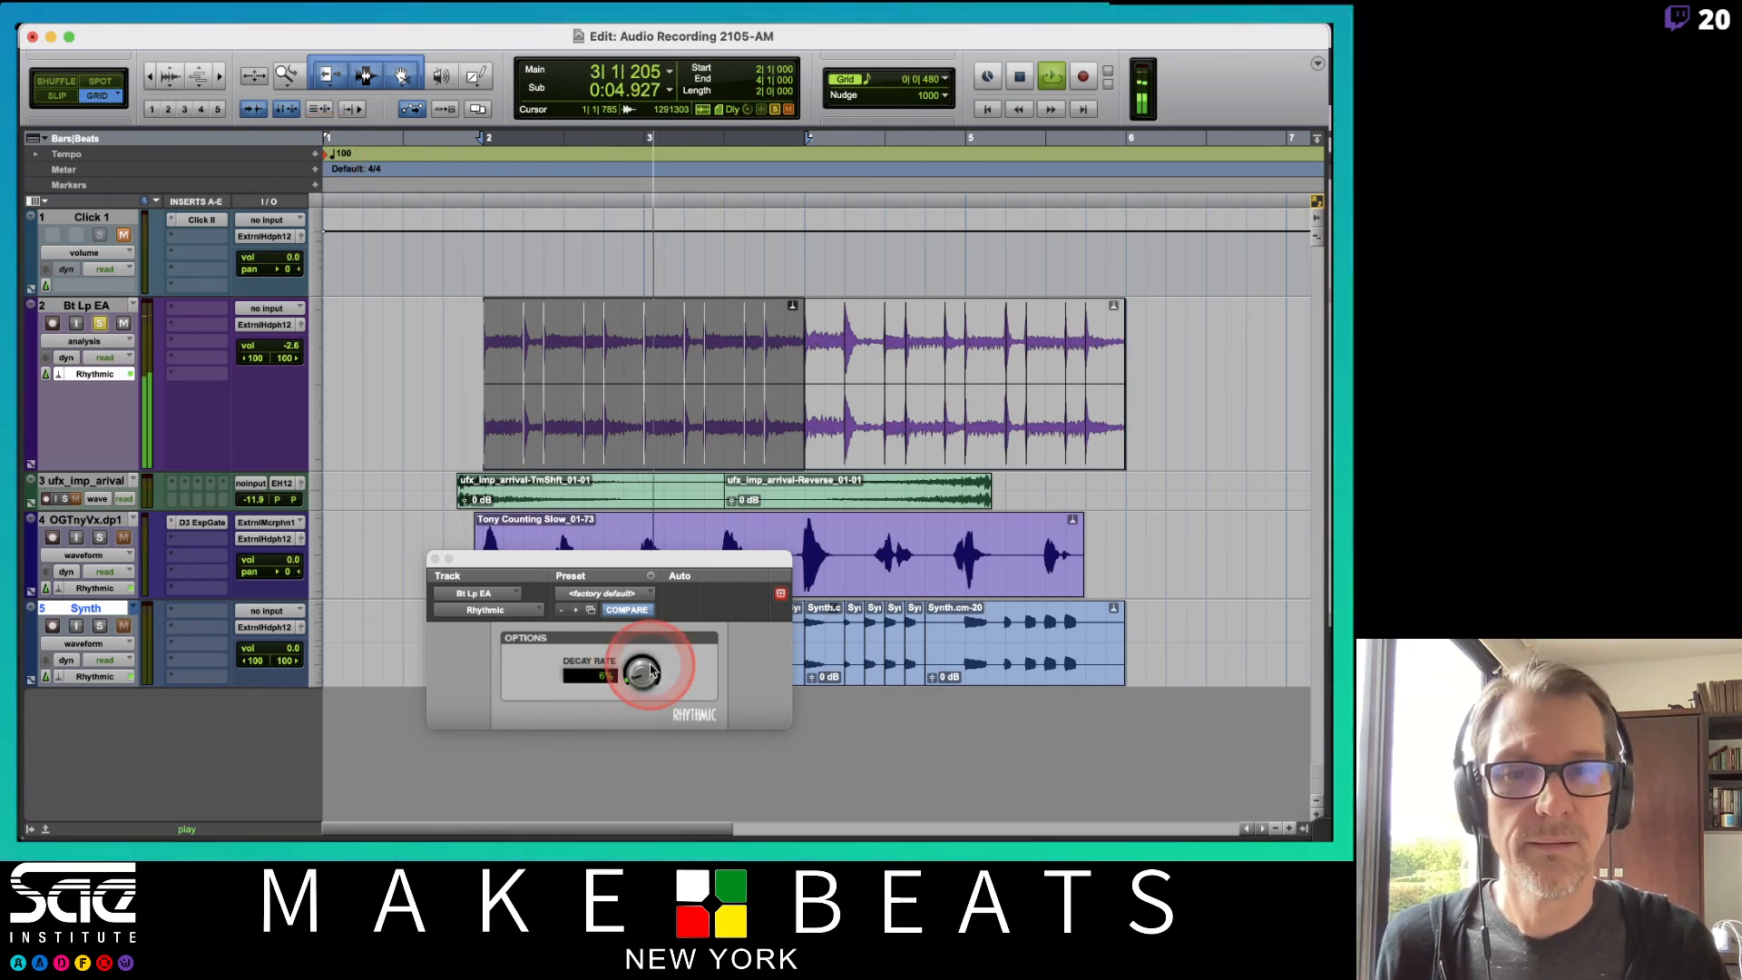
left_click_drag(651, 670, 648, 834)
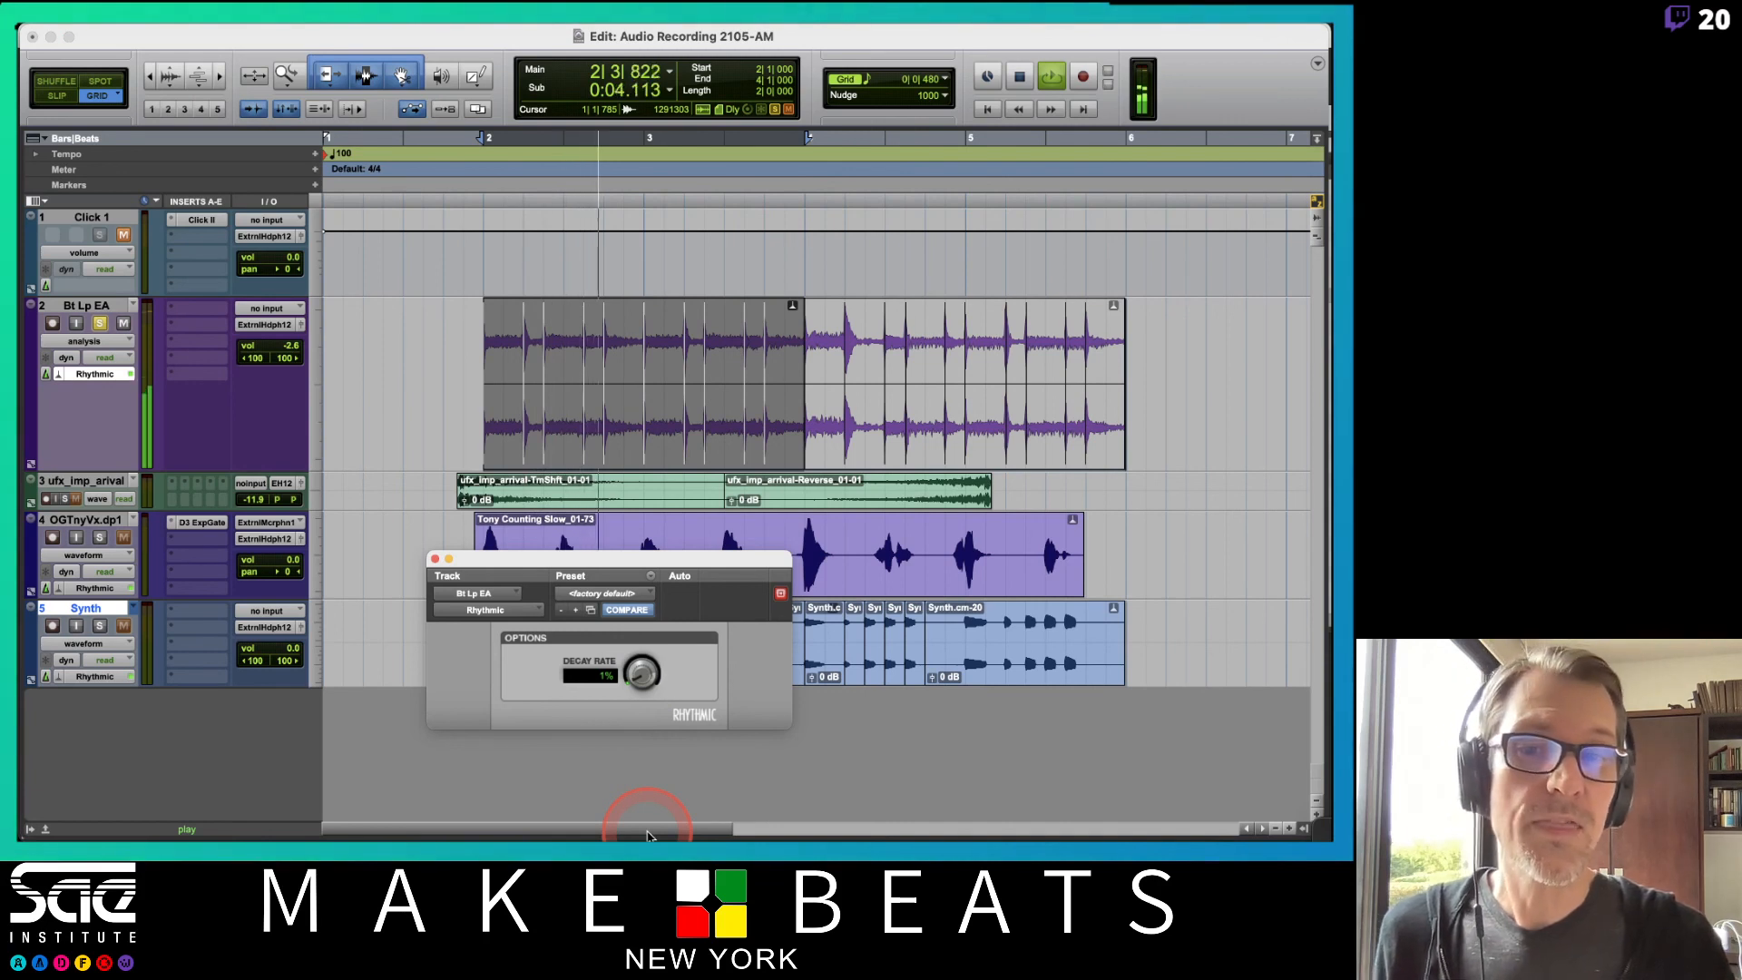
key("space")
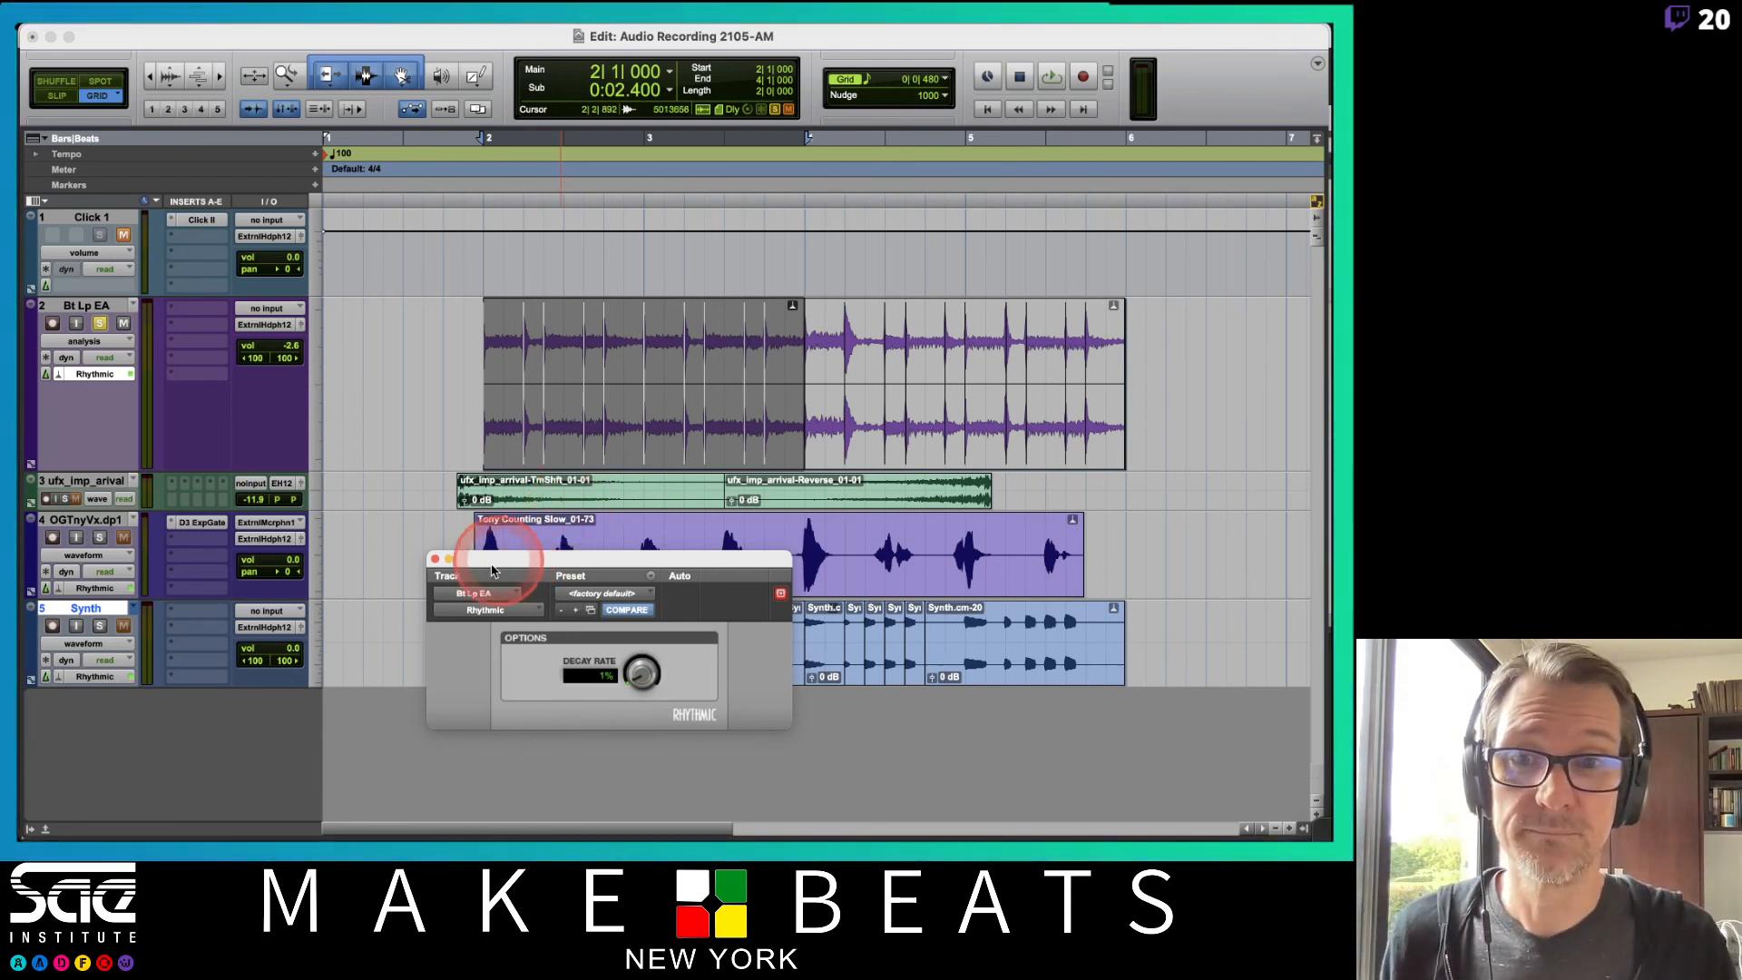
Move the Rhythmic plug-in window aside and close it.
left_click_drag(497, 562, 539, 614)
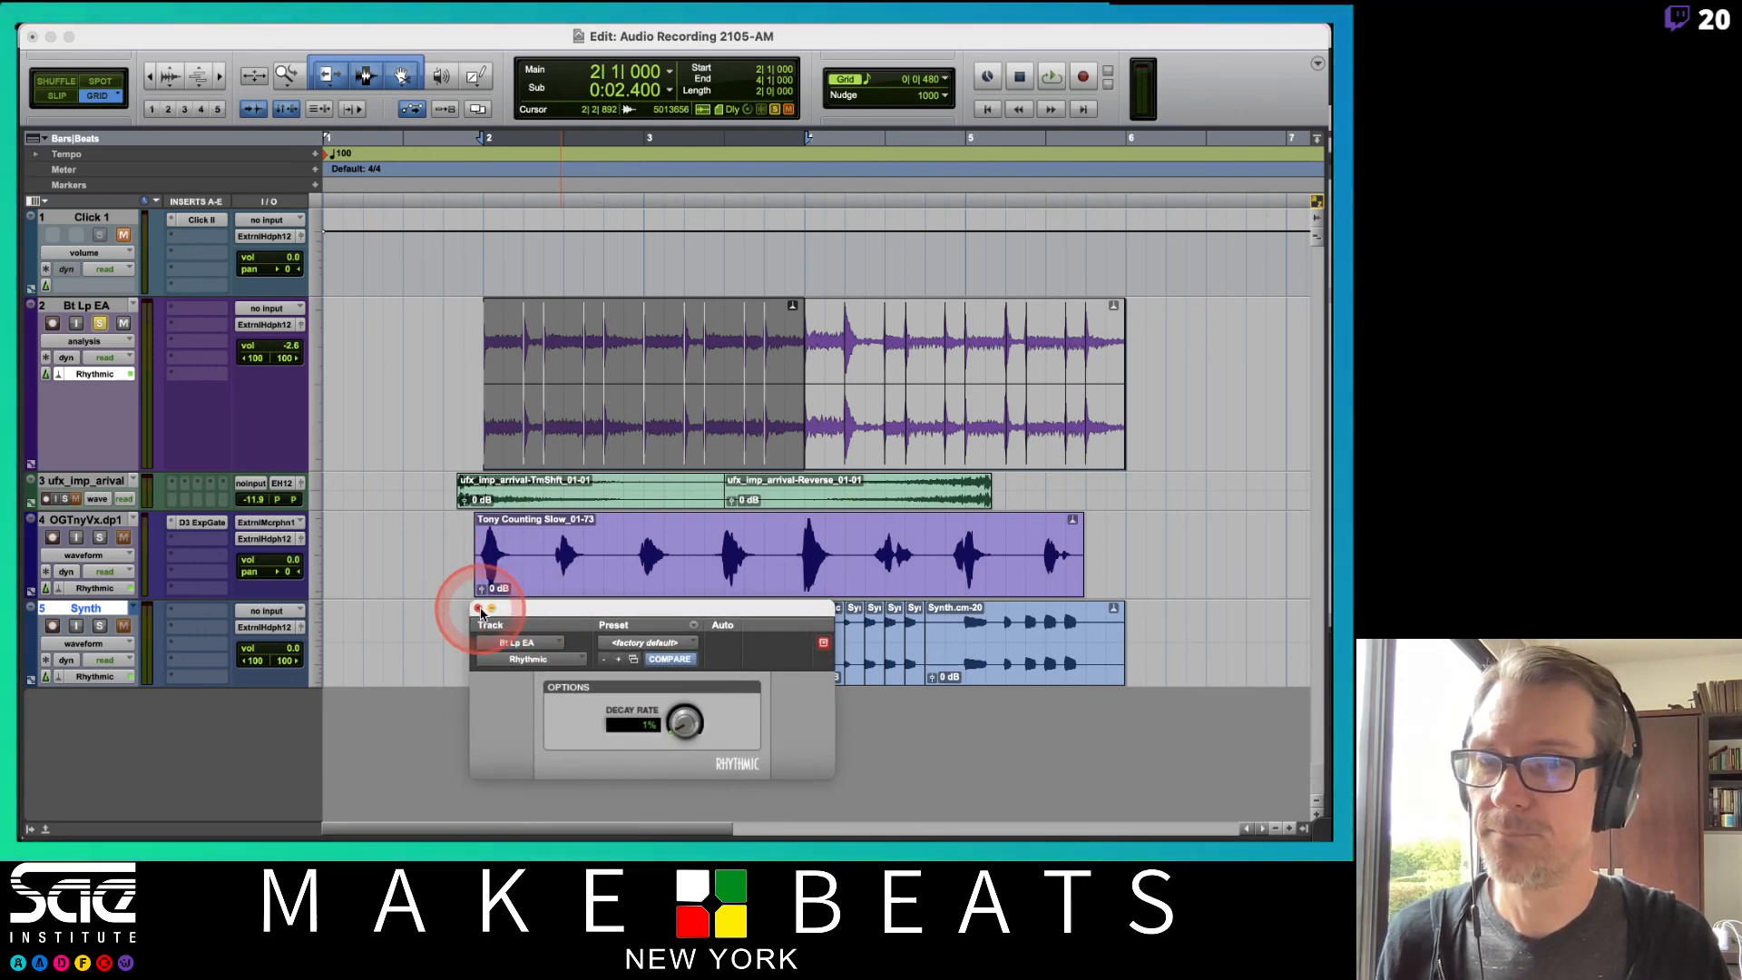
left_click(478, 609)
Switch to Preview and page through the Elastic Audio lecture notes PDF.
key("super+Tab")
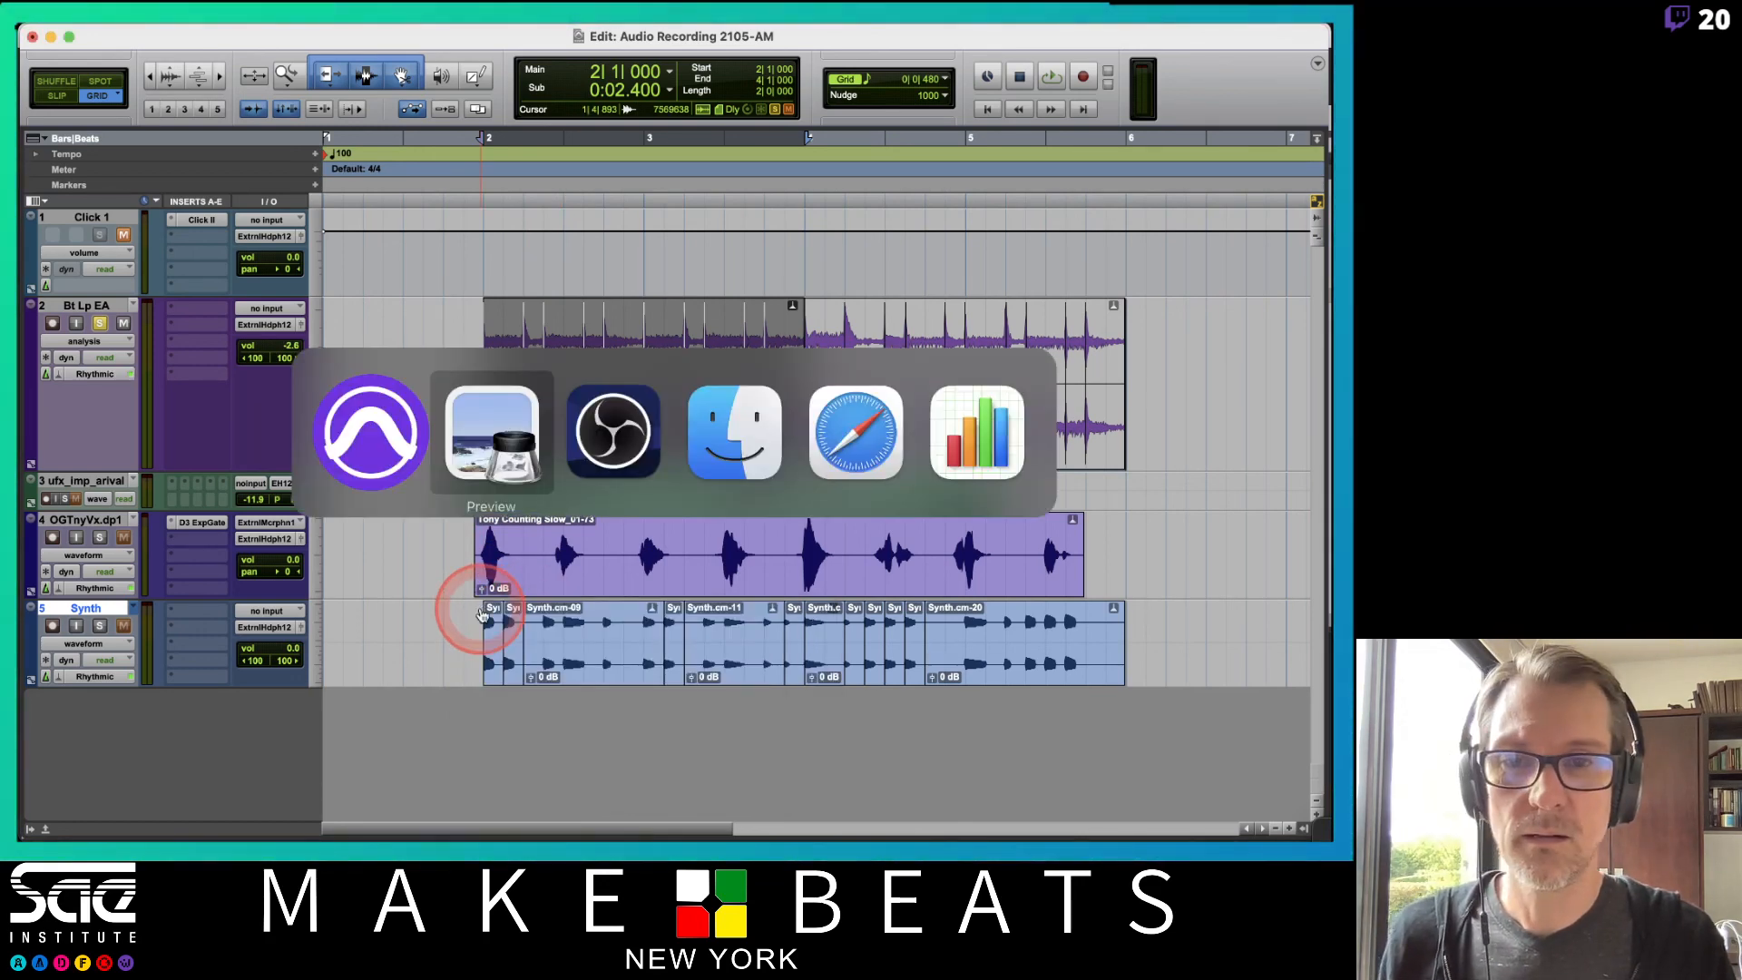
key("Down")
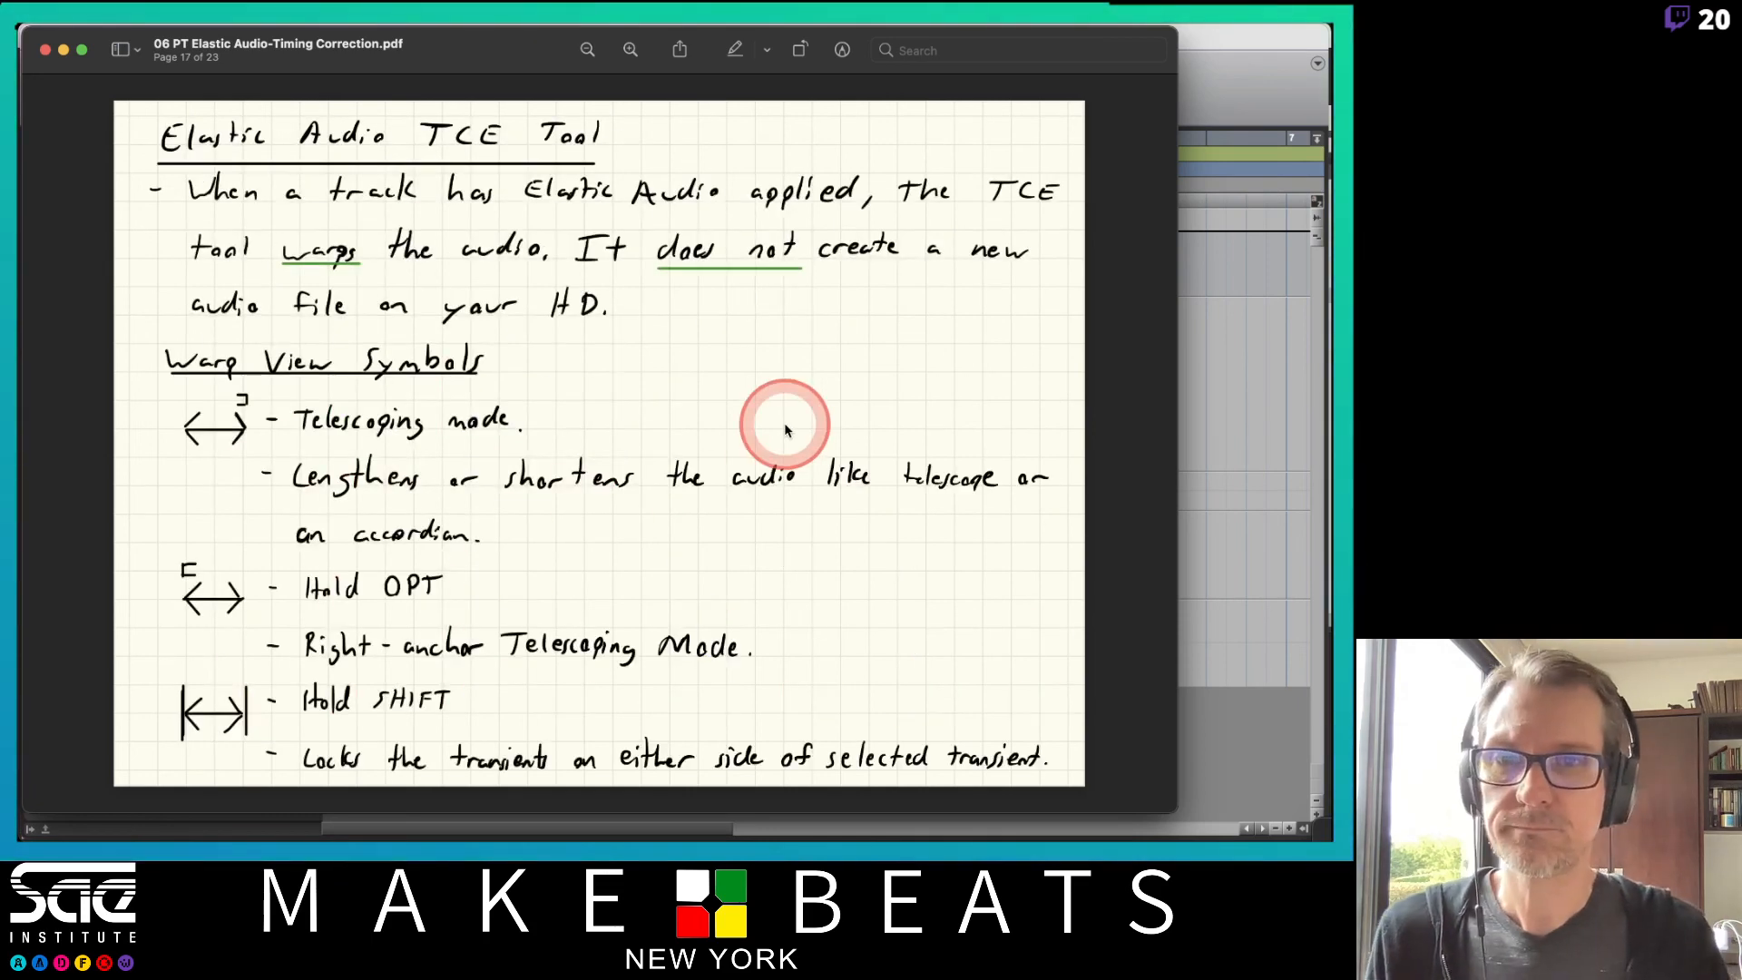
key("Down")
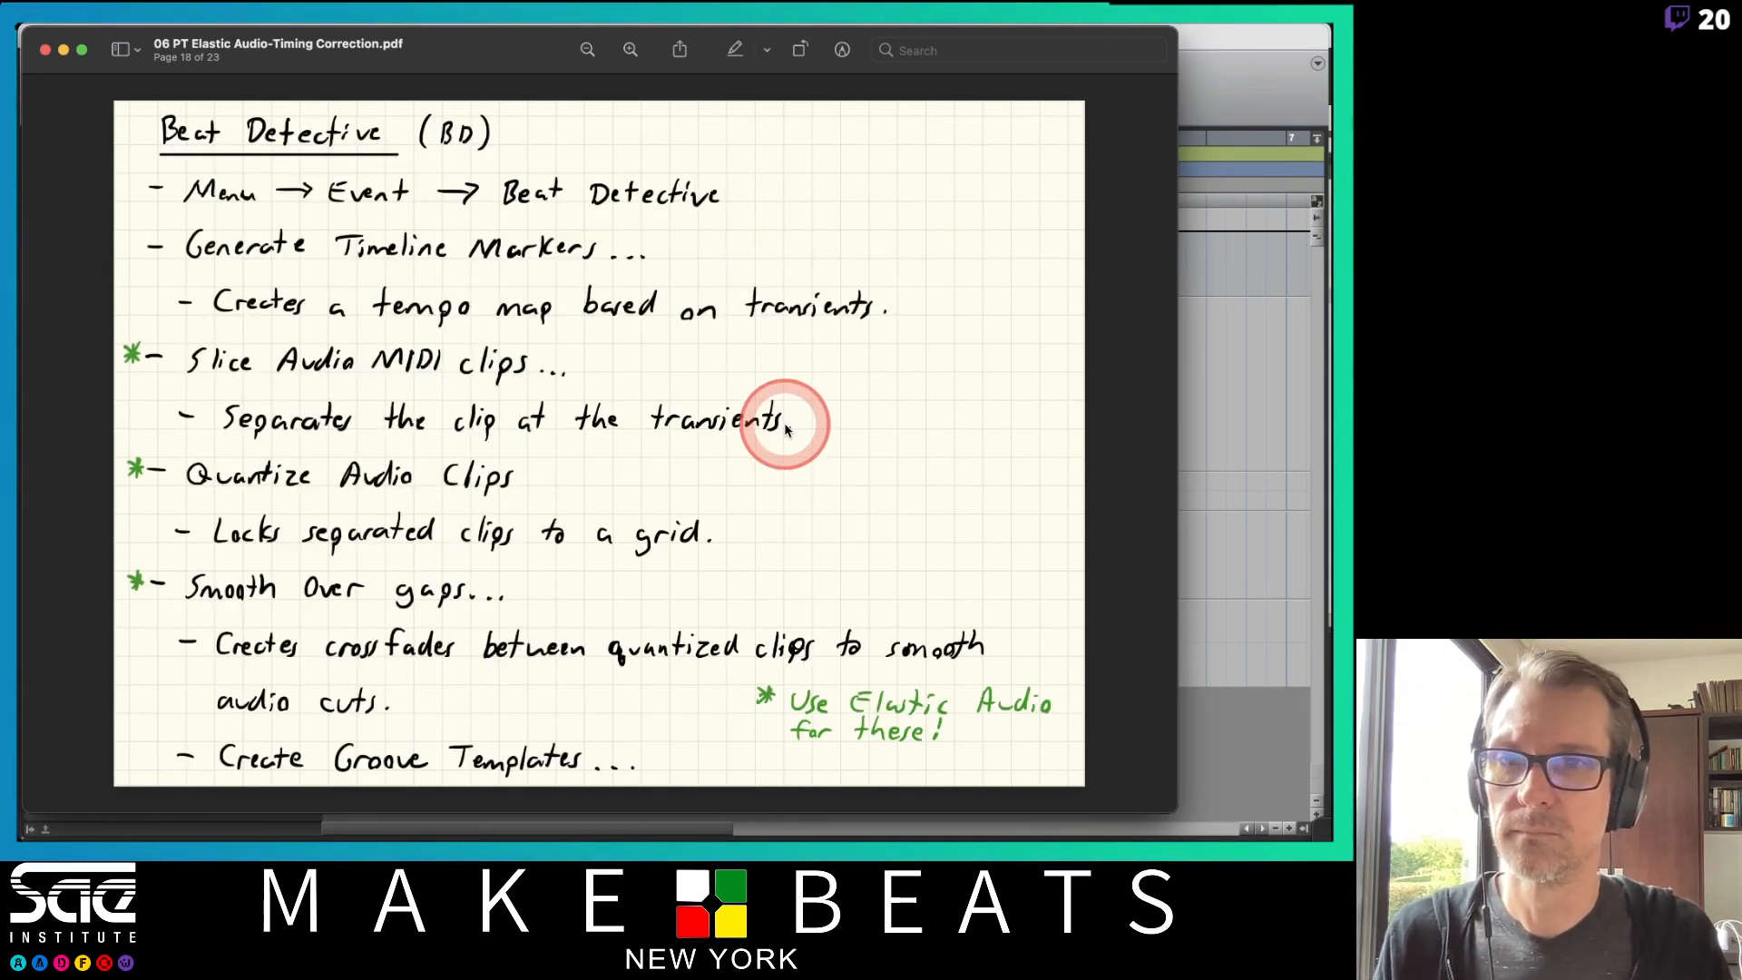
key("Up")
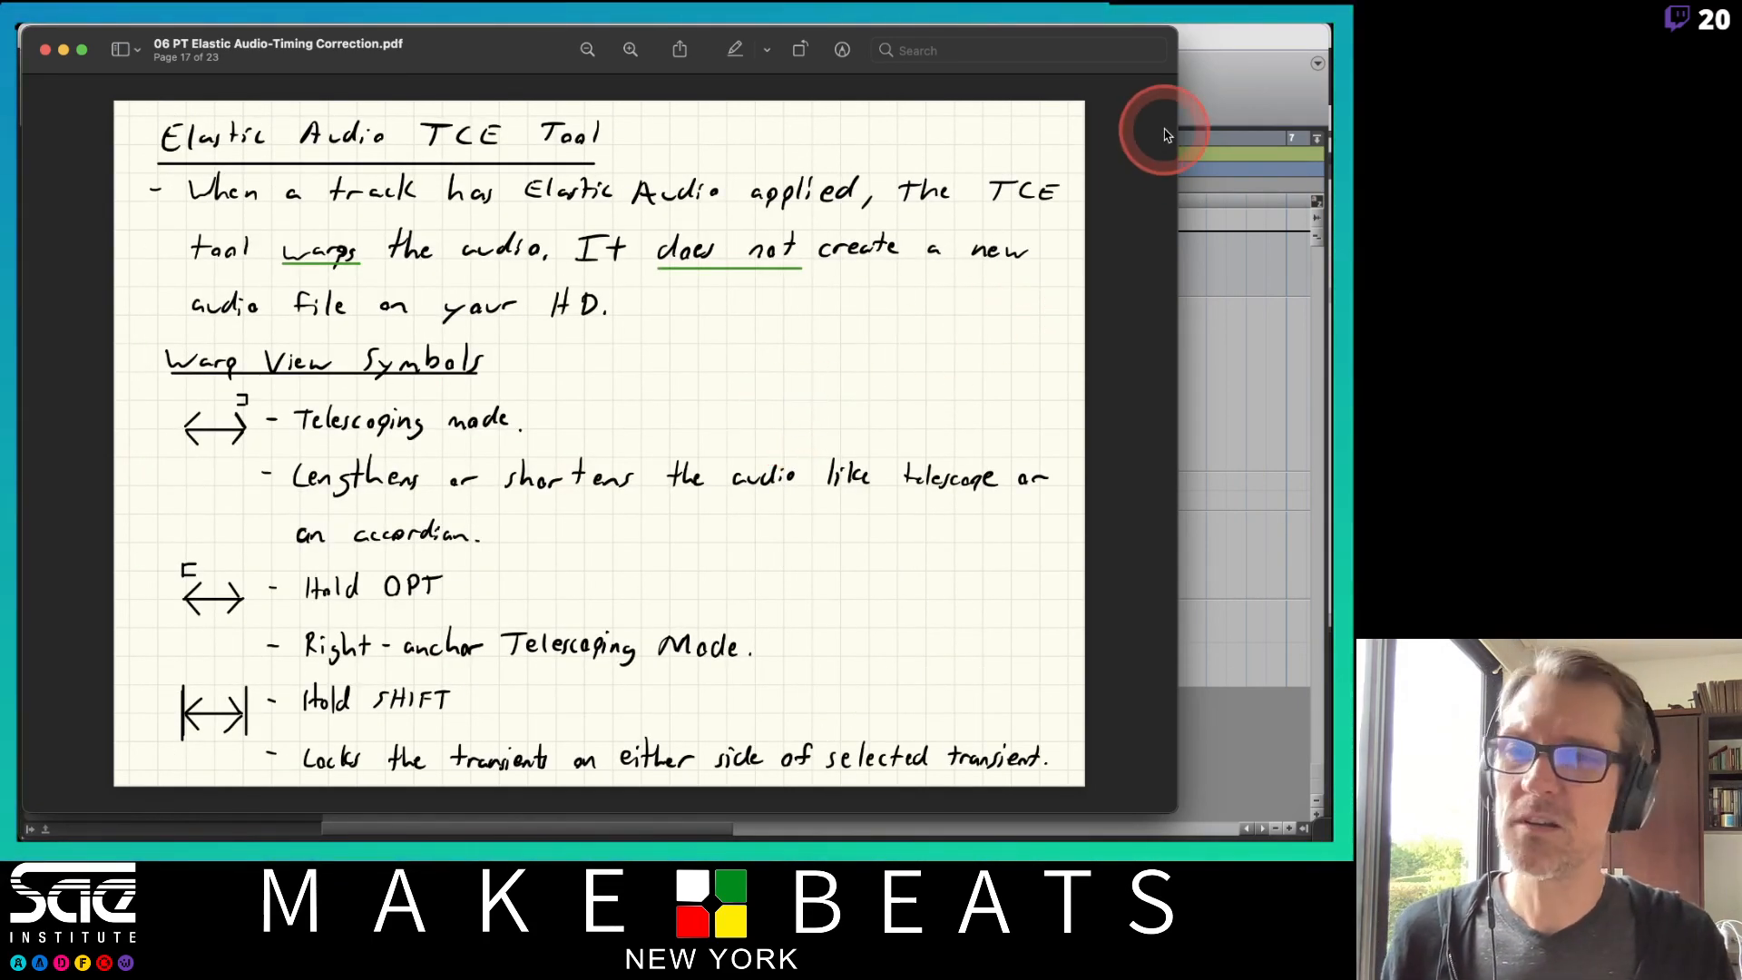
key("Up")
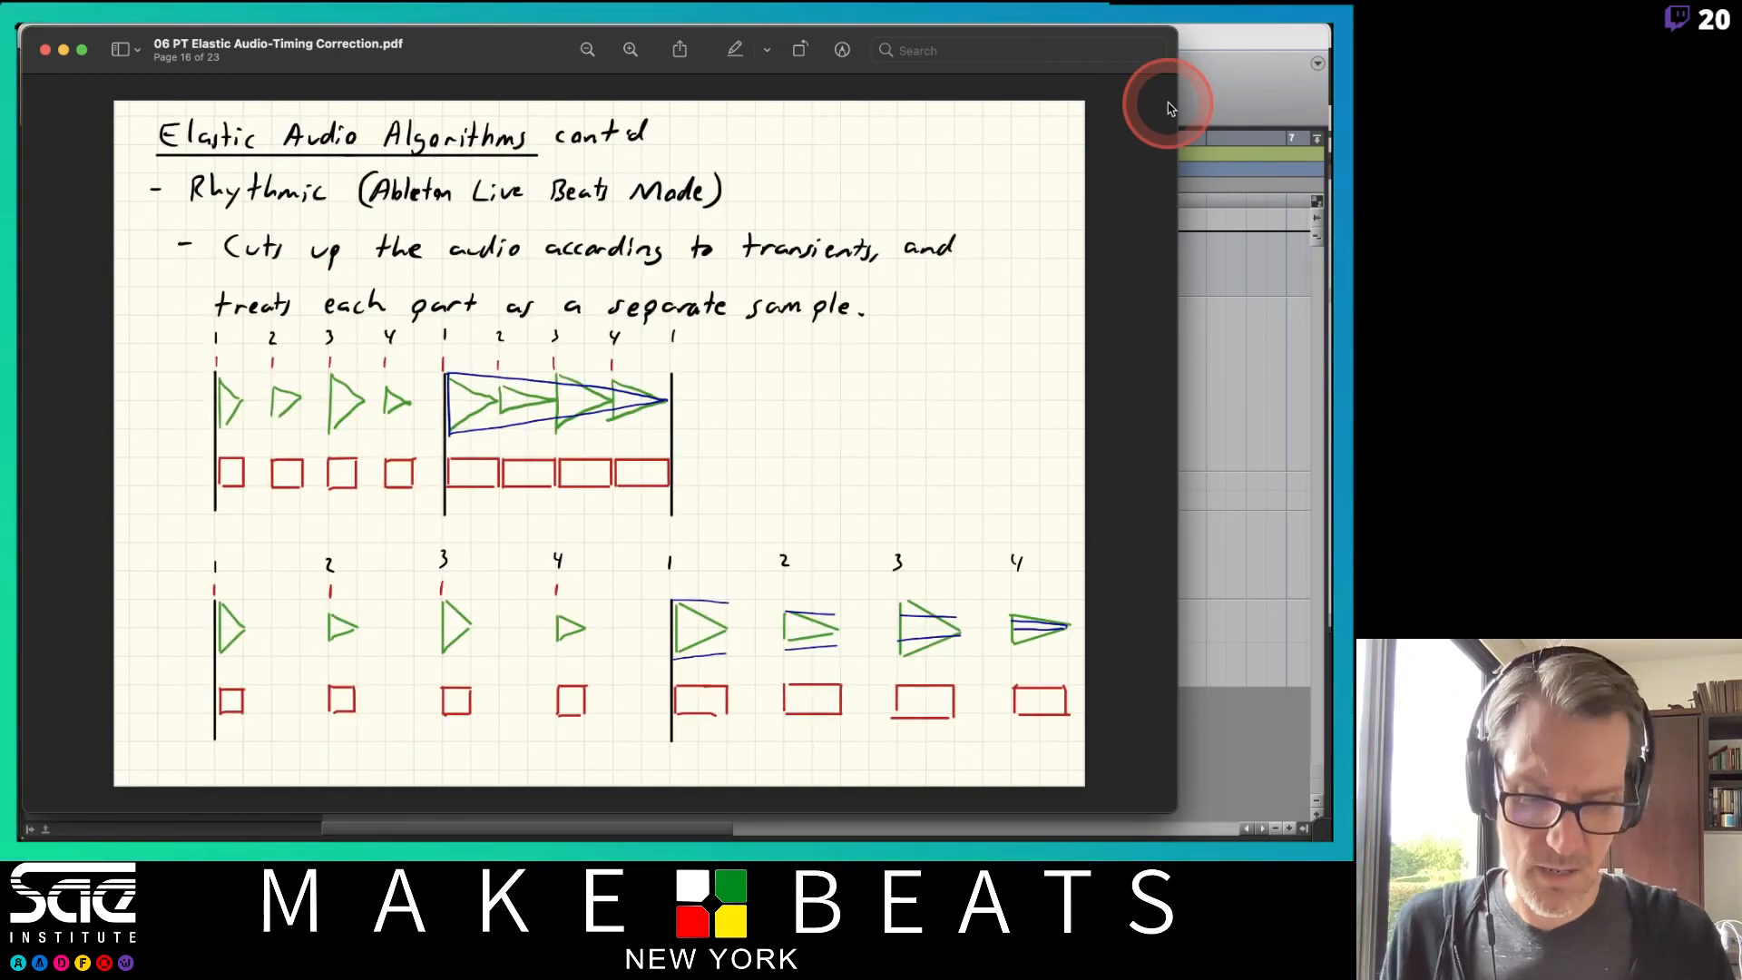
key("Down")
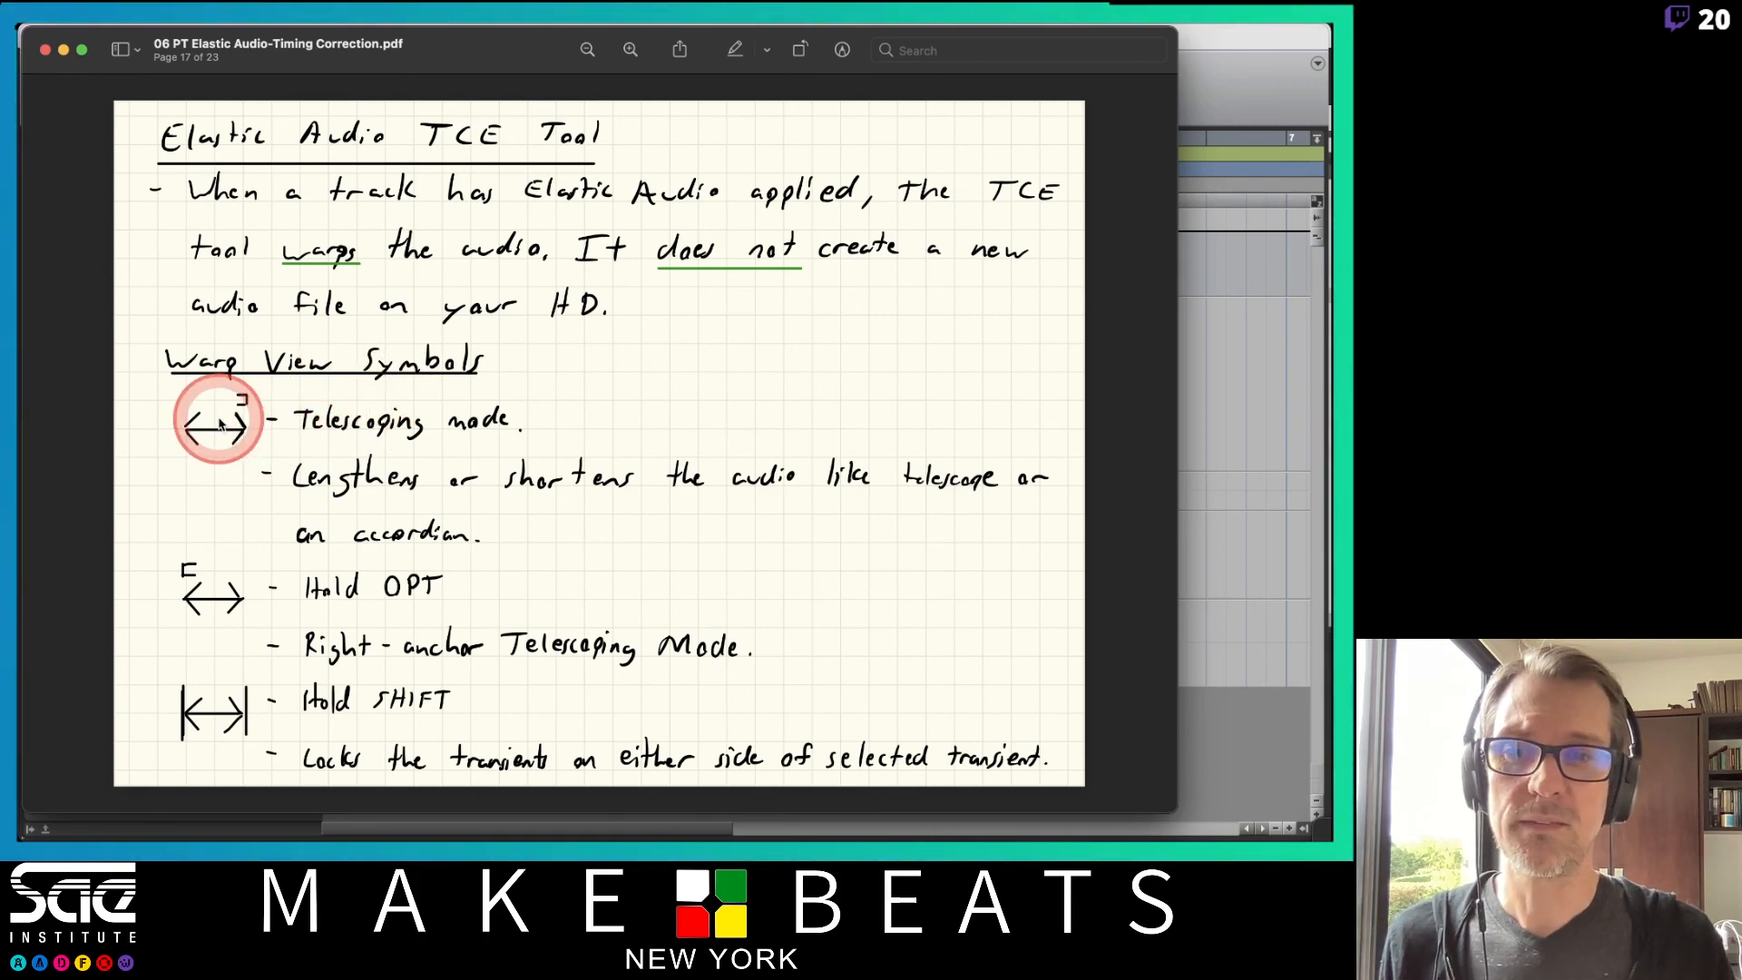
Return to Pro Tools and switch the Bt Lp EA track to Warp view.
left_click(1228, 62)
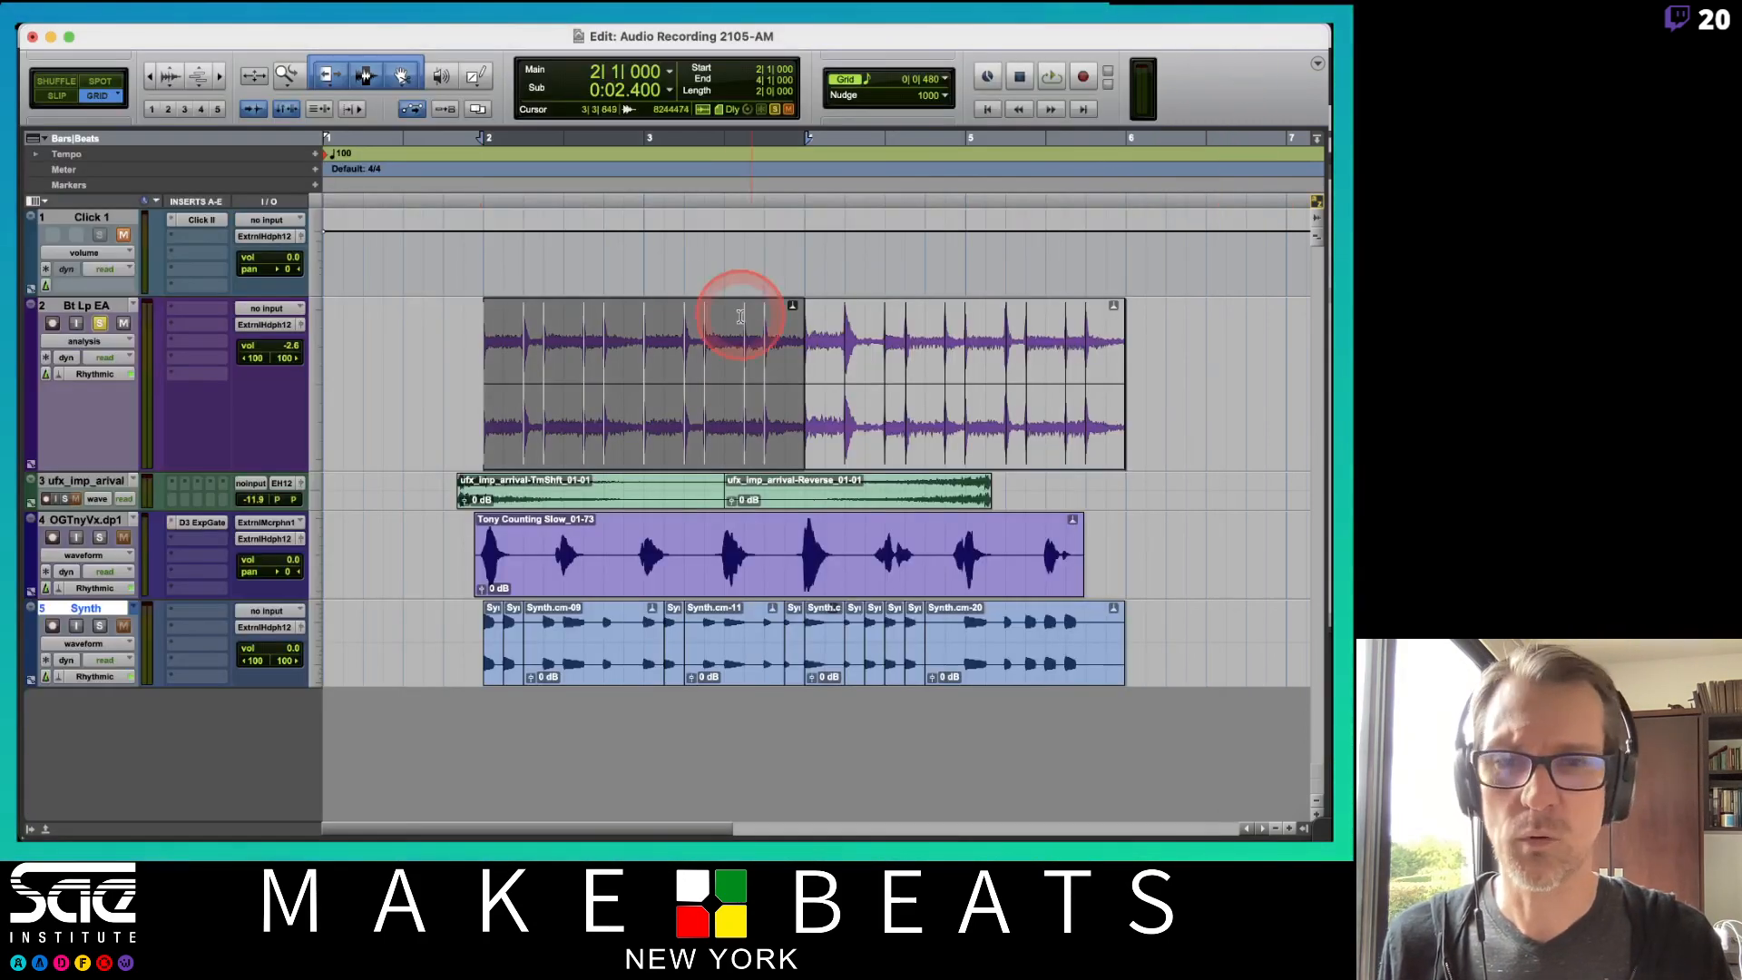
left_click(84, 341)
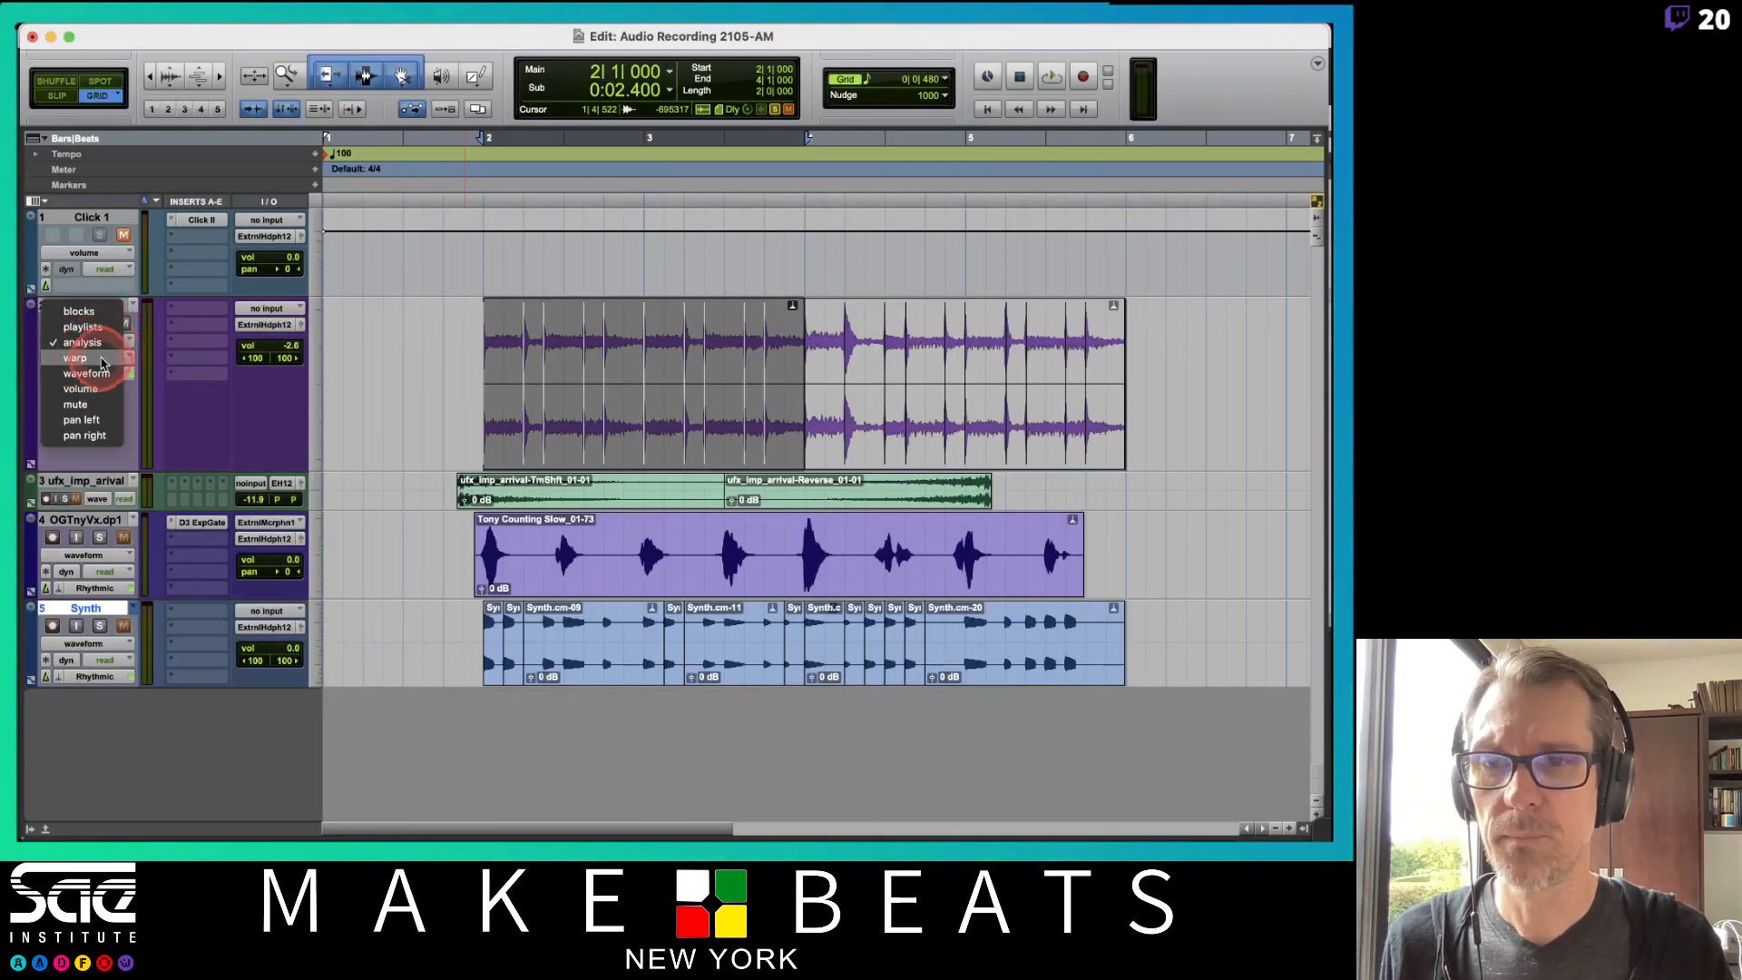
left_click(86, 356)
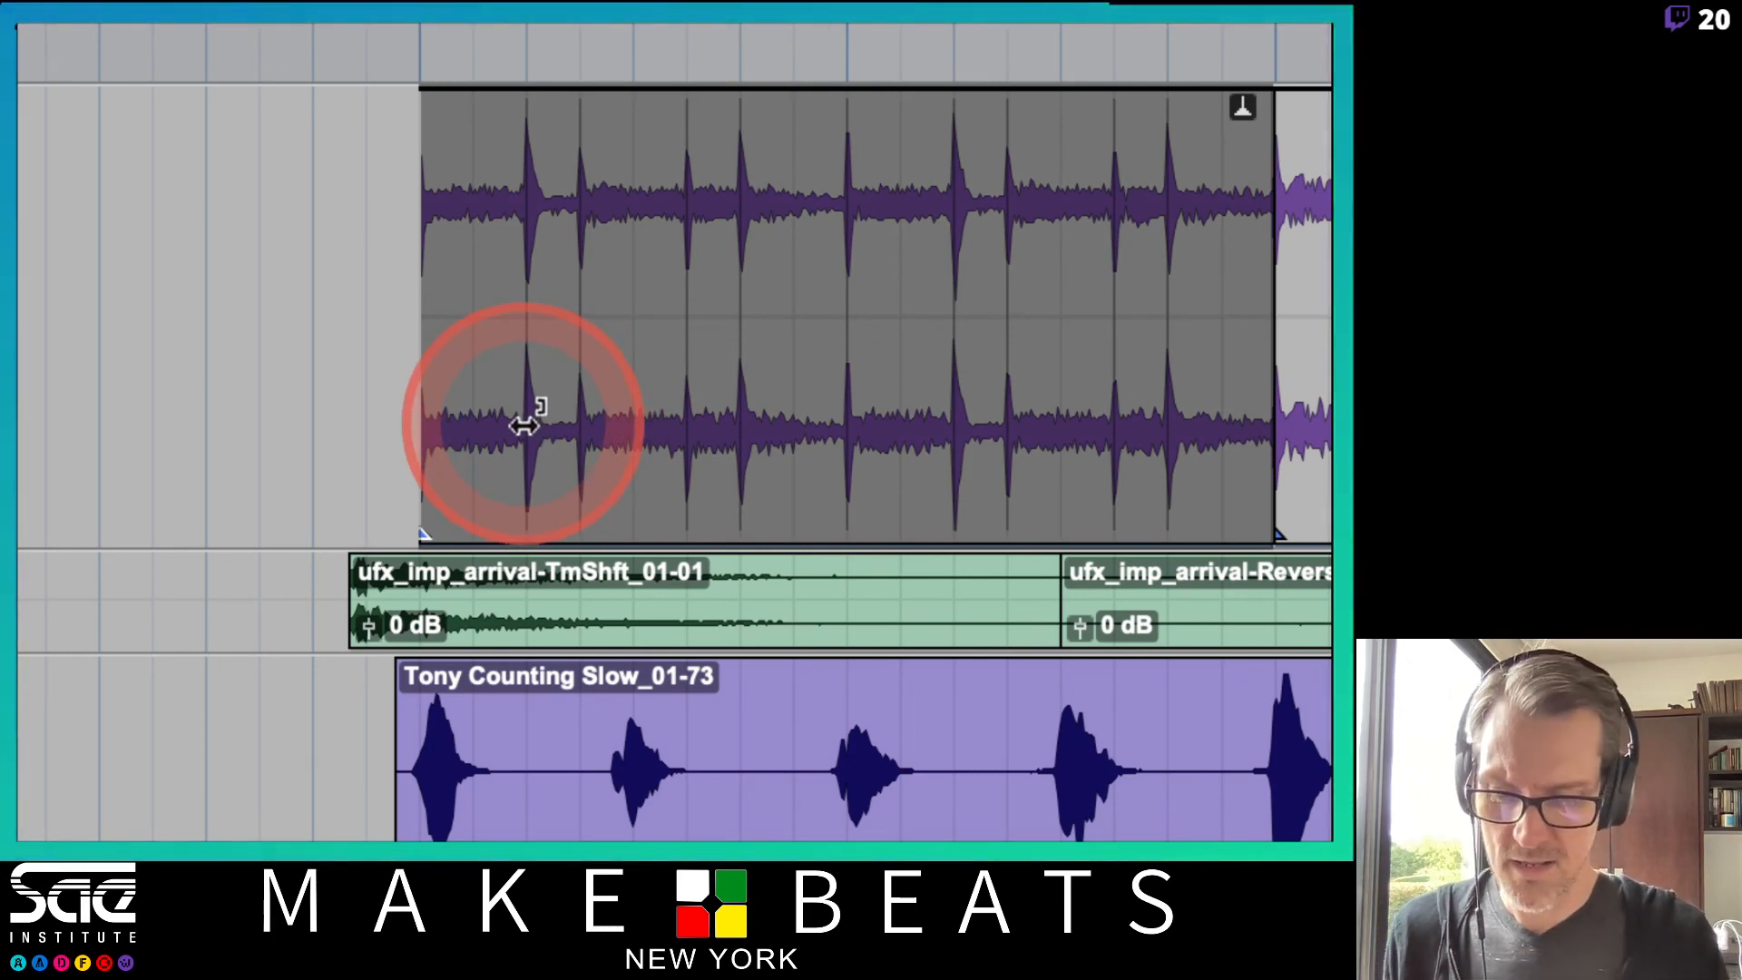
Switch to Slip mode and try telescoping the beat loop's audio with the TCE tool, then undo the warp.
key("super+Tab")
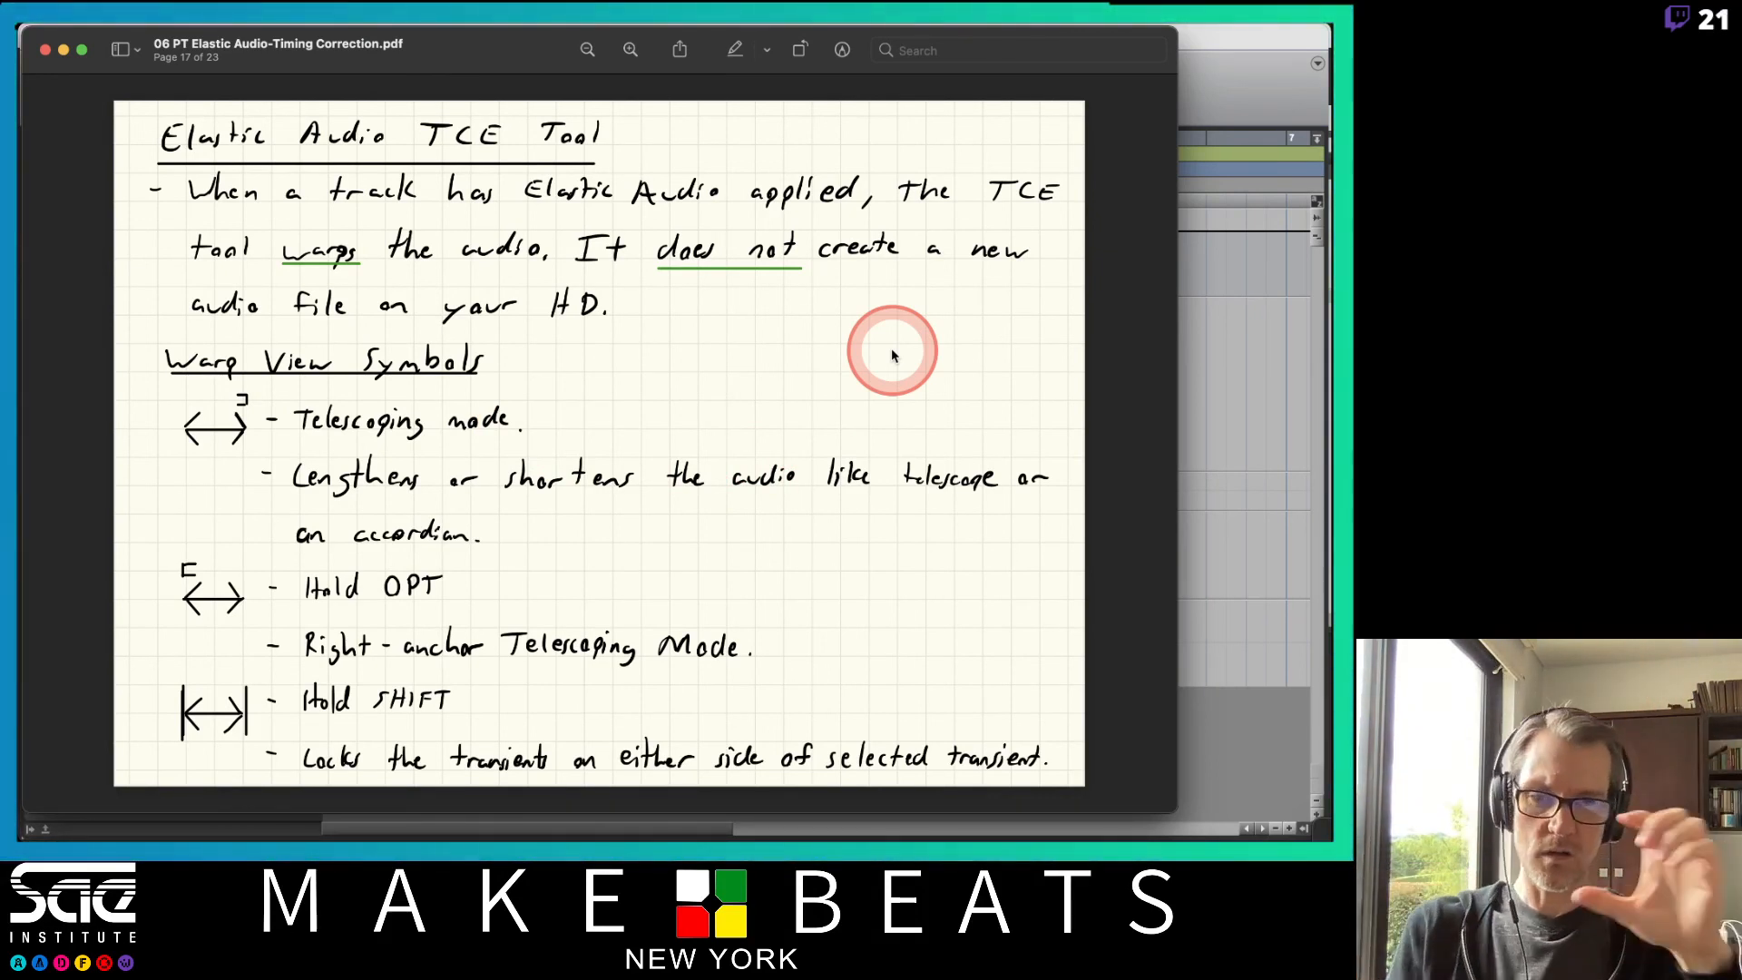
key("super+Tab")
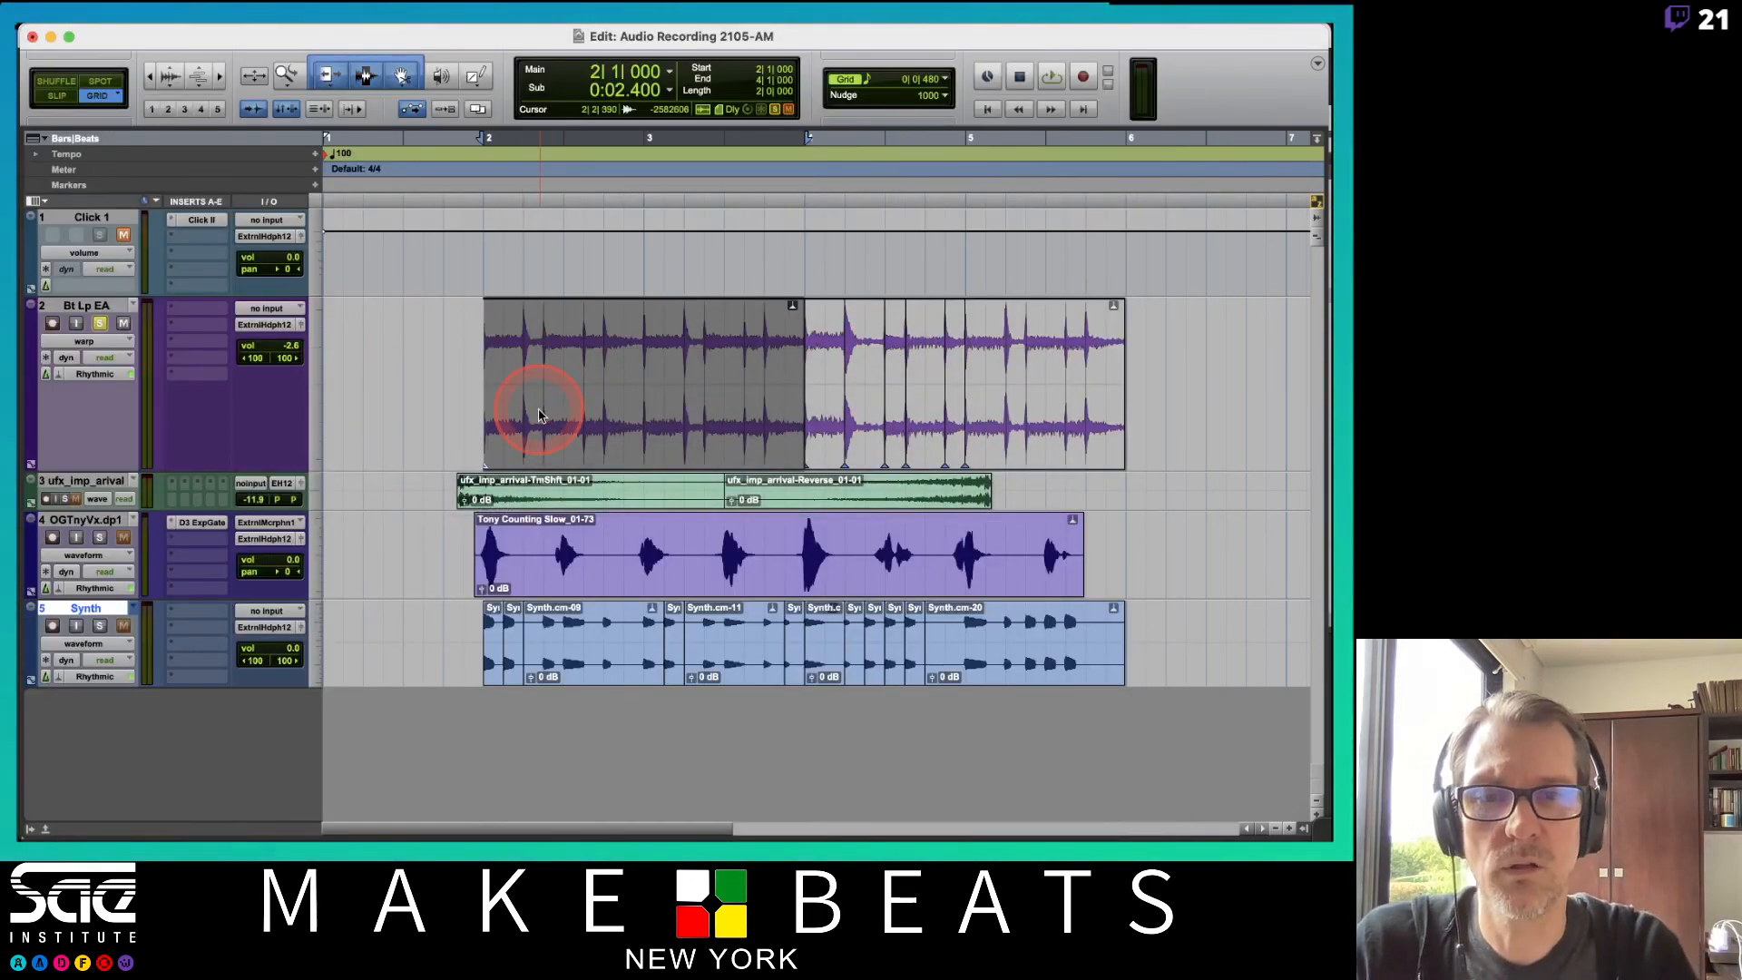
left_click_drag(524, 428, 505, 427)
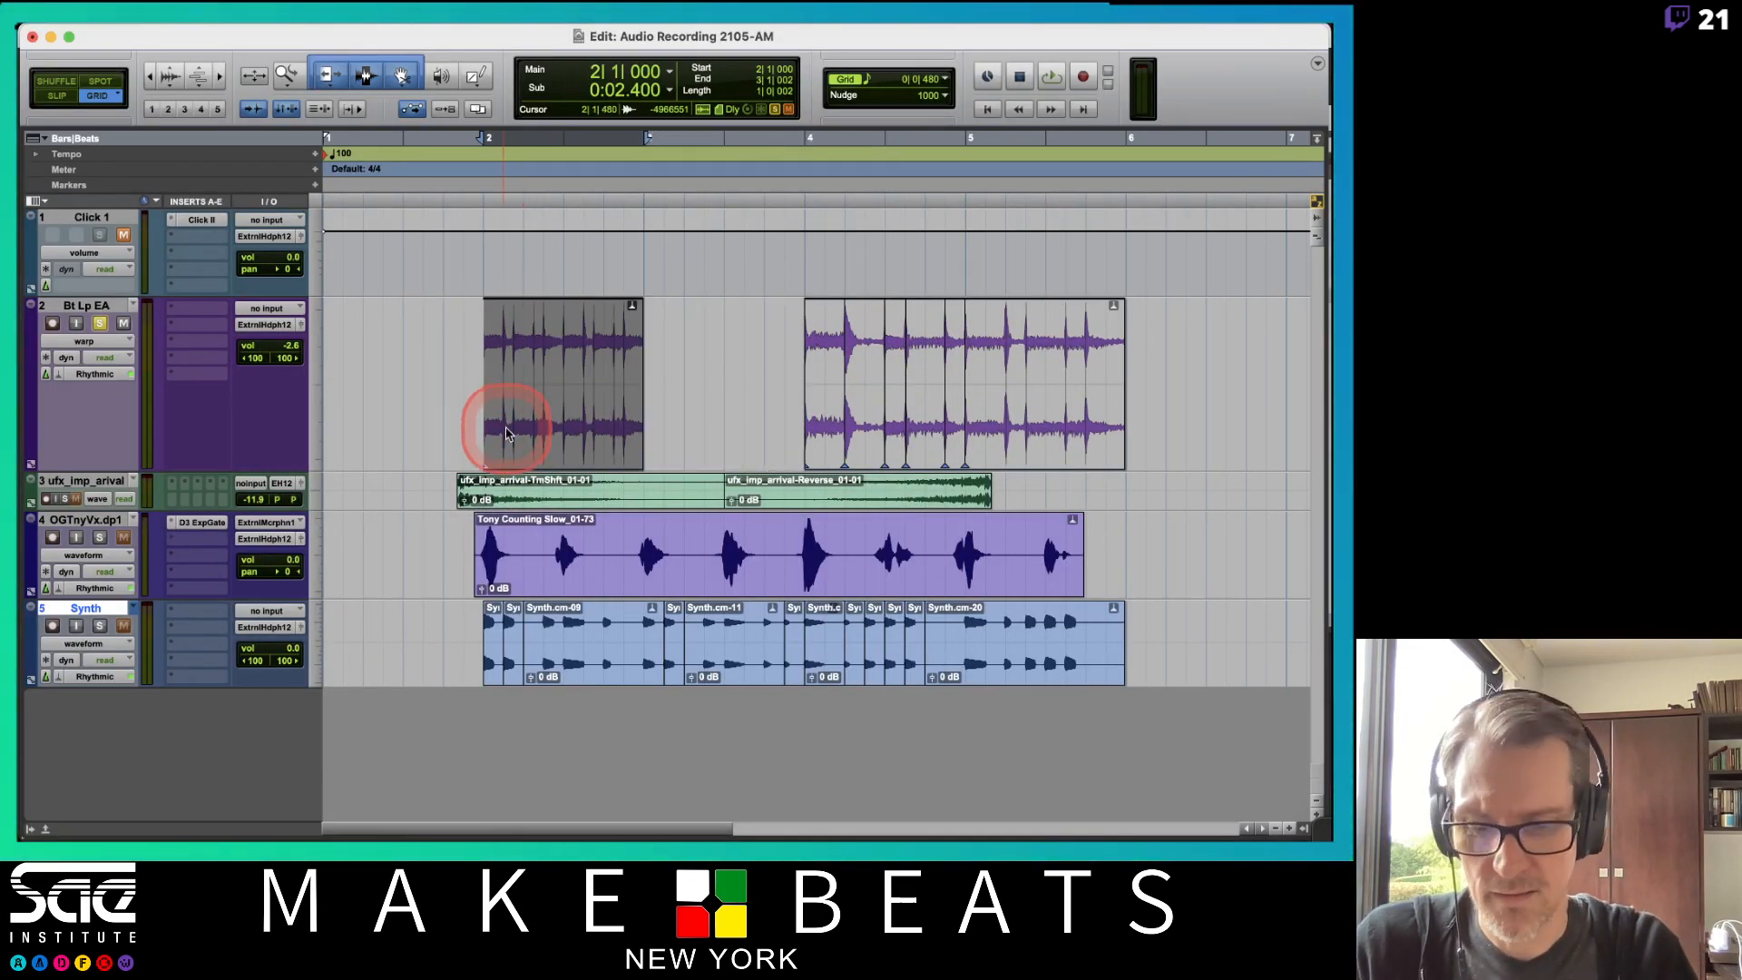
key("F2")
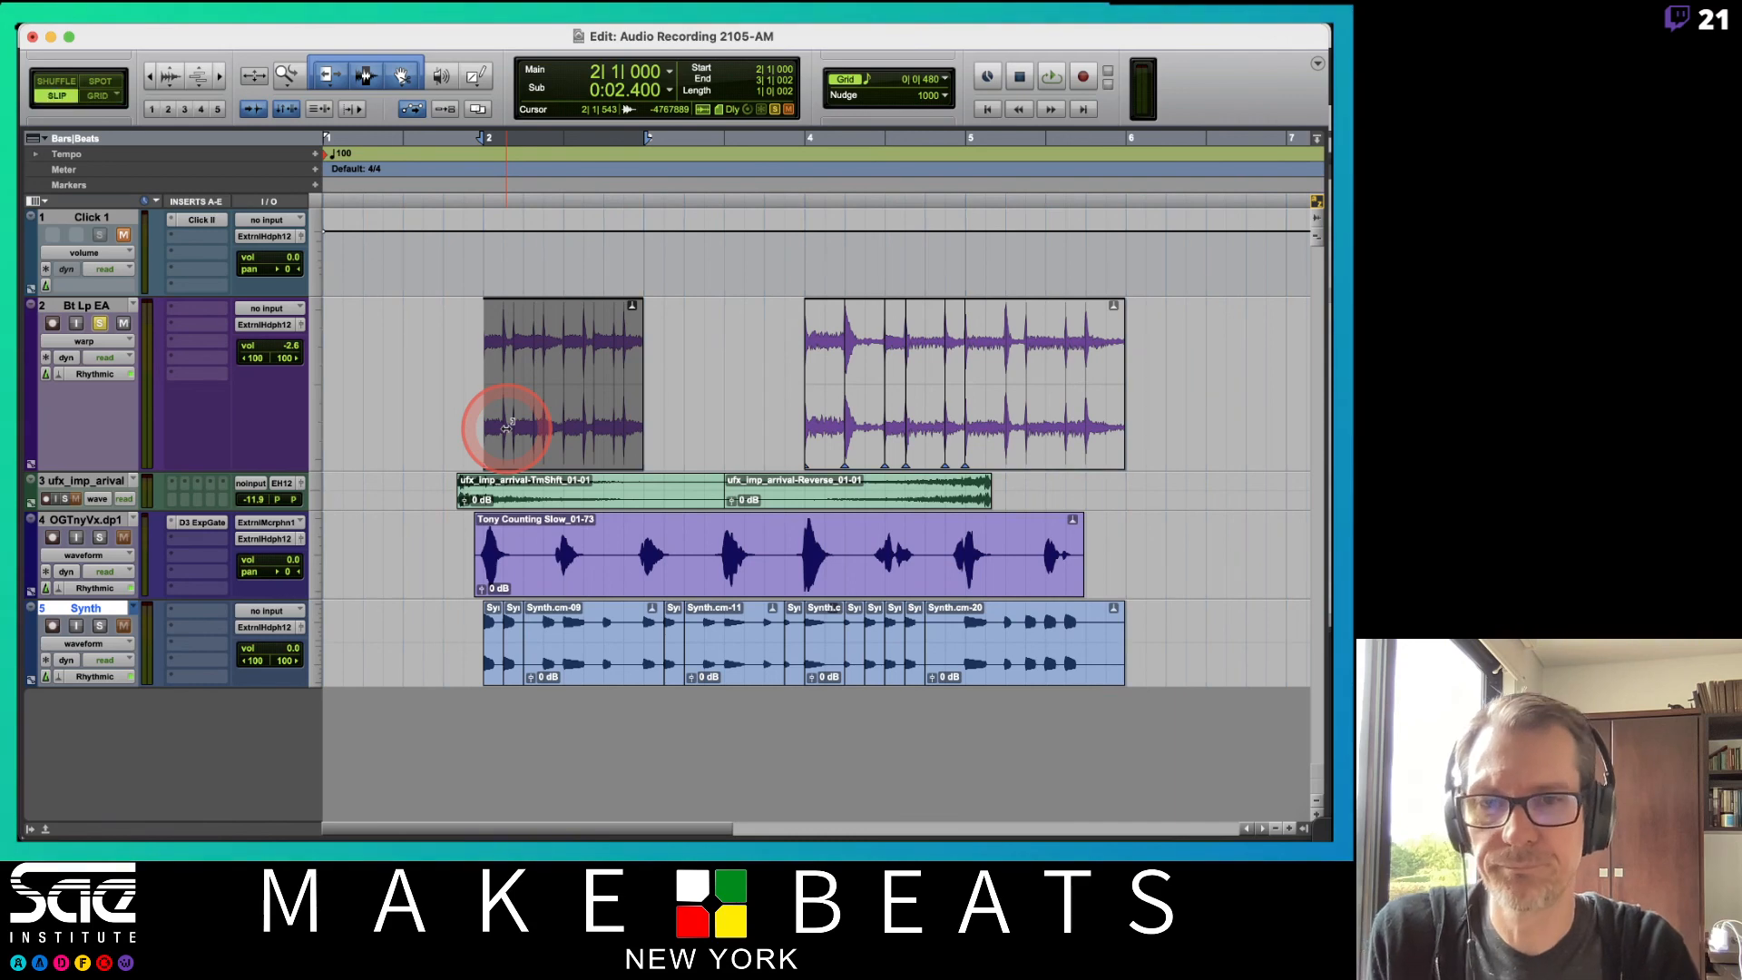
mouse_move(506, 427)
left_mouse_down()
mouse_move(571, 435)
mouse_move(518, 445)
left_mouse_up()
key("super+z")
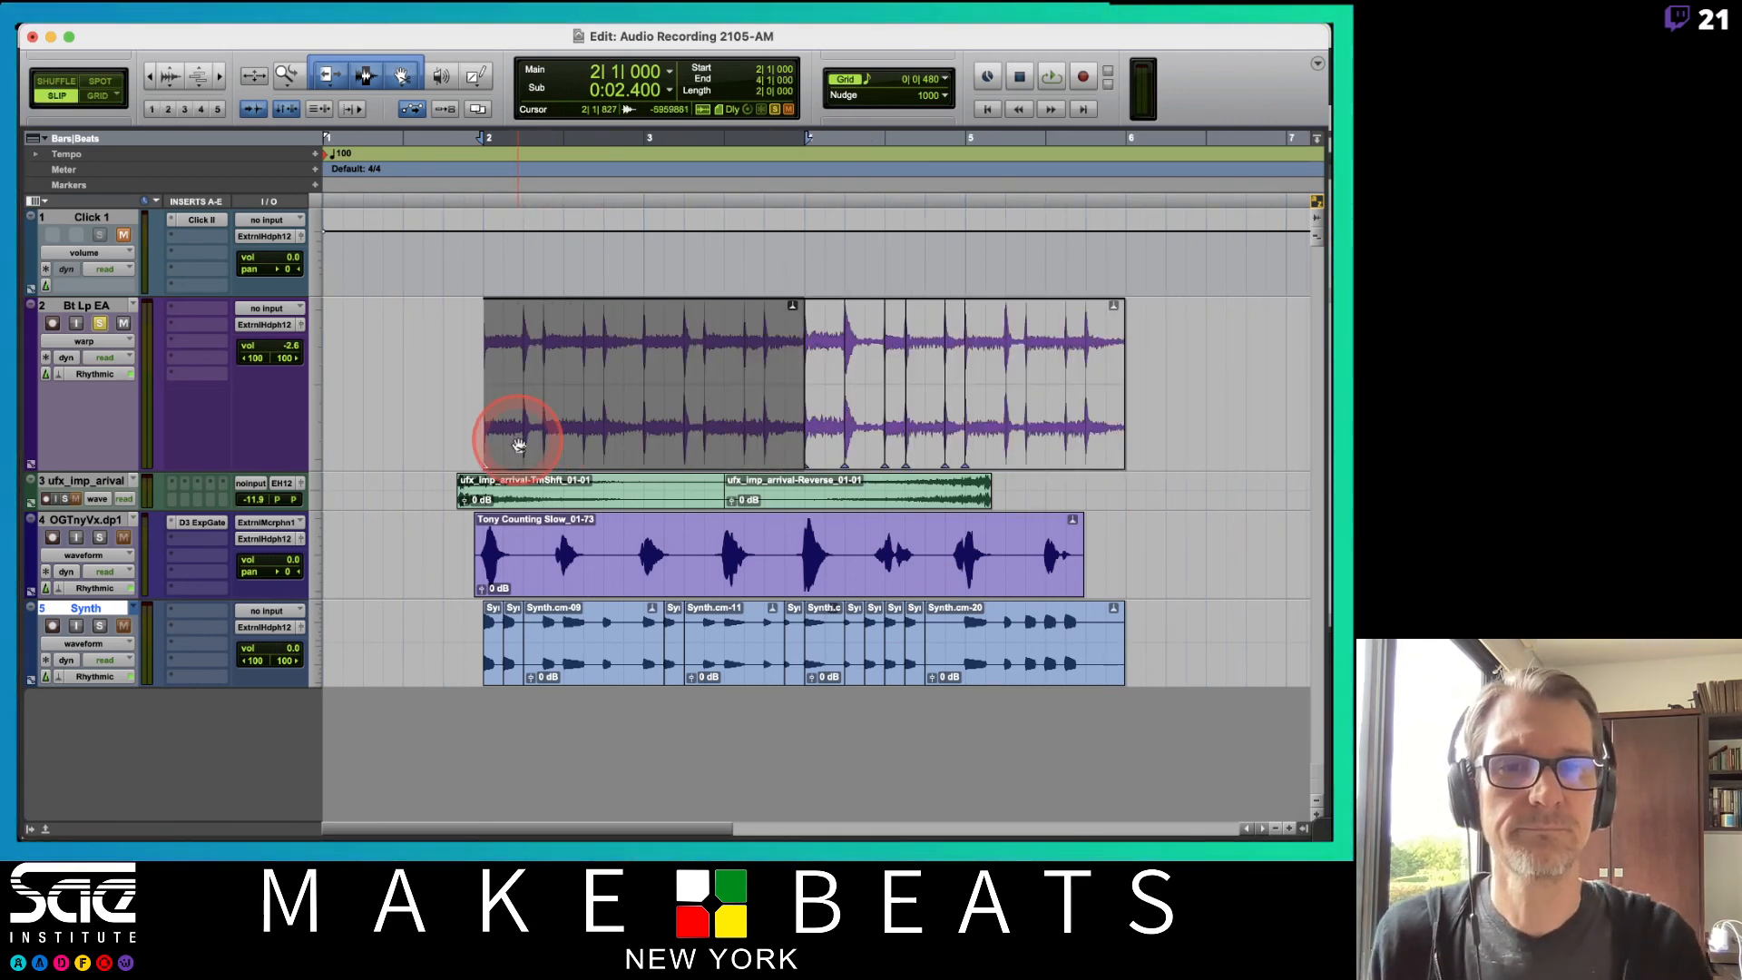
Try telescoping the beat loop from its left edge once more with the TCE tool.
key("super+Tab")
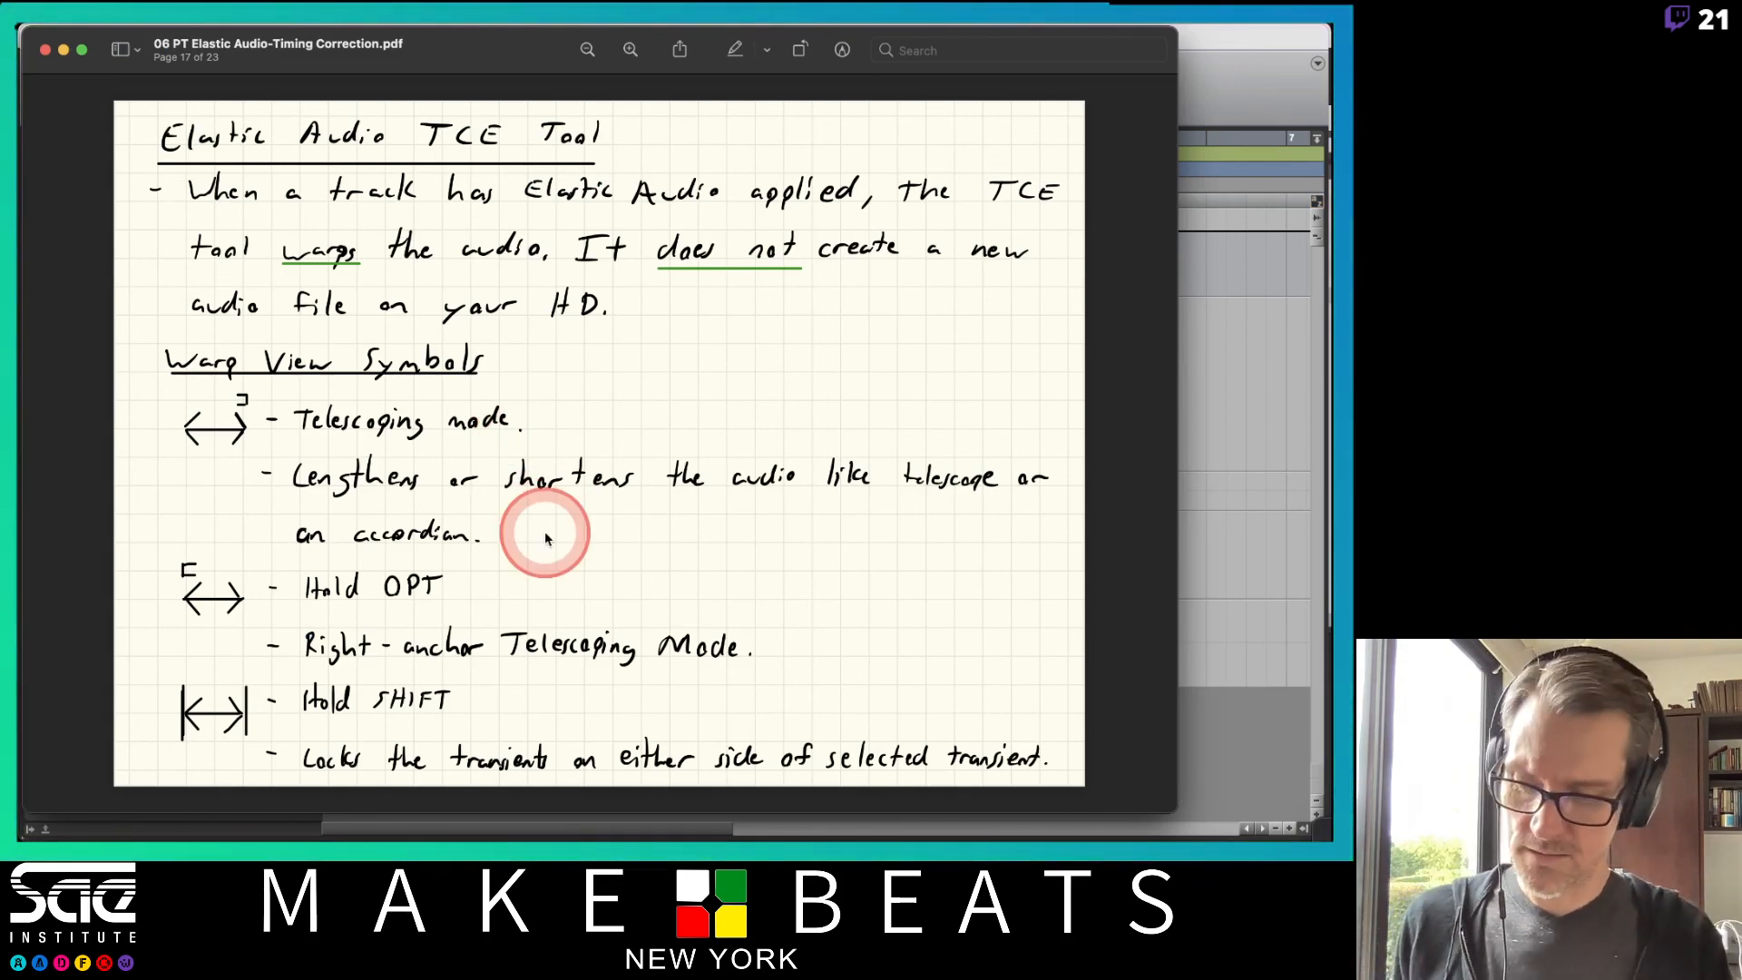
key("super+Tab")
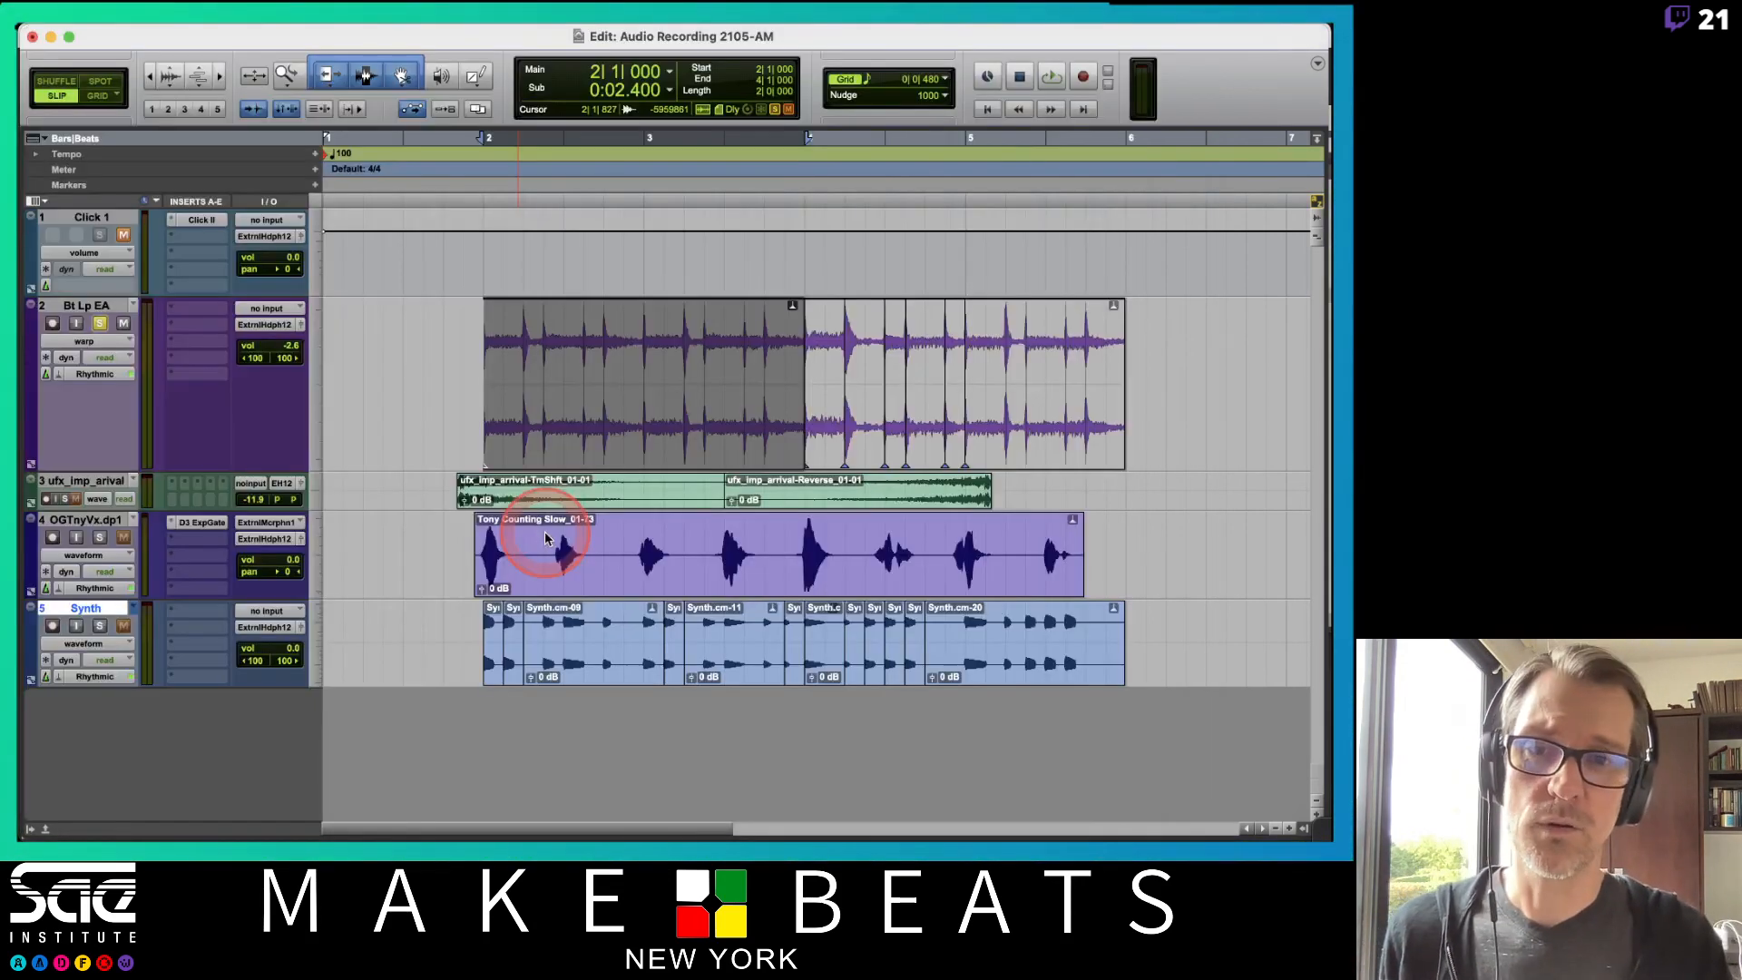
left_click(483, 466)
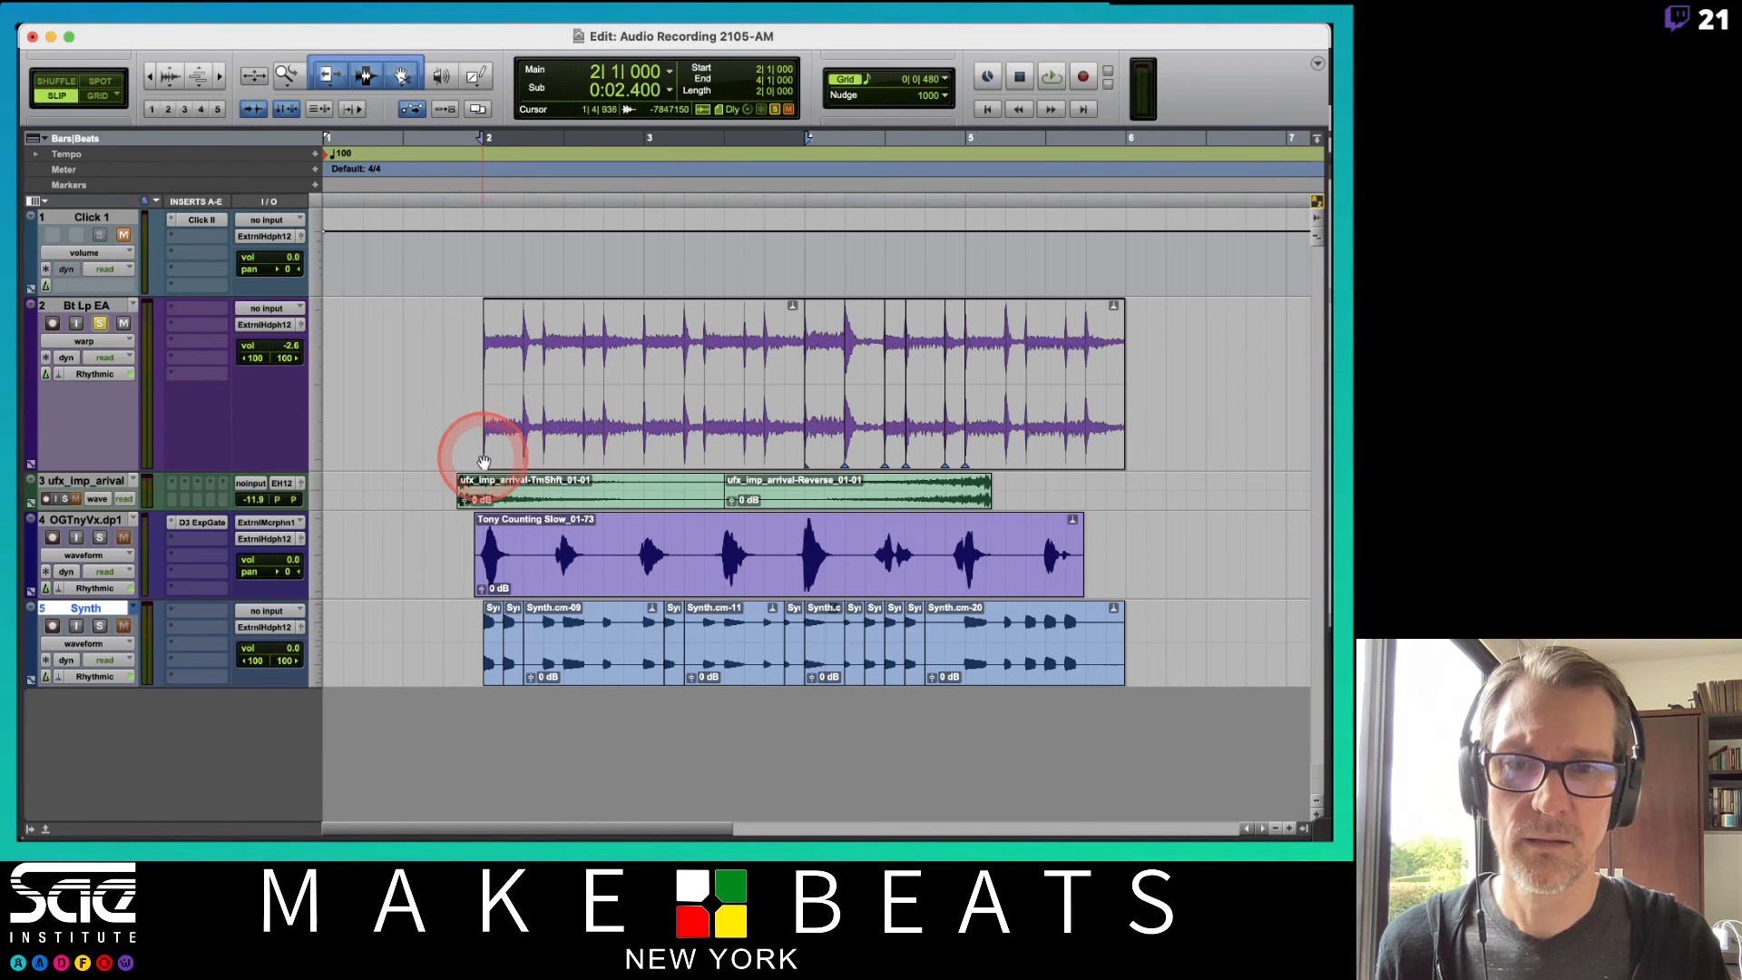
left_click(487, 458)
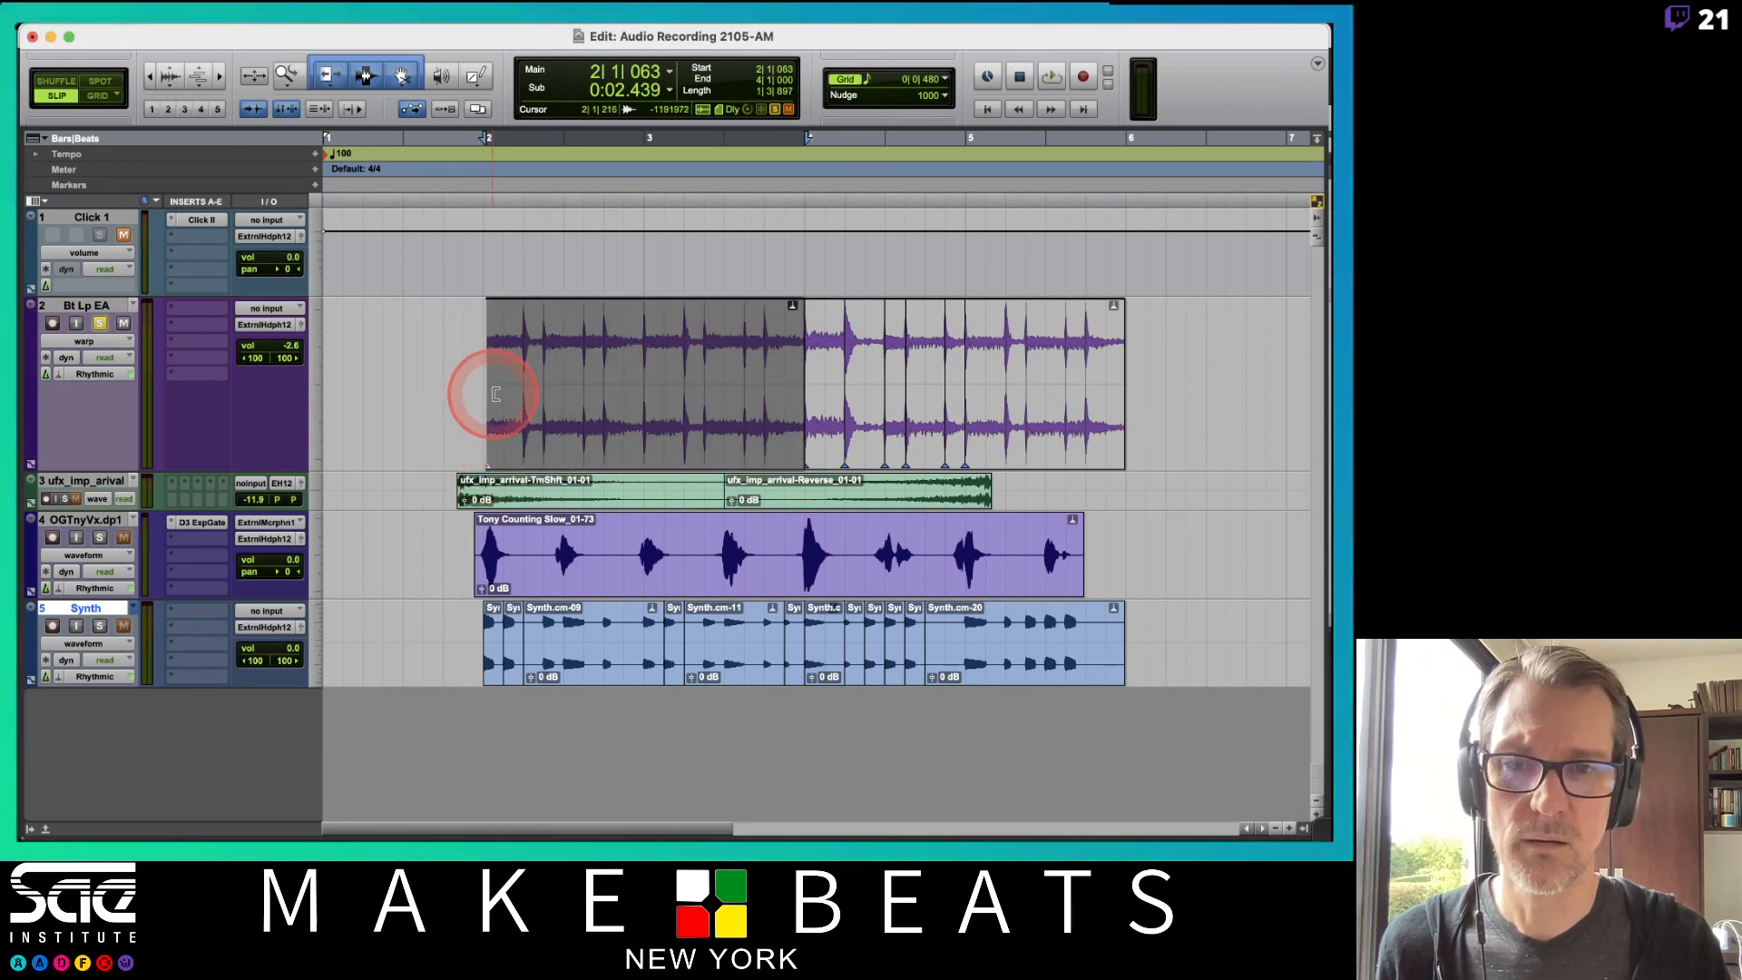
left_click(488, 461)
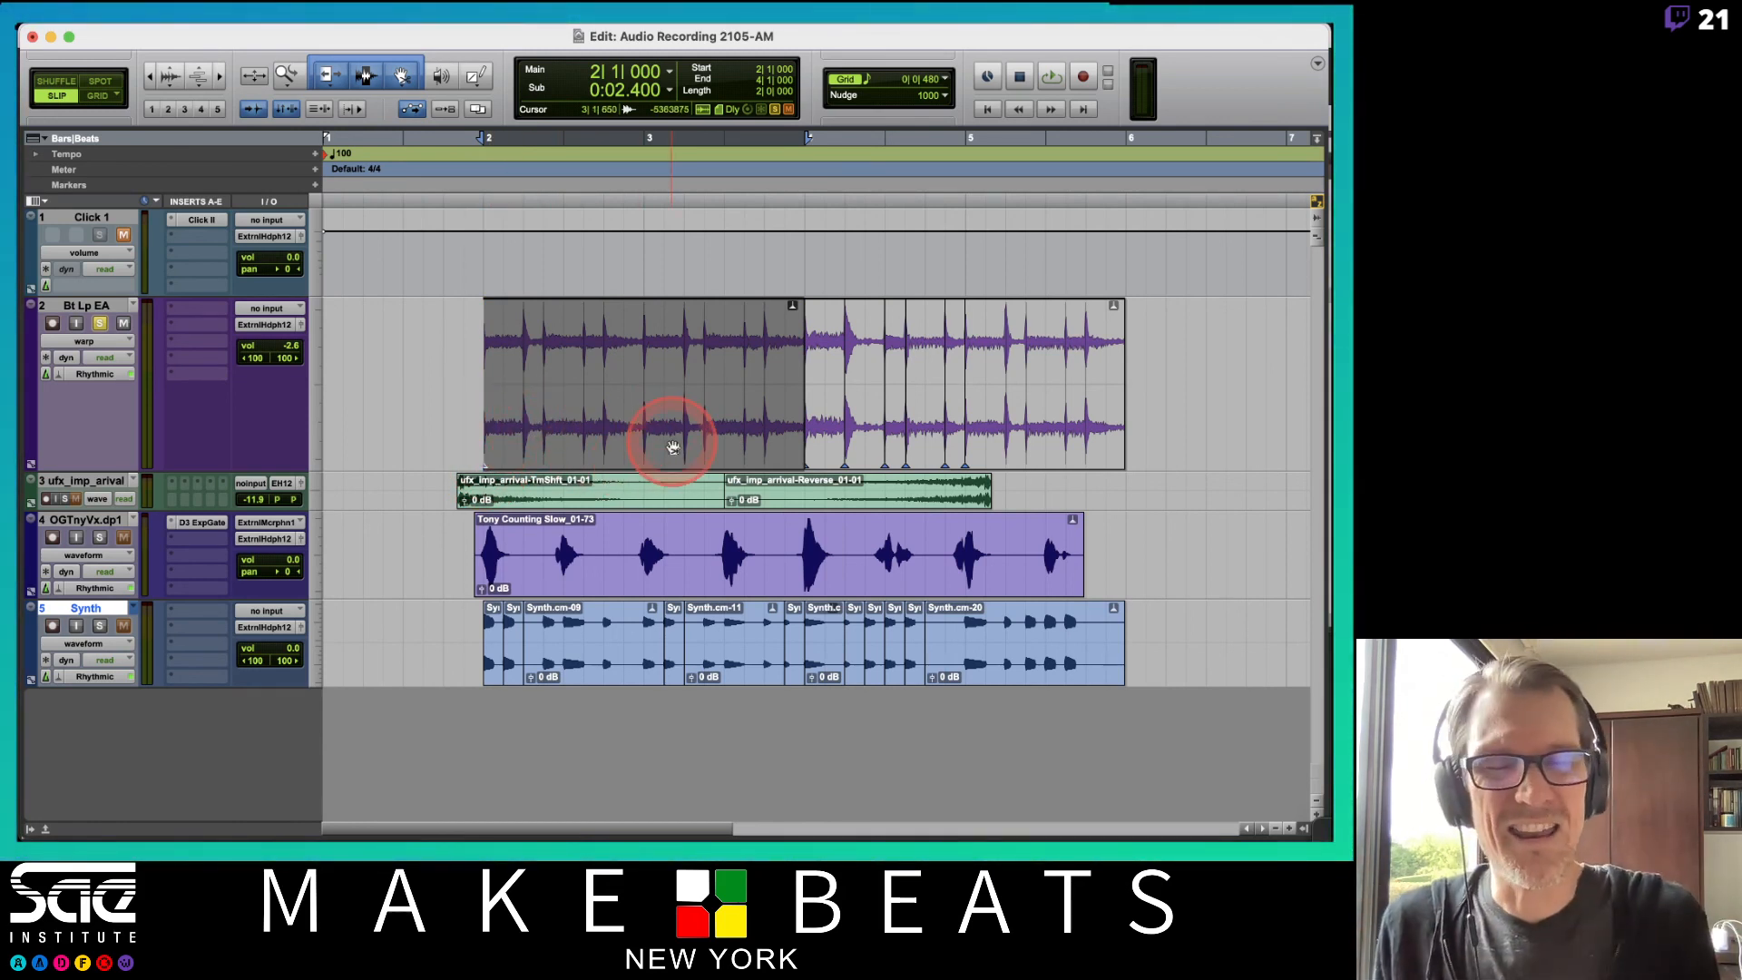
key("super+Tab")
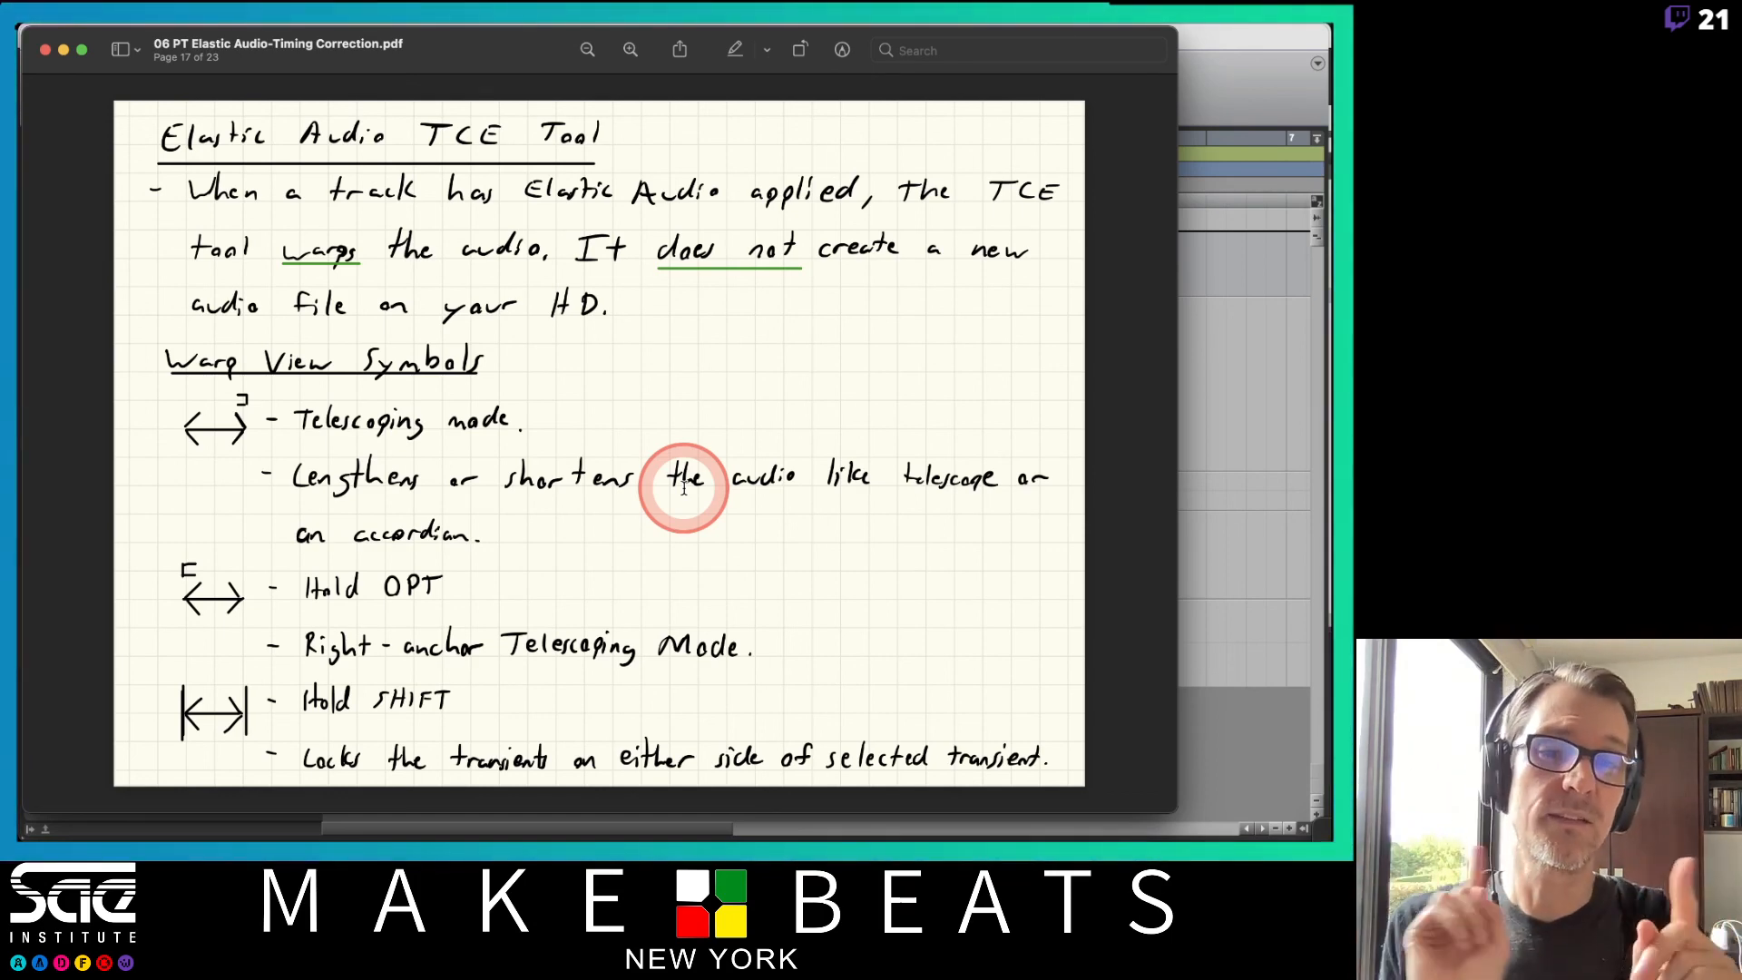
left_click(1213, 334)
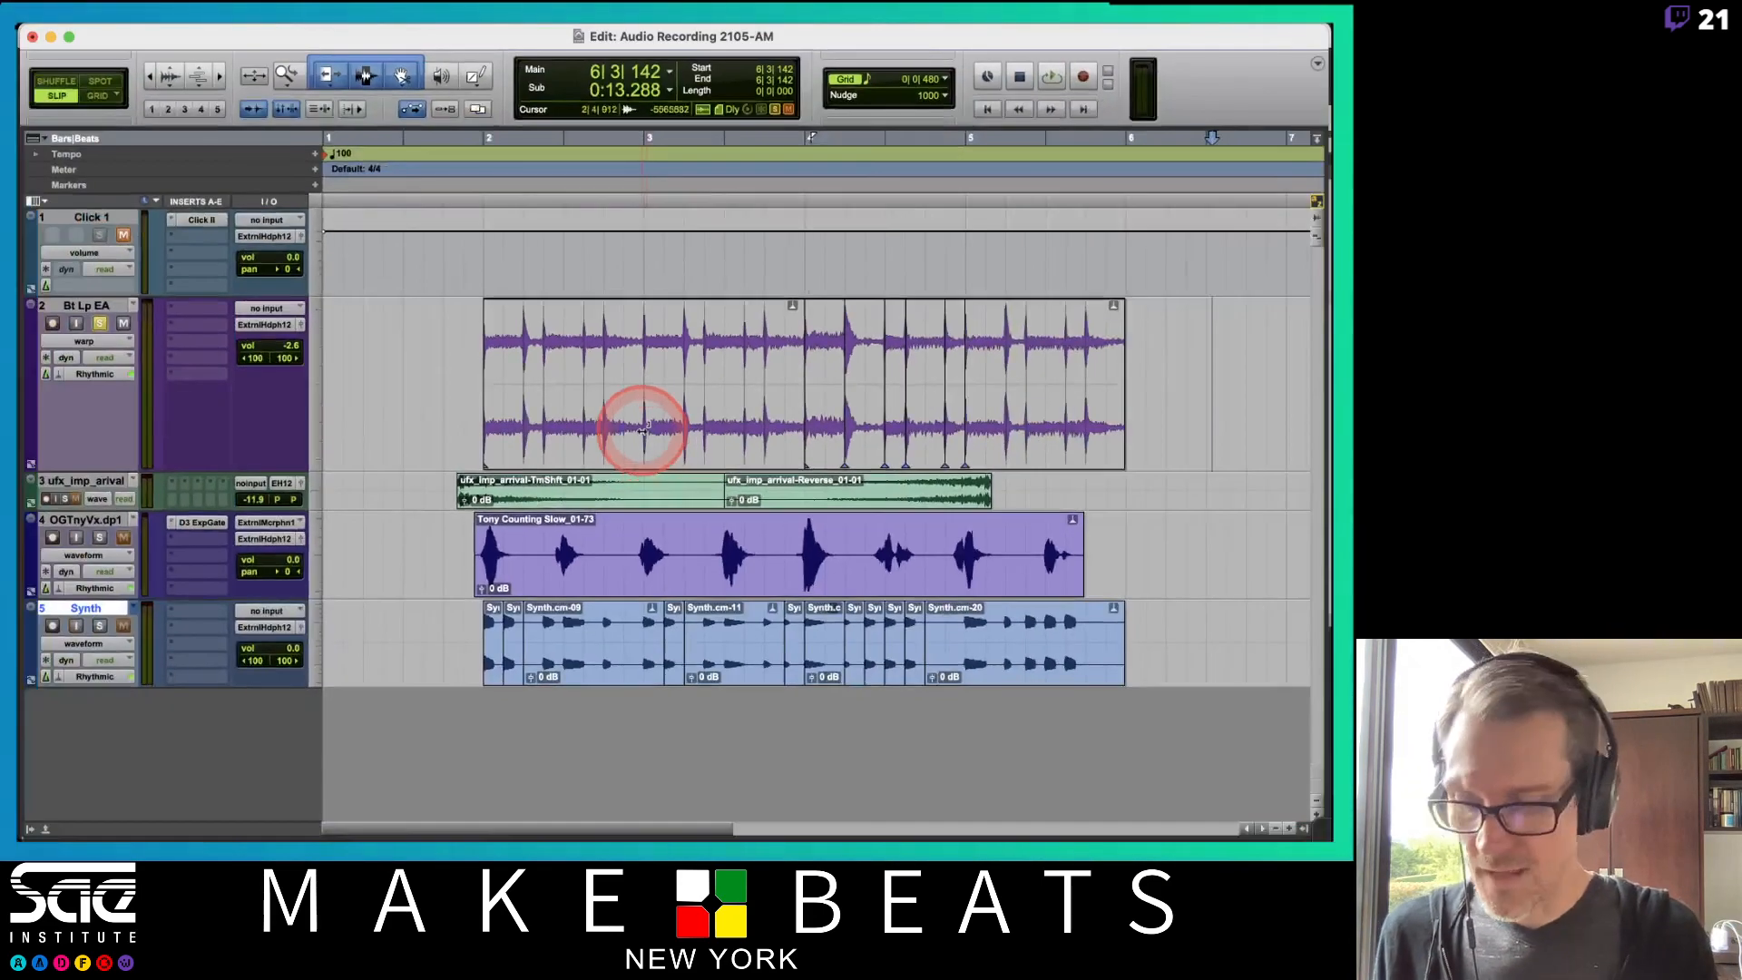
key("super+Tab")
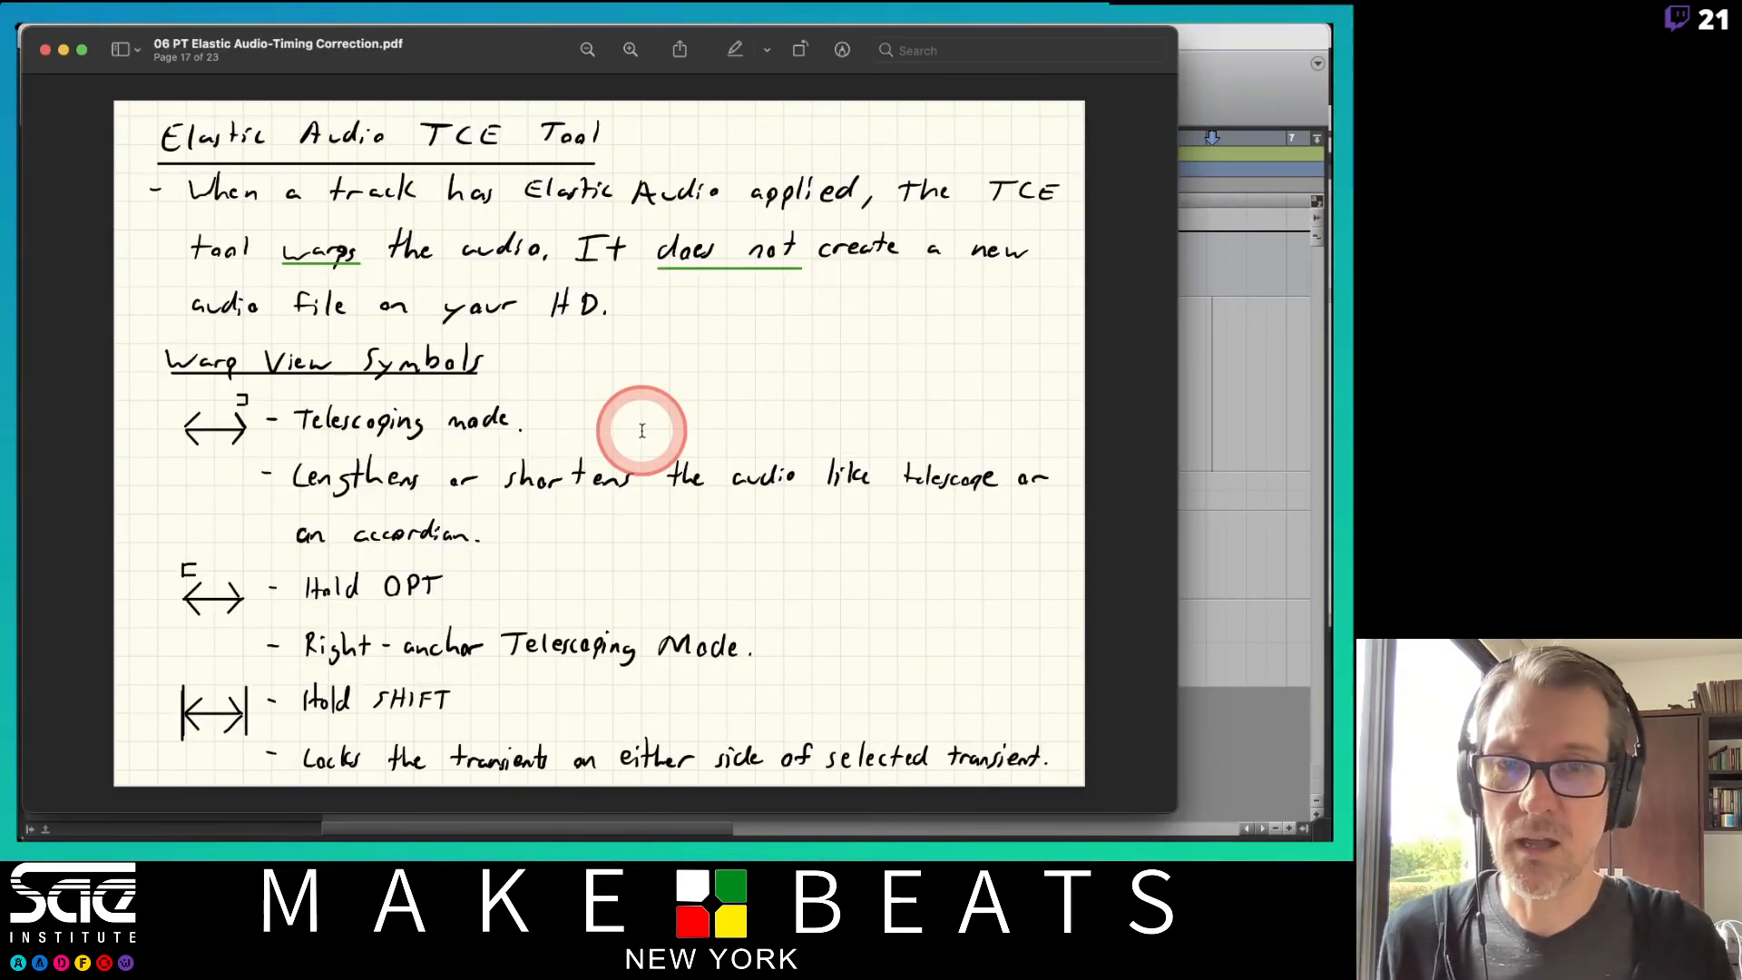
key("super+Tab")
left_click(642, 437)
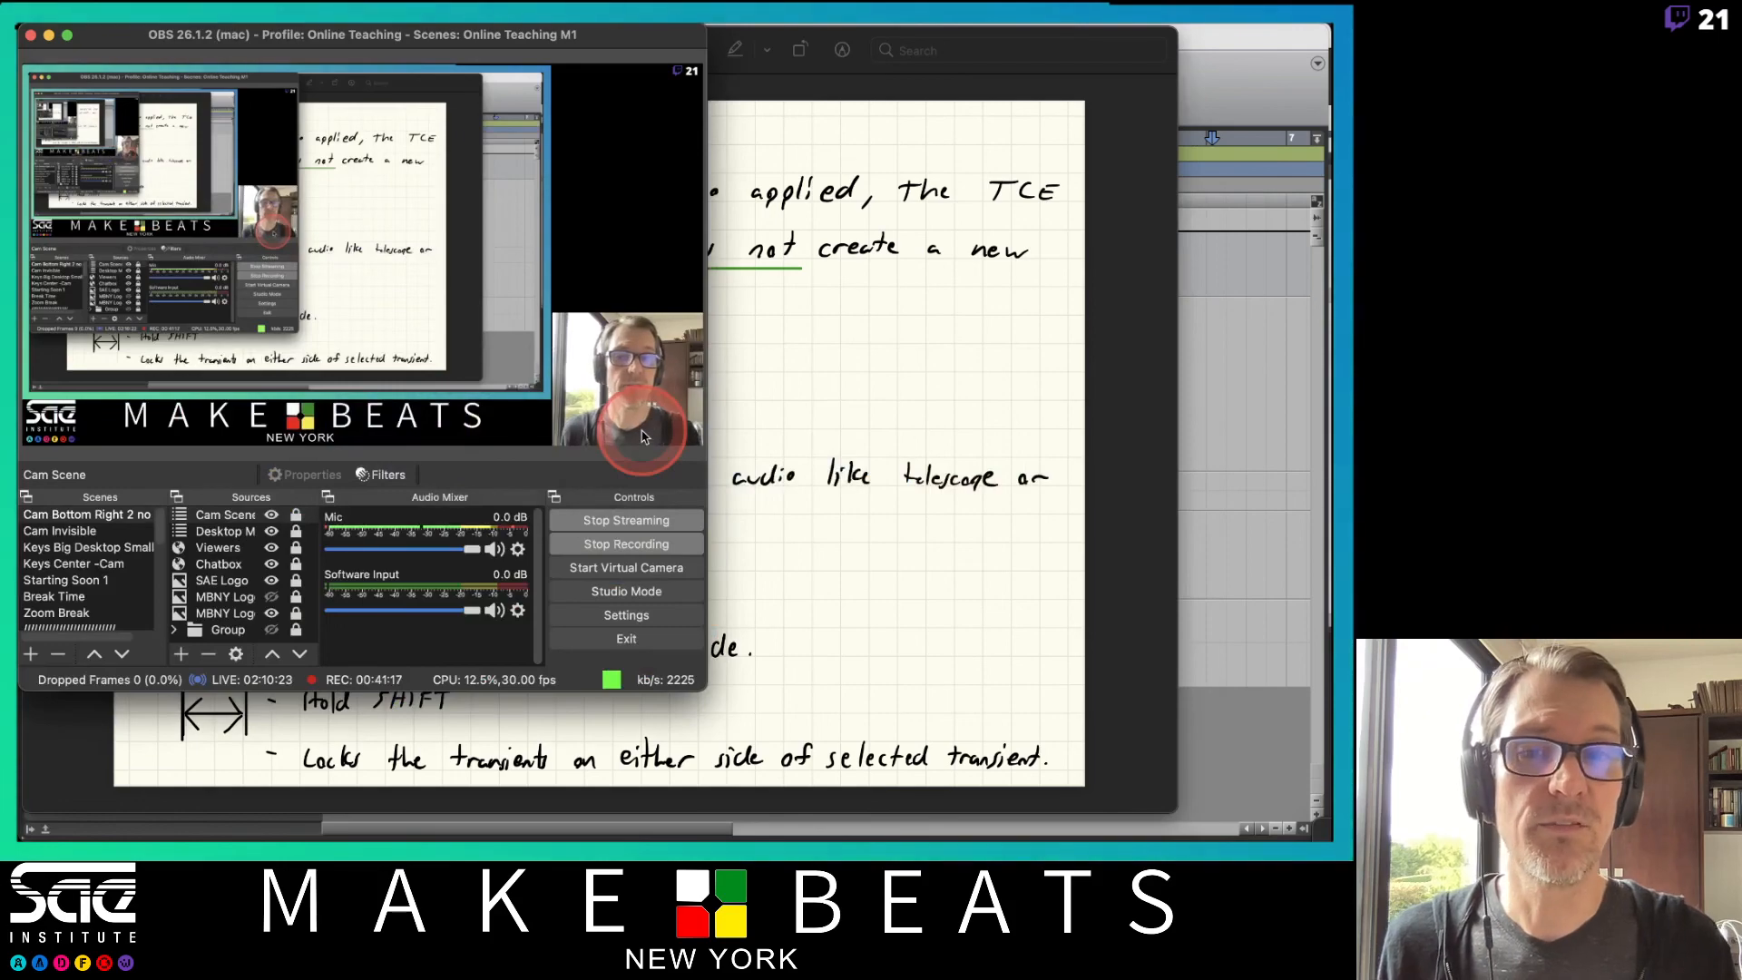